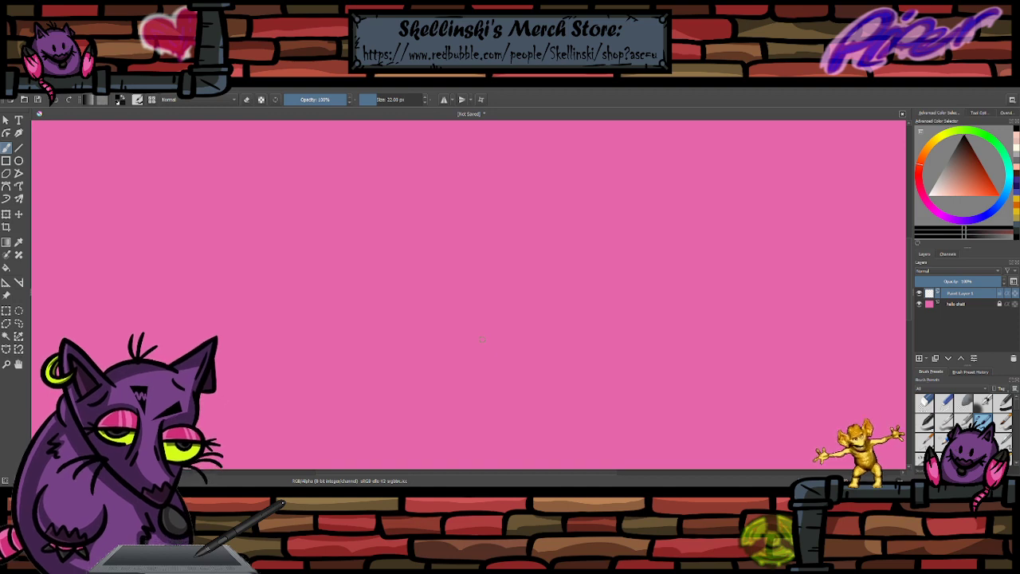
- Draw two oval eyes, a wide curved smile with cheek creases at both ends, and a small U-shaped nose in black
{"action": "left_click_drag", "start_coordinate": [451, 249], "coordinate": [465, 250]}
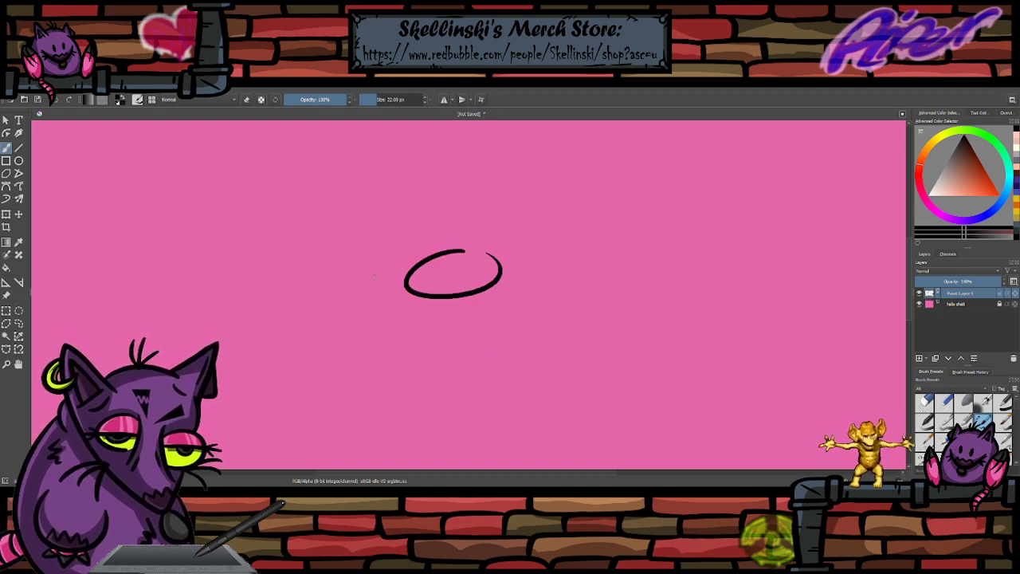
{"action": "mouse_move", "coordinate": [375, 272]}
{"action": "left_mouse_down"}
{"action": "mouse_move", "coordinate": [375, 309]}
{"action": "mouse_move", "coordinate": [384, 279]}
{"action": "left_mouse_up"}
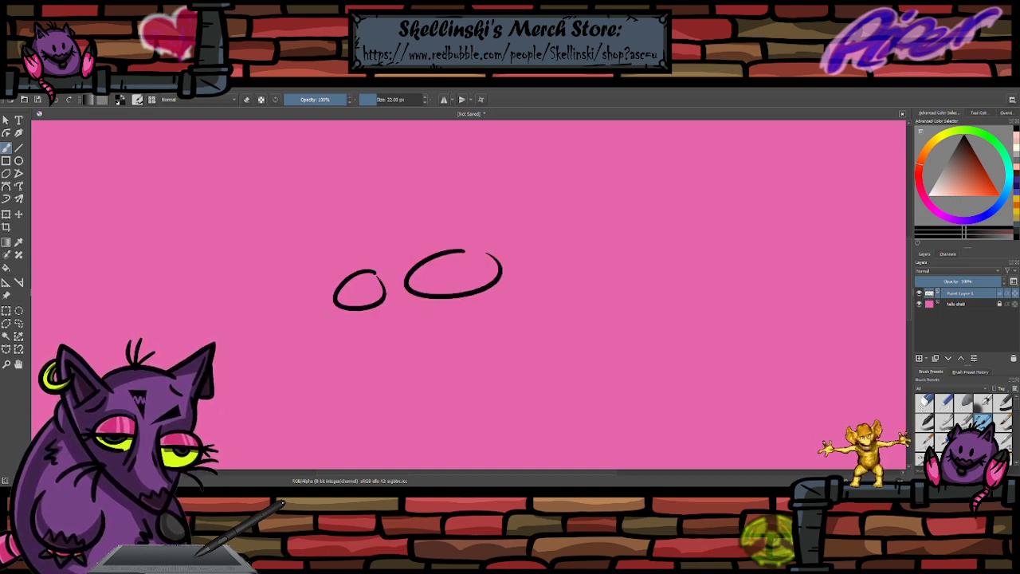
{"action": "mouse_move", "coordinate": [325, 317]}
{"action": "left_mouse_down"}
{"action": "mouse_move", "coordinate": [539, 293]}
{"action": "mouse_move", "coordinate": [547, 301]}
{"action": "left_mouse_up"}
{"action": "left_click_drag", "start_coordinate": [333, 312], "coordinate": [323, 322]}
{"action": "left_click_drag", "start_coordinate": [526, 274], "coordinate": [561, 303]}
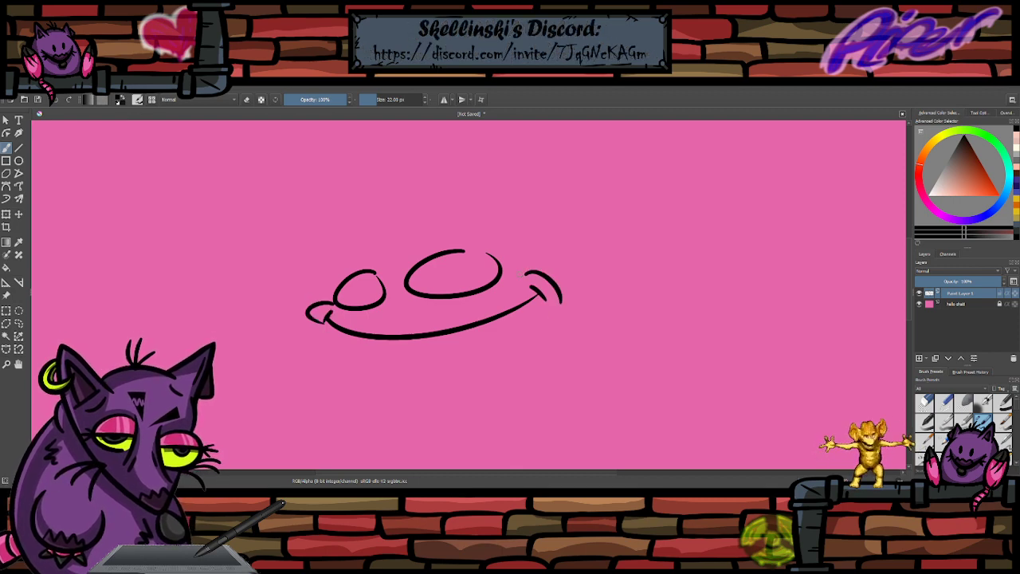
{"action": "key", "text": "ctrl+z"}
{"action": "left_click_drag", "start_coordinate": [514, 281], "coordinate": [579, 319]}
{"action": "left_click_drag", "start_coordinate": [377, 302], "coordinate": [405, 312]}
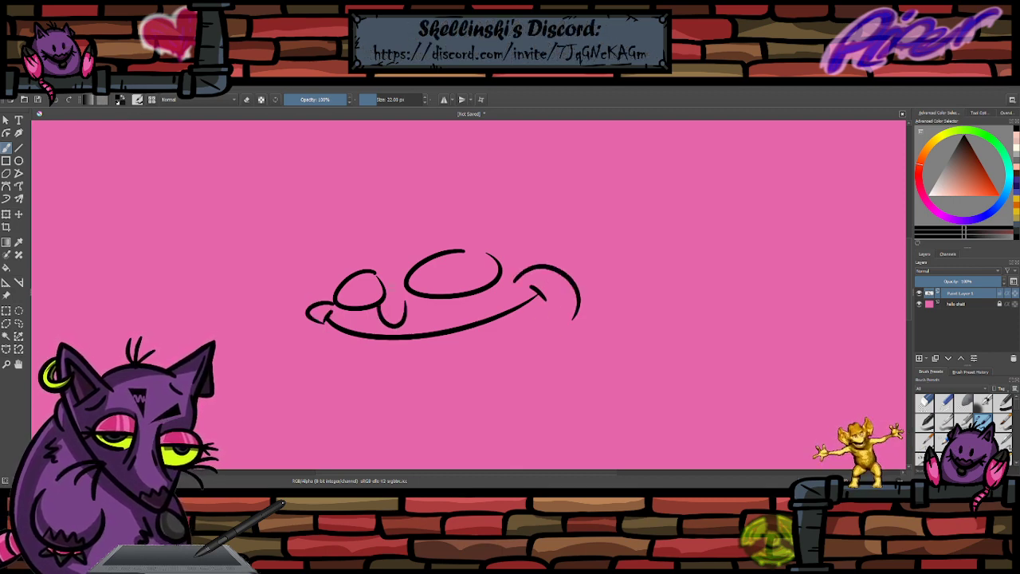
- Add small pupils inside both eyes and arched brows above them
{"action": "left_click_drag", "start_coordinate": [466, 268], "coordinate": [465, 279]}
{"action": "mouse_move", "coordinate": [378, 281]}
{"action": "left_mouse_down"}
{"action": "mouse_move", "coordinate": [362, 290]}
{"action": "mouse_move", "coordinate": [379, 296]}
{"action": "left_mouse_up"}
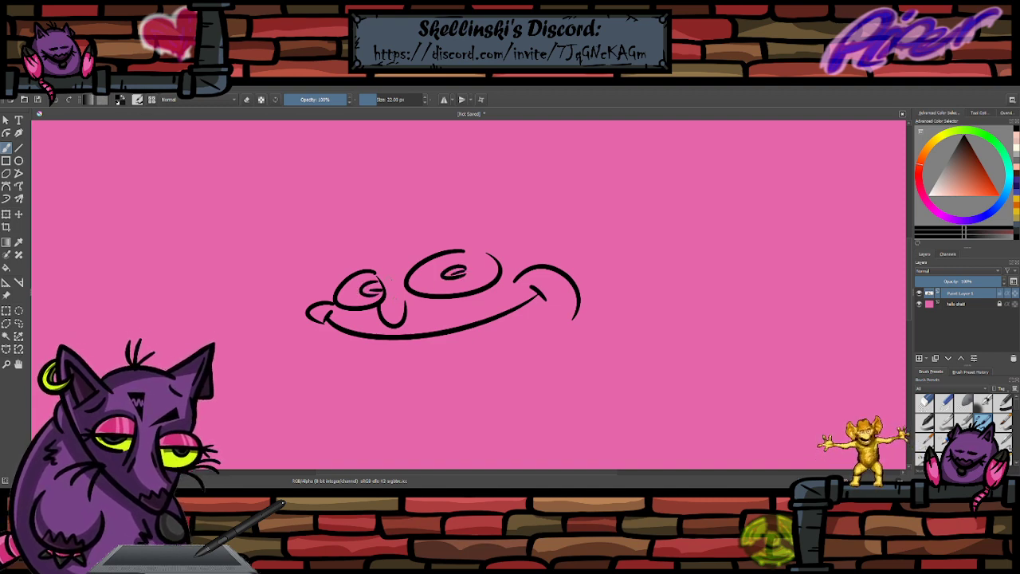
{"action": "left_click_drag", "start_coordinate": [480, 235], "coordinate": [333, 269]}
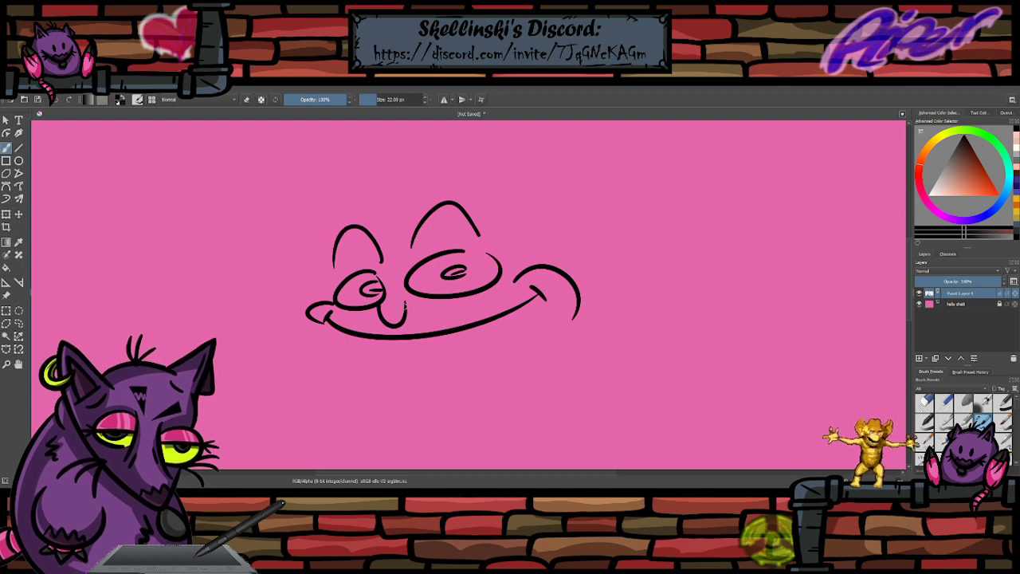
- Outline the face with a rounded chin, bulging cheeks on both sides and a domed head, adding a small chin crease
{"action": "left_click_drag", "start_coordinate": [336, 341], "coordinate": [492, 345]}
{"action": "mouse_move", "coordinate": [422, 358]}
{"action": "left_mouse_down"}
{"action": "mouse_move", "coordinate": [442, 378]}
{"action": "mouse_move", "coordinate": [495, 365]}
{"action": "mouse_move", "coordinate": [478, 239]}
{"action": "left_mouse_up"}
{"action": "mouse_move", "coordinate": [349, 369]}
{"action": "left_mouse_down"}
{"action": "mouse_move", "coordinate": [327, 368]}
{"action": "mouse_move", "coordinate": [328, 265]}
{"action": "left_mouse_up"}
{"action": "mouse_move", "coordinate": [501, 237]}
{"action": "left_mouse_down"}
{"action": "mouse_move", "coordinate": [302, 239]}
{"action": "mouse_move", "coordinate": [379, 261]}
{"action": "mouse_move", "coordinate": [423, 247]}
{"action": "left_mouse_up"}
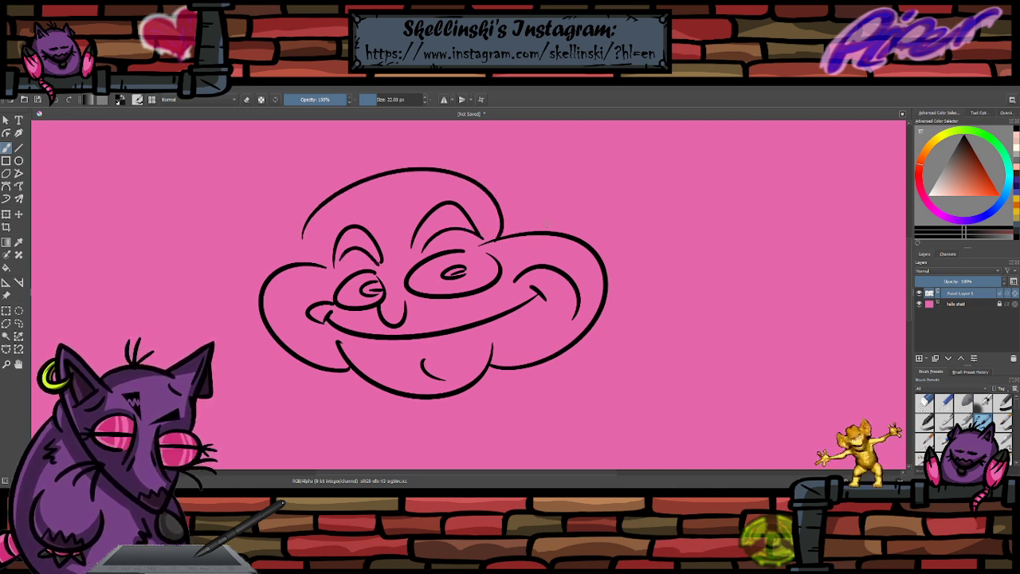
- Draw a waving hand with motion lines beside the face and handwrite "Hello!" above it
{"action": "left_click_drag", "start_coordinate": [446, 287], "coordinate": [456, 290]}
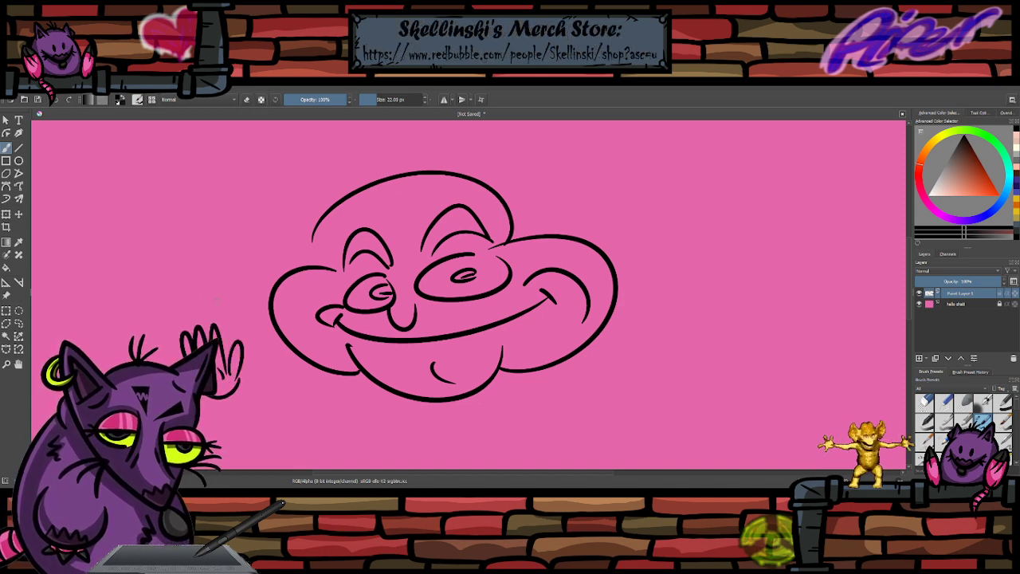
{"action": "left_click_drag", "start_coordinate": [252, 351], "coordinate": [261, 372]}
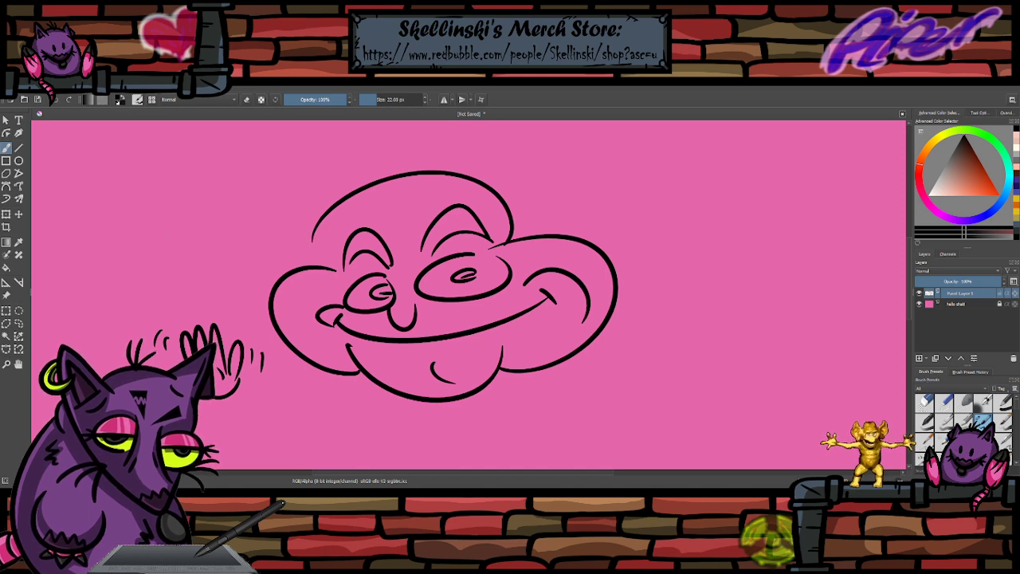
{"action": "left_click_drag", "start_coordinate": [166, 234], "coordinate": [169, 273]}
{"action": "left_click_drag", "start_coordinate": [189, 238], "coordinate": [187, 263]}
{"action": "mouse_move", "coordinate": [172, 258]}
{"action": "left_mouse_down"}
{"action": "mouse_move", "coordinate": [191, 252]}
{"action": "mouse_move", "coordinate": [209, 266]}
{"action": "left_mouse_up"}
{"action": "left_click_drag", "start_coordinate": [220, 221], "coordinate": [220, 273]}
{"action": "left_click_drag", "start_coordinate": [233, 221], "coordinate": [236, 271]}
{"action": "mouse_move", "coordinate": [254, 244]}
{"action": "left_mouse_down"}
{"action": "mouse_move", "coordinate": [244, 255]}
{"action": "mouse_move", "coordinate": [261, 243]}
{"action": "left_mouse_up"}
{"action": "left_click_drag", "start_coordinate": [268, 211], "coordinate": [265, 251]}
{"action": "left_click", "coordinate": [270, 258]}
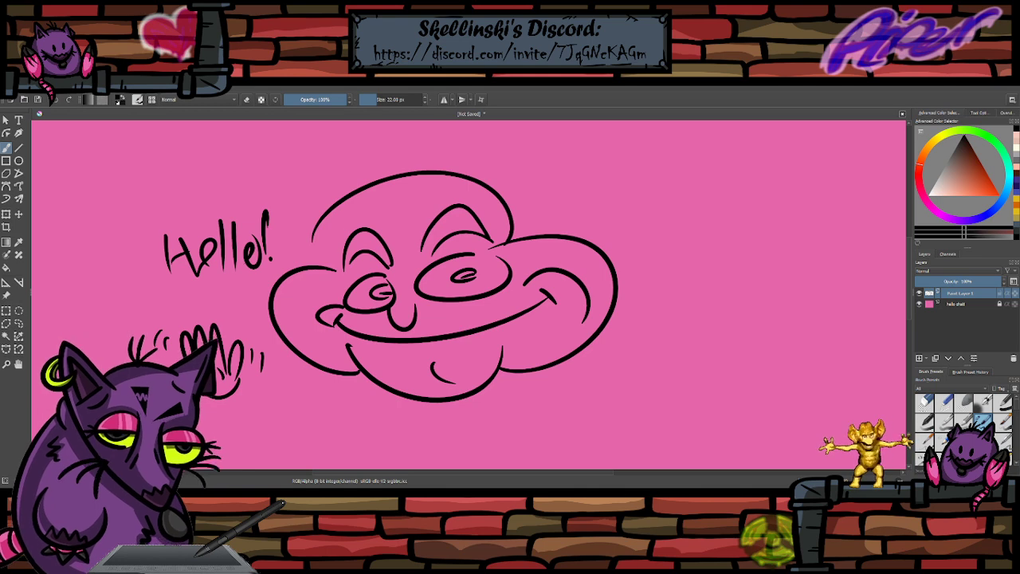
- Delete the paint layer holding the face and greeting, and add a new empty paint layer
{"action": "scroll", "coordinate": [598, 252], "scroll_direction": "down", "scroll_amount": 3}
{"action": "scroll", "coordinate": [538, 257], "scroll_direction": "up", "scroll_amount": 3}
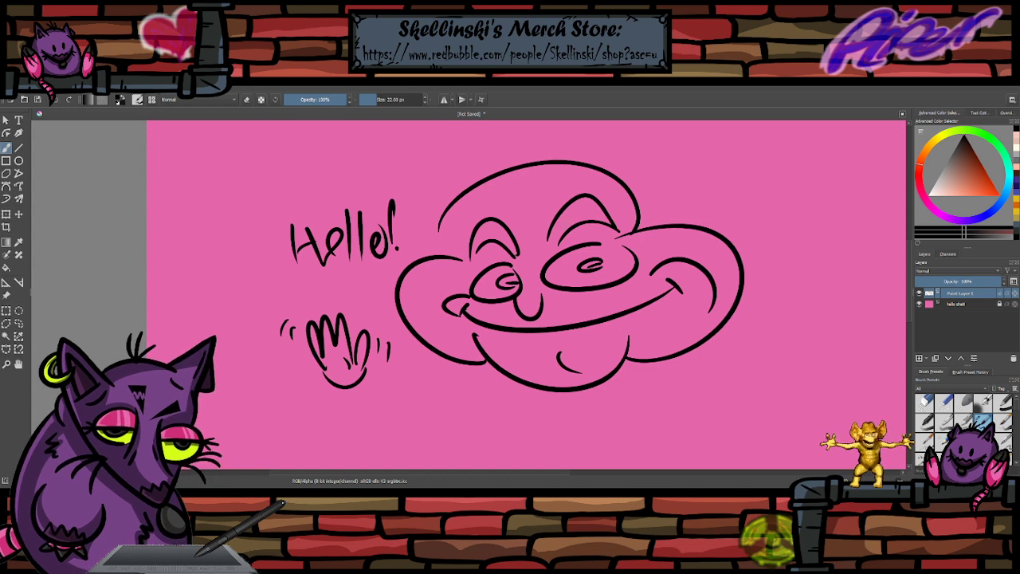
{"action": "left_click", "coordinate": [1014, 359]}
{"action": "left_click", "coordinate": [918, 358]}
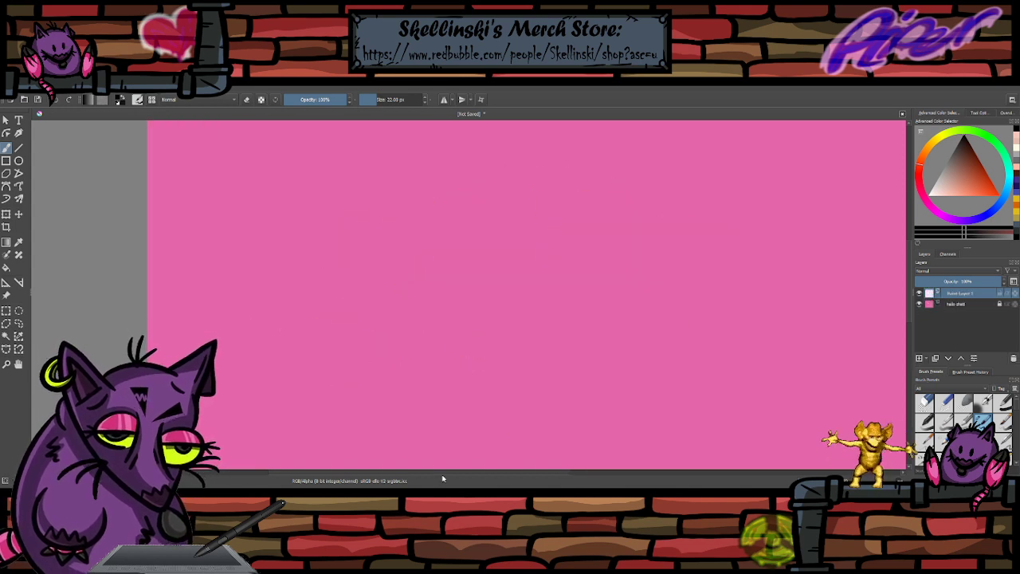
- Draw a thick black arrow pointing diagonally down toward the purple character
{"action": "scroll", "coordinate": [444, 413], "scroll_direction": "down", "scroll_amount": 1}
{"action": "scroll", "coordinate": [553, 224], "scroll_direction": "up", "scroll_amount": 2}
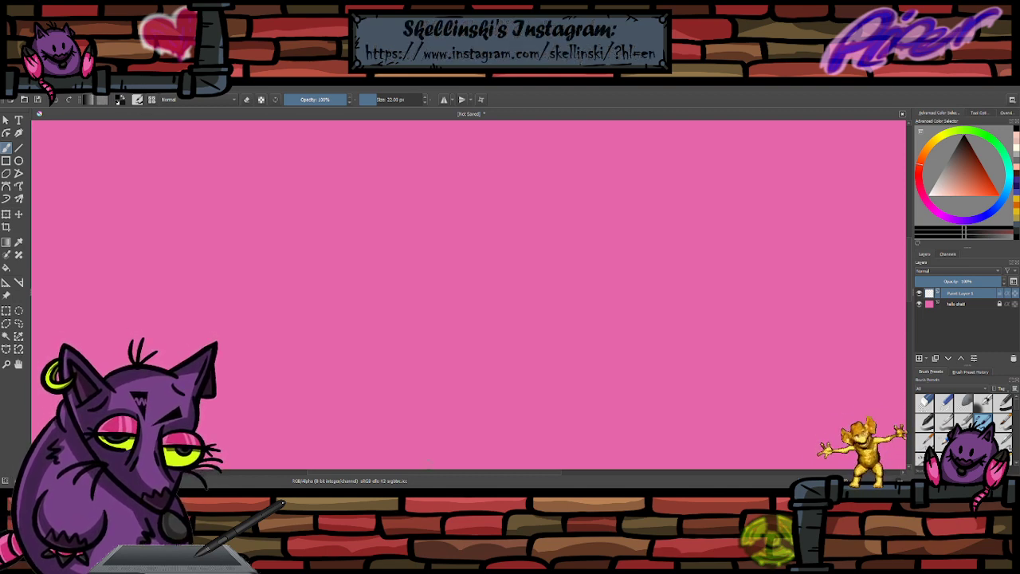
{"action": "mouse_move", "coordinate": [440, 250]}
{"action": "left_mouse_down"}
{"action": "mouse_move", "coordinate": [318, 319]}
{"action": "mouse_move", "coordinate": [308, 303]}
{"action": "mouse_move", "coordinate": [317, 307]}
{"action": "left_mouse_up"}
{"action": "left_click_drag", "start_coordinate": [319, 313], "coordinate": [334, 327]}
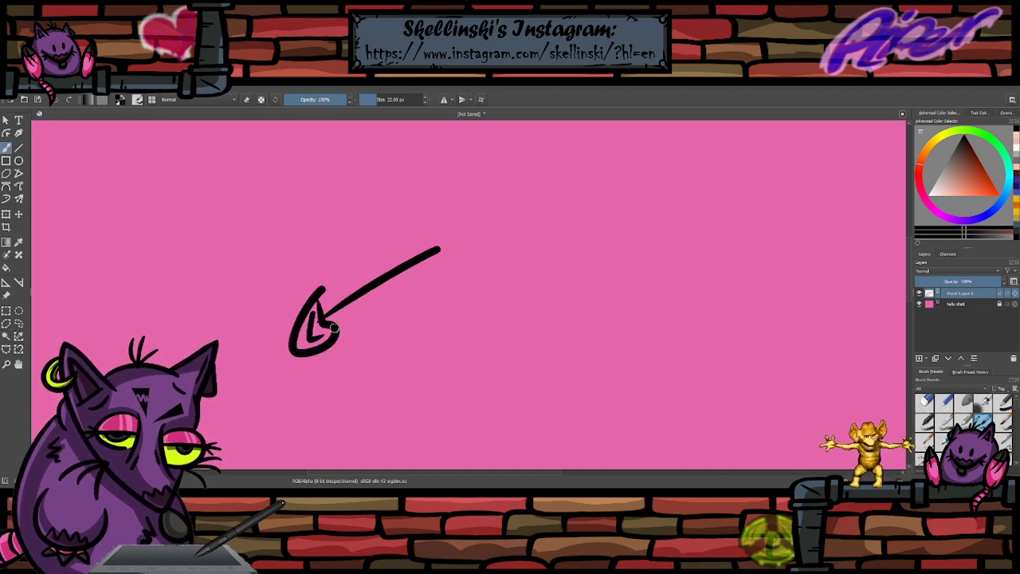
- Handwrite "Piper" above the purple character with a small downward arrow beneath the word
{"action": "mouse_move", "coordinate": [127, 257]}
{"action": "left_mouse_down"}
{"action": "mouse_move", "coordinate": [134, 243]}
{"action": "mouse_move", "coordinate": [131, 290]}
{"action": "left_mouse_up"}
{"action": "mouse_move", "coordinate": [137, 239]}
{"action": "left_mouse_down"}
{"action": "mouse_move", "coordinate": [144, 271]}
{"action": "mouse_move", "coordinate": [175, 282]}
{"action": "left_mouse_up"}
{"action": "left_click_drag", "start_coordinate": [181, 235], "coordinate": [193, 283]}
{"action": "mouse_move", "coordinate": [195, 239]}
{"action": "left_mouse_down"}
{"action": "mouse_move", "coordinate": [234, 259]}
{"action": "mouse_move", "coordinate": [253, 249]}
{"action": "mouse_move", "coordinate": [278, 241]}
{"action": "left_mouse_up"}
{"action": "mouse_move", "coordinate": [200, 287]}
{"action": "left_mouse_down"}
{"action": "mouse_move", "coordinate": [200, 306]}
{"action": "mouse_move", "coordinate": [216, 310]}
{"action": "left_mouse_up"}
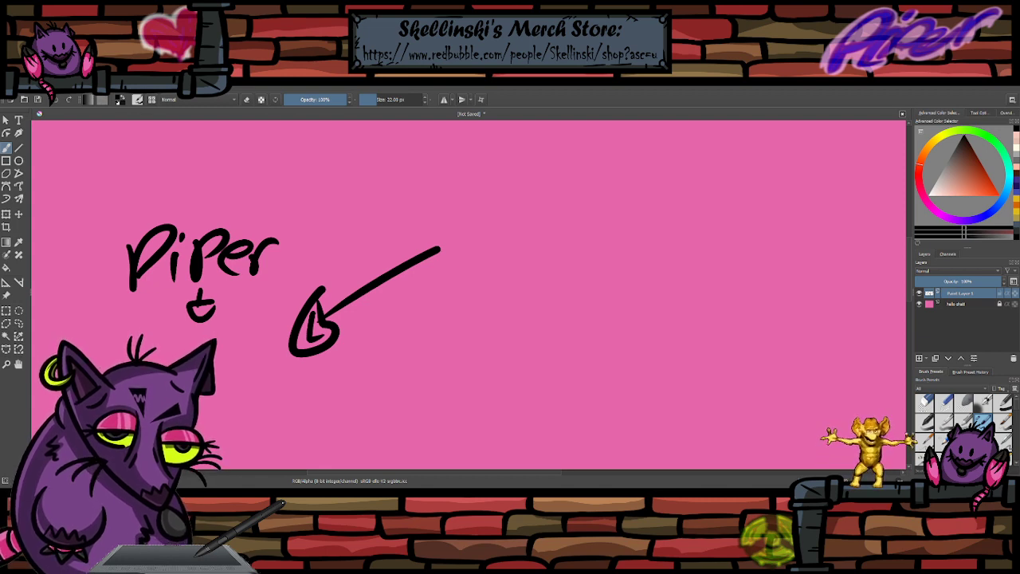
- Select the "Piper" lettering and its small arrow with a rectangular selection and try the Transform tool on them
{"action": "key", "text": "ctrl+r"}
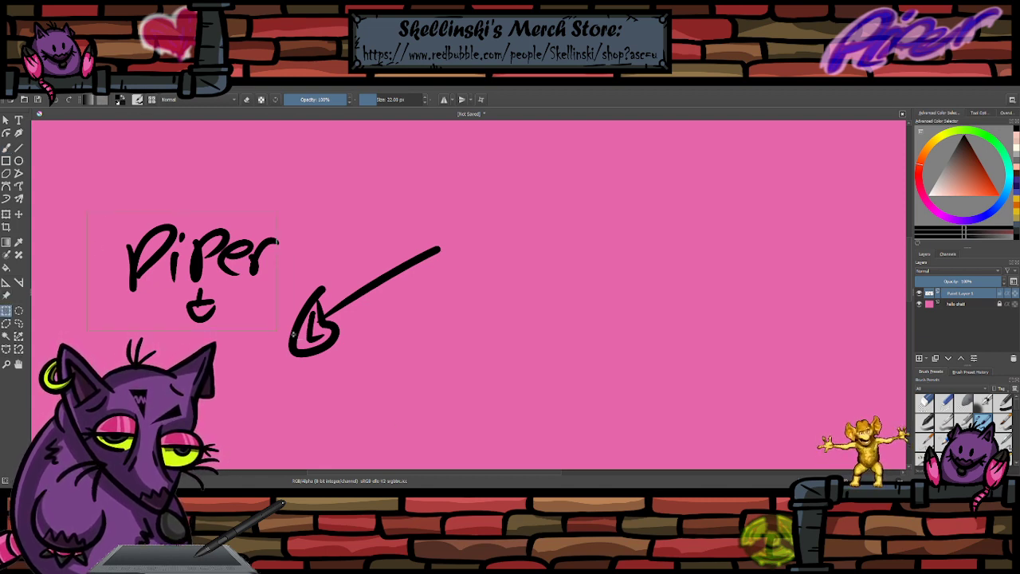
{"action": "left_click_drag", "start_coordinate": [282, 332], "coordinate": [87, 211]}
{"action": "key", "text": "ctrl+t"}
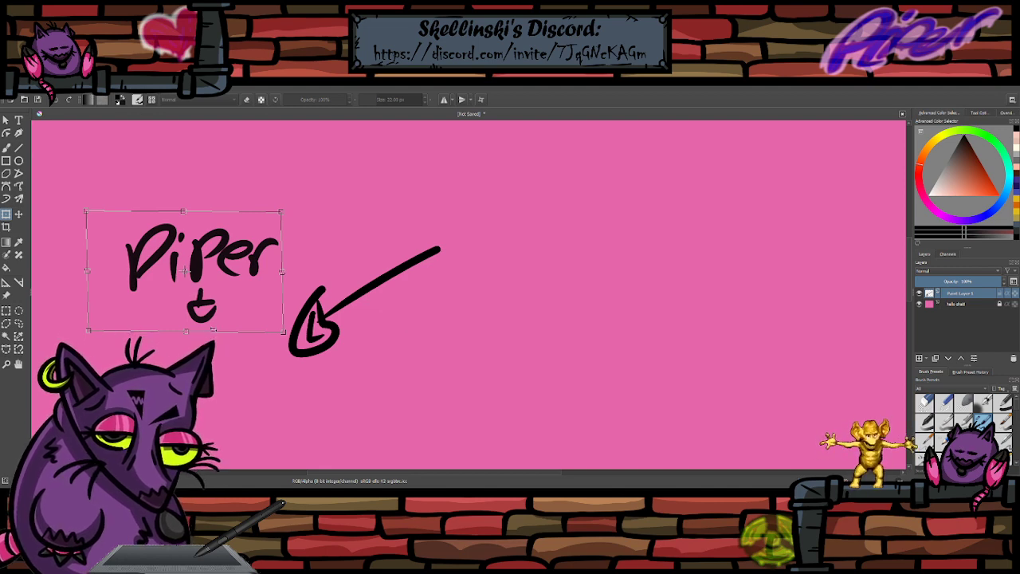
{"action": "key", "text": "ctrl+z"}
{"action": "key", "text": "b"}
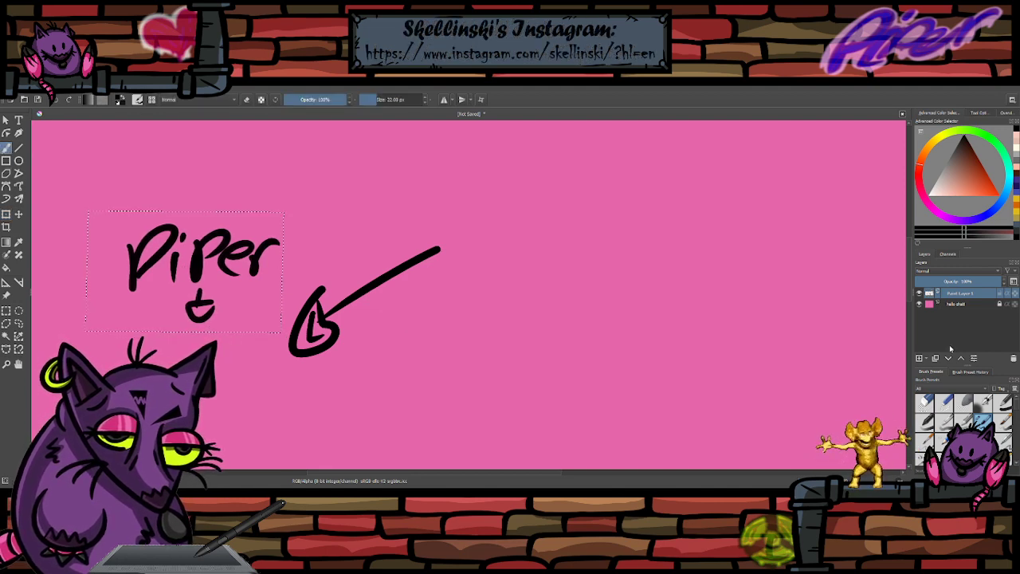
- Delete the paint layer with the lettering and arrows, clear the selection, and add a new paint layer
{"action": "left_click", "coordinate": [1014, 359]}
{"action": "key", "text": "ctrl+shift+a"}
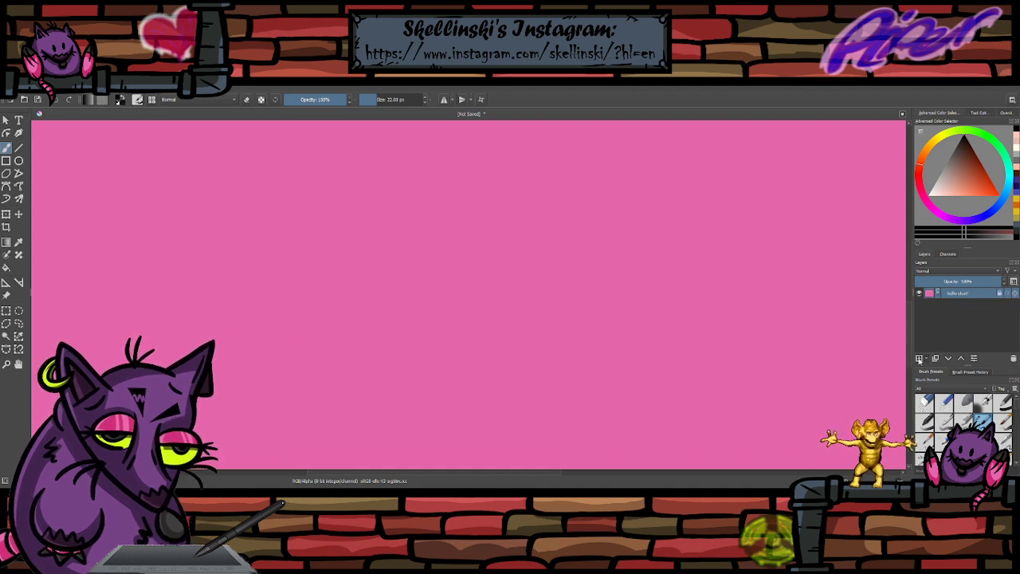
{"action": "left_click", "coordinate": [920, 359]}
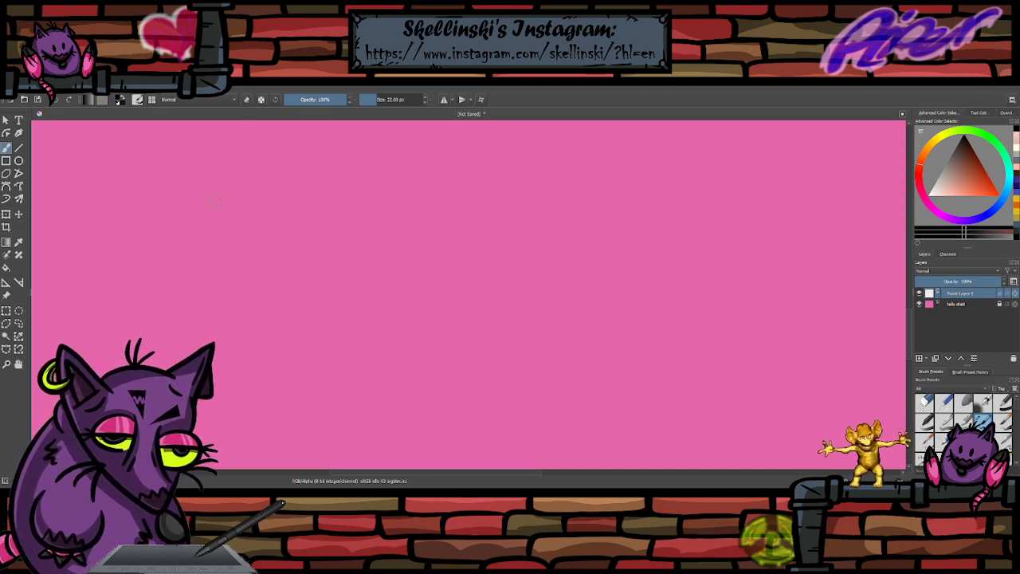
{"action": "key", "text": "e"}
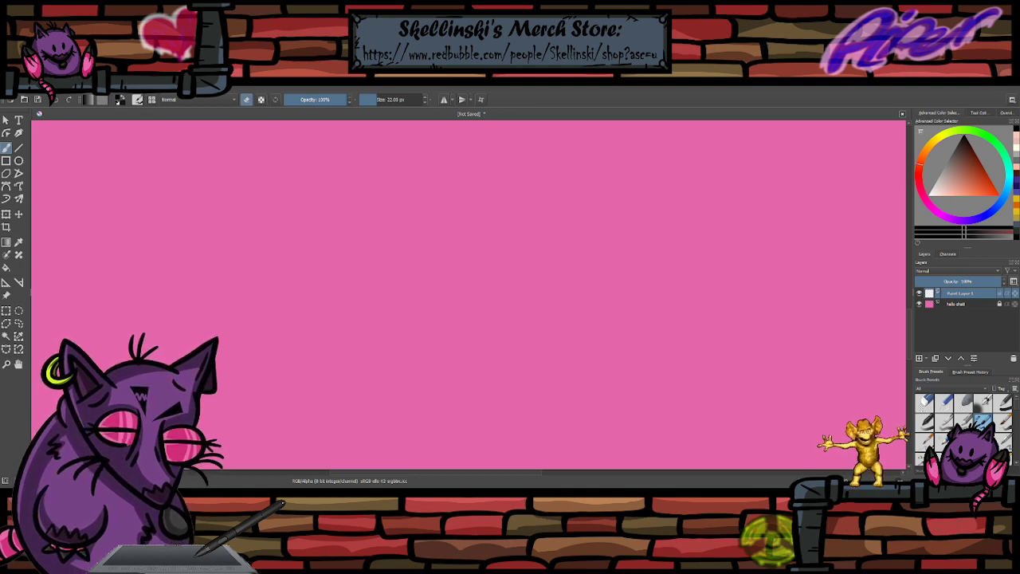
{"action": "key", "text": "e"}
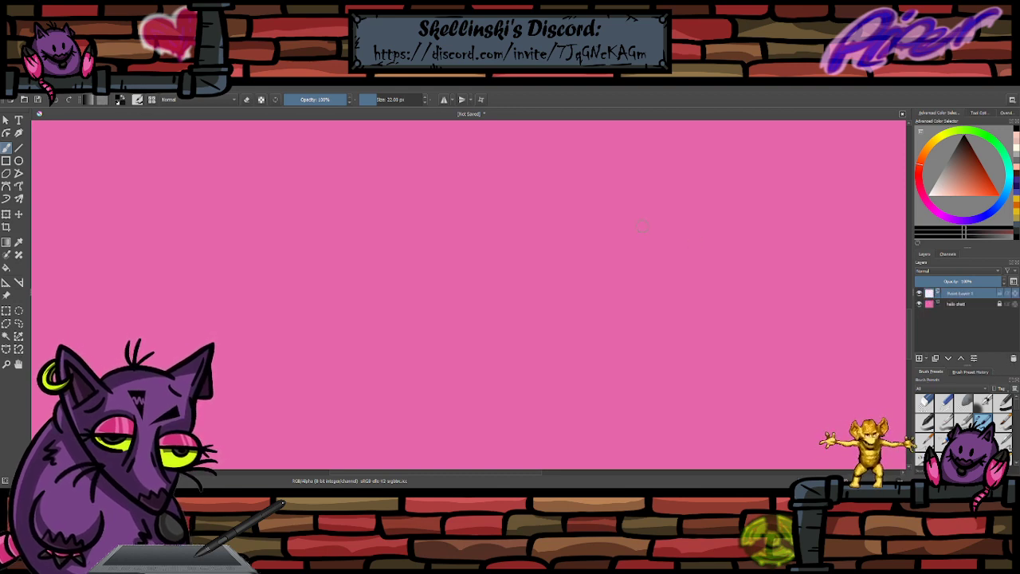
{"action": "scroll", "coordinate": [415, 274], "scroll_direction": "down", "scroll_amount": 6}
{"action": "scroll", "coordinate": [386, 159], "scroll_direction": "up", "scroll_amount": 3}
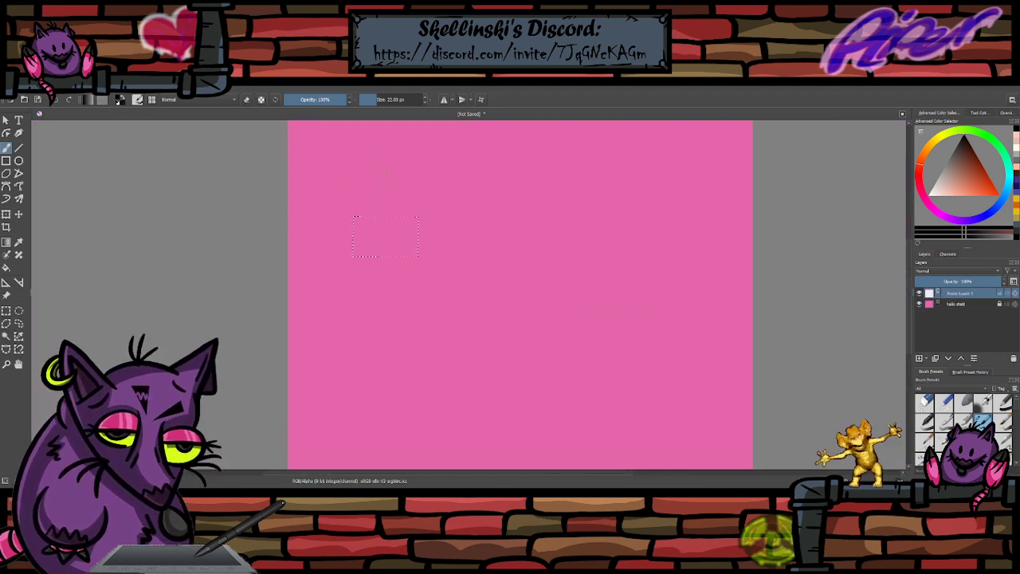
{"action": "scroll", "coordinate": [419, 220], "scroll_direction": "up", "scroll_amount": 2}
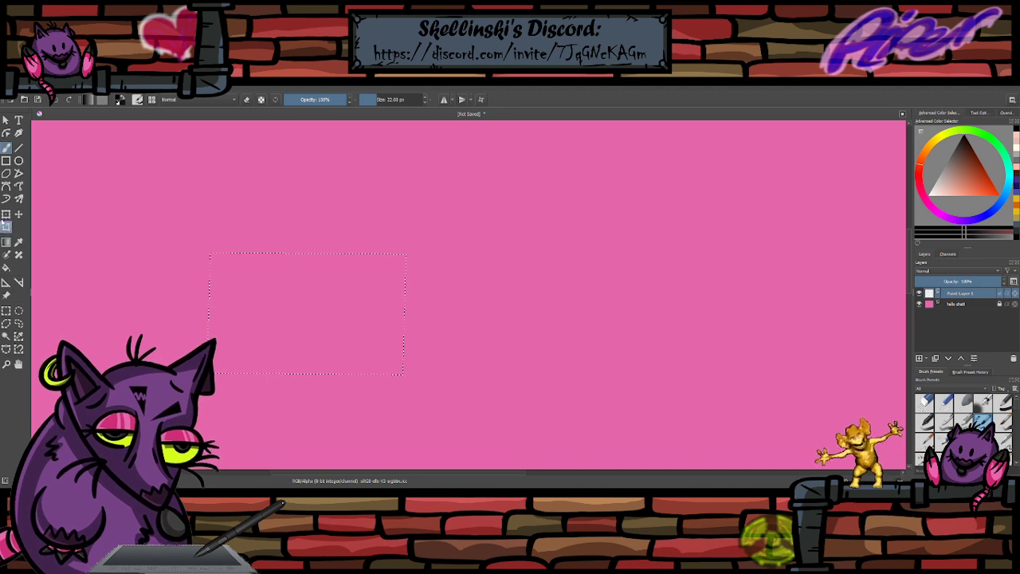
{"action": "left_click", "coordinate": [6, 215]}
{"action": "key", "text": "b"}
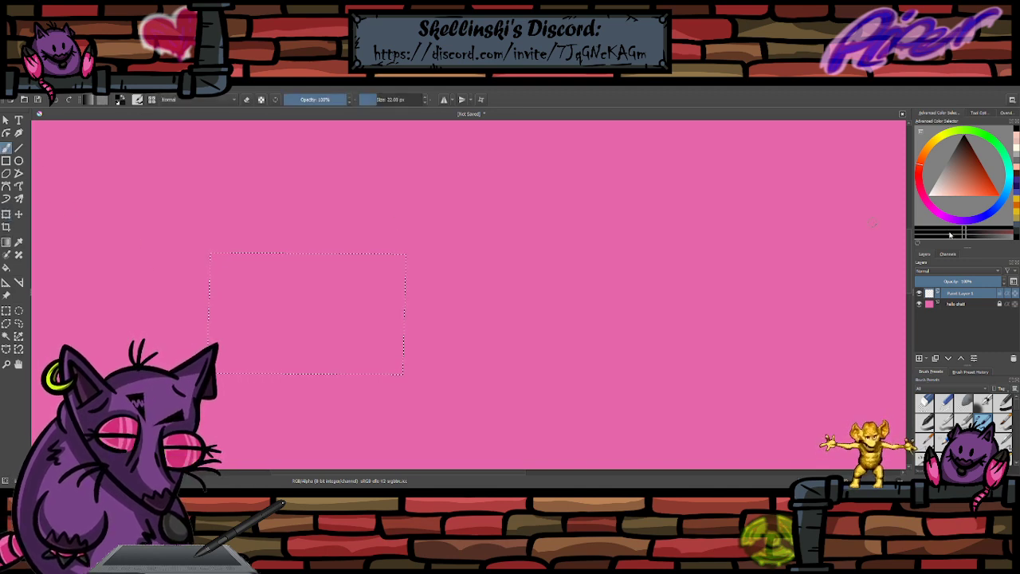
- Clear the rectangular selection and replace the empty paint layer with a fresh one
{"action": "left_click", "coordinate": [1013, 358]}
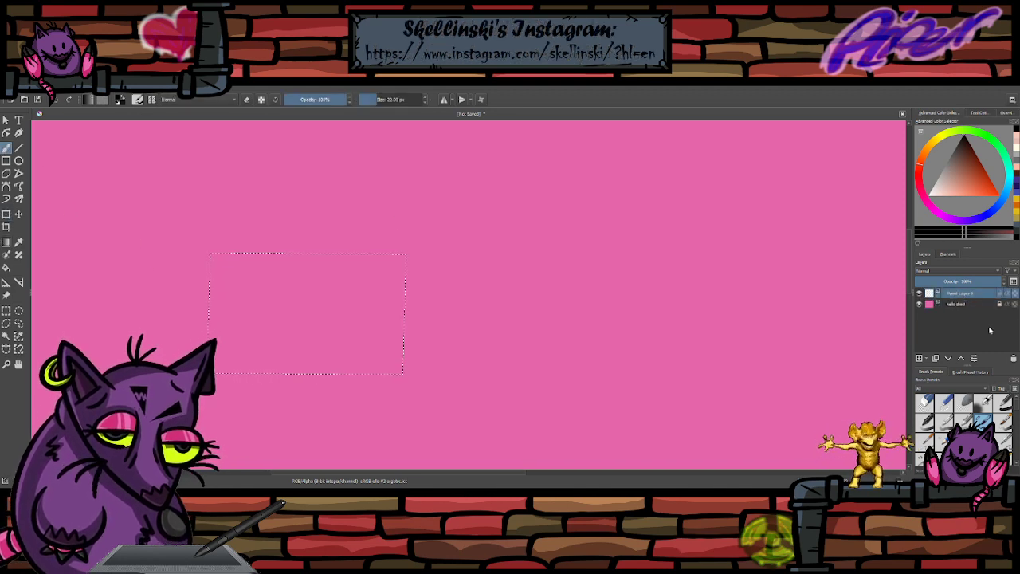
{"action": "key", "text": "ctrl+shift+a"}
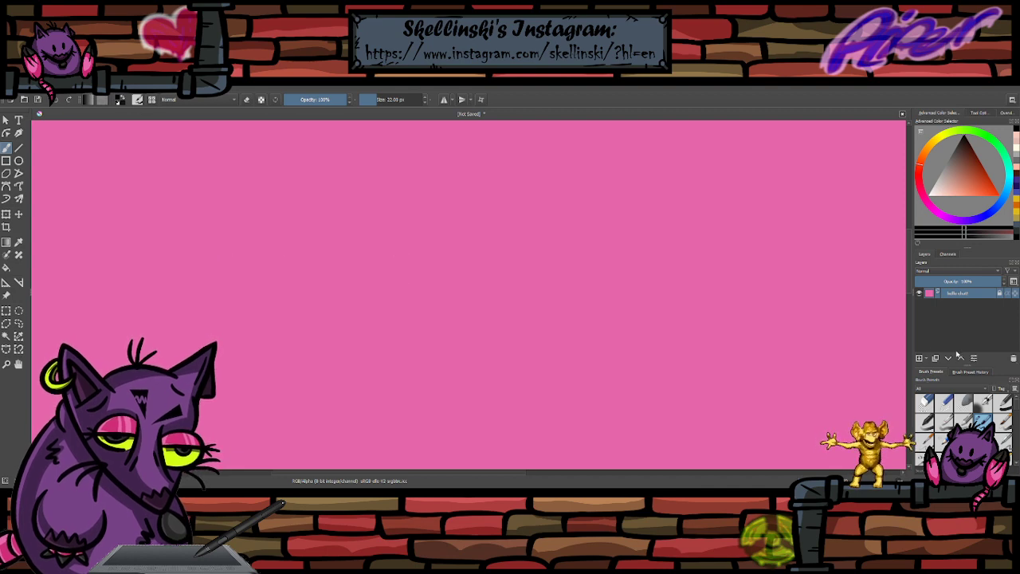
{"action": "left_click", "coordinate": [920, 359]}
- Sketch a small black arrow and try moving it toward the canvas's upper-left corner with the Transform tool, undoing both
{"action": "mouse_move", "coordinate": [285, 224]}
{"action": "left_mouse_down"}
{"action": "mouse_move", "coordinate": [307, 192]}
{"action": "mouse_move", "coordinate": [374, 222]}
{"action": "left_mouse_up"}
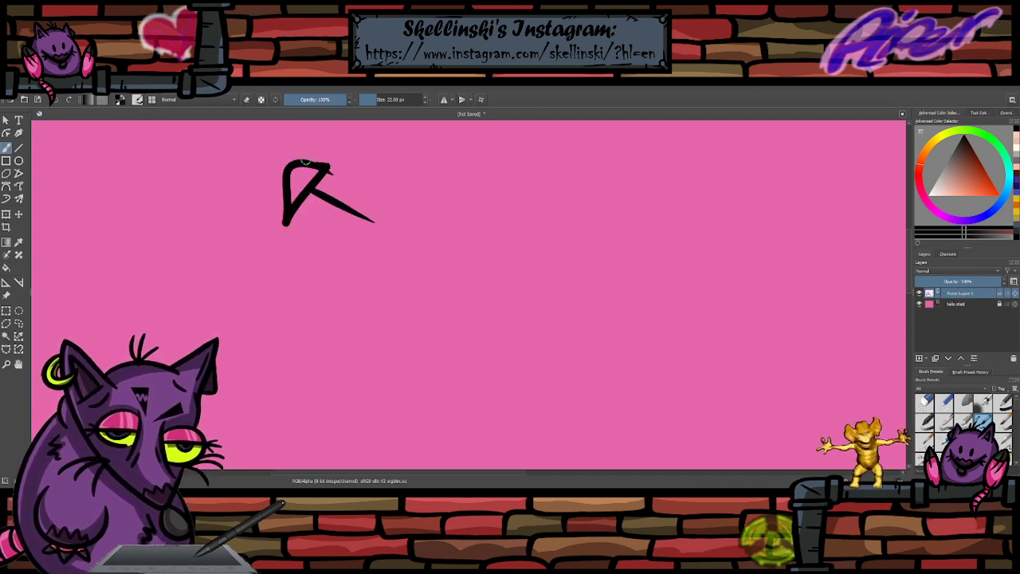
{"action": "left_click", "coordinate": [5, 215]}
{"action": "left_click_drag", "start_coordinate": [310, 200], "coordinate": [137, 182]}
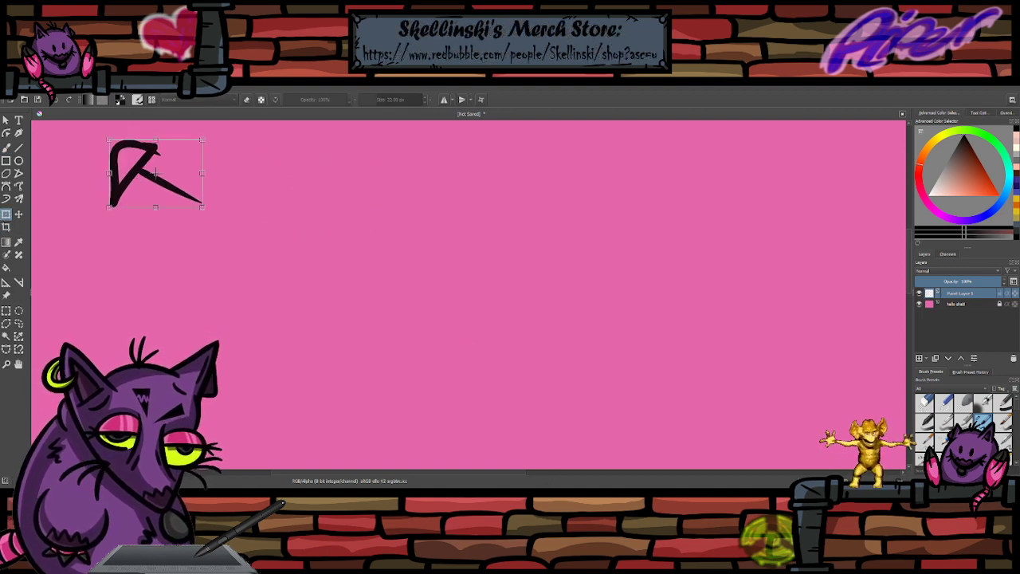
{"action": "mouse_move", "coordinate": [176, 182]}
{"action": "left_mouse_down"}
{"action": "mouse_move", "coordinate": [139, 167]}
{"action": "mouse_move", "coordinate": [156, 195]}
{"action": "mouse_move", "coordinate": [120, 209]}
{"action": "mouse_move", "coordinate": [72, 191]}
{"action": "mouse_move", "coordinate": [40, 160]}
{"action": "mouse_move", "coordinate": [48, 135]}
{"action": "mouse_move", "coordinate": [88, 120]}
{"action": "mouse_move", "coordinate": [140, 144]}
{"action": "mouse_move", "coordinate": [135, 188]}
{"action": "mouse_move", "coordinate": [165, 138]}
{"action": "left_mouse_up"}
{"action": "key", "text": "ctrl+z"}
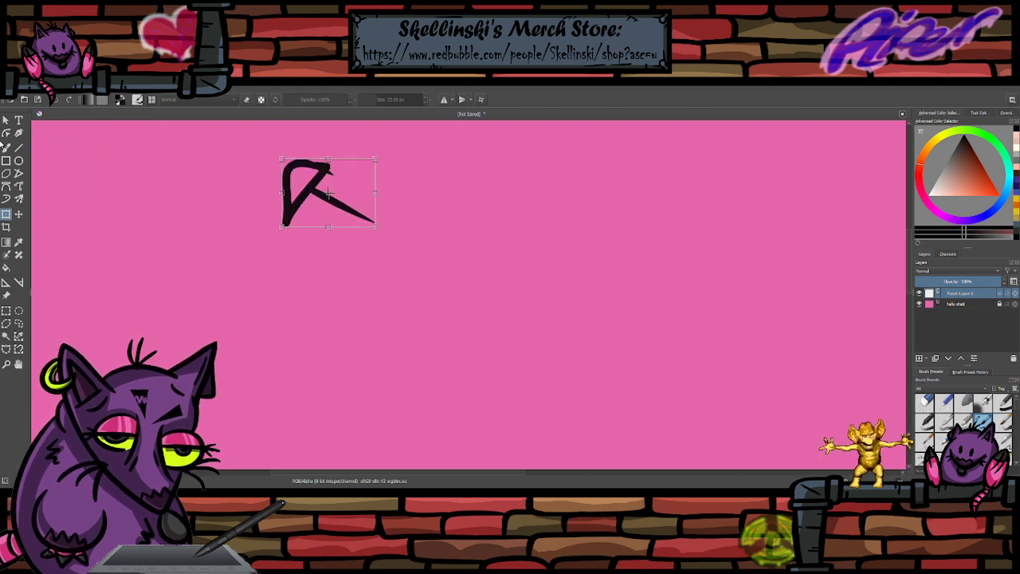
{"action": "key", "text": "ctrl+z"}
{"action": "key", "text": "ctrl+z"}
{"action": "key", "text": "b"}
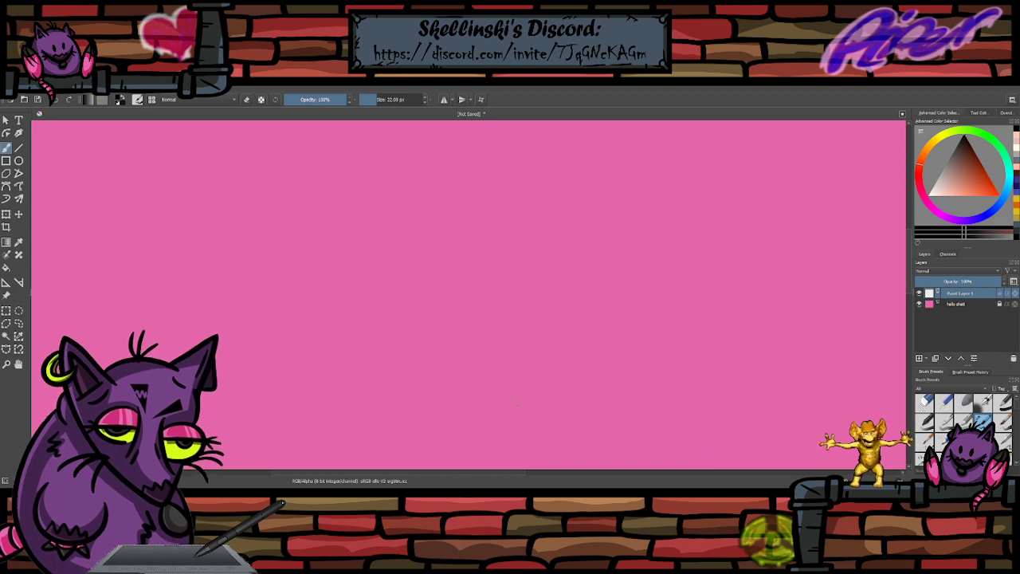
- Try sketching three overlapping ovals near the middle of the canvas, and undo all the strokes
{"action": "scroll", "coordinate": [539, 322], "scroll_direction": "down", "scroll_amount": 6}
{"action": "scroll", "coordinate": [573, 160], "scroll_direction": "up", "scroll_amount": 3}
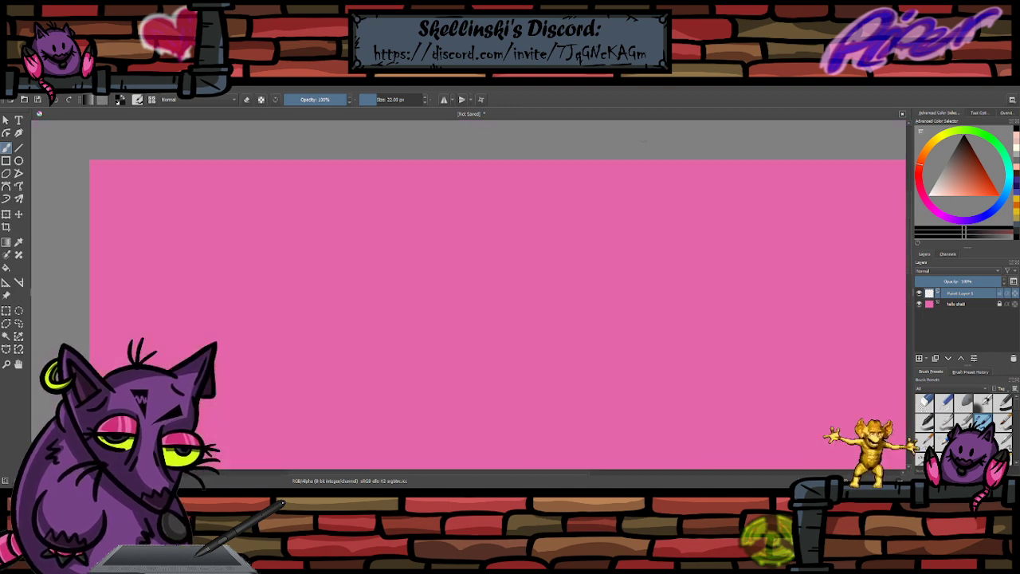
{"action": "scroll", "coordinate": [557, 163], "scroll_direction": "down", "scroll_amount": 2}
{"action": "scroll", "coordinate": [674, 257], "scroll_direction": "up", "scroll_amount": 5}
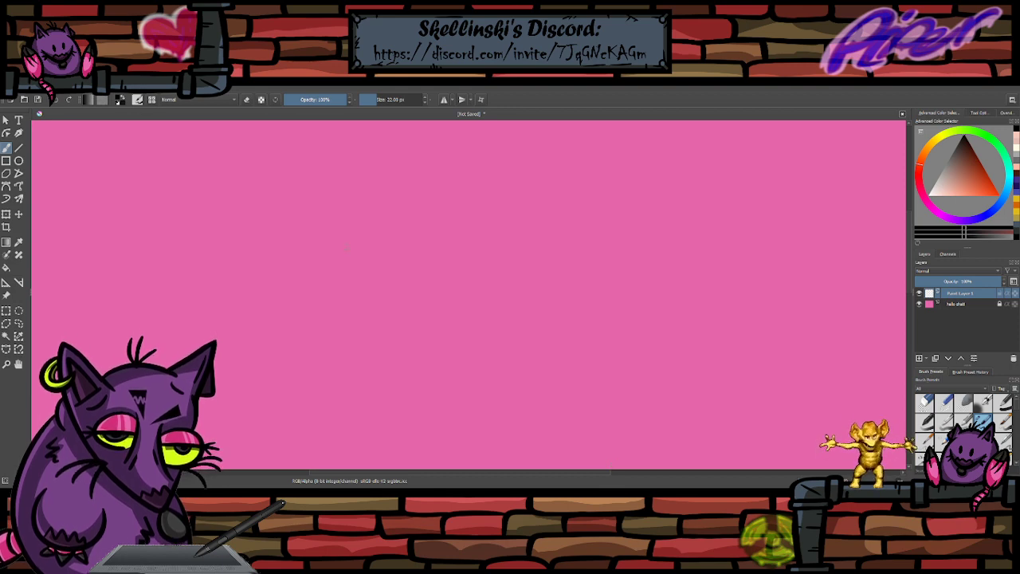
{"action": "mouse_move", "coordinate": [482, 250]}
{"action": "left_mouse_down"}
{"action": "mouse_move", "coordinate": [506, 274]}
{"action": "mouse_move", "coordinate": [450, 315]}
{"action": "mouse_move", "coordinate": [533, 275]}
{"action": "left_mouse_up"}
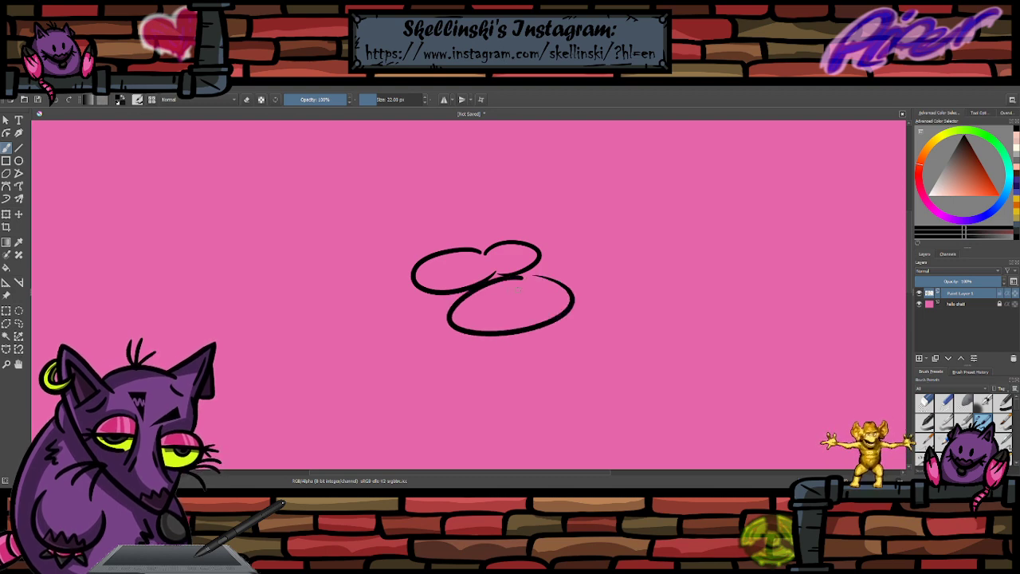
{"action": "key", "text": "ctrl+z"}
{"action": "mouse_move", "coordinate": [457, 302]}
{"action": "left_mouse_down"}
{"action": "mouse_move", "coordinate": [468, 318]}
{"action": "mouse_move", "coordinate": [429, 317]}
{"action": "mouse_move", "coordinate": [486, 289]}
{"action": "left_mouse_up"}
{"action": "key", "text": "ctrl+z"}
{"action": "key", "text": "ctrl+z"}
{"action": "key", "text": "ctrl+z"}
{"action": "key", "text": "ctrl+z"}
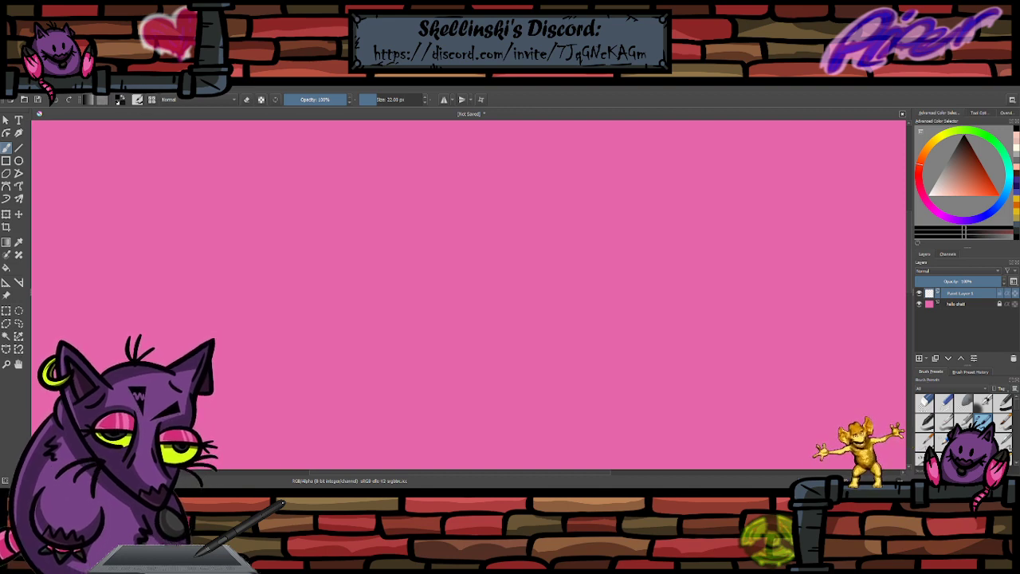
- Draw the ape's wide wavy brow line, the eye-socket curve below it, and the upper muzzle edge with a round nostril
{"action": "mouse_move", "coordinate": [452, 348]}
{"action": "left_mouse_down"}
{"action": "mouse_move", "coordinate": [466, 257]}
{"action": "mouse_move", "coordinate": [572, 320]}
{"action": "left_mouse_up"}
{"action": "left_click_drag", "start_coordinate": [478, 341], "coordinate": [562, 301]}
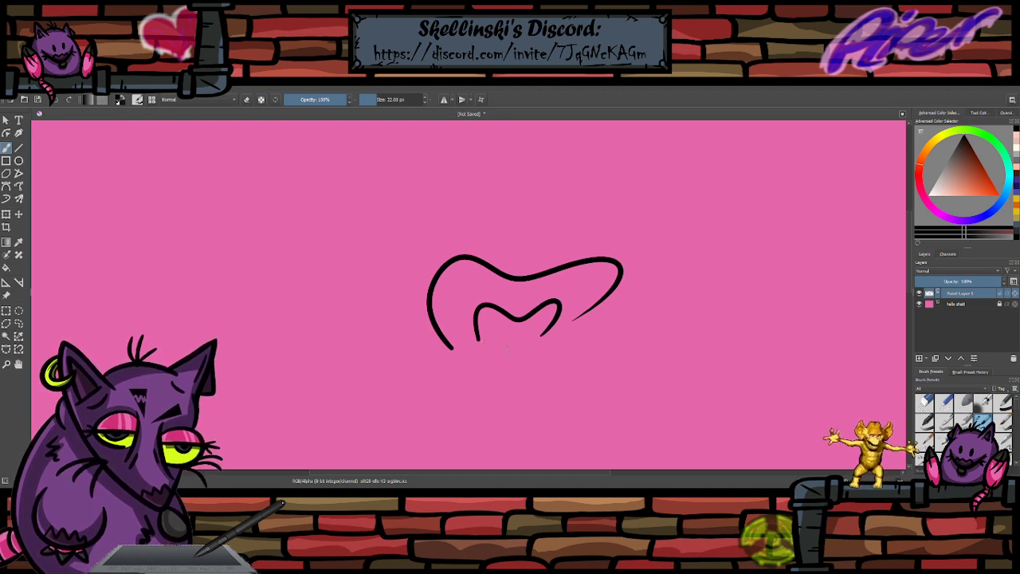
{"action": "mouse_move", "coordinate": [487, 360]}
{"action": "left_mouse_down"}
{"action": "mouse_move", "coordinate": [604, 357]}
{"action": "mouse_move", "coordinate": [634, 345]}
{"action": "mouse_move", "coordinate": [663, 381]}
{"action": "mouse_move", "coordinate": [461, 402]}
{"action": "left_mouse_up"}
{"action": "key", "text": "ctrl+z"}
{"action": "mouse_move", "coordinate": [628, 351]}
{"action": "left_mouse_down"}
{"action": "mouse_move", "coordinate": [655, 368]}
{"action": "mouse_move", "coordinate": [563, 427]}
{"action": "left_mouse_up"}
{"action": "key", "text": "ctrl+z"}
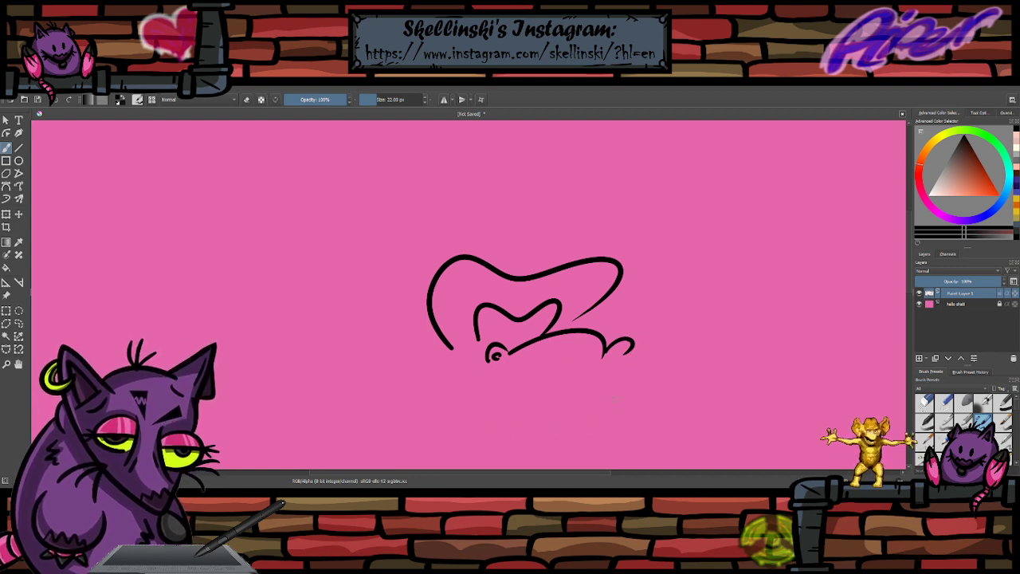
- Outline the rounded lower muzzle and its far-side bulge, then add the second nostril and a curved crease on the snout
{"action": "mouse_move", "coordinate": [629, 396]}
{"action": "left_mouse_down"}
{"action": "mouse_move", "coordinate": [565, 454]}
{"action": "mouse_move", "coordinate": [476, 393]}
{"action": "left_mouse_up"}
{"action": "left_click_drag", "start_coordinate": [635, 353], "coordinate": [629, 404]}
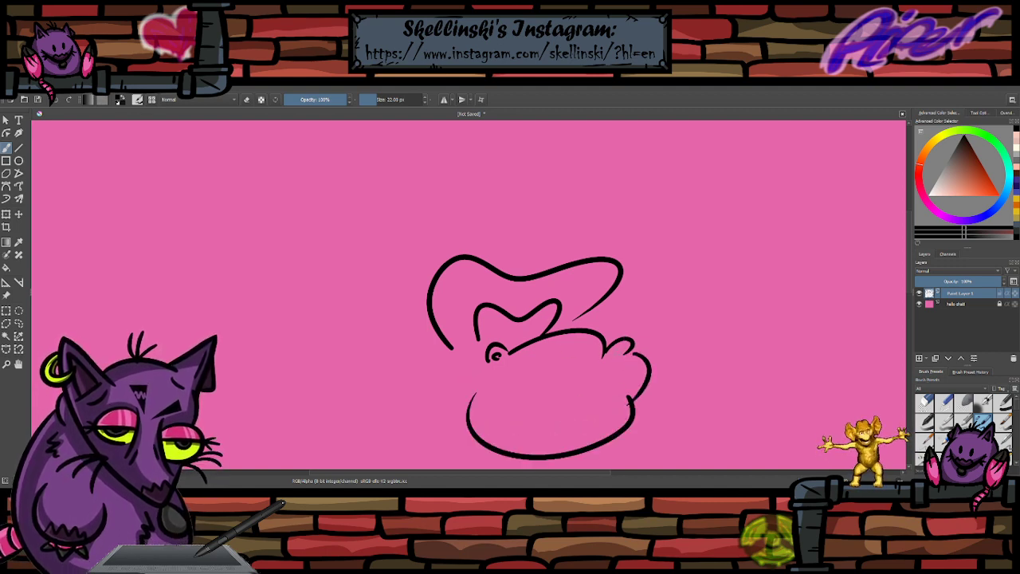
{"action": "key", "text": "ctrl+z"}
{"action": "mouse_move", "coordinate": [629, 350]}
{"action": "left_mouse_down"}
{"action": "mouse_move", "coordinate": [652, 370]}
{"action": "mouse_move", "coordinate": [634, 378]}
{"action": "mouse_move", "coordinate": [620, 358]}
{"action": "left_mouse_up"}
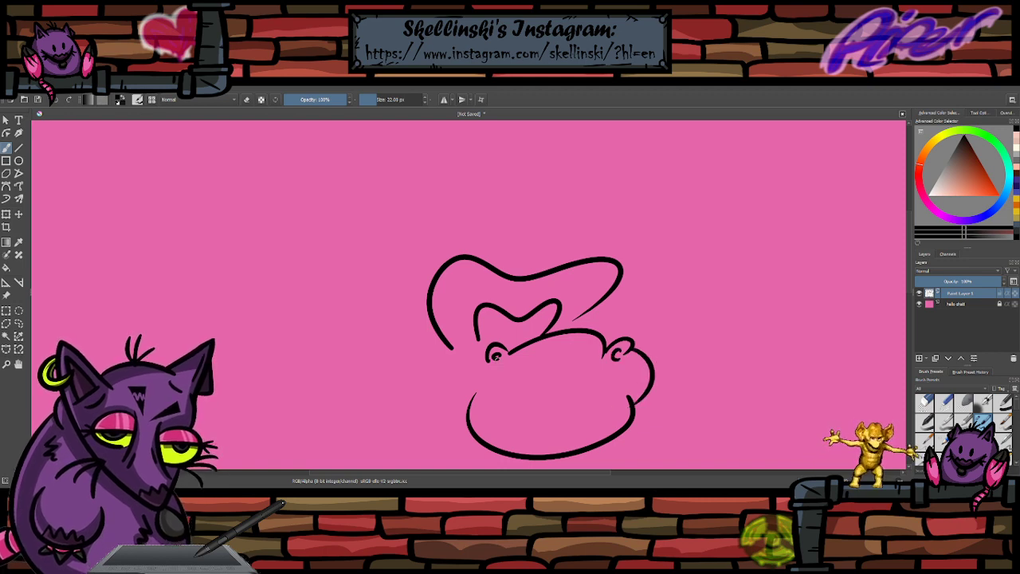
{"action": "left_click_drag", "start_coordinate": [561, 346], "coordinate": [563, 390]}
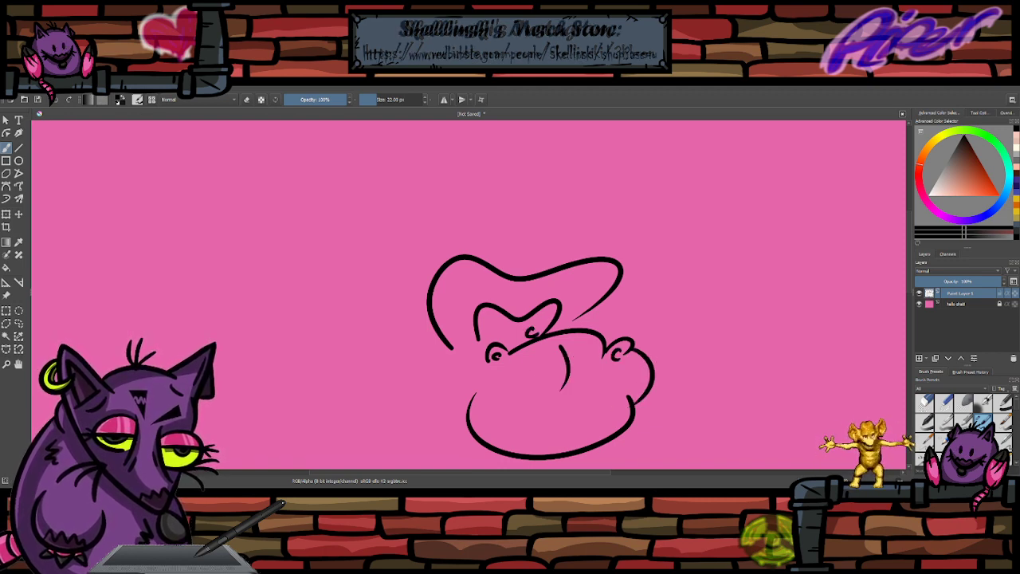
- Add the two eyes, the far cheek bump and a small open mouth low on the muzzle, and darken the nostrils
{"action": "left_click_drag", "start_coordinate": [499, 341], "coordinate": [514, 342]}
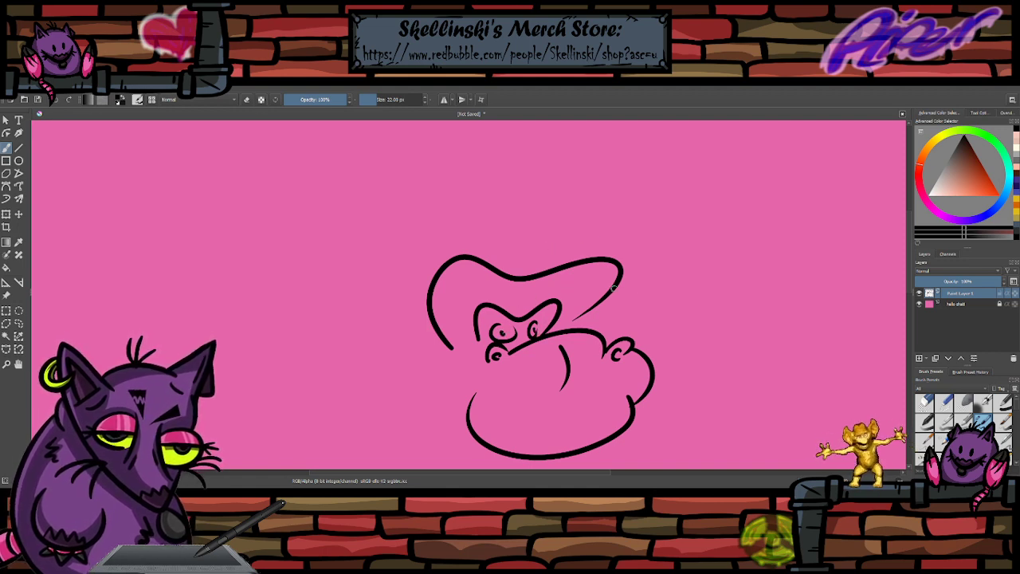
{"action": "left_click_drag", "start_coordinate": [604, 304], "coordinate": [640, 337]}
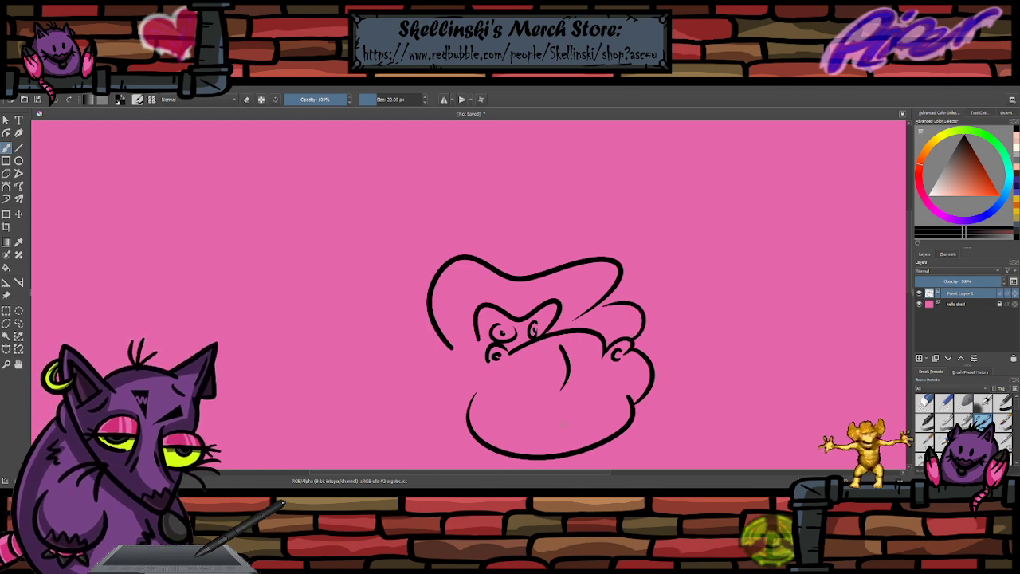
{"action": "left_click_drag", "start_coordinate": [542, 440], "coordinate": [588, 441]}
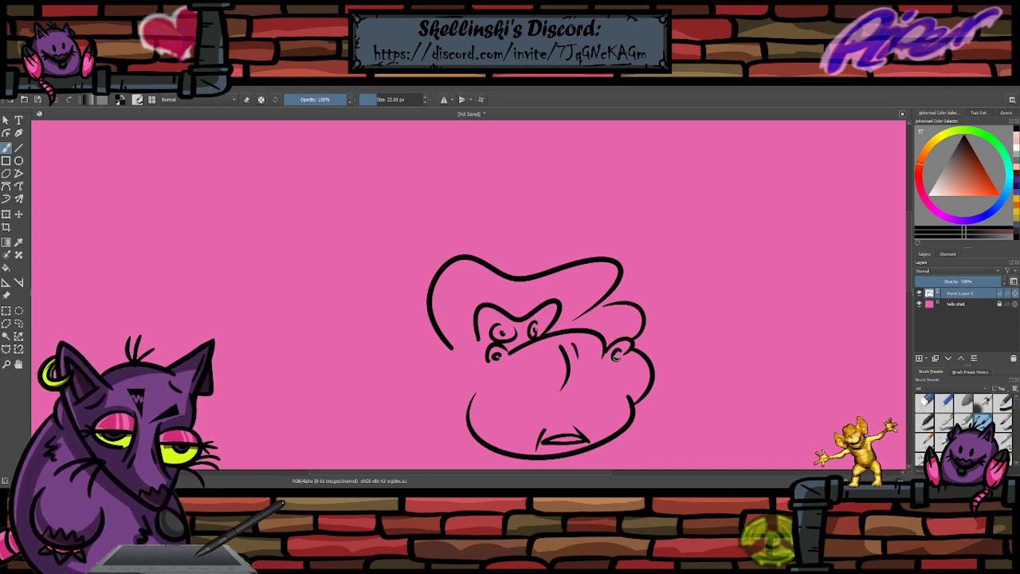
{"action": "left_click_drag", "start_coordinate": [608, 357], "coordinate": [630, 346]}
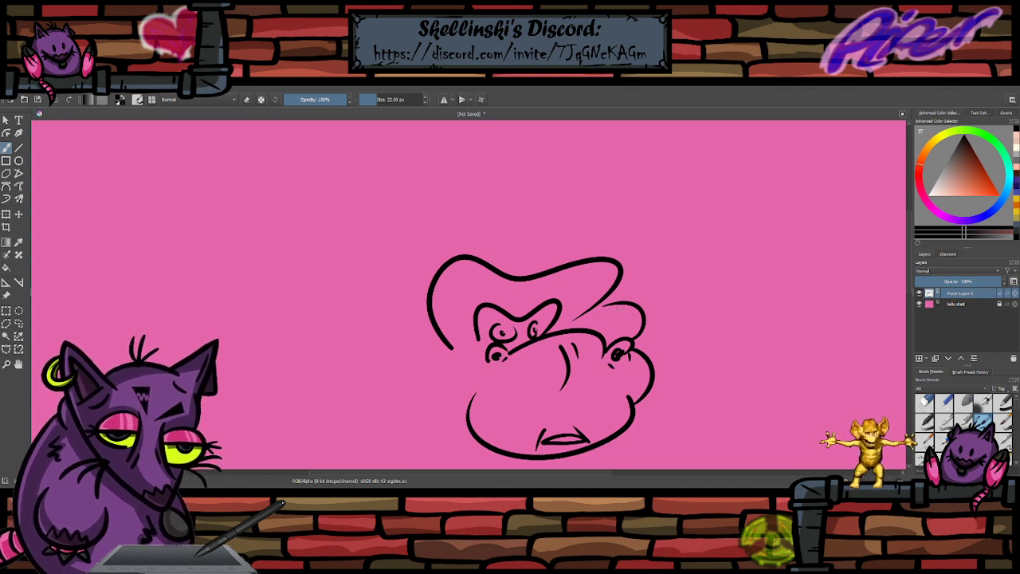
- Draw the far side of the head with a curled quiff on top, and a slanted oval ear on the near side
{"action": "mouse_move", "coordinate": [633, 307]}
{"action": "left_mouse_down"}
{"action": "mouse_move", "coordinate": [534, 210]}
{"action": "mouse_move", "coordinate": [422, 213]}
{"action": "mouse_move", "coordinate": [473, 235]}
{"action": "left_mouse_up"}
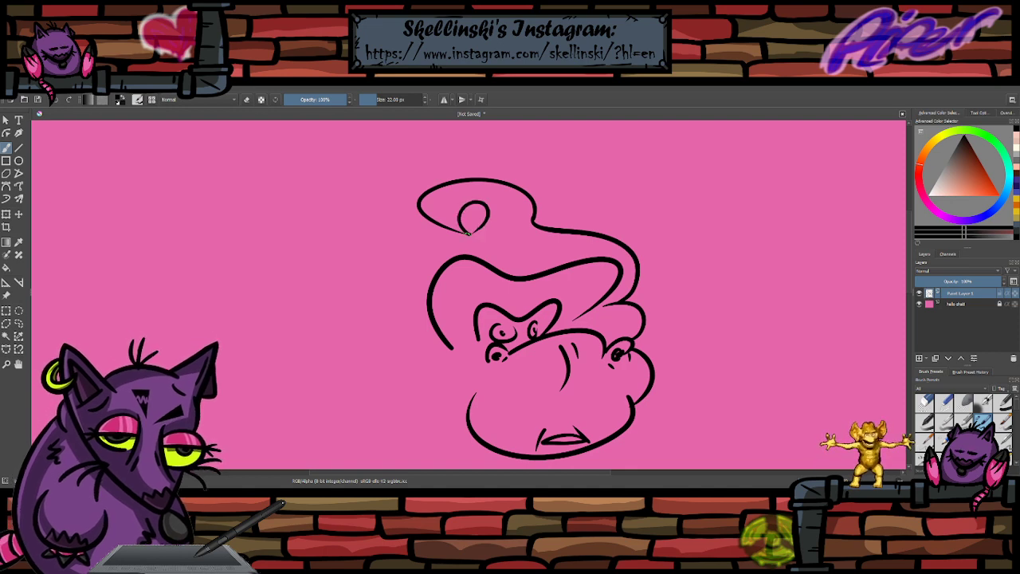
{"action": "key", "text": "ctrl+z"}
{"action": "key", "text": "ctrl+z"}
{"action": "mouse_move", "coordinate": [533, 221]}
{"action": "left_mouse_down"}
{"action": "mouse_move", "coordinate": [513, 174]}
{"action": "mouse_move", "coordinate": [429, 217]}
{"action": "mouse_move", "coordinate": [475, 196]}
{"action": "mouse_move", "coordinate": [516, 226]}
{"action": "mouse_move", "coordinate": [428, 350]}
{"action": "left_mouse_up"}
{"action": "key", "text": "ctrl+z"}
{"action": "key", "text": "ctrl+z"}
{"action": "mouse_move", "coordinate": [415, 313]}
{"action": "left_mouse_down"}
{"action": "mouse_move", "coordinate": [379, 303]}
{"action": "mouse_move", "coordinate": [420, 357]}
{"action": "mouse_move", "coordinate": [416, 335]}
{"action": "left_mouse_up"}
{"action": "key", "text": "ctrl+z"}
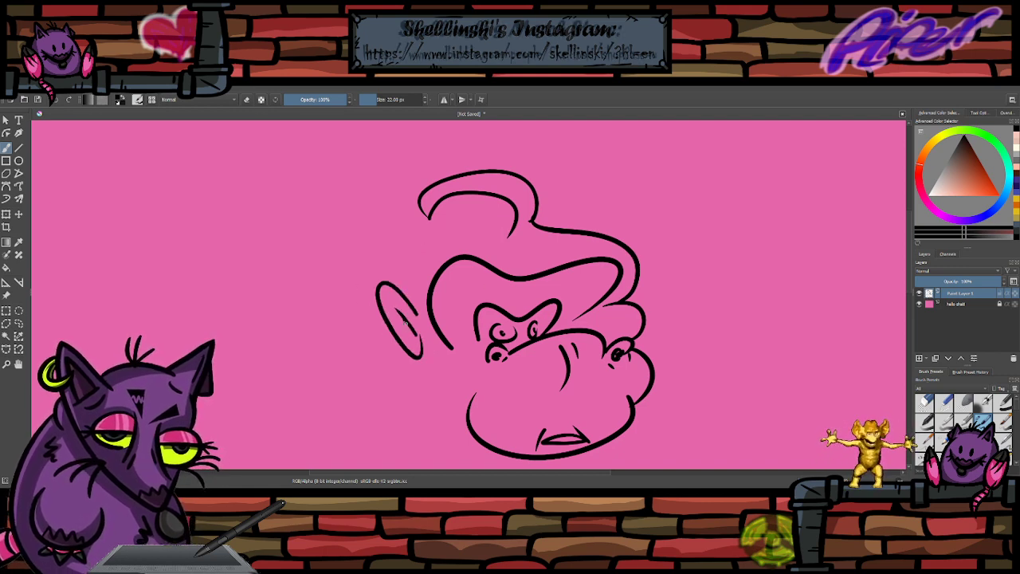
- Finish the inner ear and draw the curved head outline from the base of the quiff to the ear
{"action": "left_click_drag", "start_coordinate": [406, 295], "coordinate": [432, 231]}
{"action": "key", "text": "ctrl+z"}
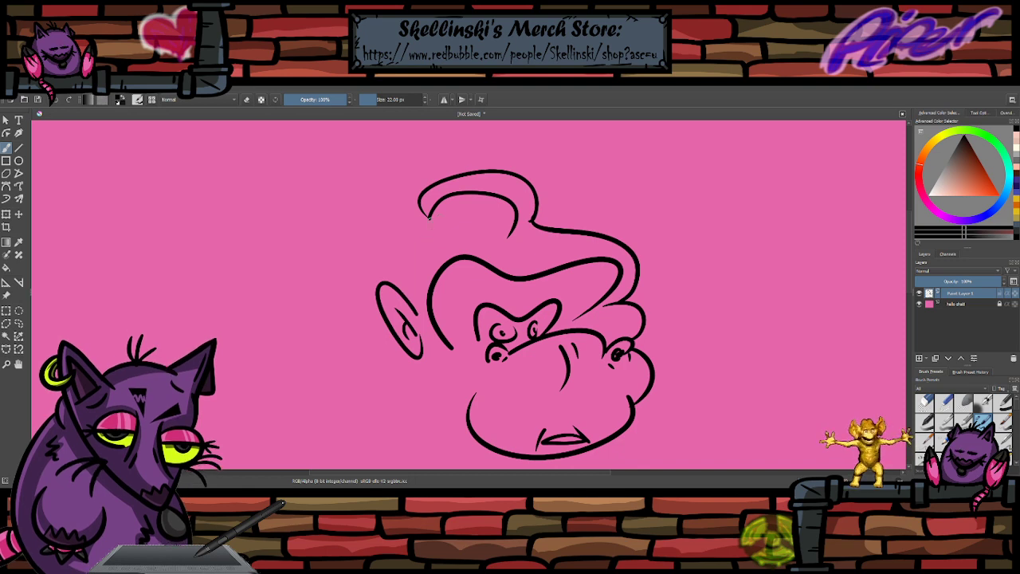
{"action": "left_click_drag", "start_coordinate": [500, 226], "coordinate": [405, 295]}
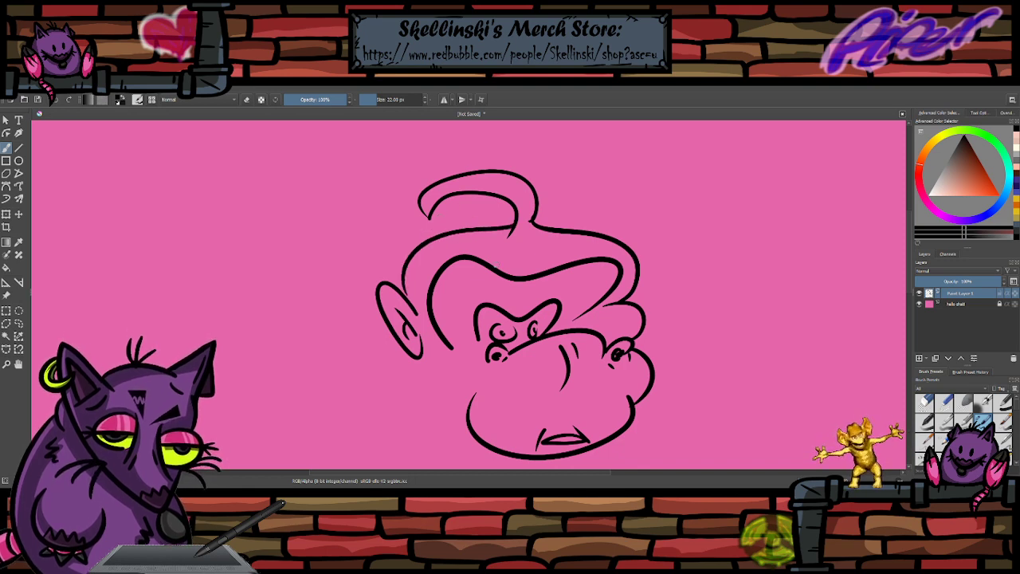
- Try a rounded jaw line from the ear down to the bottom of the muzzle, and undo it
{"action": "left_click_drag", "start_coordinate": [423, 351], "coordinate": [483, 456]}
{"action": "scroll", "coordinate": [538, 289], "scroll_direction": "down", "scroll_amount": 2}
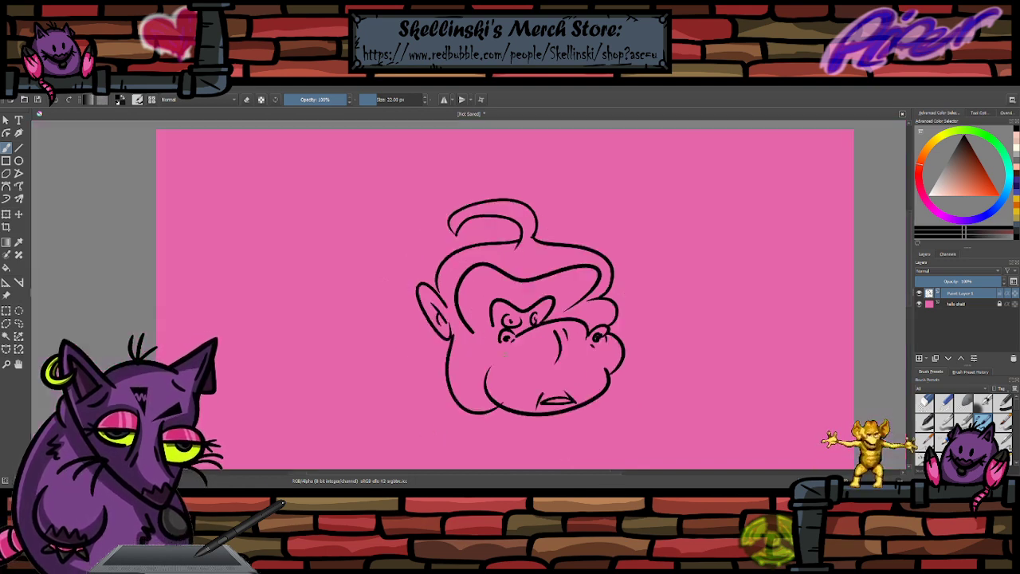
{"action": "scroll", "coordinate": [522, 319], "scroll_direction": "up", "scroll_amount": 1}
{"action": "scroll", "coordinate": [522, 335], "scroll_direction": "down", "scroll_amount": 1}
{"action": "scroll", "coordinate": [520, 366], "scroll_direction": "up", "scroll_amount": 2}
{"action": "key", "text": "ctrl+z"}
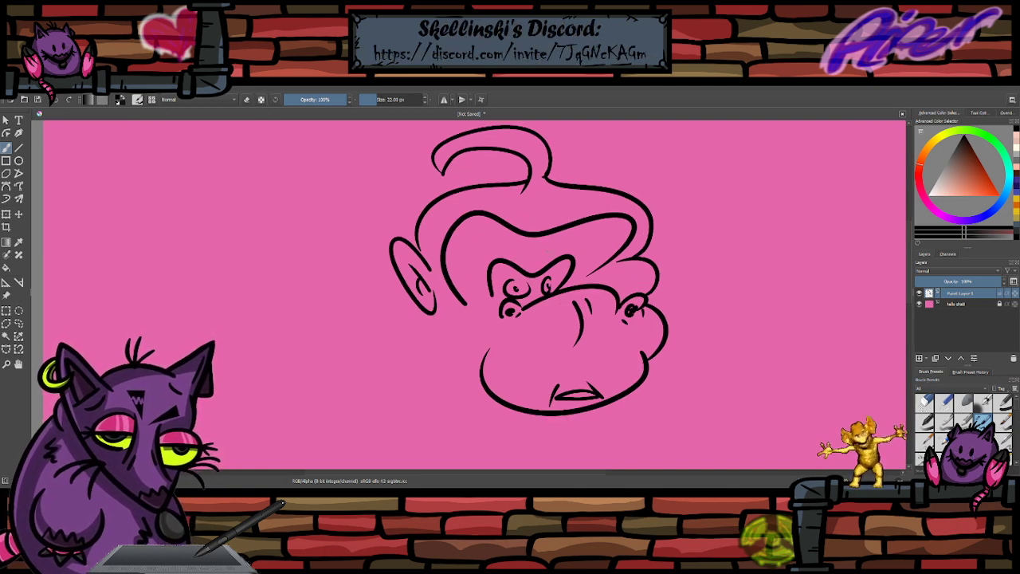
- Add slanted frown lines above both eyes and a short vertical crease between them, redoing unsatisfactory strokes
{"action": "mouse_move", "coordinate": [593, 238]}
{"action": "left_mouse_down"}
{"action": "mouse_move", "coordinate": [556, 265]}
{"action": "mouse_move", "coordinate": [485, 243]}
{"action": "left_mouse_up"}
{"action": "key", "text": "ctrl+z"}
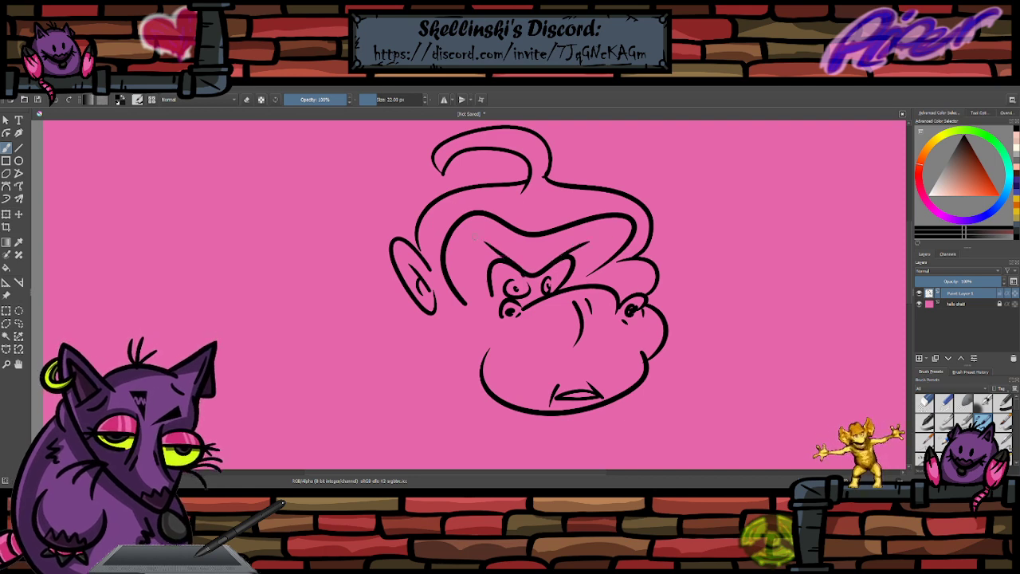
{"action": "key", "text": "ctrl+z"}
{"action": "mouse_move", "coordinate": [519, 273]}
{"action": "left_mouse_down"}
{"action": "mouse_move", "coordinate": [475, 247]}
{"action": "mouse_move", "coordinate": [541, 250]}
{"action": "left_mouse_up"}
{"action": "key", "text": "ctrl+z"}
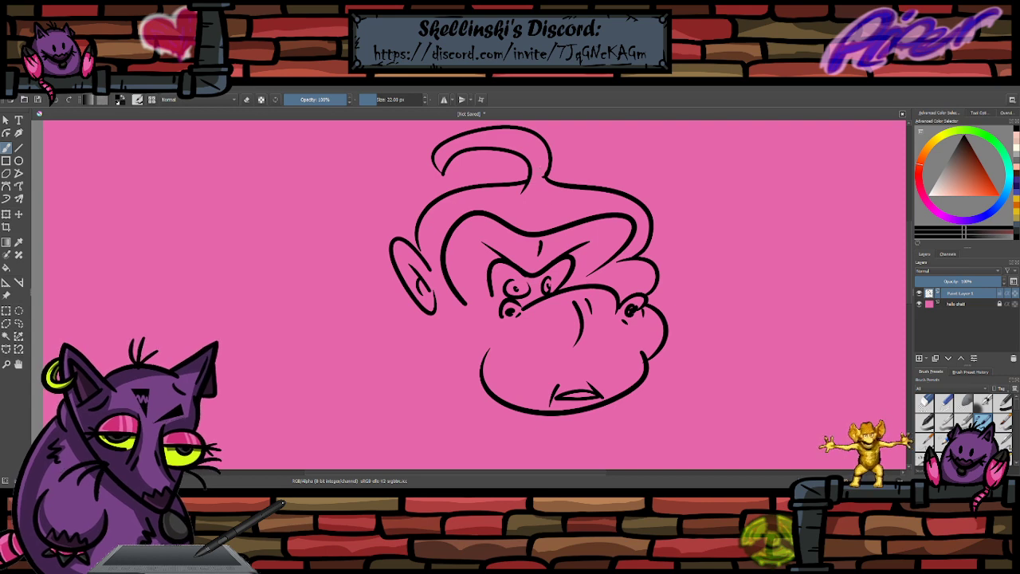
- Draw the rounded jaw from below the ear toward the muzzle, and divide the open mouth into teeth
{"action": "left_click_drag", "start_coordinate": [440, 312], "coordinate": [475, 393]}
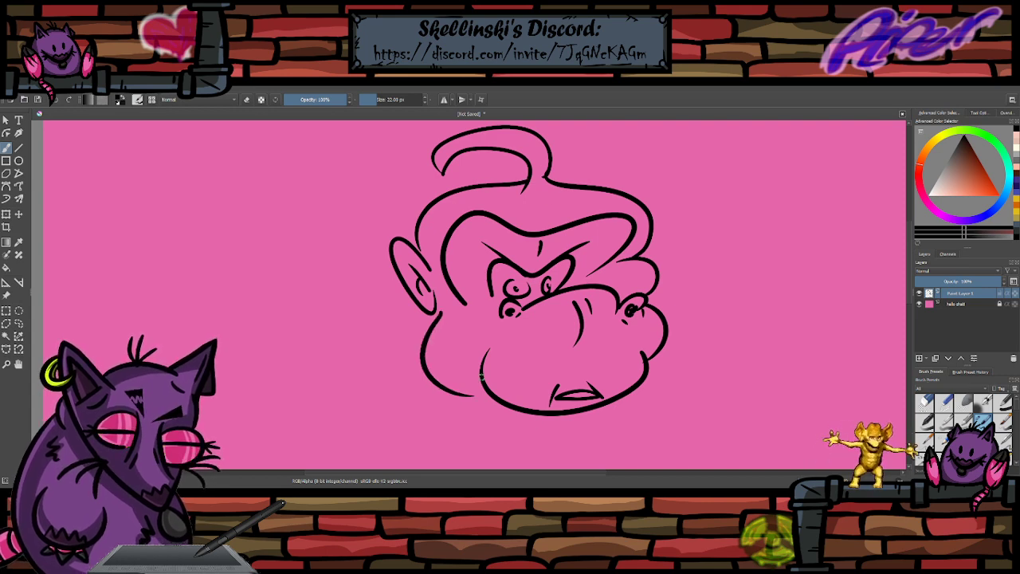
{"action": "mouse_move", "coordinate": [653, 362]}
{"action": "left_mouse_down"}
{"action": "mouse_move", "coordinate": [590, 424]}
{"action": "mouse_move", "coordinate": [556, 361]}
{"action": "mouse_move", "coordinate": [552, 310]}
{"action": "left_mouse_up"}
{"action": "key", "text": "ctrl+z"}
{"action": "scroll", "coordinate": [553, 412], "scroll_direction": "down", "scroll_amount": 1}
{"action": "scroll", "coordinate": [555, 361], "scroll_direction": "up", "scroll_amount": 2}
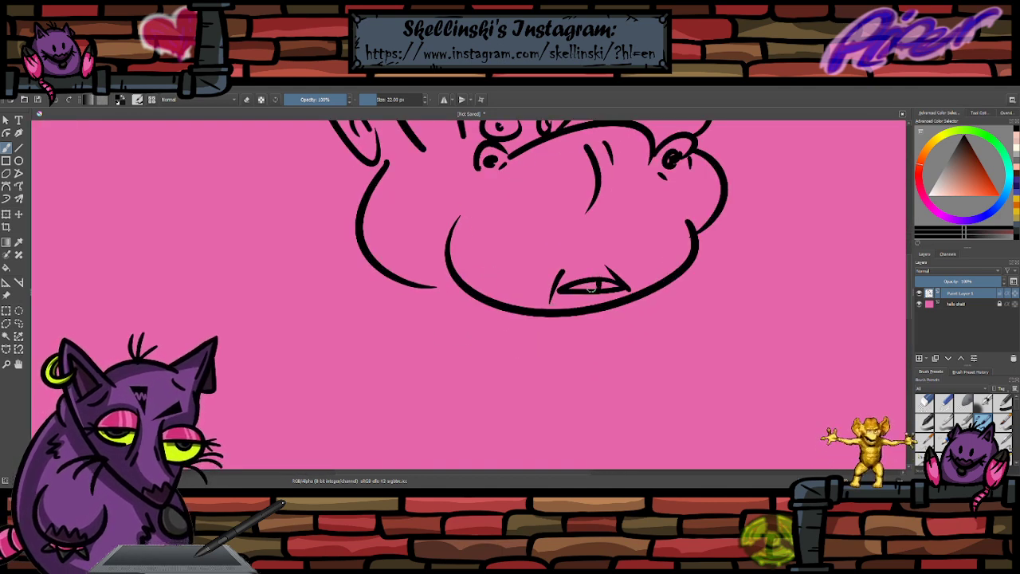
{"action": "left_click_drag", "start_coordinate": [608, 281], "coordinate": [611, 292]}
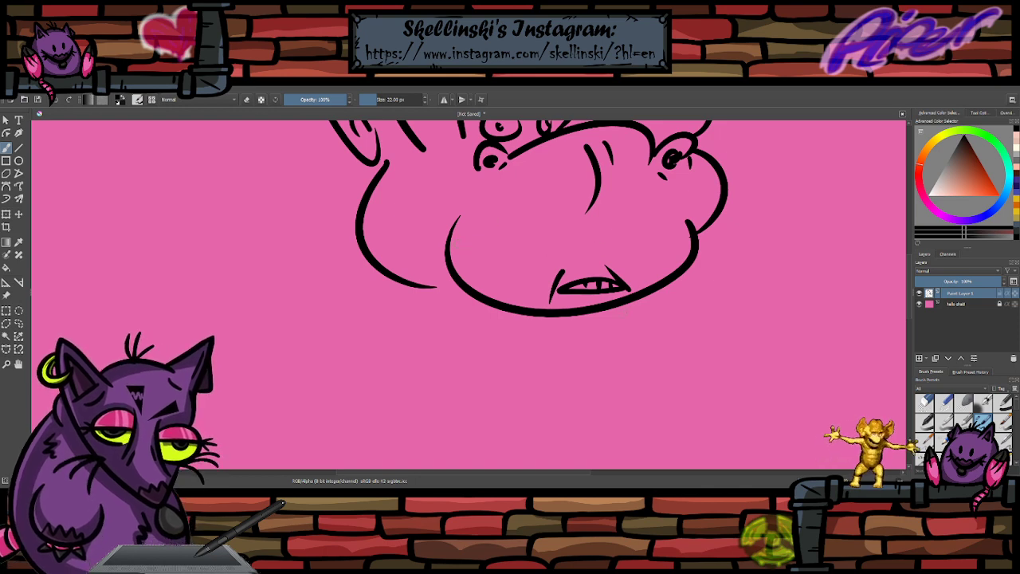
- Draw a triangular tie collar under the muzzle with small fold marks inside it
{"action": "mouse_move", "coordinate": [562, 316]}
{"action": "left_mouse_down"}
{"action": "mouse_move", "coordinate": [488, 322]}
{"action": "mouse_move", "coordinate": [563, 371]}
{"action": "mouse_move", "coordinate": [610, 315]}
{"action": "mouse_move", "coordinate": [579, 344]}
{"action": "mouse_move", "coordinate": [606, 398]}
{"action": "mouse_move", "coordinate": [571, 463]}
{"action": "left_mouse_up"}
{"action": "left_click", "coordinate": [547, 340]}
{"action": "key", "text": "ctrl+z"}
- Try drawing a narrow tie with square shoulders hanging from the collar, and undo its side strokes
{"action": "mouse_move", "coordinate": [566, 360]}
{"action": "left_mouse_down"}
{"action": "mouse_move", "coordinate": [609, 373]}
{"action": "mouse_move", "coordinate": [556, 469]}
{"action": "left_mouse_up"}
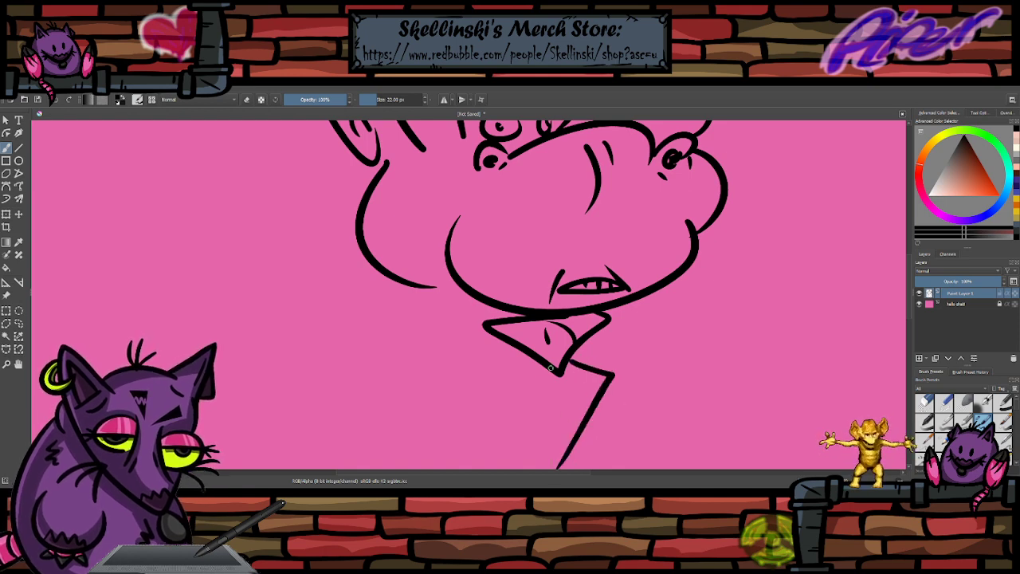
{"action": "mouse_move", "coordinate": [550, 368]}
{"action": "left_mouse_down"}
{"action": "mouse_move", "coordinate": [523, 394]}
{"action": "mouse_move", "coordinate": [542, 468]}
{"action": "left_mouse_up"}
{"action": "scroll", "coordinate": [554, 433], "scroll_direction": "down", "scroll_amount": 3}
{"action": "scroll", "coordinate": [550, 382], "scroll_direction": "up", "scroll_amount": 3}
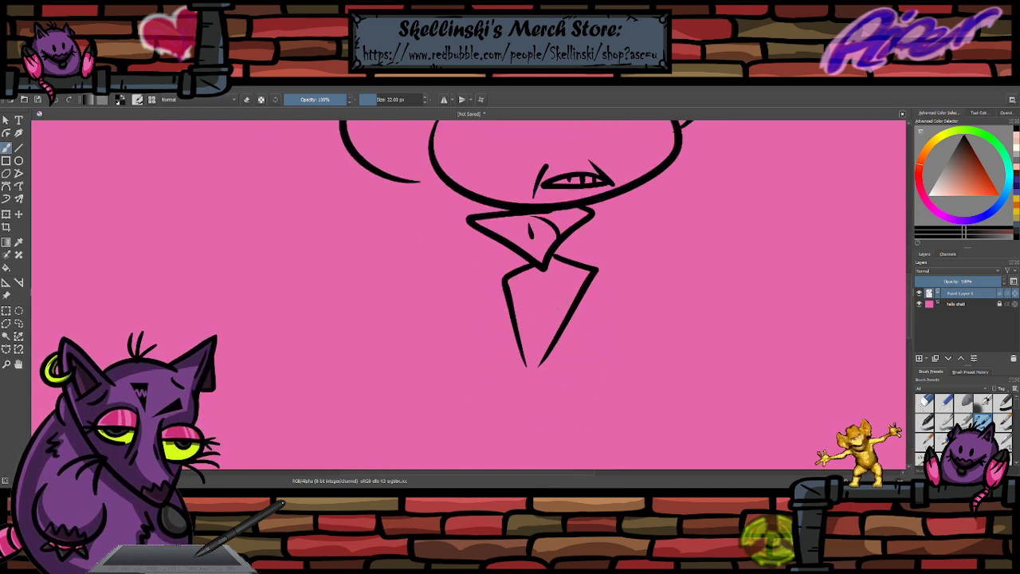
{"action": "scroll", "coordinate": [550, 329], "scroll_direction": "up", "scroll_amount": 3}
{"action": "key", "text": "ctrl+z"}
{"action": "key", "text": "ctrl+z"}
- Draw a diamond-shaped tie hanging from the collar and sketch the outlined letters DK on it
{"action": "mouse_move", "coordinate": [516, 204]}
{"action": "left_mouse_down"}
{"action": "mouse_move", "coordinate": [415, 355]}
{"action": "mouse_move", "coordinate": [551, 456]}
{"action": "mouse_move", "coordinate": [545, 466]}
{"action": "mouse_move", "coordinate": [679, 344]}
{"action": "mouse_move", "coordinate": [519, 194]}
{"action": "mouse_move", "coordinate": [590, 365]}
{"action": "mouse_move", "coordinate": [546, 467]}
{"action": "left_mouse_up"}
{"action": "key", "text": "ctrl+z"}
{"action": "mouse_move", "coordinate": [468, 294]}
{"action": "left_mouse_down"}
{"action": "mouse_move", "coordinate": [486, 314]}
{"action": "mouse_move", "coordinate": [504, 295]}
{"action": "left_mouse_up"}
{"action": "left_click_drag", "start_coordinate": [532, 306], "coordinate": [522, 371]}
{"action": "mouse_move", "coordinate": [532, 333]}
{"action": "left_mouse_down"}
{"action": "mouse_move", "coordinate": [561, 332]}
{"action": "mouse_move", "coordinate": [550, 382]}
{"action": "left_mouse_up"}
{"action": "left_click_drag", "start_coordinate": [550, 383], "coordinate": [570, 328]}
- Rework the lettering on the tie, and add fold lines below the collar and an inner border near the tip
{"action": "mouse_move", "coordinate": [480, 307]}
{"action": "left_mouse_down"}
{"action": "mouse_move", "coordinate": [487, 351]}
{"action": "mouse_move", "coordinate": [497, 322]}
{"action": "mouse_move", "coordinate": [474, 366]}
{"action": "mouse_move", "coordinate": [488, 350]}
{"action": "mouse_move", "coordinate": [477, 308]}
{"action": "mouse_move", "coordinate": [521, 365]}
{"action": "mouse_move", "coordinate": [555, 371]}
{"action": "mouse_move", "coordinate": [558, 335]}
{"action": "mouse_move", "coordinate": [548, 314]}
{"action": "mouse_move", "coordinate": [536, 313]}
{"action": "mouse_move", "coordinate": [541, 367]}
{"action": "mouse_move", "coordinate": [547, 349]}
{"action": "mouse_move", "coordinate": [570, 361]}
{"action": "mouse_move", "coordinate": [540, 329]}
{"action": "left_mouse_up"}
{"action": "key", "text": "ctrl+z"}
{"action": "key", "text": "ctrl+z"}
{"action": "key", "text": "ctrl+z"}
{"action": "key", "text": "ctrl+z"}
{"action": "key", "text": "ctrl+z"}
{"action": "key", "text": "ctrl+z"}
{"action": "mouse_move", "coordinate": [531, 208]}
{"action": "left_mouse_down"}
{"action": "mouse_move", "coordinate": [518, 271]}
{"action": "mouse_move", "coordinate": [541, 271]}
{"action": "left_mouse_up"}
{"action": "mouse_move", "coordinate": [569, 389]}
{"action": "left_mouse_down"}
{"action": "mouse_move", "coordinate": [533, 435]}
{"action": "mouse_move", "coordinate": [474, 406]}
{"action": "left_mouse_up"}
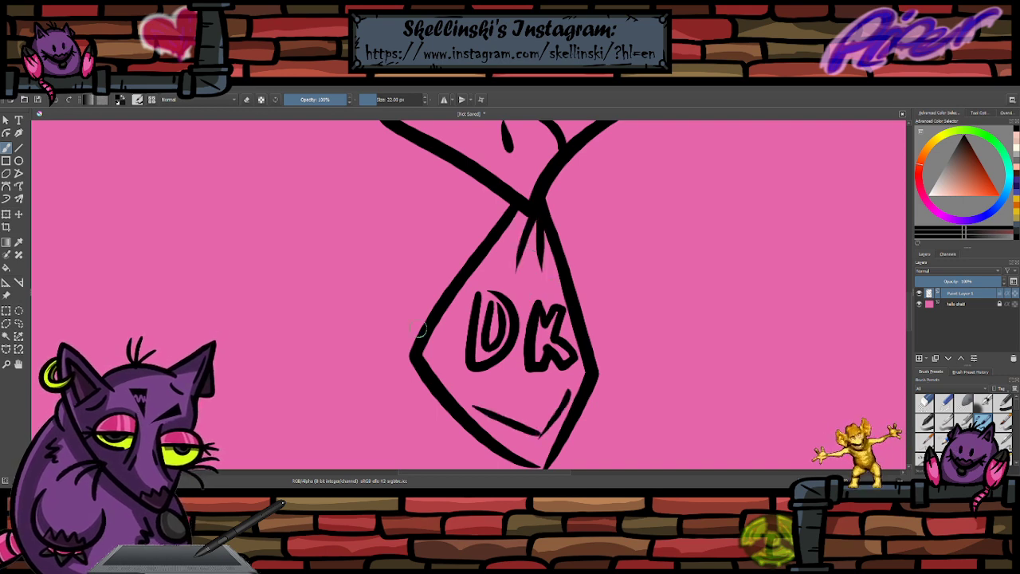
- Replace the small mark inside the collar with a longer fold line and connect the collar's far corner to the muzzle
{"action": "scroll", "coordinate": [416, 326], "scroll_direction": "down", "scroll_amount": 4}
{"action": "scroll", "coordinate": [403, 383], "scroll_direction": "up", "scroll_amount": 2}
{"action": "key", "text": "e"}
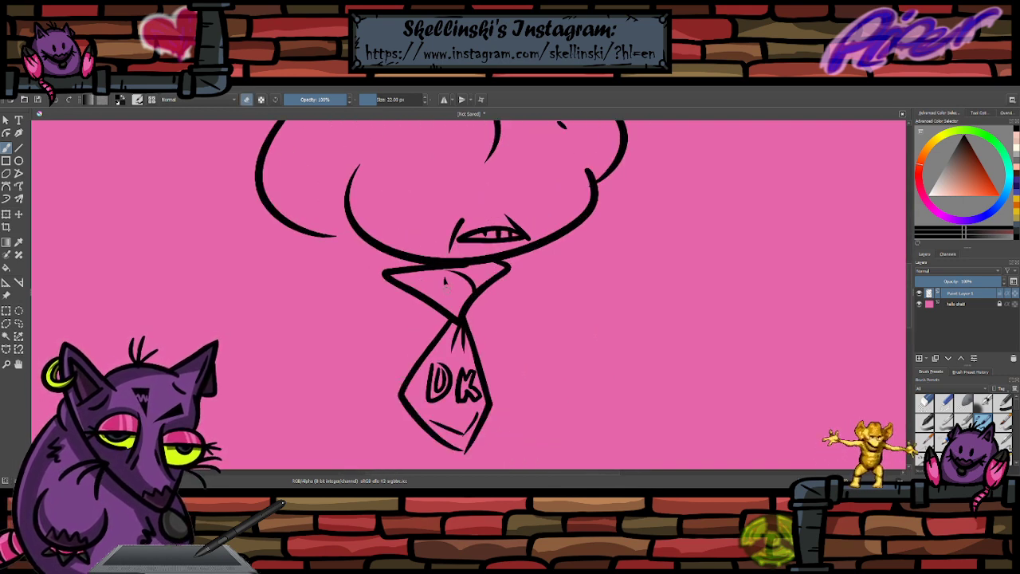
{"action": "key", "text": "e"}
{"action": "left_click_drag", "start_coordinate": [435, 272], "coordinate": [450, 302]}
{"action": "key", "text": "ctrl+z"}
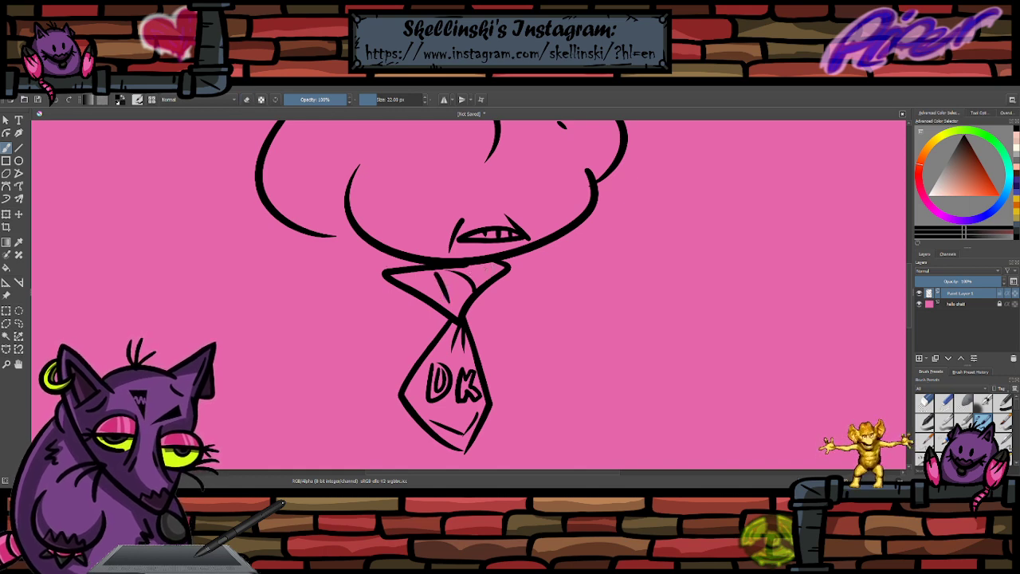
{"action": "left_click_drag", "start_coordinate": [502, 265], "coordinate": [531, 252]}
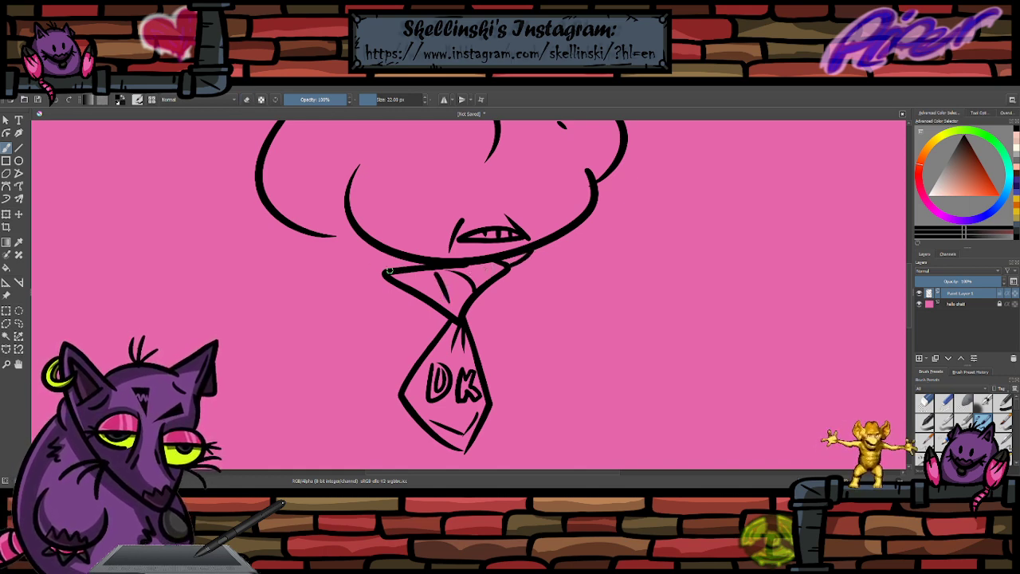
- Draw a rounded neck bump between the jaw and the collar, plus a short collar line under the muzzle
{"action": "left_click_drag", "start_coordinate": [346, 226], "coordinate": [391, 271]}
{"action": "key", "text": "ctrl+z"}
{"action": "mouse_move", "coordinate": [348, 215]}
{"action": "left_mouse_down"}
{"action": "mouse_move", "coordinate": [371, 259]}
{"action": "mouse_move", "coordinate": [403, 273]}
{"action": "mouse_move", "coordinate": [385, 230]}
{"action": "mouse_move", "coordinate": [361, 241]}
{"action": "left_mouse_up"}
{"action": "key", "text": "ctrl+z"}
{"action": "key", "text": "ctrl+z"}
{"action": "key", "text": "ctrl+z"}
{"action": "key", "text": "ctrl+z"}
{"action": "left_click_drag", "start_coordinate": [406, 267], "coordinate": [371, 247]}
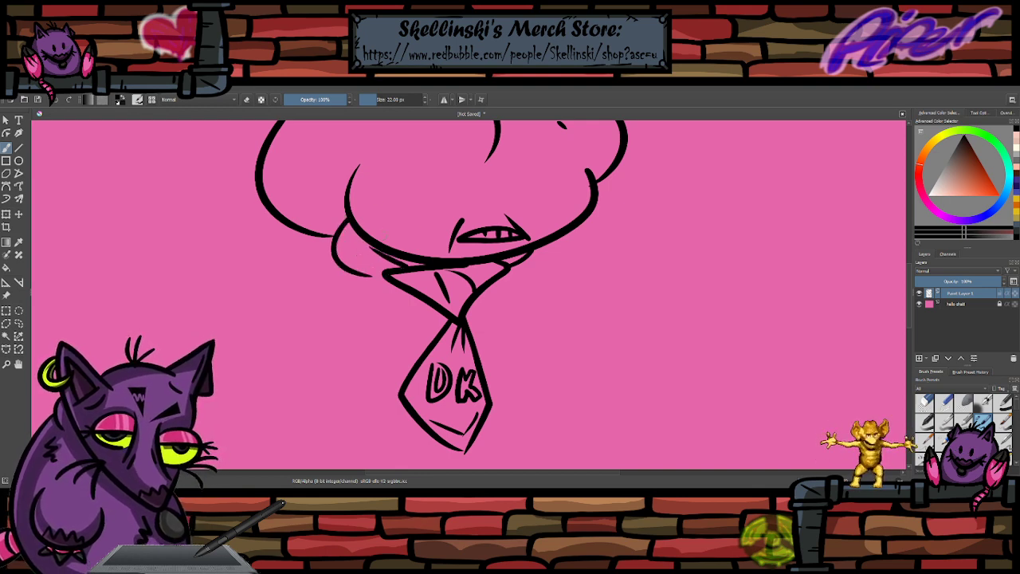
- Draw a curved line from the near nostril to the lower end of the brow outline
{"action": "scroll", "coordinate": [438, 307], "scroll_direction": "down", "scroll_amount": 4}
{"action": "scroll", "coordinate": [410, 207], "scroll_direction": "up", "scroll_amount": 2}
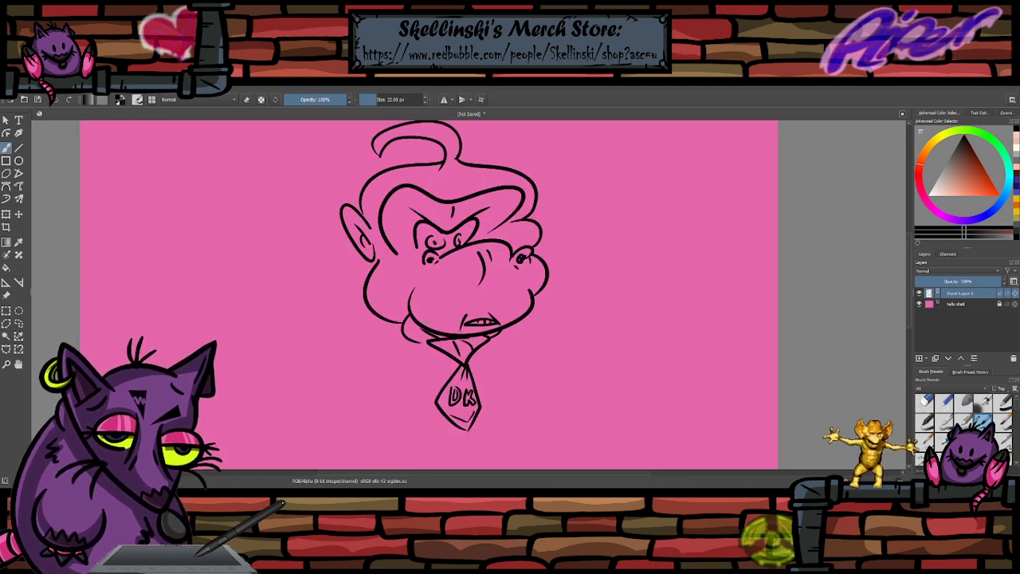
{"action": "key", "text": "minus"}
{"action": "key", "text": "equal"}
{"action": "key", "text": "equal"}
{"action": "key", "text": "equal"}
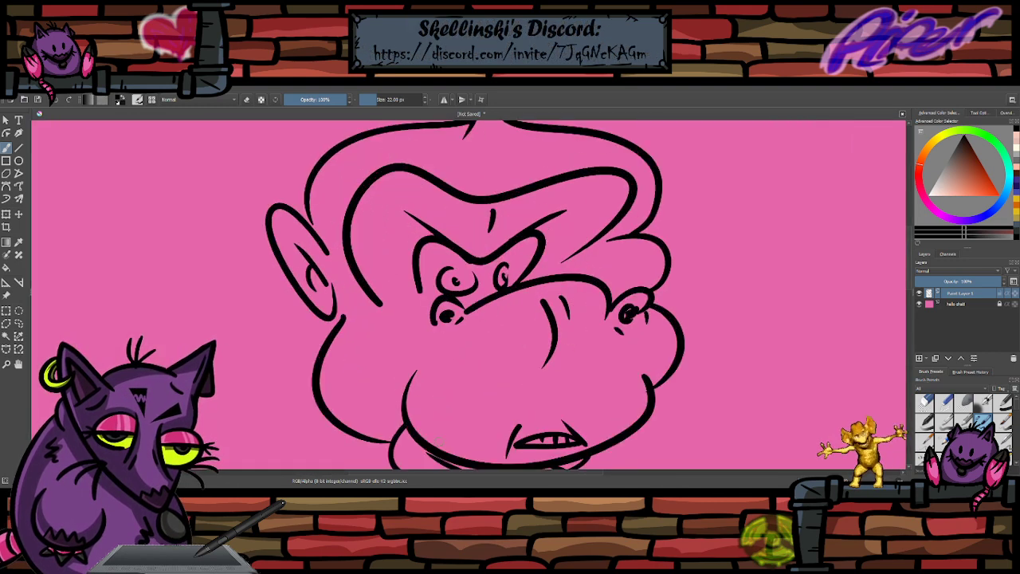
{"action": "left_click_drag", "start_coordinate": [417, 329], "coordinate": [335, 341]}
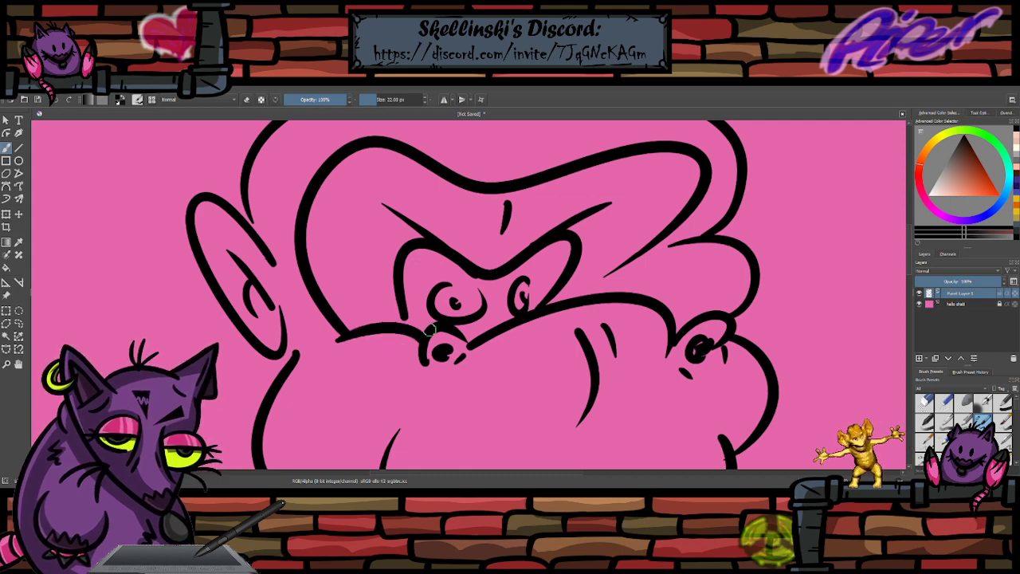
- Enlarge the brush to 44 px and fill the whole eye area solid black, covering both eyes
{"action": "left_click_drag", "start_coordinate": [431, 329], "coordinate": [406, 316]}
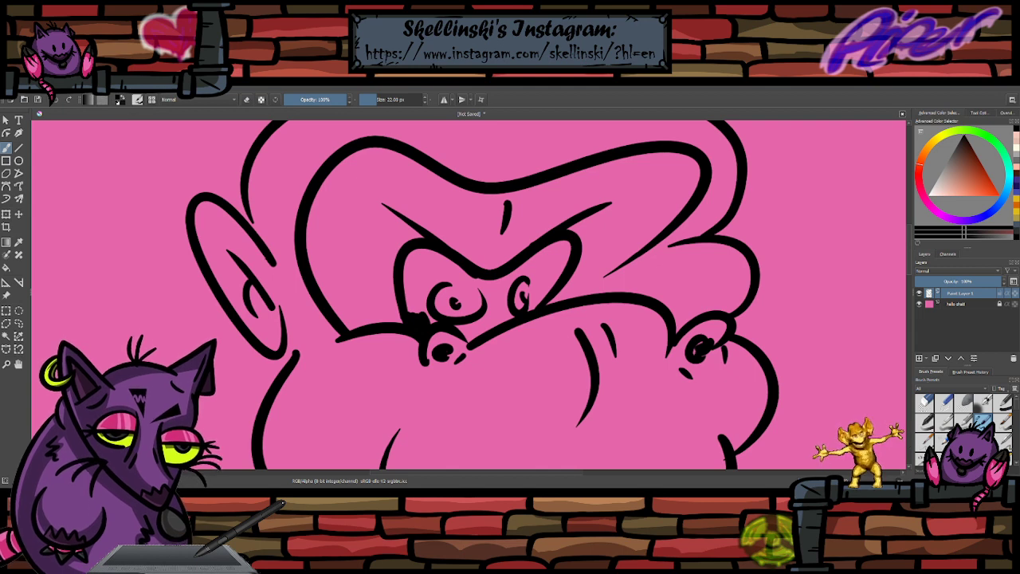
{"action": "key", "text": "bracketright"}
{"action": "key", "text": "bracketright"}
{"action": "key", "text": "bracketright"}
{"action": "key", "text": "bracketright"}
{"action": "key", "text": "bracketright"}
{"action": "key", "text": "bracketright"}
{"action": "key", "text": "bracketright"}
{"action": "key", "text": "bracketright"}
{"action": "key", "text": "bracketright"}
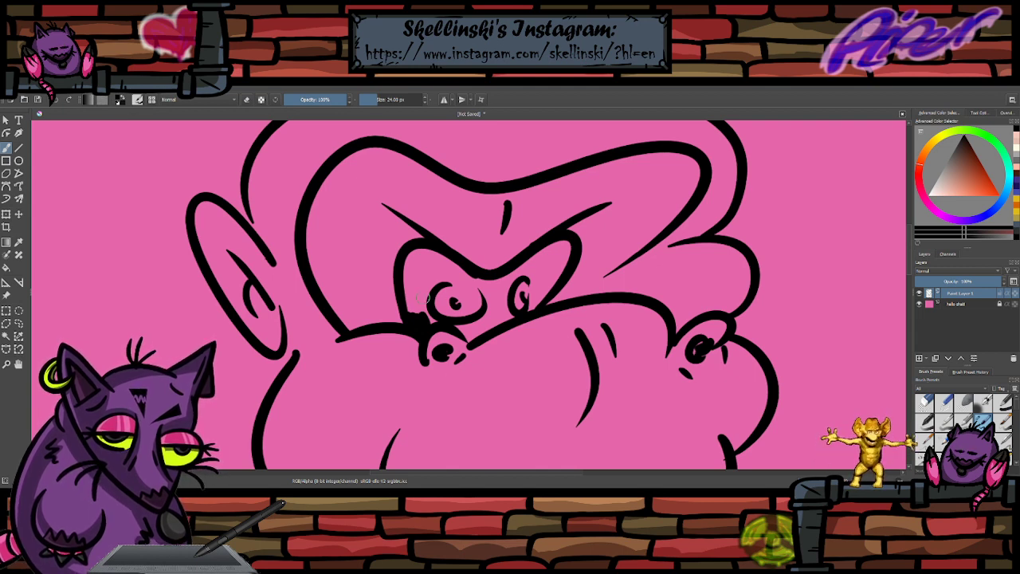
{"action": "mouse_move", "coordinate": [414, 317]}
{"action": "left_mouse_down"}
{"action": "mouse_move", "coordinate": [415, 265]}
{"action": "mouse_move", "coordinate": [427, 257]}
{"action": "mouse_move", "coordinate": [487, 284]}
{"action": "mouse_move", "coordinate": [490, 294]}
{"action": "mouse_move", "coordinate": [436, 282]}
{"action": "mouse_move", "coordinate": [456, 280]}
{"action": "mouse_move", "coordinate": [482, 307]}
{"action": "mouse_move", "coordinate": [480, 330]}
{"action": "mouse_move", "coordinate": [460, 326]}
{"action": "mouse_move", "coordinate": [471, 338]}
{"action": "mouse_move", "coordinate": [531, 301]}
{"action": "mouse_move", "coordinate": [562, 246]}
{"action": "mouse_move", "coordinate": [495, 299]}
{"action": "mouse_move", "coordinate": [562, 240]}
{"action": "mouse_move", "coordinate": [542, 289]}
{"action": "left_mouse_up"}
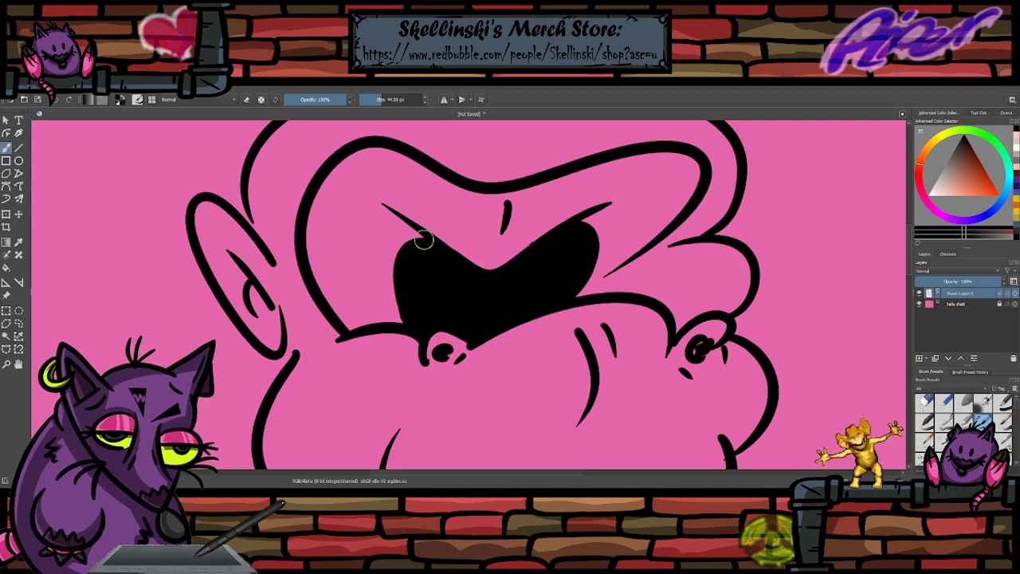
- Widen the black eye mask around the near eye and add pointed brow tips and short spikes at the lower outer corners
{"action": "mouse_move", "coordinate": [423, 240]}
{"action": "left_mouse_down"}
{"action": "mouse_move", "coordinate": [418, 310]}
{"action": "mouse_move", "coordinate": [391, 239]}
{"action": "mouse_move", "coordinate": [409, 311]}
{"action": "left_mouse_up"}
{"action": "key", "text": "ctrl+z"}
{"action": "left_click_drag", "start_coordinate": [393, 276], "coordinate": [396, 296]}
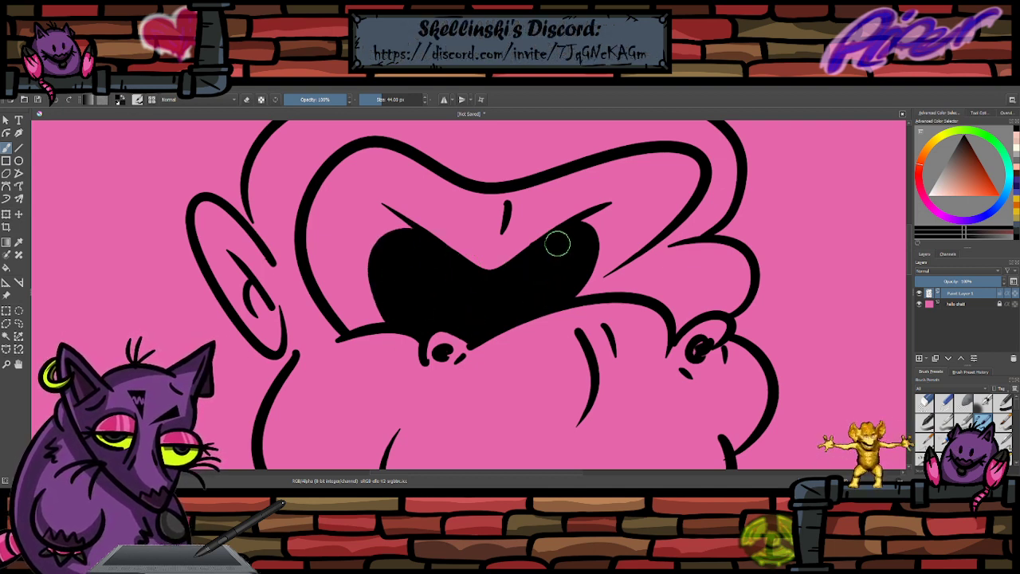
{"action": "mouse_move", "coordinate": [560, 217]}
{"action": "left_mouse_down"}
{"action": "mouse_move", "coordinate": [458, 298]}
{"action": "mouse_move", "coordinate": [441, 218]}
{"action": "left_mouse_up"}
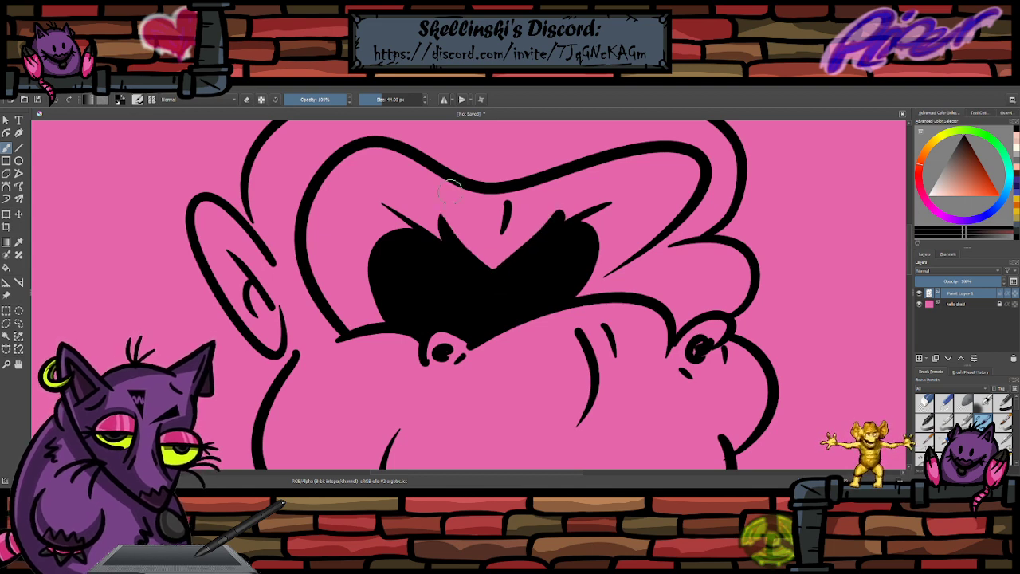
{"action": "mouse_move", "coordinate": [599, 289]}
{"action": "left_mouse_down"}
{"action": "mouse_move", "coordinate": [535, 310]}
{"action": "mouse_move", "coordinate": [412, 297]}
{"action": "mouse_move", "coordinate": [369, 308]}
{"action": "mouse_move", "coordinate": [436, 338]}
{"action": "mouse_move", "coordinate": [463, 296]}
{"action": "mouse_move", "coordinate": [539, 279]}
{"action": "left_mouse_up"}
{"action": "left_click", "coordinate": [369, 311]}
- Erase two round eyeballs out of the black mask, one for each eye
{"action": "key", "text": "e"}
{"action": "mouse_move", "coordinate": [440, 290]}
{"action": "left_mouse_down"}
{"action": "mouse_move", "coordinate": [443, 301]}
{"action": "mouse_move", "coordinate": [441, 275]}
{"action": "mouse_move", "coordinate": [433, 299]}
{"action": "mouse_move", "coordinate": [451, 280]}
{"action": "left_mouse_up"}
{"action": "key", "text": "ctrl+z"}
{"action": "key", "text": "ctrl+z"}
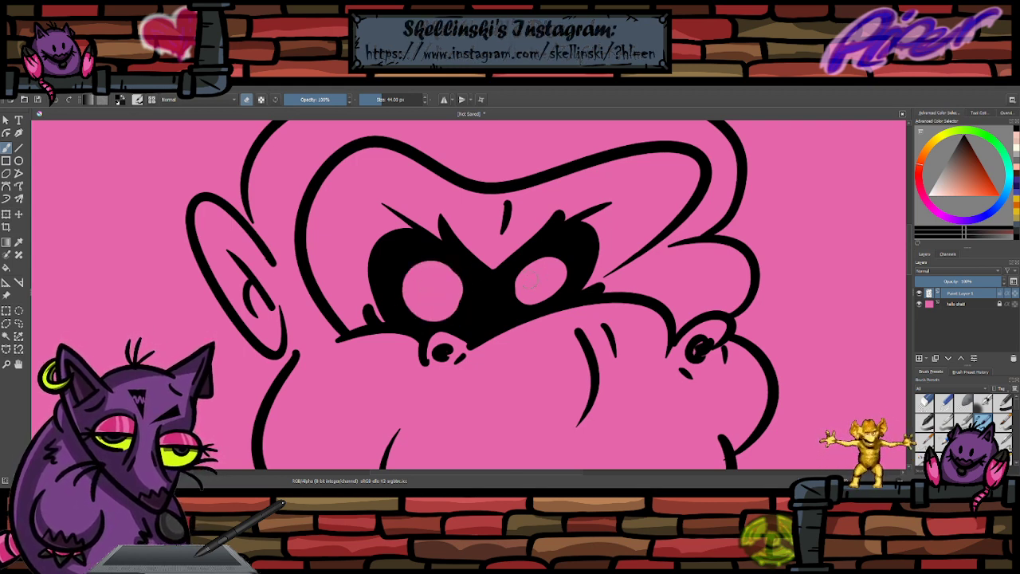
{"action": "mouse_move", "coordinate": [549, 295]}
{"action": "left_mouse_down"}
{"action": "mouse_move", "coordinate": [546, 273]}
{"action": "mouse_move", "coordinate": [495, 330]}
{"action": "left_mouse_up"}
{"action": "key", "text": "e"}
{"action": "key", "text": "ctrl+z"}
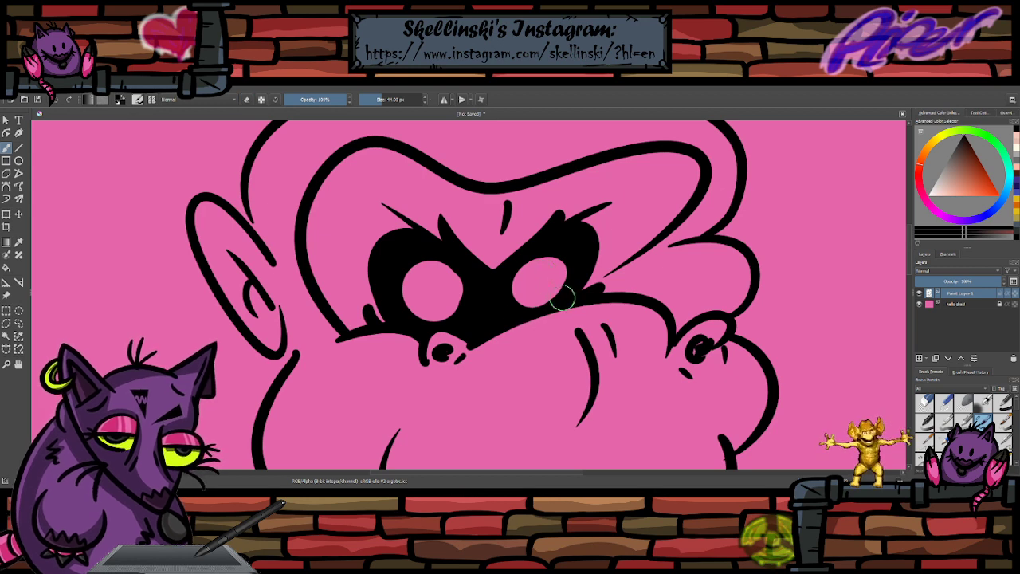
{"action": "left_click_drag", "start_coordinate": [563, 298], "coordinate": [495, 320]}
{"action": "key", "text": "ctrl+z"}
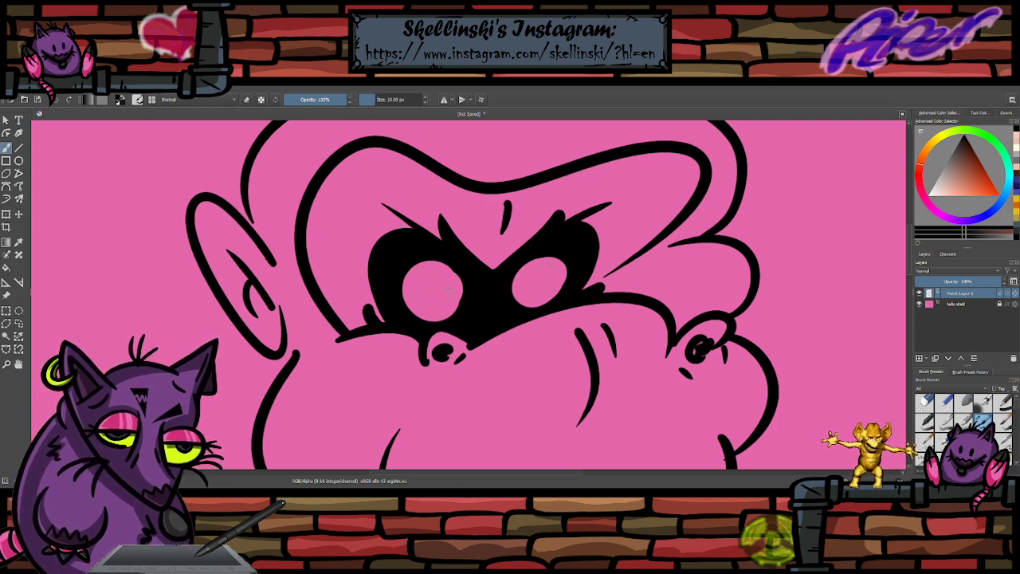
- Enlarge the brush to 70 px and stamp a large black iris inside each eyeball
{"action": "mouse_move", "coordinate": [440, 282]}
{"action": "left_mouse_down"}
{"action": "mouse_move", "coordinate": [427, 287]}
{"action": "mouse_move", "coordinate": [440, 299]}
{"action": "left_mouse_up"}
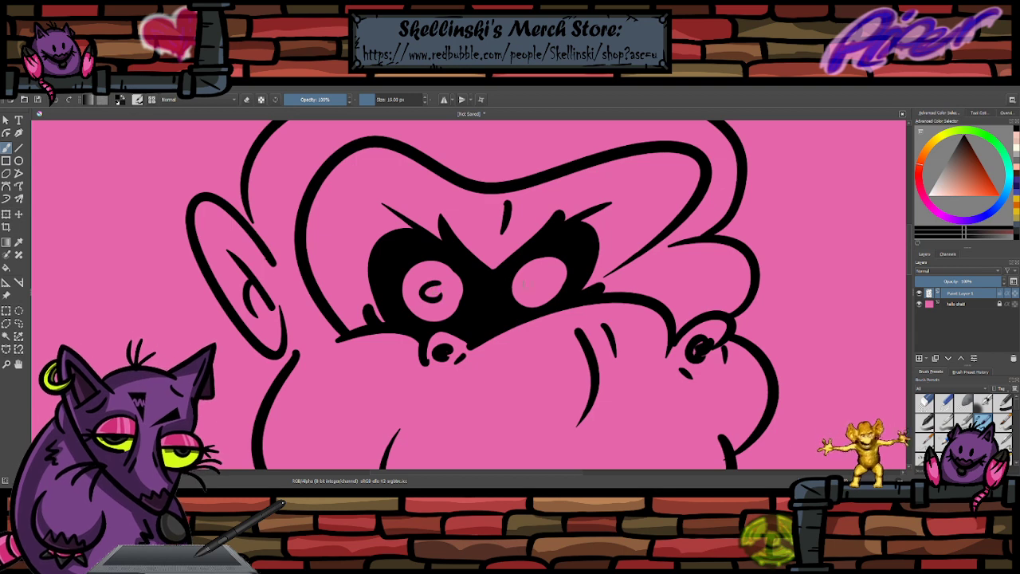
{"action": "key", "text": "ctrl+z"}
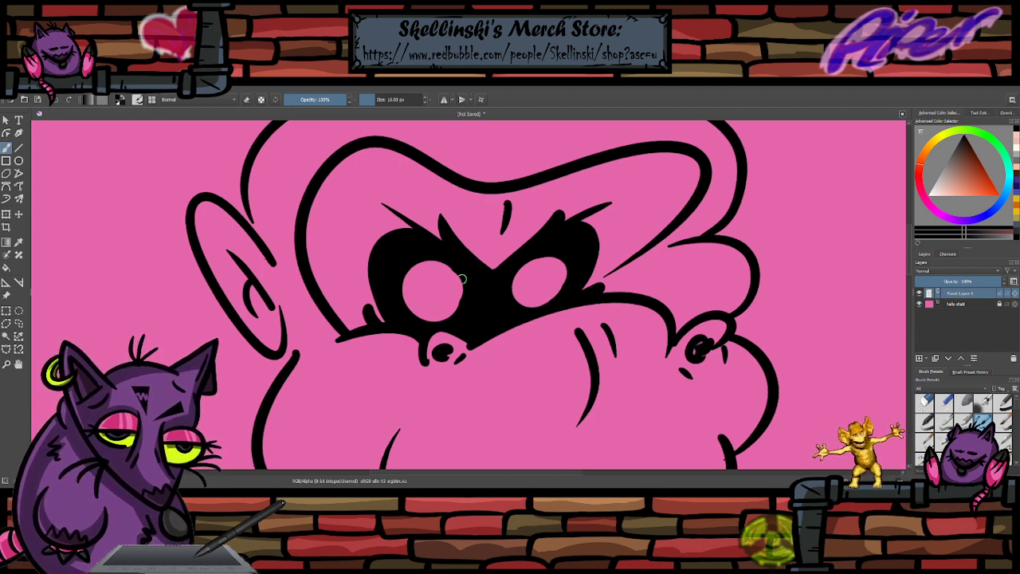
{"action": "key", "text": "bracketright"}
{"action": "key", "text": "bracketright"}
{"action": "key", "text": "bracketright"}
{"action": "key", "text": "bracketright"}
{"action": "key", "text": "bracketright"}
{"action": "key", "text": "bracketright"}
{"action": "key", "text": "bracketright"}
{"action": "left_click_drag", "start_coordinate": [431, 290], "coordinate": [434, 292]}
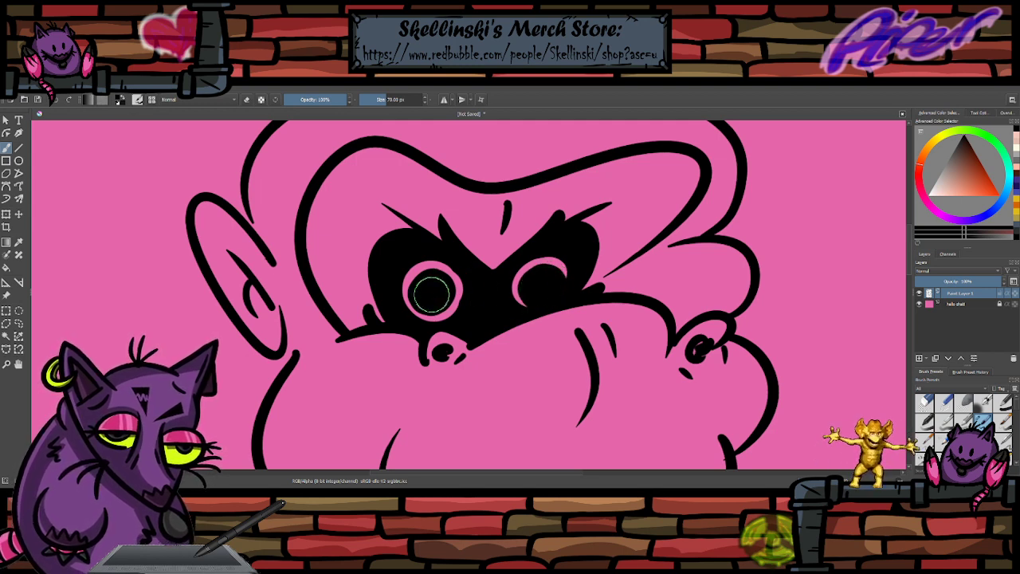
- Erase a large upper highlight and a small lower highlight from the irises
{"action": "key", "text": "e"}
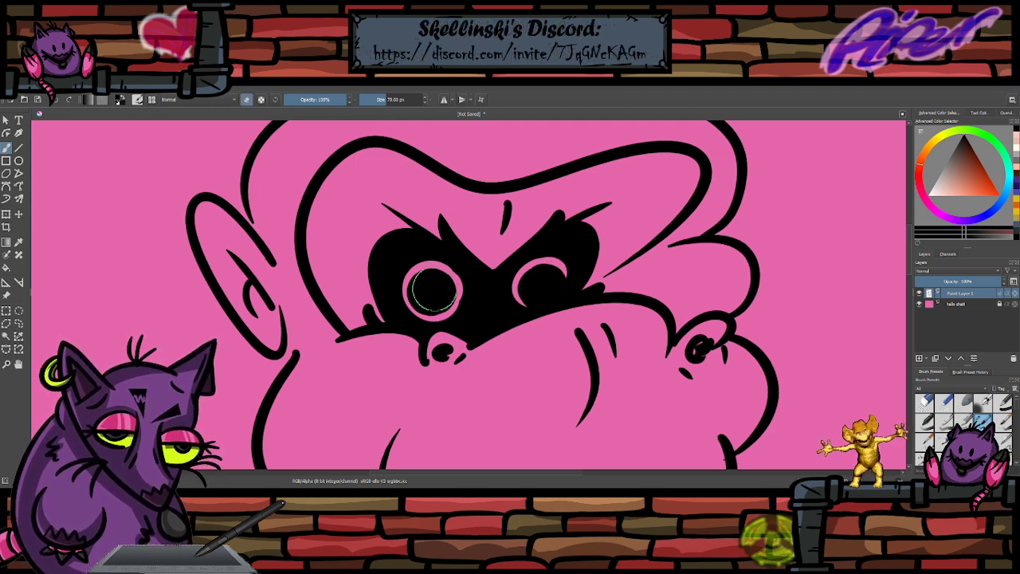
{"action": "left_click", "coordinate": [437, 287]}
{"action": "left_click", "coordinate": [550, 280]}
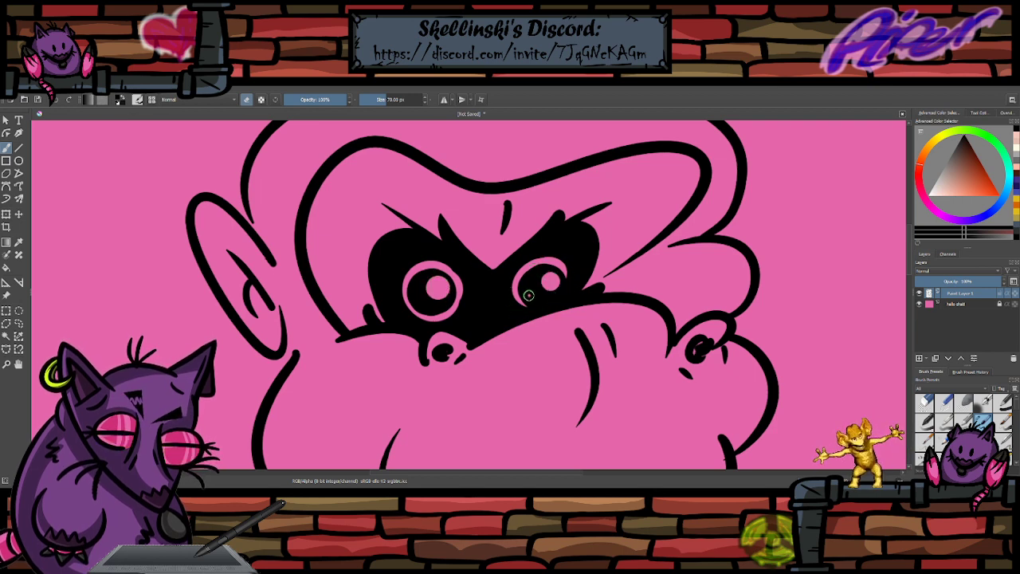
{"action": "left_click", "coordinate": [526, 296]}
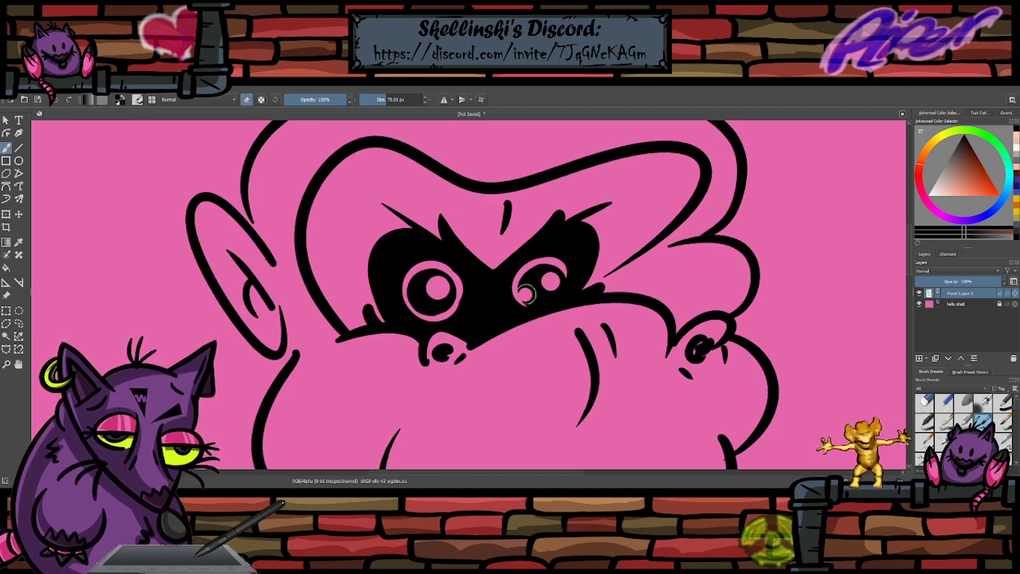
{"action": "left_click", "coordinate": [416, 304]}
- Erase the small toothed mouth from the lower muzzle
{"action": "scroll", "coordinate": [504, 247], "scroll_direction": "down", "scroll_amount": 4}
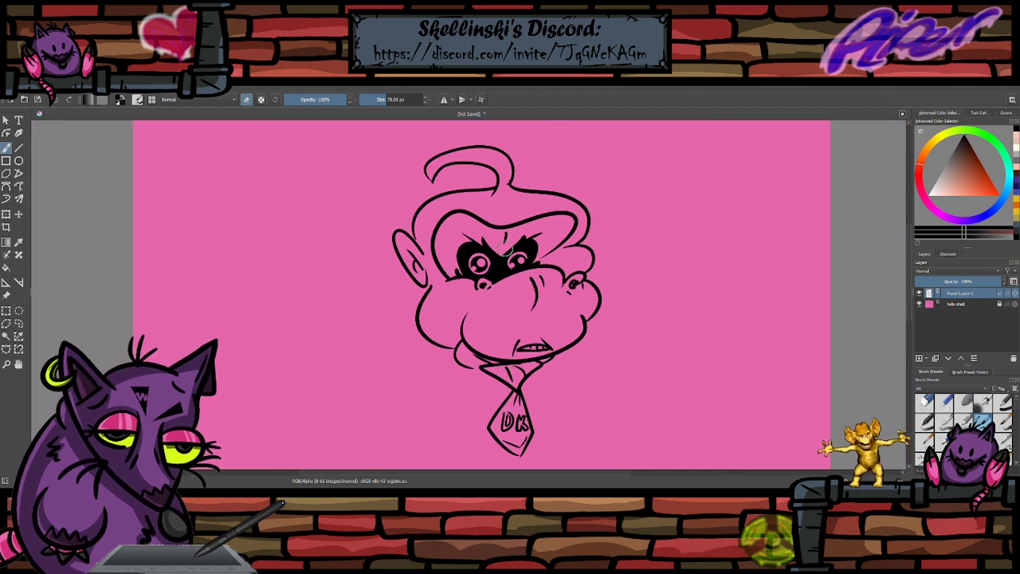
{"action": "scroll", "coordinate": [504, 247], "scroll_direction": "up", "scroll_amount": 1}
{"action": "left_click_drag", "start_coordinate": [519, 379], "coordinate": [564, 378]}
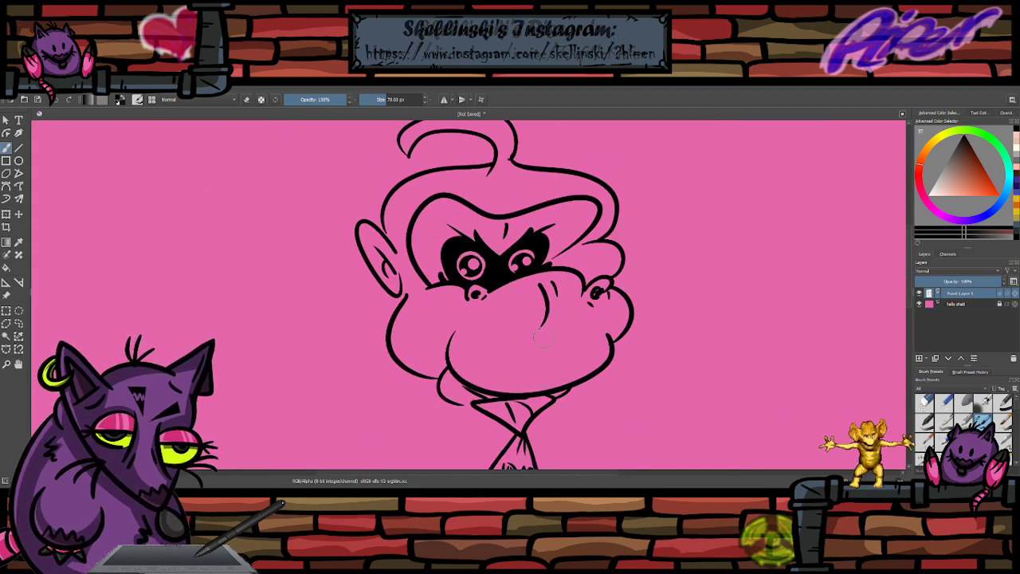
{"action": "key", "text": "e"}
{"action": "left_click_drag", "start_coordinate": [496, 353], "coordinate": [588, 349]}
{"action": "mouse_move", "coordinate": [494, 356]}
{"action": "left_mouse_down"}
{"action": "mouse_move", "coordinate": [573, 363]}
{"action": "mouse_move", "coordinate": [585, 350]}
{"action": "mouse_move", "coordinate": [548, 363]}
{"action": "left_mouse_up"}
{"action": "key", "text": "ctrl+z"}
{"action": "key", "text": "ctrl+z"}
{"action": "key", "text": "ctrl+z"}
{"action": "key", "text": "ctrl+z"}
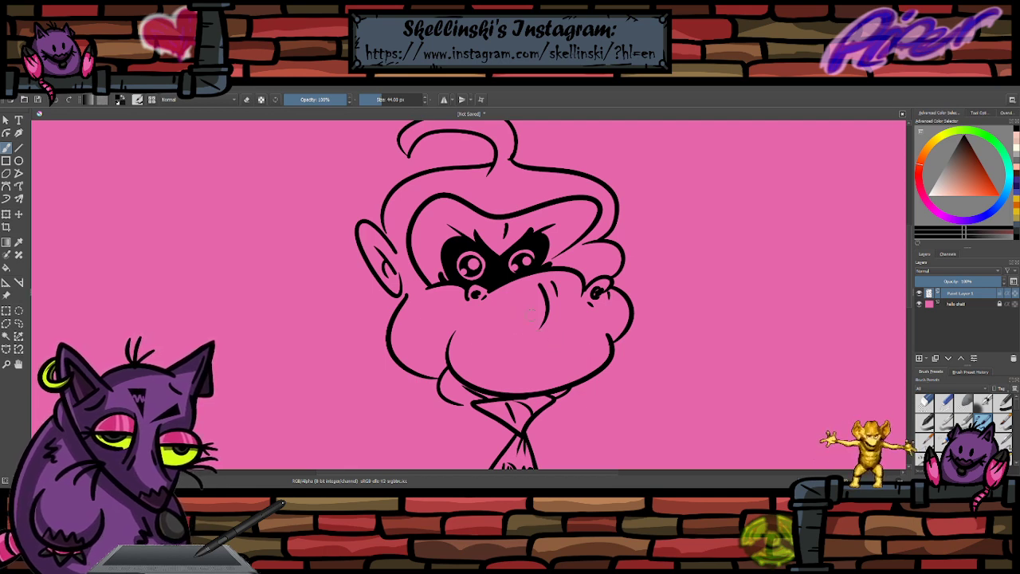
- Erase the crease lines on the muzzle and draw two short thick strokes near its upper edge instead
{"action": "key", "text": "e"}
{"action": "key", "text": "e"}
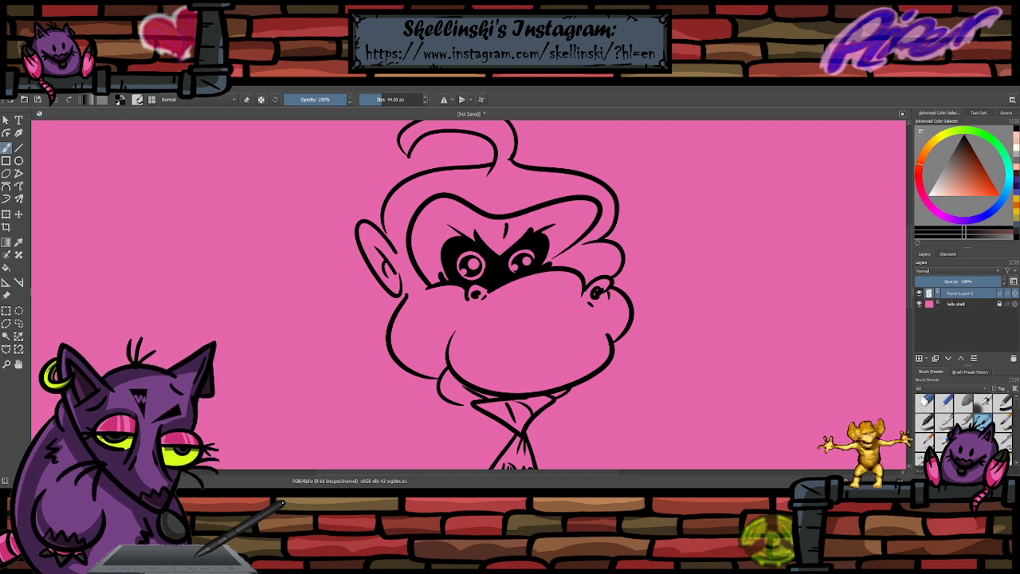
{"action": "left_click_drag", "start_coordinate": [557, 273], "coordinate": [564, 293]}
{"action": "mouse_move", "coordinate": [564, 290]}
{"action": "left_mouse_down"}
{"action": "mouse_move", "coordinate": [568, 299]}
{"action": "mouse_move", "coordinate": [554, 293]}
{"action": "left_mouse_up"}
- Reduce the brush to 24 px and draw an open, downturned black mouth with upper teeth, plus a curved lip line beneath it
{"action": "scroll", "coordinate": [543, 320], "scroll_direction": "up", "scroll_amount": 1}
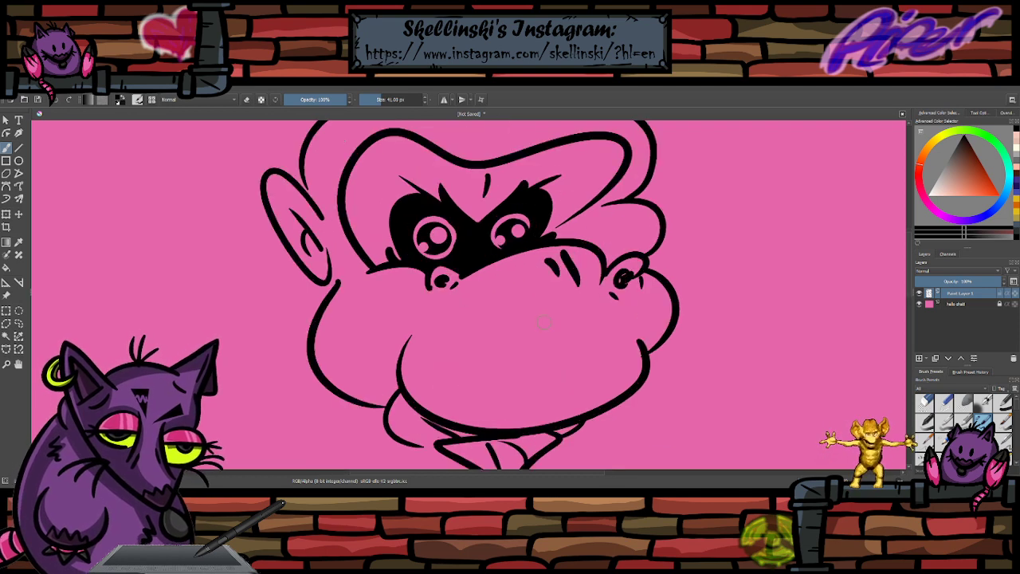
{"action": "key", "text": "bracketleft"}
{"action": "key", "text": "bracketleft"}
{"action": "key", "text": "bracketleft"}
{"action": "key", "text": "bracketleft"}
{"action": "key", "text": "bracketleft"}
{"action": "key", "text": "bracketleft"}
{"action": "key", "text": "bracketleft"}
{"action": "key", "text": "bracketleft"}
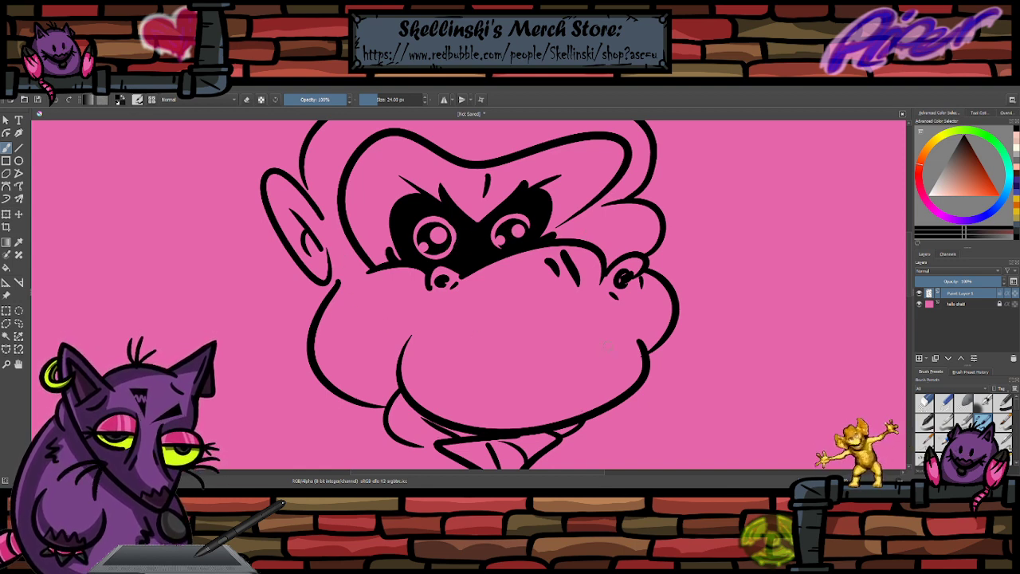
{"action": "mouse_move", "coordinate": [607, 345]}
{"action": "left_mouse_down"}
{"action": "mouse_move", "coordinate": [550, 373]}
{"action": "mouse_move", "coordinate": [615, 352]}
{"action": "mouse_move", "coordinate": [580, 363]}
{"action": "mouse_move", "coordinate": [478, 358]}
{"action": "left_mouse_up"}
{"action": "key", "text": "ctrl+z"}
{"action": "mouse_move", "coordinate": [584, 344]}
{"action": "left_mouse_down"}
{"action": "mouse_move", "coordinate": [518, 354]}
{"action": "mouse_move", "coordinate": [586, 358]}
{"action": "mouse_move", "coordinate": [592, 348]}
{"action": "mouse_move", "coordinate": [609, 361]}
{"action": "mouse_move", "coordinate": [474, 357]}
{"action": "mouse_move", "coordinate": [463, 370]}
{"action": "mouse_move", "coordinate": [474, 381]}
{"action": "mouse_move", "coordinate": [484, 365]}
{"action": "mouse_move", "coordinate": [551, 358]}
{"action": "mouse_move", "coordinate": [465, 378]}
{"action": "left_mouse_up"}
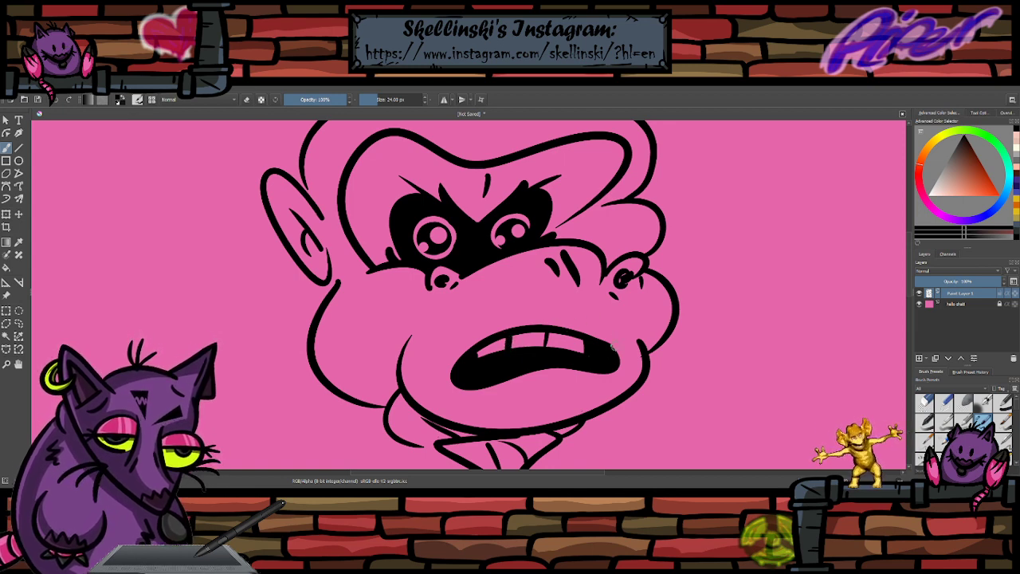
{"action": "left_click_drag", "start_coordinate": [590, 381], "coordinate": [514, 390]}
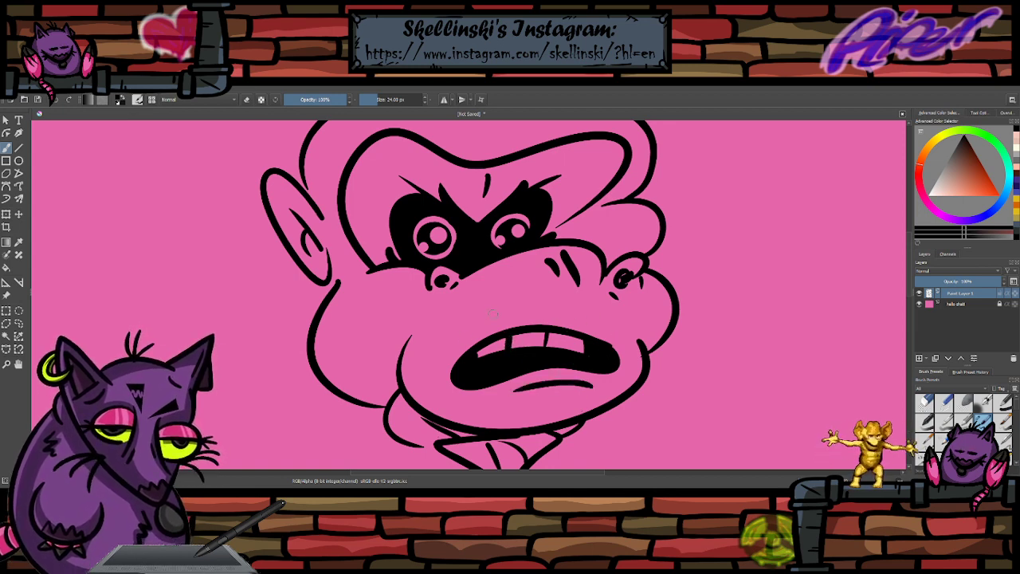
- Add short crease strokes beside the outer corners of the eye mask and darken the nostrils
{"action": "scroll", "coordinate": [492, 314], "scroll_direction": "down", "scroll_amount": 1}
{"action": "left_click_drag", "start_coordinate": [496, 282], "coordinate": [496, 292]}
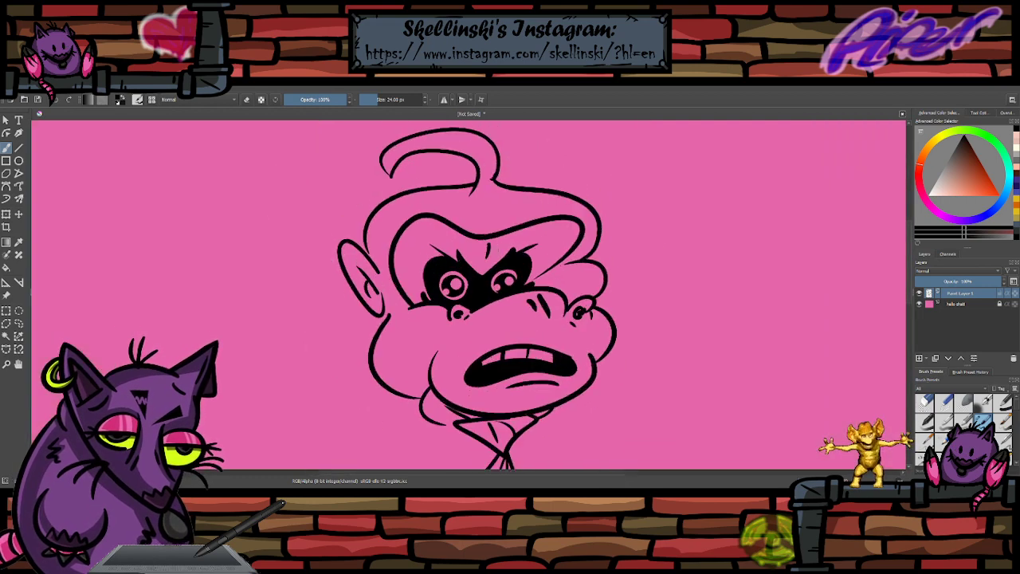
{"action": "scroll", "coordinate": [500, 292], "scroll_direction": "up", "scroll_amount": 1}
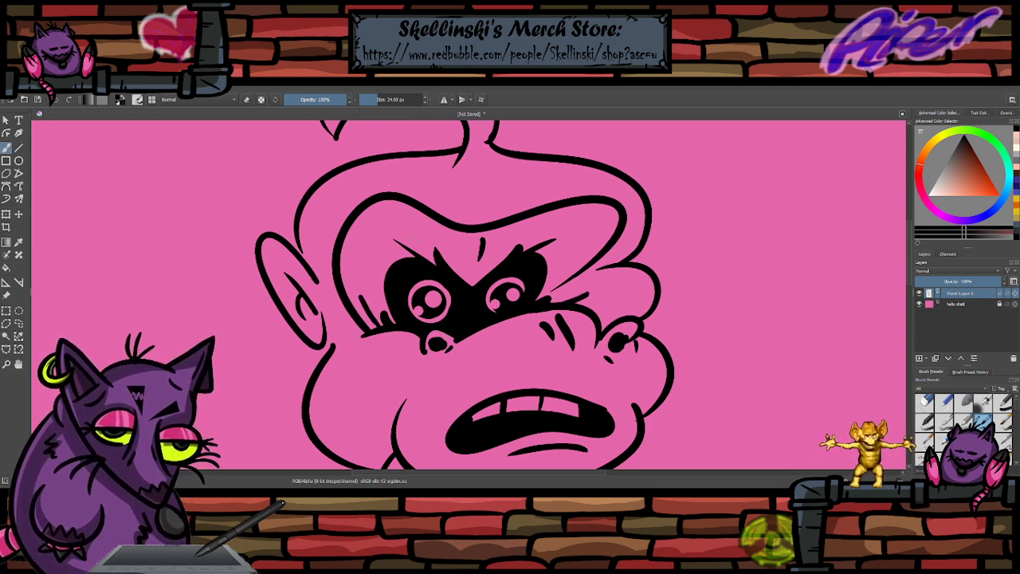
{"action": "scroll", "coordinate": [411, 239], "scroll_direction": "down", "scroll_amount": 3}
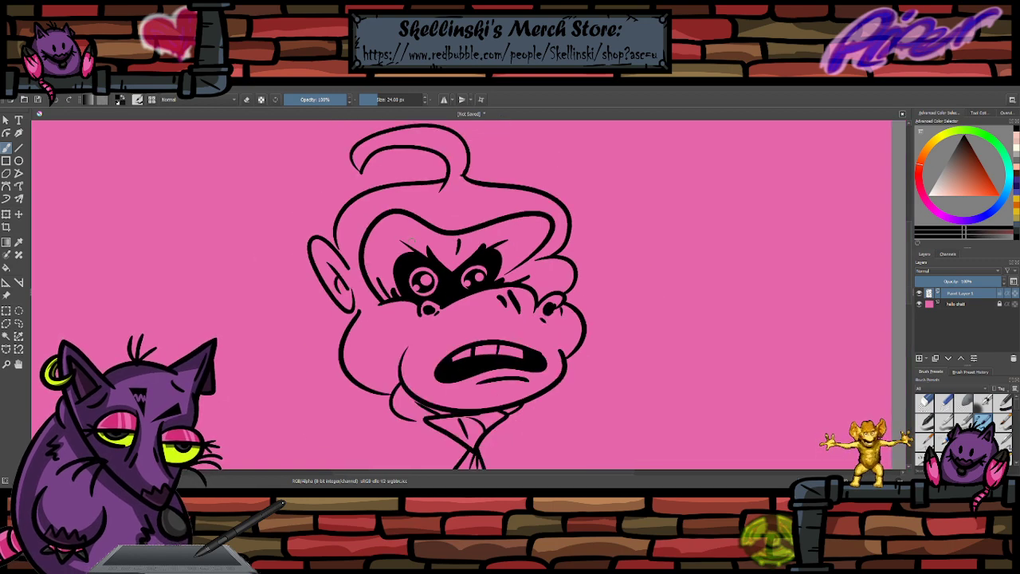
{"action": "scroll", "coordinate": [406, 239], "scroll_direction": "up", "scroll_amount": 2}
{"action": "scroll", "coordinate": [407, 238], "scroll_direction": "down", "scroll_amount": 1}
{"action": "scroll", "coordinate": [407, 238], "scroll_direction": "up", "scroll_amount": 1}
{"action": "key", "text": "minus"}
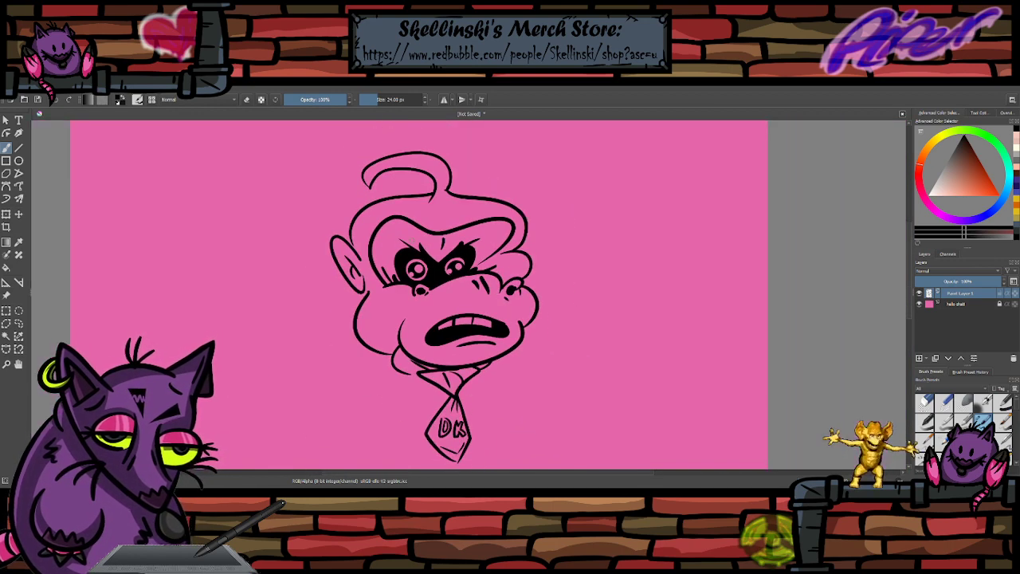
{"action": "key", "text": "plus"}
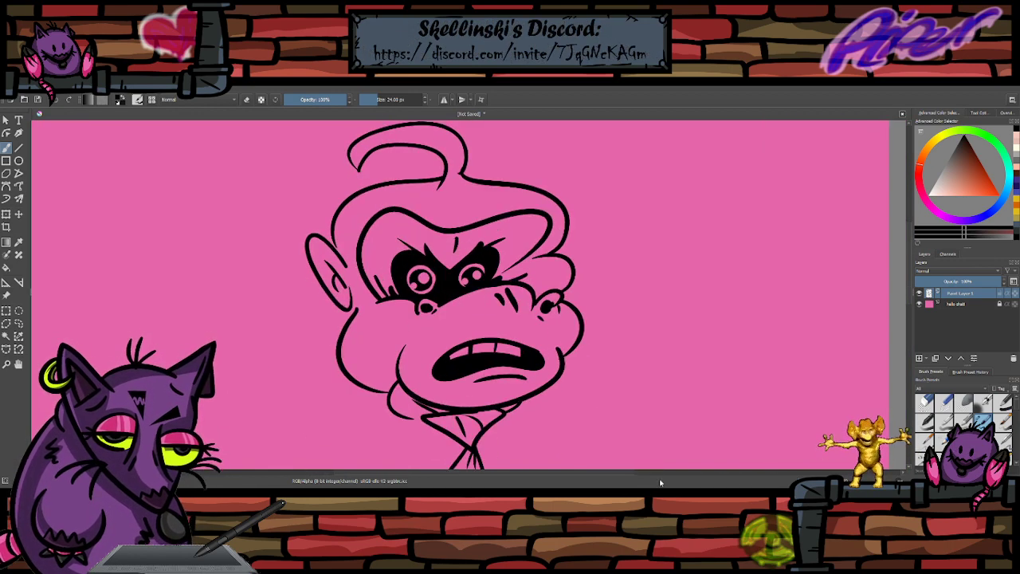
{"action": "key", "text": "minus"}
{"action": "key", "text": "plus"}
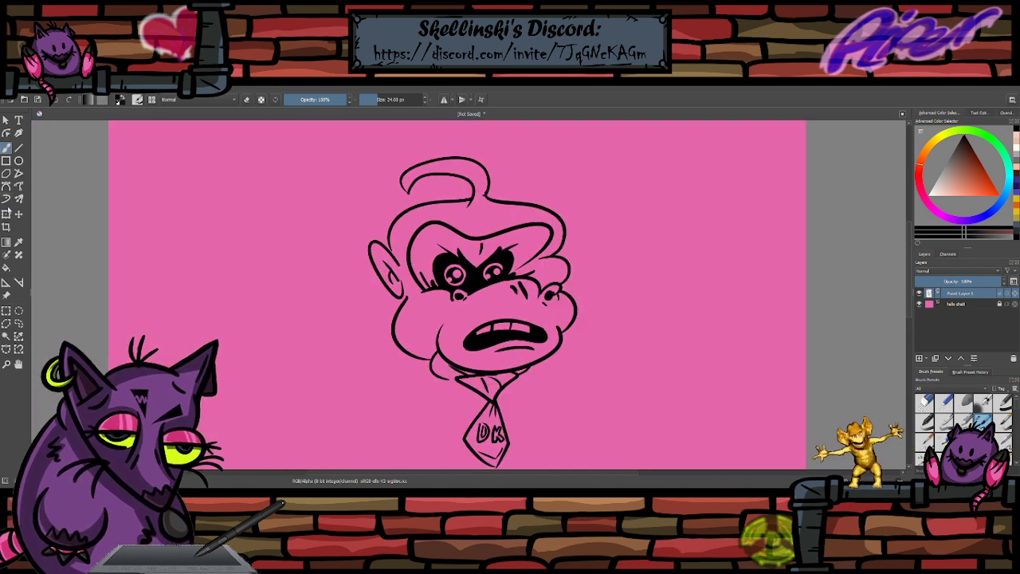
- Transform the ape sketch by slanting and narrowing it slightly, move it to the canvas's upper-left area, and return to the brush
{"action": "key", "text": "ctrl+t"}
{"action": "key", "text": "minus"}
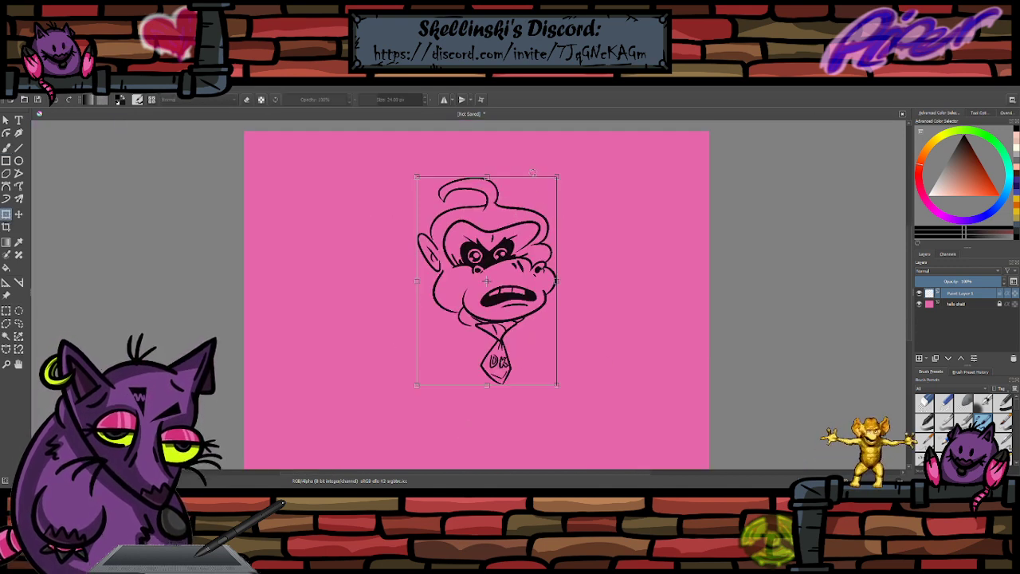
{"action": "key", "text": "Return"}
{"action": "key", "text": "ctrl+t"}
{"action": "left_click_drag", "start_coordinate": [486, 279], "coordinate": [426, 291]}
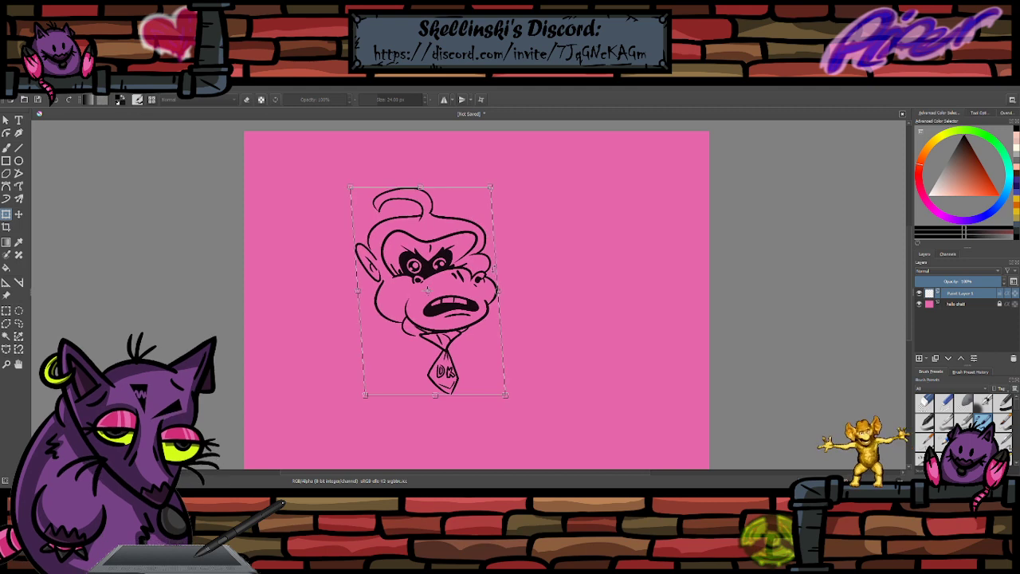
{"action": "left_click_drag", "start_coordinate": [498, 291], "coordinate": [483, 289]}
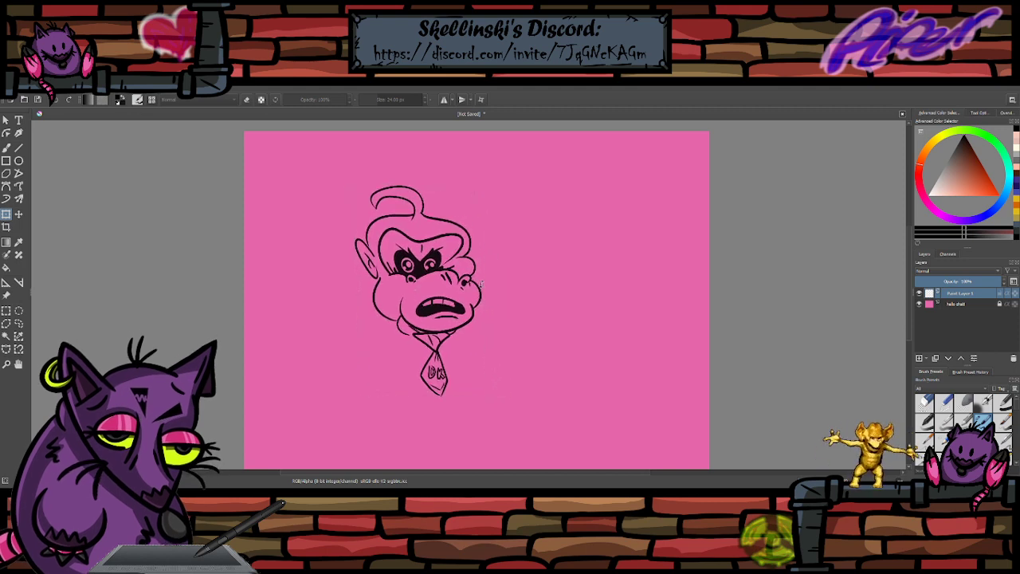
{"action": "mouse_move", "coordinate": [496, 216]}
{"action": "left_mouse_down"}
{"action": "mouse_move", "coordinate": [507, 252]}
{"action": "mouse_move", "coordinate": [490, 209]}
{"action": "mouse_move", "coordinate": [447, 353]}
{"action": "mouse_move", "coordinate": [477, 296]}
{"action": "mouse_move", "coordinate": [438, 294]}
{"action": "mouse_move", "coordinate": [345, 203]}
{"action": "mouse_move", "coordinate": [381, 213]}
{"action": "mouse_move", "coordinate": [373, 255]}
{"action": "mouse_move", "coordinate": [365, 255]}
{"action": "mouse_move", "coordinate": [258, 175]}
{"action": "left_mouse_up"}
{"action": "scroll", "coordinate": [398, 228], "scroll_direction": "up", "scroll_amount": 1}
{"action": "scroll", "coordinate": [364, 254], "scroll_direction": "down", "scroll_amount": 1}
{"action": "scroll", "coordinate": [302, 165], "scroll_direction": "up", "scroll_amount": 1}
{"action": "left_click", "coordinate": [6, 148]}
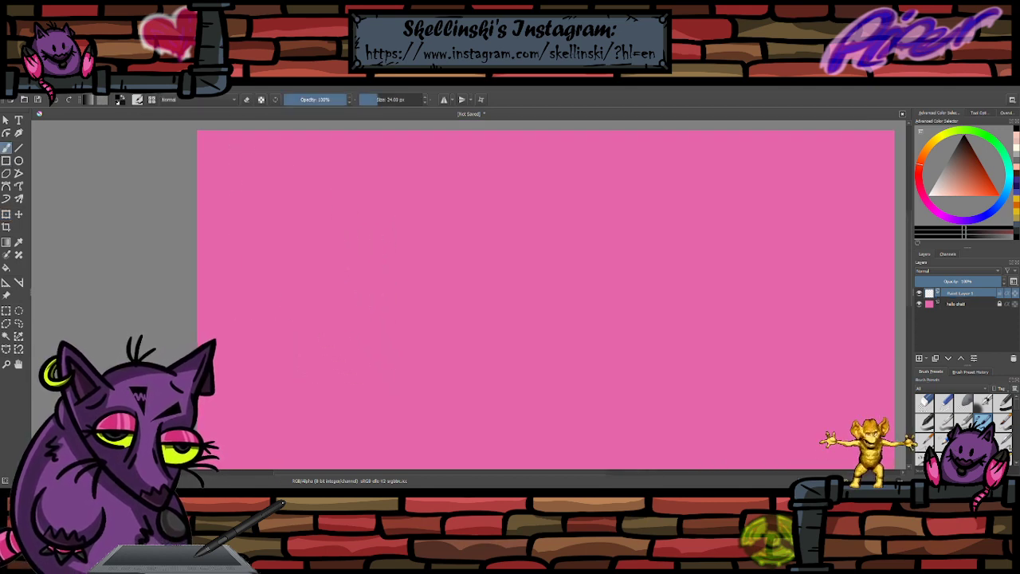
- Erase the base of the hair curl and redraw its joint with the head using thick tapered strokes
{"action": "scroll", "coordinate": [259, 165], "scroll_direction": "up", "scroll_amount": 1}
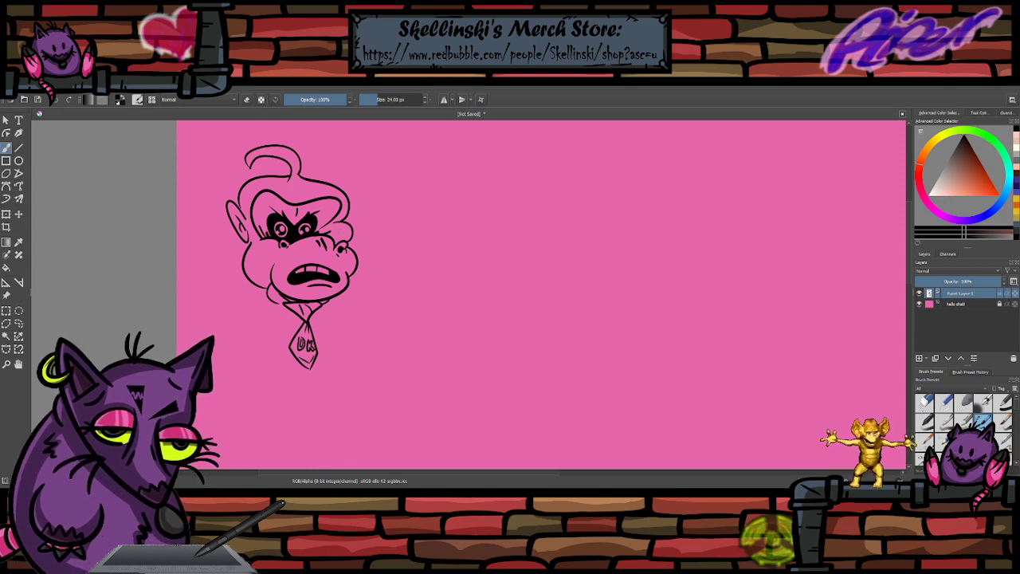
{"action": "scroll", "coordinate": [263, 169], "scroll_direction": "up", "scroll_amount": 2}
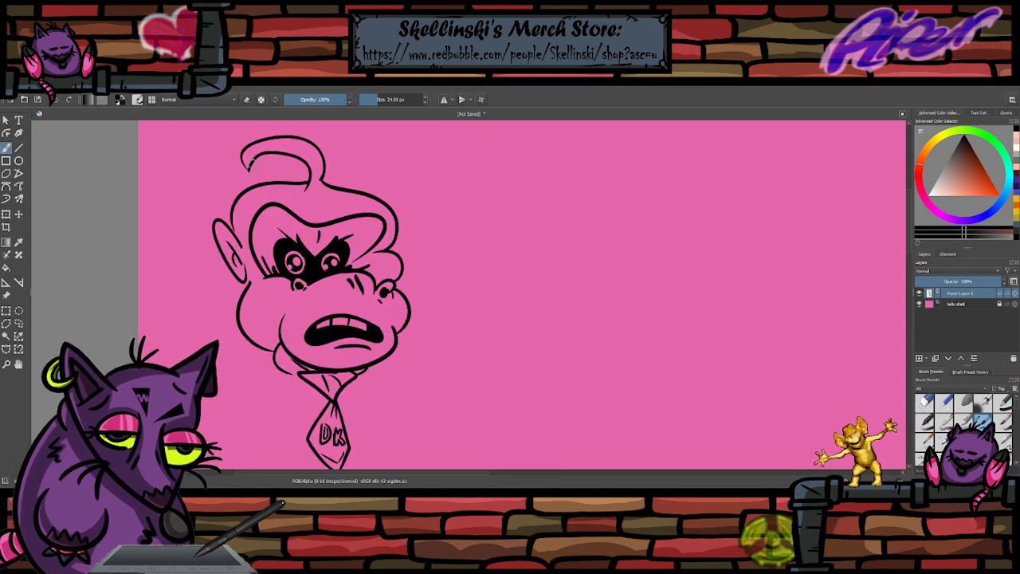
{"action": "scroll", "coordinate": [305, 196], "scroll_direction": "down", "scroll_amount": 1}
{"action": "scroll", "coordinate": [293, 204], "scroll_direction": "up", "scroll_amount": 1}
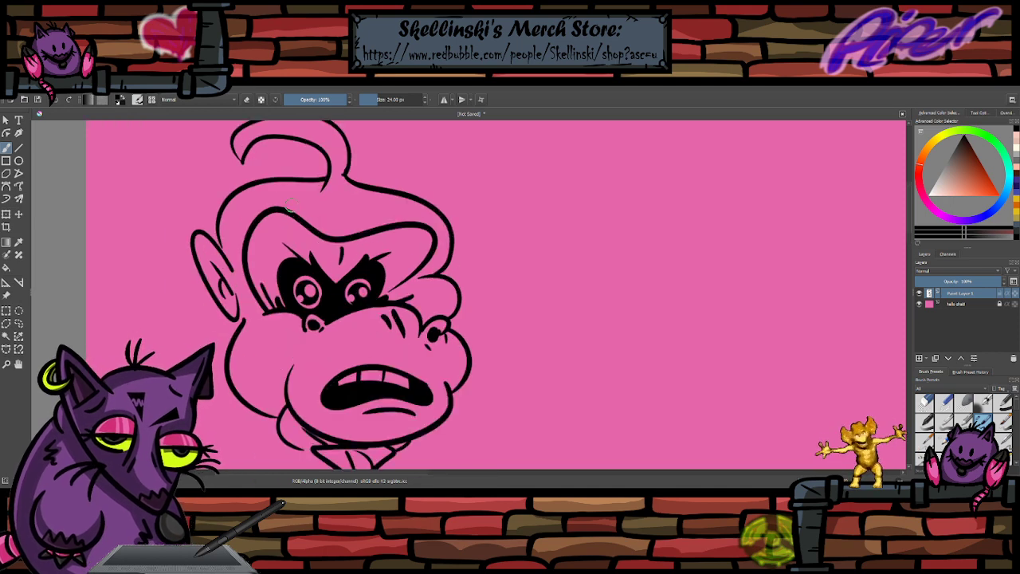
{"action": "key", "text": "e"}
{"action": "mouse_move", "coordinate": [323, 190]}
{"action": "left_mouse_down"}
{"action": "mouse_move", "coordinate": [329, 176]}
{"action": "mouse_move", "coordinate": [300, 178]}
{"action": "left_mouse_up"}
{"action": "key", "text": "e"}
{"action": "key", "text": "ctrl+z"}
{"action": "key", "text": "ctrl+z"}
{"action": "mouse_move", "coordinate": [348, 156]}
{"action": "left_mouse_down"}
{"action": "mouse_move", "coordinate": [400, 193]}
{"action": "mouse_move", "coordinate": [356, 170]}
{"action": "mouse_move", "coordinate": [274, 185]}
{"action": "mouse_move", "coordinate": [391, 192]}
{"action": "left_mouse_up"}
{"action": "key", "text": "e"}
{"action": "key", "text": "ctrl+z"}
{"action": "key", "text": "e"}
{"action": "key", "text": "ctrl+z"}
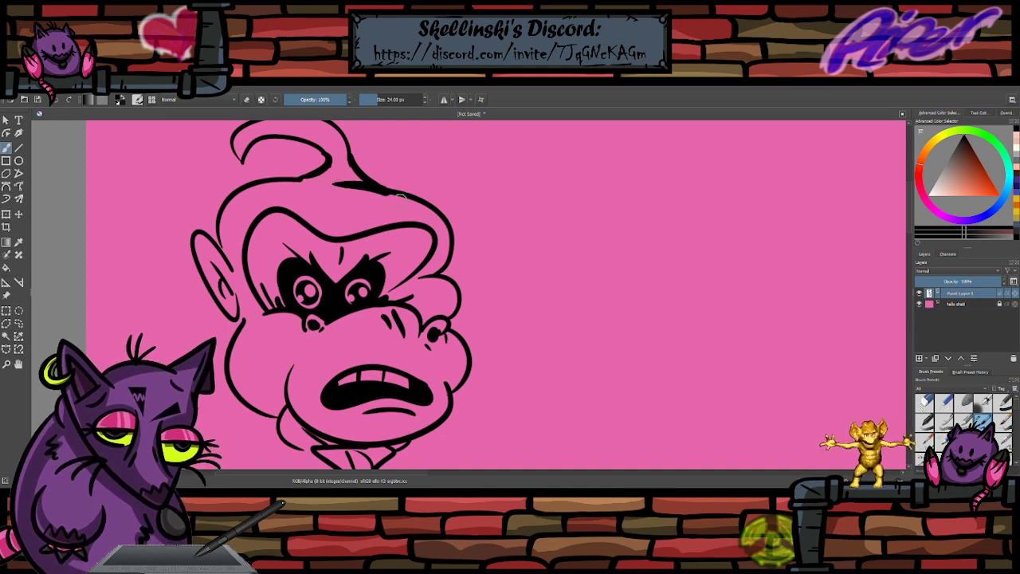
- Thicken the line junctions around the far cheek bump, beside the brow end and the far nostril
{"action": "mouse_move", "coordinate": [440, 265]}
{"action": "left_mouse_down"}
{"action": "mouse_move", "coordinate": [408, 280]}
{"action": "mouse_move", "coordinate": [431, 251]}
{"action": "mouse_move", "coordinate": [422, 329]}
{"action": "left_mouse_up"}
{"action": "left_click_drag", "start_coordinate": [400, 292], "coordinate": [410, 288]}
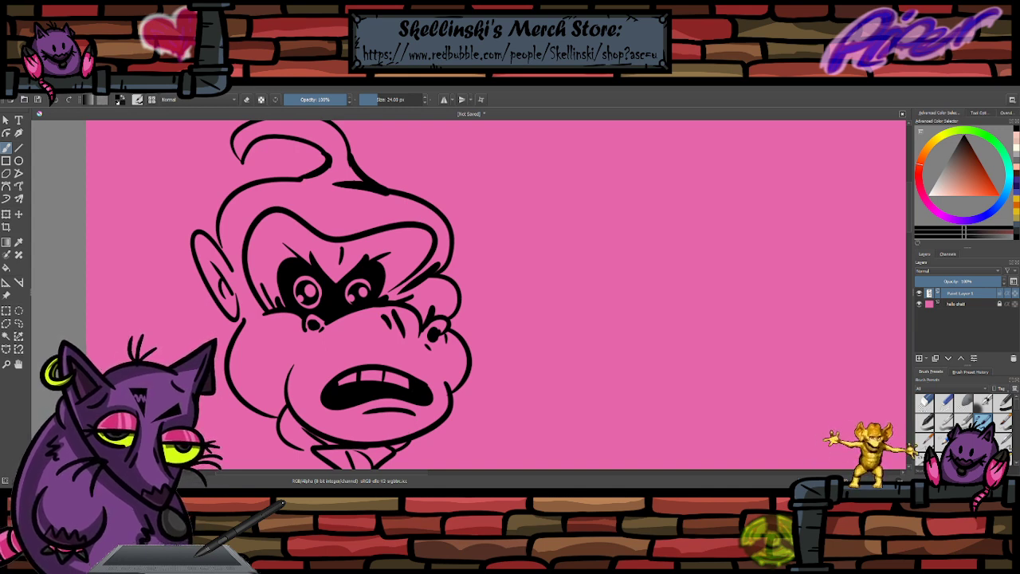
{"action": "key", "text": "minus"}
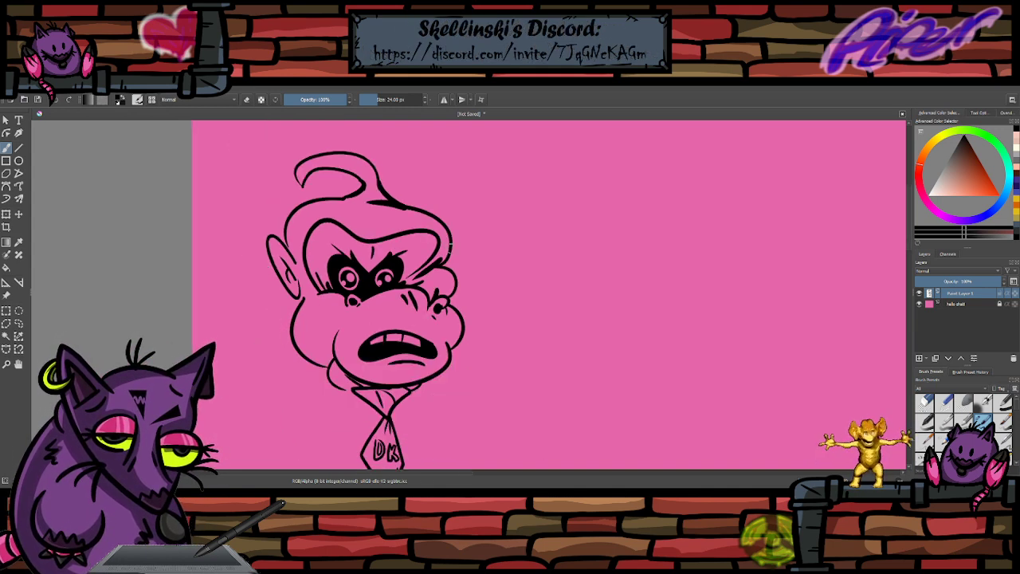
- Reduce the brush size to 20 px
{"action": "key", "text": "minus"}
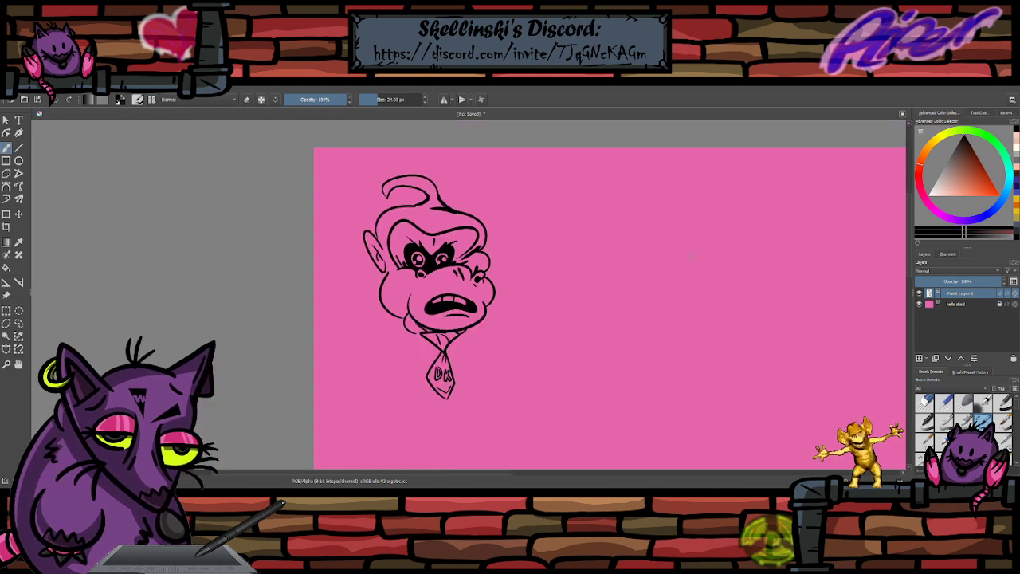
{"action": "key", "text": "minus"}
{"action": "scroll", "coordinate": [767, 255], "scroll_direction": "up", "scroll_amount": 2}
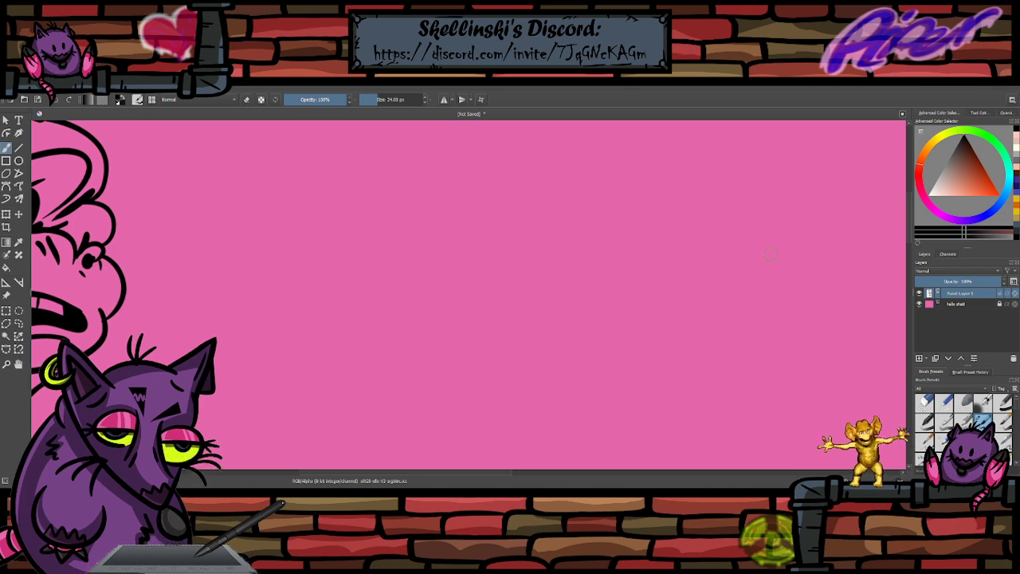
{"action": "key", "text": "bracketleft"}
{"action": "key", "text": "bracketleft"}
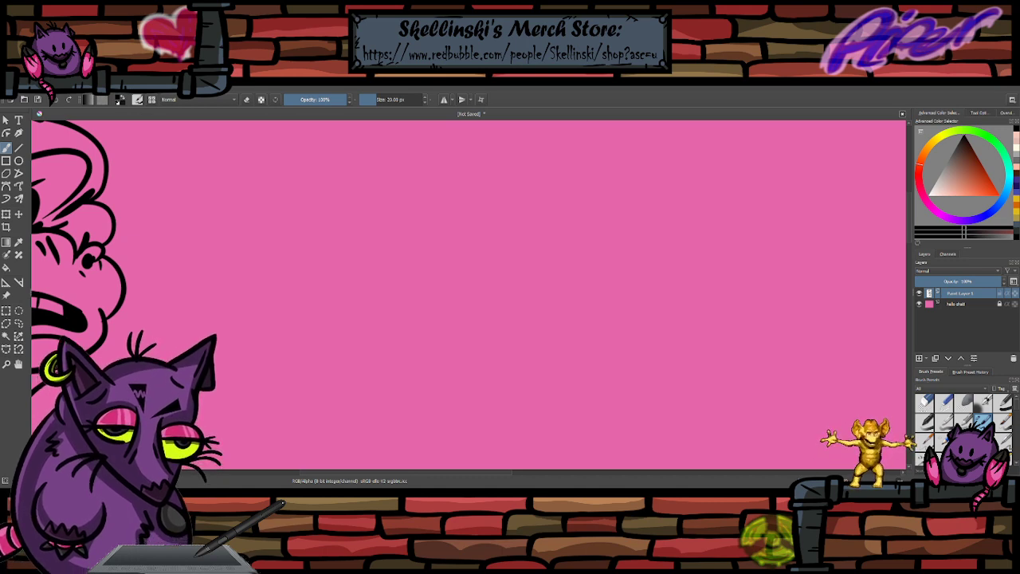
- Rename the ape sketch's layer as "the donkster"
{"action": "scroll", "coordinate": [630, 306], "scroll_direction": "down", "scroll_amount": 3}
{"action": "scroll", "coordinate": [392, 278], "scroll_direction": "up", "scroll_amount": 2}
{"action": "scroll", "coordinate": [436, 220], "scroll_direction": "down", "scroll_amount": 2}
{"action": "scroll", "coordinate": [343, 242], "scroll_direction": "up", "scroll_amount": 2}
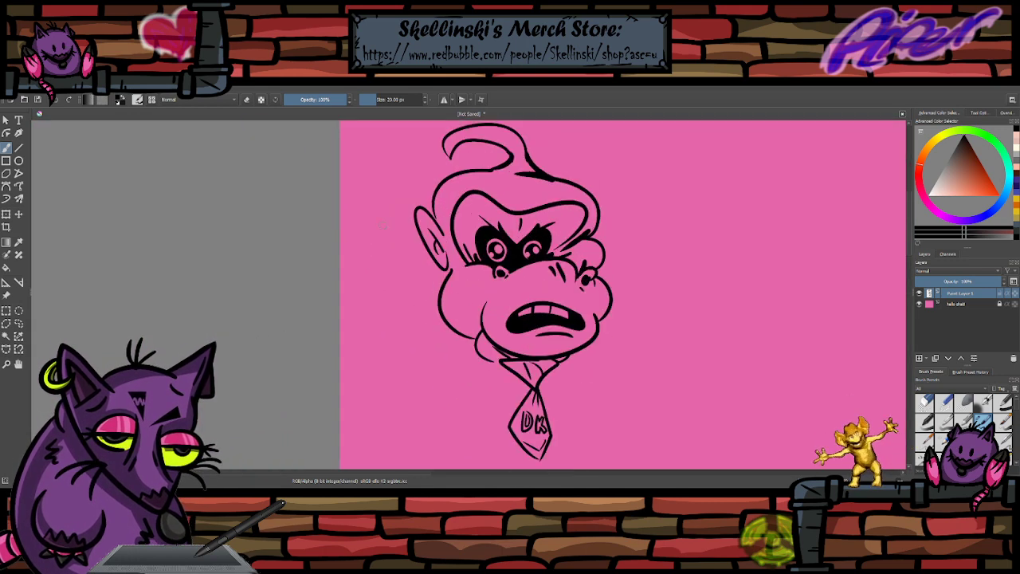
{"action": "left_click_drag", "start_coordinate": [382, 227], "coordinate": [358, 230]}
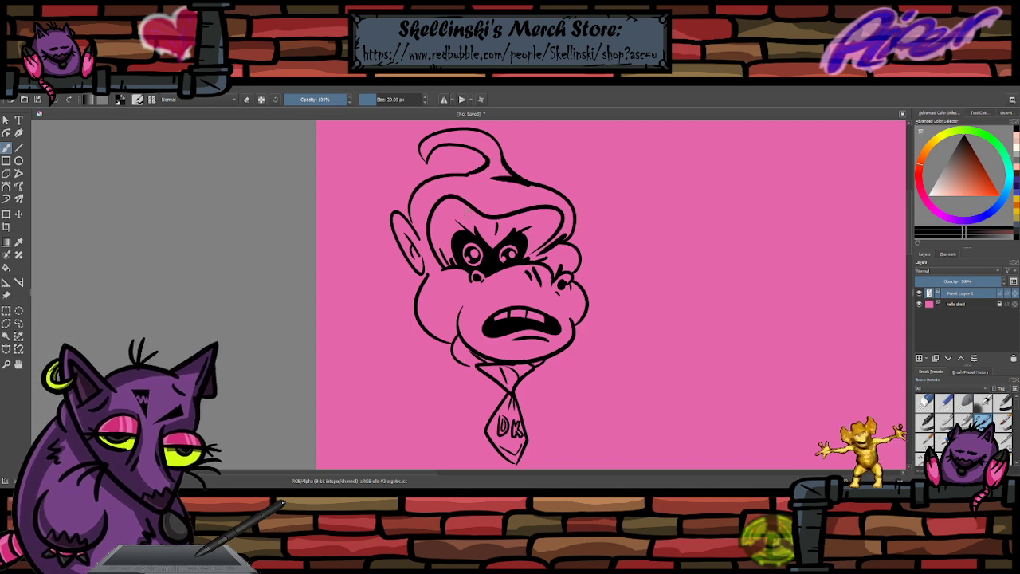
{"action": "double_click", "coordinate": [977, 293]}
{"action": "type", "text": "the donkey"}
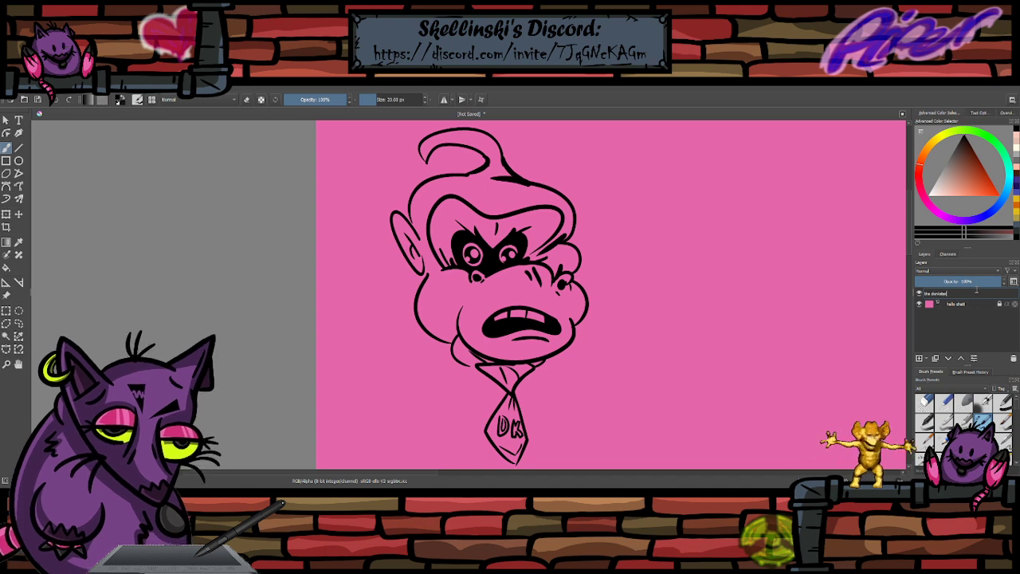
{"action": "key", "text": "Return"}
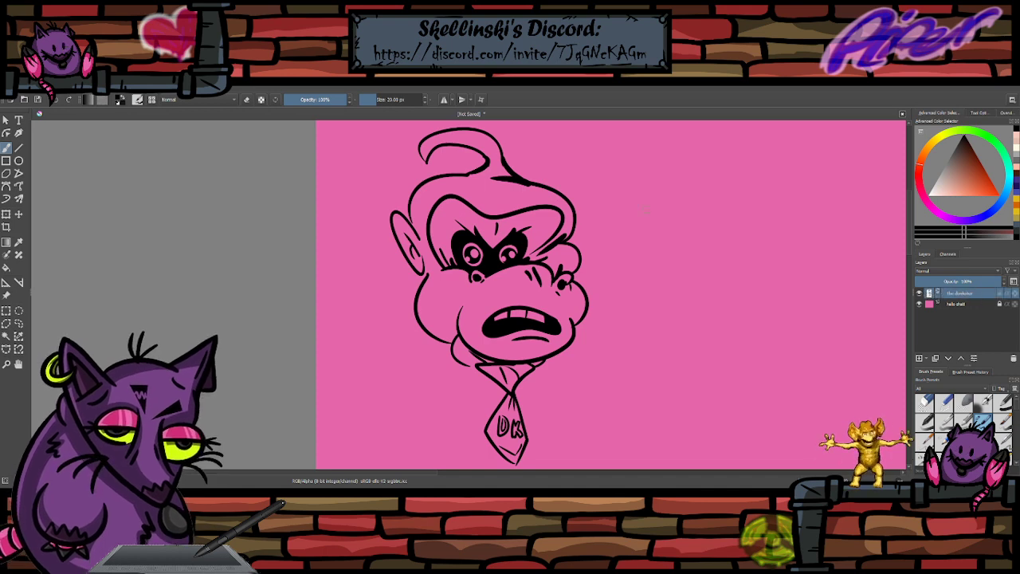
- Add a new paint layer above the finished ape sketch
{"action": "scroll", "coordinate": [477, 210], "scroll_direction": "down", "scroll_amount": 2}
{"action": "scroll", "coordinate": [641, 204], "scroll_direction": "up", "scroll_amount": 3}
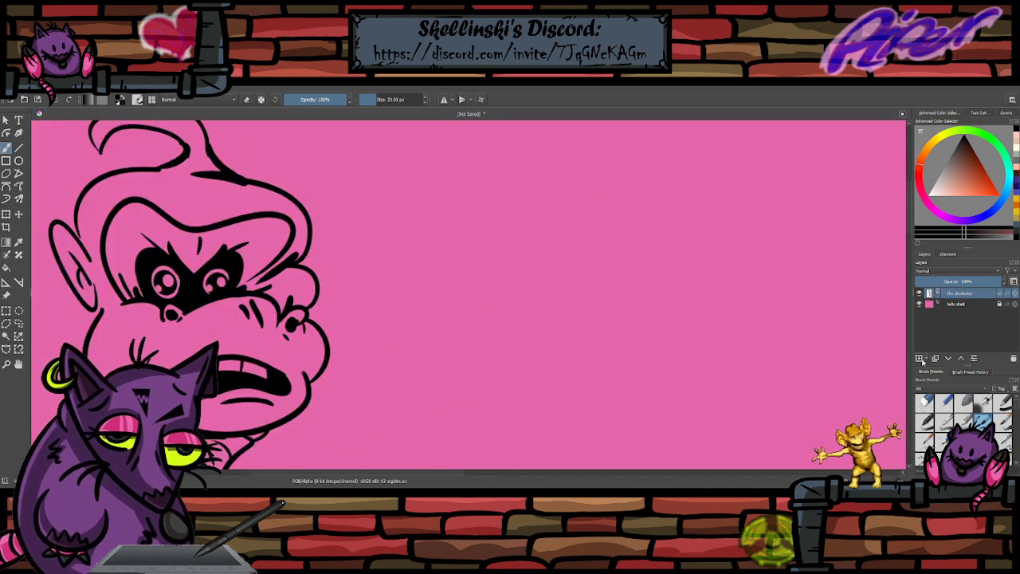
{"action": "left_click", "coordinate": [921, 359]}
{"action": "scroll", "coordinate": [702, 208], "scroll_direction": "down", "scroll_amount": 1}
{"action": "scroll", "coordinate": [727, 201], "scroll_direction": "up", "scroll_amount": 3}
{"action": "scroll", "coordinate": [718, 204], "scroll_direction": "down", "scroll_amount": 1}
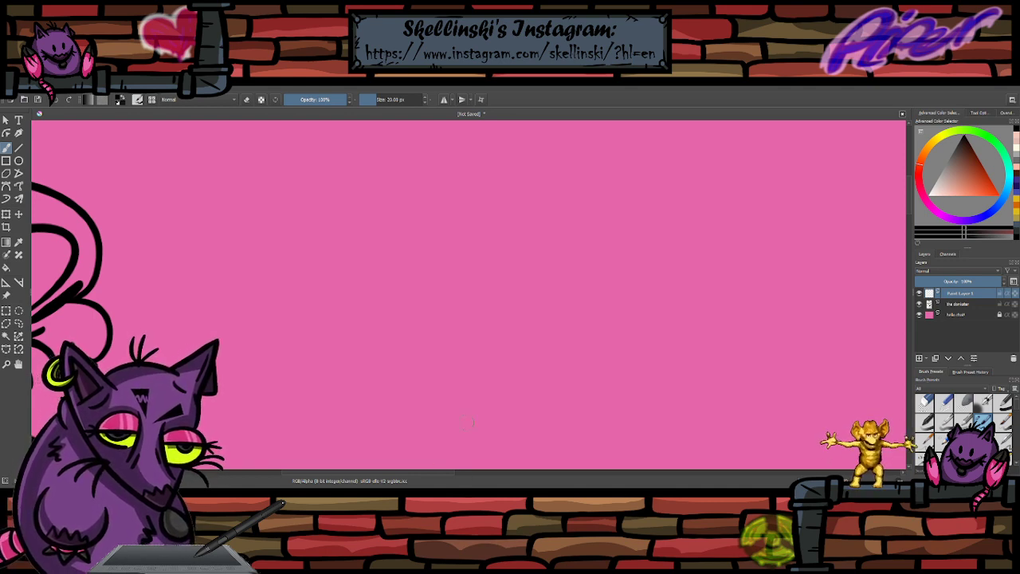
{"action": "scroll", "coordinate": [504, 393], "scroll_direction": "down", "scroll_amount": 2}
{"action": "scroll", "coordinate": [468, 314], "scroll_direction": "down", "scroll_amount": 1}
{"action": "scroll", "coordinate": [492, 339], "scroll_direction": "up", "scroll_amount": 1}
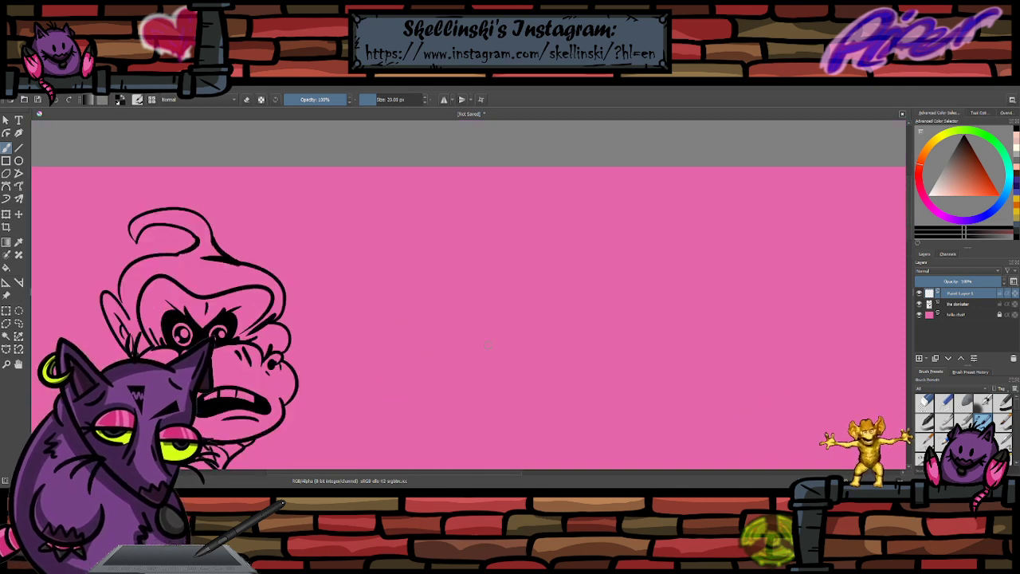
{"action": "scroll", "coordinate": [507, 279], "scroll_direction": "down", "scroll_amount": 1}
{"action": "scroll", "coordinate": [522, 315], "scroll_direction": "up", "scroll_amount": 2}
{"action": "scroll", "coordinate": [520, 288], "scroll_direction": "down", "scroll_amount": 1}
{"action": "scroll", "coordinate": [494, 285], "scroll_direction": "down", "scroll_amount": 2}
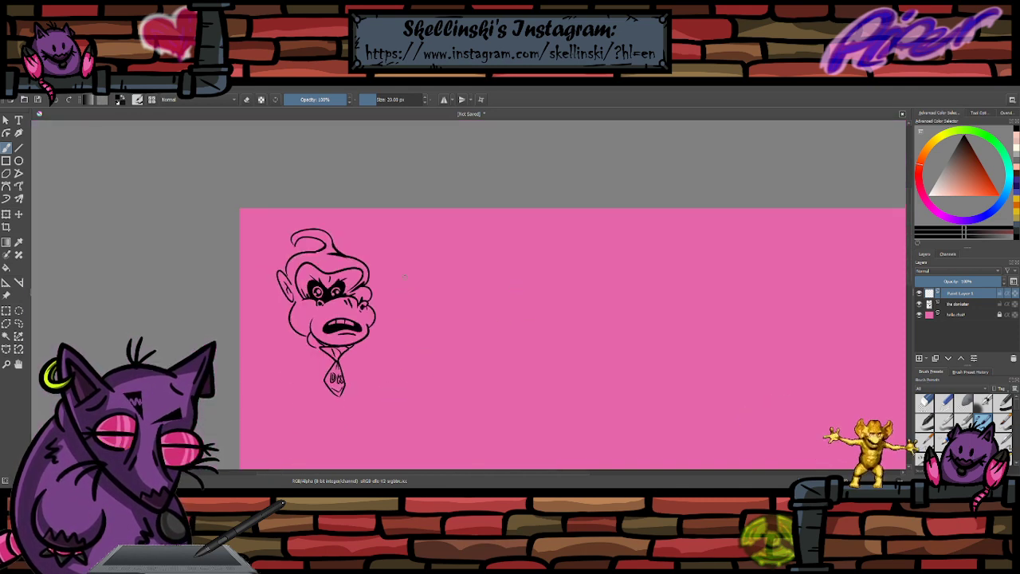
{"action": "scroll", "coordinate": [355, 316], "scroll_direction": "up", "scroll_amount": 2}
{"action": "scroll", "coordinate": [350, 291], "scroll_direction": "down", "scroll_amount": 1}
{"action": "scroll", "coordinate": [333, 278], "scroll_direction": "up", "scroll_amount": 1}
{"action": "scroll", "coordinate": [333, 270], "scroll_direction": "down", "scroll_amount": 1}
{"action": "scroll", "coordinate": [347, 235], "scroll_direction": "up", "scroll_amount": 1}
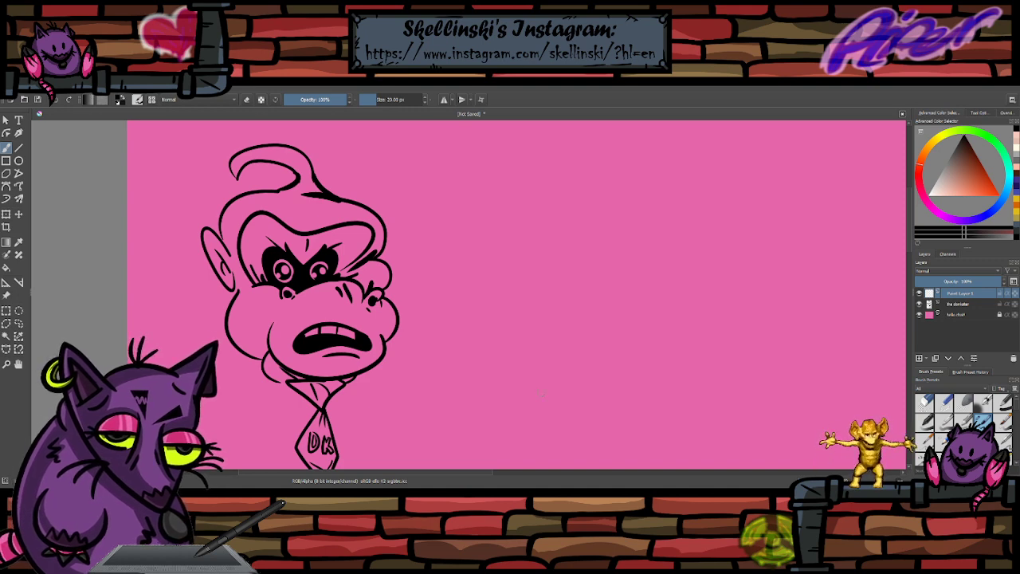
- Draw a thick M-shaped brow with two short curved eye strokes below it on the empty canvas beside the ape
{"action": "scroll", "coordinate": [668, 215], "scroll_direction": "up", "scroll_amount": 2}
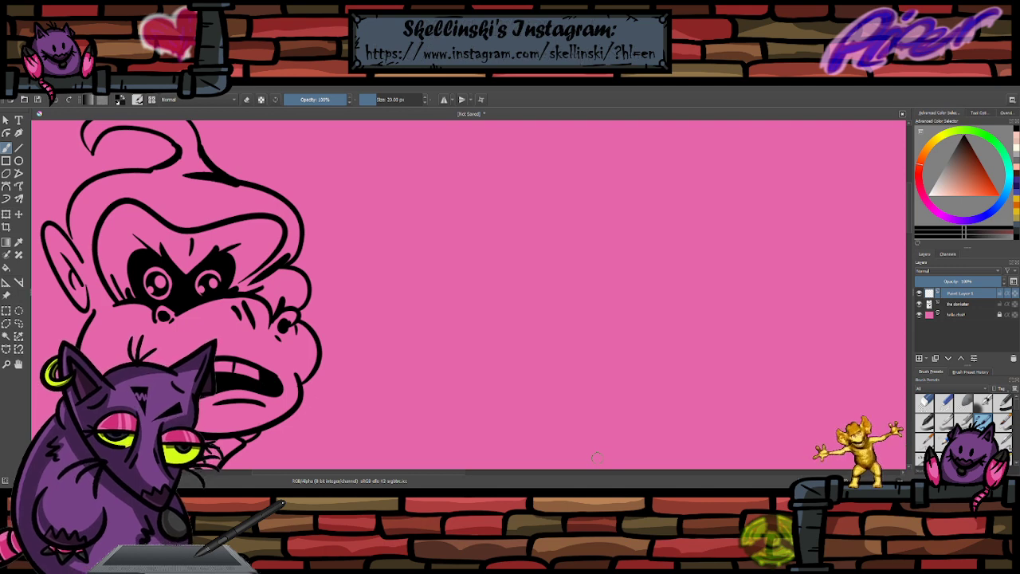
{"action": "scroll", "coordinate": [591, 282], "scroll_direction": "up", "scroll_amount": 1}
{"action": "mouse_move", "coordinate": [489, 350]}
{"action": "left_mouse_down"}
{"action": "mouse_move", "coordinate": [611, 282]}
{"action": "mouse_move", "coordinate": [590, 361]}
{"action": "left_mouse_up"}
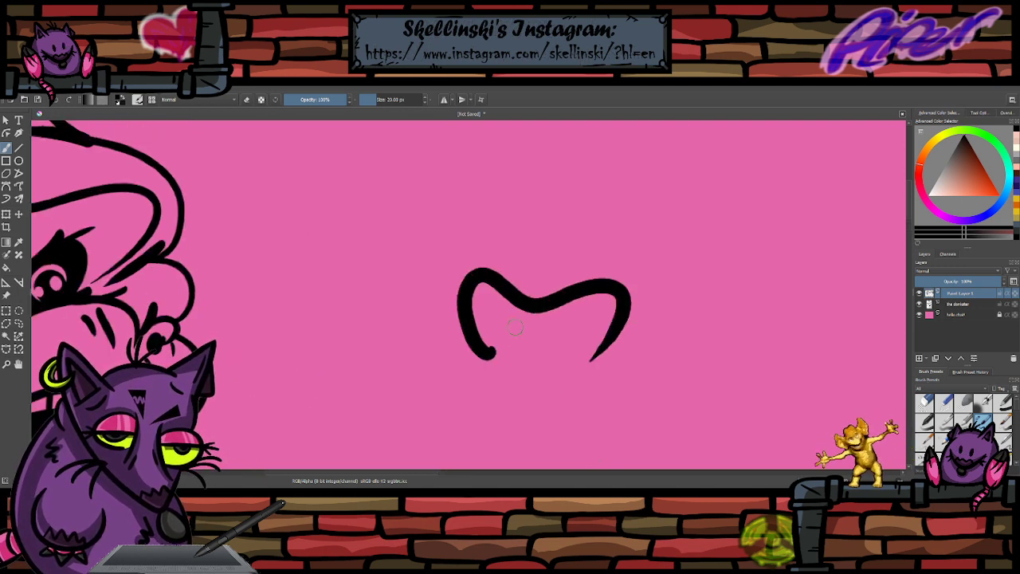
{"action": "left_click_drag", "start_coordinate": [517, 321], "coordinate": [524, 352]}
{"action": "mouse_move", "coordinate": [574, 316]}
{"action": "left_mouse_down"}
{"action": "mouse_move", "coordinate": [562, 325]}
{"action": "mouse_move", "coordinate": [569, 351]}
{"action": "left_mouse_up"}
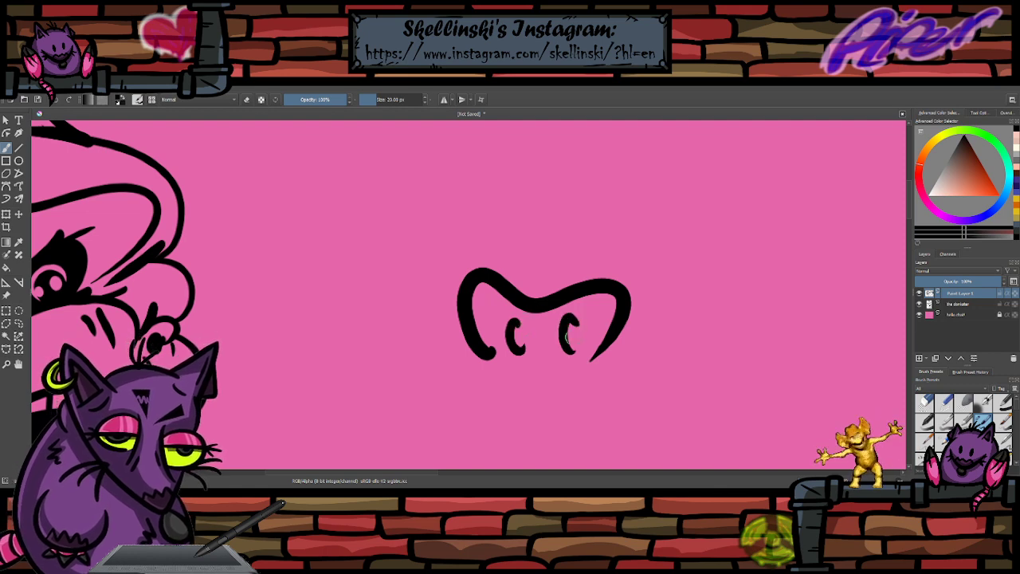
- Sketch the nose beneath the eyes as a thick wavy bridge ending in two curled nostrils, undoing unsatisfactory strokes
{"action": "mouse_move", "coordinate": [511, 365]}
{"action": "left_mouse_down"}
{"action": "mouse_move", "coordinate": [558, 386]}
{"action": "mouse_move", "coordinate": [606, 363]}
{"action": "left_mouse_up"}
{"action": "key", "text": "ctrl+z"}
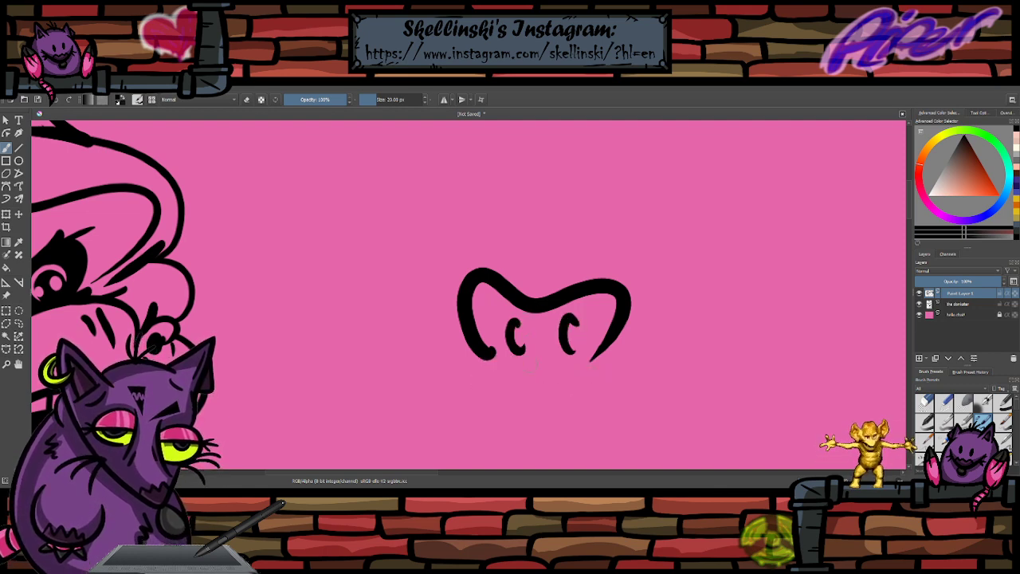
{"action": "mouse_move", "coordinate": [530, 370]}
{"action": "left_mouse_down"}
{"action": "mouse_move", "coordinate": [588, 371]}
{"action": "mouse_move", "coordinate": [572, 364]}
{"action": "mouse_move", "coordinate": [598, 376]}
{"action": "mouse_move", "coordinate": [587, 373]}
{"action": "mouse_move", "coordinate": [606, 363]}
{"action": "mouse_move", "coordinate": [600, 377]}
{"action": "left_mouse_up"}
{"action": "key", "text": "ctrl+z"}
{"action": "key", "text": "ctrl+z"}
{"action": "key", "text": "ctrl+z"}
{"action": "key", "text": "ctrl+z"}
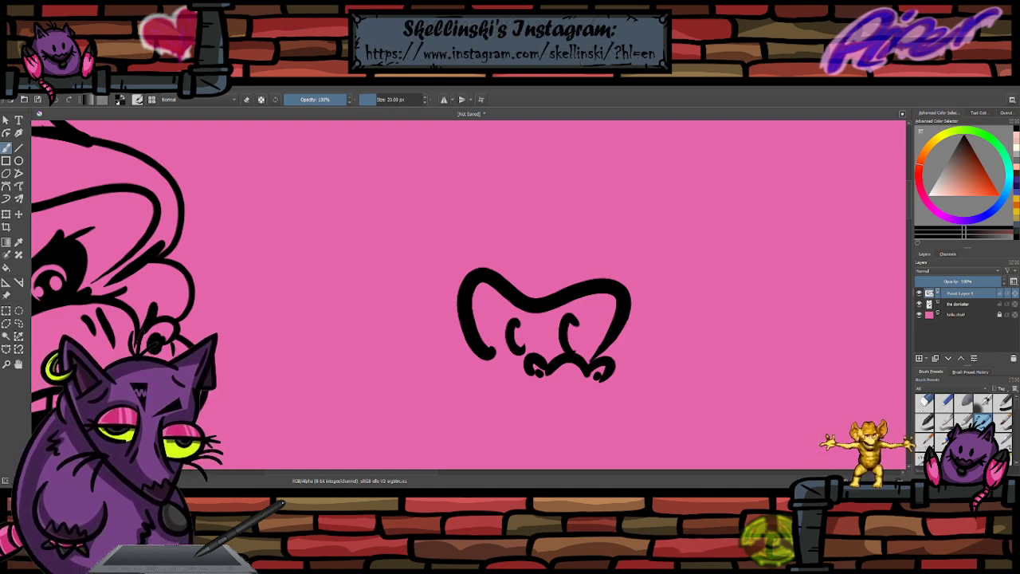
- Draw a wide rounded muzzle that starts at one nostril, loops underneath and ends at the other
{"action": "scroll", "coordinate": [606, 356], "scroll_direction": "up", "scroll_amount": 3}
{"action": "scroll", "coordinate": [598, 233], "scroll_direction": "down", "scroll_amount": 2}
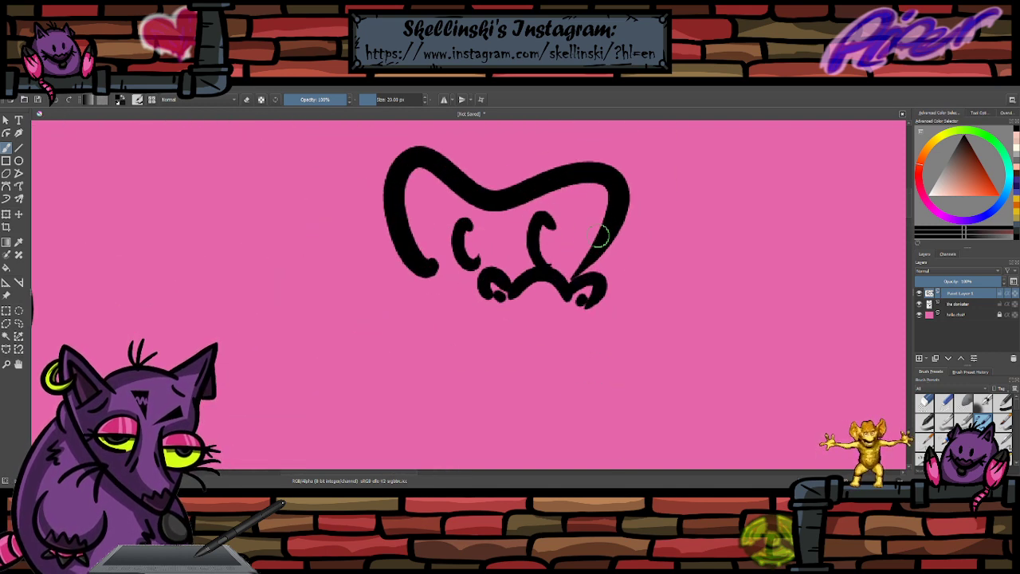
{"action": "mouse_move", "coordinate": [478, 297]}
{"action": "left_mouse_down"}
{"action": "mouse_move", "coordinate": [421, 436]}
{"action": "mouse_move", "coordinate": [602, 307]}
{"action": "left_mouse_up"}
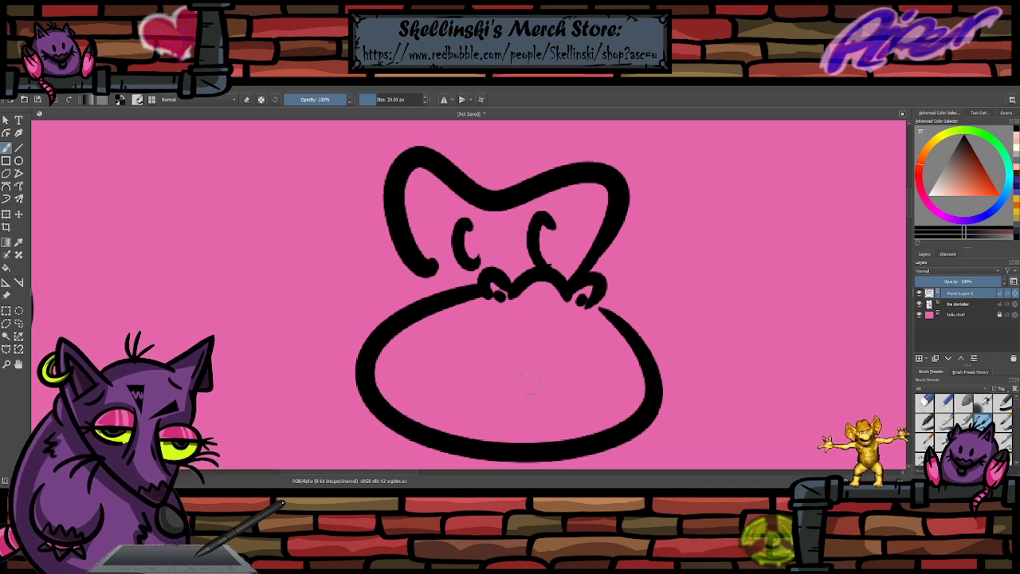
- Undo the trial stroke at the near brow end and draw a small rounded cheek bump beside the far nostril
{"action": "scroll", "coordinate": [565, 249], "scroll_direction": "down", "scroll_amount": 1}
{"action": "scroll", "coordinate": [568, 256], "scroll_direction": "up", "scroll_amount": 1}
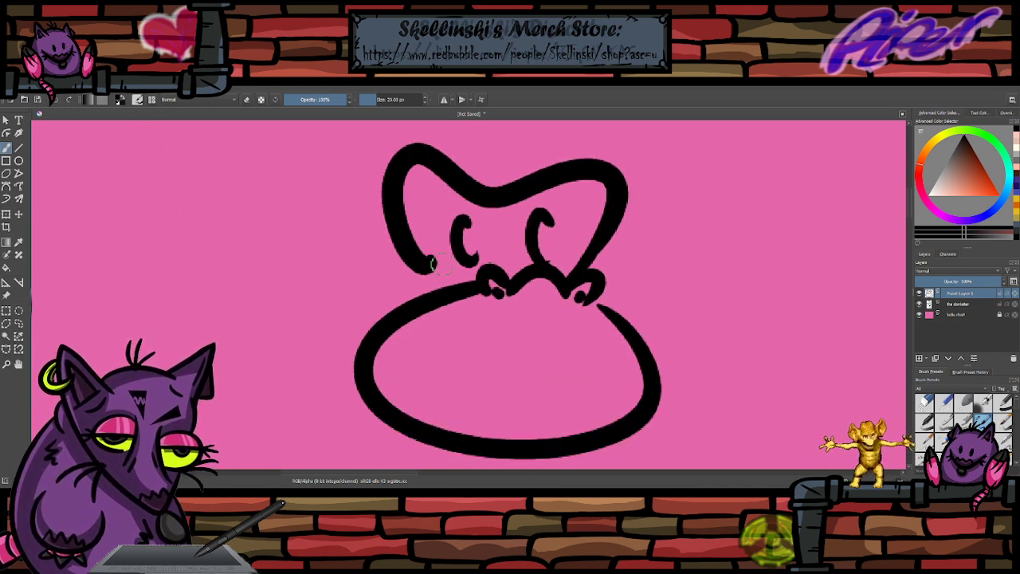
{"action": "left_click_drag", "start_coordinate": [451, 258], "coordinate": [393, 304]}
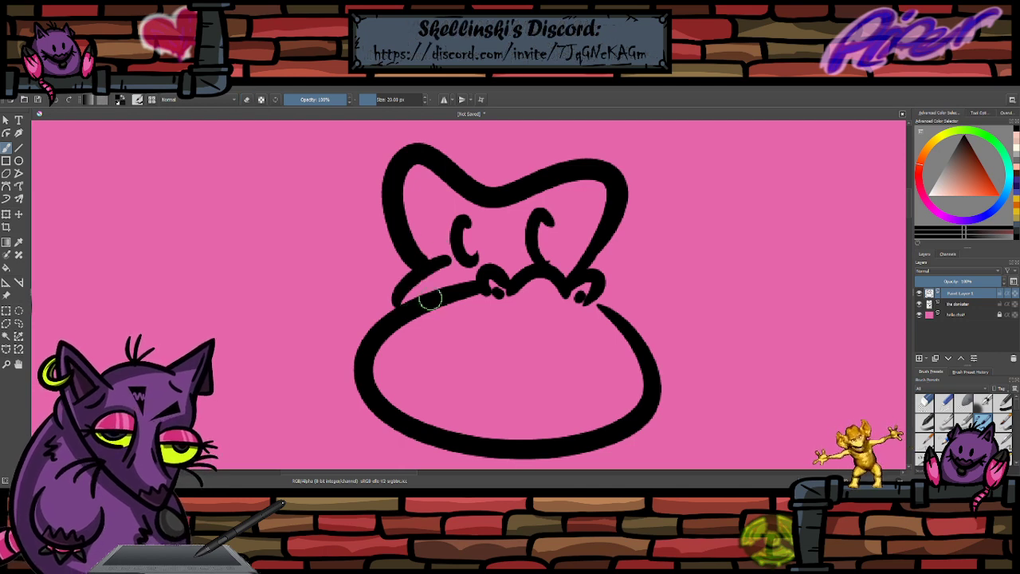
{"action": "key", "text": "ctrl+z"}
{"action": "mouse_move", "coordinate": [596, 255]}
{"action": "left_mouse_down"}
{"action": "mouse_move", "coordinate": [609, 254]}
{"action": "mouse_move", "coordinate": [615, 307]}
{"action": "left_mouse_up"}
{"action": "mouse_move", "coordinate": [440, 255]}
{"action": "left_mouse_down"}
{"action": "mouse_move", "coordinate": [422, 270]}
{"action": "mouse_move", "coordinate": [417, 293]}
{"action": "left_mouse_up"}
{"action": "key", "text": "ctrl+z"}
{"action": "left_click_drag", "start_coordinate": [397, 250], "coordinate": [391, 306]}
{"action": "key", "text": "ctrl+z"}
{"action": "left_click_drag", "start_coordinate": [398, 251], "coordinate": [391, 306]}
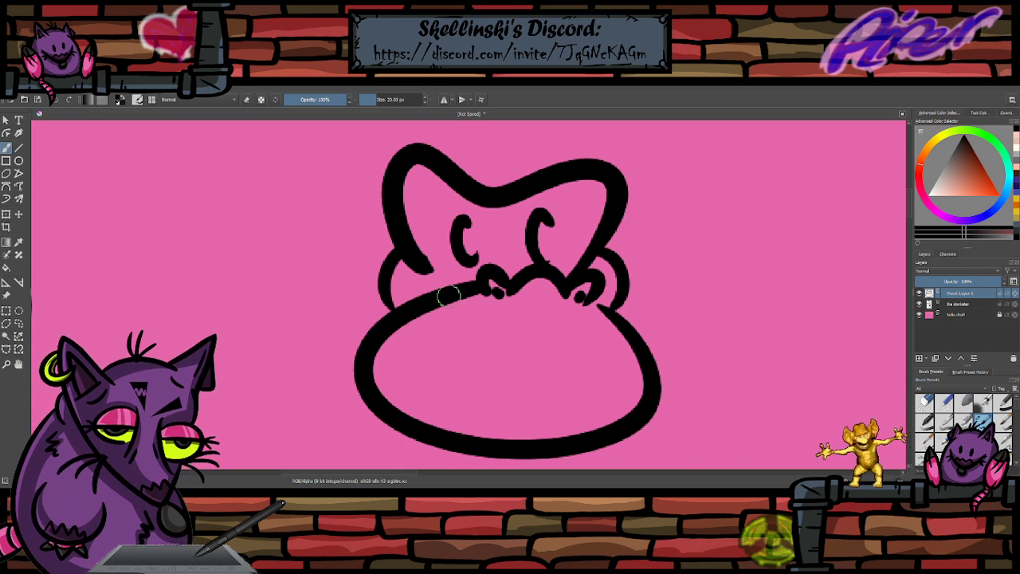
{"action": "key", "text": "ctrl+z"}
- Draw the curved head outline around the brow, then erase its upper back corner to make room for a cap
{"action": "scroll", "coordinate": [488, 299], "scroll_direction": "down", "scroll_amount": 1}
{"action": "left_click_drag", "start_coordinate": [488, 300], "coordinate": [513, 401]}
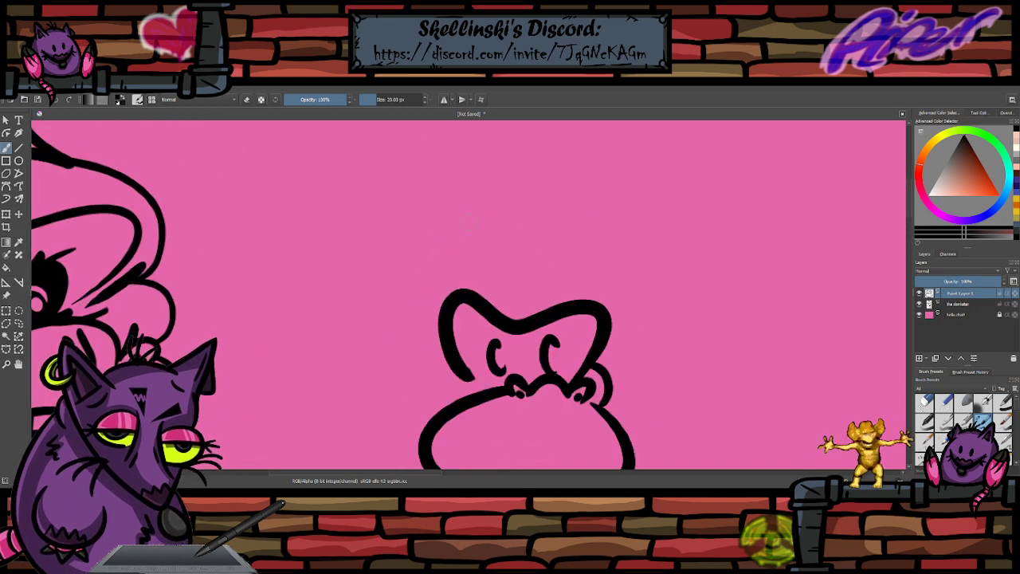
{"action": "left_click_drag", "start_coordinate": [567, 298], "coordinate": [437, 392]}
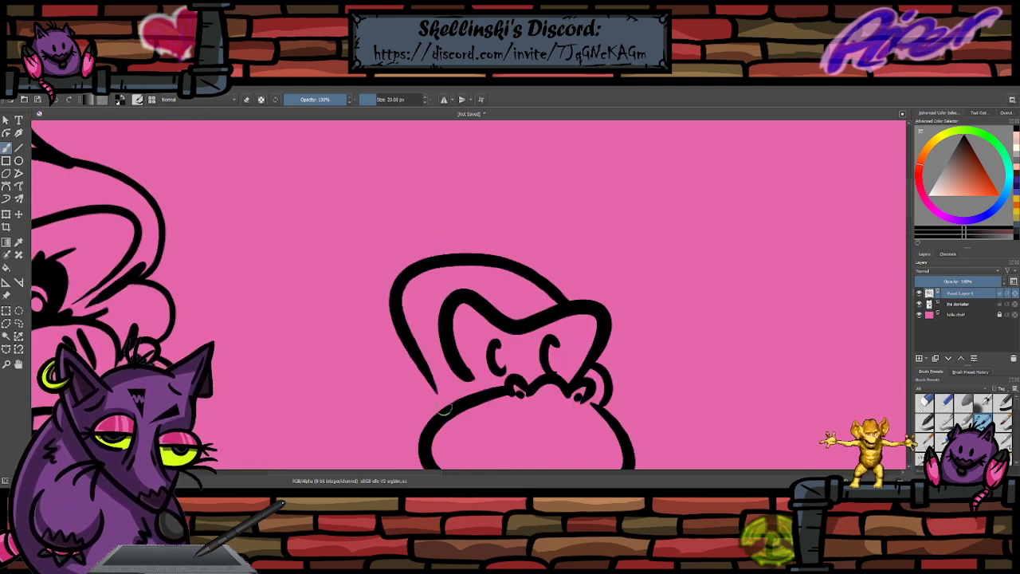
{"action": "key", "text": "e"}
{"action": "left_click_drag", "start_coordinate": [423, 267], "coordinate": [395, 309]}
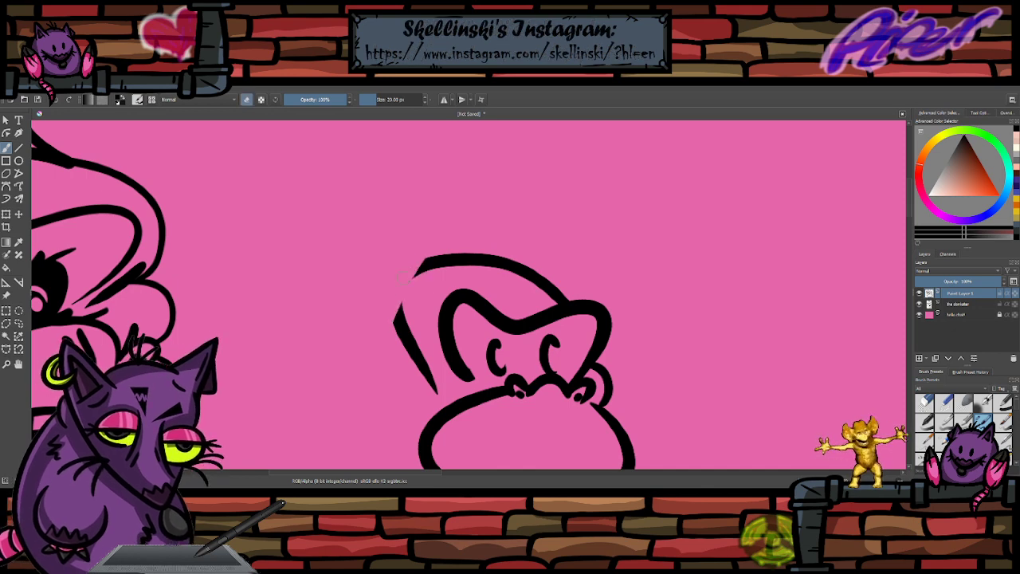
{"action": "key", "text": "e"}
{"action": "mouse_move", "coordinate": [417, 264]}
{"action": "left_mouse_down"}
{"action": "mouse_move", "coordinate": [389, 333]}
{"action": "mouse_move", "coordinate": [476, 209]}
{"action": "left_mouse_up"}
{"action": "key", "text": "ctrl+z"}
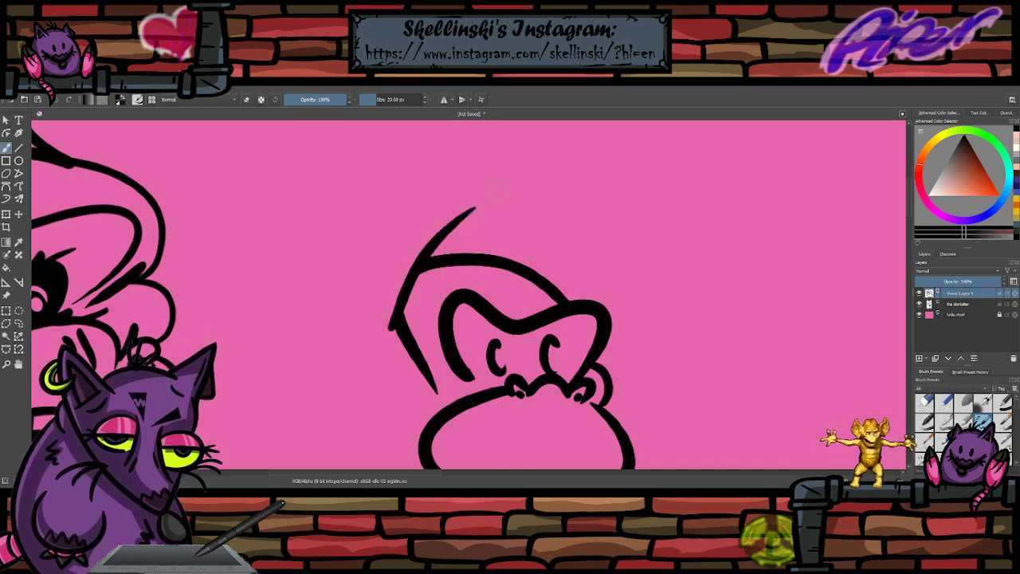
{"action": "key", "text": "ctrl+z"}
{"action": "left_click_drag", "start_coordinate": [391, 329], "coordinate": [488, 165]}
{"action": "key", "text": "ctrl+z"}
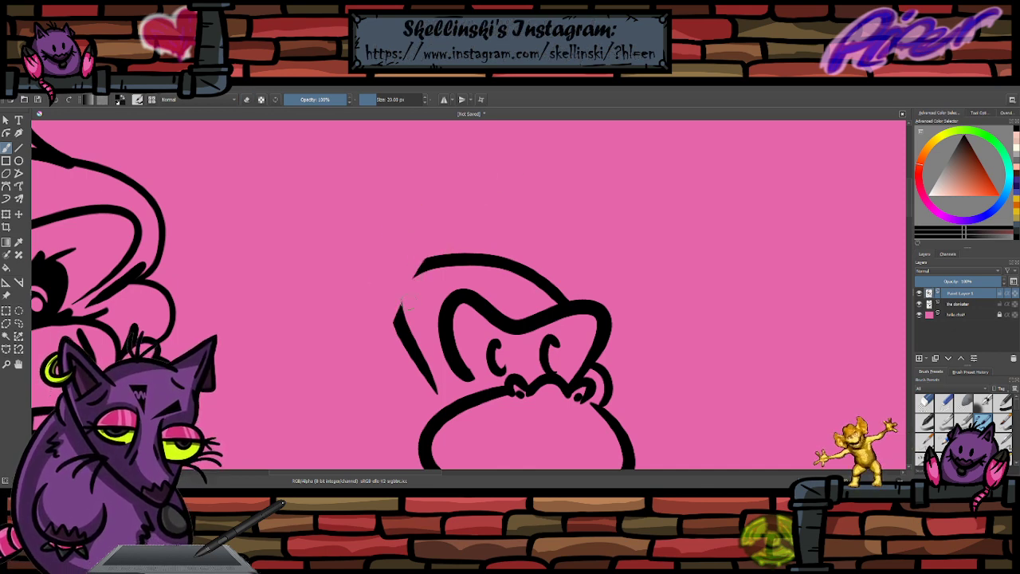
- Draw a cap with a long upturned brim and a rounded back at the head's gap, plus a small oval button behind it
{"action": "mouse_move", "coordinate": [389, 333]}
{"action": "left_mouse_down"}
{"action": "mouse_move", "coordinate": [512, 169]}
{"action": "mouse_move", "coordinate": [396, 261]}
{"action": "left_mouse_up"}
{"action": "left_click_drag", "start_coordinate": [391, 333], "coordinate": [386, 260]}
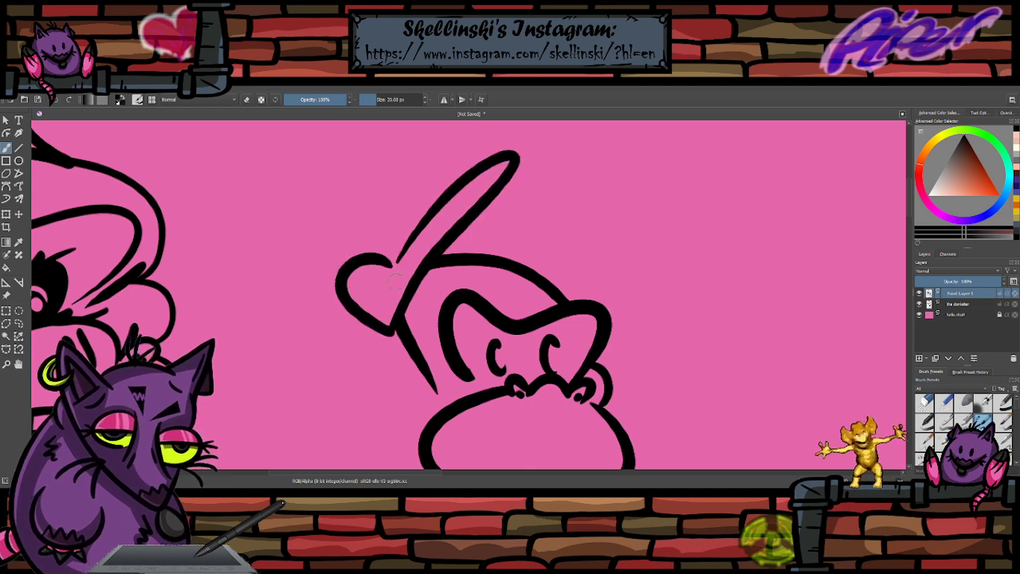
{"action": "mouse_move", "coordinate": [324, 289]}
{"action": "left_mouse_down"}
{"action": "mouse_move", "coordinate": [315, 301]}
{"action": "mouse_move", "coordinate": [328, 292]}
{"action": "left_mouse_up"}
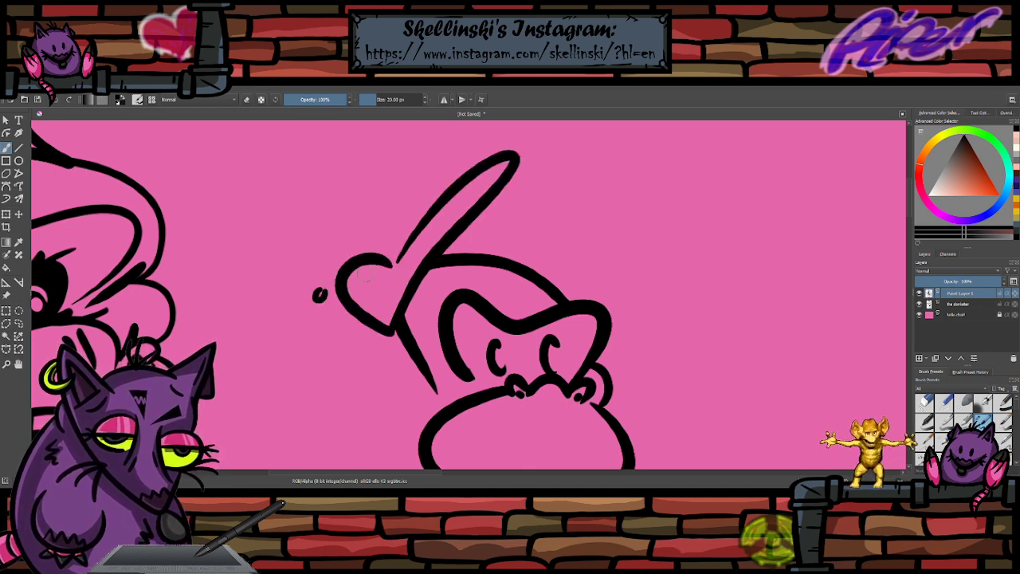
- Add emblem and strap details inside the cap's rounded part and a thin inner line along the brim
{"action": "mouse_move", "coordinate": [374, 266]}
{"action": "left_mouse_down"}
{"action": "mouse_move", "coordinate": [400, 259]}
{"action": "mouse_move", "coordinate": [377, 293]}
{"action": "mouse_move", "coordinate": [416, 233]}
{"action": "mouse_move", "coordinate": [366, 281]}
{"action": "mouse_move", "coordinate": [346, 286]}
{"action": "mouse_move", "coordinate": [388, 289]}
{"action": "left_mouse_up"}
{"action": "key", "text": "ctrl+z"}
{"action": "key", "text": "ctrl+z"}
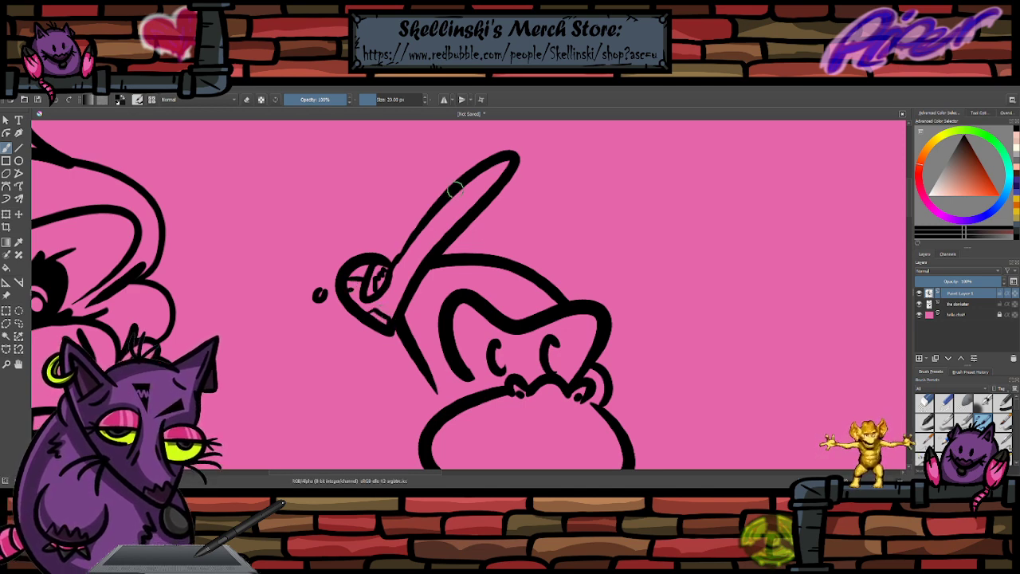
{"action": "left_click_drag", "start_coordinate": [510, 177], "coordinate": [424, 267]}
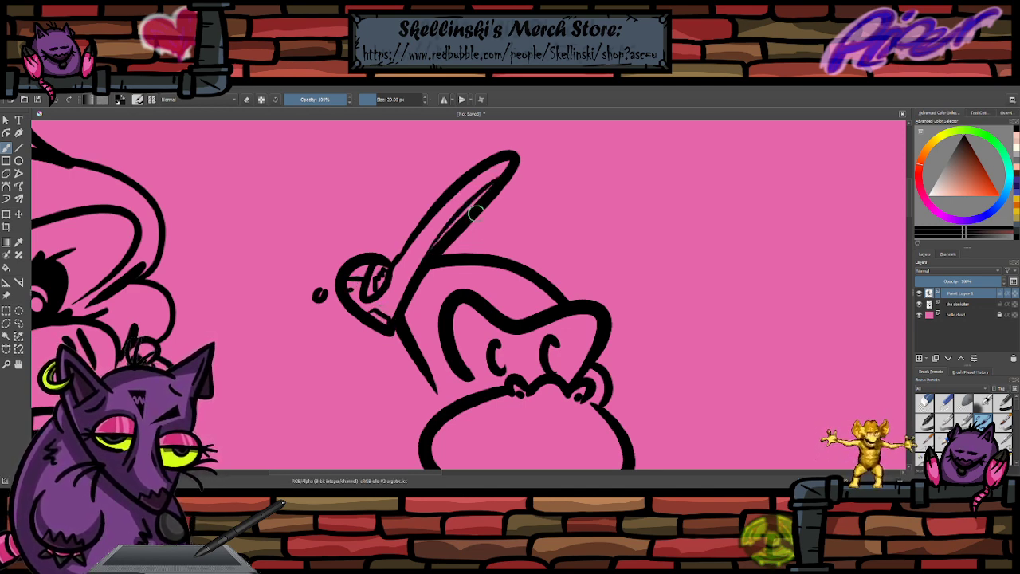
- Draw a slightly curved mouth line across the muzzle and a flared shirt outline beneath the head
{"action": "scroll", "coordinate": [470, 199], "scroll_direction": "down", "scroll_amount": 4}
{"action": "scroll", "coordinate": [510, 311], "scroll_direction": "up", "scroll_amount": 4}
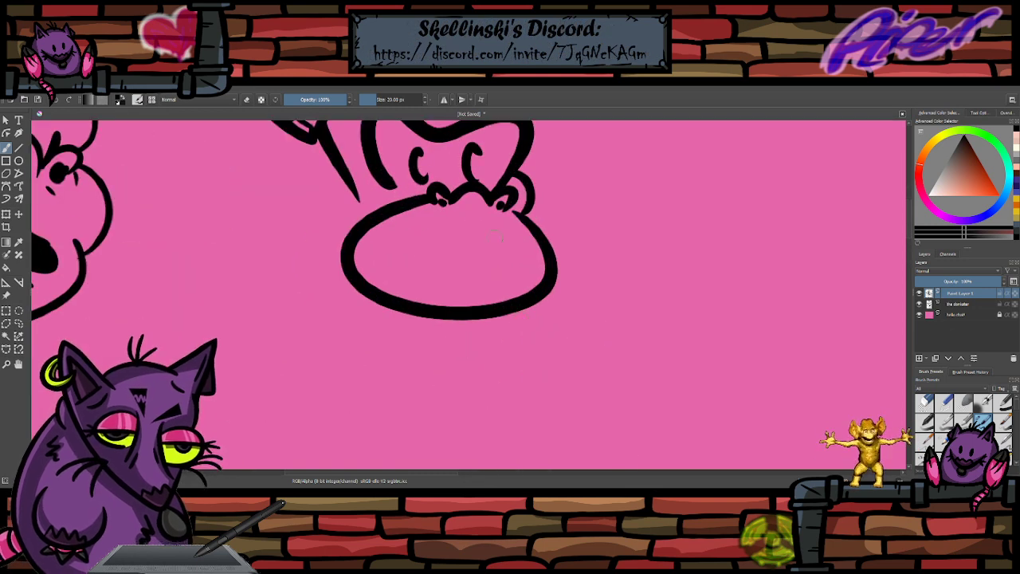
{"action": "left_click_drag", "start_coordinate": [501, 237], "coordinate": [391, 255]}
{"action": "mouse_move", "coordinate": [496, 314]}
{"action": "left_mouse_down"}
{"action": "mouse_move", "coordinate": [551, 368]}
{"action": "mouse_move", "coordinate": [377, 313]}
{"action": "left_mouse_up"}
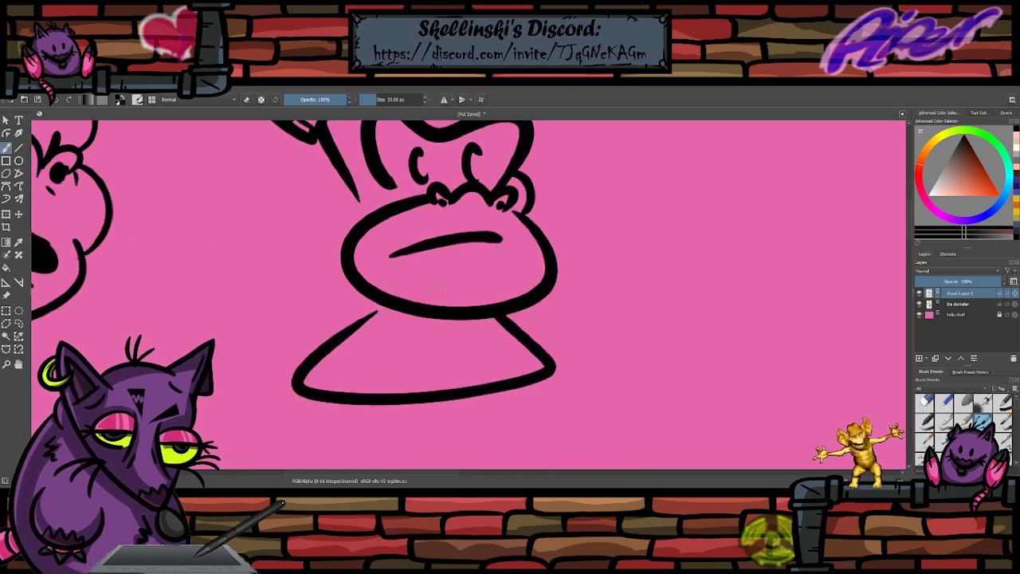
- Decorate the shirt with two outlined stars, a small collar curve under the chin and a thin hem line
{"action": "left_click_drag", "start_coordinate": [509, 366], "coordinate": [341, 373]}
{"action": "key", "text": "ctrl+z"}
{"action": "mouse_move", "coordinate": [411, 327]}
{"action": "left_mouse_down"}
{"action": "mouse_move", "coordinate": [396, 349]}
{"action": "mouse_move", "coordinate": [416, 372]}
{"action": "mouse_move", "coordinate": [443, 354]}
{"action": "mouse_move", "coordinate": [421, 330]}
{"action": "left_mouse_up"}
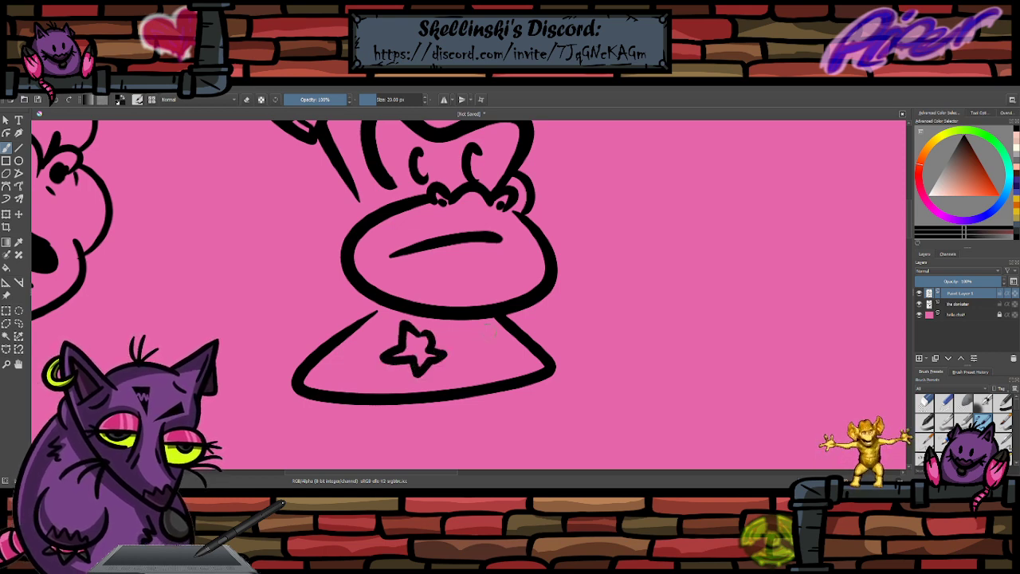
{"action": "mouse_move", "coordinate": [498, 324]}
{"action": "left_mouse_down"}
{"action": "mouse_move", "coordinate": [475, 345]}
{"action": "mouse_move", "coordinate": [485, 353]}
{"action": "mouse_move", "coordinate": [514, 351]}
{"action": "mouse_move", "coordinate": [508, 331]}
{"action": "mouse_move", "coordinate": [437, 320]}
{"action": "left_mouse_up"}
{"action": "mouse_move", "coordinate": [530, 367]}
{"action": "left_mouse_down"}
{"action": "mouse_move", "coordinate": [327, 359]}
{"action": "mouse_move", "coordinate": [474, 383]}
{"action": "left_mouse_up"}
{"action": "key", "text": "ctrl+z"}
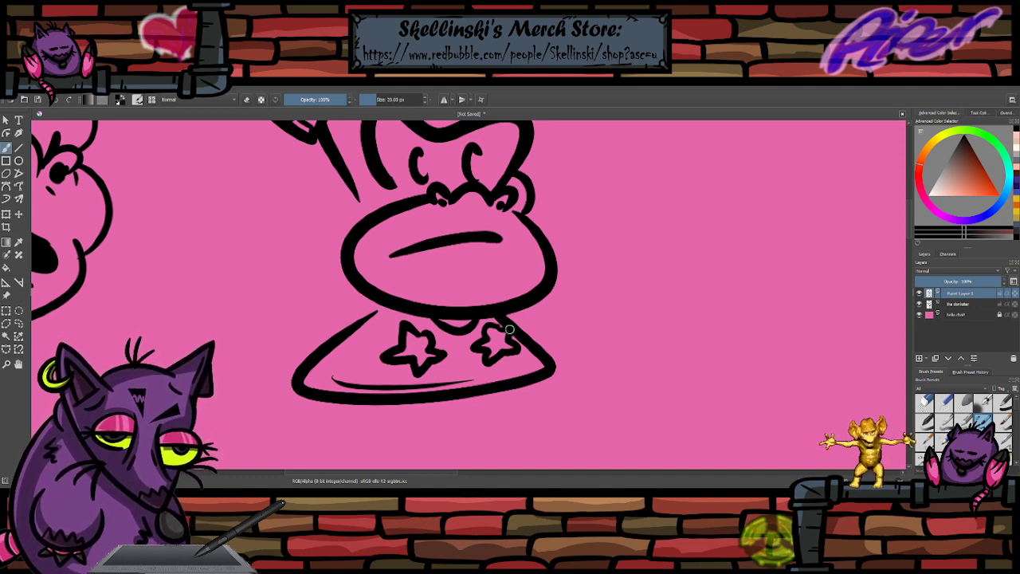
{"action": "scroll", "coordinate": [505, 324], "scroll_direction": "down", "scroll_amount": 3}
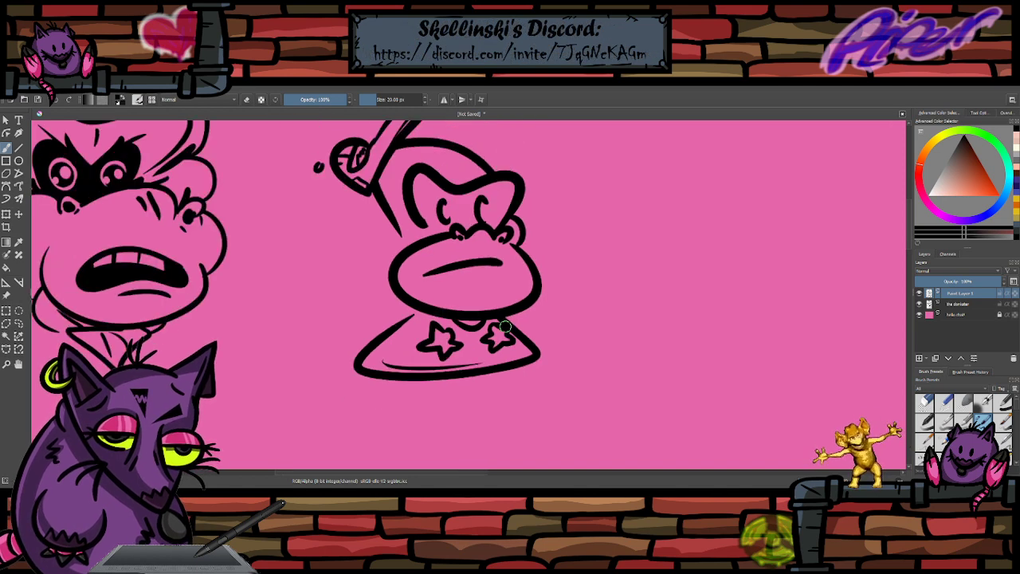
{"action": "scroll", "coordinate": [481, 335], "scroll_direction": "up", "scroll_amount": 2}
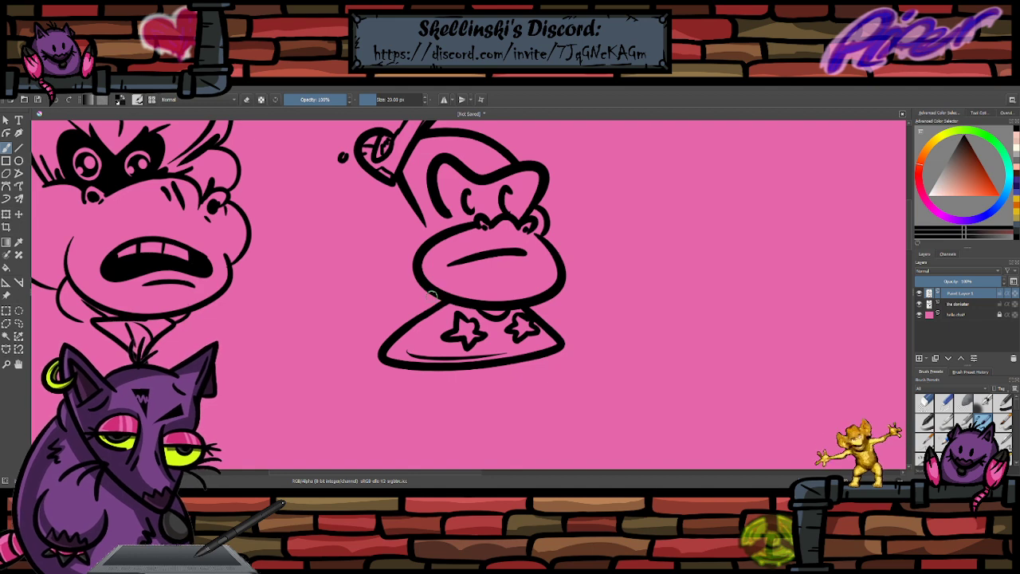
{"action": "left_click_drag", "start_coordinate": [549, 298], "coordinate": [562, 365]}
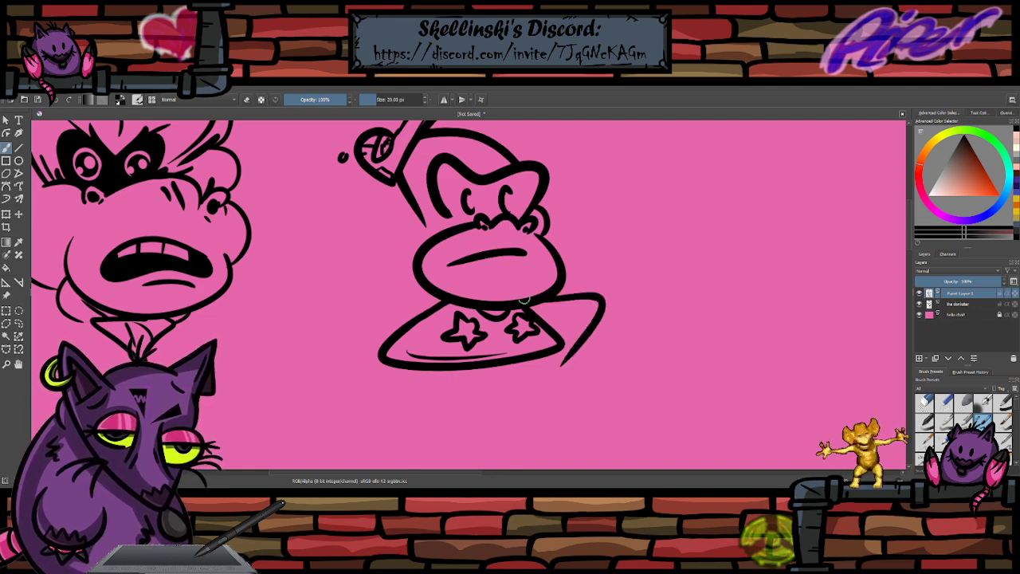
{"action": "key", "text": "ctrl+z"}
- Erase the slanted mouth line from the monkey's muzzle and return to painting
{"action": "key", "text": "e"}
{"action": "mouse_move", "coordinate": [526, 254]}
{"action": "left_mouse_down"}
{"action": "mouse_move", "coordinate": [479, 255]}
{"action": "mouse_move", "coordinate": [491, 253]}
{"action": "left_mouse_up"}
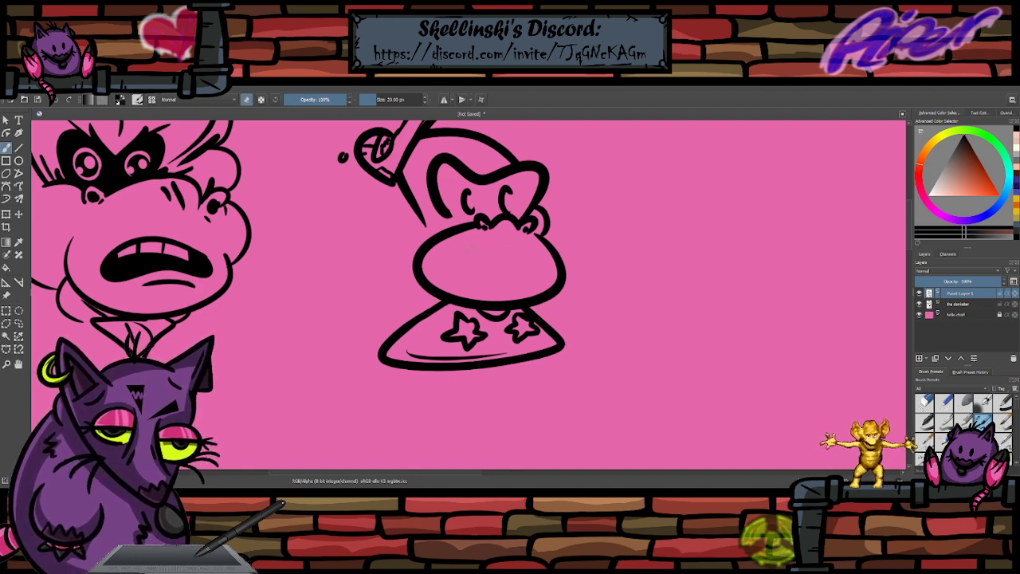
{"action": "key", "text": "e"}
{"action": "key", "text": "minus"}
{"action": "scroll", "coordinate": [530, 233], "scroll_direction": "up", "scroll_amount": 3}
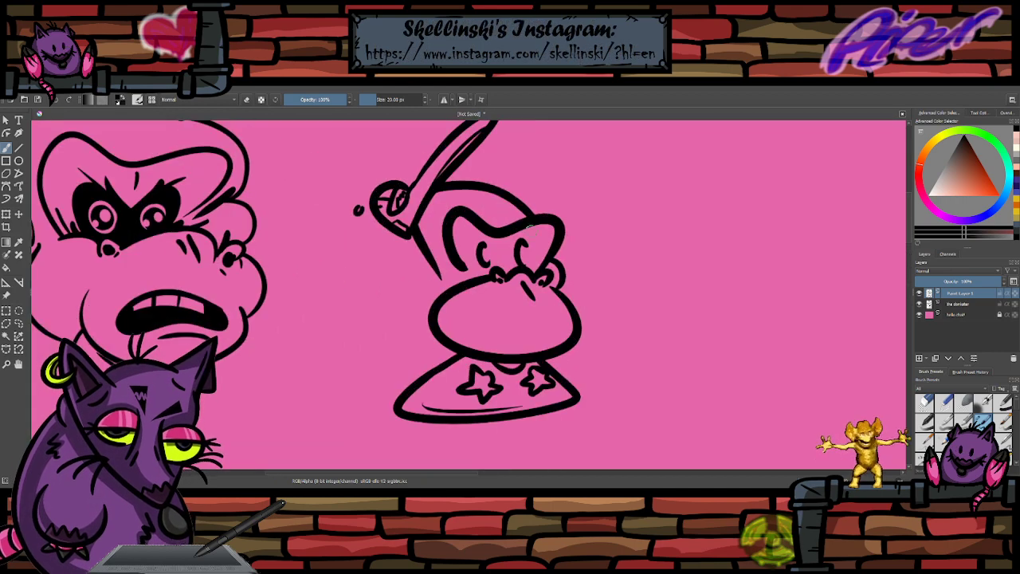
{"action": "scroll", "coordinate": [622, 264], "scroll_direction": "up", "scroll_amount": 1}
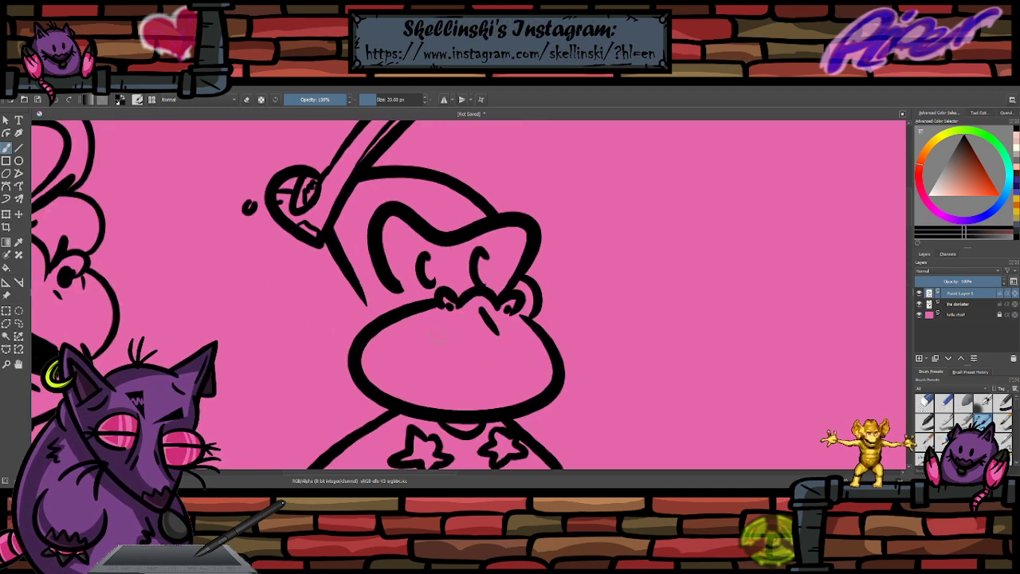
{"action": "mouse_move", "coordinate": [436, 338]}
{"action": "left_mouse_down"}
{"action": "mouse_move", "coordinate": [419, 388]}
{"action": "mouse_move", "coordinate": [526, 363]}
{"action": "mouse_move", "coordinate": [528, 382]}
{"action": "left_mouse_up"}
{"action": "mouse_move", "coordinate": [529, 344]}
{"action": "left_mouse_down"}
{"action": "mouse_move", "coordinate": [532, 390]}
{"action": "mouse_move", "coordinate": [529, 381]}
{"action": "mouse_move", "coordinate": [453, 398]}
{"action": "left_mouse_up"}
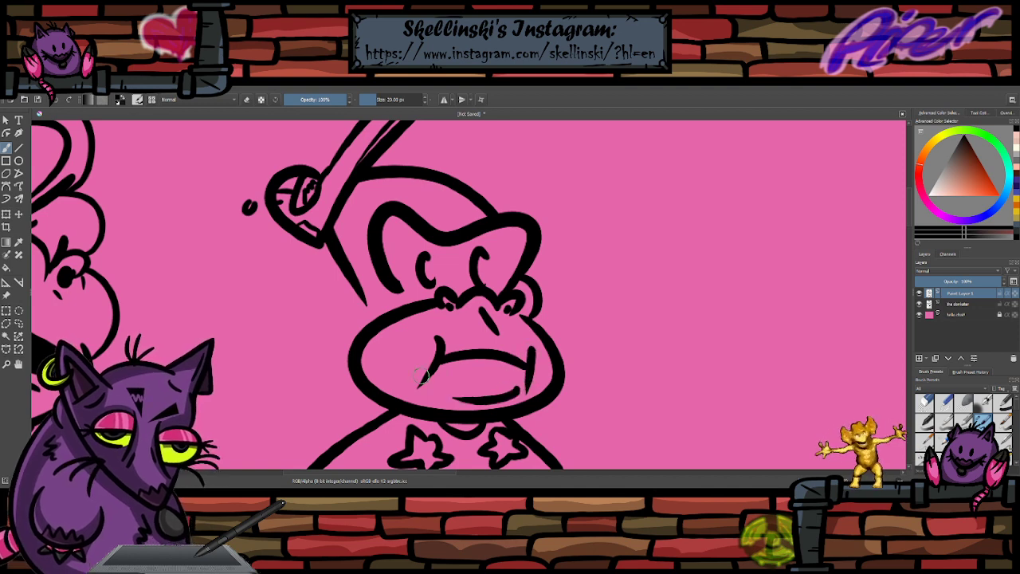
{"action": "key", "text": "ctrl+z"}
{"action": "mouse_move", "coordinate": [524, 372]}
{"action": "left_mouse_down"}
{"action": "mouse_move", "coordinate": [438, 370]}
{"action": "mouse_move", "coordinate": [522, 381]}
{"action": "mouse_move", "coordinate": [410, 344]}
{"action": "mouse_move", "coordinate": [489, 359]}
{"action": "mouse_move", "coordinate": [409, 349]}
{"action": "left_mouse_up"}
{"action": "key", "text": "ctrl+z"}
{"action": "key", "text": "ctrl+z"}
{"action": "key", "text": "ctrl+z"}
{"action": "key", "text": "ctrl+z"}
{"action": "key", "text": "ctrl+z"}
{"action": "key", "text": "ctrl+z"}
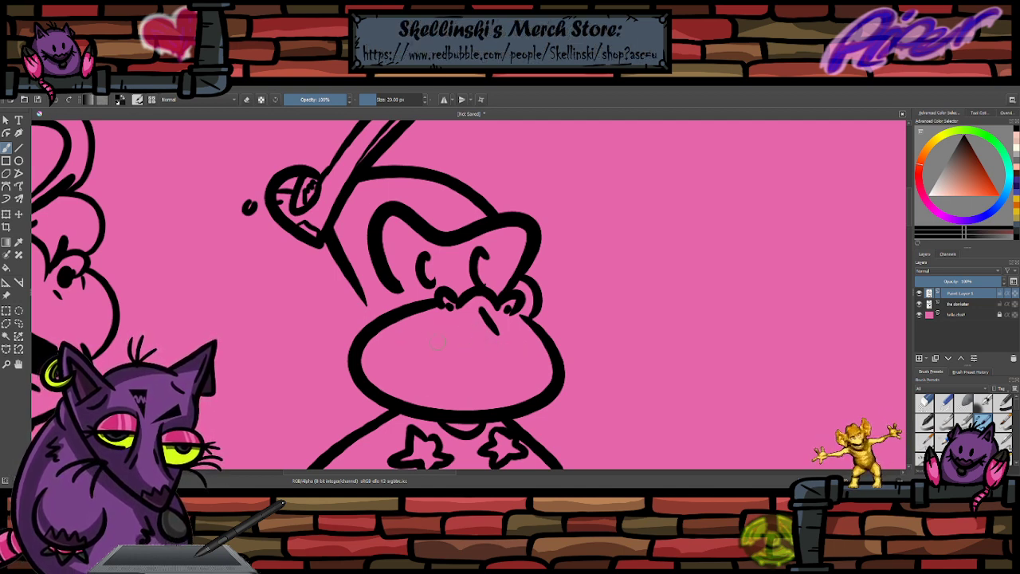
- Erase the stray crease under the nose and draw a wide smiling mouth with a short cheek crease at each end
{"action": "key", "text": "e"}
{"action": "mouse_move", "coordinate": [496, 333]}
{"action": "left_mouse_down"}
{"action": "mouse_move", "coordinate": [487, 300]}
{"action": "mouse_move", "coordinate": [445, 333]}
{"action": "mouse_move", "coordinate": [510, 334]}
{"action": "left_mouse_up"}
{"action": "key", "text": "e"}
{"action": "key", "text": "ctrl+z"}
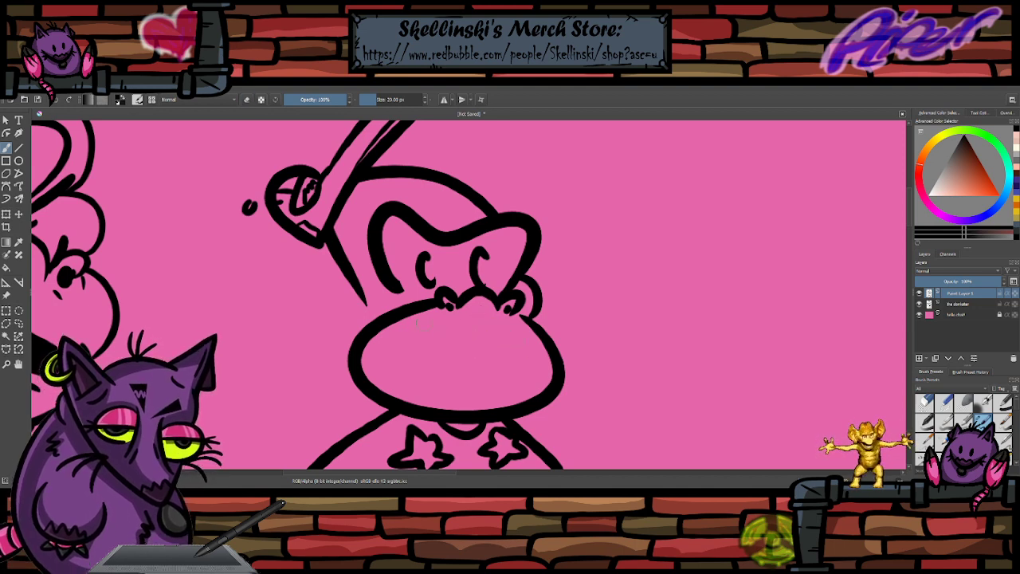
{"action": "left_click_drag", "start_coordinate": [419, 325], "coordinate": [535, 344]}
{"action": "key", "text": "ctrl+z"}
{"action": "left_click_drag", "start_coordinate": [399, 334], "coordinate": [432, 315]}
{"action": "left_click_drag", "start_coordinate": [526, 338], "coordinate": [413, 335]}
- Erase the muzzle's lower edge, draw a rounded protruding chin with a cleft mark, and add upper and lower lip lines
{"action": "key", "text": "e"}
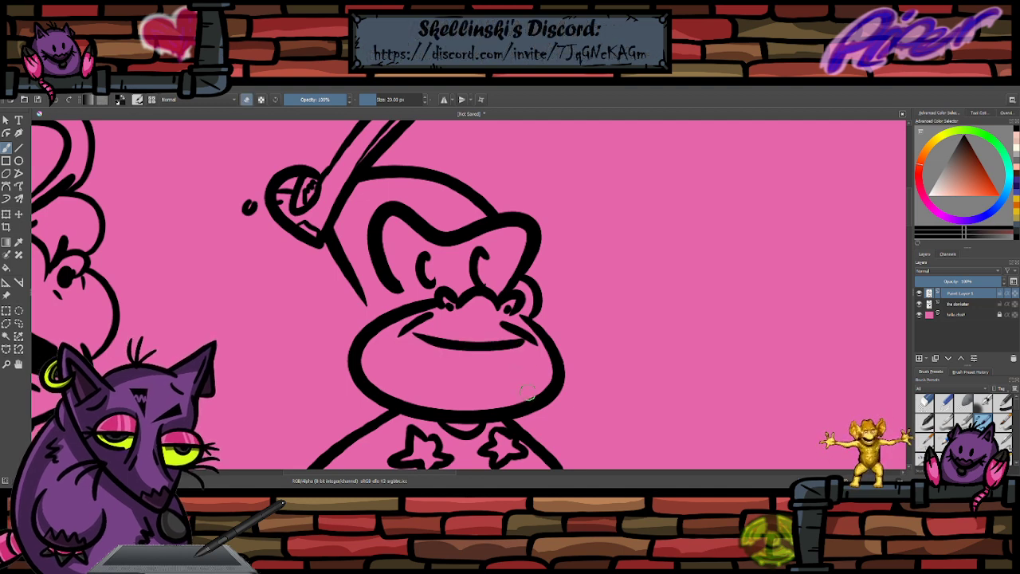
{"action": "mouse_move", "coordinate": [534, 398]}
{"action": "left_mouse_down"}
{"action": "mouse_move", "coordinate": [504, 401]}
{"action": "mouse_move", "coordinate": [514, 423]}
{"action": "mouse_move", "coordinate": [492, 400]}
{"action": "mouse_move", "coordinate": [453, 428]}
{"action": "mouse_move", "coordinate": [441, 405]}
{"action": "mouse_move", "coordinate": [410, 416]}
{"action": "mouse_move", "coordinate": [433, 395]}
{"action": "mouse_move", "coordinate": [443, 414]}
{"action": "mouse_move", "coordinate": [417, 384]}
{"action": "mouse_move", "coordinate": [419, 416]}
{"action": "mouse_move", "coordinate": [478, 366]}
{"action": "mouse_move", "coordinate": [517, 377]}
{"action": "mouse_move", "coordinate": [522, 417]}
{"action": "mouse_move", "coordinate": [430, 402]}
{"action": "mouse_move", "coordinate": [491, 391]}
{"action": "left_mouse_up"}
{"action": "key", "text": "e"}
{"action": "mouse_move", "coordinate": [460, 360]}
{"action": "left_mouse_down"}
{"action": "mouse_move", "coordinate": [510, 357]}
{"action": "mouse_move", "coordinate": [438, 324]}
{"action": "left_mouse_up"}
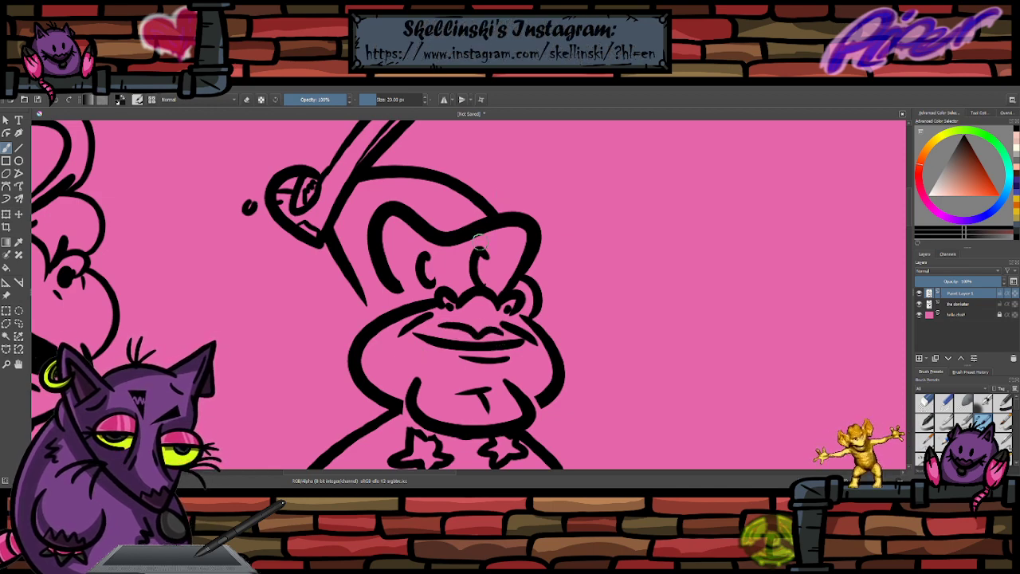
- Add short creases beside the chin and draw the left arm sloping from the neck to a jagged fur cuff
{"action": "scroll", "coordinate": [480, 242], "scroll_direction": "down", "scroll_amount": 2}
{"action": "scroll", "coordinate": [487, 237], "scroll_direction": "up", "scroll_amount": 2}
{"action": "scroll", "coordinate": [493, 230], "scroll_direction": "down", "scroll_amount": 1}
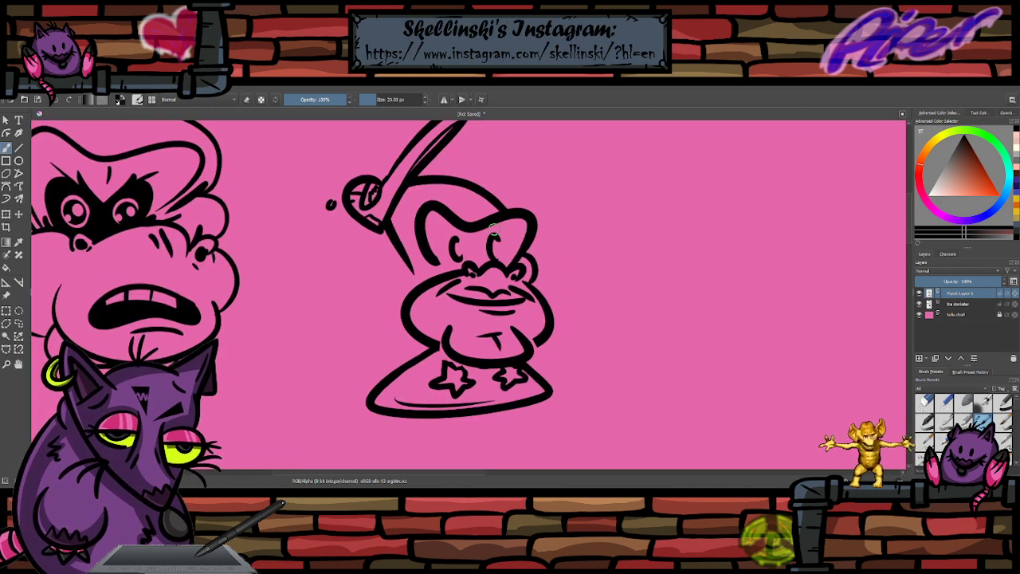
{"action": "scroll", "coordinate": [493, 231], "scroll_direction": "up", "scroll_amount": 2}
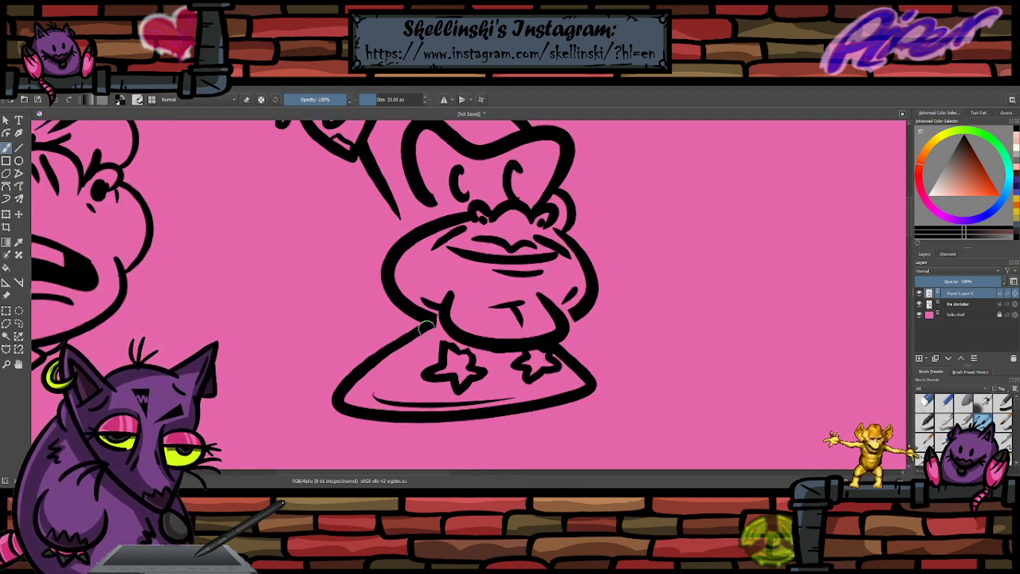
{"action": "mouse_move", "coordinate": [412, 315]}
{"action": "left_mouse_down"}
{"action": "mouse_move", "coordinate": [260, 389]}
{"action": "mouse_move", "coordinate": [259, 402]}
{"action": "mouse_move", "coordinate": [303, 421]}
{"action": "mouse_move", "coordinate": [333, 413]}
{"action": "left_mouse_up"}
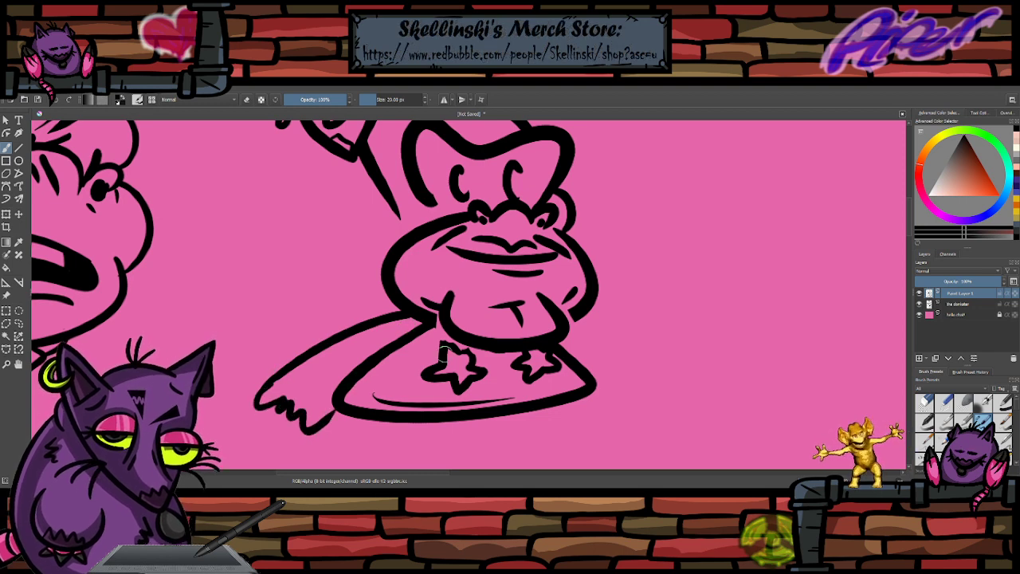
- Draw the shorter right arm from beneath the cheek, ending in a jagged fur cuff beside the shirt
{"action": "mouse_move", "coordinate": [571, 326]}
{"action": "left_mouse_down"}
{"action": "mouse_move", "coordinate": [616, 333]}
{"action": "mouse_move", "coordinate": [647, 355]}
{"action": "left_mouse_up"}
{"action": "key", "text": "ctrl+z"}
{"action": "left_click_drag", "start_coordinate": [566, 326], "coordinate": [637, 356]}
{"action": "mouse_move", "coordinate": [613, 353]}
{"action": "left_mouse_down"}
{"action": "mouse_move", "coordinate": [618, 368]}
{"action": "mouse_move", "coordinate": [593, 378]}
{"action": "mouse_move", "coordinate": [627, 367]}
{"action": "left_mouse_up"}
{"action": "key", "text": "ctrl+z"}
{"action": "key", "text": "ctrl+z"}
{"action": "mouse_move", "coordinate": [569, 325]}
{"action": "left_mouse_down"}
{"action": "mouse_move", "coordinate": [618, 350]}
{"action": "mouse_move", "coordinate": [604, 381]}
{"action": "left_mouse_up"}
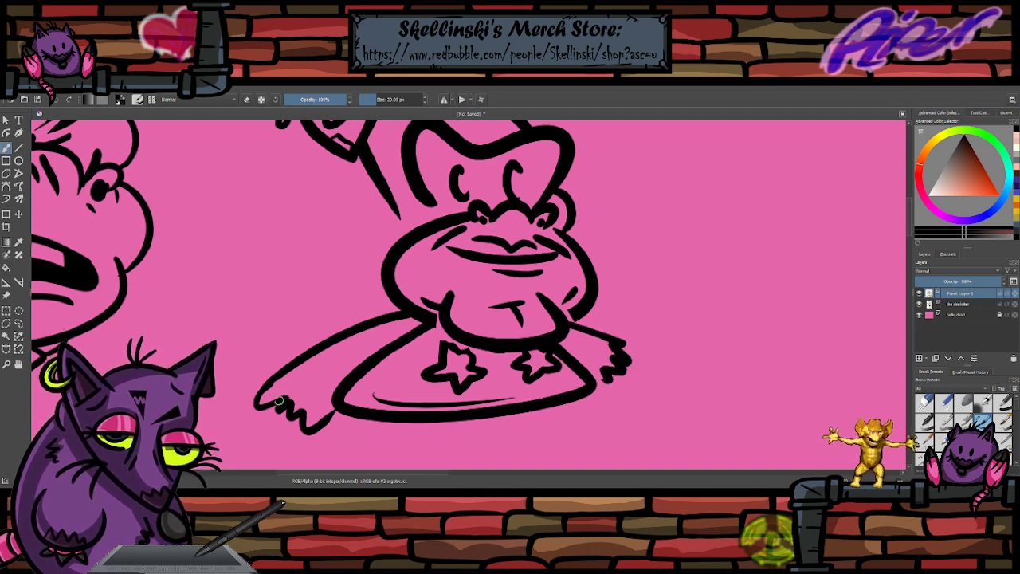
- Reinforce the left arm's fur cuff and add small fur marks near both shoulders
{"action": "left_click_drag", "start_coordinate": [279, 401], "coordinate": [259, 386]}
{"action": "left_click_drag", "start_coordinate": [398, 323], "coordinate": [377, 327]}
{"action": "mouse_move", "coordinate": [365, 335]}
{"action": "left_mouse_down"}
{"action": "mouse_move", "coordinate": [355, 341]}
{"action": "mouse_move", "coordinate": [375, 340]}
{"action": "left_mouse_up"}
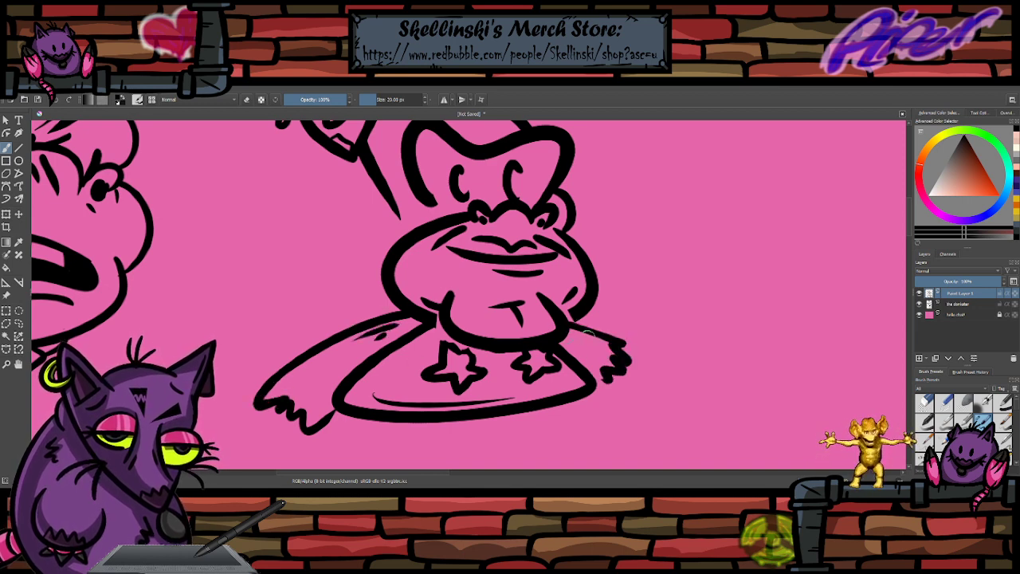
{"action": "left_click_drag", "start_coordinate": [571, 335], "coordinate": [586, 348]}
- Draw a rounded ear with inner detail at the back of the head, just below the cap
{"action": "scroll", "coordinate": [569, 299], "scroll_direction": "down", "scroll_amount": 3}
{"action": "scroll", "coordinate": [545, 442], "scroll_direction": "up", "scroll_amount": 2}
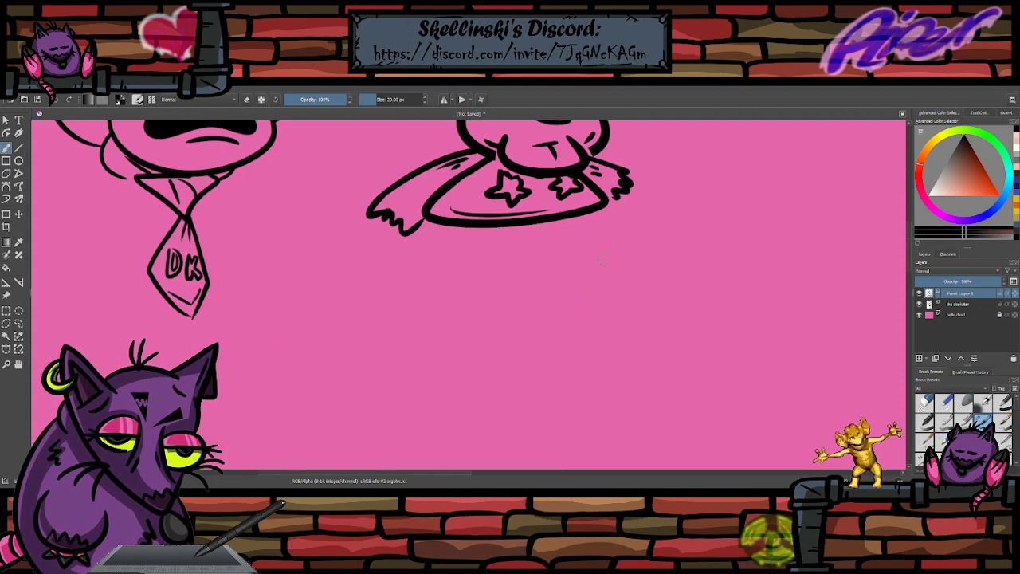
{"action": "scroll", "coordinate": [606, 215], "scroll_direction": "down", "scroll_amount": 1}
{"action": "scroll", "coordinate": [620, 189], "scroll_direction": "up", "scroll_amount": 2}
{"action": "scroll", "coordinate": [620, 192], "scroll_direction": "up", "scroll_amount": 1}
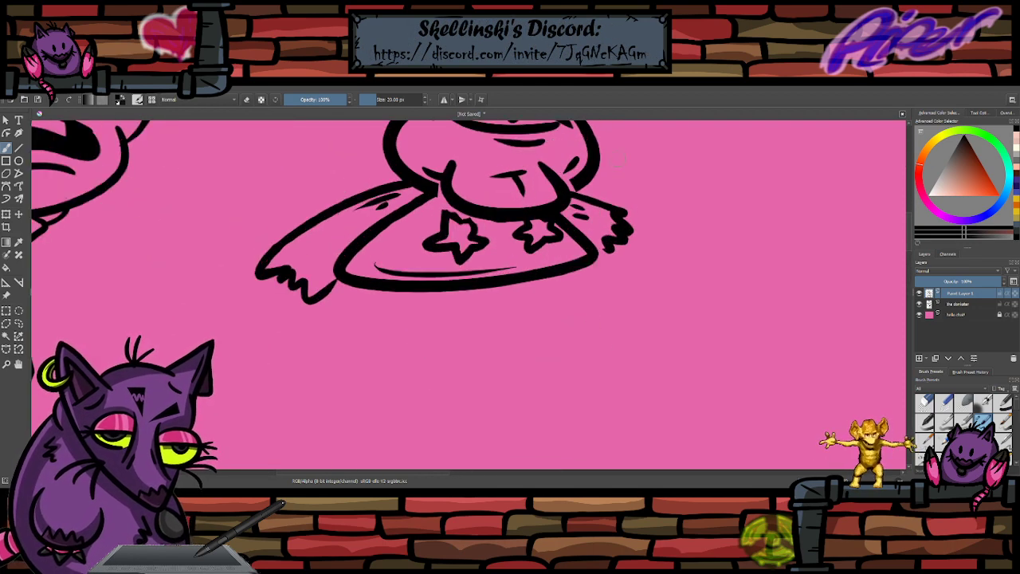
{"action": "scroll", "coordinate": [619, 159], "scroll_direction": "down", "scroll_amount": 5}
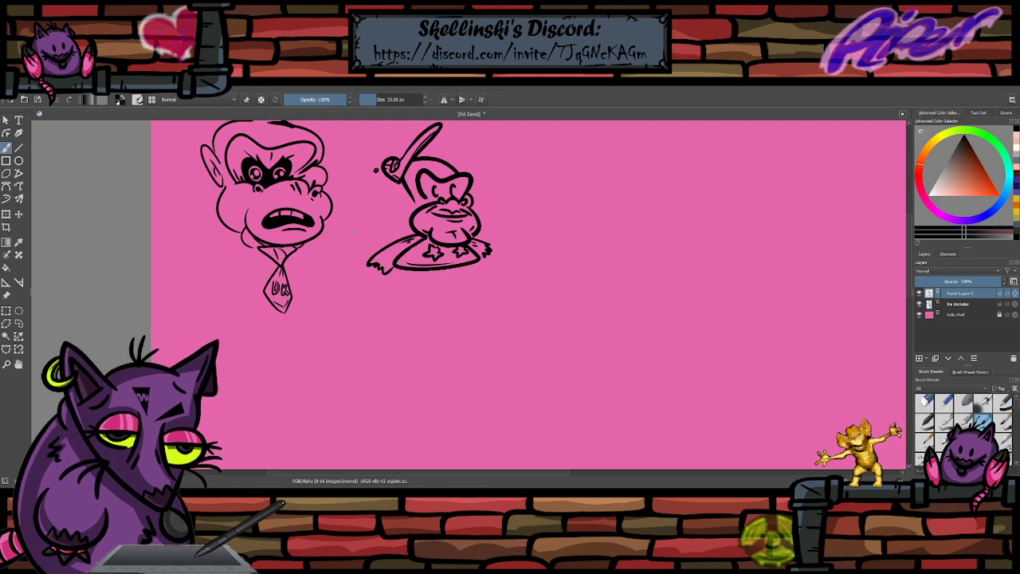
{"action": "left_click_drag", "start_coordinate": [355, 232], "coordinate": [369, 252]}
{"action": "scroll", "coordinate": [434, 231], "scroll_direction": "up", "scroll_amount": 2}
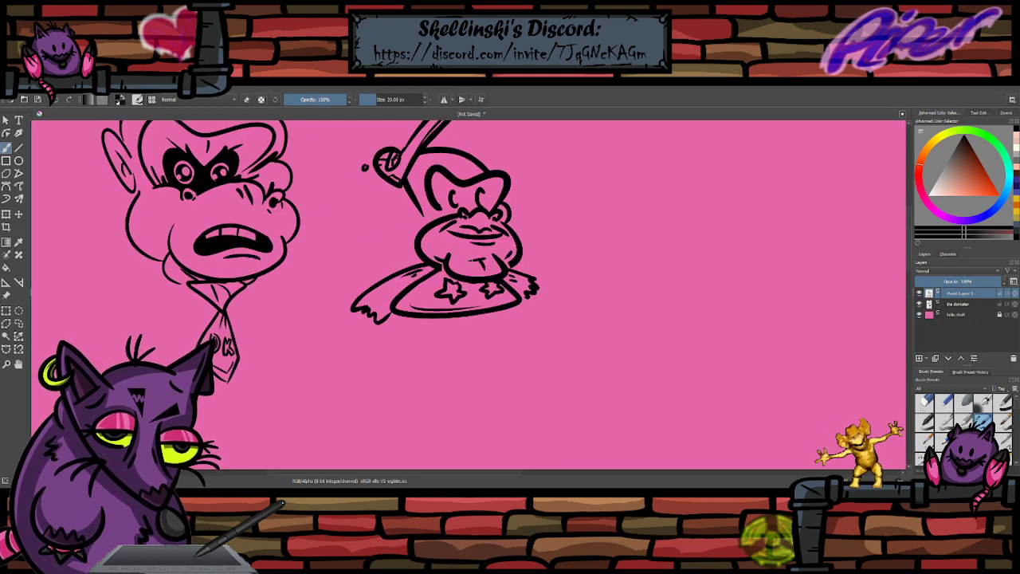
{"action": "scroll", "coordinate": [461, 183], "scroll_direction": "up", "scroll_amount": 2}
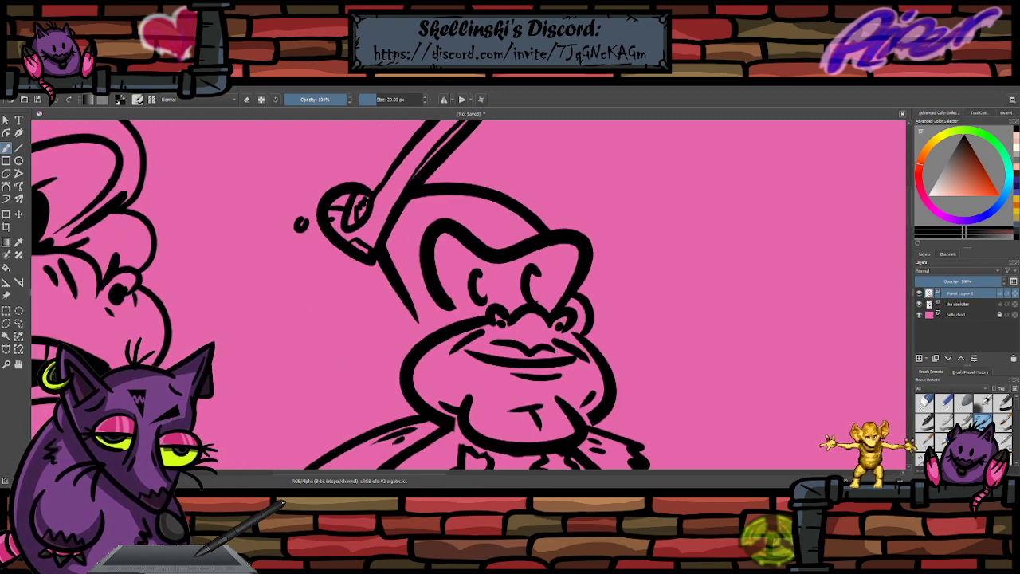
{"action": "mouse_move", "coordinate": [424, 332]}
{"action": "left_mouse_down"}
{"action": "mouse_move", "coordinate": [415, 344]}
{"action": "mouse_move", "coordinate": [405, 331]}
{"action": "mouse_move", "coordinate": [406, 342]}
{"action": "left_mouse_up"}
{"action": "key", "text": "ctrl+z"}
{"action": "key", "text": "ctrl+z"}
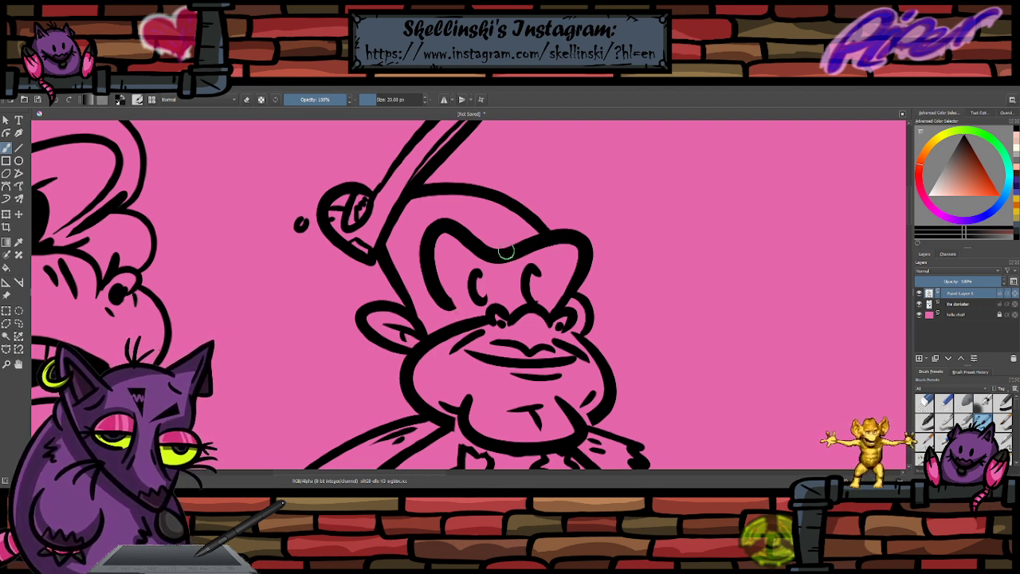
- Draw a large closed hand with bumpy fingers at the end of each arm
{"action": "left_click_drag", "start_coordinate": [507, 253], "coordinate": [512, 228]}
{"action": "scroll", "coordinate": [410, 235], "scroll_direction": "down", "scroll_amount": 3}
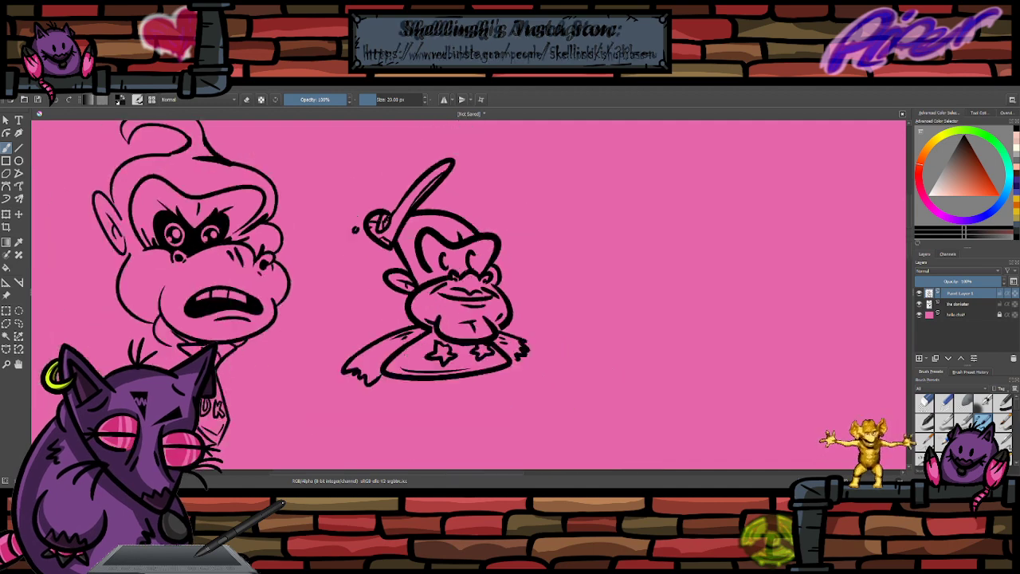
{"action": "scroll", "coordinate": [419, 192], "scroll_direction": "up", "scroll_amount": 3}
{"action": "scroll", "coordinate": [427, 192], "scroll_direction": "down", "scroll_amount": 3}
{"action": "scroll", "coordinate": [435, 293], "scroll_direction": "up", "scroll_amount": 2}
{"action": "scroll", "coordinate": [431, 310], "scroll_direction": "down", "scroll_amount": 1}
{"action": "scroll", "coordinate": [394, 394], "scroll_direction": "up", "scroll_amount": 2}
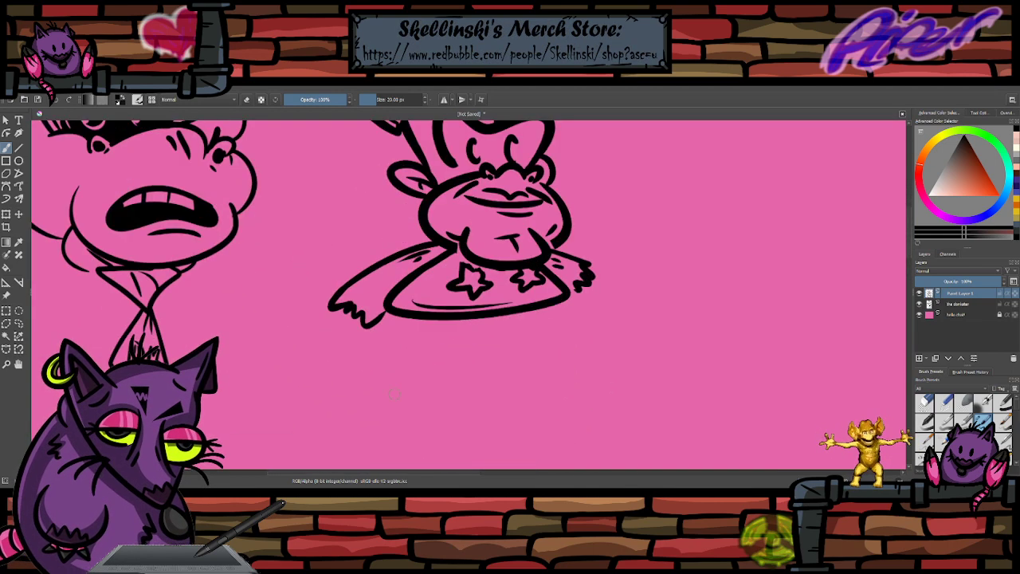
{"action": "mouse_move", "coordinate": [323, 313]}
{"action": "left_mouse_down"}
{"action": "mouse_move", "coordinate": [351, 349]}
{"action": "mouse_move", "coordinate": [381, 329]}
{"action": "mouse_move", "coordinate": [368, 336]}
{"action": "left_mouse_up"}
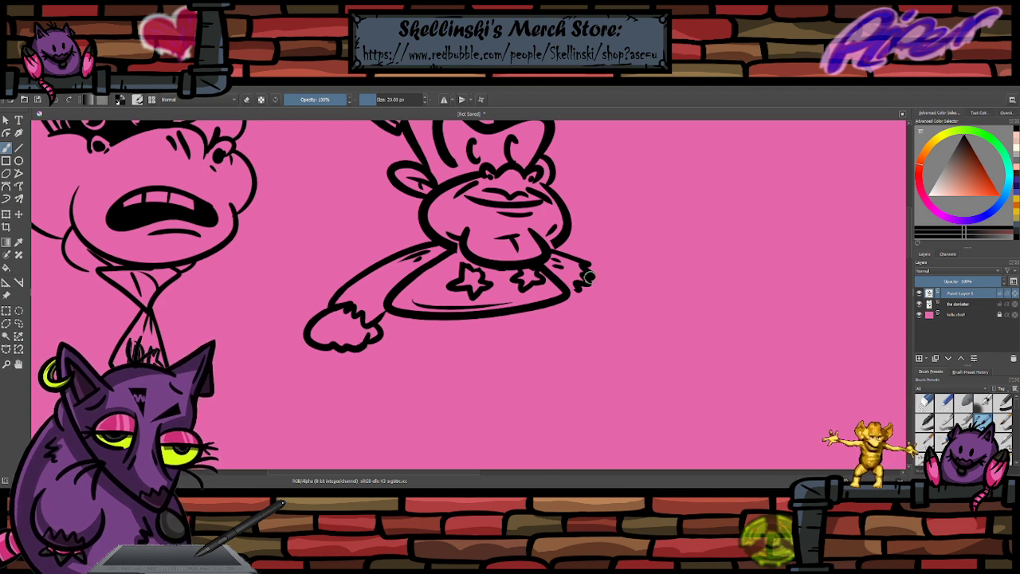
{"action": "mouse_move", "coordinate": [589, 276]}
{"action": "left_mouse_down"}
{"action": "mouse_move", "coordinate": [609, 309]}
{"action": "mouse_move", "coordinate": [584, 313]}
{"action": "mouse_move", "coordinate": [587, 283]}
{"action": "mouse_move", "coordinate": [592, 313]}
{"action": "mouse_move", "coordinate": [613, 273]}
{"action": "mouse_move", "coordinate": [572, 312]}
{"action": "left_mouse_up"}
{"action": "key", "text": "ctrl+z"}
- Draw two short legs with long flat feet under the shirt, redoing the left leg and foot
{"action": "mouse_move", "coordinate": [461, 342]}
{"action": "left_mouse_down"}
{"action": "mouse_move", "coordinate": [560, 312]}
{"action": "mouse_move", "coordinate": [528, 359]}
{"action": "mouse_move", "coordinate": [495, 364]}
{"action": "mouse_move", "coordinate": [515, 331]}
{"action": "mouse_move", "coordinate": [432, 338]}
{"action": "mouse_move", "coordinate": [461, 363]}
{"action": "mouse_move", "coordinate": [391, 369]}
{"action": "left_mouse_up"}
{"action": "key", "text": "ctrl+z"}
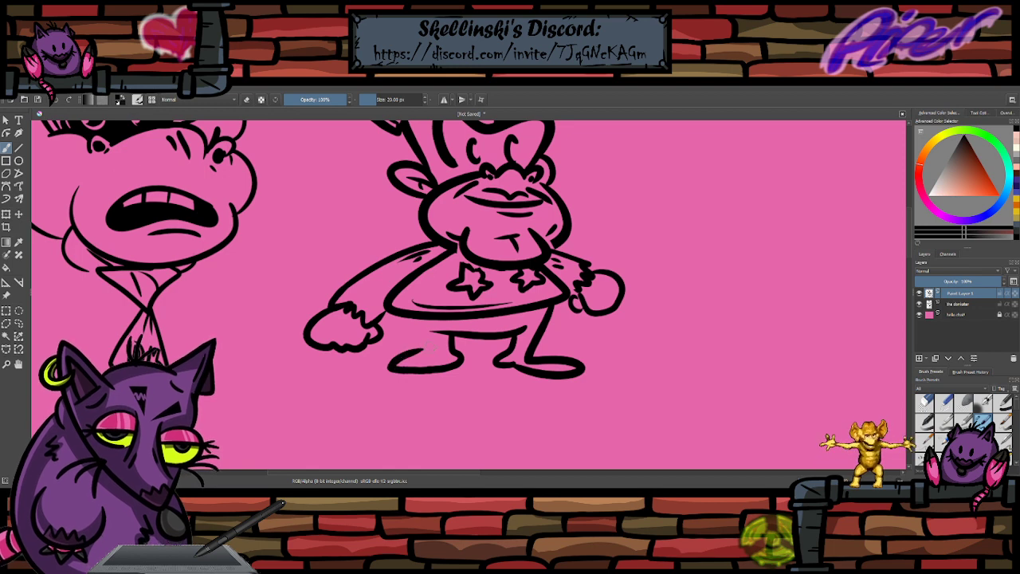
{"action": "key", "text": "ctrl+z"}
{"action": "mouse_move", "coordinate": [455, 333]}
{"action": "left_mouse_down"}
{"action": "mouse_move", "coordinate": [406, 386]}
{"action": "mouse_move", "coordinate": [363, 391]}
{"action": "left_mouse_up"}
{"action": "mouse_move", "coordinate": [365, 381]}
{"action": "left_mouse_down"}
{"action": "mouse_move", "coordinate": [456, 348]}
{"action": "mouse_move", "coordinate": [434, 369]}
{"action": "mouse_move", "coordinate": [466, 356]}
{"action": "mouse_move", "coordinate": [405, 362]}
{"action": "mouse_move", "coordinate": [456, 360]}
{"action": "mouse_move", "coordinate": [437, 357]}
{"action": "mouse_move", "coordinate": [411, 320]}
{"action": "mouse_move", "coordinate": [447, 356]}
{"action": "left_mouse_up"}
{"action": "key", "text": "ctrl+z"}
{"action": "key", "text": "ctrl+z"}
{"action": "key", "text": "ctrl+z"}
{"action": "key", "text": "ctrl+z"}
{"action": "key", "text": "ctrl+z"}
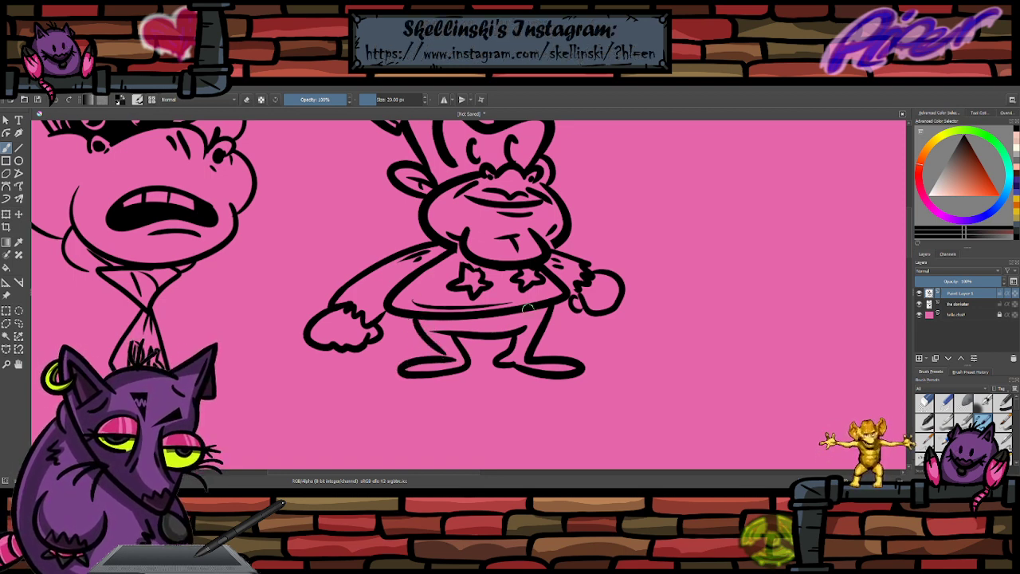
- Add a belly curve under the shirt hem, short fur marks on the legs and curved toes on both feet
{"action": "left_click_drag", "start_coordinate": [528, 311], "coordinate": [465, 321]}
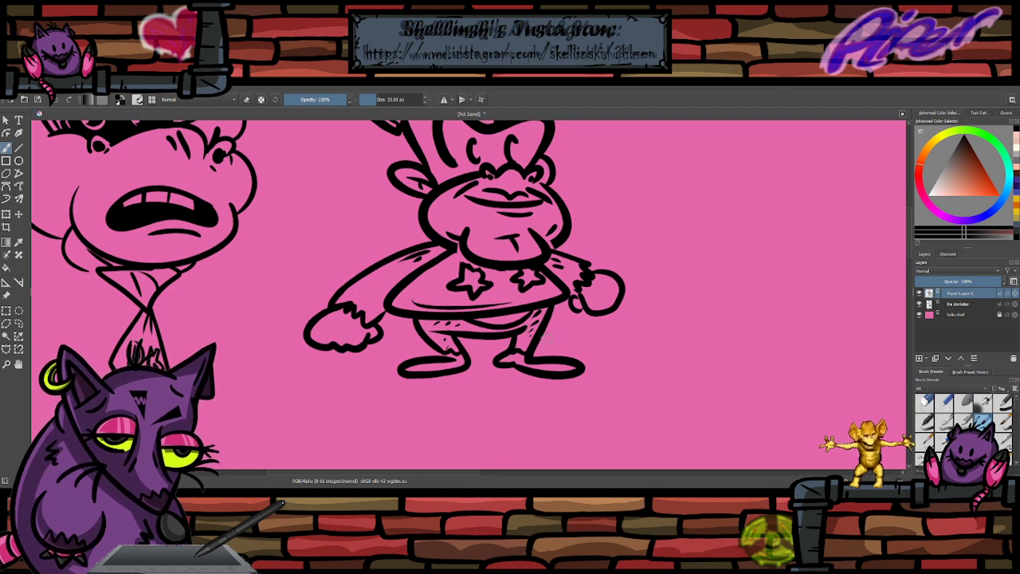
{"action": "left_click_drag", "start_coordinate": [545, 356], "coordinate": [585, 374]}
{"action": "left_click_drag", "start_coordinate": [407, 370], "coordinate": [374, 379]}
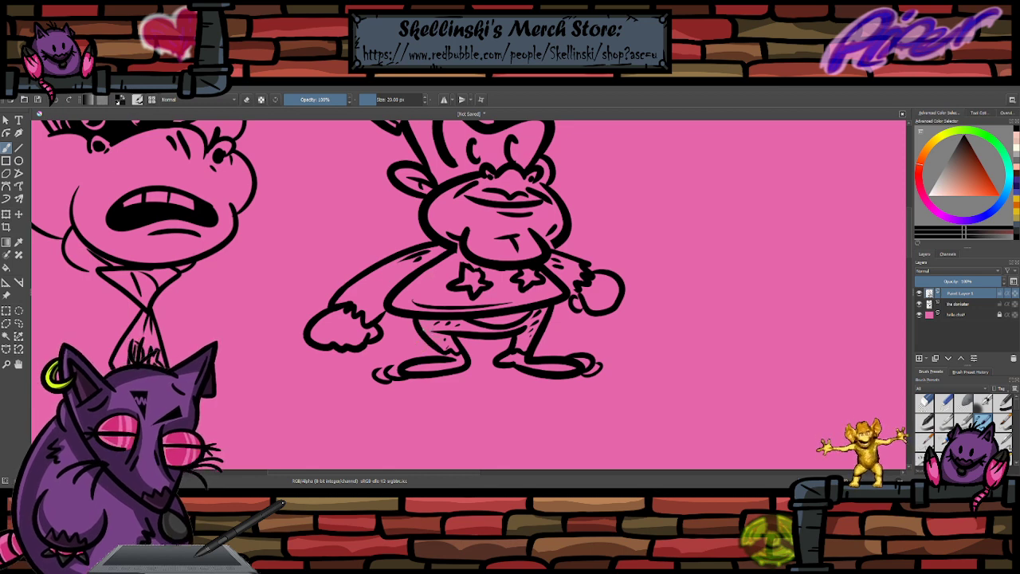
{"action": "left_click_drag", "start_coordinate": [415, 323], "coordinate": [395, 340]}
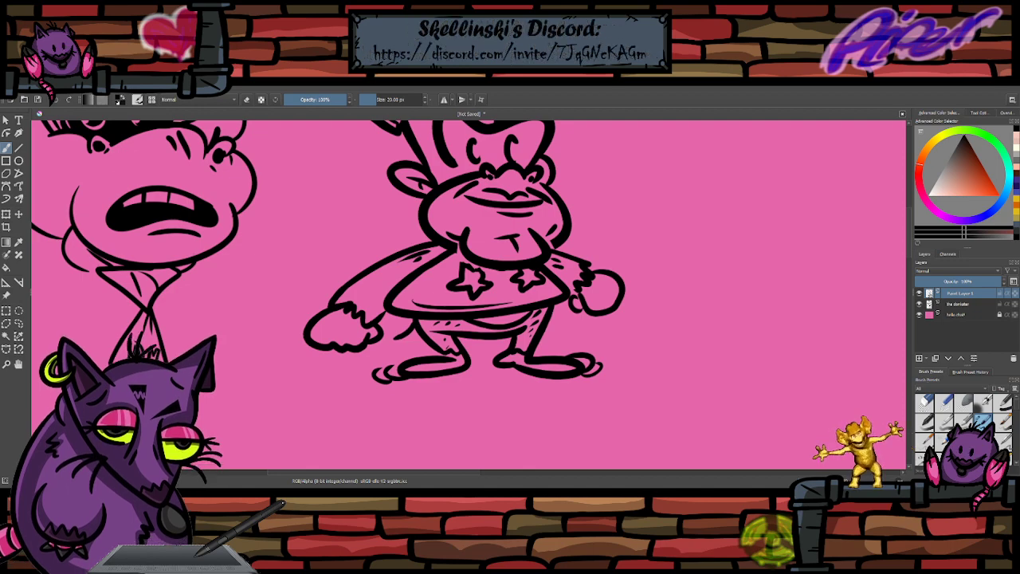
{"action": "scroll", "coordinate": [610, 267], "scroll_direction": "down", "scroll_amount": 1}
{"action": "scroll", "coordinate": [577, 227], "scroll_direction": "up", "scroll_amount": 1}
{"action": "scroll", "coordinate": [563, 226], "scroll_direction": "down", "scroll_amount": 1}
{"action": "scroll", "coordinate": [526, 227], "scroll_direction": "up", "scroll_amount": 1}
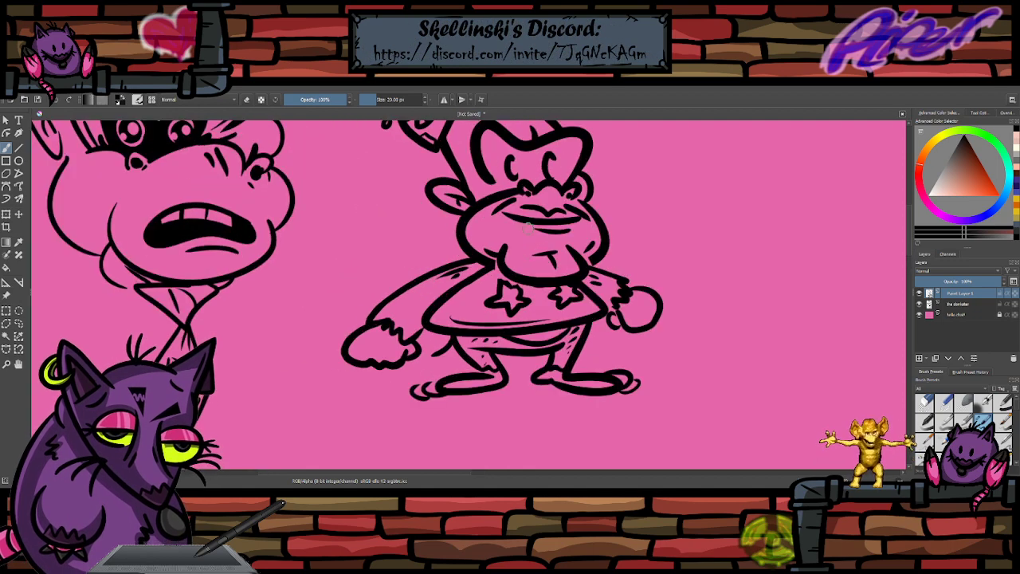
{"action": "key", "text": "ctrl+z"}
- Add short detail lines inside both hands, fur marks on the left arm and extra line work on the toes
{"action": "left_click_drag", "start_coordinate": [382, 337], "coordinate": [372, 350]}
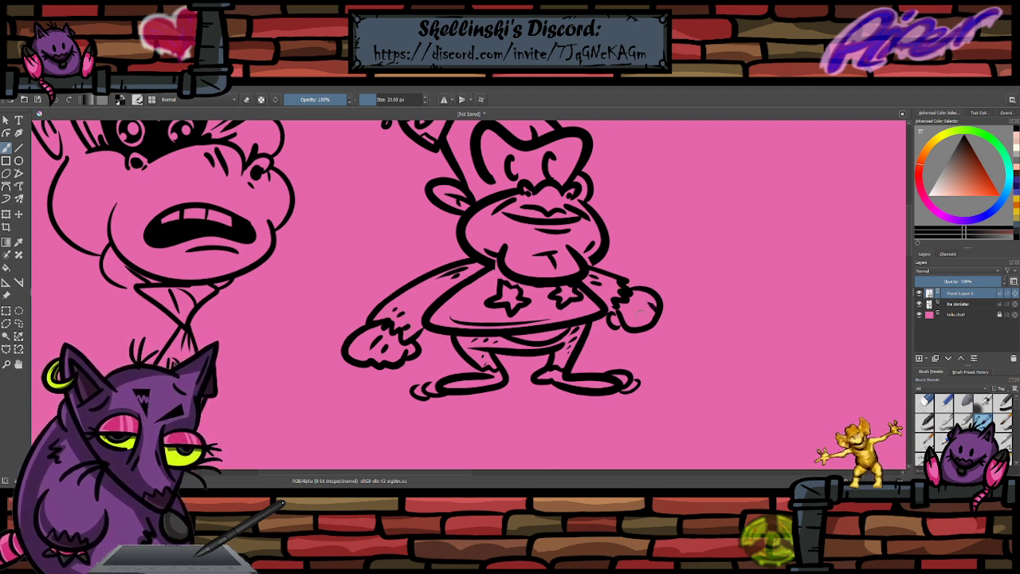
{"action": "left_click_drag", "start_coordinate": [615, 316], "coordinate": [612, 327]}
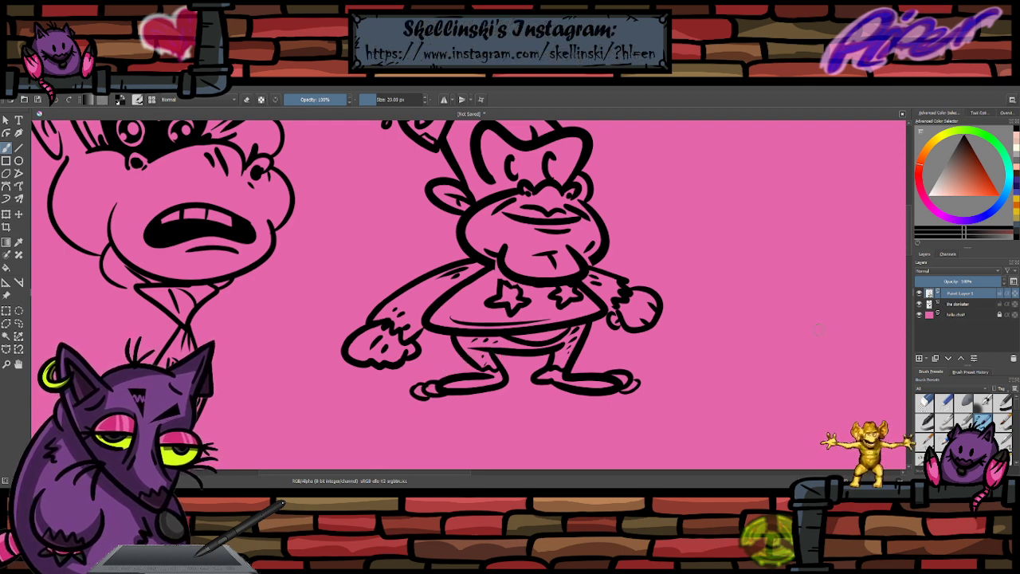
- Add a new paint layer and draw a long, curling, pointed tail rising behind the left arm
{"action": "left_click", "coordinate": [922, 358]}
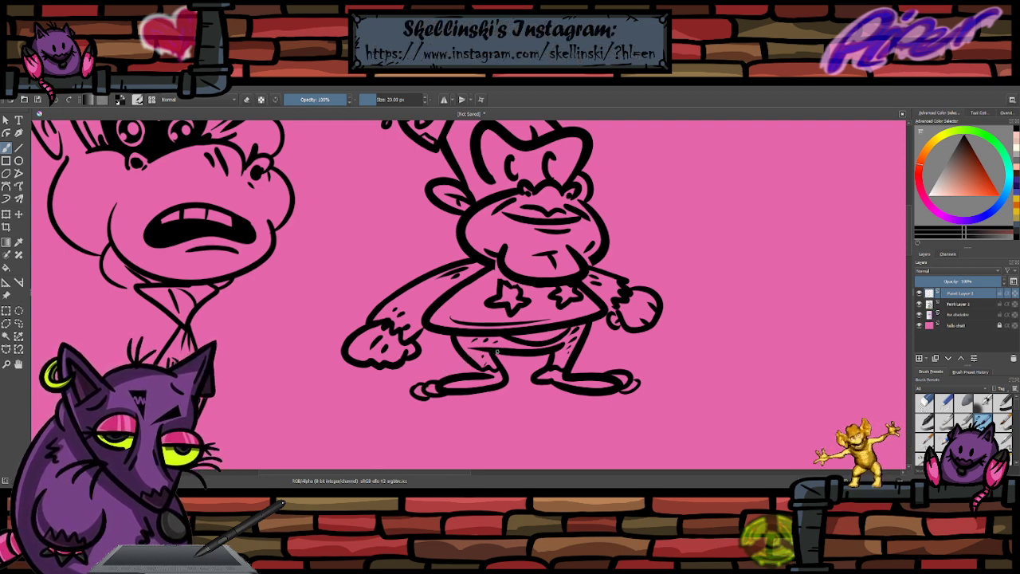
{"action": "left_click_drag", "start_coordinate": [422, 386], "coordinate": [315, 288]}
{"action": "key", "text": "ctrl+z"}
{"action": "mouse_move", "coordinate": [403, 295]}
{"action": "left_mouse_down"}
{"action": "mouse_move", "coordinate": [302, 251]}
{"action": "mouse_move", "coordinate": [442, 257]}
{"action": "mouse_move", "coordinate": [456, 325]}
{"action": "left_mouse_up"}
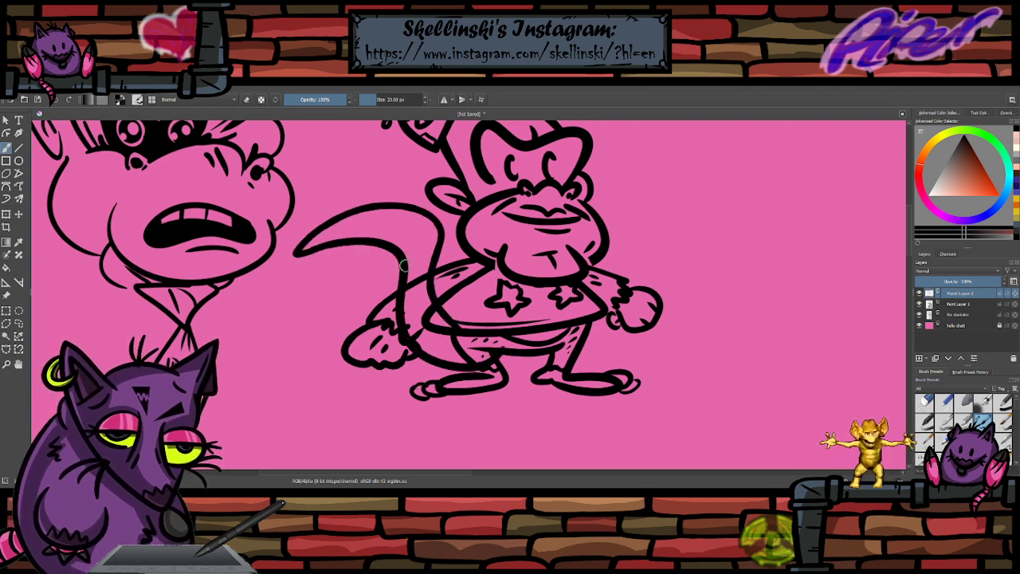
- Redraw the monkey's tail as a bent shape with a rounded tip and erase the parts crossing the left arm and shirt
{"action": "key", "text": "ctrl+z"}
{"action": "mouse_move", "coordinate": [290, 251]}
{"action": "left_mouse_down"}
{"action": "mouse_move", "coordinate": [399, 220]}
{"action": "mouse_move", "coordinate": [422, 313]}
{"action": "left_mouse_up"}
{"action": "key", "text": "e"}
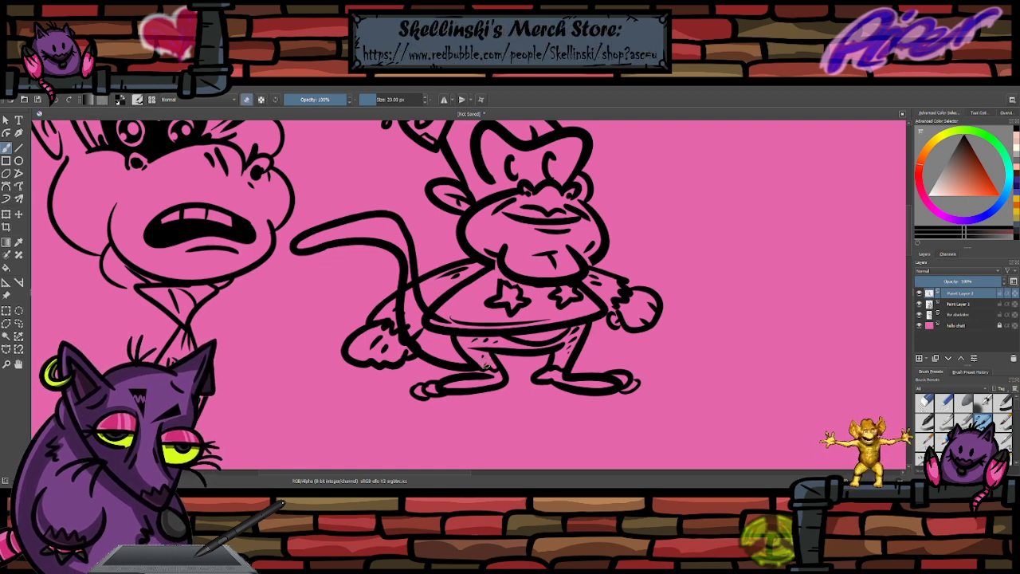
{"action": "mouse_move", "coordinate": [458, 322]}
{"action": "left_mouse_down"}
{"action": "mouse_move", "coordinate": [433, 321]}
{"action": "mouse_move", "coordinate": [416, 286]}
{"action": "left_mouse_up"}
{"action": "left_click_drag", "start_coordinate": [402, 293], "coordinate": [406, 337]}
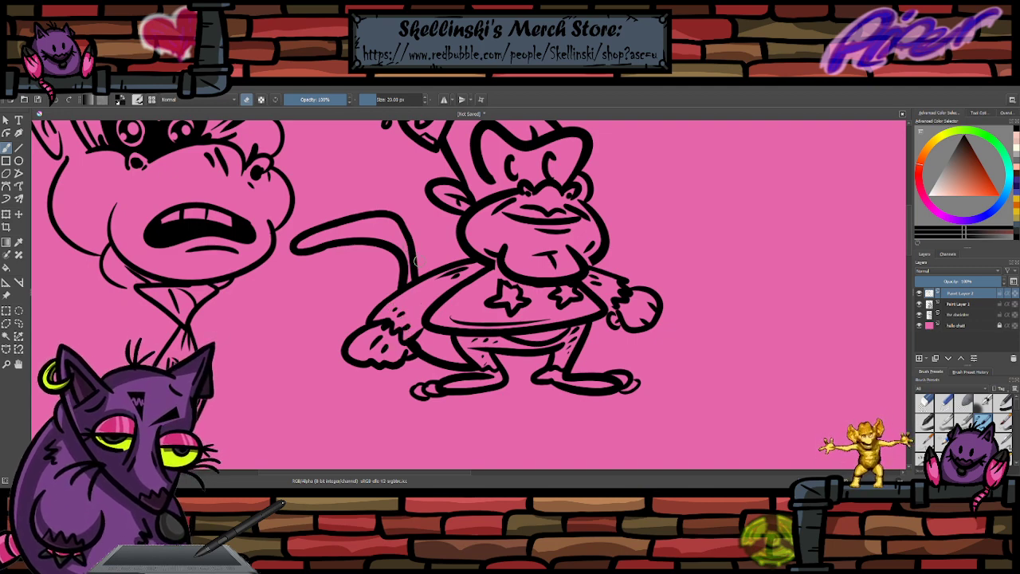
{"action": "left_click_drag", "start_coordinate": [416, 261], "coordinate": [426, 279]}
- Touch up the lower tail section between the left hand and leg, cleaning where it meets the body
{"action": "key", "text": "e"}
{"action": "left_click_drag", "start_coordinate": [434, 347], "coordinate": [487, 369]}
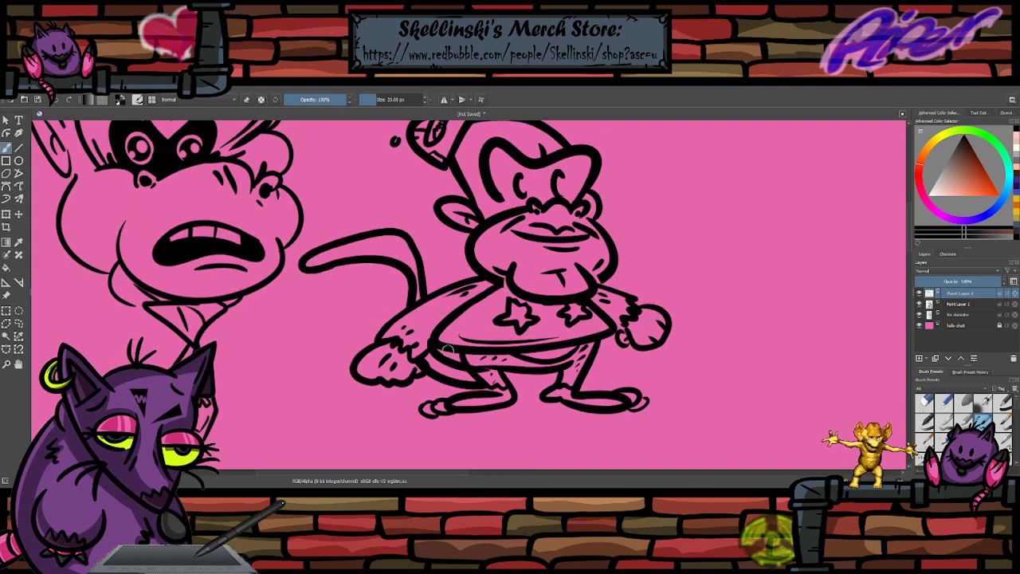
{"action": "key", "text": "e"}
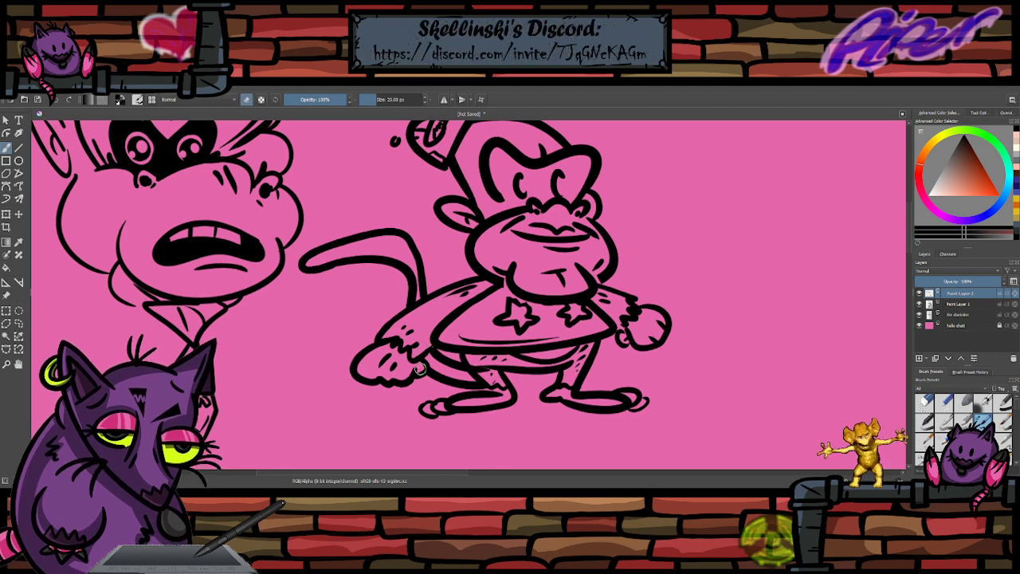
{"action": "key", "text": "e"}
{"action": "key", "text": "e"}
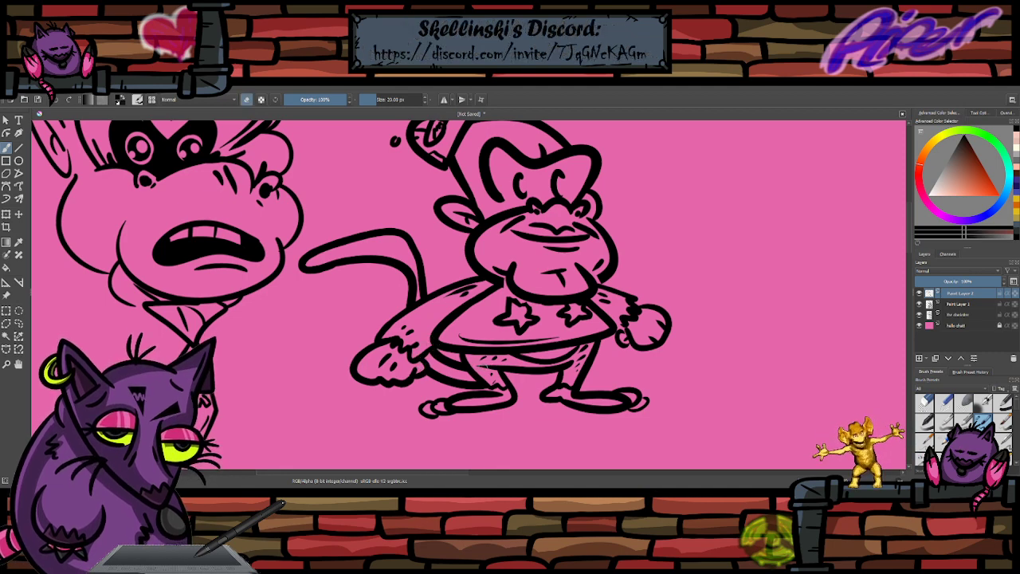
{"action": "scroll", "coordinate": [512, 351], "scroll_direction": "down", "scroll_amount": 3}
{"action": "scroll", "coordinate": [515, 356], "scroll_direction": "up", "scroll_amount": 2}
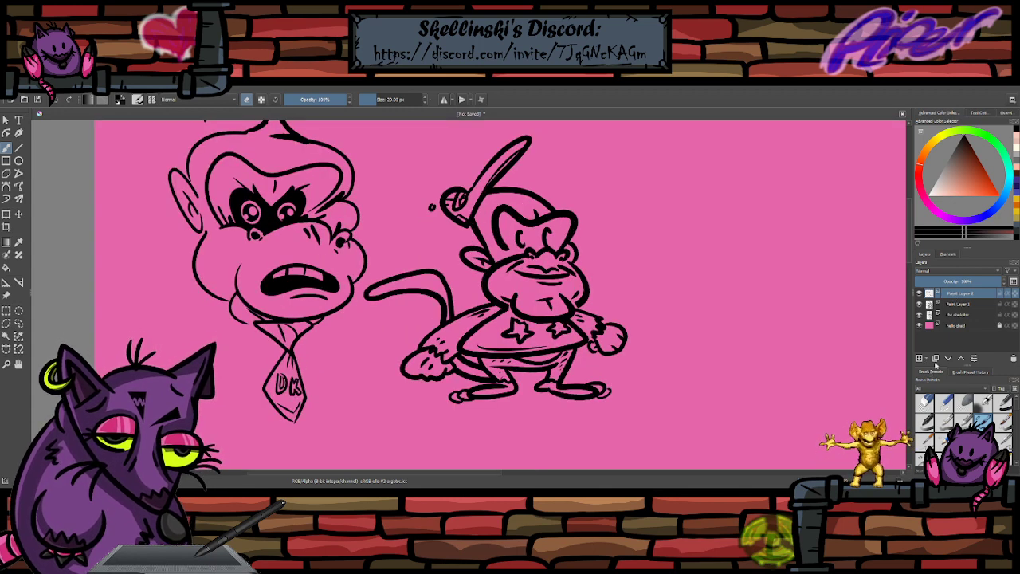
- Merge the tail layer into the monkey's paint layer and transform the monkey drawing, repositioning it beside the ape head
{"action": "key", "text": "ctrl+e"}
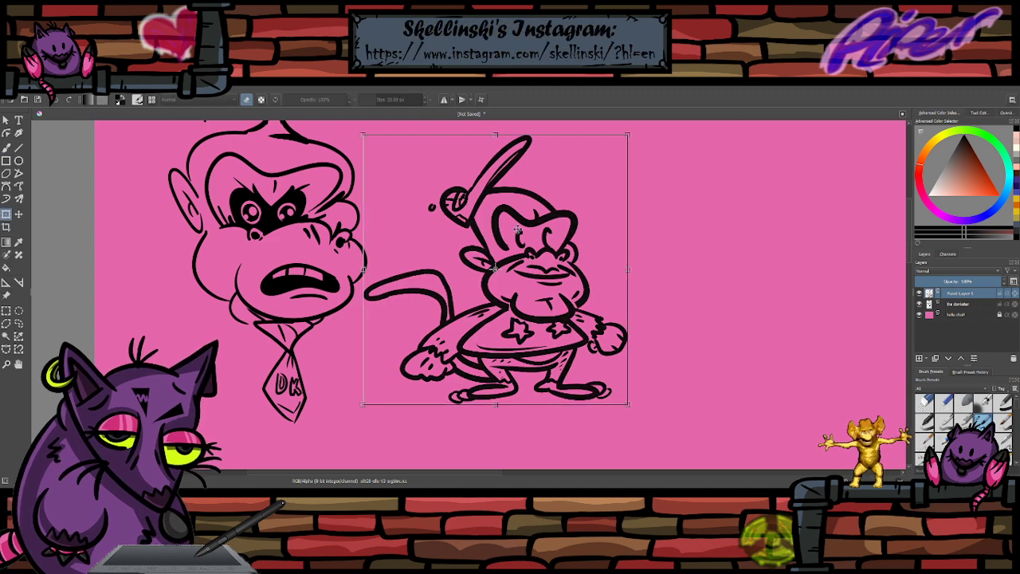
{"action": "key", "text": "ctrl+t"}
{"action": "left_click_drag", "start_coordinate": [537, 177], "coordinate": [677, 246]}
{"action": "scroll", "coordinate": [551, 187], "scroll_direction": "down", "scroll_amount": 2}
{"action": "mouse_move", "coordinate": [630, 177]}
{"action": "left_mouse_down"}
{"action": "mouse_move", "coordinate": [555, 253]}
{"action": "mouse_move", "coordinate": [587, 235]}
{"action": "mouse_move", "coordinate": [808, 274]}
{"action": "mouse_move", "coordinate": [733, 353]}
{"action": "mouse_move", "coordinate": [638, 374]}
{"action": "mouse_move", "coordinate": [718, 182]}
{"action": "mouse_move", "coordinate": [826, 217]}
{"action": "mouse_move", "coordinate": [806, 378]}
{"action": "left_mouse_up"}
{"action": "key", "text": "ctrl+z"}
{"action": "left_click_drag", "start_coordinate": [717, 343], "coordinate": [615, 372]}
{"action": "mouse_move", "coordinate": [553, 255]}
{"action": "left_mouse_down"}
{"action": "mouse_move", "coordinate": [521, 137]}
{"action": "mouse_move", "coordinate": [526, 177]}
{"action": "mouse_move", "coordinate": [547, 215]}
{"action": "left_mouse_up"}
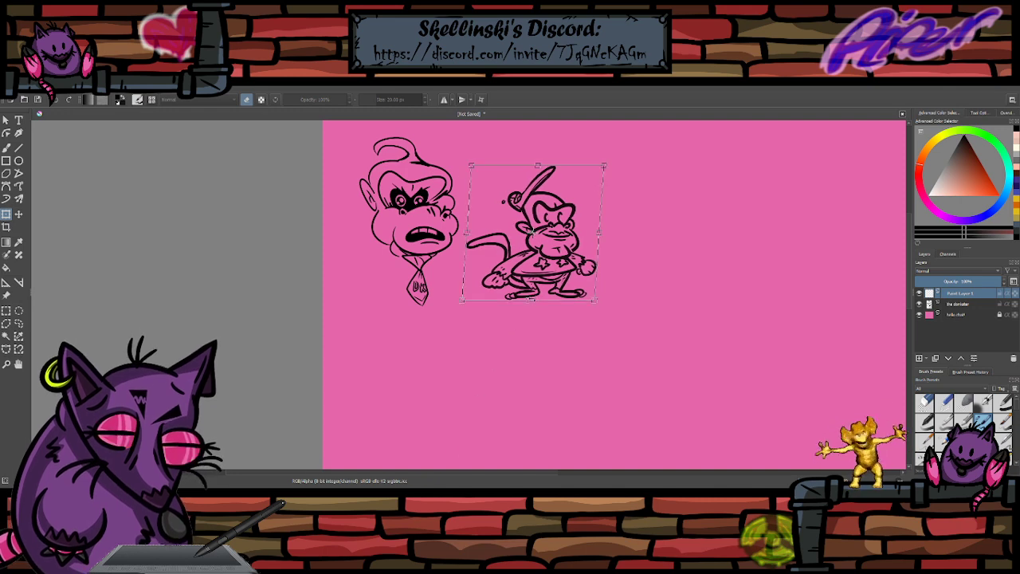
- Skew the monkey drawing back to nearly upright and apply the transform
{"action": "left_click_drag", "start_coordinate": [532, 300], "coordinate": [522, 288]}
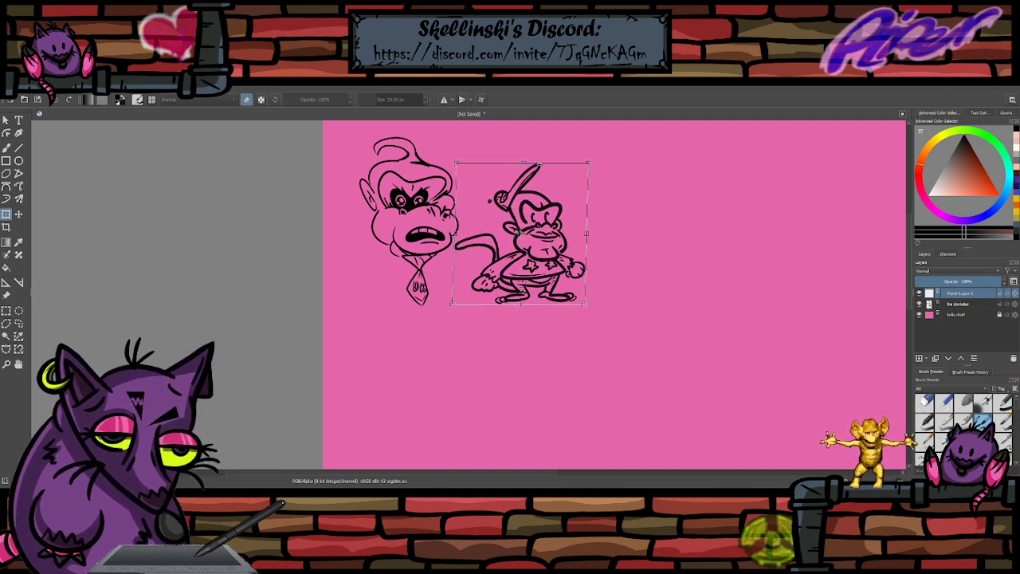
{"action": "left_click_drag", "start_coordinate": [547, 166], "coordinate": [544, 167]}
{"action": "scroll", "coordinate": [549, 164], "scroll_direction": "up", "scroll_amount": 1}
{"action": "scroll", "coordinate": [559, 266], "scroll_direction": "up", "scroll_amount": 3}
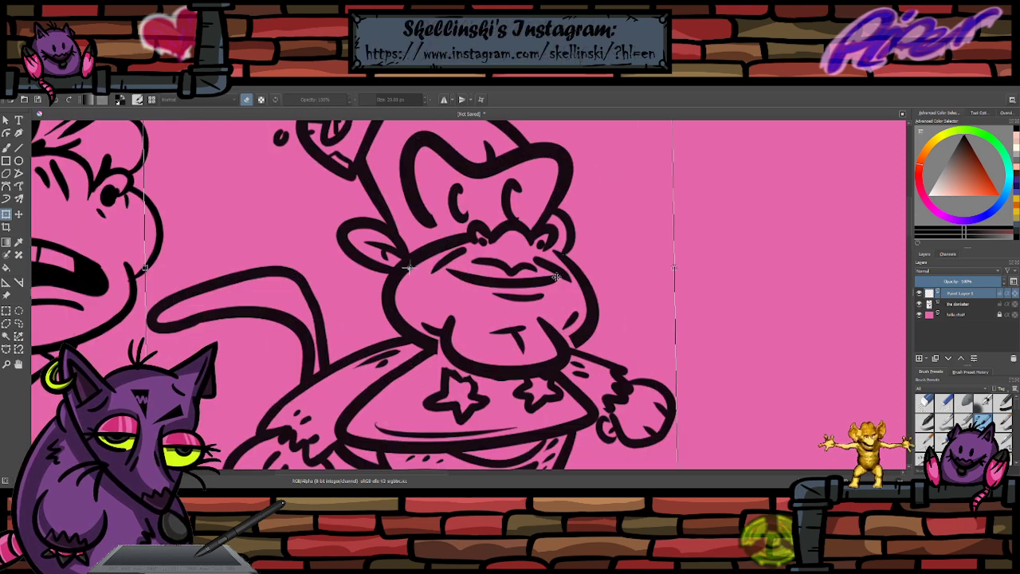
{"action": "left_click_drag", "start_coordinate": [558, 265], "coordinate": [556, 339]}
- Erase the messy line between the monkey's left ear and nose, and redraw the brow and upper cheek strokes there
{"action": "left_click", "coordinate": [5, 147]}
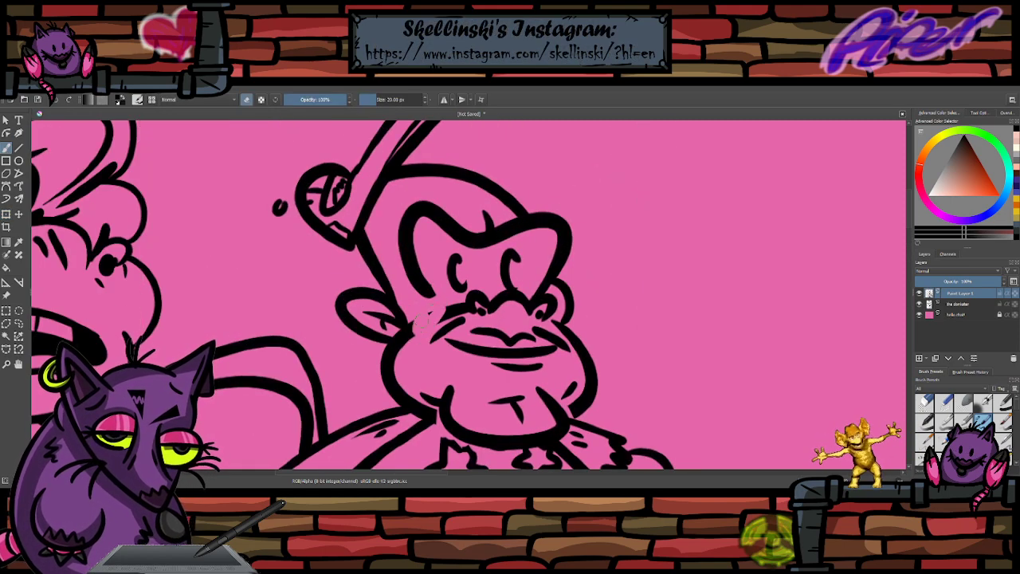
{"action": "key", "text": "e"}
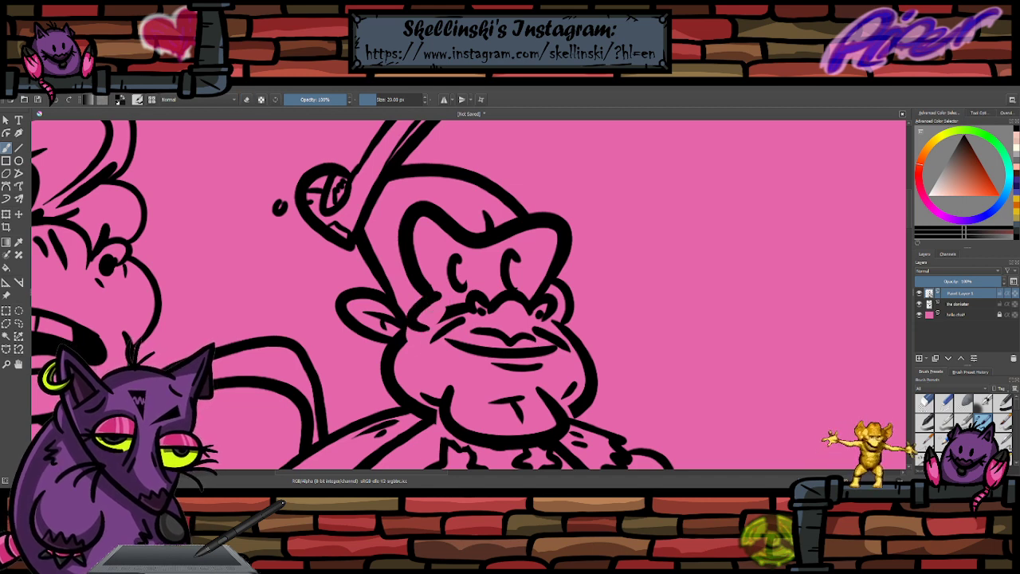
{"action": "key", "text": "e"}
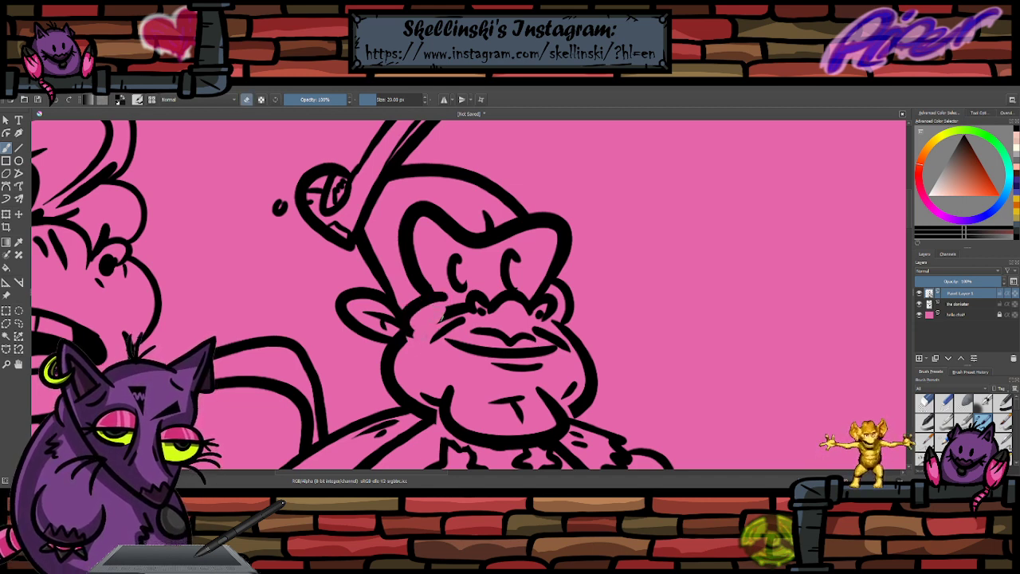
{"action": "key", "text": "e"}
{"action": "left_click_drag", "start_coordinate": [455, 316], "coordinate": [408, 340]}
{"action": "left_click_drag", "start_coordinate": [453, 312], "coordinate": [415, 323]}
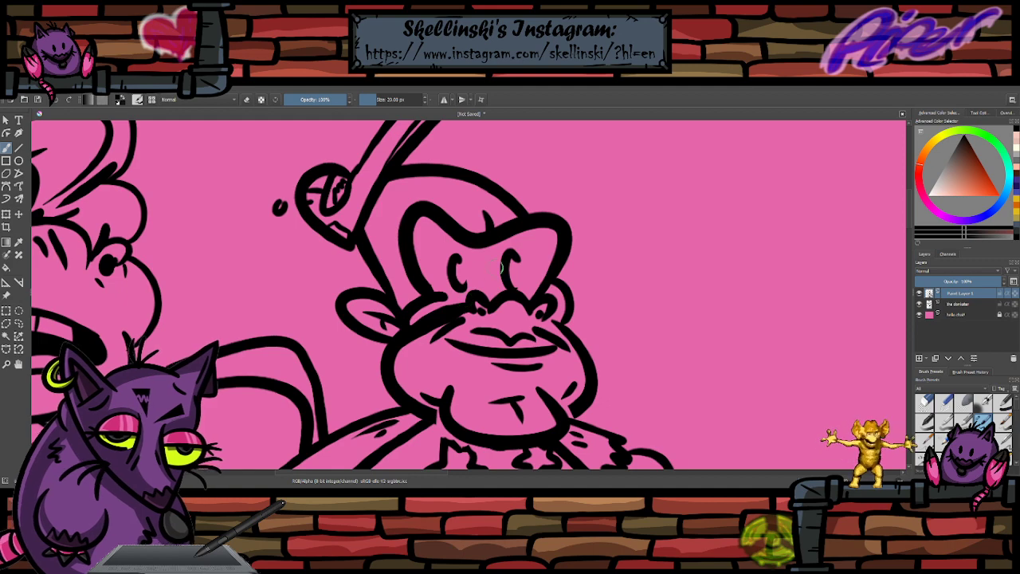
- Move the monkey slightly up and away from the ape head, and rename its layer "did he kong"
{"action": "scroll", "coordinate": [500, 269], "scroll_direction": "down", "scroll_amount": 4}
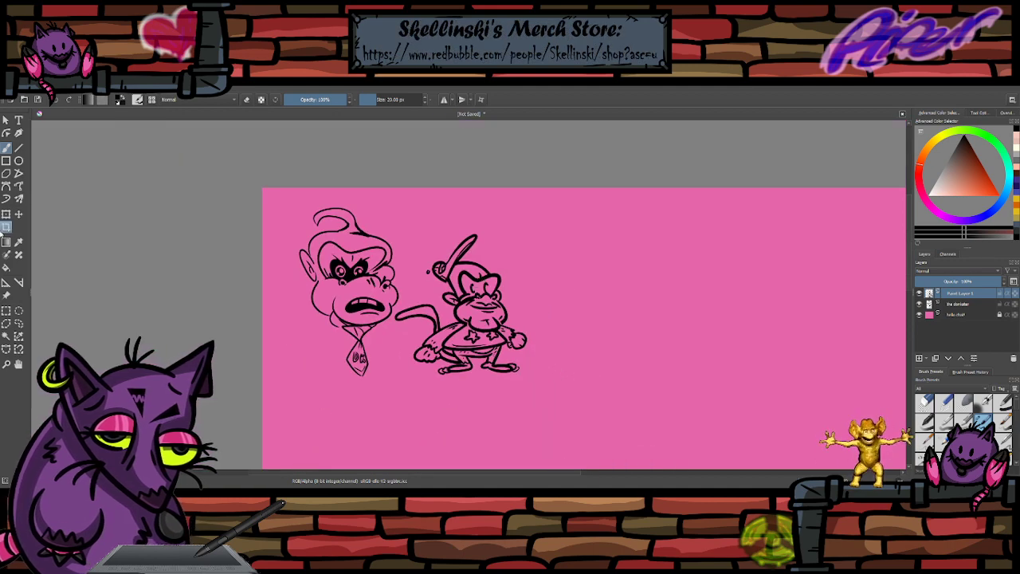
{"action": "key", "text": "ctrl+t"}
{"action": "left_click_drag", "start_coordinate": [461, 303], "coordinate": [475, 290]}
{"action": "double_click", "coordinate": [961, 294]}
{"action": "type", "text": "did he lo"}
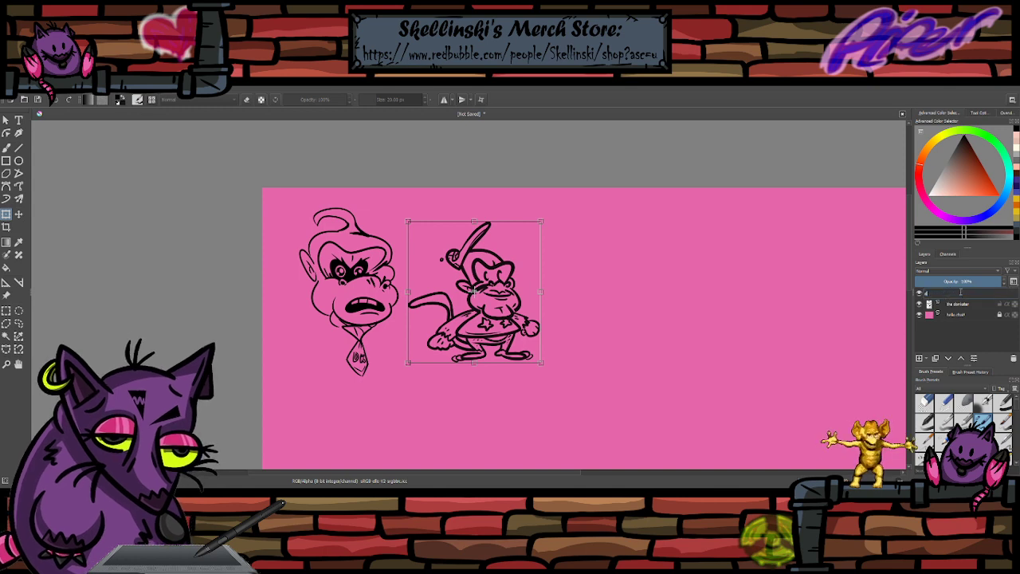
{"action": "key", "text": "Return"}
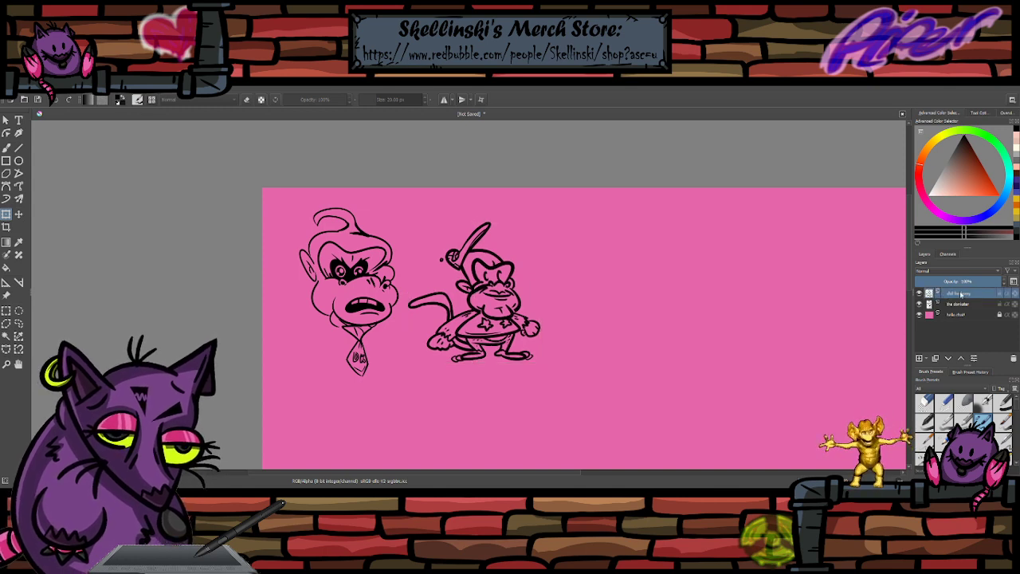
- Add a new paint layer above the monkey and switch to the Freehand Brush
{"action": "scroll", "coordinate": [728, 236], "scroll_direction": "down", "scroll_amount": 1}
{"action": "left_click", "coordinate": [918, 358]}
{"action": "scroll", "coordinate": [621, 223], "scroll_direction": "down", "scroll_amount": 1}
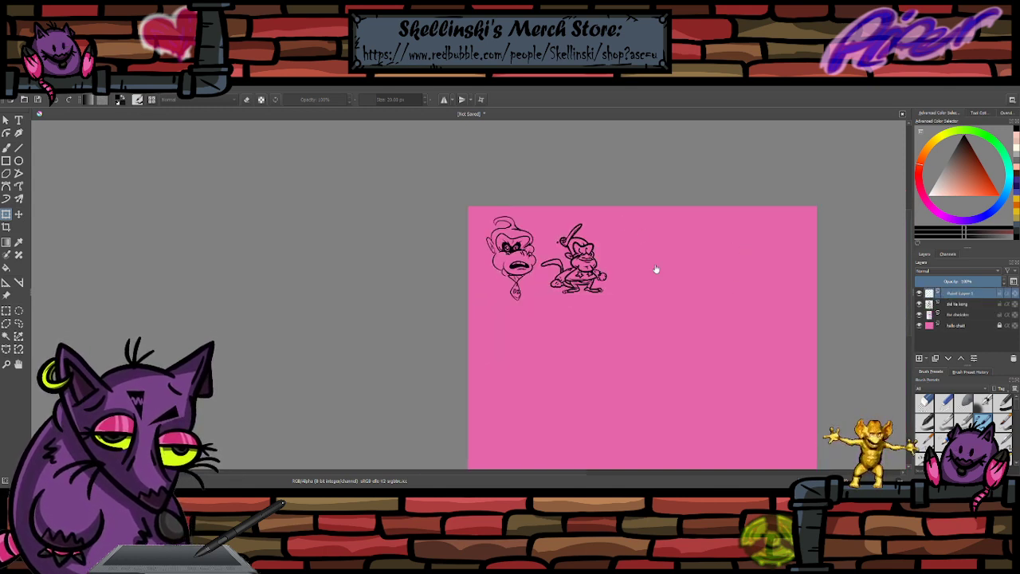
{"action": "scroll", "coordinate": [656, 269], "scroll_direction": "up", "scroll_amount": 2}
{"action": "key", "text": "b"}
{"action": "scroll", "coordinate": [558, 285], "scroll_direction": "up", "scroll_amount": 1}
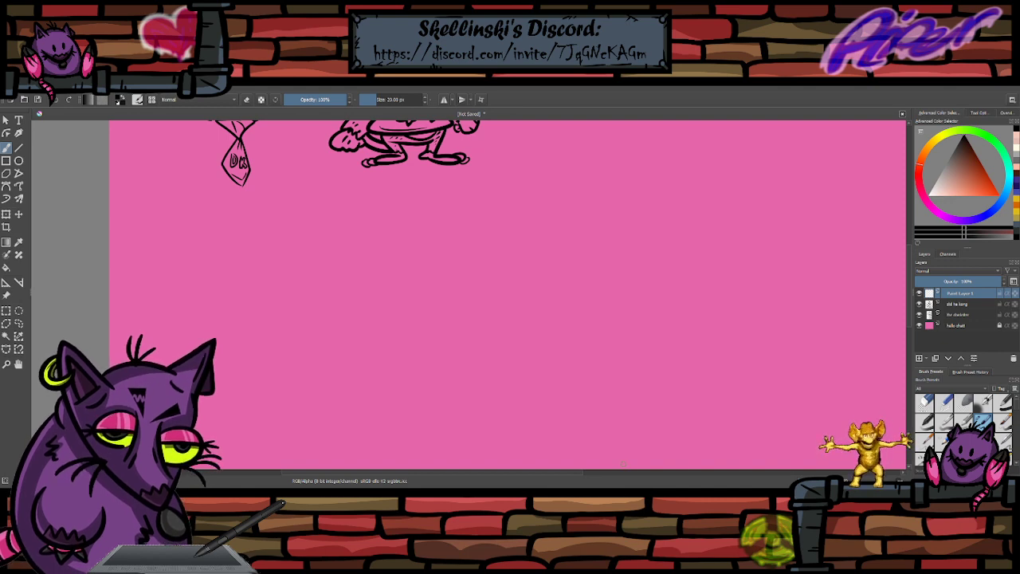
{"action": "scroll", "coordinate": [473, 232], "scroll_direction": "down", "scroll_amount": 4}
{"action": "scroll", "coordinate": [423, 195], "scroll_direction": "up", "scroll_amount": 4}
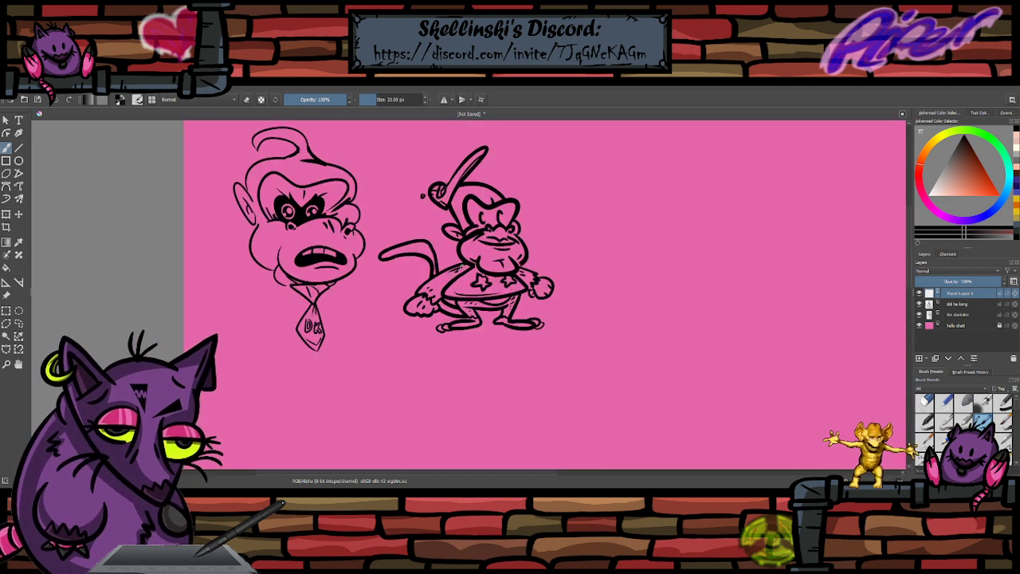
{"action": "scroll", "coordinate": [443, 239], "scroll_direction": "down", "scroll_amount": 1}
{"action": "scroll", "coordinate": [443, 177], "scroll_direction": "up", "scroll_amount": 1}
{"action": "scroll", "coordinate": [414, 235], "scroll_direction": "up", "scroll_amount": 1}
{"action": "scroll", "coordinate": [475, 263], "scroll_direction": "down", "scroll_amount": 1}
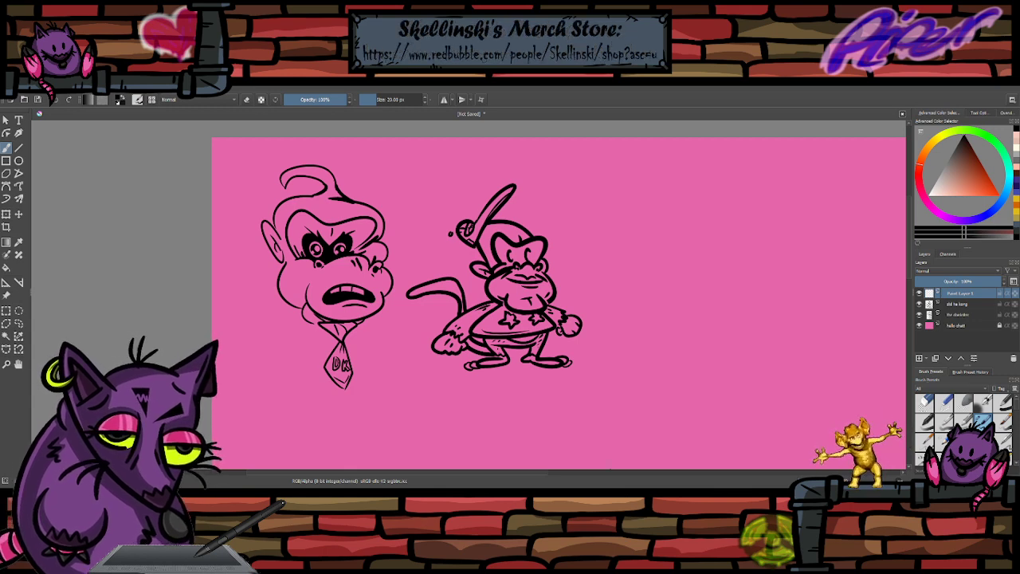
{"action": "scroll", "coordinate": [574, 285], "scroll_direction": "down", "scroll_amount": 1}
{"action": "scroll", "coordinate": [637, 309], "scroll_direction": "up", "scroll_amount": 1}
{"action": "scroll", "coordinate": [581, 279], "scroll_direction": "down", "scroll_amount": 1}
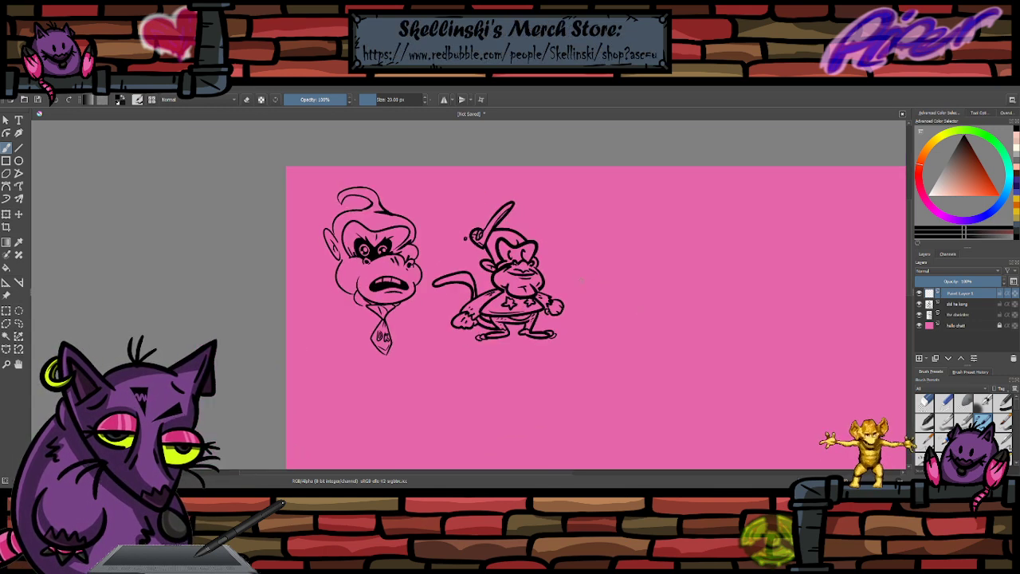
{"action": "scroll", "coordinate": [581, 280], "scroll_direction": "up", "scroll_amount": 1}
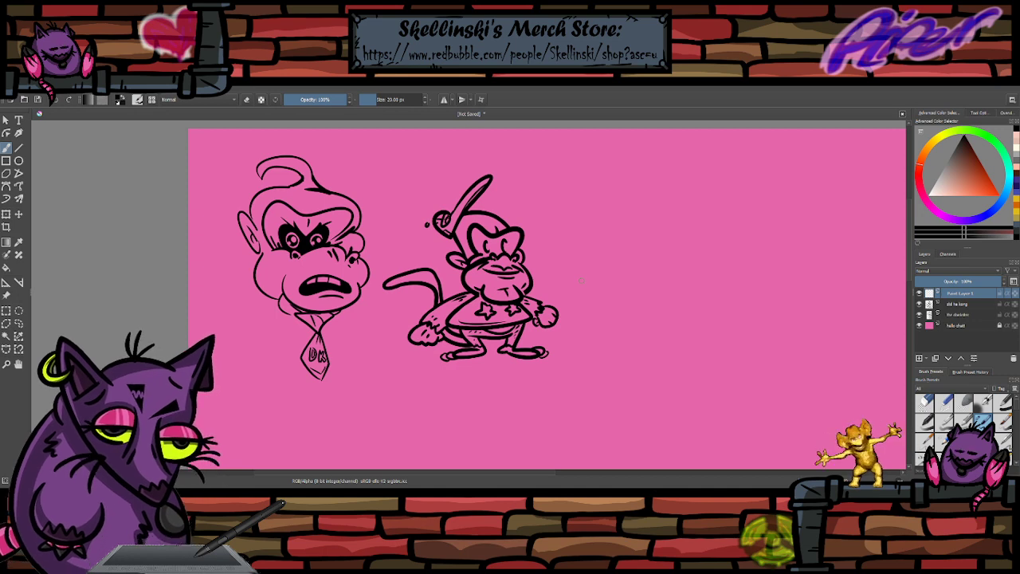
{"action": "scroll", "coordinate": [466, 193], "scroll_direction": "up", "scroll_amount": 3}
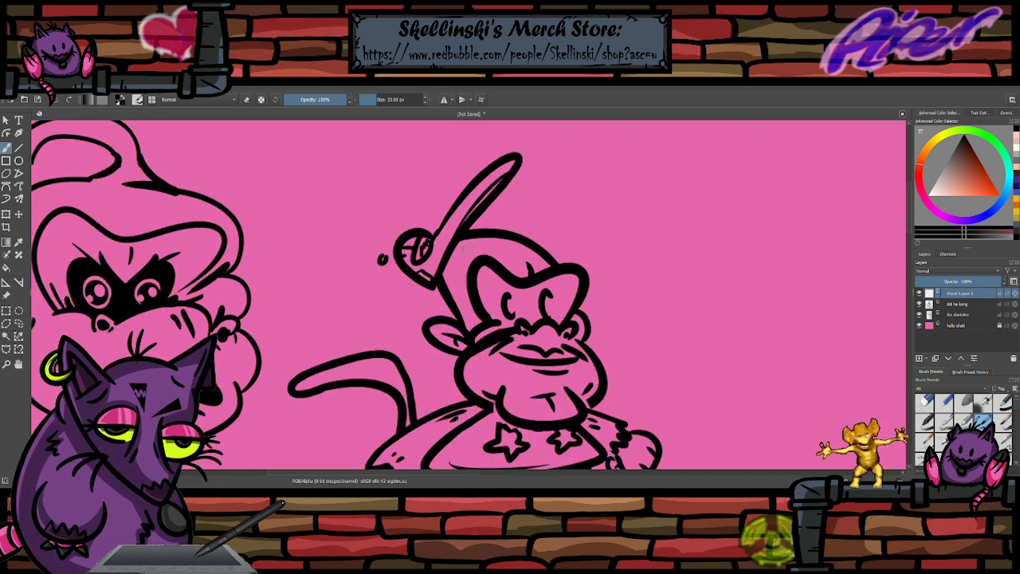
- Sample the canvas pink as the brush color and set it back to black
{"action": "left_click", "coordinate": [493, 267], "text": "ctrl"}
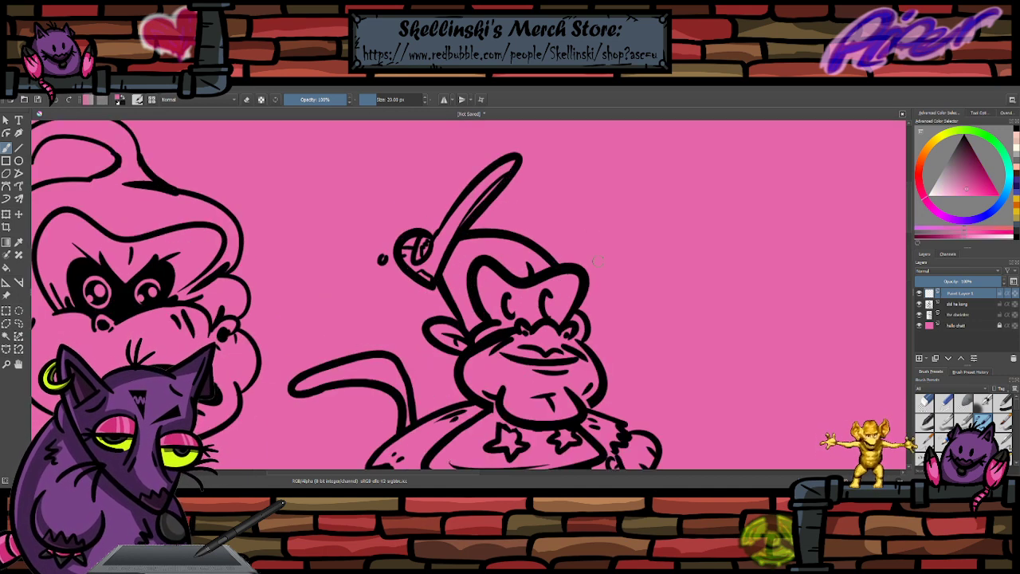
{"action": "left_click", "coordinate": [1016, 129]}
{"action": "scroll", "coordinate": [497, 253], "scroll_direction": "down", "scroll_amount": 1}
{"action": "scroll", "coordinate": [473, 182], "scroll_direction": "up", "scroll_amount": 1}
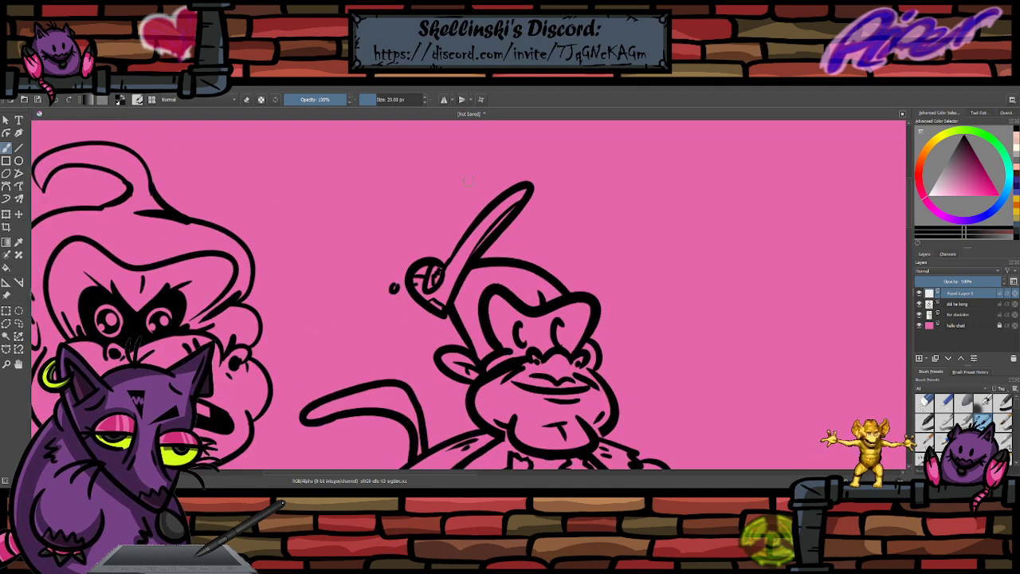
{"action": "scroll", "coordinate": [478, 185], "scroll_direction": "down", "scroll_amount": 2}
{"action": "key", "text": "equal"}
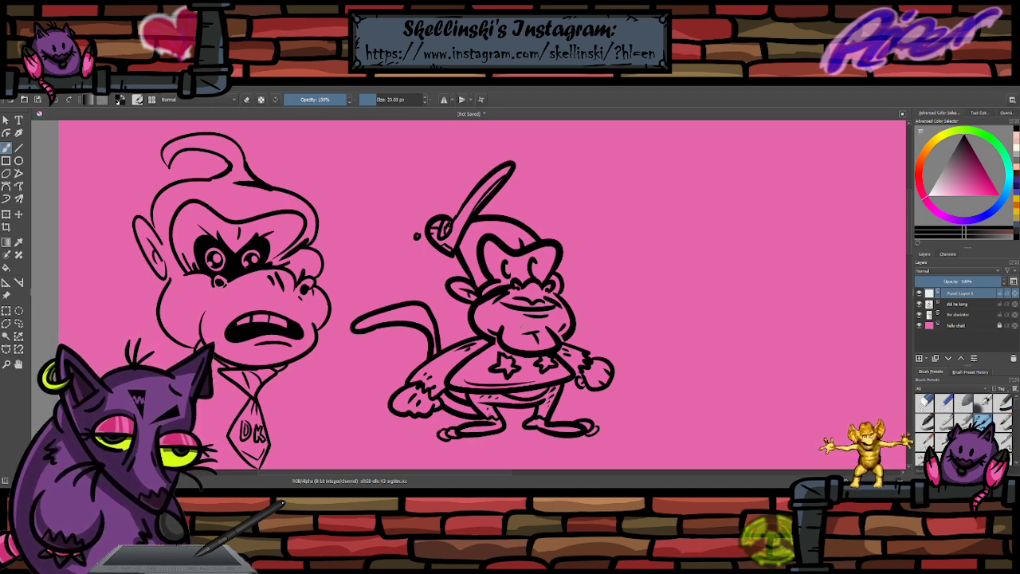
- Draw a large black egg-shaped outline on the empty canvas beside the monkey, redoing the stroke until its shape fits
{"action": "scroll", "coordinate": [526, 281], "scroll_direction": "down", "scroll_amount": 3}
{"action": "scroll", "coordinate": [641, 239], "scroll_direction": "up", "scroll_amount": 4}
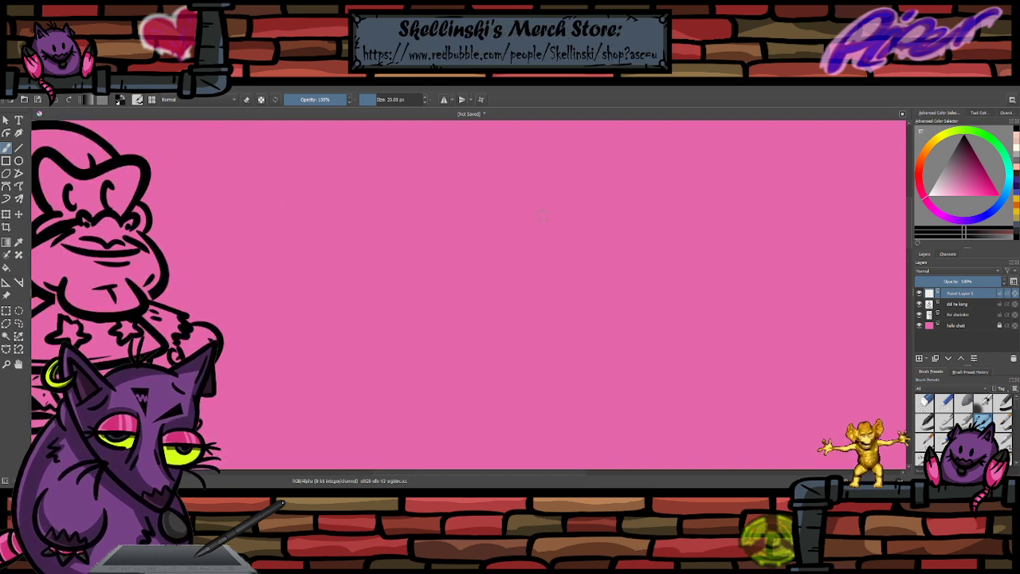
{"action": "mouse_move", "coordinate": [553, 213]}
{"action": "left_mouse_down"}
{"action": "mouse_move", "coordinate": [532, 229]}
{"action": "mouse_move", "coordinate": [471, 218]}
{"action": "mouse_move", "coordinate": [537, 223]}
{"action": "mouse_move", "coordinate": [441, 272]}
{"action": "mouse_move", "coordinate": [533, 223]}
{"action": "mouse_move", "coordinate": [485, 348]}
{"action": "mouse_move", "coordinate": [550, 232]}
{"action": "mouse_move", "coordinate": [567, 224]}
{"action": "left_mouse_up"}
{"action": "key", "text": "ctrl+z"}
{"action": "key", "text": "ctrl+z"}
{"action": "key", "text": "ctrl+z"}
{"action": "key", "text": "ctrl+z"}
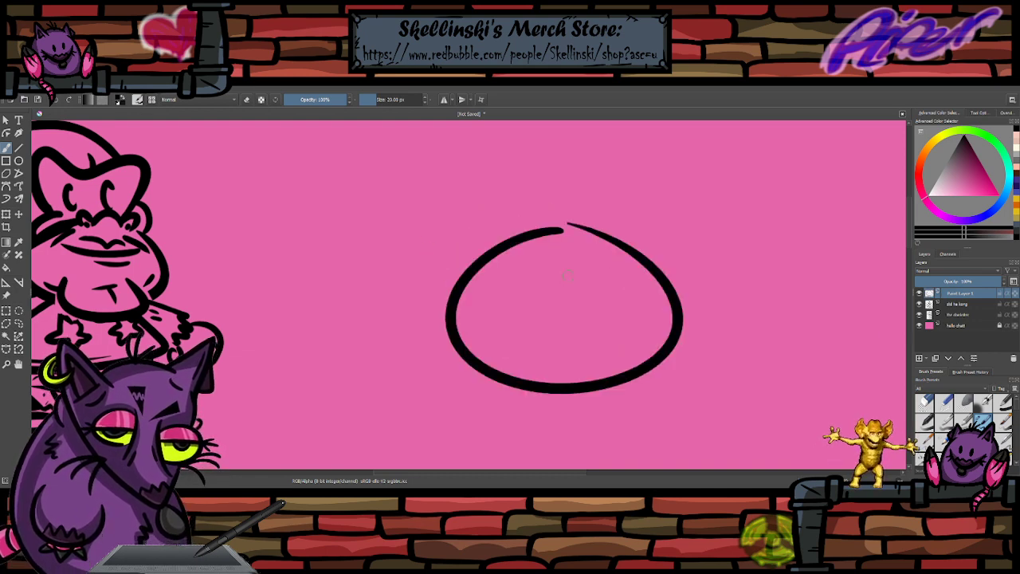
{"action": "mouse_move", "coordinate": [597, 270]}
{"action": "left_mouse_down"}
{"action": "mouse_move", "coordinate": [633, 322]}
{"action": "mouse_move", "coordinate": [594, 274]}
{"action": "mouse_move", "coordinate": [603, 341]}
{"action": "mouse_move", "coordinate": [638, 272]}
{"action": "left_mouse_up"}
{"action": "key", "text": "ctrl+z"}
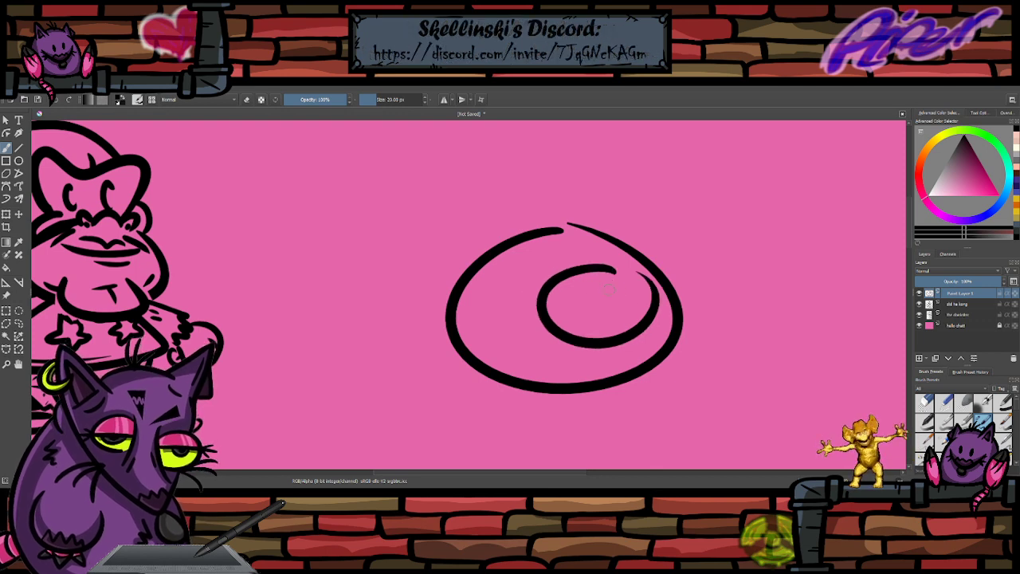
{"action": "scroll", "coordinate": [620, 284], "scroll_direction": "up", "scroll_amount": 2}
{"action": "key", "text": "ctrl+z"}
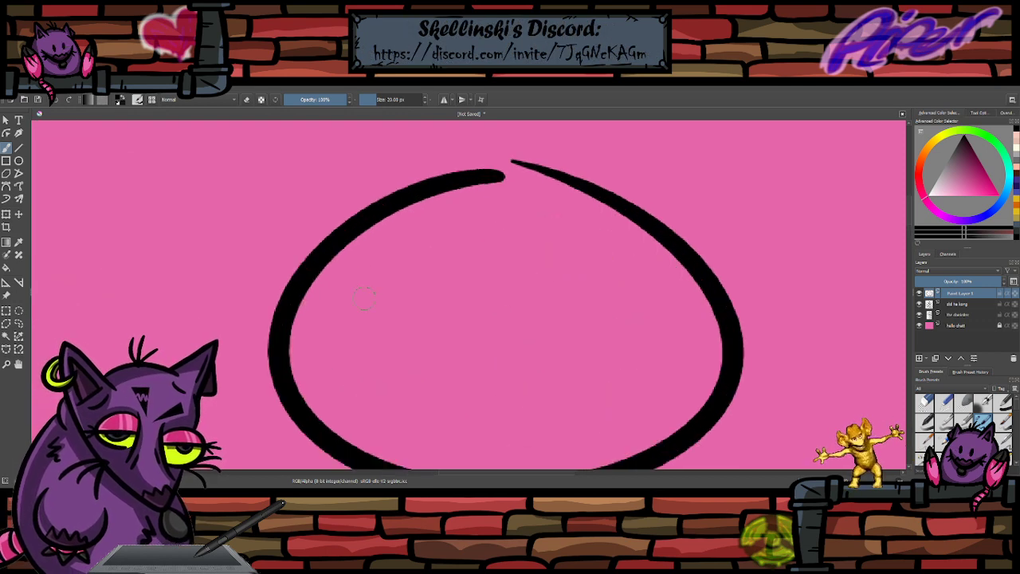
- Draw a narrow upright oval eye inside the egg shape's left side, with a small ringed pupil and curved crease lines around it
{"action": "mouse_move", "coordinate": [376, 265]}
{"action": "left_mouse_down"}
{"action": "mouse_move", "coordinate": [405, 309]}
{"action": "mouse_move", "coordinate": [358, 282]}
{"action": "mouse_move", "coordinate": [402, 265]}
{"action": "left_mouse_up"}
{"action": "key", "text": "ctrl+z"}
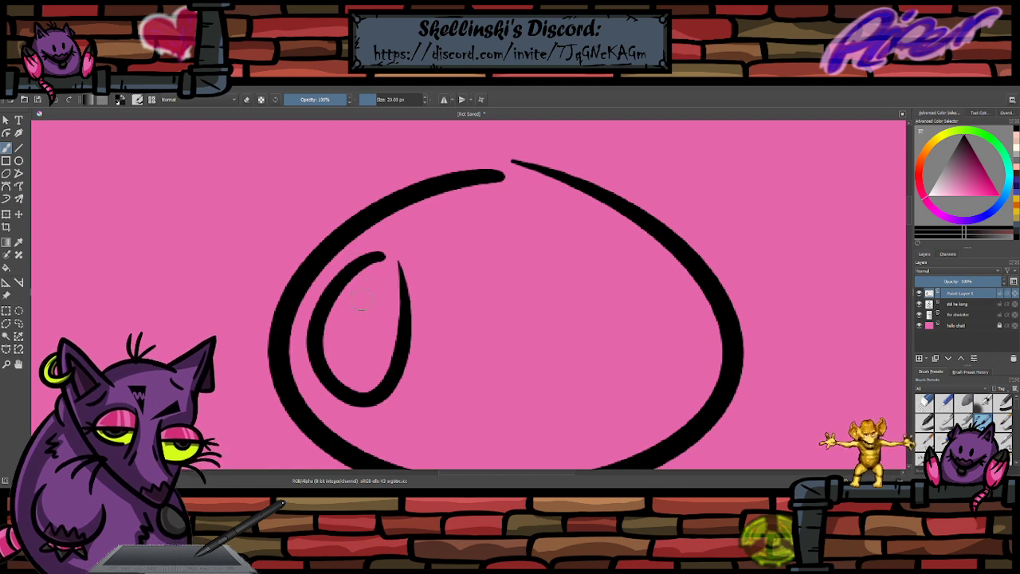
{"action": "mouse_move", "coordinate": [356, 317]}
{"action": "left_mouse_down"}
{"action": "mouse_move", "coordinate": [350, 306]}
{"action": "mouse_move", "coordinate": [372, 272]}
{"action": "mouse_move", "coordinate": [360, 389]}
{"action": "left_mouse_up"}
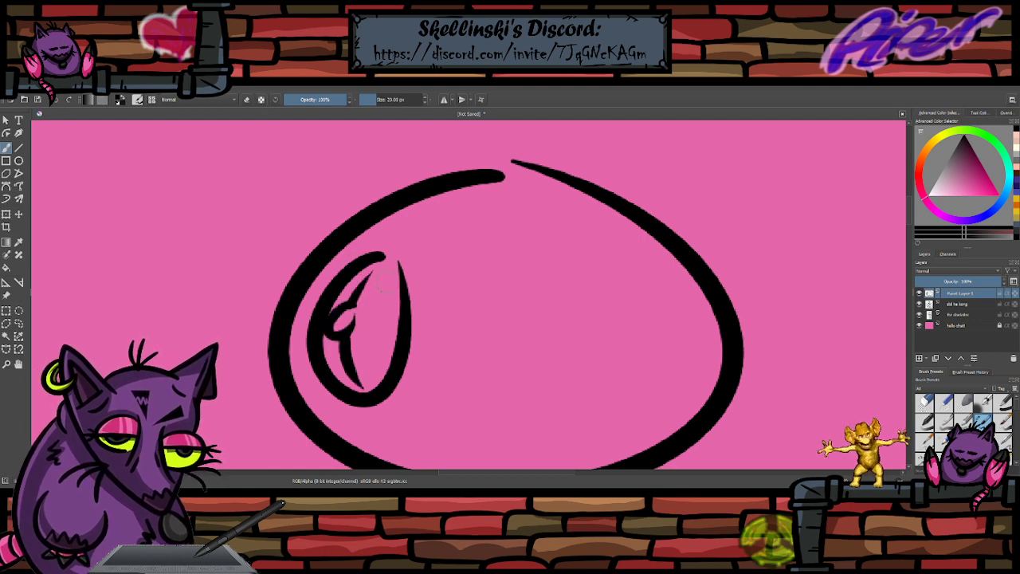
{"action": "left_click_drag", "start_coordinate": [411, 258], "coordinate": [359, 253]}
{"action": "left_click_drag", "start_coordinate": [416, 307], "coordinate": [344, 430]}
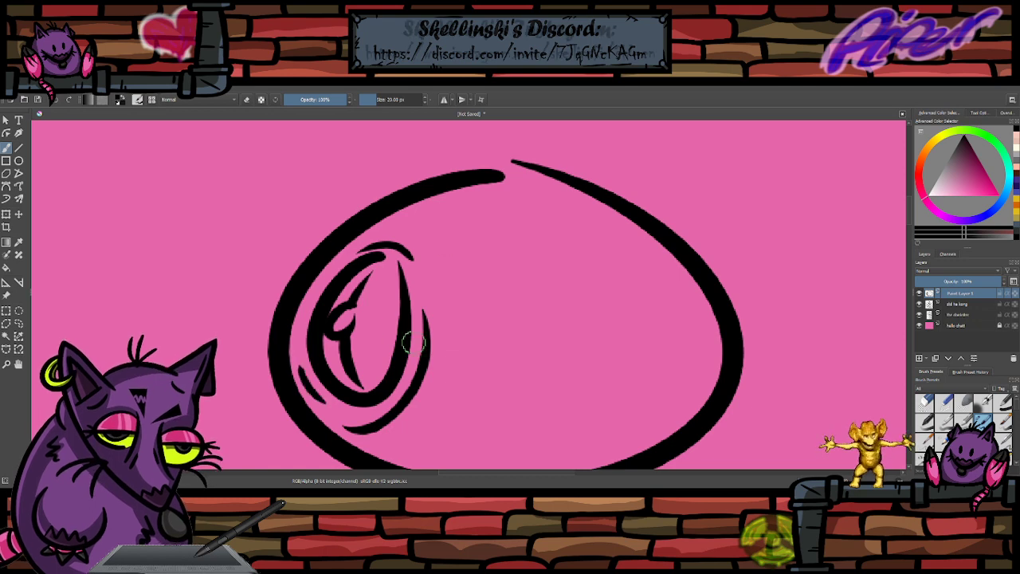
{"action": "scroll", "coordinate": [536, 319], "scroll_direction": "down", "scroll_amount": 3}
{"action": "scroll", "coordinate": [535, 318], "scroll_direction": "up", "scroll_amount": 2}
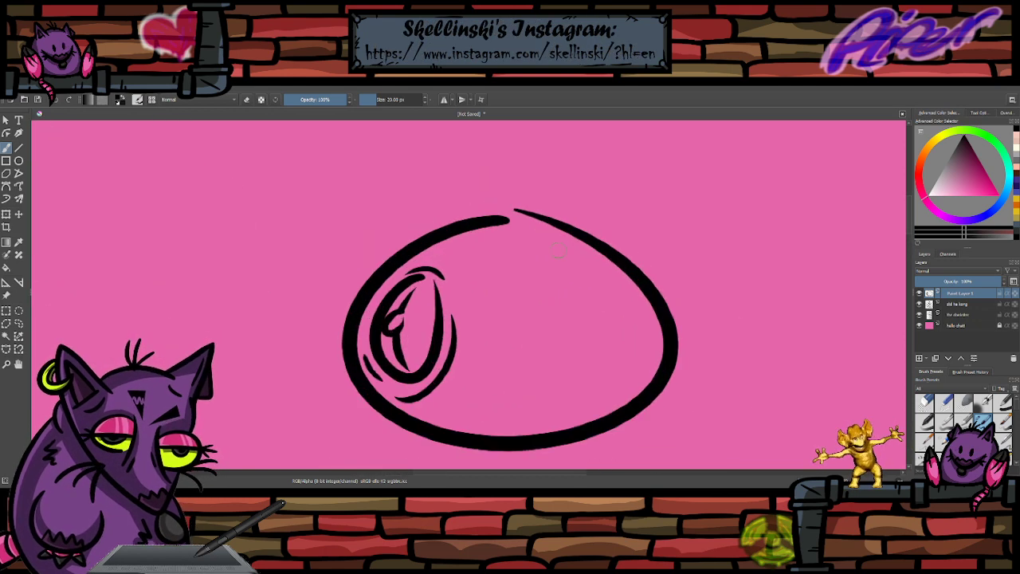
- Erase part of the egg outline above the upright eye and draw a narrow slanted bar rising from there, with a small ring at its base
{"action": "key", "text": "e"}
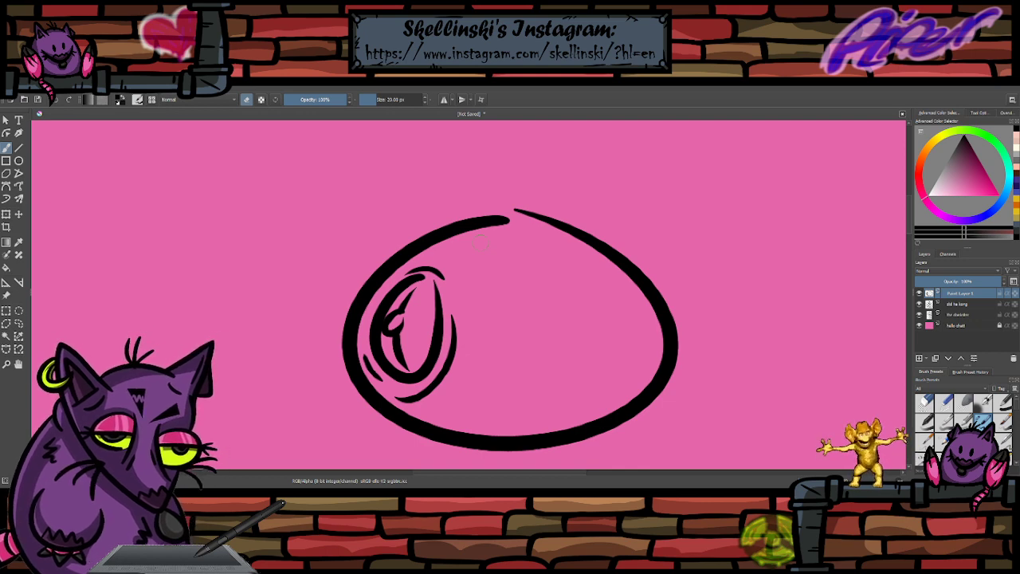
{"action": "key", "text": "e"}
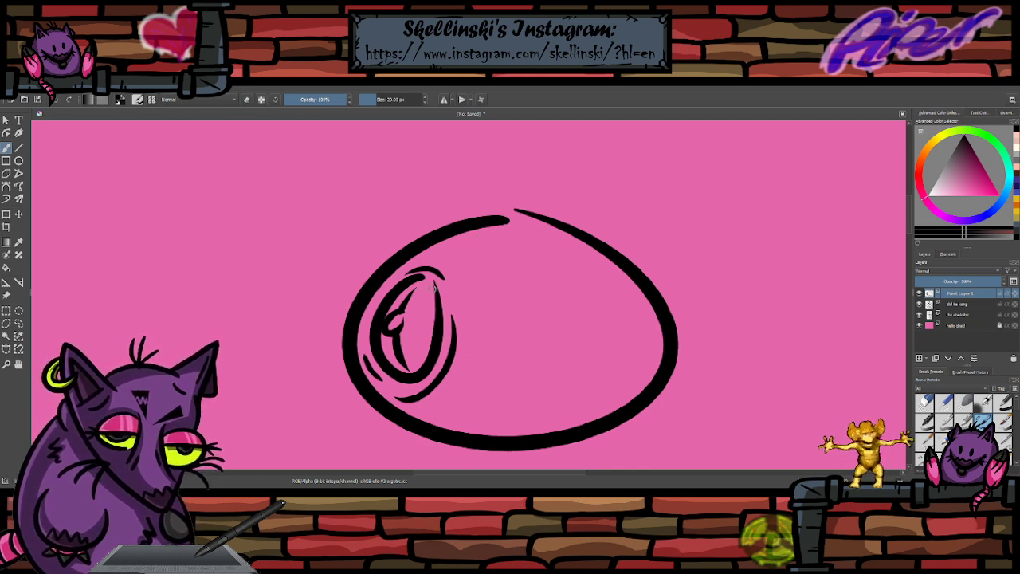
{"action": "key", "text": "e"}
{"action": "mouse_move", "coordinate": [502, 218]}
{"action": "left_mouse_down"}
{"action": "mouse_move", "coordinate": [464, 229]}
{"action": "mouse_move", "coordinate": [466, 213]}
{"action": "mouse_move", "coordinate": [428, 242]}
{"action": "mouse_move", "coordinate": [410, 239]}
{"action": "mouse_move", "coordinate": [426, 247]}
{"action": "mouse_move", "coordinate": [514, 137]}
{"action": "left_mouse_up"}
{"action": "key", "text": "e"}
{"action": "key", "text": "e"}
{"action": "mouse_move", "coordinate": [421, 253]}
{"action": "left_mouse_down"}
{"action": "mouse_move", "coordinate": [522, 143]}
{"action": "mouse_move", "coordinate": [504, 155]}
{"action": "mouse_move", "coordinate": [517, 137]}
{"action": "left_mouse_up"}
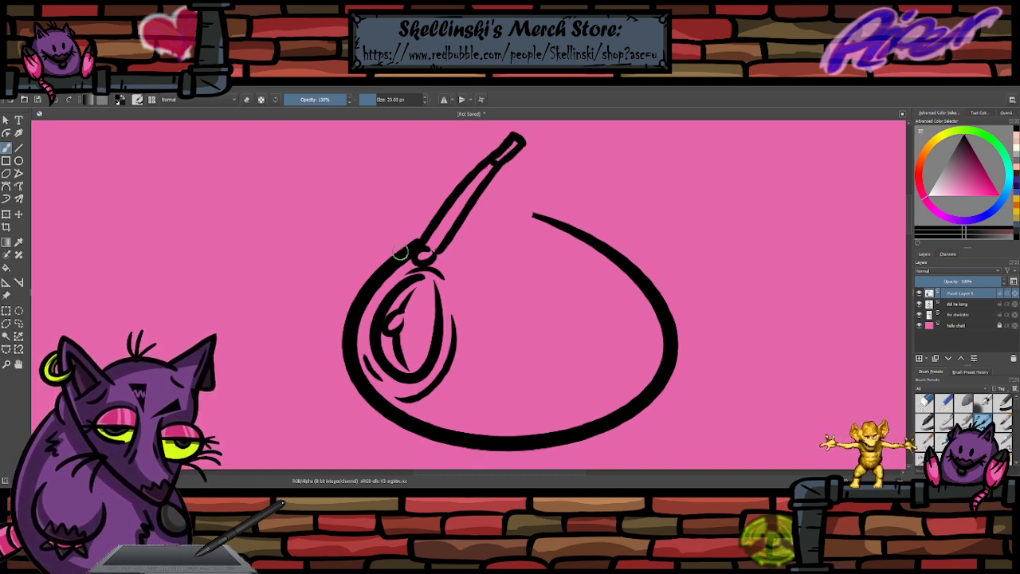
- Draw a double-line crossbar from the slanted bar's upper end and a second slanted bar down to the egg's right side
{"action": "left_click_drag", "start_coordinate": [516, 151], "coordinate": [668, 173]}
{"action": "mouse_move", "coordinate": [519, 142]}
{"action": "left_mouse_down"}
{"action": "mouse_move", "coordinate": [663, 161]}
{"action": "mouse_move", "coordinate": [652, 190]}
{"action": "mouse_move", "coordinate": [596, 237]}
{"action": "left_mouse_up"}
{"action": "mouse_move", "coordinate": [674, 169]}
{"action": "left_mouse_down"}
{"action": "mouse_move", "coordinate": [645, 209]}
{"action": "mouse_move", "coordinate": [622, 252]}
{"action": "left_mouse_up"}
{"action": "key", "text": "ctrl+z"}
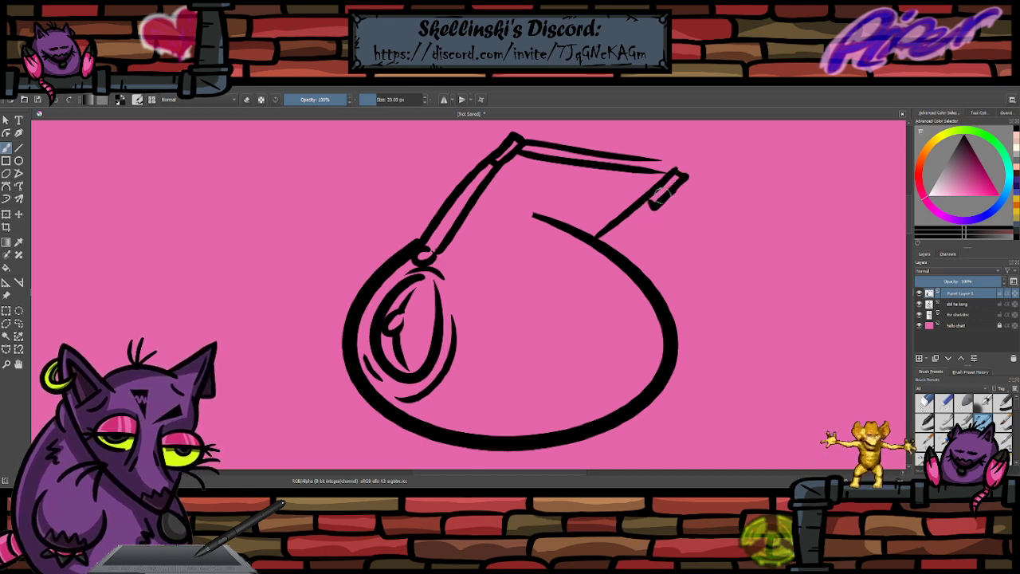
{"action": "left_click_drag", "start_coordinate": [675, 191], "coordinate": [620, 242]}
{"action": "key", "text": "ctrl+z"}
{"action": "left_click_drag", "start_coordinate": [686, 180], "coordinate": [617, 248]}
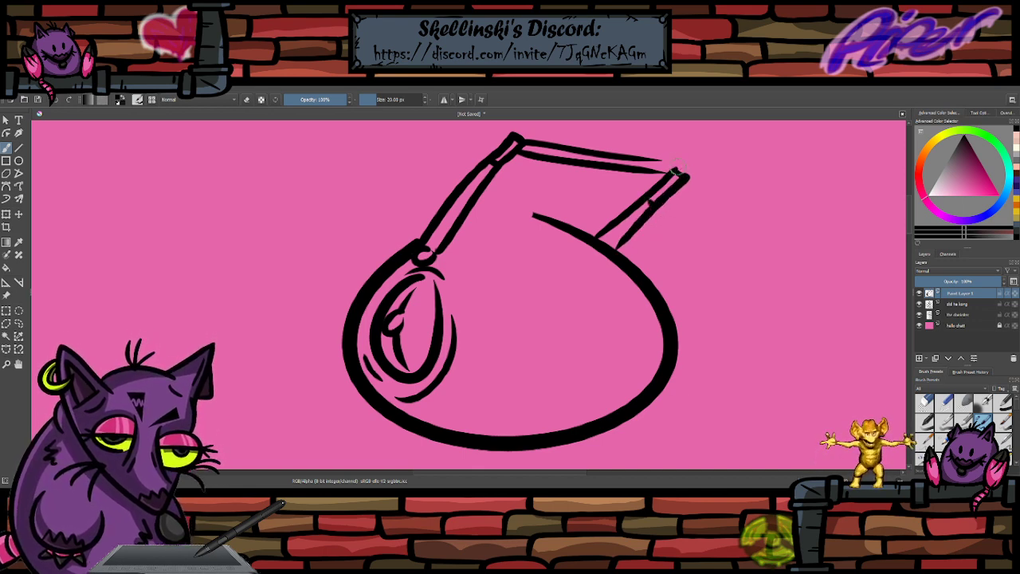
- Join the crossbar to the second bar's corner and fill it with short rung-like ticks
{"action": "left_click_drag", "start_coordinate": [678, 170], "coordinate": [627, 167]}
{"action": "key", "text": "ctrl+z"}
{"action": "mouse_move", "coordinate": [615, 156]}
{"action": "left_mouse_down"}
{"action": "mouse_move", "coordinate": [612, 165]}
{"action": "mouse_move", "coordinate": [561, 150]}
{"action": "left_mouse_up"}
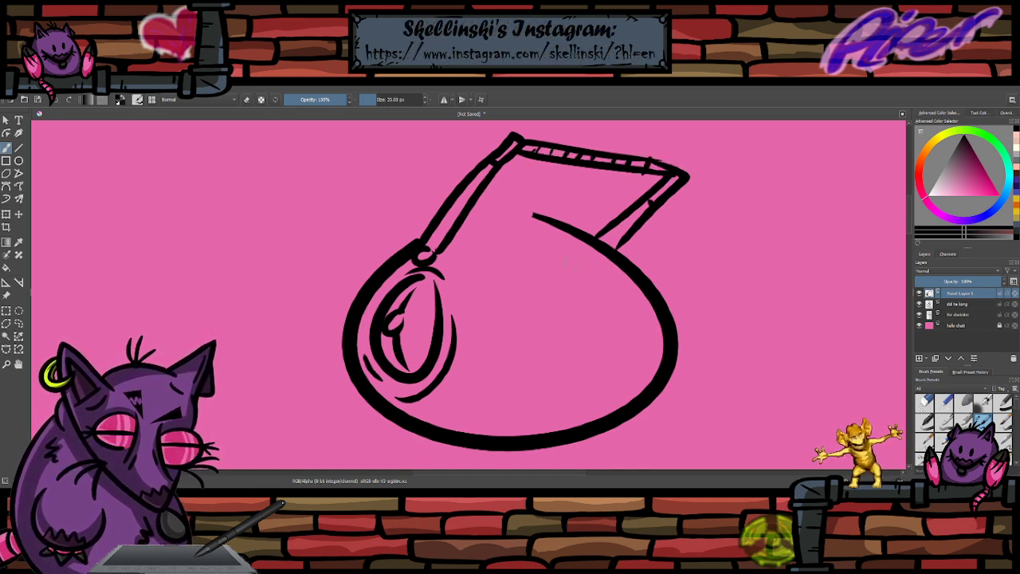
- Draw a wide almond-shaped eye in the egg's right half, with a ringed pupil and a curved crease above the upper lid
{"action": "mouse_move", "coordinate": [626, 298]}
{"action": "left_mouse_down"}
{"action": "mouse_move", "coordinate": [484, 328]}
{"action": "mouse_move", "coordinate": [639, 312]}
{"action": "left_mouse_up"}
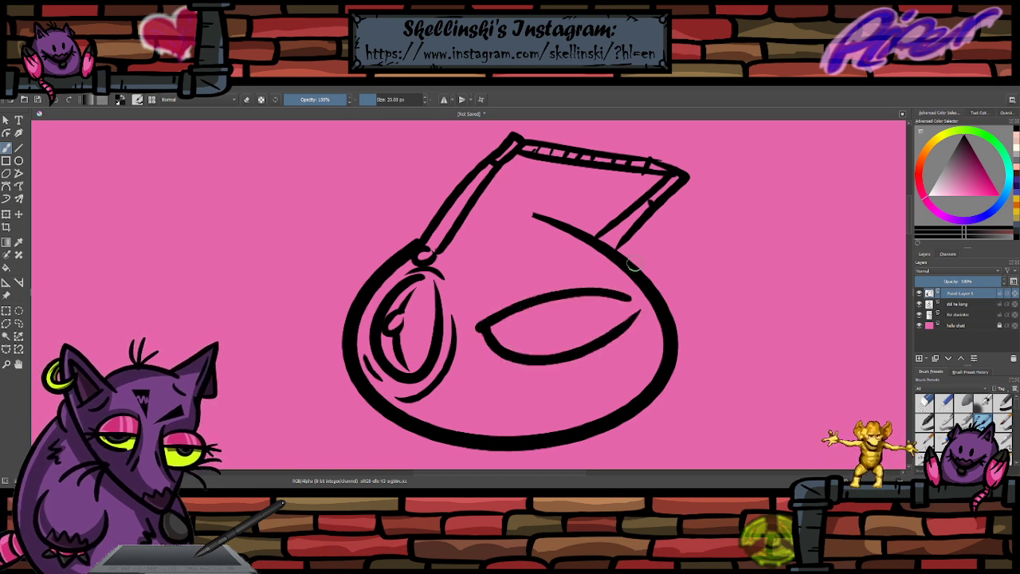
{"action": "scroll", "coordinate": [639, 279], "scroll_direction": "up", "scroll_amount": 1}
{"action": "mouse_move", "coordinate": [577, 306]}
{"action": "left_mouse_down"}
{"action": "mouse_move", "coordinate": [565, 299]}
{"action": "mouse_move", "coordinate": [592, 329]}
{"action": "mouse_move", "coordinate": [581, 309]}
{"action": "mouse_move", "coordinate": [574, 322]}
{"action": "mouse_move", "coordinate": [579, 314]}
{"action": "left_mouse_up"}
{"action": "key", "text": "ctrl+z"}
{"action": "key", "text": "ctrl+z"}
{"action": "left_click_drag", "start_coordinate": [447, 305], "coordinate": [585, 273]}
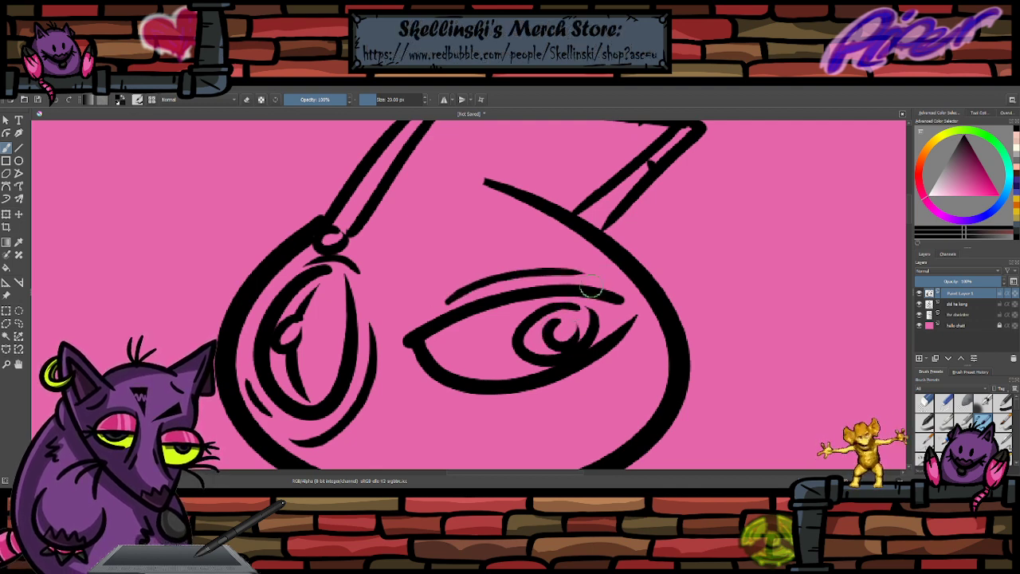
- Add a crease under the almond eye, a small tear duct at its inner corner, and a closed outer corner
{"action": "left_click_drag", "start_coordinate": [430, 393], "coordinate": [612, 370]}
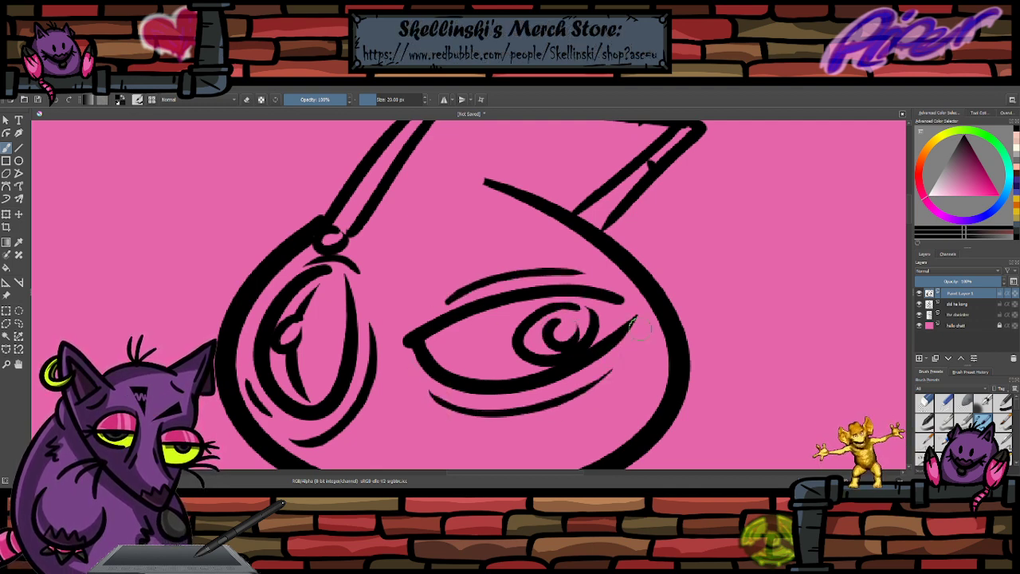
{"action": "mouse_move", "coordinate": [438, 358]}
{"action": "left_mouse_down"}
{"action": "mouse_move", "coordinate": [423, 342]}
{"action": "mouse_move", "coordinate": [395, 353]}
{"action": "left_mouse_up"}
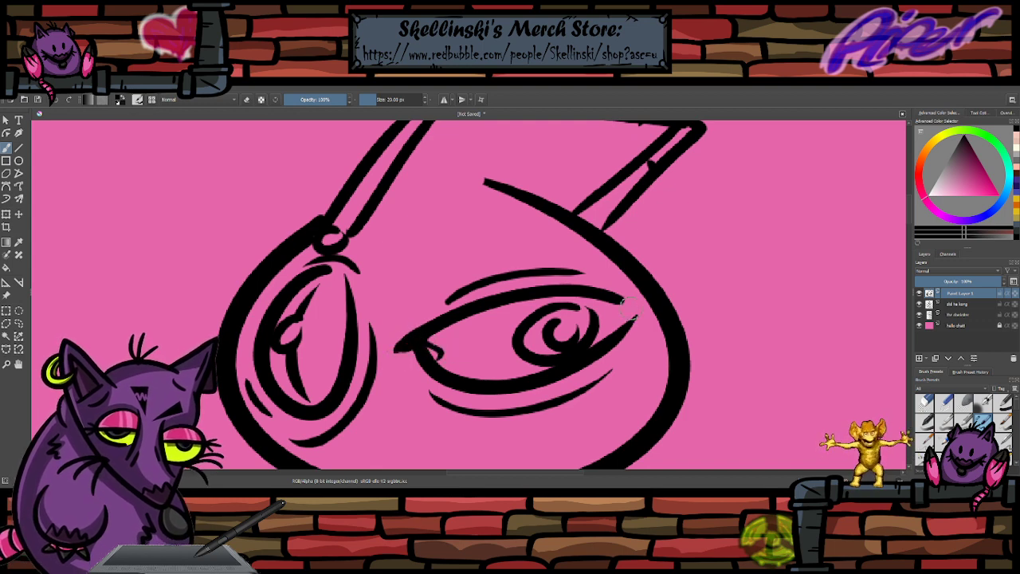
{"action": "mouse_move", "coordinate": [647, 317]}
{"action": "left_mouse_down"}
{"action": "mouse_move", "coordinate": [620, 335]}
{"action": "mouse_move", "coordinate": [637, 307]}
{"action": "mouse_move", "coordinate": [612, 341]}
{"action": "mouse_move", "coordinate": [638, 303]}
{"action": "mouse_move", "coordinate": [582, 291]}
{"action": "mouse_move", "coordinate": [640, 300]}
{"action": "mouse_move", "coordinate": [567, 297]}
{"action": "mouse_move", "coordinate": [645, 310]}
{"action": "mouse_move", "coordinate": [598, 301]}
{"action": "left_mouse_up"}
{"action": "key", "text": "ctrl+z"}
{"action": "key", "text": "ctrl+z"}
{"action": "key", "text": "ctrl+z"}
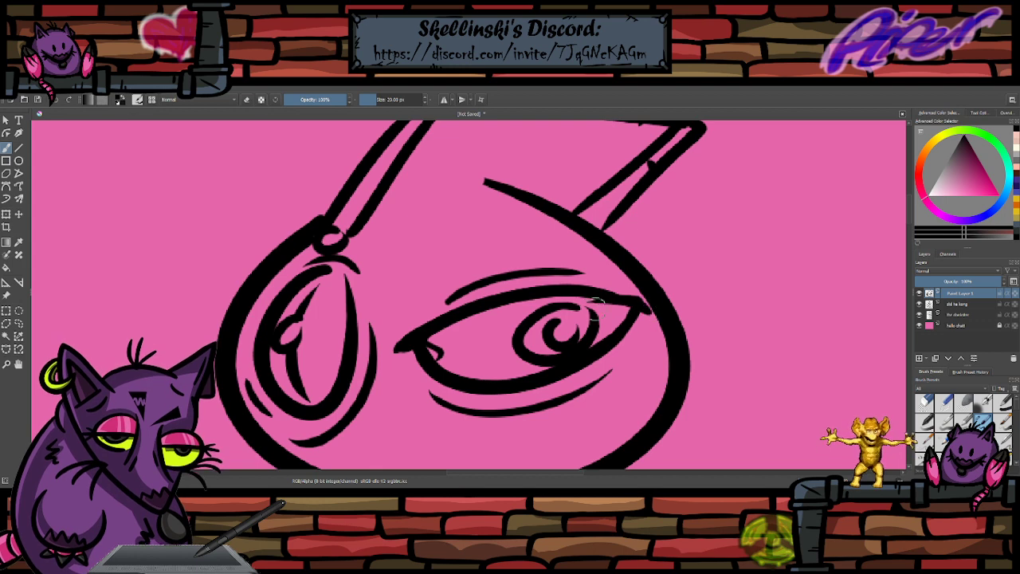
{"action": "key", "text": "ctrl+z"}
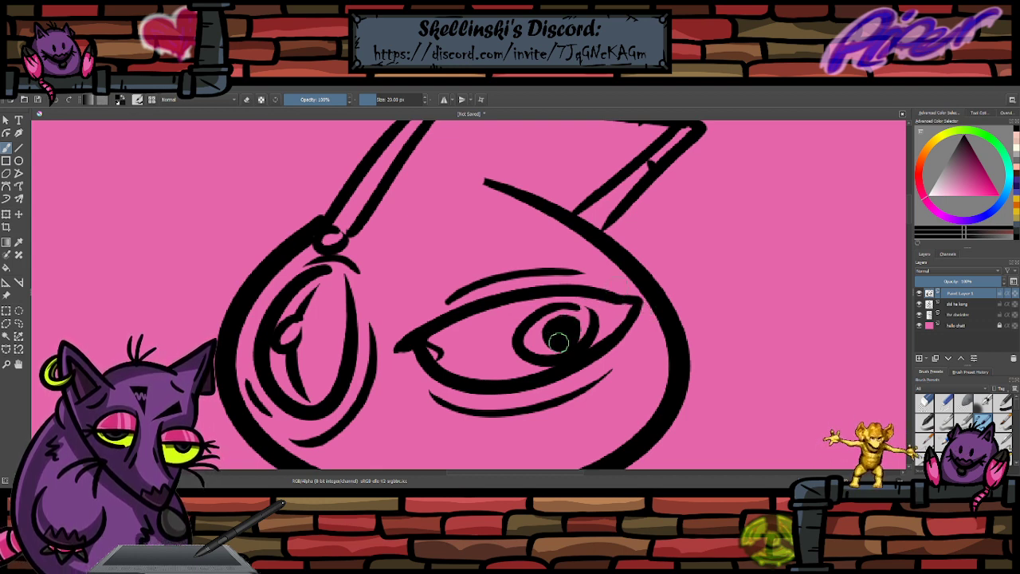
- Fill the almond eye's pupil in black and erase a speckled ring into it around a small dark center
{"action": "mouse_move", "coordinate": [558, 342]}
{"action": "left_mouse_down"}
{"action": "mouse_move", "coordinate": [558, 323]}
{"action": "mouse_move", "coordinate": [549, 335]}
{"action": "mouse_move", "coordinate": [553, 326]}
{"action": "mouse_move", "coordinate": [567, 333]}
{"action": "mouse_move", "coordinate": [563, 318]}
{"action": "mouse_move", "coordinate": [580, 328]}
{"action": "mouse_move", "coordinate": [566, 319]}
{"action": "mouse_move", "coordinate": [542, 325]}
{"action": "mouse_move", "coordinate": [544, 337]}
{"action": "mouse_move", "coordinate": [575, 342]}
{"action": "mouse_move", "coordinate": [590, 329]}
{"action": "mouse_move", "coordinate": [579, 296]}
{"action": "mouse_move", "coordinate": [573, 317]}
{"action": "left_mouse_up"}
{"action": "scroll", "coordinate": [567, 345], "scroll_direction": "up", "scroll_amount": 2}
{"action": "key", "text": "e"}
{"action": "key", "text": "e"}
{"action": "key", "text": "e"}
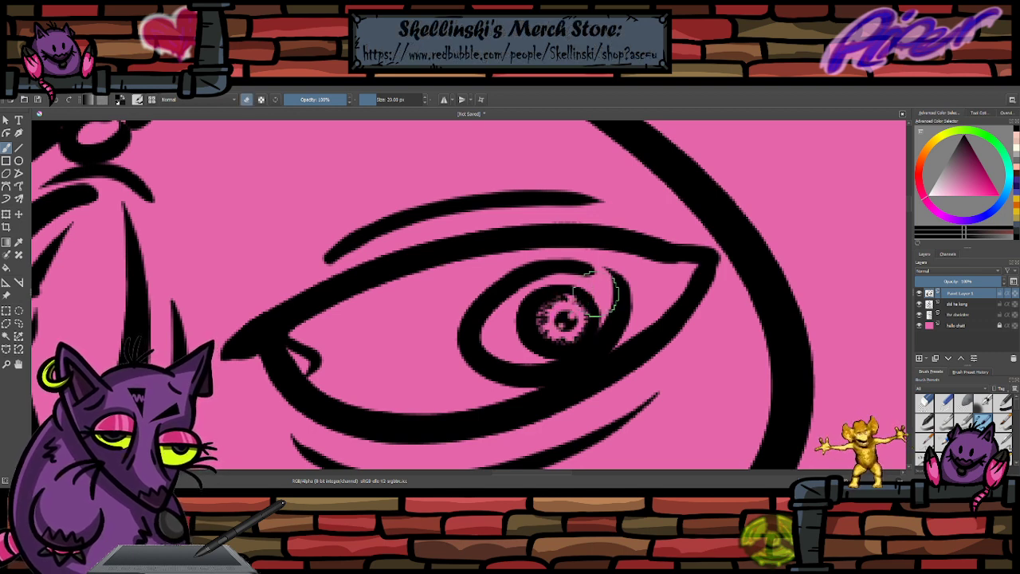
{"action": "key", "text": "e"}
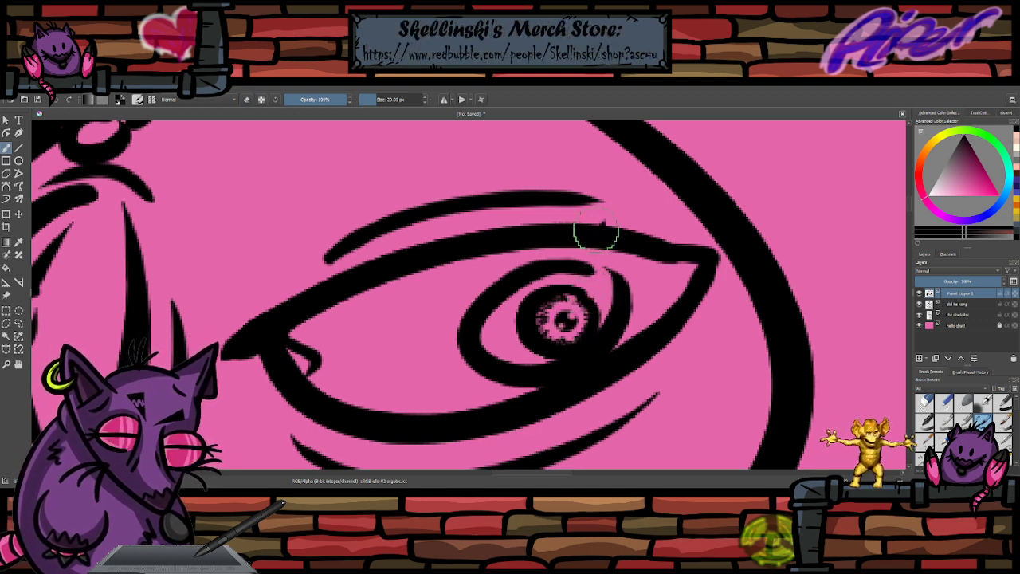
- Draw short eyelashes along the almond eye's whole upper lid, from the outer corner to the inner corner
{"action": "mouse_move", "coordinate": [595, 226]}
{"action": "left_mouse_down"}
{"action": "mouse_move", "coordinate": [596, 214]}
{"action": "mouse_move", "coordinate": [624, 216]}
{"action": "left_mouse_up"}
{"action": "mouse_move", "coordinate": [640, 228]}
{"action": "left_mouse_down"}
{"action": "mouse_move", "coordinate": [637, 219]}
{"action": "mouse_move", "coordinate": [674, 234]}
{"action": "left_mouse_up"}
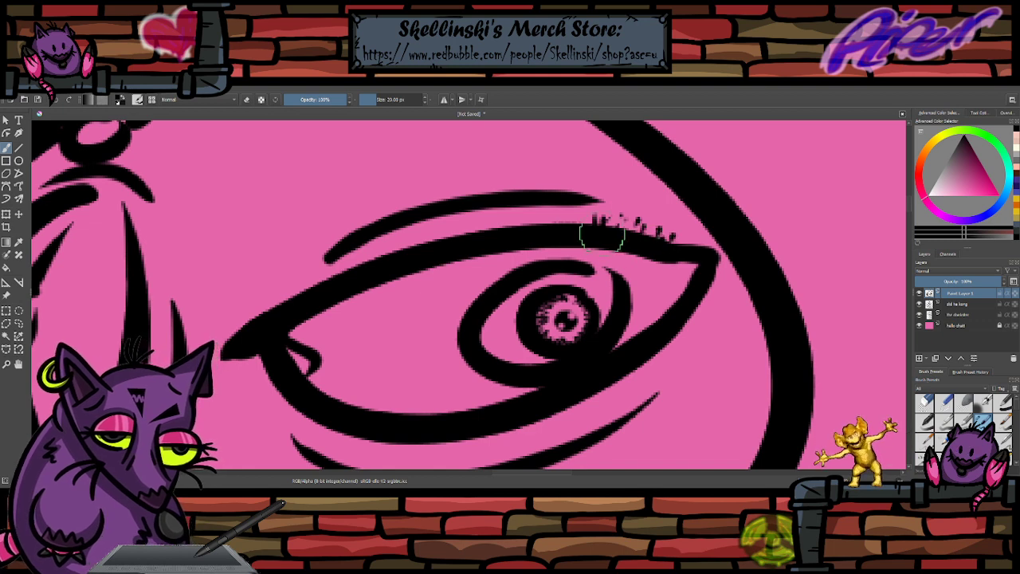
{"action": "mouse_move", "coordinate": [602, 235]}
{"action": "left_mouse_down"}
{"action": "mouse_move", "coordinate": [562, 216]}
{"action": "mouse_move", "coordinate": [526, 222]}
{"action": "left_mouse_up"}
{"action": "mouse_move", "coordinate": [492, 243]}
{"action": "left_mouse_down"}
{"action": "mouse_move", "coordinate": [467, 221]}
{"action": "mouse_move", "coordinate": [490, 244]}
{"action": "mouse_move", "coordinate": [438, 235]}
{"action": "mouse_move", "coordinate": [338, 295]}
{"action": "mouse_move", "coordinate": [307, 285]}
{"action": "mouse_move", "coordinate": [276, 333]}
{"action": "mouse_move", "coordinate": [233, 307]}
{"action": "left_mouse_up"}
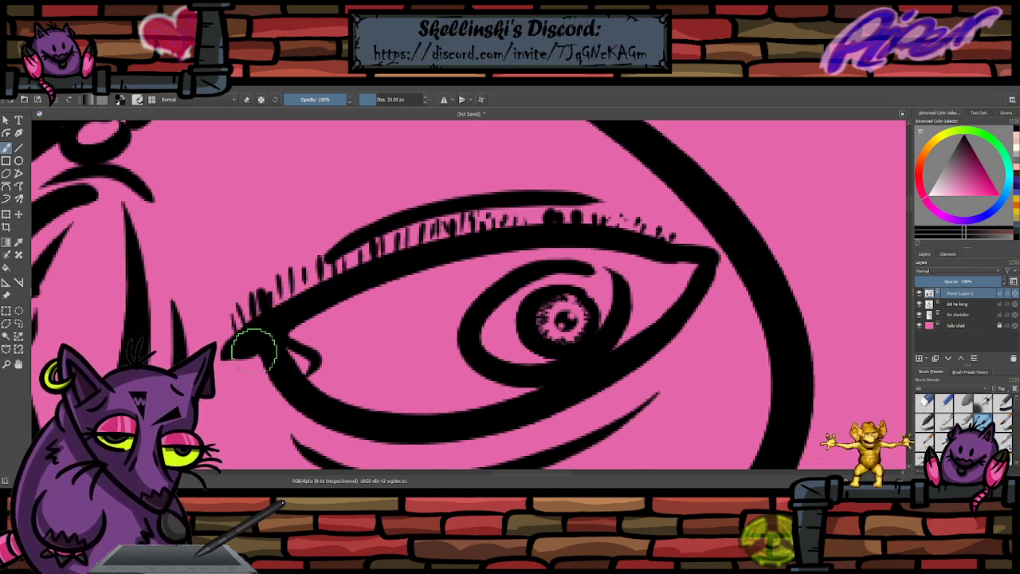
- Thicken the almond eye's inner corner tip, then erase its outer corner and extend the upper lid into a downward-curving tip
{"action": "left_click_drag", "start_coordinate": [259, 341], "coordinate": [231, 357]}
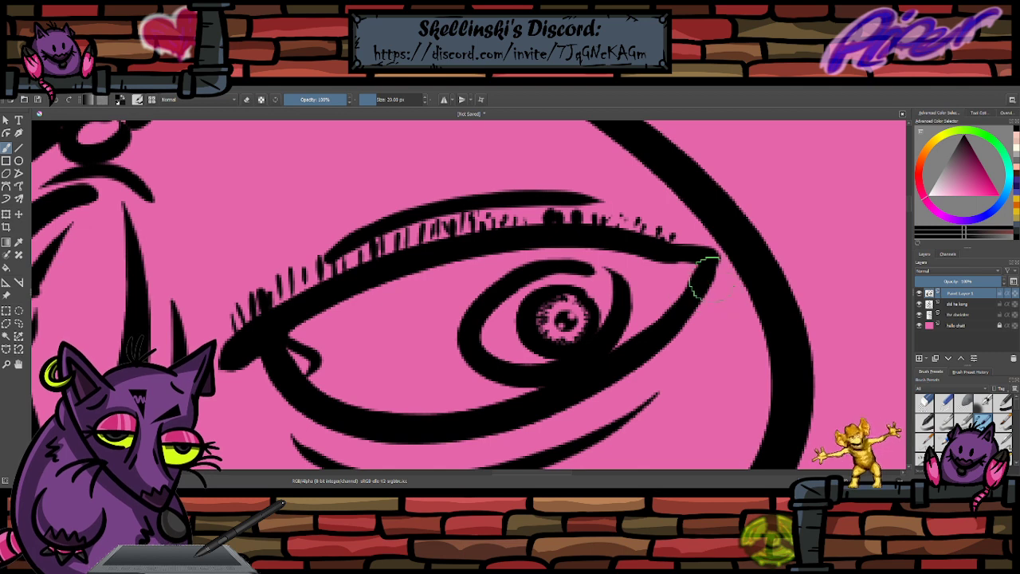
{"action": "key", "text": "e"}
{"action": "left_click_drag", "start_coordinate": [719, 265], "coordinate": [688, 249]}
{"action": "key", "text": "e"}
{"action": "left_click_drag", "start_coordinate": [726, 290], "coordinate": [569, 229]}
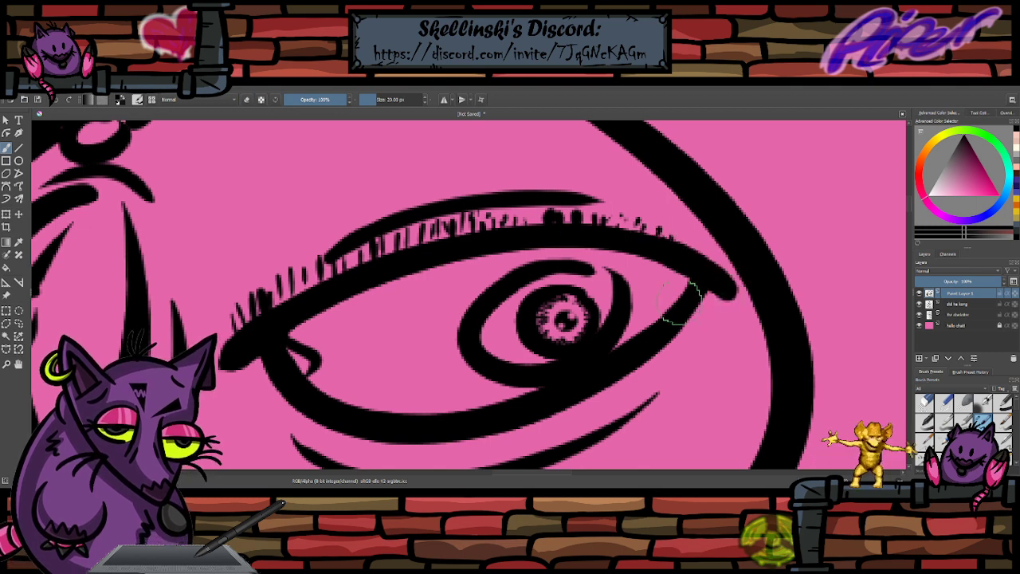
- Draw short spiky eyelashes along the almond eye's entire lower lid, including both corners
{"action": "mouse_move", "coordinate": [679, 333]}
{"action": "left_mouse_down"}
{"action": "mouse_move", "coordinate": [662, 372]}
{"action": "mouse_move", "coordinate": [630, 387]}
{"action": "left_mouse_up"}
{"action": "mouse_move", "coordinate": [616, 378]}
{"action": "left_mouse_down"}
{"action": "mouse_move", "coordinate": [590, 428]}
{"action": "mouse_move", "coordinate": [548, 425]}
{"action": "mouse_move", "coordinate": [534, 411]}
{"action": "mouse_move", "coordinate": [485, 454]}
{"action": "mouse_move", "coordinate": [451, 454]}
{"action": "mouse_move", "coordinate": [425, 426]}
{"action": "mouse_move", "coordinate": [411, 448]}
{"action": "left_mouse_up"}
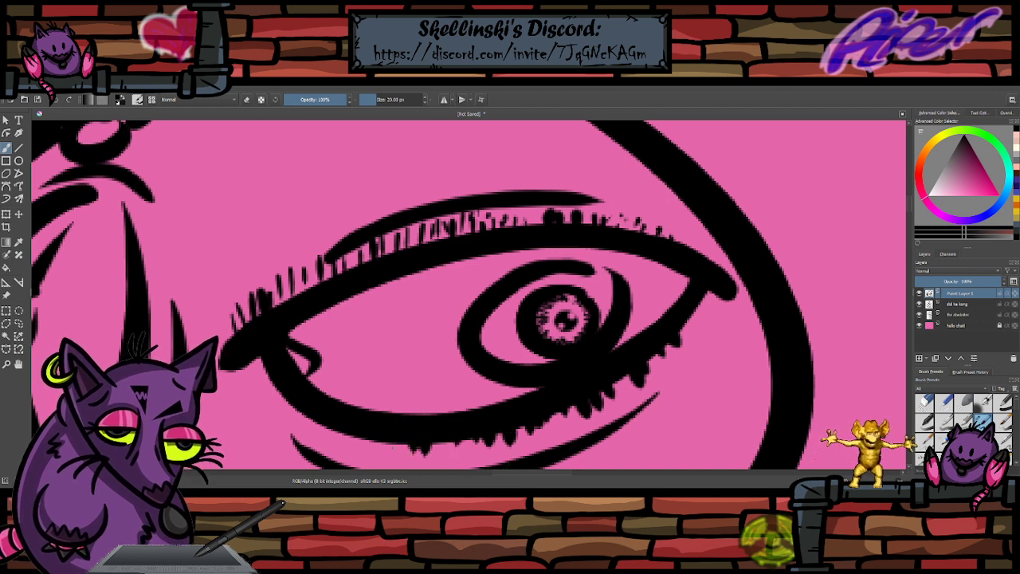
{"action": "mouse_move", "coordinate": [335, 411]}
{"action": "left_mouse_down"}
{"action": "mouse_move", "coordinate": [318, 438]}
{"action": "mouse_move", "coordinate": [290, 431]}
{"action": "left_mouse_up"}
{"action": "mouse_move", "coordinate": [287, 400]}
{"action": "left_mouse_down"}
{"action": "mouse_move", "coordinate": [279, 389]}
{"action": "mouse_move", "coordinate": [263, 413]}
{"action": "left_mouse_up"}
{"action": "left_click_drag", "start_coordinate": [269, 379], "coordinate": [257, 400]}
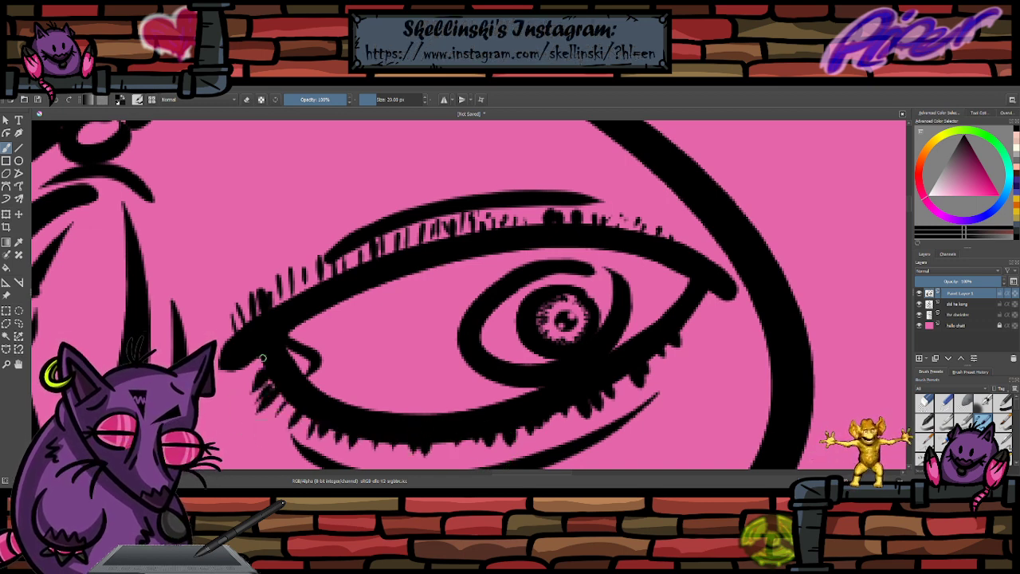
{"action": "left_click_drag", "start_coordinate": [266, 355], "coordinate": [257, 363]}
{"action": "left_click_drag", "start_coordinate": [688, 320], "coordinate": [684, 328]}
{"action": "left_click_drag", "start_coordinate": [704, 303], "coordinate": [697, 313]}
{"action": "left_click_drag", "start_coordinate": [712, 297], "coordinate": [694, 327]}
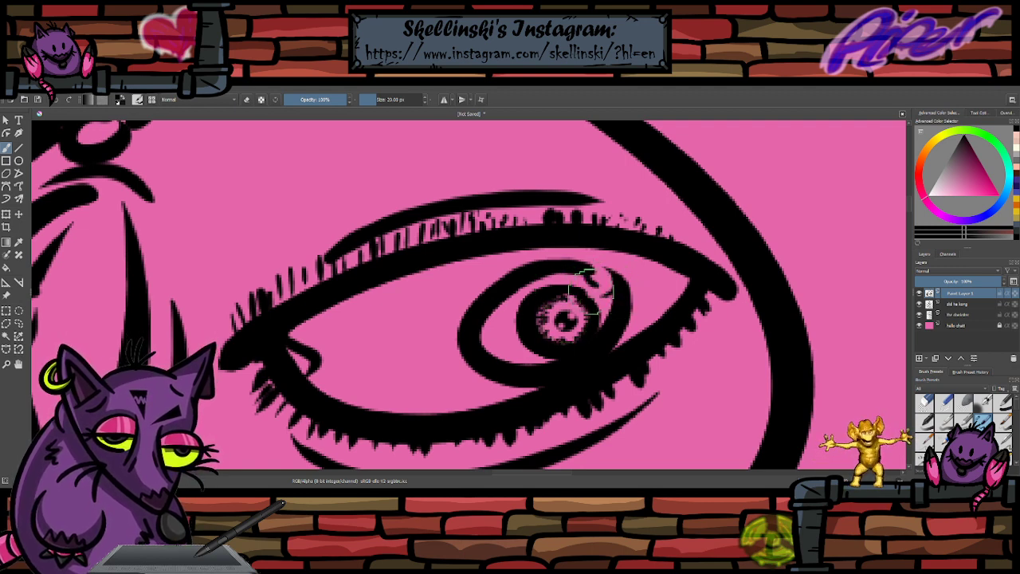
- Add small curls inside the almond eye's iris and thin squiggly veins across the eyeball and at its corners
{"action": "left_click_drag", "start_coordinate": [500, 348], "coordinate": [491, 357]}
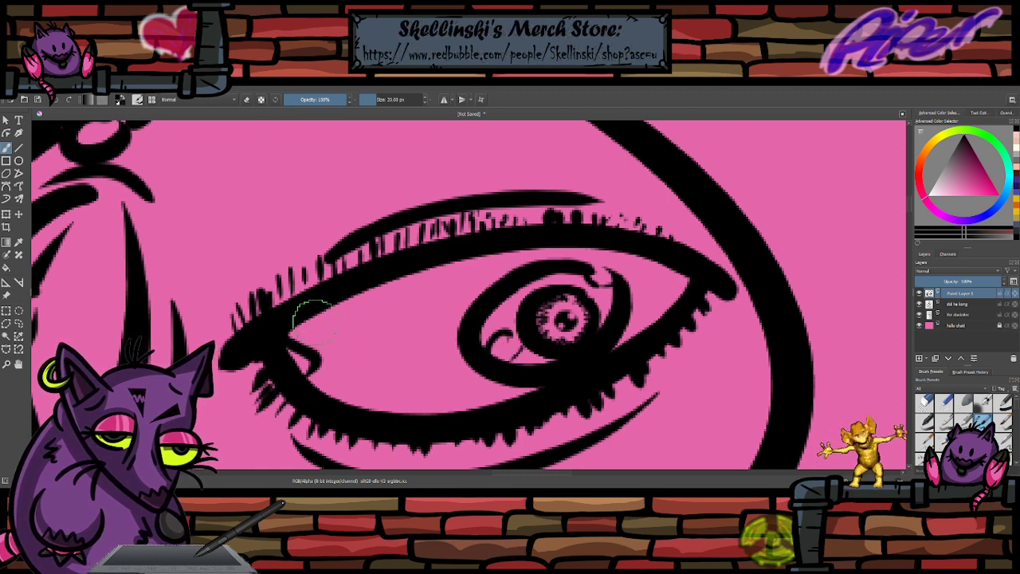
{"action": "left_click_drag", "start_coordinate": [309, 360], "coordinate": [330, 388]}
{"action": "left_click_drag", "start_coordinate": [291, 335], "coordinate": [306, 327]}
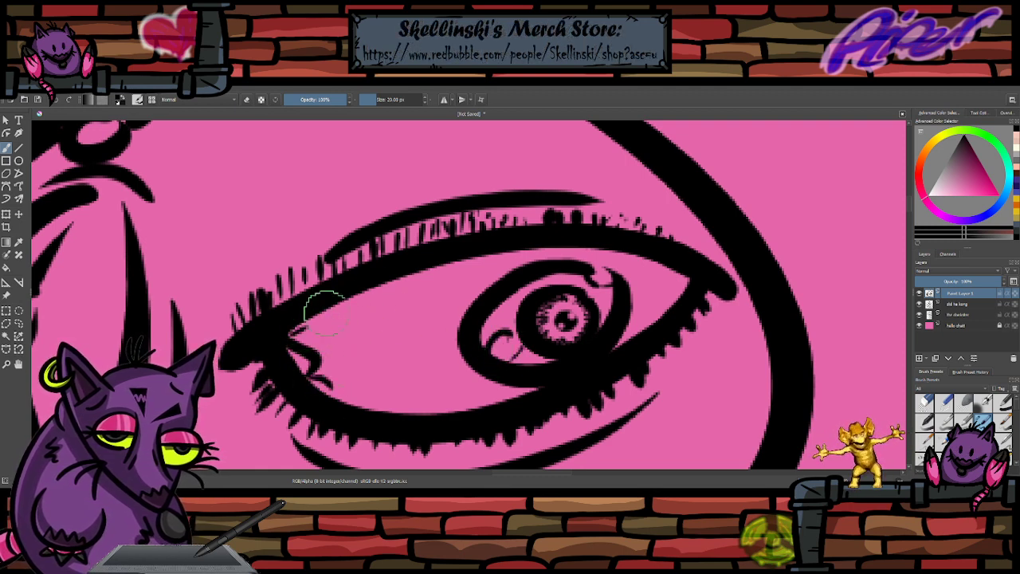
{"action": "left_click_drag", "start_coordinate": [682, 276], "coordinate": [677, 297]}
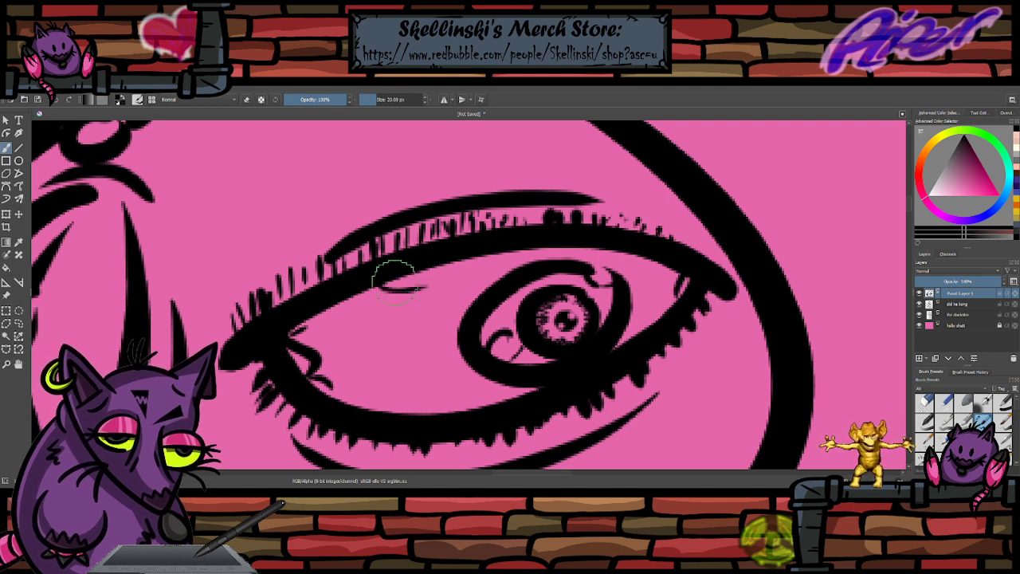
{"action": "left_click_drag", "start_coordinate": [386, 280], "coordinate": [439, 288]}
{"action": "left_click_drag", "start_coordinate": [355, 402], "coordinate": [420, 391]}
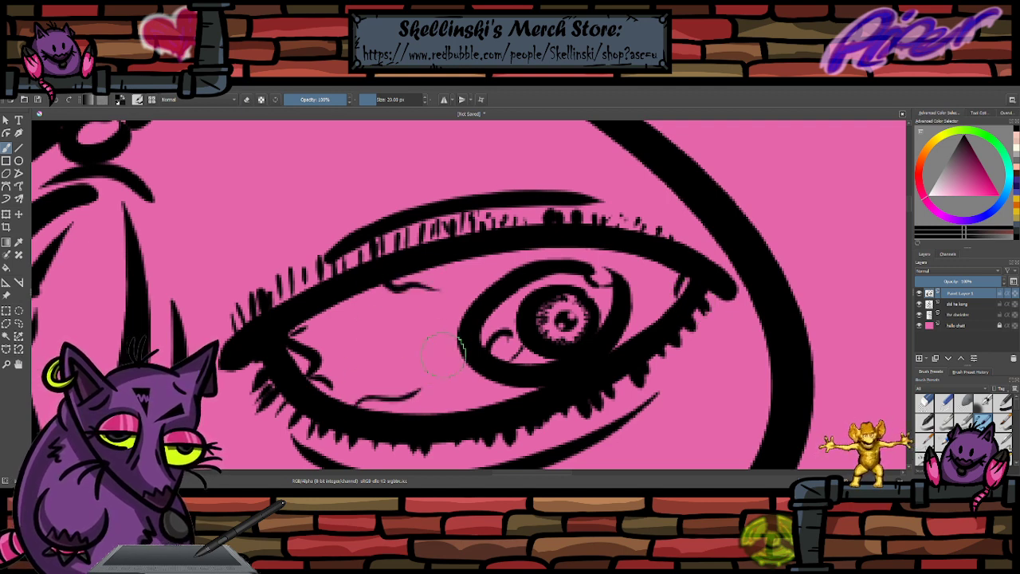
{"action": "left_click_drag", "start_coordinate": [456, 344], "coordinate": [426, 350]}
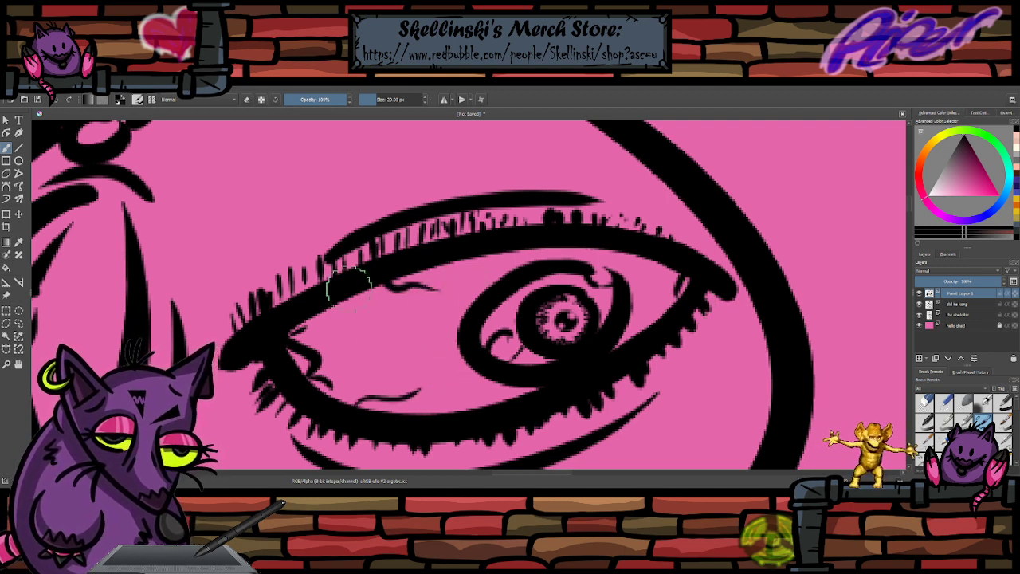
{"action": "left_click_drag", "start_coordinate": [351, 306], "coordinate": [387, 297]}
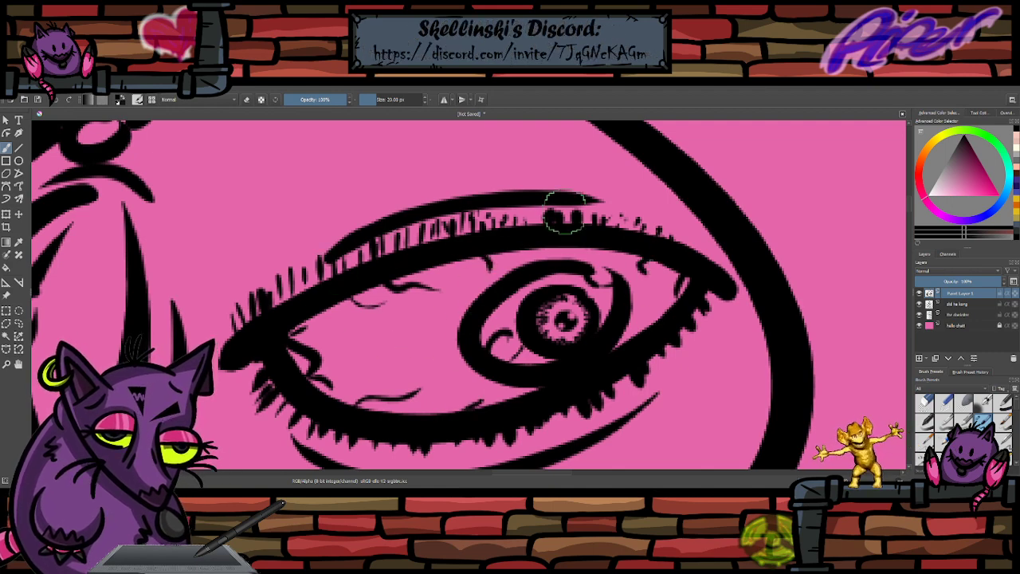
- Outline the whole almond eye, including its lashes and creases, with the Freehand Selection tool, redoing the loop until it encloses the eye
{"action": "scroll", "coordinate": [575, 211], "scroll_direction": "down", "scroll_amount": 5}
{"action": "scroll", "coordinate": [594, 205], "scroll_direction": "up", "scroll_amount": 2}
{"action": "scroll", "coordinate": [598, 219], "scroll_direction": "down", "scroll_amount": 2}
{"action": "scroll", "coordinate": [604, 216], "scroll_direction": "up", "scroll_amount": 2}
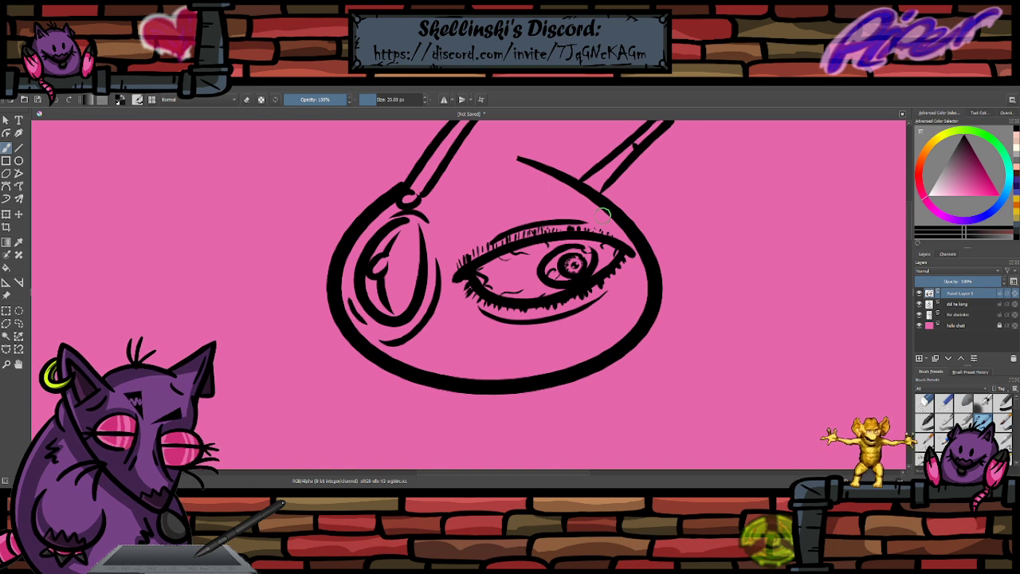
{"action": "scroll", "coordinate": [603, 214], "scroll_direction": "down", "scroll_amount": 2}
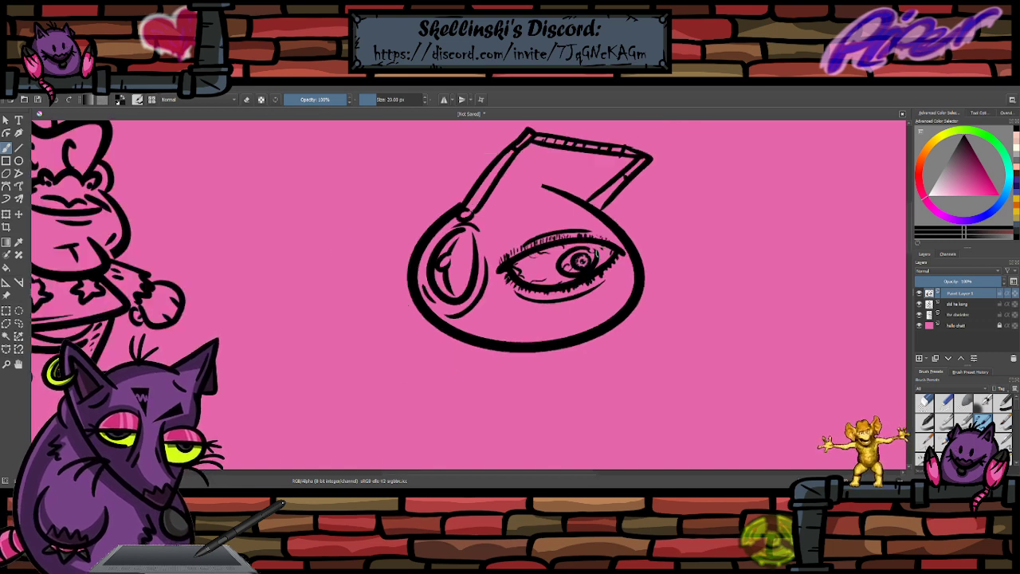
{"action": "scroll", "coordinate": [597, 231], "scroll_direction": "up", "scroll_amount": 3}
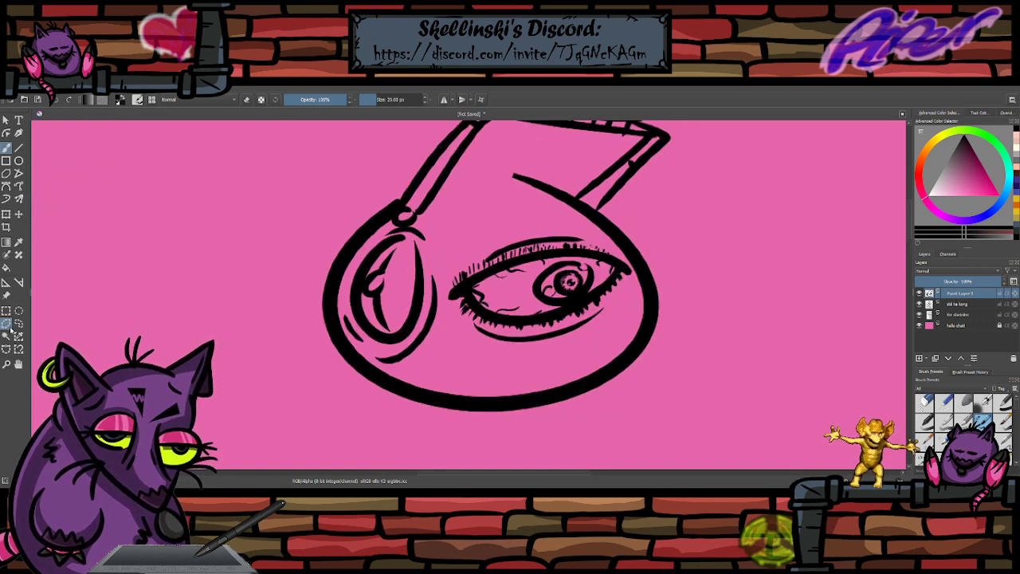
{"action": "left_click", "coordinate": [18, 324]}
{"action": "scroll", "coordinate": [427, 264], "scroll_direction": "up", "scroll_amount": 1}
{"action": "scroll", "coordinate": [602, 281], "scroll_direction": "down", "scroll_amount": 1}
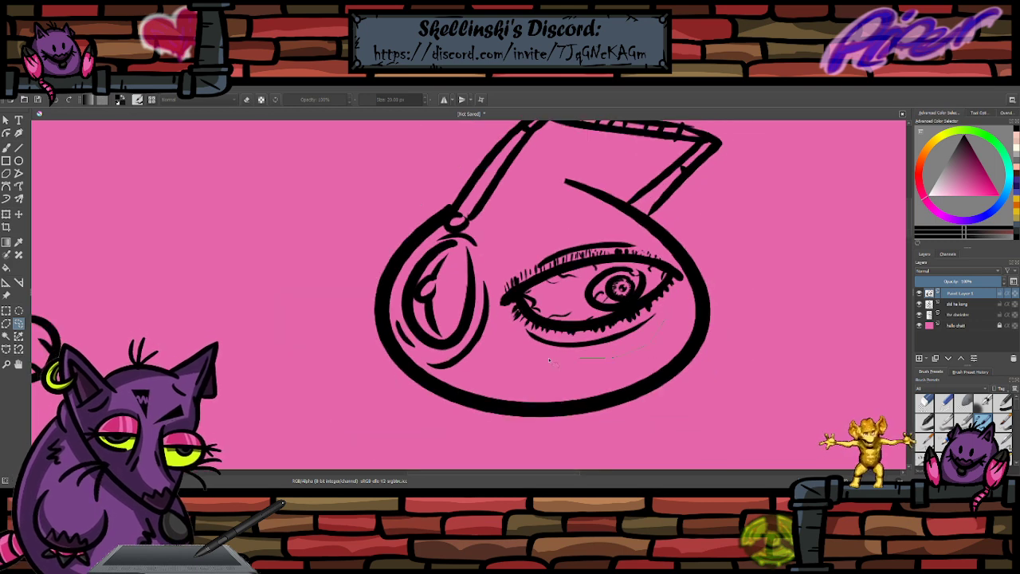
{"action": "mouse_move", "coordinate": [549, 360]}
{"action": "left_mouse_down"}
{"action": "mouse_move", "coordinate": [502, 348]}
{"action": "mouse_move", "coordinate": [485, 311]}
{"action": "mouse_move", "coordinate": [494, 270]}
{"action": "mouse_move", "coordinate": [511, 248]}
{"action": "left_mouse_up"}
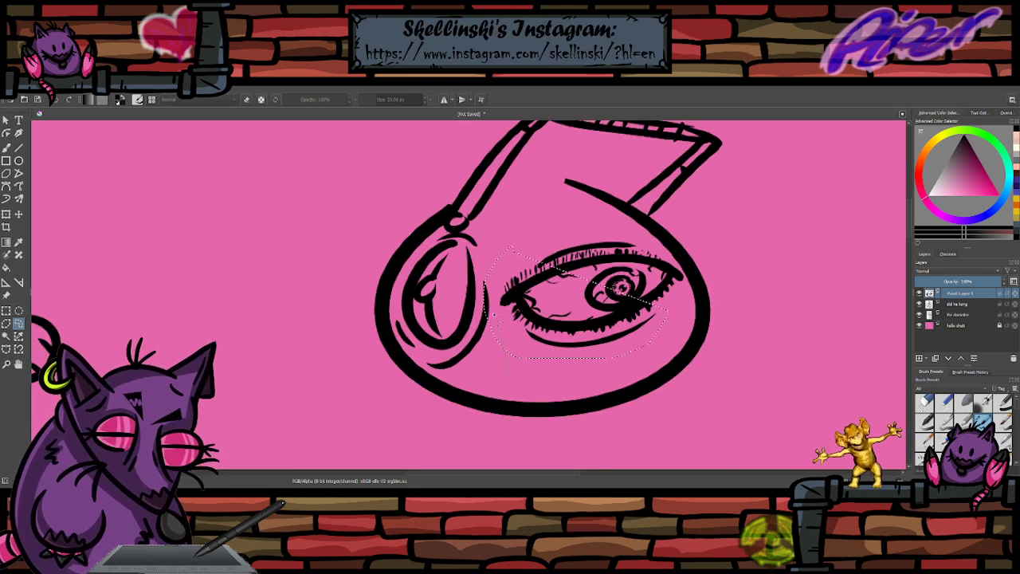
{"action": "mouse_move", "coordinate": [495, 316]}
{"action": "left_mouse_down"}
{"action": "mouse_move", "coordinate": [507, 264]}
{"action": "mouse_move", "coordinate": [580, 220]}
{"action": "mouse_move", "coordinate": [633, 219]}
{"action": "mouse_move", "coordinate": [684, 275]}
{"action": "left_mouse_up"}
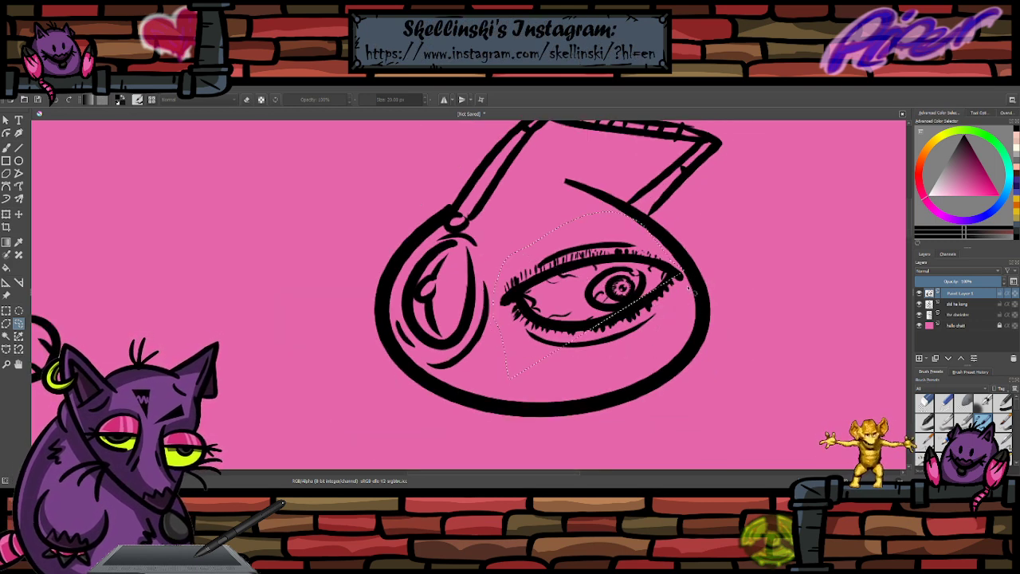
{"action": "scroll", "coordinate": [687, 287], "scroll_direction": "up", "scroll_amount": 2}
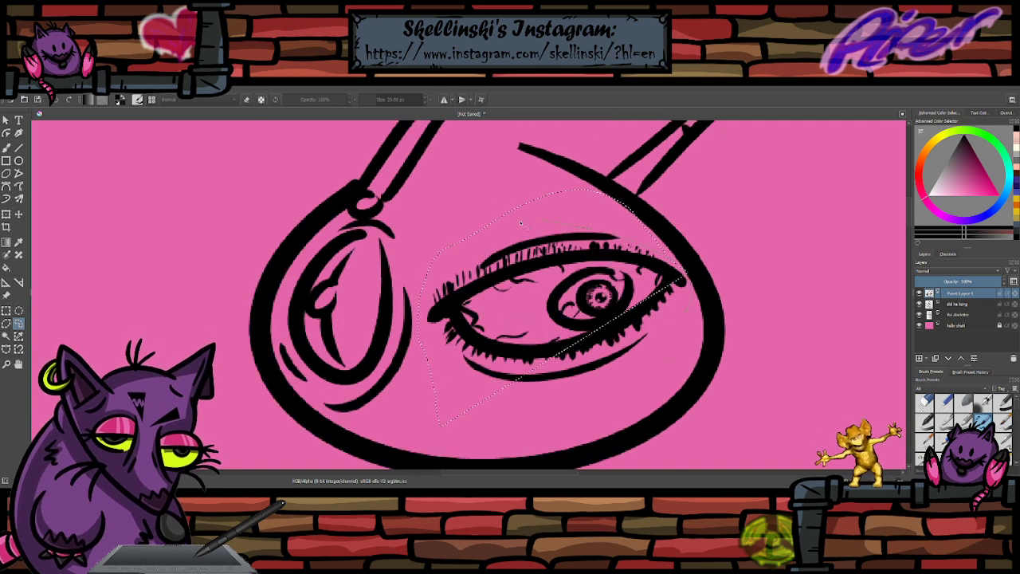
{"action": "mouse_move", "coordinate": [522, 224]}
{"action": "left_mouse_down"}
{"action": "mouse_move", "coordinate": [438, 241]}
{"action": "mouse_move", "coordinate": [423, 304]}
{"action": "mouse_move", "coordinate": [453, 383]}
{"action": "mouse_move", "coordinate": [564, 407]}
{"action": "mouse_move", "coordinate": [660, 342]}
{"action": "mouse_move", "coordinate": [687, 309]}
{"action": "left_mouse_up"}
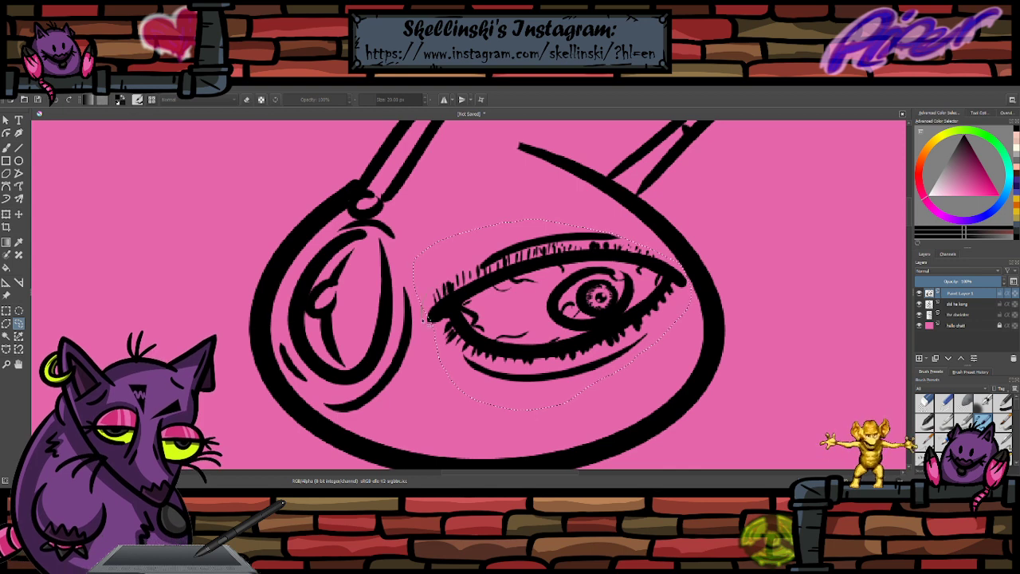
- Squeeze the selected almond eye narrower and skew its outer side downward, keeping it inside the egg's outline
{"action": "key", "text": "ctrl+t"}
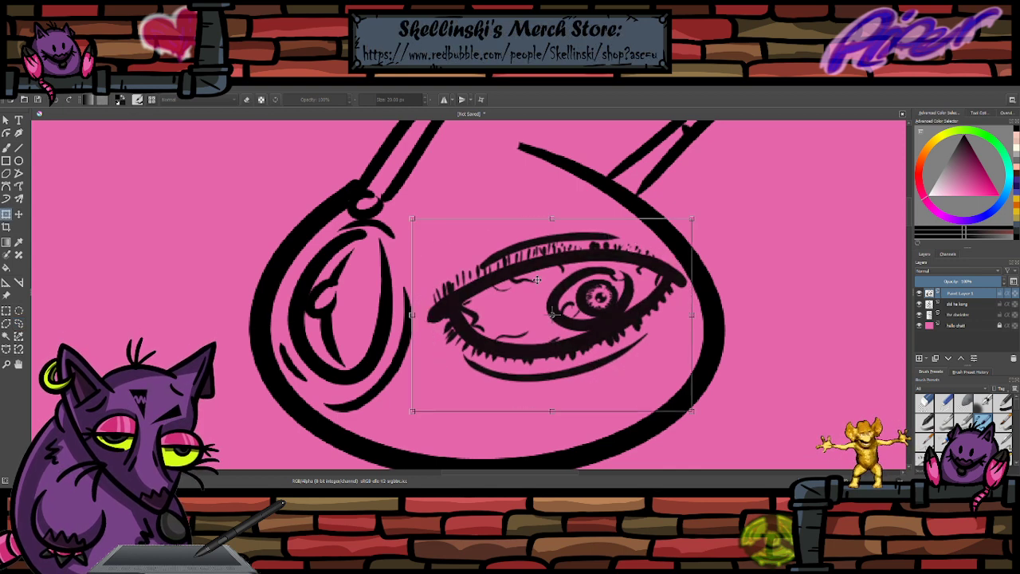
{"action": "scroll", "coordinate": [537, 280], "scroll_direction": "down", "scroll_amount": 1}
{"action": "left_click_drag", "start_coordinate": [448, 303], "coordinate": [539, 305]}
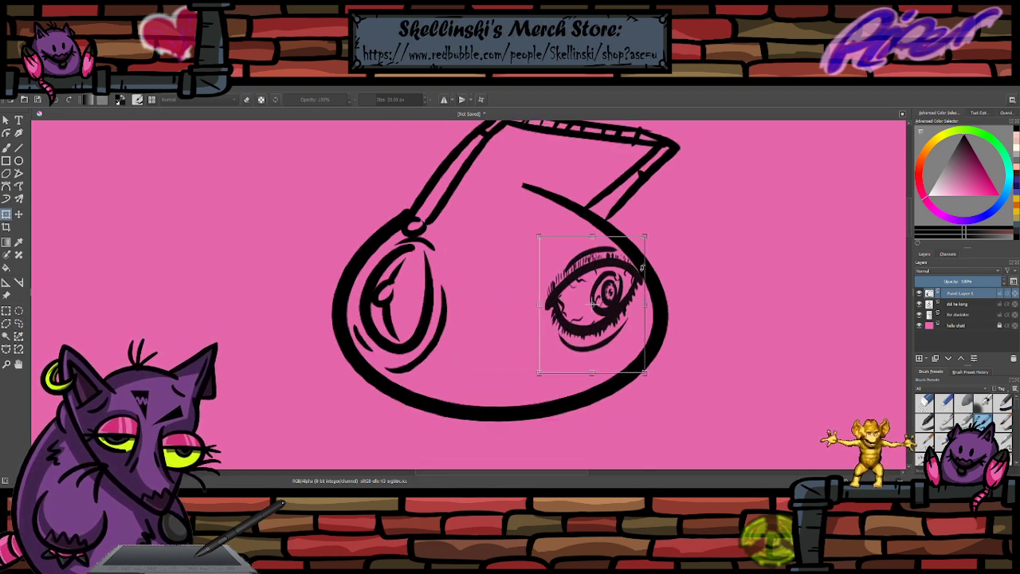
{"action": "left_click_drag", "start_coordinate": [643, 268], "coordinate": [638, 323]}
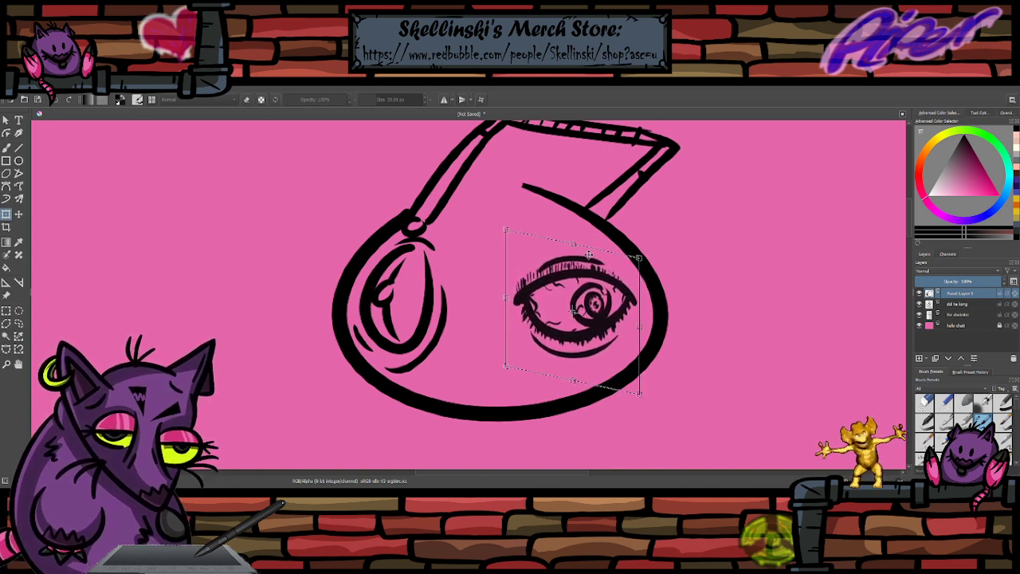
{"action": "left_click_drag", "start_coordinate": [570, 243], "coordinate": [571, 247]}
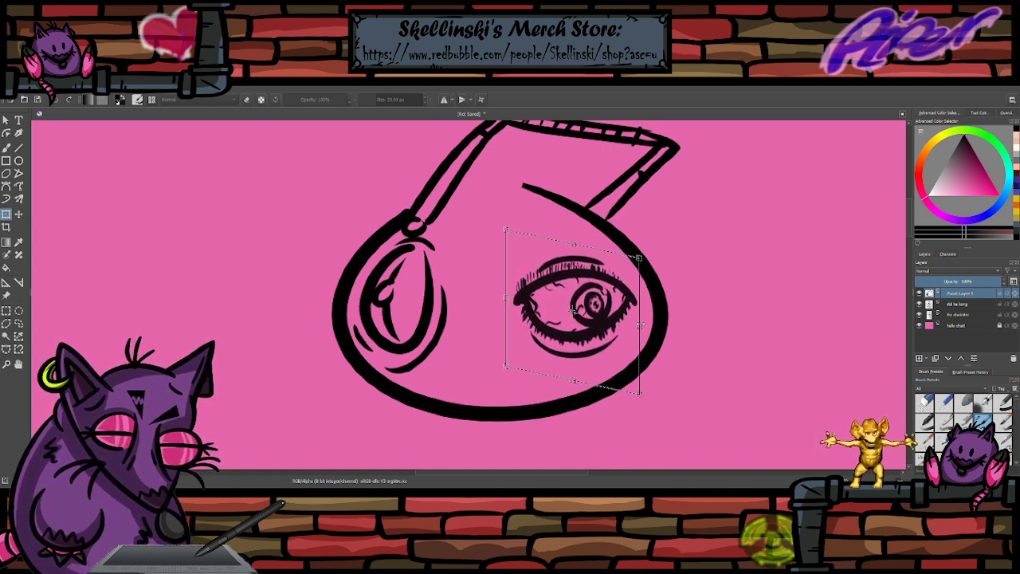
- Enlarge the almond eye, fine-tune its width and height to fit the egg's wider side, and apply the transform
{"action": "left_click_drag", "start_coordinate": [640, 326], "coordinate": [605, 325]}
{"action": "left_click_drag", "start_coordinate": [649, 269], "coordinate": [688, 238]}
{"action": "left_click_drag", "start_coordinate": [682, 288], "coordinate": [646, 295]}
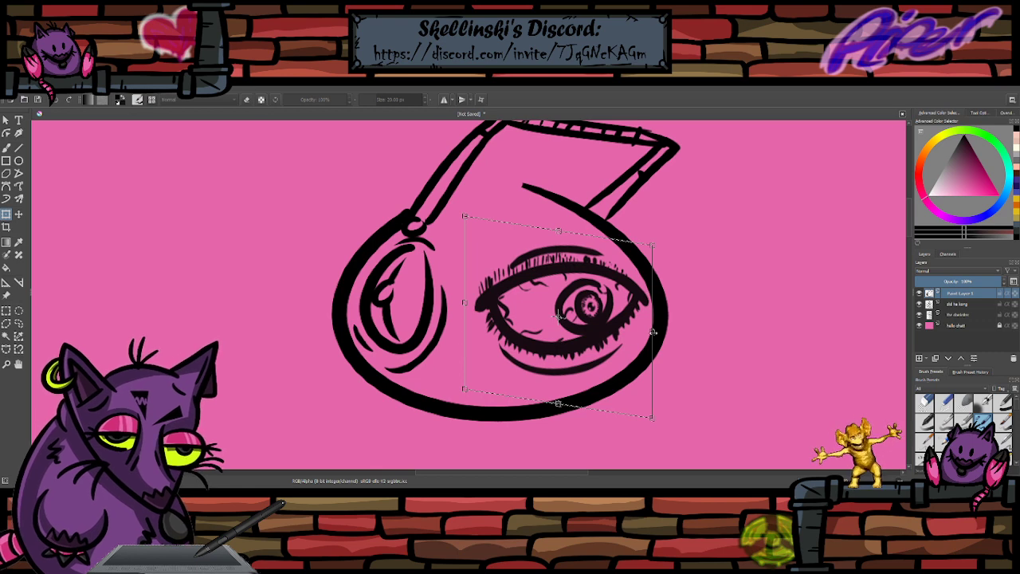
{"action": "left_click_drag", "start_coordinate": [653, 331], "coordinate": [613, 321]}
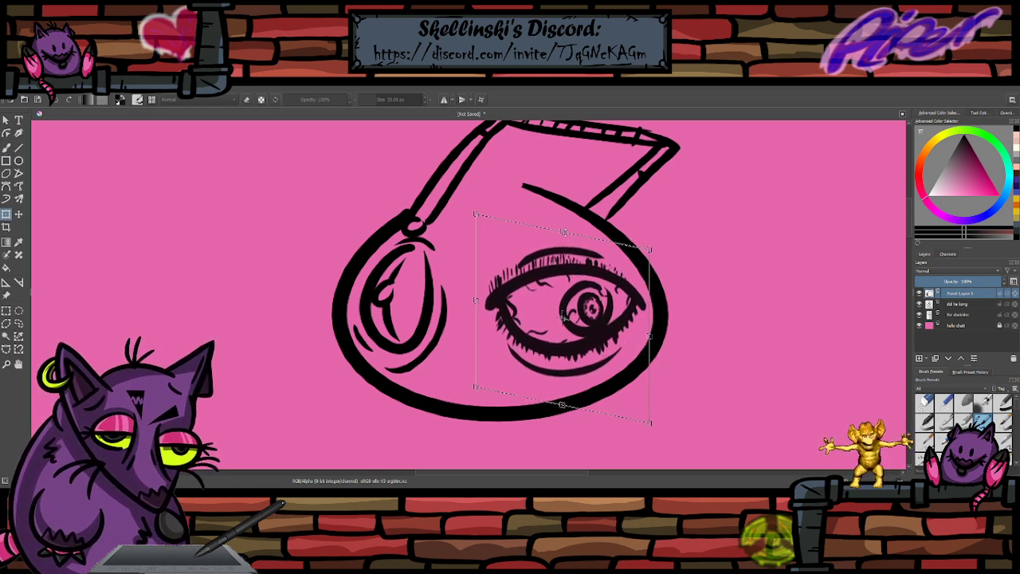
{"action": "left_click_drag", "start_coordinate": [562, 232], "coordinate": [562, 216]}
{"action": "left_click_drag", "start_coordinate": [565, 247], "coordinate": [566, 258]}
{"action": "key", "text": "ctrl+t"}
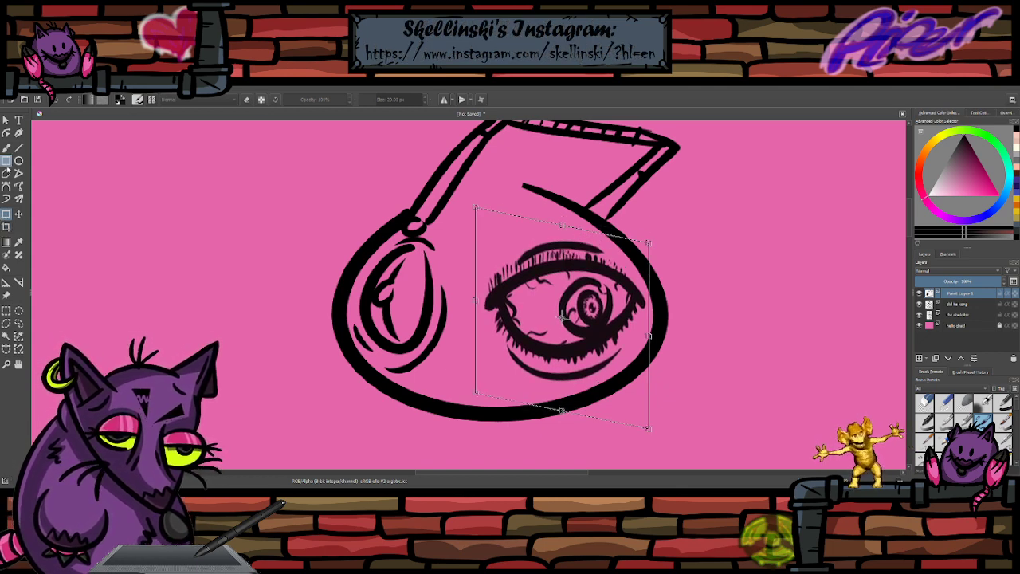
- Brush a tapered crease curving down from the egg's top above the almond eye, and a short accent on its lower outline
{"action": "left_click", "coordinate": [7, 148]}
{"action": "scroll", "coordinate": [580, 292], "scroll_direction": "down", "scroll_amount": 2}
{"action": "scroll", "coordinate": [601, 297], "scroll_direction": "up", "scroll_amount": 1}
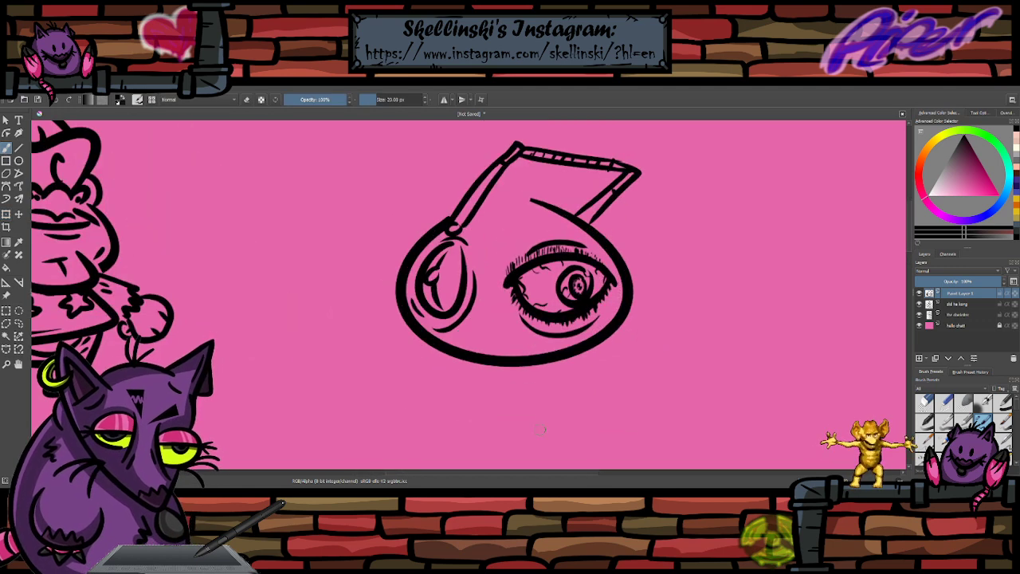
{"action": "left_click_drag", "start_coordinate": [509, 203], "coordinate": [558, 236]}
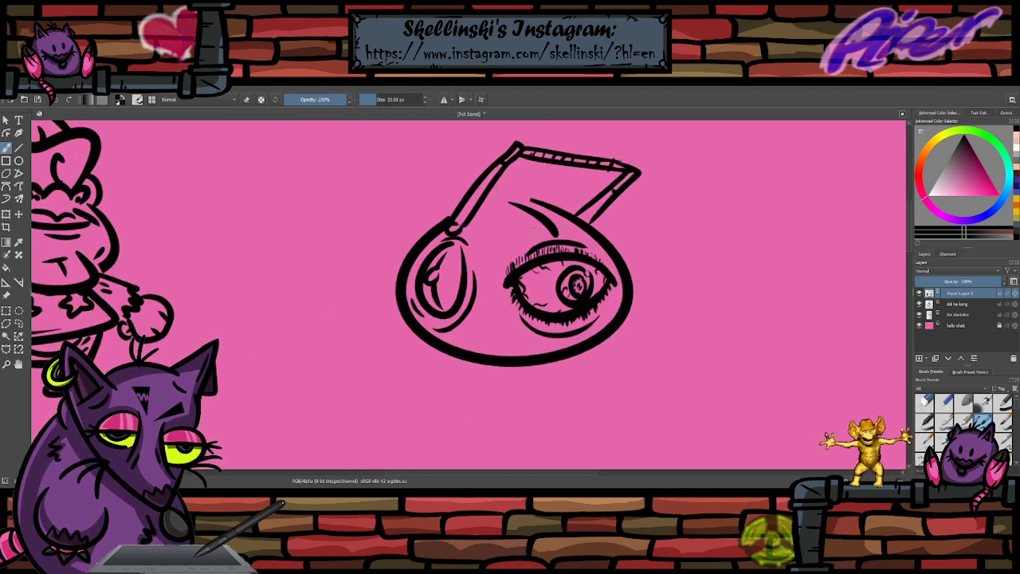
{"action": "left_click_drag", "start_coordinate": [542, 352], "coordinate": [556, 344]}
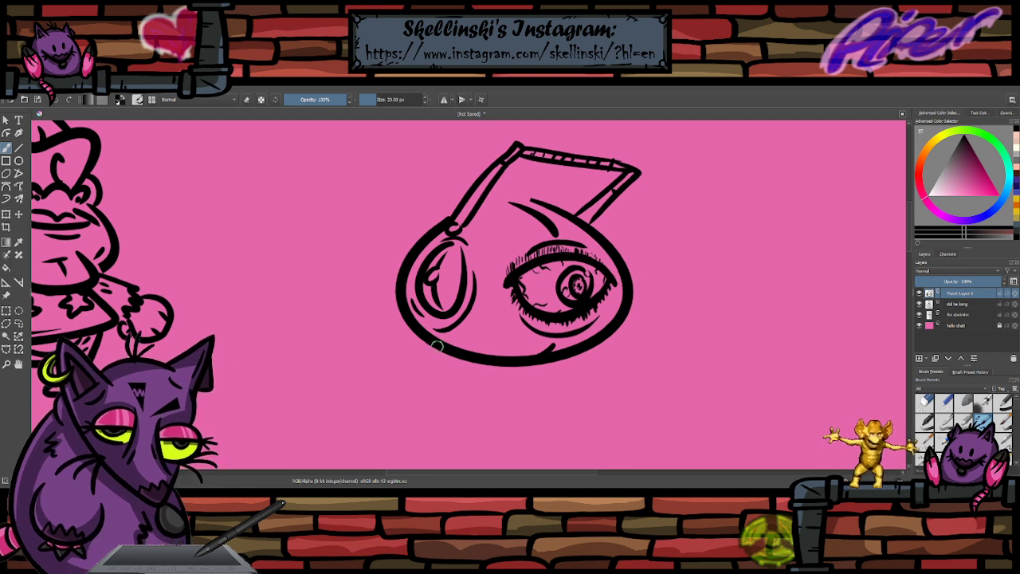
- Draw a slanted double bar down from the egg's lower left side and a near-horizontal double bar from its end
{"action": "left_click_drag", "start_coordinate": [434, 346], "coordinate": [471, 408]}
{"action": "key", "text": "ctrl+z"}
{"action": "mouse_move", "coordinate": [430, 344]}
{"action": "left_mouse_down"}
{"action": "mouse_move", "coordinate": [510, 408]}
{"action": "mouse_move", "coordinate": [504, 422]}
{"action": "mouse_move", "coordinate": [502, 413]}
{"action": "mouse_move", "coordinate": [612, 389]}
{"action": "left_mouse_up"}
{"action": "key", "text": "ctrl+z"}
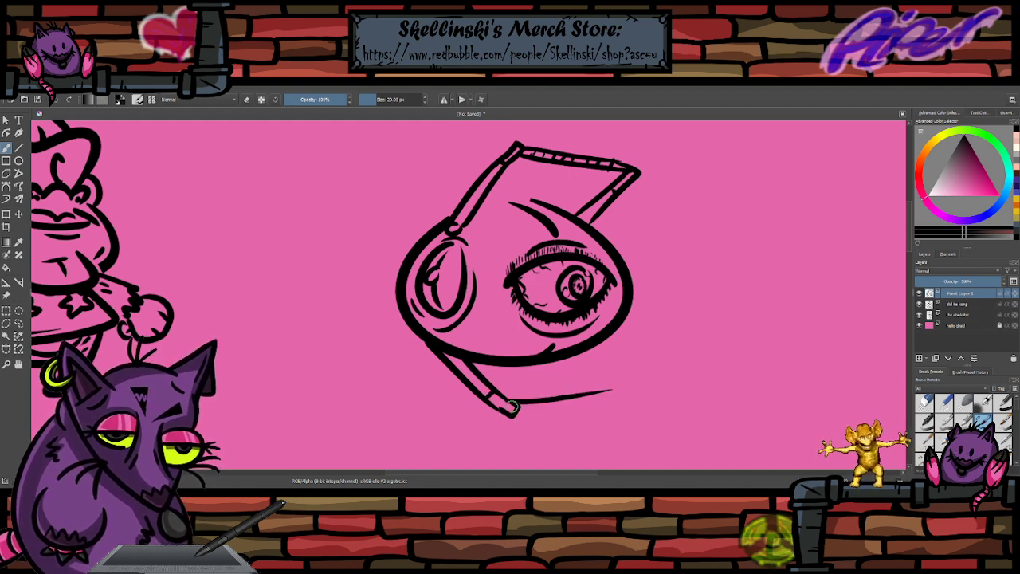
{"action": "mouse_move", "coordinate": [514, 412]}
{"action": "left_mouse_down"}
{"action": "mouse_move", "coordinate": [587, 416]}
{"action": "mouse_move", "coordinate": [615, 404]}
{"action": "left_mouse_up"}
{"action": "key", "text": "ctrl+z"}
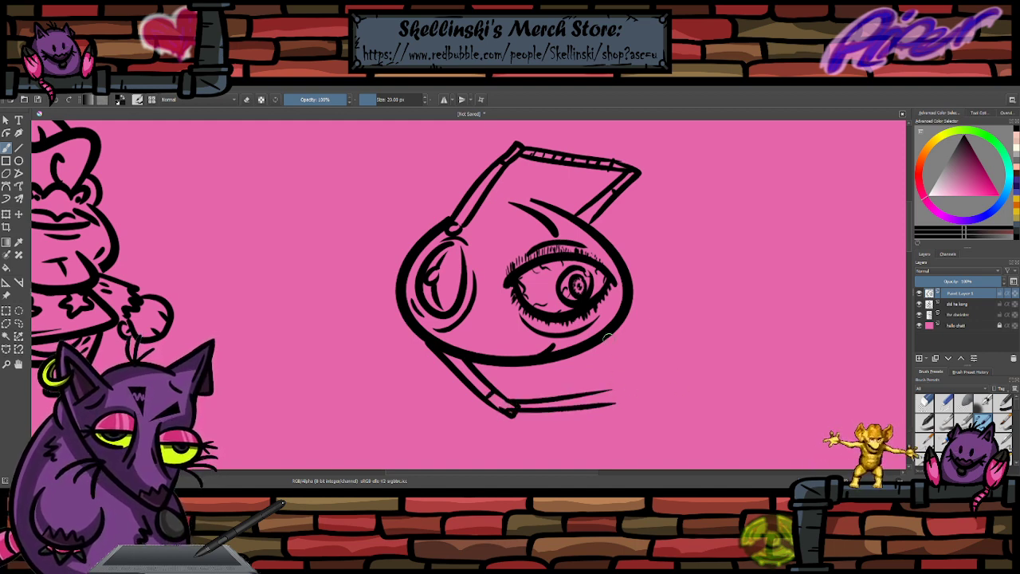
- Close the lower frame with a slanted double bar up to the egg's lower right side, and touch up its corner
{"action": "left_click_drag", "start_coordinate": [611, 336], "coordinate": [636, 403]}
{"action": "key", "text": "ctrl+z"}
{"action": "left_click_drag", "start_coordinate": [636, 404], "coordinate": [621, 405]}
{"action": "mouse_move", "coordinate": [596, 353]}
{"action": "left_mouse_down"}
{"action": "mouse_move", "coordinate": [621, 404]}
{"action": "mouse_move", "coordinate": [635, 393]}
{"action": "mouse_move", "coordinate": [588, 356]}
{"action": "left_mouse_up"}
{"action": "key", "text": "ctrl+z"}
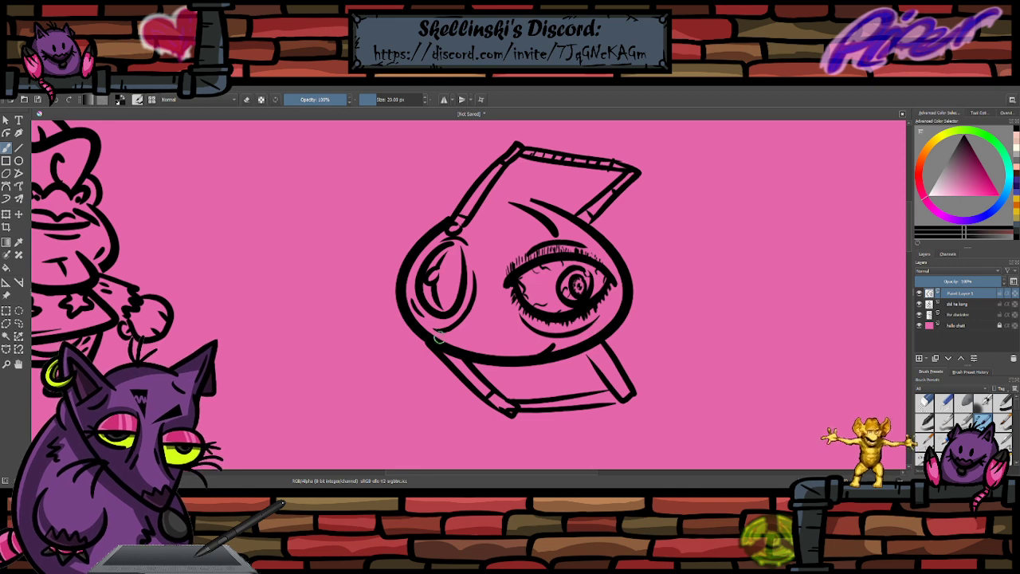
- Erase the egg outline at the lower frame's left joint, draw a round hinge there, and add rungs across the frame bars
{"action": "key", "text": "e"}
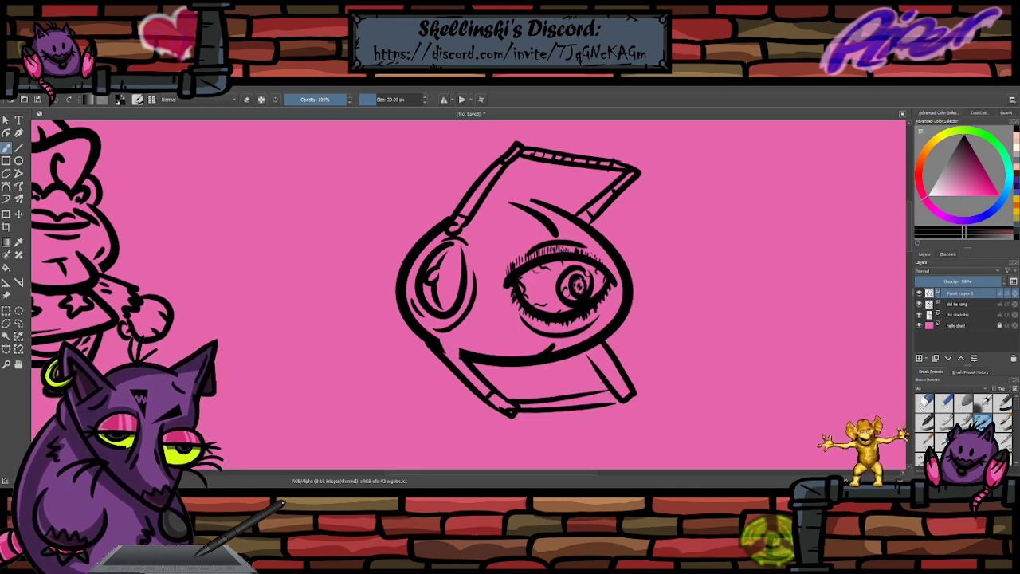
{"action": "mouse_move", "coordinate": [441, 339]}
{"action": "left_mouse_down"}
{"action": "mouse_move", "coordinate": [459, 360]}
{"action": "mouse_move", "coordinate": [455, 341]}
{"action": "mouse_move", "coordinate": [437, 347]}
{"action": "left_mouse_up"}
{"action": "key", "text": "ctrl+z"}
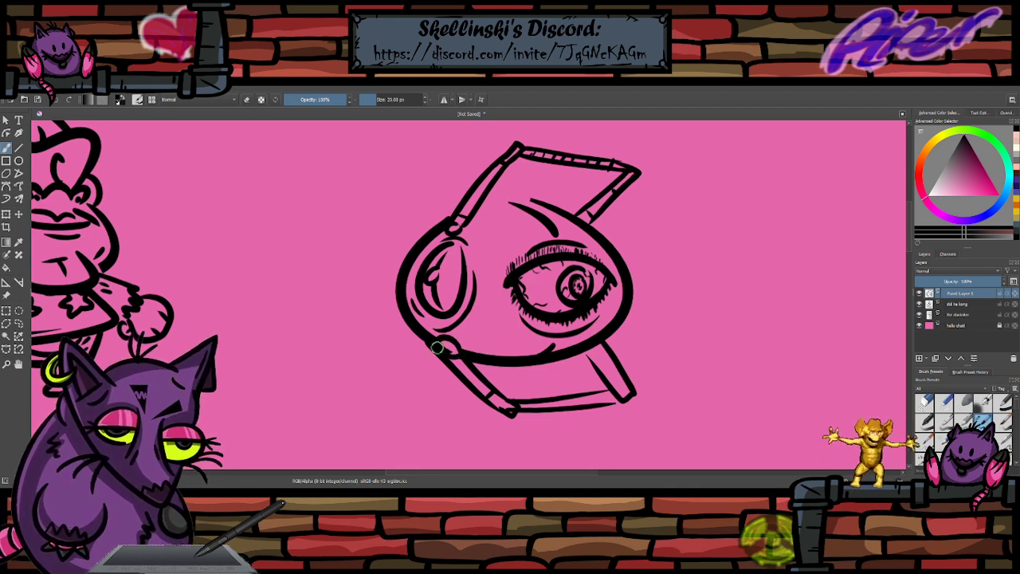
{"action": "left_click_drag", "start_coordinate": [607, 352], "coordinate": [604, 359]}
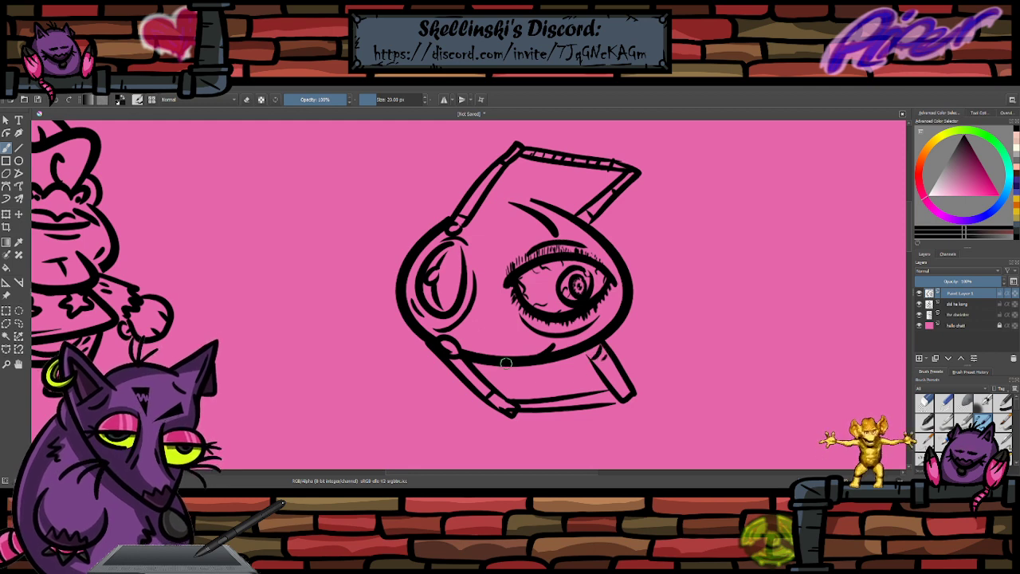
{"action": "left_click_drag", "start_coordinate": [470, 359], "coordinate": [462, 370]}
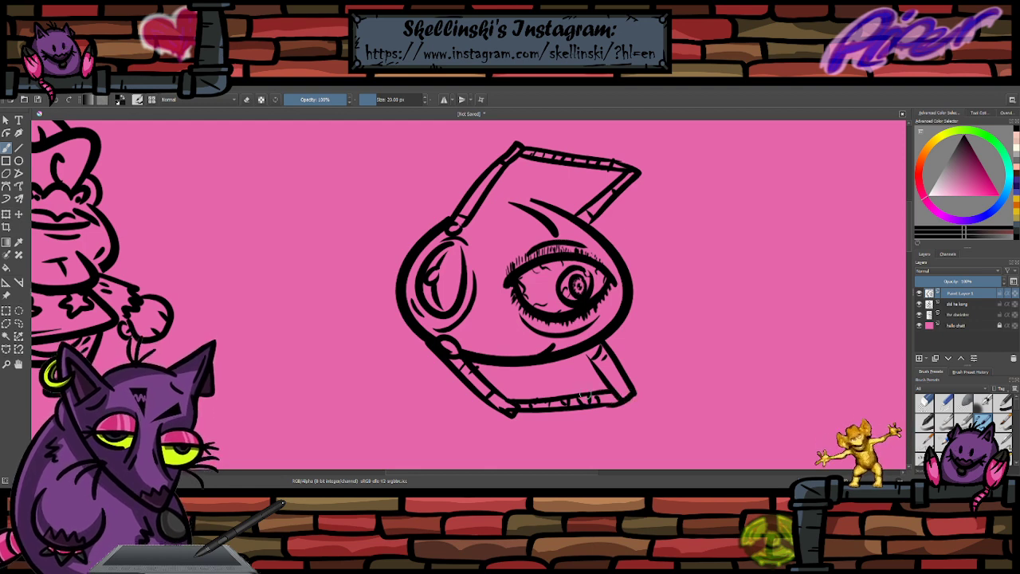
- Close the gap in the egg's top outline and add short curved contour strokes along its upper and lower edges
{"action": "left_click_drag", "start_coordinate": [566, 343], "coordinate": [562, 349]}
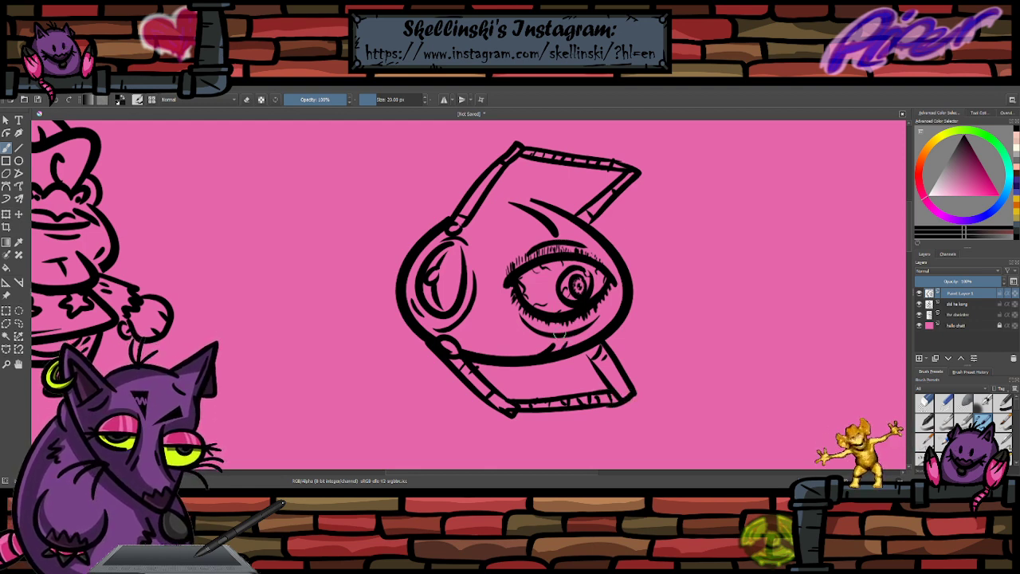
{"action": "left_click_drag", "start_coordinate": [566, 217], "coordinate": [584, 231]}
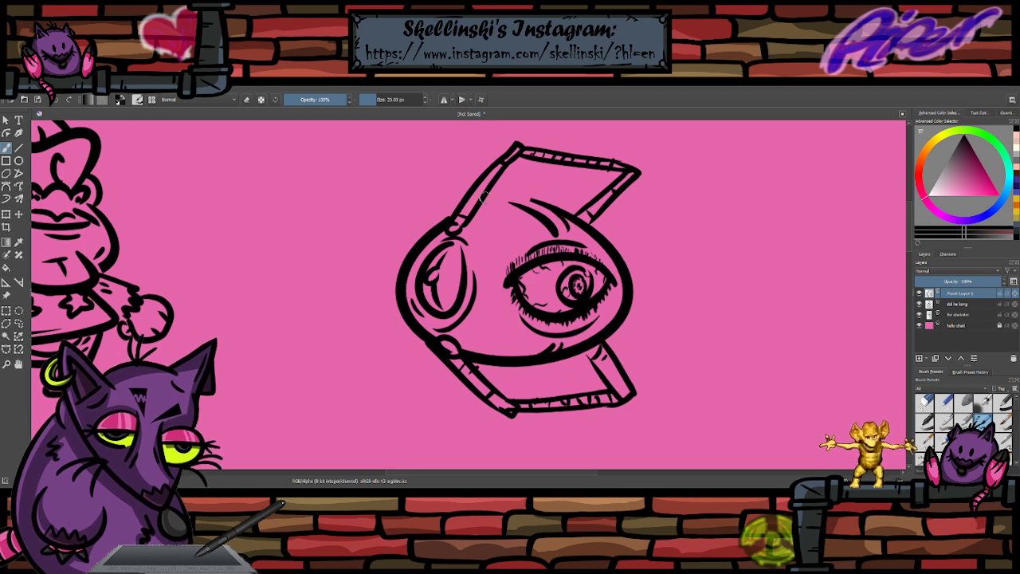
{"action": "left_click_drag", "start_coordinate": [508, 189], "coordinate": [562, 234]}
{"action": "key", "text": "ctrl+z"}
{"action": "mouse_move", "coordinate": [479, 209]}
{"action": "left_mouse_down"}
{"action": "mouse_move", "coordinate": [532, 200]}
{"action": "mouse_move", "coordinate": [563, 230]}
{"action": "left_mouse_up"}
{"action": "left_click_drag", "start_coordinate": [483, 228], "coordinate": [522, 213]}
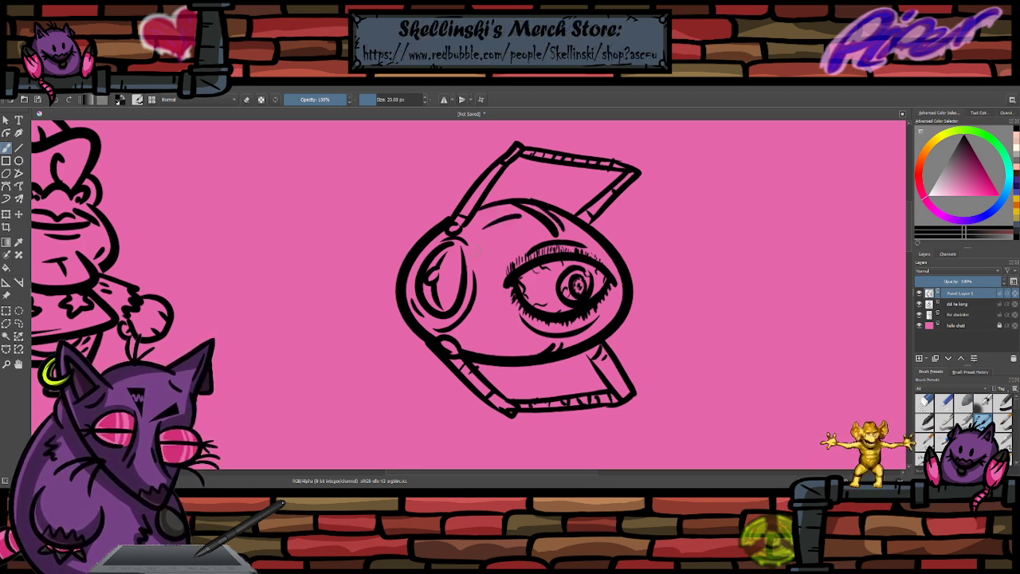
{"action": "left_click_drag", "start_coordinate": [534, 266], "coordinate": [544, 260]}
{"action": "left_click_drag", "start_coordinate": [475, 337], "coordinate": [514, 351]}
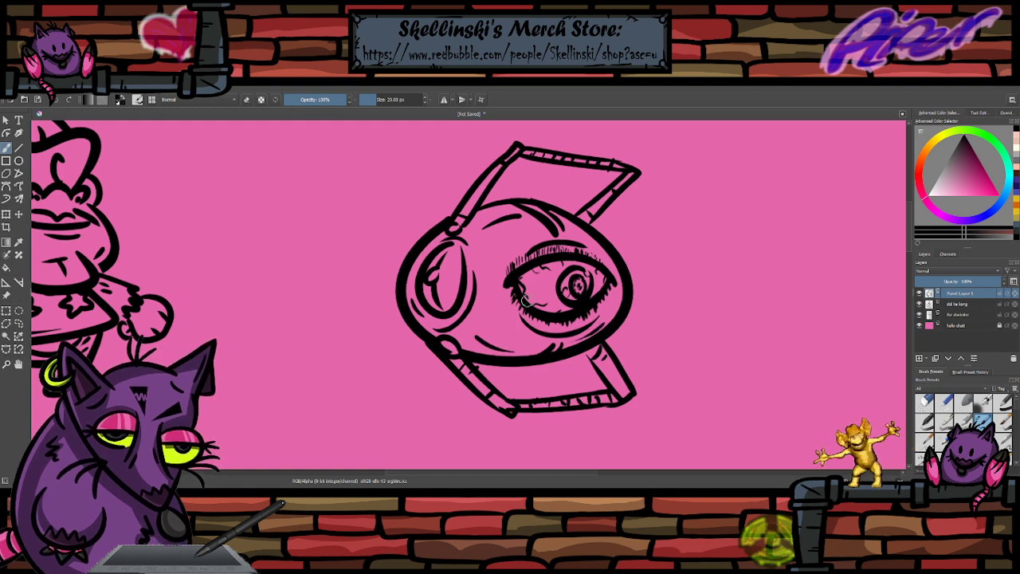
{"action": "key", "text": "m"}
{"action": "key", "text": "m"}
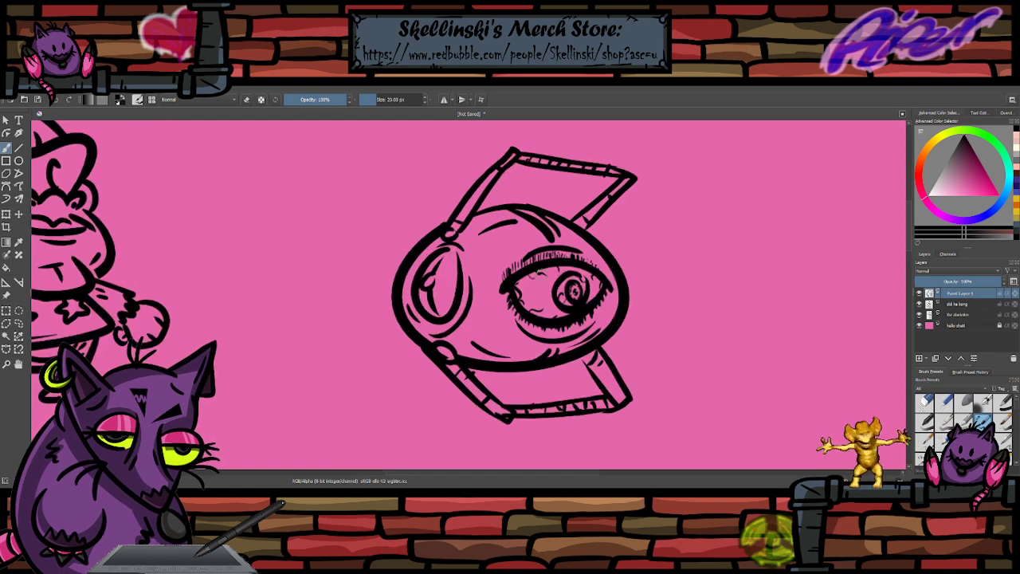
{"action": "left_click_drag", "start_coordinate": [510, 244], "coordinate": [486, 297]}
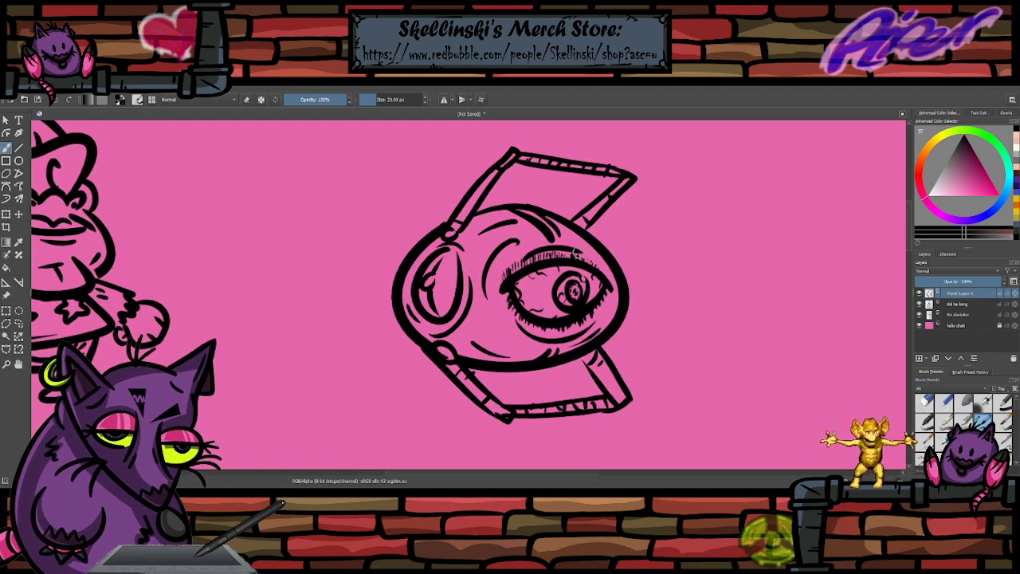
{"action": "key", "text": "ctrl+z"}
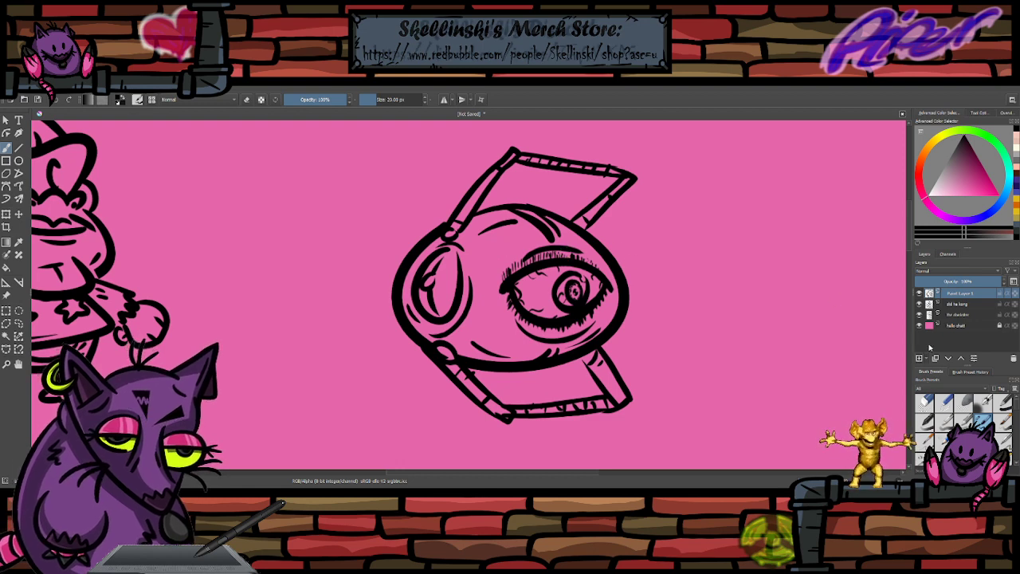
- Add a new paint layer, draw a large ring around the almond eye, and erase where it overlaps the oval eye
{"action": "left_click", "coordinate": [920, 359]}
{"action": "left_click_drag", "start_coordinate": [581, 245], "coordinate": [616, 299]}
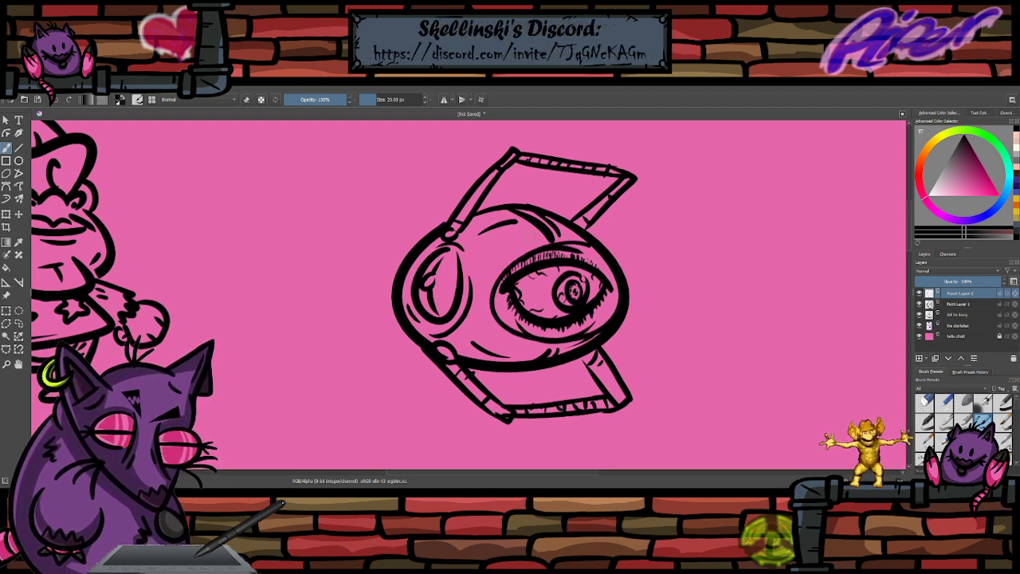
{"action": "key", "text": "ctrl+z"}
{"action": "left_click_drag", "start_coordinate": [542, 231], "coordinate": [549, 354]}
{"action": "key", "text": "ctrl+z"}
{"action": "left_click_drag", "start_coordinate": [538, 228], "coordinate": [556, 352]}
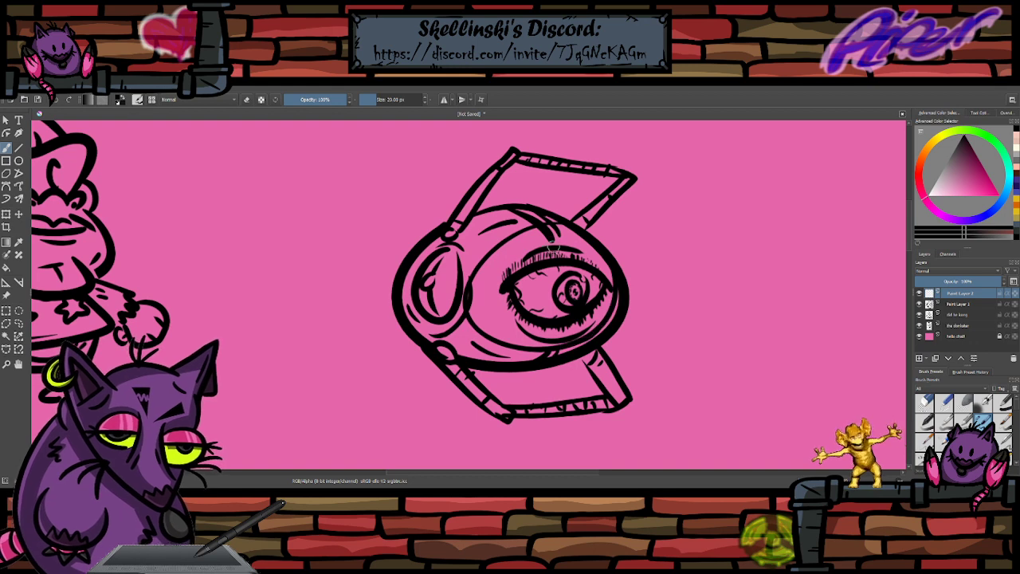
{"action": "key", "text": "e"}
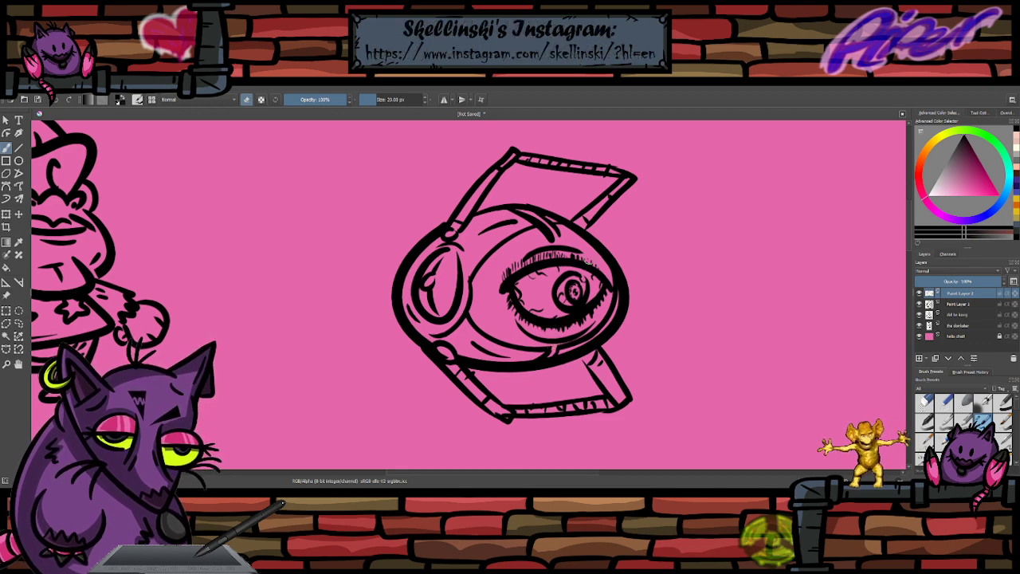
- Transform the ring layer, nudging it slightly down and skewing it to follow the egg's curvature
{"action": "scroll", "coordinate": [588, 261], "scroll_direction": "down", "scroll_amount": 2}
{"action": "scroll", "coordinate": [588, 260], "scroll_direction": "up", "scroll_amount": 2}
{"action": "key", "text": "ctrl+t"}
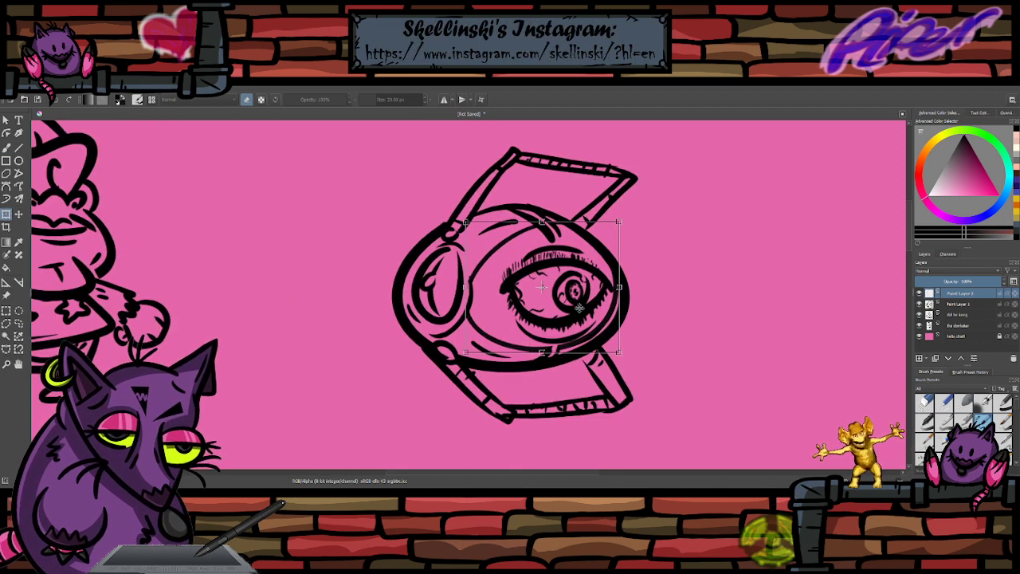
{"action": "left_click_drag", "start_coordinate": [586, 321], "coordinate": [587, 323]}
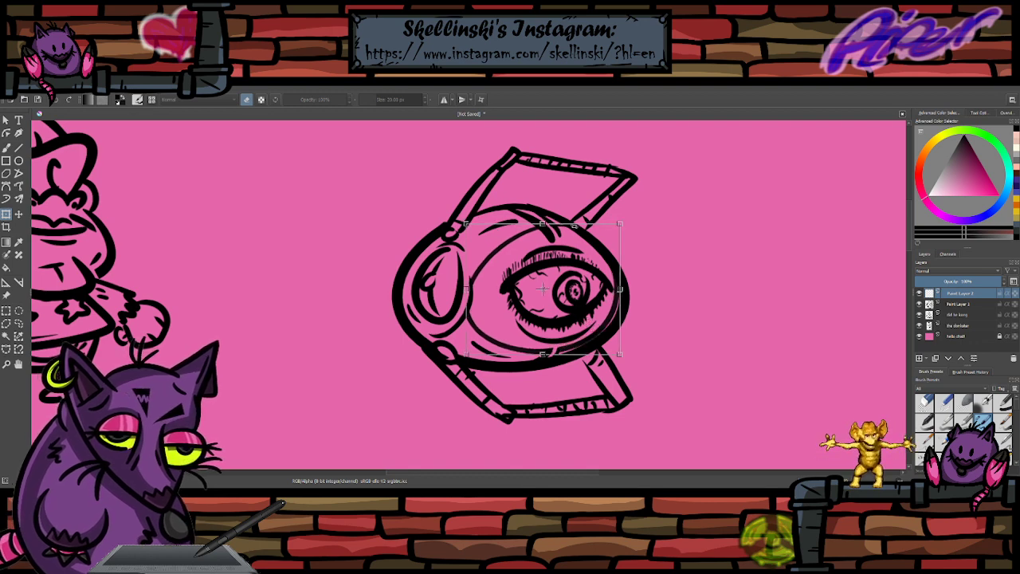
{"action": "left_click_drag", "start_coordinate": [573, 226], "coordinate": [577, 226]}
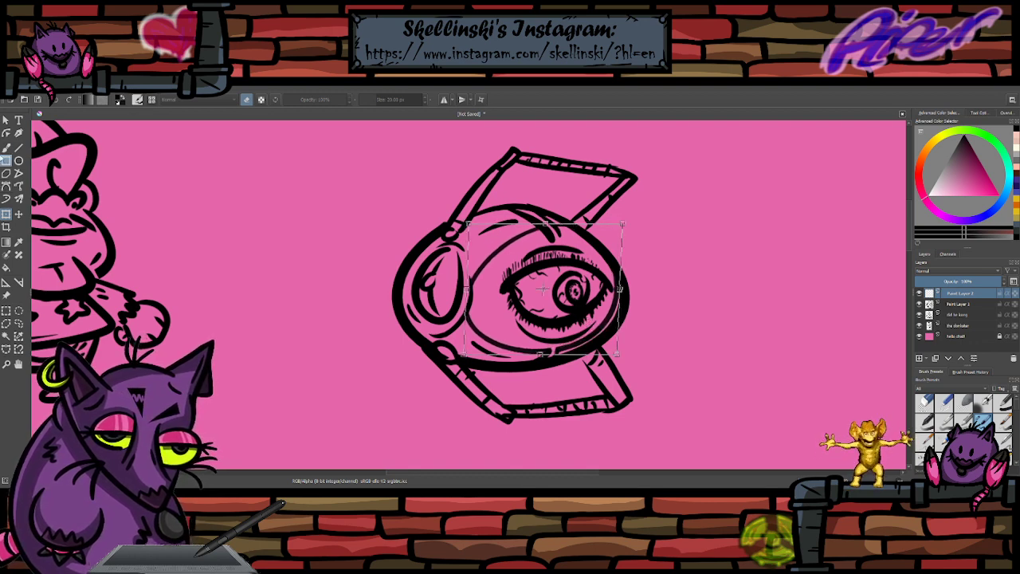
{"action": "key", "text": "b"}
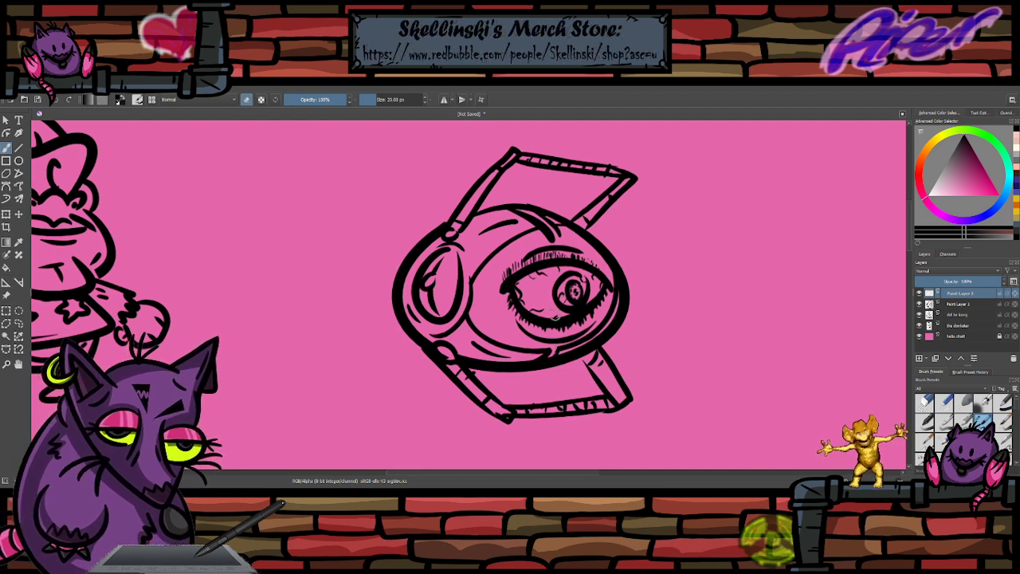
- Draw curved contour strokes beside the almond eye and fill the oval eye's inner opening with crosshatching
{"action": "left_click_drag", "start_coordinate": [507, 255], "coordinate": [513, 322]}
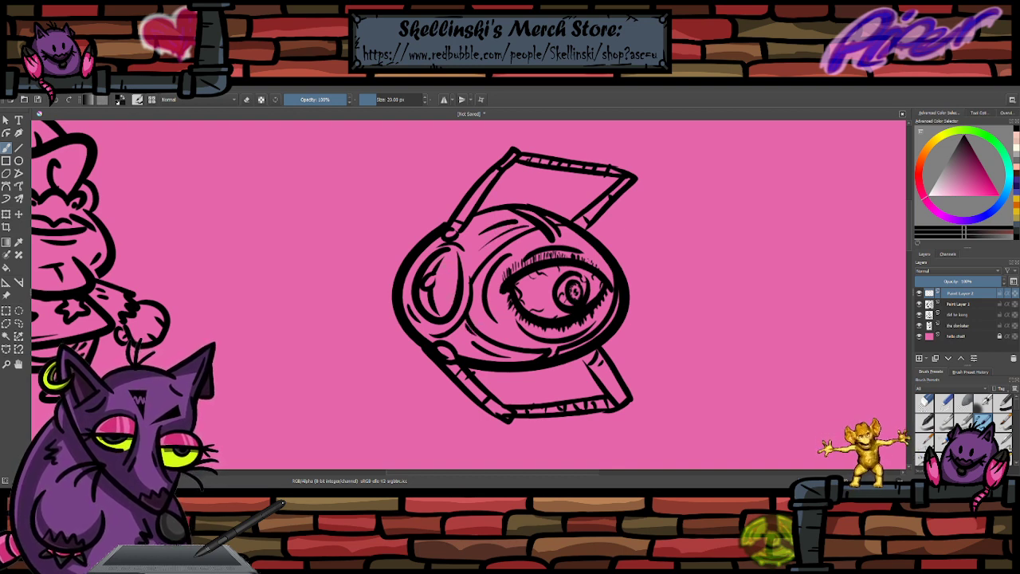
{"action": "left_click_drag", "start_coordinate": [458, 274], "coordinate": [439, 305]}
{"action": "left_click_drag", "start_coordinate": [453, 266], "coordinate": [437, 305]}
{"action": "left_click_drag", "start_coordinate": [447, 288], "coordinate": [435, 316]}
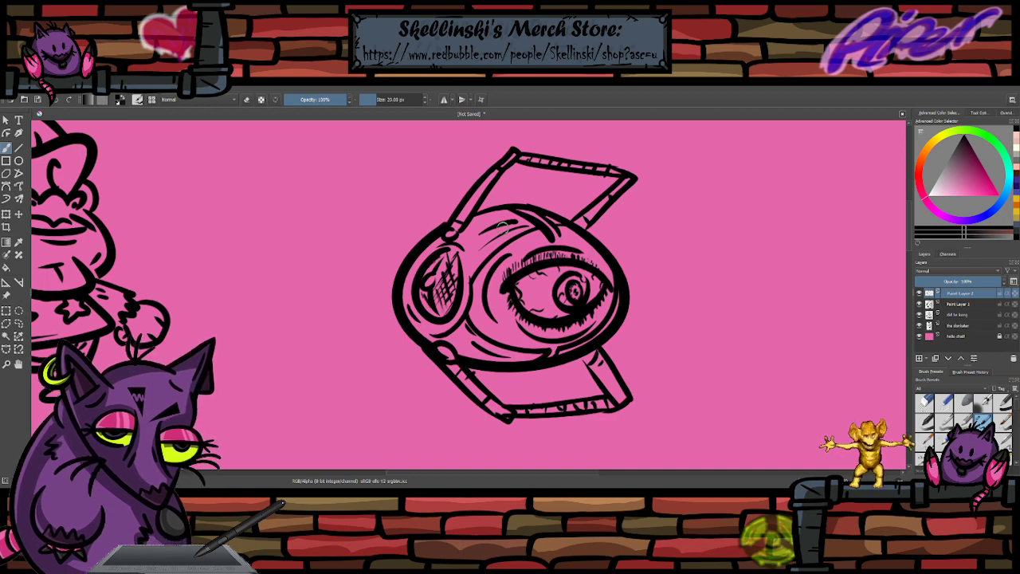
- Merge the ring and hatching layer down into the egg character's layer
{"action": "scroll", "coordinate": [504, 229], "scroll_direction": "down", "scroll_amount": 3}
{"action": "scroll", "coordinate": [510, 233], "scroll_direction": "up", "scroll_amount": 2}
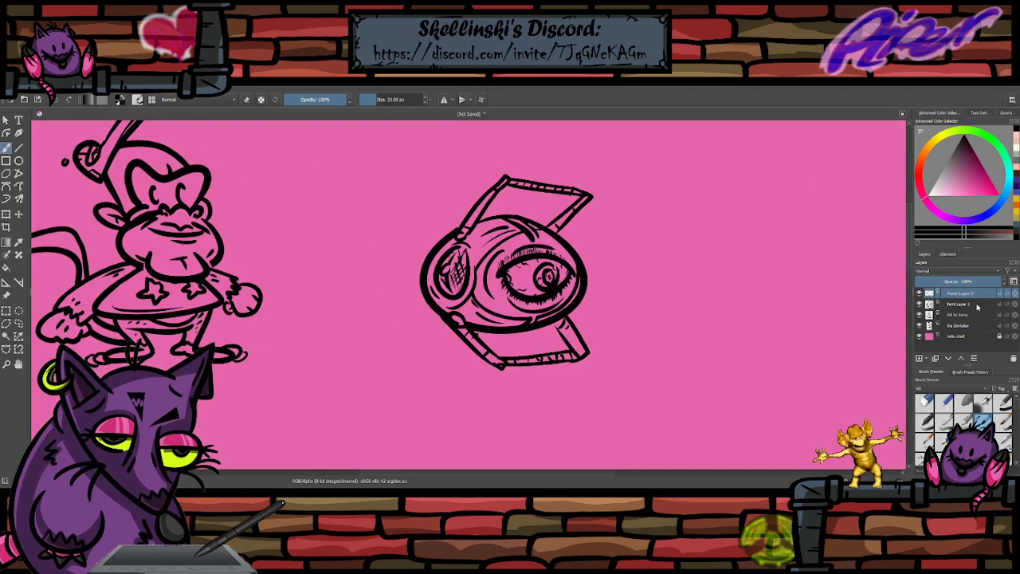
{"action": "key", "text": "ctrl+e"}
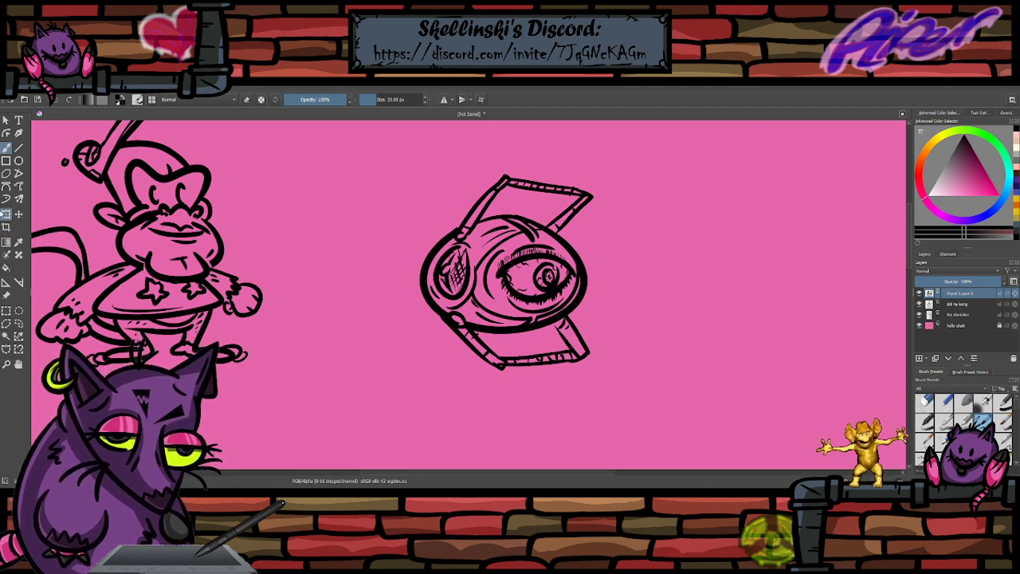
- Transform the egg character's layer, narrowing it slightly and stretching it vertically, and move it up and closer to the monkey sketch
{"action": "key", "text": "ctrl+t"}
{"action": "mouse_move", "coordinate": [585, 274]}
{"action": "left_mouse_down"}
{"action": "mouse_move", "coordinate": [567, 273]}
{"action": "mouse_move", "coordinate": [583, 272]}
{"action": "left_mouse_up"}
{"action": "key", "text": "Return"}
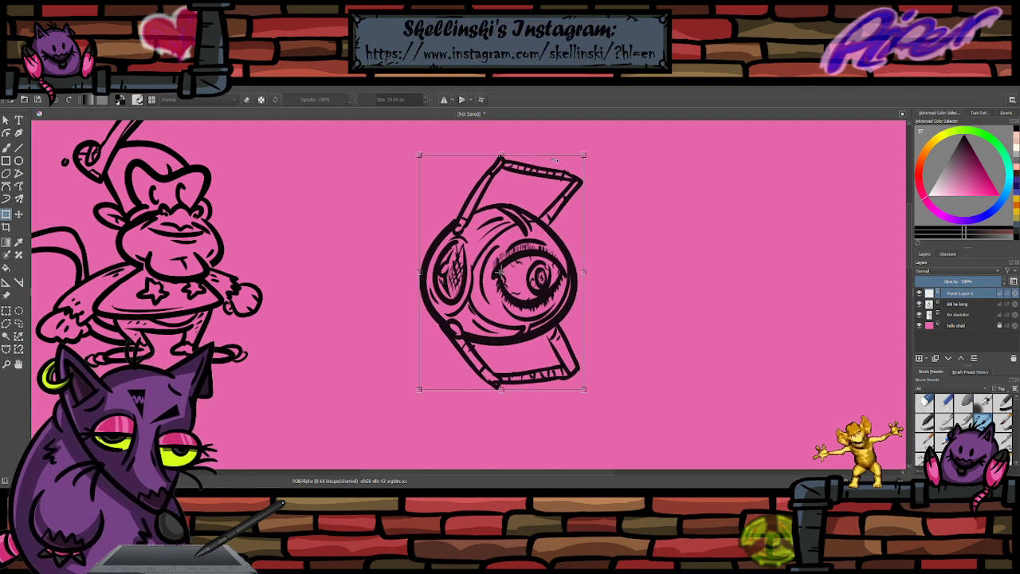
{"action": "mouse_move", "coordinate": [554, 160]}
{"action": "left_mouse_down"}
{"action": "mouse_move", "coordinate": [483, 164]}
{"action": "mouse_move", "coordinate": [518, 141]}
{"action": "left_mouse_up"}
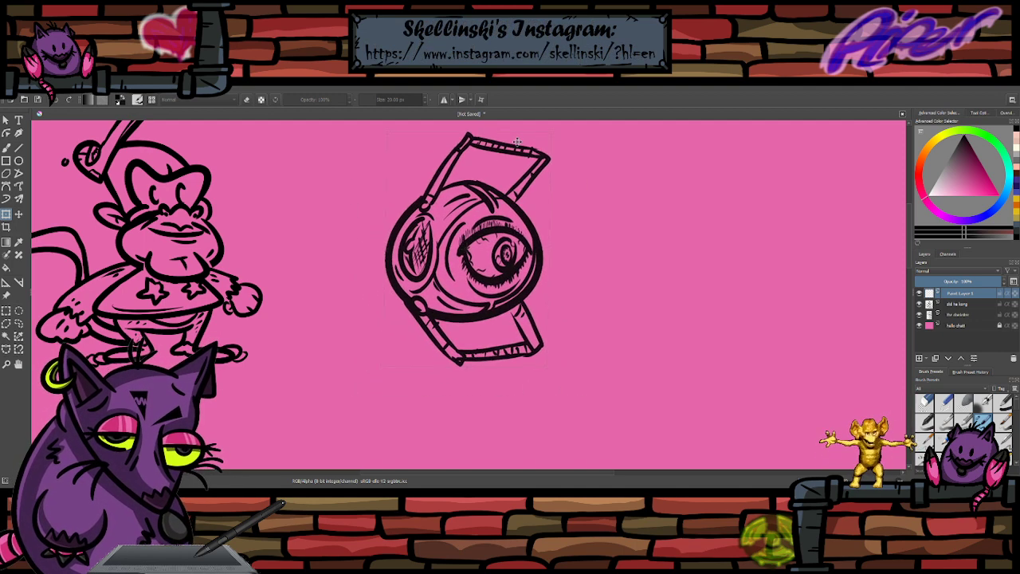
{"action": "left_click", "coordinate": [6, 147]}
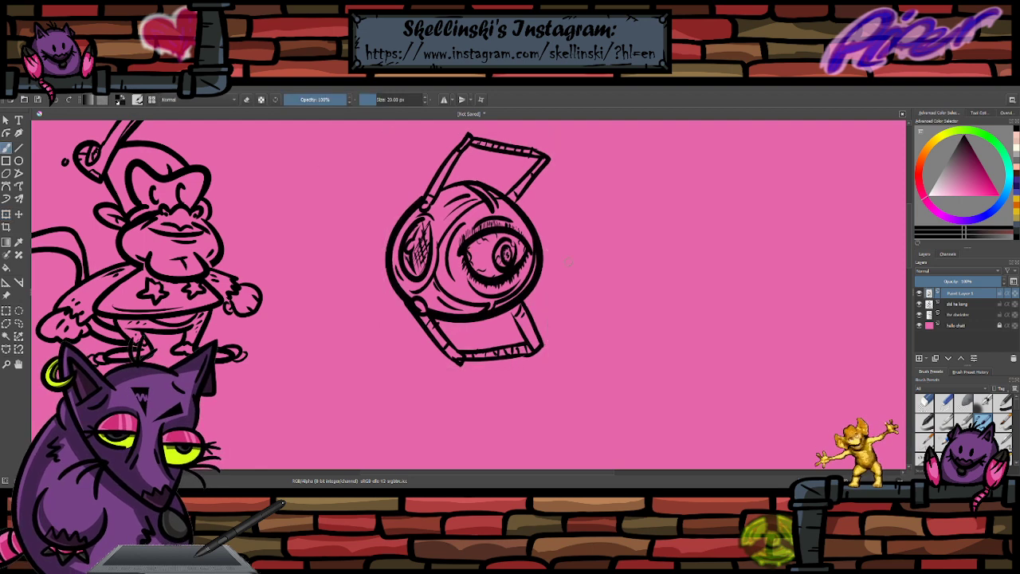
{"action": "scroll", "coordinate": [494, 295], "scroll_direction": "down", "scroll_amount": 1}
{"action": "scroll", "coordinate": [456, 204], "scroll_direction": "up", "scroll_amount": 1}
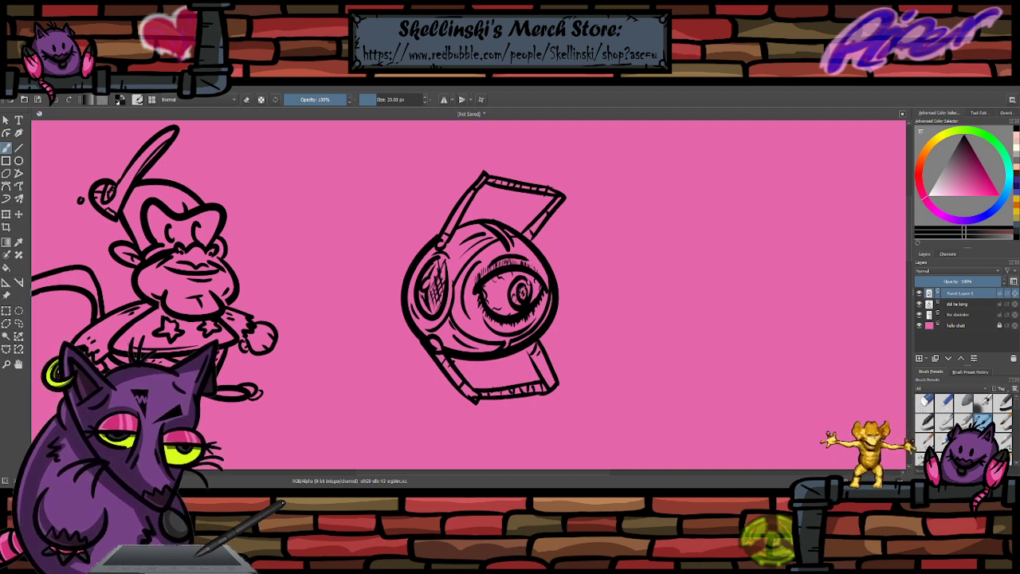
{"action": "scroll", "coordinate": [483, 207], "scroll_direction": "down", "scroll_amount": 1}
{"action": "scroll", "coordinate": [483, 207], "scroll_direction": "down", "scroll_amount": 2}
{"action": "scroll", "coordinate": [483, 199], "scroll_direction": "up", "scroll_amount": 2}
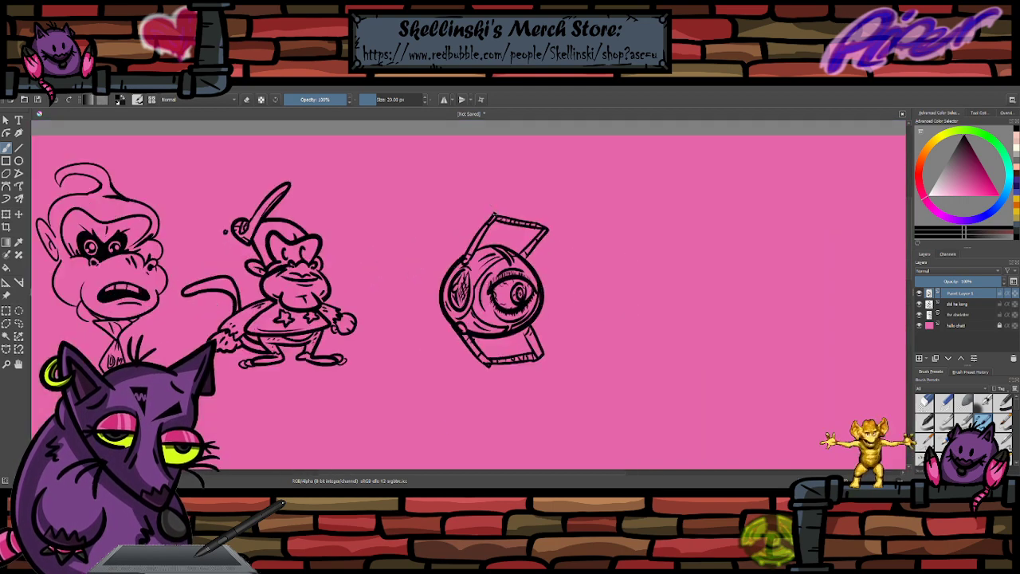
{"action": "scroll", "coordinate": [508, 221], "scroll_direction": "down", "scroll_amount": 1}
{"action": "scroll", "coordinate": [507, 221], "scroll_direction": "up", "scroll_amount": 1}
{"action": "scroll", "coordinate": [509, 223], "scroll_direction": "up", "scroll_amount": 2}
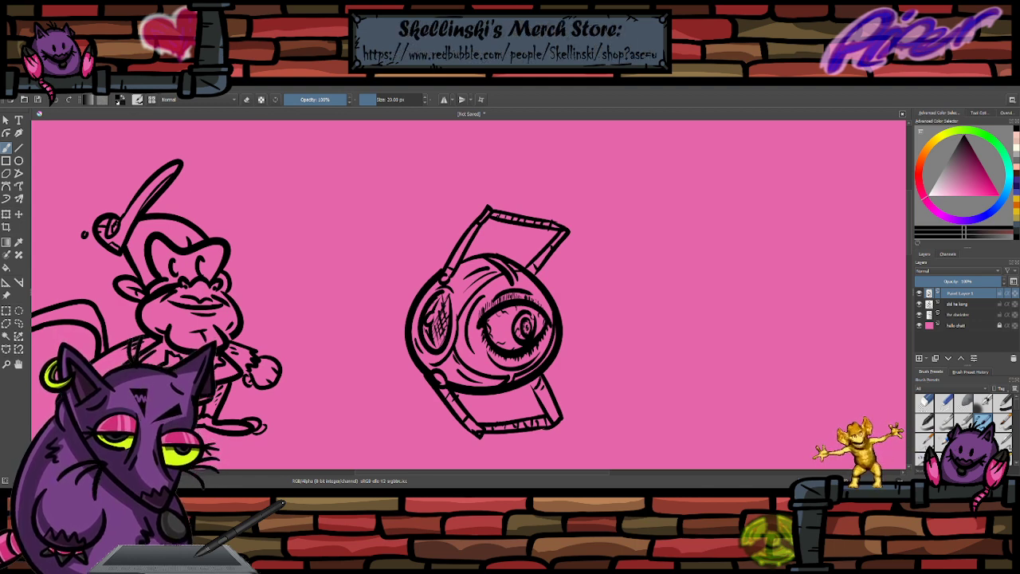
{"action": "scroll", "coordinate": [483, 269], "scroll_direction": "down", "scroll_amount": 4}
{"action": "scroll", "coordinate": [519, 337], "scroll_direction": "up", "scroll_amount": 3}
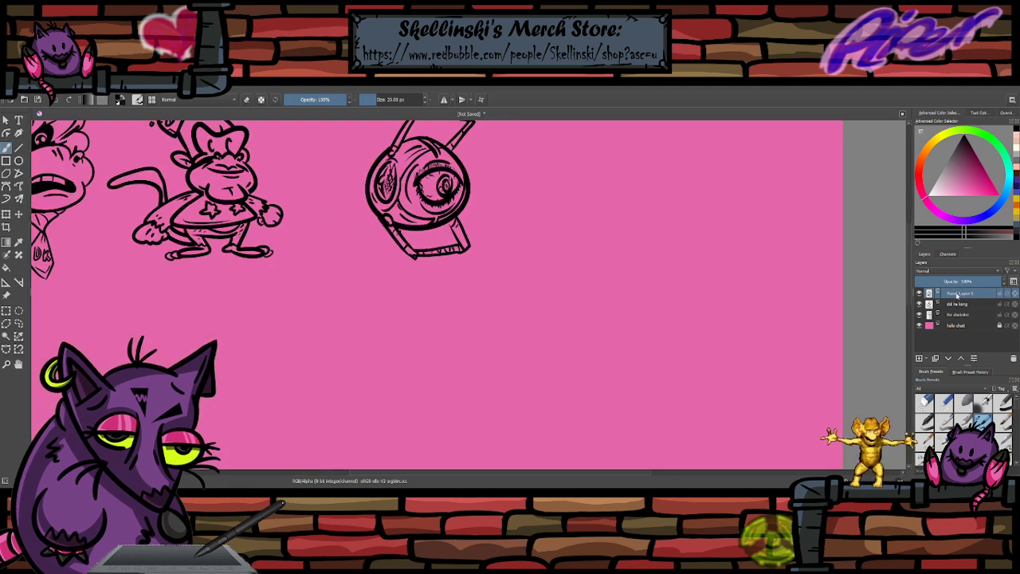
- Rename the egg character's layer as wheaton
{"action": "double_click", "coordinate": [958, 293]}
{"action": "type", "text": "n"}
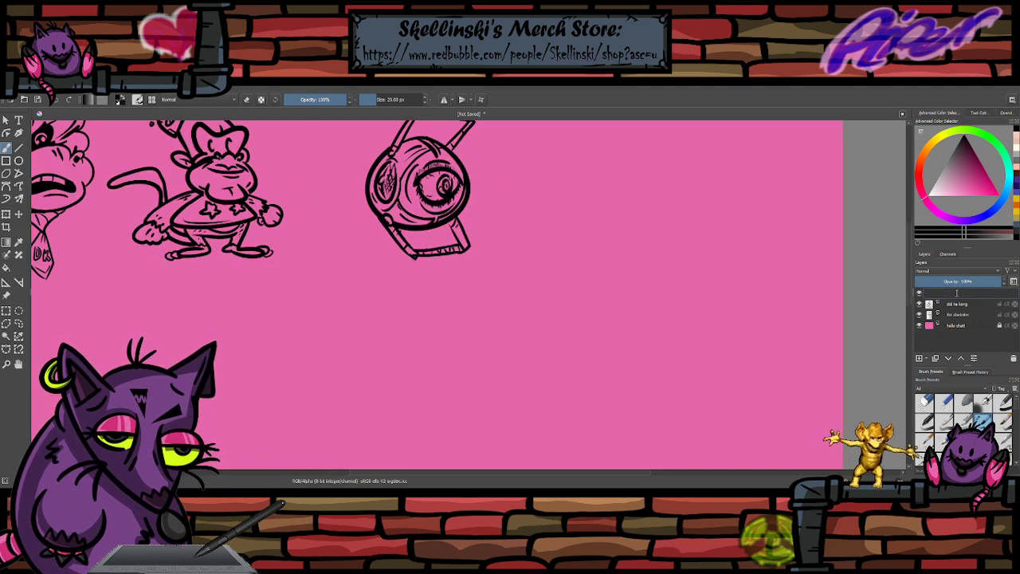
{"action": "type", "text": "shield"}
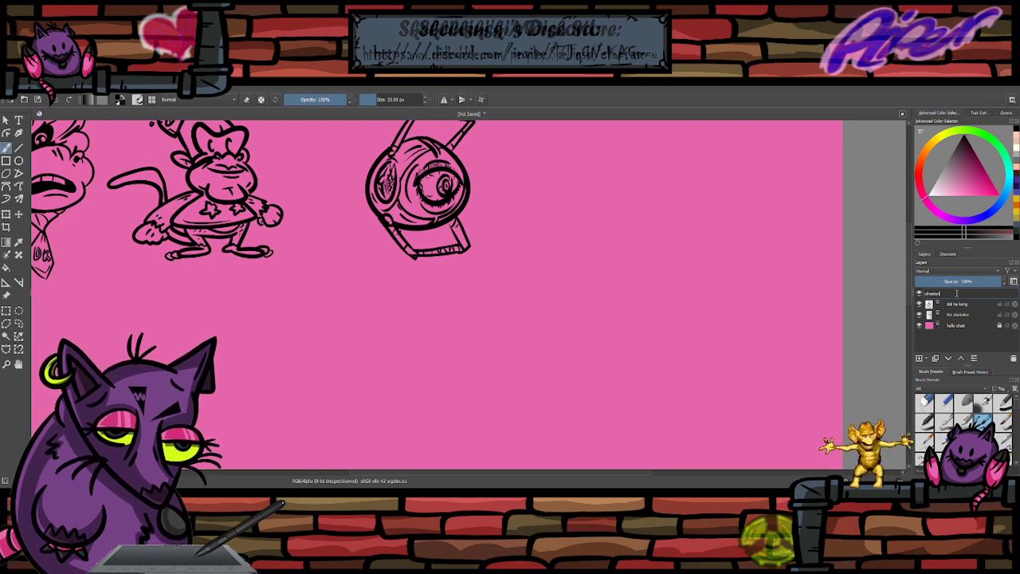
{"action": "key", "text": "Return"}
{"action": "scroll", "coordinate": [768, 309], "scroll_direction": "down", "scroll_amount": 2}
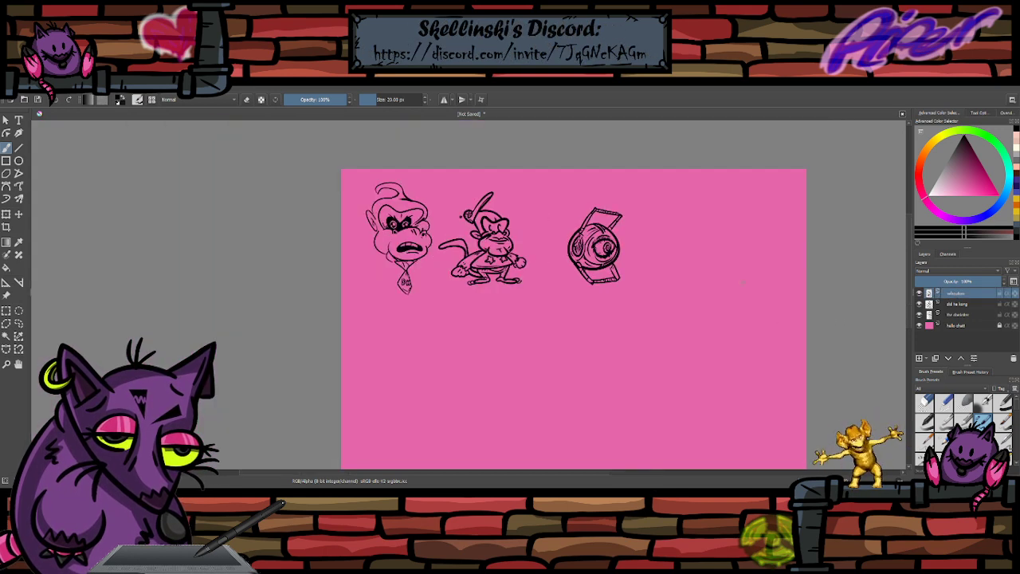
- Add a new paint layer above the egg character's layer for a sketch on an empty area of the canvas
{"action": "scroll", "coordinate": [694, 230], "scroll_direction": "up", "scroll_amount": 1}
{"action": "scroll", "coordinate": [694, 236], "scroll_direction": "up", "scroll_amount": 1}
{"action": "left_click", "coordinate": [920, 358]}
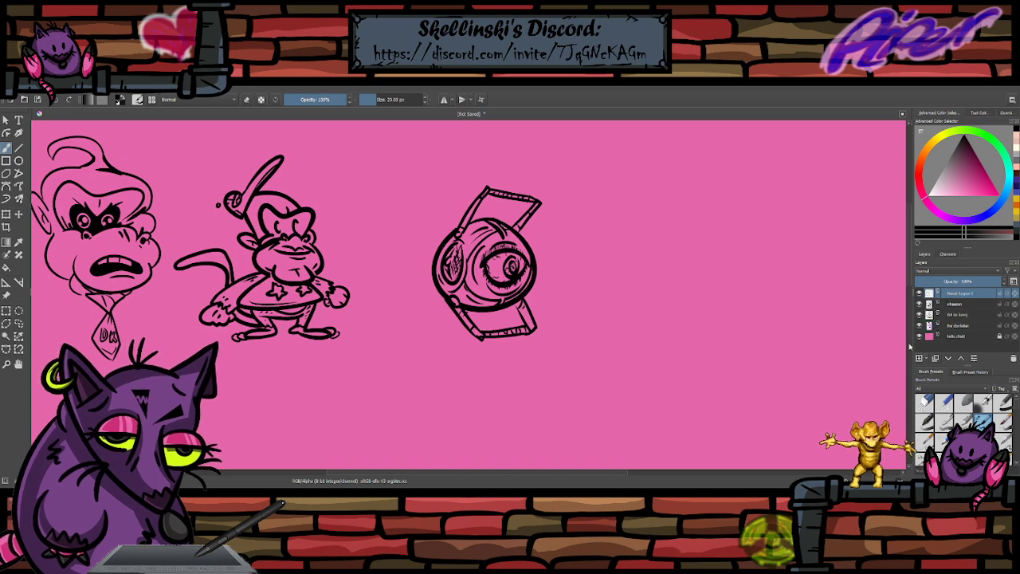
{"action": "scroll", "coordinate": [691, 227], "scroll_direction": "down", "scroll_amount": 3}
{"action": "scroll", "coordinate": [680, 279], "scroll_direction": "up", "scroll_amount": 2}
{"action": "key", "text": "minus"}
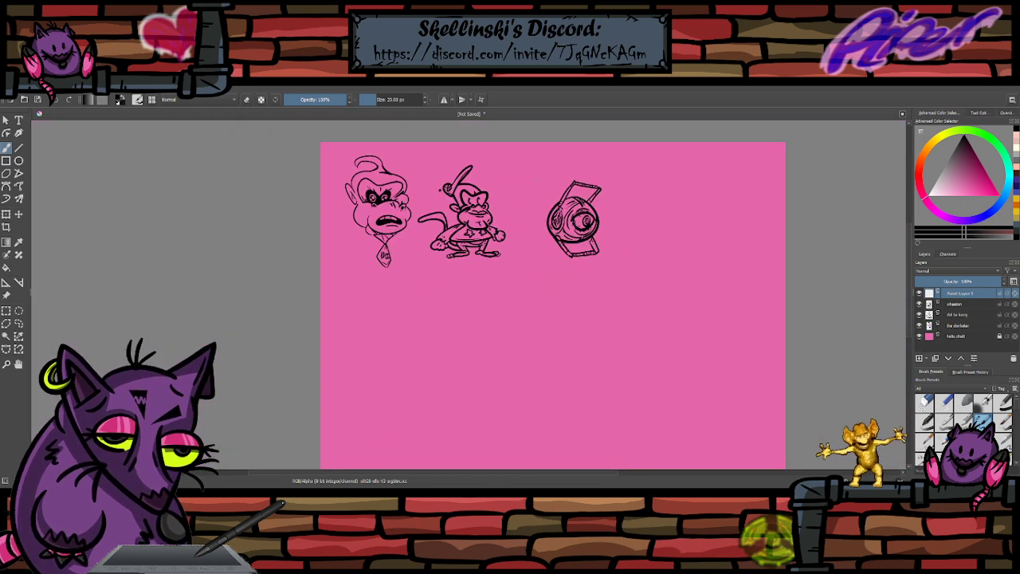
{"action": "key", "text": "plus"}
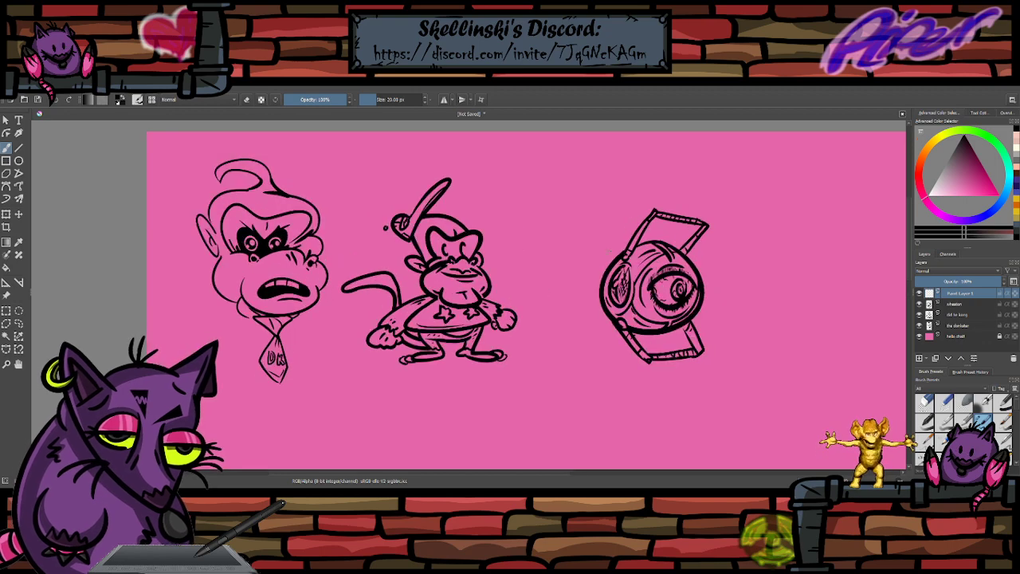
{"action": "scroll", "coordinate": [510, 204], "scroll_direction": "down", "scroll_amount": 2}
{"action": "scroll", "coordinate": [517, 254], "scroll_direction": "up", "scroll_amount": 2}
{"action": "left_click_drag", "start_coordinate": [558, 430], "coordinate": [529, 296]}
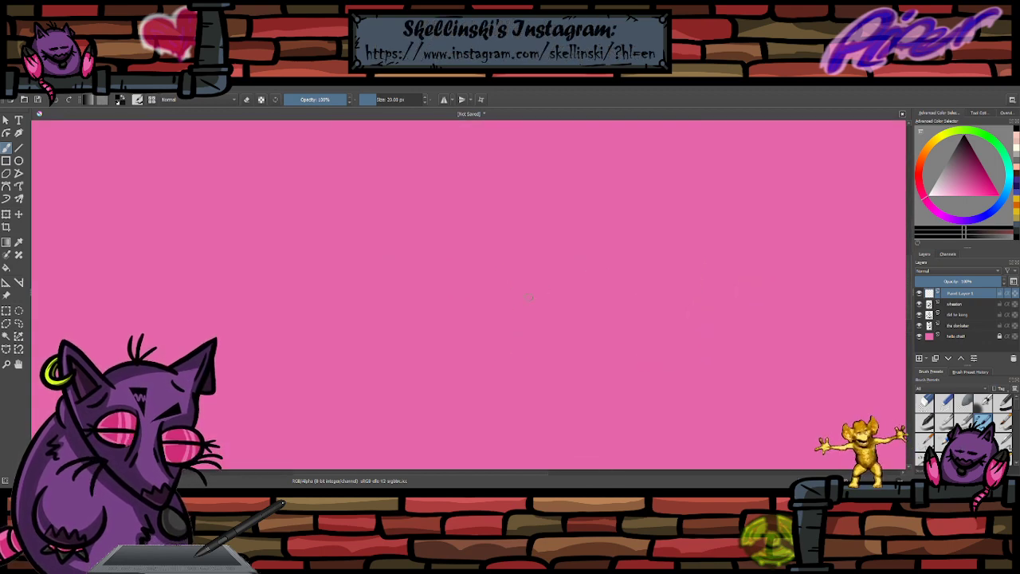
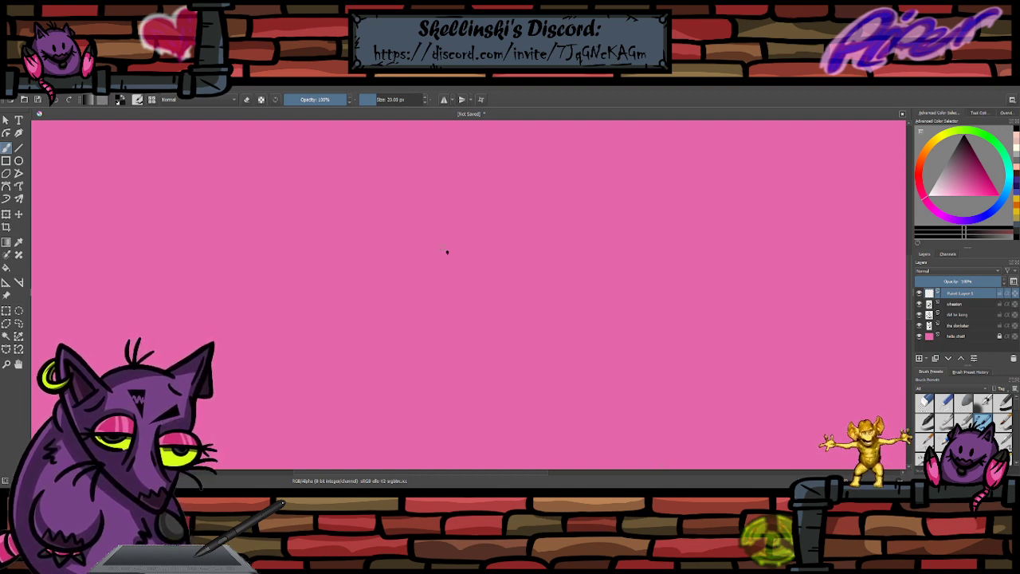
- Draw round glasses with one large and one narrower spiral lens, a short bridge, and a bent temple arm
{"action": "mouse_move", "coordinate": [447, 251]}
{"action": "left_mouse_down"}
{"action": "mouse_move", "coordinate": [446, 243]}
{"action": "mouse_move", "coordinate": [455, 269]}
{"action": "mouse_move", "coordinate": [436, 276]}
{"action": "mouse_move", "coordinate": [450, 295]}
{"action": "mouse_move", "coordinate": [440, 284]}
{"action": "mouse_move", "coordinate": [456, 292]}
{"action": "mouse_move", "coordinate": [540, 263]}
{"action": "mouse_move", "coordinate": [497, 278]}
{"action": "mouse_move", "coordinate": [525, 303]}
{"action": "mouse_move", "coordinate": [497, 292]}
{"action": "left_mouse_up"}
{"action": "key", "text": "ctrl+z"}
{"action": "key", "text": "ctrl+z"}
{"action": "key", "text": "ctrl+z"}
{"action": "key", "text": "ctrl+z"}
{"action": "key", "text": "ctrl+z"}
{"action": "key", "text": "ctrl+z"}
{"action": "left_click_drag", "start_coordinate": [518, 253], "coordinate": [520, 301]}
{"action": "key", "text": "ctrl+z"}
{"action": "key", "text": "ctrl+z"}
{"action": "left_click_drag", "start_coordinate": [525, 258], "coordinate": [522, 282]}
{"action": "key", "text": "ctrl+z"}
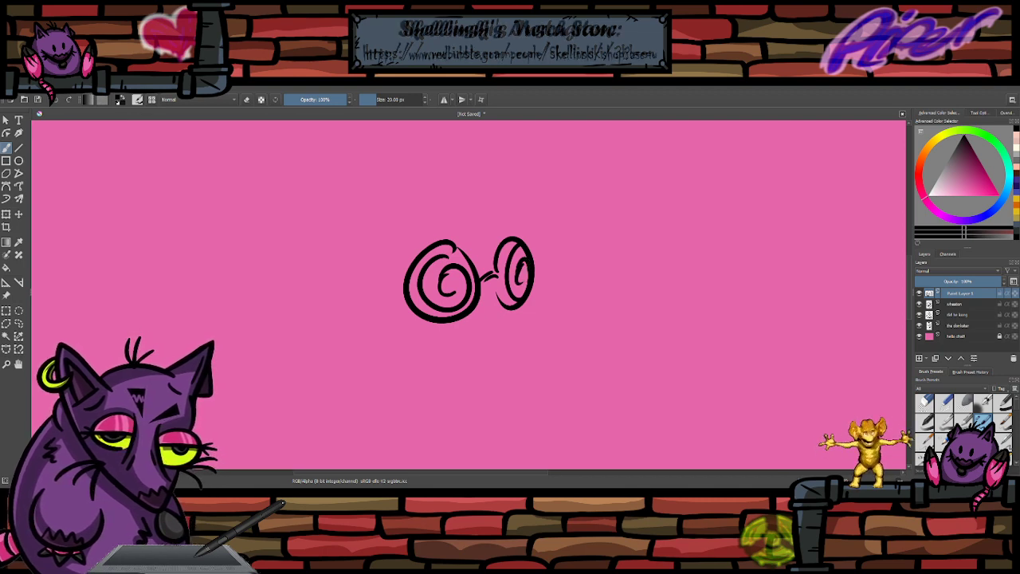
{"action": "mouse_move", "coordinate": [408, 277]}
{"action": "left_mouse_down"}
{"action": "mouse_move", "coordinate": [343, 273]}
{"action": "mouse_move", "coordinate": [393, 273]}
{"action": "mouse_move", "coordinate": [391, 257]}
{"action": "mouse_move", "coordinate": [326, 272]}
{"action": "mouse_move", "coordinate": [338, 279]}
{"action": "mouse_move", "coordinate": [356, 258]}
{"action": "mouse_move", "coordinate": [403, 279]}
{"action": "left_mouse_up"}
{"action": "key", "text": "ctrl+z"}
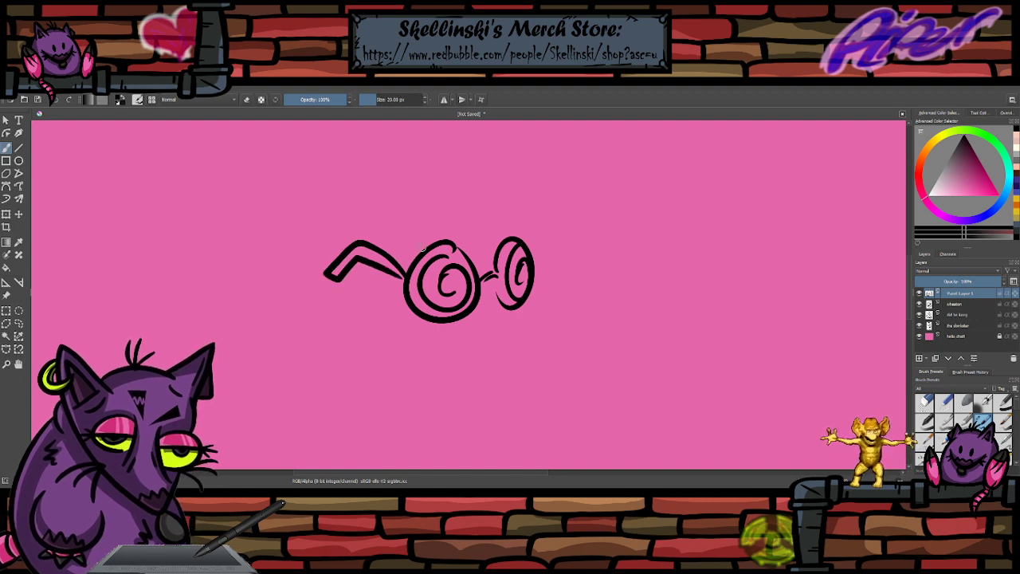
{"action": "mouse_move", "coordinate": [492, 290]}
{"action": "left_mouse_down"}
{"action": "mouse_move", "coordinate": [545, 318]}
{"action": "mouse_move", "coordinate": [460, 344]}
{"action": "left_mouse_up"}
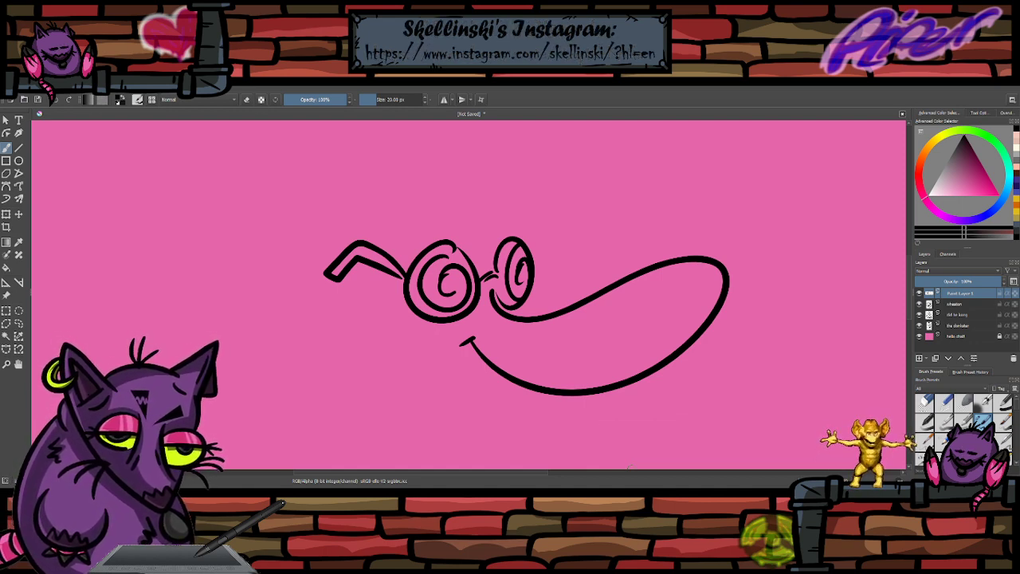
{"action": "scroll", "coordinate": [526, 224], "scroll_direction": "down", "scroll_amount": 2}
{"action": "scroll", "coordinate": [547, 271], "scroll_direction": "up", "scroll_amount": 2}
{"action": "key", "text": "ctrl+z"}
{"action": "key", "text": "ctrl+z"}
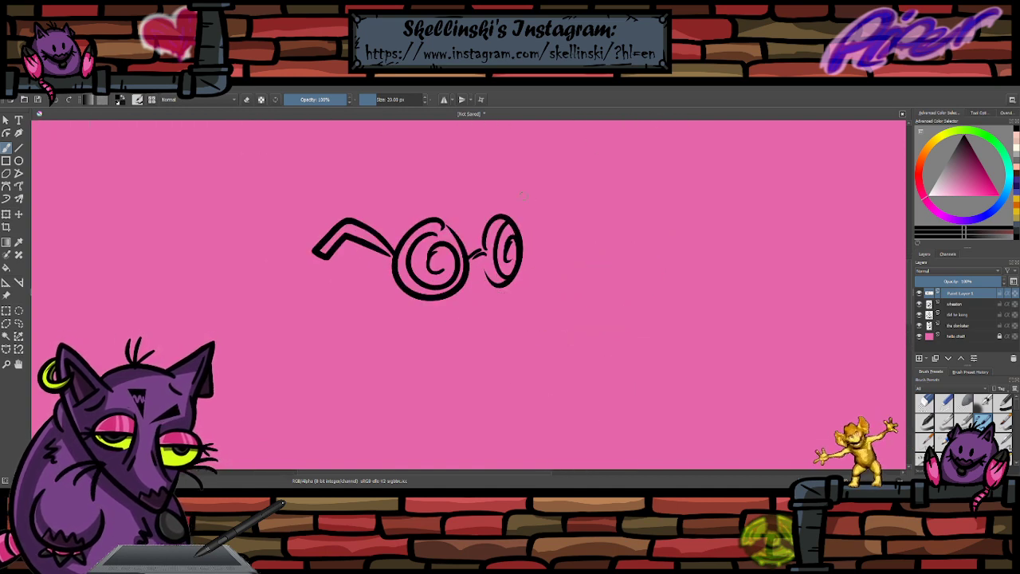
- Draw an upturned beak-like snout with a hooked tip and curved smile below the glasses, adding two short nostril strokes near the tip
{"action": "mouse_move", "coordinate": [480, 263]}
{"action": "left_mouse_down"}
{"action": "mouse_move", "coordinate": [594, 262]}
{"action": "mouse_move", "coordinate": [567, 380]}
{"action": "mouse_move", "coordinate": [590, 339]}
{"action": "mouse_move", "coordinate": [464, 310]}
{"action": "mouse_move", "coordinate": [438, 343]}
{"action": "left_mouse_up"}
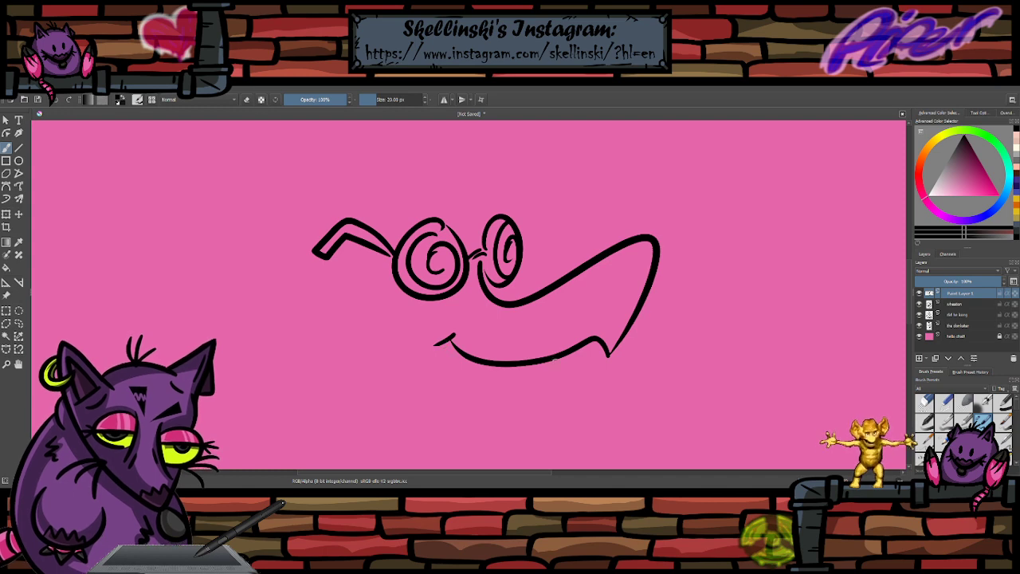
{"action": "mouse_move", "coordinate": [588, 341]}
{"action": "left_mouse_down"}
{"action": "mouse_move", "coordinate": [609, 371]}
{"action": "mouse_move", "coordinate": [443, 360]}
{"action": "left_mouse_up"}
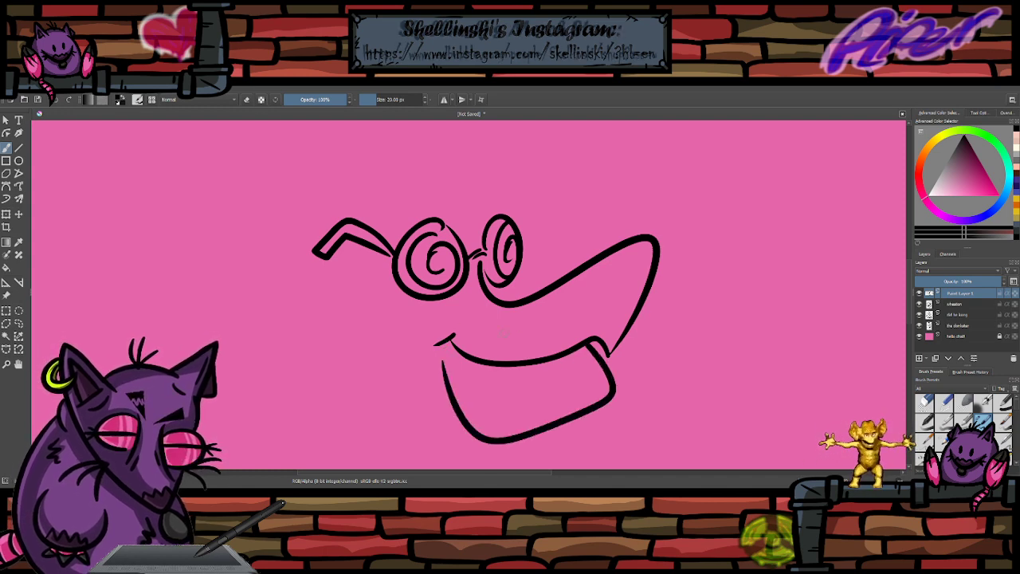
{"action": "key", "text": "ctrl+z"}
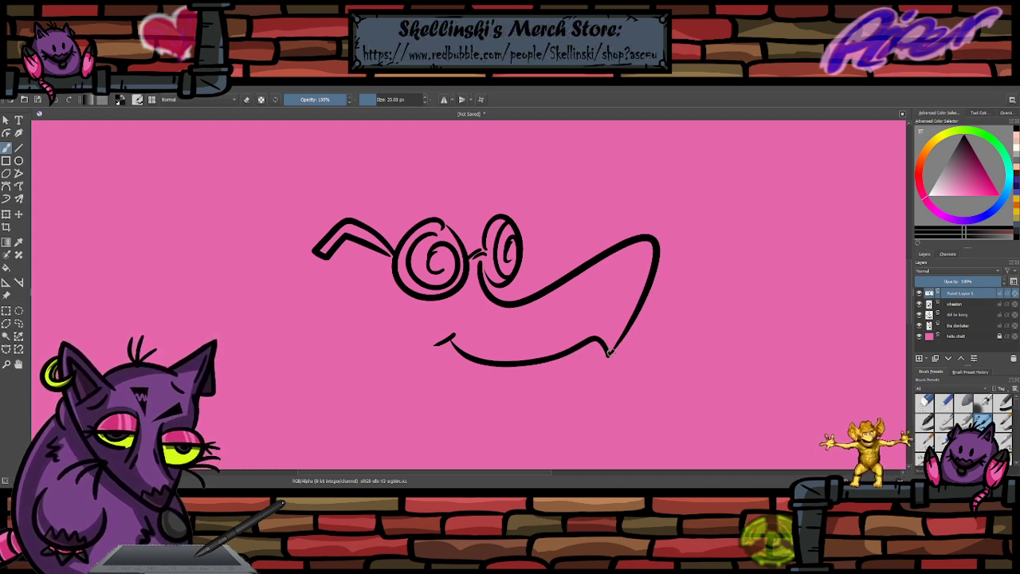
{"action": "left_click_drag", "start_coordinate": [610, 262], "coordinate": [621, 266]}
{"action": "key", "text": "ctrl+z"}
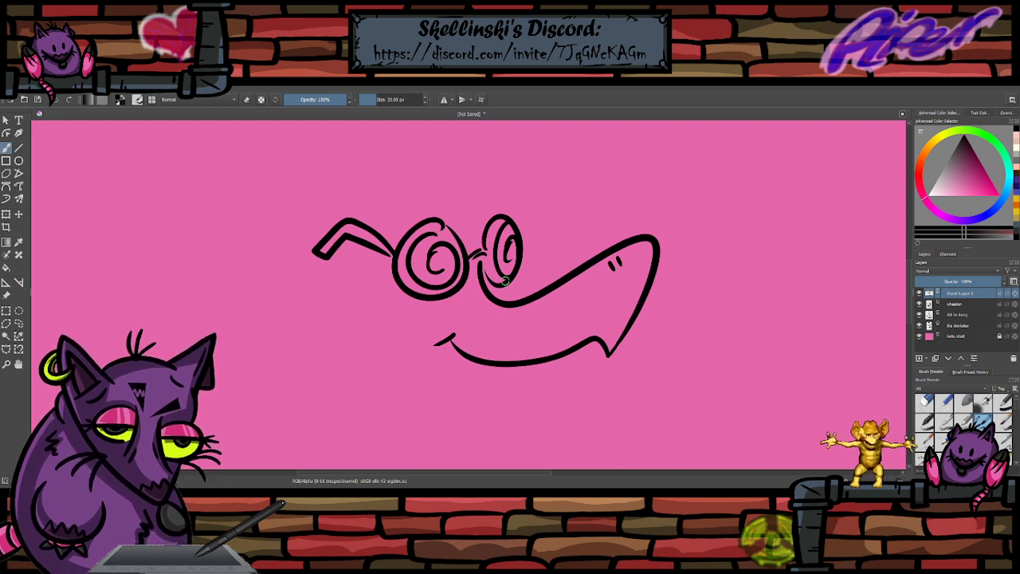
- Draw small stripe bands across the end of the glasses' temple arm and detail its bend
{"action": "scroll", "coordinate": [454, 290], "scroll_direction": "down", "scroll_amount": 1}
{"action": "scroll", "coordinate": [392, 265], "scroll_direction": "up", "scroll_amount": 2}
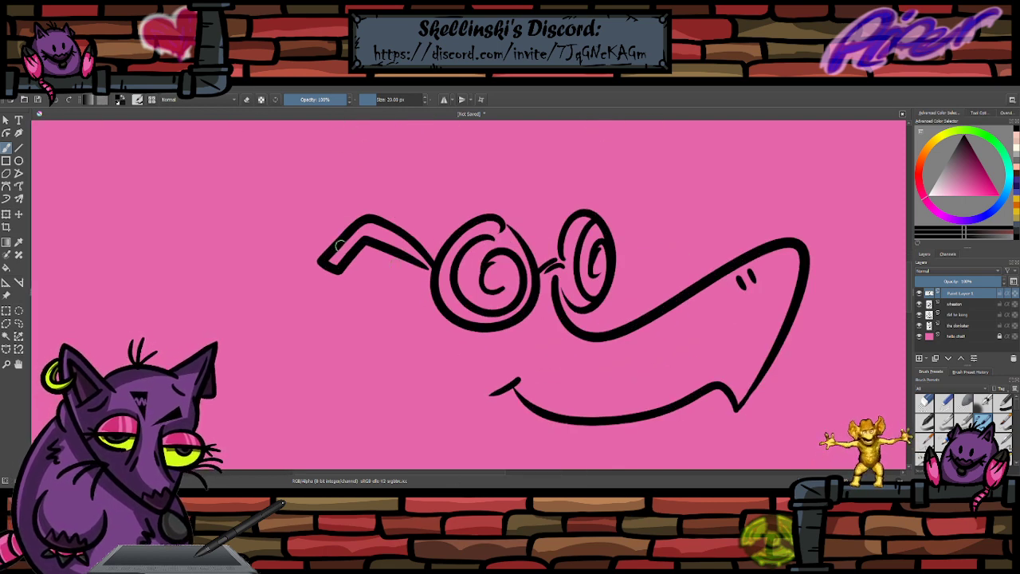
{"action": "mouse_move", "coordinate": [341, 242]}
{"action": "left_mouse_down"}
{"action": "mouse_move", "coordinate": [352, 252]}
{"action": "mouse_move", "coordinate": [375, 244]}
{"action": "left_mouse_up"}
{"action": "key", "text": "ctrl+z"}
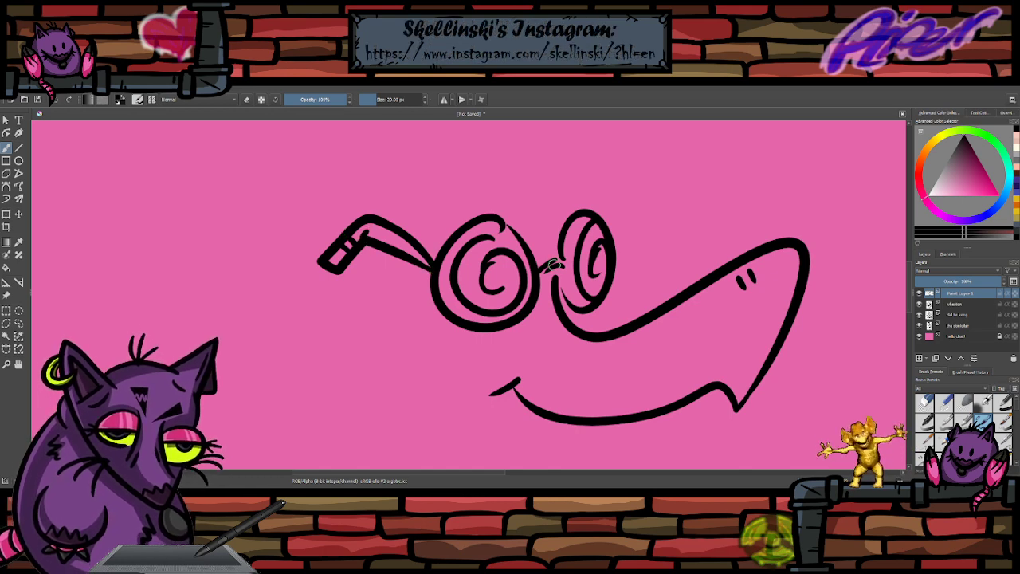
- Clean up the glasses' bridge with the eraser and redraw it as a small banded arch joining both lenses
{"action": "key", "text": "e"}
{"action": "mouse_move", "coordinate": [565, 265]}
{"action": "left_mouse_down"}
{"action": "mouse_move", "coordinate": [553, 261]}
{"action": "mouse_move", "coordinate": [544, 267]}
{"action": "mouse_move", "coordinate": [555, 280]}
{"action": "mouse_move", "coordinate": [561, 252]}
{"action": "mouse_move", "coordinate": [536, 279]}
{"action": "mouse_move", "coordinate": [562, 257]}
{"action": "mouse_move", "coordinate": [554, 275]}
{"action": "mouse_move", "coordinate": [561, 260]}
{"action": "mouse_move", "coordinate": [557, 270]}
{"action": "mouse_move", "coordinate": [544, 261]}
{"action": "mouse_move", "coordinate": [536, 281]}
{"action": "mouse_move", "coordinate": [554, 265]}
{"action": "left_mouse_up"}
{"action": "key", "text": "e"}
{"action": "key", "text": "e"}
{"action": "key", "text": "e"}
{"action": "key", "text": "ctrl+z"}
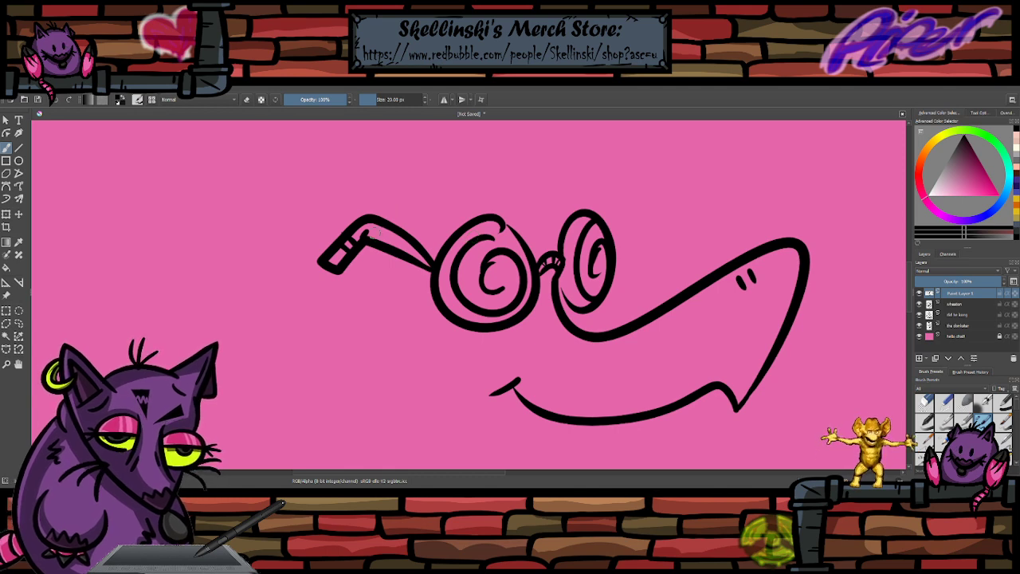
{"action": "key", "text": "e"}
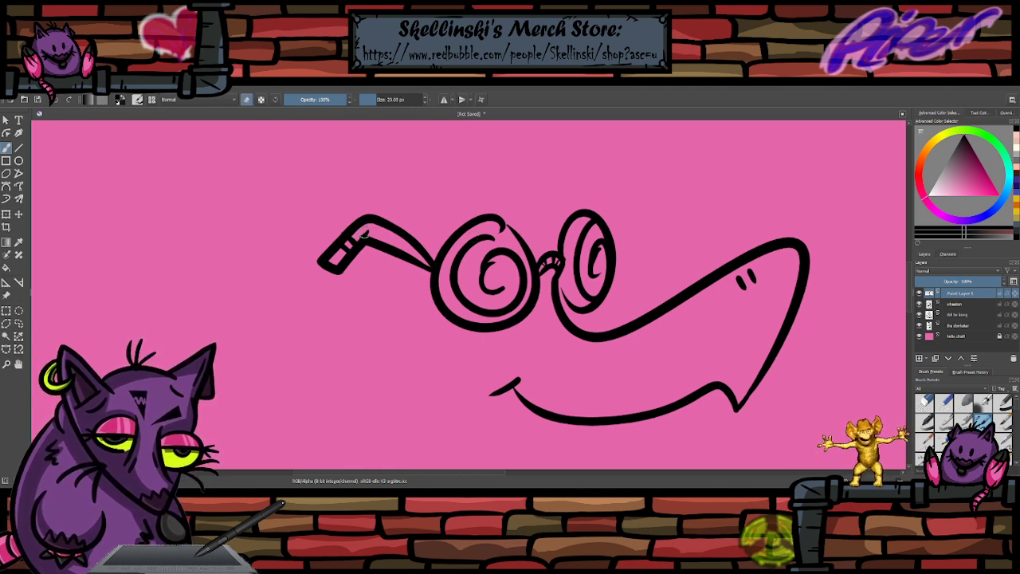
{"action": "key", "text": "e"}
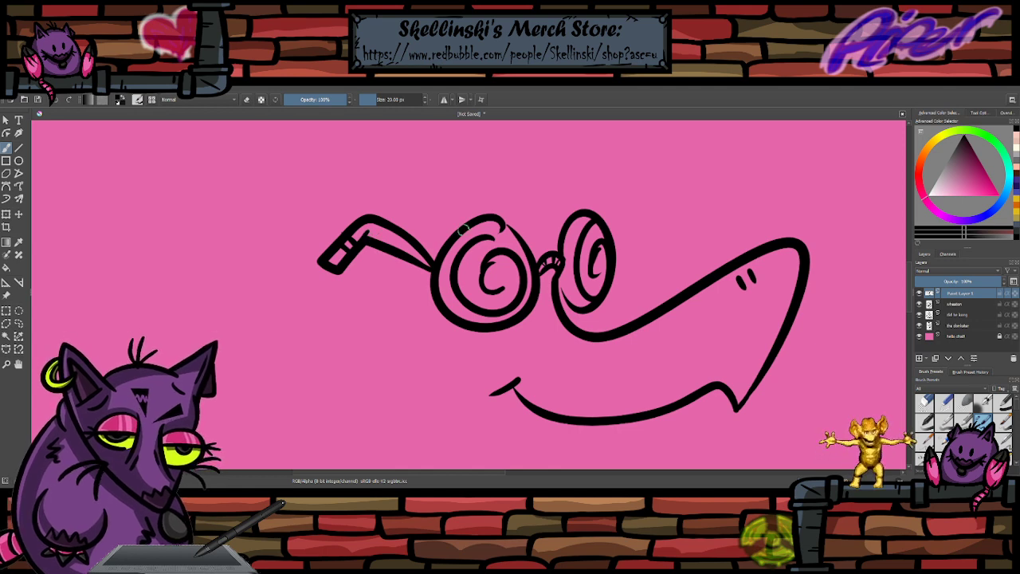
- Draw the head outline with a domed forehead behind the glasses and a large rounded cheek curving from the temple arm toward the mouth
{"action": "scroll", "coordinate": [599, 251], "scroll_direction": "down", "scroll_amount": 2}
{"action": "scroll", "coordinate": [600, 242], "scroll_direction": "up", "scroll_amount": 1}
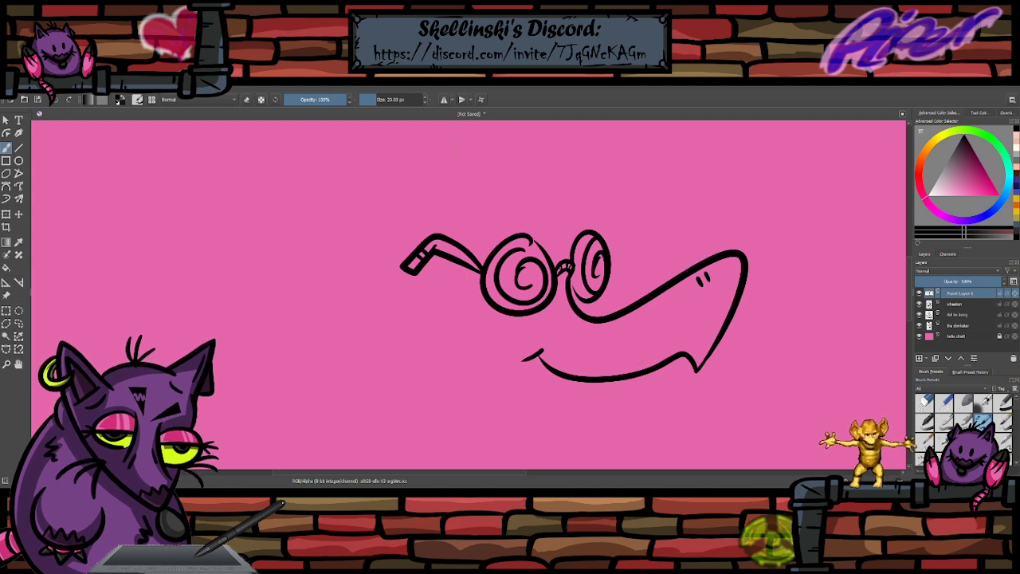
{"action": "key", "text": "e"}
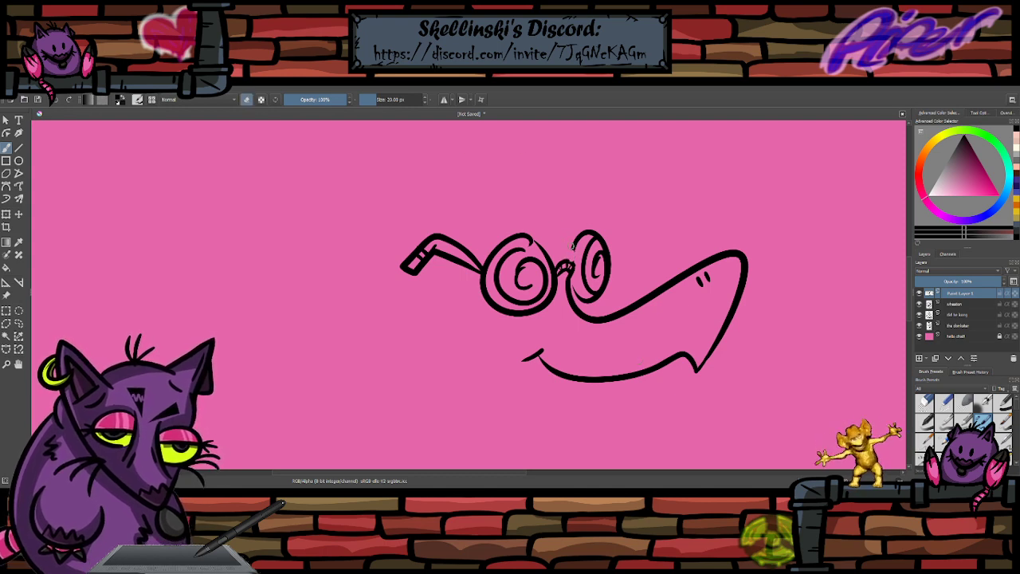
{"action": "key", "text": "e"}
{"action": "mouse_move", "coordinate": [565, 257]}
{"action": "left_mouse_down"}
{"action": "mouse_move", "coordinate": [498, 211]}
{"action": "mouse_move", "coordinate": [458, 229]}
{"action": "mouse_move", "coordinate": [440, 269]}
{"action": "mouse_move", "coordinate": [503, 392]}
{"action": "left_mouse_up"}
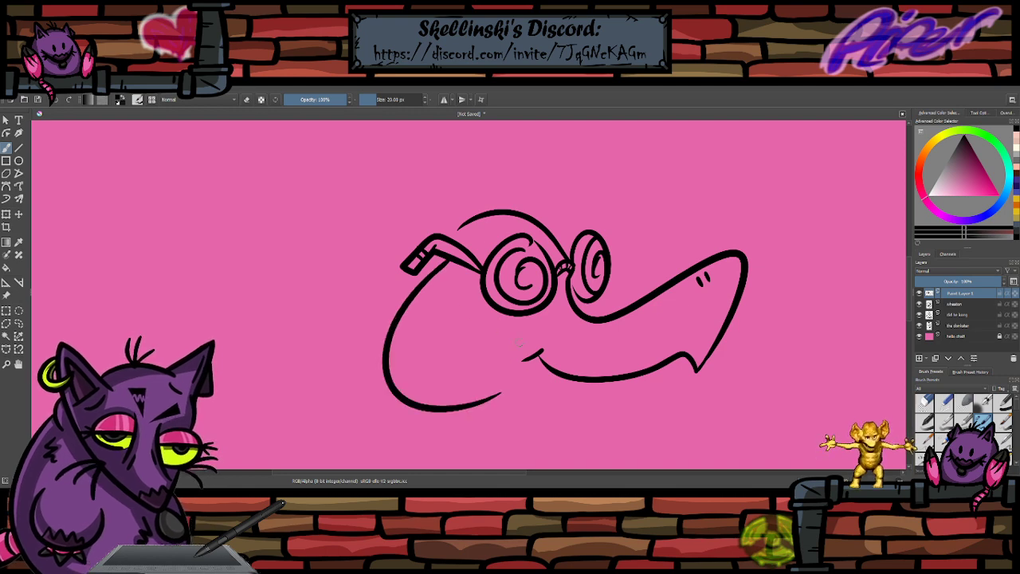
- Replace the mouth's corner mark with a curved vertical crease and draw a deep rounded lower jaw beneath the smile
{"action": "left_click_drag", "start_coordinate": [506, 329], "coordinate": [511, 387]}
{"action": "key", "text": "ctrl+z"}
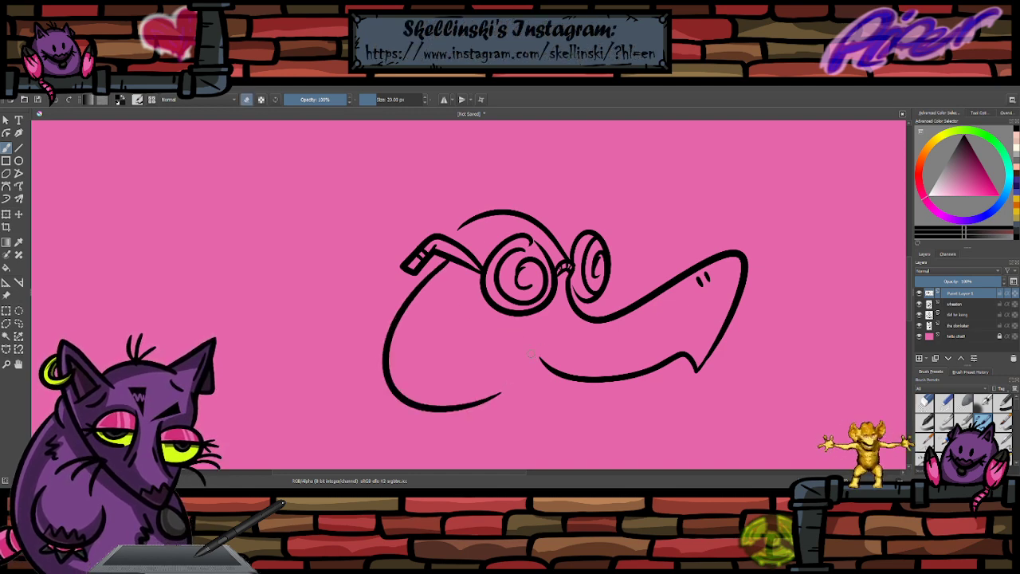
{"action": "left_click_drag", "start_coordinate": [532, 330], "coordinate": [524, 386]}
{"action": "key", "text": "ctrl+z"}
{"action": "mouse_move", "coordinate": [534, 328]}
{"action": "left_mouse_down"}
{"action": "mouse_move", "coordinate": [524, 387]}
{"action": "mouse_move", "coordinate": [542, 329]}
{"action": "mouse_move", "coordinate": [537, 375]}
{"action": "left_mouse_up"}
{"action": "key", "text": "ctrl+z"}
{"action": "mouse_move", "coordinate": [635, 377]}
{"action": "left_mouse_down"}
{"action": "mouse_move", "coordinate": [594, 452]}
{"action": "mouse_move", "coordinate": [445, 417]}
{"action": "left_mouse_up"}
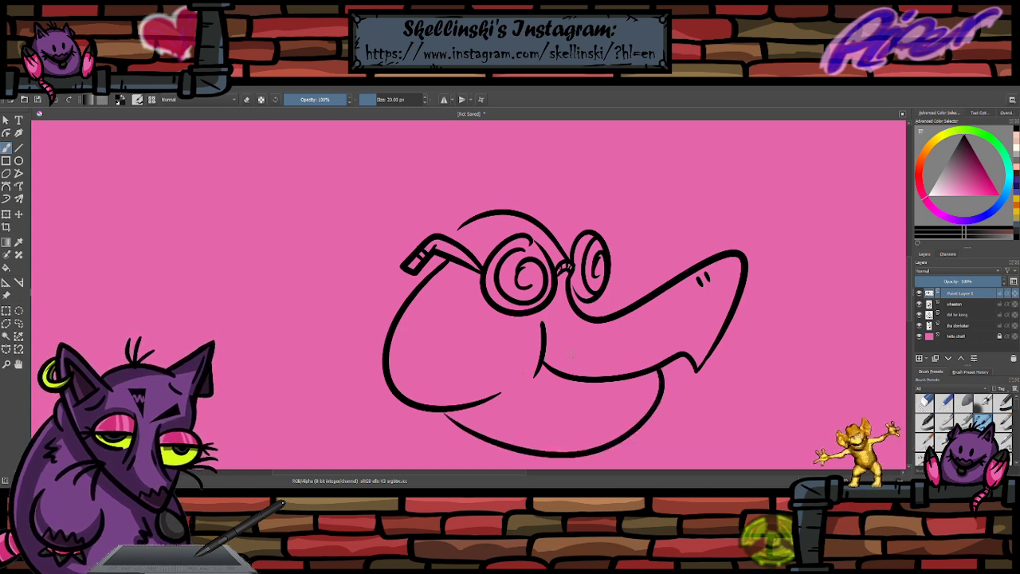
{"action": "key", "text": "minus"}
{"action": "key", "text": "plus"}
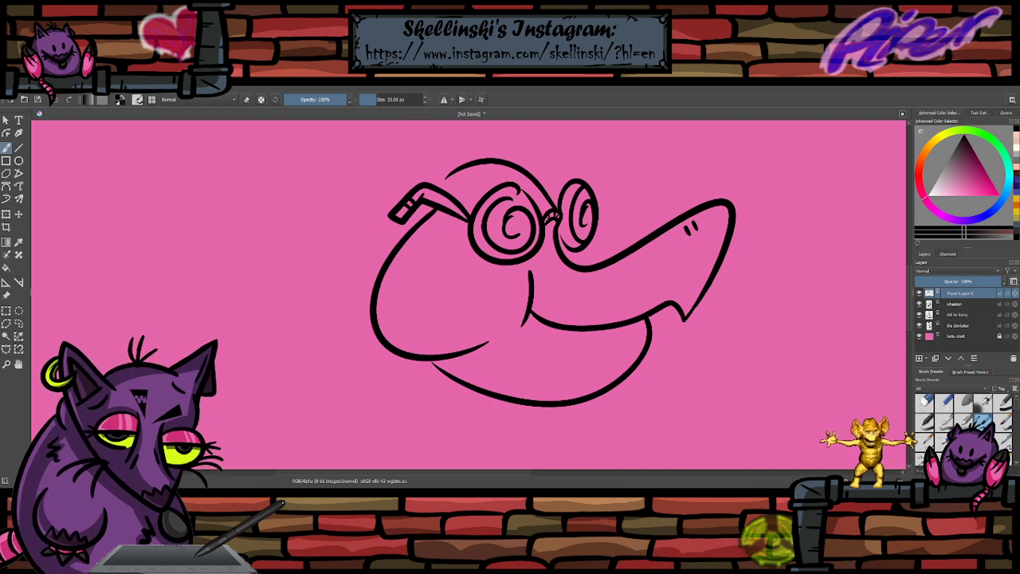
{"action": "key", "text": "minus"}
{"action": "key", "text": "plus"}
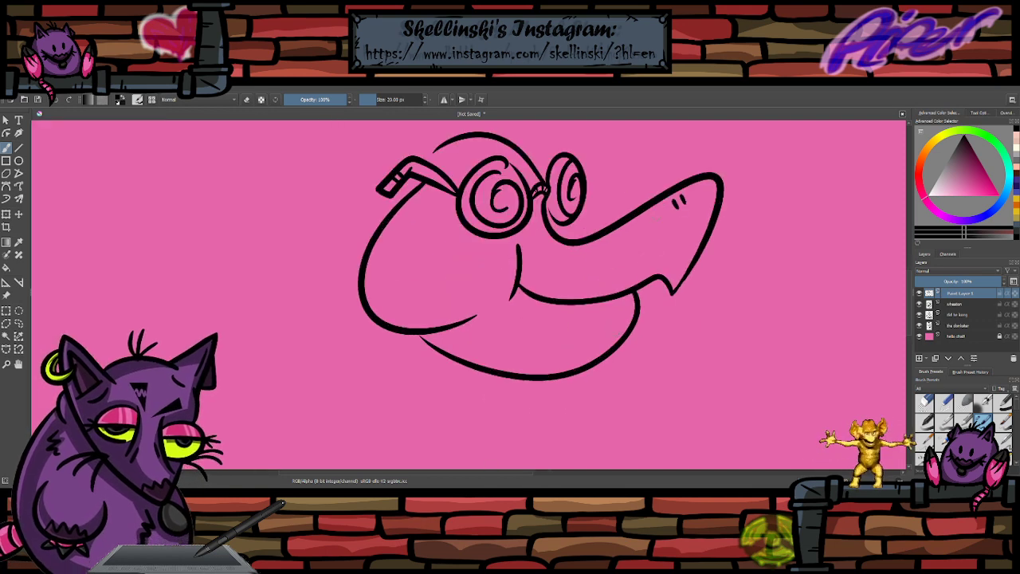
- Replace the lower jaw with a curve starting at the snout's lip tip and sweeping under the smile to the cheek
{"action": "key", "text": "ctrl+z"}
{"action": "mouse_move", "coordinate": [667, 281]}
{"action": "left_mouse_down"}
{"action": "mouse_move", "coordinate": [539, 352]}
{"action": "mouse_move", "coordinate": [455, 338]}
{"action": "left_mouse_up"}
{"action": "key", "text": "ctrl+z"}
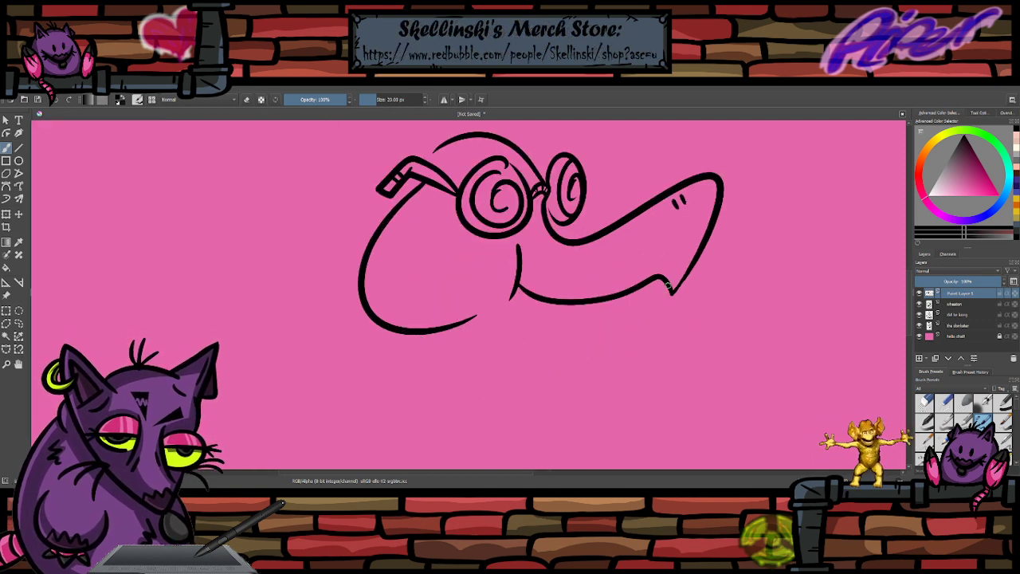
{"action": "left_click_drag", "start_coordinate": [670, 283], "coordinate": [451, 336]}
- Draw short crease lines beneath the near spiral lens and a small curved eye bag under the far lens
{"action": "left_click_drag", "start_coordinate": [443, 209], "coordinate": [486, 244]}
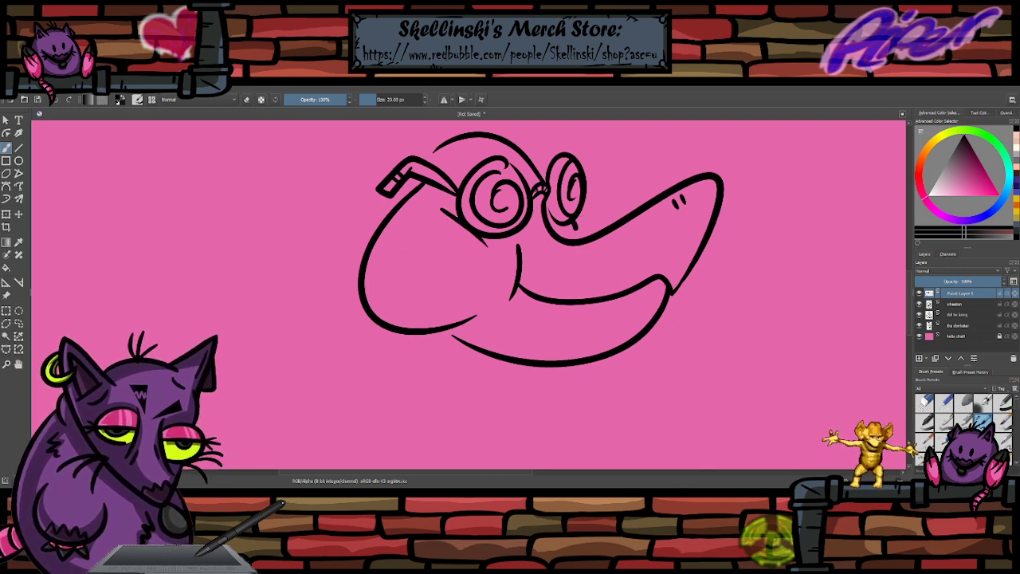
{"action": "mouse_move", "coordinate": [588, 237]}
{"action": "left_mouse_down"}
{"action": "mouse_move", "coordinate": [571, 222]}
{"action": "mouse_move", "coordinate": [516, 241]}
{"action": "mouse_move", "coordinate": [553, 227]}
{"action": "left_mouse_up"}
{"action": "key", "text": "ctrl+z"}
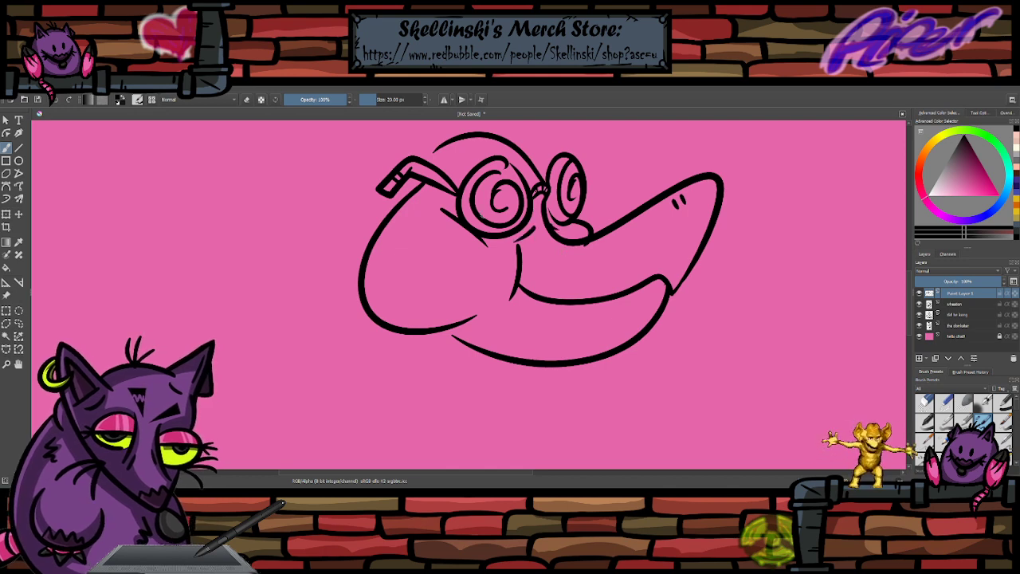
- Touch up the linework where the forehead and the glasses' bridge meet the far lens, using the eraser and brush
{"action": "scroll", "coordinate": [454, 161], "scroll_direction": "up", "scroll_amount": 1}
{"action": "scroll", "coordinate": [459, 161], "scroll_direction": "down", "scroll_amount": 3}
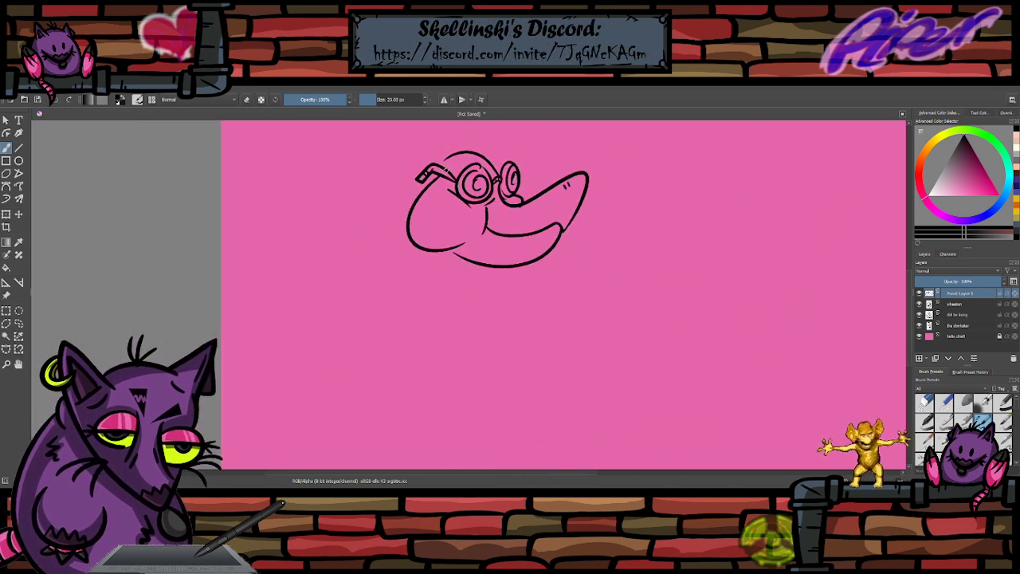
{"action": "scroll", "coordinate": [466, 151], "scroll_direction": "up", "scroll_amount": 4}
{"action": "key", "text": "e"}
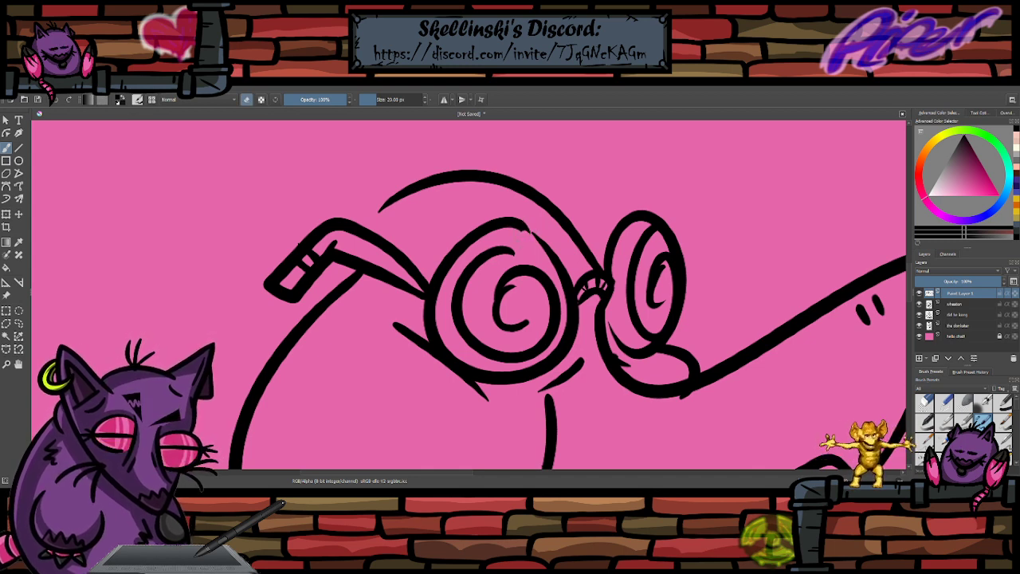
{"action": "key", "text": "e"}
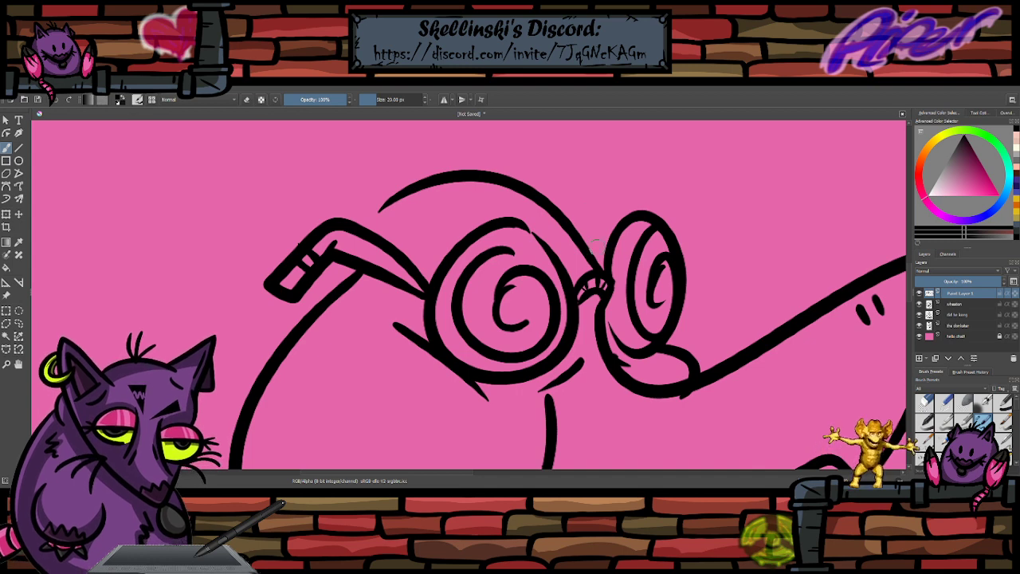
{"action": "key", "text": "e"}
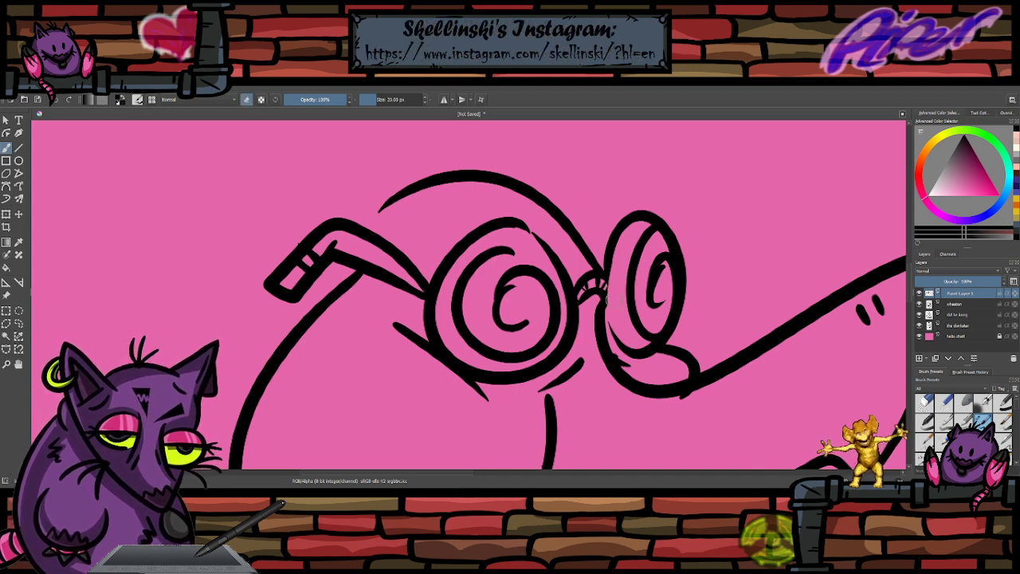
{"action": "key", "text": "e"}
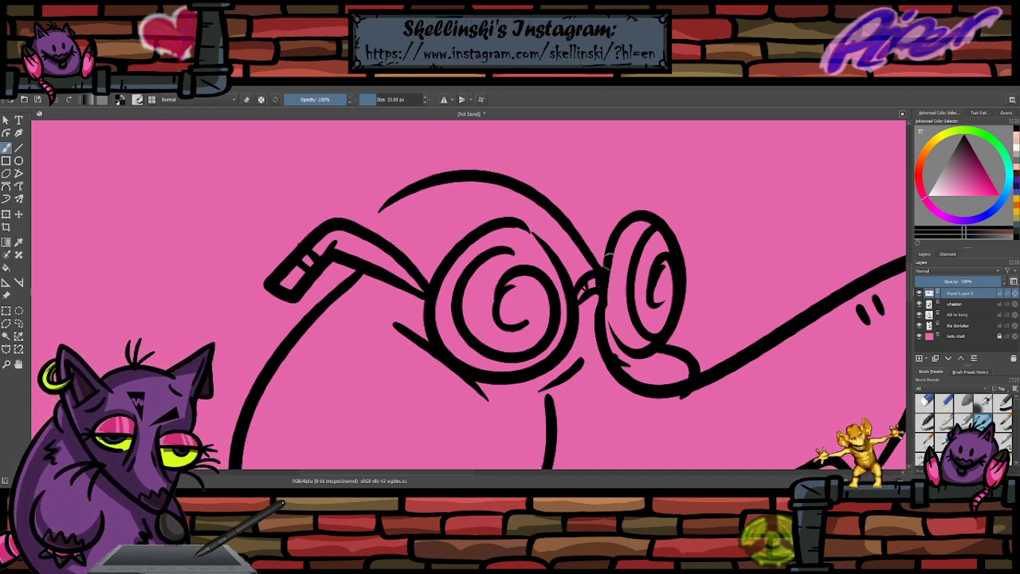
{"action": "left_click_drag", "start_coordinate": [609, 268], "coordinate": [610, 302]}
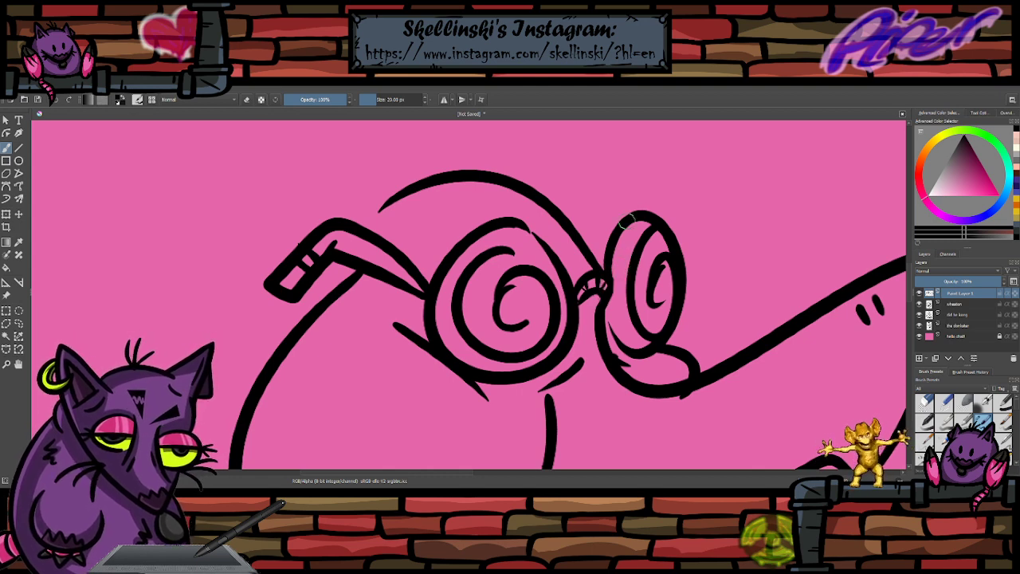
- Draw a short line joining the curved top of the head to the far lens of the spiral glasses
{"action": "scroll", "coordinate": [627, 221], "scroll_direction": "down", "scroll_amount": 3}
{"action": "scroll", "coordinate": [622, 205], "scroll_direction": "up", "scroll_amount": 3}
{"action": "key", "text": "e"}
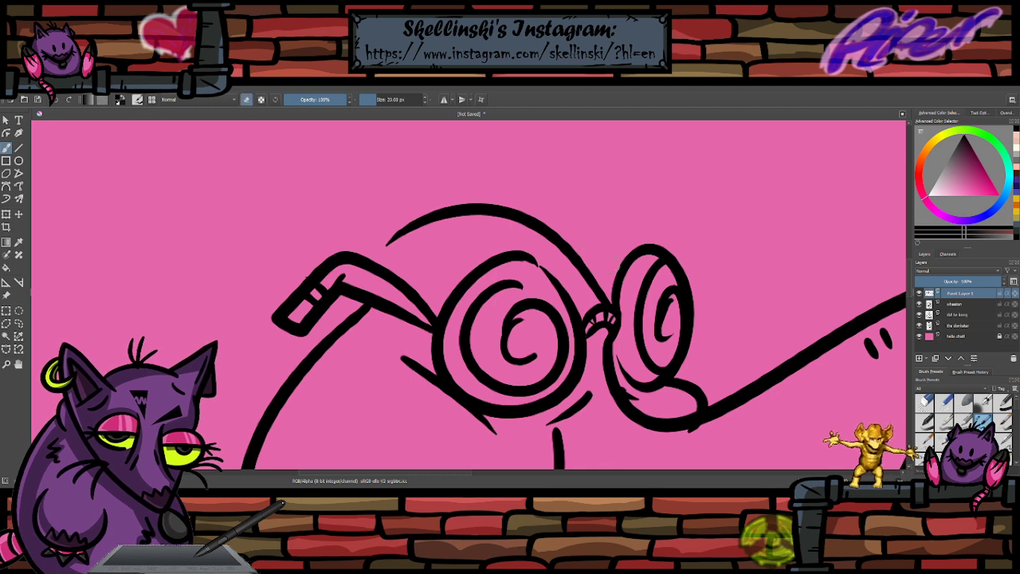
{"action": "key", "text": "e"}
{"action": "left_click_drag", "start_coordinate": [590, 273], "coordinate": [618, 280]}
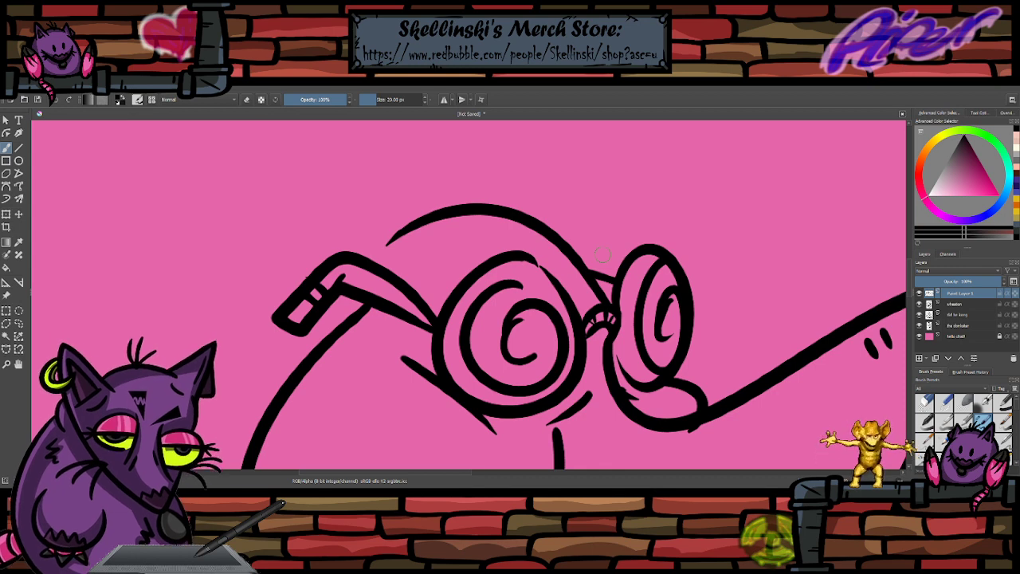
{"action": "scroll", "coordinate": [620, 240], "scroll_direction": "down", "scroll_amount": 4}
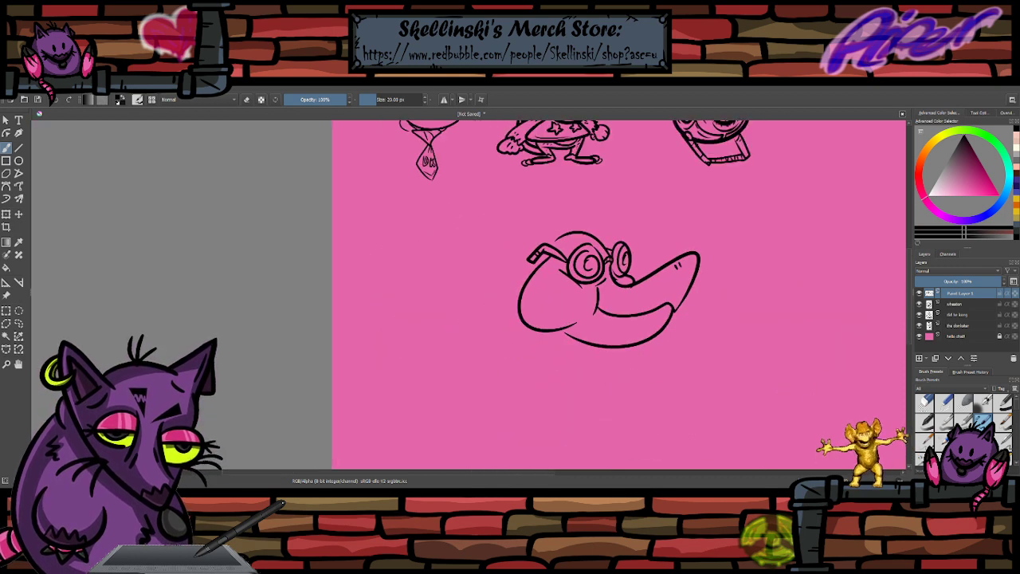
- Redraw the lower end of the snout line so it meets the jaw at the corner of the mouth
{"action": "scroll", "coordinate": [638, 280], "scroll_direction": "up", "scroll_amount": 3}
{"action": "key", "text": "e"}
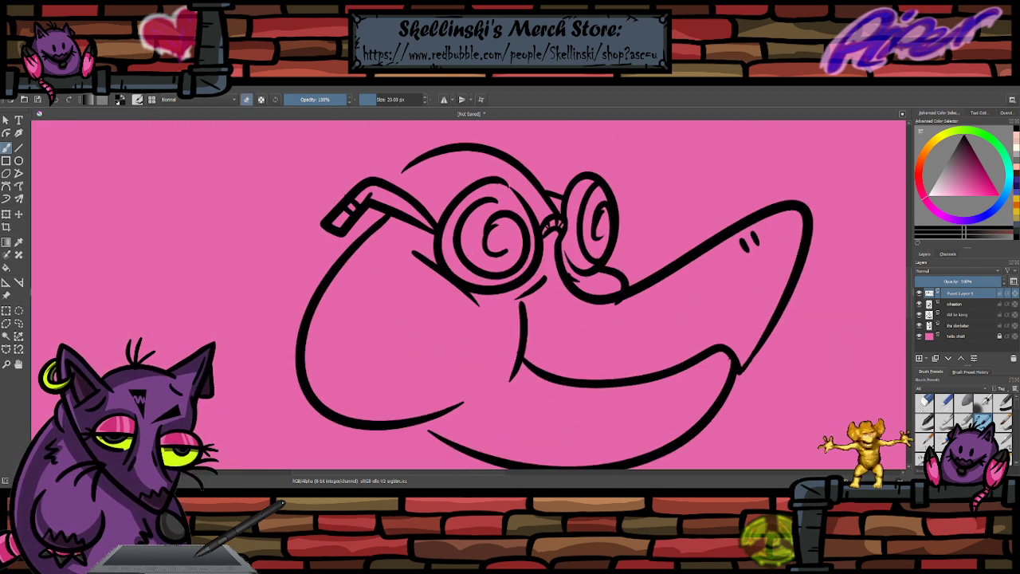
{"action": "key", "text": "e"}
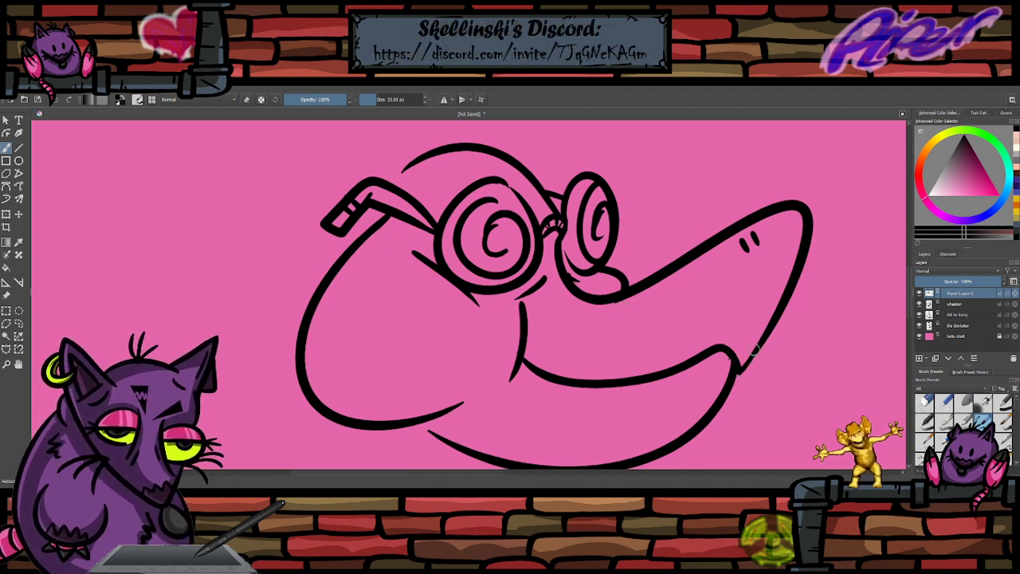
{"action": "key", "text": "ctrl+z"}
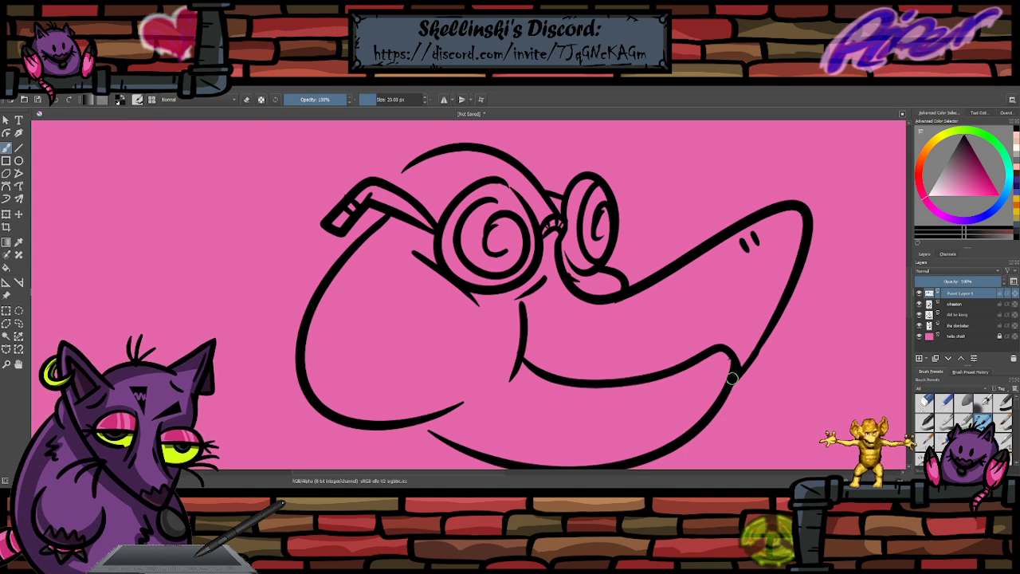
{"action": "left_click_drag", "start_coordinate": [773, 325], "coordinate": [738, 375]}
{"action": "key", "text": "ctrl+z"}
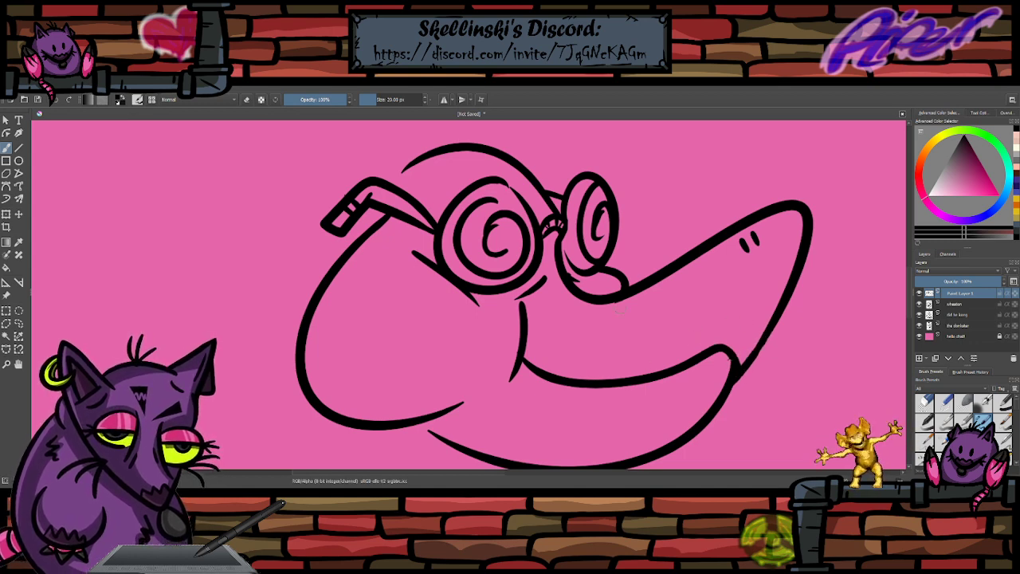
{"action": "scroll", "coordinate": [620, 310], "scroll_direction": "down", "scroll_amount": 2}
{"action": "scroll", "coordinate": [620, 332], "scroll_direction": "up", "scroll_amount": 2}
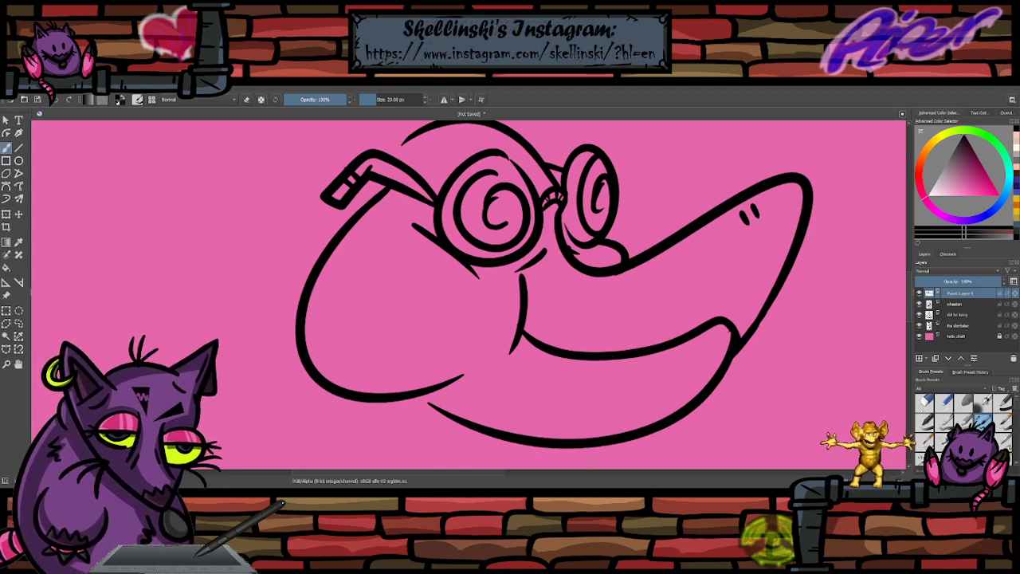
{"action": "scroll", "coordinate": [385, 255], "scroll_direction": "down", "scroll_amount": 2}
{"action": "scroll", "coordinate": [370, 255], "scroll_direction": "down", "scroll_amount": 1}
{"action": "scroll", "coordinate": [336, 248], "scroll_direction": "up", "scroll_amount": 1}
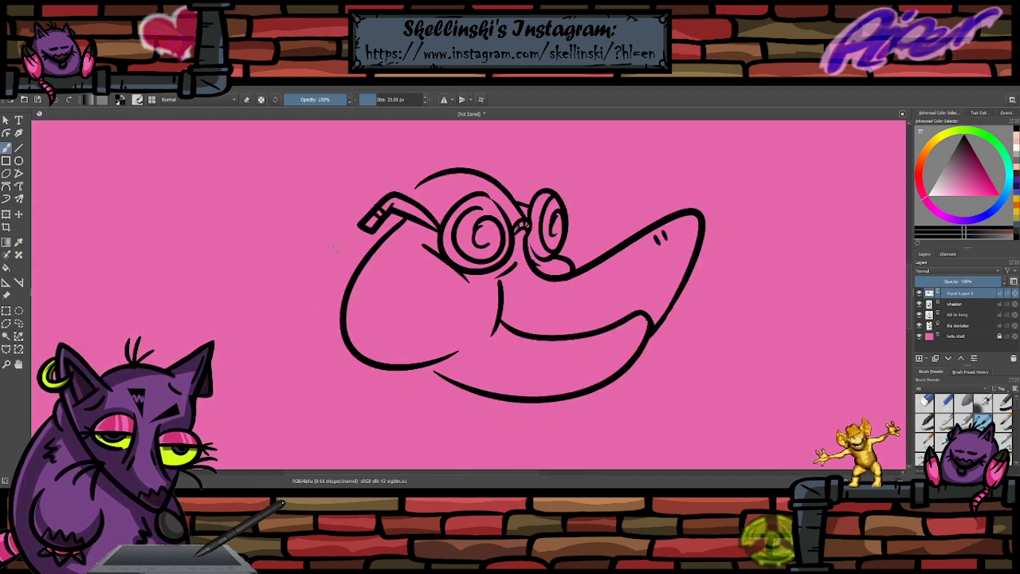
{"action": "scroll", "coordinate": [337, 248], "scroll_direction": "down", "scroll_amount": 1}
{"action": "scroll", "coordinate": [337, 248], "scroll_direction": "up", "scroll_amount": 1}
{"action": "scroll", "coordinate": [336, 247], "scroll_direction": "down", "scroll_amount": 1}
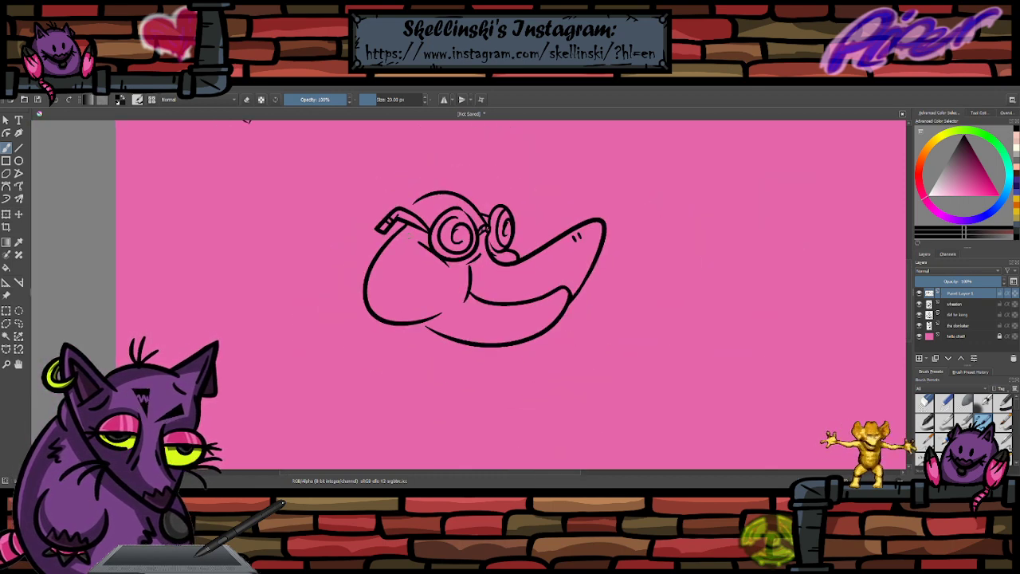
{"action": "scroll", "coordinate": [335, 248], "scroll_direction": "up", "scroll_amount": 1}
{"action": "scroll", "coordinate": [336, 248], "scroll_direction": "down", "scroll_amount": 1}
{"action": "scroll", "coordinate": [445, 372], "scroll_direction": "up", "scroll_amount": 2}
{"action": "scroll", "coordinate": [445, 372], "scroll_direction": "up", "scroll_amount": 1}
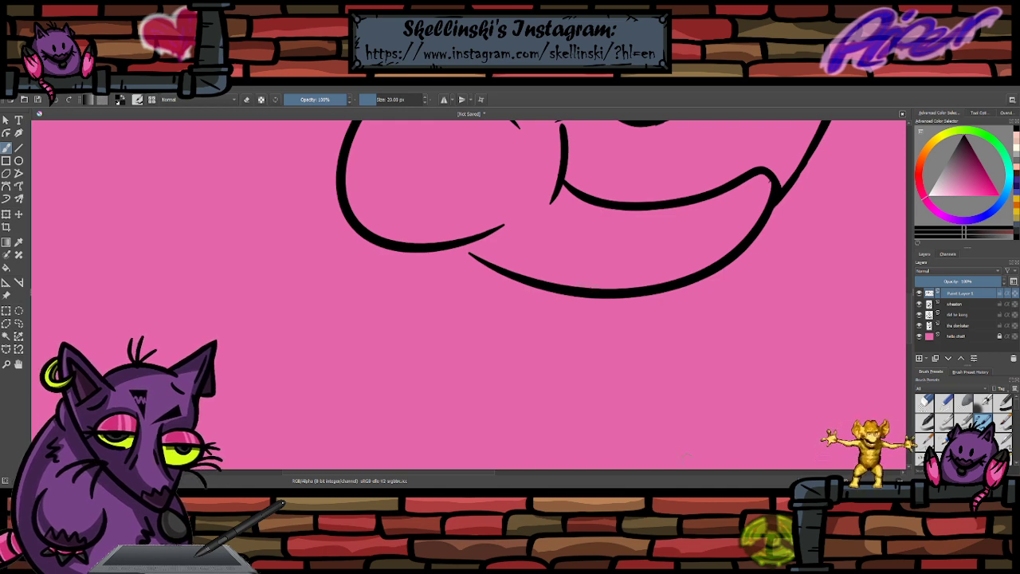
{"action": "scroll", "coordinate": [615, 319], "scroll_direction": "down", "scroll_amount": 3}
{"action": "scroll", "coordinate": [620, 204], "scroll_direction": "up", "scroll_amount": 2}
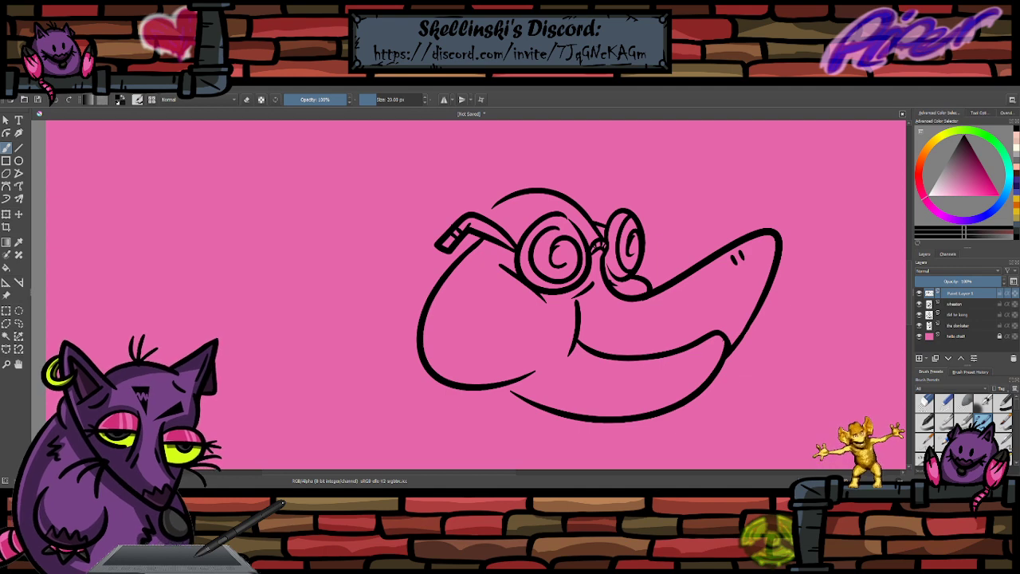
- Try scaling the whole head drawing down with the Transform tool and moving it up on the canvas
{"action": "scroll", "coordinate": [531, 243], "scroll_direction": "down", "scroll_amount": 3}
{"action": "scroll", "coordinate": [542, 235], "scroll_direction": "up", "scroll_amount": 2}
{"action": "left_click", "coordinate": [6, 214]}
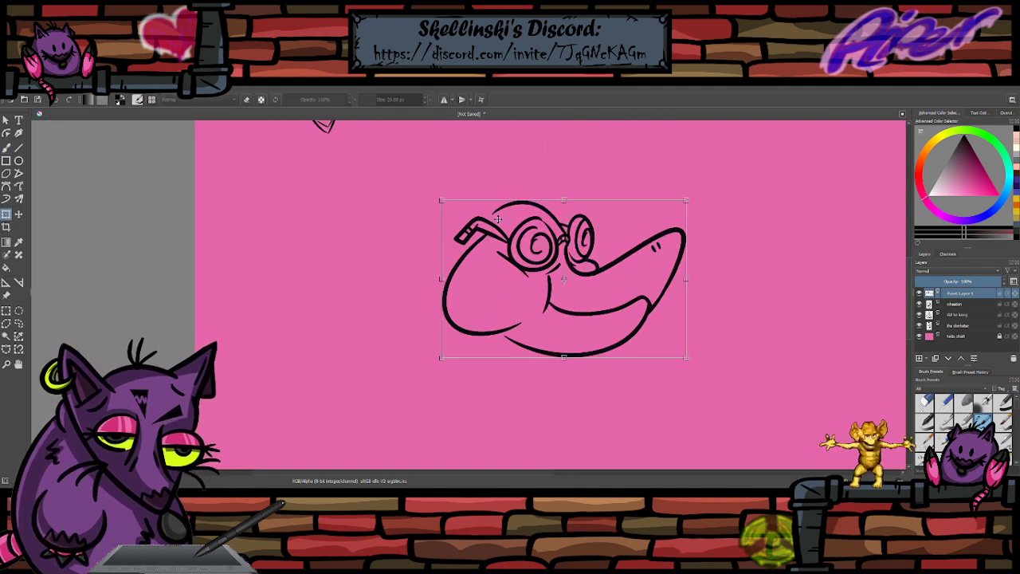
{"action": "mouse_move", "coordinate": [686, 199]}
{"action": "left_mouse_down"}
{"action": "mouse_move", "coordinate": [605, 239]}
{"action": "mouse_move", "coordinate": [524, 316]}
{"action": "mouse_move", "coordinate": [535, 318]}
{"action": "mouse_move", "coordinate": [582, 253]}
{"action": "left_mouse_up"}
{"action": "key", "text": "ctrl+z"}
{"action": "key", "text": "ctrl+z"}
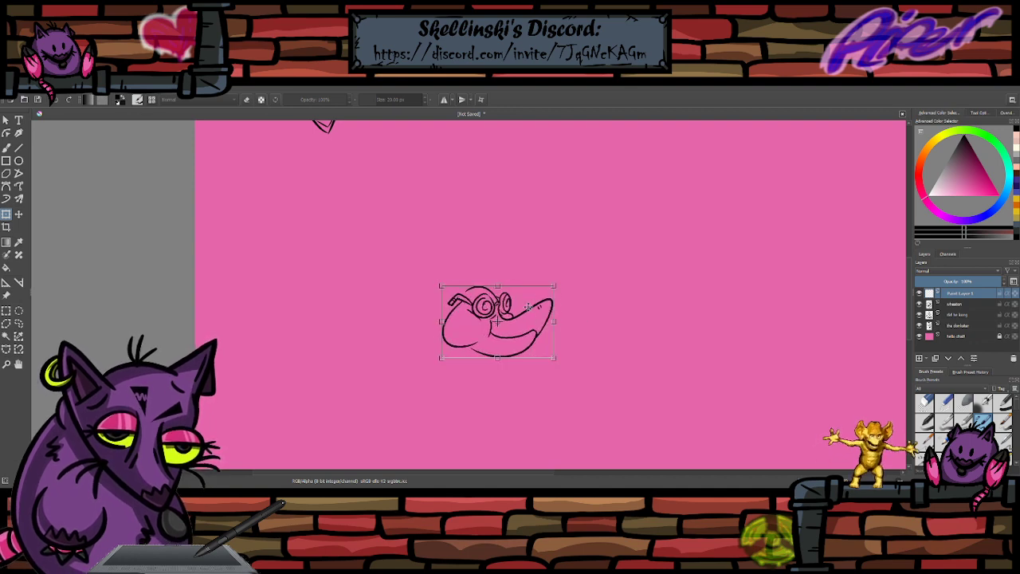
{"action": "left_click_drag", "start_coordinate": [528, 306], "coordinate": [592, 242]}
{"action": "scroll", "coordinate": [592, 250], "scroll_direction": "up", "scroll_amount": 2}
{"action": "left_click", "coordinate": [7, 148]}
{"action": "scroll", "coordinate": [382, 188], "scroll_direction": "down", "scroll_amount": 1}
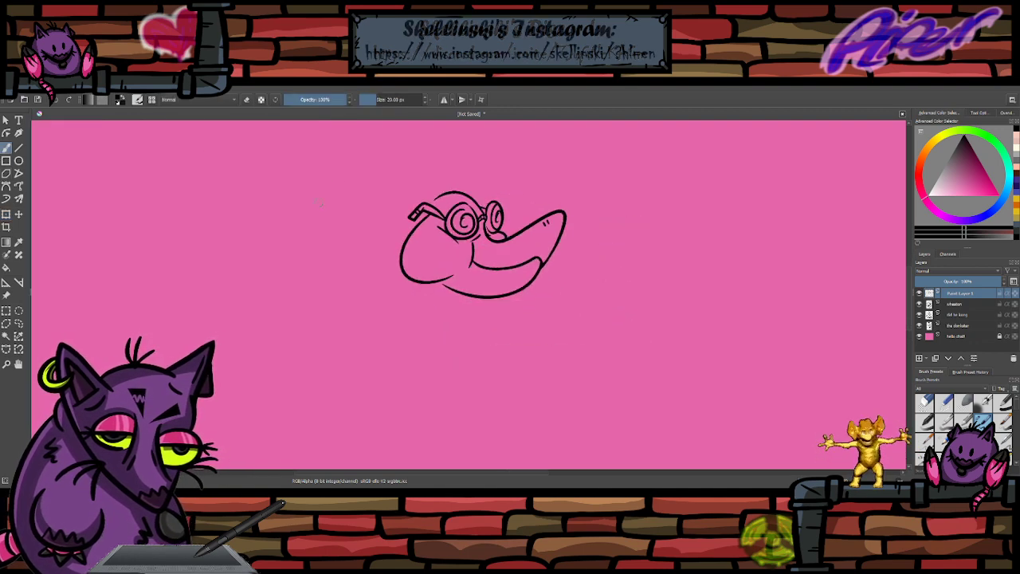
- Try drawing a long curved body outline extending behind the head, and undo it
{"action": "scroll", "coordinate": [323, 192], "scroll_direction": "up", "scroll_amount": 1}
{"action": "mouse_move", "coordinate": [444, 247]}
{"action": "left_mouse_down"}
{"action": "mouse_move", "coordinate": [308, 218]}
{"action": "mouse_move", "coordinate": [351, 350]}
{"action": "left_mouse_up"}
{"action": "key", "text": "ctrl+z"}
{"action": "mouse_move", "coordinate": [441, 252]}
{"action": "left_mouse_down"}
{"action": "mouse_move", "coordinate": [227, 349]}
{"action": "mouse_move", "coordinate": [416, 241]}
{"action": "left_mouse_up"}
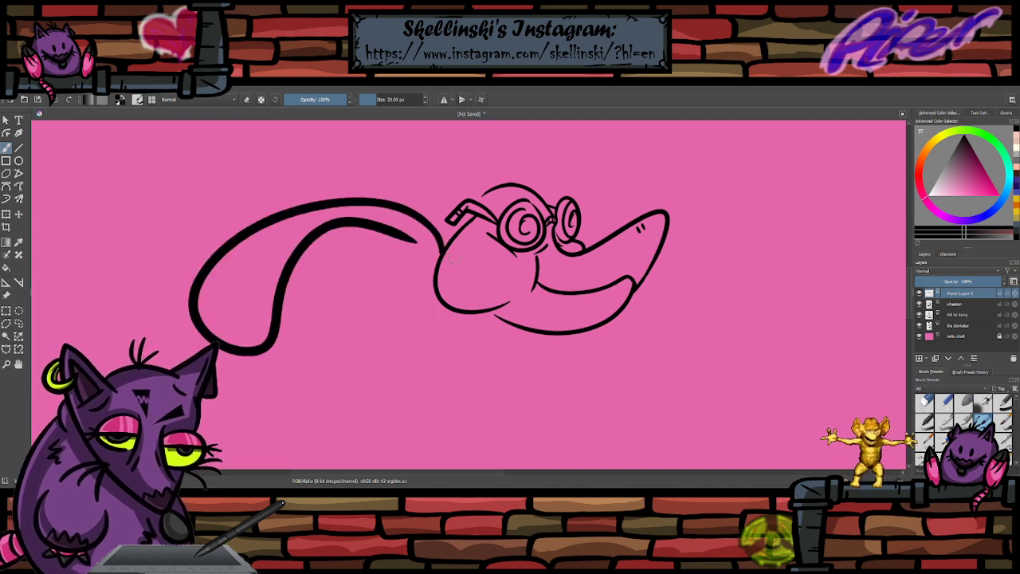
{"action": "key", "text": "ctrl+z"}
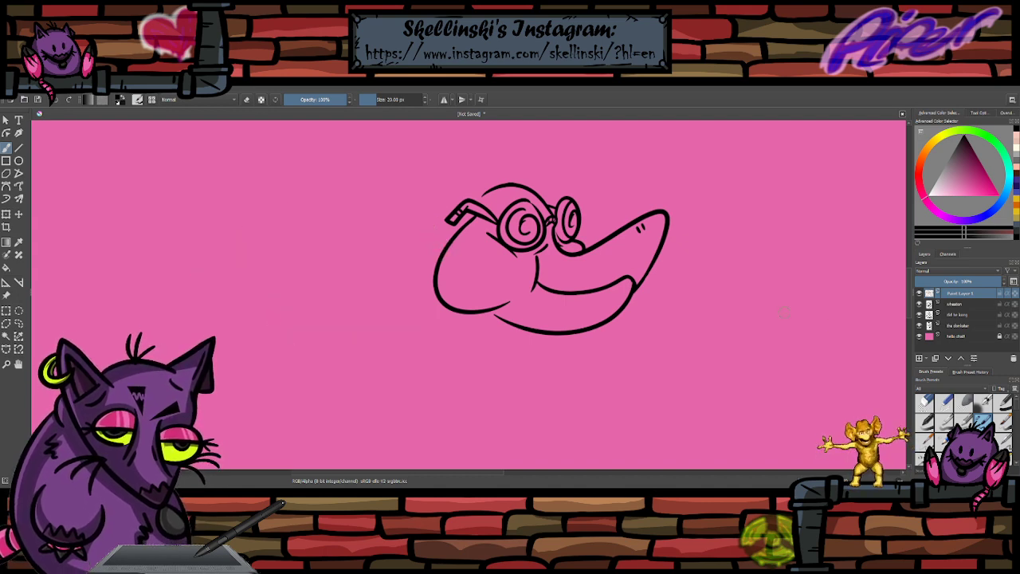
- Try the curved body outline on a new paint layer, and undo back to the head drawing at its original size
{"action": "key", "text": "Insert"}
{"action": "mouse_move", "coordinate": [421, 282]}
{"action": "left_mouse_down"}
{"action": "mouse_move", "coordinate": [443, 216]}
{"action": "mouse_move", "coordinate": [198, 334]}
{"action": "mouse_move", "coordinate": [408, 280]}
{"action": "left_mouse_up"}
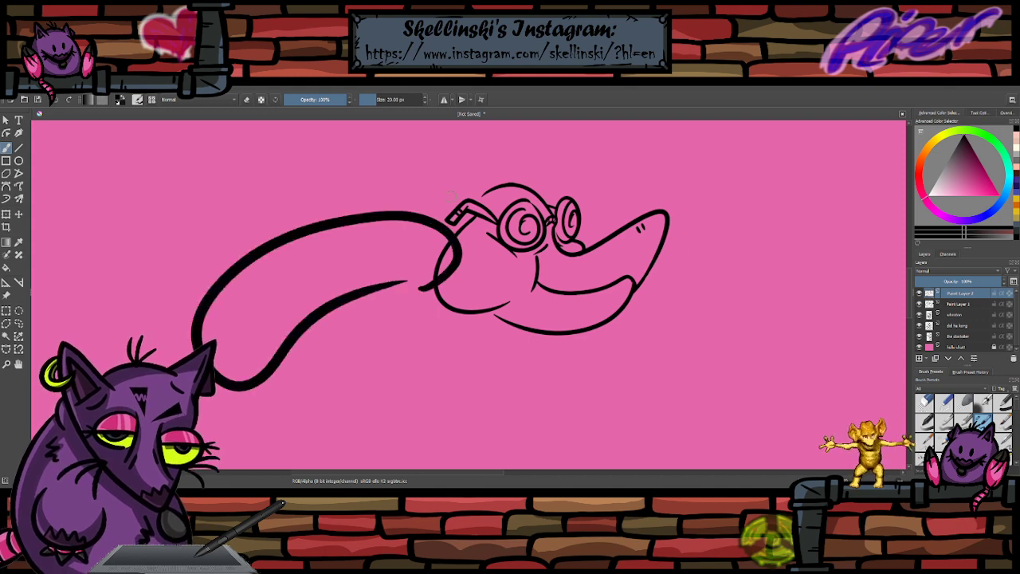
{"action": "scroll", "coordinate": [469, 204], "scroll_direction": "down", "scroll_amount": 2}
{"action": "key", "text": "ctrl+z"}
{"action": "key", "text": "ctrl+z"}
{"action": "key", "text": "ctrl+z"}
- Move the head drawing towards the right side of the pink canvas with the Transform tool, keeping its size
{"action": "key", "text": "ctrl+t"}
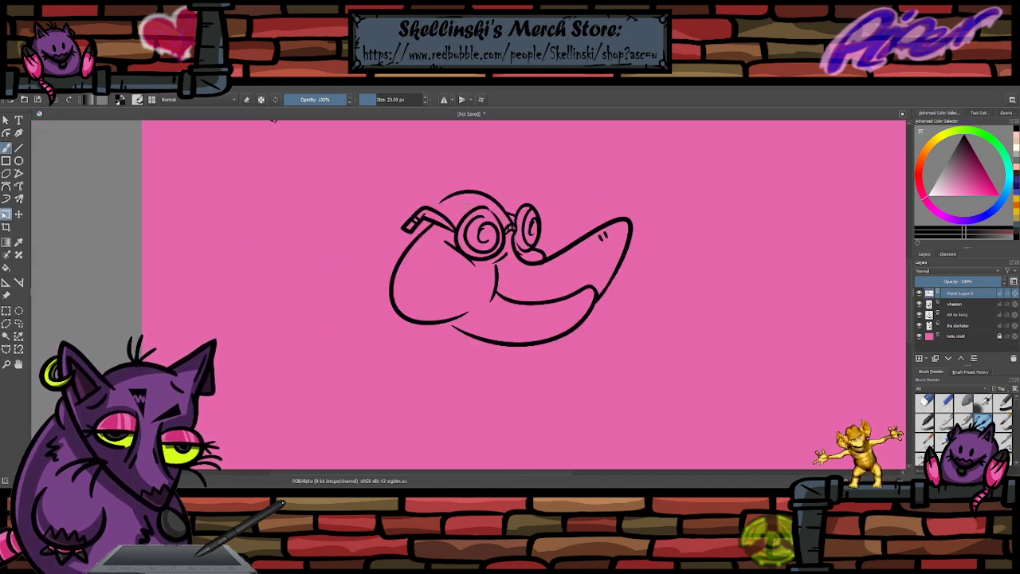
{"action": "key", "text": "minus"}
{"action": "key", "text": "minus"}
{"action": "key", "text": "b"}
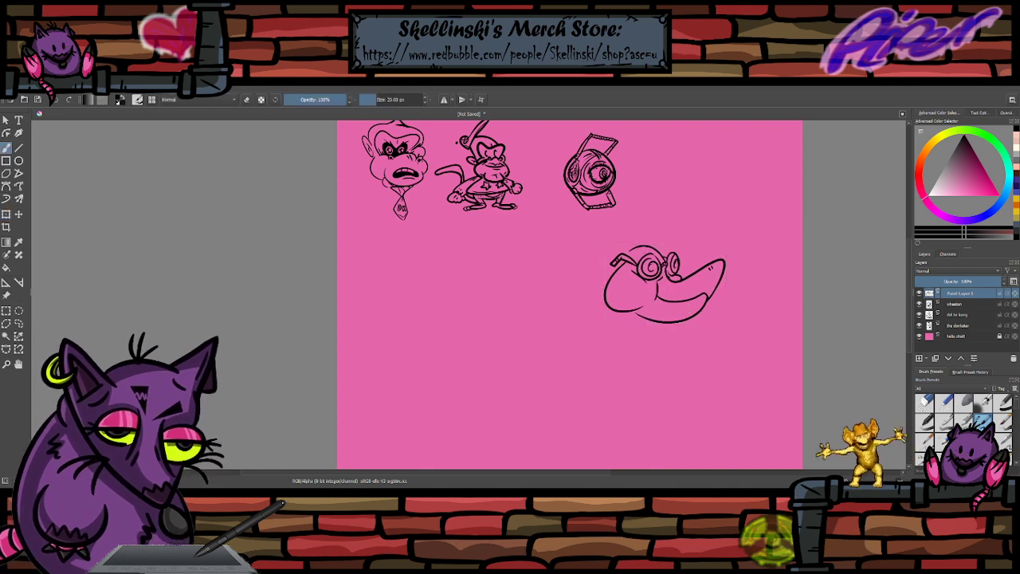
{"action": "key", "text": "plus"}
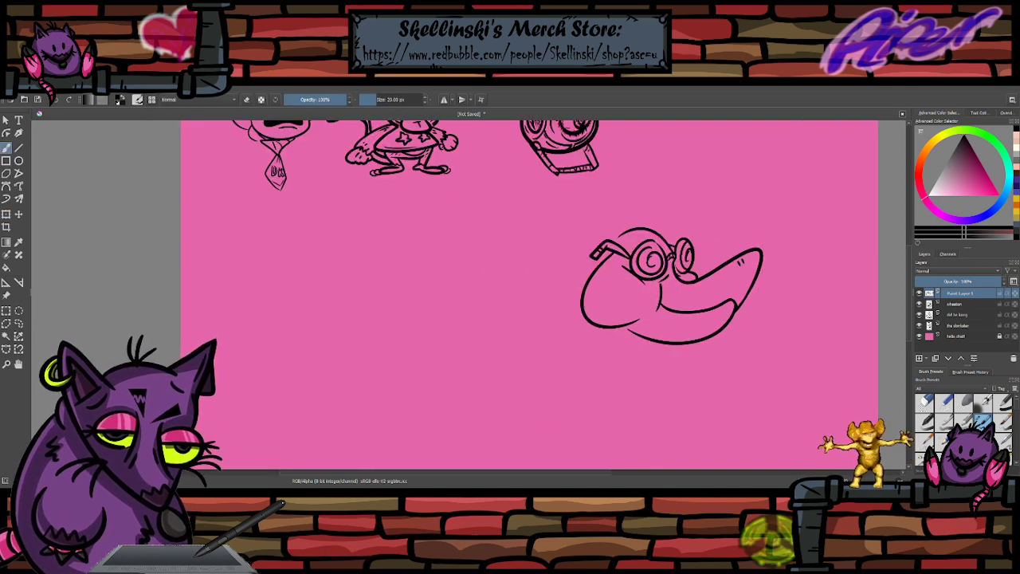
- Try a body outline stroke from the back of the head to beneath the jaw, and undo it
{"action": "mouse_move", "coordinate": [586, 284]}
{"action": "left_mouse_down"}
{"action": "mouse_move", "coordinate": [513, 364]}
{"action": "mouse_move", "coordinate": [641, 341]}
{"action": "left_mouse_up"}
{"action": "key", "text": "ctrl+z"}
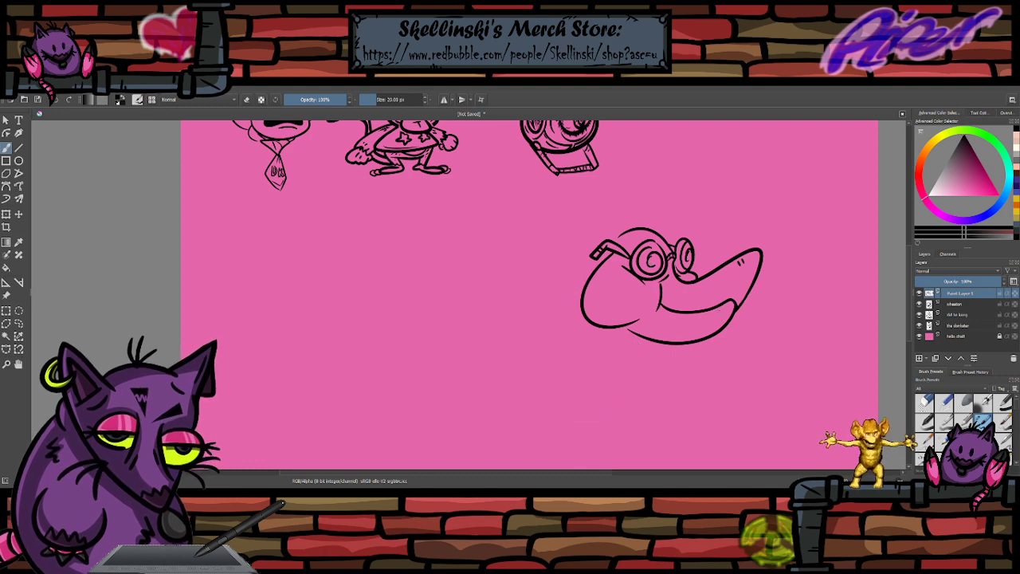
{"action": "scroll", "coordinate": [563, 253], "scroll_direction": "down", "scroll_amount": 1}
{"action": "scroll", "coordinate": [671, 380], "scroll_direction": "up", "scroll_amount": 2}
{"action": "scroll", "coordinate": [656, 379], "scroll_direction": "down", "scroll_amount": 1}
{"action": "scroll", "coordinate": [609, 307], "scroll_direction": "up", "scroll_amount": 1}
{"action": "scroll", "coordinate": [609, 295], "scroll_direction": "down", "scroll_amount": 2}
{"action": "scroll", "coordinate": [550, 240], "scroll_direction": "up", "scroll_amount": 2}
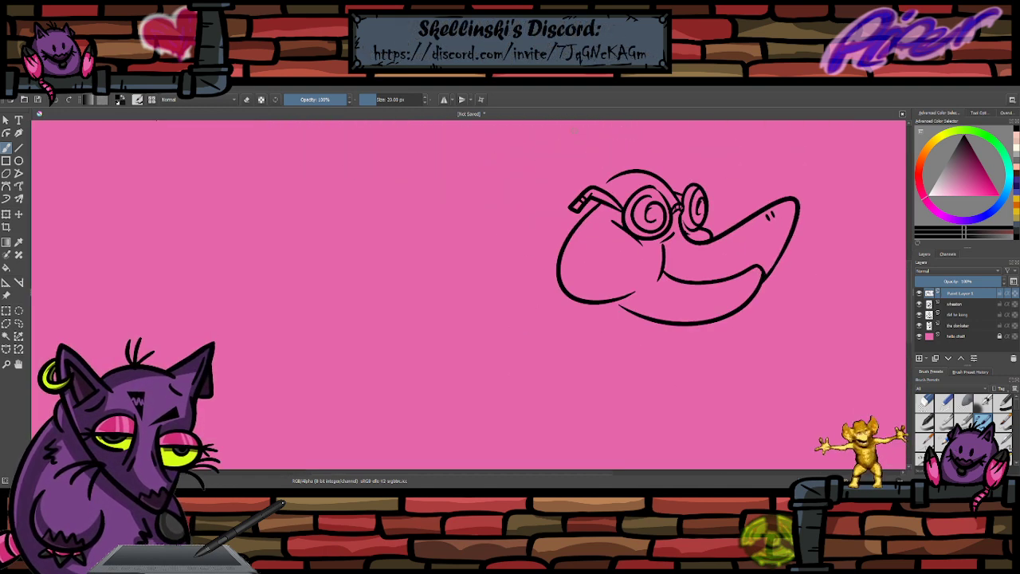
- Add a paint layer and draw a rounded body outline beneath the head and a larger round outline behind it
{"action": "left_click", "coordinate": [919, 358]}
{"action": "scroll", "coordinate": [677, 247], "scroll_direction": "down", "scroll_amount": 1}
{"action": "scroll", "coordinate": [697, 247], "scroll_direction": "up", "scroll_amount": 1}
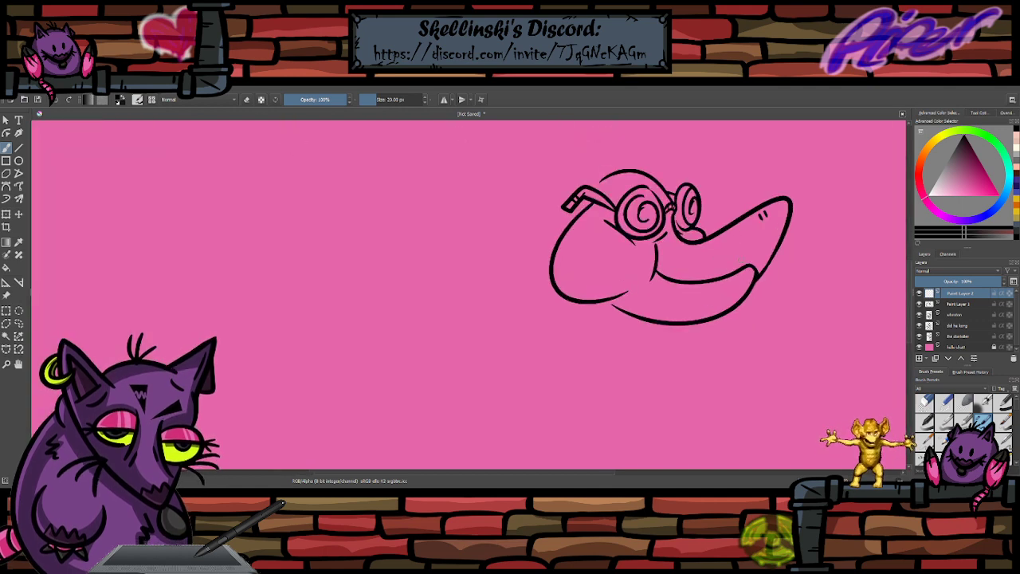
{"action": "mouse_move", "coordinate": [602, 201]}
{"action": "left_mouse_down"}
{"action": "mouse_move", "coordinate": [557, 214]}
{"action": "mouse_move", "coordinate": [713, 317]}
{"action": "mouse_move", "coordinate": [523, 239]}
{"action": "left_mouse_up"}
{"action": "key", "text": "ctrl+z"}
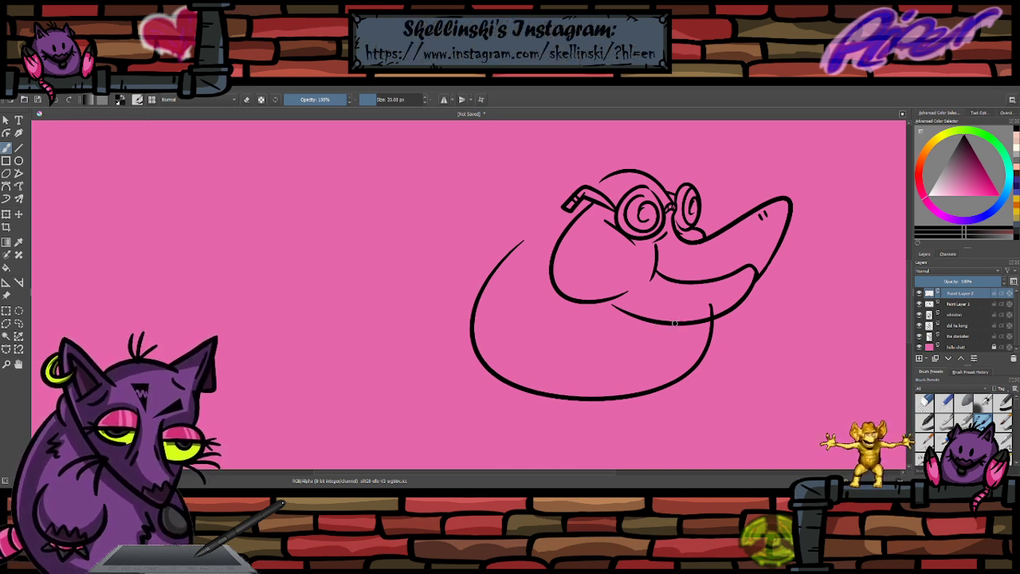
{"action": "key", "text": "ctrl+z"}
{"action": "mouse_move", "coordinate": [695, 309]}
{"action": "left_mouse_down"}
{"action": "mouse_move", "coordinate": [522, 411]}
{"action": "mouse_move", "coordinate": [533, 283]}
{"action": "left_mouse_up"}
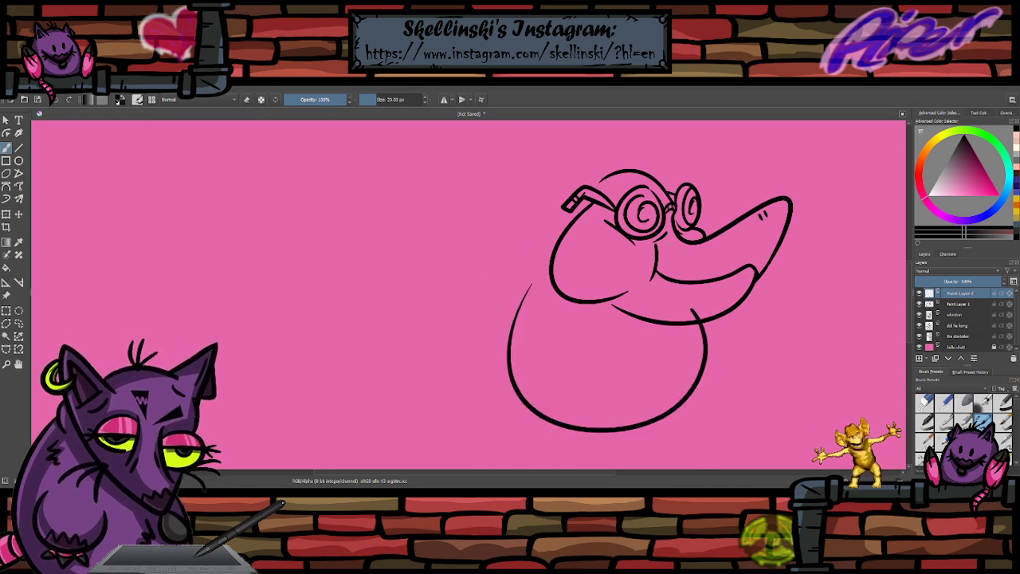
{"action": "left_click_drag", "start_coordinate": [571, 194], "coordinate": [494, 365]}
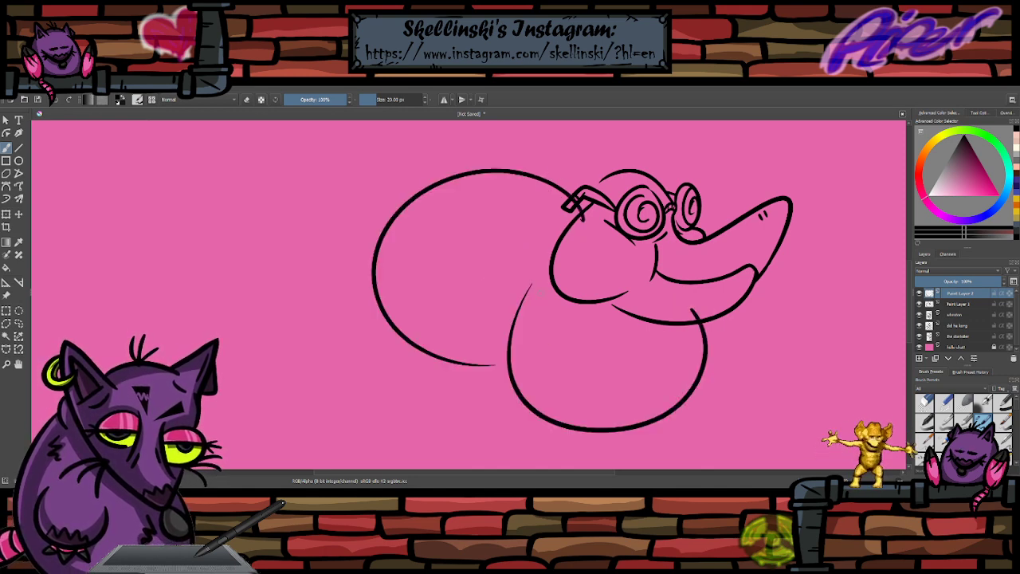
- Erase the parts of the body outlines that overlap the glasses' arm and the jaw
{"action": "key", "text": "e"}
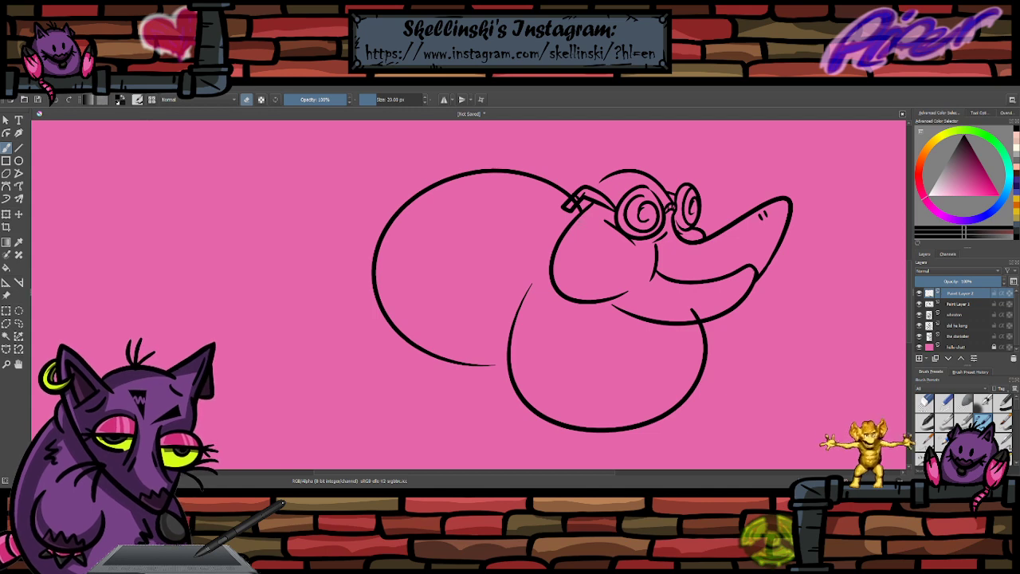
{"action": "left_click_drag", "start_coordinate": [581, 202], "coordinate": [577, 205]}
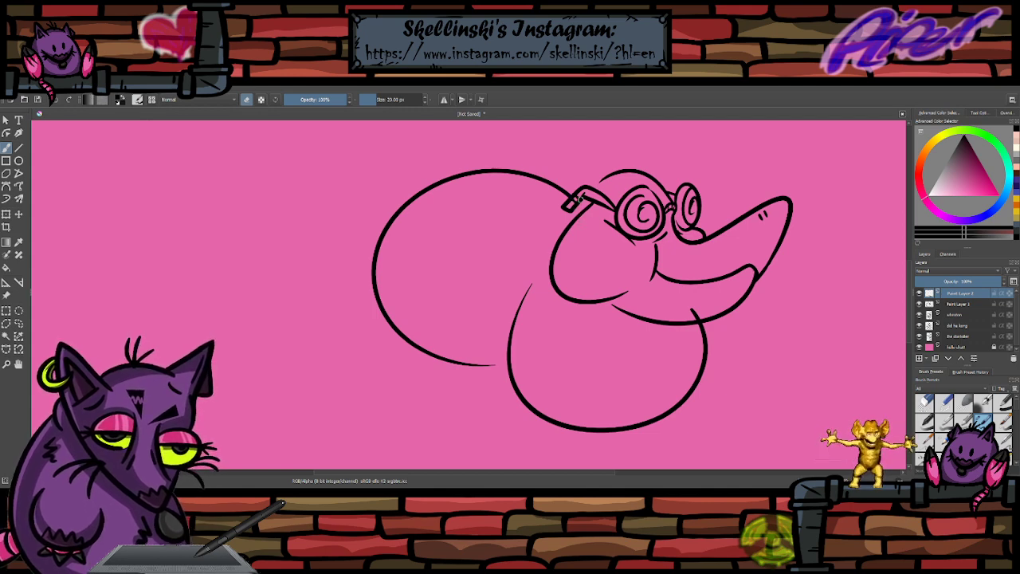
{"action": "left_click_drag", "start_coordinate": [692, 310], "coordinate": [702, 317]}
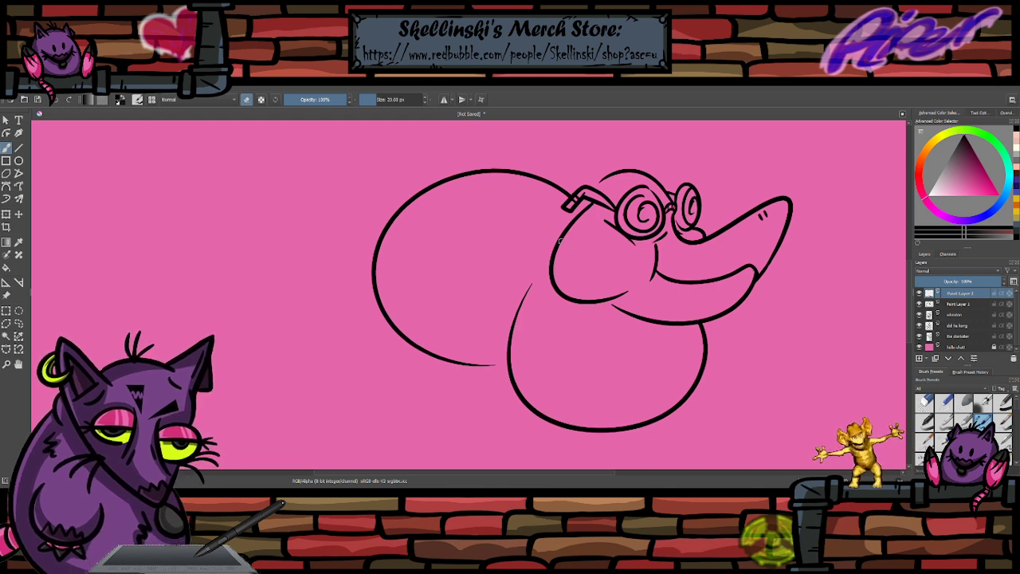
{"action": "key", "text": "e"}
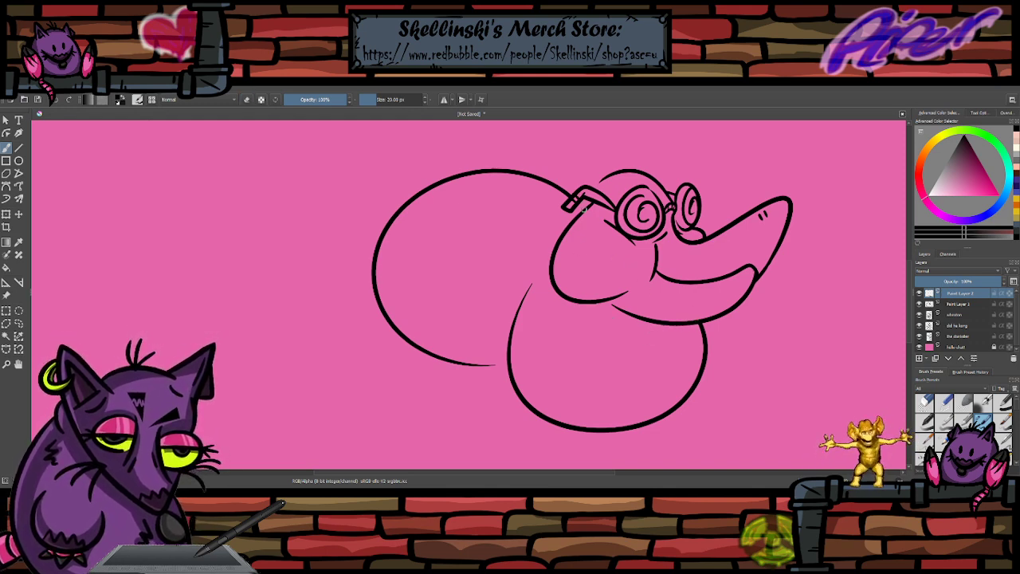
{"action": "key", "text": "e"}
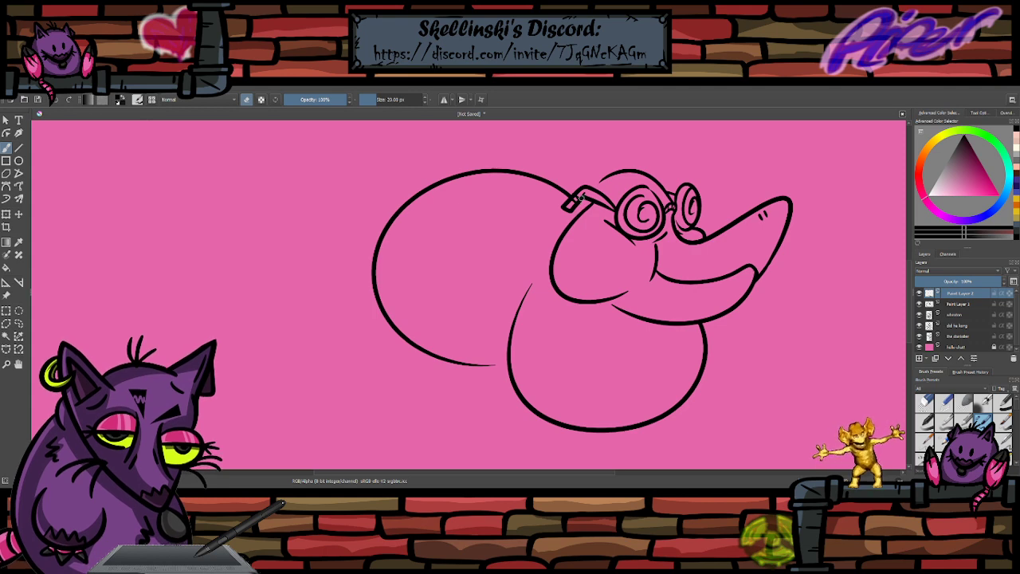
{"action": "key", "text": "e"}
- Try several curved strokes linking the back of the head to the body, undoing each one
{"action": "left_click_drag", "start_coordinate": [512, 389], "coordinate": [557, 232]}
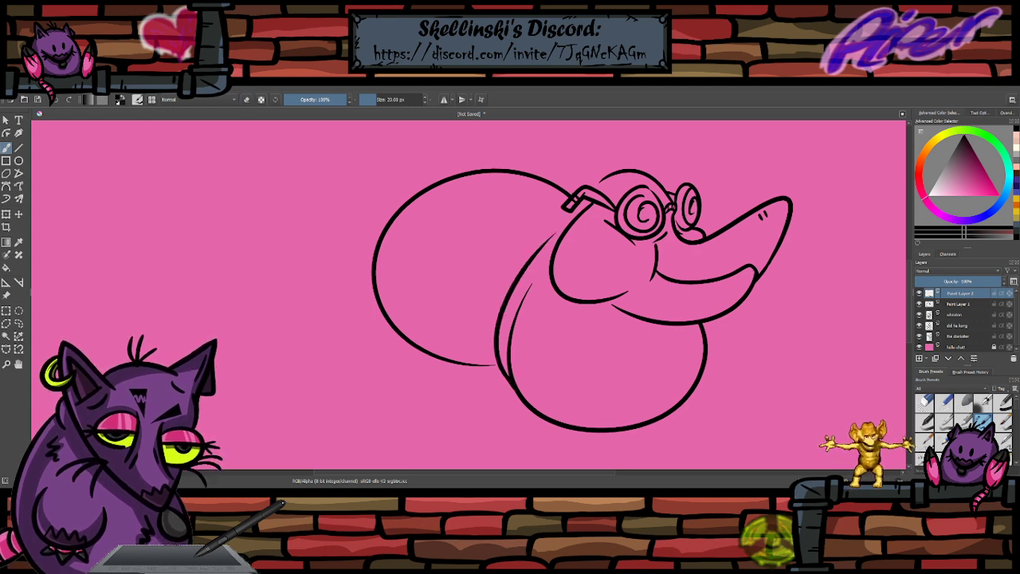
{"action": "key", "text": "ctrl+z"}
{"action": "mouse_move", "coordinate": [589, 197]}
{"action": "left_mouse_down"}
{"action": "mouse_move", "coordinate": [510, 232]}
{"action": "mouse_move", "coordinate": [471, 336]}
{"action": "left_mouse_up"}
{"action": "key", "text": "ctrl+z"}
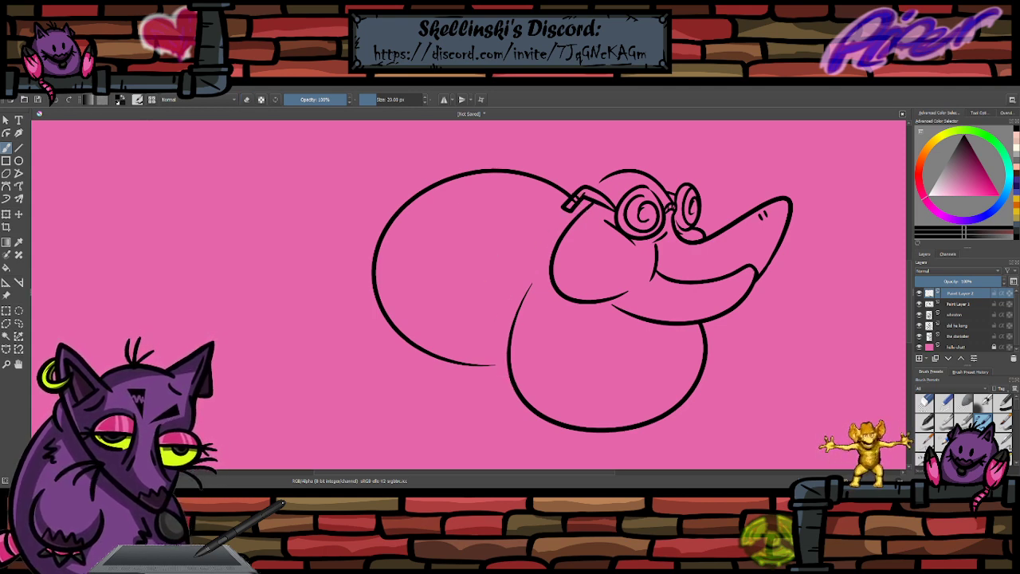
{"action": "left_click_drag", "start_coordinate": [591, 212], "coordinate": [477, 336]}
{"action": "key", "text": "ctrl+z"}
{"action": "left_click_drag", "start_coordinate": [597, 210], "coordinate": [546, 240]}
{"action": "key", "text": "ctrl+z"}
- Draw a long looping shell rim from above the glasses' arm down to the body's lower back edge, undoing the short trial strokes
{"action": "key", "text": "e"}
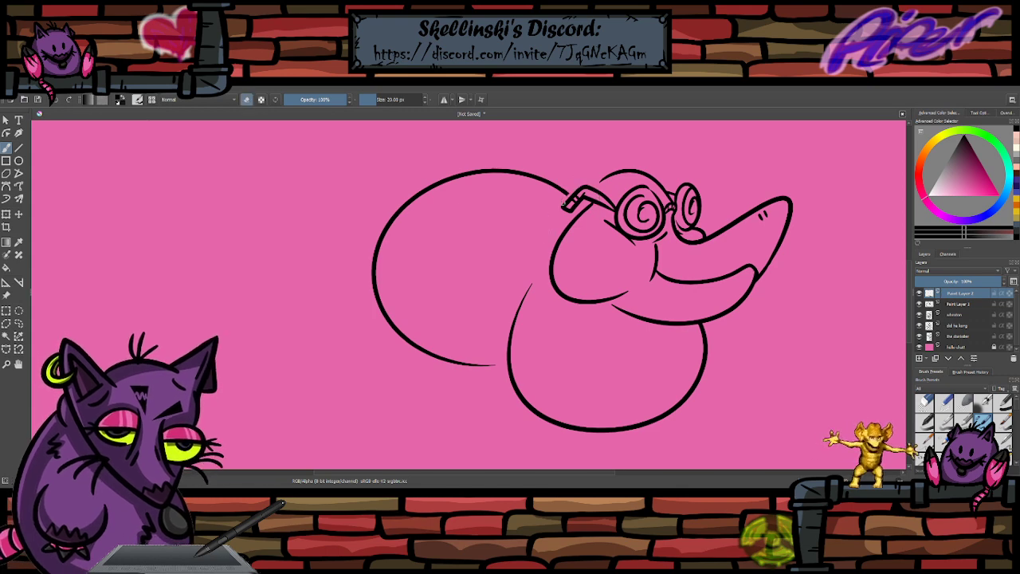
{"action": "key", "text": "e"}
{"action": "mouse_move", "coordinate": [596, 177]}
{"action": "left_mouse_down"}
{"action": "mouse_move", "coordinate": [575, 184]}
{"action": "mouse_move", "coordinate": [564, 222]}
{"action": "left_mouse_up"}
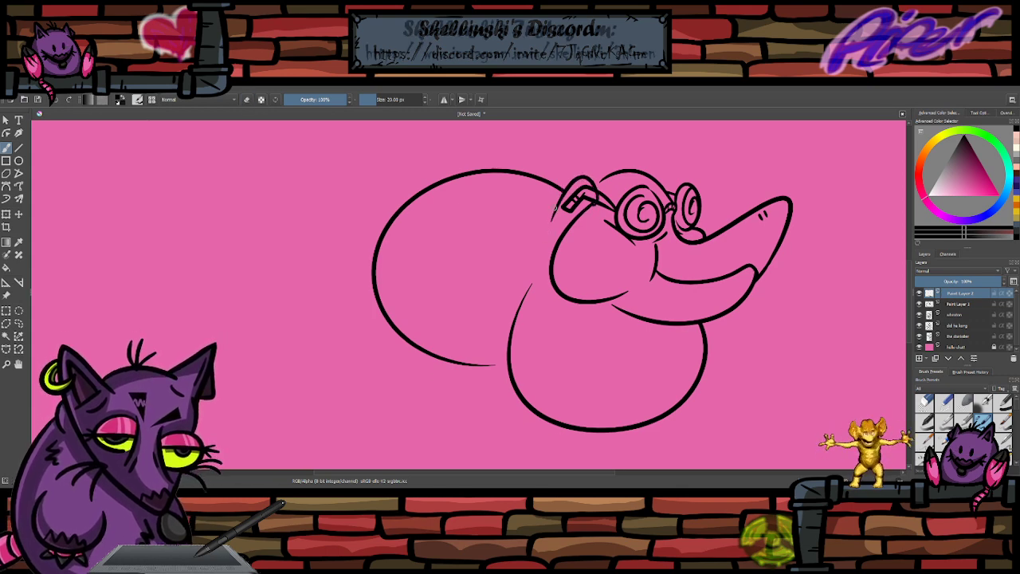
{"action": "key", "text": "ctrl+z"}
{"action": "mouse_move", "coordinate": [602, 177]}
{"action": "left_mouse_down"}
{"action": "mouse_move", "coordinate": [518, 247]}
{"action": "mouse_move", "coordinate": [490, 371]}
{"action": "mouse_move", "coordinate": [504, 294]}
{"action": "mouse_move", "coordinate": [576, 191]}
{"action": "mouse_move", "coordinate": [540, 227]}
{"action": "mouse_move", "coordinate": [523, 396]}
{"action": "mouse_move", "coordinate": [556, 188]}
{"action": "mouse_move", "coordinate": [585, 224]}
{"action": "left_mouse_up"}
{"action": "key", "text": "ctrl+z"}
{"action": "key", "text": "ctrl+z"}
{"action": "key", "text": "ctrl+z"}
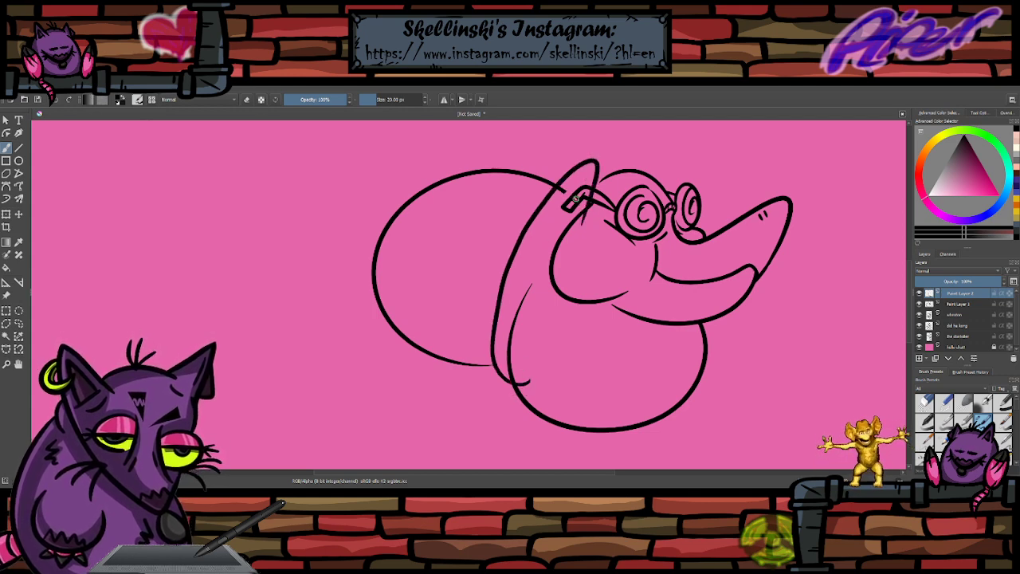
- Erase the rim's overlaps with the glasses' arm, the large round outline and the lower body
{"action": "key", "text": "e"}
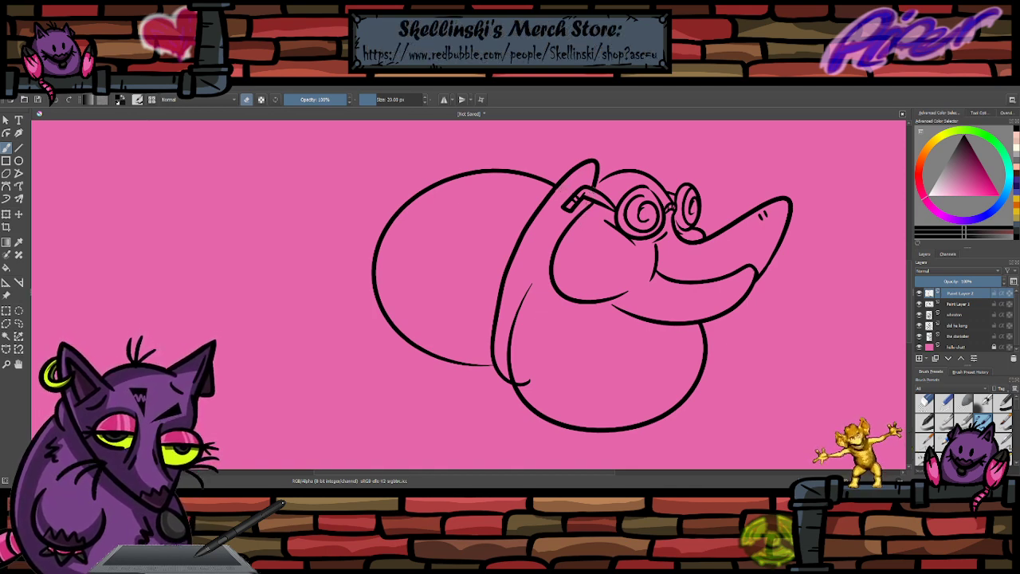
{"action": "key", "text": "e"}
{"action": "mouse_move", "coordinate": [583, 224]}
{"action": "left_mouse_down"}
{"action": "mouse_move", "coordinate": [591, 196]}
{"action": "mouse_move", "coordinate": [584, 219]}
{"action": "left_mouse_up"}
{"action": "key", "text": "e"}
{"action": "key", "text": "e"}
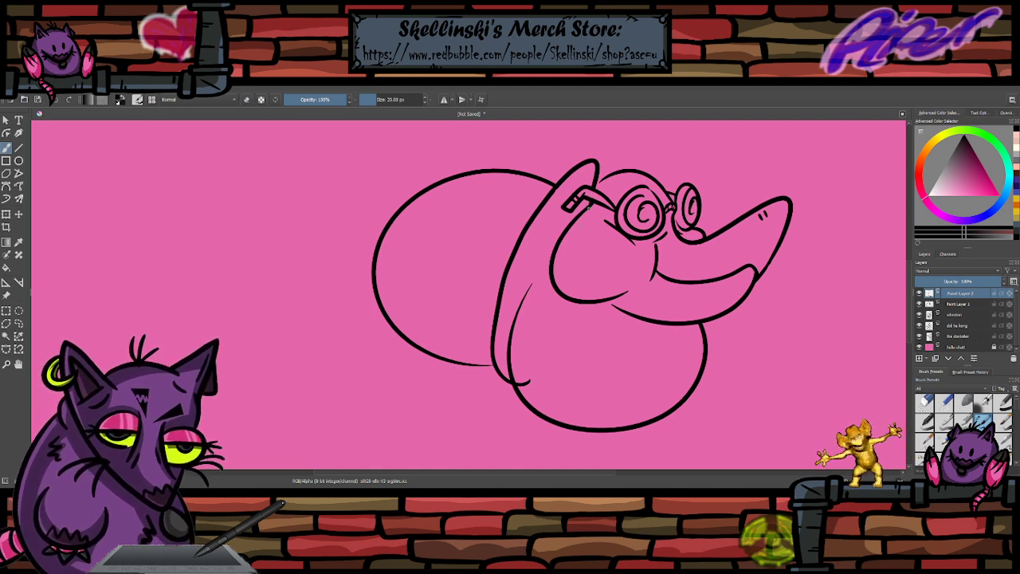
{"action": "key", "text": "e"}
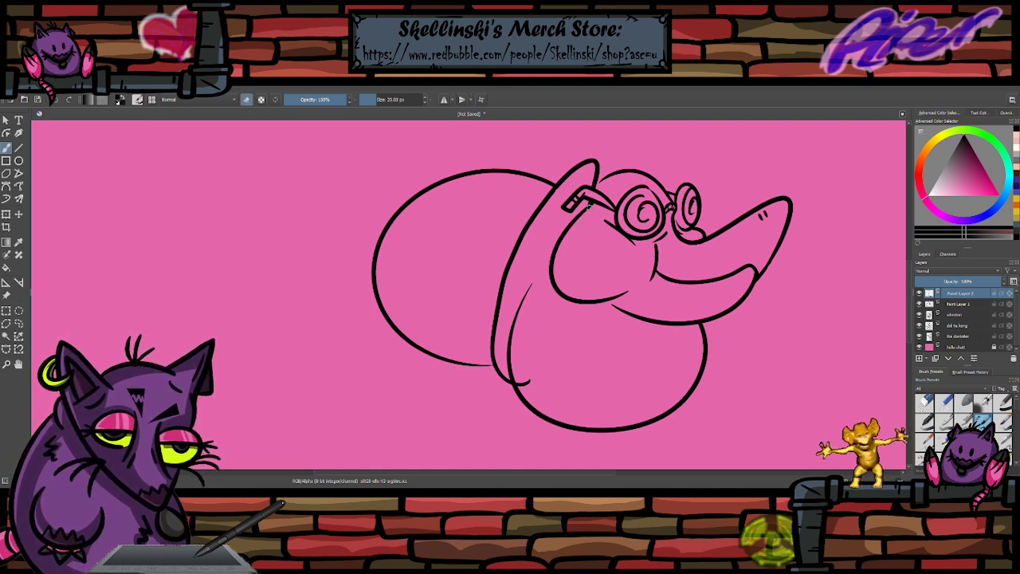
{"action": "left_click_drag", "start_coordinate": [590, 205], "coordinate": [590, 199]}
{"action": "key", "text": "e"}
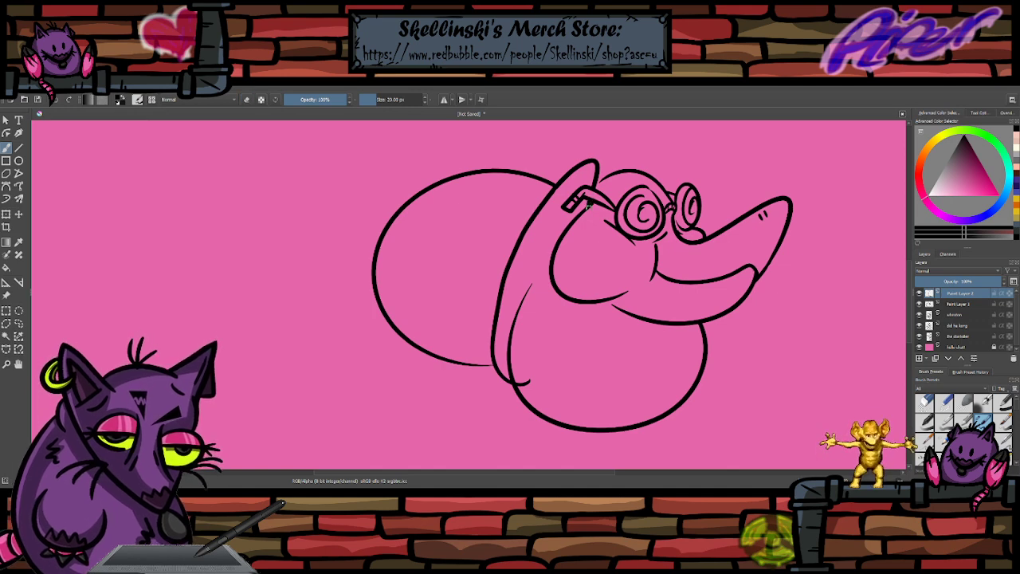
{"action": "key", "text": "e"}
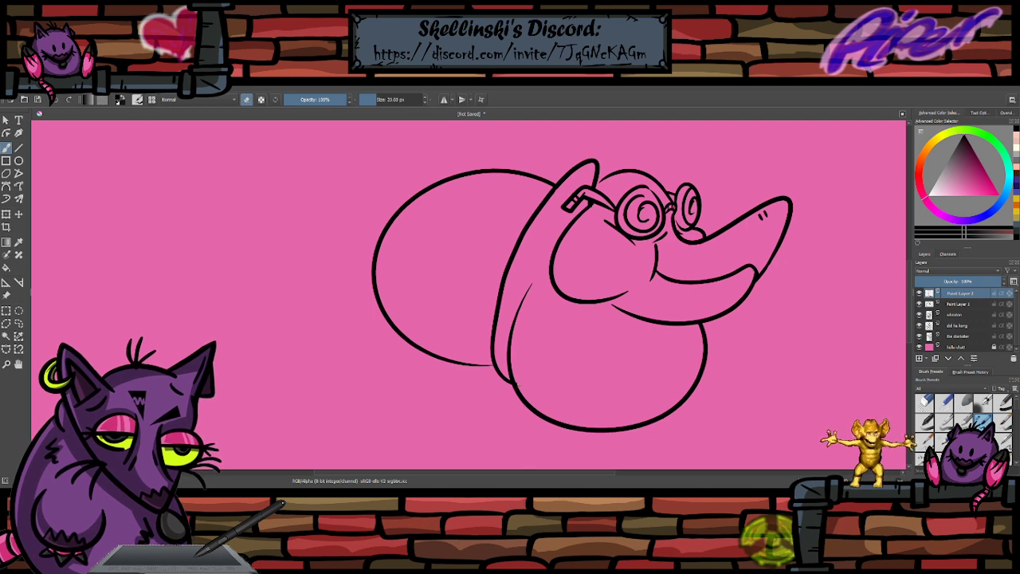
- Try curved strokes across the inside of the large round outline and undo them
{"action": "key", "text": "e"}
{"action": "left_click_drag", "start_coordinate": [511, 195], "coordinate": [425, 226]}
{"action": "left_click_drag", "start_coordinate": [486, 221], "coordinate": [410, 264]}
{"action": "key", "text": "ctrl+z"}
{"action": "key", "text": "ctrl+z"}
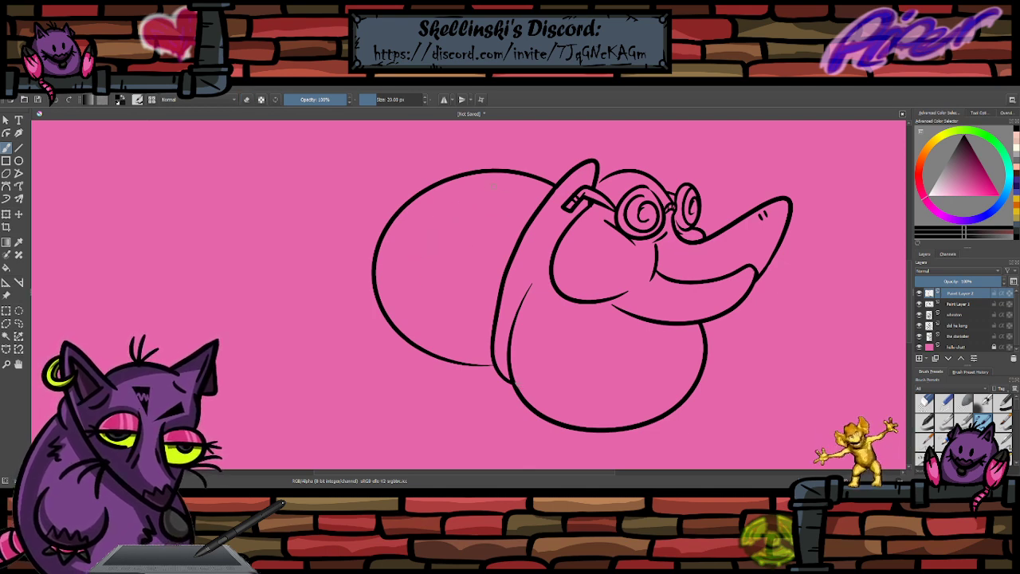
- Fill the large round shell behind the body with a crosshatch of curved lines running across and down it
{"action": "mouse_move", "coordinate": [527, 186]}
{"action": "left_mouse_down"}
{"action": "mouse_move", "coordinate": [400, 228]}
{"action": "mouse_move", "coordinate": [397, 254]}
{"action": "left_mouse_up"}
{"action": "mouse_move", "coordinate": [487, 242]}
{"action": "left_mouse_down"}
{"action": "mouse_move", "coordinate": [392, 294]}
{"action": "mouse_move", "coordinate": [418, 295]}
{"action": "left_mouse_up"}
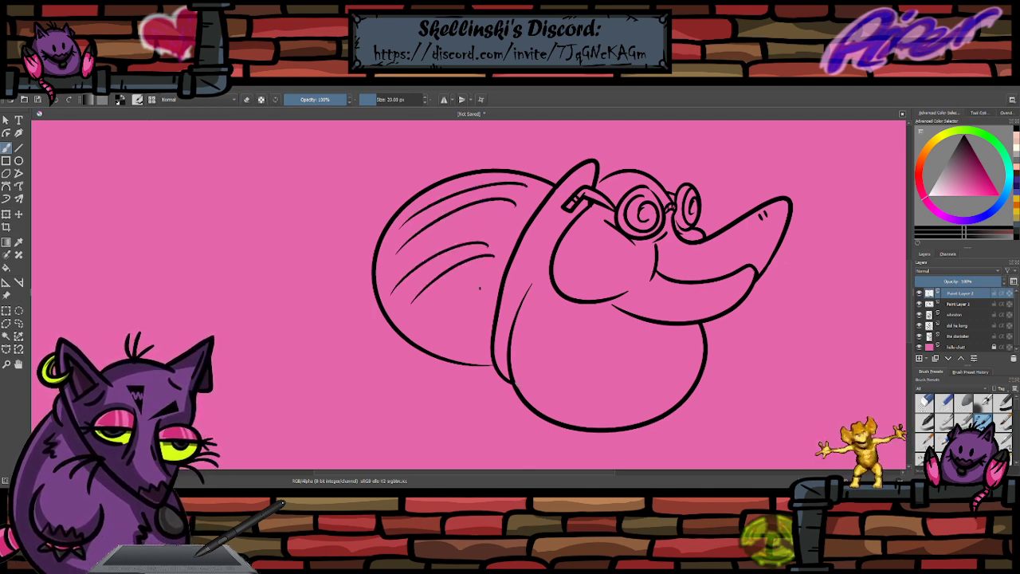
{"action": "left_click_drag", "start_coordinate": [481, 287], "coordinate": [425, 323]}
{"action": "mouse_move", "coordinate": [485, 310]}
{"action": "left_mouse_down"}
{"action": "mouse_move", "coordinate": [432, 343]}
{"action": "mouse_move", "coordinate": [452, 359]}
{"action": "mouse_move", "coordinate": [464, 207]}
{"action": "mouse_move", "coordinate": [513, 187]}
{"action": "left_mouse_up"}
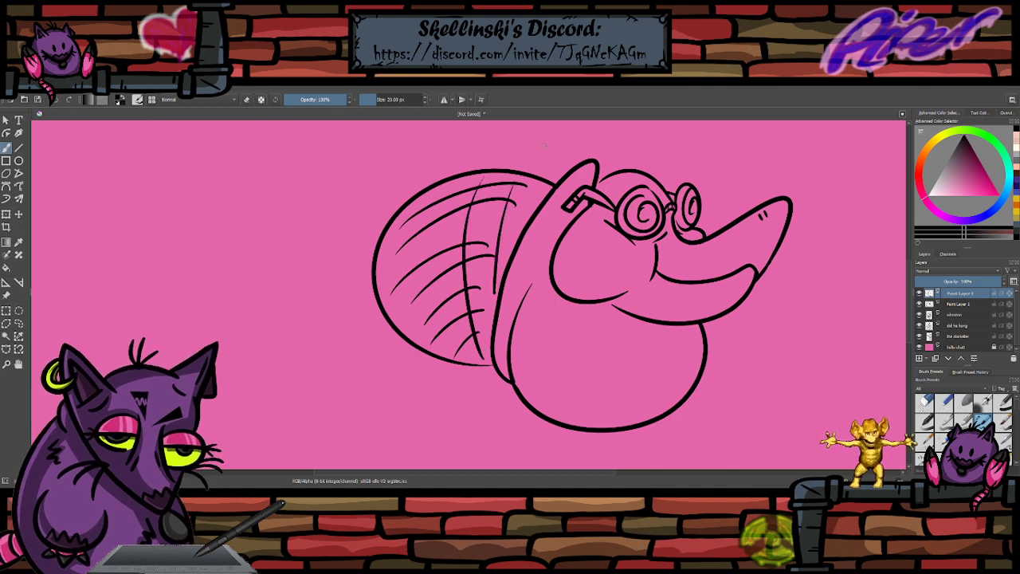
{"action": "left_click_drag", "start_coordinate": [448, 199], "coordinate": [430, 307]}
{"action": "left_click_drag", "start_coordinate": [424, 235], "coordinate": [399, 338]}
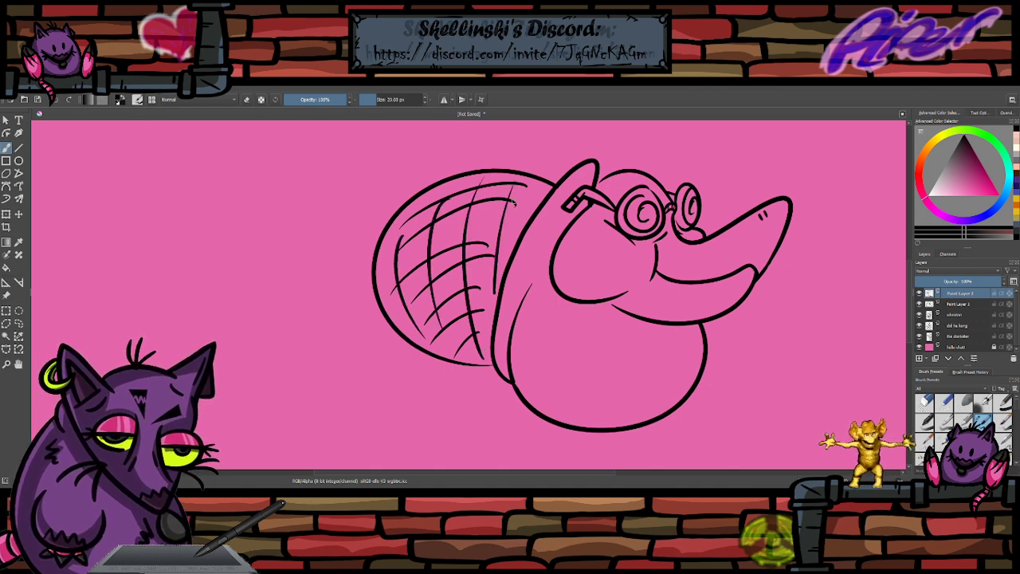
- Transform the body layer by rotating it slightly clockwise and shifting it up beneath the head
{"action": "scroll", "coordinate": [564, 221], "scroll_direction": "down", "scroll_amount": 2}
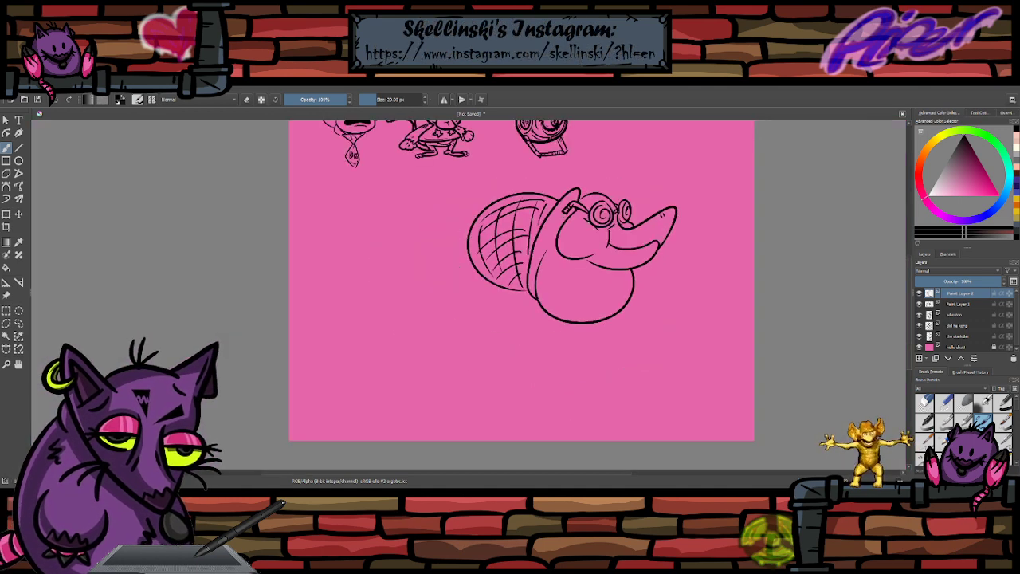
{"action": "scroll", "coordinate": [599, 233], "scroll_direction": "up", "scroll_amount": 1}
{"action": "scroll", "coordinate": [602, 233], "scroll_direction": "down", "scroll_amount": 1}
{"action": "scroll", "coordinate": [600, 221], "scroll_direction": "up", "scroll_amount": 1}
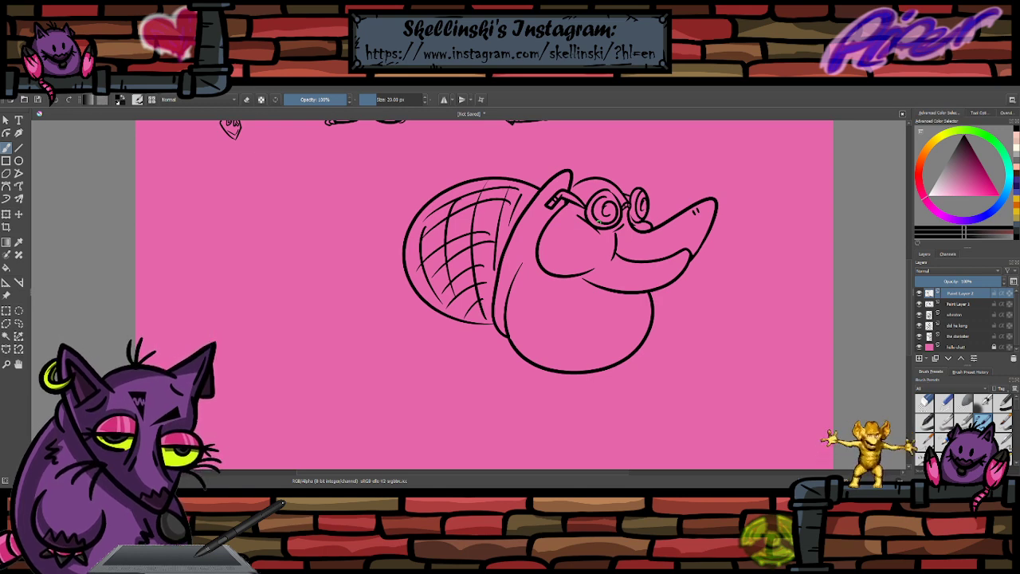
{"action": "key", "text": "equal"}
{"action": "key", "text": "ctrl+t"}
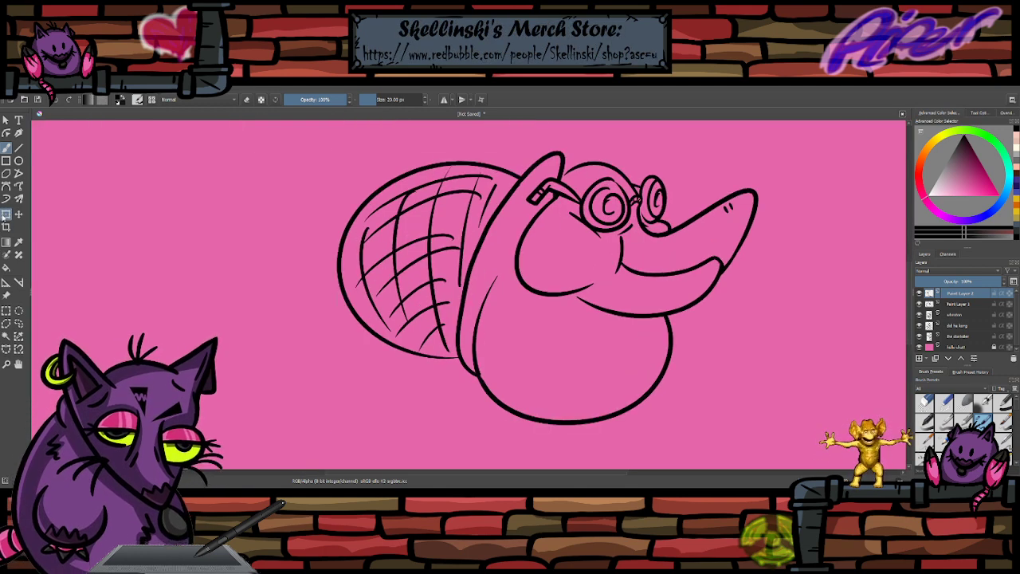
{"action": "left_click_drag", "start_coordinate": [593, 144], "coordinate": [606, 151]}
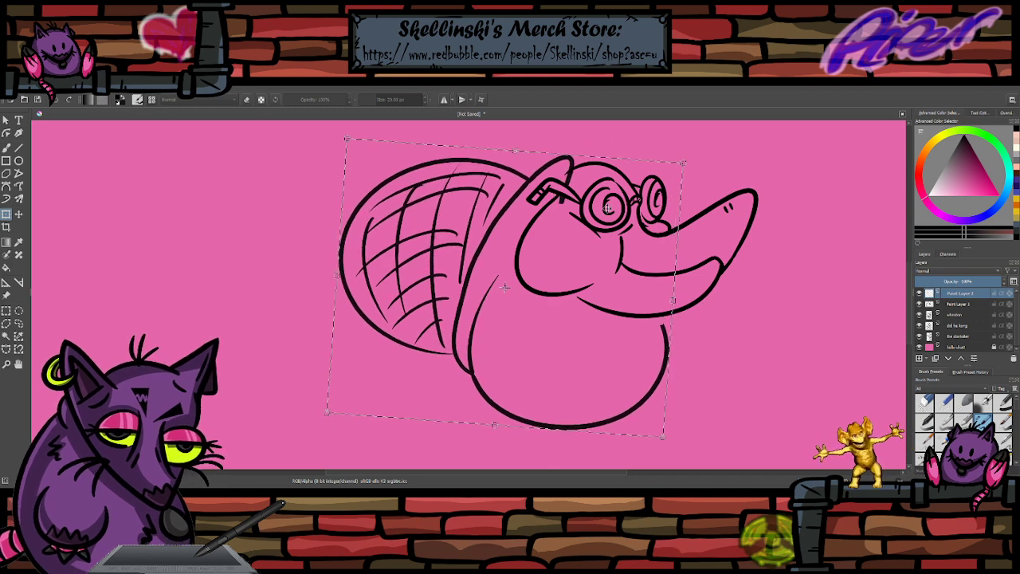
{"action": "left_click_drag", "start_coordinate": [606, 216], "coordinate": [613, 204]}
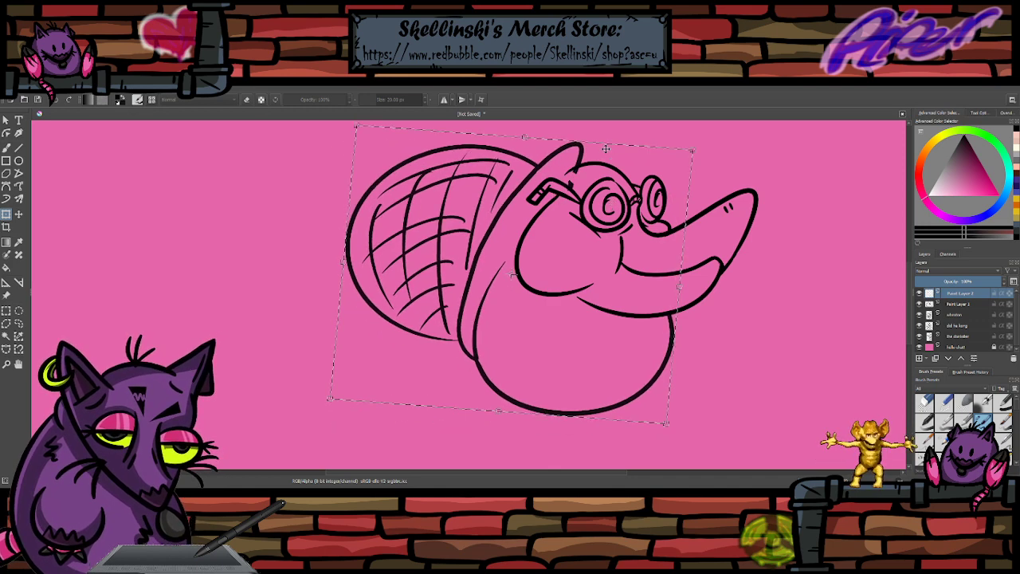
- Try narrowing the whole body and shell from the back edge, and undo the change
{"action": "left_click_drag", "start_coordinate": [336, 256], "coordinate": [440, 280]}
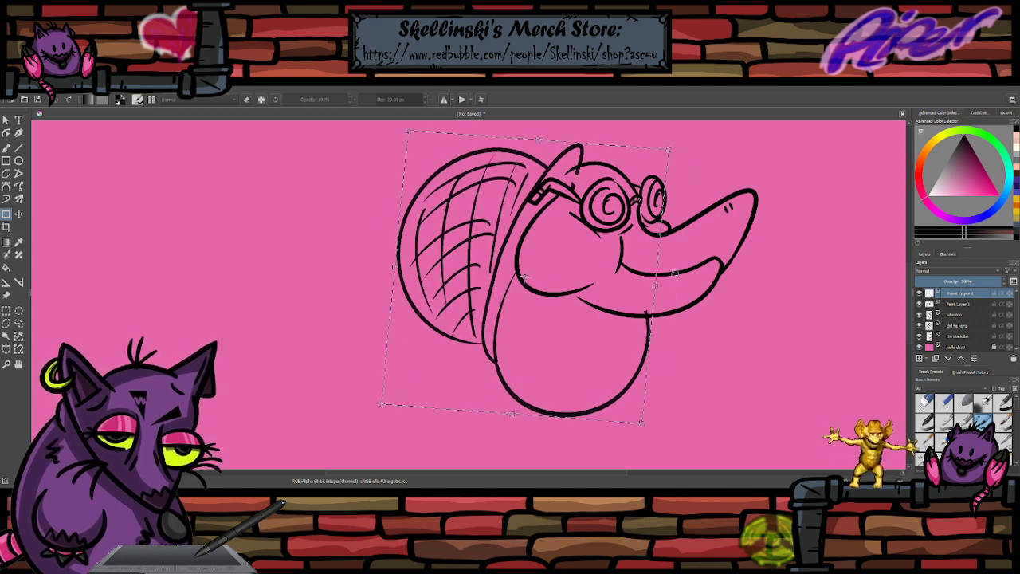
{"action": "left_click_drag", "start_coordinate": [784, 278], "coordinate": [784, 290]}
{"action": "key", "text": "ctrl+z"}
{"action": "key", "text": "ctrl+z"}
{"action": "key", "text": "ctrl+z"}
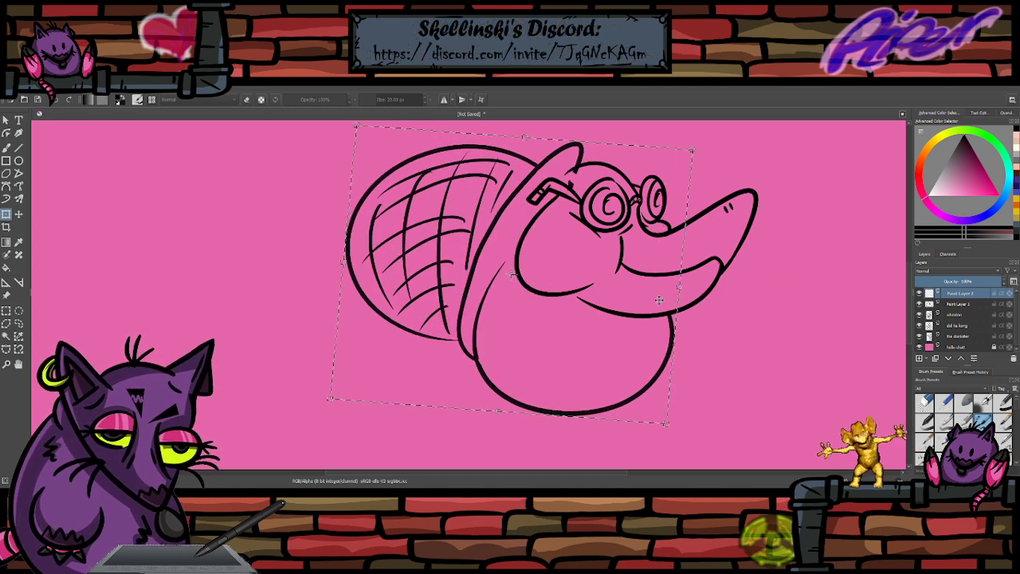
- Try a rectangular selection around the crosshatched shell and clear the selection
{"action": "left_click", "coordinate": [4, 310]}
{"action": "scroll", "coordinate": [500, 223], "scroll_direction": "down", "scroll_amount": 1}
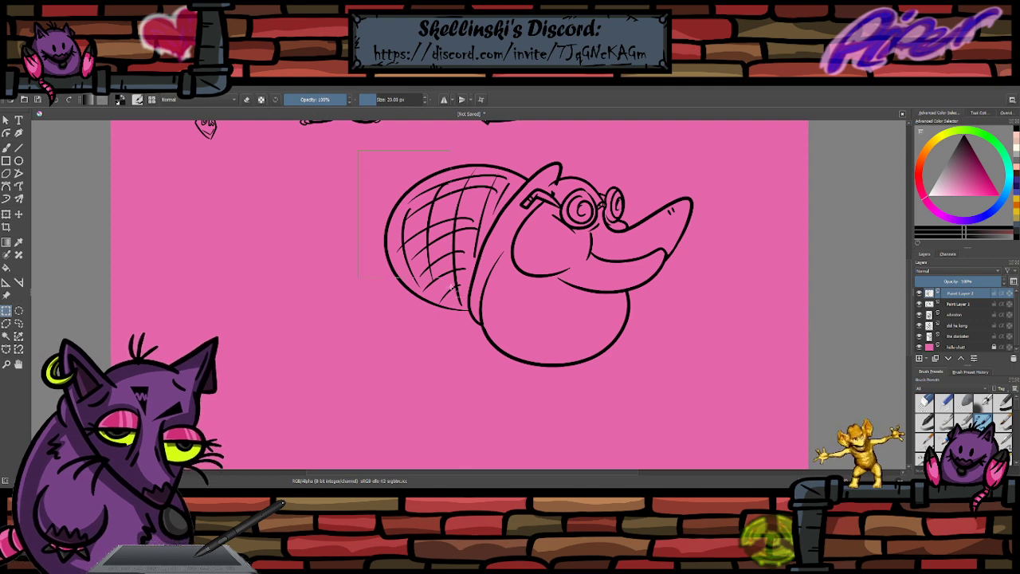
{"action": "left_click_drag", "start_coordinate": [451, 287], "coordinate": [463, 323]}
{"action": "scroll", "coordinate": [508, 249], "scroll_direction": "down", "scroll_amount": 2}
{"action": "scroll", "coordinate": [501, 218], "scroll_direction": "up", "scroll_amount": 2}
{"action": "key", "text": "ctrl+shift+a"}
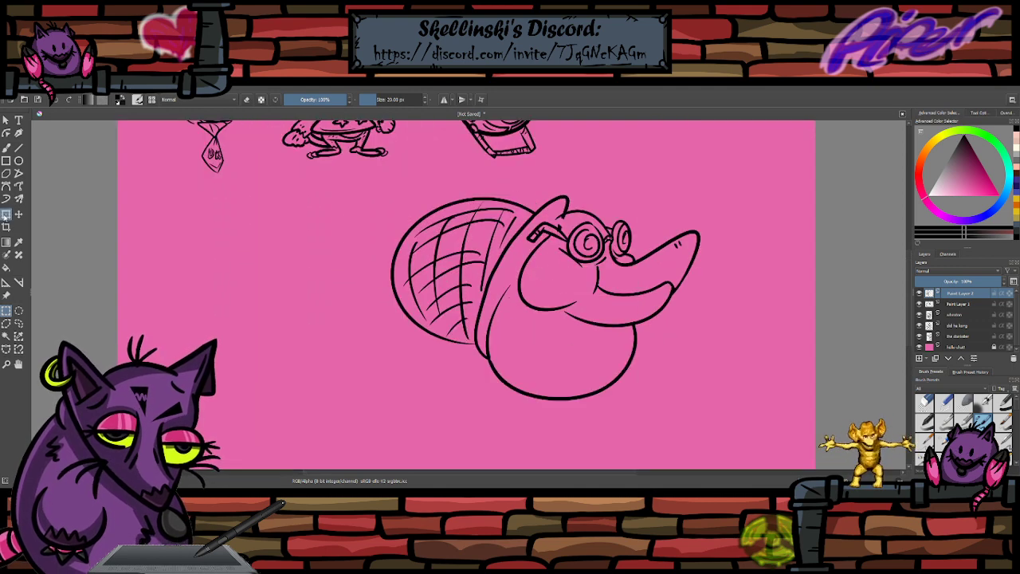
- Rotate the body layer counterclockwise, then select the crosshatched shell with a rectangle and squeeze it narrower toward the rim
{"action": "left_click", "coordinate": [6, 216]}
{"action": "left_click_drag", "start_coordinate": [698, 342], "coordinate": [678, 278]}
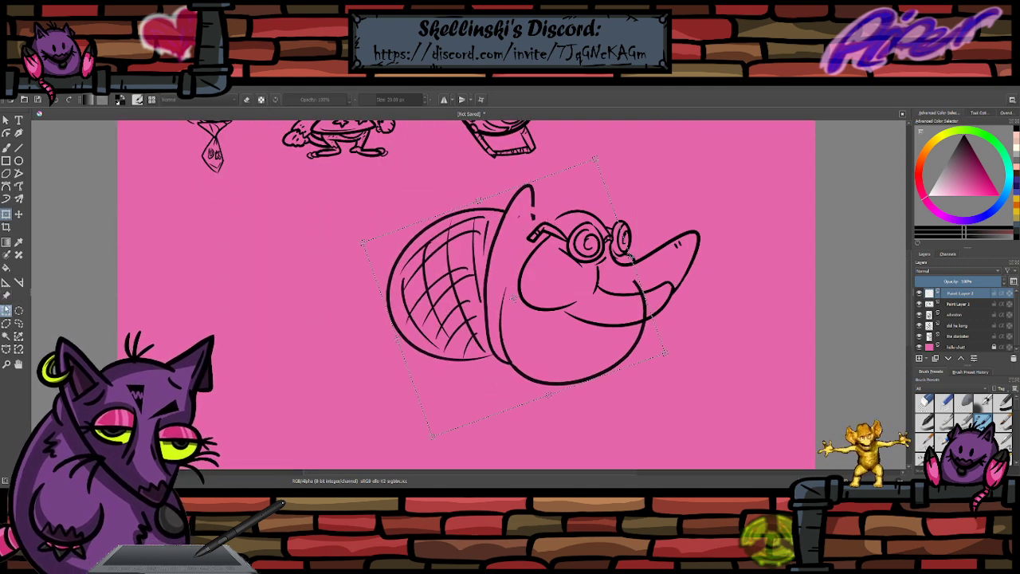
{"action": "left_click", "coordinate": [6, 310]}
{"action": "left_click_drag", "start_coordinate": [472, 388], "coordinate": [280, 175]}
{"action": "key", "text": "ctrl+t"}
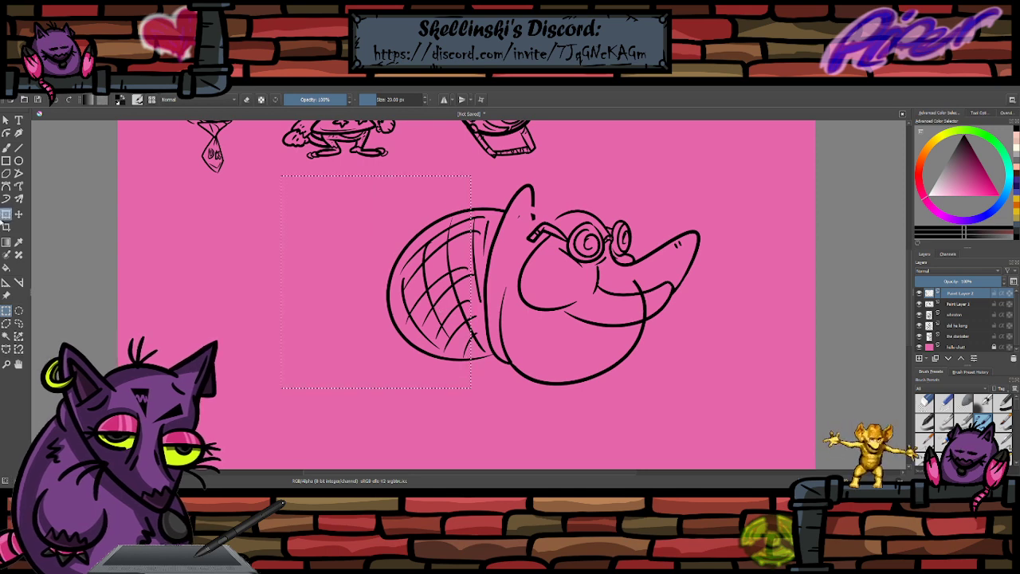
{"action": "left_click_drag", "start_coordinate": [375, 281], "coordinate": [386, 282]}
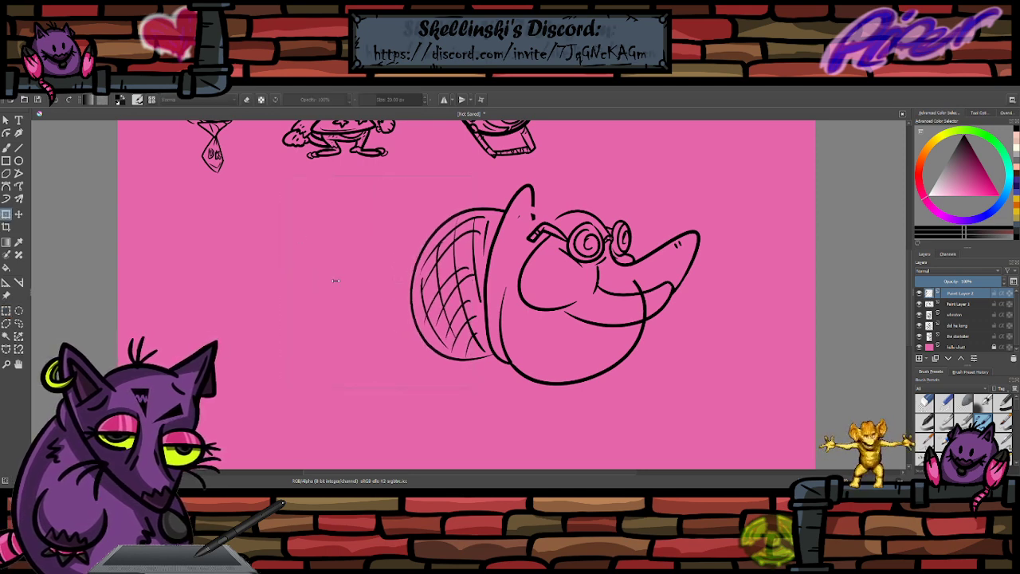
{"action": "left_click", "coordinate": [6, 147]}
- Rotate the body layer back clockwise, reposition it beneath the head and lower its top edge slightly
{"action": "left_click", "coordinate": [5, 214]}
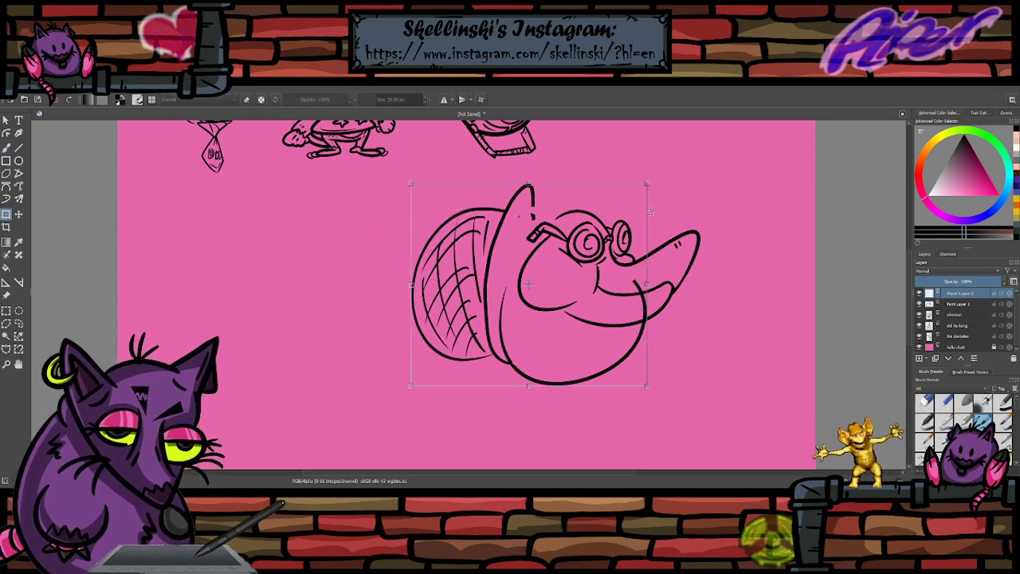
{"action": "left_click_drag", "start_coordinate": [665, 231], "coordinate": [678, 274]}
{"action": "left_click_drag", "start_coordinate": [614, 272], "coordinate": [624, 281]}
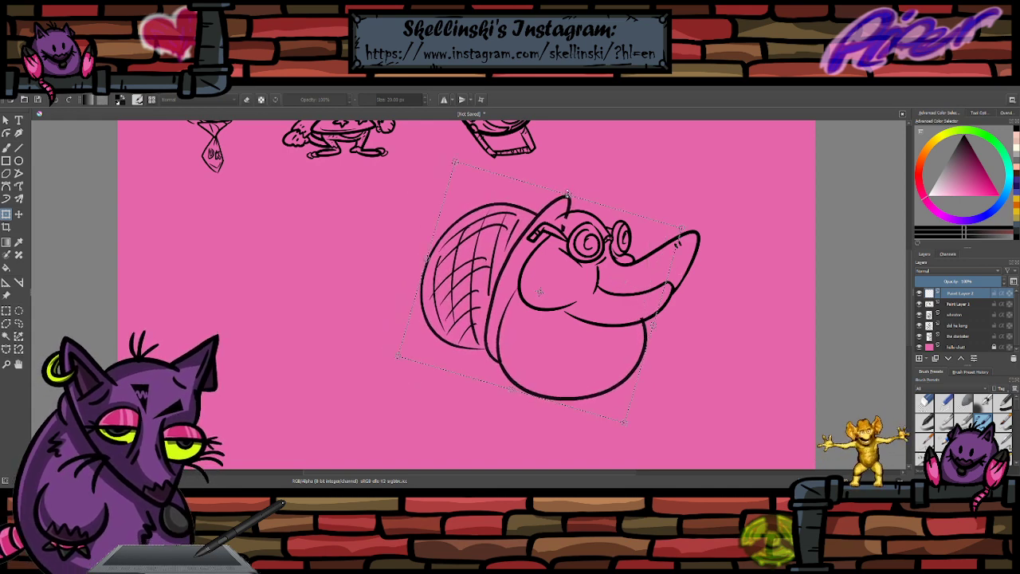
{"action": "left_click_drag", "start_coordinate": [568, 194], "coordinate": [571, 203]}
{"action": "left_click_drag", "start_coordinate": [572, 202], "coordinate": [569, 206]}
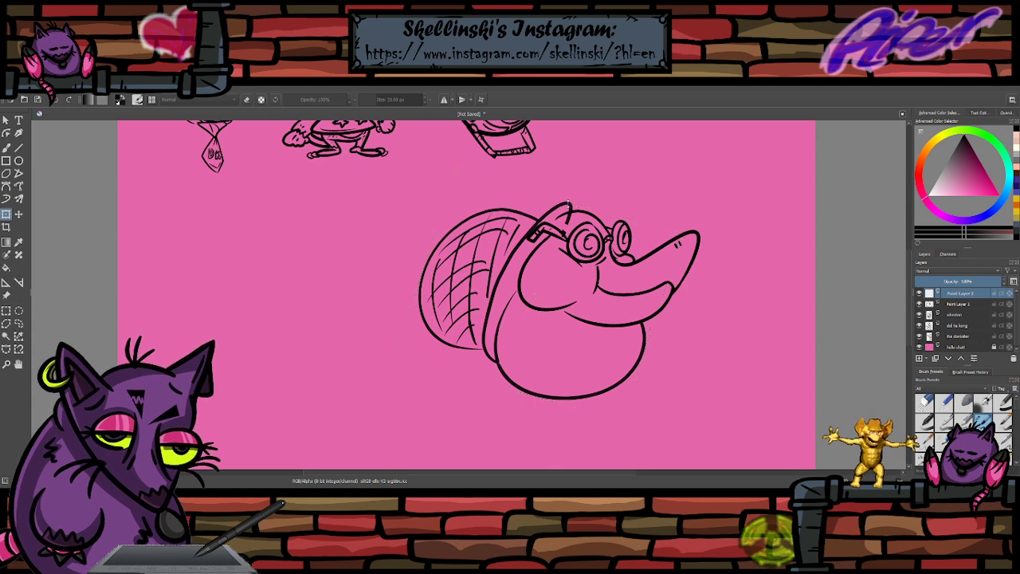
{"action": "left_click", "coordinate": [5, 149]}
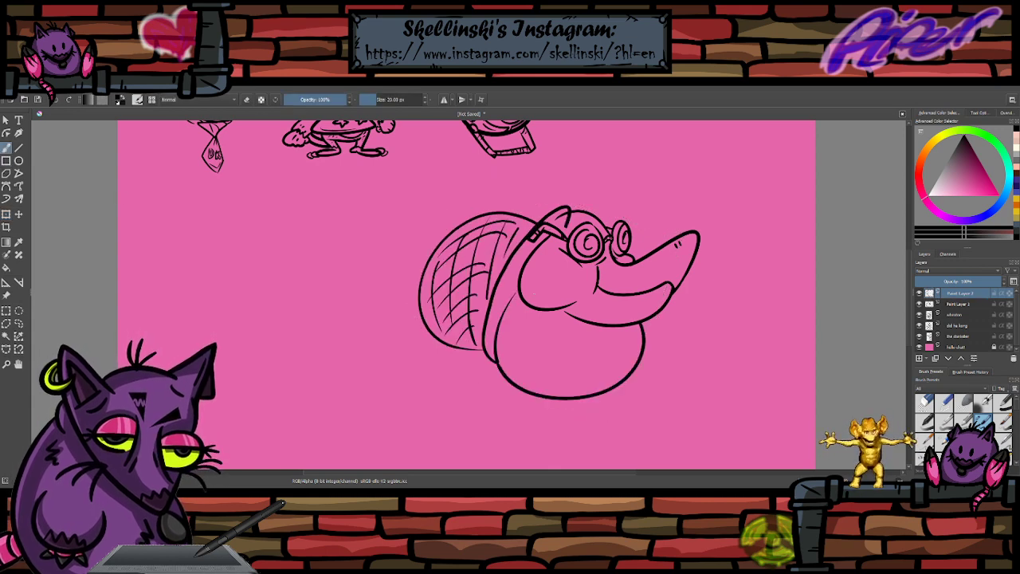
- Erase the rim line crossing the glasses' arm and head using a 32 px brush
{"action": "scroll", "coordinate": [567, 251], "scroll_direction": "up", "scroll_amount": 1}
{"action": "key", "text": "e"}
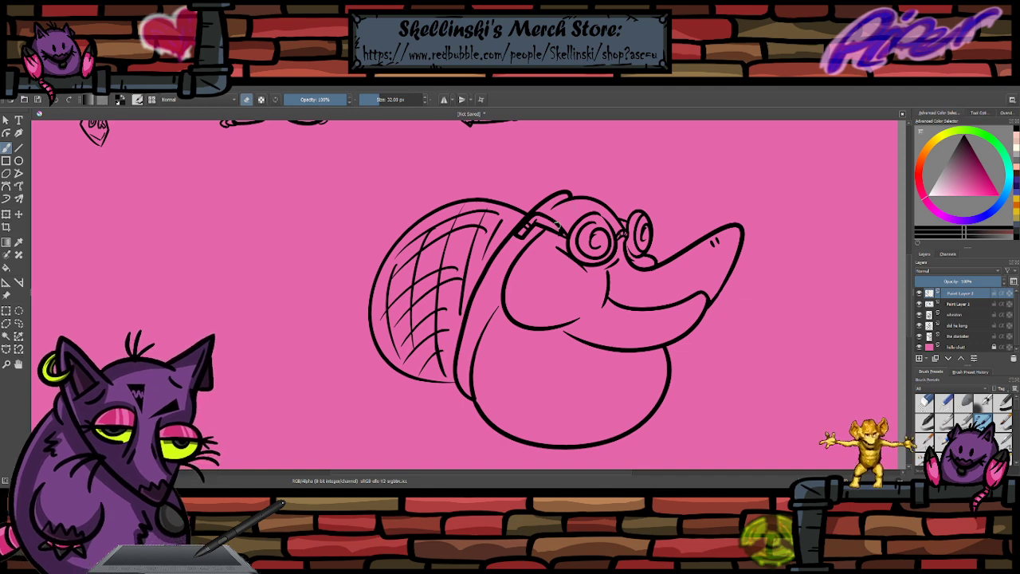
{"action": "key", "text": "e"}
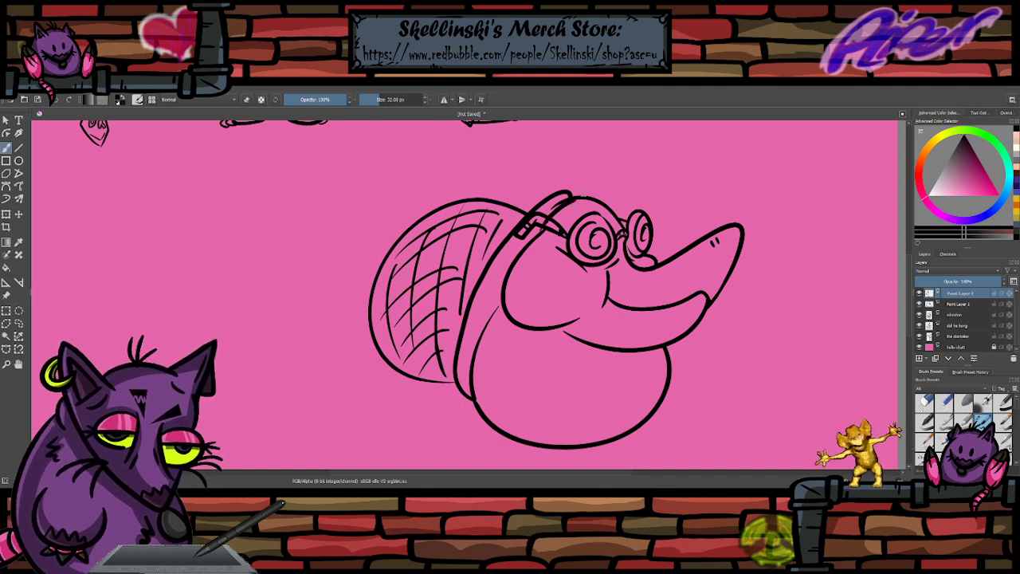
{"action": "scroll", "coordinate": [584, 196], "scroll_direction": "down", "scroll_amount": 1}
{"action": "scroll", "coordinate": [583, 196], "scroll_direction": "up", "scroll_amount": 1}
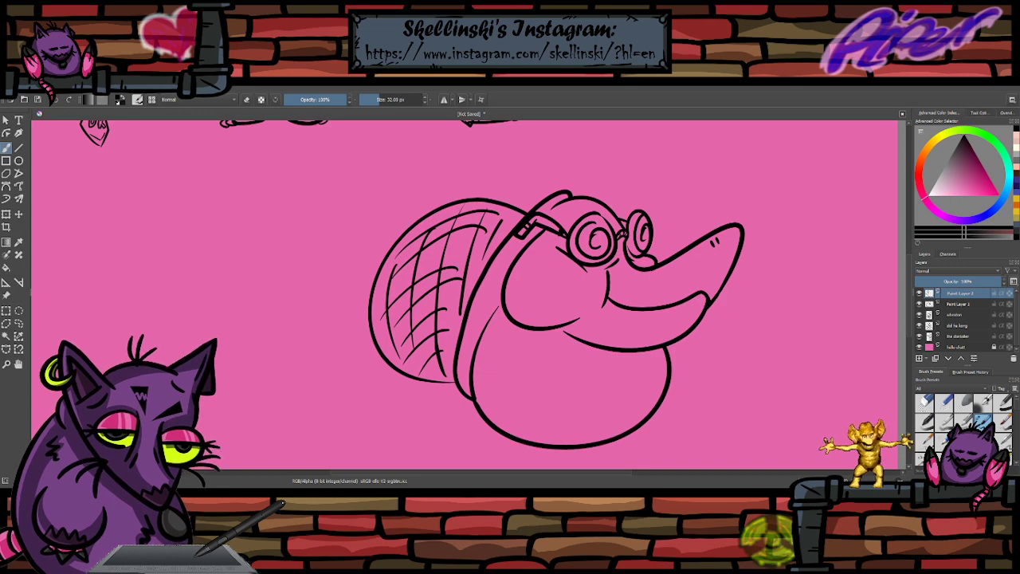
{"action": "scroll", "coordinate": [528, 268], "scroll_direction": "down", "scroll_amount": 2}
{"action": "scroll", "coordinate": [552, 304], "scroll_direction": "up", "scroll_amount": 1}
{"action": "scroll", "coordinate": [554, 275], "scroll_direction": "down", "scroll_amount": 1}
{"action": "scroll", "coordinate": [561, 307], "scroll_direction": "up", "scroll_amount": 1}
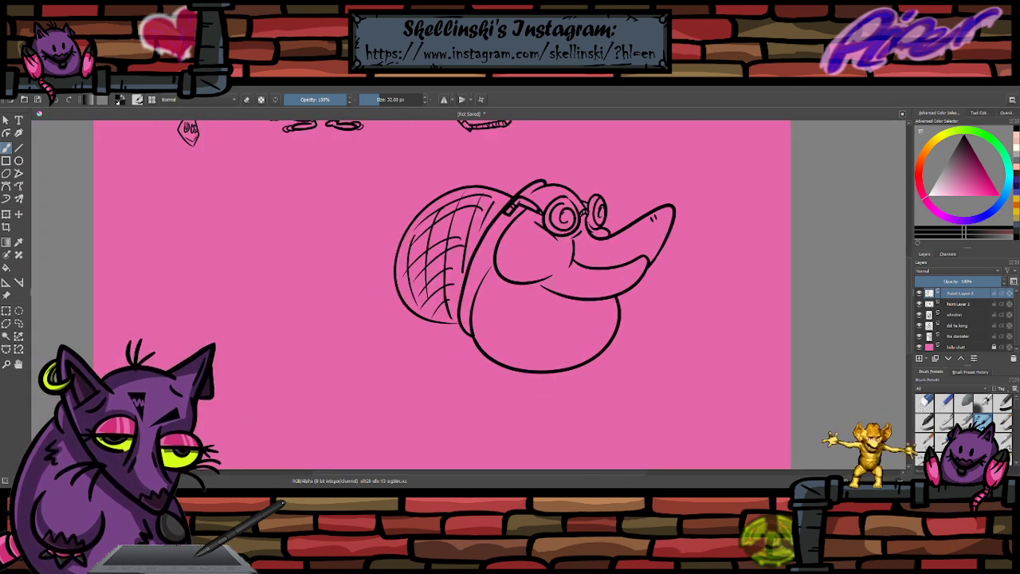
{"action": "scroll", "coordinate": [562, 307], "scroll_direction": "up", "scroll_amount": 1}
{"action": "scroll", "coordinate": [550, 245], "scroll_direction": "down", "scroll_amount": 1}
{"action": "scroll", "coordinate": [554, 216], "scroll_direction": "up", "scroll_amount": 1}
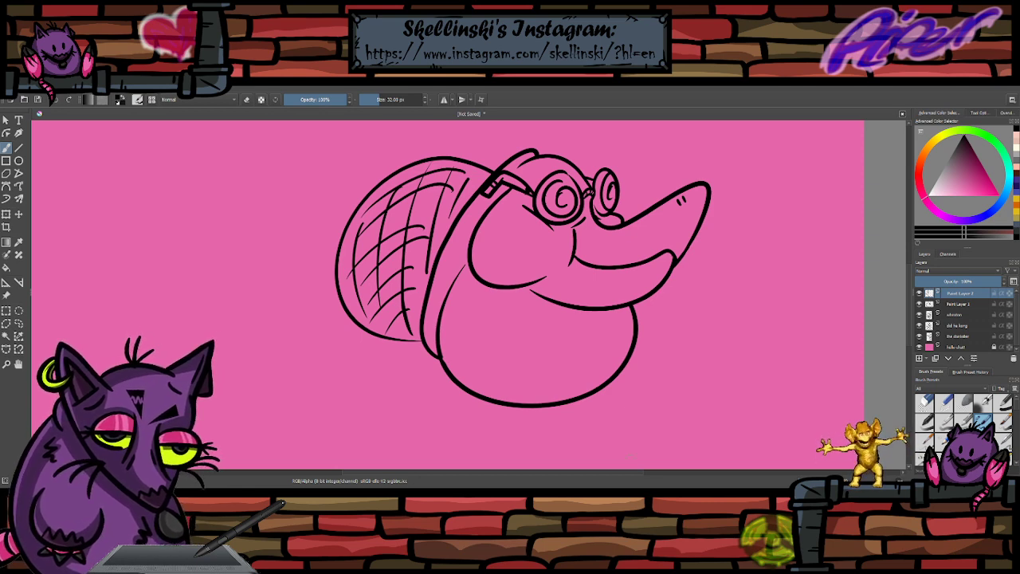
{"action": "scroll", "coordinate": [569, 311], "scroll_direction": "down", "scroll_amount": 1}
{"action": "scroll", "coordinate": [566, 339], "scroll_direction": "up", "scroll_amount": 1}
{"action": "scroll", "coordinate": [560, 332], "scroll_direction": "down", "scroll_amount": 1}
{"action": "scroll", "coordinate": [535, 257], "scroll_direction": "up", "scroll_amount": 1}
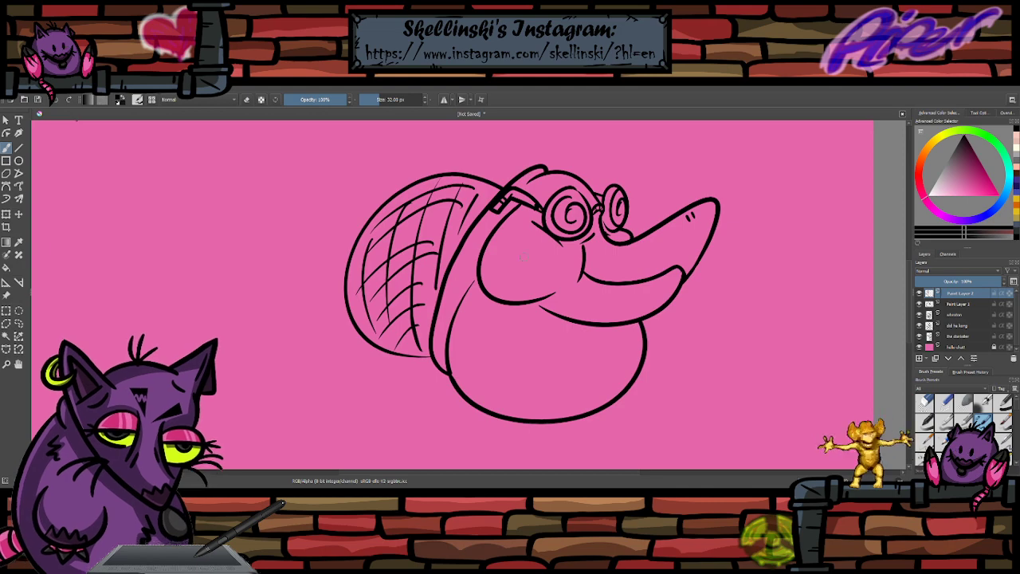
{"action": "scroll", "coordinate": [531, 256], "scroll_direction": "down", "scroll_amount": 1}
{"action": "scroll", "coordinate": [584, 317], "scroll_direction": "up", "scroll_amount": 1}
{"action": "scroll", "coordinate": [524, 241], "scroll_direction": "down", "scroll_amount": 1}
{"action": "scroll", "coordinate": [537, 295], "scroll_direction": "up", "scroll_amount": 1}
{"action": "scroll", "coordinate": [537, 293], "scroll_direction": "down", "scroll_amount": 1}
{"action": "scroll", "coordinate": [546, 231], "scroll_direction": "up", "scroll_amount": 1}
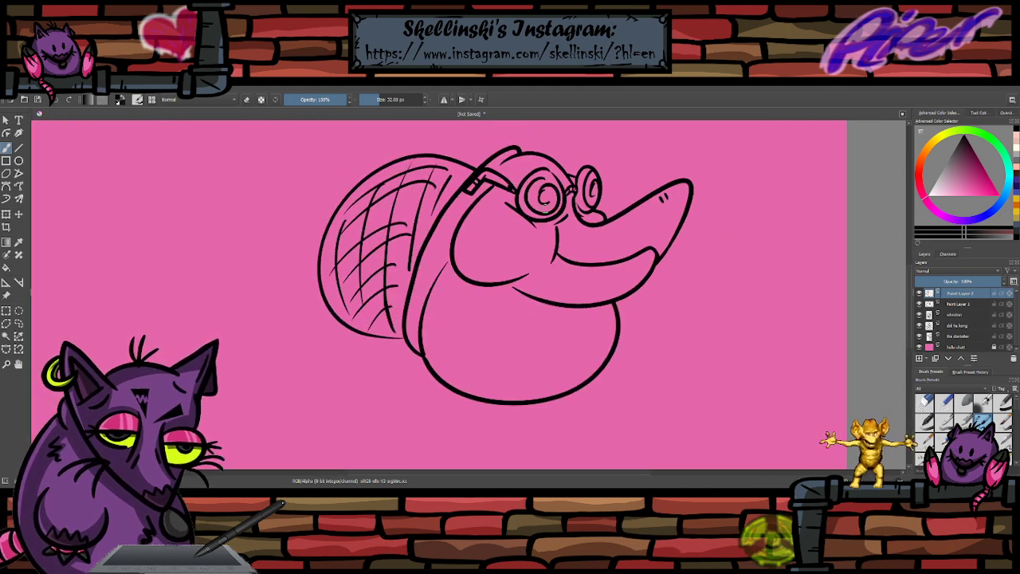
- Make Paint Layer 1 the active layer for drawing
{"action": "scroll", "coordinate": [547, 208], "scroll_direction": "down", "scroll_amount": 1}
{"action": "key", "text": "plus"}
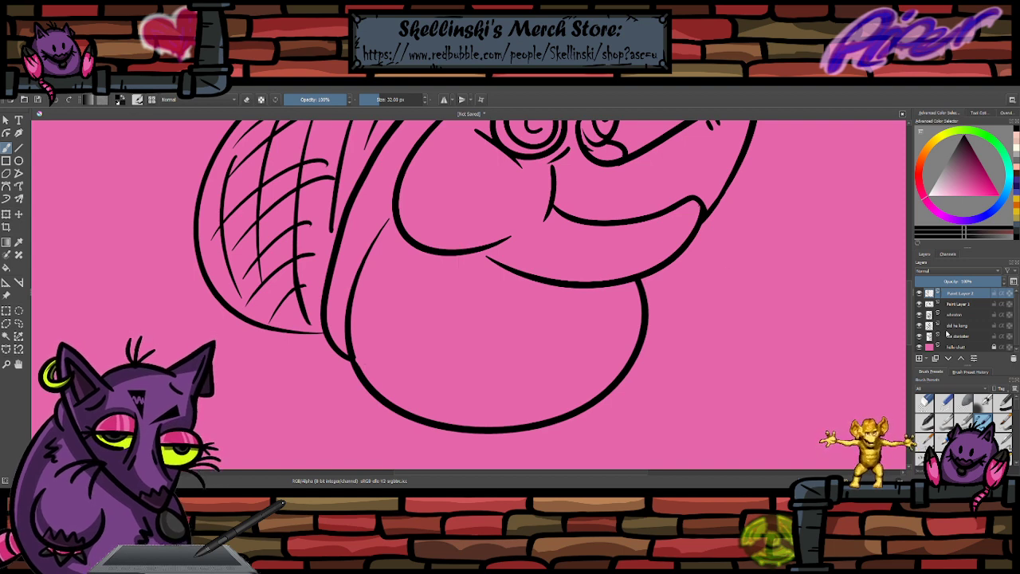
{"action": "left_click", "coordinate": [949, 306]}
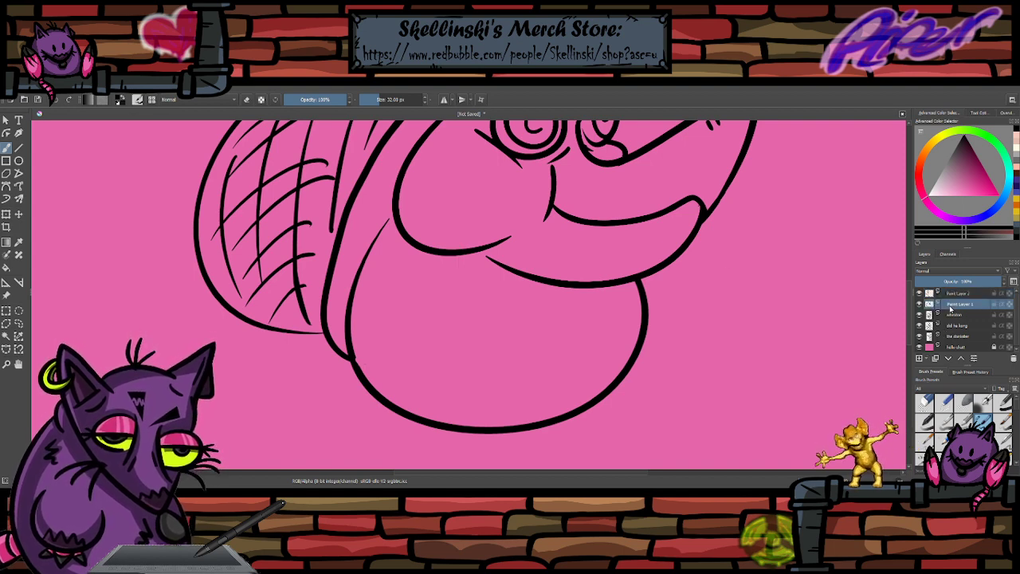
- Try several curved black strokes beside the body and across the head, undoing each one
{"action": "mouse_move", "coordinate": [664, 268]}
{"action": "left_mouse_down"}
{"action": "mouse_move", "coordinate": [768, 335]}
{"action": "mouse_move", "coordinate": [677, 403]}
{"action": "left_mouse_up"}
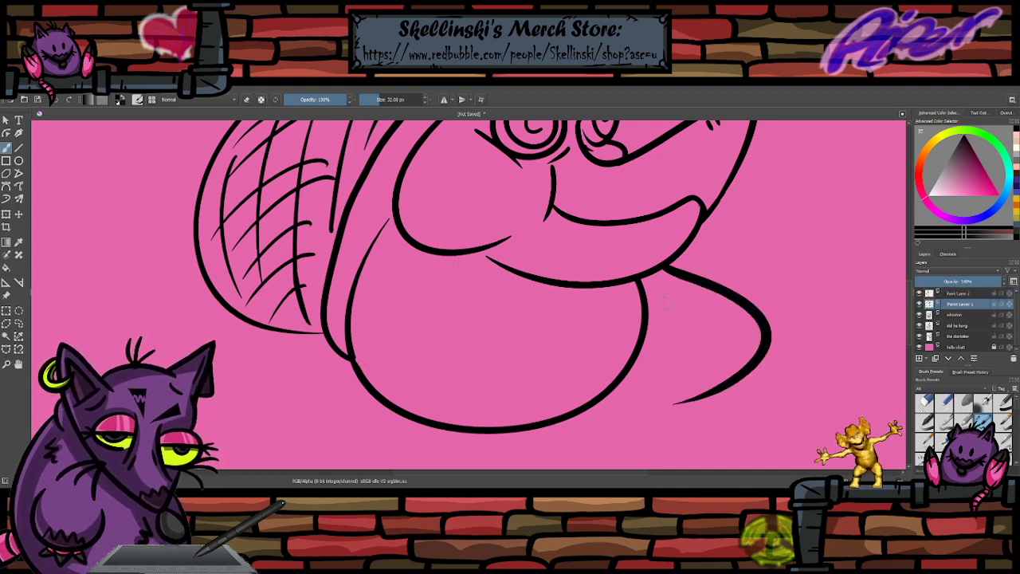
{"action": "key", "text": "ctrl+z"}
{"action": "left_click_drag", "start_coordinate": [669, 244], "coordinate": [702, 374]}
{"action": "key", "text": "ctrl+z"}
{"action": "mouse_move", "coordinate": [658, 251]}
{"action": "left_mouse_down"}
{"action": "mouse_move", "coordinate": [683, 255]}
{"action": "mouse_move", "coordinate": [671, 408]}
{"action": "mouse_move", "coordinate": [653, 317]}
{"action": "left_mouse_up"}
{"action": "key", "text": "ctrl+z"}
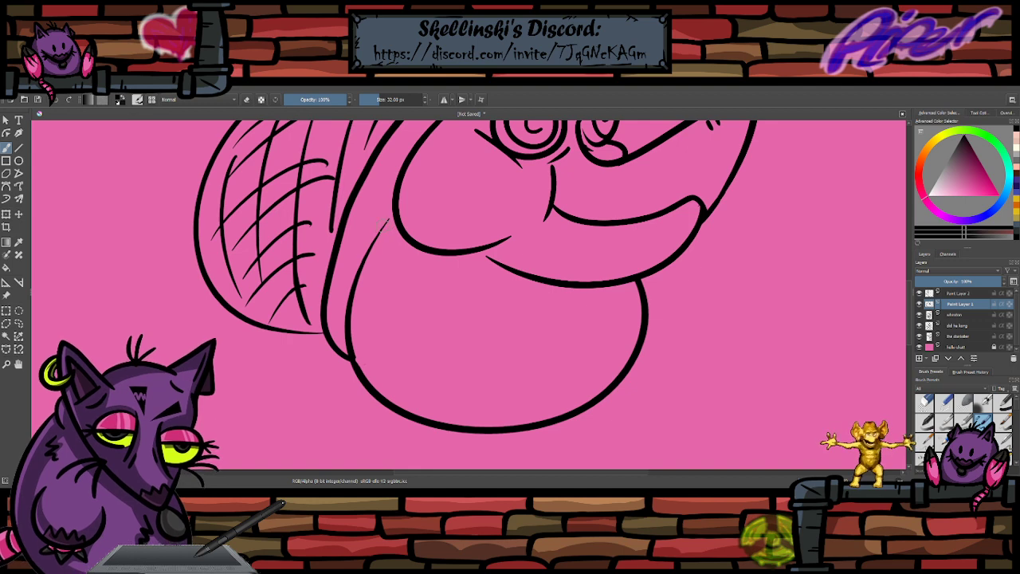
{"action": "mouse_move", "coordinate": [384, 220]}
{"action": "left_mouse_down"}
{"action": "mouse_move", "coordinate": [510, 227]}
{"action": "mouse_move", "coordinate": [319, 334]}
{"action": "mouse_move", "coordinate": [381, 223]}
{"action": "mouse_move", "coordinate": [598, 146]}
{"action": "left_mouse_up"}
{"action": "key", "text": "ctrl+z"}
- Draw a small foot in the empty area below the shell, with a short leg, rounded toes and crease lines, using the 32 px brush
{"action": "scroll", "coordinate": [371, 232], "scroll_direction": "down", "scroll_amount": 1}
{"action": "scroll", "coordinate": [583, 205], "scroll_direction": "up", "scroll_amount": 1}
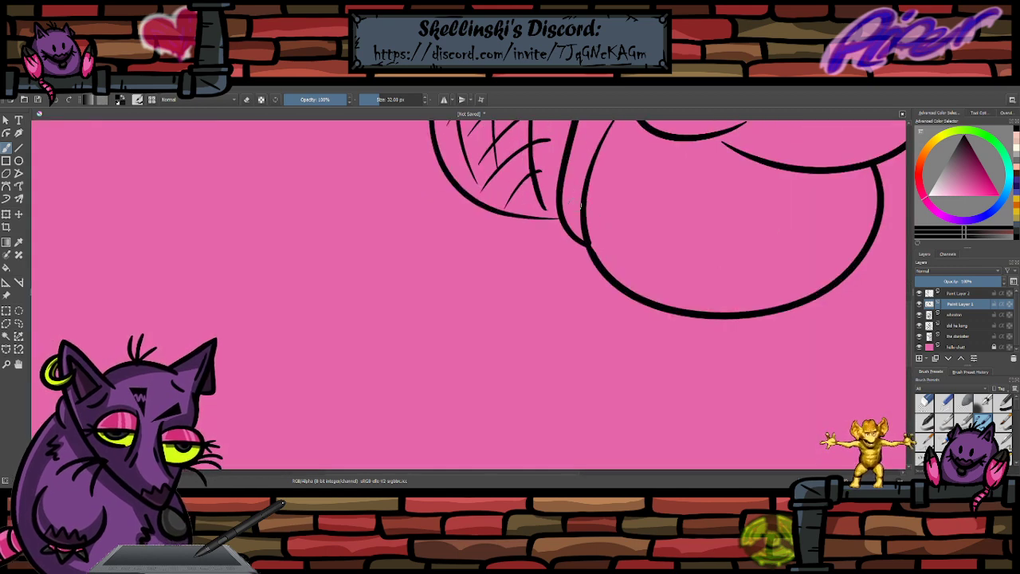
{"action": "mouse_move", "coordinate": [373, 251]}
{"action": "left_mouse_down"}
{"action": "mouse_move", "coordinate": [357, 329]}
{"action": "mouse_move", "coordinate": [389, 359]}
{"action": "mouse_move", "coordinate": [431, 324]}
{"action": "mouse_move", "coordinate": [391, 246]}
{"action": "left_mouse_up"}
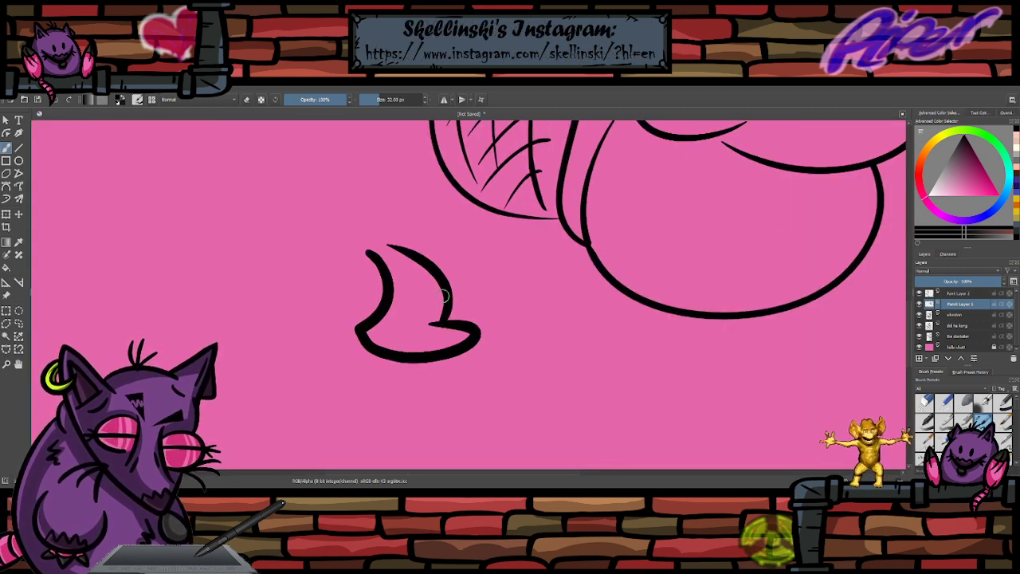
{"action": "mouse_move", "coordinate": [475, 329]}
{"action": "left_mouse_down"}
{"action": "mouse_move", "coordinate": [476, 349]}
{"action": "mouse_move", "coordinate": [462, 363]}
{"action": "mouse_move", "coordinate": [414, 364]}
{"action": "left_mouse_up"}
{"action": "left_click_drag", "start_coordinate": [377, 330], "coordinate": [389, 339]}
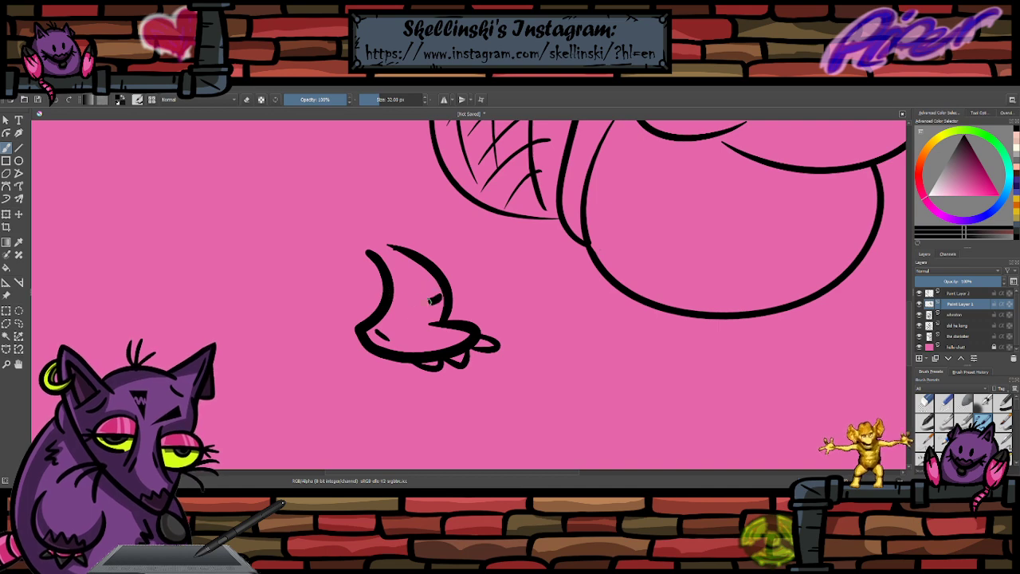
{"action": "left_click_drag", "start_coordinate": [411, 301], "coordinate": [441, 297]}
{"action": "left_click_drag", "start_coordinate": [406, 237], "coordinate": [371, 264]}
{"action": "key", "text": "ctrl+z"}
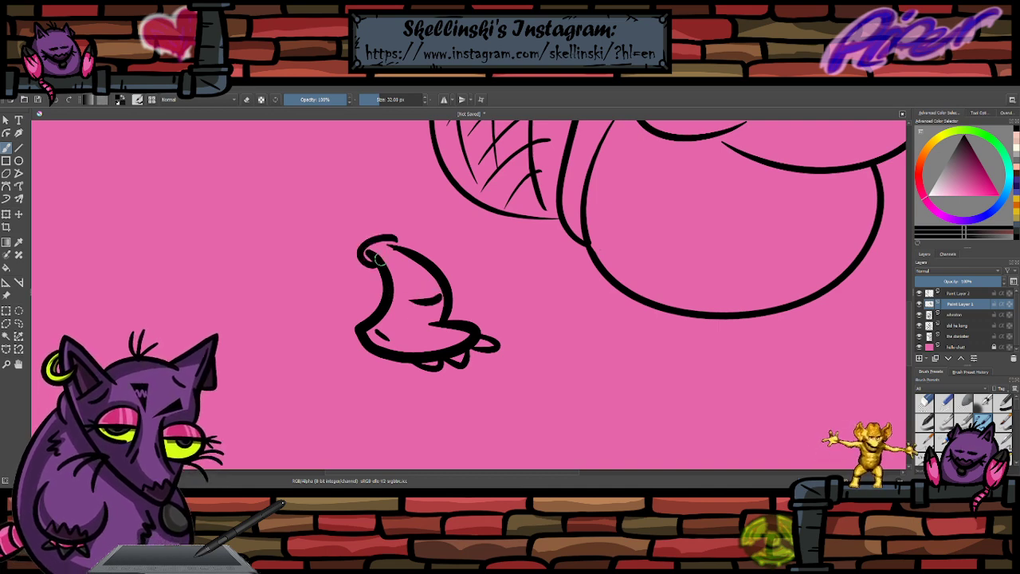
- Select the foot with a rectangle, then shrink and slightly skew it in the empty area below the shell
{"action": "left_click", "coordinate": [5, 214]}
{"action": "left_click", "coordinate": [6, 310]}
{"action": "scroll", "coordinate": [300, 265], "scroll_direction": "down", "scroll_amount": 1}
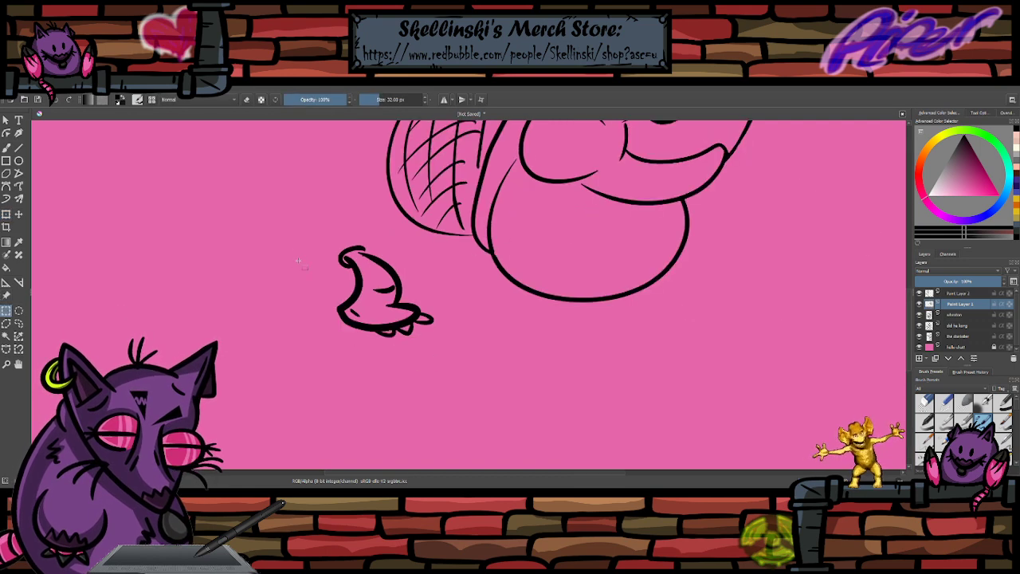
{"action": "key", "text": "ctrl+t"}
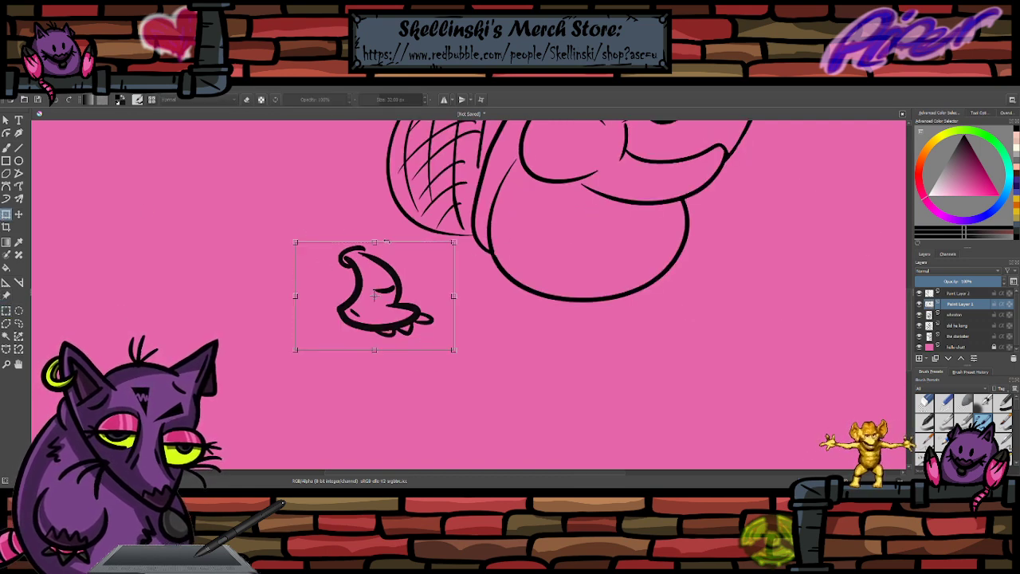
{"action": "mouse_move", "coordinate": [375, 296]}
{"action": "left_mouse_down"}
{"action": "mouse_move", "coordinate": [538, 295]}
{"action": "mouse_move", "coordinate": [544, 315]}
{"action": "mouse_move", "coordinate": [558, 304]}
{"action": "mouse_move", "coordinate": [552, 294]}
{"action": "left_mouse_up"}
{"action": "mouse_move", "coordinate": [618, 309]}
{"action": "left_mouse_down"}
{"action": "mouse_move", "coordinate": [558, 309]}
{"action": "mouse_move", "coordinate": [502, 328]}
{"action": "mouse_move", "coordinate": [576, 329]}
{"action": "mouse_move", "coordinate": [538, 333]}
{"action": "mouse_move", "coordinate": [550, 326]}
{"action": "mouse_move", "coordinate": [369, 301]}
{"action": "left_mouse_up"}
{"action": "scroll", "coordinate": [573, 301], "scroll_direction": "down", "scroll_amount": 2}
{"action": "scroll", "coordinate": [609, 267], "scroll_direction": "up", "scroll_amount": 2}
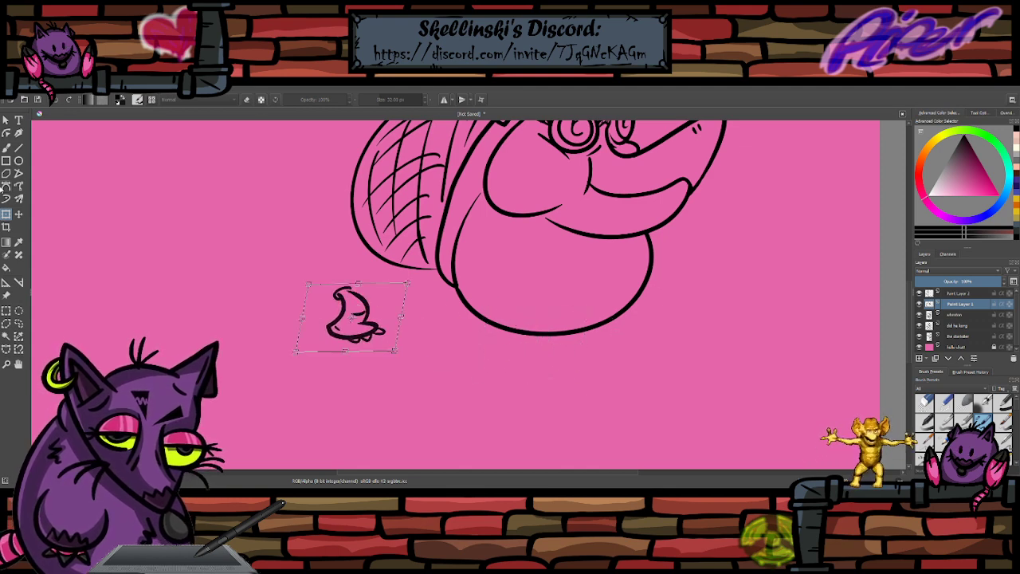
{"action": "left_click", "coordinate": [5, 149]}
- Merge Paint Layer 2 down into the layer holding the foot
{"action": "scroll", "coordinate": [424, 358], "scroll_direction": "down", "scroll_amount": 2}
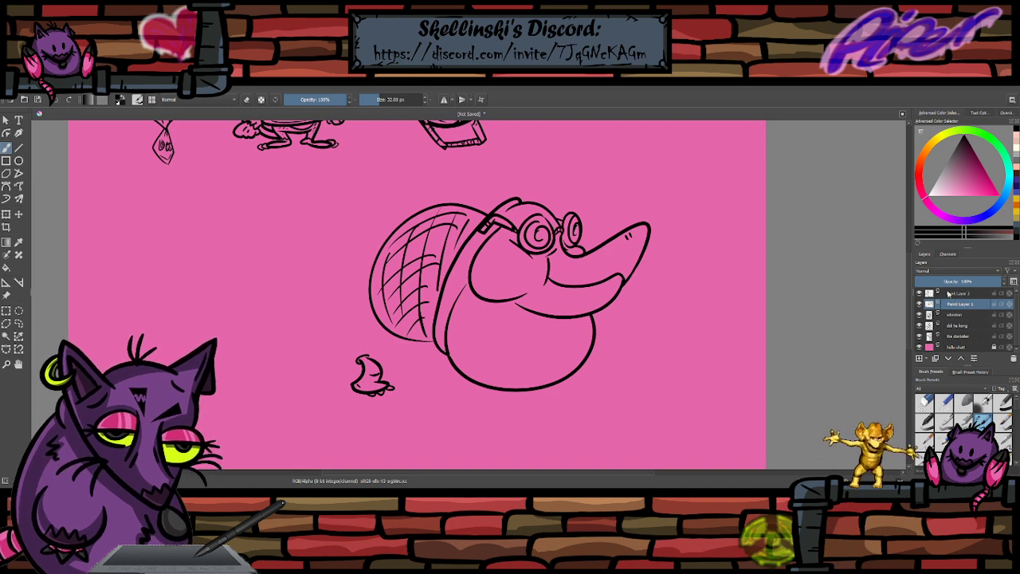
{"action": "left_click", "coordinate": [956, 294]}
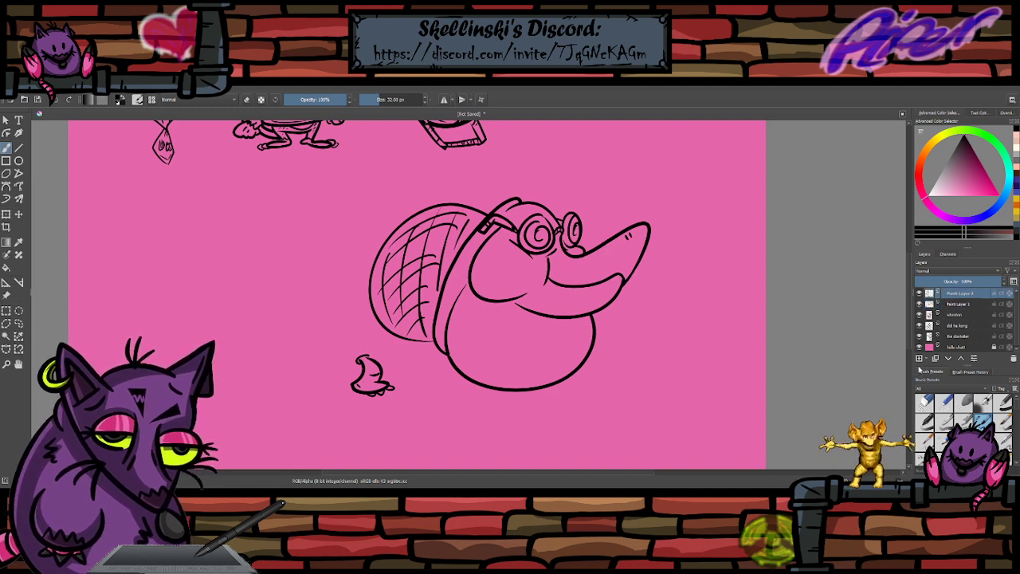
{"action": "key", "text": "ctrl+e"}
- Try rotating the merged character slightly clockwise and selecting the foot with a rectangle
{"action": "key", "text": "ctrl+t"}
{"action": "mouse_move", "coordinate": [656, 233]}
{"action": "left_mouse_down"}
{"action": "mouse_move", "coordinate": [681, 281]}
{"action": "mouse_move", "coordinate": [649, 262]}
{"action": "left_mouse_up"}
{"action": "left_click", "coordinate": [6, 310]}
{"action": "left_click_drag", "start_coordinate": [311, 317], "coordinate": [373, 369]}
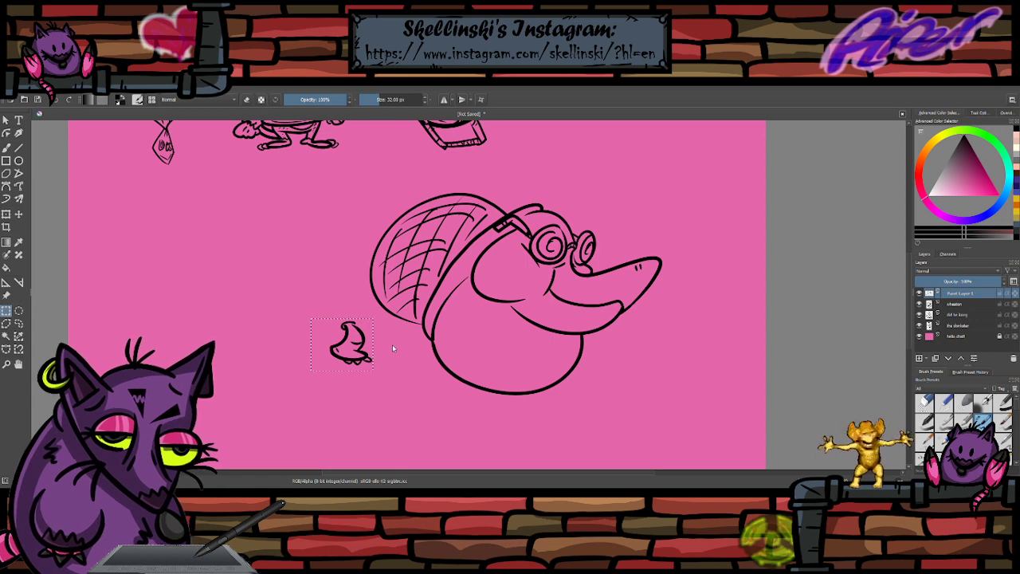
- Try moving the selected foot onto its own layer, then placing and rotating it beneath the rear of the body
{"action": "key", "text": "ctrl+alt+j"}
{"action": "left_click", "coordinate": [5, 214]}
{"action": "left_click_drag", "start_coordinate": [366, 365], "coordinate": [477, 403]}
{"action": "left_click_drag", "start_coordinate": [544, 401], "coordinate": [543, 386]}
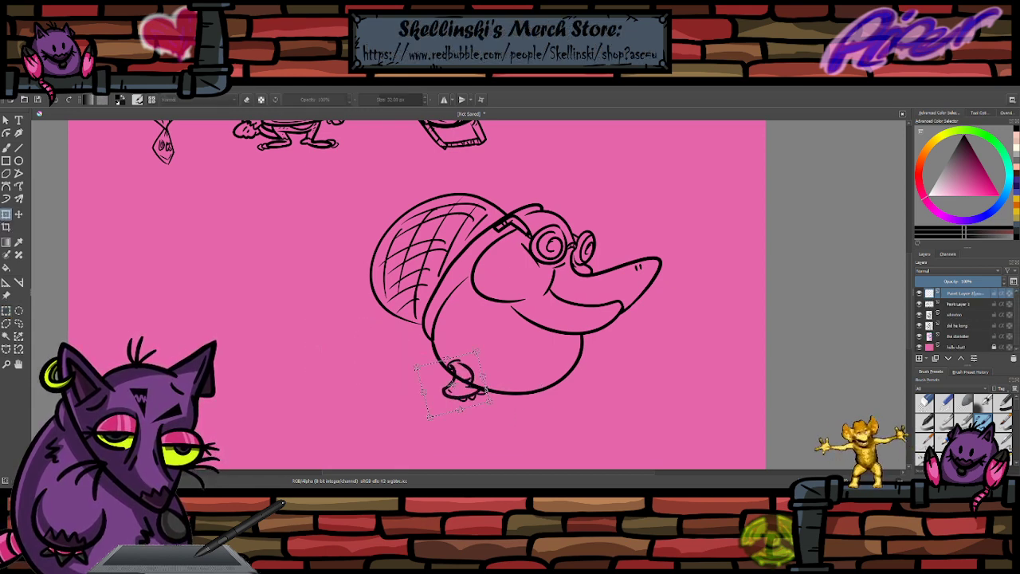
{"action": "mouse_move", "coordinate": [476, 399]}
{"action": "left_mouse_down"}
{"action": "mouse_move", "coordinate": [490, 411]}
{"action": "mouse_move", "coordinate": [475, 415]}
{"action": "mouse_move", "coordinate": [463, 408]}
{"action": "mouse_move", "coordinate": [475, 395]}
{"action": "mouse_move", "coordinate": [512, 395]}
{"action": "mouse_move", "coordinate": [481, 391]}
{"action": "mouse_move", "coordinate": [499, 389]}
{"action": "mouse_move", "coordinate": [490, 392]}
{"action": "left_mouse_up"}
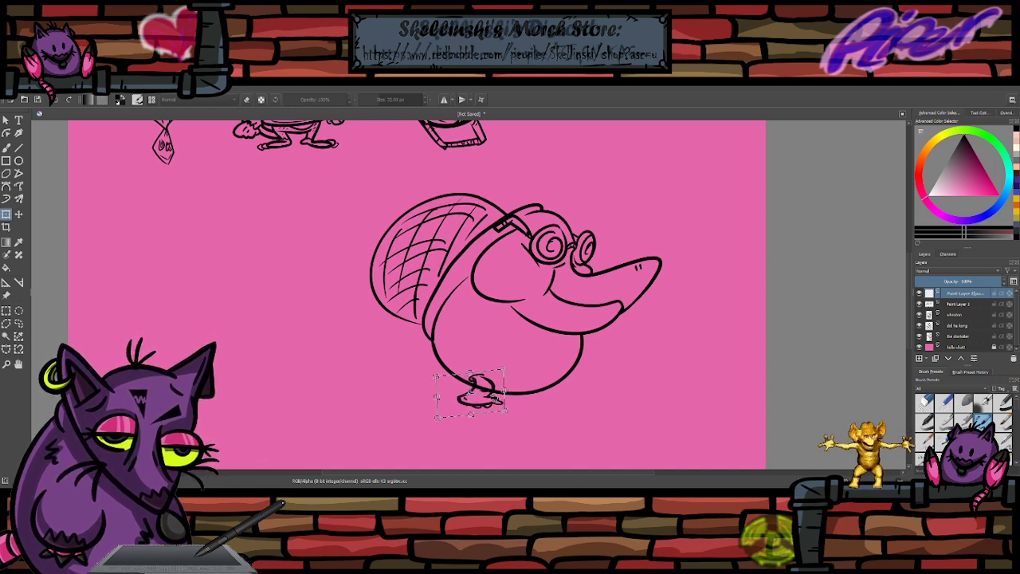
{"action": "left_click_drag", "start_coordinate": [570, 381], "coordinate": [568, 364]}
{"action": "left_click_drag", "start_coordinate": [469, 390], "coordinate": [460, 392]}
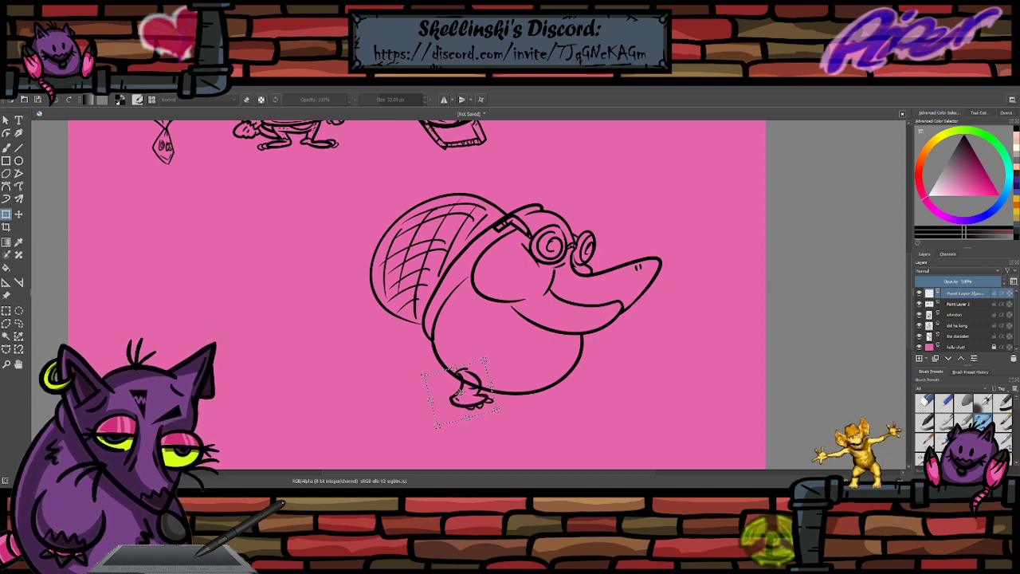
- Undo the foot placement, the separate foot layer and the rotation of the character
{"action": "key", "text": "ctrl+z"}
{"action": "key", "text": "ctrl+z"}
{"action": "key", "text": "ctrl+z"}
{"action": "left_click", "coordinate": [603, 282]}
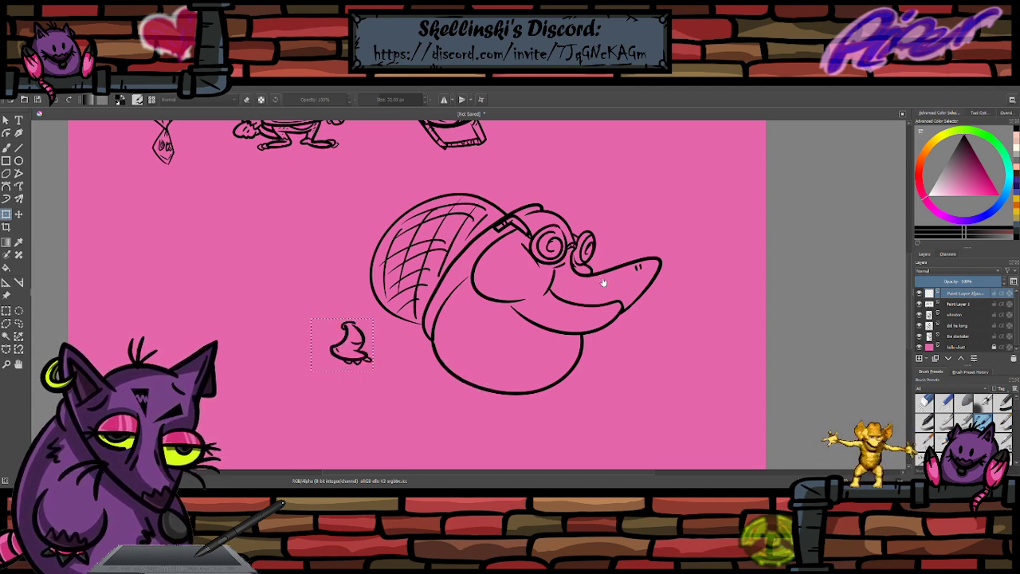
{"action": "key", "text": "ctrl+z"}
{"action": "key", "text": "ctrl+z"}
{"action": "key", "text": "ctrl+z"}
- Select the foot with a rectangle and move it under the front edge of the round body
{"action": "left_click", "coordinate": [6, 312]}
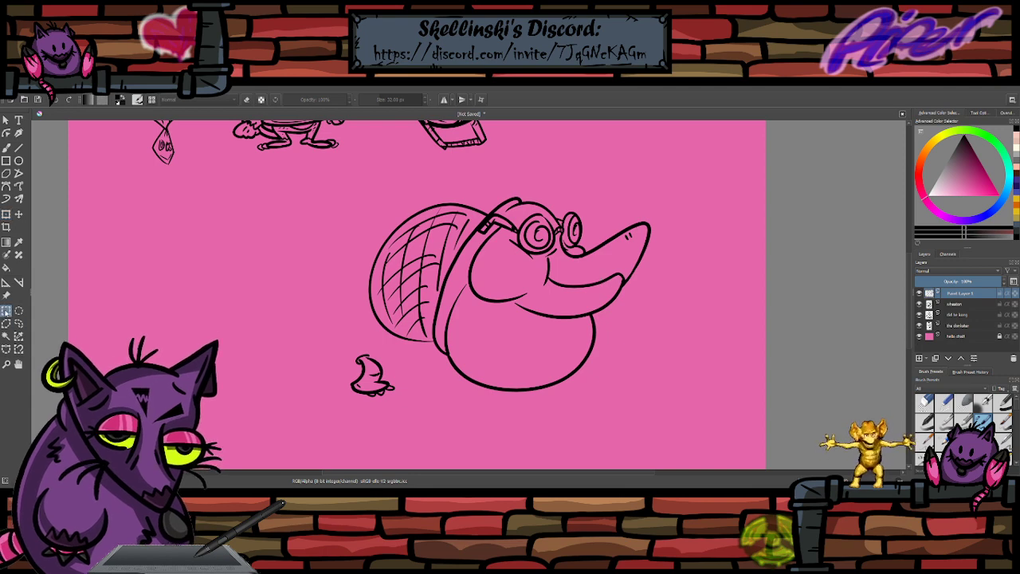
{"action": "left_click_drag", "start_coordinate": [402, 411], "coordinate": [316, 343]}
{"action": "key", "text": "t"}
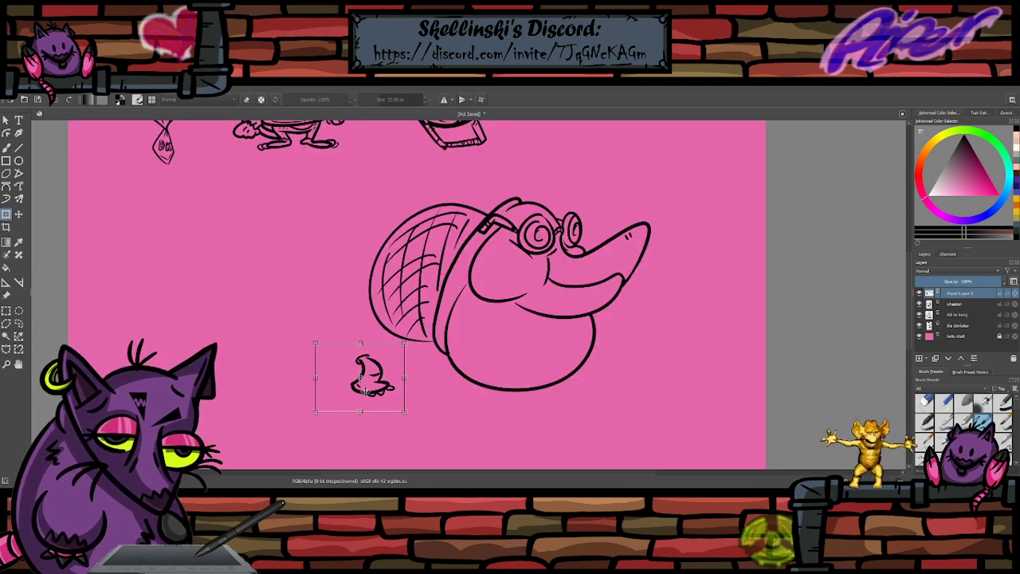
{"action": "left_click_drag", "start_coordinate": [383, 390], "coordinate": [579, 401]}
{"action": "left_click", "coordinate": [5, 147]}
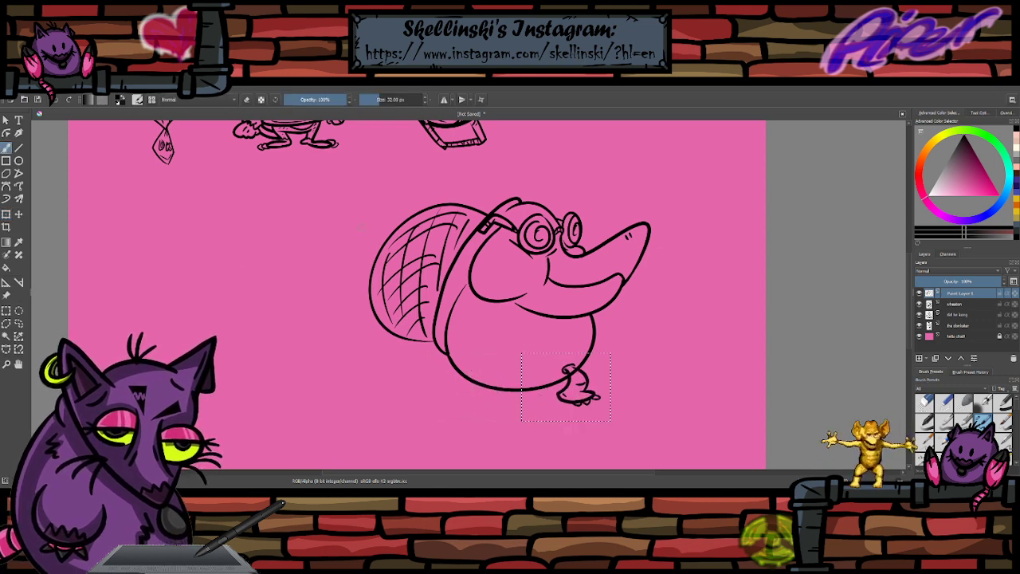
- Clear the selection and erase the top of the leg where it overlaps the inside of the body
{"action": "scroll", "coordinate": [558, 406], "scroll_direction": "up", "scroll_amount": 1}
{"action": "key", "text": "ctrl+shift+a"}
{"action": "scroll", "coordinate": [616, 393], "scroll_direction": "up", "scroll_amount": 2}
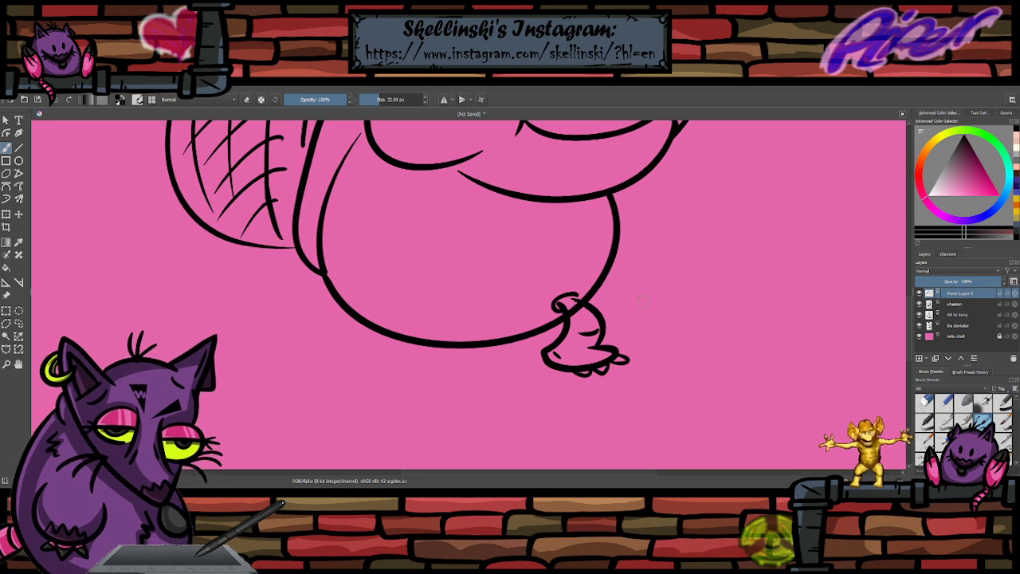
{"action": "key", "text": "e"}
{"action": "mouse_move", "coordinate": [580, 295]}
{"action": "left_mouse_down"}
{"action": "mouse_move", "coordinate": [562, 308]}
{"action": "mouse_move", "coordinate": [580, 301]}
{"action": "mouse_move", "coordinate": [557, 296]}
{"action": "left_mouse_up"}
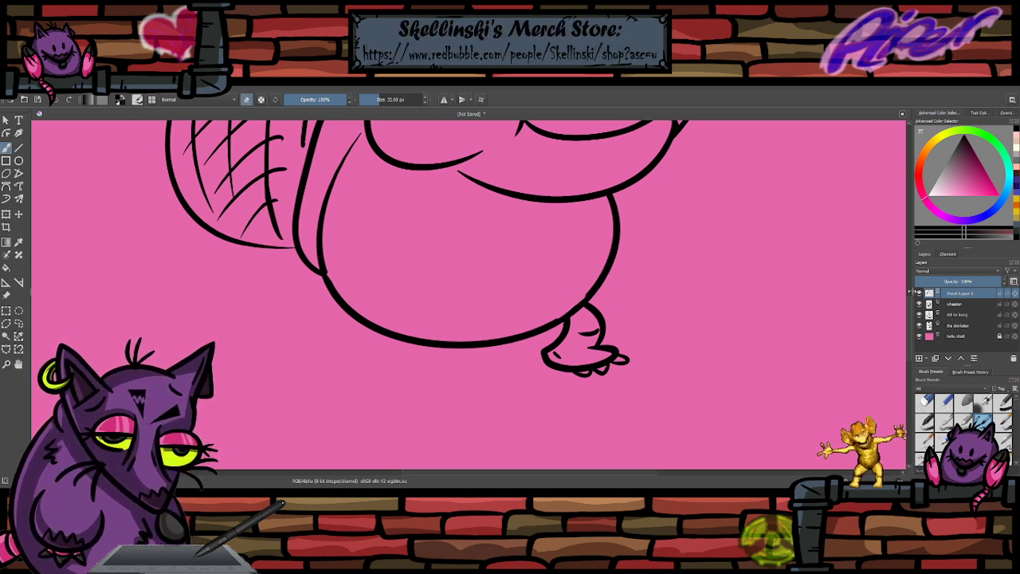
- Repaint the body's outline where it meets the top of the leg, closing and smoothing the line
{"action": "scroll", "coordinate": [665, 385], "scroll_direction": "down", "scroll_amount": 1}
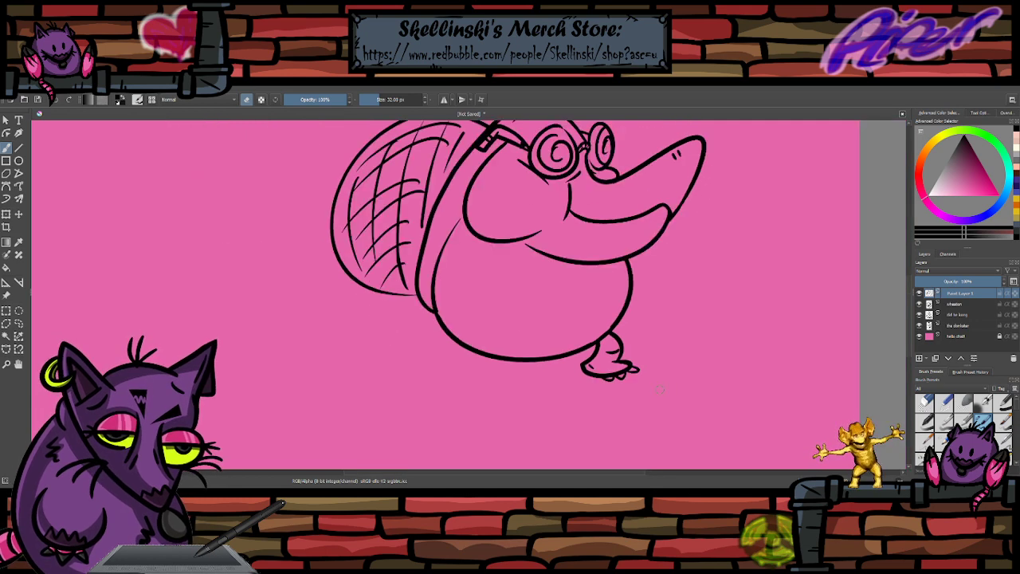
{"action": "scroll", "coordinate": [641, 355], "scroll_direction": "up", "scroll_amount": 3}
{"action": "scroll", "coordinate": [641, 386], "scroll_direction": "down", "scroll_amount": 3}
{"action": "scroll", "coordinate": [636, 377], "scroll_direction": "up", "scroll_amount": 3}
{"action": "key", "text": "e"}
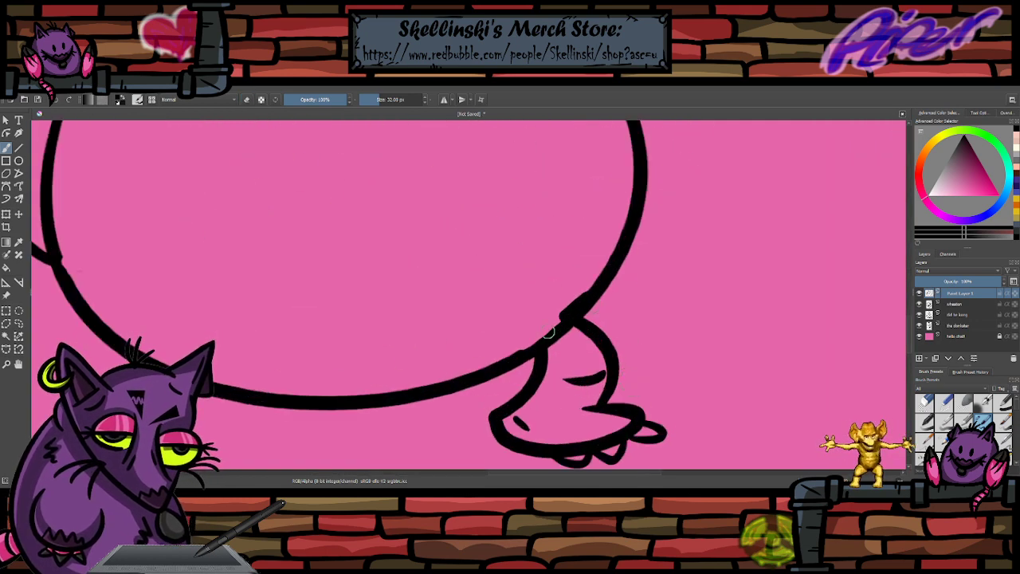
{"action": "left_click_drag", "start_coordinate": [578, 311], "coordinate": [530, 346]}
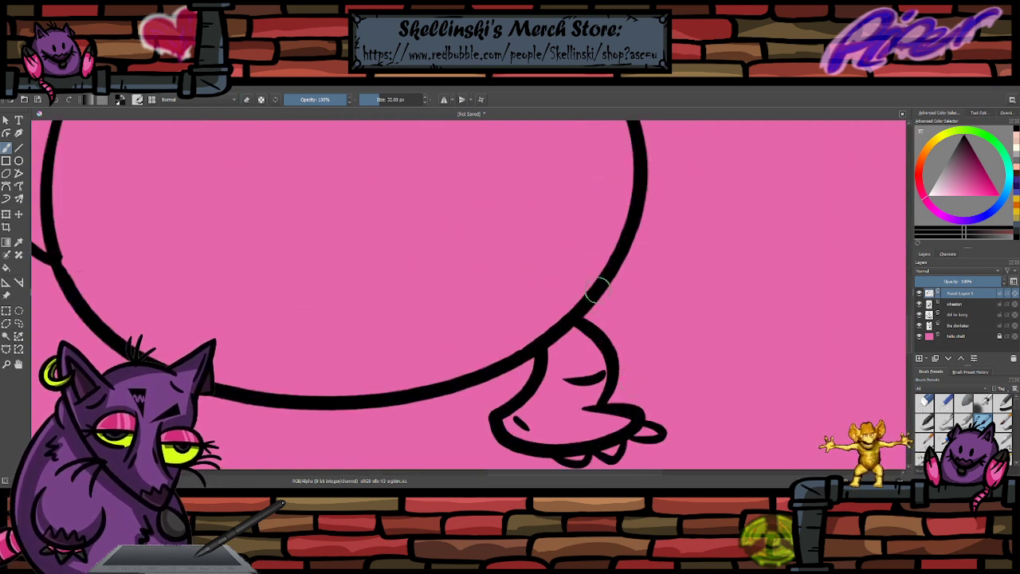
{"action": "scroll", "coordinate": [605, 269], "scroll_direction": "down", "scroll_amount": 2}
{"action": "scroll", "coordinate": [585, 224], "scroll_direction": "down", "scroll_amount": 2}
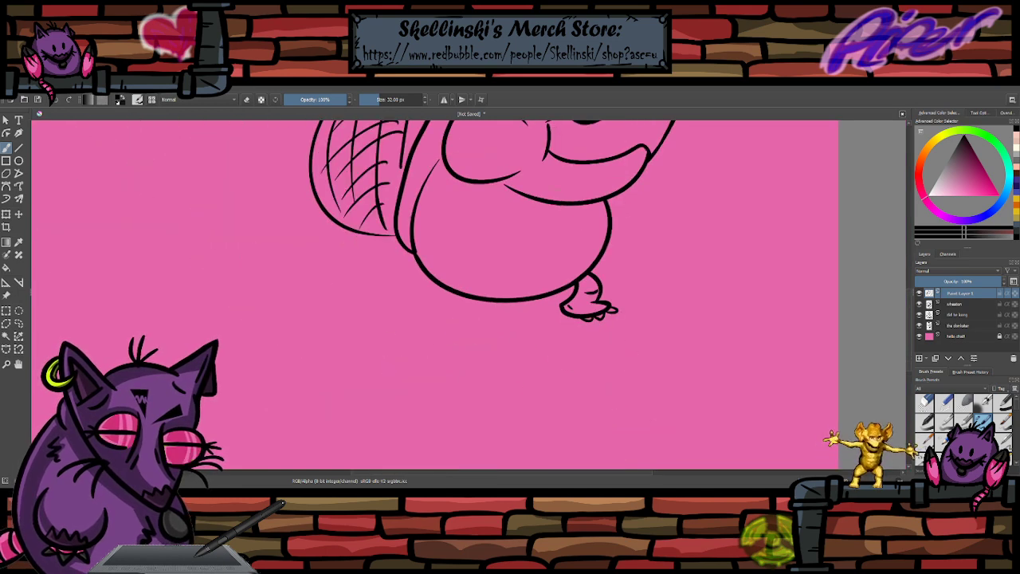
- Draw four long curved band lines across the body below the snout, redoing unsatisfactory strokes
{"action": "scroll", "coordinate": [547, 189], "scroll_direction": "up", "scroll_amount": 3}
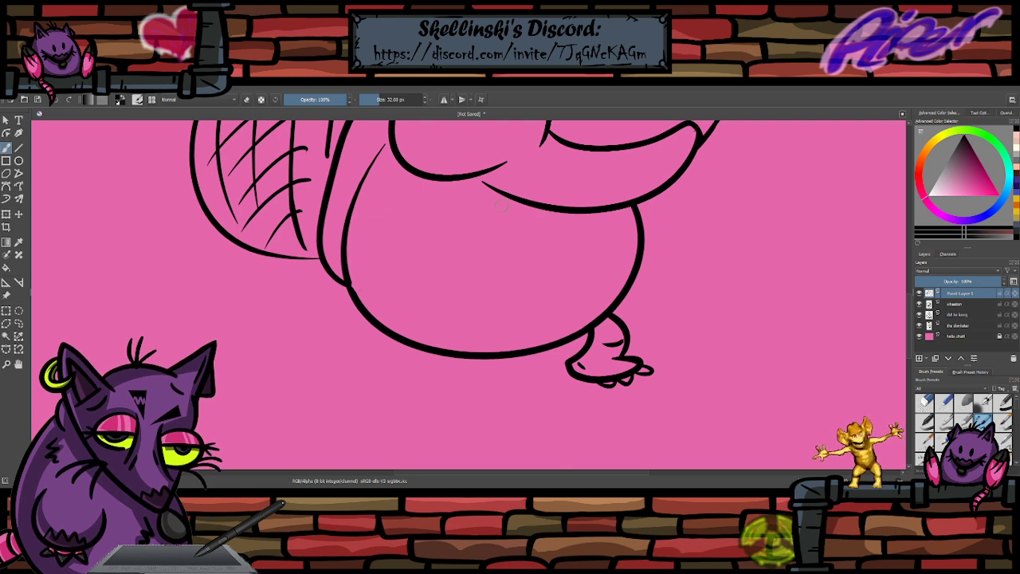
{"action": "left_click_drag", "start_coordinate": [618, 231], "coordinate": [408, 191]}
{"action": "key", "text": "ctrl+z"}
{"action": "mouse_move", "coordinate": [630, 220]}
{"action": "left_mouse_down"}
{"action": "mouse_move", "coordinate": [382, 208]}
{"action": "mouse_move", "coordinate": [400, 183]}
{"action": "left_mouse_up"}
{"action": "key", "text": "ctrl+z"}
{"action": "left_click_drag", "start_coordinate": [628, 231], "coordinate": [387, 199]}
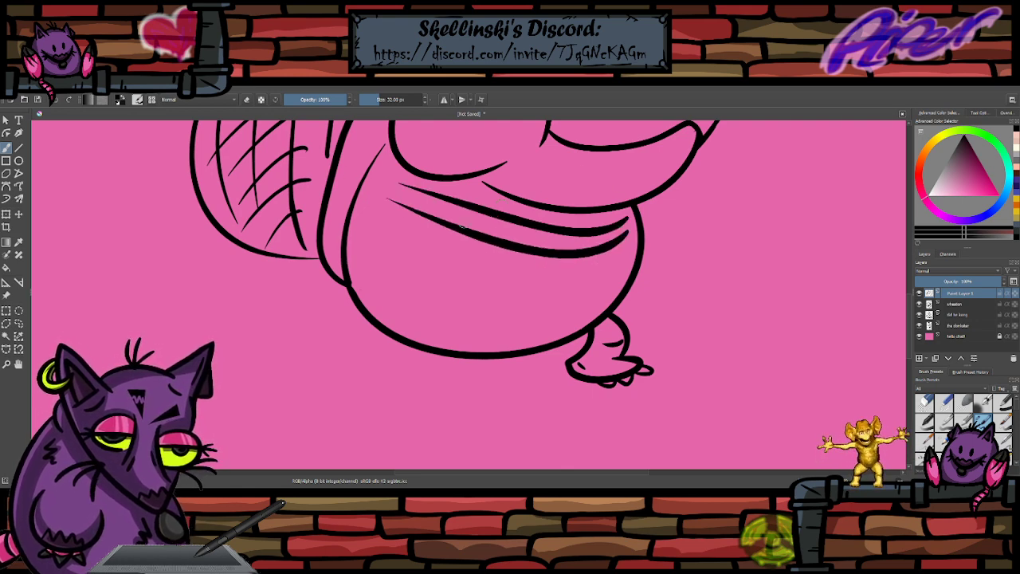
{"action": "left_click_drag", "start_coordinate": [610, 263], "coordinate": [397, 246]}
{"action": "key", "text": "ctrl+z"}
{"action": "left_click_drag", "start_coordinate": [625, 254], "coordinate": [362, 234]}
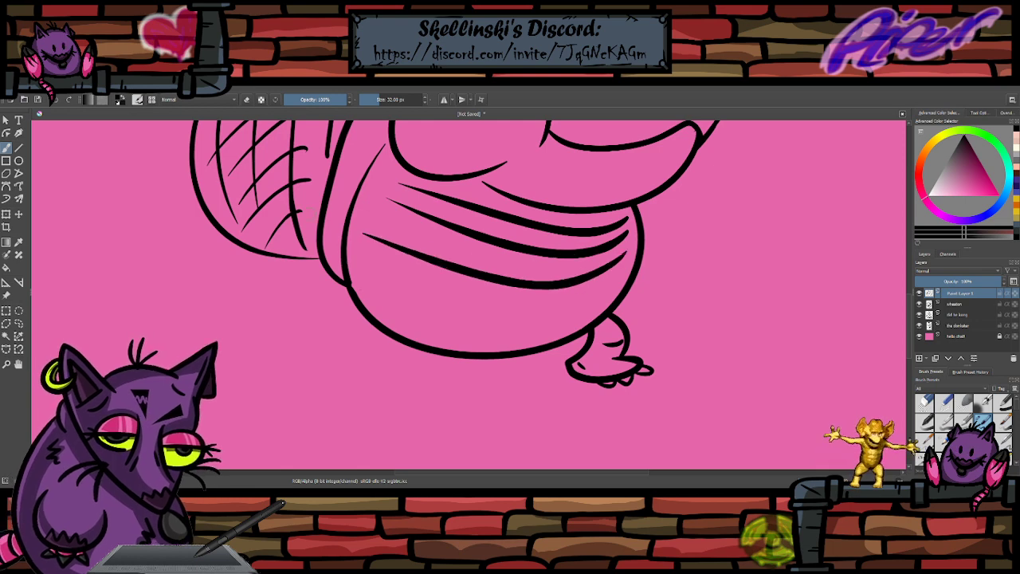
{"action": "left_click_drag", "start_coordinate": [609, 280], "coordinate": [356, 279]}
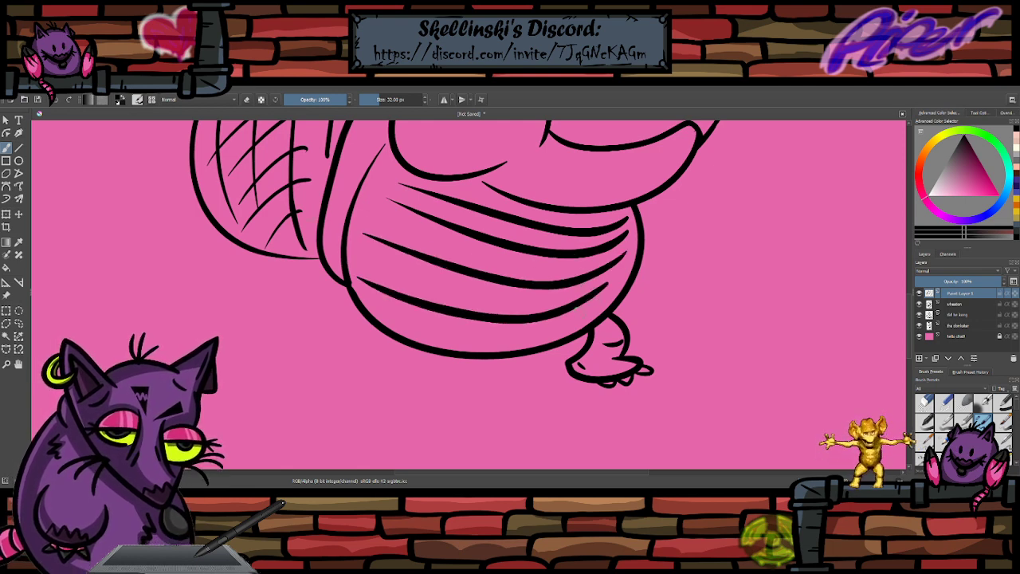
- Add a curved line near the body's lower edge and two short accent lines between the bands
{"action": "left_click_drag", "start_coordinate": [574, 320], "coordinate": [411, 324]}
{"action": "left_click_drag", "start_coordinate": [553, 294], "coordinate": [476, 300]}
{"action": "left_click_drag", "start_coordinate": [569, 263], "coordinate": [500, 269]}
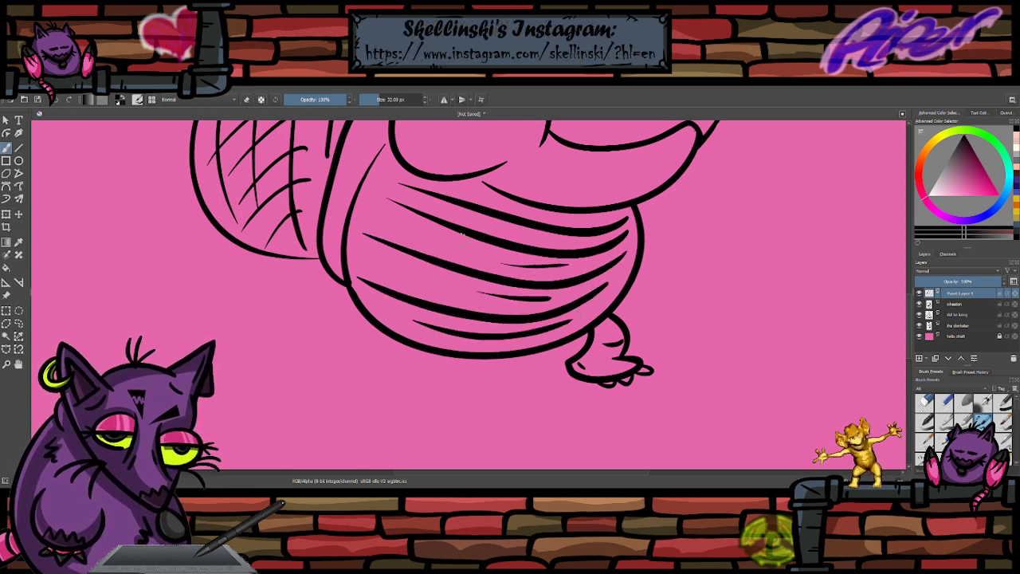
- Add a new paint layer above the merged character drawing
{"action": "scroll", "coordinate": [563, 210], "scroll_direction": "down", "scroll_amount": 5}
{"action": "scroll", "coordinate": [555, 163], "scroll_direction": "up", "scroll_amount": 2}
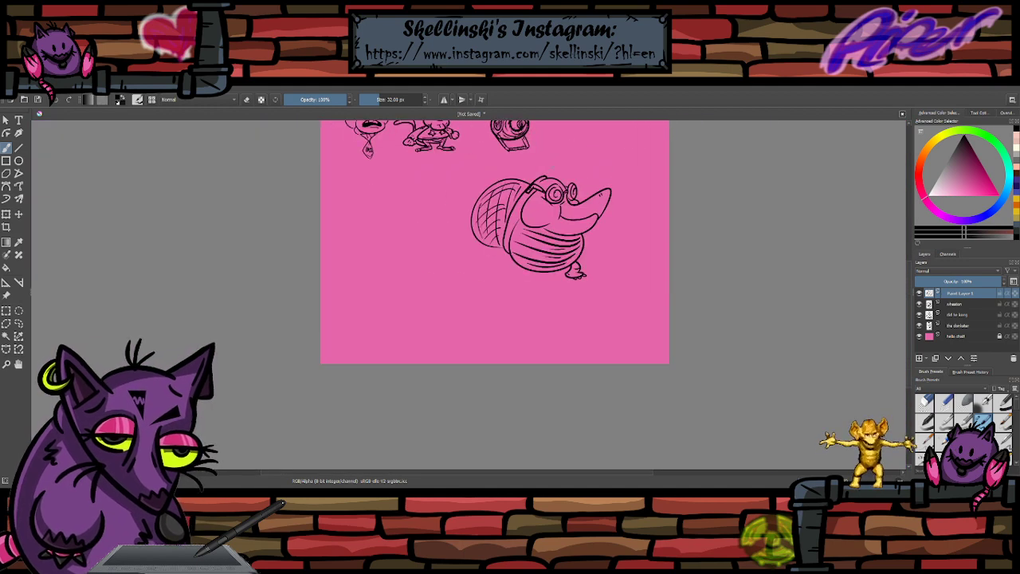
{"action": "key", "text": "plus"}
{"action": "key", "text": "plus"}
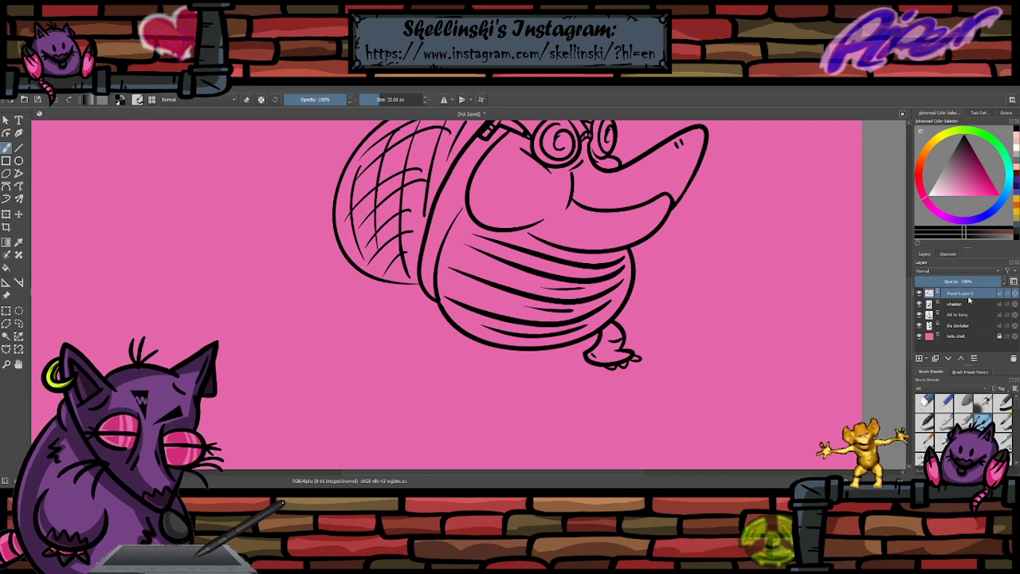
{"action": "left_click", "coordinate": [920, 358]}
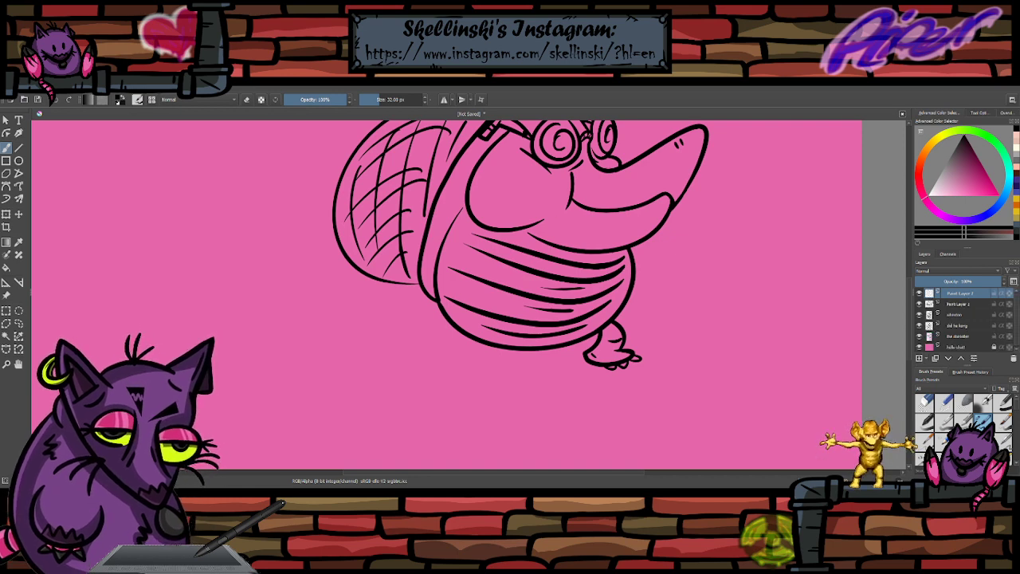
- Draw a thick hooked curve in the empty area below the shell as the near arm's top and front edge
{"action": "key", "text": "minus"}
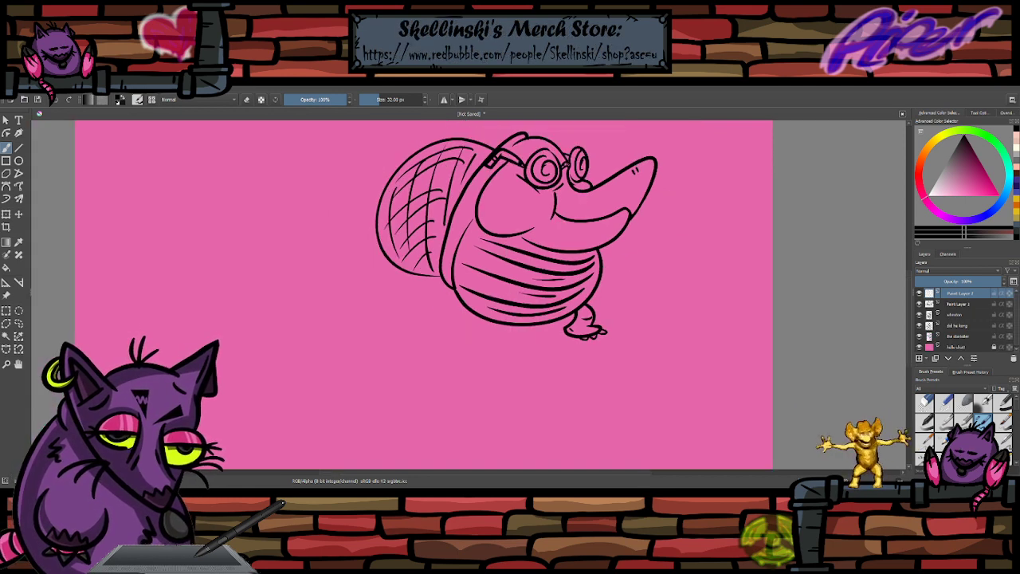
{"action": "key", "text": "plus"}
{"action": "mouse_move", "coordinate": [365, 321]}
{"action": "left_mouse_down"}
{"action": "mouse_move", "coordinate": [394, 319]}
{"action": "mouse_move", "coordinate": [382, 341]}
{"action": "left_mouse_up"}
{"action": "left_click_drag", "start_coordinate": [383, 346], "coordinate": [384, 355]}
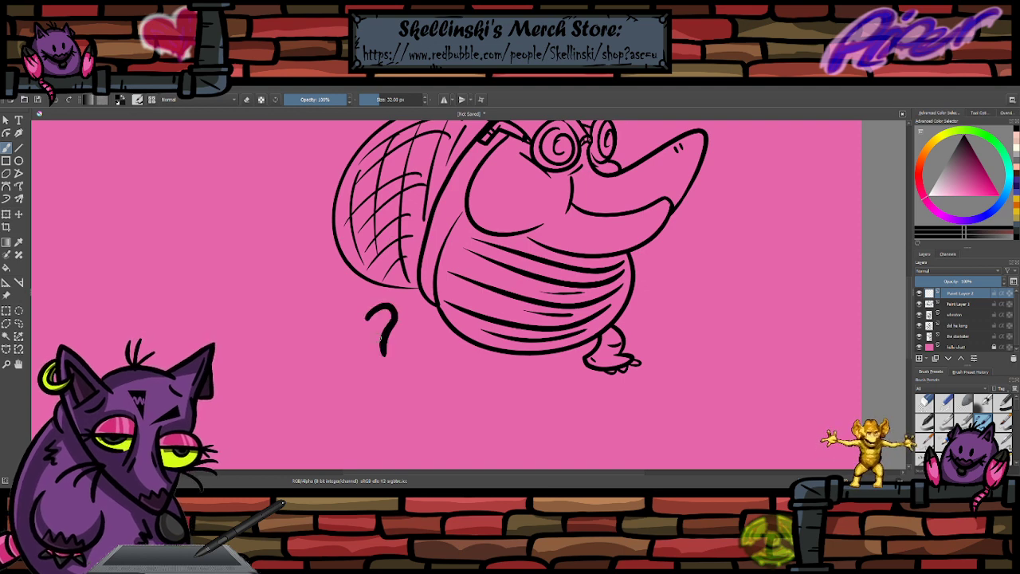
{"action": "left_click_drag", "start_coordinate": [368, 315], "coordinate": [362, 348]}
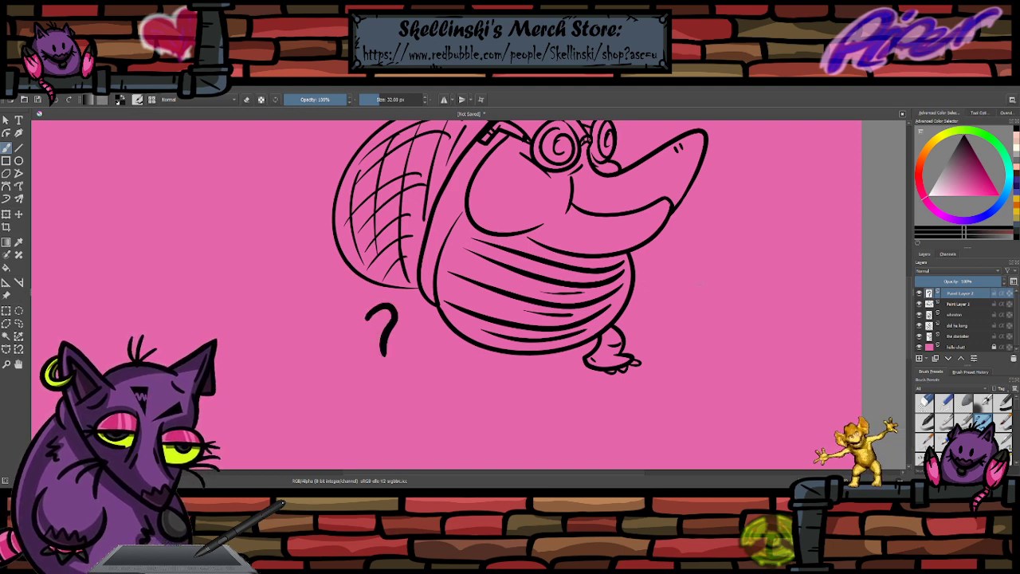
{"action": "scroll", "coordinate": [387, 327], "scroll_direction": "up", "scroll_amount": 3}
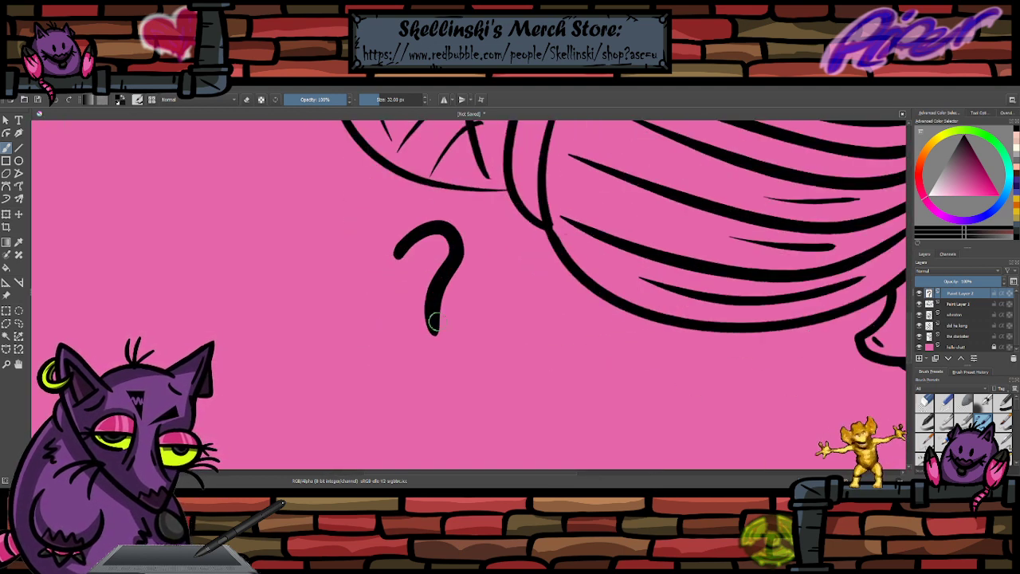
- Draw the hand's pointed fingers and thumb at the lower end of the arm curve, undoing unsatisfactory strokes
{"action": "mouse_move", "coordinate": [434, 321]}
{"action": "left_mouse_down"}
{"action": "mouse_move", "coordinate": [469, 351]}
{"action": "mouse_move", "coordinate": [475, 374]}
{"action": "mouse_move", "coordinate": [416, 365]}
{"action": "mouse_move", "coordinate": [390, 390]}
{"action": "left_mouse_up"}
{"action": "key", "text": "ctrl+z"}
{"action": "key", "text": "ctrl+z"}
{"action": "key", "text": "ctrl+z"}
{"action": "mouse_move", "coordinate": [435, 327]}
{"action": "left_mouse_down"}
{"action": "mouse_move", "coordinate": [475, 354]}
{"action": "mouse_move", "coordinate": [427, 357]}
{"action": "mouse_move", "coordinate": [441, 334]}
{"action": "mouse_move", "coordinate": [444, 375]}
{"action": "mouse_move", "coordinate": [384, 355]}
{"action": "mouse_move", "coordinate": [382, 381]}
{"action": "mouse_move", "coordinate": [398, 358]}
{"action": "mouse_move", "coordinate": [389, 287]}
{"action": "left_mouse_up"}
{"action": "key", "text": "ctrl+z"}
{"action": "key", "text": "ctrl+z"}
{"action": "key", "text": "ctrl+z"}
{"action": "key", "text": "ctrl+z"}
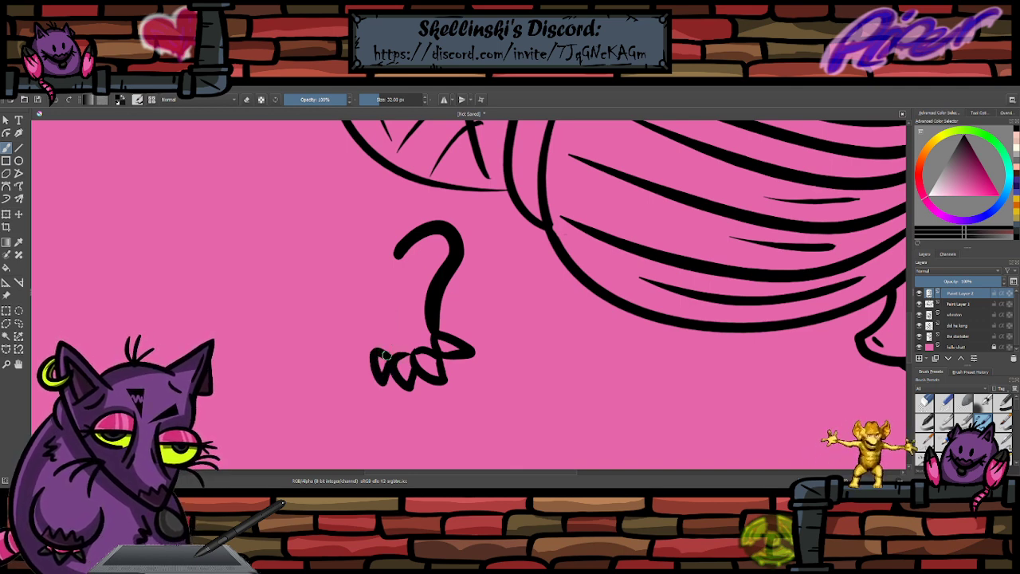
{"action": "left_click_drag", "start_coordinate": [387, 355], "coordinate": [375, 280]}
{"action": "key", "text": "ctrl+z"}
{"action": "left_click_drag", "start_coordinate": [403, 246], "coordinate": [376, 299]}
{"action": "key", "text": "ctrl+z"}
{"action": "mouse_move", "coordinate": [404, 245]}
{"action": "left_mouse_down"}
{"action": "mouse_move", "coordinate": [400, 312]}
{"action": "mouse_move", "coordinate": [371, 356]}
{"action": "left_mouse_up"}
{"action": "key", "text": "ctrl+z"}
{"action": "key", "text": "ctrl+z"}
{"action": "mouse_move", "coordinate": [381, 293]}
{"action": "left_mouse_down"}
{"action": "mouse_move", "coordinate": [379, 352]}
{"action": "mouse_move", "coordinate": [412, 338]}
{"action": "left_mouse_up"}
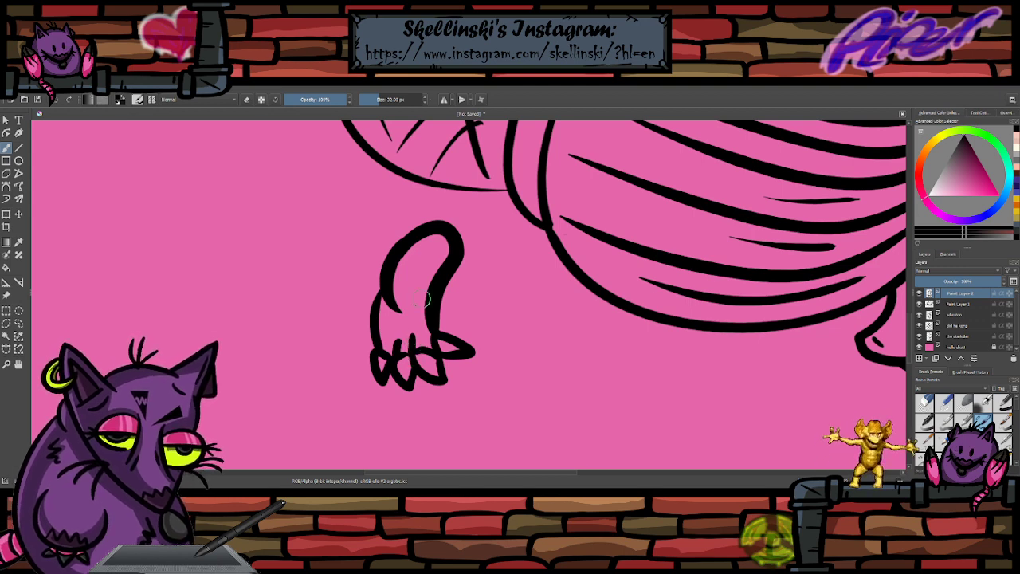
{"action": "scroll", "coordinate": [435, 242], "scroll_direction": "down", "scroll_amount": 2}
{"action": "scroll", "coordinate": [433, 238], "scroll_direction": "up", "scroll_amount": 2}
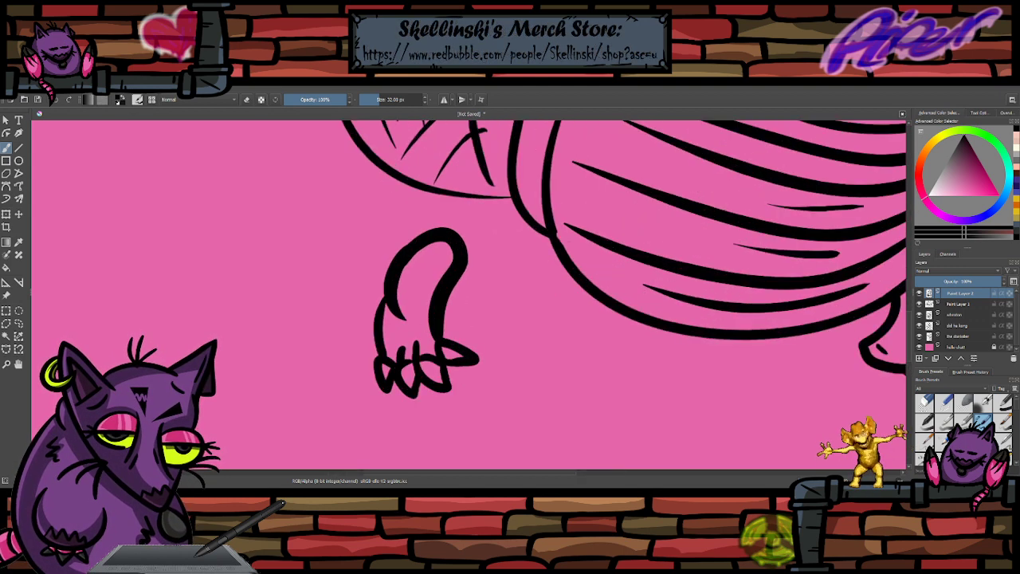
{"action": "key", "text": "ctrl+z"}
{"action": "key", "text": "ctrl+z"}
{"action": "key", "text": "ctrl+z"}
{"action": "key", "text": "ctrl+z"}
{"action": "key", "text": "ctrl+z"}
- Draw the arm's back edge curling into a wrist crease and continue the outline down to the fingers
{"action": "mouse_move", "coordinate": [412, 318]}
{"action": "left_mouse_down"}
{"action": "mouse_move", "coordinate": [402, 260]}
{"action": "mouse_move", "coordinate": [424, 237]}
{"action": "left_mouse_up"}
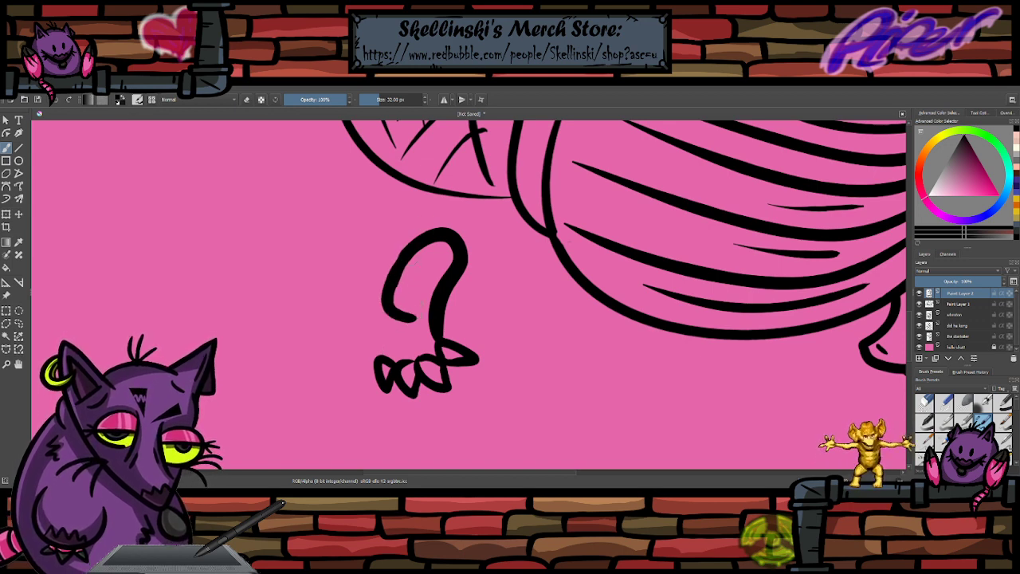
{"action": "left_click_drag", "start_coordinate": [386, 311], "coordinate": [396, 363]}
{"action": "key", "text": "ctrl+z"}
{"action": "left_click_drag", "start_coordinate": [384, 314], "coordinate": [379, 357]}
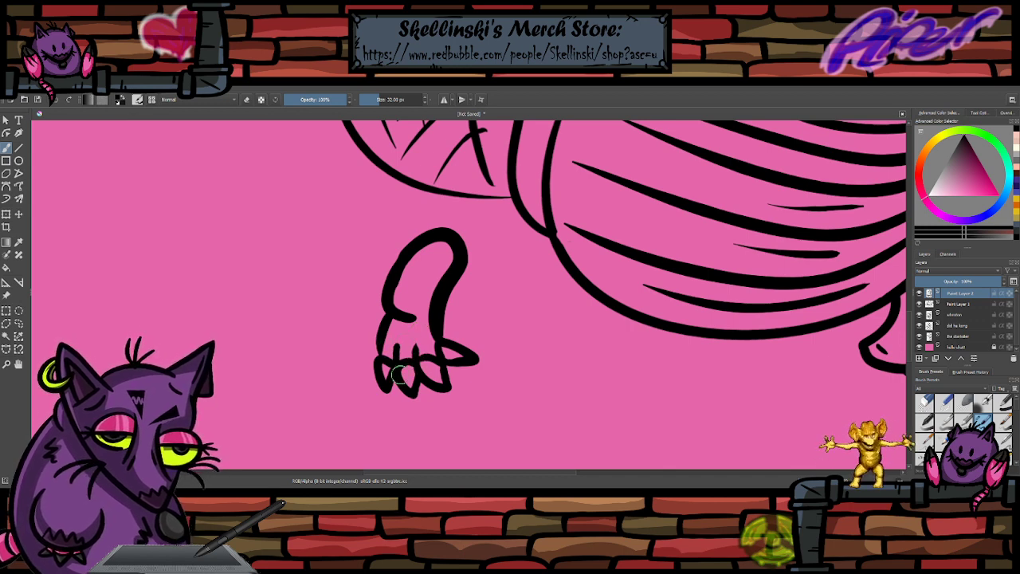
- Add a short crease mark inside the arm and a curved shoulder line around its upper end
{"action": "scroll", "coordinate": [407, 311], "scroll_direction": "down", "scroll_amount": 2}
{"action": "scroll", "coordinate": [416, 307], "scroll_direction": "up", "scroll_amount": 2}
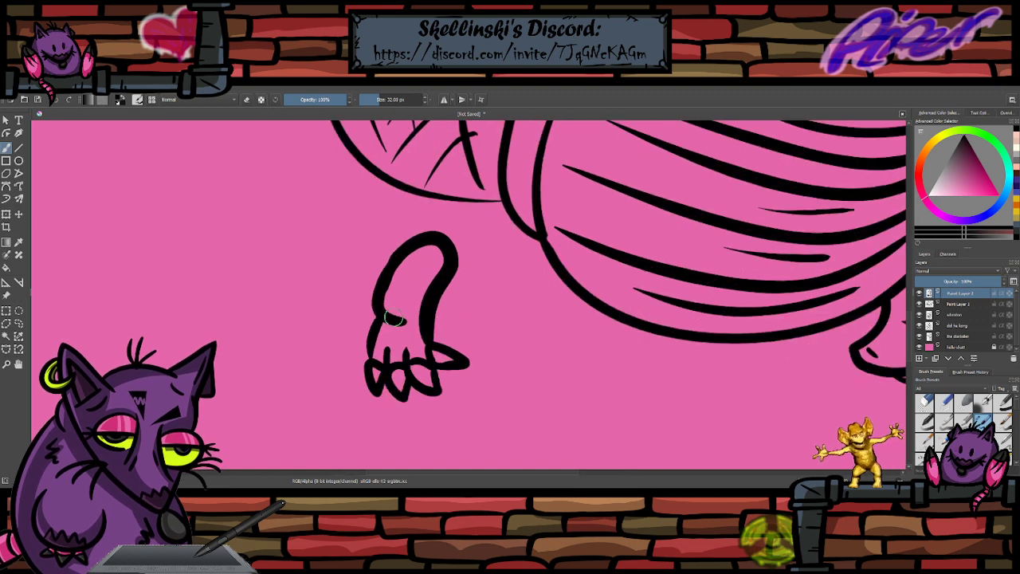
{"action": "left_click_drag", "start_coordinate": [404, 294], "coordinate": [410, 300]}
{"action": "key", "text": "ctrl+z"}
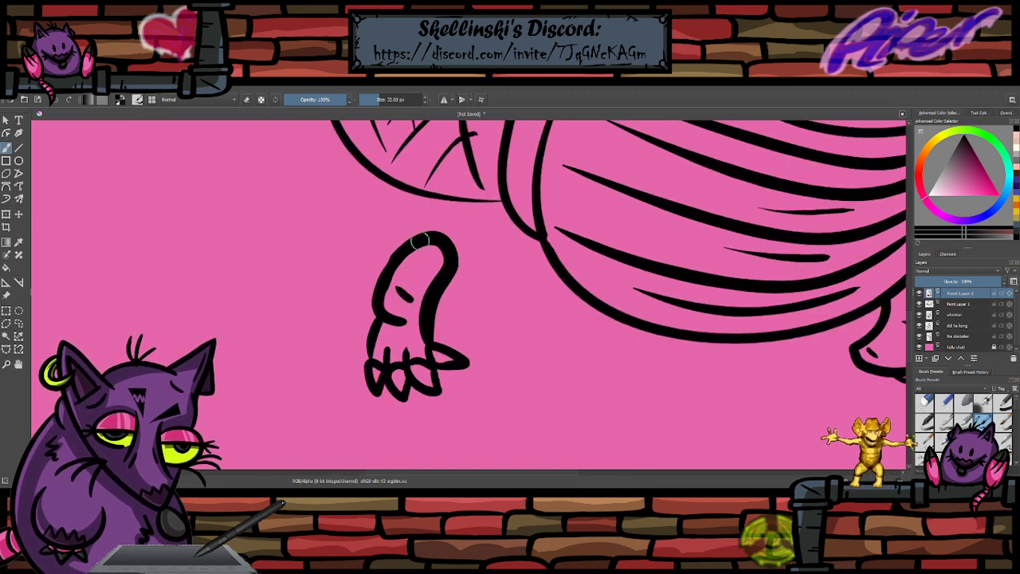
{"action": "mouse_move", "coordinate": [414, 238]}
{"action": "left_mouse_down"}
{"action": "mouse_move", "coordinate": [442, 212]}
{"action": "mouse_move", "coordinate": [442, 252]}
{"action": "mouse_move", "coordinate": [416, 230]}
{"action": "left_mouse_up"}
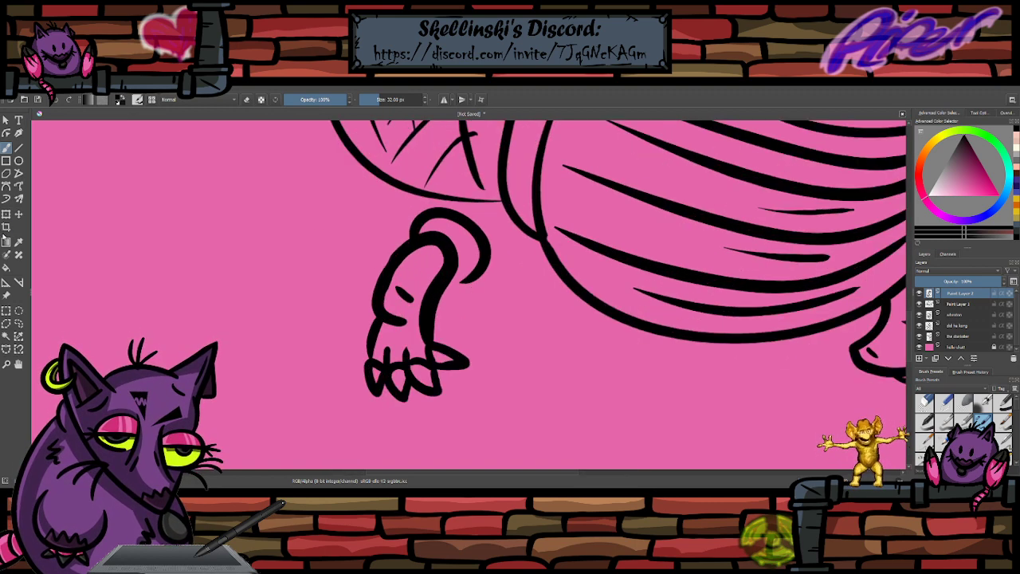
- Transform the arm, moving it onto the body's back edge below the cheek and tilting it slightly
{"action": "key", "text": "ctrl+t"}
{"action": "scroll", "coordinate": [425, 303], "scroll_direction": "down", "scroll_amount": 4}
{"action": "left_click_drag", "start_coordinate": [386, 284], "coordinate": [457, 219]}
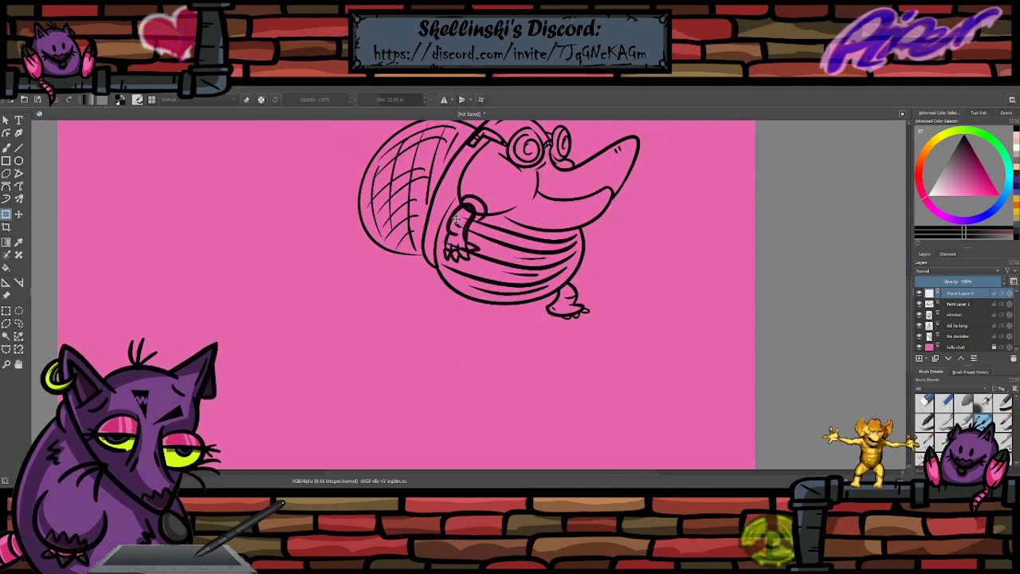
{"action": "scroll", "coordinate": [443, 293], "scroll_direction": "up", "scroll_amount": 2}
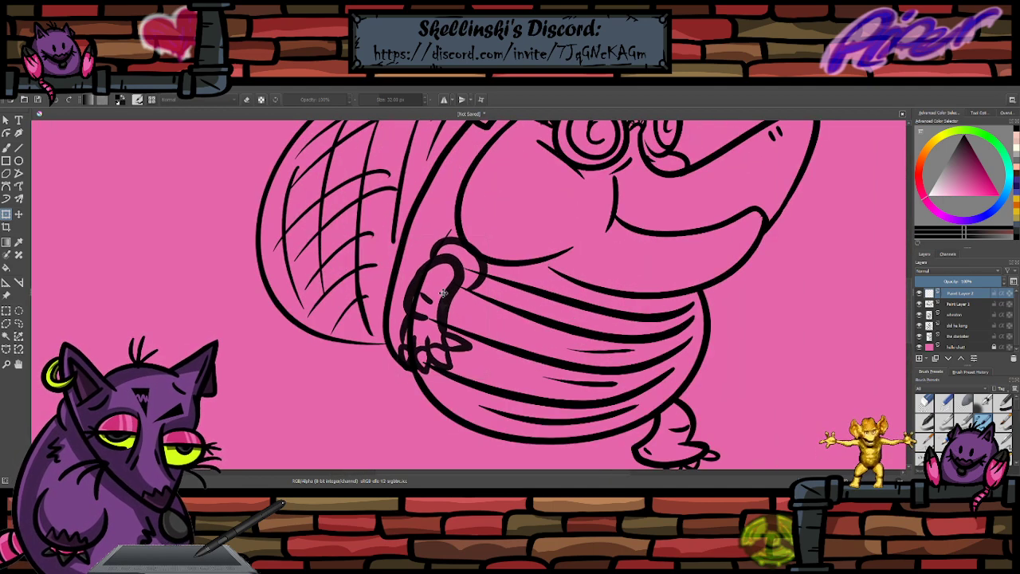
{"action": "left_click_drag", "start_coordinate": [443, 293], "coordinate": [444, 281]}
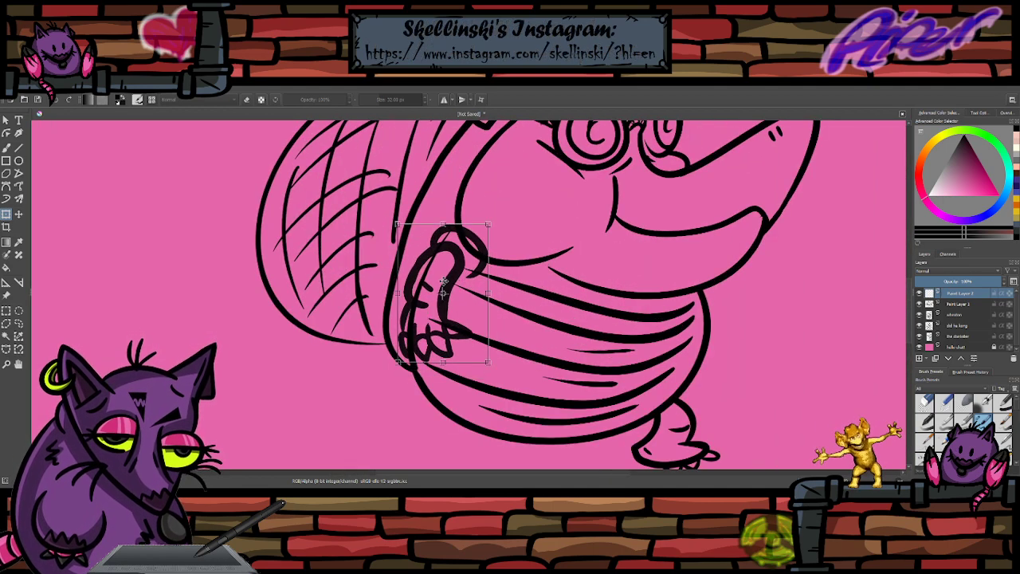
{"action": "key", "text": "Return"}
- Erase the shoulder line overlapping the cheek and the body lines crossing the arm with a 70 px eraser, then reselect the arm layer
{"action": "key", "text": "b"}
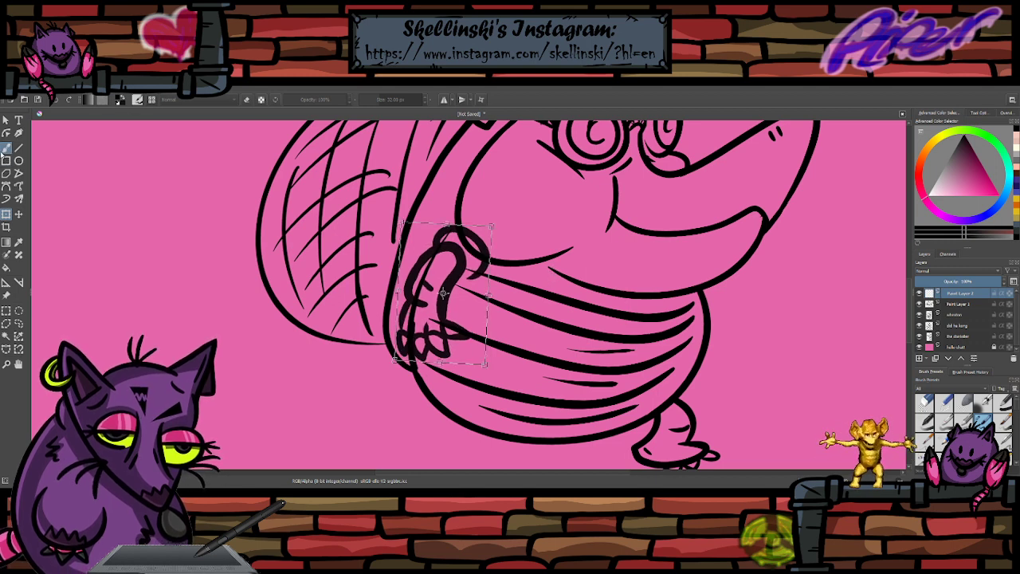
{"action": "key", "text": "bracketright"}
{"action": "key", "text": "bracketright"}
{"action": "key", "text": "bracketright"}
{"action": "key", "text": "bracketright"}
{"action": "key", "text": "bracketright"}
{"action": "key", "text": "e"}
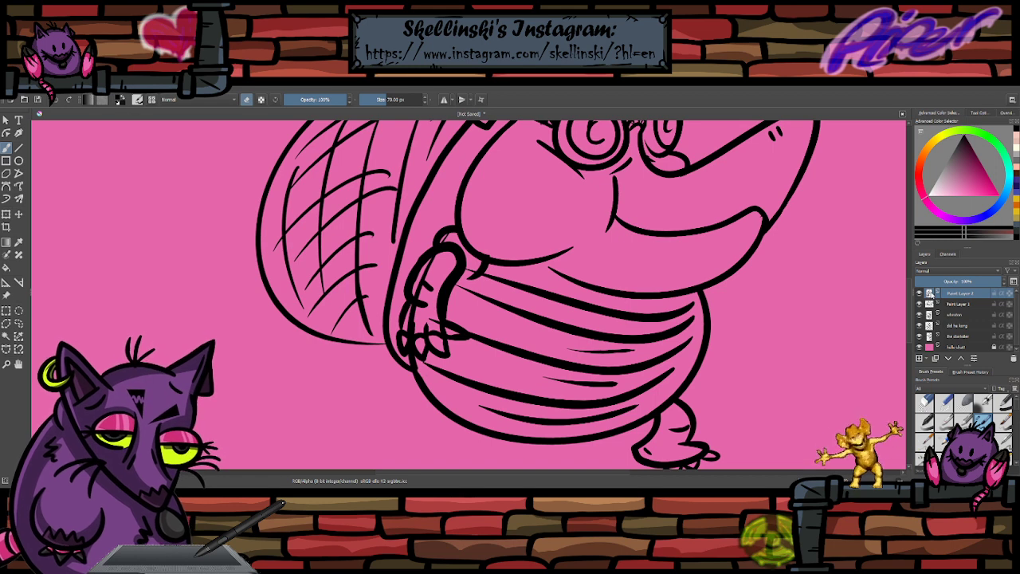
{"action": "left_click", "coordinate": [959, 305]}
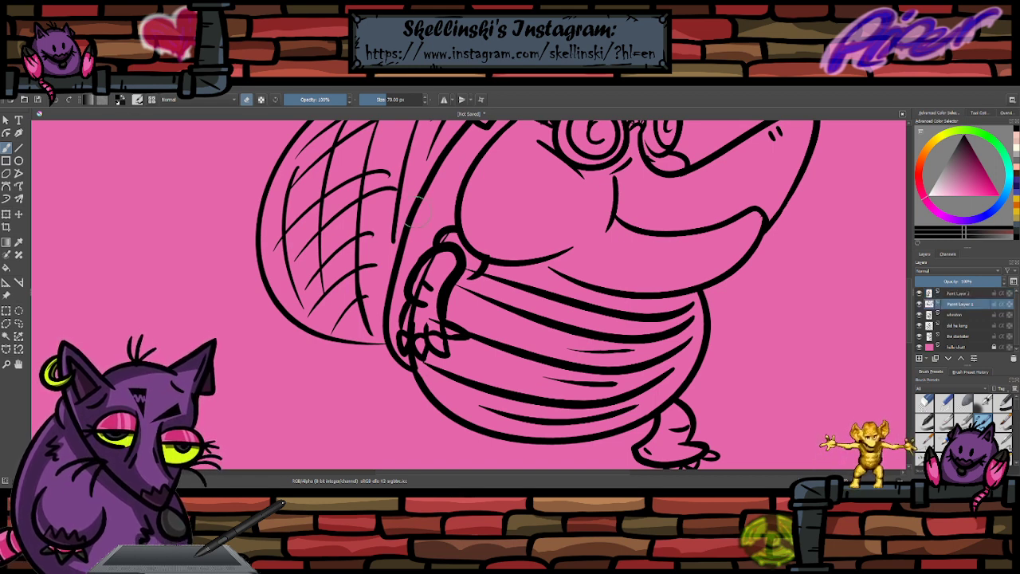
{"action": "left_click_drag", "start_coordinate": [436, 253], "coordinate": [415, 318]}
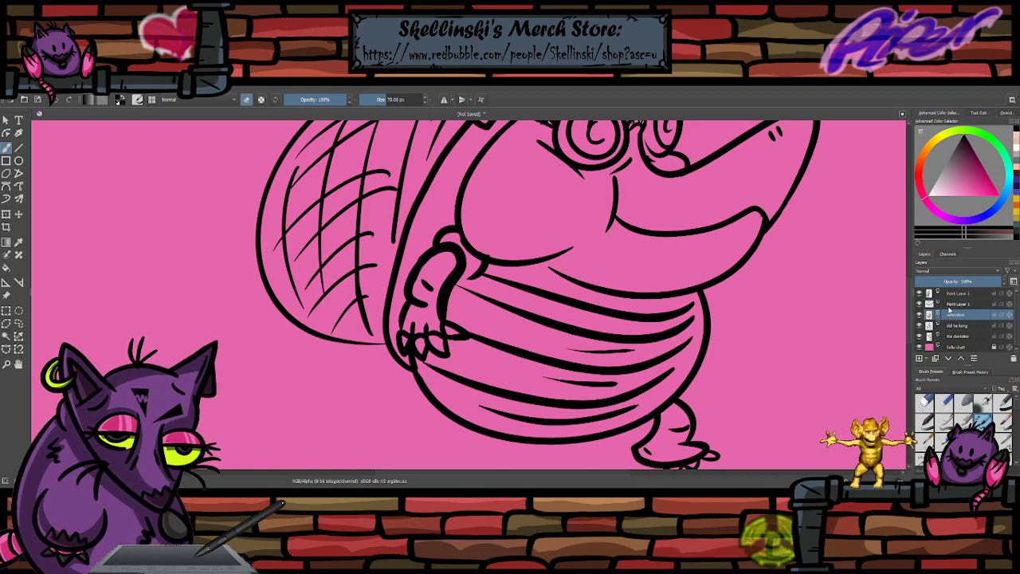
{"action": "left_click", "coordinate": [957, 293]}
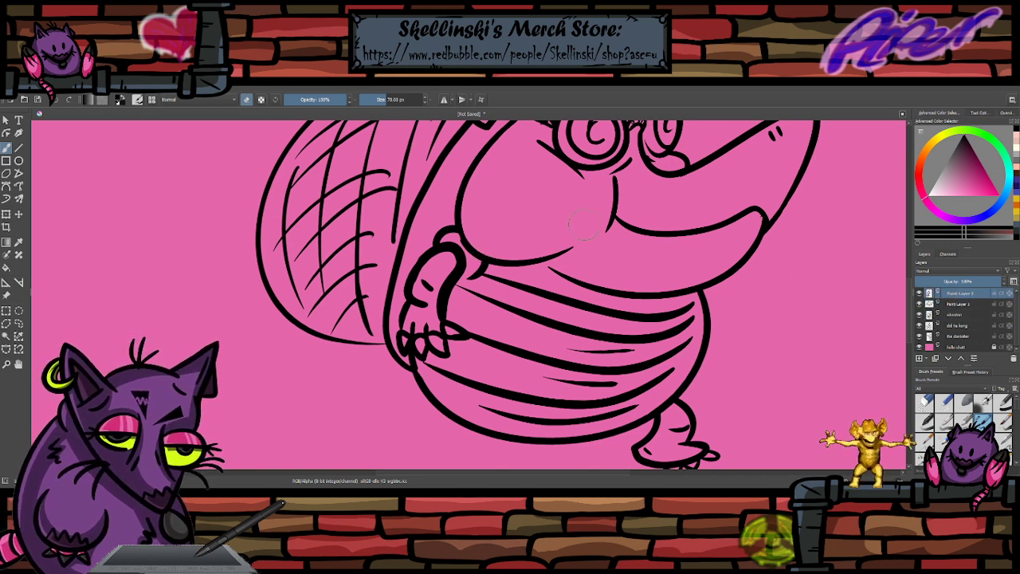
- Examine the character's newly placed arm, banded body and foot up close and as a whole
{"action": "scroll", "coordinate": [584, 245], "scroll_direction": "down", "scroll_amount": 1}
{"action": "scroll", "coordinate": [632, 265], "scroll_direction": "up", "scroll_amount": 1}
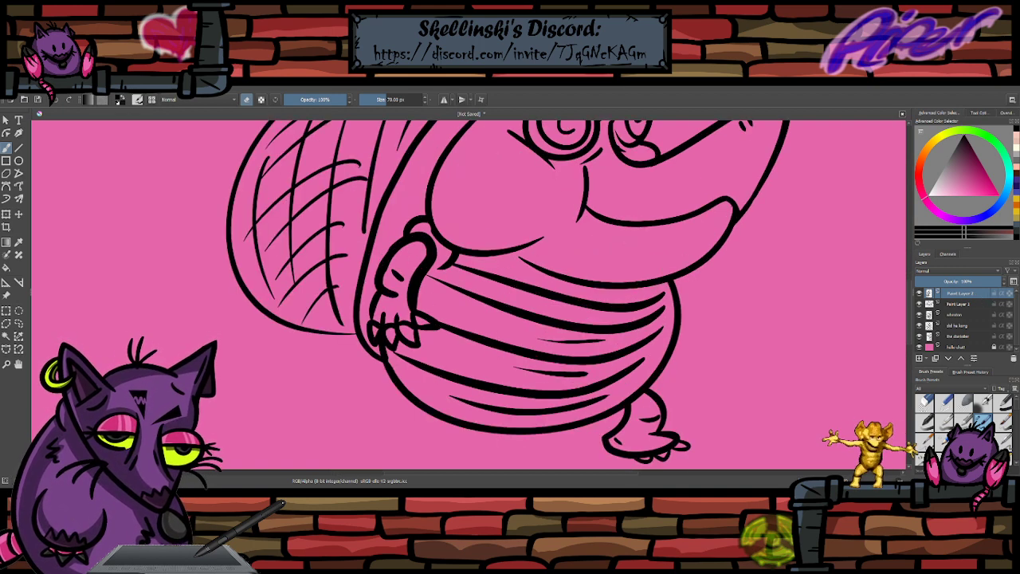
{"action": "scroll", "coordinate": [599, 255], "scroll_direction": "down", "scroll_amount": 2}
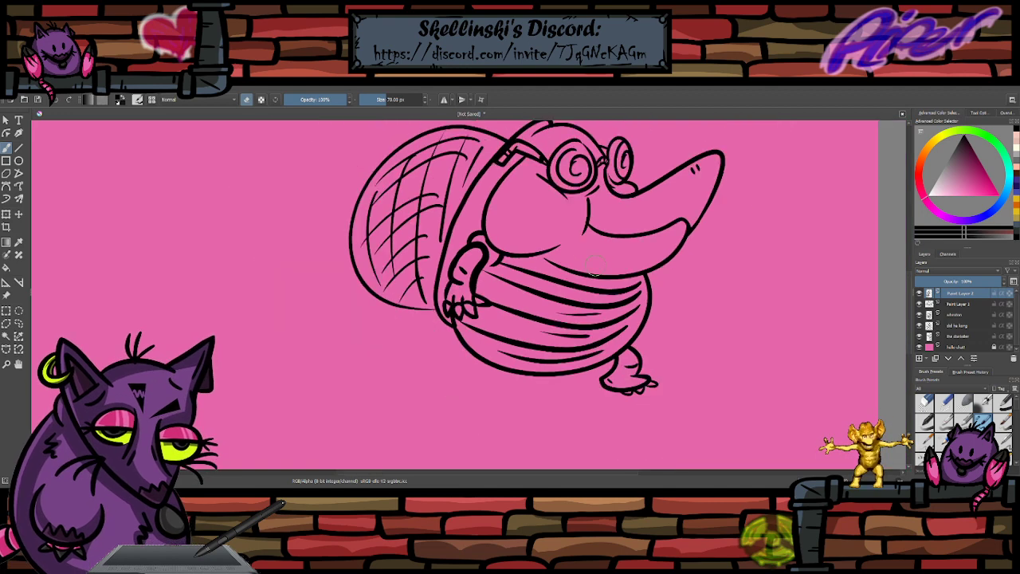
{"action": "scroll", "coordinate": [598, 255], "scroll_direction": "up", "scroll_amount": 1}
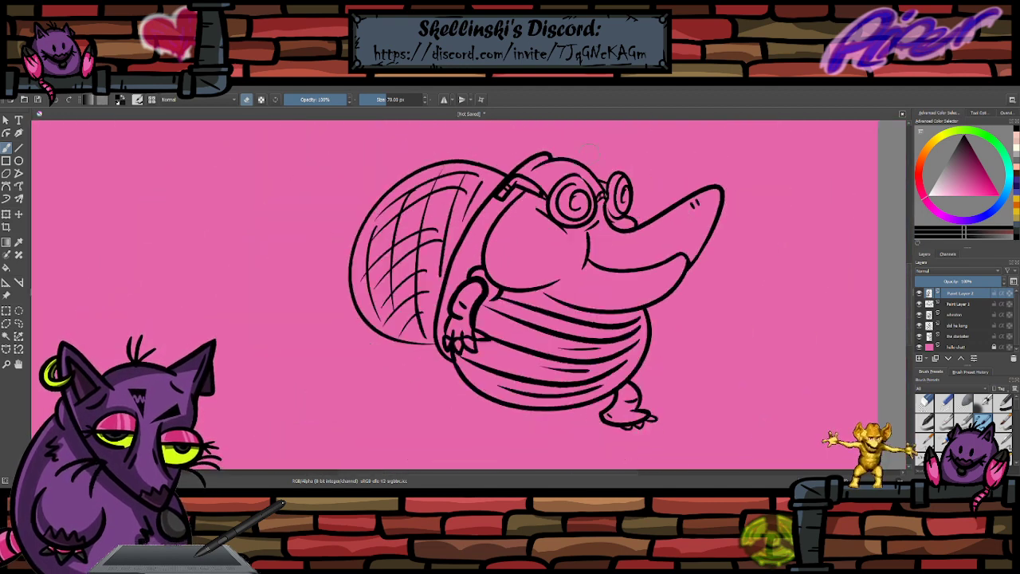
{"action": "scroll", "coordinate": [610, 188], "scroll_direction": "up", "scroll_amount": 3}
{"action": "scroll", "coordinate": [591, 195], "scroll_direction": "down", "scroll_amount": 4}
{"action": "scroll", "coordinate": [575, 206], "scroll_direction": "up", "scroll_amount": 1}
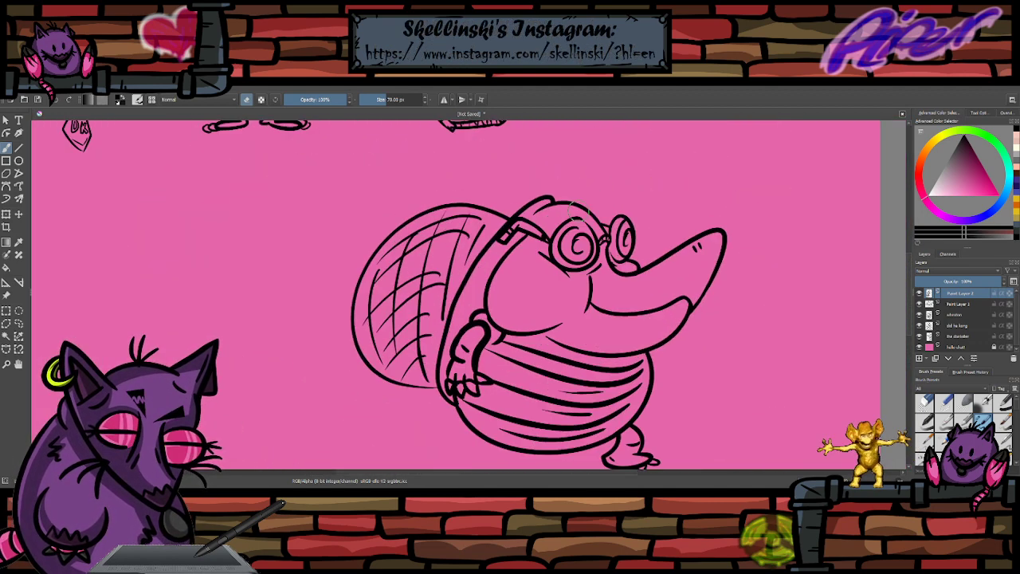
{"action": "scroll", "coordinate": [577, 208], "scroll_direction": "down", "scroll_amount": 1}
{"action": "scroll", "coordinate": [639, 329], "scroll_direction": "up", "scroll_amount": 3}
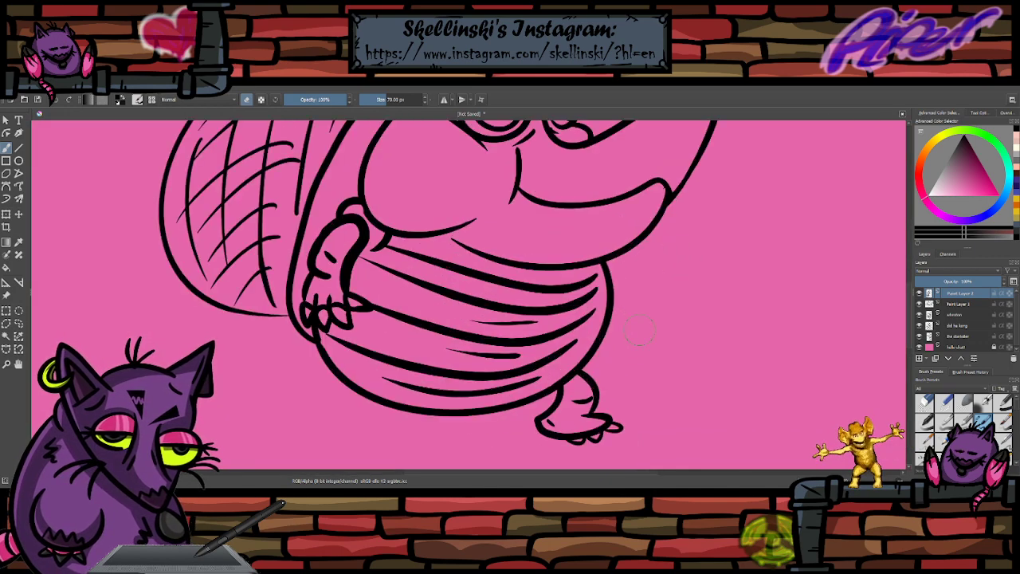
{"action": "scroll", "coordinate": [593, 230], "scroll_direction": "down", "scroll_amount": 1}
{"action": "scroll", "coordinate": [580, 247], "scroll_direction": "up", "scroll_amount": 1}
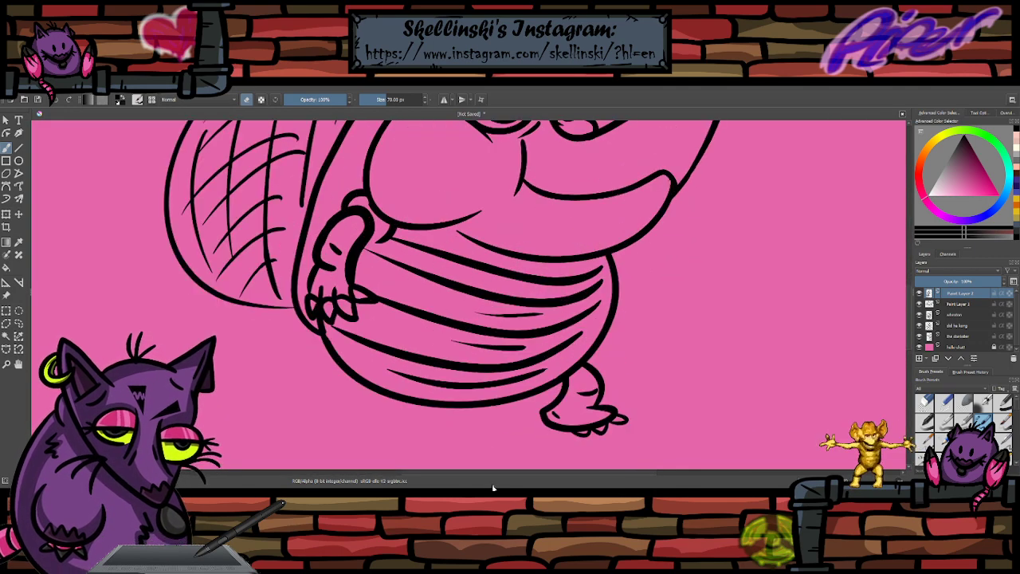
{"action": "scroll", "coordinate": [636, 323], "scroll_direction": "down", "scroll_amount": 1}
{"action": "scroll", "coordinate": [628, 335], "scroll_direction": "up", "scroll_amount": 1}
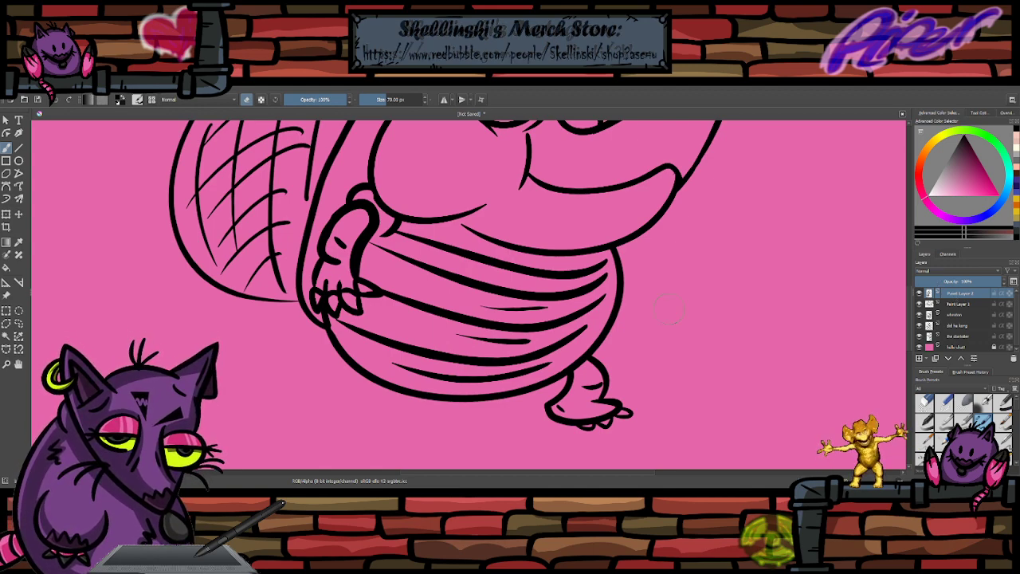
{"action": "scroll", "coordinate": [518, 266], "scroll_direction": "up", "scroll_amount": 2}
{"action": "scroll", "coordinate": [518, 265], "scroll_direction": "down", "scroll_amount": 4}
{"action": "scroll", "coordinate": [518, 266], "scroll_direction": "up", "scroll_amount": 3}
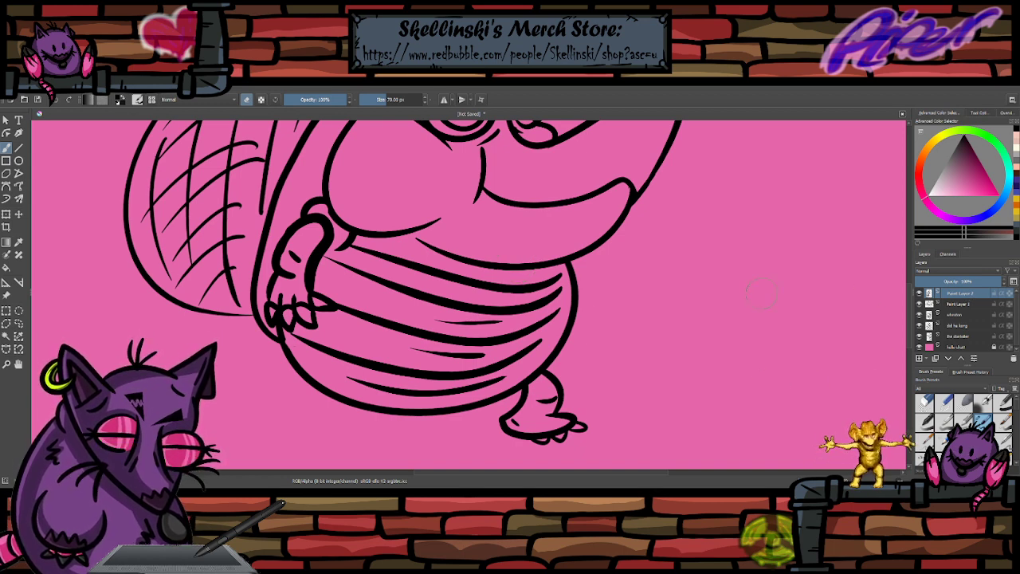
- Draw the far arm along the body's front edge below the snout with a smaller brush, redoing unsatisfactory strokes
{"action": "key", "text": "e"}
{"action": "mouse_move", "coordinate": [581, 245]}
{"action": "left_mouse_down"}
{"action": "mouse_move", "coordinate": [577, 333]}
{"action": "mouse_move", "coordinate": [537, 371]}
{"action": "left_mouse_up"}
{"action": "key", "text": "ctrl+z"}
{"action": "key", "text": "bracketleft"}
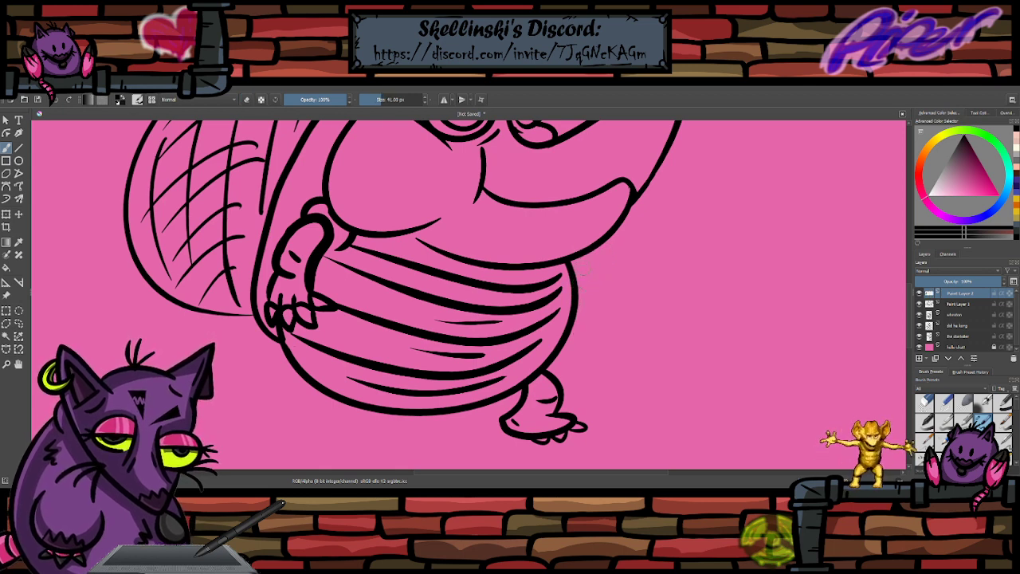
{"action": "mouse_move", "coordinate": [591, 239]}
{"action": "left_mouse_down"}
{"action": "mouse_move", "coordinate": [588, 330]}
{"action": "mouse_move", "coordinate": [591, 295]}
{"action": "mouse_move", "coordinate": [563, 360]}
{"action": "left_mouse_up"}
{"action": "key", "text": "ctrl+z"}
{"action": "key", "text": "ctrl+z"}
{"action": "mouse_move", "coordinate": [582, 325]}
{"action": "left_mouse_down"}
{"action": "mouse_move", "coordinate": [560, 359]}
{"action": "mouse_move", "coordinate": [571, 354]}
{"action": "mouse_move", "coordinate": [571, 330]}
{"action": "mouse_move", "coordinate": [570, 338]}
{"action": "left_mouse_up"}
{"action": "key", "text": "ctrl+z"}
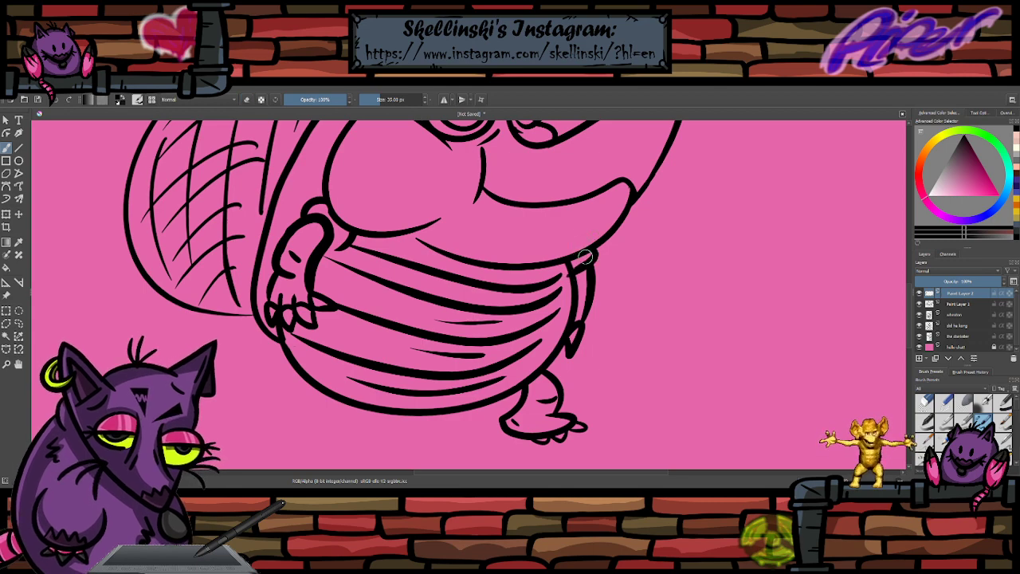
{"action": "key", "text": "e"}
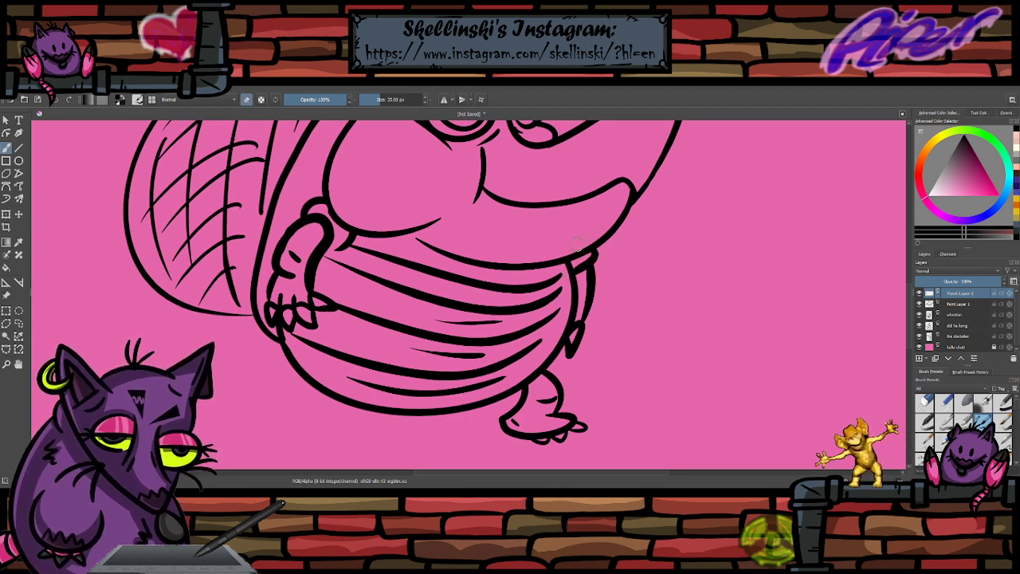
- Examine the overall character drawing with both arms in place
{"action": "scroll", "coordinate": [577, 243], "scroll_direction": "down", "scroll_amount": 3}
{"action": "scroll", "coordinate": [577, 242], "scroll_direction": "up", "scroll_amount": 1}
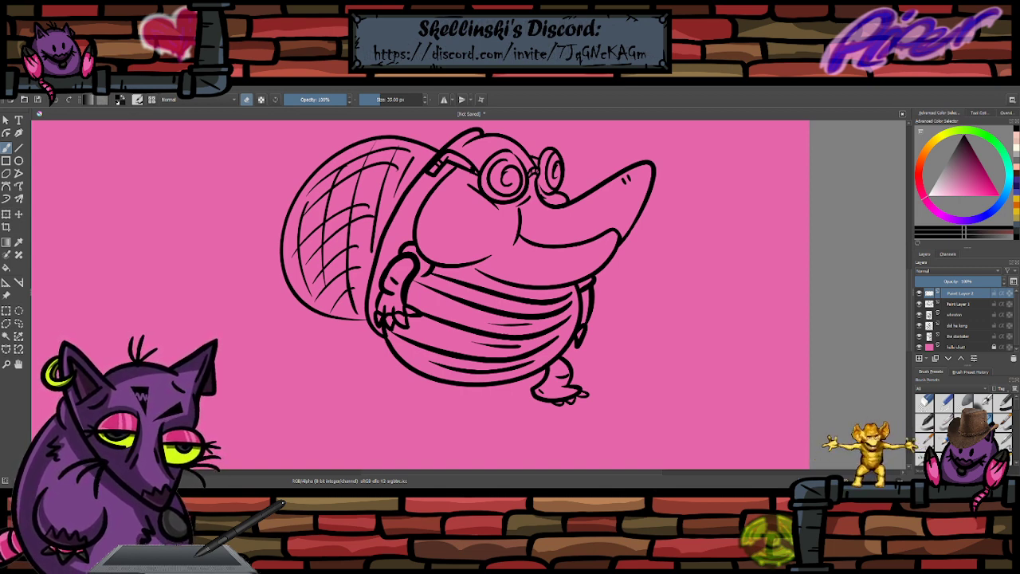
{"action": "key", "text": "ctrl+z"}
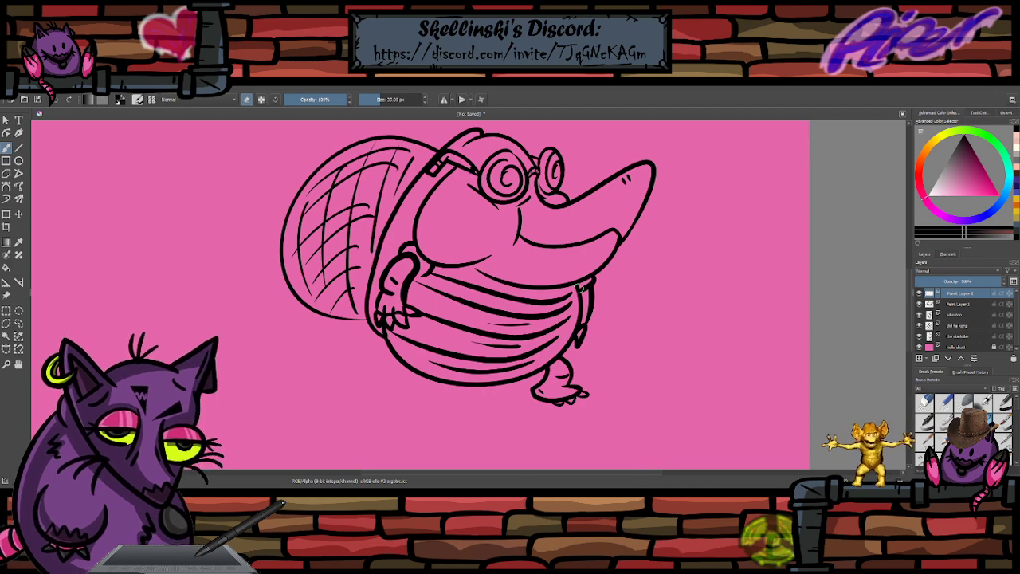
{"action": "scroll", "coordinate": [609, 227], "scroll_direction": "down", "scroll_amount": 2}
{"action": "scroll", "coordinate": [606, 230], "scroll_direction": "up", "scroll_amount": 1}
{"action": "scroll", "coordinate": [602, 235], "scroll_direction": "down", "scroll_amount": 1}
{"action": "scroll", "coordinate": [588, 249], "scroll_direction": "up", "scroll_amount": 1}
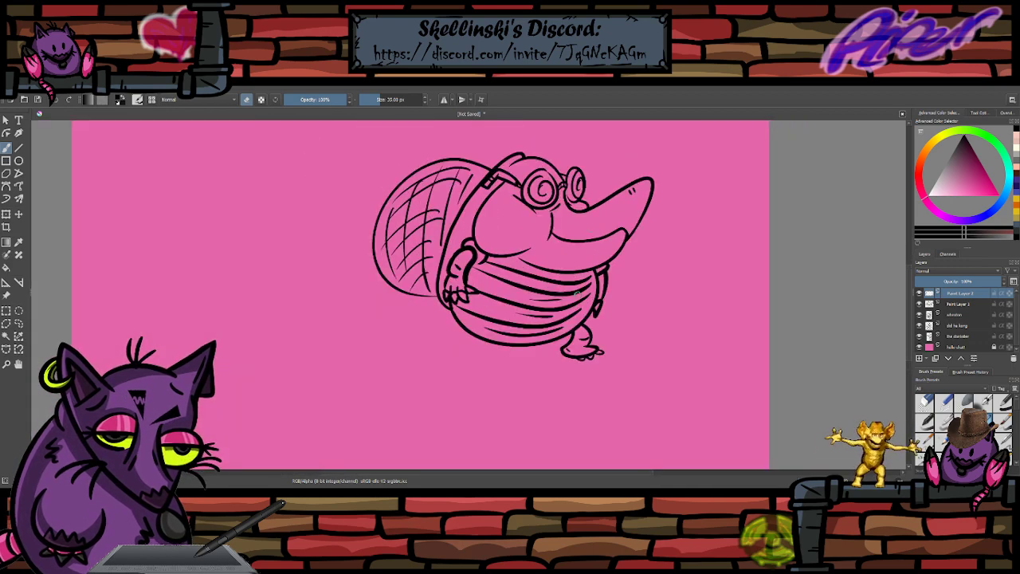
{"action": "scroll", "coordinate": [563, 293], "scroll_direction": "down", "scroll_amount": 1}
{"action": "scroll", "coordinate": [542, 325], "scroll_direction": "up", "scroll_amount": 1}
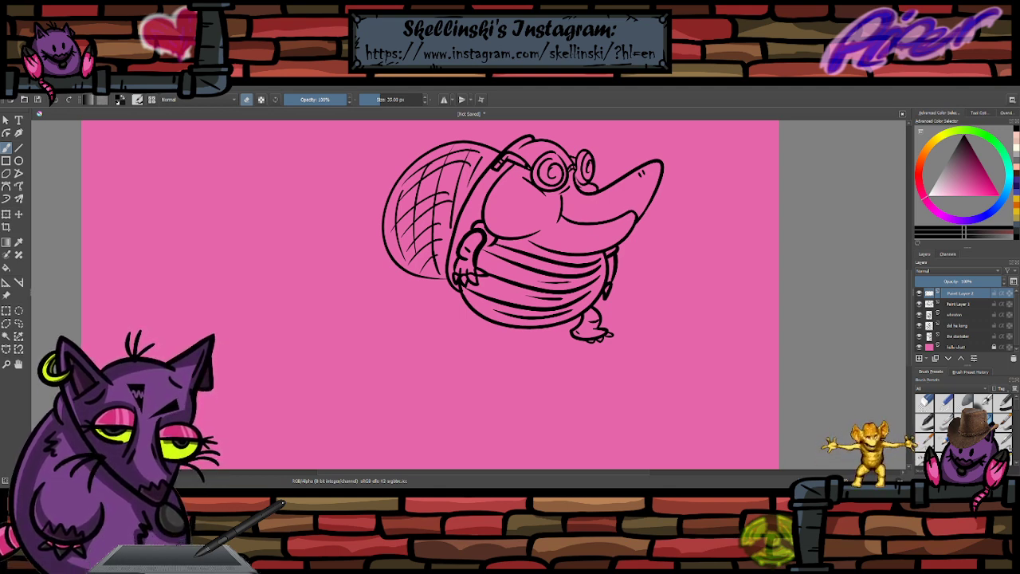
- Draw a small pointed tail at the lower back of the body behind the near hand, redoing unsatisfactory strokes
{"action": "scroll", "coordinate": [508, 348], "scroll_direction": "up", "scroll_amount": 1}
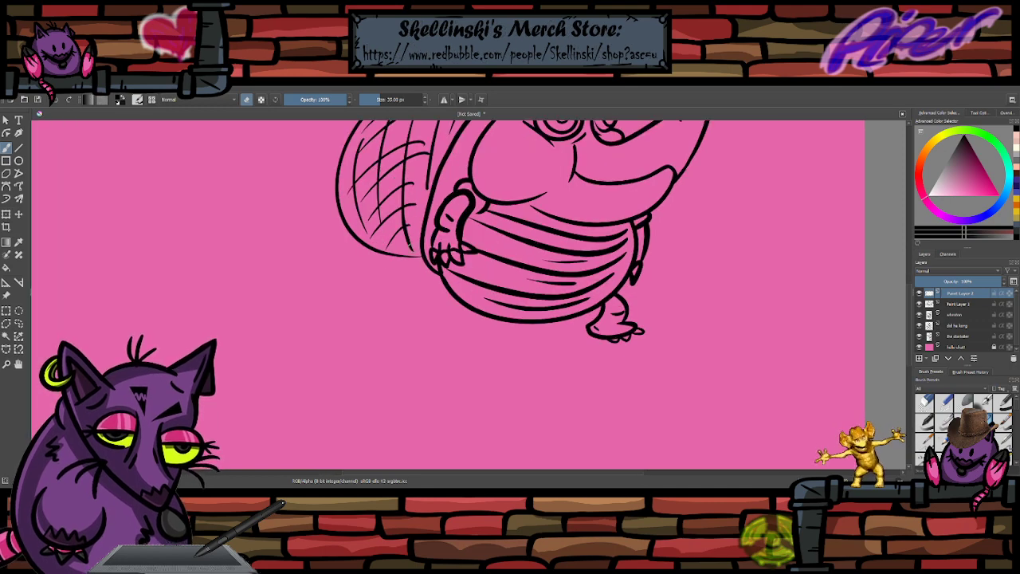
{"action": "key", "text": "e"}
{"action": "left_click_drag", "start_coordinate": [439, 273], "coordinate": [451, 292]}
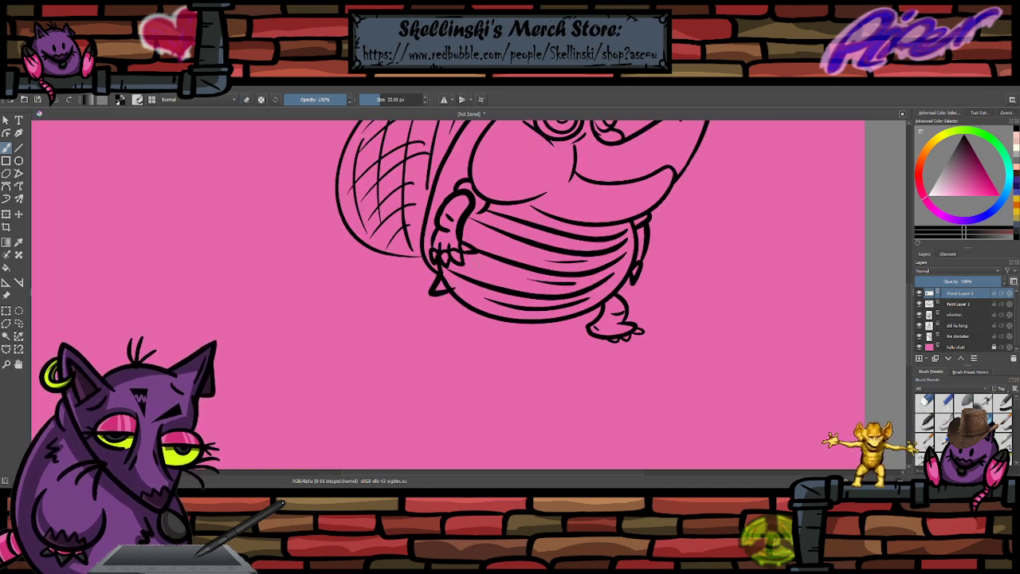
{"action": "scroll", "coordinate": [480, 287], "scroll_direction": "down", "scroll_amount": 4}
{"action": "scroll", "coordinate": [480, 287], "scroll_direction": "up", "scroll_amount": 6}
{"action": "key", "text": "ctrl+z"}
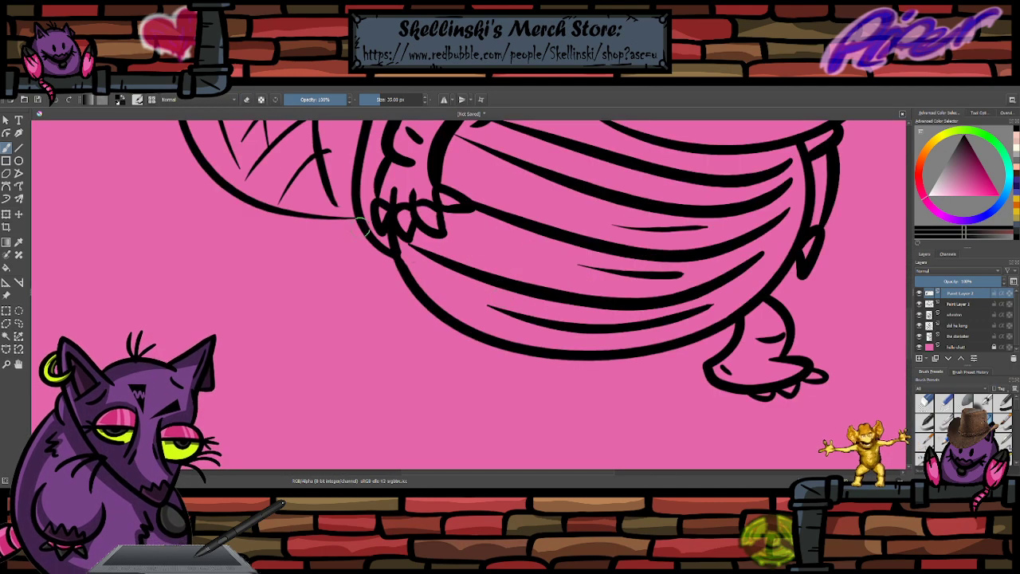
{"action": "left_click_drag", "start_coordinate": [391, 258], "coordinate": [405, 297]}
{"action": "key", "text": "ctrl+z"}
{"action": "left_click_drag", "start_coordinate": [393, 257], "coordinate": [408, 292]}
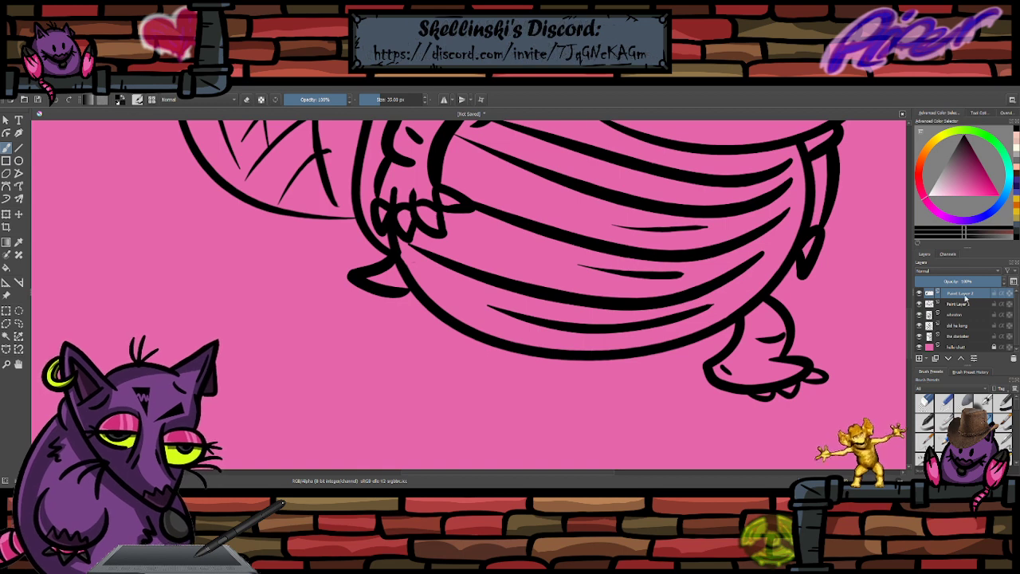
{"action": "mouse_move", "coordinate": [467, 321]}
{"action": "left_mouse_down"}
{"action": "mouse_move", "coordinate": [495, 294]}
{"action": "mouse_move", "coordinate": [541, 361]}
{"action": "mouse_move", "coordinate": [496, 411]}
{"action": "mouse_move", "coordinate": [500, 290]}
{"action": "mouse_move", "coordinate": [498, 301]}
{"action": "mouse_move", "coordinate": [539, 318]}
{"action": "mouse_move", "coordinate": [540, 357]}
{"action": "left_mouse_up"}
{"action": "key", "text": "ctrl+z"}
{"action": "key", "text": "ctrl+z"}
{"action": "left_click_drag", "start_coordinate": [494, 287], "coordinate": [516, 333]}
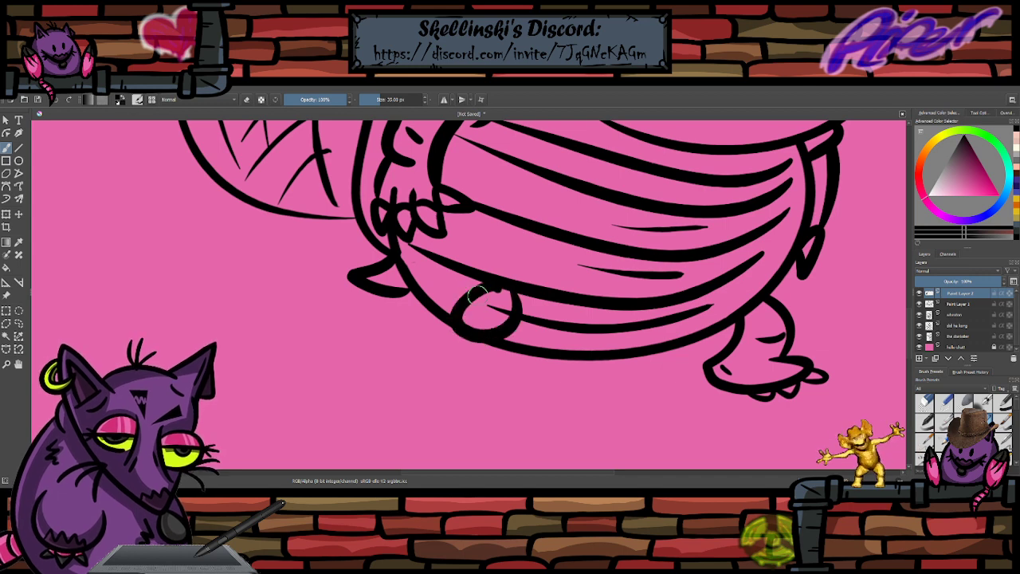
{"action": "key", "text": "ctrl+z"}
{"action": "mouse_move", "coordinate": [470, 289]}
{"action": "left_mouse_down"}
{"action": "mouse_move", "coordinate": [514, 328]}
{"action": "mouse_move", "coordinate": [476, 300]}
{"action": "mouse_move", "coordinate": [550, 319]}
{"action": "mouse_move", "coordinate": [493, 351]}
{"action": "mouse_move", "coordinate": [519, 317]}
{"action": "left_mouse_up"}
{"action": "key", "text": "ctrl+z"}
{"action": "left_click", "coordinate": [919, 304]}
{"action": "key", "text": "ctrl+z"}
{"action": "left_click", "coordinate": [919, 304]}
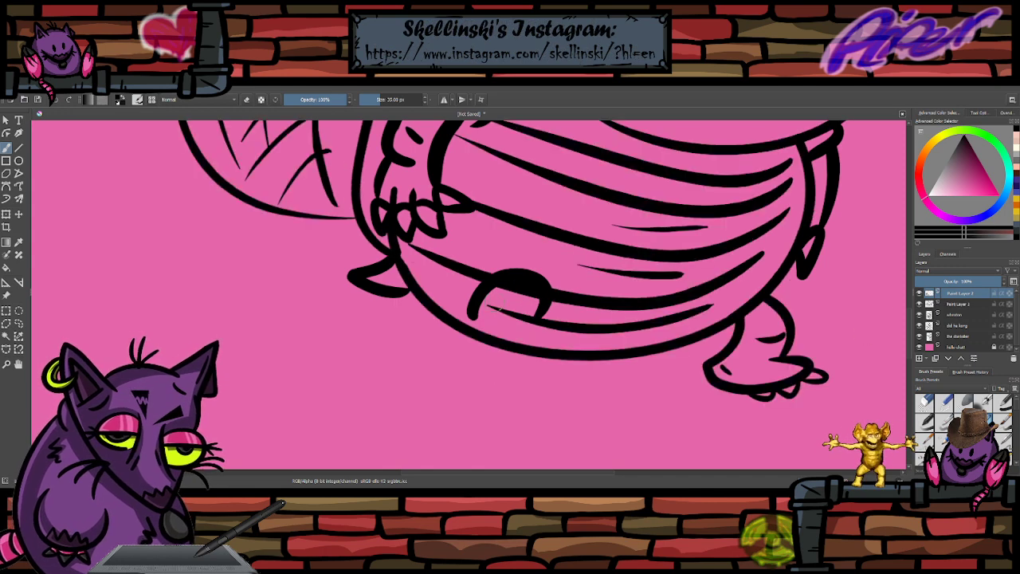
{"action": "key", "text": "ctrl+z"}
- Draw the near leg with a clawed foot overlapping the lower back part of the banded body
{"action": "mouse_move", "coordinate": [488, 296]}
{"action": "left_mouse_down"}
{"action": "mouse_move", "coordinate": [443, 365]}
{"action": "mouse_move", "coordinate": [535, 400]}
{"action": "mouse_move", "coordinate": [540, 389]}
{"action": "left_mouse_up"}
{"action": "key", "text": "ctrl+z"}
{"action": "mouse_move", "coordinate": [458, 362]}
{"action": "left_mouse_down"}
{"action": "mouse_move", "coordinate": [444, 370]}
{"action": "mouse_move", "coordinate": [526, 368]}
{"action": "mouse_move", "coordinate": [462, 385]}
{"action": "mouse_move", "coordinate": [534, 420]}
{"action": "mouse_move", "coordinate": [527, 425]}
{"action": "mouse_move", "coordinate": [509, 412]}
{"action": "mouse_move", "coordinate": [556, 420]}
{"action": "mouse_move", "coordinate": [550, 398]}
{"action": "mouse_move", "coordinate": [584, 390]}
{"action": "mouse_move", "coordinate": [539, 368]}
{"action": "mouse_move", "coordinate": [510, 276]}
{"action": "mouse_move", "coordinate": [536, 304]}
{"action": "mouse_move", "coordinate": [488, 278]}
{"action": "mouse_move", "coordinate": [464, 311]}
{"action": "mouse_move", "coordinate": [535, 305]}
{"action": "mouse_move", "coordinate": [516, 338]}
{"action": "left_mouse_up"}
{"action": "key", "text": "ctrl+z"}
{"action": "key", "text": "ctrl+z"}
{"action": "key", "text": "ctrl+z"}
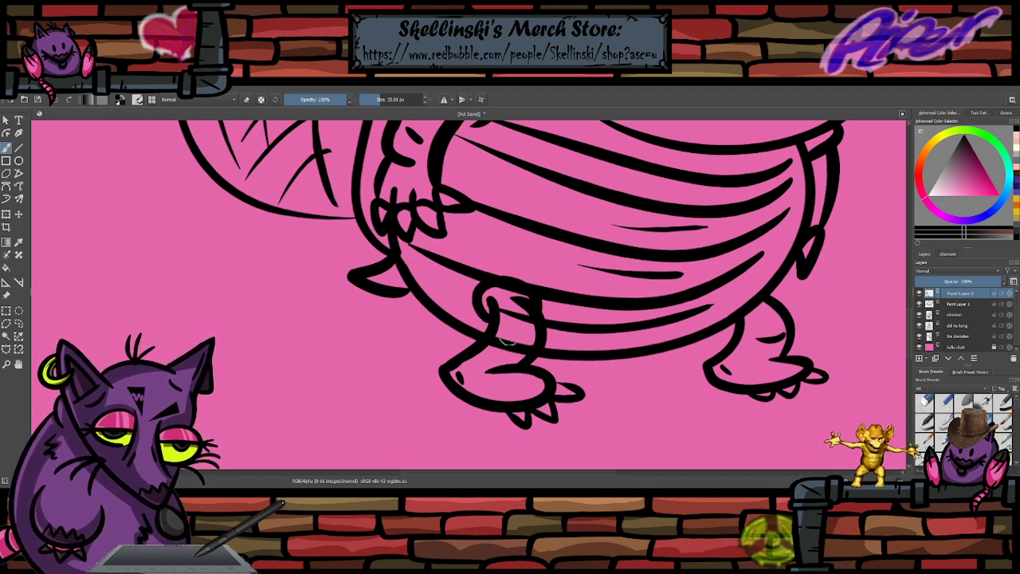
- Erase the body outline and belly bands that run across the near leg on the body's paint layer
{"action": "left_click", "coordinate": [958, 303]}
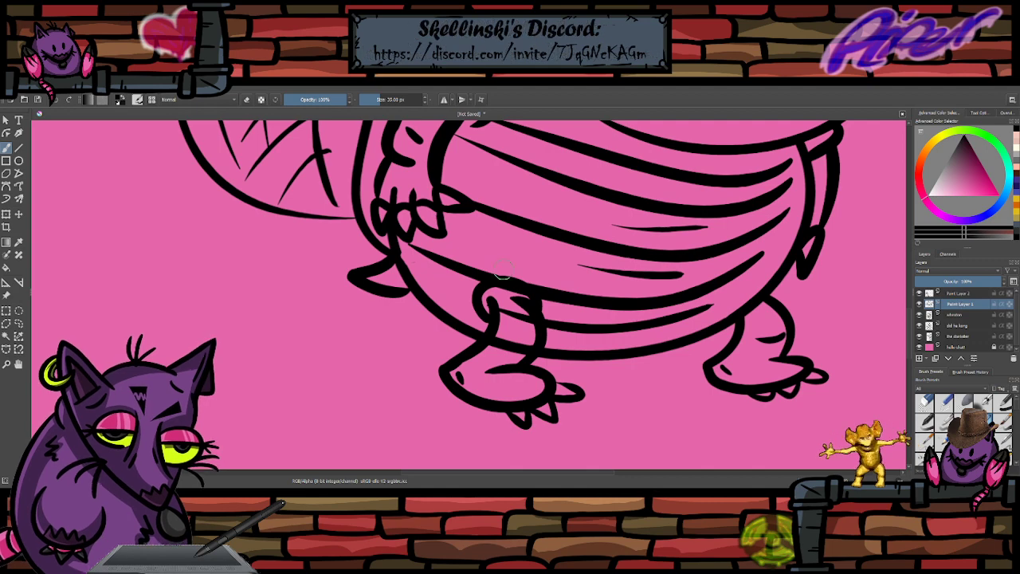
{"action": "key", "text": "e"}
{"action": "left_click_drag", "start_coordinate": [494, 289], "coordinate": [514, 290]}
{"action": "mouse_move", "coordinate": [510, 309]}
{"action": "left_mouse_down"}
{"action": "mouse_move", "coordinate": [508, 348]}
{"action": "mouse_move", "coordinate": [525, 352]}
{"action": "mouse_move", "coordinate": [521, 334]}
{"action": "mouse_move", "coordinate": [491, 348]}
{"action": "left_mouse_up"}
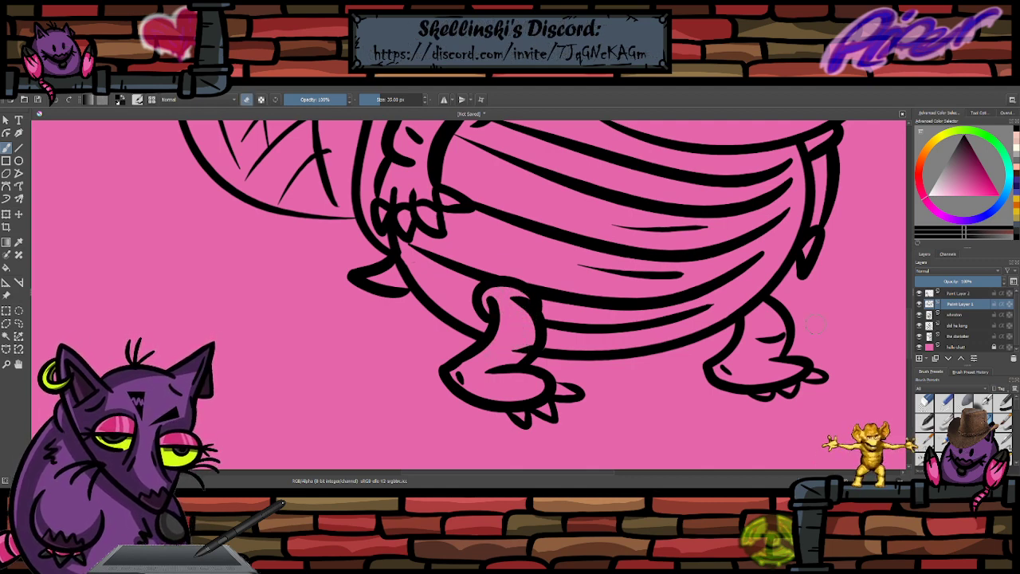
- Merge the limb layer with the body layer beneath it into one paint layer
{"action": "scroll", "coordinate": [808, 314], "scroll_direction": "down", "scroll_amount": 5}
{"action": "scroll", "coordinate": [693, 269], "scroll_direction": "up", "scroll_amount": 5}
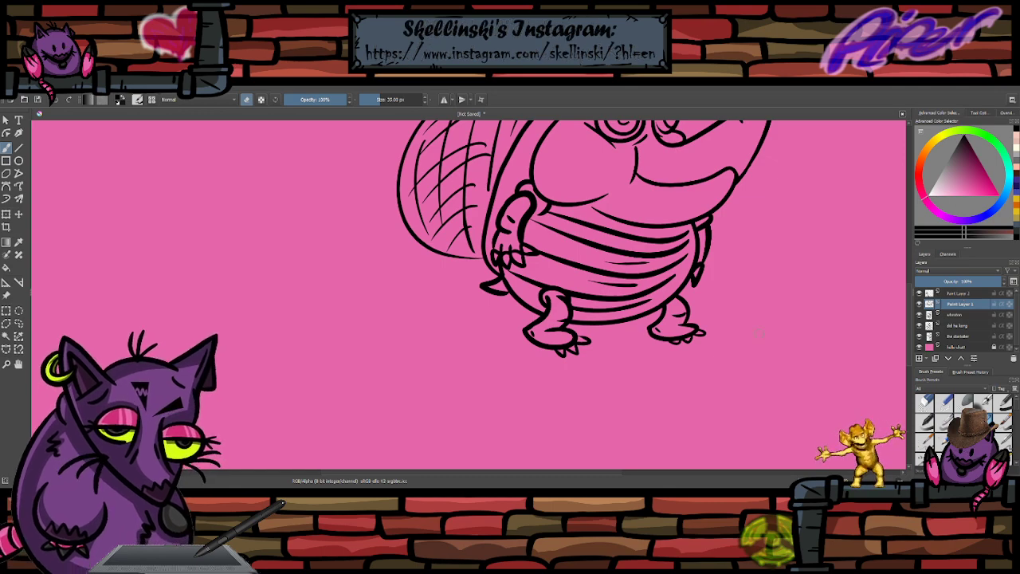
{"action": "scroll", "coordinate": [598, 317], "scroll_direction": "down", "scroll_amount": 3}
{"action": "scroll", "coordinate": [608, 243], "scroll_direction": "up", "scroll_amount": 2}
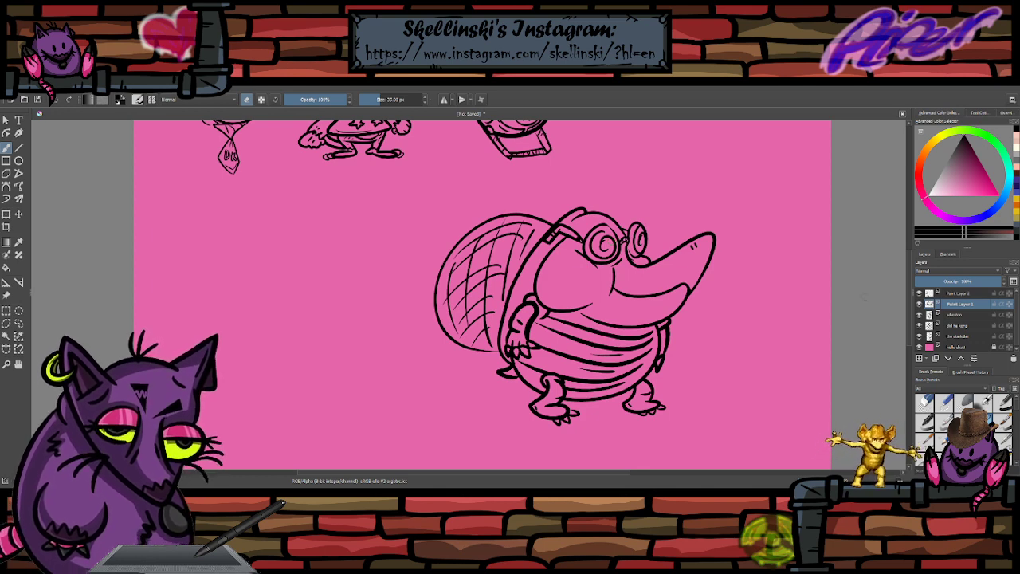
{"action": "left_click", "coordinate": [947, 296]}
{"action": "key", "text": "ctrl+e"}
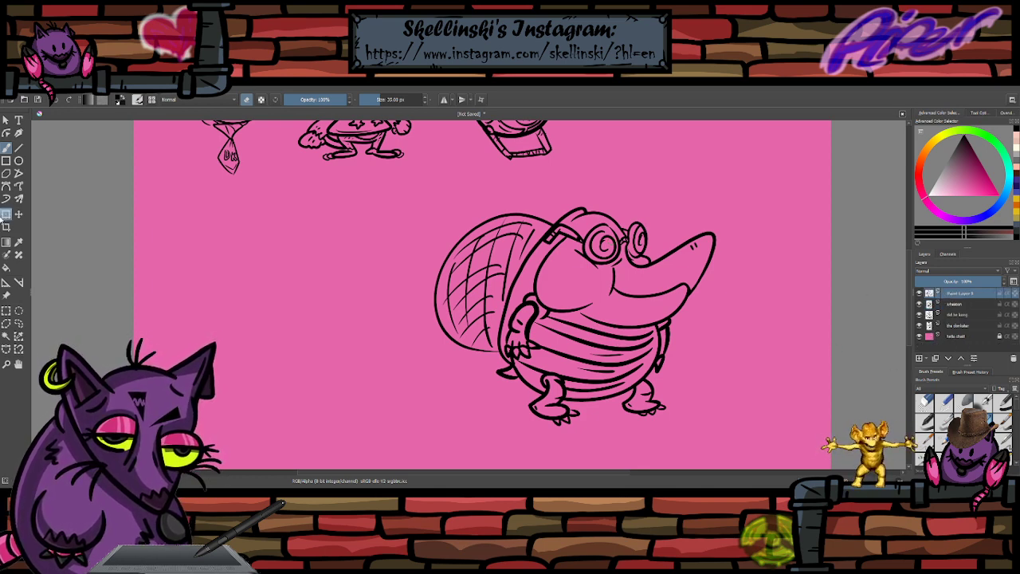
- Scale the whole character down with a slight slant and move it beside the round eyed figure at the end of the row
{"action": "key", "text": "ctrl+t"}
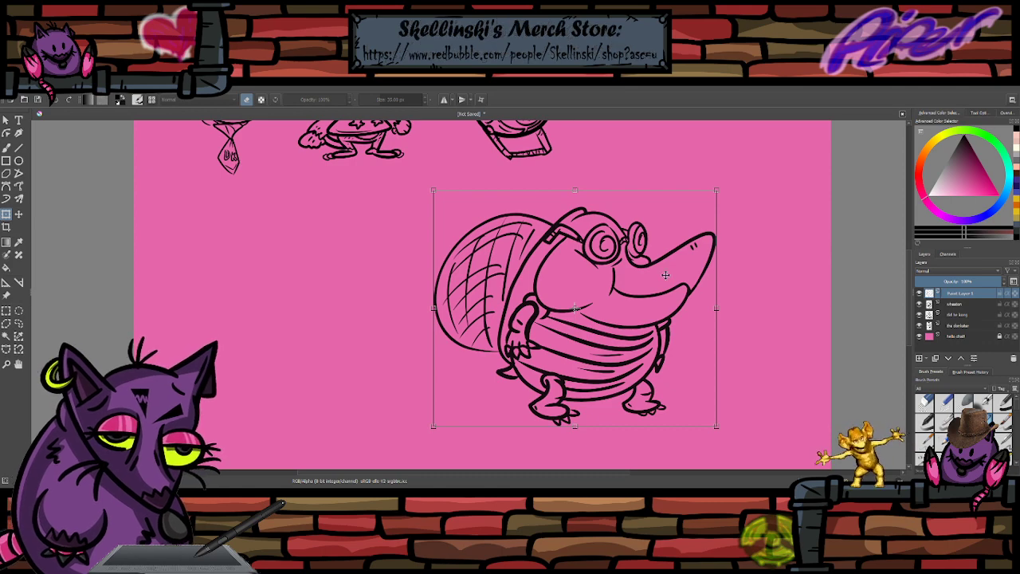
{"action": "mouse_move", "coordinate": [753, 285]}
{"action": "left_mouse_down"}
{"action": "mouse_move", "coordinate": [705, 321]}
{"action": "mouse_move", "coordinate": [462, 322]}
{"action": "mouse_move", "coordinate": [526, 398]}
{"action": "mouse_move", "coordinate": [630, 450]}
{"action": "mouse_move", "coordinate": [601, 249]}
{"action": "mouse_move", "coordinate": [523, 238]}
{"action": "mouse_move", "coordinate": [830, 223]}
{"action": "mouse_move", "coordinate": [670, 277]}
{"action": "left_mouse_up"}
{"action": "key", "text": "ctrl+z"}
{"action": "left_click_drag", "start_coordinate": [716, 190], "coordinate": [653, 233]}
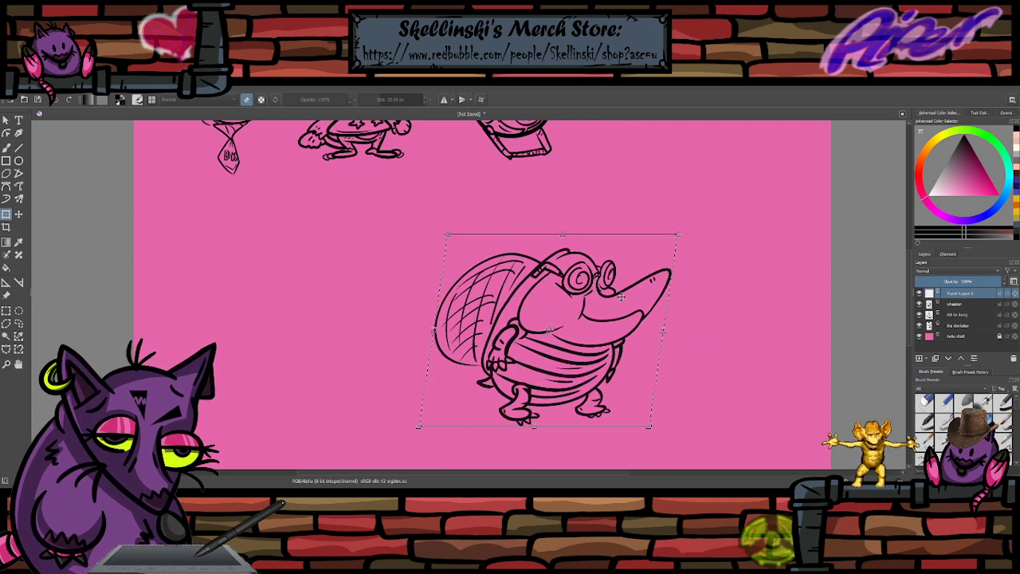
{"action": "scroll", "coordinate": [623, 298], "scroll_direction": "down", "scroll_amount": 2}
{"action": "mouse_move", "coordinate": [635, 313]}
{"action": "left_mouse_down"}
{"action": "mouse_move", "coordinate": [677, 200]}
{"action": "mouse_move", "coordinate": [689, 203]}
{"action": "left_mouse_up"}
{"action": "left_click_drag", "start_coordinate": [703, 247], "coordinate": [692, 237]}
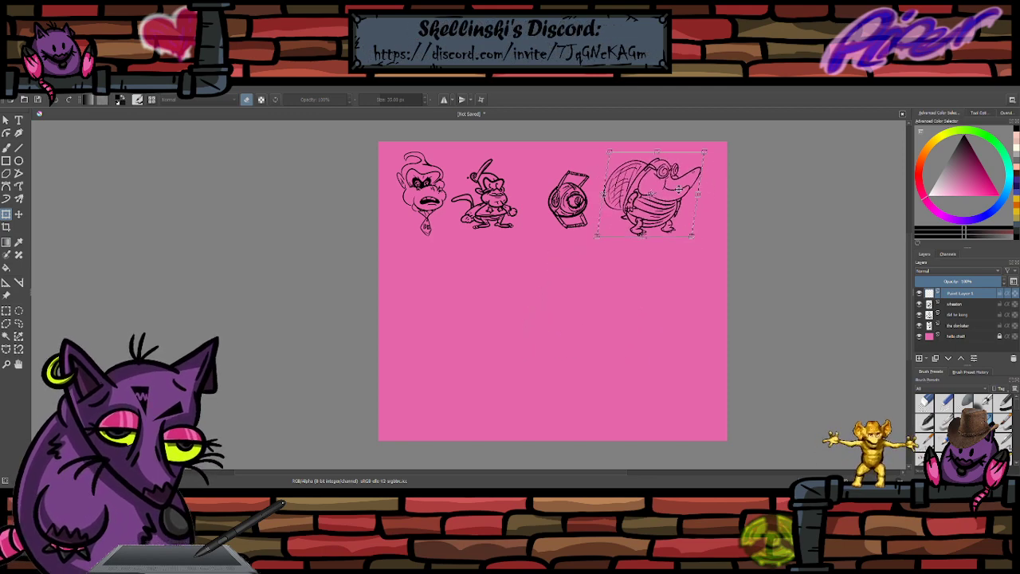
- Compare the resized character with the other figures in the row
{"action": "scroll", "coordinate": [676, 184], "scroll_direction": "up", "scroll_amount": 1}
{"action": "scroll", "coordinate": [642, 224], "scroll_direction": "down", "scroll_amount": 1}
{"action": "scroll", "coordinate": [627, 174], "scroll_direction": "up", "scroll_amount": 1}
{"action": "scroll", "coordinate": [627, 173], "scroll_direction": "up", "scroll_amount": 2}
{"action": "scroll", "coordinate": [630, 188], "scroll_direction": "down", "scroll_amount": 2}
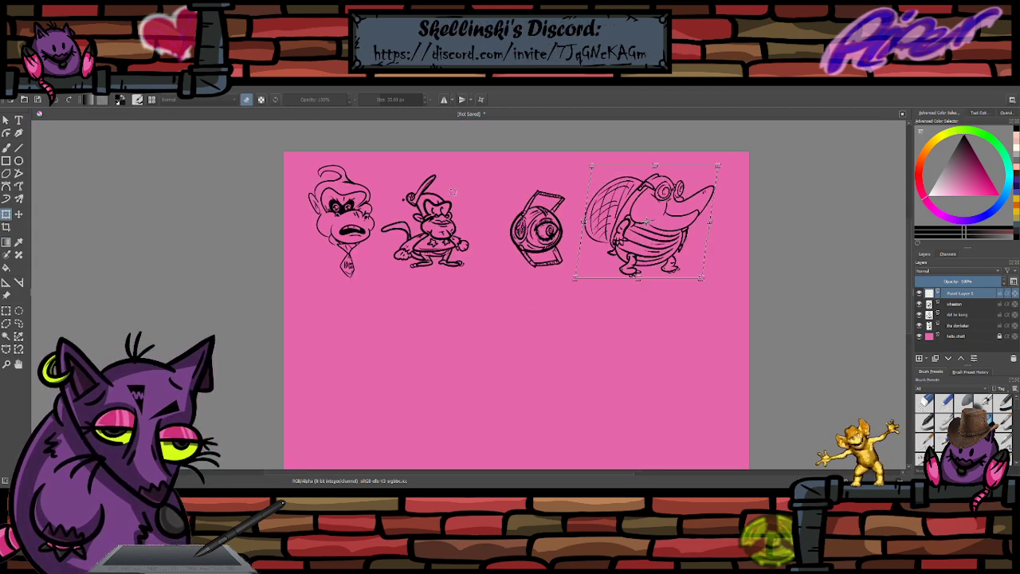
{"action": "scroll", "coordinate": [686, 194], "scroll_direction": "up", "scroll_amount": 1}
{"action": "scroll", "coordinate": [687, 194], "scroll_direction": "up", "scroll_amount": 1}
{"action": "scroll", "coordinate": [681, 200], "scroll_direction": "down", "scroll_amount": 1}
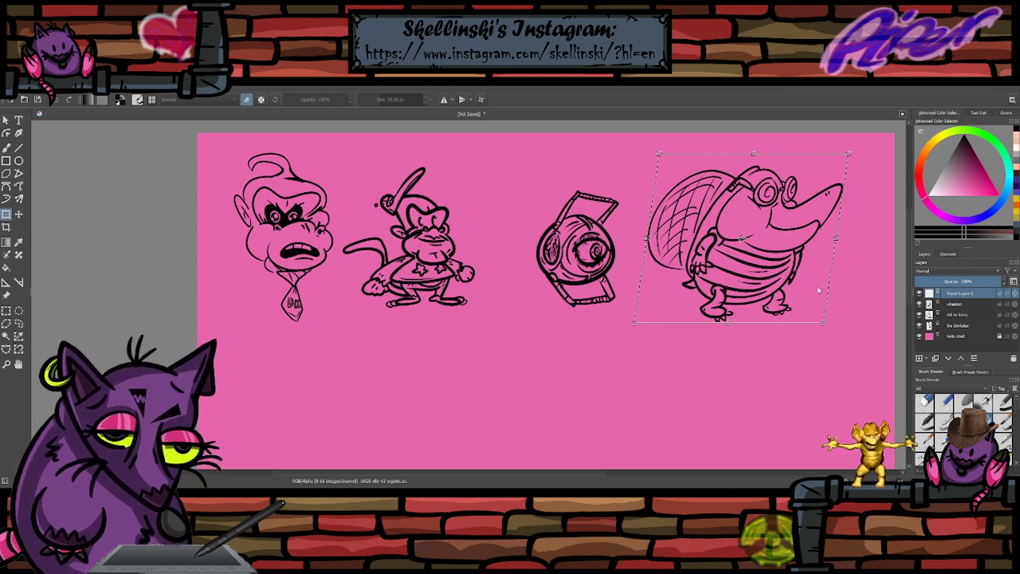
- Mirror the character horizontally, reduce its slant, move it into the canvas's upper right corner, and return to the freehand brush
{"action": "key", "text": "ctrl+z"}
{"action": "scroll", "coordinate": [647, 205], "scroll_direction": "down", "scroll_amount": 1}
{"action": "scroll", "coordinate": [738, 214], "scroll_direction": "up", "scroll_amount": 1}
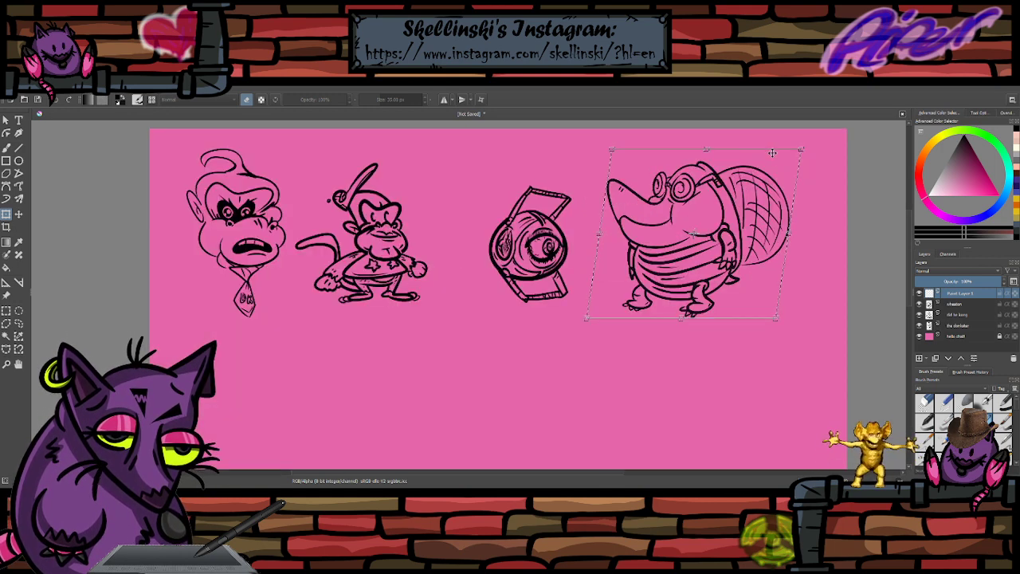
{"action": "left_click_drag", "start_coordinate": [772, 153], "coordinate": [777, 151]}
{"action": "mouse_move", "coordinate": [832, 206]}
{"action": "left_mouse_down"}
{"action": "mouse_move", "coordinate": [823, 172]}
{"action": "mouse_move", "coordinate": [829, 201]}
{"action": "left_mouse_up"}
{"action": "mouse_move", "coordinate": [739, 145]}
{"action": "left_mouse_down"}
{"action": "mouse_move", "coordinate": [720, 146]}
{"action": "mouse_move", "coordinate": [777, 121]}
{"action": "left_mouse_up"}
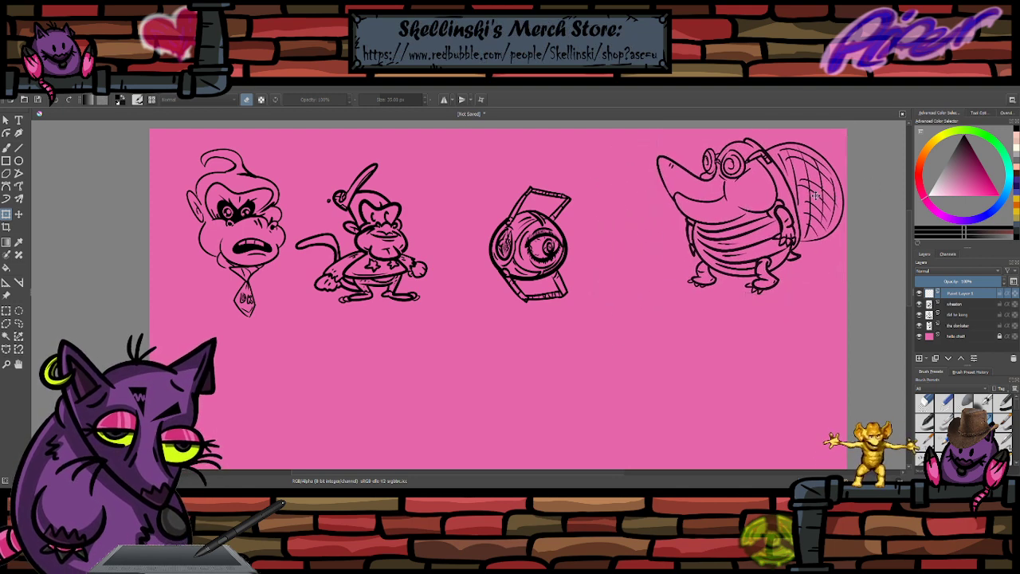
{"action": "left_click", "coordinate": [6, 147]}
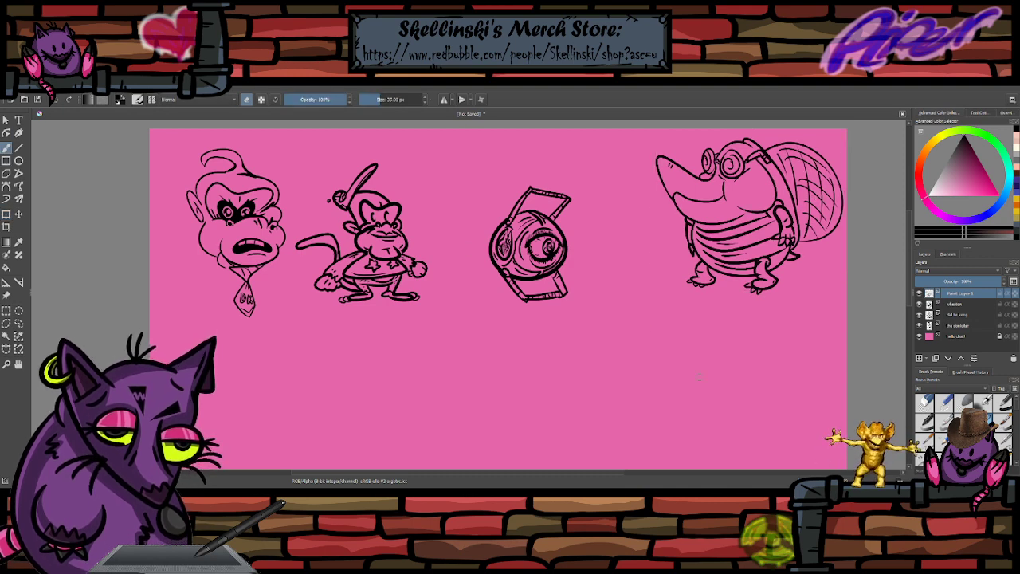
- Rename the finished character's layer as bert and add a new paint layer above it
{"action": "scroll", "coordinate": [717, 267], "scroll_direction": "down", "scroll_amount": 1}
{"action": "scroll", "coordinate": [701, 247], "scroll_direction": "down", "scroll_amount": 1}
{"action": "scroll", "coordinate": [692, 255], "scroll_direction": "up", "scroll_amount": 1}
{"action": "scroll", "coordinate": [646, 207], "scroll_direction": "down", "scroll_amount": 1}
{"action": "scroll", "coordinate": [655, 225], "scroll_direction": "up", "scroll_amount": 1}
{"action": "scroll", "coordinate": [662, 223], "scroll_direction": "down", "scroll_amount": 1}
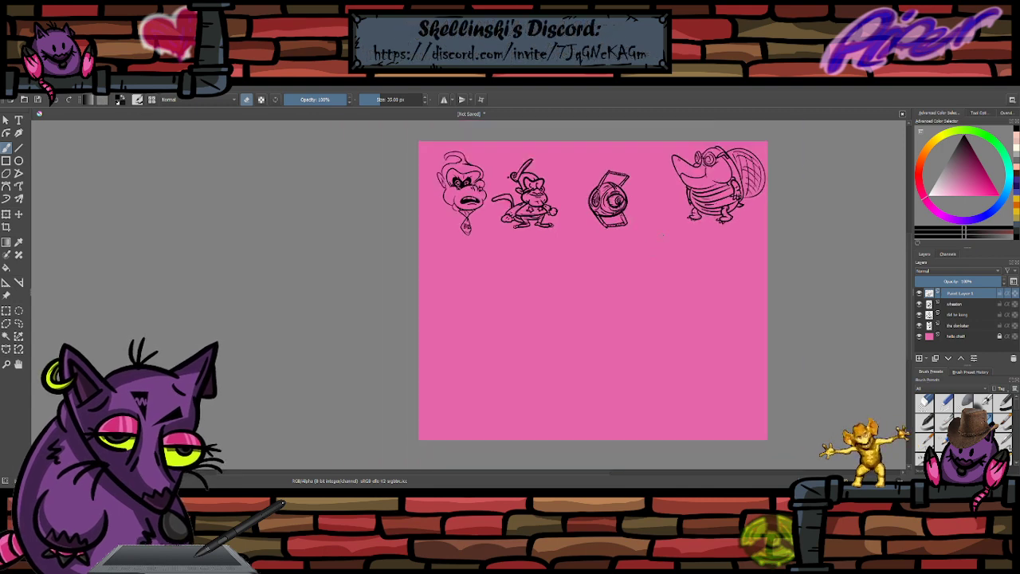
{"action": "key", "text": "plus"}
{"action": "double_click", "coordinate": [956, 294]}
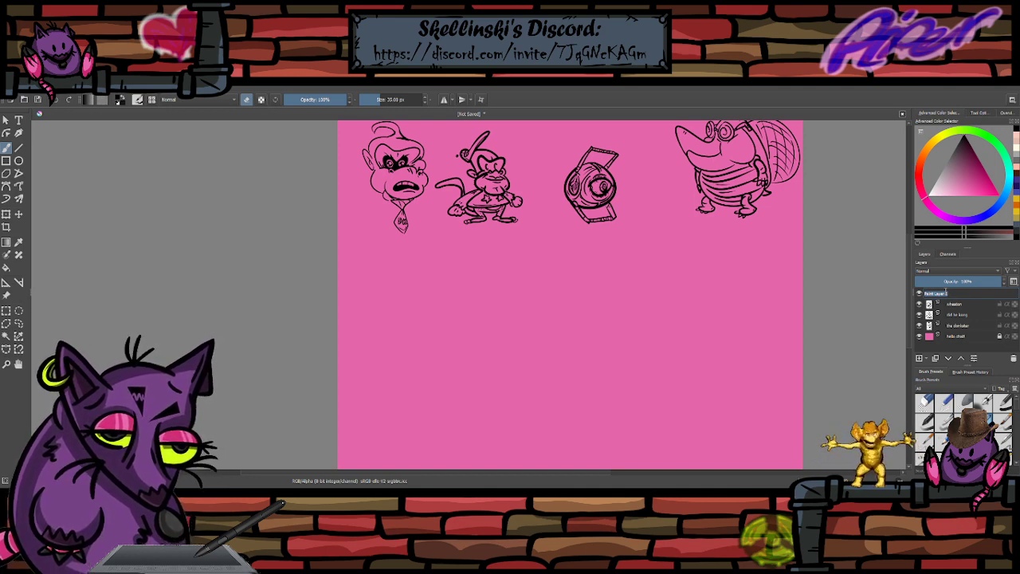
{"action": "type", "text": "ker"}
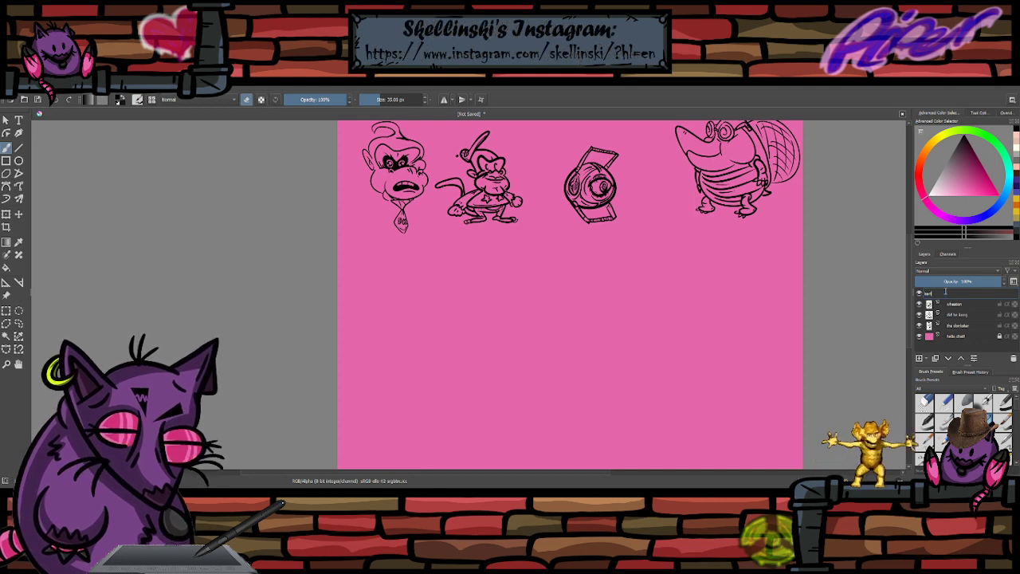
{"action": "key", "text": "Return"}
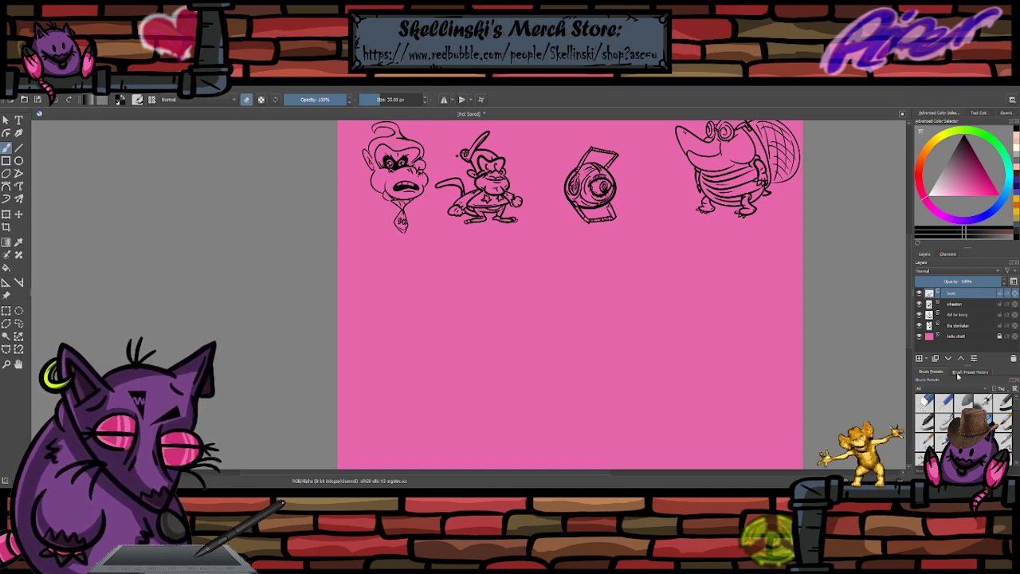
{"action": "left_click", "coordinate": [919, 358]}
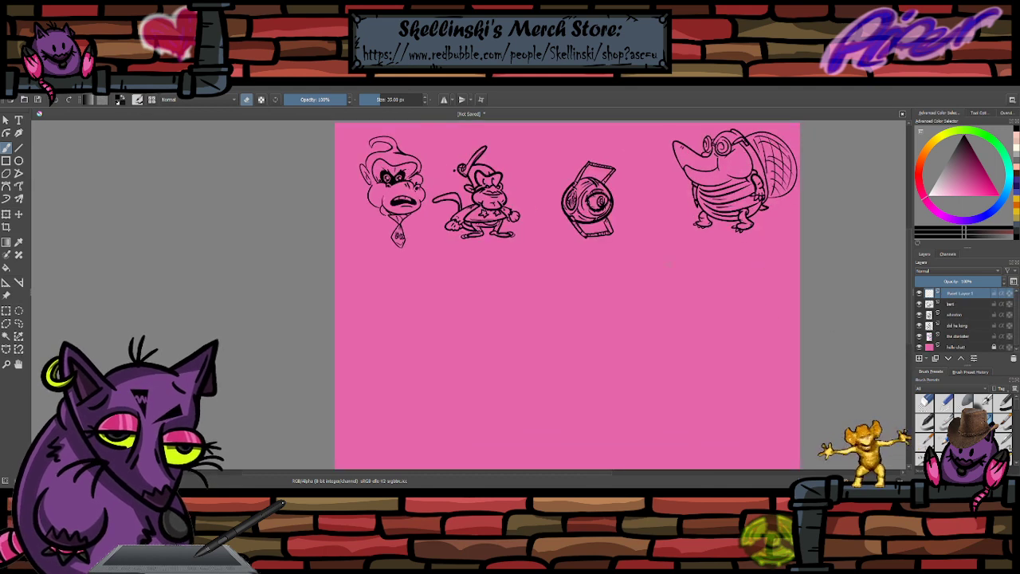
- Look over the empty canvas area below the row of characters
{"action": "scroll", "coordinate": [663, 256], "scroll_direction": "down", "scroll_amount": 2}
{"action": "scroll", "coordinate": [681, 263], "scroll_direction": "up", "scroll_amount": 2}
{"action": "scroll", "coordinate": [568, 191], "scroll_direction": "down", "scroll_amount": 1}
{"action": "scroll", "coordinate": [548, 258], "scroll_direction": "up", "scroll_amount": 2}
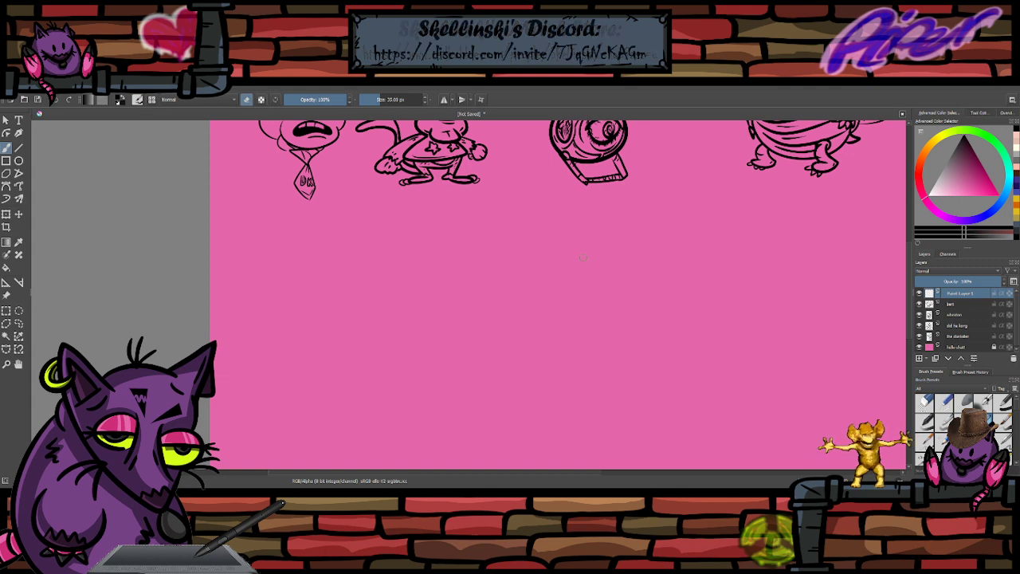
{"action": "scroll", "coordinate": [558, 341], "scroll_direction": "up", "scroll_amount": 2}
{"action": "left_click_drag", "start_coordinate": [693, 295], "coordinate": [661, 299]}
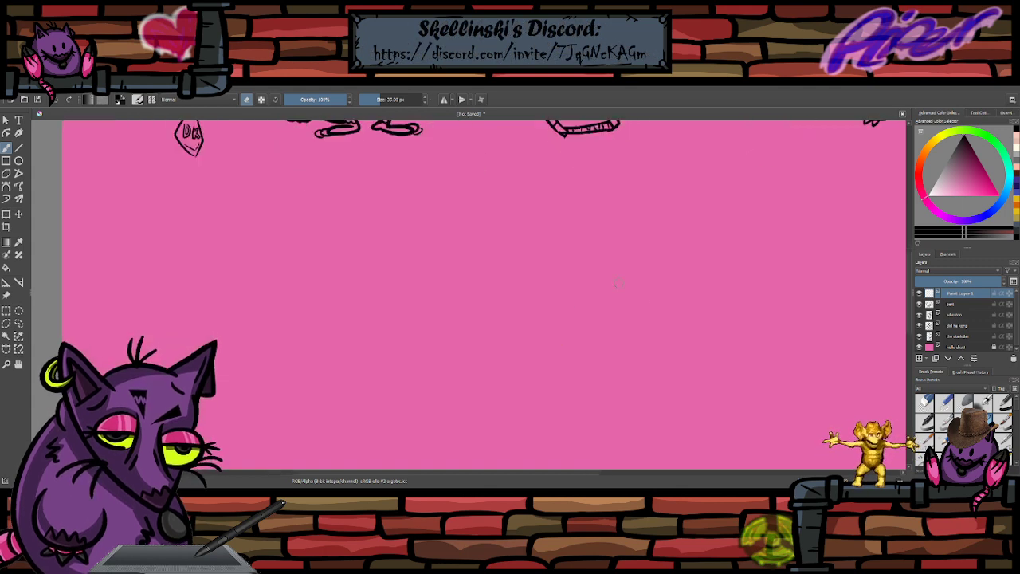
{"action": "scroll", "coordinate": [626, 273], "scroll_direction": "down", "scroll_amount": 1}
{"action": "scroll", "coordinate": [674, 257], "scroll_direction": "up", "scroll_amount": 1}
{"action": "left_click", "coordinate": [1007, 113]}
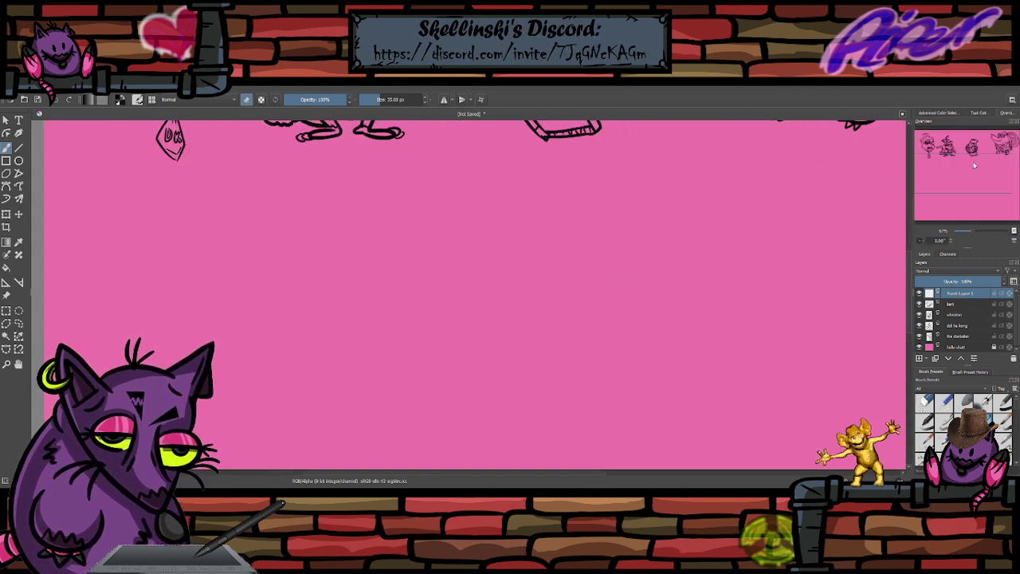
{"action": "left_click_drag", "start_coordinate": [974, 165], "coordinate": [980, 165]}
{"action": "left_click", "coordinate": [942, 114]}
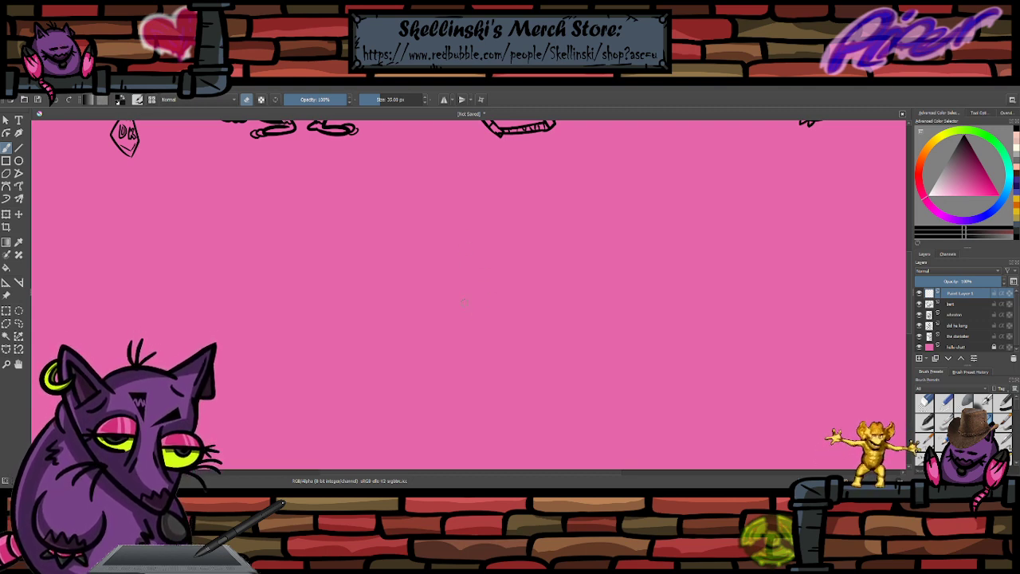
- Draw a rounded snout outline with a curled end and a small arc on top for a new character, undoing unsatisfactory strokes
{"action": "key", "text": "e"}
{"action": "mouse_move", "coordinate": [489, 267]}
{"action": "left_mouse_down"}
{"action": "mouse_move", "coordinate": [484, 311]}
{"action": "mouse_move", "coordinate": [491, 304]}
{"action": "mouse_move", "coordinate": [485, 315]}
{"action": "mouse_move", "coordinate": [506, 327]}
{"action": "mouse_move", "coordinate": [504, 294]}
{"action": "mouse_move", "coordinate": [463, 345]}
{"action": "mouse_move", "coordinate": [471, 324]}
{"action": "mouse_move", "coordinate": [445, 314]}
{"action": "mouse_move", "coordinate": [490, 322]}
{"action": "mouse_move", "coordinate": [550, 296]}
{"action": "left_mouse_up"}
{"action": "key", "text": "ctrl+z"}
{"action": "key", "text": "ctrl+z"}
{"action": "key", "text": "ctrl+z"}
{"action": "key", "text": "ctrl+z"}
{"action": "key", "text": "ctrl+z"}
{"action": "scroll", "coordinate": [502, 287], "scroll_direction": "up", "scroll_amount": 1}
{"action": "key", "text": "ctrl+z"}
{"action": "mouse_move", "coordinate": [475, 341]}
{"action": "left_mouse_down"}
{"action": "mouse_move", "coordinate": [410, 359]}
{"action": "mouse_move", "coordinate": [257, 318]}
{"action": "left_mouse_up"}
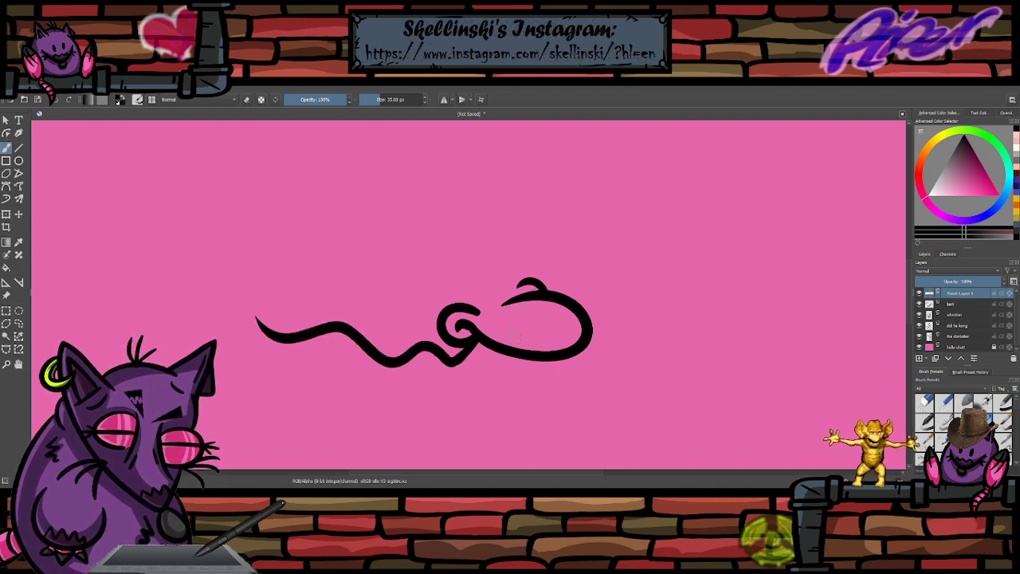
{"action": "left_click_drag", "start_coordinate": [507, 310], "coordinate": [528, 281]}
{"action": "key", "text": "ctrl+z"}
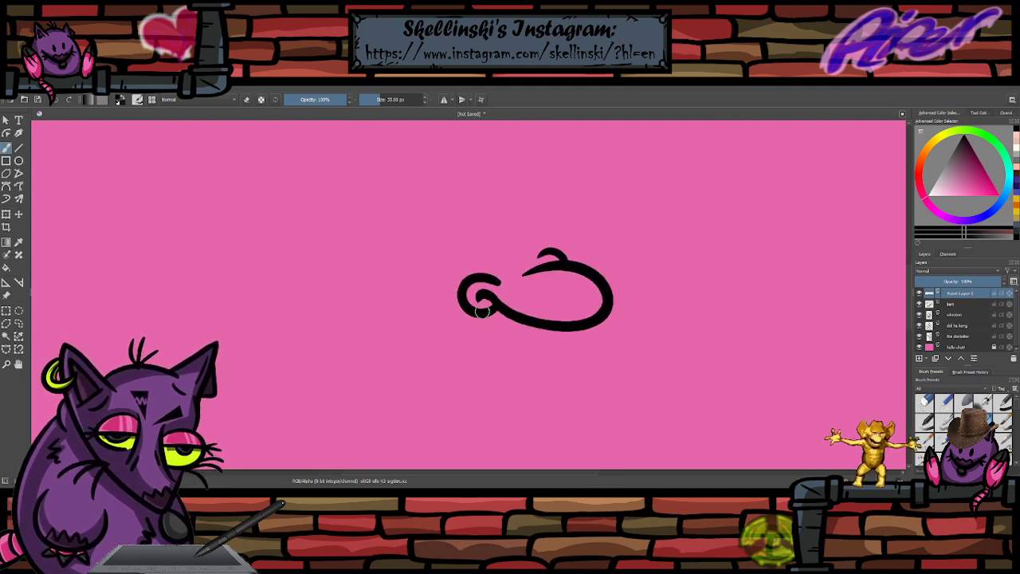
{"action": "left_click_drag", "start_coordinate": [487, 314], "coordinate": [401, 308]}
{"action": "key", "text": "ctrl+z"}
{"action": "mouse_move", "coordinate": [487, 314]}
{"action": "left_mouse_down"}
{"action": "mouse_move", "coordinate": [443, 335]}
{"action": "mouse_move", "coordinate": [384, 273]}
{"action": "mouse_move", "coordinate": [406, 339]}
{"action": "mouse_move", "coordinate": [456, 339]}
{"action": "mouse_move", "coordinate": [506, 317]}
{"action": "left_mouse_up"}
{"action": "key", "text": "ctrl+z"}
{"action": "key", "text": "ctrl+z"}
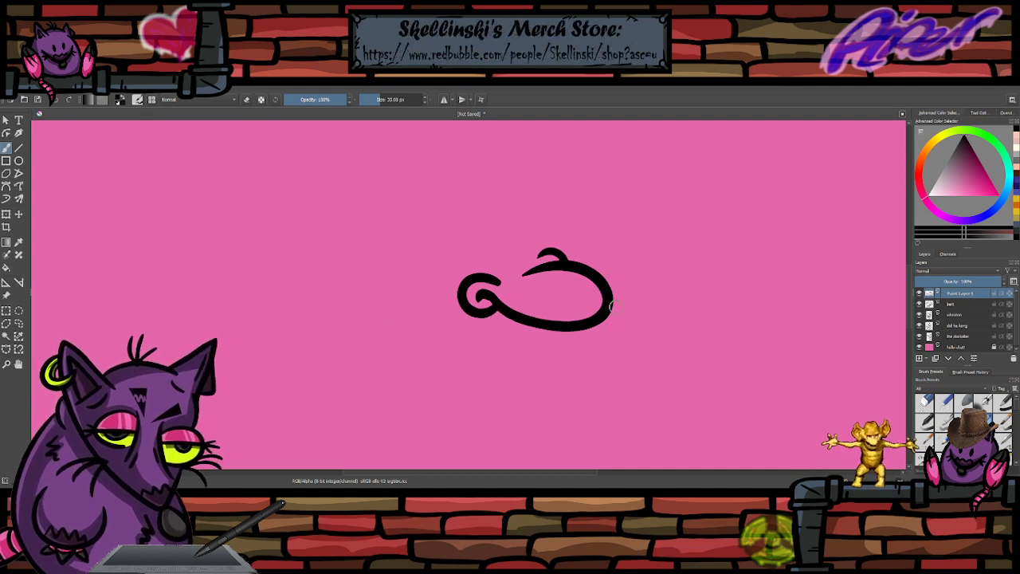
{"action": "mouse_move", "coordinate": [608, 313]}
{"action": "left_mouse_down"}
{"action": "mouse_move", "coordinate": [634, 298]}
{"action": "mouse_move", "coordinate": [666, 315]}
{"action": "mouse_move", "coordinate": [721, 307]}
{"action": "left_mouse_up"}
{"action": "key", "text": "ctrl+z"}
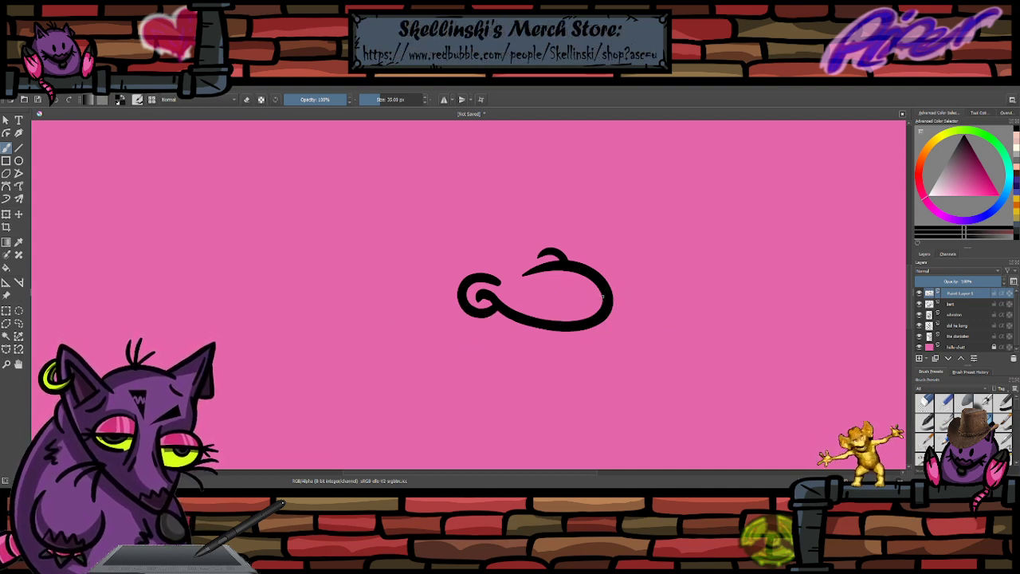
{"action": "mouse_move", "coordinate": [604, 293]}
{"action": "left_mouse_down"}
{"action": "mouse_move", "coordinate": [630, 243]}
{"action": "mouse_move", "coordinate": [605, 238]}
{"action": "left_mouse_up"}
{"action": "key", "text": "ctrl+z"}
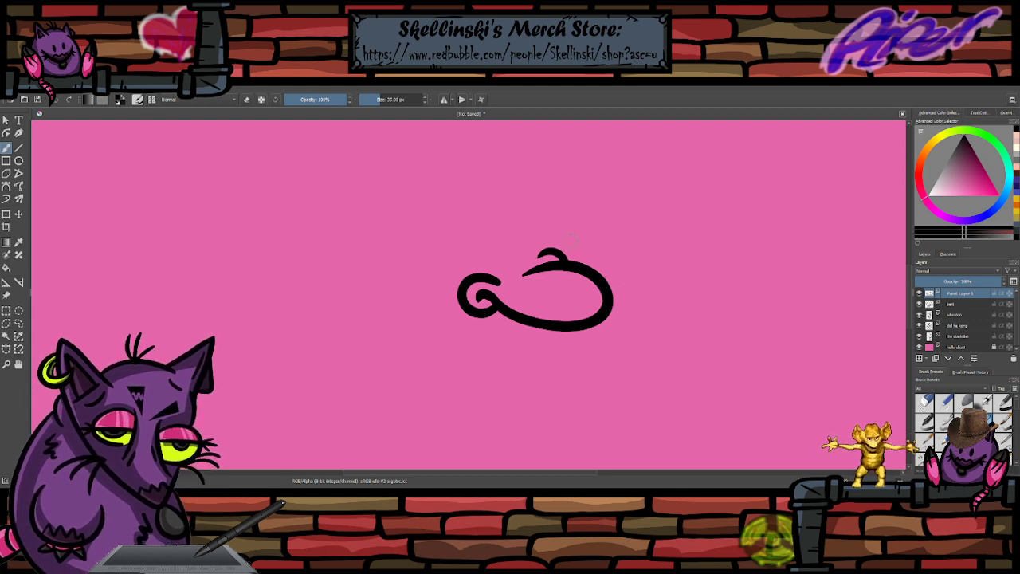
- Try a tall curved eye stroke above the snout's curled end with a second stroke beside it, and undo both
{"action": "scroll", "coordinate": [571, 240], "scroll_direction": "down", "scroll_amount": 3}
{"action": "scroll", "coordinate": [571, 236], "scroll_direction": "up", "scroll_amount": 4}
{"action": "mouse_move", "coordinate": [491, 276]}
{"action": "left_mouse_down"}
{"action": "mouse_move", "coordinate": [490, 261]}
{"action": "mouse_move", "coordinate": [478, 316]}
{"action": "mouse_move", "coordinate": [468, 266]}
{"action": "mouse_move", "coordinate": [477, 320]}
{"action": "left_mouse_up"}
{"action": "key", "text": "ctrl+z"}
{"action": "key", "text": "ctrl+z"}
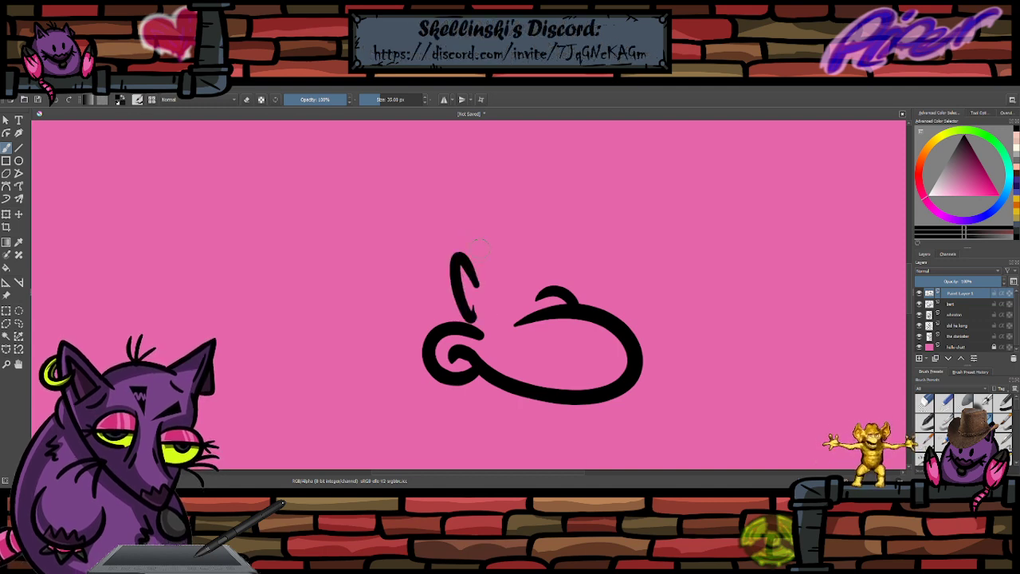
{"action": "mouse_move", "coordinate": [519, 255]}
{"action": "left_mouse_down"}
{"action": "mouse_move", "coordinate": [535, 309]}
{"action": "mouse_move", "coordinate": [508, 232]}
{"action": "mouse_move", "coordinate": [465, 236]}
{"action": "mouse_move", "coordinate": [568, 148]}
{"action": "mouse_move", "coordinate": [604, 155]}
{"action": "mouse_move", "coordinate": [530, 231]}
{"action": "left_mouse_up"}
{"action": "key", "text": "ctrl+z"}
{"action": "key", "text": "ctrl+z"}
{"action": "key", "text": "ctrl+z"}
{"action": "key", "text": "ctrl+z"}
{"action": "key", "text": "ctrl+z"}
{"action": "key", "text": "ctrl+z"}
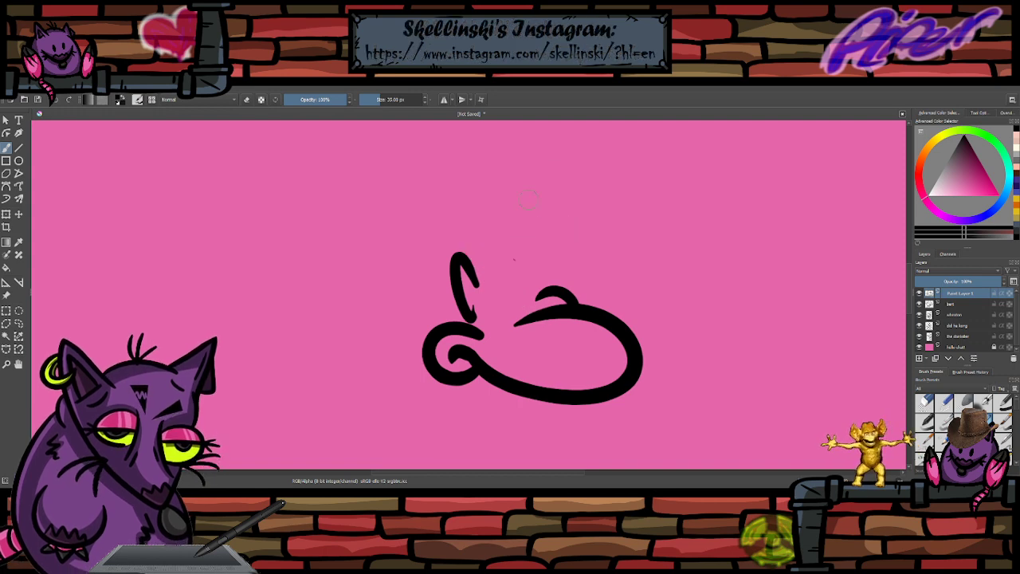
{"action": "key", "text": "ctrl+z"}
{"action": "key", "text": "minus"}
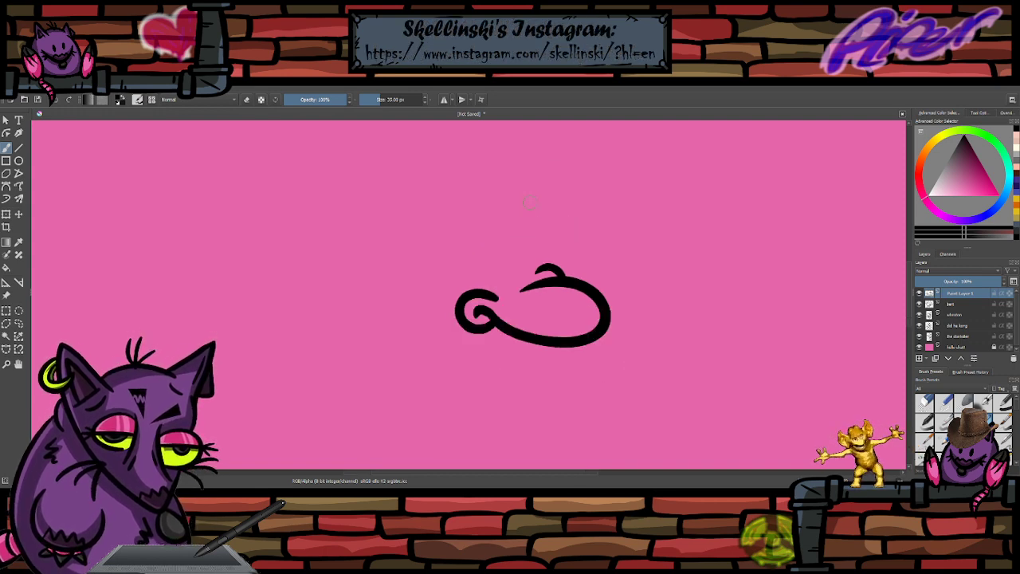
{"action": "scroll", "coordinate": [531, 202], "scroll_direction": "down", "scroll_amount": 1}
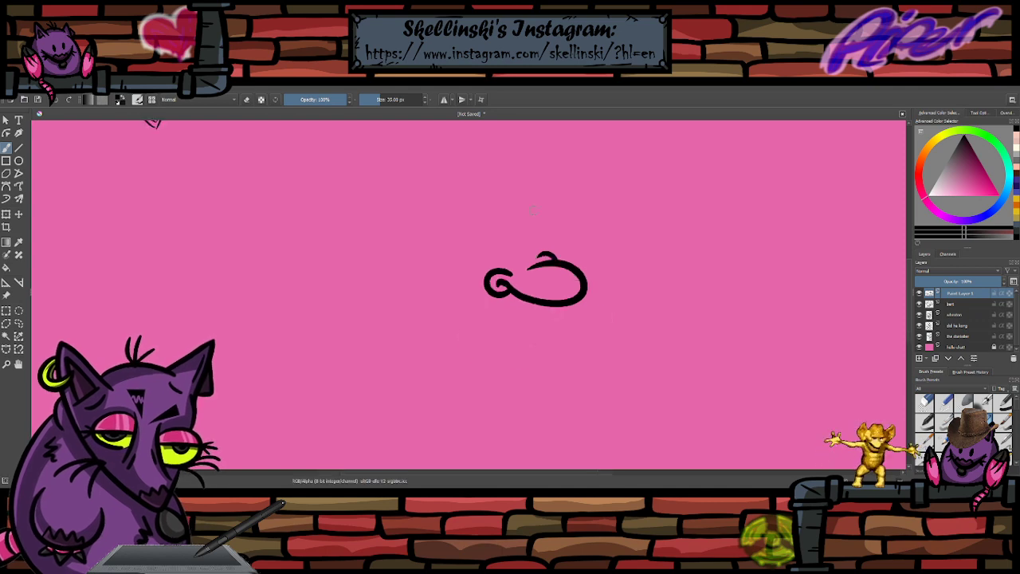
{"action": "scroll", "coordinate": [534, 207], "scroll_direction": "up", "scroll_amount": 2}
{"action": "scroll", "coordinate": [537, 226], "scroll_direction": "down", "scroll_amount": 1}
{"action": "scroll", "coordinate": [536, 220], "scroll_direction": "up", "scroll_amount": 1}
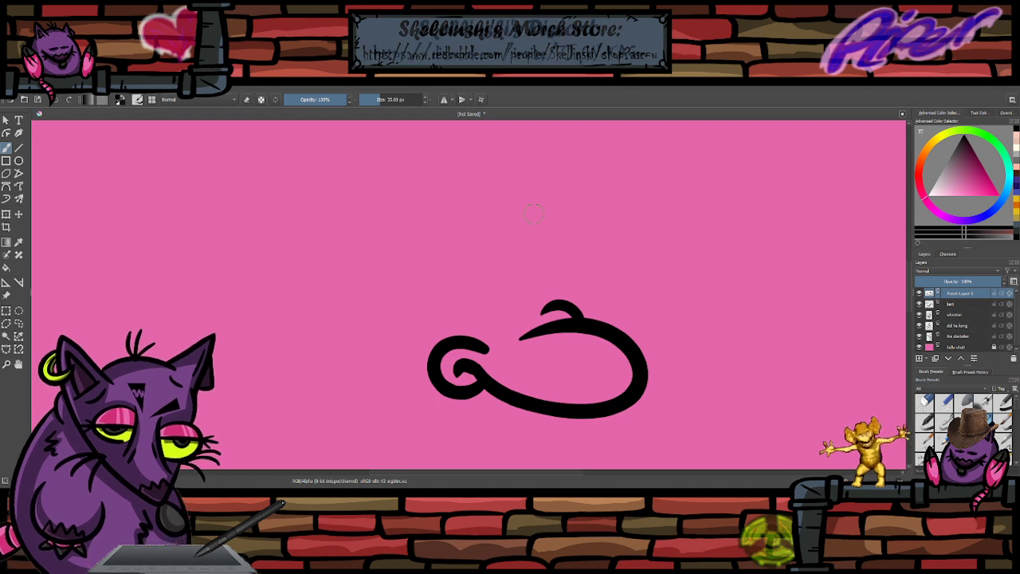
- Try two upright hooked eye strokes above the snout and a bent stroke beside the curled end, undoing each attempt
{"action": "left_click_drag", "start_coordinate": [480, 274], "coordinate": [487, 339]}
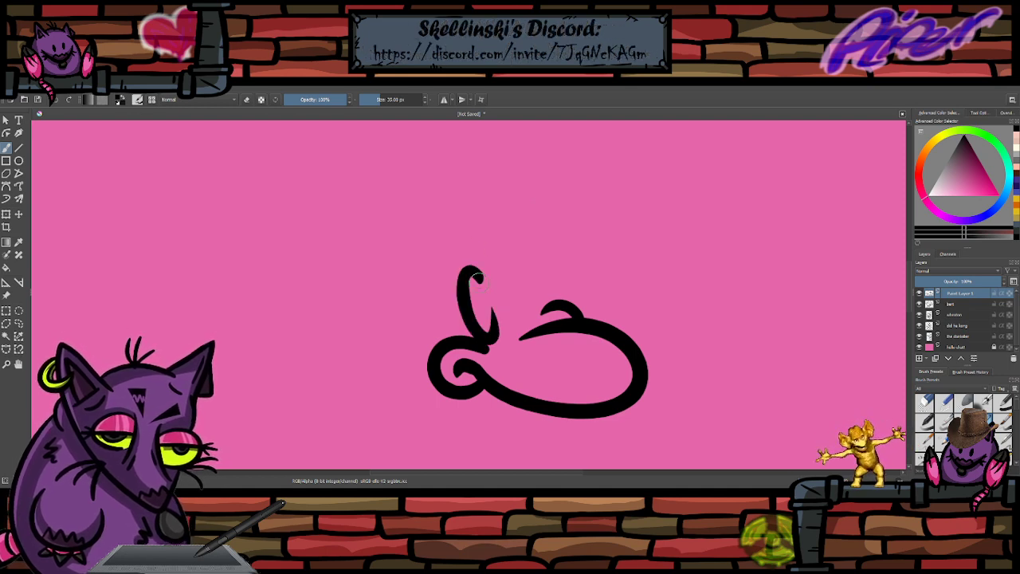
{"action": "left_click_drag", "start_coordinate": [520, 261], "coordinate": [528, 333]}
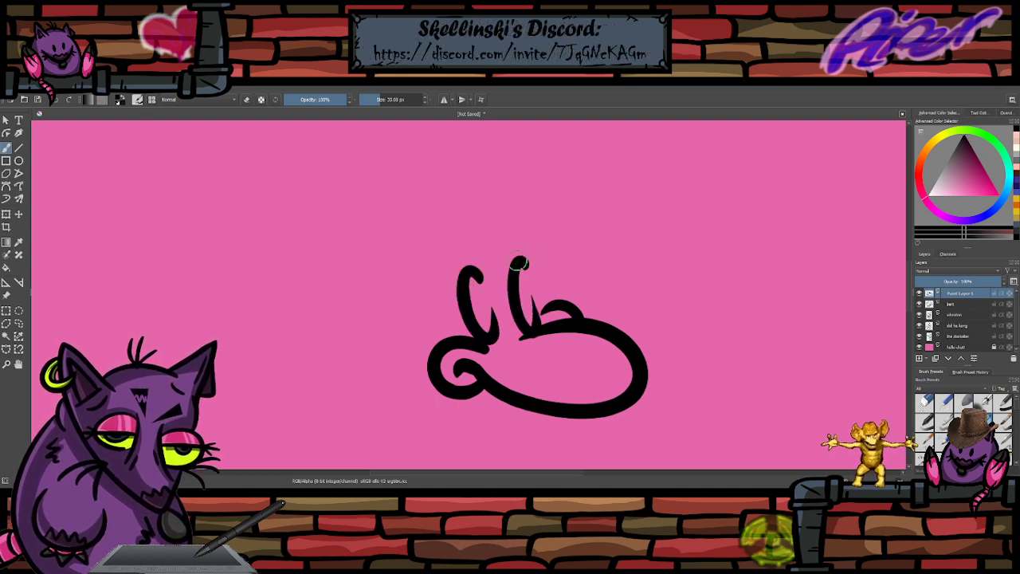
{"action": "key", "text": "ctrl+z"}
{"action": "key", "text": "ctrl+z"}
{"action": "left_click_drag", "start_coordinate": [414, 356], "coordinate": [451, 295]}
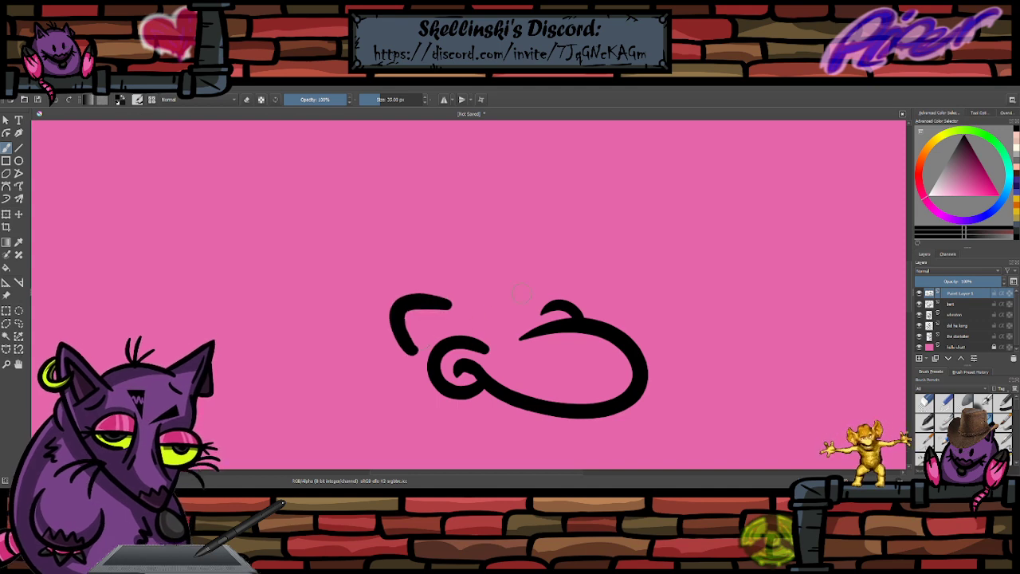
{"action": "key", "text": "ctrl+z"}
{"action": "scroll", "coordinate": [458, 326], "scroll_direction": "down", "scroll_amount": 2}
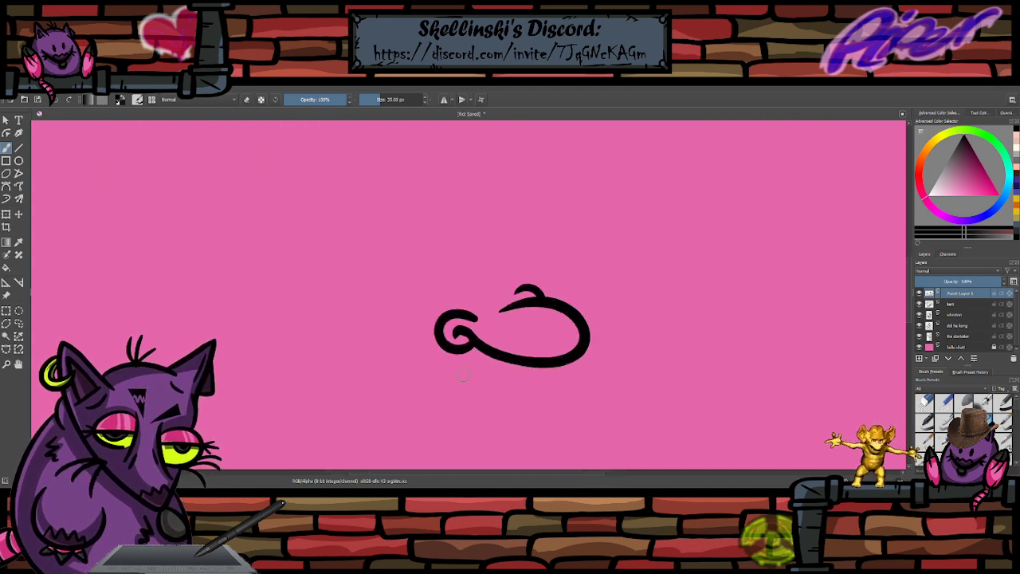
- Try jagged zigzag strokes beside the snout's rounded end, cleaning the tip with the eraser, and undo them all
{"action": "scroll", "coordinate": [458, 319], "scroll_direction": "up", "scroll_amount": 2}
{"action": "mouse_move", "coordinate": [399, 296]}
{"action": "left_mouse_down"}
{"action": "mouse_move", "coordinate": [411, 328]}
{"action": "mouse_move", "coordinate": [604, 249]}
{"action": "mouse_move", "coordinate": [632, 262]}
{"action": "mouse_move", "coordinate": [650, 255]}
{"action": "mouse_move", "coordinate": [635, 212]}
{"action": "mouse_move", "coordinate": [646, 216]}
{"action": "mouse_move", "coordinate": [668, 294]}
{"action": "mouse_move", "coordinate": [620, 295]}
{"action": "left_mouse_up"}
{"action": "key", "text": "ctrl+z"}
{"action": "key", "text": "e"}
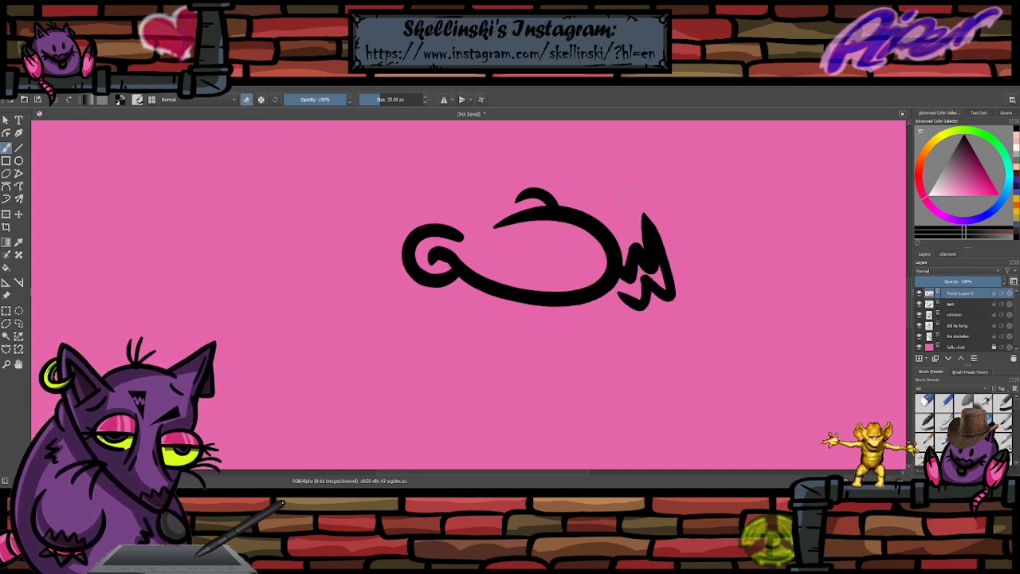
{"action": "left_click_drag", "start_coordinate": [644, 217], "coordinate": [648, 231]}
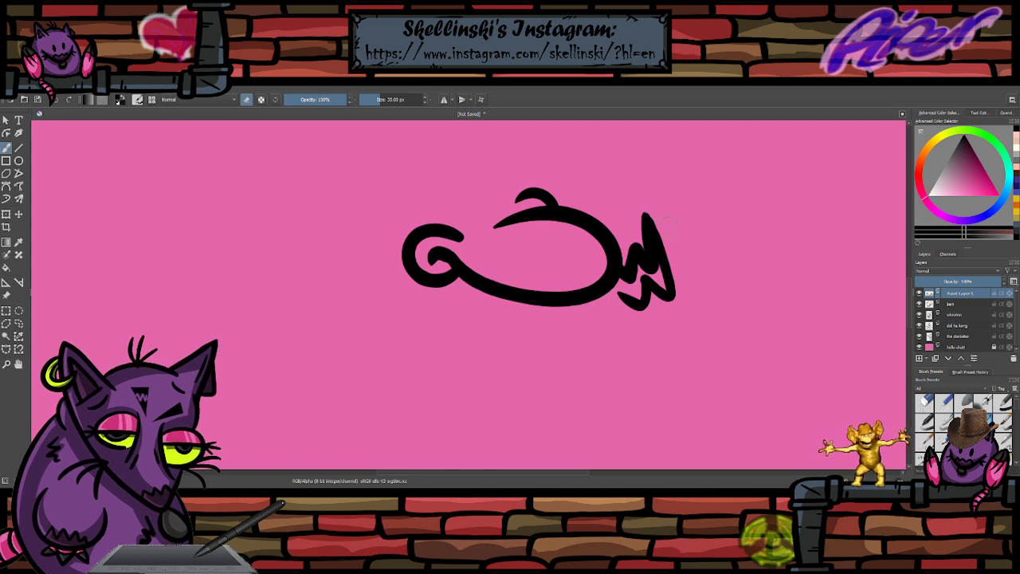
{"action": "key", "text": "e"}
{"action": "mouse_move", "coordinate": [628, 295]}
{"action": "left_mouse_down"}
{"action": "mouse_move", "coordinate": [527, 318]}
{"action": "mouse_move", "coordinate": [497, 298]}
{"action": "mouse_move", "coordinate": [435, 309]}
{"action": "mouse_move", "coordinate": [363, 302]}
{"action": "mouse_move", "coordinate": [407, 239]}
{"action": "left_mouse_up"}
{"action": "key", "text": "ctrl+z"}
{"action": "key", "text": "ctrl+z"}
{"action": "key", "text": "ctrl+z"}
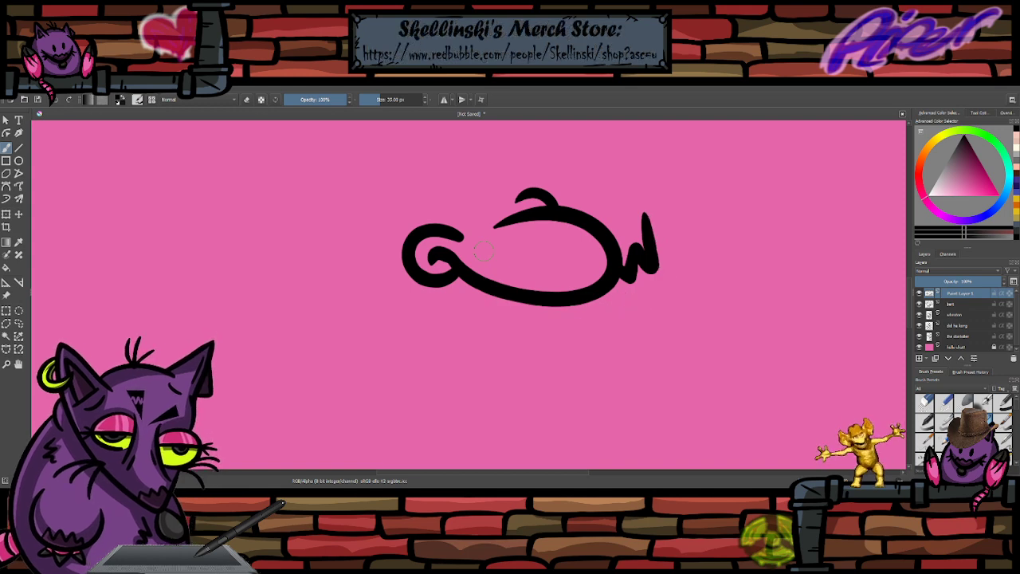
{"action": "key", "text": "ctrl+z"}
{"action": "scroll", "coordinate": [604, 238], "scroll_direction": "down", "scroll_amount": 1}
{"action": "scroll", "coordinate": [606, 239], "scroll_direction": "up", "scroll_amount": 1}
{"action": "scroll", "coordinate": [634, 284], "scroll_direction": "down", "scroll_amount": 1}
{"action": "scroll", "coordinate": [613, 212], "scroll_direction": "up", "scroll_amount": 2}
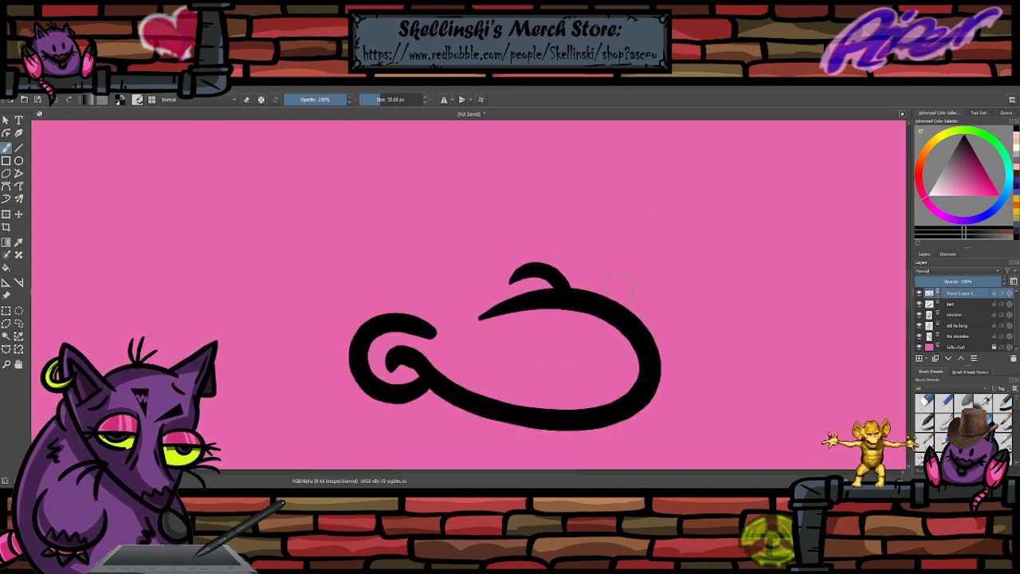
{"action": "scroll", "coordinate": [625, 285], "scroll_direction": "down", "scroll_amount": 2}
{"action": "scroll", "coordinate": [578, 247], "scroll_direction": "up", "scroll_amount": 1}
{"action": "left_click_drag", "start_coordinate": [573, 231], "coordinate": [588, 282]}
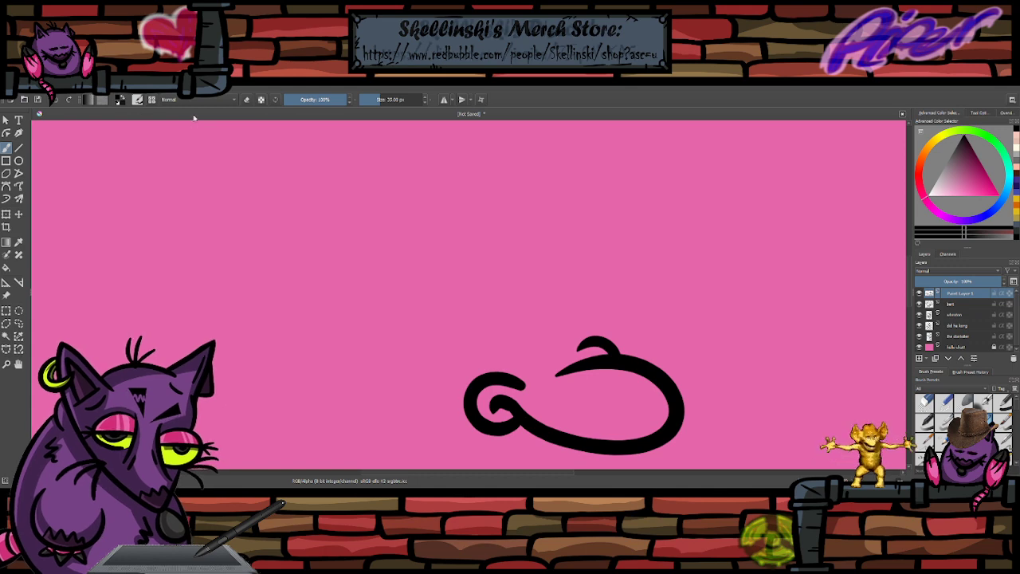
- Switch to the warmup doodles document and examine the big-nosed character with the blue cap, then return to the unsaved drawing
{"action": "key", "text": "ctrl+Tab"}
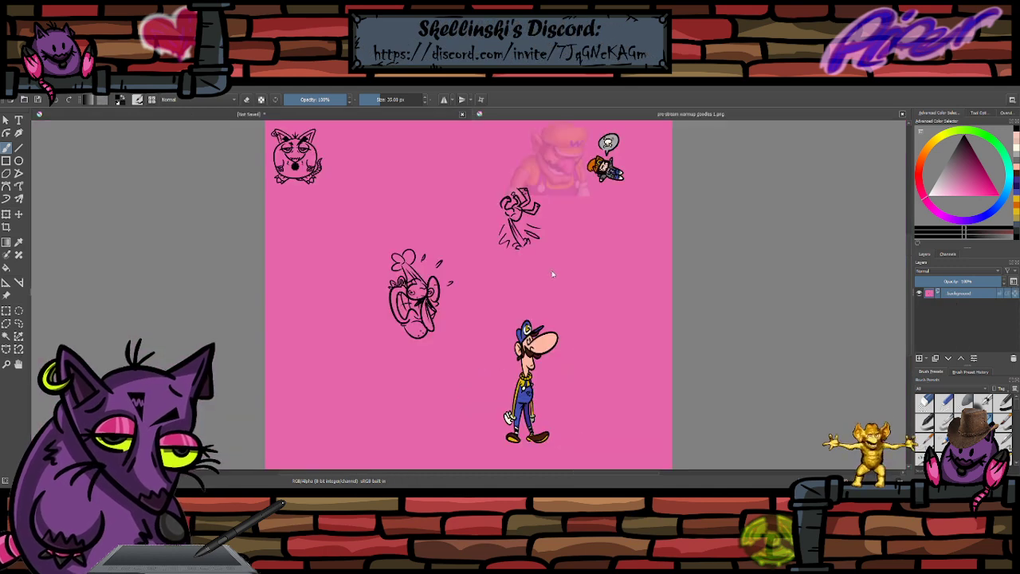
{"action": "scroll", "coordinate": [542, 208], "scroll_direction": "down", "scroll_amount": 1}
{"action": "scroll", "coordinate": [541, 402], "scroll_direction": "up", "scroll_amount": 3}
{"action": "scroll", "coordinate": [538, 375], "scroll_direction": "down", "scroll_amount": 1}
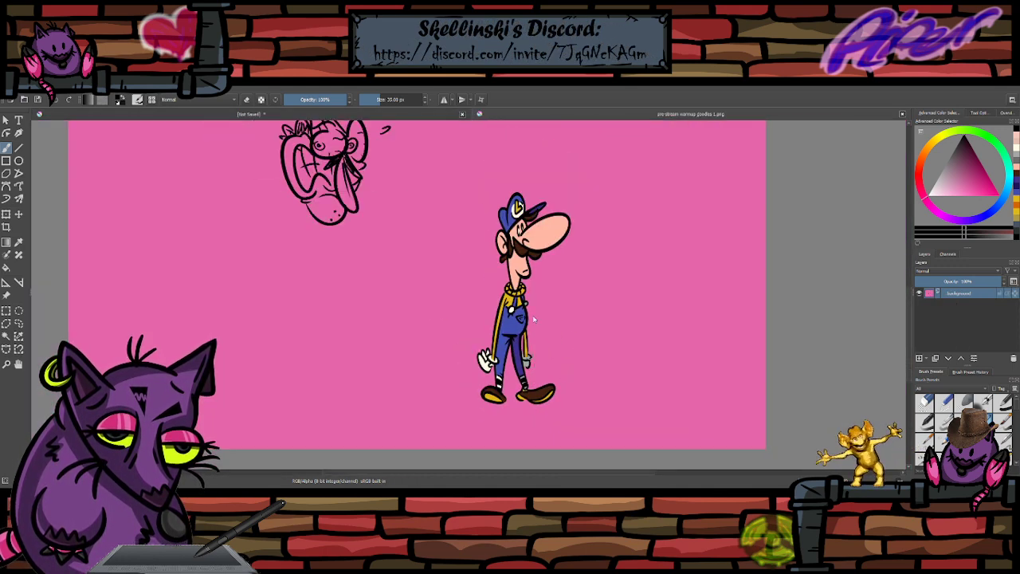
{"action": "scroll", "coordinate": [537, 315], "scroll_direction": "up", "scroll_amount": 1}
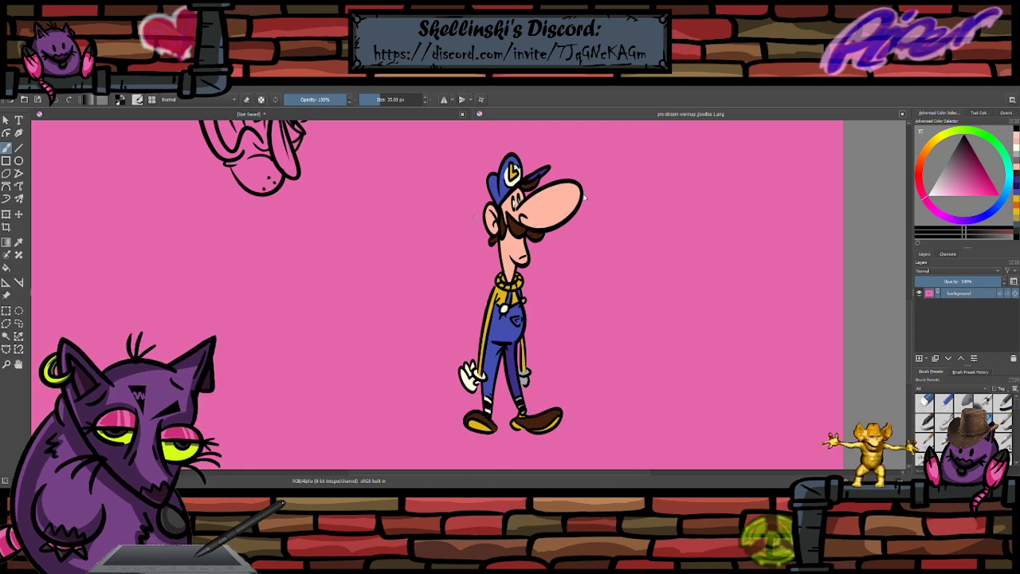
{"action": "key", "text": "ctrl+Tab"}
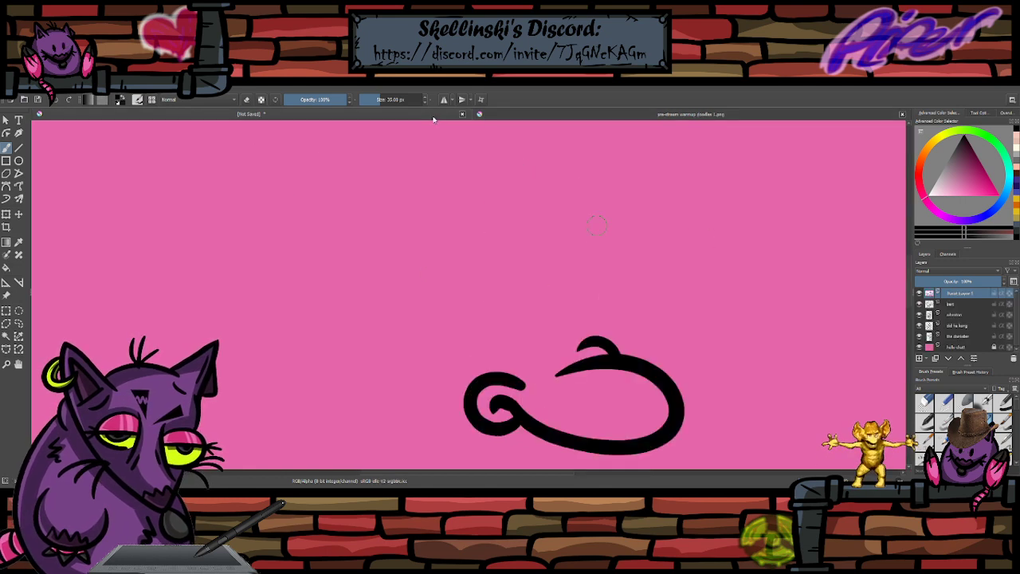
{"action": "scroll", "coordinate": [650, 277], "scroll_direction": "down", "scroll_amount": 2}
{"action": "scroll", "coordinate": [648, 289], "scroll_direction": "up", "scroll_amount": 2}
{"action": "scroll", "coordinate": [644, 239], "scroll_direction": "down", "scroll_amount": 2}
{"action": "scroll", "coordinate": [644, 293], "scroll_direction": "up", "scroll_amount": 2}
{"action": "scroll", "coordinate": [641, 256], "scroll_direction": "down", "scroll_amount": 2}
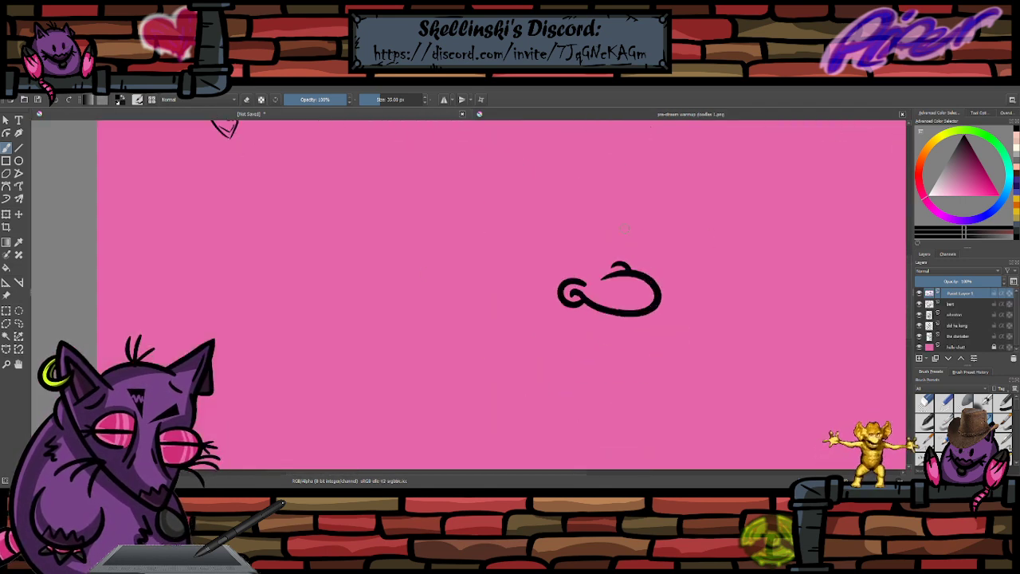
{"action": "scroll", "coordinate": [626, 226], "scroll_direction": "up", "scroll_amount": 2}
- Switch back to the warmup doodles document and examine the orange-hatted character with the skull speech bubble beside the faded Wario
{"action": "key", "text": "ctrl+Tab"}
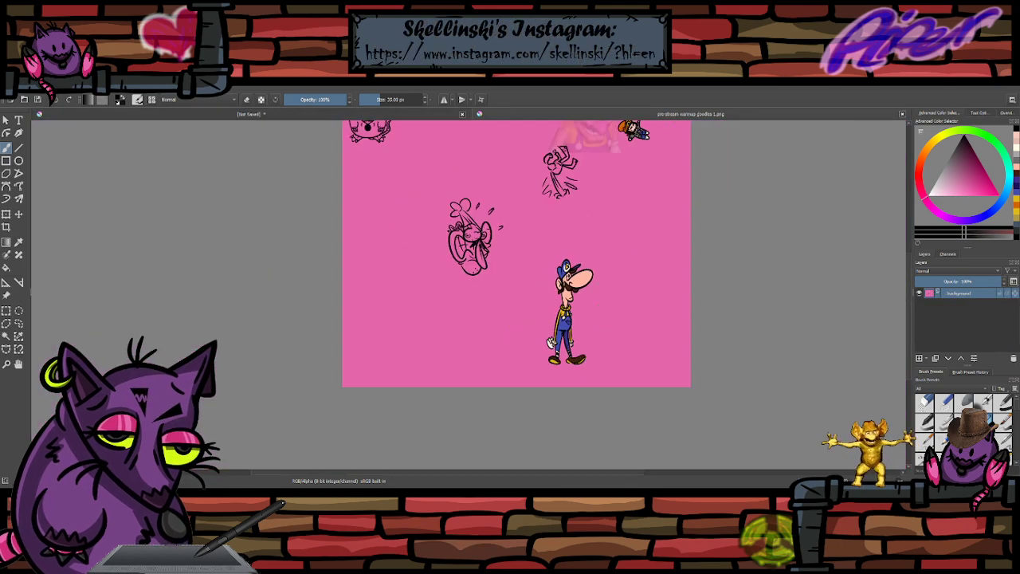
{"action": "scroll", "coordinate": [593, 217], "scroll_direction": "up", "scroll_amount": 2}
{"action": "scroll", "coordinate": [430, 334], "scroll_direction": "down", "scroll_amount": 1}
{"action": "scroll", "coordinate": [459, 323], "scroll_direction": "up", "scroll_amount": 3}
{"action": "scroll", "coordinate": [522, 307], "scroll_direction": "down", "scroll_amount": 2}
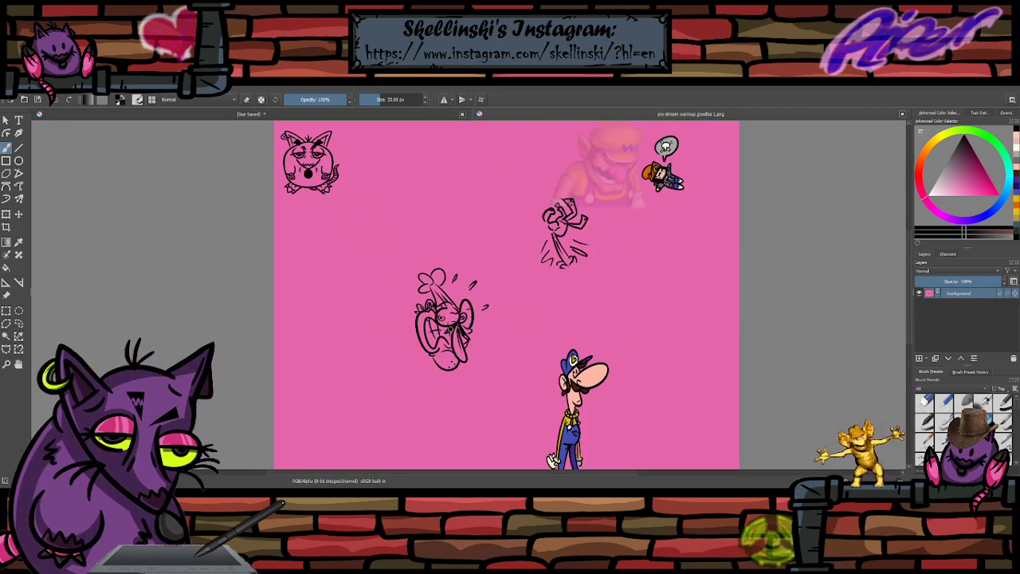
{"action": "scroll", "coordinate": [430, 275], "scroll_direction": "up", "scroll_amount": 2}
{"action": "scroll", "coordinate": [503, 331], "scroll_direction": "down", "scroll_amount": 2}
{"action": "scroll", "coordinate": [649, 229], "scroll_direction": "up", "scroll_amount": 5}
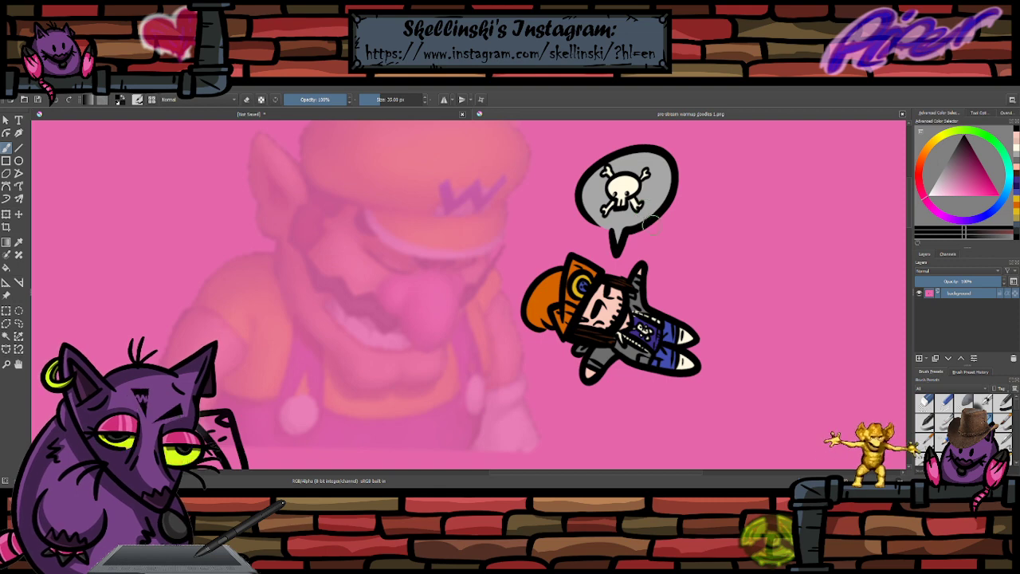
{"action": "scroll", "coordinate": [649, 230], "scroll_direction": "down", "scroll_amount": 3}
{"action": "scroll", "coordinate": [669, 216], "scroll_direction": "up", "scroll_amount": 3}
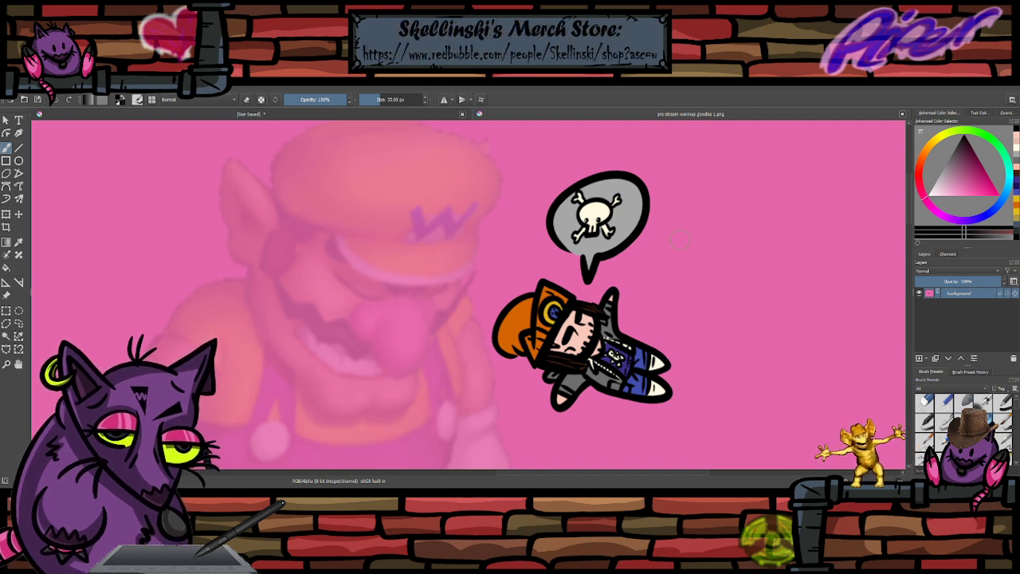
{"action": "scroll", "coordinate": [677, 275], "scroll_direction": "down", "scroll_amount": 2}
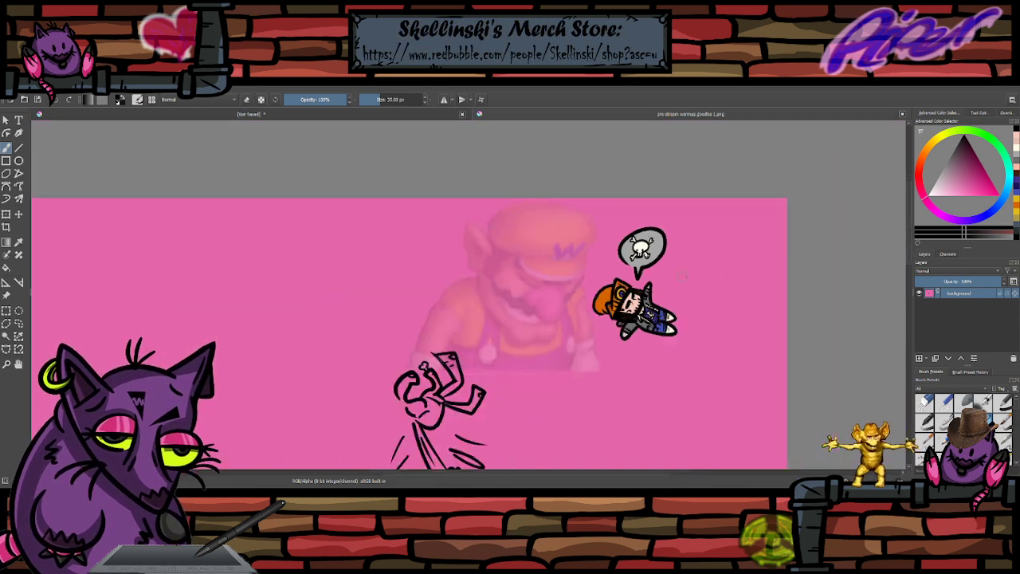
{"action": "scroll", "coordinate": [642, 325], "scroll_direction": "up", "scroll_amount": 2}
{"action": "scroll", "coordinate": [625, 281], "scroll_direction": "down", "scroll_amount": 2}
{"action": "scroll", "coordinate": [636, 241], "scroll_direction": "up", "scroll_amount": 2}
{"action": "scroll", "coordinate": [579, 239], "scroll_direction": "down", "scroll_amount": 4}
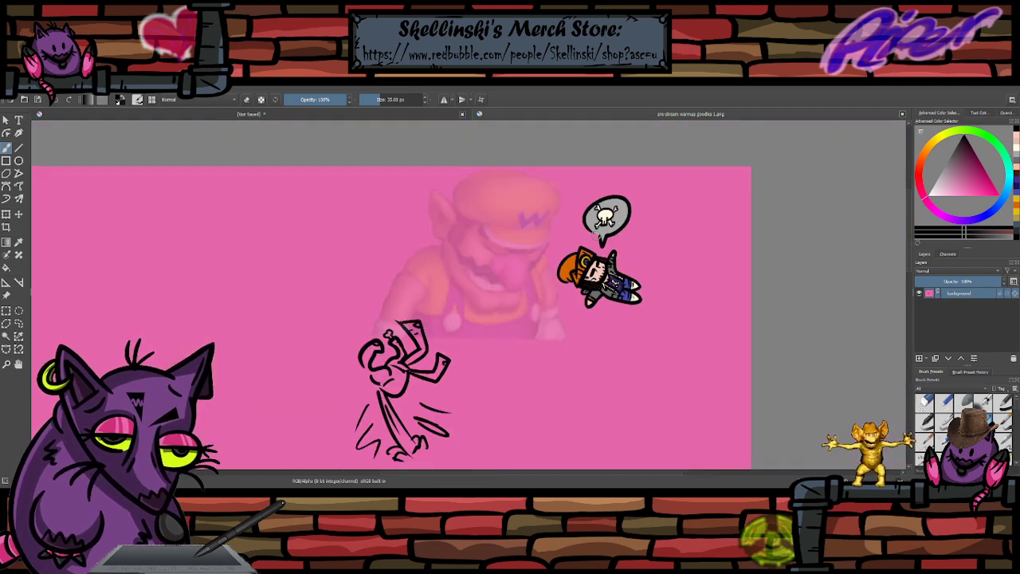
- Examine the round, big-eared creature with the striped tail in the corner of the warmup doodles canvas
{"action": "scroll", "coordinate": [223, 234], "scroll_direction": "up", "scroll_amount": 5}
{"action": "scroll", "coordinate": [231, 225], "scroll_direction": "down", "scroll_amount": 1}
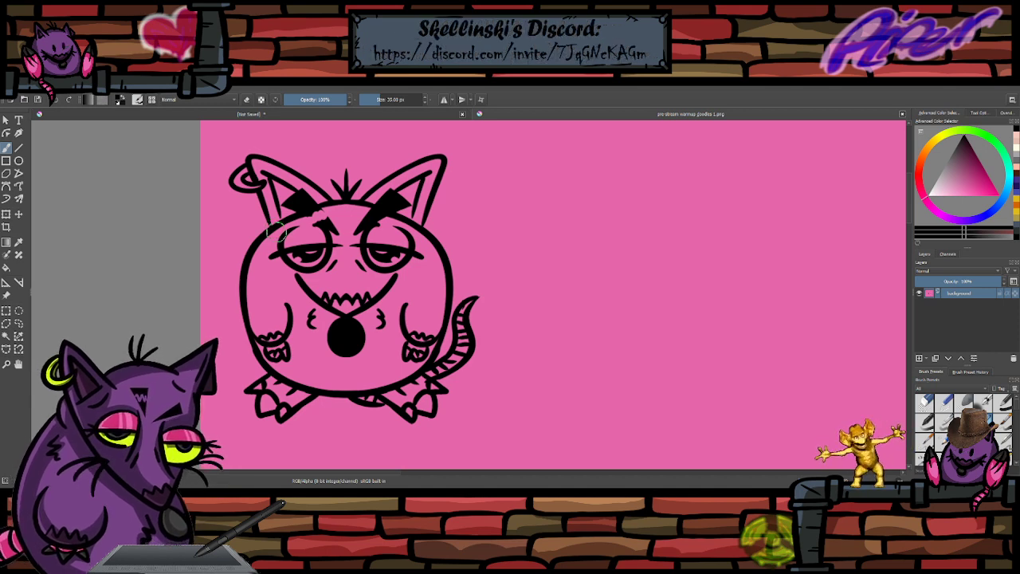
{"action": "scroll", "coordinate": [279, 231], "scroll_direction": "down", "scroll_amount": 1}
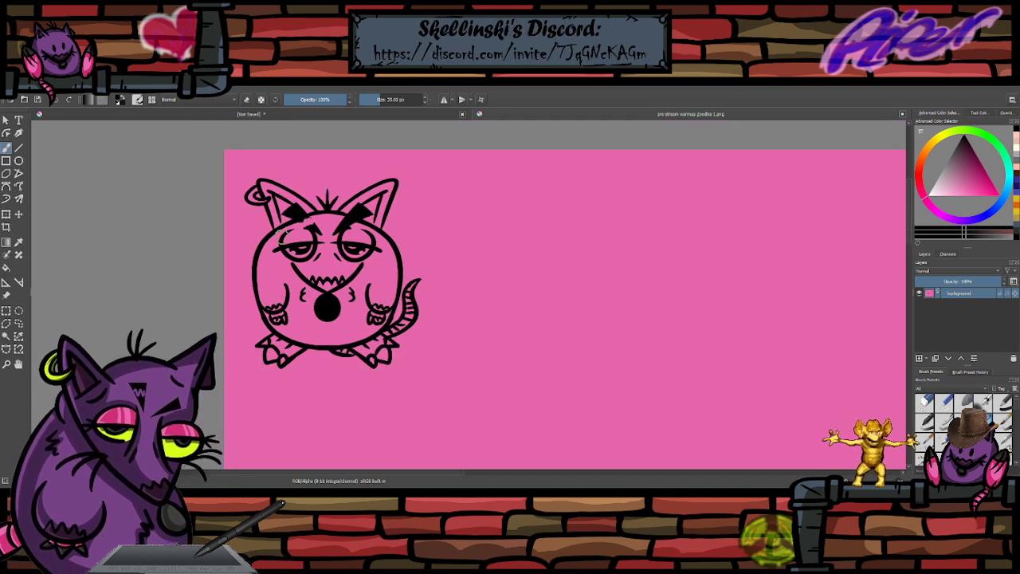
{"action": "scroll", "coordinate": [442, 183], "scroll_direction": "down", "scroll_amount": 1}
{"action": "scroll", "coordinate": [369, 185], "scroll_direction": "up", "scroll_amount": 1}
{"action": "scroll", "coordinate": [390, 191], "scroll_direction": "down", "scroll_amount": 3}
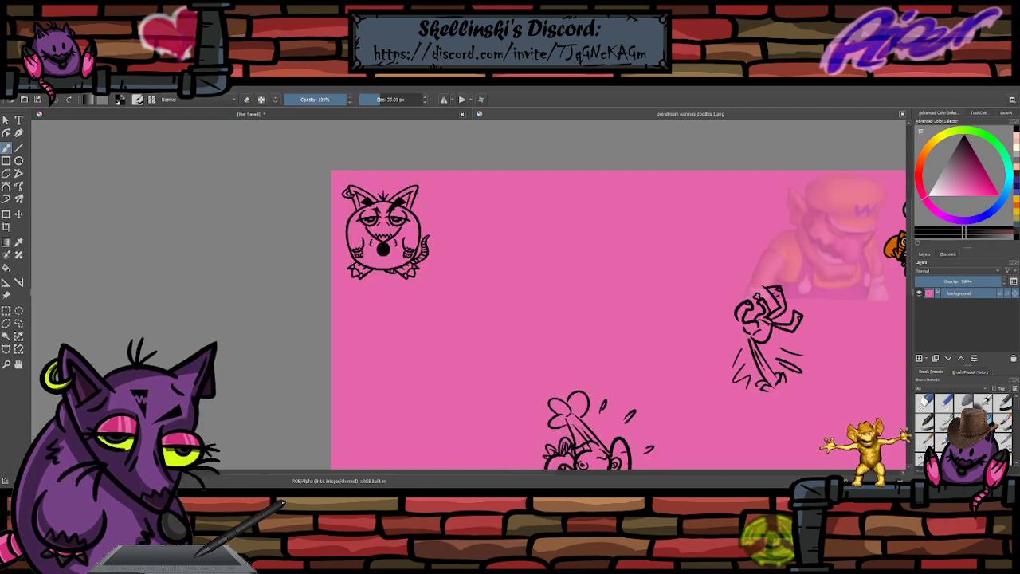
- Examine the long-limbed line art figure holding a bone below the faded Wario in the warmup doodles
{"action": "scroll", "coordinate": [627, 261], "scroll_direction": "up", "scroll_amount": 4}
{"action": "scroll", "coordinate": [627, 262], "scroll_direction": "down", "scroll_amount": 3}
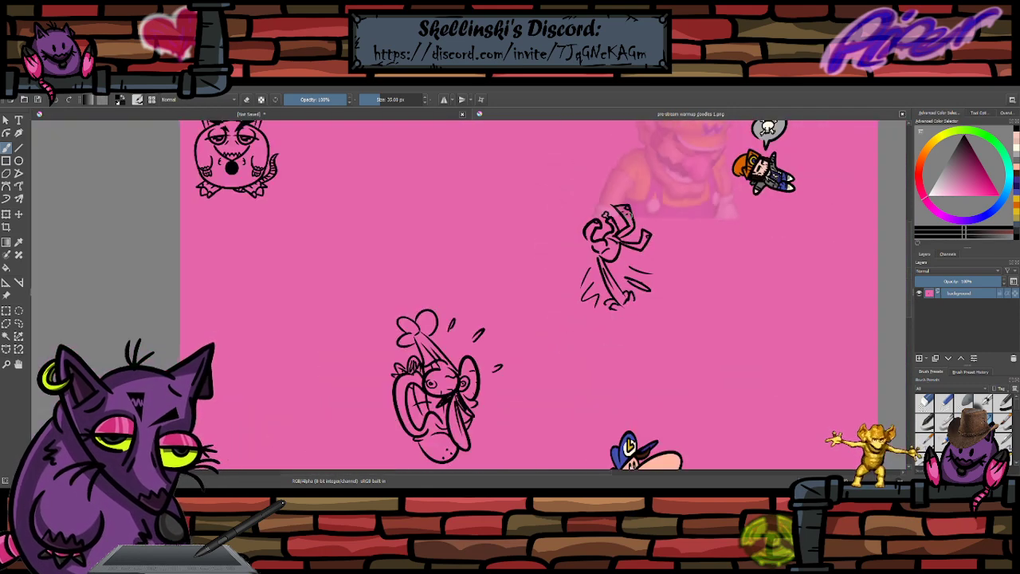
{"action": "scroll", "coordinate": [626, 262], "scroll_direction": "up", "scroll_amount": 3}
{"action": "scroll", "coordinate": [606, 239], "scroll_direction": "down", "scroll_amount": 3}
{"action": "scroll", "coordinate": [598, 232], "scroll_direction": "up", "scroll_amount": 2}
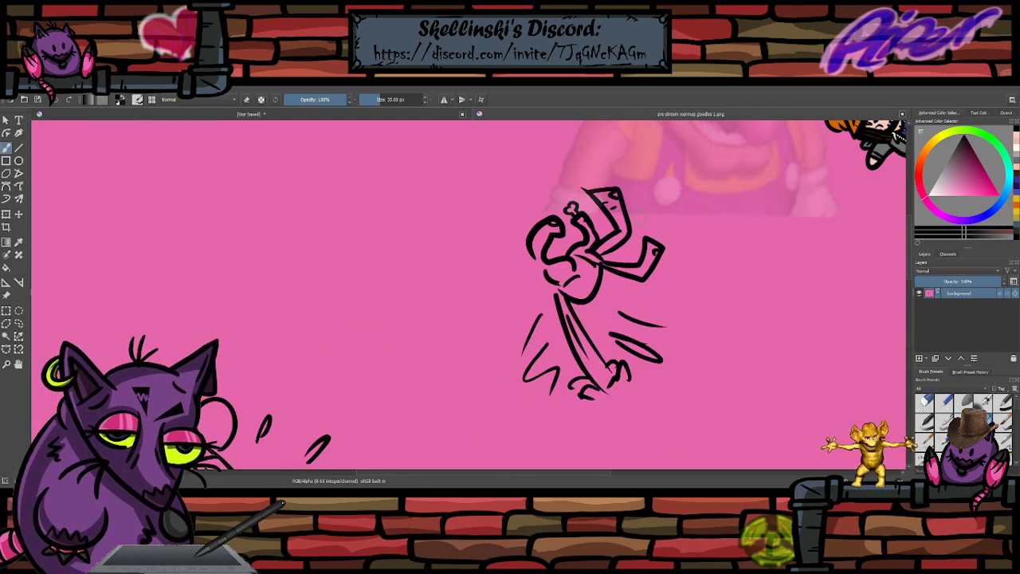
{"action": "scroll", "coordinate": [638, 214], "scroll_direction": "up", "scroll_amount": 2}
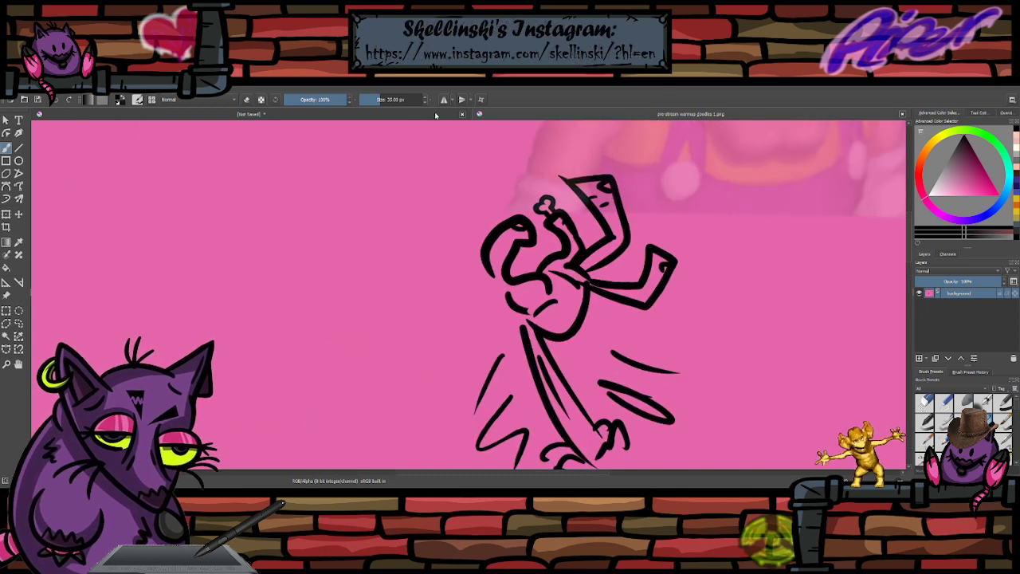
- Return to the unsaved drawing and draw two narrow, curved eyes above the snouted character's nose
{"action": "left_click", "coordinate": [435, 116]}
{"action": "scroll", "coordinate": [617, 227], "scroll_direction": "down", "scroll_amount": 4}
{"action": "scroll", "coordinate": [628, 226], "scroll_direction": "up", "scroll_amount": 3}
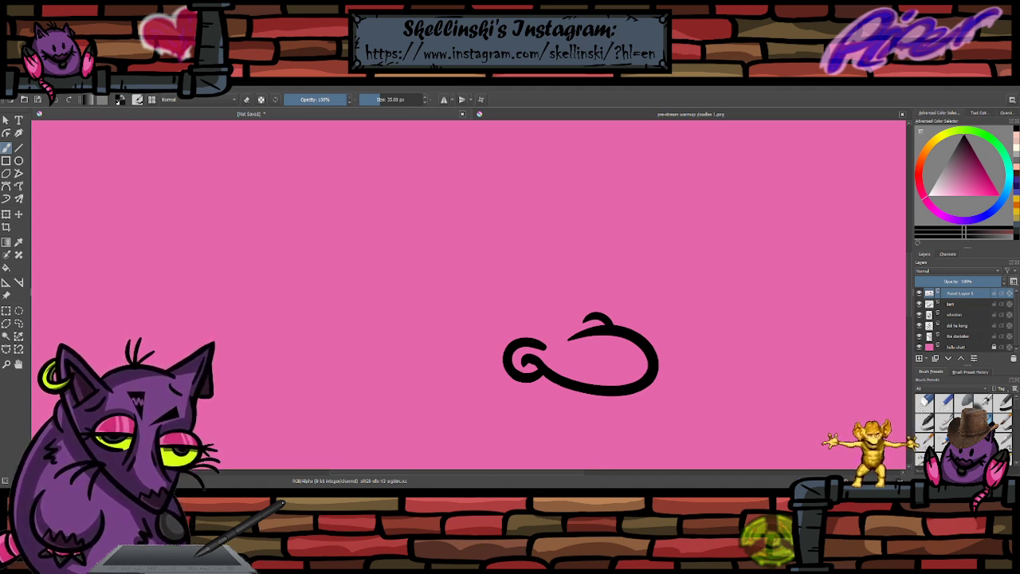
{"action": "scroll", "coordinate": [621, 440], "scroll_direction": "down", "scroll_amount": 3}
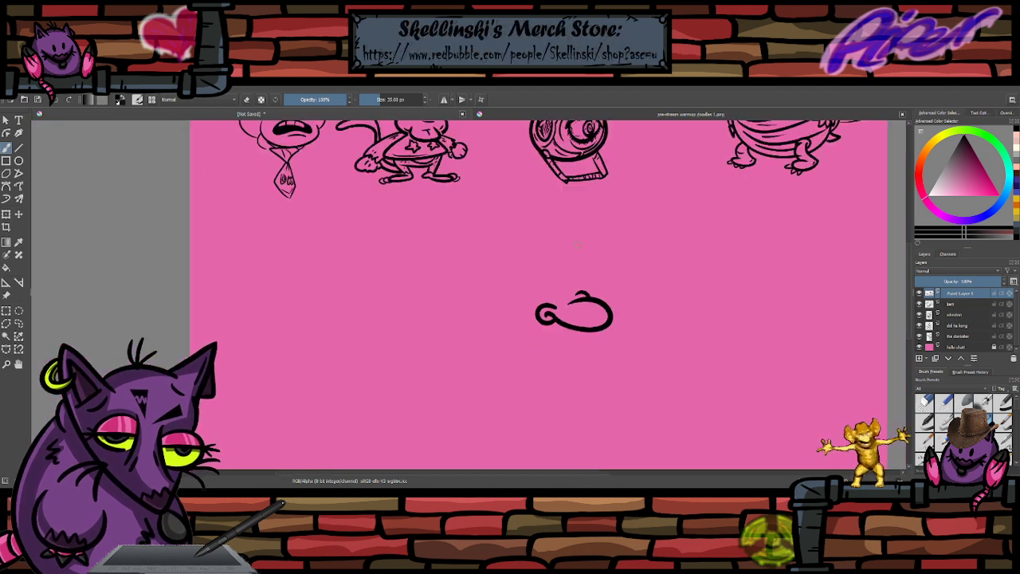
{"action": "scroll", "coordinate": [565, 277], "scroll_direction": "up", "scroll_amount": 3}
{"action": "left_click_drag", "start_coordinate": [541, 287], "coordinate": [542, 313]}
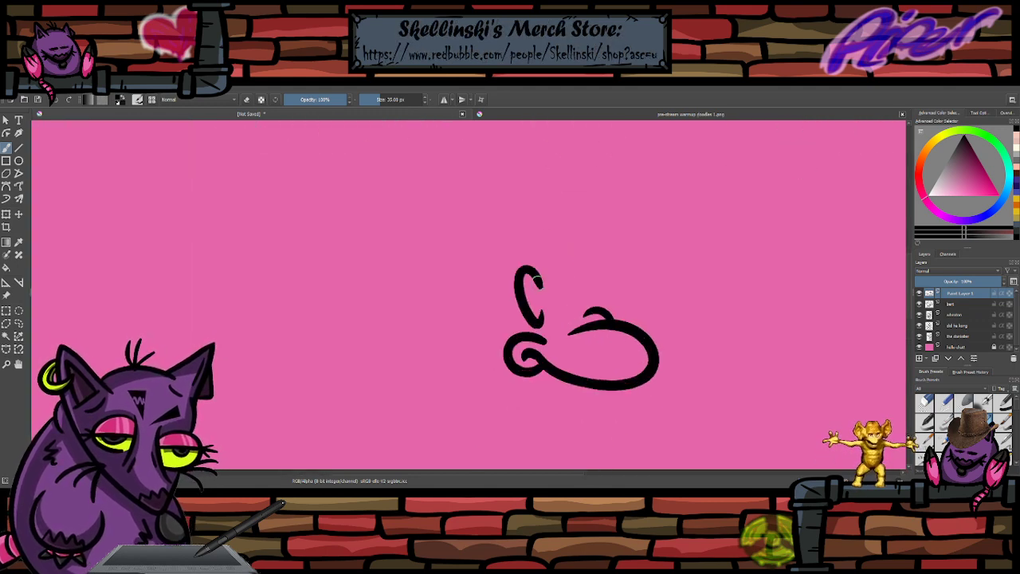
{"action": "mouse_move", "coordinate": [569, 277]}
{"action": "left_mouse_down"}
{"action": "mouse_move", "coordinate": [578, 319]}
{"action": "mouse_move", "coordinate": [584, 306]}
{"action": "mouse_move", "coordinate": [551, 257]}
{"action": "left_mouse_up"}
{"action": "key", "text": "ctrl+z"}
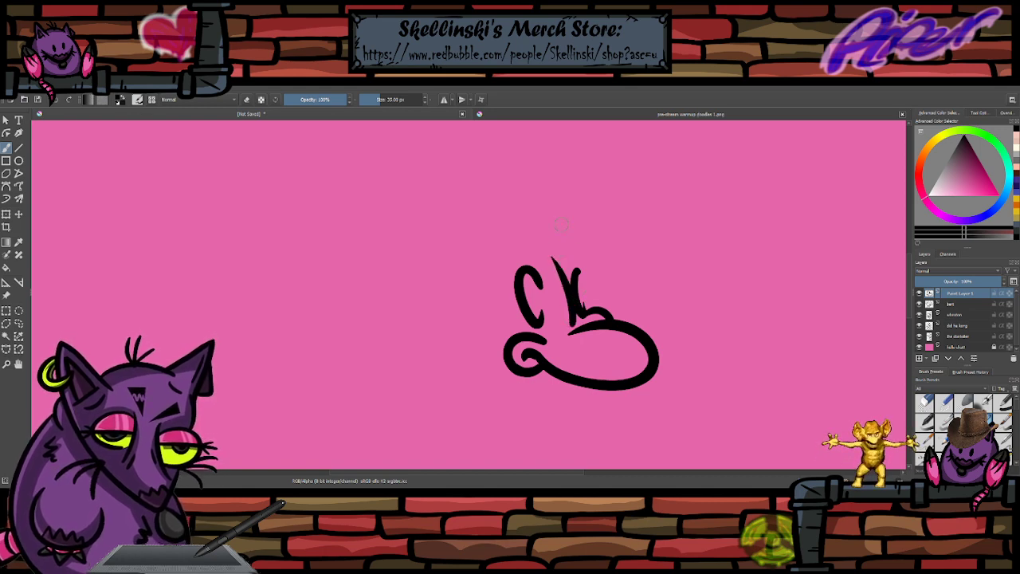
- Draw a wide, curved mouth outline under the nose with a shorter chin line beneath it
{"action": "mouse_move", "coordinate": [484, 367]}
{"action": "left_mouse_down"}
{"action": "mouse_move", "coordinate": [490, 439]}
{"action": "mouse_move", "coordinate": [681, 381]}
{"action": "left_mouse_up"}
{"action": "scroll", "coordinate": [603, 206], "scroll_direction": "down", "scroll_amount": 2}
{"action": "scroll", "coordinate": [596, 319], "scroll_direction": "up", "scroll_amount": 3}
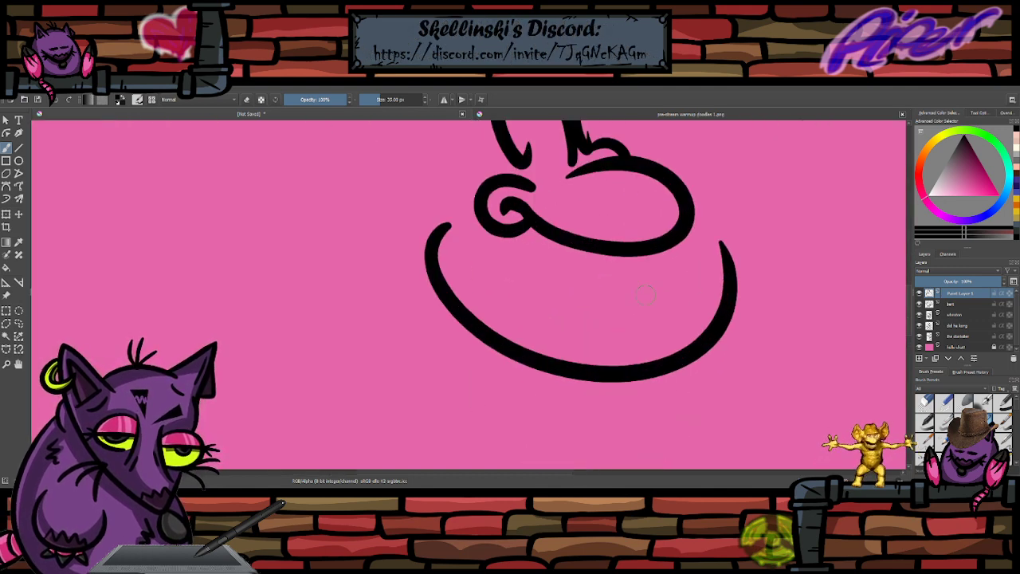
{"action": "left_click_drag", "start_coordinate": [735, 343], "coordinate": [561, 398]}
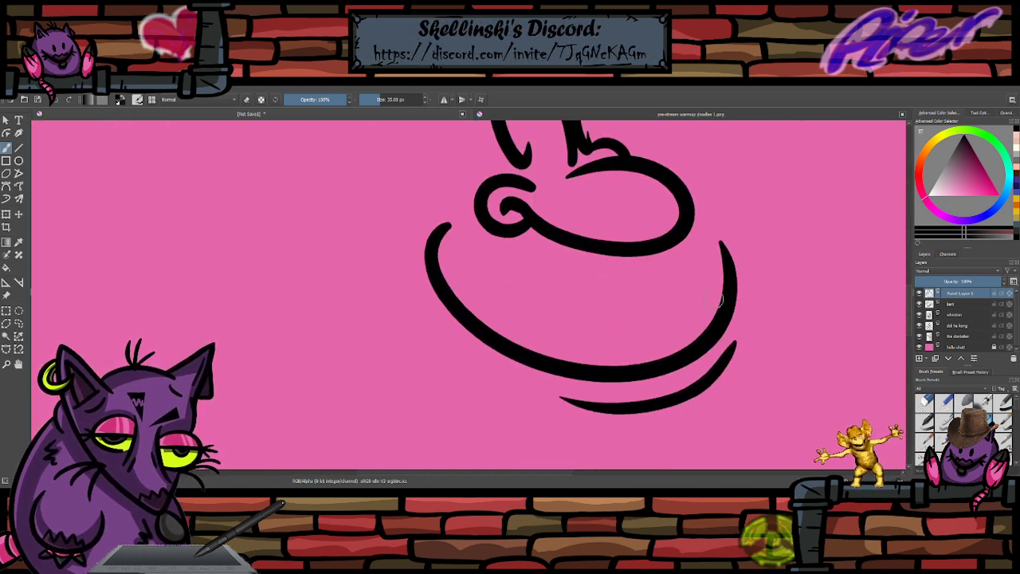
{"action": "scroll", "coordinate": [721, 299], "scroll_direction": "up", "scroll_amount": 1}
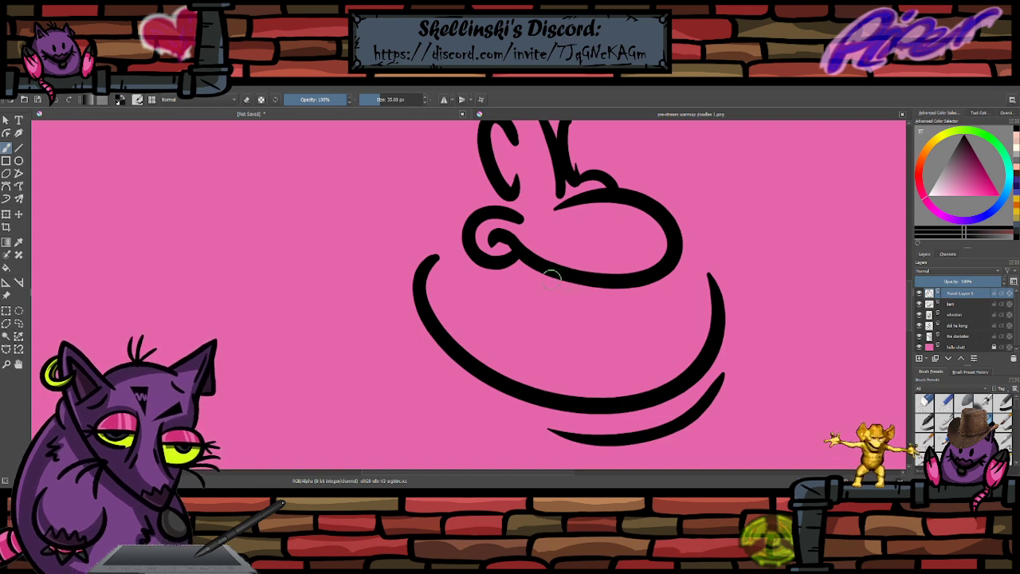
- Draw curved tooth lines from the underside of the nose and cheek across the wide grin
{"action": "left_click_drag", "start_coordinate": [533, 271], "coordinate": [547, 376]}
{"action": "left_click_drag", "start_coordinate": [602, 285], "coordinate": [624, 386]}
{"action": "mouse_move", "coordinate": [656, 277]}
{"action": "left_mouse_down"}
{"action": "mouse_move", "coordinate": [679, 387]}
{"action": "mouse_move", "coordinate": [718, 301]}
{"action": "left_mouse_up"}
{"action": "left_click_drag", "start_coordinate": [488, 266], "coordinate": [472, 358]}
{"action": "key", "text": "ctrl+z"}
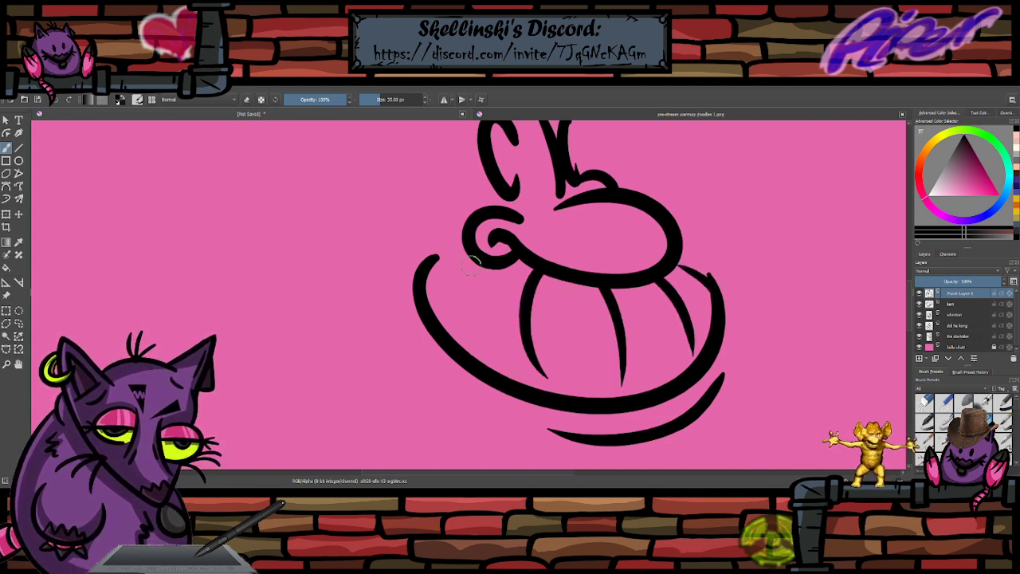
{"action": "left_click_drag", "start_coordinate": [471, 258], "coordinate": [476, 357]}
{"action": "key", "text": "ctrl+z"}
{"action": "left_click_drag", "start_coordinate": [471, 258], "coordinate": [452, 333]}
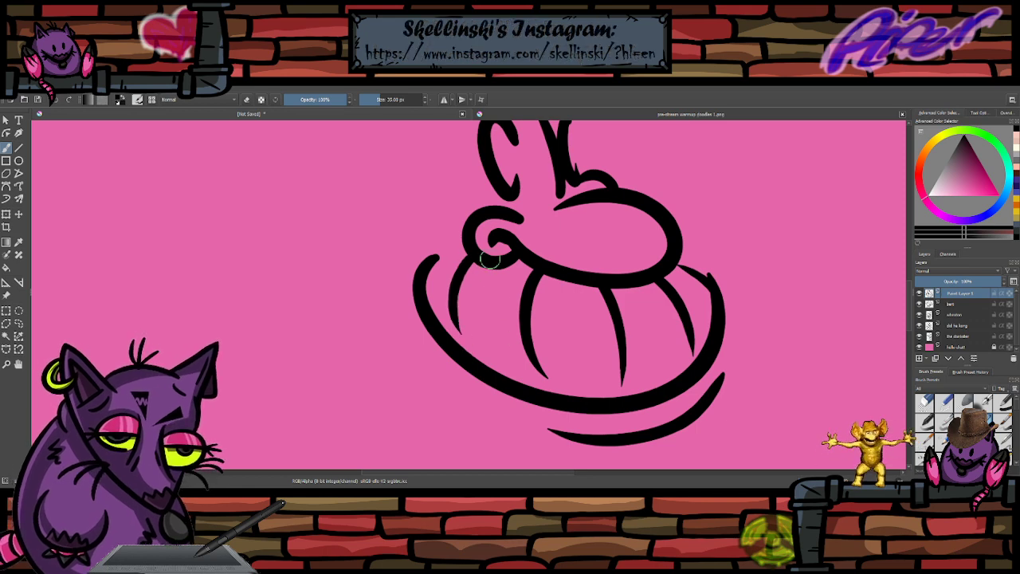
- Try to draw a tall arched eyebrow rising from the right eye
{"action": "scroll", "coordinate": [520, 279], "scroll_direction": "down", "scroll_amount": 3}
{"action": "scroll", "coordinate": [523, 281], "scroll_direction": "up", "scroll_amount": 4}
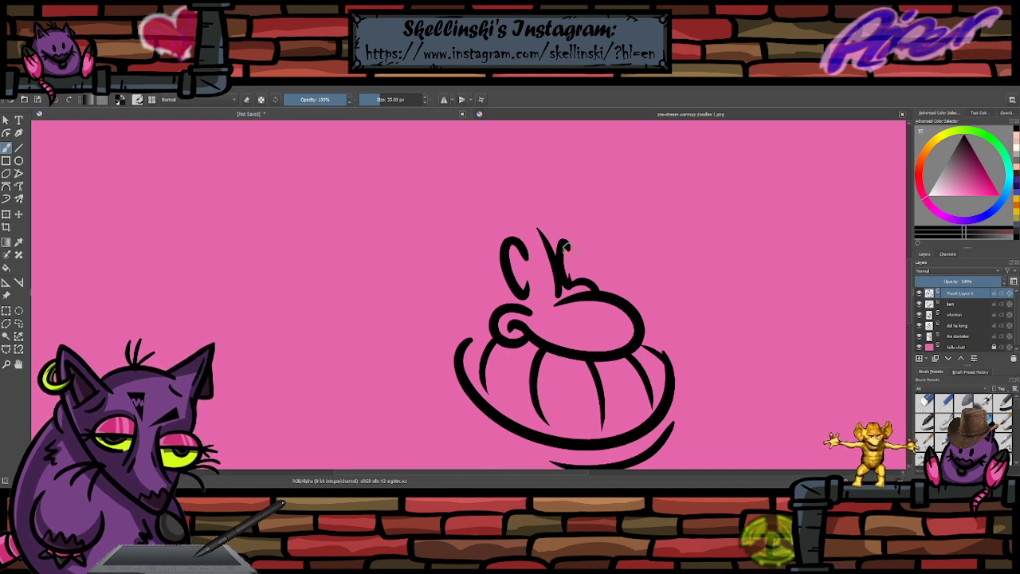
{"action": "left_click_drag", "start_coordinate": [553, 254], "coordinate": [612, 206]}
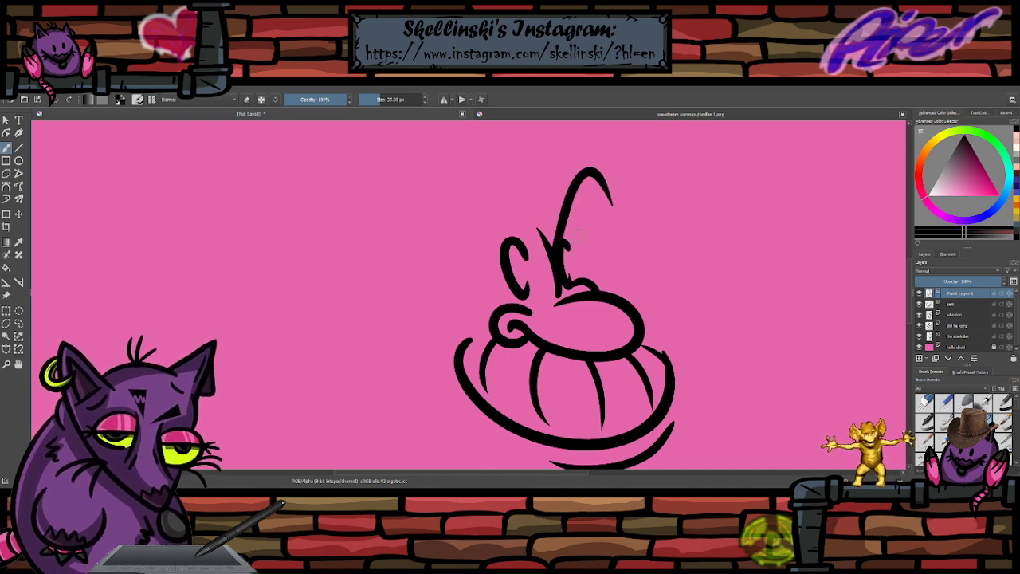
{"action": "key", "text": "ctrl+z"}
{"action": "left_click_drag", "start_coordinate": [555, 263], "coordinate": [634, 225]}
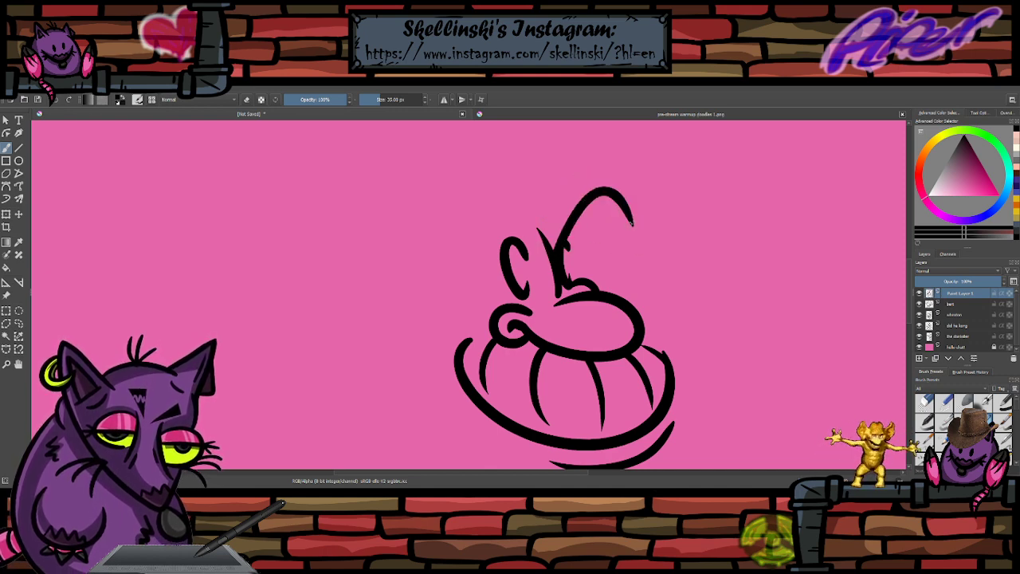
{"action": "left_click_drag", "start_coordinate": [556, 259], "coordinate": [637, 217]}
{"action": "key", "text": "ctrl+z"}
{"action": "key", "text": "ctrl+z"}
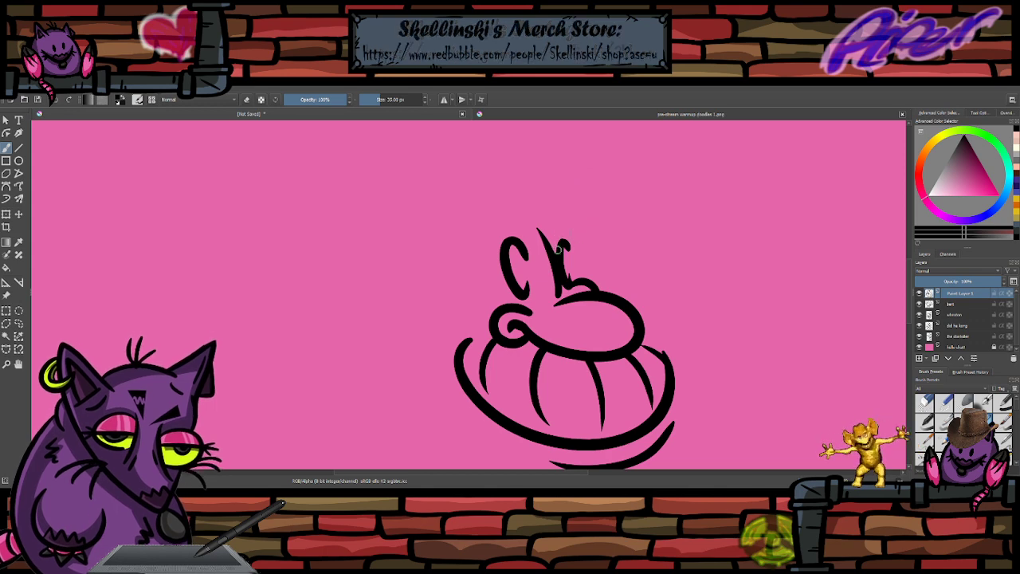
- Try to draw large swooping eyebrows over both eyes, meeting above the bridge of the nose
{"action": "left_click_drag", "start_coordinate": [558, 252], "coordinate": [630, 248]}
{"action": "key", "text": "ctrl+z"}
{"action": "mouse_move", "coordinate": [559, 257]}
{"action": "left_mouse_down"}
{"action": "mouse_move", "coordinate": [595, 178]}
{"action": "mouse_move", "coordinate": [539, 229]}
{"action": "mouse_move", "coordinate": [568, 219]}
{"action": "mouse_move", "coordinate": [593, 239]}
{"action": "mouse_move", "coordinate": [458, 278]}
{"action": "left_mouse_up"}
{"action": "key", "text": "ctrl+z"}
{"action": "key", "text": "ctrl+z"}
{"action": "left_click_drag", "start_coordinate": [550, 253], "coordinate": [432, 267]}
{"action": "left_click_drag", "start_coordinate": [451, 195], "coordinate": [546, 236]}
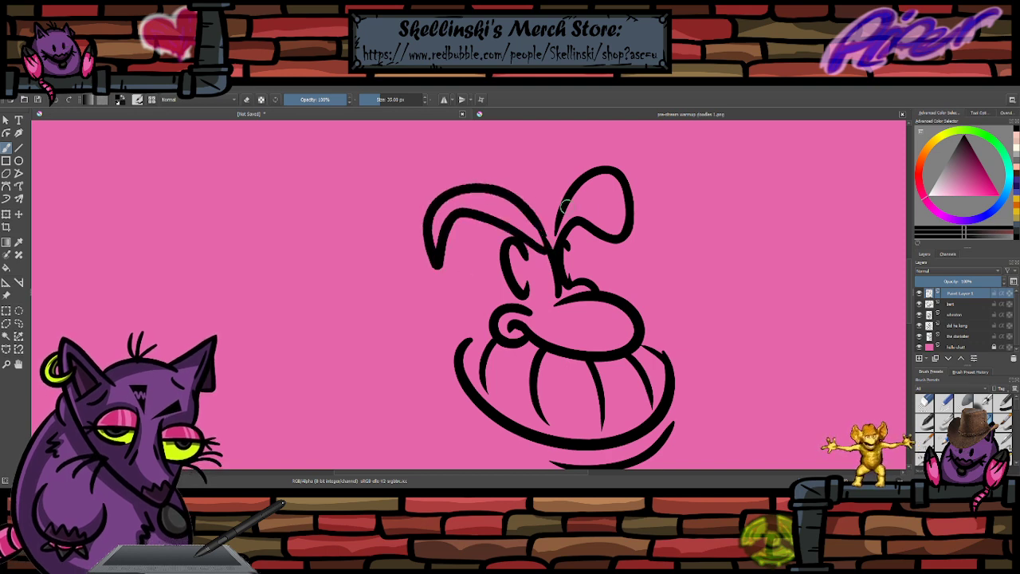
{"action": "key", "text": "ctrl+z"}
{"action": "key", "text": "ctrl+z"}
{"action": "key", "text": "ctrl+z"}
- Add a new paint layer above the face's line art layer
{"action": "scroll", "coordinate": [589, 199], "scroll_direction": "down", "scroll_amount": 1}
{"action": "scroll", "coordinate": [604, 237], "scroll_direction": "up", "scroll_amount": 1}
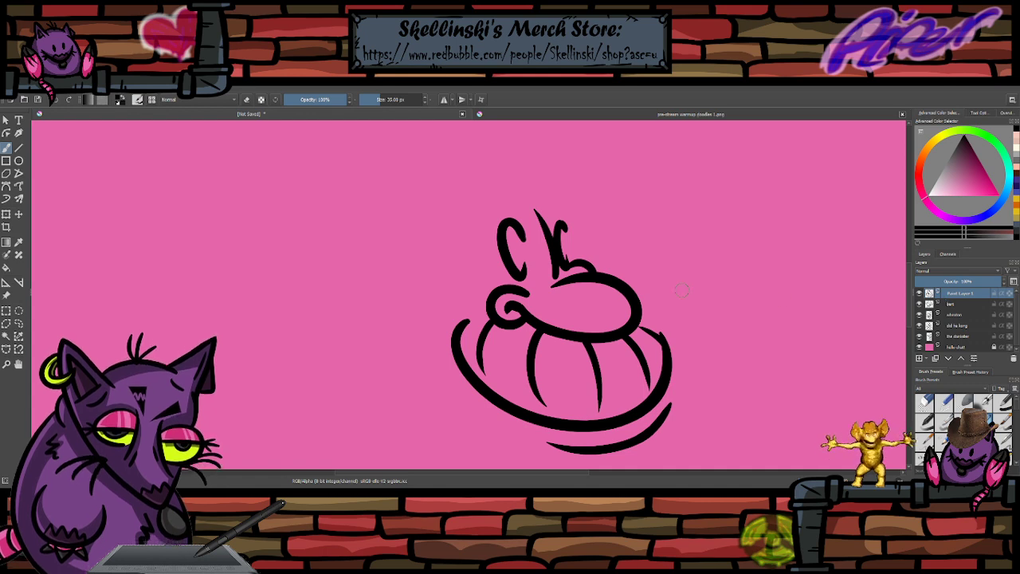
{"action": "scroll", "coordinate": [681, 292], "scroll_direction": "down", "scroll_amount": 1}
{"action": "scroll", "coordinate": [622, 331], "scroll_direction": "up", "scroll_amount": 1}
{"action": "left_click", "coordinate": [919, 359]}
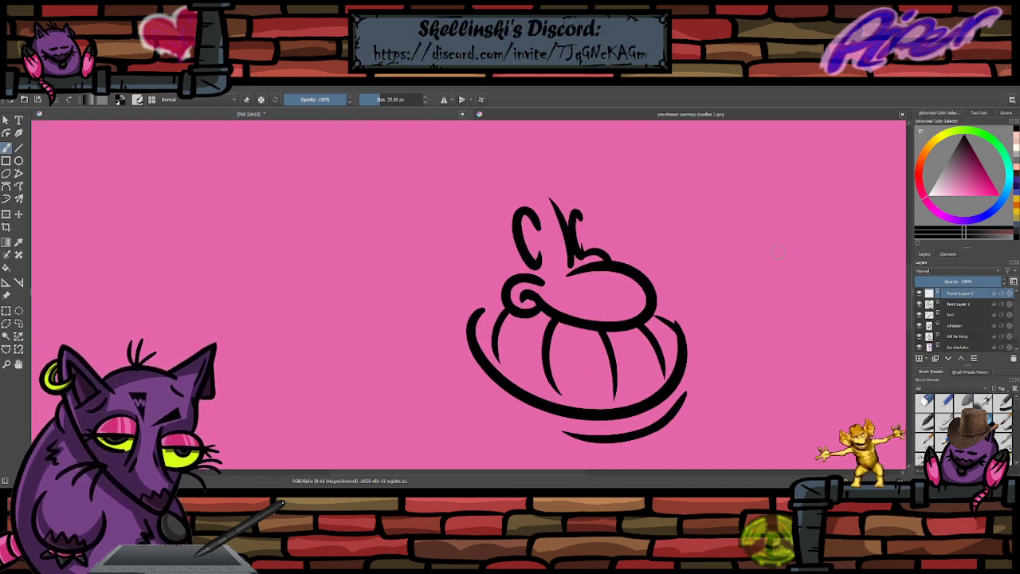
{"action": "scroll", "coordinate": [677, 239], "scroll_direction": "down", "scroll_amount": 3}
{"action": "scroll", "coordinate": [685, 247], "scroll_direction": "up", "scroll_amount": 2}
{"action": "scroll", "coordinate": [690, 295], "scroll_direction": "down", "scroll_amount": 1}
{"action": "scroll", "coordinate": [677, 245], "scroll_direction": "up", "scroll_amount": 2}
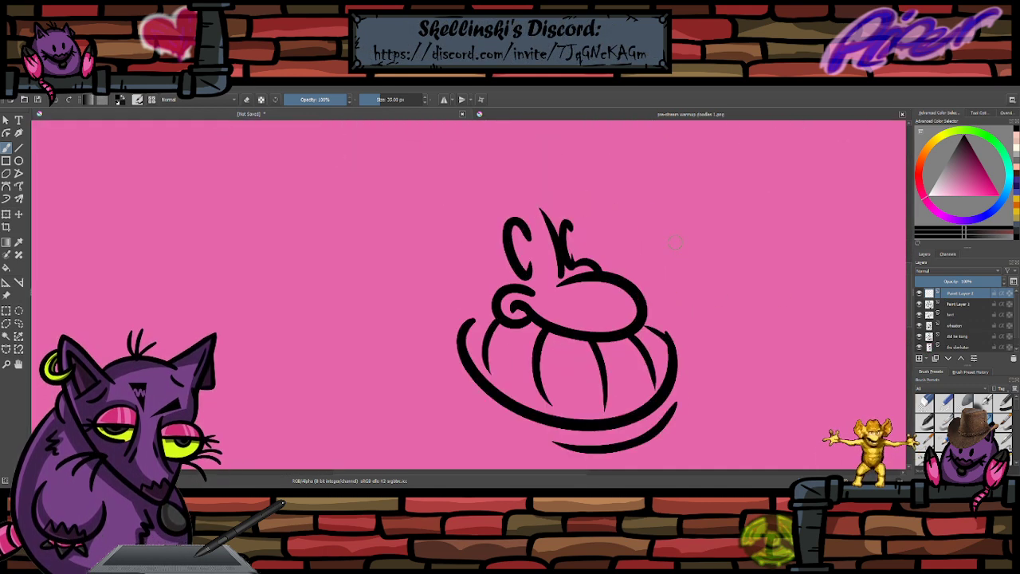
- Draw a domed head arc over the eyes, curving down towards the nose
{"action": "left_click_drag", "start_coordinate": [494, 261], "coordinate": [456, 309]}
{"action": "key", "text": "ctrl+z"}
{"action": "key", "text": "ctrl+z"}
{"action": "left_click_drag", "start_coordinate": [446, 271], "coordinate": [574, 265]}
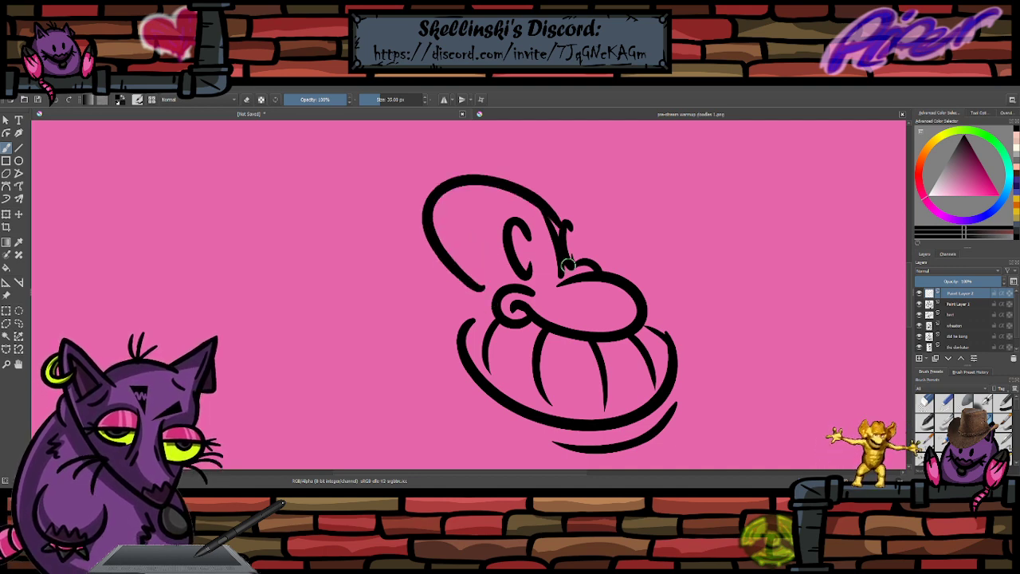
{"action": "key", "text": "ctrl+z"}
{"action": "mouse_move", "coordinate": [448, 270]}
{"action": "left_mouse_down"}
{"action": "mouse_move", "coordinate": [600, 254]}
{"action": "mouse_move", "coordinate": [464, 277]}
{"action": "mouse_move", "coordinate": [444, 239]}
{"action": "mouse_move", "coordinate": [450, 217]}
{"action": "left_mouse_up"}
{"action": "key", "text": "ctrl+z"}
{"action": "key", "text": "e"}
{"action": "key", "text": "e"}
- Try to draw a curved line at the back end of the head arc
{"action": "left_click_drag", "start_coordinate": [475, 252], "coordinate": [346, 176]}
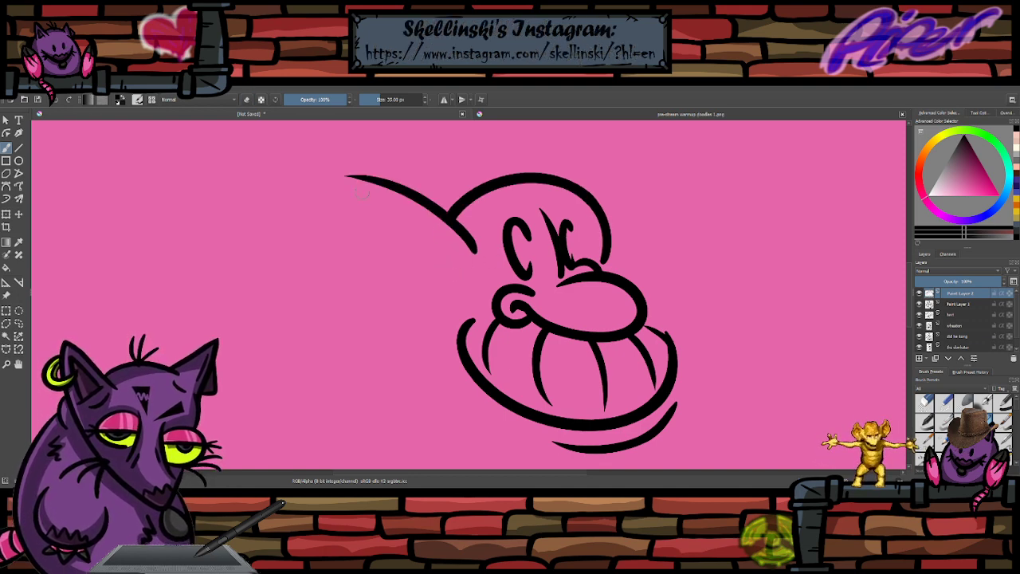
{"action": "key", "text": "ctrl+z"}
{"action": "mouse_move", "coordinate": [453, 229]}
{"action": "left_mouse_down"}
{"action": "mouse_move", "coordinate": [339, 236]}
{"action": "mouse_move", "coordinate": [452, 251]}
{"action": "mouse_move", "coordinate": [436, 256]}
{"action": "mouse_move", "coordinate": [456, 276]}
{"action": "left_mouse_up"}
{"action": "key", "text": "ctrl+z"}
{"action": "key", "text": "ctrl+z"}
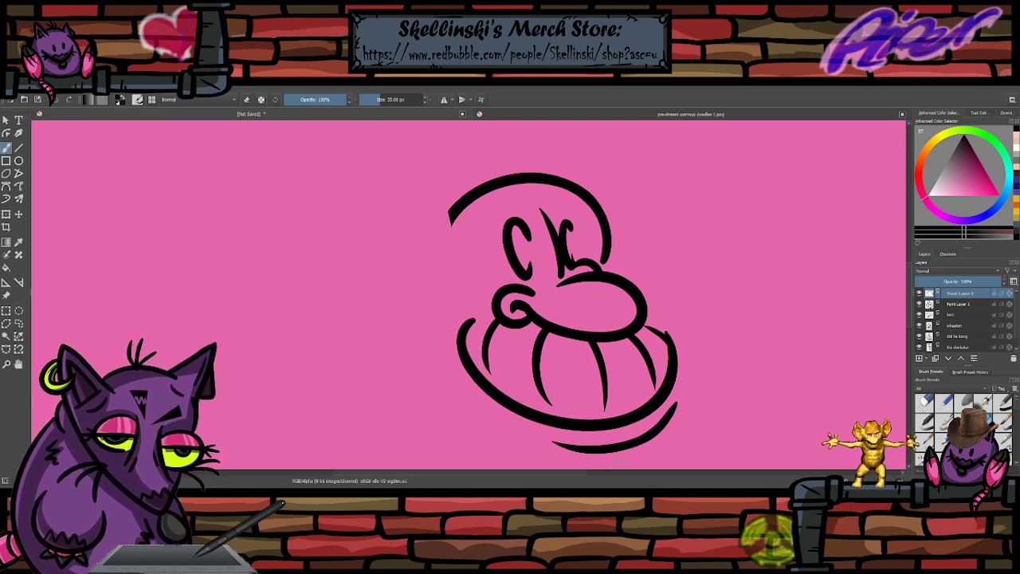
- Try to draw looped eyebrows across the domed head arc on the new layer
{"action": "scroll", "coordinate": [567, 254], "scroll_direction": "down", "scroll_amount": 5}
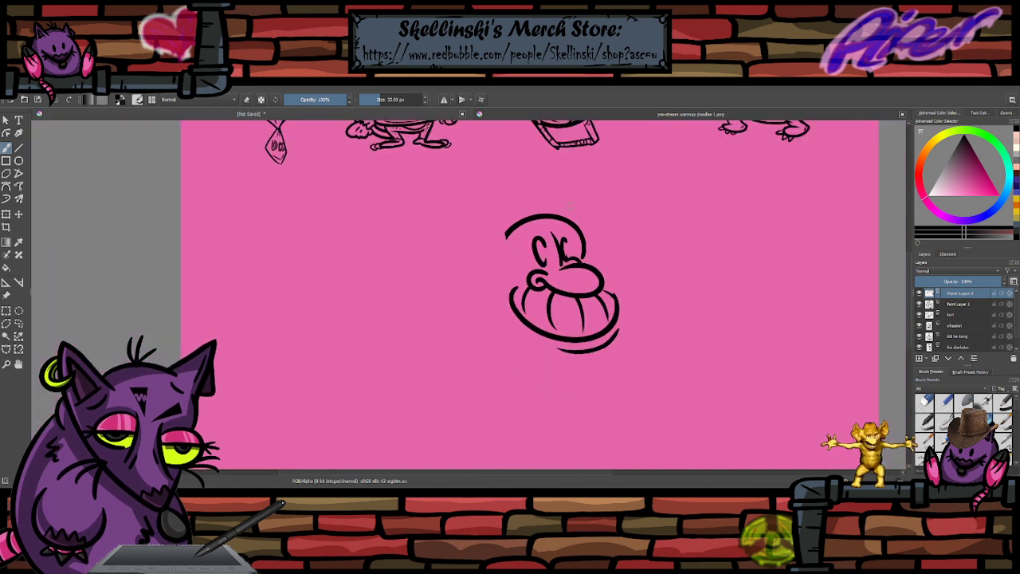
{"action": "scroll", "coordinate": [569, 205], "scroll_direction": "up", "scroll_amount": 4}
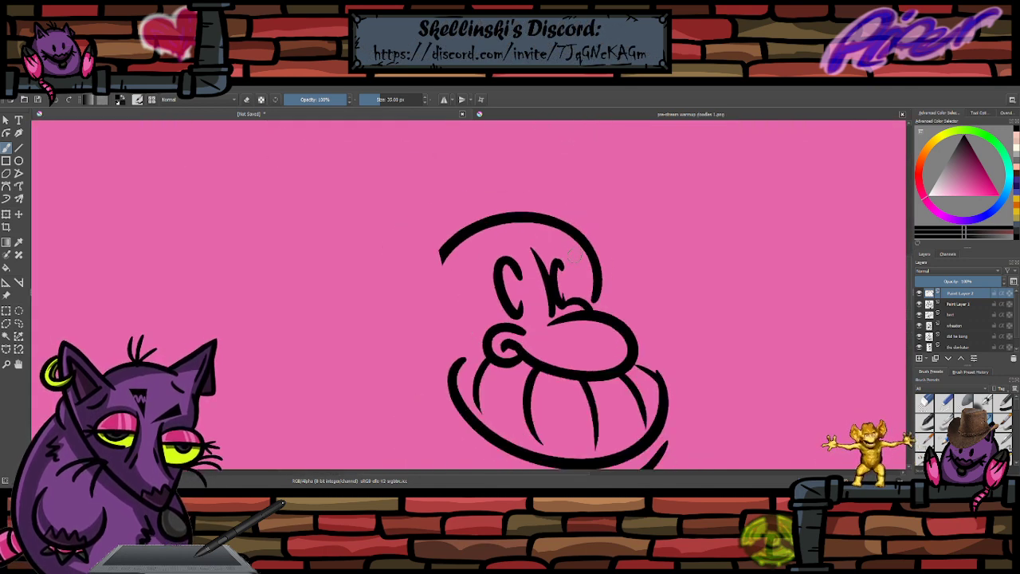
{"action": "scroll", "coordinate": [573, 247], "scroll_direction": "up", "scroll_amount": 1}
{"action": "scroll", "coordinate": [572, 232], "scroll_direction": "down", "scroll_amount": 1}
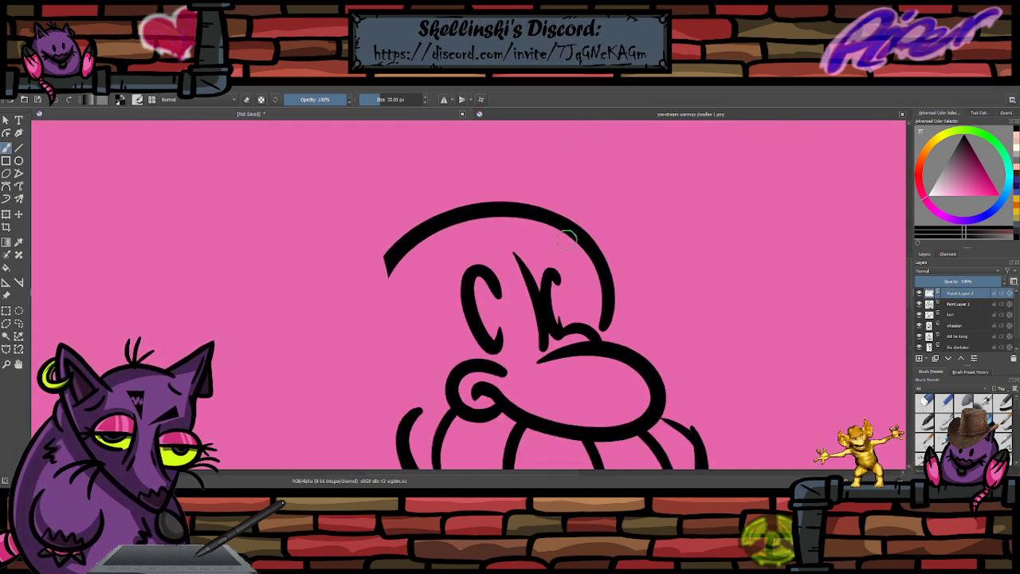
{"action": "scroll", "coordinate": [564, 210], "scroll_direction": "down", "scroll_amount": 2}
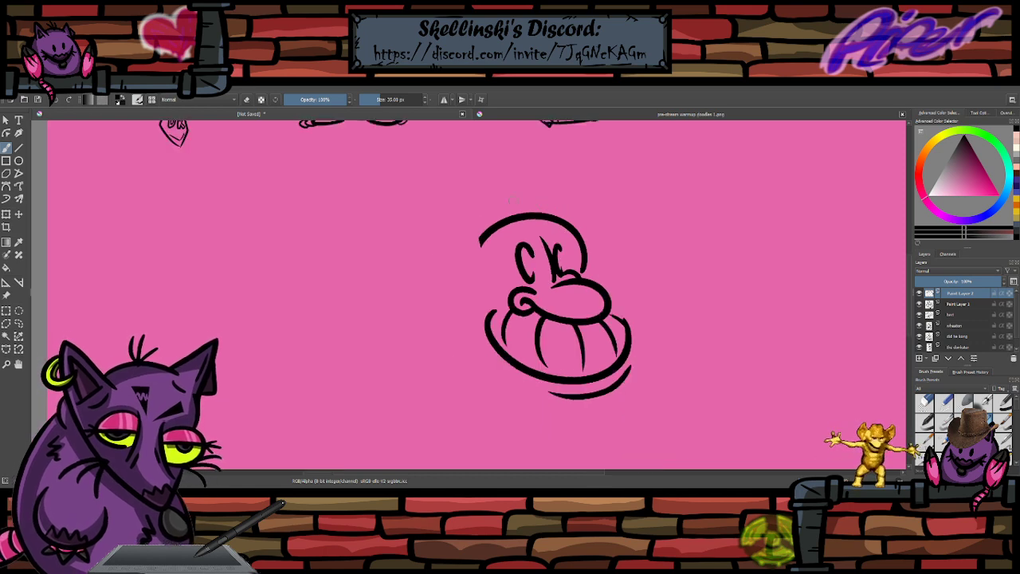
{"action": "scroll", "coordinate": [460, 213], "scroll_direction": "up", "scroll_amount": 2}
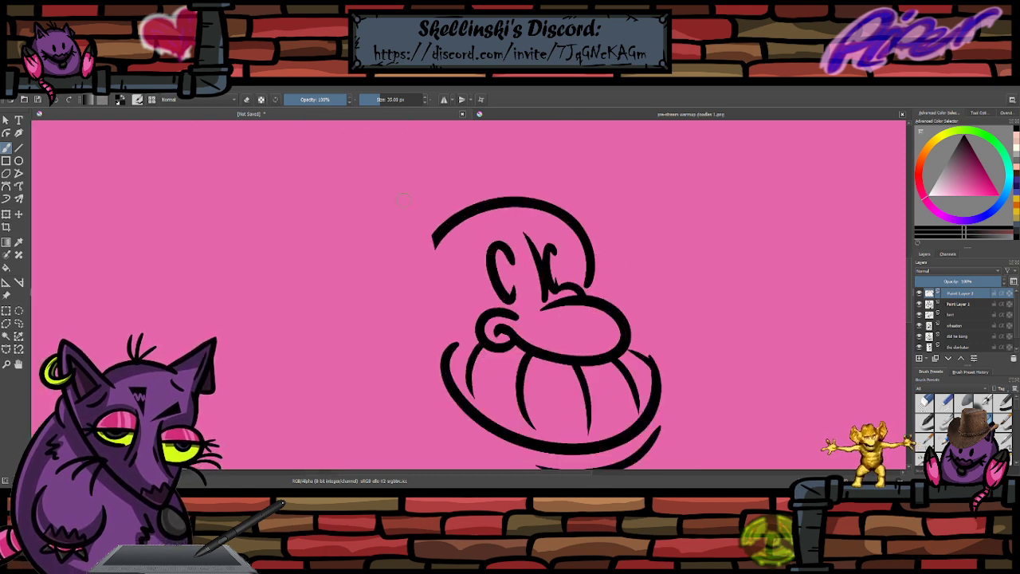
{"action": "left_click_drag", "start_coordinate": [539, 261], "coordinate": [590, 180]}
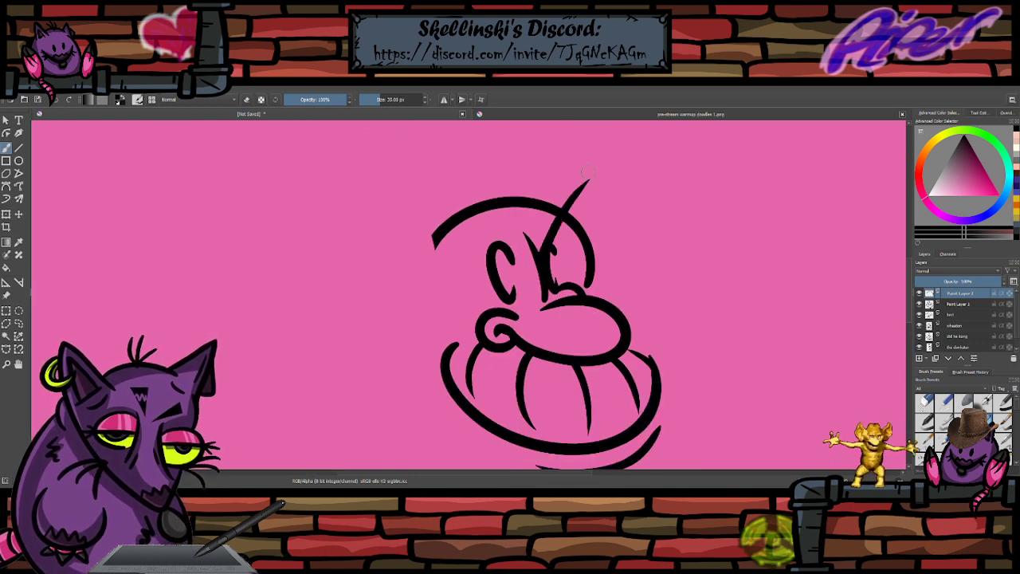
{"action": "key", "text": "ctrl+z"}
{"action": "left_click_drag", "start_coordinate": [539, 264], "coordinate": [595, 202]}
{"action": "key", "text": "ctrl+z"}
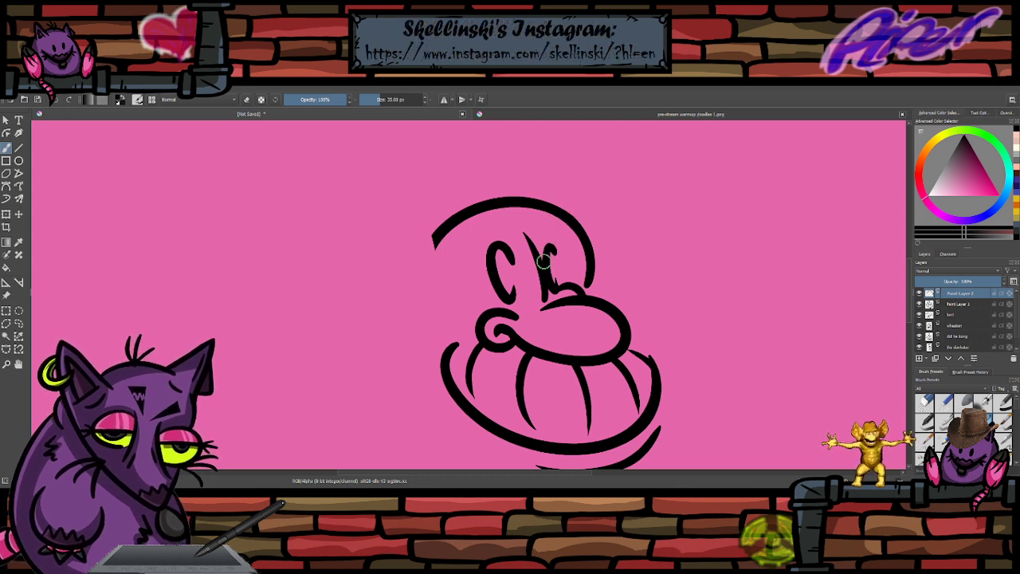
{"action": "mouse_move", "coordinate": [538, 264]}
{"action": "left_mouse_down"}
{"action": "mouse_move", "coordinate": [610, 223]}
{"action": "mouse_move", "coordinate": [545, 254]}
{"action": "mouse_move", "coordinate": [500, 226]}
{"action": "mouse_move", "coordinate": [526, 248]}
{"action": "mouse_move", "coordinate": [450, 238]}
{"action": "mouse_move", "coordinate": [502, 218]}
{"action": "left_mouse_up"}
{"action": "key", "text": "ctrl+z"}
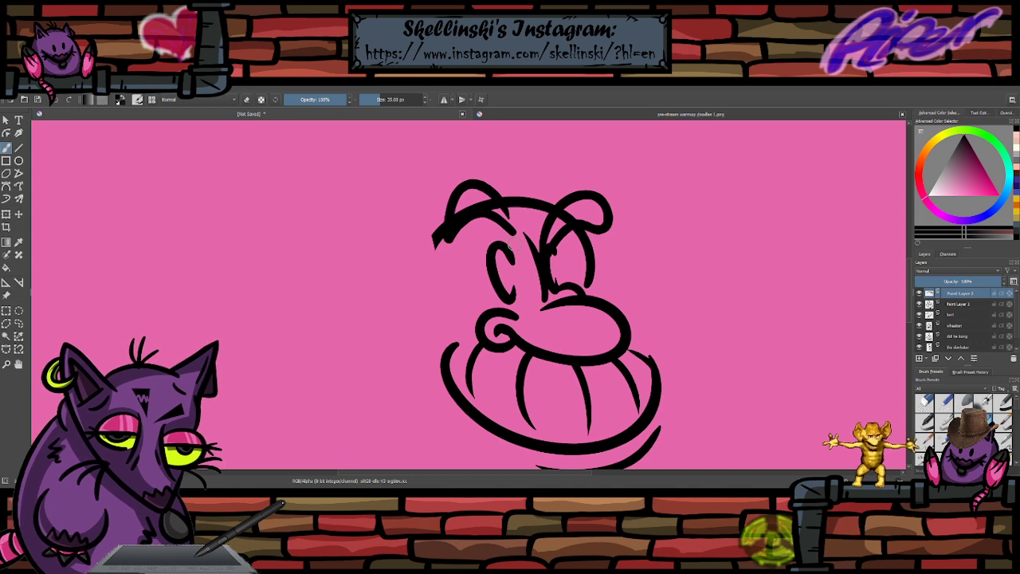
{"action": "key", "text": "ctrl+z"}
{"action": "scroll", "coordinate": [522, 213], "scroll_direction": "up", "scroll_amount": 1}
{"action": "key", "text": "ctrl+z"}
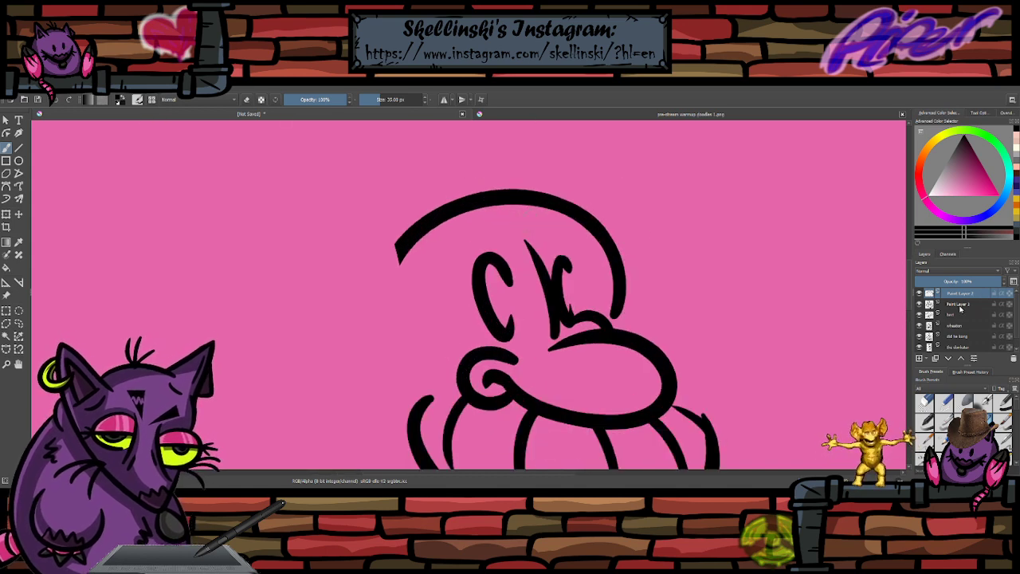
{"action": "key", "text": "ctrl+z"}
- Hide the head arc's layer and draw a thick, looped eyebrow above the right eye on the face layer
{"action": "left_click", "coordinate": [922, 293]}
{"action": "left_click", "coordinate": [952, 303]}
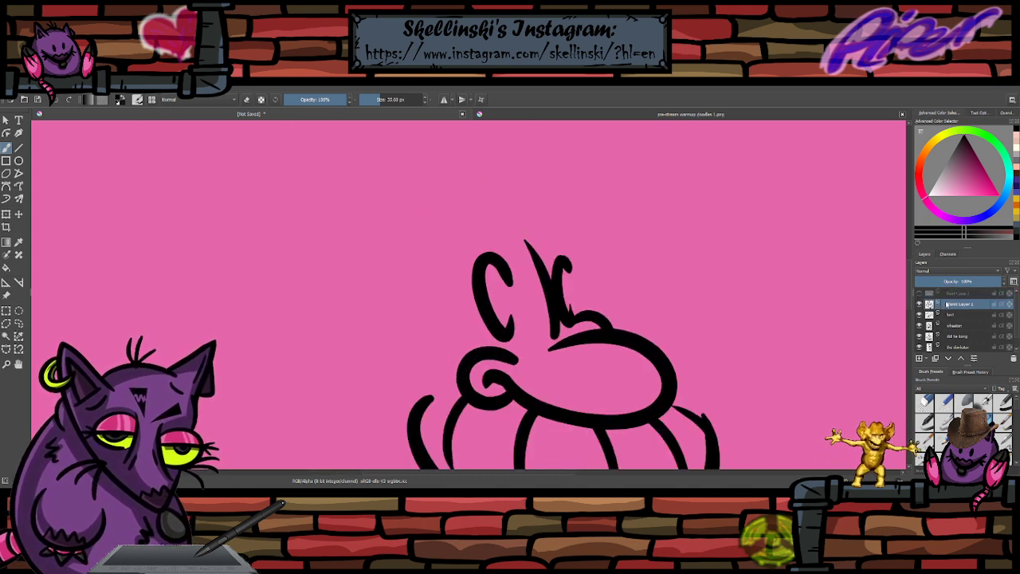
{"action": "left_click_drag", "start_coordinate": [550, 284], "coordinate": [542, 249]}
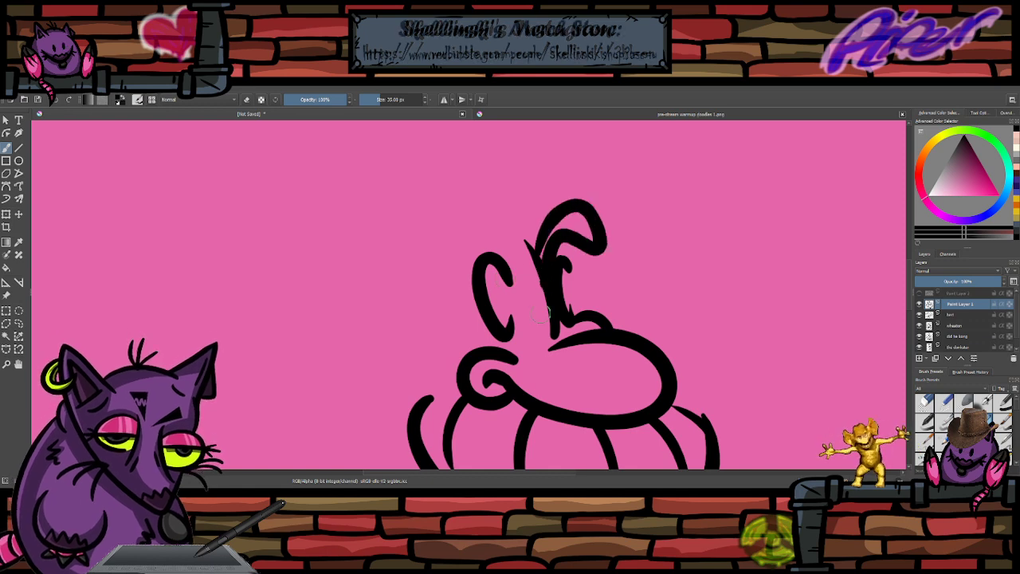
{"action": "key", "text": "ctrl+z"}
{"action": "mouse_move", "coordinate": [555, 285]}
{"action": "left_mouse_down"}
{"action": "mouse_move", "coordinate": [547, 250]}
{"action": "mouse_move", "coordinate": [482, 201]}
{"action": "mouse_move", "coordinate": [530, 189]}
{"action": "left_mouse_up"}
{"action": "key", "text": "ctrl+z"}
{"action": "mouse_move", "coordinate": [490, 237]}
{"action": "left_mouse_down"}
{"action": "mouse_move", "coordinate": [457, 198]}
{"action": "mouse_move", "coordinate": [511, 231]}
{"action": "left_mouse_up"}
{"action": "key", "text": "ctrl+z"}
{"action": "key", "text": "ctrl+z"}
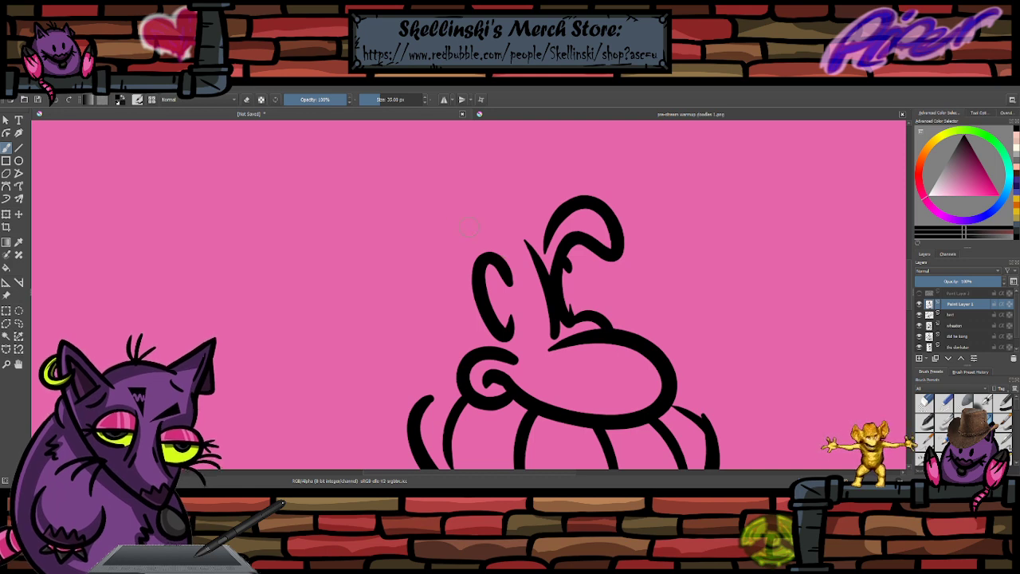
- Draw a matching thick, rounded eyebrow outline above the left eye
{"action": "mouse_move", "coordinate": [439, 249]}
{"action": "left_mouse_down"}
{"action": "mouse_move", "coordinate": [510, 238]}
{"action": "mouse_move", "coordinate": [420, 241]}
{"action": "left_mouse_up"}
{"action": "key", "text": "ctrl+z"}
{"action": "key", "text": "ctrl+z"}
{"action": "key", "text": "e"}
{"action": "key", "text": "ctrl+z"}
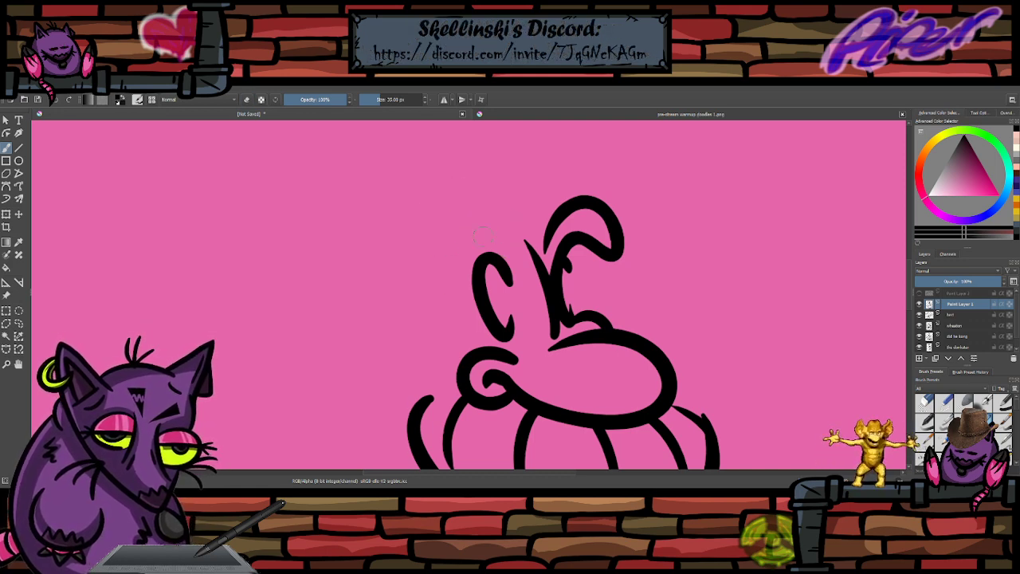
{"action": "left_click_drag", "start_coordinate": [507, 239], "coordinate": [505, 238]}
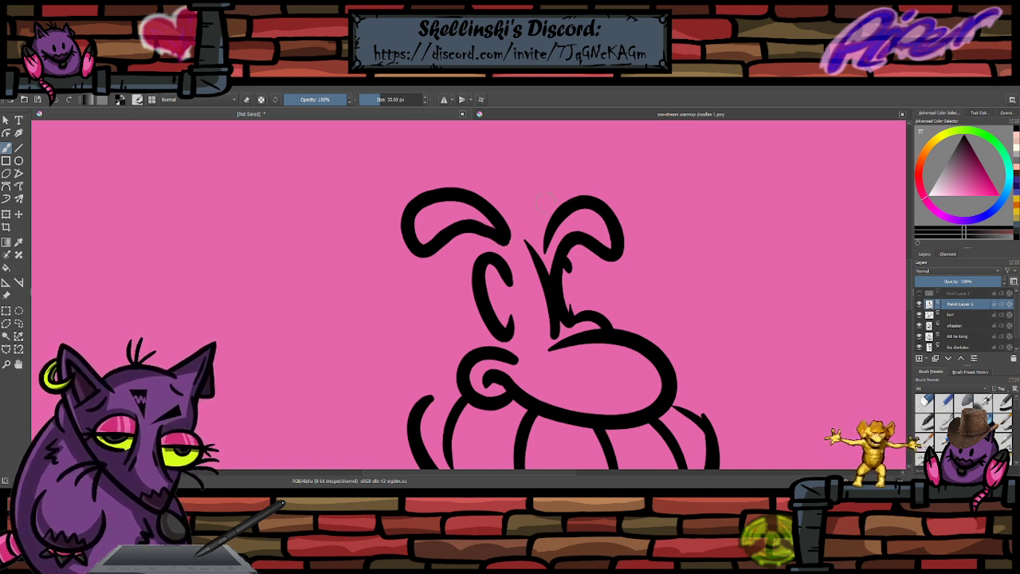
{"action": "scroll", "coordinate": [542, 203], "scroll_direction": "down", "scroll_amount": 5}
{"action": "scroll", "coordinate": [540, 205], "scroll_direction": "up", "scroll_amount": 3}
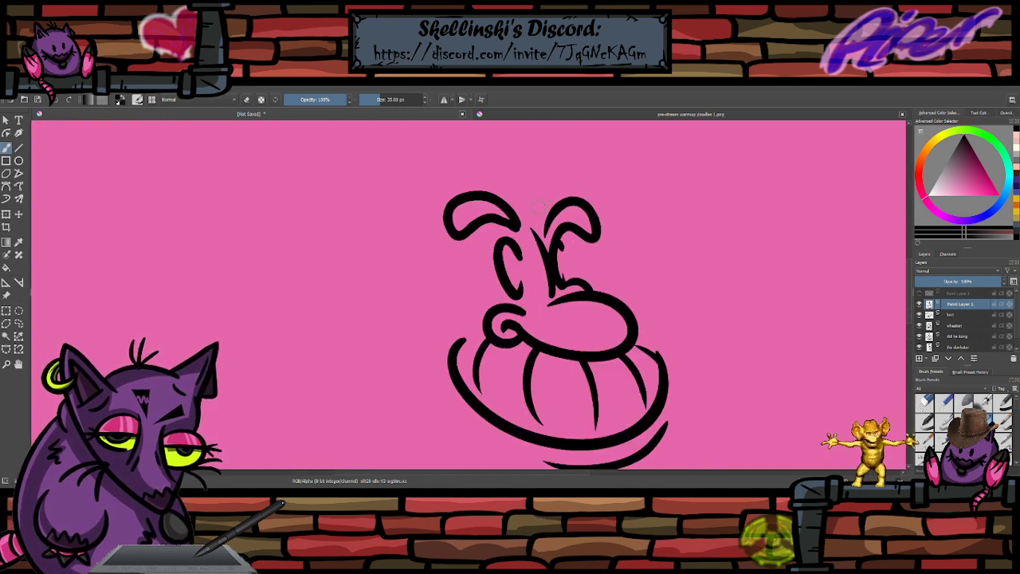
- Sharpen the inner tip of the left eyebrow by erasing along its end and lower edge
{"action": "scroll", "coordinate": [537, 206], "scroll_direction": "up", "scroll_amount": 2}
{"action": "scroll", "coordinate": [539, 205], "scroll_direction": "down", "scroll_amount": 2}
{"action": "scroll", "coordinate": [558, 199], "scroll_direction": "up", "scroll_amount": 4}
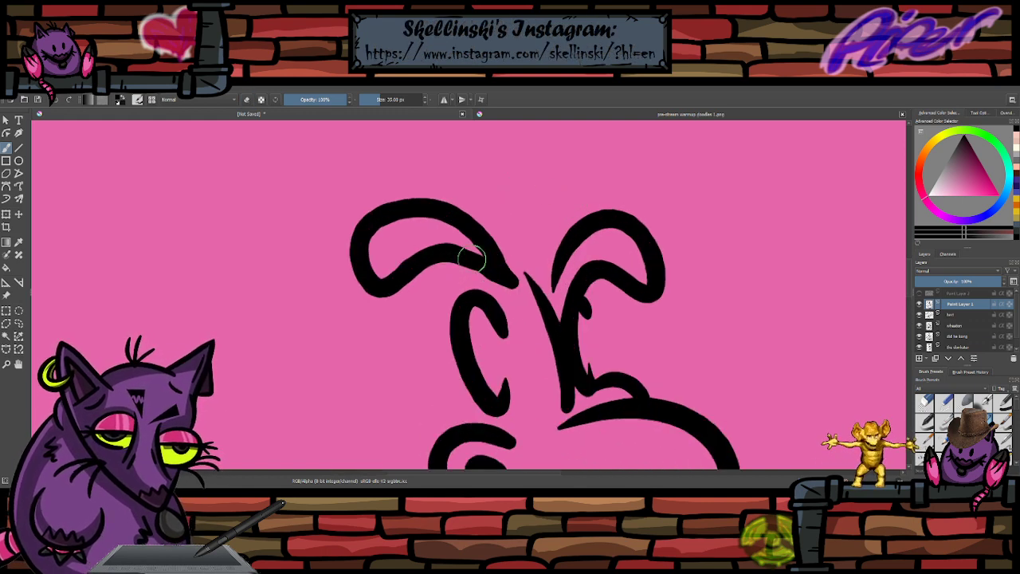
{"action": "mouse_move", "coordinate": [497, 260]}
{"action": "left_mouse_down"}
{"action": "mouse_move", "coordinate": [440, 249]}
{"action": "mouse_move", "coordinate": [509, 259]}
{"action": "left_mouse_up"}
{"action": "key", "text": "ctrl+z"}
{"action": "key", "text": "e"}
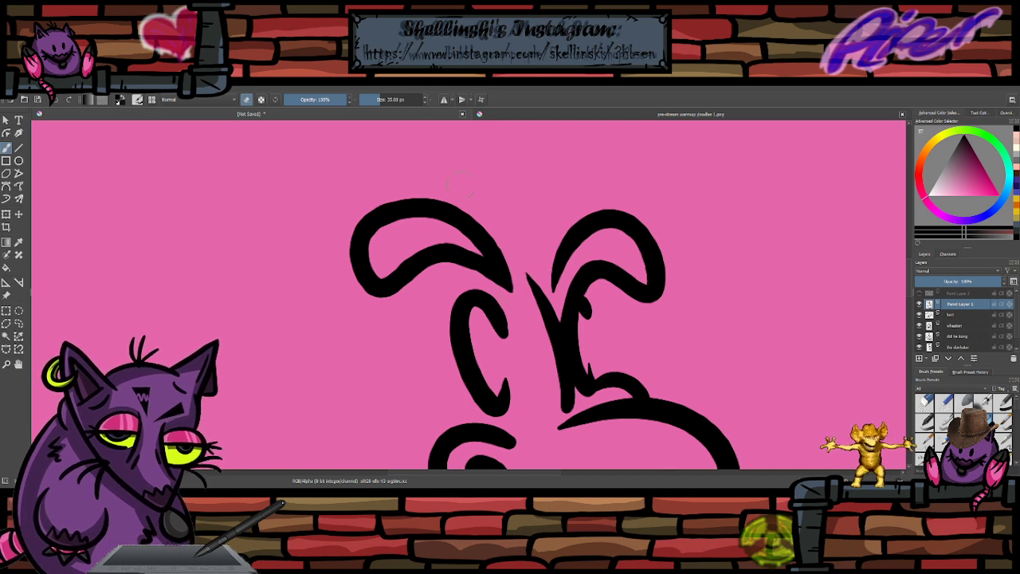
{"action": "left_click_drag", "start_coordinate": [506, 291], "coordinate": [462, 302]}
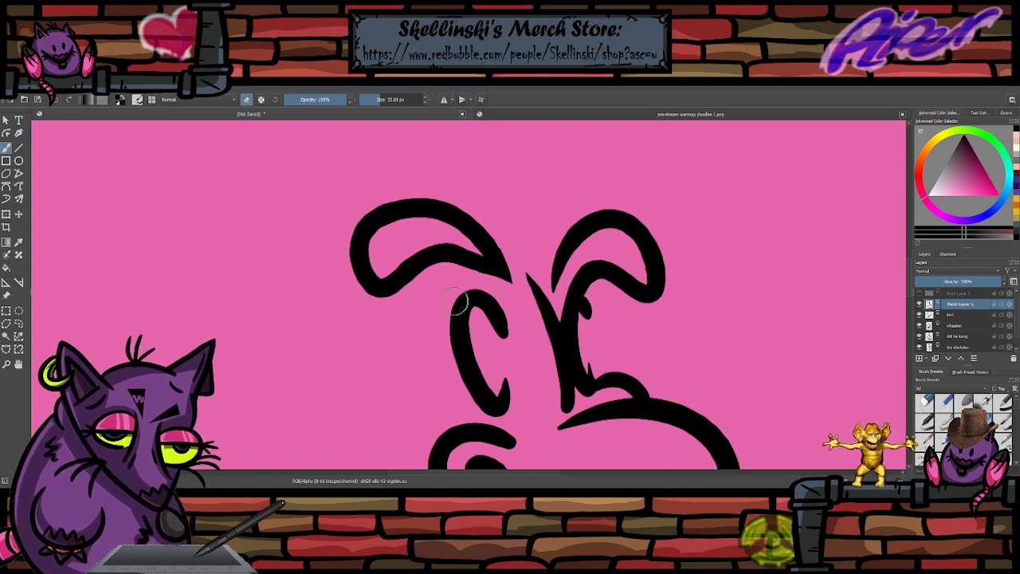
- Try to thicken the line between the eyes and to trim the left eyebrow's tip further
{"action": "key", "text": "e"}
{"action": "left_click_drag", "start_coordinate": [564, 254], "coordinate": [565, 368]}
{"action": "key", "text": "ctrl+z"}
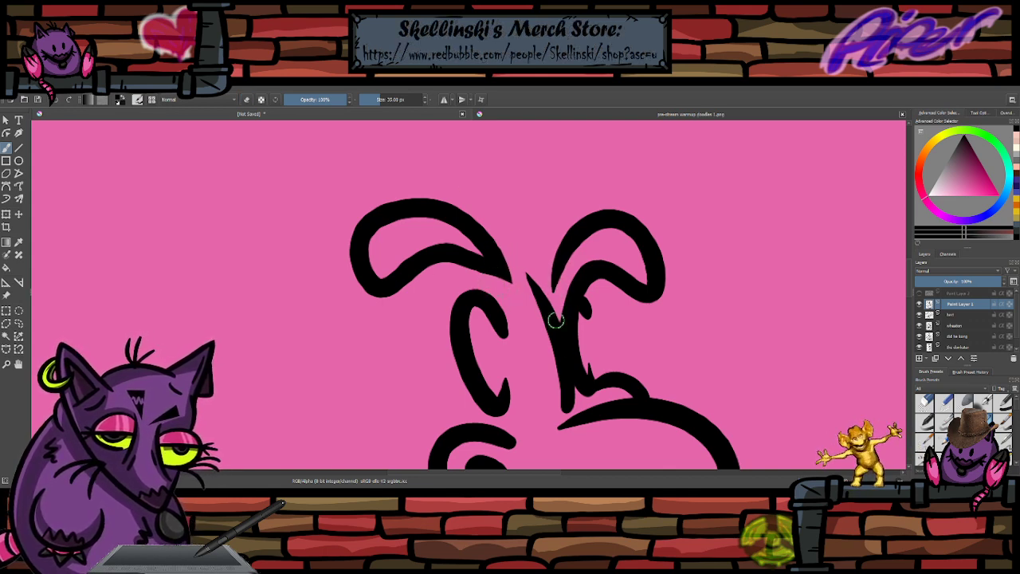
{"action": "left_click_drag", "start_coordinate": [555, 321], "coordinate": [568, 248]}
{"action": "key", "text": "ctrl+z"}
{"action": "key", "text": "e"}
{"action": "left_click_drag", "start_coordinate": [512, 289], "coordinate": [456, 301]}
{"action": "key", "text": "ctrl+z"}
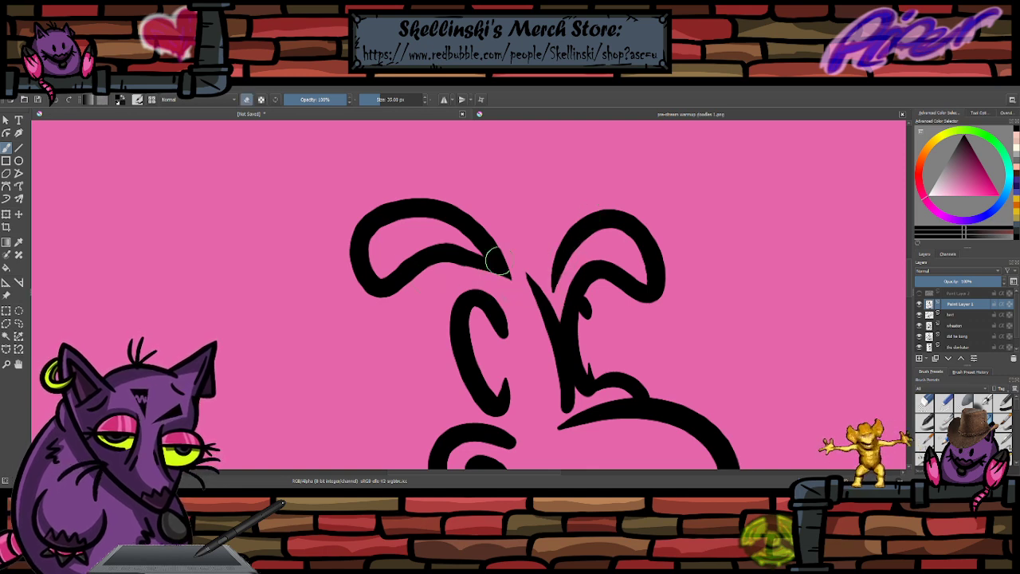
- Select the left eyebrow freehand, move it down and inward onto the left eye, adjust its angle, apply the transform and deselect
{"action": "scroll", "coordinate": [495, 261], "scroll_direction": "down", "scroll_amount": 2}
{"action": "scroll", "coordinate": [496, 262], "scroll_direction": "up", "scroll_amount": 2}
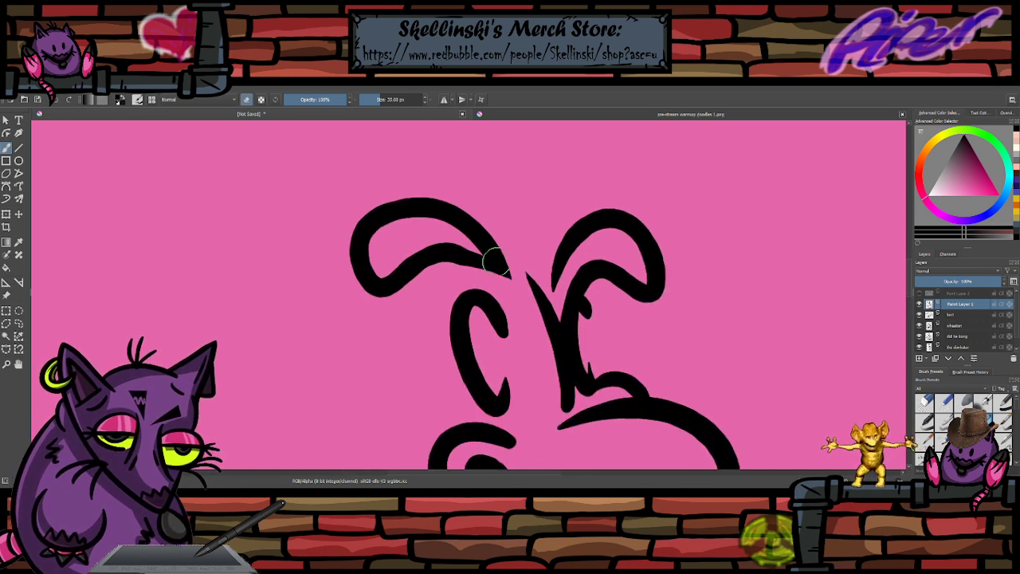
{"action": "left_click", "coordinate": [18, 323]}
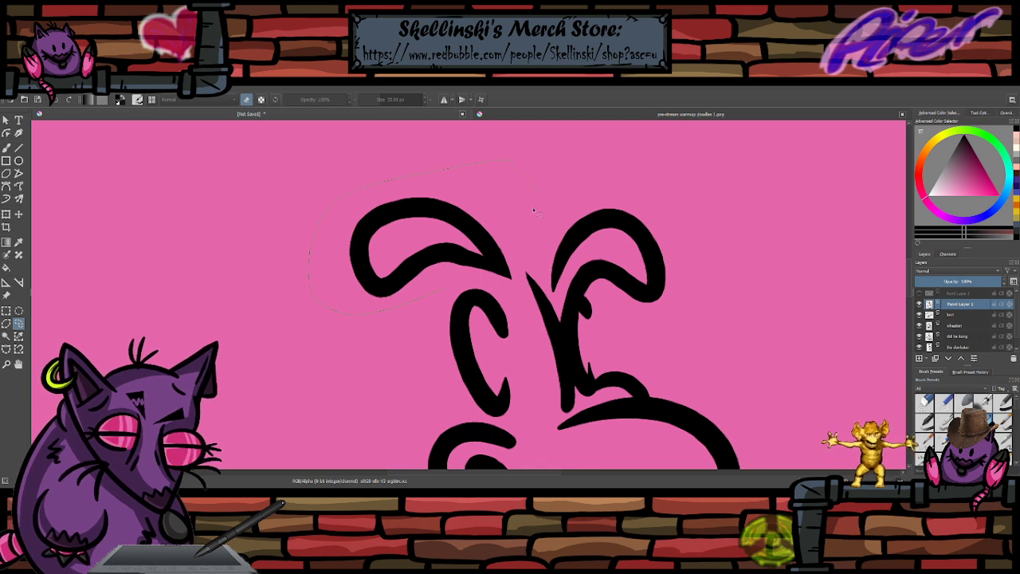
{"action": "key", "text": "ctrl+t"}
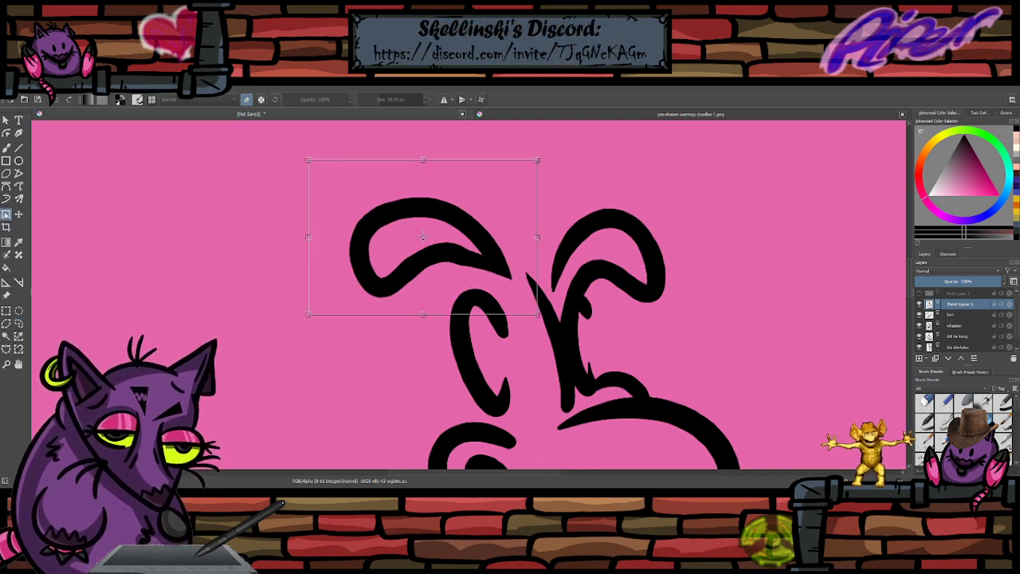
{"action": "left_click_drag", "start_coordinate": [501, 207], "coordinate": [522, 237]}
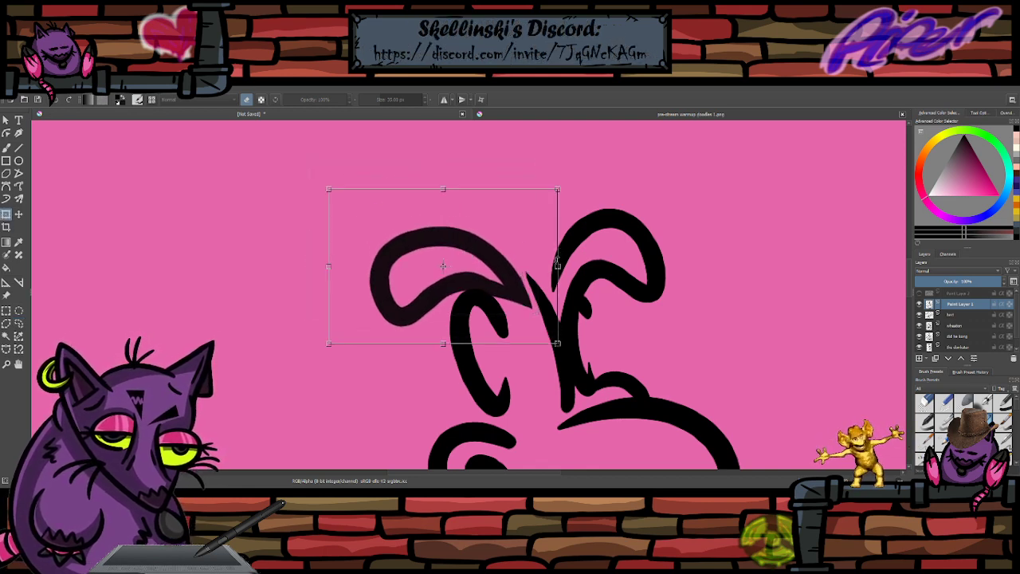
{"action": "key", "text": "Return"}
{"action": "left_click_drag", "start_coordinate": [566, 261], "coordinate": [523, 268]}
{"action": "left_click_drag", "start_coordinate": [603, 249], "coordinate": [604, 284]}
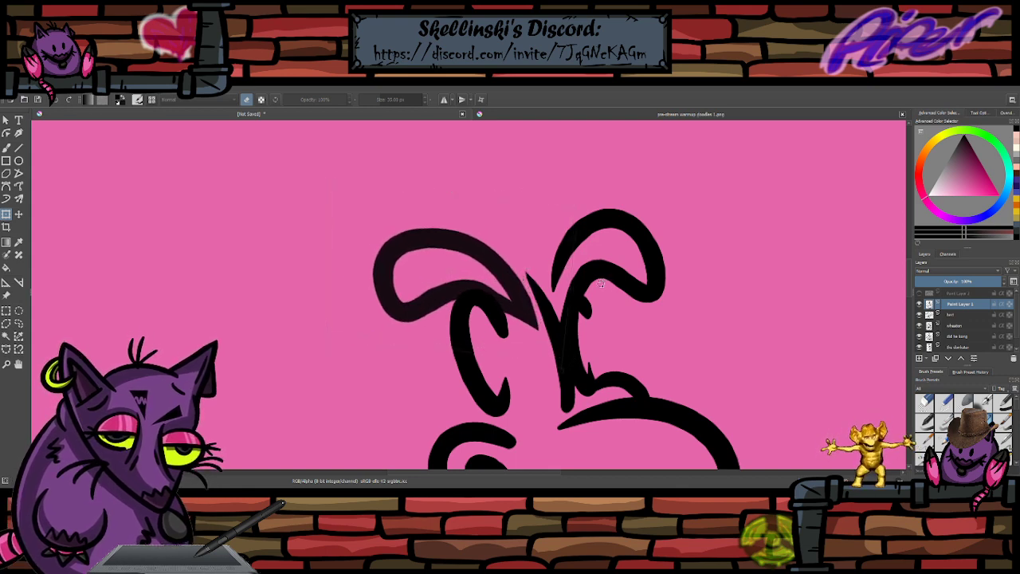
{"action": "left_click_drag", "start_coordinate": [537, 268], "coordinate": [534, 267]}
{"action": "left_click", "coordinate": [5, 148]}
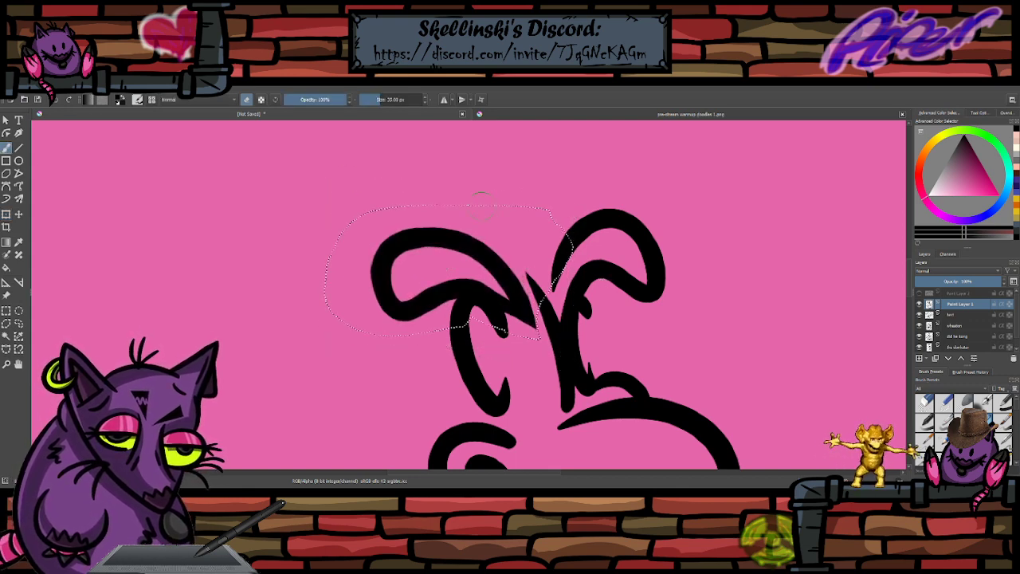
{"action": "key", "text": "ctrl+shift+a"}
- Try to draw a jagged tuft of hair above and between the two eyebrows
{"action": "scroll", "coordinate": [553, 223], "scroll_direction": "down", "scroll_amount": 3}
{"action": "scroll", "coordinate": [582, 230], "scroll_direction": "up", "scroll_amount": 2}
{"action": "scroll", "coordinate": [569, 216], "scroll_direction": "down", "scroll_amount": 2}
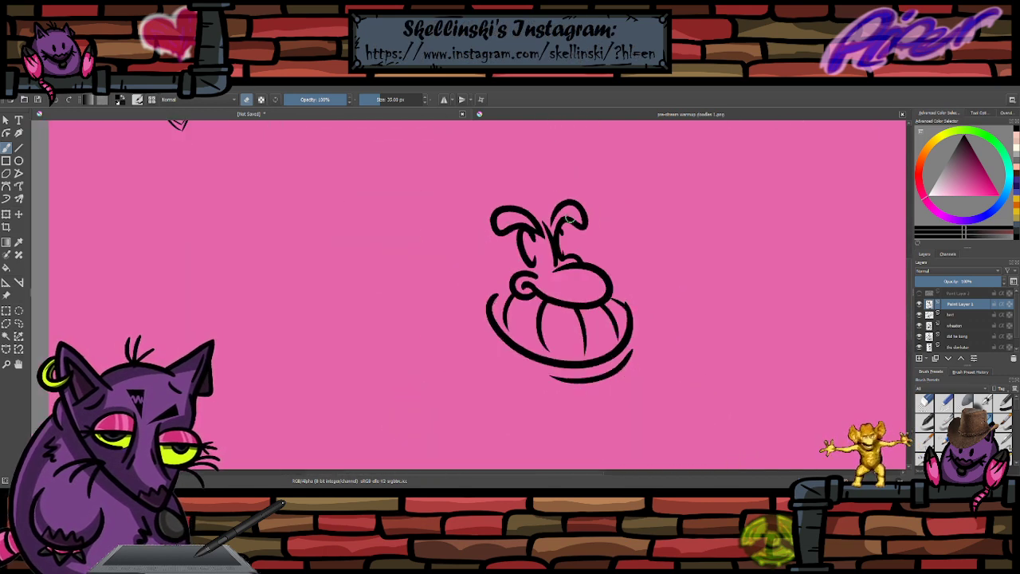
{"action": "scroll", "coordinate": [562, 209], "scroll_direction": "up", "scroll_amount": 2}
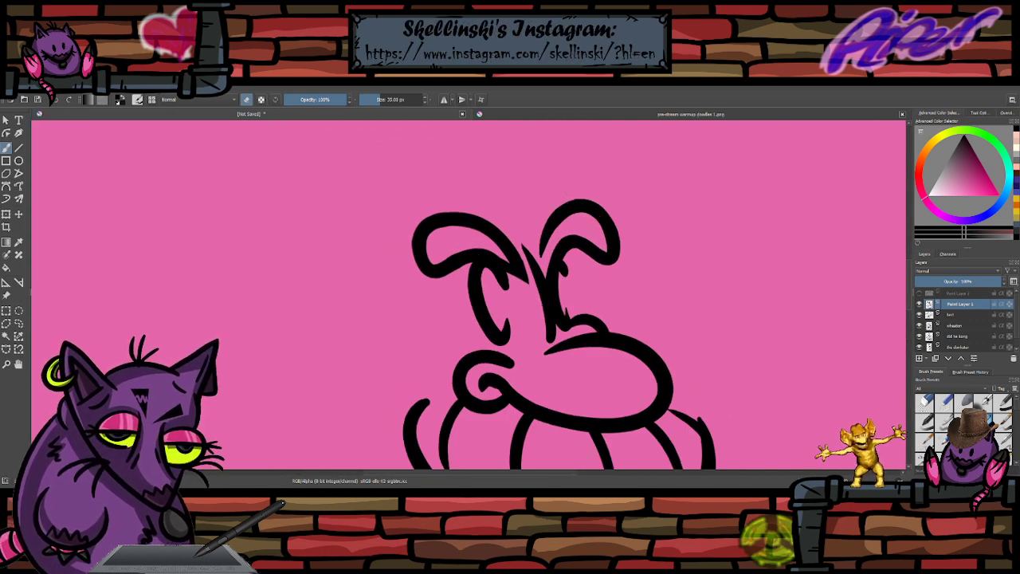
{"action": "scroll", "coordinate": [542, 248], "scroll_direction": "up", "scroll_amount": 2}
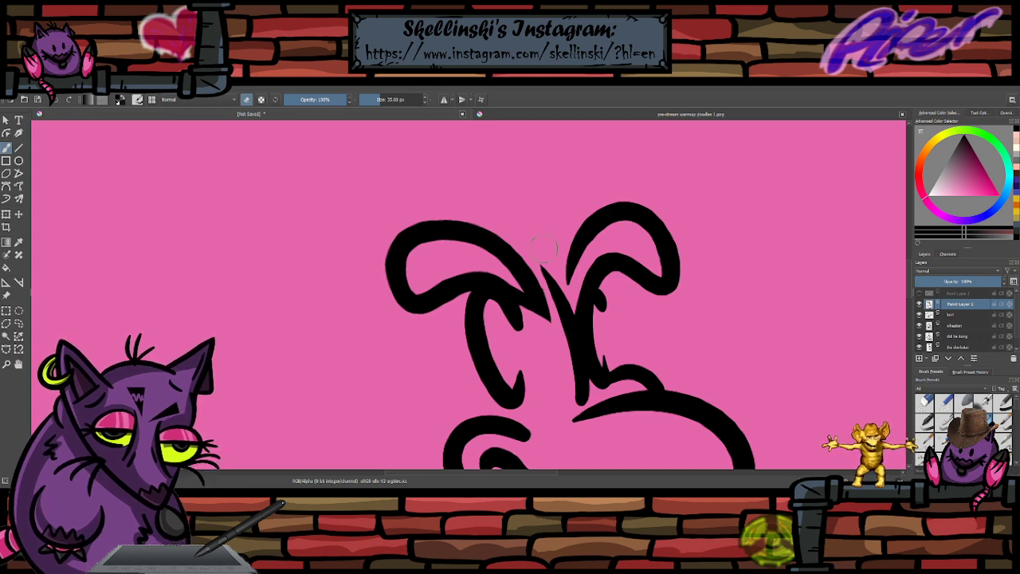
{"action": "scroll", "coordinate": [542, 248], "scroll_direction": "down", "scroll_amount": 3}
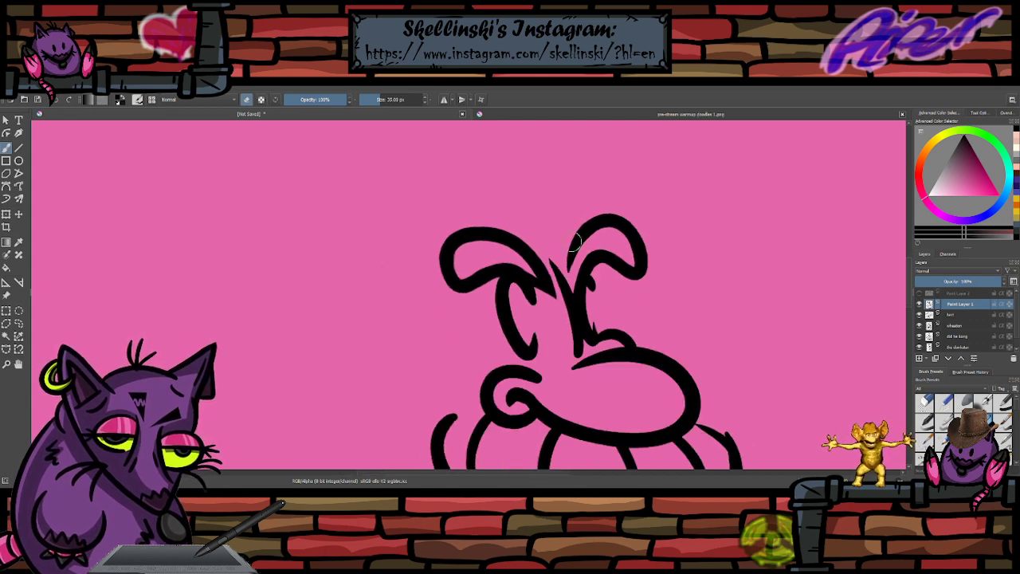
{"action": "scroll", "coordinate": [618, 243], "scroll_direction": "up", "scroll_amount": 3}
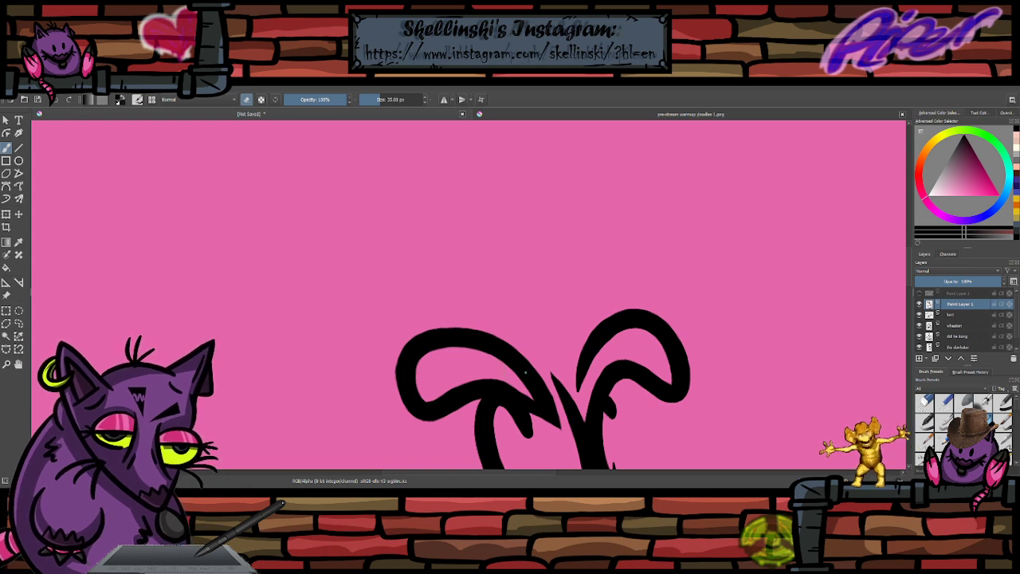
{"action": "mouse_move", "coordinate": [539, 370]}
{"action": "left_mouse_down"}
{"action": "mouse_move", "coordinate": [621, 243]}
{"action": "mouse_move", "coordinate": [577, 205]}
{"action": "mouse_move", "coordinate": [532, 333]}
{"action": "mouse_move", "coordinate": [518, 306]}
{"action": "left_mouse_up"}
{"action": "key", "text": "ctrl+z"}
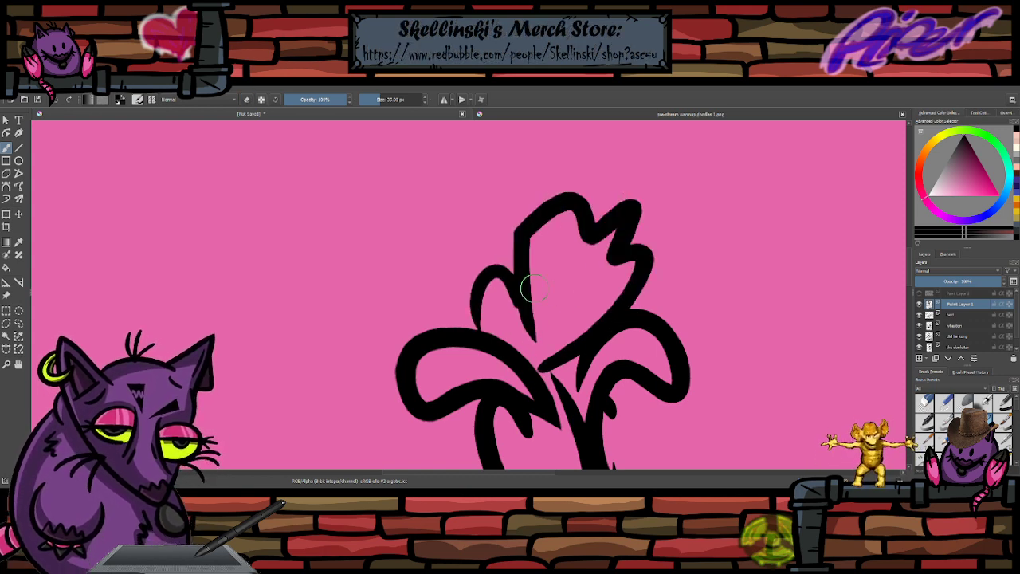
{"action": "scroll", "coordinate": [533, 289], "scroll_direction": "down", "scroll_amount": 4}
{"action": "scroll", "coordinate": [532, 299], "scroll_direction": "up", "scroll_amount": 3}
{"action": "key", "text": "ctrl+z"}
{"action": "key", "text": "ctrl+z"}
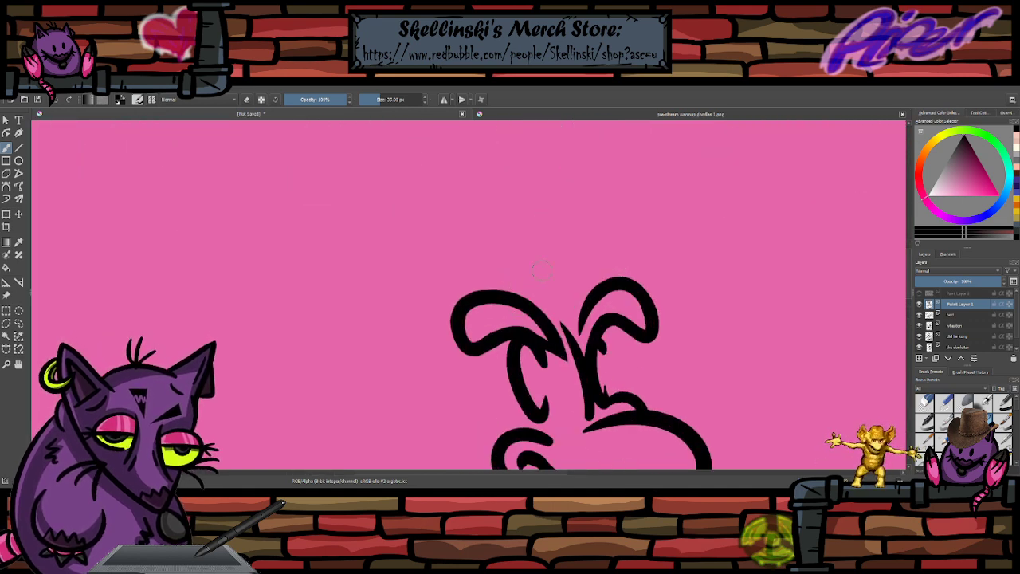
- Try to draw the curved outer edge of the right eye beneath its eyebrow on the face layer
{"action": "scroll", "coordinate": [543, 275], "scroll_direction": "down", "scroll_amount": 2}
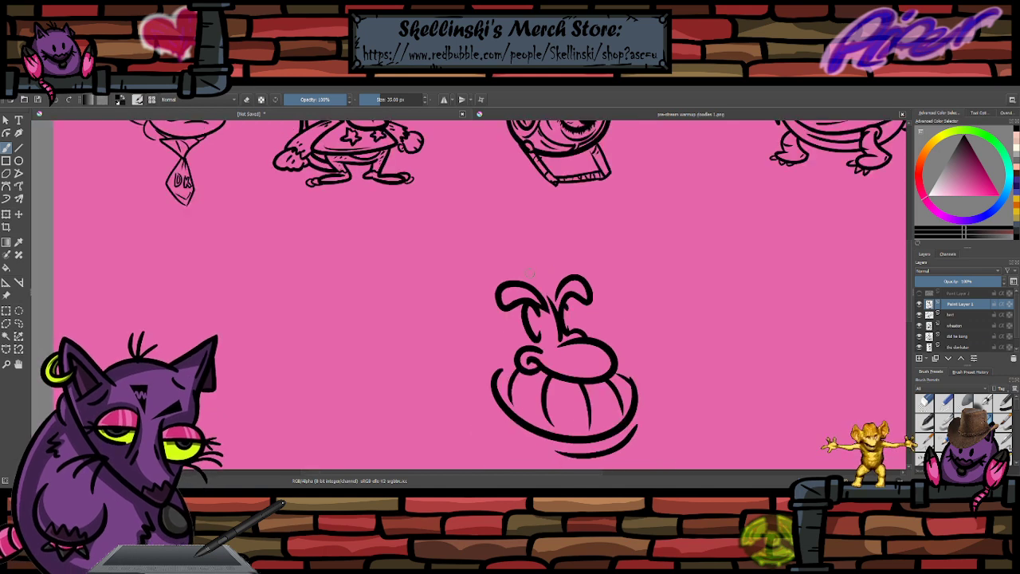
{"action": "scroll", "coordinate": [550, 288], "scroll_direction": "up", "scroll_amount": 1}
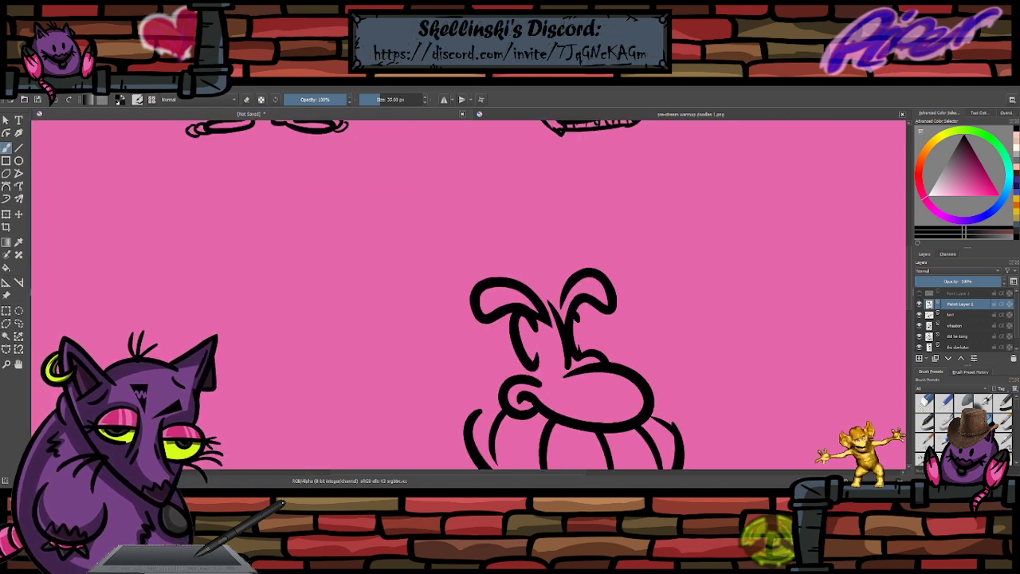
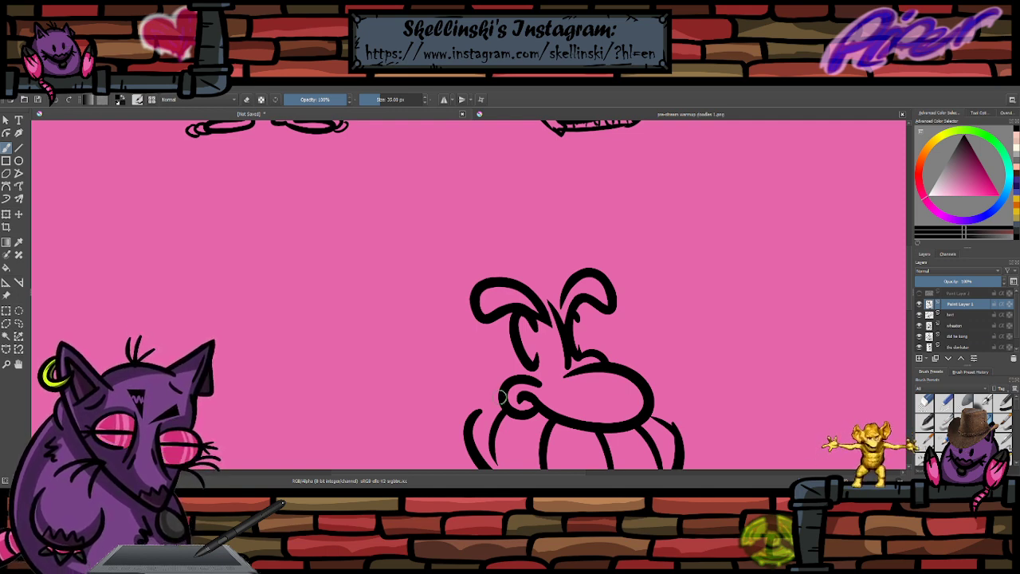
{"action": "scroll", "coordinate": [495, 253], "scroll_direction": "down", "scroll_amount": 2}
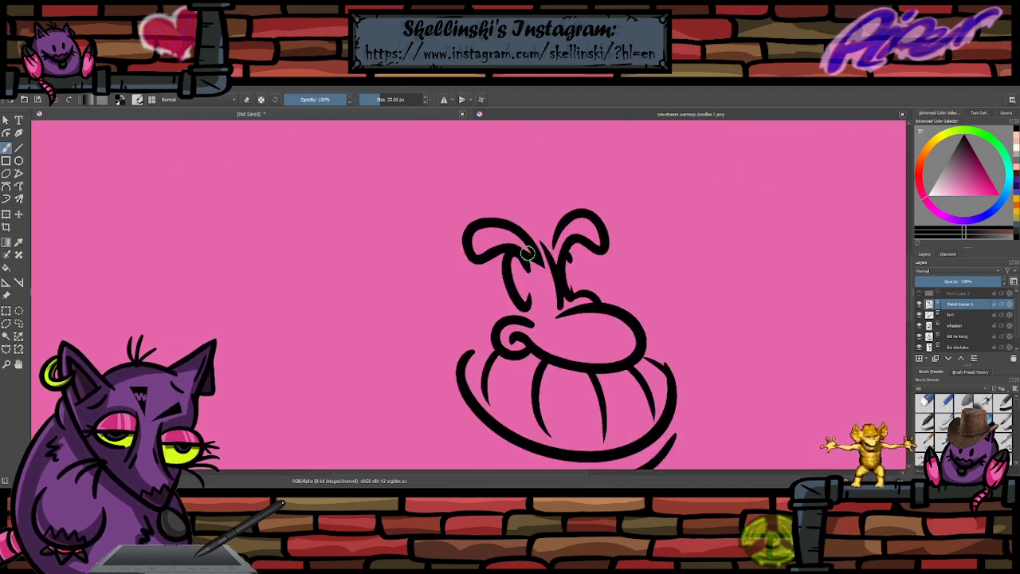
{"action": "scroll", "coordinate": [561, 267], "scroll_direction": "down", "scroll_amount": 1}
{"action": "scroll", "coordinate": [561, 268], "scroll_direction": "up", "scroll_amount": 1}
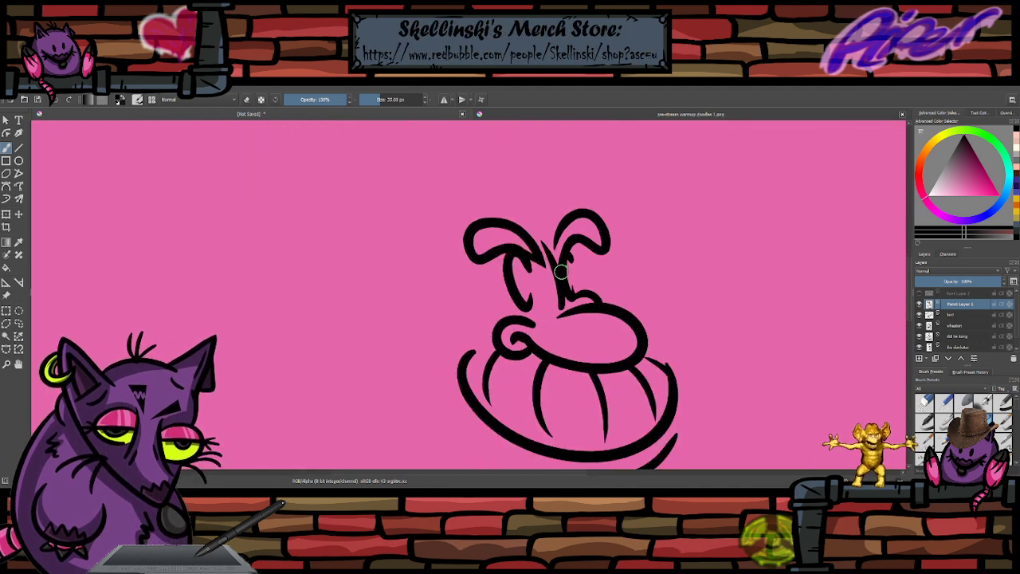
{"action": "scroll", "coordinate": [567, 241], "scroll_direction": "up", "scroll_amount": 1}
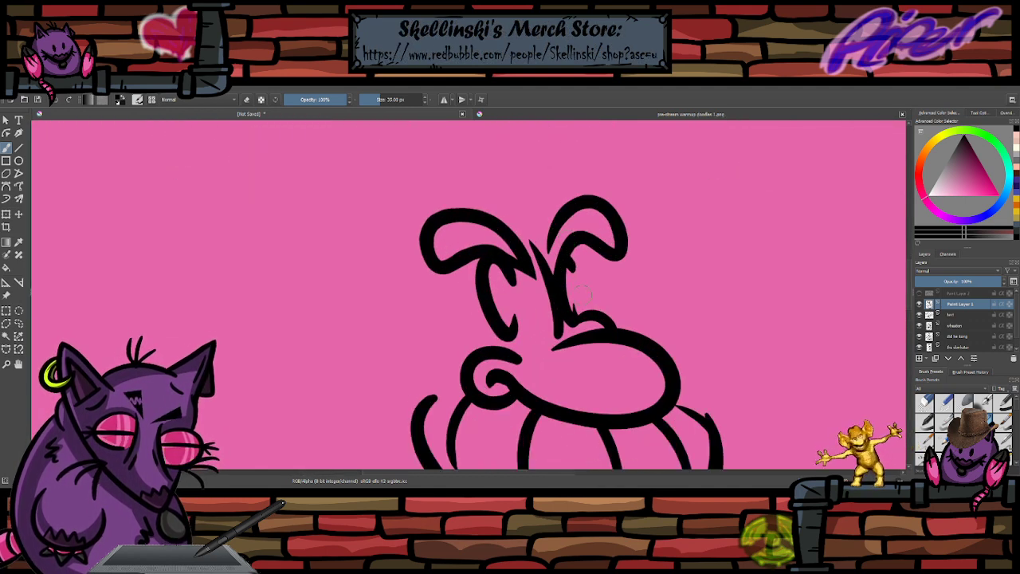
{"action": "mouse_move", "coordinate": [584, 309]}
{"action": "left_mouse_down"}
{"action": "mouse_move", "coordinate": [580, 242]}
{"action": "mouse_move", "coordinate": [582, 312]}
{"action": "left_mouse_up"}
{"action": "key", "text": "ctrl+z"}
{"action": "key", "text": "ctrl+z"}
{"action": "left_click_drag", "start_coordinate": [578, 250], "coordinate": [585, 312]}
{"action": "key", "text": "ctrl+z"}
{"action": "key", "text": "e"}
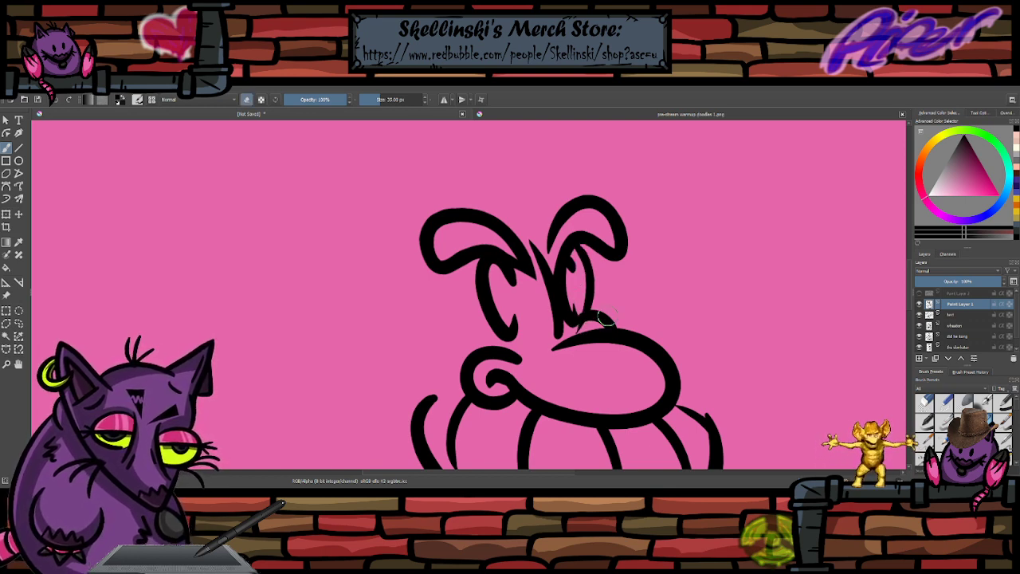
{"action": "key", "text": "ctrl+z"}
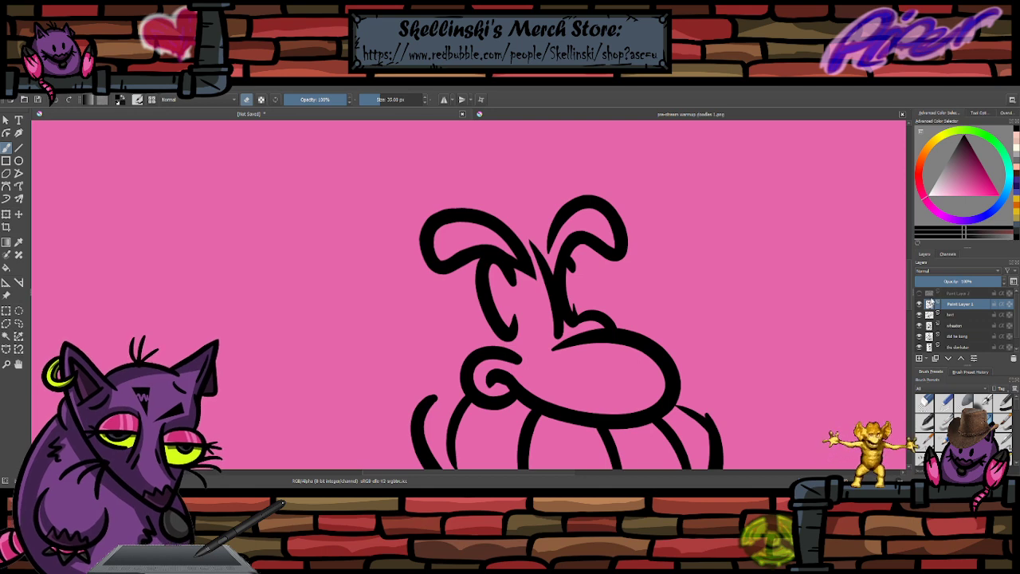
- Show and select the head arc's layer, and slant the arc over the eyebrows with a transform
{"action": "left_click", "coordinate": [921, 292]}
{"action": "left_click", "coordinate": [931, 294]}
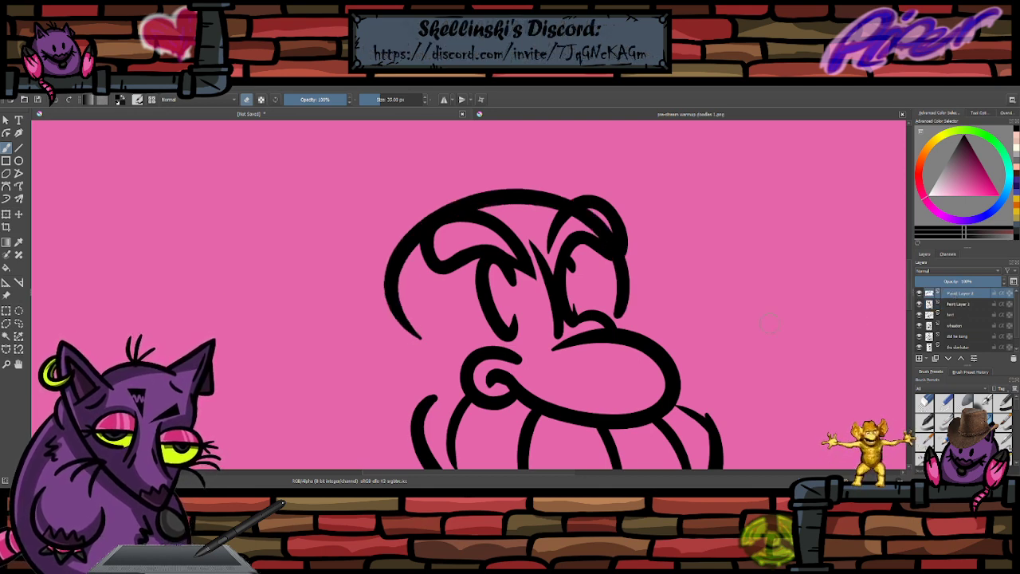
{"action": "key", "text": "ctrl+t"}
{"action": "scroll", "coordinate": [577, 232], "scroll_direction": "down", "scroll_amount": 2}
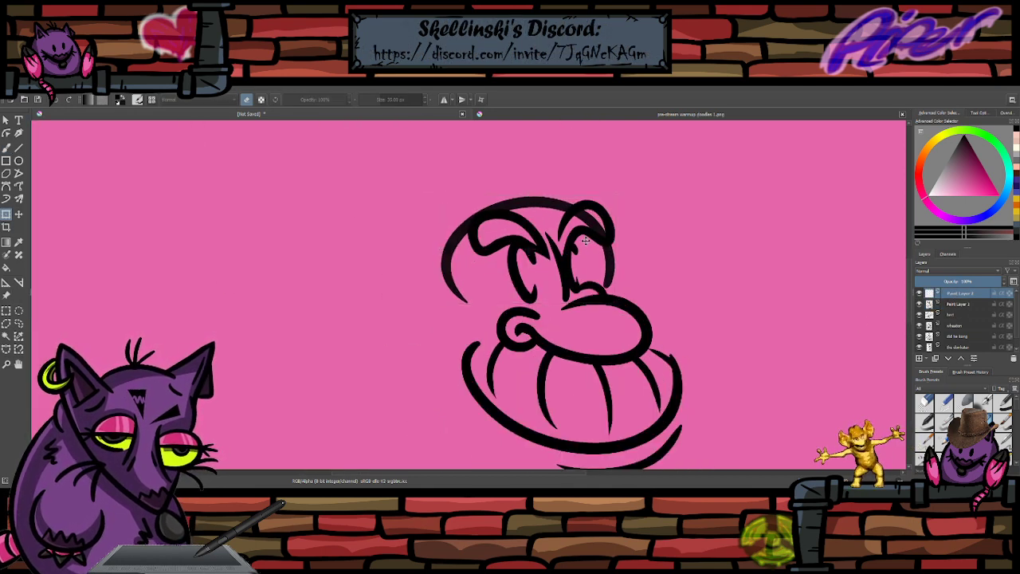
{"action": "left_click_drag", "start_coordinate": [572, 243], "coordinate": [583, 241]}
{"action": "left_click_drag", "start_coordinate": [552, 199], "coordinate": [568, 227]}
{"action": "left_click_drag", "start_coordinate": [710, 221], "coordinate": [653, 212]}
{"action": "key", "text": "ctrl+z"}
{"action": "key", "text": "ctrl+z"}
{"action": "key", "text": "ctrl+z"}
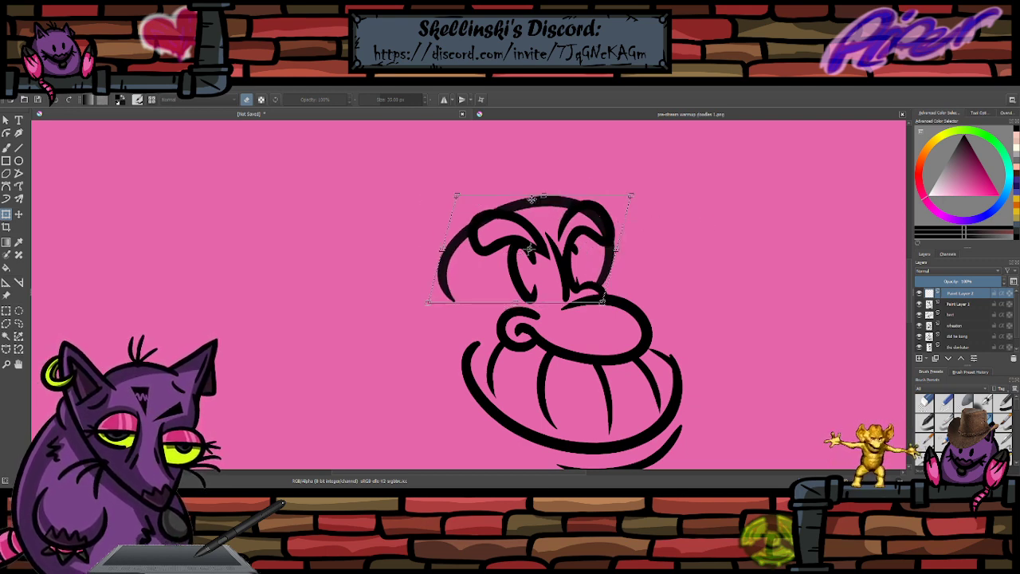
- Stretch the head arc taller, tilt it slightly and fit its front end along the right eye, applying the transform
{"action": "left_click_drag", "start_coordinate": [530, 197], "coordinate": [536, 183]}
{"action": "left_click_drag", "start_coordinate": [555, 204], "coordinate": [541, 209]}
{"action": "key", "text": "ctrl+shift+z"}
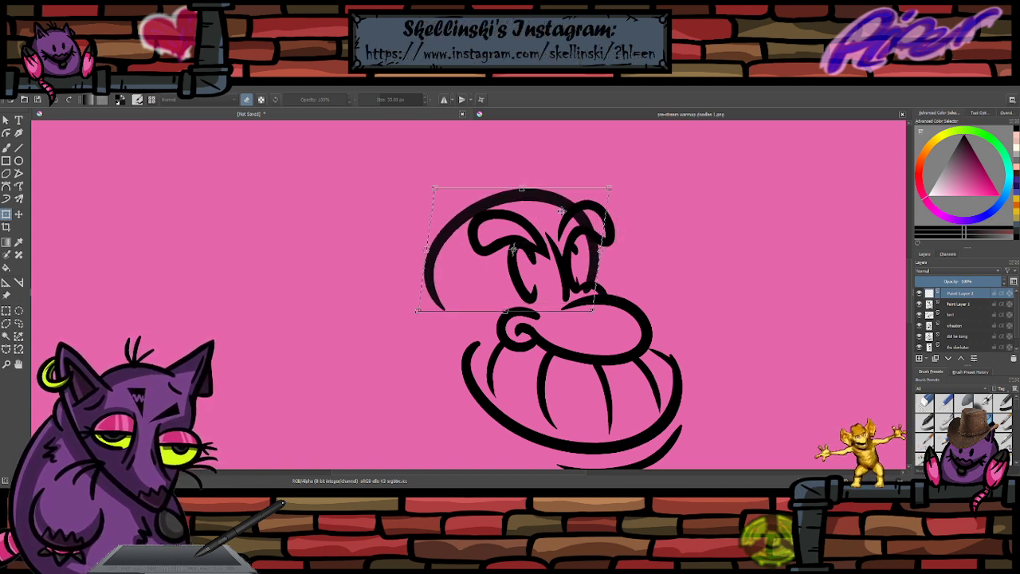
{"action": "left_click_drag", "start_coordinate": [718, 241], "coordinate": [717, 226]}
{"action": "left_click_drag", "start_coordinate": [577, 267], "coordinate": [582, 275]}
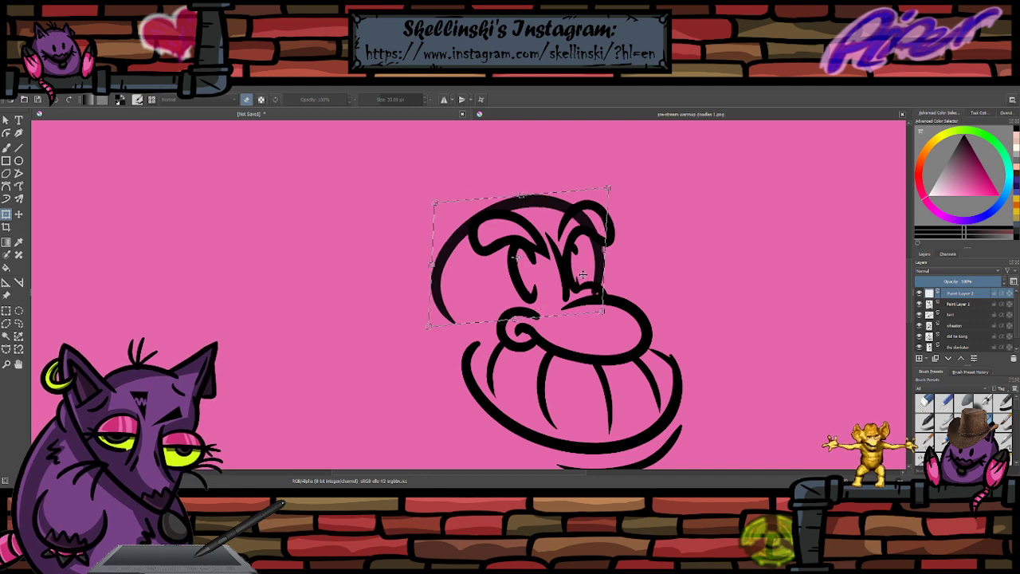
{"action": "key", "text": "b"}
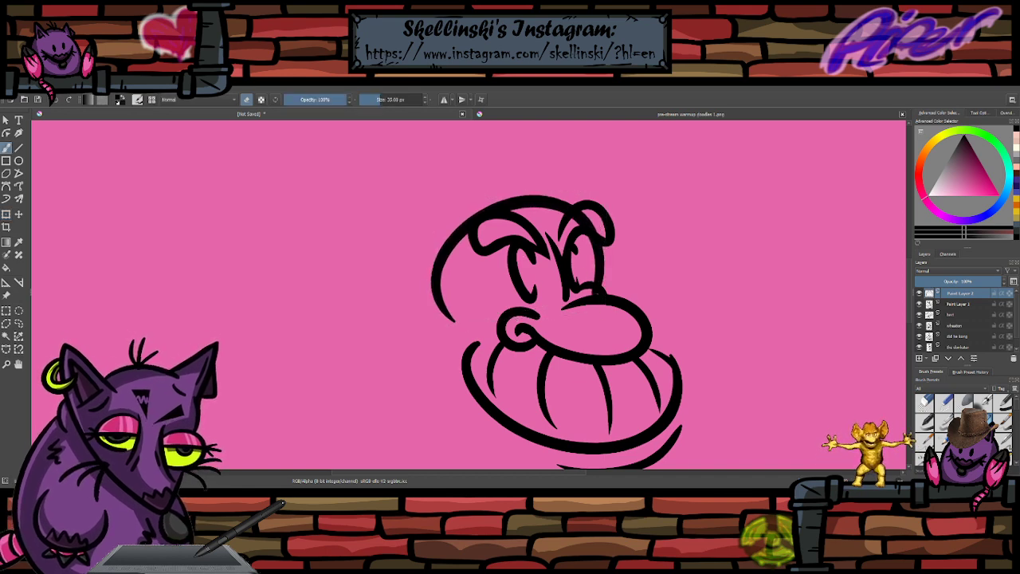
- Erase the part of the head arc that overlaps the right eyebrow and runs down beside the right eye
{"action": "scroll", "coordinate": [487, 169], "scroll_direction": "up", "scroll_amount": 1}
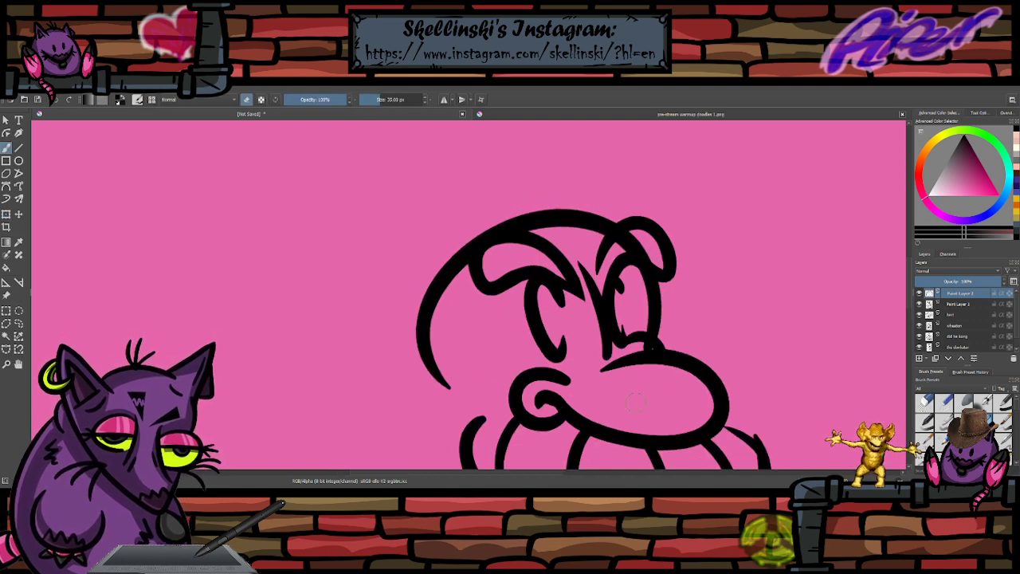
{"action": "key", "text": "e"}
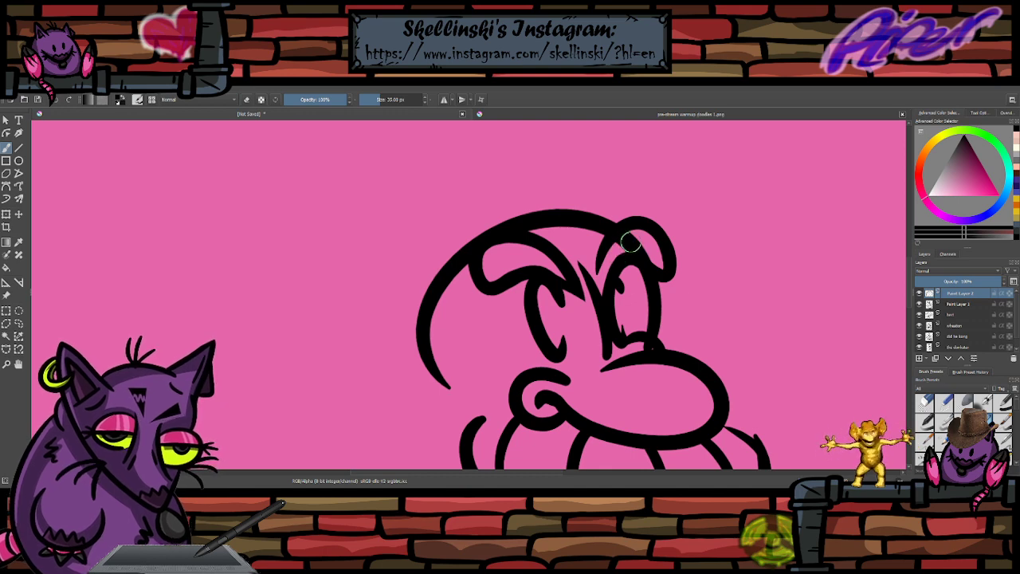
{"action": "key", "text": "e"}
{"action": "mouse_move", "coordinate": [627, 239]}
{"action": "left_mouse_down"}
{"action": "mouse_move", "coordinate": [660, 277]}
{"action": "mouse_move", "coordinate": [647, 286]}
{"action": "mouse_move", "coordinate": [648, 345]}
{"action": "left_mouse_up"}
{"action": "key", "text": "ctrl+z"}
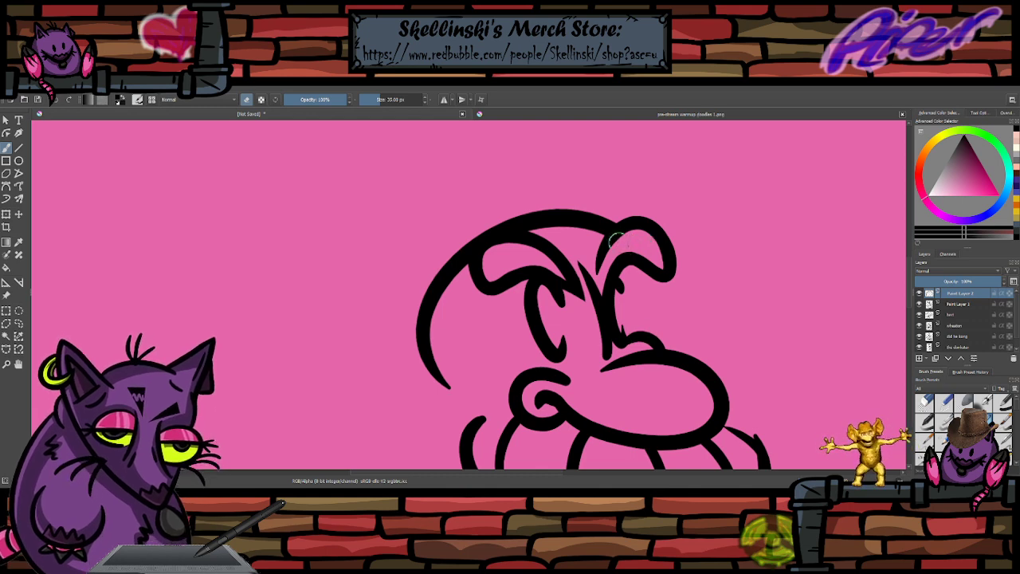
- Try to draw the right eye's curved outer edge from the eyebrow to the nose and clean up where it meets the brow
{"action": "key", "text": "e"}
{"action": "left_click_drag", "start_coordinate": [626, 269], "coordinate": [636, 348]}
{"action": "key", "text": "ctrl+z"}
{"action": "key", "text": "ctrl+z"}
{"action": "key", "text": "ctrl+z"}
{"action": "mouse_move", "coordinate": [614, 342]}
{"action": "left_mouse_down"}
{"action": "mouse_move", "coordinate": [617, 283]}
{"action": "mouse_move", "coordinate": [641, 297]}
{"action": "mouse_move", "coordinate": [637, 337]}
{"action": "left_mouse_up"}
{"action": "key", "text": "e"}
{"action": "left_click_drag", "start_coordinate": [618, 242], "coordinate": [628, 245]}
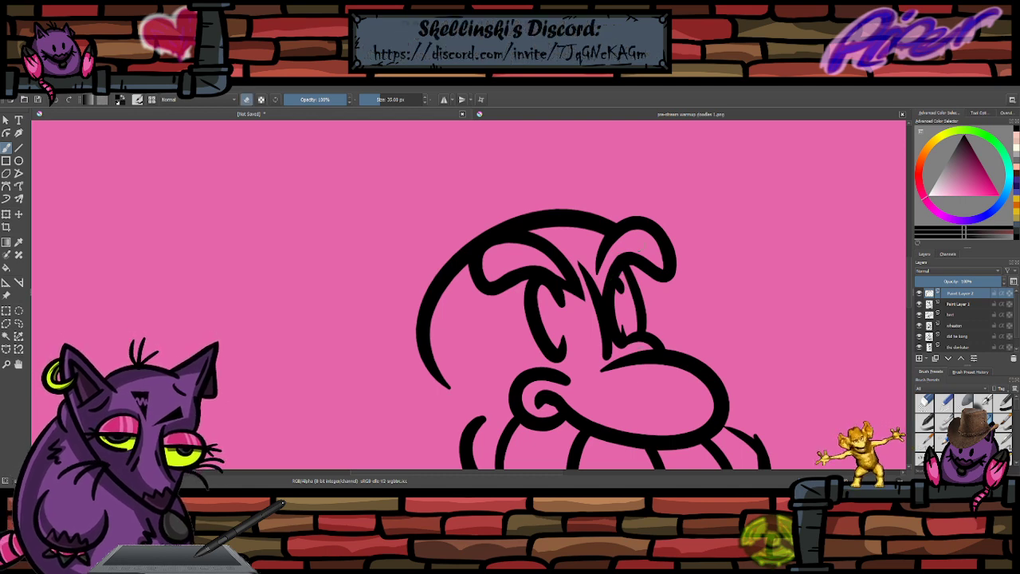
{"action": "scroll", "coordinate": [637, 241], "scroll_direction": "down", "scroll_amount": 3}
{"action": "scroll", "coordinate": [647, 243], "scroll_direction": "up", "scroll_amount": 2}
{"action": "scroll", "coordinate": [647, 244], "scroll_direction": "down", "scroll_amount": 1}
{"action": "scroll", "coordinate": [647, 243], "scroll_direction": "up", "scroll_amount": 1}
{"action": "key", "text": "ctrl+z"}
{"action": "key", "text": "ctrl+z"}
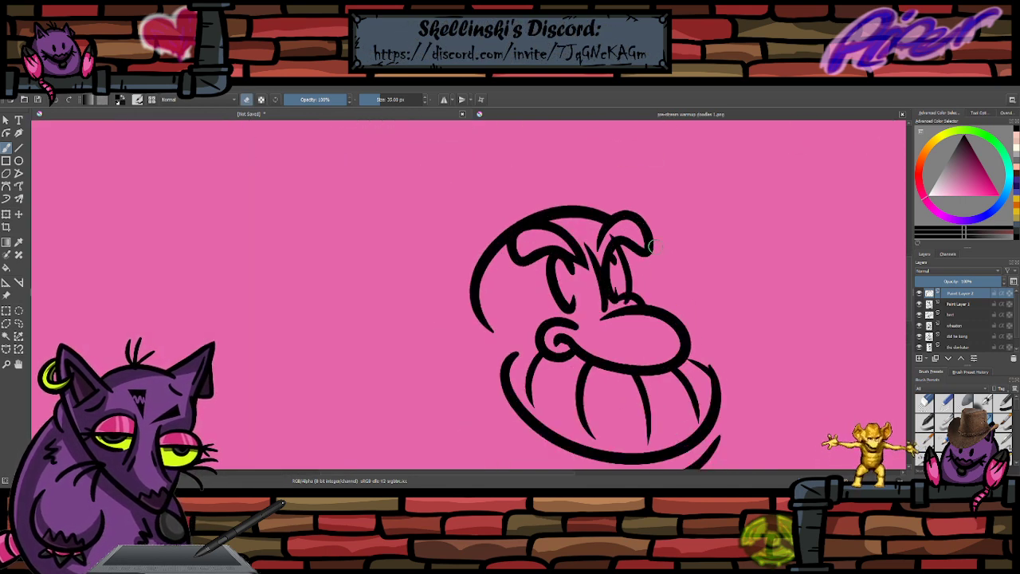
- Redraw the right eye's outer edge as a curve from beneath the eyebrow down to the top of the nose
{"action": "scroll", "coordinate": [649, 244], "scroll_direction": "up", "scroll_amount": 2}
{"action": "key", "text": "ctrl+z"}
{"action": "key", "text": "e"}
{"action": "mouse_move", "coordinate": [600, 361]}
{"action": "left_mouse_down"}
{"action": "mouse_move", "coordinate": [548, 261]}
{"action": "mouse_move", "coordinate": [633, 271]}
{"action": "mouse_move", "coordinate": [619, 284]}
{"action": "mouse_move", "coordinate": [616, 241]}
{"action": "mouse_move", "coordinate": [609, 347]}
{"action": "left_mouse_up"}
{"action": "key", "text": "ctrl+z"}
{"action": "key", "text": "ctrl+z"}
{"action": "left_click_drag", "start_coordinate": [624, 254], "coordinate": [625, 357]}
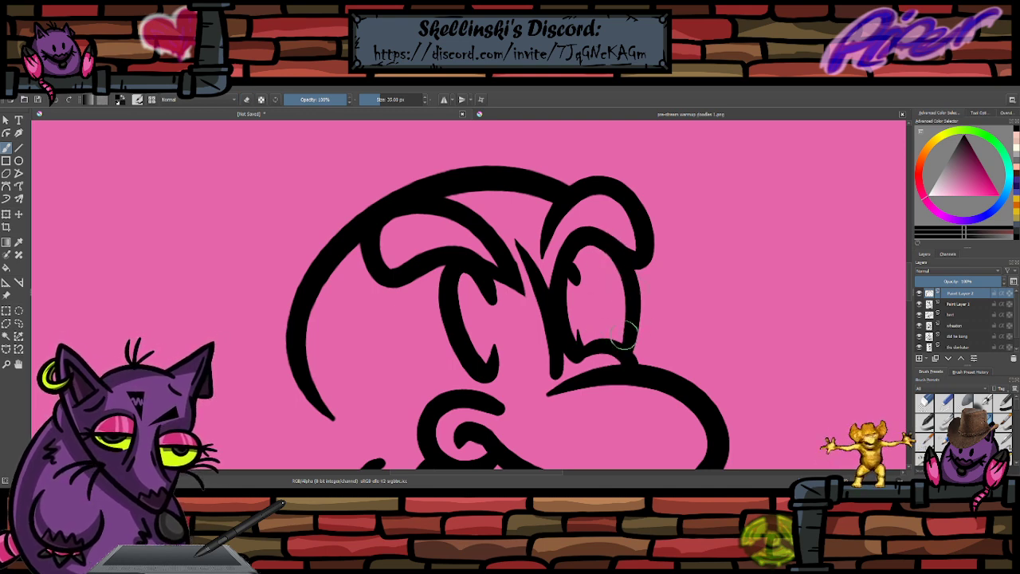
{"action": "scroll", "coordinate": [634, 307], "scroll_direction": "down", "scroll_amount": 4}
{"action": "scroll", "coordinate": [606, 295], "scroll_direction": "up", "scroll_amount": 1}
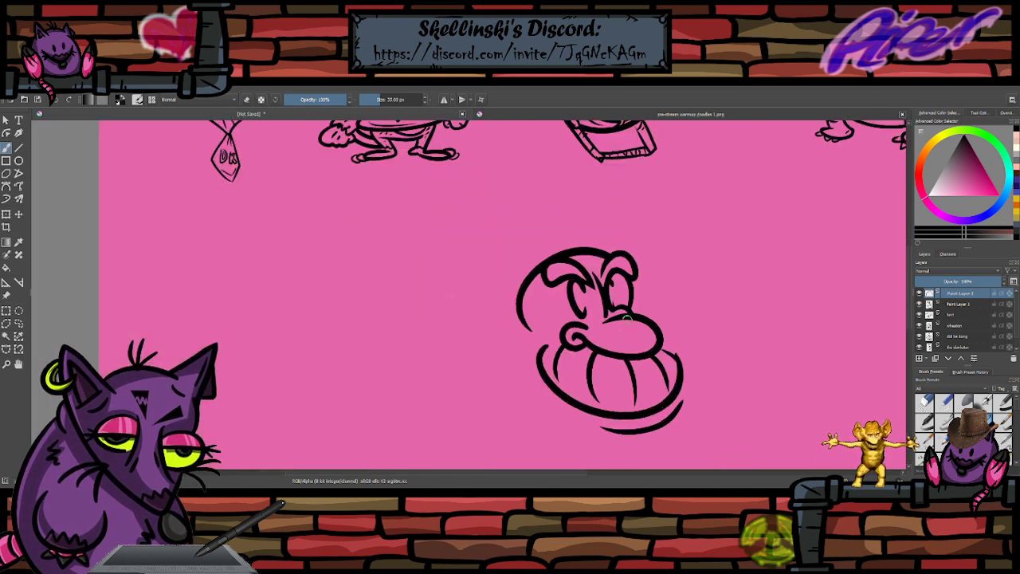
- Examine the right eye up close and against the proportions of the whole grinning face
{"action": "scroll", "coordinate": [606, 295], "scroll_direction": "up", "scroll_amount": 4}
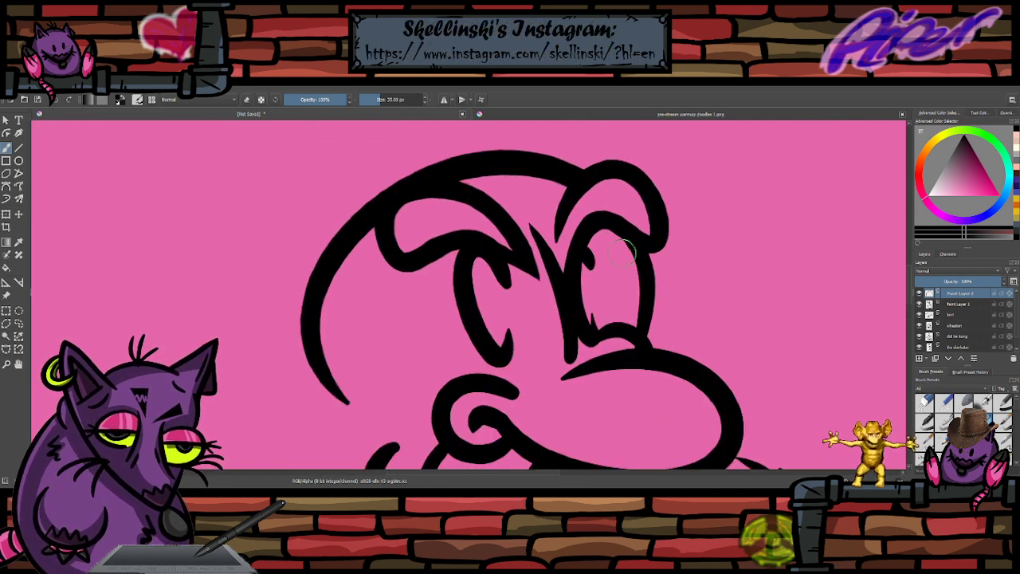
{"action": "scroll", "coordinate": [626, 251], "scroll_direction": "down", "scroll_amount": 3}
{"action": "scroll", "coordinate": [657, 296], "scroll_direction": "up", "scroll_amount": 2}
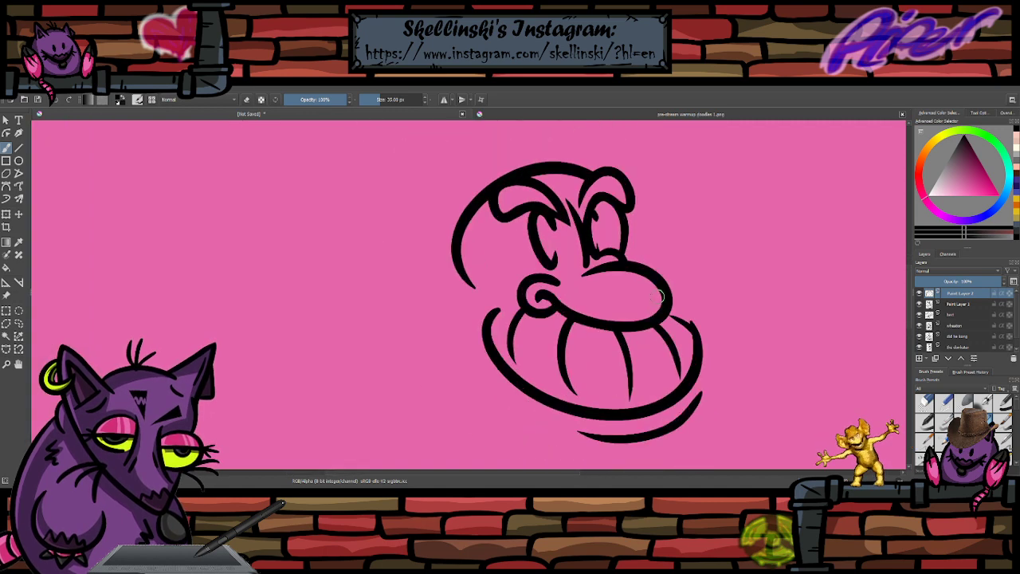
{"action": "scroll", "coordinate": [657, 296], "scroll_direction": "down", "scroll_amount": 2}
{"action": "scroll", "coordinate": [653, 271], "scroll_direction": "up", "scroll_amount": 3}
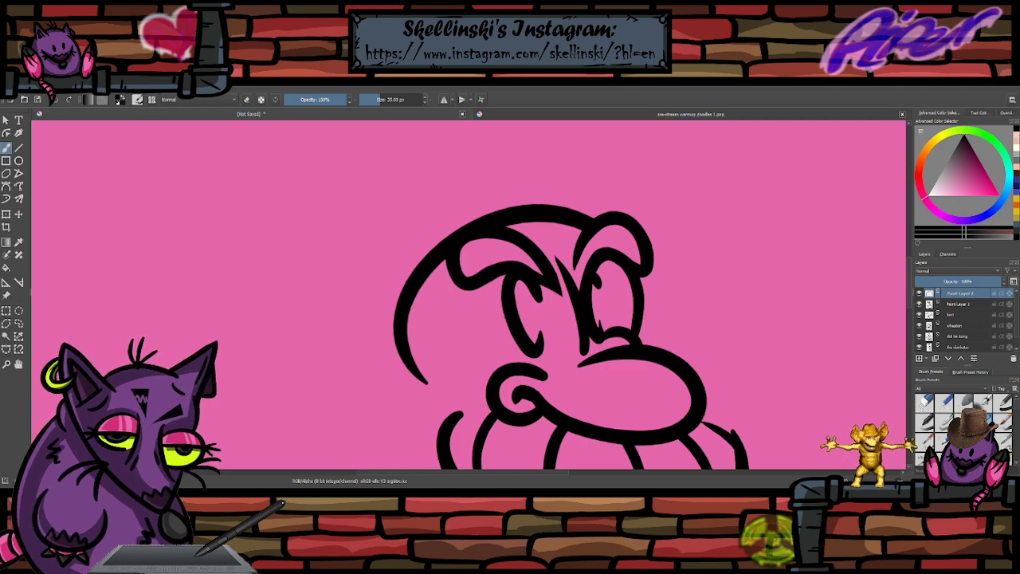
{"action": "scroll", "coordinate": [586, 242], "scroll_direction": "down", "scroll_amount": 3}
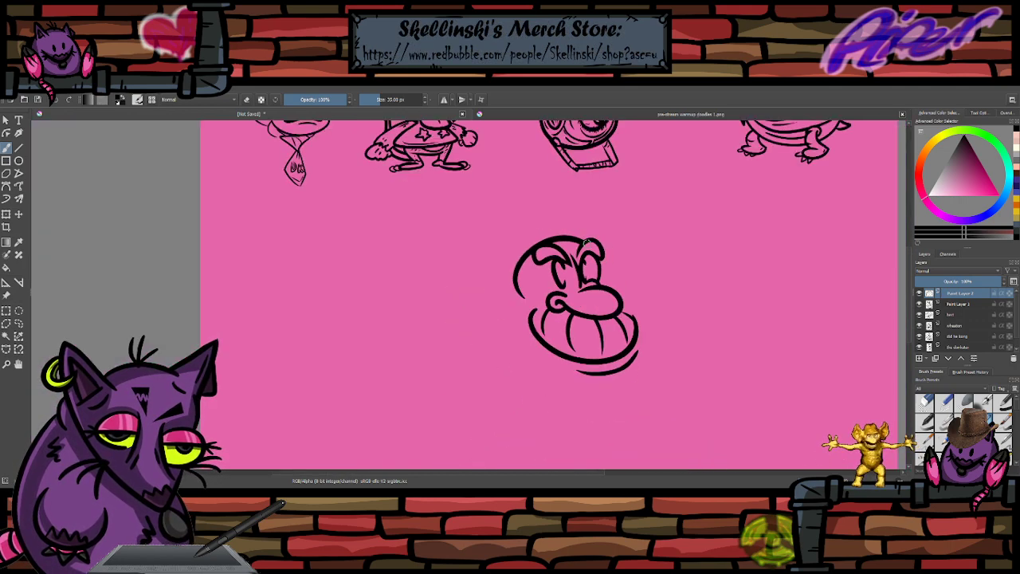
{"action": "scroll", "coordinate": [588, 241], "scroll_direction": "up", "scroll_amount": 3}
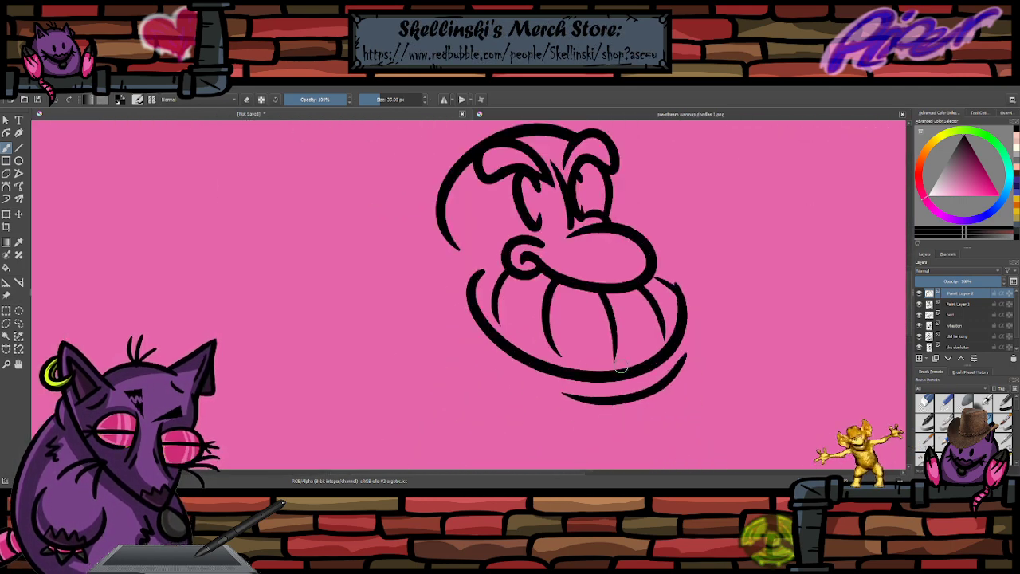
{"action": "scroll", "coordinate": [605, 261], "scroll_direction": "down", "scroll_amount": 3}
{"action": "scroll", "coordinate": [600, 240], "scroll_direction": "up", "scroll_amount": 3}
{"action": "scroll", "coordinate": [599, 236], "scroll_direction": "up", "scroll_amount": 3}
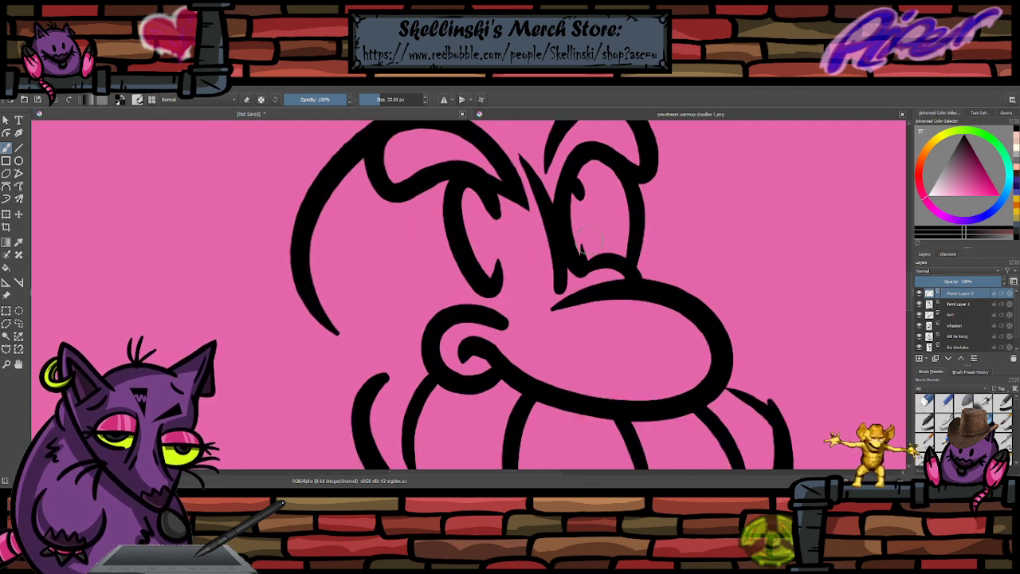
{"action": "left_click_drag", "start_coordinate": [582, 184], "coordinate": [580, 194]}
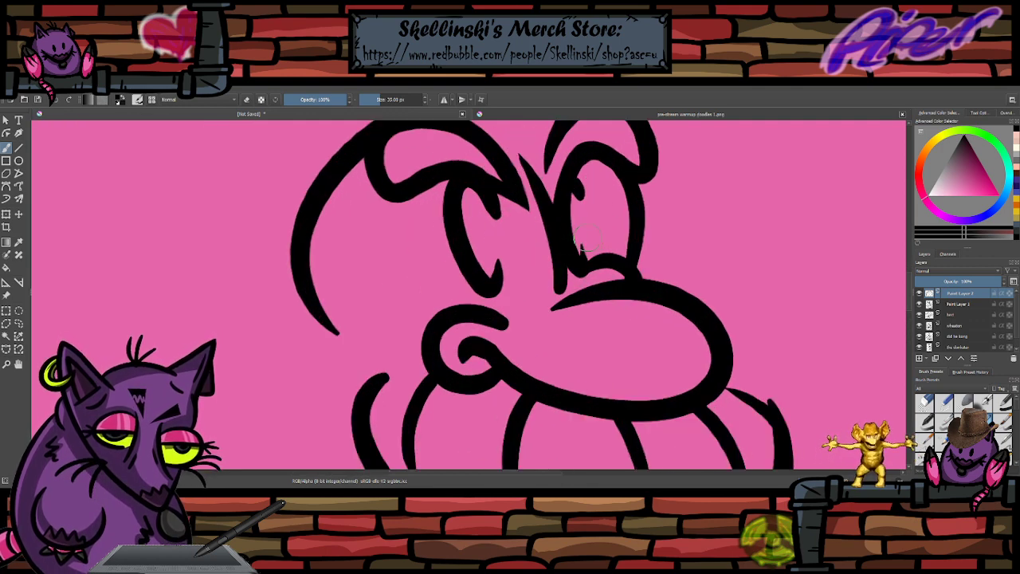
{"action": "scroll", "coordinate": [527, 223], "scroll_direction": "down", "scroll_amount": 6}
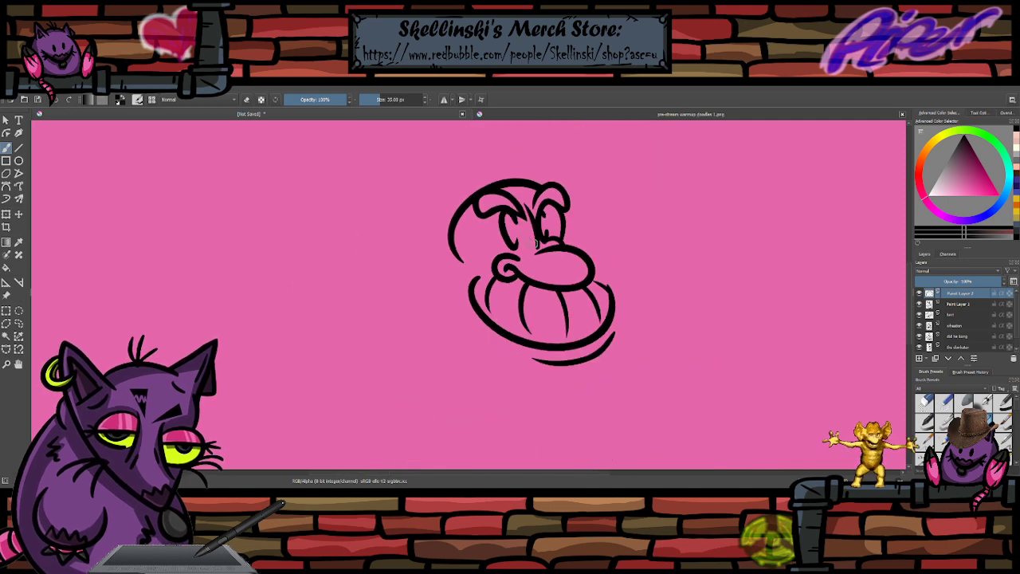
{"action": "scroll", "coordinate": [533, 209], "scroll_direction": "up", "scroll_amount": 4}
{"action": "scroll", "coordinate": [532, 232], "scroll_direction": "down", "scroll_amount": 4}
{"action": "scroll", "coordinate": [537, 173], "scroll_direction": "up", "scroll_amount": 2}
{"action": "scroll", "coordinate": [505, 271], "scroll_direction": "down", "scroll_amount": 2}
- Examine the finished character sketches above, especially the eyes of the frowning ape, for comparison with the grinning face
{"action": "scroll", "coordinate": [458, 215], "scroll_direction": "up", "scroll_amount": 6}
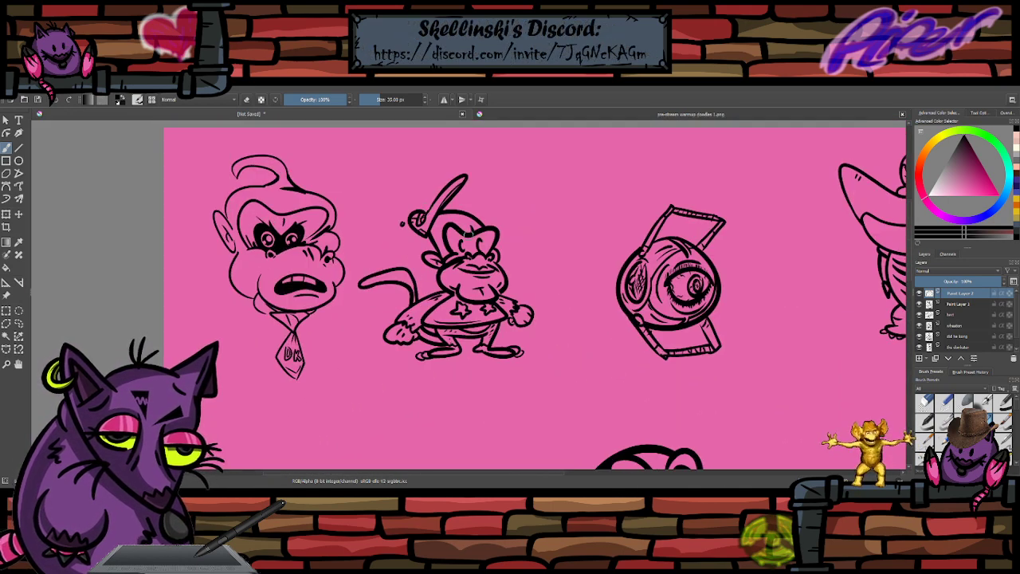
{"action": "scroll", "coordinate": [430, 211], "scroll_direction": "down", "scroll_amount": 3}
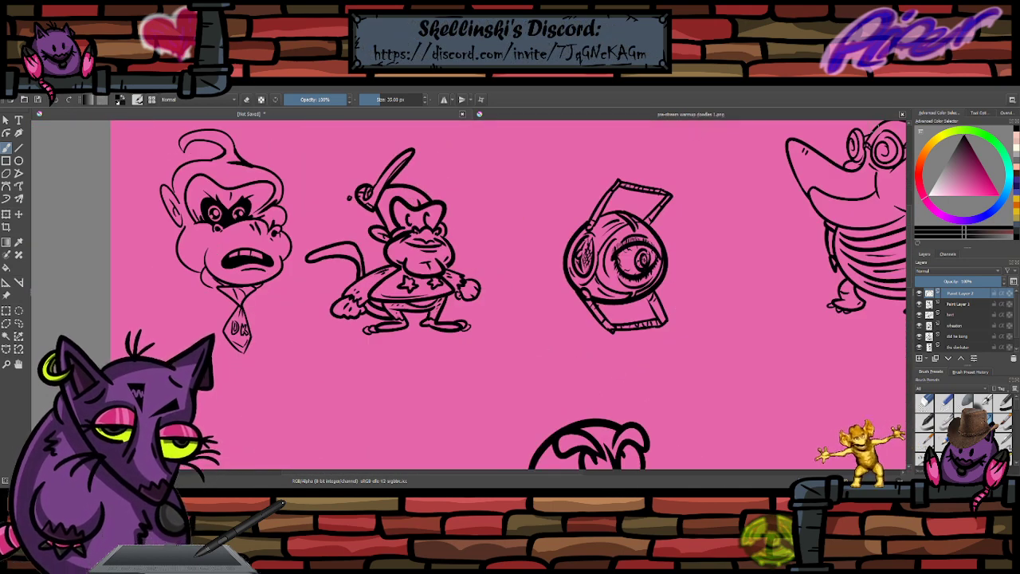
{"action": "scroll", "coordinate": [407, 205], "scroll_direction": "up", "scroll_amount": 3}
{"action": "scroll", "coordinate": [399, 196], "scroll_direction": "down", "scroll_amount": 2}
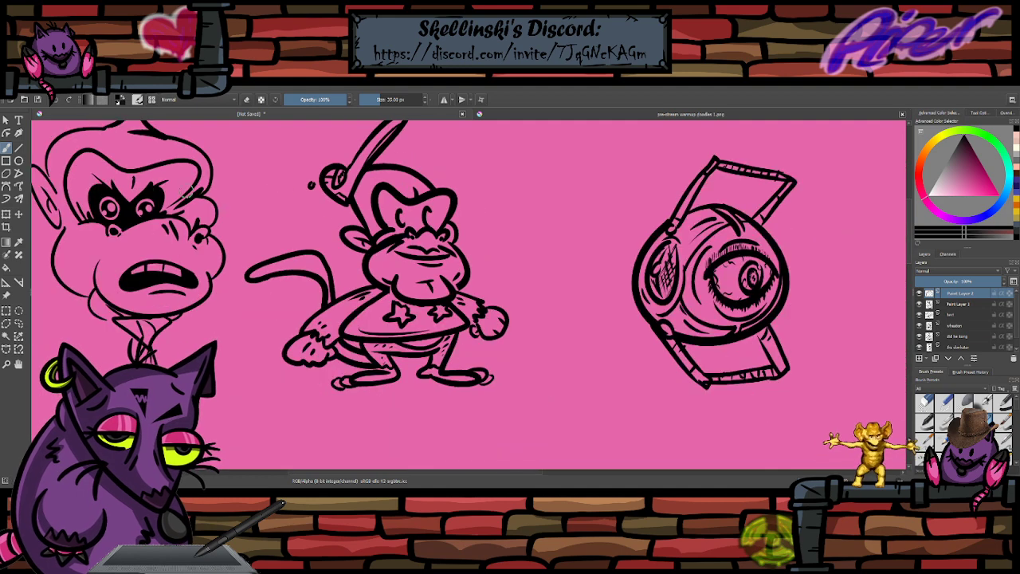
{"action": "scroll", "coordinate": [205, 221], "scroll_direction": "up", "scroll_amount": 10}
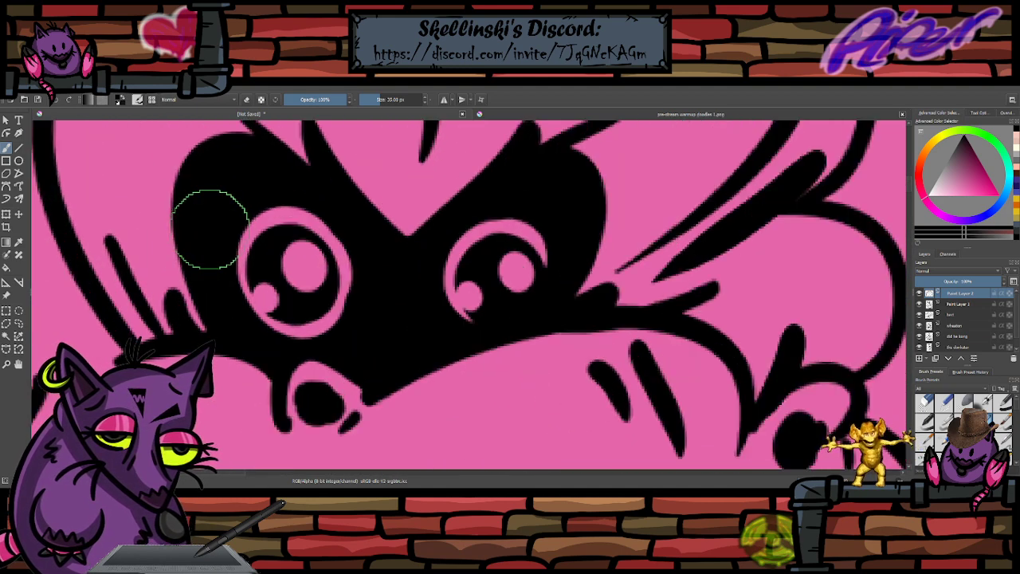
{"action": "scroll", "coordinate": [289, 239], "scroll_direction": "down", "scroll_amount": 6}
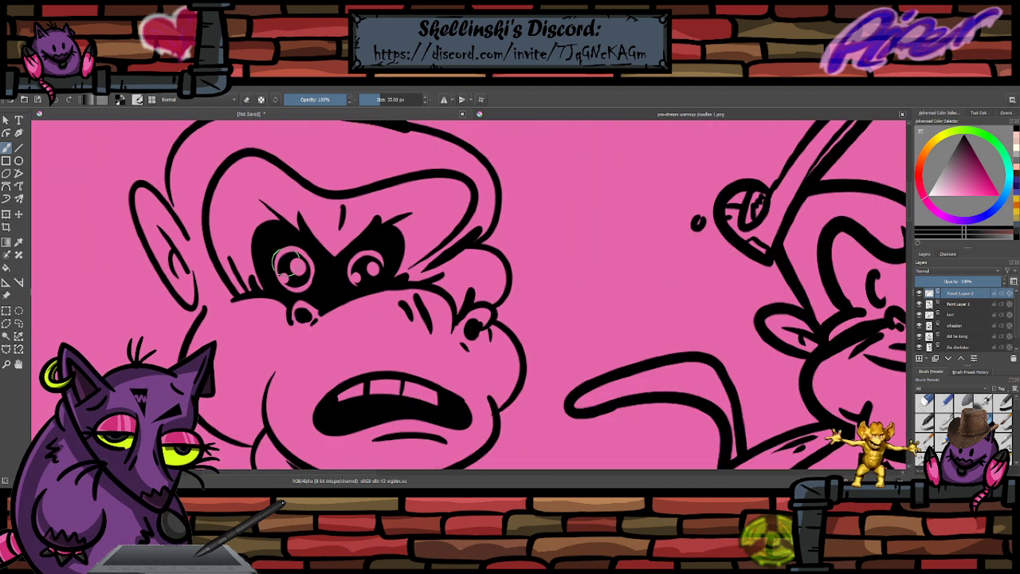
{"action": "scroll", "coordinate": [286, 263], "scroll_direction": "down", "scroll_amount": 2}
{"action": "scroll", "coordinate": [532, 273], "scroll_direction": "up", "scroll_amount": 1}
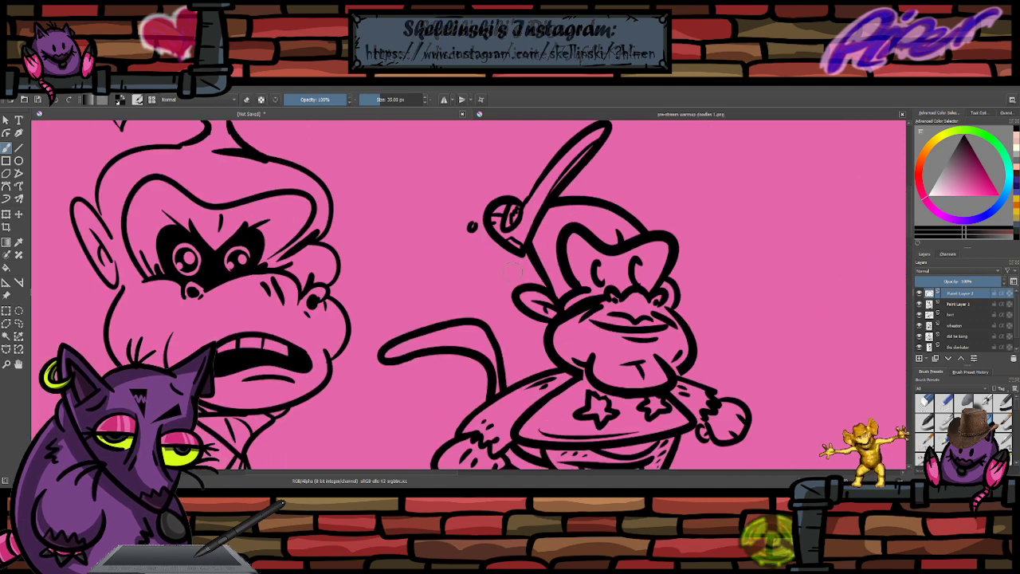
{"action": "scroll", "coordinate": [542, 277], "scroll_direction": "down", "scroll_amount": 1}
{"action": "scroll", "coordinate": [611, 288], "scroll_direction": "up", "scroll_amount": 1}
{"action": "scroll", "coordinate": [543, 267], "scroll_direction": "down", "scroll_amount": 1}
{"action": "scroll", "coordinate": [543, 285], "scroll_direction": "up", "scroll_amount": 1}
{"action": "scroll", "coordinate": [522, 237], "scroll_direction": "down", "scroll_amount": 4}
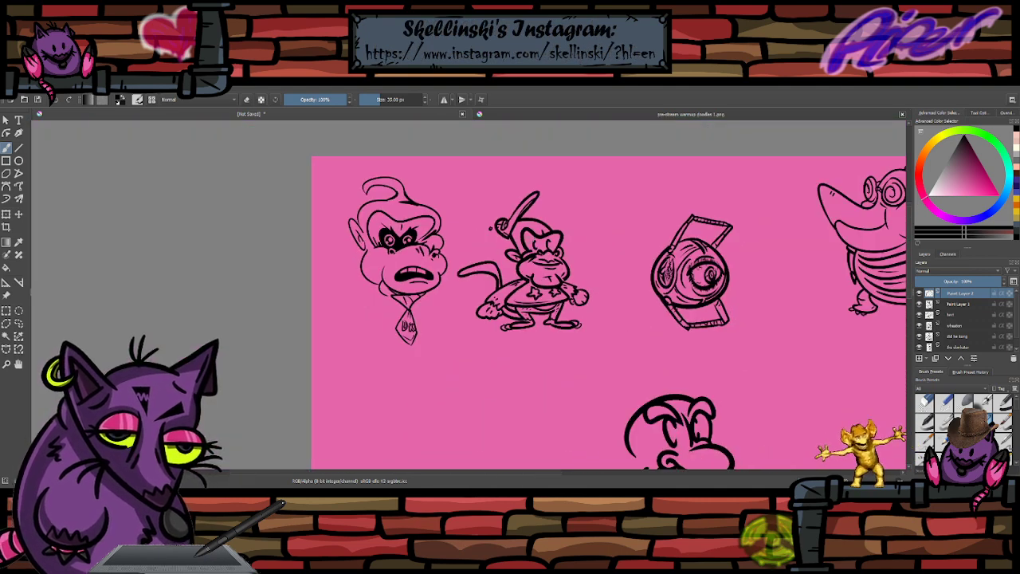
{"action": "scroll", "coordinate": [702, 411], "scroll_direction": "up", "scroll_amount": 1}
{"action": "scroll", "coordinate": [613, 406], "scroll_direction": "down", "scroll_amount": 1}
{"action": "scroll", "coordinate": [606, 414], "scroll_direction": "up", "scroll_amount": 2}
{"action": "scroll", "coordinate": [621, 343], "scroll_direction": "down", "scroll_amount": 2}
{"action": "scroll", "coordinate": [617, 335], "scroll_direction": "up", "scroll_amount": 3}
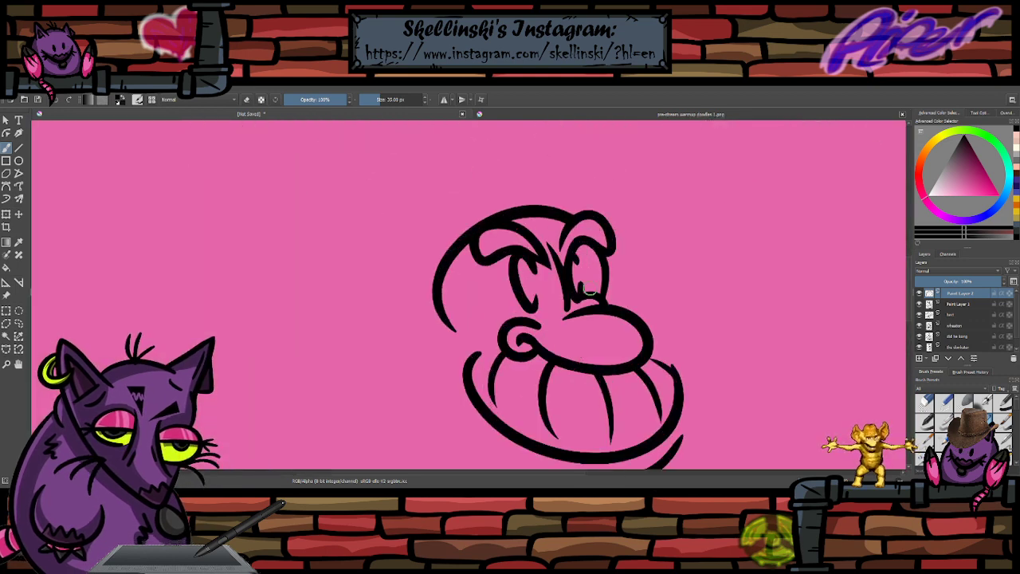
- Draw a hooked sideburn line from the rear of the head to the mouth and erase the head arc's lower rear end
{"action": "scroll", "coordinate": [605, 279], "scroll_direction": "down", "scroll_amount": 2}
{"action": "scroll", "coordinate": [594, 279], "scroll_direction": "up", "scroll_amount": 1}
{"action": "scroll", "coordinate": [582, 279], "scroll_direction": "up", "scroll_amount": 1}
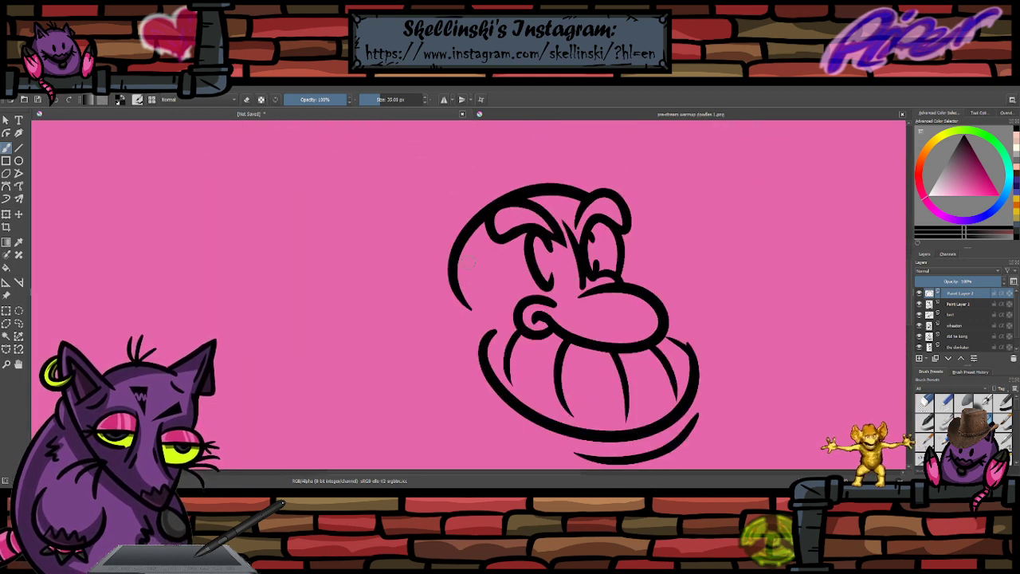
{"action": "left_click_drag", "start_coordinate": [465, 244], "coordinate": [488, 328]}
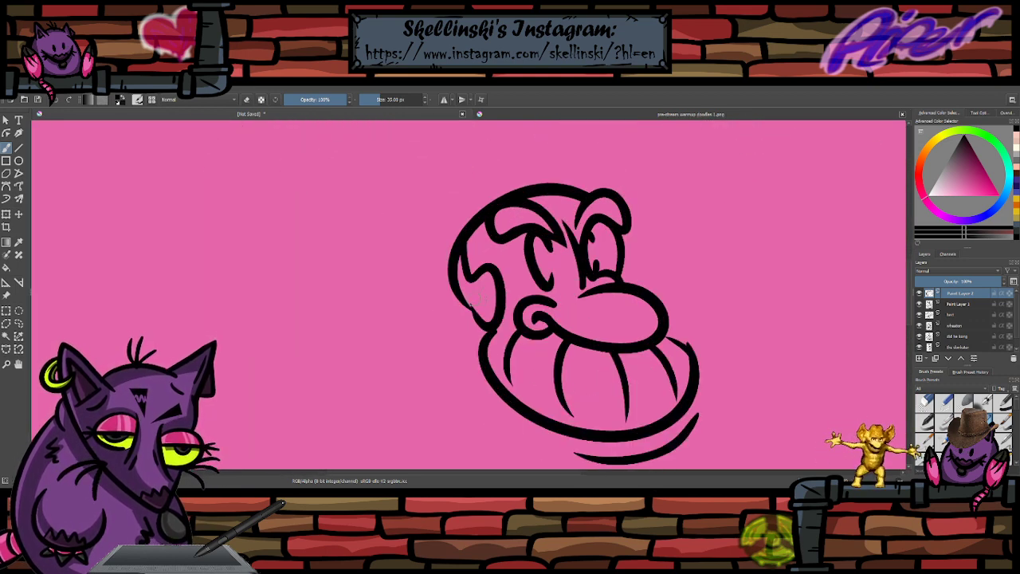
{"action": "mouse_move", "coordinate": [470, 295]}
{"action": "left_mouse_down"}
{"action": "mouse_move", "coordinate": [479, 314]}
{"action": "mouse_move", "coordinate": [449, 267]}
{"action": "mouse_move", "coordinate": [455, 240]}
{"action": "mouse_move", "coordinate": [460, 277]}
{"action": "left_mouse_up"}
{"action": "key", "text": "ctrl+z"}
{"action": "key", "text": "e"}
{"action": "key", "text": "e"}
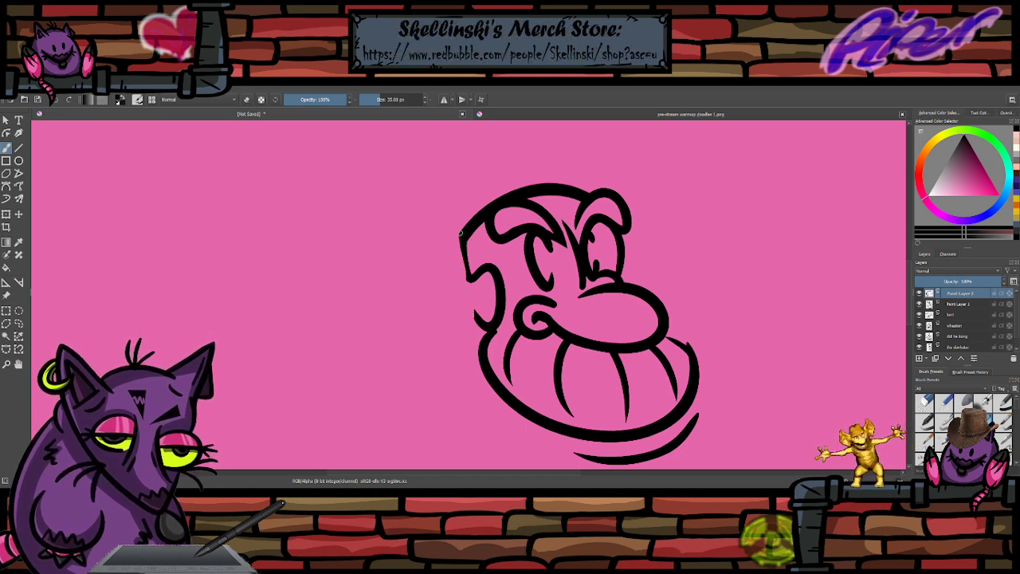
- Try several rounded curves for the back of the head, from the cut end of the head arc to the sideburn's base
{"action": "left_click_drag", "start_coordinate": [464, 236], "coordinate": [478, 320]}
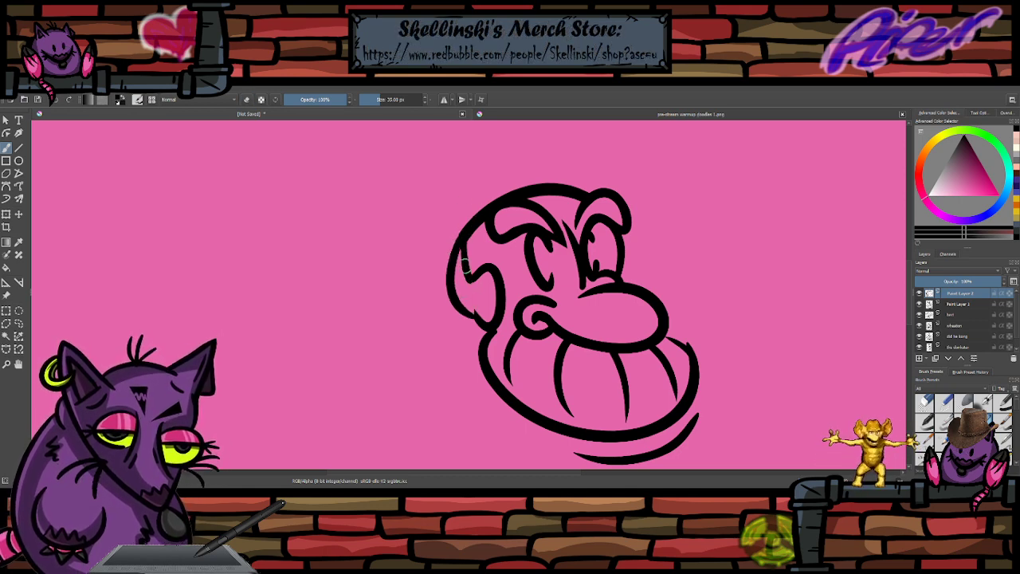
{"action": "key", "text": "ctrl+z"}
{"action": "left_click_drag", "start_coordinate": [451, 245], "coordinate": [478, 319]}
{"action": "key", "text": "ctrl+z"}
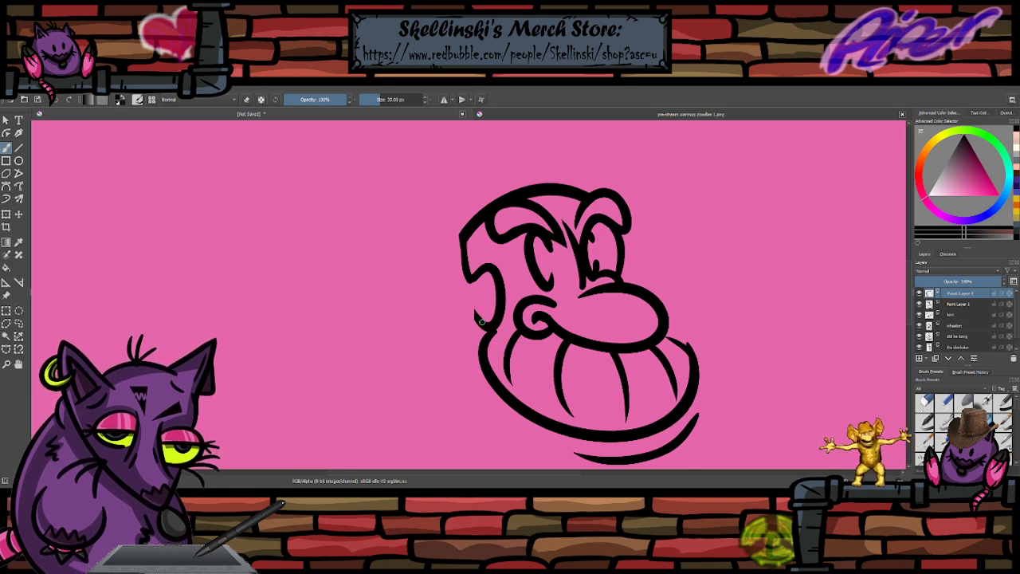
{"action": "mouse_move", "coordinate": [457, 239]}
{"action": "left_mouse_down"}
{"action": "mouse_move", "coordinate": [478, 316]}
{"action": "mouse_move", "coordinate": [449, 251]}
{"action": "left_mouse_up"}
{"action": "key", "text": "ctrl+z"}
{"action": "key", "text": "ctrl+z"}
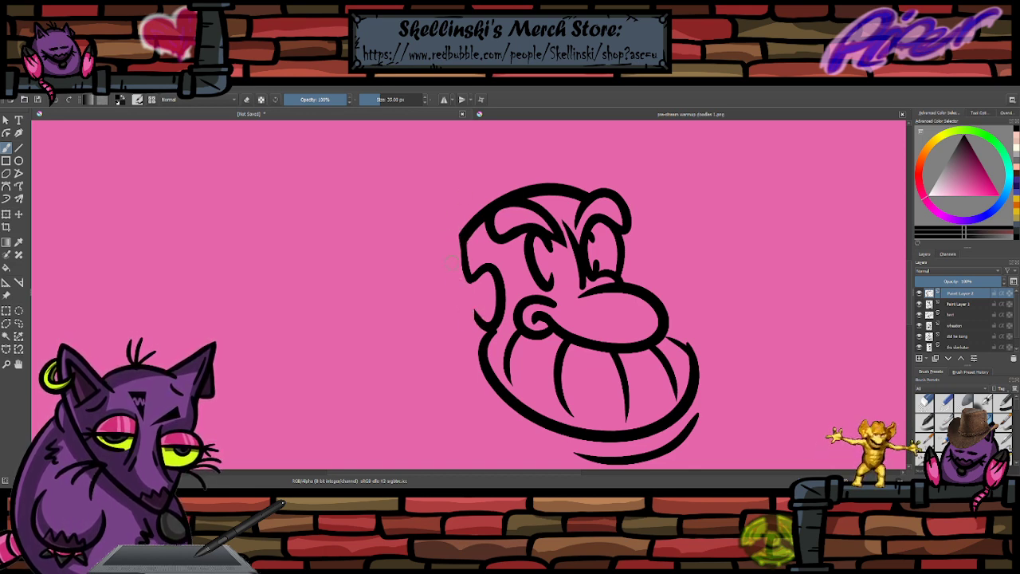
{"action": "mouse_move", "coordinate": [489, 330]}
{"action": "left_mouse_down"}
{"action": "mouse_move", "coordinate": [448, 256]}
{"action": "mouse_move", "coordinate": [466, 285]}
{"action": "left_mouse_up"}
{"action": "key", "text": "ctrl+z"}
{"action": "key", "text": "ctrl+z"}
- Draw a slanted outer line behind the sideburn that meets its lower end at the mouth, retrying the stroke as needed
{"action": "left_click_drag", "start_coordinate": [448, 252], "coordinate": [482, 333]}
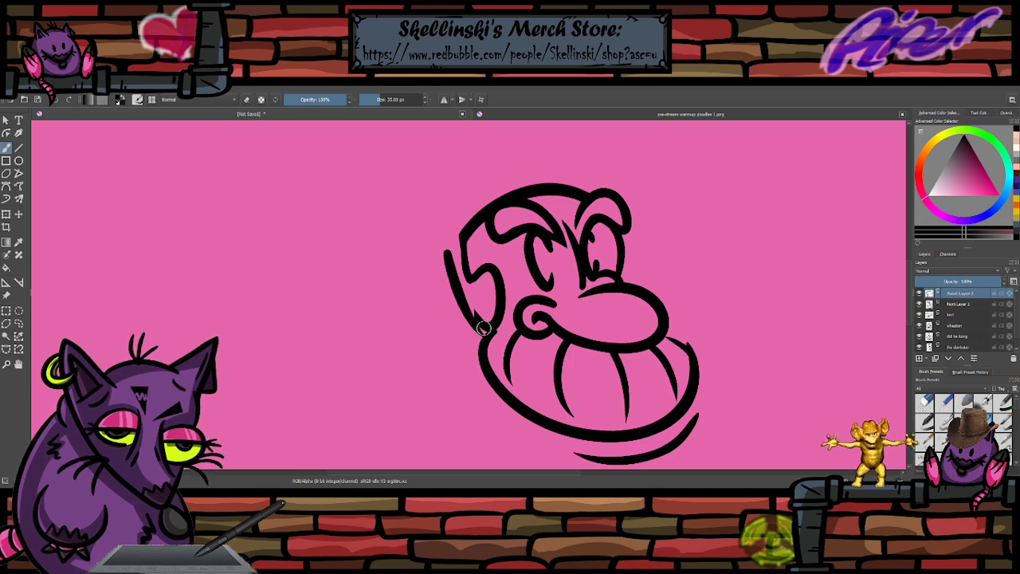
{"action": "key", "text": "ctrl+z"}
{"action": "left_click_drag", "start_coordinate": [464, 276], "coordinate": [486, 320]}
{"action": "key", "text": "ctrl+z"}
{"action": "left_click_drag", "start_coordinate": [451, 254], "coordinate": [486, 322]}
{"action": "key", "text": "ctrl+z"}
{"action": "left_click_drag", "start_coordinate": [449, 263], "coordinate": [486, 330]}
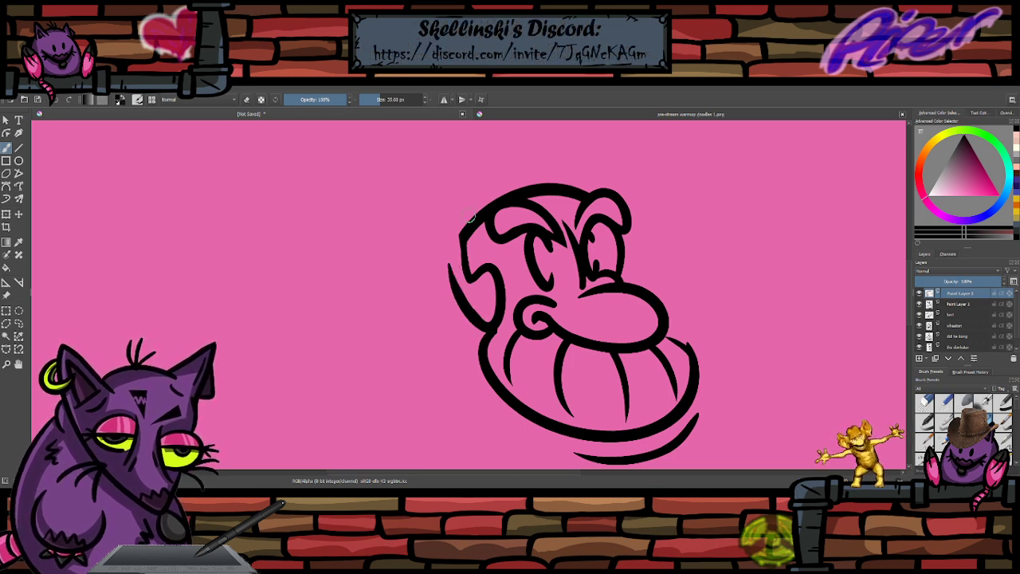
- Add a small rounded bump beside the right eye above the nose, and extend the line behind the sideburn upward
{"action": "mouse_move", "coordinate": [627, 244]}
{"action": "left_mouse_down"}
{"action": "mouse_move", "coordinate": [637, 284]}
{"action": "mouse_move", "coordinate": [639, 265]}
{"action": "mouse_move", "coordinate": [620, 274]}
{"action": "left_mouse_up"}
{"action": "key", "text": "ctrl+z"}
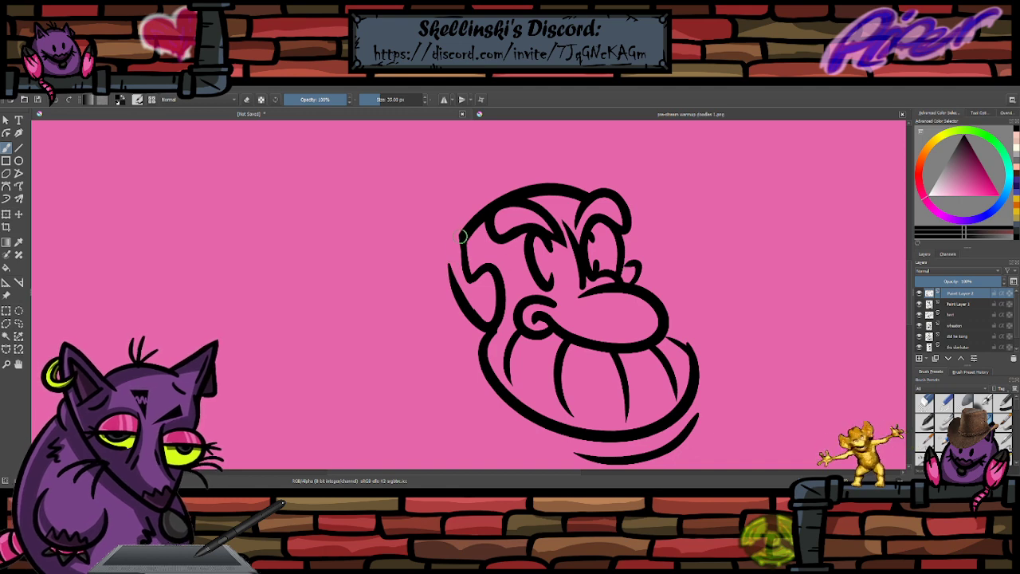
{"action": "left_click_drag", "start_coordinate": [461, 235], "coordinate": [451, 286]}
{"action": "key", "text": "ctrl+z"}
{"action": "left_click_drag", "start_coordinate": [462, 237], "coordinate": [452, 295]}
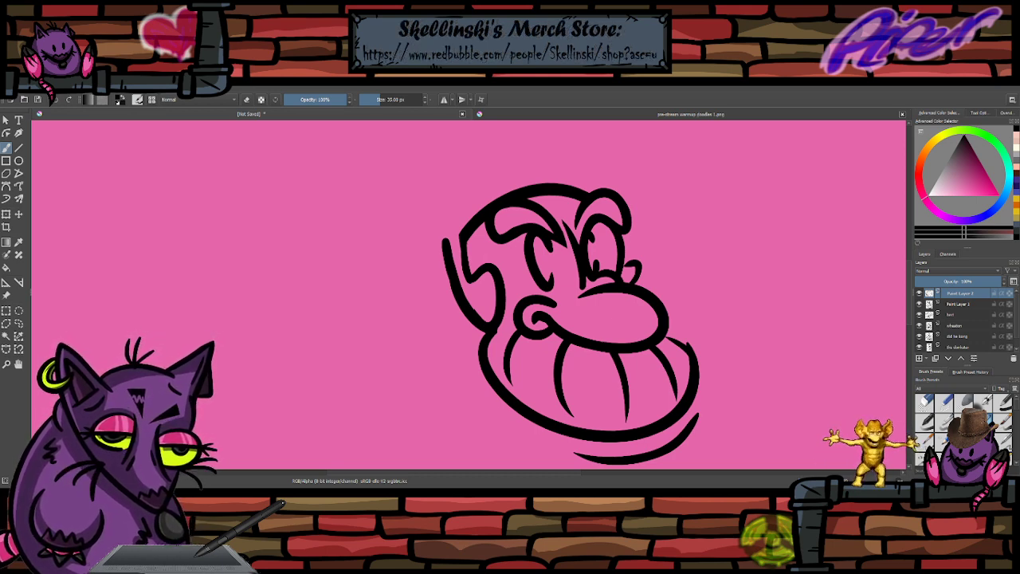
- Try to thicken the line behind the sideburn and reshape the rear end of the head arc
{"action": "scroll", "coordinate": [648, 177], "scroll_direction": "down", "scroll_amount": 1}
{"action": "scroll", "coordinate": [647, 177], "scroll_direction": "up", "scroll_amount": 1}
{"action": "scroll", "coordinate": [647, 177], "scroll_direction": "down", "scroll_amount": 1}
{"action": "left_click_drag", "start_coordinate": [644, 166], "coordinate": [611, 245]}
{"action": "scroll", "coordinate": [655, 216], "scroll_direction": "up", "scroll_amount": 2}
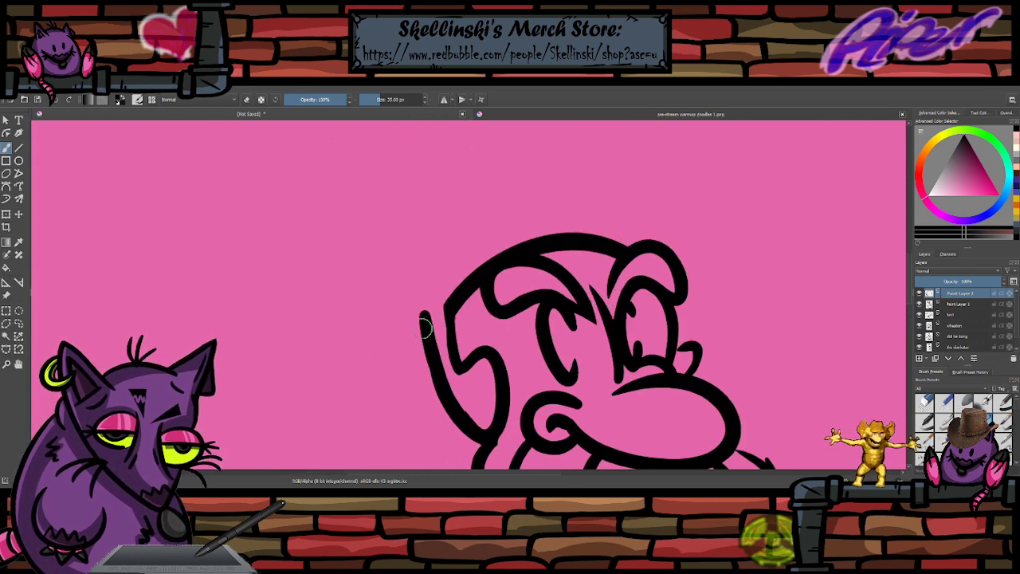
{"action": "mouse_move", "coordinate": [425, 329]}
{"action": "left_mouse_down"}
{"action": "mouse_move", "coordinate": [425, 317]}
{"action": "mouse_move", "coordinate": [474, 421]}
{"action": "mouse_move", "coordinate": [426, 322]}
{"action": "mouse_move", "coordinate": [466, 435]}
{"action": "left_mouse_up"}
{"action": "key", "text": "ctrl+z"}
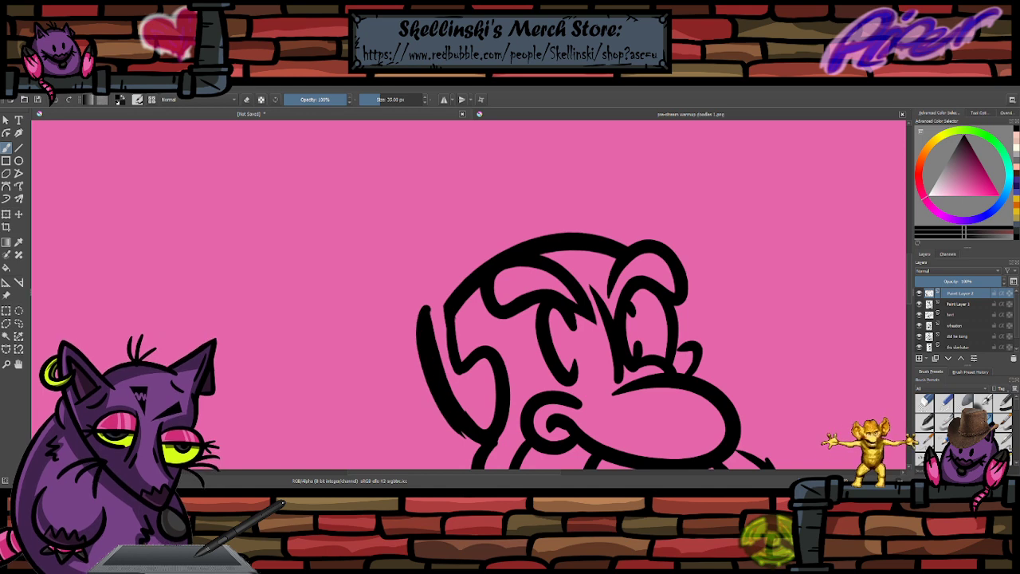
{"action": "key", "text": "ctrl+z"}
{"action": "mouse_move", "coordinate": [451, 309]}
{"action": "left_mouse_down"}
{"action": "mouse_move", "coordinate": [449, 357]}
{"action": "mouse_move", "coordinate": [442, 294]}
{"action": "left_mouse_up"}
{"action": "key", "text": "ctrl+z"}
{"action": "key", "text": "e"}
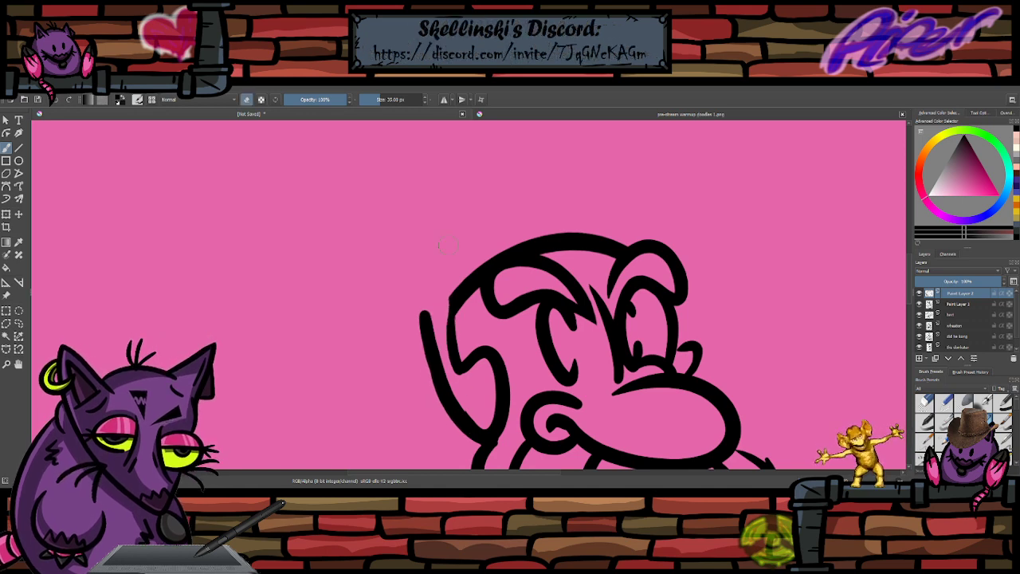
{"action": "key", "text": "ctrl+z"}
- Join the sideburn's lower end to the curl of the nose with a short curved line
{"action": "scroll", "coordinate": [452, 209], "scroll_direction": "down", "scroll_amount": 3}
{"action": "scroll", "coordinate": [454, 215], "scroll_direction": "up", "scroll_amount": 1}
{"action": "scroll", "coordinate": [454, 219], "scroll_direction": "down", "scroll_amount": 1}
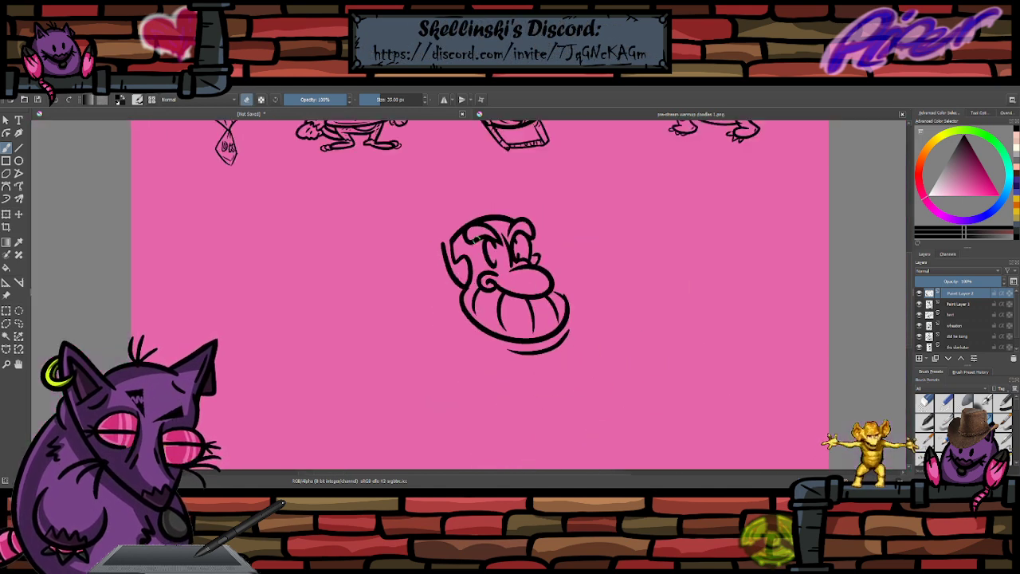
{"action": "scroll", "coordinate": [475, 234], "scroll_direction": "up", "scroll_amount": 2}
{"action": "key", "text": "e"}
{"action": "left_click_drag", "start_coordinate": [459, 342], "coordinate": [483, 326]}
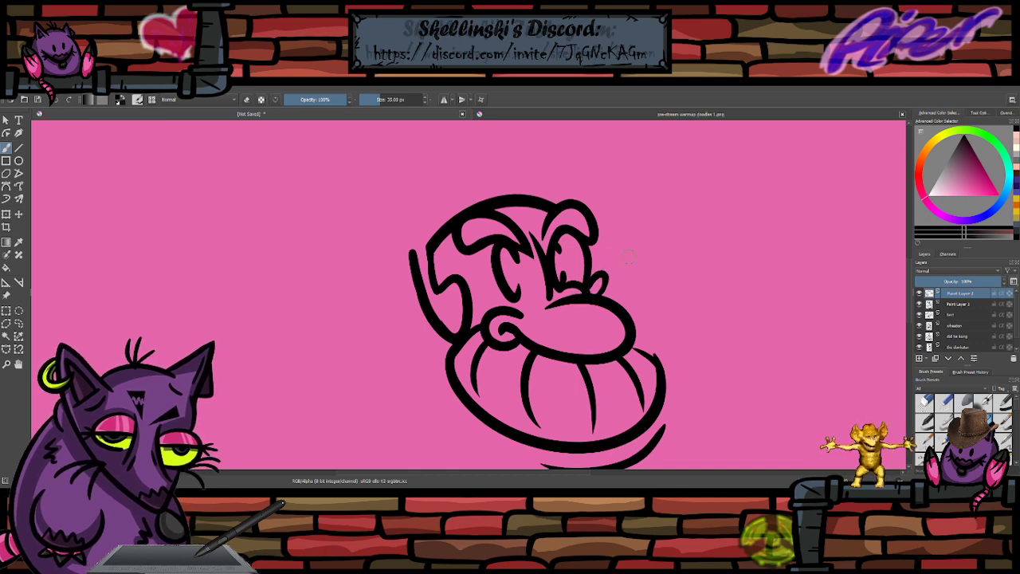
- Draw a large rounded arc above the head from the right eyebrow around to the back for the front of the cap
{"action": "scroll", "coordinate": [627, 255], "scroll_direction": "down", "scroll_amount": 2}
{"action": "scroll", "coordinate": [626, 256], "scroll_direction": "up", "scroll_amount": 1}
{"action": "scroll", "coordinate": [622, 251], "scroll_direction": "down", "scroll_amount": 1}
{"action": "scroll", "coordinate": [626, 256], "scroll_direction": "up", "scroll_amount": 2}
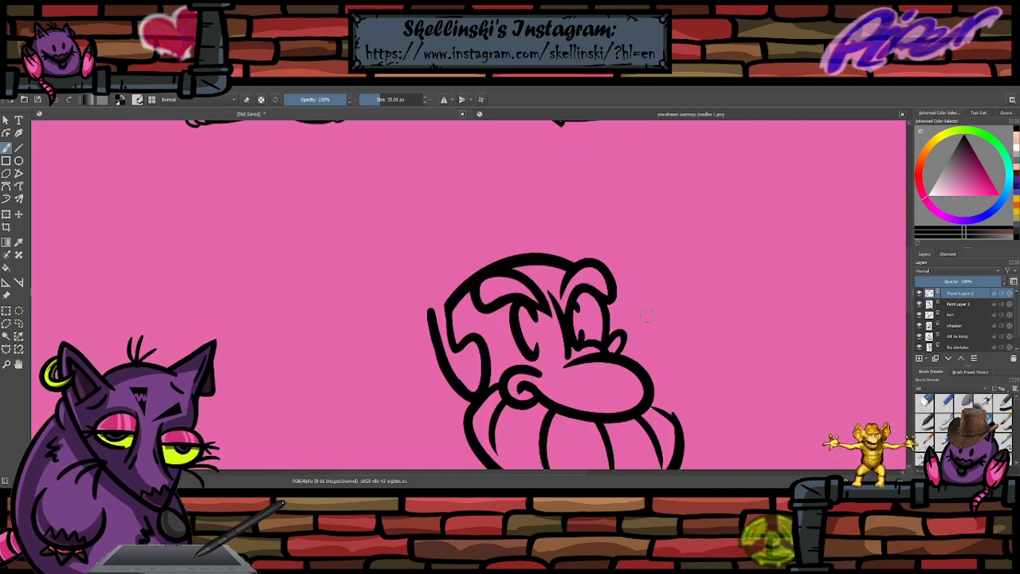
{"action": "scroll", "coordinate": [646, 314], "scroll_direction": "down", "scroll_amount": 1}
{"action": "scroll", "coordinate": [648, 315], "scroll_direction": "up", "scroll_amount": 1}
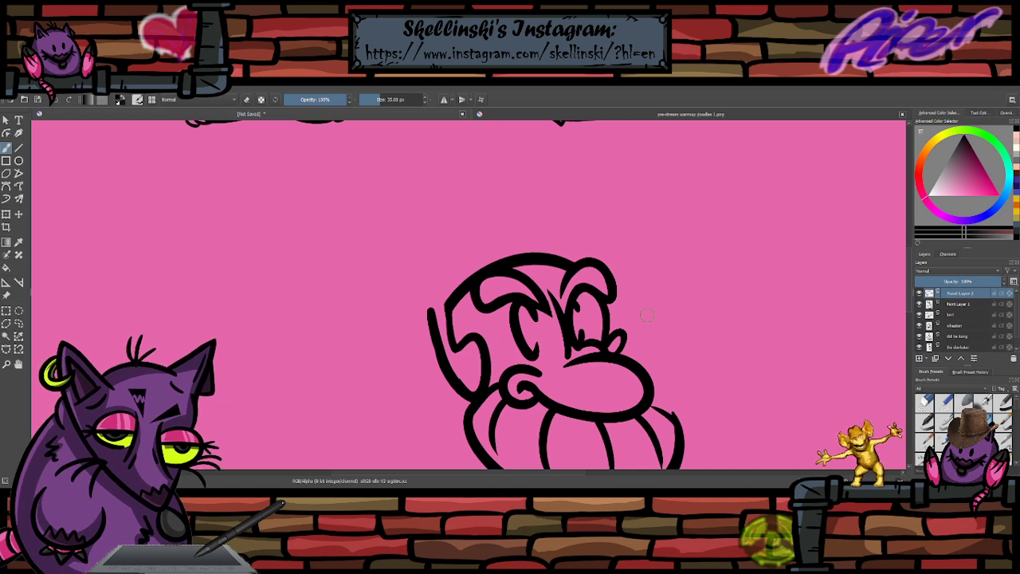
{"action": "scroll", "coordinate": [648, 315], "scroll_direction": "down", "scroll_amount": 1}
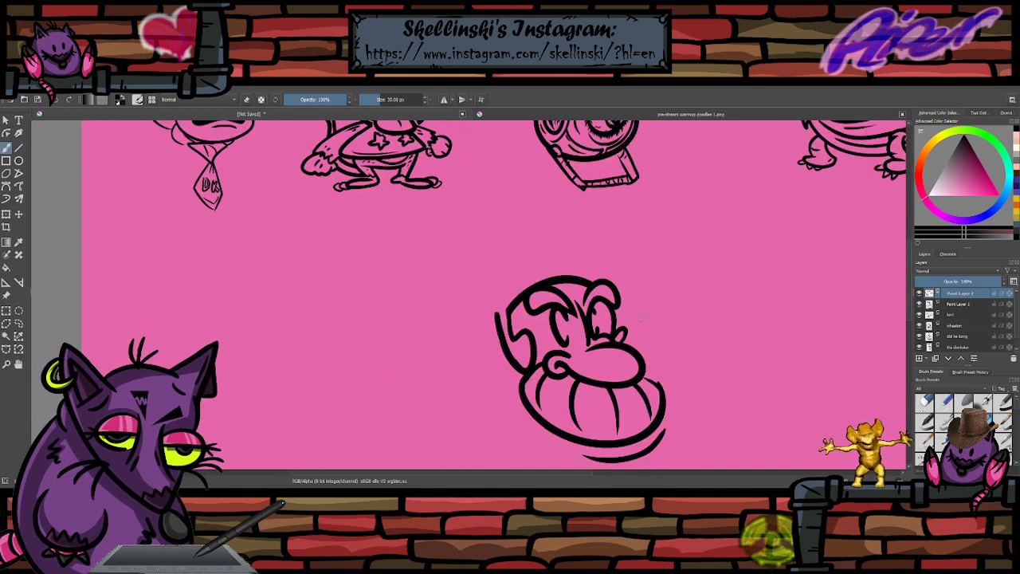
{"action": "mouse_move", "coordinate": [592, 285]}
{"action": "left_mouse_down"}
{"action": "mouse_move", "coordinate": [610, 263]}
{"action": "mouse_move", "coordinate": [507, 305]}
{"action": "left_mouse_up"}
{"action": "key", "text": "e"}
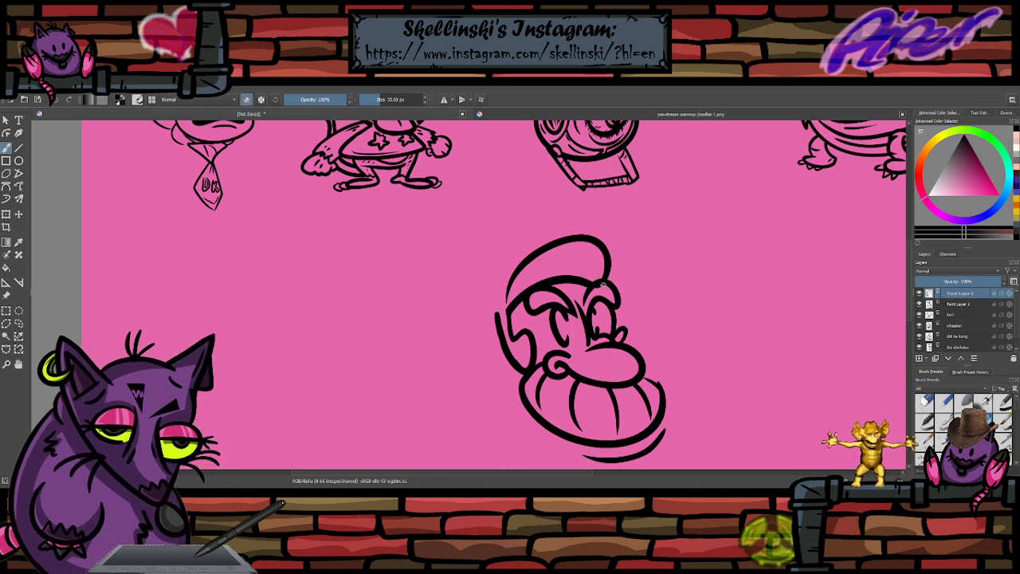
{"action": "key", "text": "e"}
- Draw a second, inner arc inside the cap's front outline from above the left eyebrow to the right end, retrying the stroke as needed
{"action": "left_click_drag", "start_coordinate": [514, 300], "coordinate": [602, 276]}
{"action": "key", "text": "ctrl+z"}
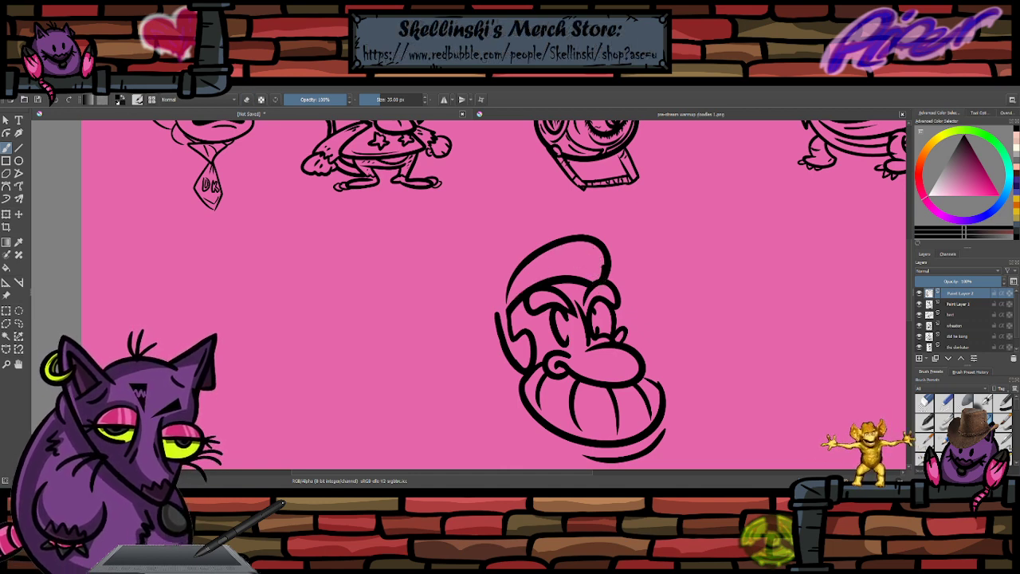
{"action": "mouse_move", "coordinate": [526, 288]}
{"action": "left_mouse_down"}
{"action": "mouse_move", "coordinate": [604, 271]}
{"action": "mouse_move", "coordinate": [543, 274]}
{"action": "mouse_move", "coordinate": [601, 279]}
{"action": "left_mouse_up"}
{"action": "key", "text": "ctrl+z"}
{"action": "key", "text": "ctrl+z"}
{"action": "key", "text": "ctrl+z"}
{"action": "left_click_drag", "start_coordinate": [525, 290], "coordinate": [599, 278]}
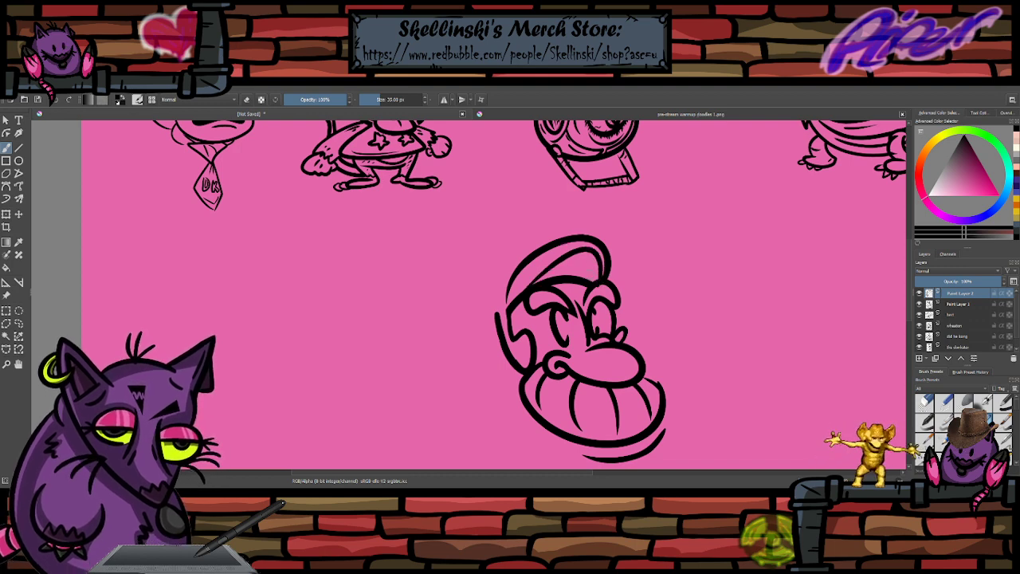
{"action": "key", "text": "e"}
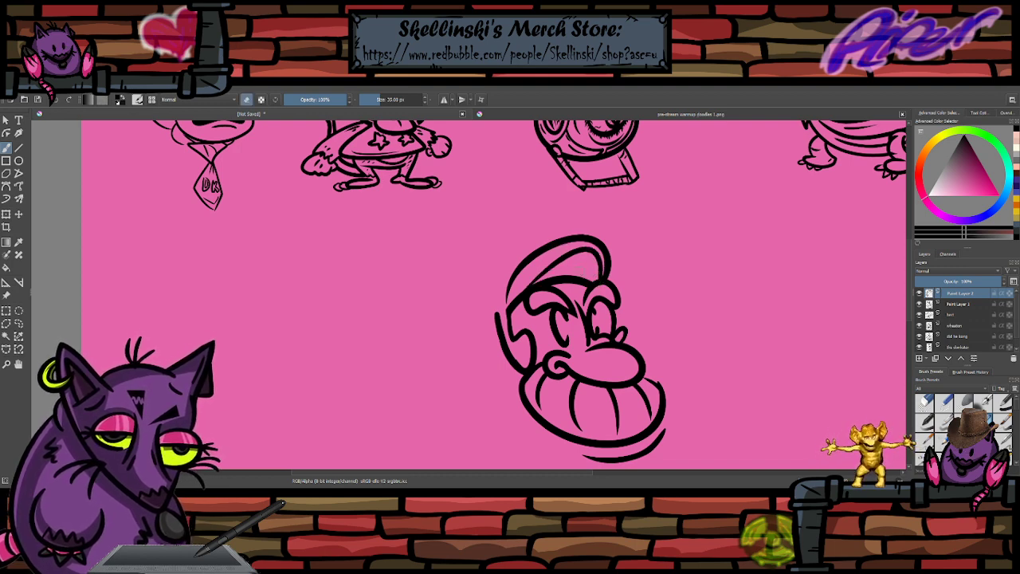
{"action": "key", "text": "e"}
- Try to draw the cap's large rounded crown behind the head with a small round bump at its rear
{"action": "left_click_drag", "start_coordinate": [543, 251], "coordinate": [497, 275]}
{"action": "key", "text": "ctrl+z"}
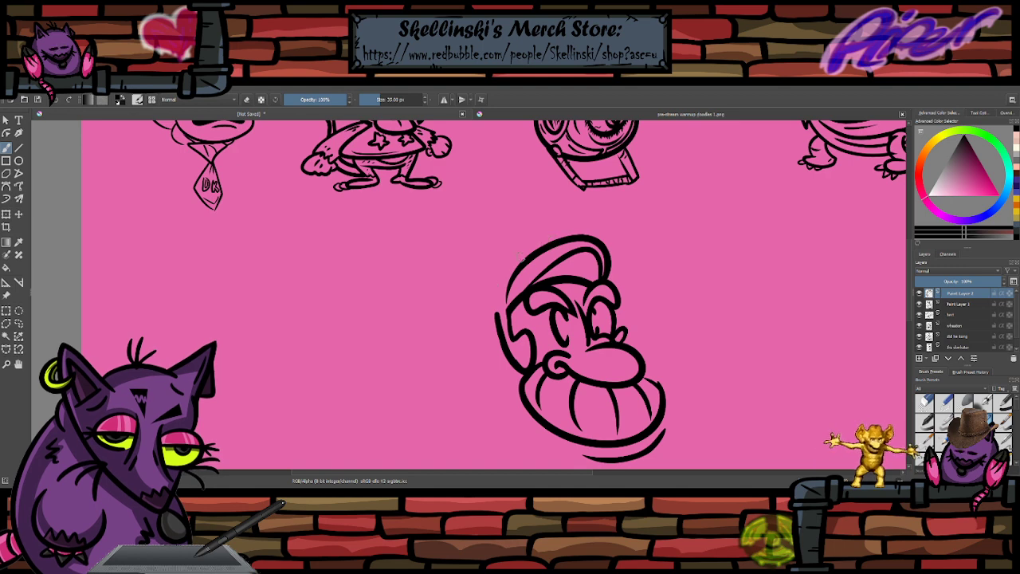
{"action": "mouse_move", "coordinate": [539, 249]}
{"action": "left_mouse_down"}
{"action": "mouse_move", "coordinate": [516, 229]}
{"action": "mouse_move", "coordinate": [482, 348]}
{"action": "mouse_move", "coordinate": [567, 238]}
{"action": "left_mouse_up"}
{"action": "key", "text": "ctrl+z"}
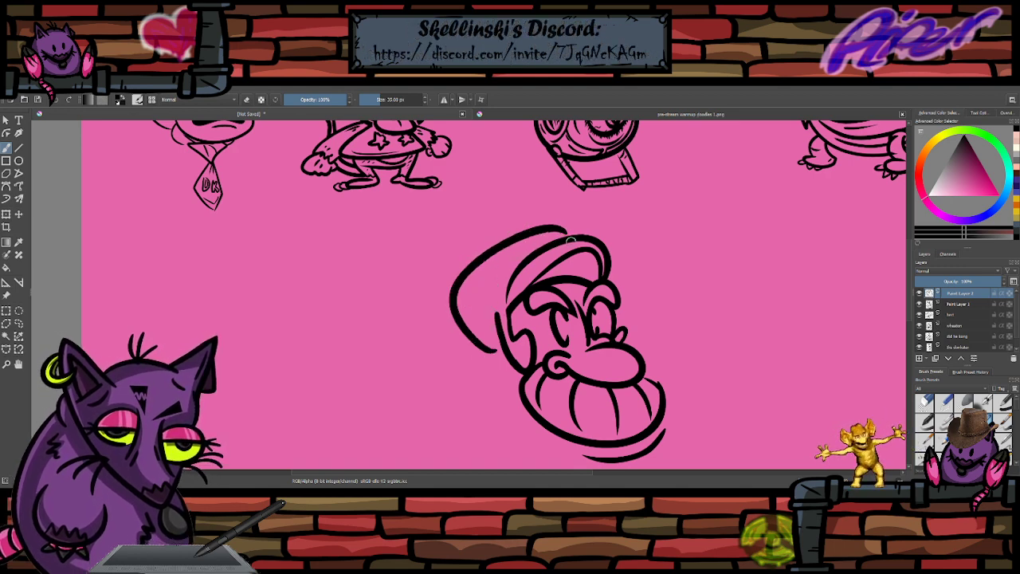
{"action": "left_click_drag", "start_coordinate": [453, 291], "coordinate": [444, 304]}
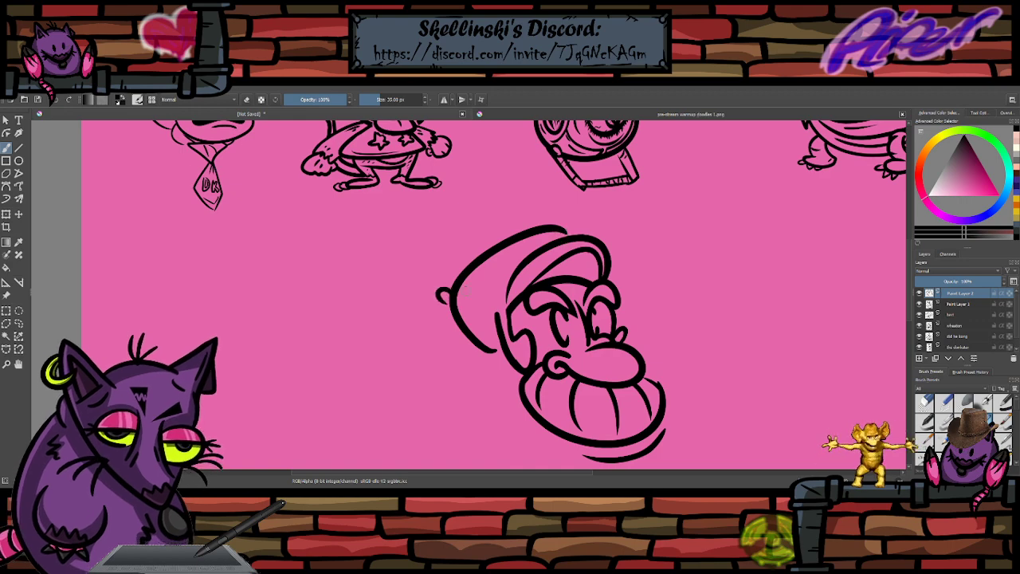
{"action": "scroll", "coordinate": [510, 211], "scroll_direction": "down", "scroll_amount": 2}
{"action": "scroll", "coordinate": [510, 212], "scroll_direction": "up", "scroll_amount": 3}
{"action": "key", "text": "ctrl+z"}
{"action": "key", "text": "ctrl+z"}
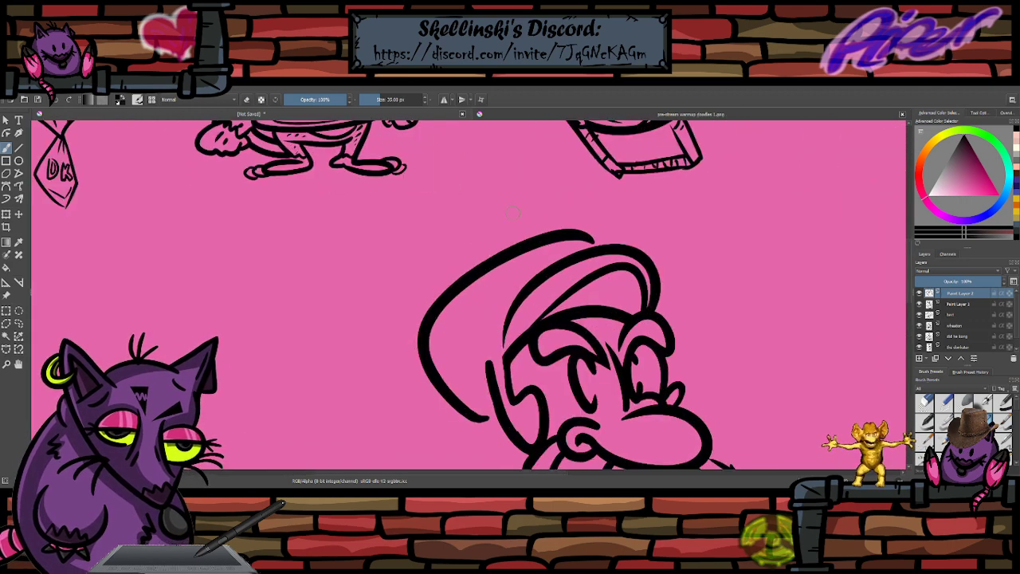
{"action": "scroll", "coordinate": [517, 223], "scroll_direction": "down", "scroll_amount": 1}
{"action": "scroll", "coordinate": [529, 275], "scroll_direction": "up", "scroll_amount": 1}
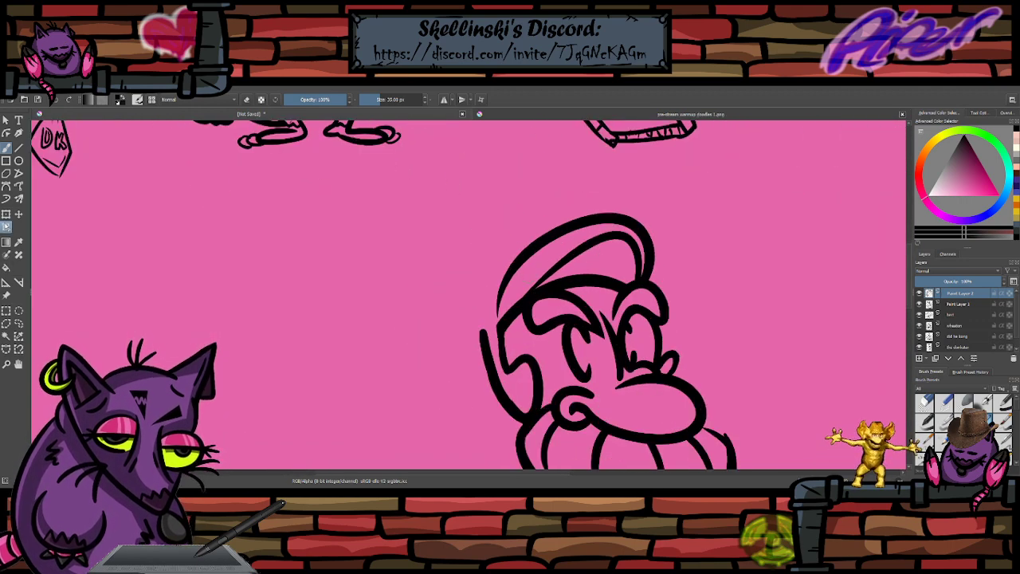
{"action": "key", "text": "ctrl+t"}
{"action": "left_click", "coordinate": [6, 148]}
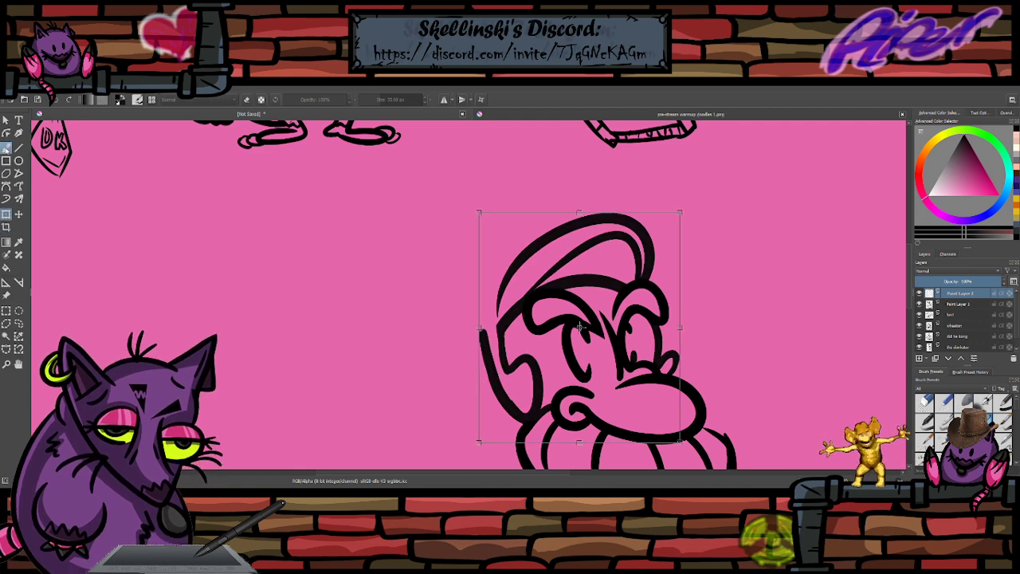
{"action": "scroll", "coordinate": [530, 188], "scroll_direction": "down", "scroll_amount": 1}
{"action": "scroll", "coordinate": [527, 239], "scroll_direction": "up", "scroll_amount": 2}
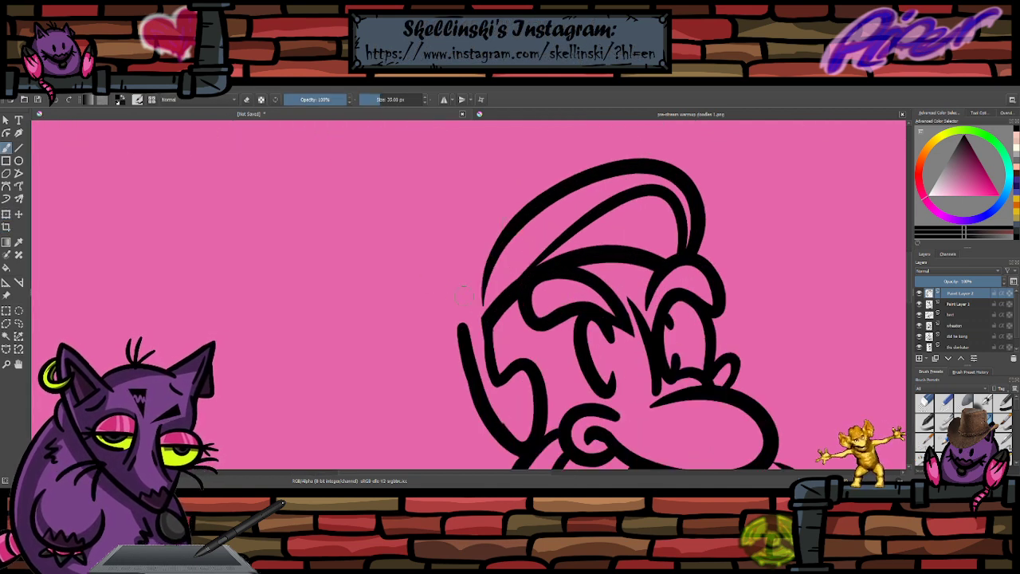
- Thin the curved line at the back of the character's head by erasing along its outer edge
{"action": "key", "text": "e"}
{"action": "left_click_drag", "start_coordinate": [455, 320], "coordinate": [459, 378]}
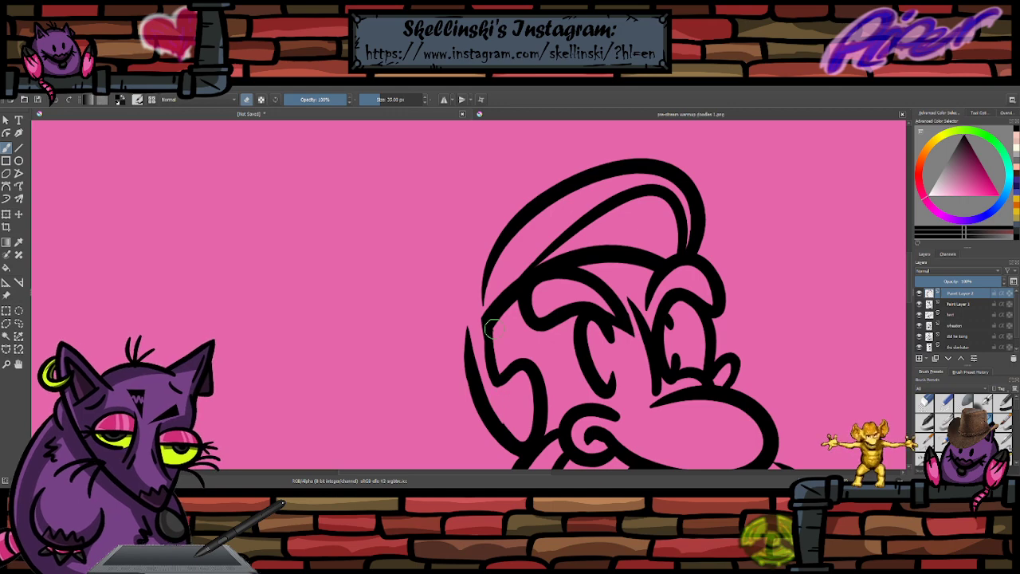
{"action": "scroll", "coordinate": [494, 328], "scroll_direction": "up", "scroll_amount": 1}
{"action": "scroll", "coordinate": [494, 327], "scroll_direction": "down", "scroll_amount": 2}
{"action": "mouse_move", "coordinate": [497, 313]}
{"action": "left_mouse_down"}
{"action": "mouse_move", "coordinate": [513, 358]}
{"action": "mouse_move", "coordinate": [514, 425]}
{"action": "left_mouse_up"}
{"action": "scroll", "coordinate": [514, 426], "scroll_direction": "up", "scroll_amount": 1}
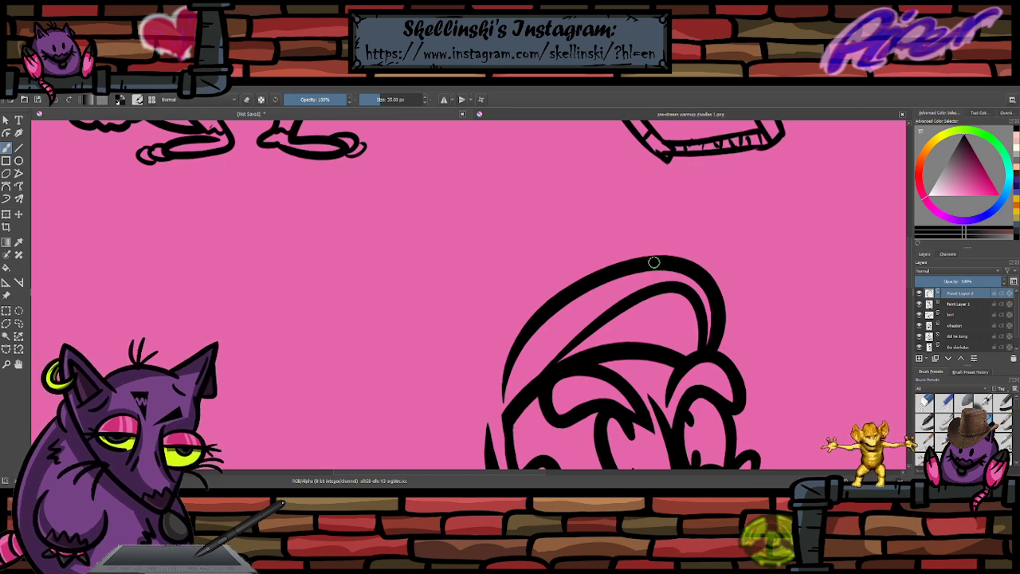
{"action": "left_click_drag", "start_coordinate": [660, 268], "coordinate": [413, 399]}
{"action": "key", "text": "ctrl+z"}
{"action": "left_click_drag", "start_coordinate": [641, 257], "coordinate": [457, 438]}
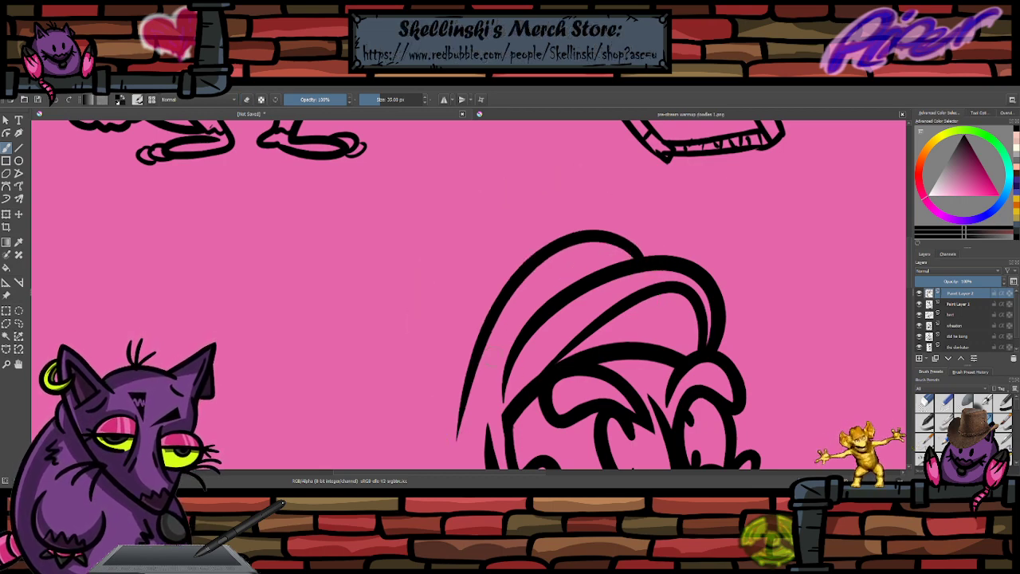
{"action": "scroll", "coordinate": [503, 322], "scroll_direction": "down", "scroll_amount": 3}
{"action": "scroll", "coordinate": [503, 322], "scroll_direction": "up", "scroll_amount": 2}
{"action": "key", "text": "ctrl+z"}
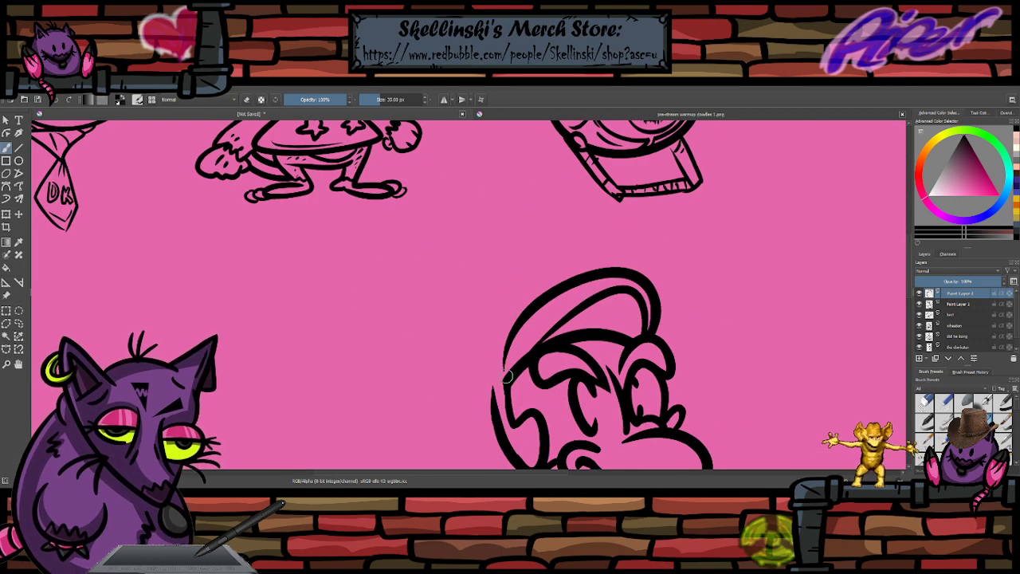
{"action": "mouse_move", "coordinate": [508, 397]}
{"action": "left_mouse_down"}
{"action": "mouse_move", "coordinate": [480, 288]}
{"action": "mouse_move", "coordinate": [510, 285]}
{"action": "left_mouse_up"}
{"action": "key", "text": "ctrl+z"}
{"action": "left_click_drag", "start_coordinate": [506, 392], "coordinate": [450, 361]}
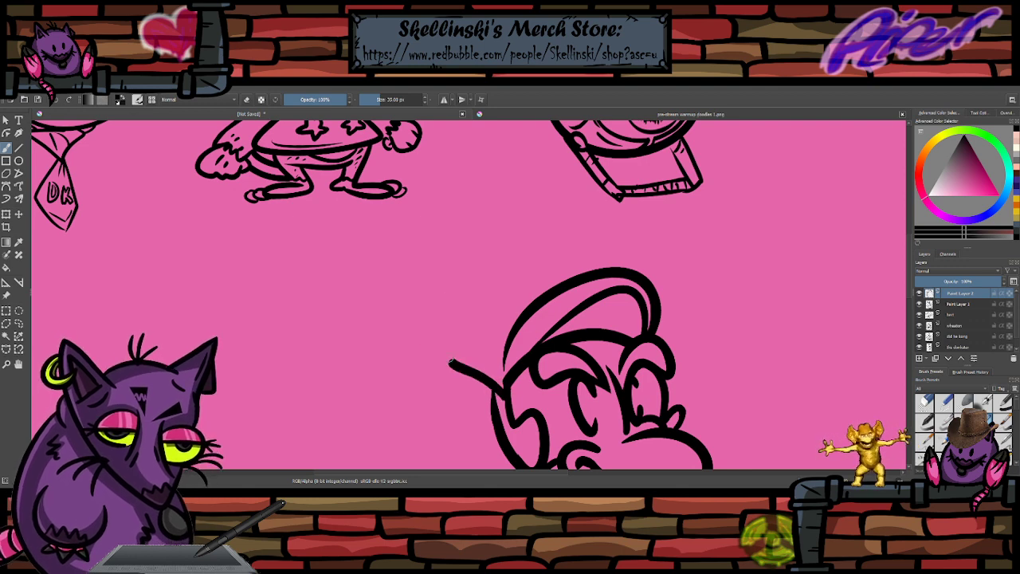
{"action": "key", "text": "ctrl+z"}
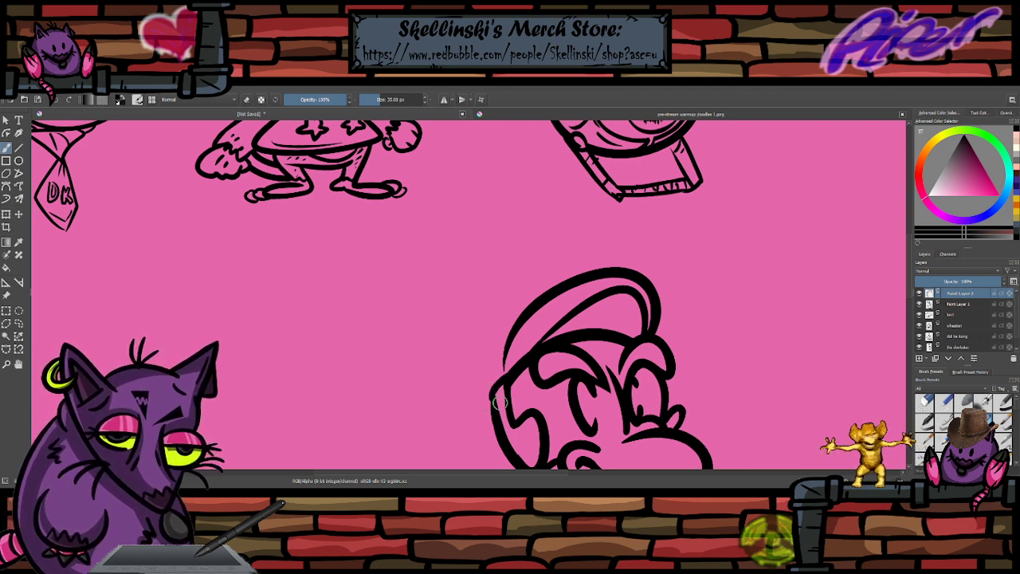
{"action": "left_click_drag", "start_coordinate": [452, 398], "coordinate": [513, 343]}
{"action": "key", "text": "ctrl+z"}
{"action": "mouse_move", "coordinate": [504, 383]}
{"action": "left_mouse_down"}
{"action": "mouse_move", "coordinate": [476, 402]}
{"action": "mouse_move", "coordinate": [484, 416]}
{"action": "left_mouse_up"}
{"action": "key", "text": "ctrl+z"}
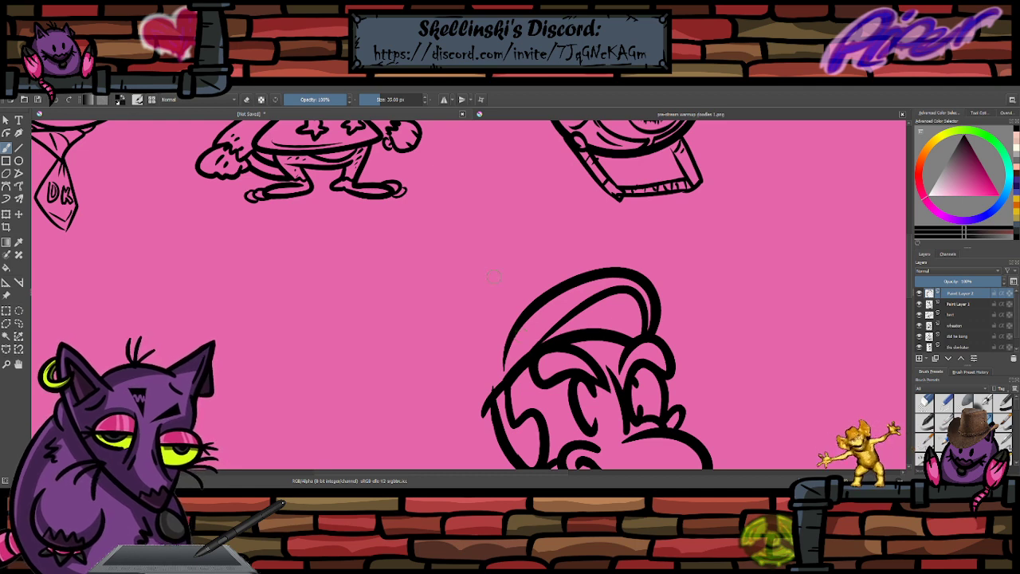
{"action": "key", "text": "ctrl+z"}
- Draw the cap's rounded crown as one black curve from the top of the brim down behind the head
{"action": "left_click_drag", "start_coordinate": [597, 271], "coordinate": [444, 384]}
{"action": "key", "text": "ctrl+z"}
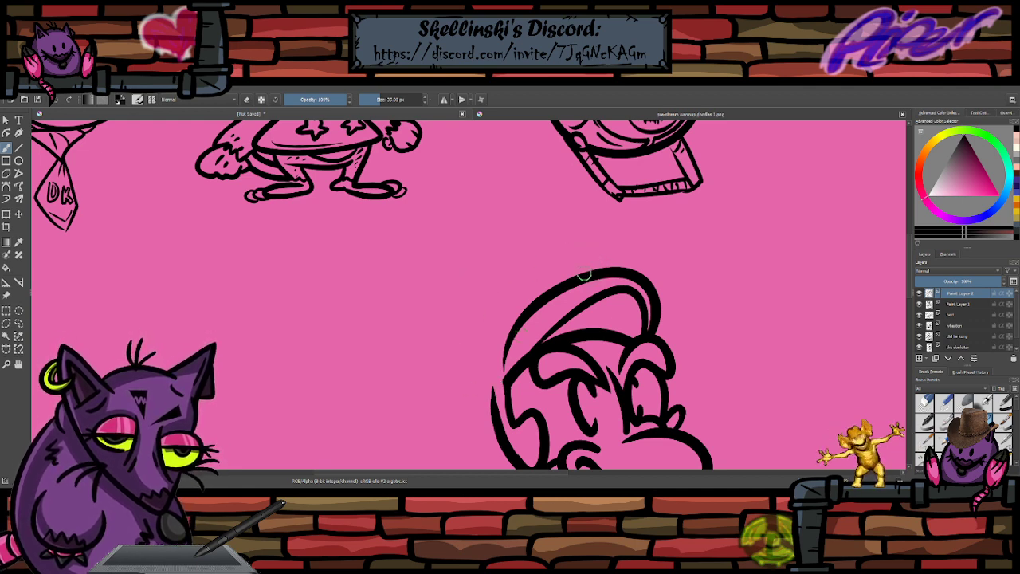
{"action": "left_click_drag", "start_coordinate": [594, 262], "coordinate": [486, 373]}
{"action": "key", "text": "ctrl+z"}
{"action": "left_click_drag", "start_coordinate": [589, 258], "coordinate": [456, 381]}
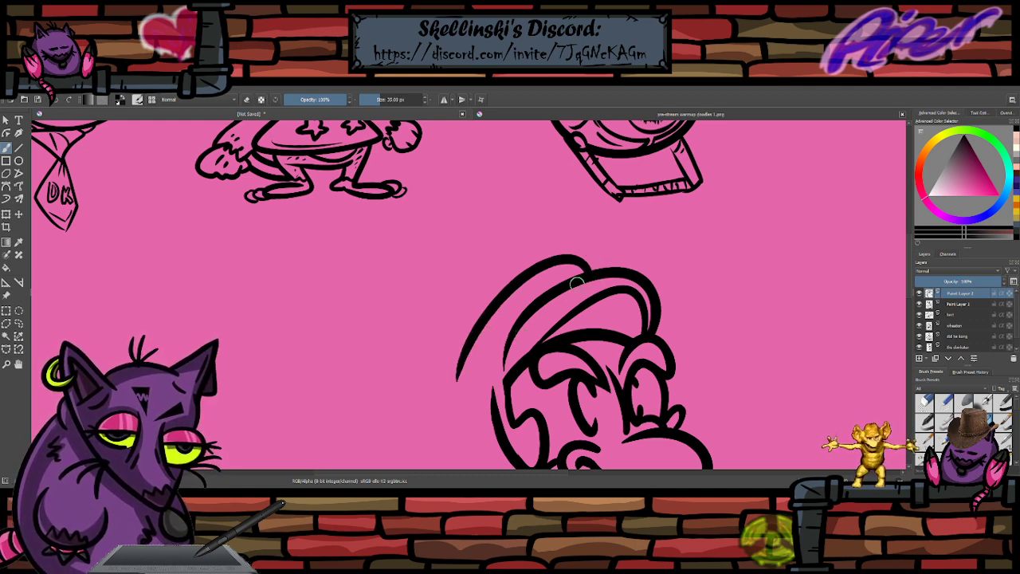
{"action": "key", "text": "ctrl+z"}
{"action": "left_click_drag", "start_coordinate": [586, 256], "coordinate": [477, 399]}
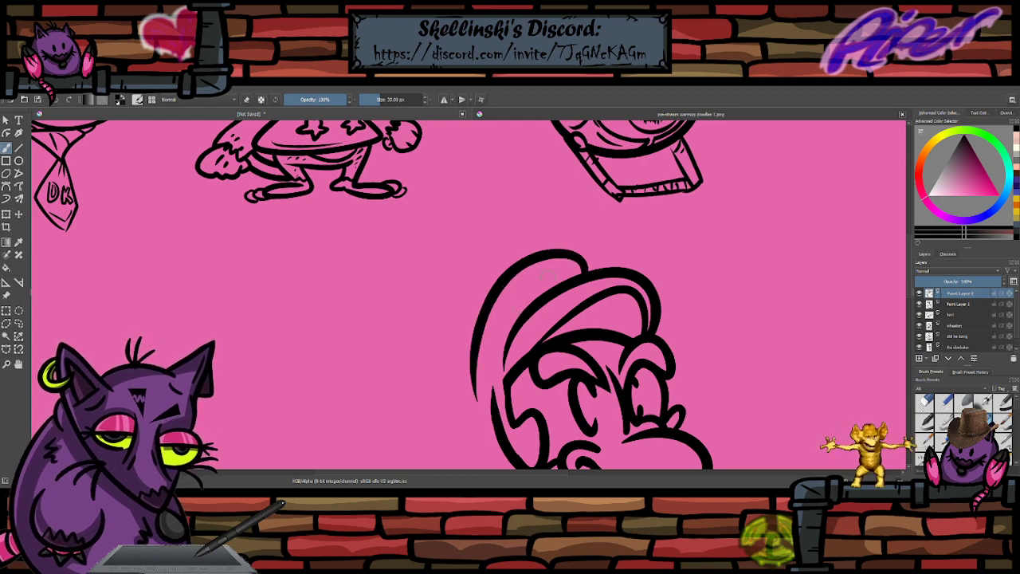
- Join the back-of-head line to the lower edge of the cap and erase the stray tip at the joint
{"action": "key", "text": "2"}
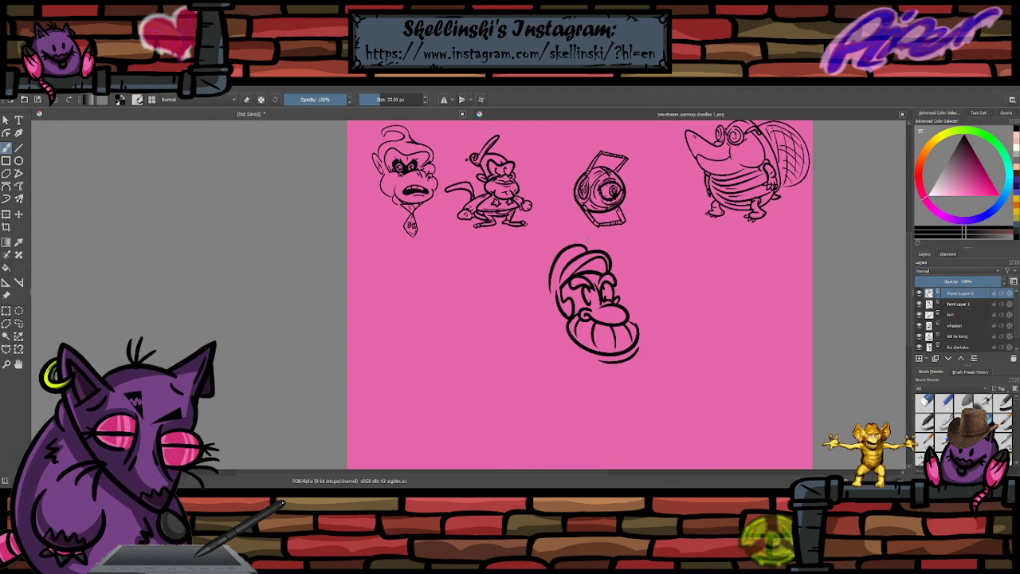
{"action": "scroll", "coordinate": [588, 239], "scroll_direction": "up", "scroll_amount": 3}
{"action": "left_click_drag", "start_coordinate": [561, 345], "coordinate": [572, 316]}
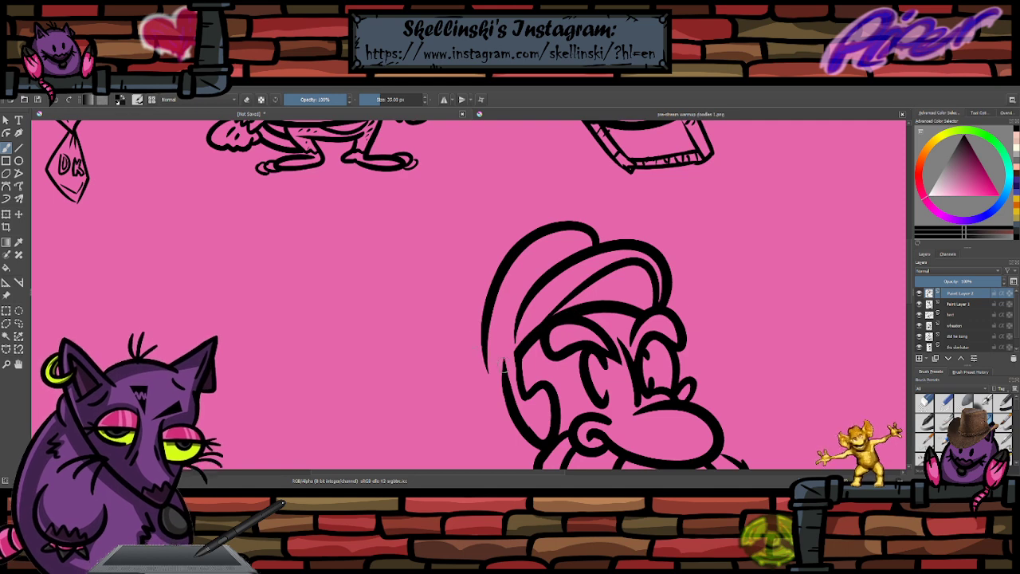
{"action": "mouse_move", "coordinate": [522, 349]}
{"action": "left_mouse_down"}
{"action": "mouse_move", "coordinate": [505, 389]}
{"action": "mouse_move", "coordinate": [512, 357]}
{"action": "left_mouse_up"}
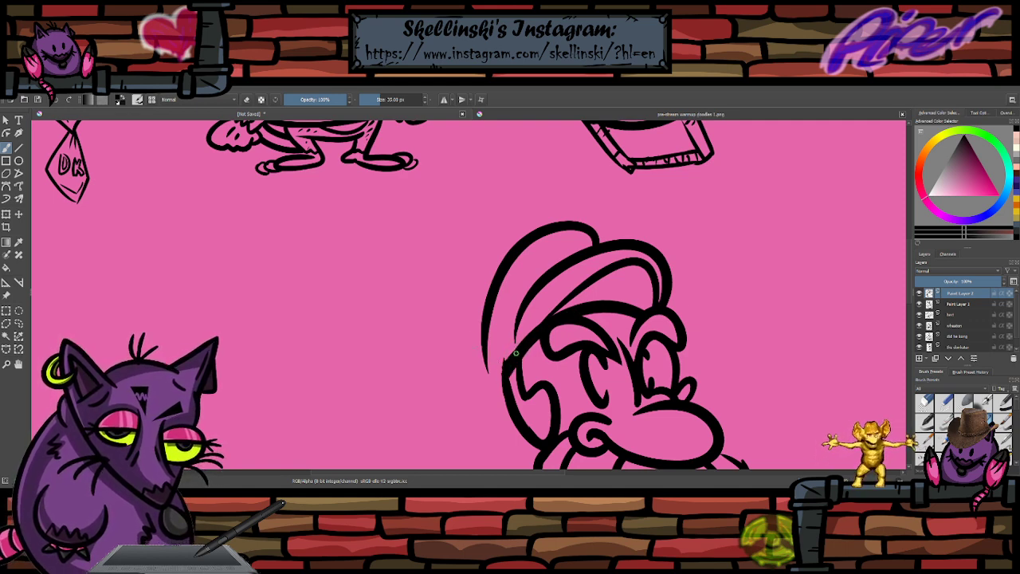
{"action": "key", "text": "e"}
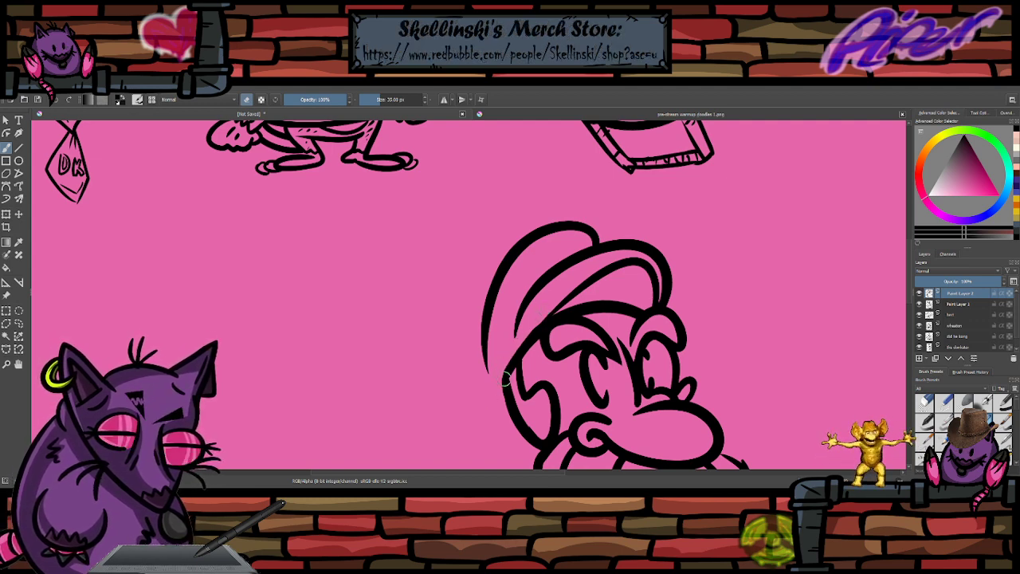
- Draw a rounded flap with a smaller bump above it at the back of the cap, meeting the head outline
{"action": "key", "text": "e"}
{"action": "left_click_drag", "start_coordinate": [503, 399], "coordinate": [478, 351]}
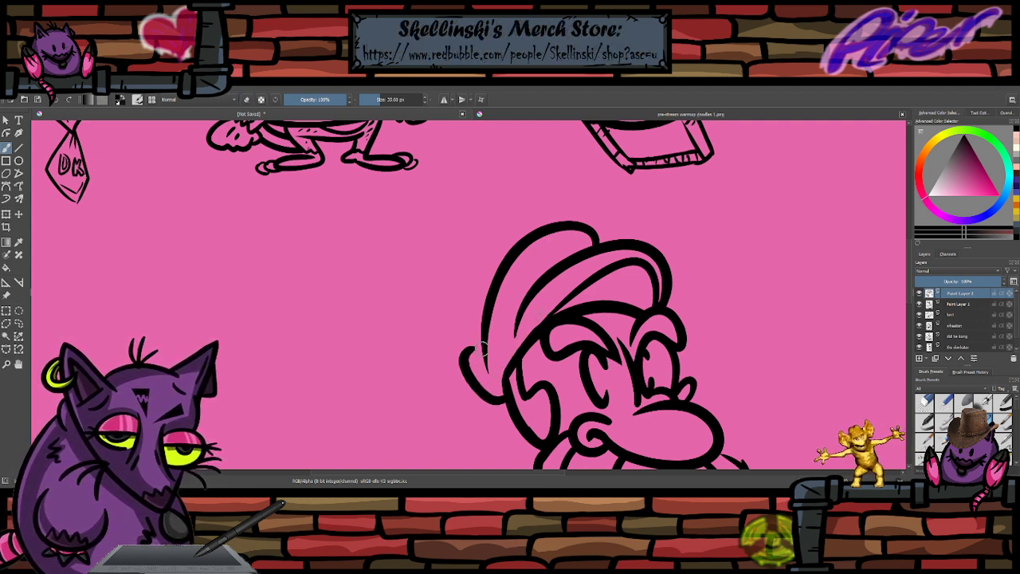
{"action": "key", "text": "ctrl+z"}
{"action": "left_click_drag", "start_coordinate": [488, 405], "coordinate": [484, 345]}
{"action": "key", "text": "ctrl+z"}
{"action": "mouse_move", "coordinate": [507, 396]}
{"action": "left_mouse_down"}
{"action": "mouse_move", "coordinate": [451, 352]}
{"action": "mouse_move", "coordinate": [482, 337]}
{"action": "mouse_move", "coordinate": [485, 347]}
{"action": "left_mouse_up"}
{"action": "key", "text": "ctrl+z"}
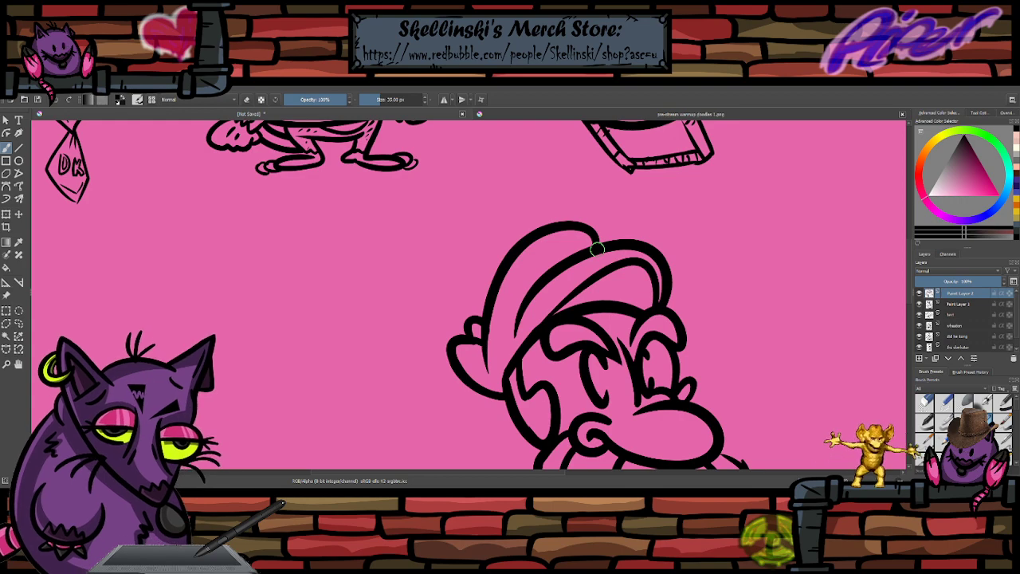
{"action": "scroll", "coordinate": [597, 249], "scroll_direction": "down", "scroll_amount": 3}
{"action": "scroll", "coordinate": [597, 247], "scroll_direction": "up", "scroll_amount": 4}
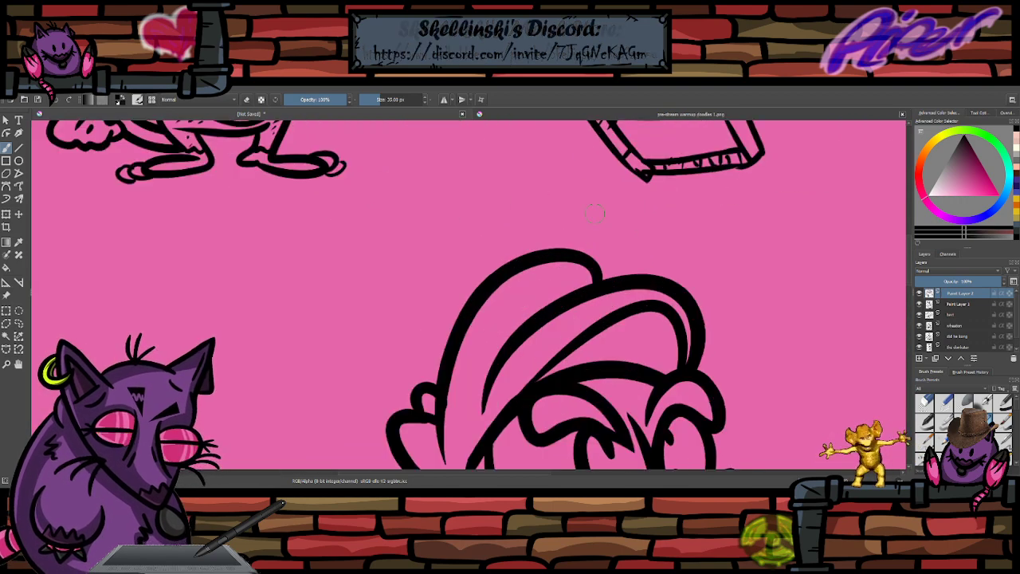
{"action": "mouse_move", "coordinate": [514, 290]}
{"action": "left_mouse_down"}
{"action": "mouse_move", "coordinate": [548, 302]}
{"action": "mouse_move", "coordinate": [552, 278]}
{"action": "mouse_move", "coordinate": [570, 295]}
{"action": "mouse_move", "coordinate": [571, 270]}
{"action": "left_mouse_up"}
{"action": "key", "text": "ctrl+z"}
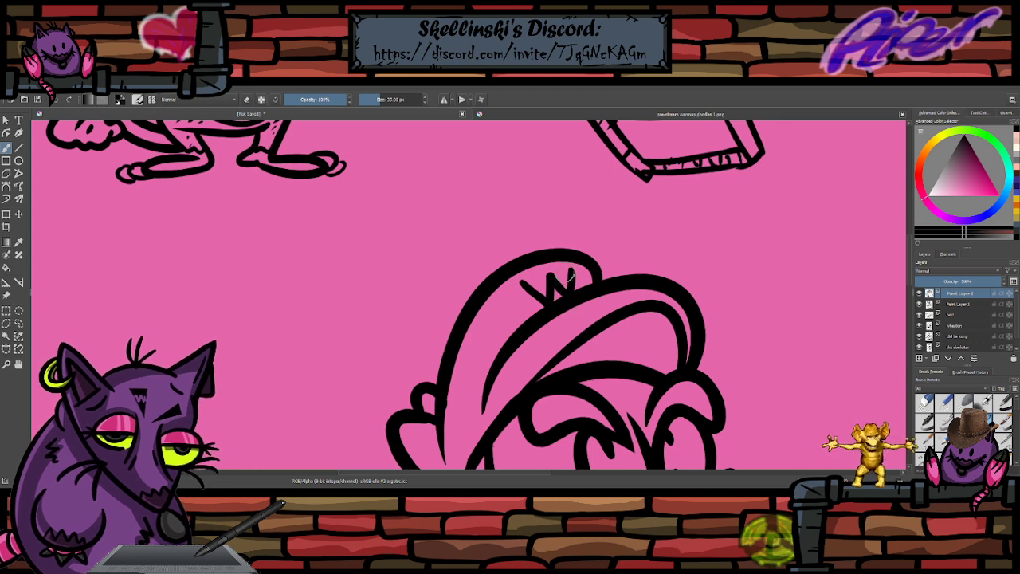
{"action": "scroll", "coordinate": [565, 280], "scroll_direction": "up", "scroll_amount": 2}
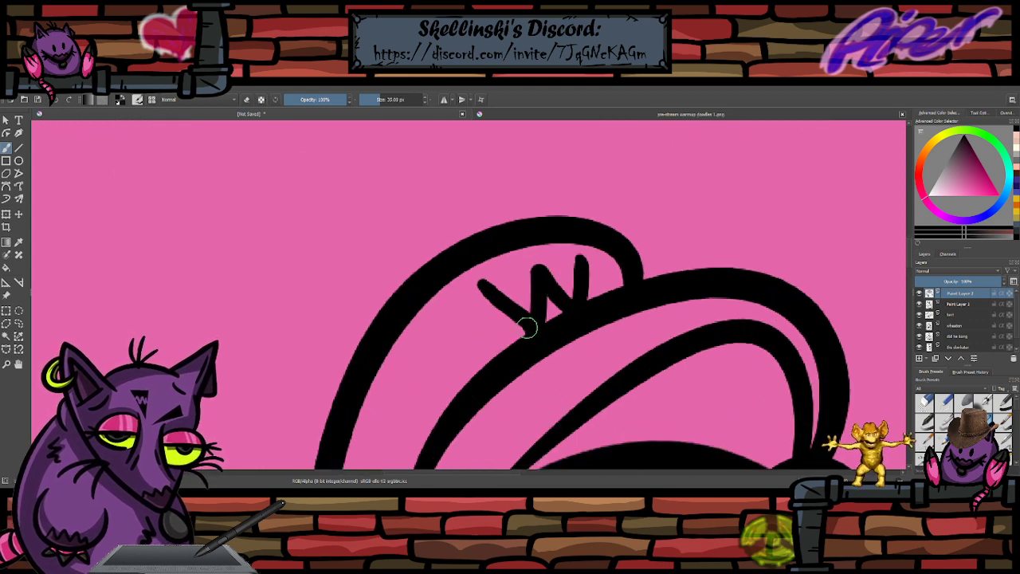
{"action": "left_click_drag", "start_coordinate": [526, 328], "coordinate": [481, 285]}
{"action": "mouse_move", "coordinate": [583, 261]}
{"action": "left_mouse_down"}
{"action": "mouse_move", "coordinate": [599, 261]}
{"action": "mouse_move", "coordinate": [599, 296]}
{"action": "left_mouse_up"}
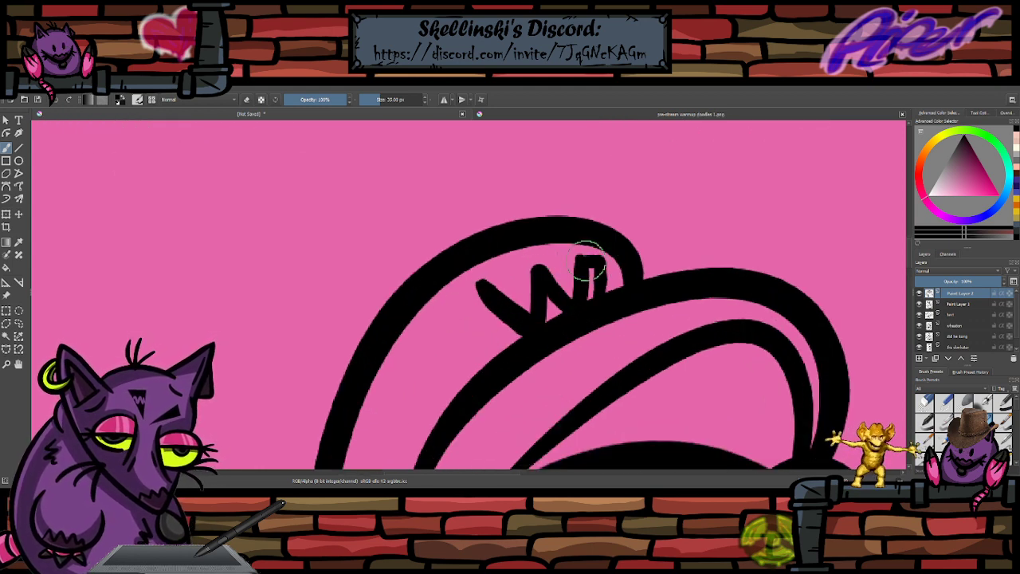
{"action": "key", "text": "ctrl+z"}
{"action": "mouse_move", "coordinate": [581, 259]}
{"action": "left_mouse_down"}
{"action": "mouse_move", "coordinate": [545, 252]}
{"action": "mouse_move", "coordinate": [521, 265]}
{"action": "mouse_move", "coordinate": [519, 288]}
{"action": "left_mouse_up"}
{"action": "mouse_move", "coordinate": [518, 264]}
{"action": "left_mouse_down"}
{"action": "mouse_move", "coordinate": [501, 264]}
{"action": "mouse_move", "coordinate": [481, 288]}
{"action": "left_mouse_up"}
{"action": "key", "text": "ctrl+z"}
{"action": "key", "text": "ctrl+z"}
{"action": "key", "text": "ctrl+z"}
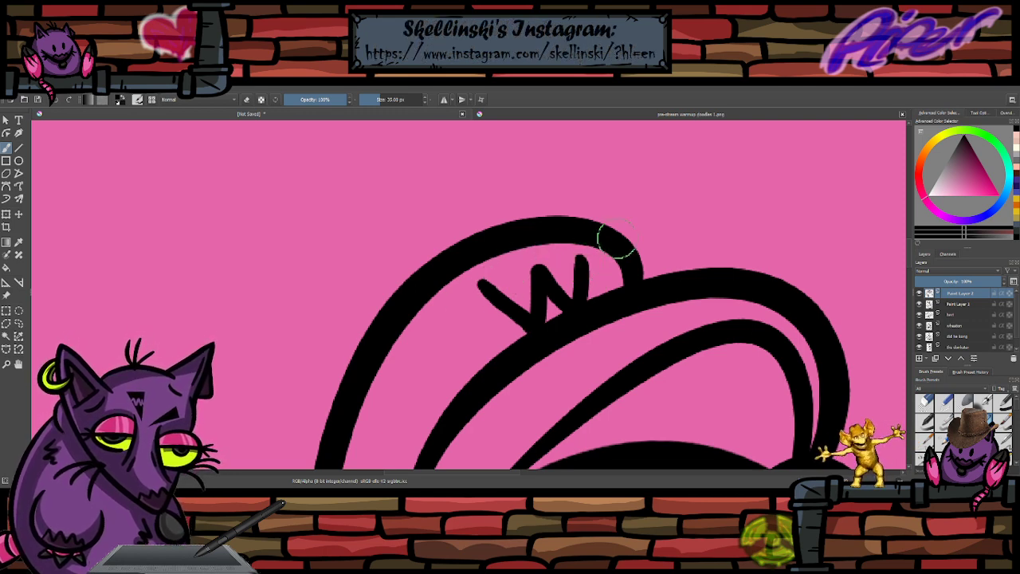
{"action": "key", "text": "ctrl+z"}
{"action": "scroll", "coordinate": [618, 243], "scroll_direction": "down", "scroll_amount": 5}
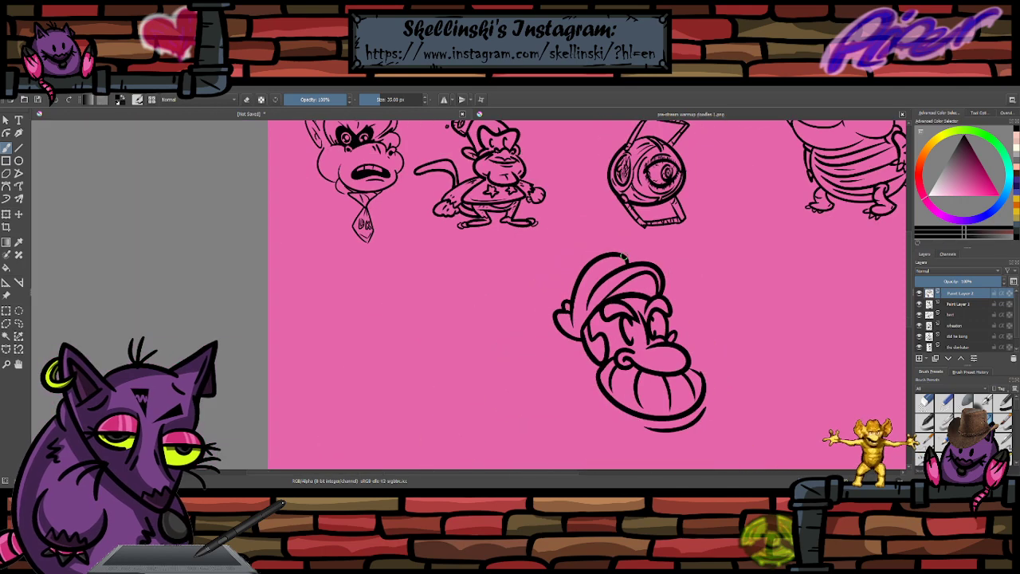
- Draw a short curved arc inside the front of the cap's crown, just above the brim, for the emblem
{"action": "scroll", "coordinate": [620, 247], "scroll_direction": "up", "scroll_amount": 3}
{"action": "left_click_drag", "start_coordinate": [620, 247], "coordinate": [582, 257]}
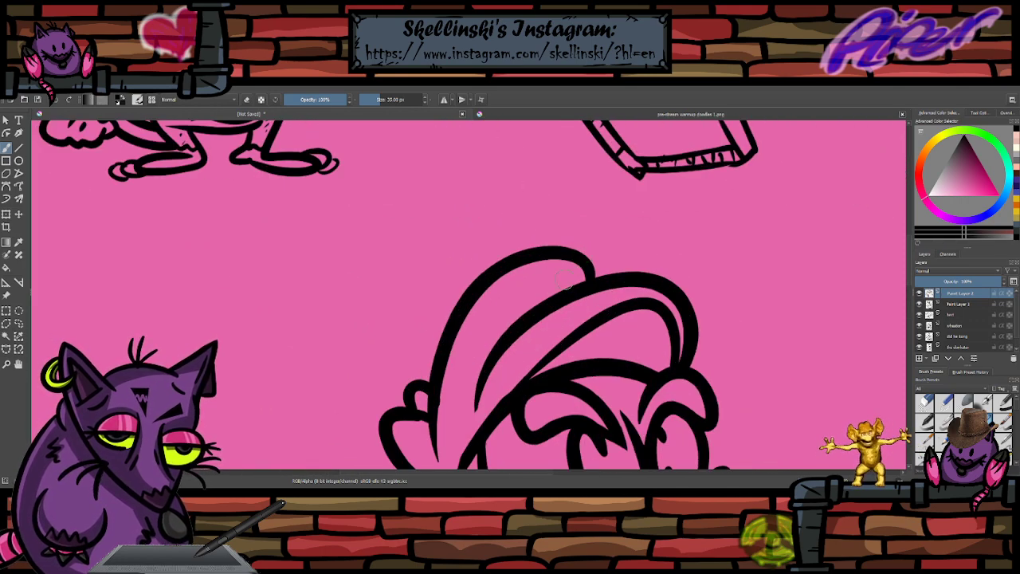
{"action": "left_click_drag", "start_coordinate": [502, 319], "coordinate": [571, 263]}
{"action": "key", "text": "ctrl+z"}
{"action": "left_click_drag", "start_coordinate": [512, 313], "coordinate": [586, 275]}
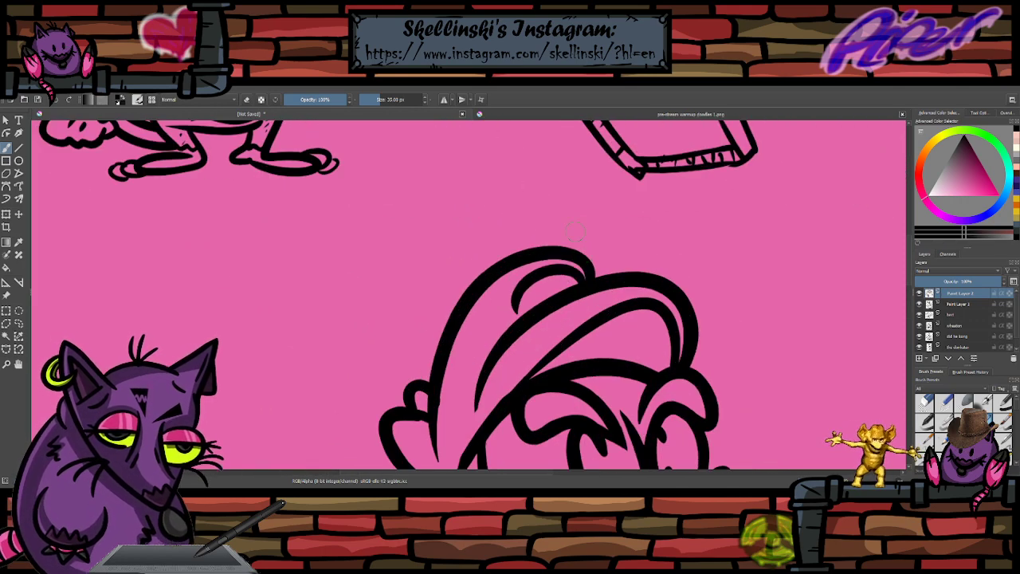
- Examine the proportions of the cap, face and moustache line art as a whole
{"action": "scroll", "coordinate": [576, 245], "scroll_direction": "down", "scroll_amount": 5}
{"action": "scroll", "coordinate": [576, 246], "scroll_direction": "up", "scroll_amount": 1}
{"action": "scroll", "coordinate": [576, 246], "scroll_direction": "down", "scroll_amount": 1}
{"action": "scroll", "coordinate": [590, 279], "scroll_direction": "up", "scroll_amount": 5}
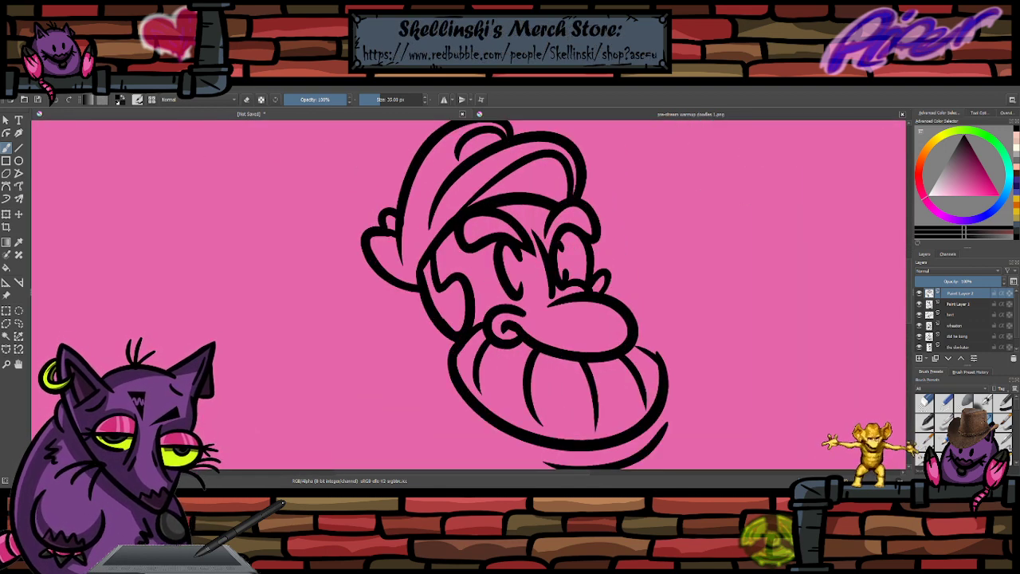
{"action": "scroll", "coordinate": [586, 225], "scroll_direction": "down", "scroll_amount": 3}
{"action": "scroll", "coordinate": [586, 225], "scroll_direction": "up", "scroll_amount": 3}
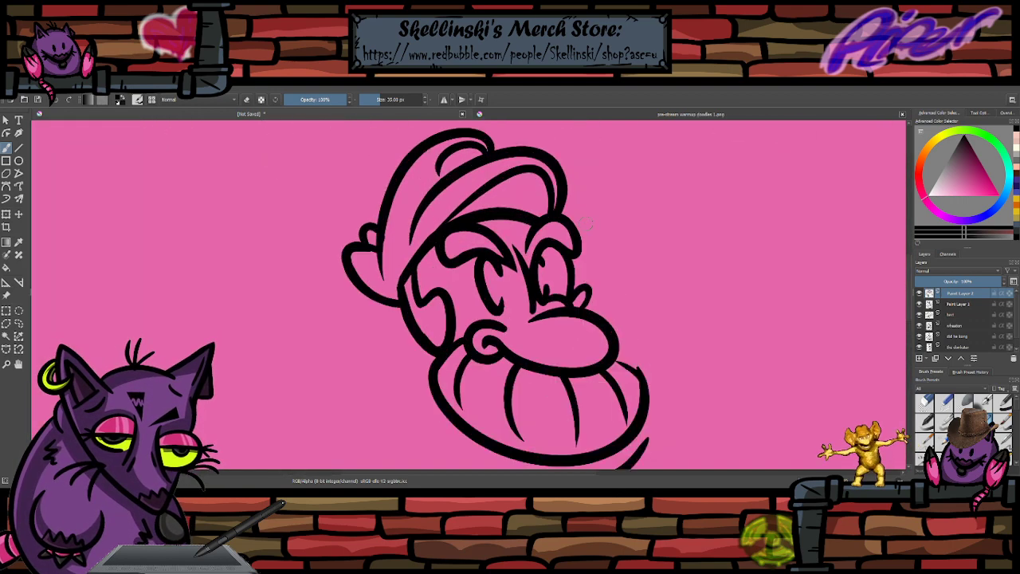
{"action": "scroll", "coordinate": [587, 225], "scroll_direction": "down", "scroll_amount": 3}
{"action": "scroll", "coordinate": [561, 315], "scroll_direction": "up", "scroll_amount": 3}
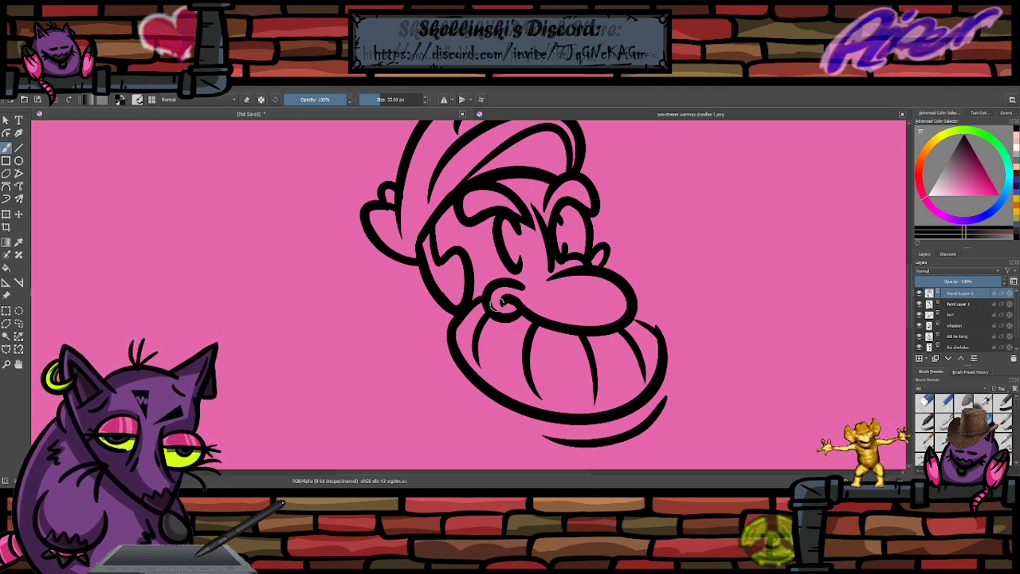
{"action": "left_click_drag", "start_coordinate": [428, 303], "coordinate": [383, 274]}
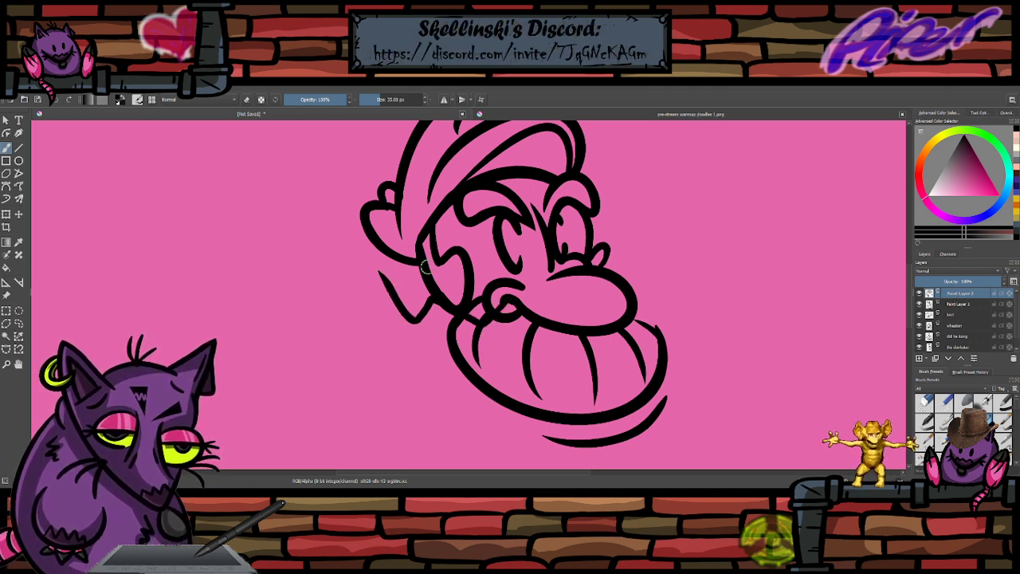
{"action": "key", "text": "ctrl+z"}
{"action": "mouse_move", "coordinate": [509, 299]}
{"action": "left_mouse_down"}
{"action": "mouse_move", "coordinate": [498, 308]}
{"action": "mouse_move", "coordinate": [384, 296]}
{"action": "left_mouse_up"}
{"action": "key", "text": "ctrl+z"}
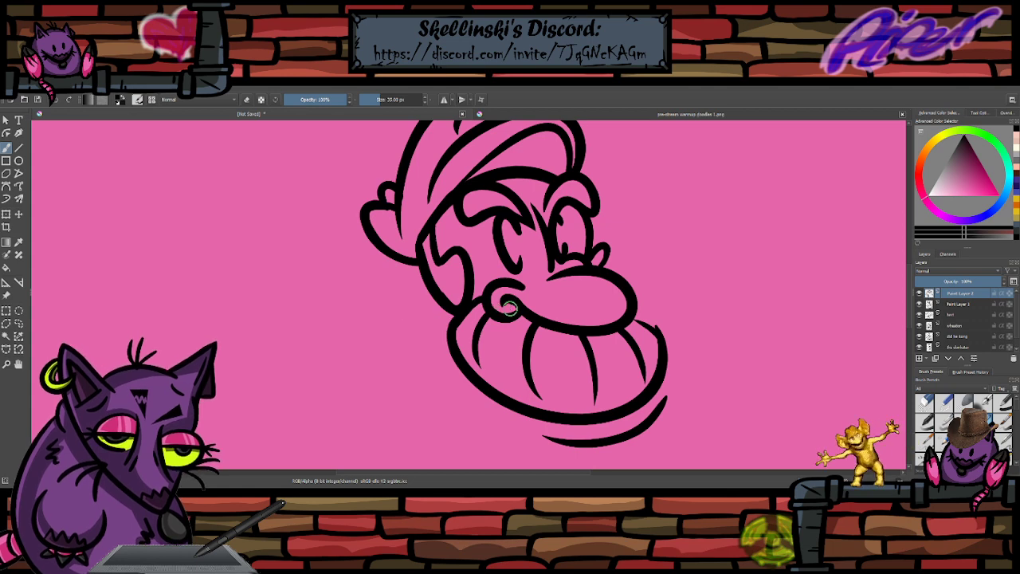
{"action": "left_click_drag", "start_coordinate": [511, 302], "coordinate": [376, 263]}
{"action": "key", "text": "ctrl+z"}
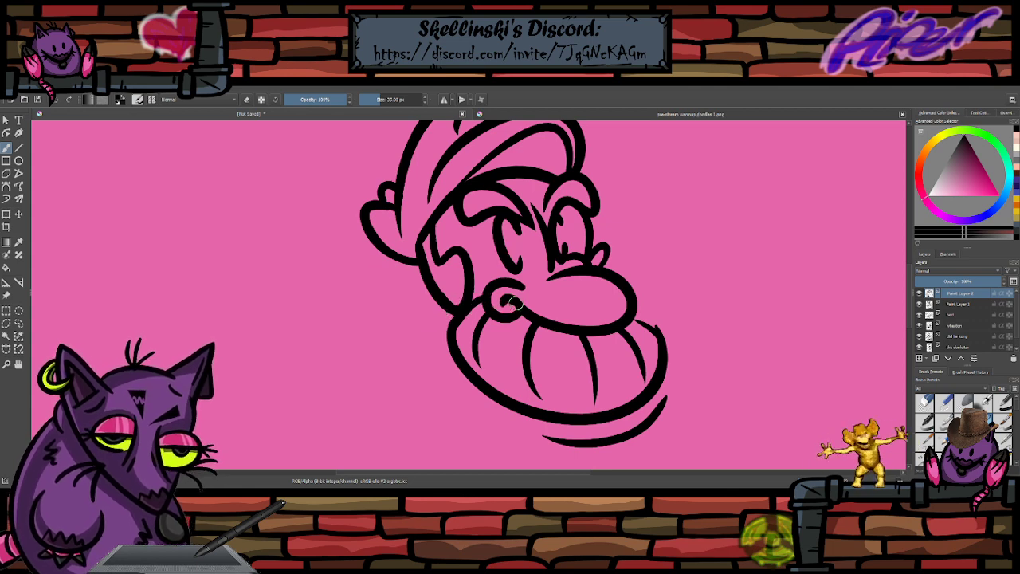
- Check the complete head drawing and merge its layer down into the paint layer beneath
{"action": "scroll", "coordinate": [487, 264], "scroll_direction": "down", "scroll_amount": 2}
{"action": "scroll", "coordinate": [456, 233], "scroll_direction": "up", "scroll_amount": 4}
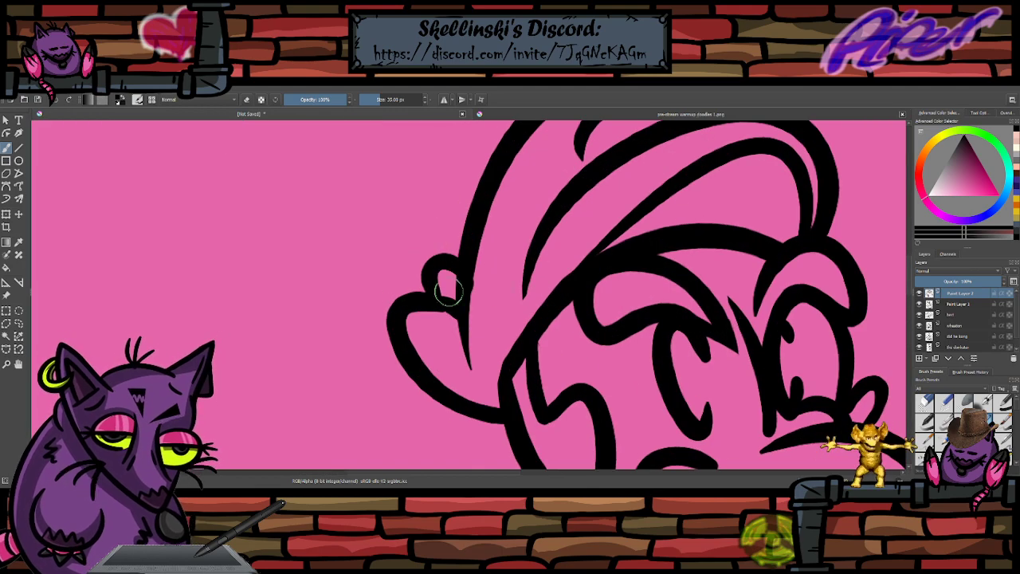
{"action": "scroll", "coordinate": [477, 256], "scroll_direction": "down", "scroll_amount": 4}
{"action": "scroll", "coordinate": [476, 255], "scroll_direction": "down", "scroll_amount": 3}
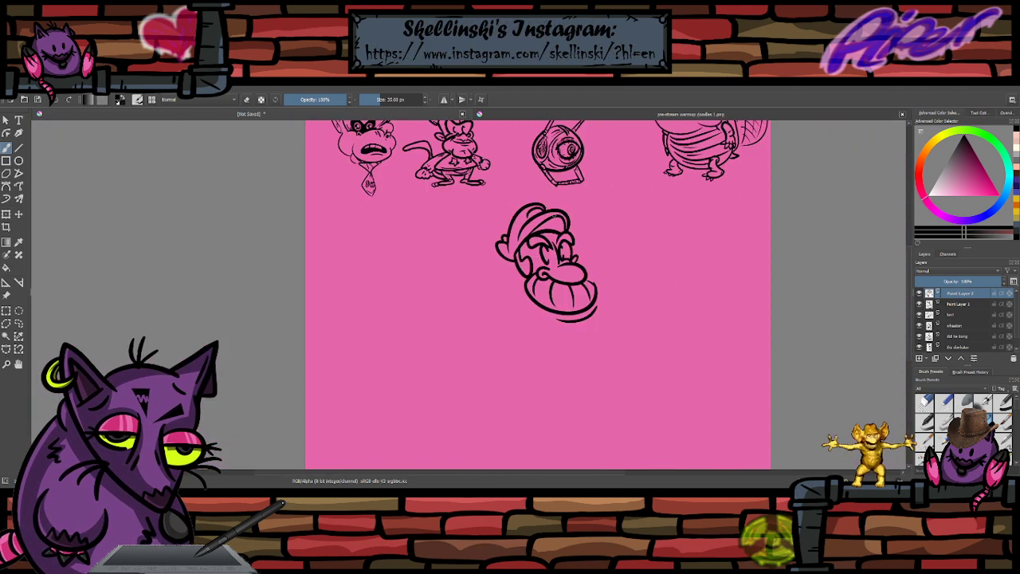
{"action": "scroll", "coordinate": [542, 212], "scroll_direction": "up", "scroll_amount": 5}
{"action": "scroll", "coordinate": [548, 287], "scroll_direction": "down", "scroll_amount": 3}
{"action": "scroll", "coordinate": [549, 288], "scroll_direction": "down", "scroll_amount": 2}
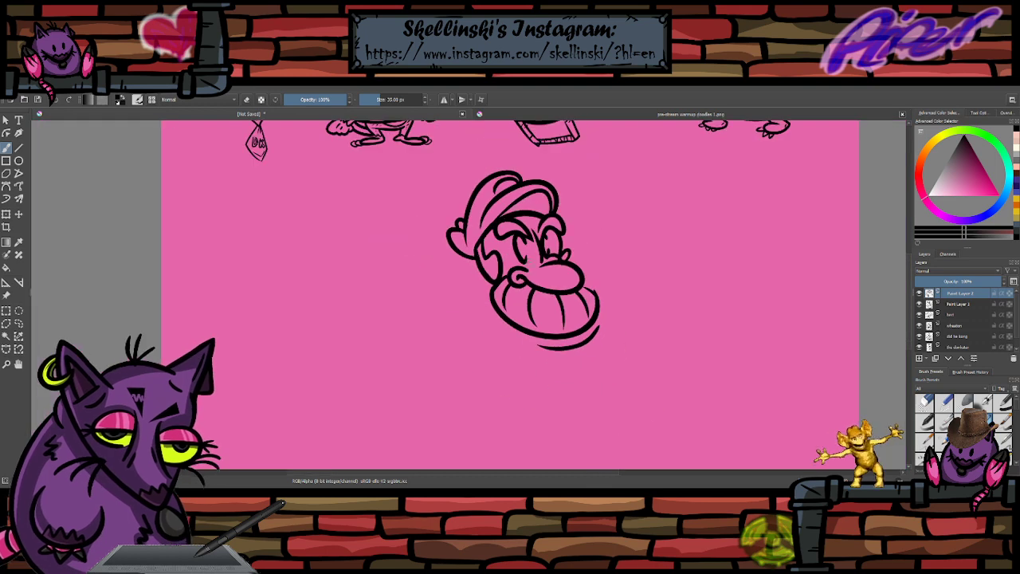
{"action": "scroll", "coordinate": [548, 287], "scroll_direction": "up", "scroll_amount": 3}
{"action": "scroll", "coordinate": [547, 284], "scroll_direction": "down", "scroll_amount": 3}
{"action": "scroll", "coordinate": [548, 285], "scroll_direction": "up", "scroll_amount": 2}
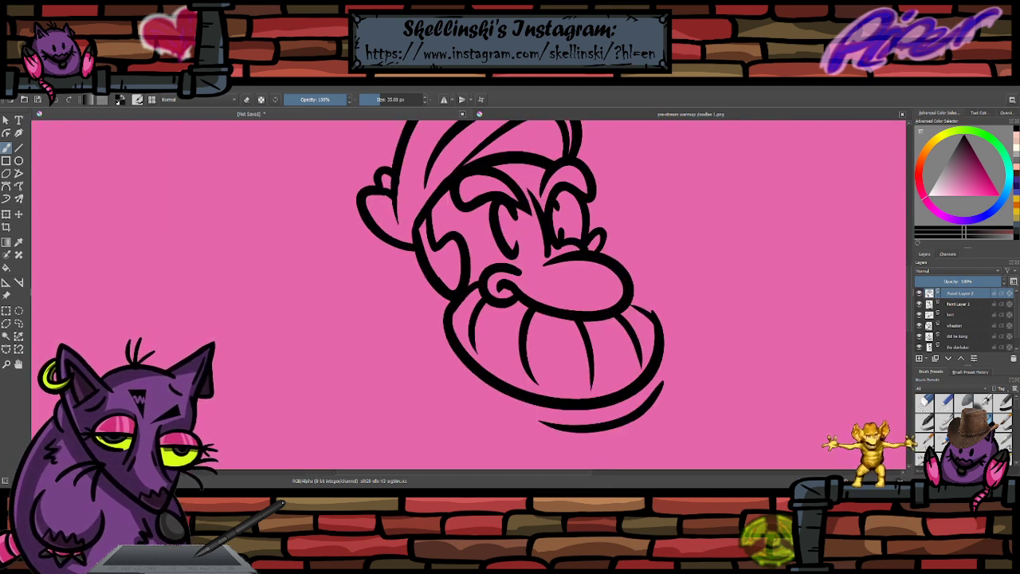
{"action": "key", "text": "ctrl+e"}
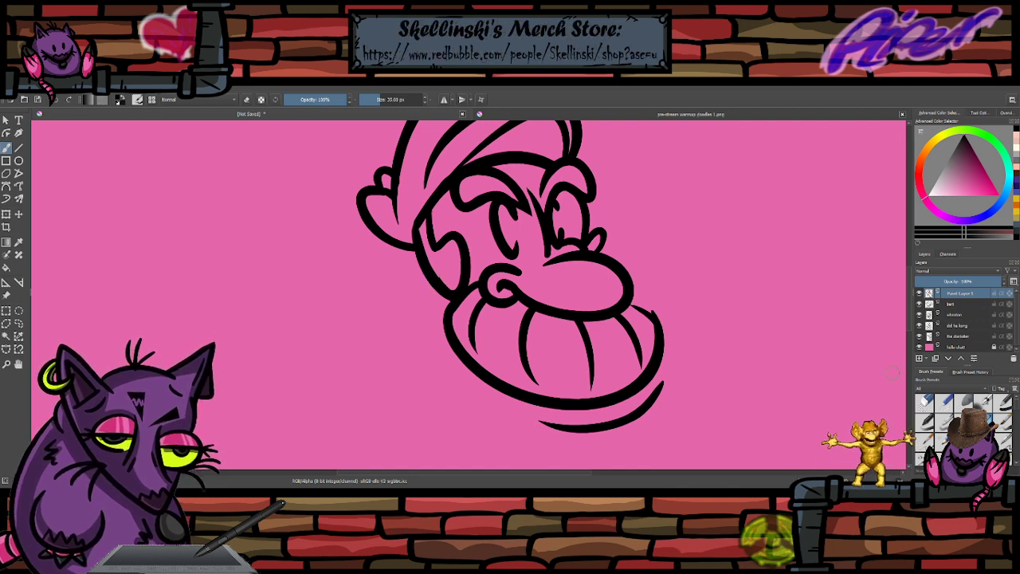
- Add a new paint layer and draw a large closed jaw outline around the lower face, running from the sideburn to behind the nose
{"action": "left_click", "coordinate": [919, 359]}
{"action": "scroll", "coordinate": [615, 228], "scroll_direction": "down", "scroll_amount": 1}
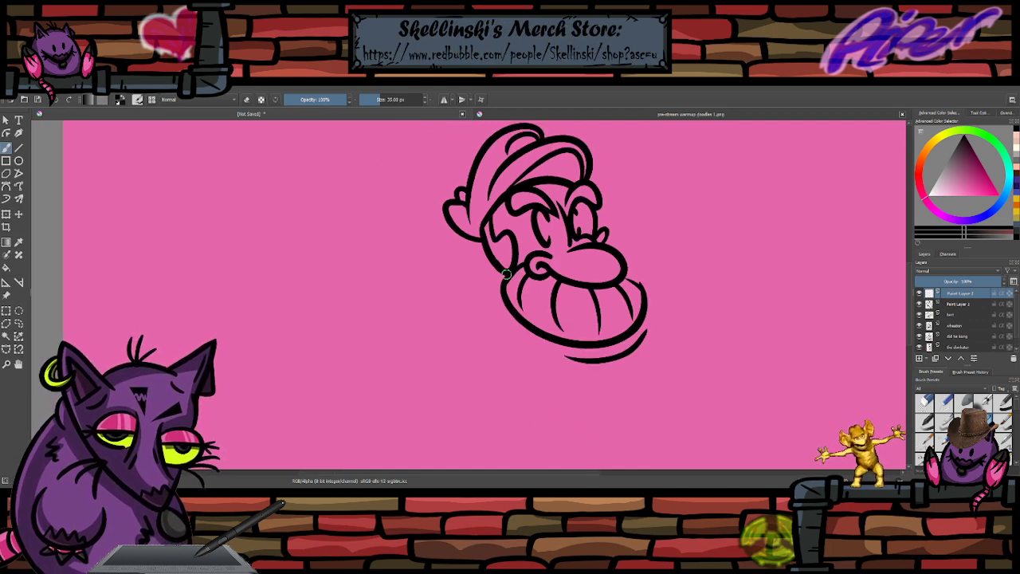
{"action": "left_click_drag", "start_coordinate": [506, 273], "coordinate": [614, 255]}
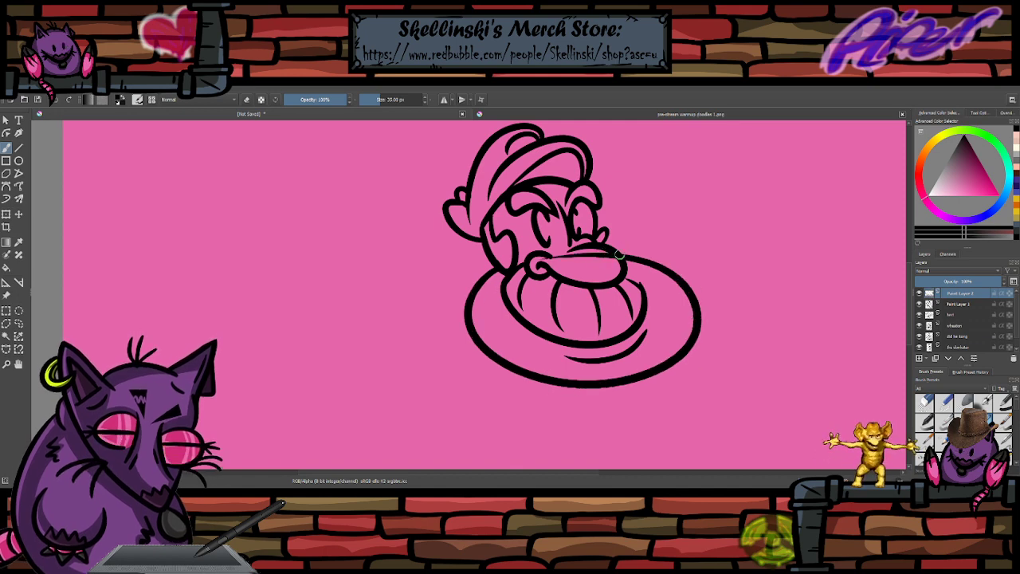
{"action": "key", "text": "ctrl+z"}
{"action": "mouse_move", "coordinate": [614, 252]}
{"action": "left_mouse_down"}
{"action": "mouse_move", "coordinate": [657, 342]}
{"action": "mouse_move", "coordinate": [510, 274]}
{"action": "mouse_move", "coordinate": [549, 260]}
{"action": "left_mouse_up"}
{"action": "key", "text": "ctrl+z"}
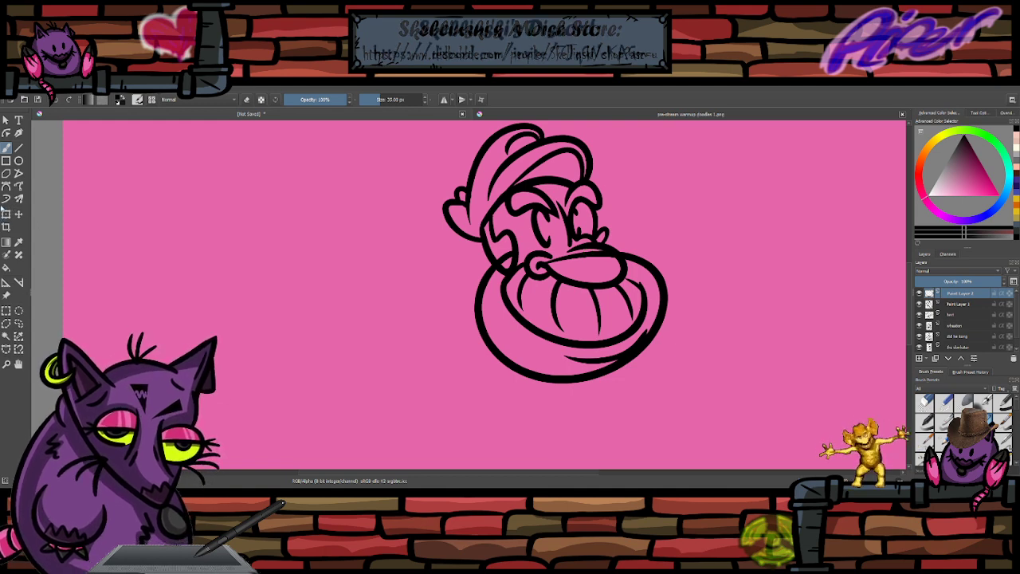
- Try to skew, widen and rotate the jaw outline so that it extends farther out past the nose
{"action": "key", "text": "ctrl+t"}
{"action": "mouse_move", "coordinate": [585, 269]}
{"action": "left_mouse_down"}
{"action": "mouse_move", "coordinate": [601, 270]}
{"action": "mouse_move", "coordinate": [591, 254]}
{"action": "mouse_move", "coordinate": [581, 283]}
{"action": "left_mouse_up"}
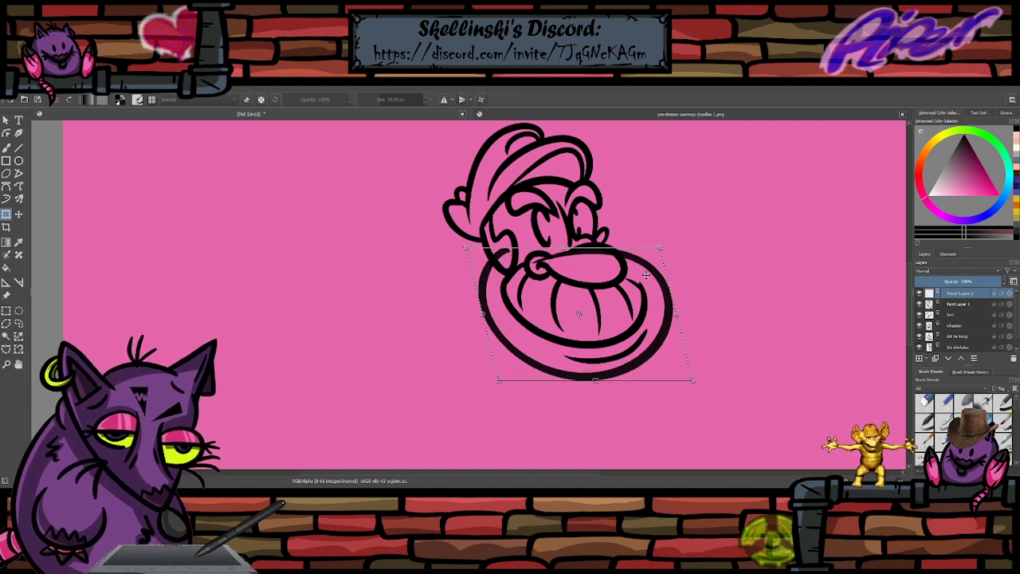
{"action": "left_click_drag", "start_coordinate": [677, 314], "coordinate": [689, 314]}
{"action": "left_click_drag", "start_coordinate": [723, 302], "coordinate": [712, 296]}
{"action": "left_click_drag", "start_coordinate": [477, 317], "coordinate": [476, 312]}
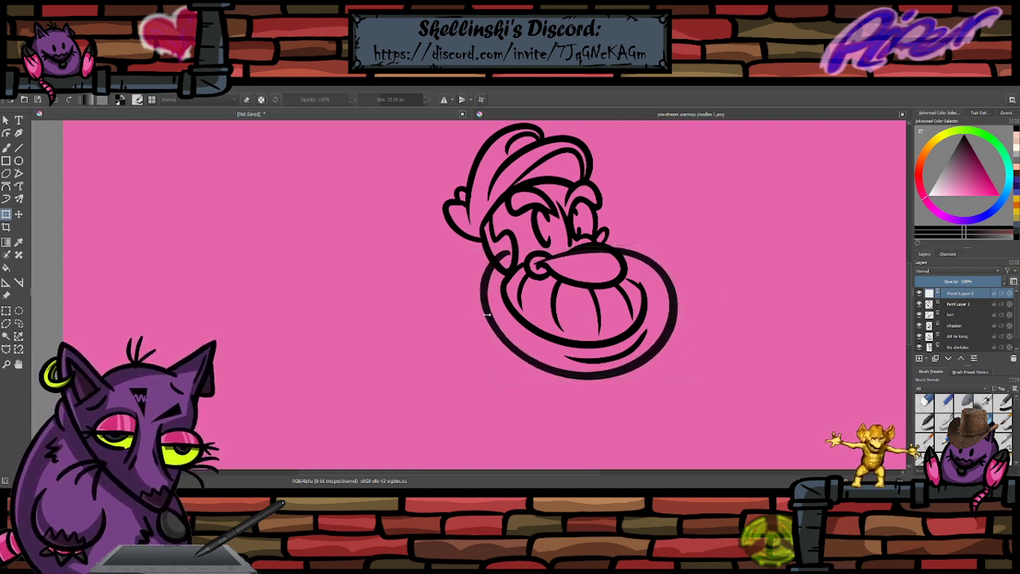
{"action": "left_click_drag", "start_coordinate": [609, 248], "coordinate": [613, 248]}
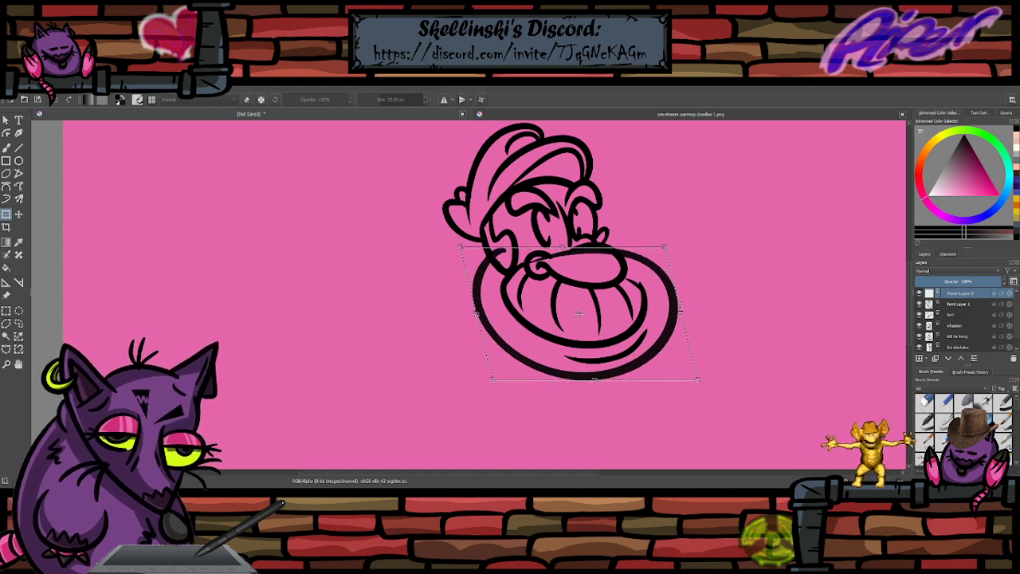
{"action": "left_click_drag", "start_coordinate": [676, 296], "coordinate": [690, 300]}
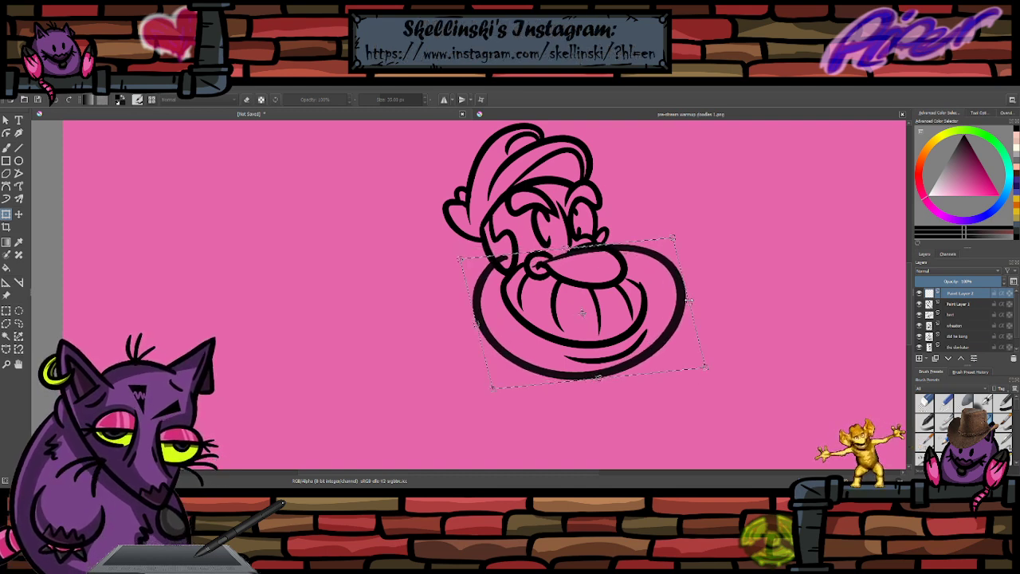
{"action": "left_click_drag", "start_coordinate": [583, 312], "coordinate": [590, 310]}
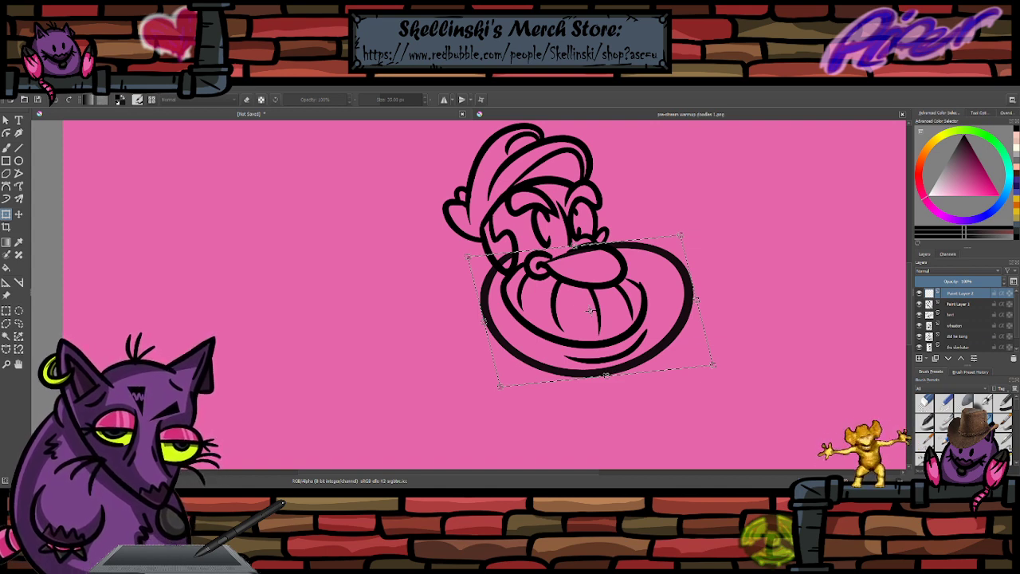
{"action": "left_click_drag", "start_coordinate": [532, 316], "coordinate": [539, 313]}
{"action": "left_click", "coordinate": [6, 149]}
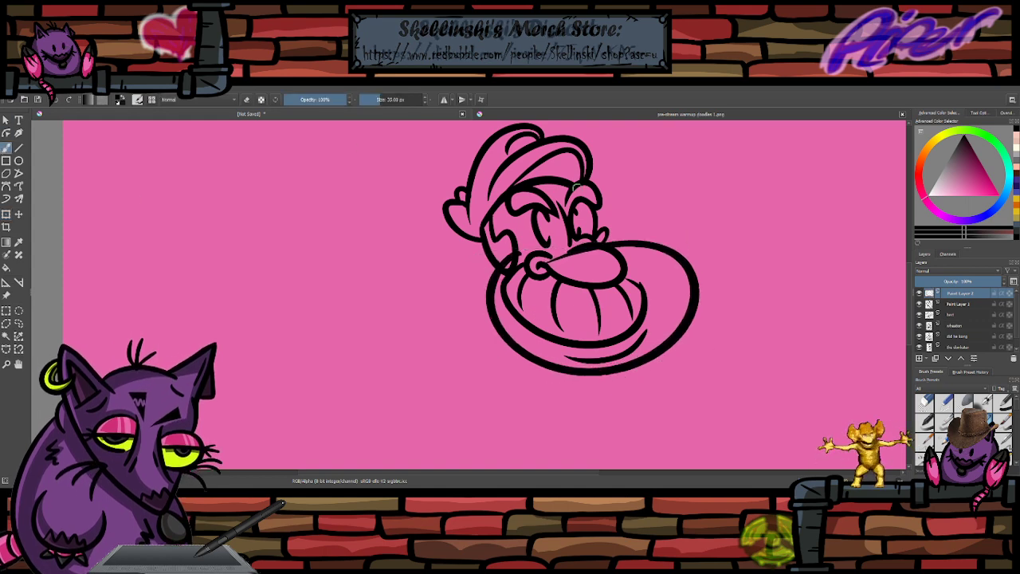
- Try erasing the jaw outline's overlap inside the sideburn, and undo the edits back to the untransformed outline
{"action": "key", "text": "e"}
{"action": "scroll", "coordinate": [602, 239], "scroll_direction": "up", "scroll_amount": 3}
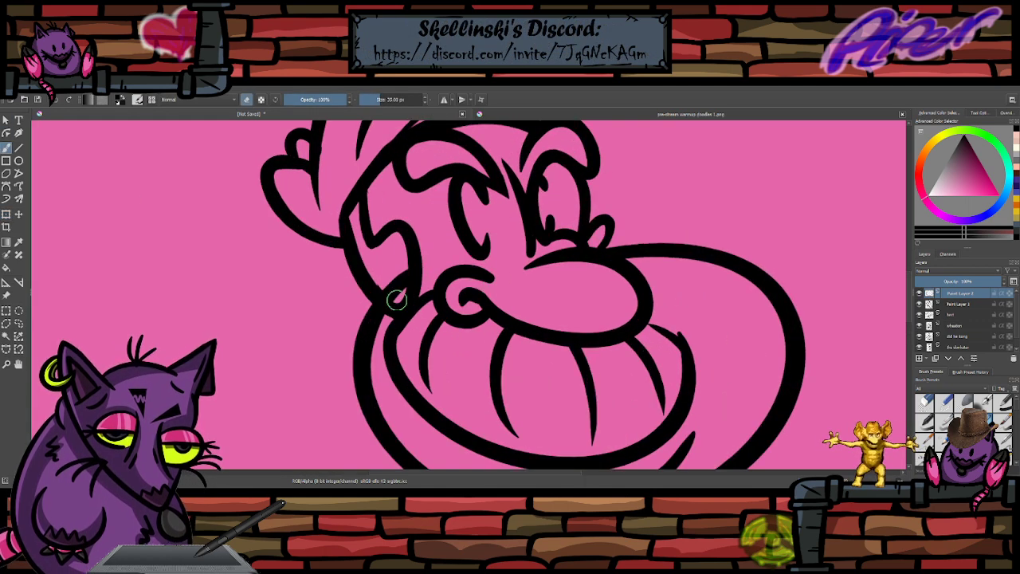
{"action": "key", "text": "ctrl+z"}
{"action": "mouse_move", "coordinate": [414, 285]}
{"action": "left_mouse_down"}
{"action": "mouse_move", "coordinate": [397, 306]}
{"action": "mouse_move", "coordinate": [411, 273]}
{"action": "left_mouse_up"}
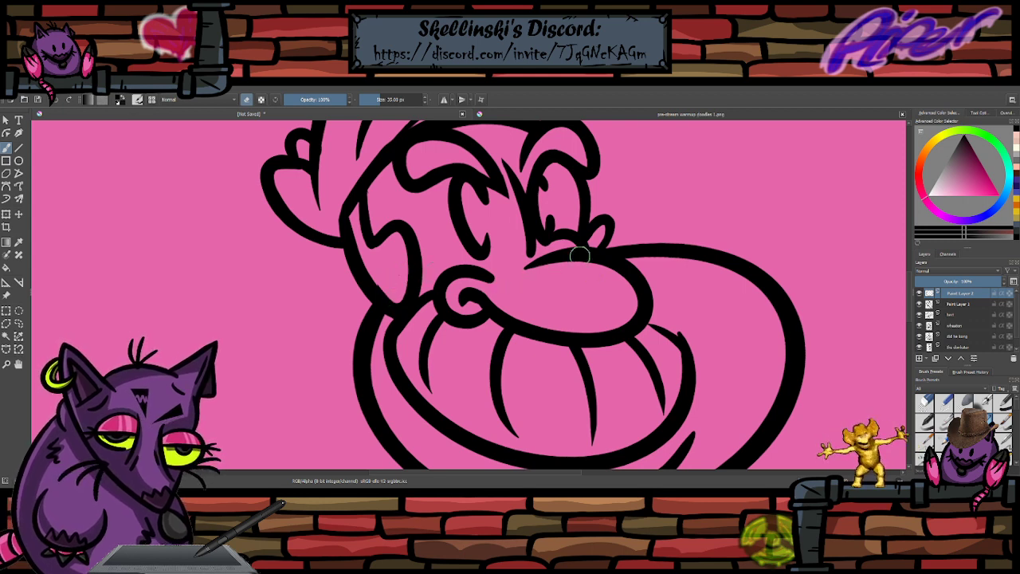
{"action": "scroll", "coordinate": [604, 211], "scroll_direction": "down", "scroll_amount": 2}
{"action": "scroll", "coordinate": [615, 206], "scroll_direction": "up", "scroll_amount": 1}
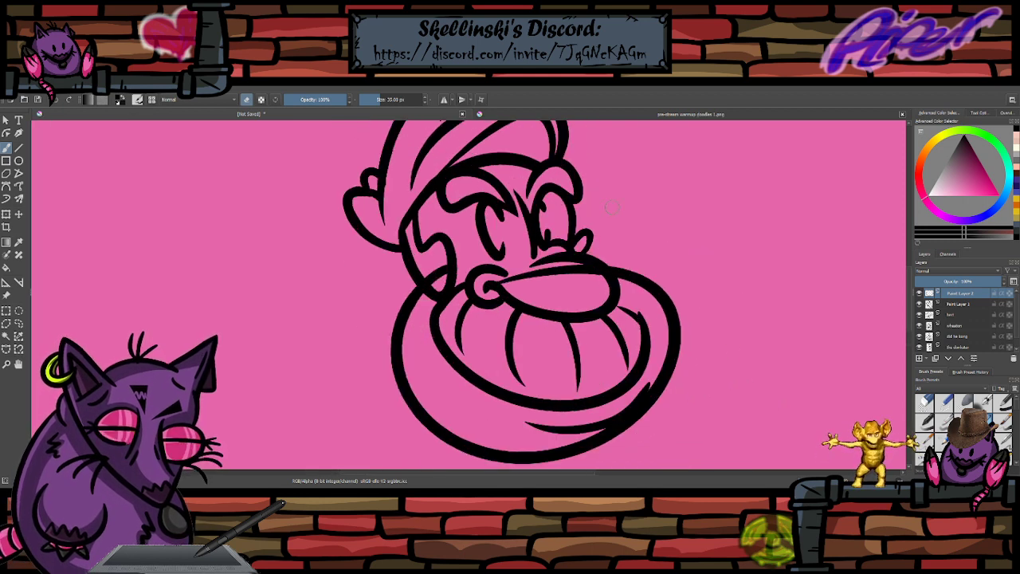
- Skew the jaw outline slightly and shift it a little toward the nose side of the face
{"action": "key", "text": "ctrl+t"}
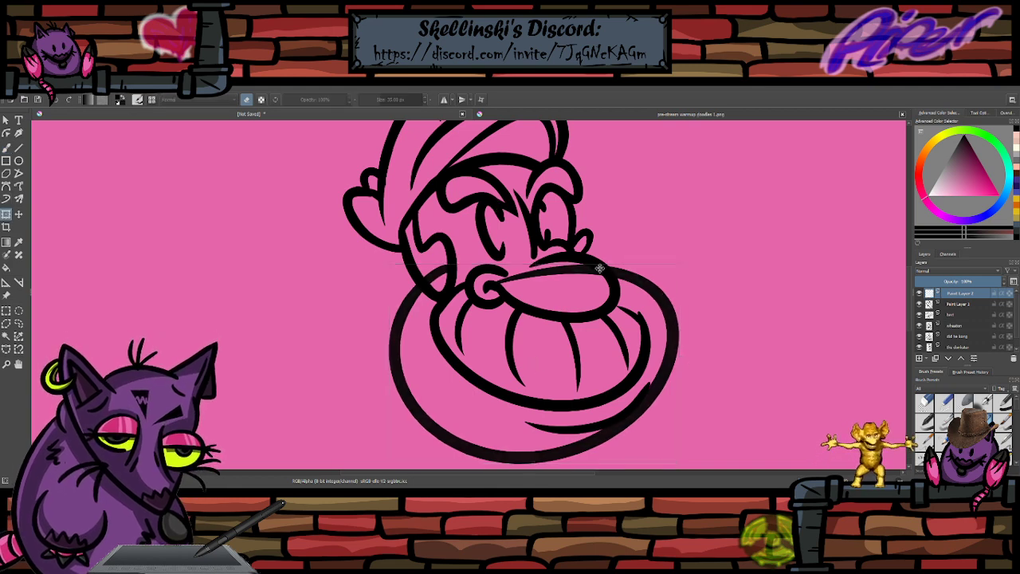
{"action": "left_click_drag", "start_coordinate": [601, 265], "coordinate": [576, 267]}
{"action": "left_click_drag", "start_coordinate": [594, 301], "coordinate": [604, 302]}
{"action": "key", "text": "b"}
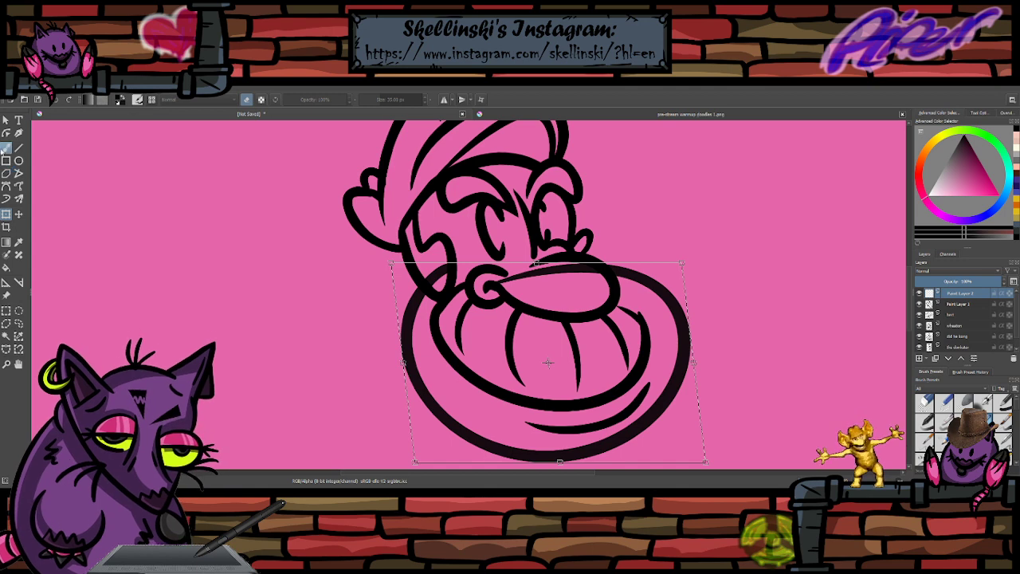
- Erase the parts of the jaw outline that cross the sideburn and the nose, and check the whole head
{"action": "scroll", "coordinate": [414, 255], "scroll_direction": "up", "scroll_amount": 2}
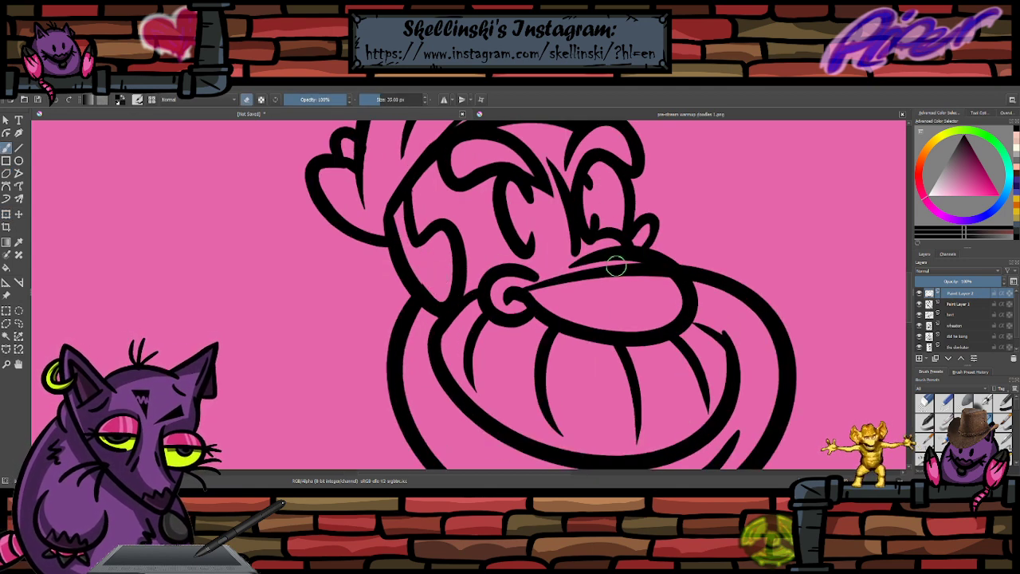
{"action": "scroll", "coordinate": [536, 267], "scroll_direction": "down", "scroll_amount": 3}
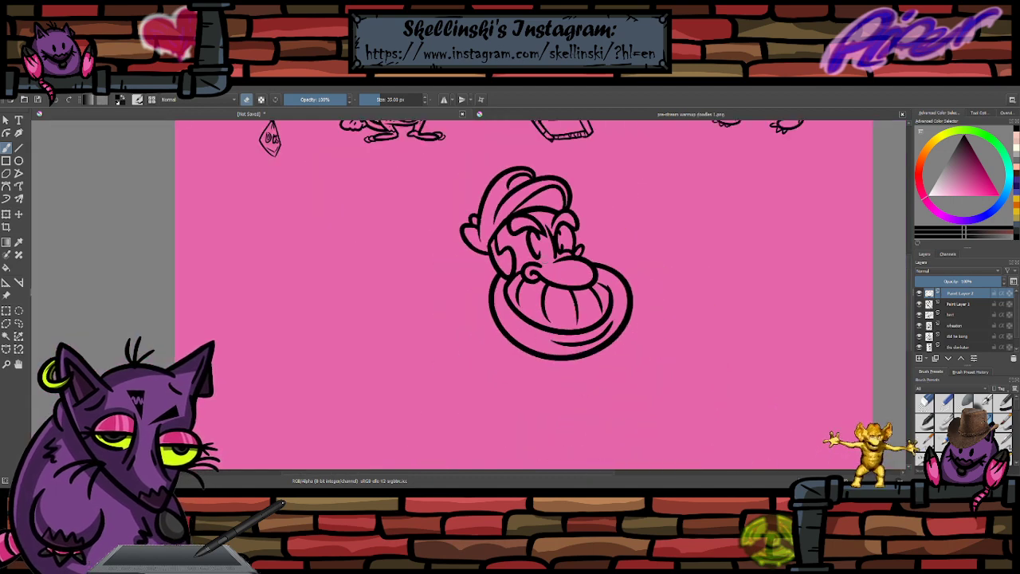
{"action": "scroll", "coordinate": [531, 266], "scroll_direction": "up", "scroll_amount": 3}
{"action": "scroll", "coordinate": [421, 257], "scroll_direction": "down", "scroll_amount": 4}
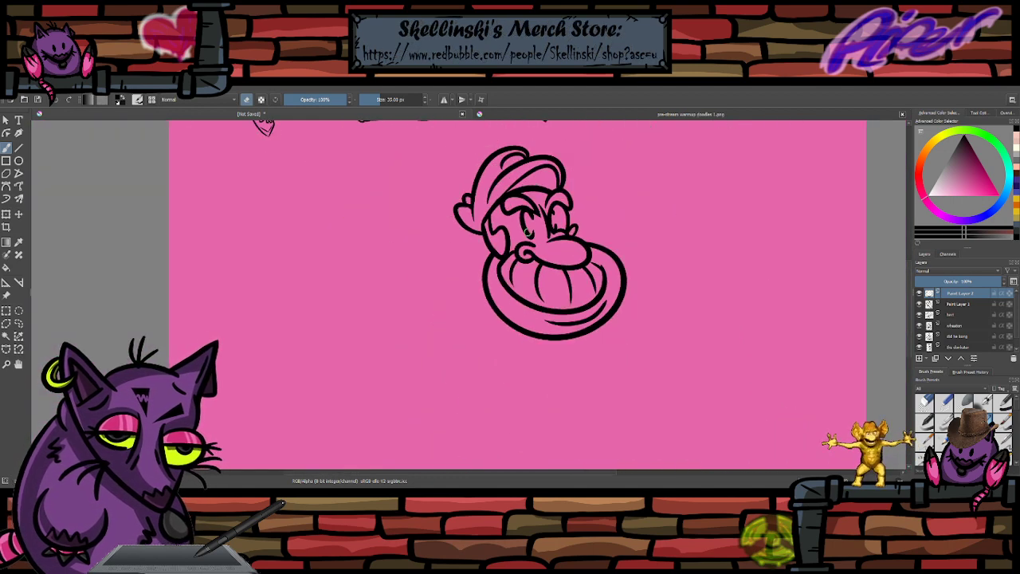
{"action": "scroll", "coordinate": [605, 199], "scroll_direction": "up", "scroll_amount": 4}
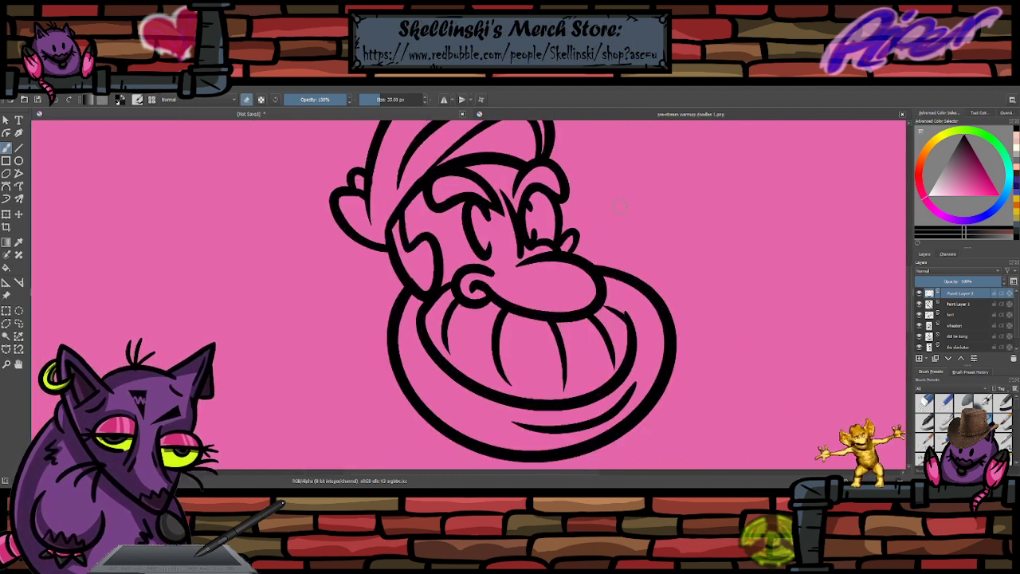
{"action": "scroll", "coordinate": [571, 247], "scroll_direction": "up", "scroll_amount": 2}
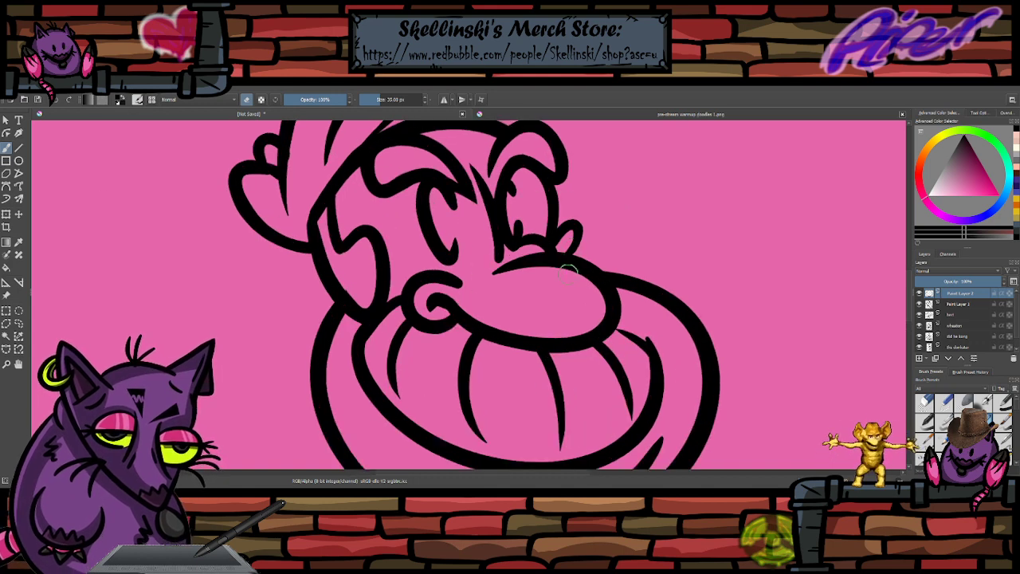
- Draw a small rounded cheek bump between the far eye's bulge and the jaw line, just above the nose
{"action": "key", "text": "e"}
{"action": "left_click_drag", "start_coordinate": [604, 275], "coordinate": [542, 221]}
{"action": "key", "text": "ctrl+z"}
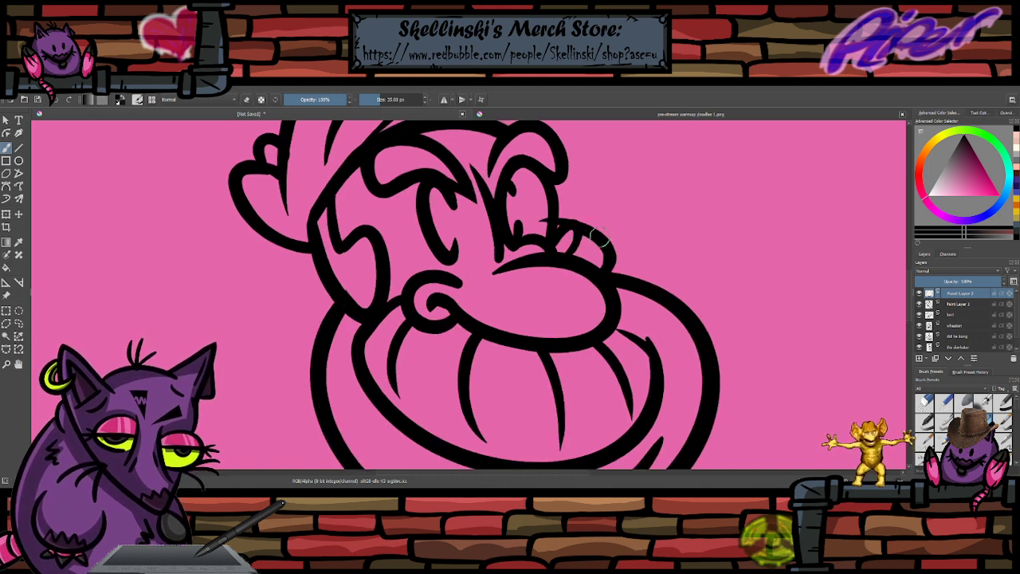
{"action": "key", "text": "ctrl+z"}
{"action": "mouse_move", "coordinate": [599, 266]}
{"action": "left_mouse_down"}
{"action": "mouse_move", "coordinate": [531, 239]}
{"action": "mouse_move", "coordinate": [567, 236]}
{"action": "left_mouse_up"}
{"action": "key", "text": "e"}
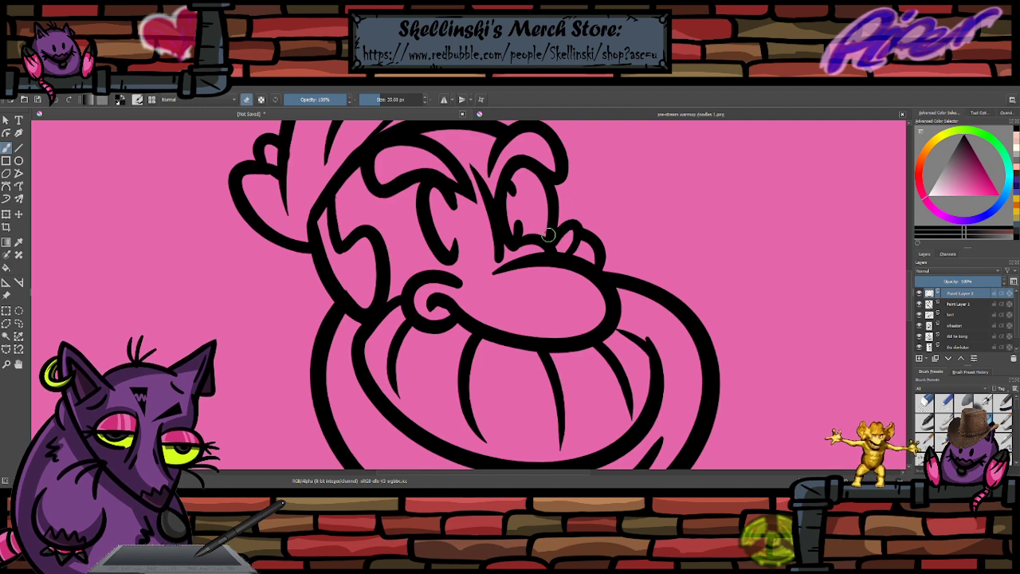
- Draw a cleft chin of two lobes under the jaw with a short notch between them, and open the jaw line above it
{"action": "scroll", "coordinate": [566, 231], "scroll_direction": "down", "scroll_amount": 4}
{"action": "scroll", "coordinate": [554, 222], "scroll_direction": "up", "scroll_amount": 3}
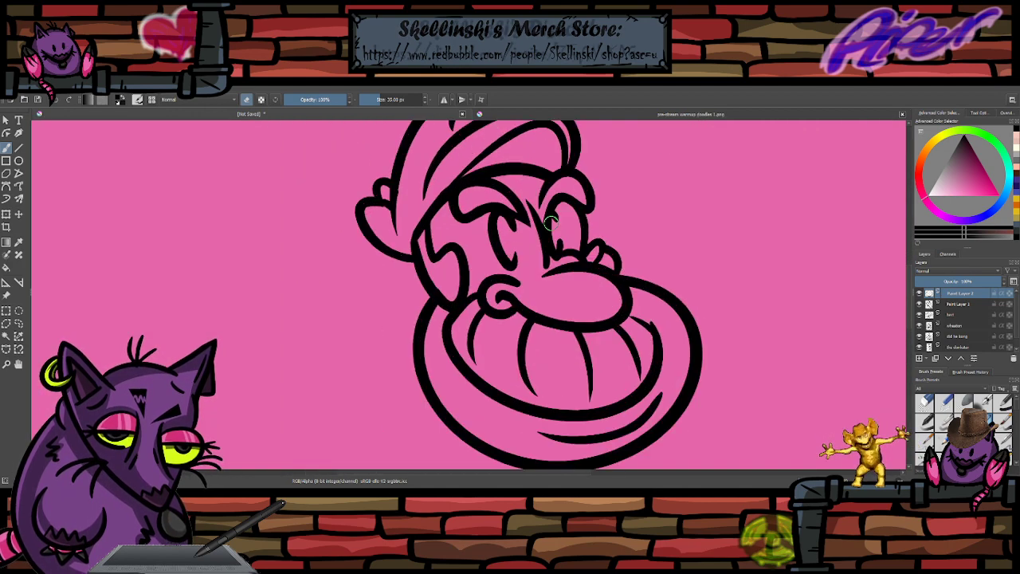
{"action": "scroll", "coordinate": [553, 217], "scroll_direction": "down", "scroll_amount": 1}
{"action": "scroll", "coordinate": [629, 341], "scroll_direction": "up", "scroll_amount": 1}
{"action": "mouse_move", "coordinate": [602, 327]}
{"action": "left_mouse_down"}
{"action": "mouse_move", "coordinate": [622, 315]}
{"action": "mouse_move", "coordinate": [589, 344]}
{"action": "mouse_move", "coordinate": [539, 353]}
{"action": "mouse_move", "coordinate": [528, 343]}
{"action": "mouse_move", "coordinate": [499, 357]}
{"action": "mouse_move", "coordinate": [528, 403]}
{"action": "mouse_move", "coordinate": [623, 384]}
{"action": "mouse_move", "coordinate": [632, 282]}
{"action": "left_mouse_up"}
{"action": "key", "text": "e"}
{"action": "key", "text": "ctrl+z"}
{"action": "mouse_move", "coordinate": [625, 284]}
{"action": "left_mouse_down"}
{"action": "mouse_move", "coordinate": [632, 305]}
{"action": "mouse_move", "coordinate": [569, 382]}
{"action": "mouse_move", "coordinate": [596, 367]}
{"action": "mouse_move", "coordinate": [627, 287]}
{"action": "left_mouse_up"}
{"action": "key", "text": "ctrl+z"}
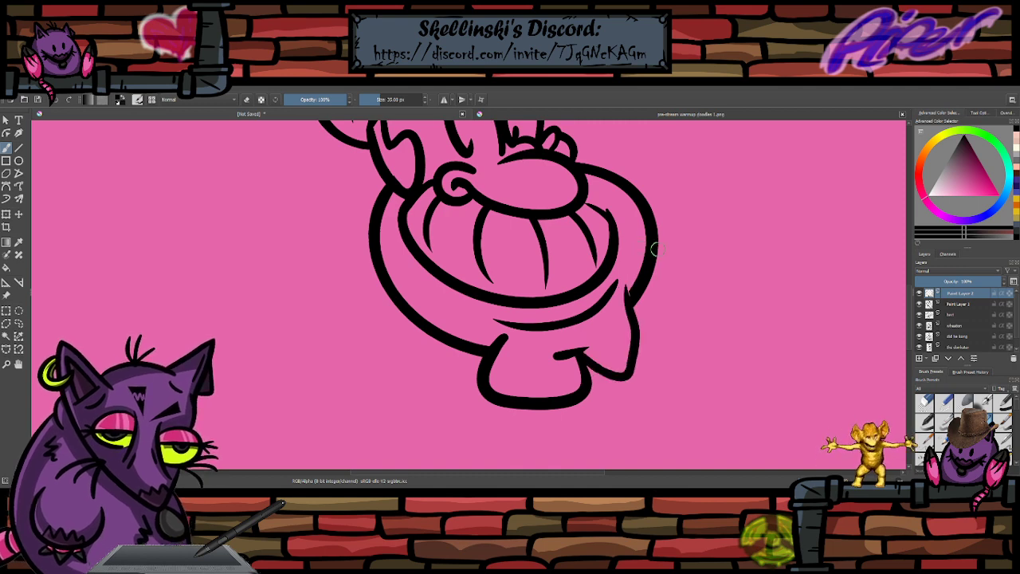
- Replace the chin's smaller lobe with a fuller, rounder one that flows down from the jaw line
{"action": "scroll", "coordinate": [654, 249], "scroll_direction": "down", "scroll_amount": 5}
{"action": "scroll", "coordinate": [558, 295], "scroll_direction": "up", "scroll_amount": 5}
{"action": "scroll", "coordinate": [554, 297], "scroll_direction": "up", "scroll_amount": 2}
{"action": "key", "text": "ctrl+z"}
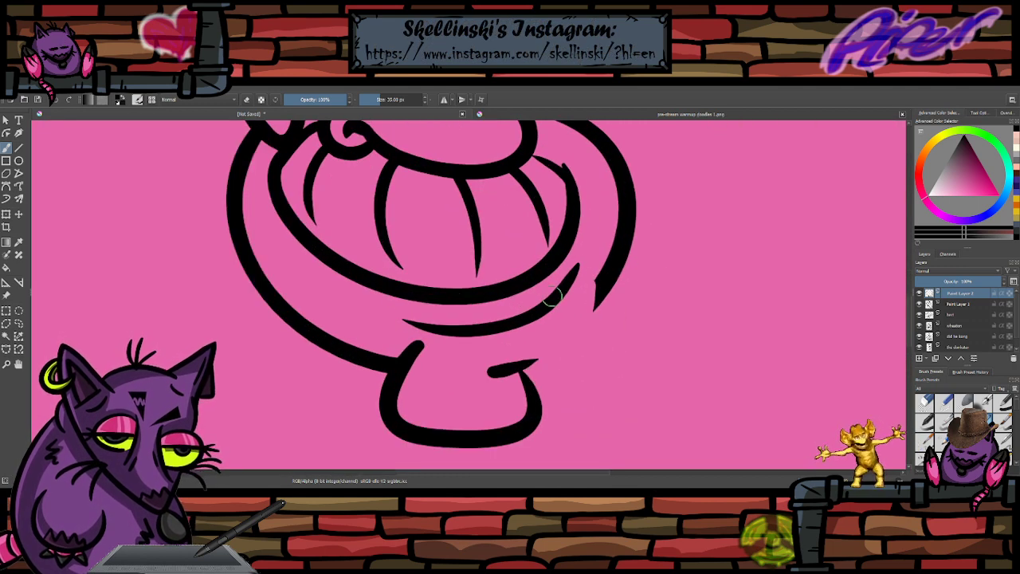
{"action": "key", "text": "ctrl+z"}
{"action": "mouse_move", "coordinate": [592, 271]}
{"action": "left_mouse_down"}
{"action": "mouse_move", "coordinate": [605, 379]}
{"action": "mouse_move", "coordinate": [520, 373]}
{"action": "mouse_move", "coordinate": [526, 381]}
{"action": "mouse_move", "coordinate": [630, 352]}
{"action": "mouse_move", "coordinate": [595, 266]}
{"action": "left_mouse_up"}
{"action": "key", "text": "ctrl+z"}
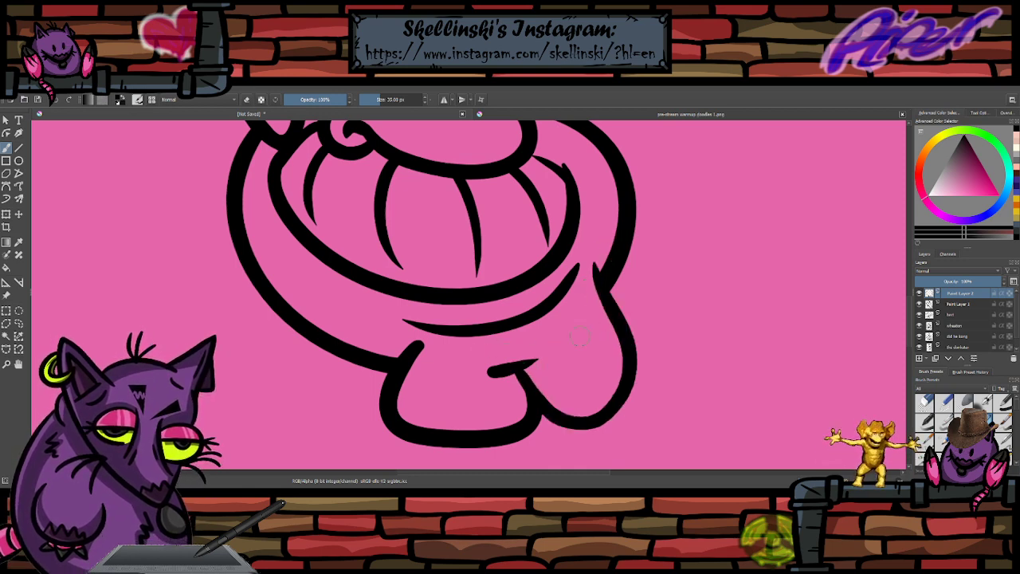
- Try a long curved crease between the lower lip line and the cleft chin, and undo it
{"action": "left_click_drag", "start_coordinate": [589, 323], "coordinate": [450, 356]}
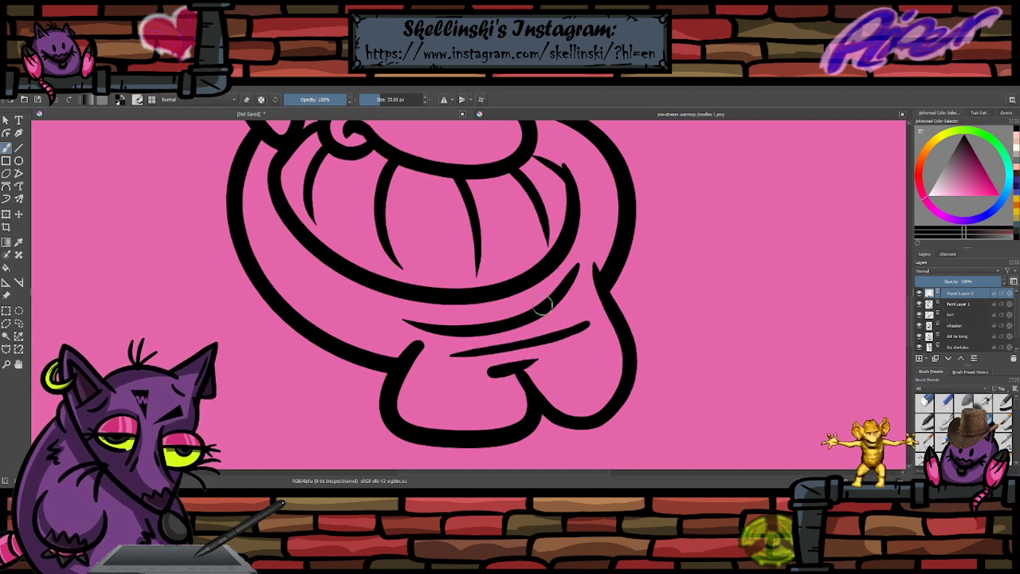
{"action": "key", "text": "ctrl+z"}
{"action": "scroll", "coordinate": [577, 293], "scroll_direction": "down", "scroll_amount": 4}
{"action": "scroll", "coordinate": [581, 241], "scroll_direction": "up", "scroll_amount": 2}
{"action": "scroll", "coordinate": [541, 248], "scroll_direction": "down", "scroll_amount": 1}
{"action": "scroll", "coordinate": [509, 243], "scroll_direction": "up", "scroll_amount": 1}
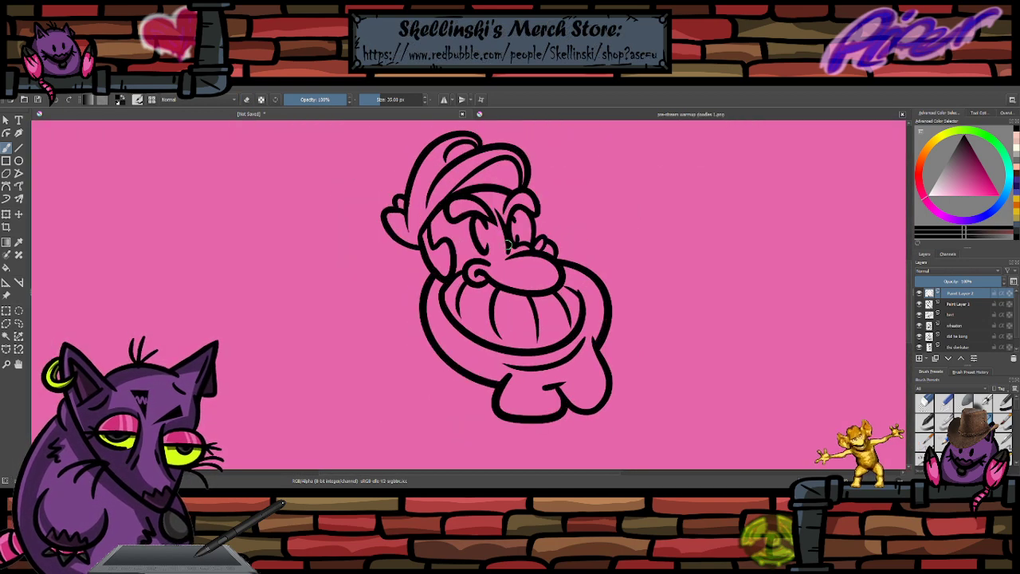
- Draw a short cheek crease beside the sideburn and erase the portion that crosses the sideburn
{"action": "scroll", "coordinate": [508, 244], "scroll_direction": "down", "scroll_amount": 1}
{"action": "scroll", "coordinate": [506, 259], "scroll_direction": "up", "scroll_amount": 1}
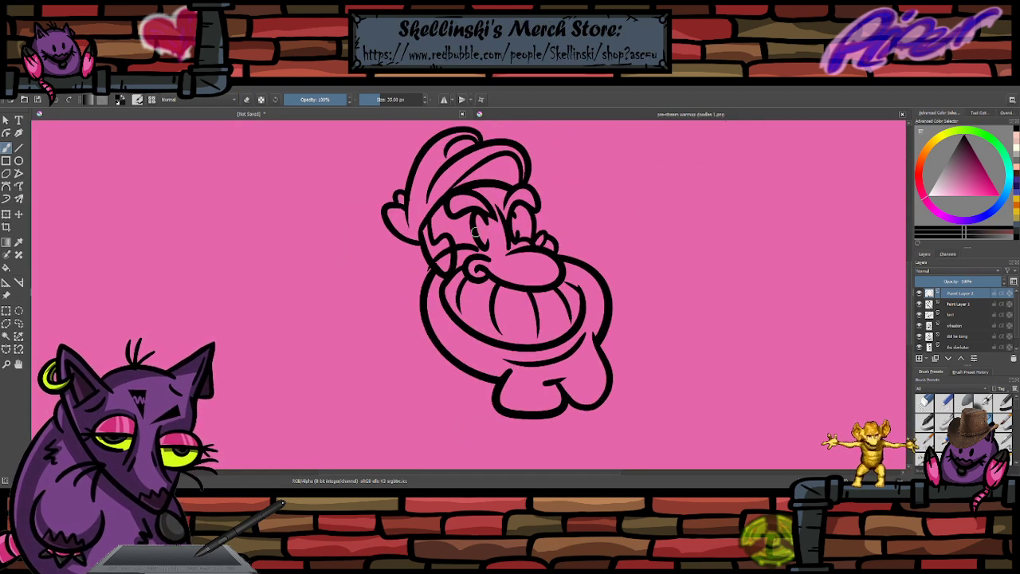
{"action": "key", "text": "e"}
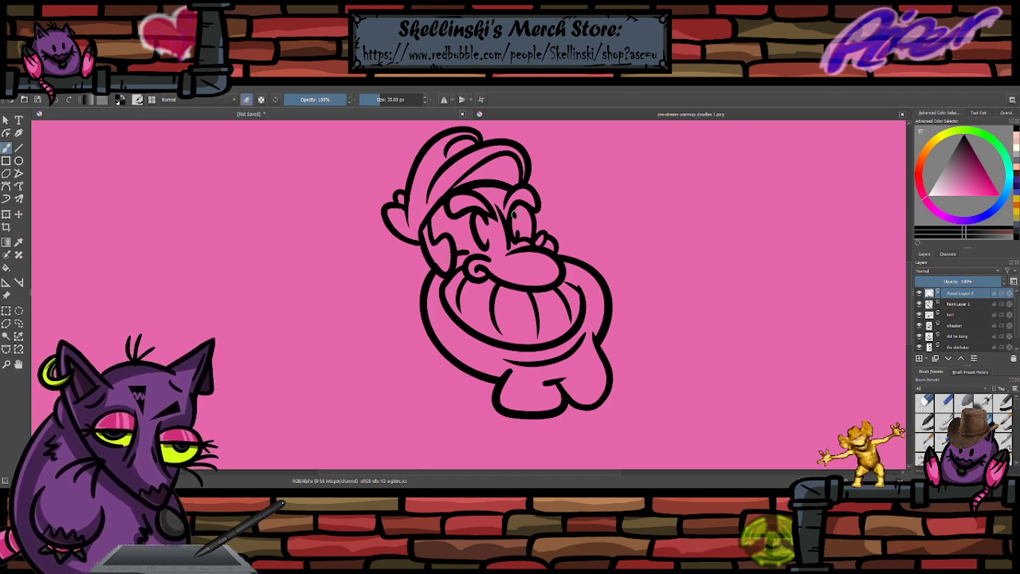
{"action": "scroll", "coordinate": [505, 217], "scroll_direction": "down", "scroll_amount": 2}
{"action": "scroll", "coordinate": [473, 189], "scroll_direction": "up", "scroll_amount": 3}
- Draw a long pointed ear with a rounded lobe at the back of the head, below the cap's flap
{"action": "key", "text": "e"}
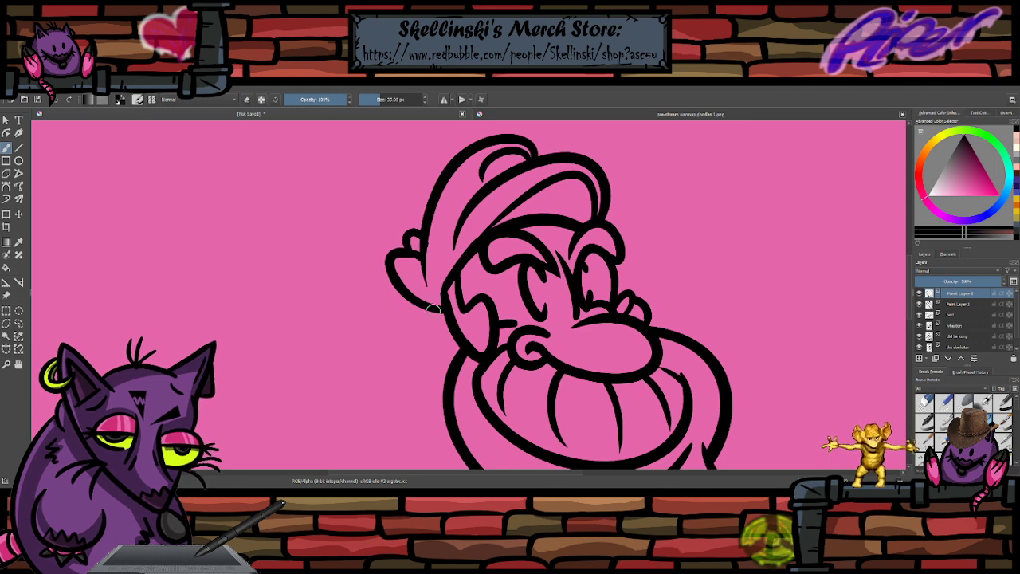
{"action": "left_click_drag", "start_coordinate": [440, 309], "coordinate": [280, 298]}
{"action": "key", "text": "ctrl+z"}
{"action": "mouse_move", "coordinate": [441, 309]}
{"action": "left_mouse_down"}
{"action": "mouse_move", "coordinate": [266, 302]}
{"action": "mouse_move", "coordinate": [434, 356]}
{"action": "mouse_move", "coordinate": [416, 365]}
{"action": "mouse_move", "coordinate": [316, 286]}
{"action": "mouse_move", "coordinate": [446, 307]}
{"action": "left_mouse_up"}
{"action": "key", "text": "ctrl+z"}
{"action": "key", "text": "ctrl+z"}
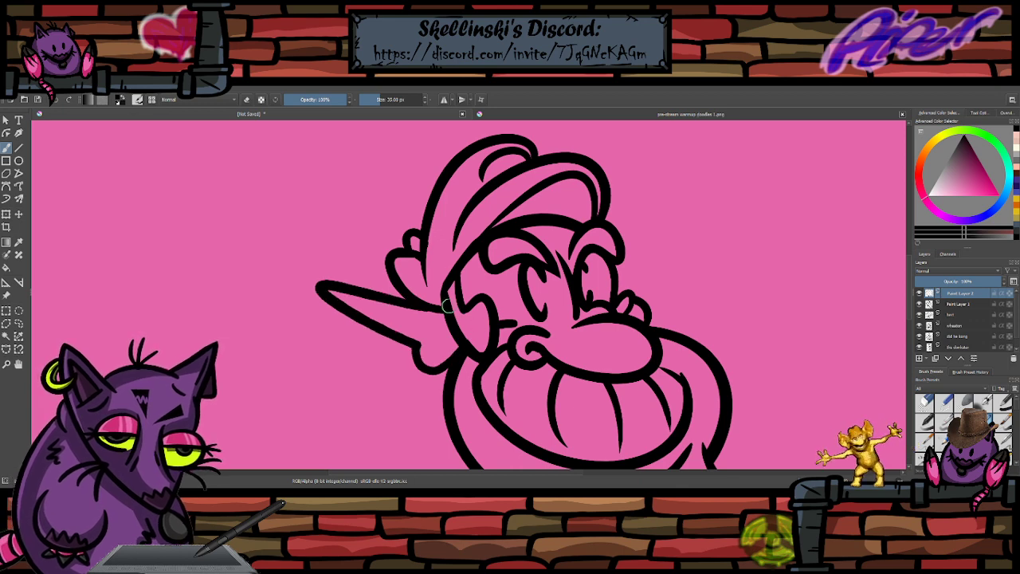
- Try to draw a hooked shape hanging below the earlobe beside the jaw, and undo it
{"action": "left_click_drag", "start_coordinate": [431, 375], "coordinate": [443, 407]}
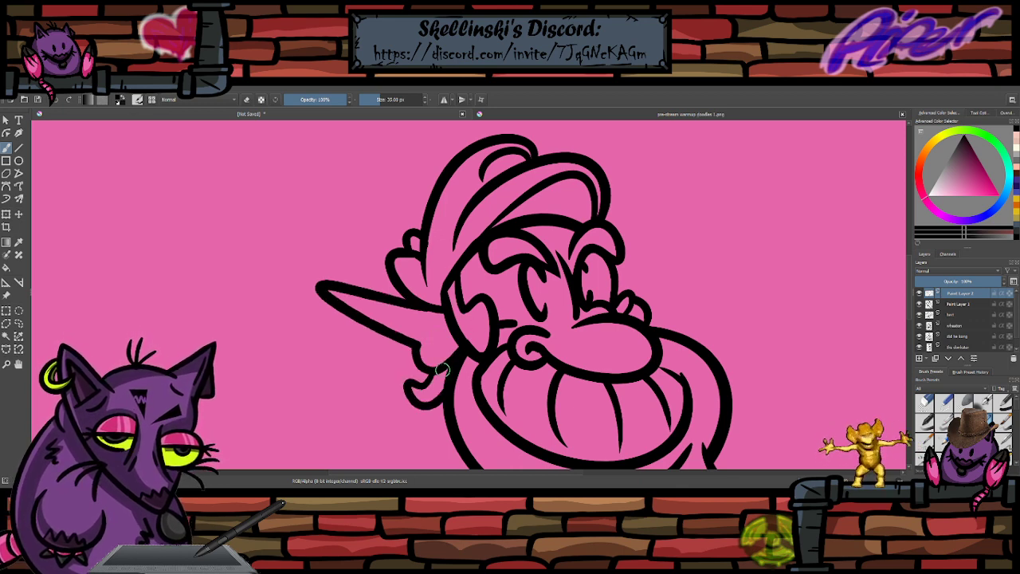
{"action": "key", "text": "ctrl+z"}
{"action": "mouse_move", "coordinate": [429, 372]}
{"action": "left_mouse_down"}
{"action": "mouse_move", "coordinate": [398, 384]}
{"action": "mouse_move", "coordinate": [443, 406]}
{"action": "mouse_move", "coordinate": [404, 421]}
{"action": "mouse_move", "coordinate": [441, 418]}
{"action": "left_mouse_up"}
{"action": "key", "text": "ctrl+z"}
{"action": "scroll", "coordinate": [484, 300], "scroll_direction": "down", "scroll_amount": 4}
{"action": "scroll", "coordinate": [485, 298], "scroll_direction": "up", "scroll_amount": 5}
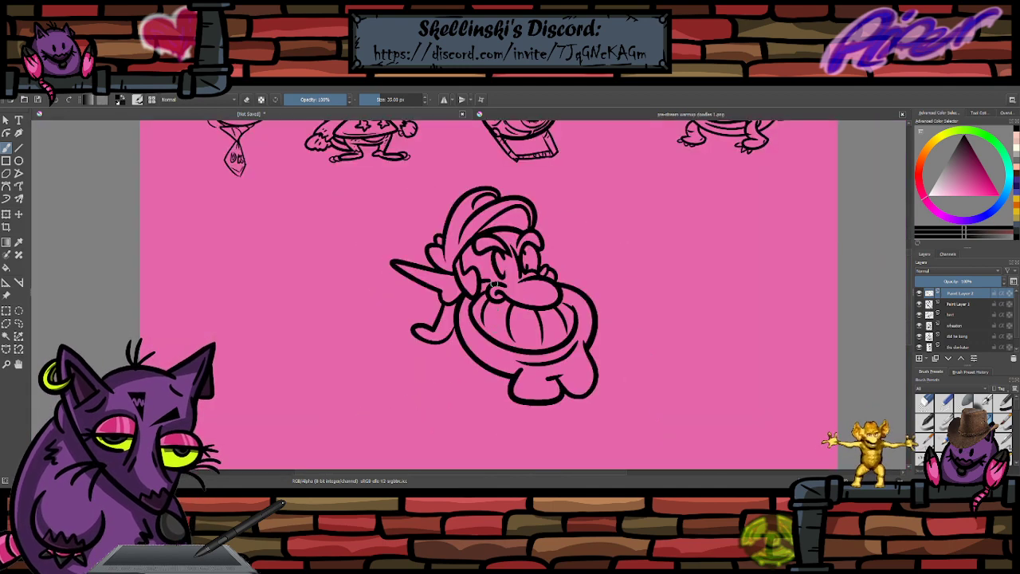
{"action": "key", "text": "ctrl+z"}
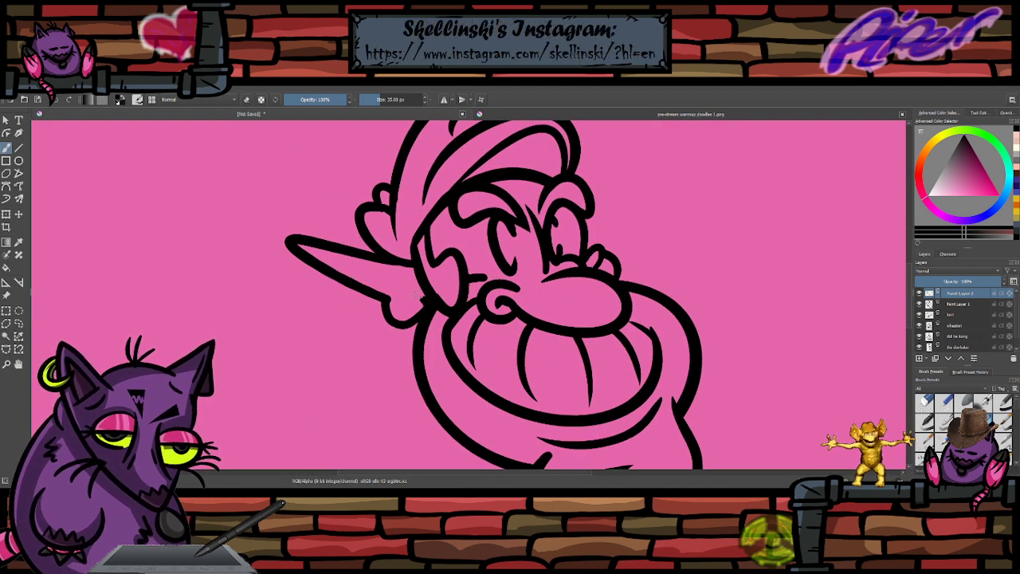
- Draw the inner ear lines along the pointed ear and a small fold inside its lobe
{"action": "mouse_move", "coordinate": [329, 256]}
{"action": "left_mouse_down"}
{"action": "mouse_move", "coordinate": [424, 290]}
{"action": "mouse_move", "coordinate": [423, 301]}
{"action": "mouse_move", "coordinate": [402, 290]}
{"action": "mouse_move", "coordinate": [432, 295]}
{"action": "left_mouse_up"}
{"action": "key", "text": "ctrl+z"}
{"action": "key", "text": "ctrl+z"}
{"action": "key", "text": "ctrl+z"}
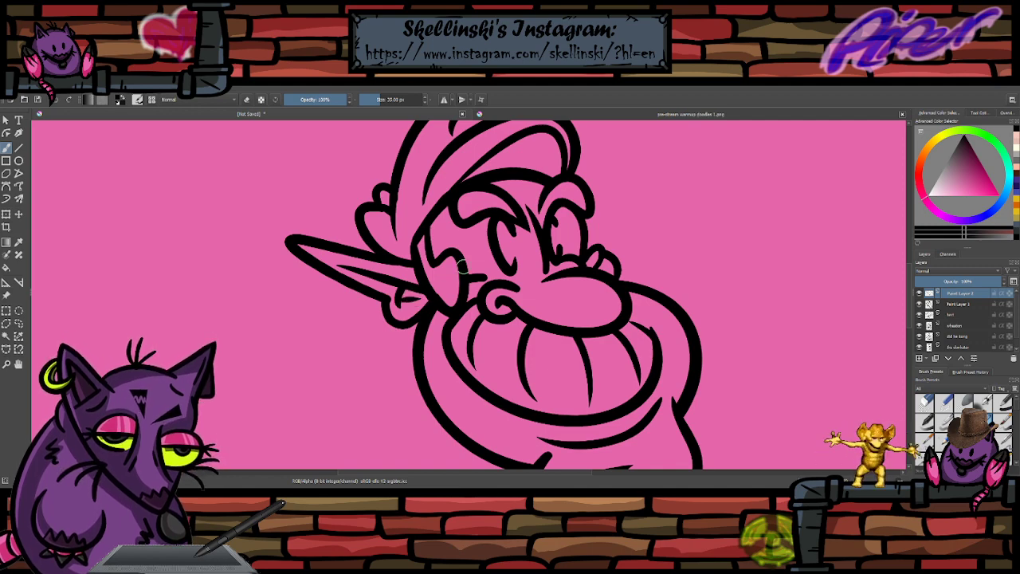
- Try to draw the outline of the far ear beside the far eye
{"action": "left_click_drag", "start_coordinate": [588, 242], "coordinate": [617, 200]}
{"action": "key", "text": "ctrl+z"}
{"action": "scroll", "coordinate": [577, 351], "scroll_direction": "down", "scroll_amount": 2}
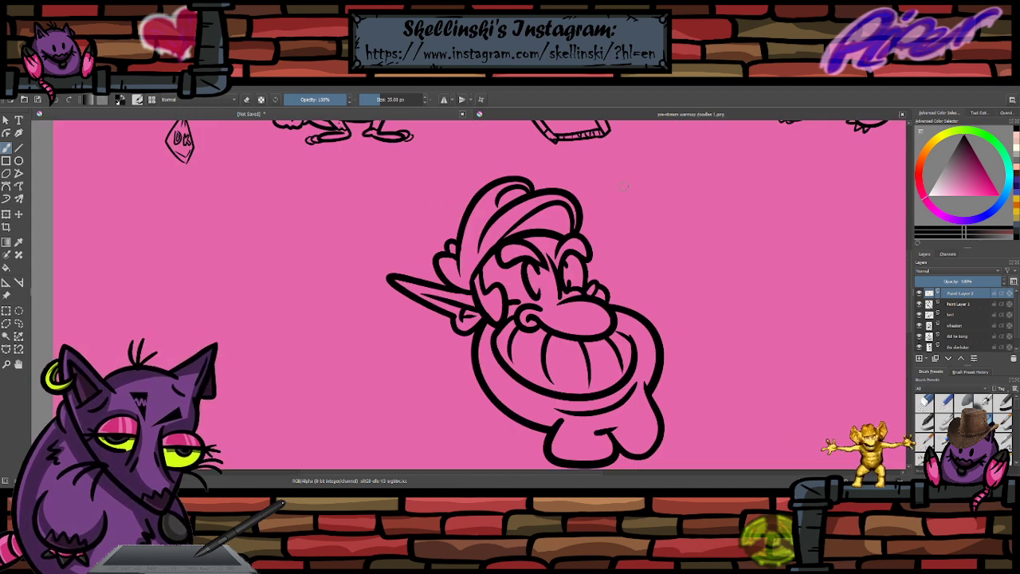
- Draw a jagged tuft of hair hanging below the near earlobe, behind the jaw
{"action": "scroll", "coordinate": [577, 271], "scroll_direction": "up", "scroll_amount": 2}
{"action": "key", "text": "minus"}
{"action": "key", "text": "plus"}
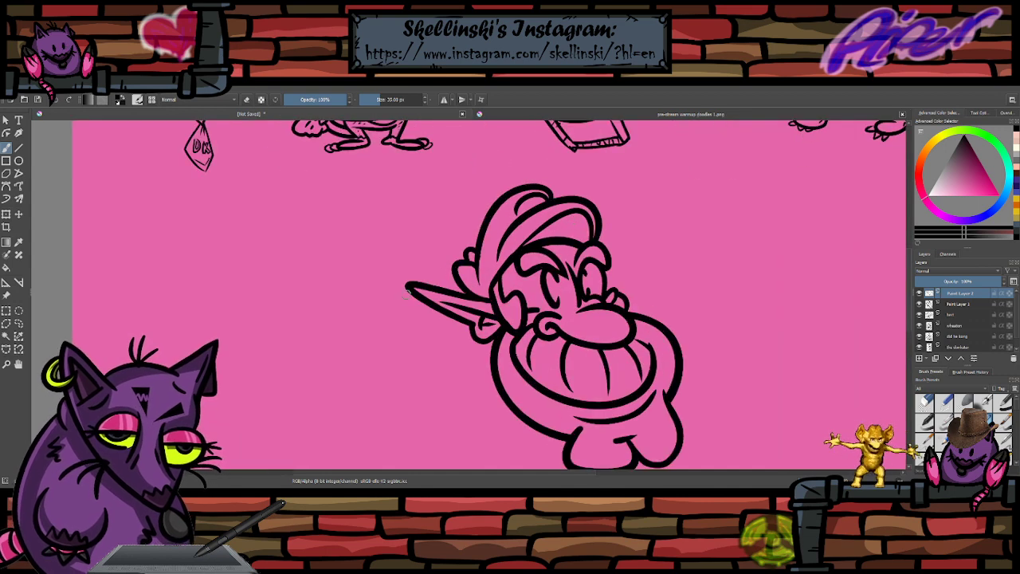
{"action": "mouse_move", "coordinate": [471, 336]}
{"action": "left_mouse_down"}
{"action": "mouse_move", "coordinate": [429, 379]}
{"action": "mouse_move", "coordinate": [461, 339]}
{"action": "mouse_move", "coordinate": [463, 356]}
{"action": "mouse_move", "coordinate": [490, 361]}
{"action": "left_mouse_up"}
{"action": "key", "text": "ctrl+z"}
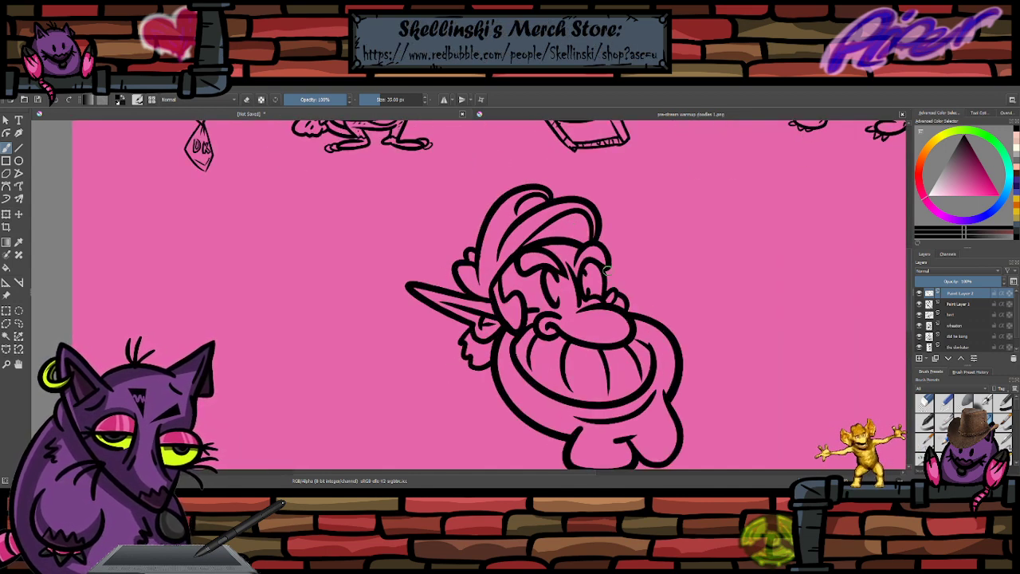
- Draw a small pointed far ear behind the far eye, with an inner ear line
{"action": "left_click_drag", "start_coordinate": [606, 269], "coordinate": [622, 293]}
{"action": "key", "text": "ctrl+z"}
{"action": "key", "text": "ctrl+z"}
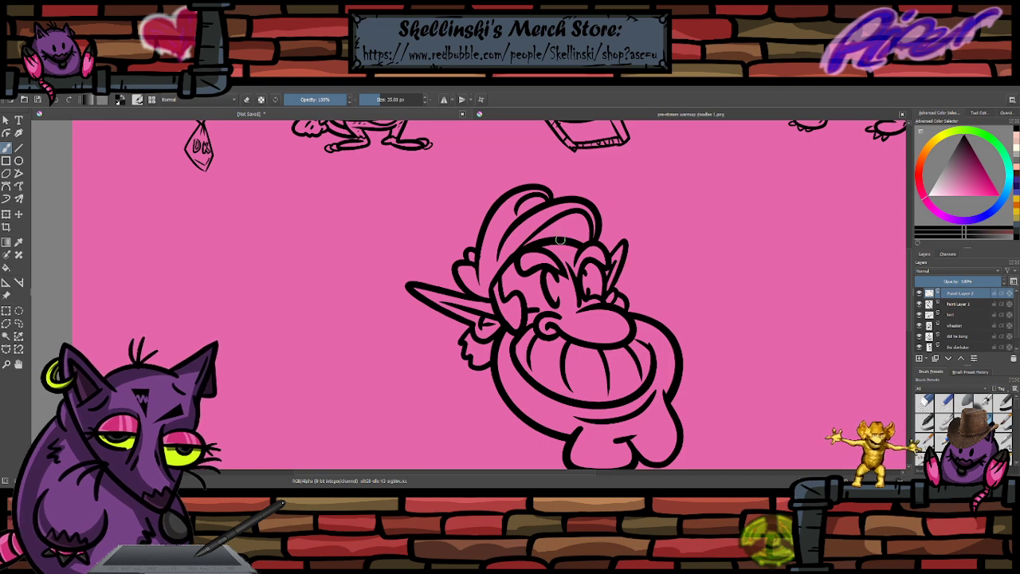
{"action": "scroll", "coordinate": [560, 240], "scroll_direction": "down", "scroll_amount": 2}
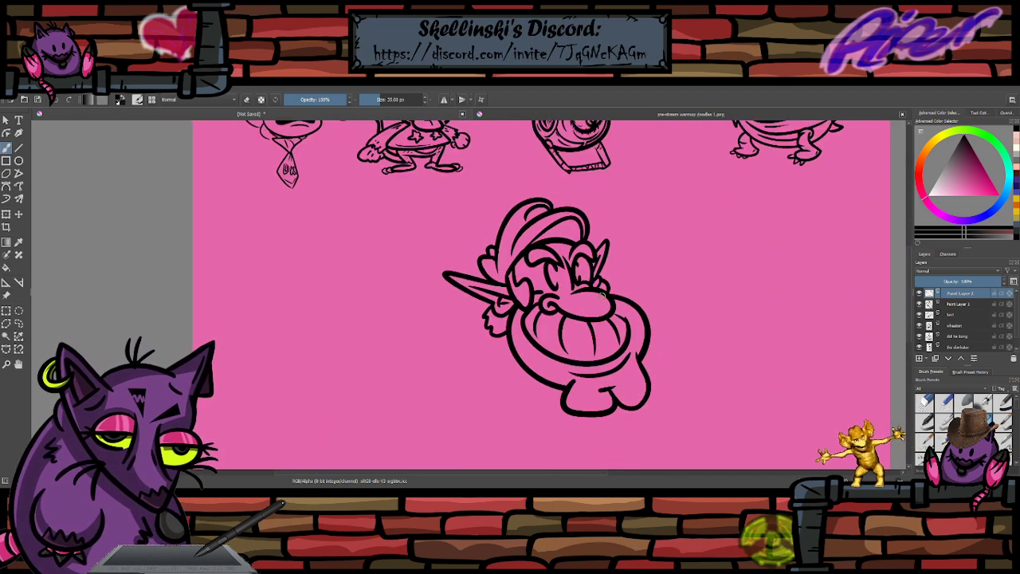
{"action": "scroll", "coordinate": [604, 294], "scroll_direction": "down", "scroll_amount": 1}
{"action": "scroll", "coordinate": [610, 307], "scroll_direction": "up", "scroll_amount": 3}
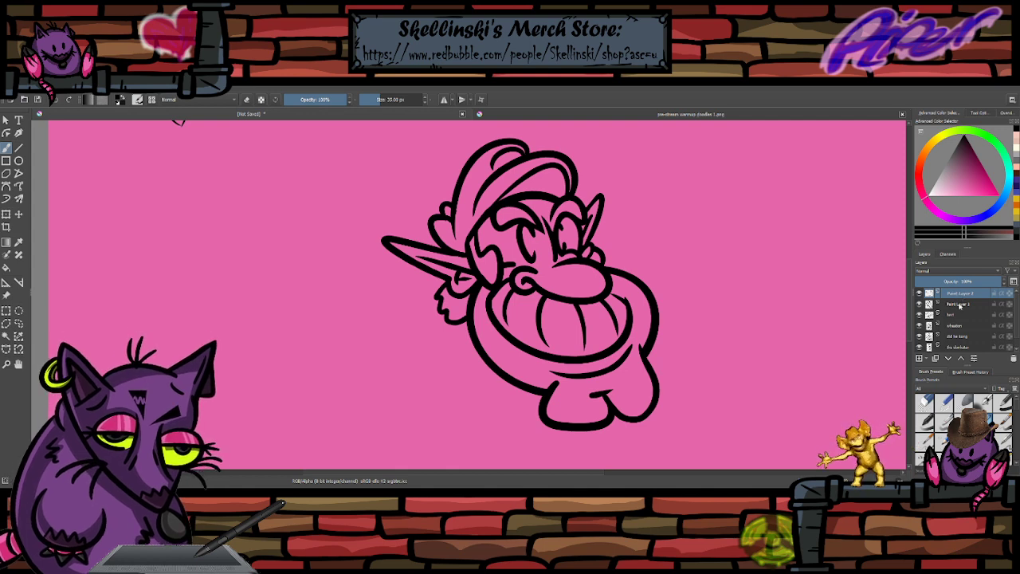
- Merge the top paint layer down into the paint layer beneath it
{"action": "key", "text": "ctrl+e"}
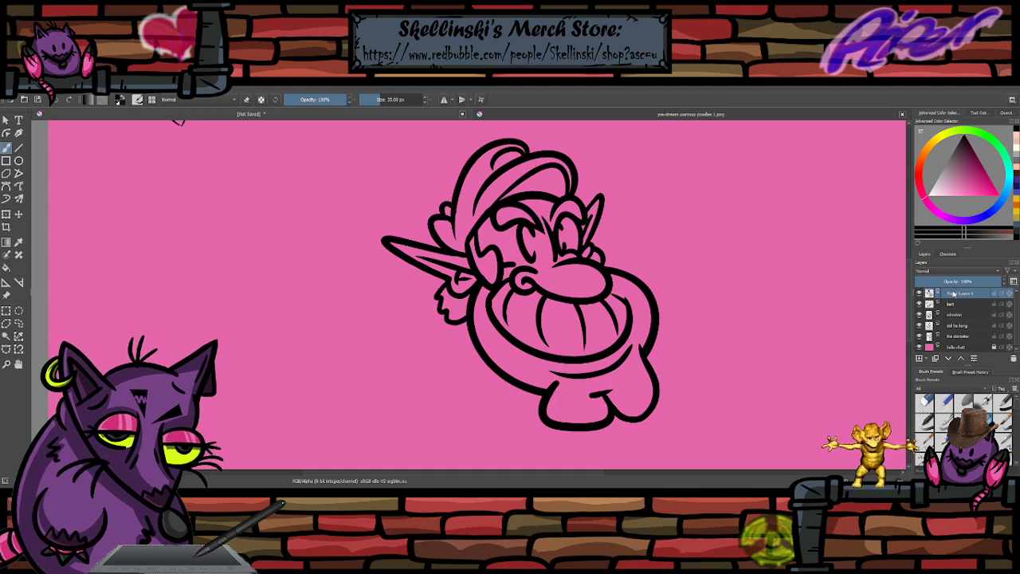
{"action": "scroll", "coordinate": [730, 275], "scroll_direction": "down", "scroll_amount": 2}
{"action": "scroll", "coordinate": [705, 181], "scroll_direction": "up", "scroll_amount": 2}
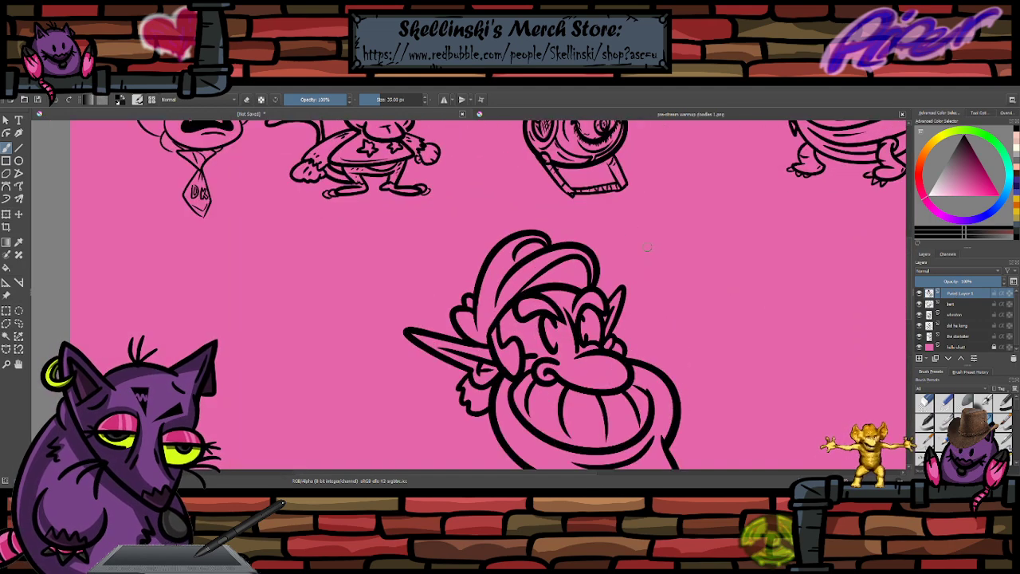
- Inspect the line art of the cap and brow up close
{"action": "scroll", "coordinate": [570, 295], "scroll_direction": "up", "scroll_amount": 1}
{"action": "scroll", "coordinate": [653, 206], "scroll_direction": "down", "scroll_amount": 1}
{"action": "scroll", "coordinate": [652, 204], "scroll_direction": "down", "scroll_amount": 1}
{"action": "scroll", "coordinate": [623, 205], "scroll_direction": "up", "scroll_amount": 1}
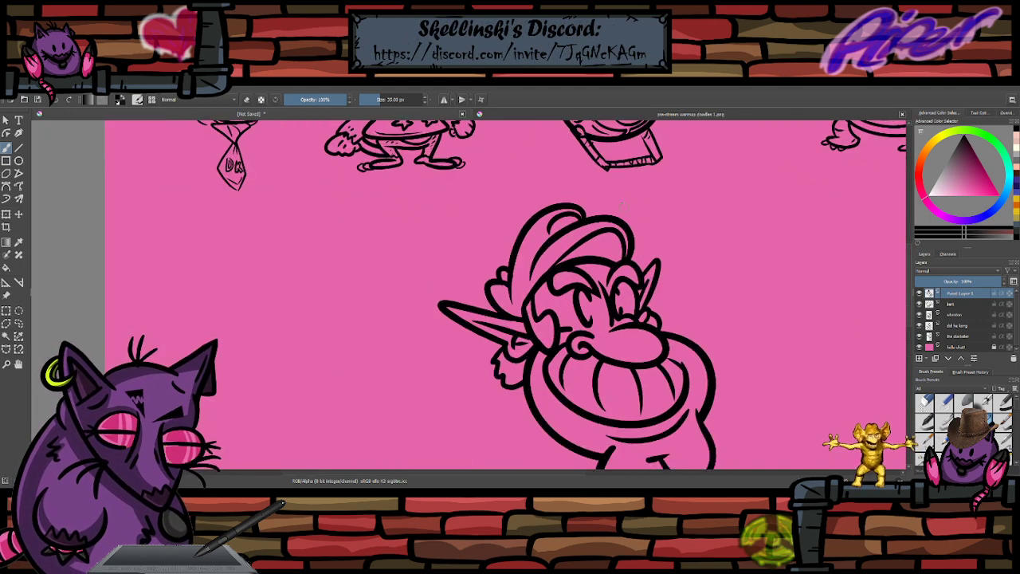
{"action": "scroll", "coordinate": [622, 205], "scroll_direction": "down", "scroll_amount": 1}
{"action": "scroll", "coordinate": [622, 206], "scroll_direction": "up", "scroll_amount": 1}
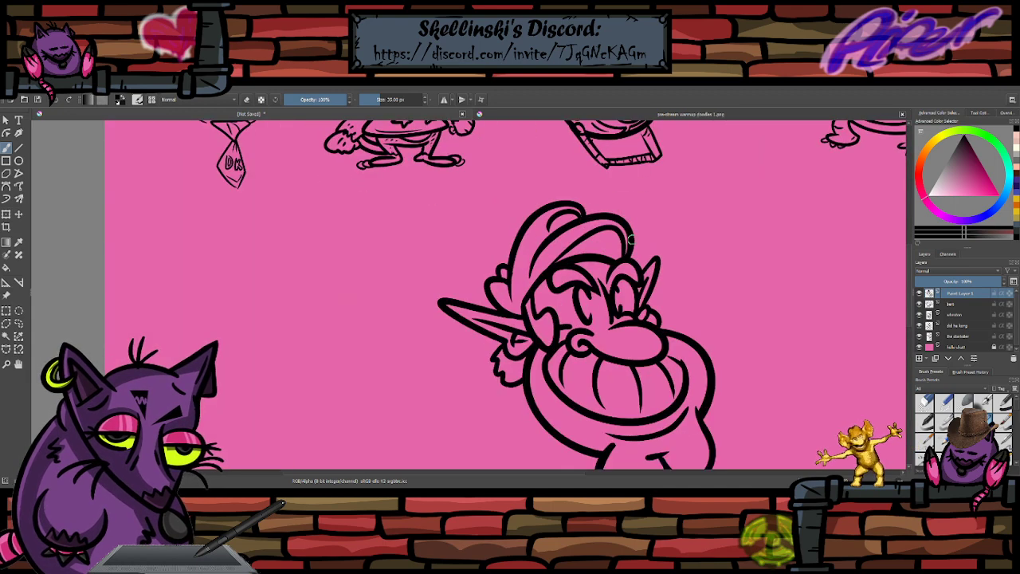
{"action": "scroll", "coordinate": [574, 223], "scroll_direction": "up", "scroll_amount": 3}
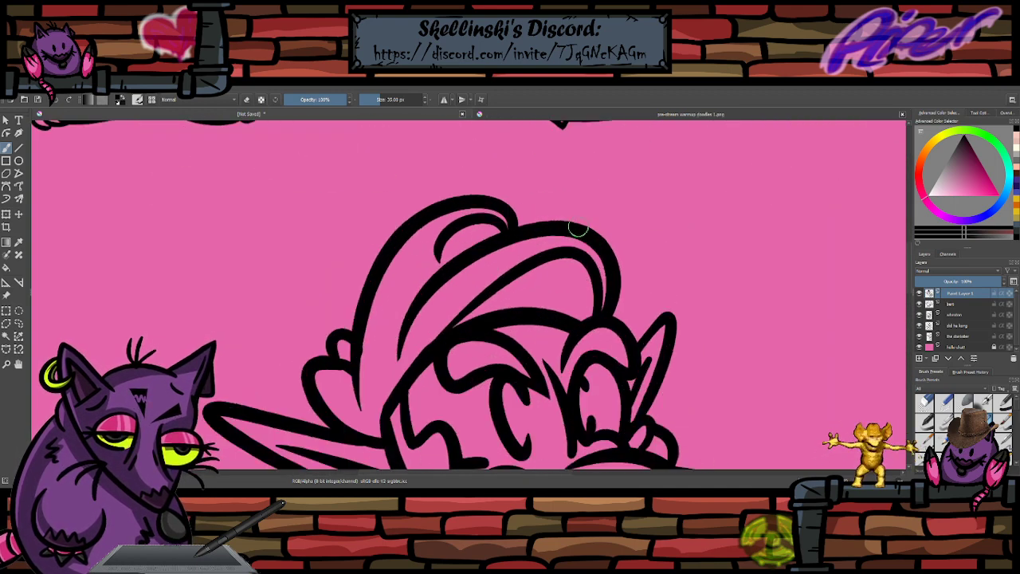
{"action": "scroll", "coordinate": [577, 228], "scroll_direction": "up", "scroll_amount": 2}
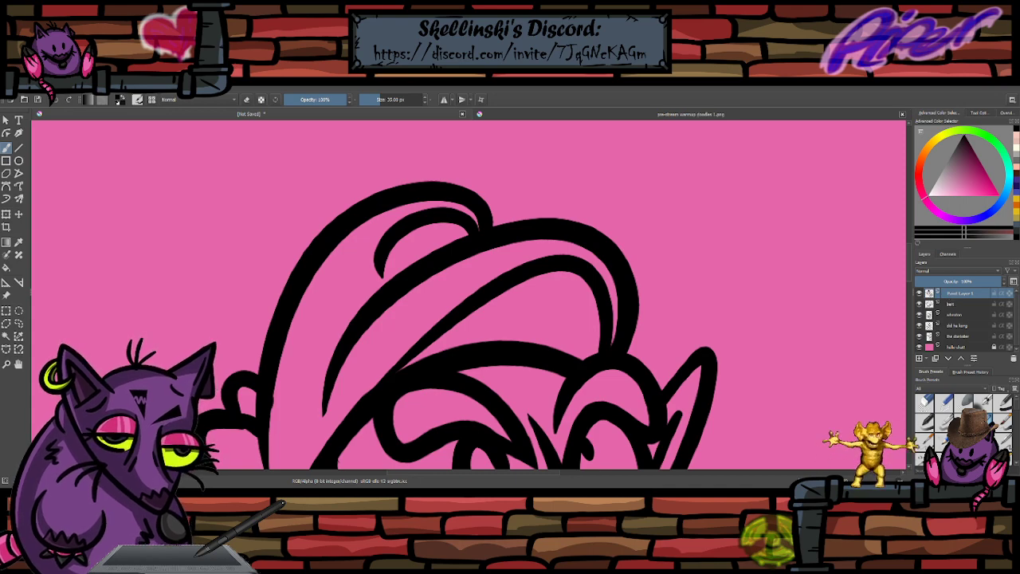
{"action": "scroll", "coordinate": [588, 241], "scroll_direction": "down", "scroll_amount": 1}
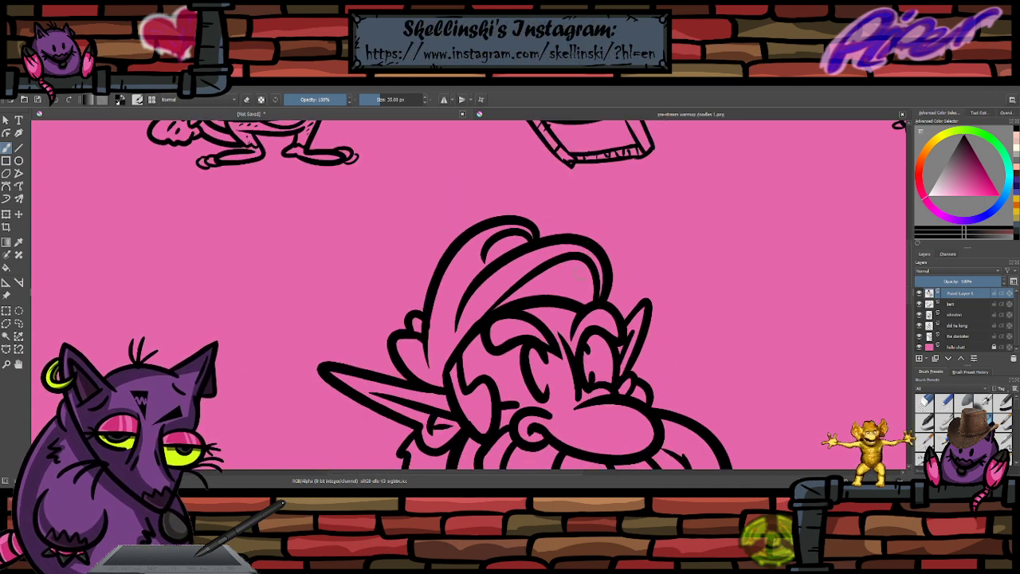
{"action": "scroll", "coordinate": [562, 259], "scroll_direction": "down", "scroll_amount": 1}
{"action": "scroll", "coordinate": [545, 287], "scroll_direction": "up", "scroll_amount": 1}
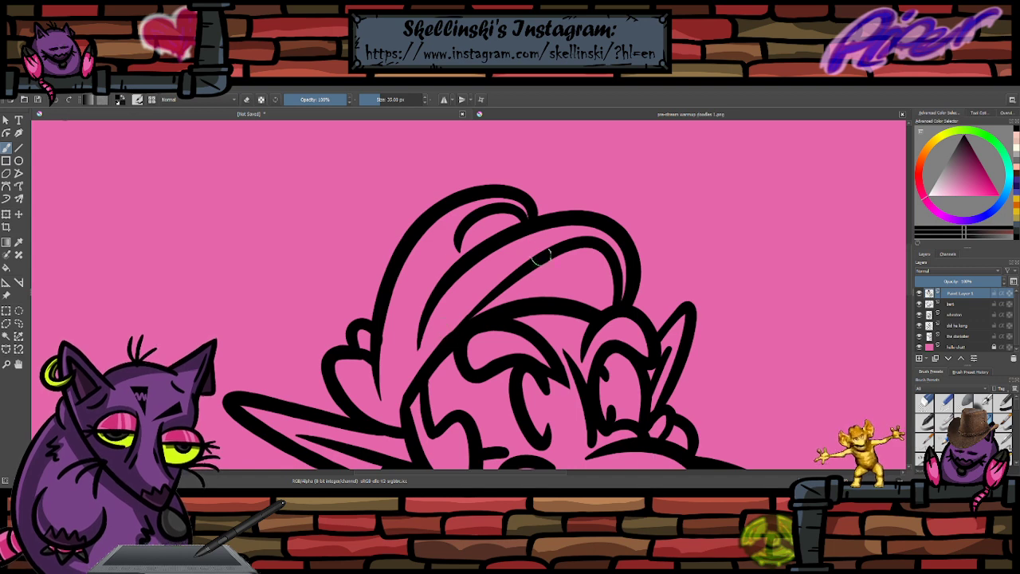
{"action": "key", "text": "e"}
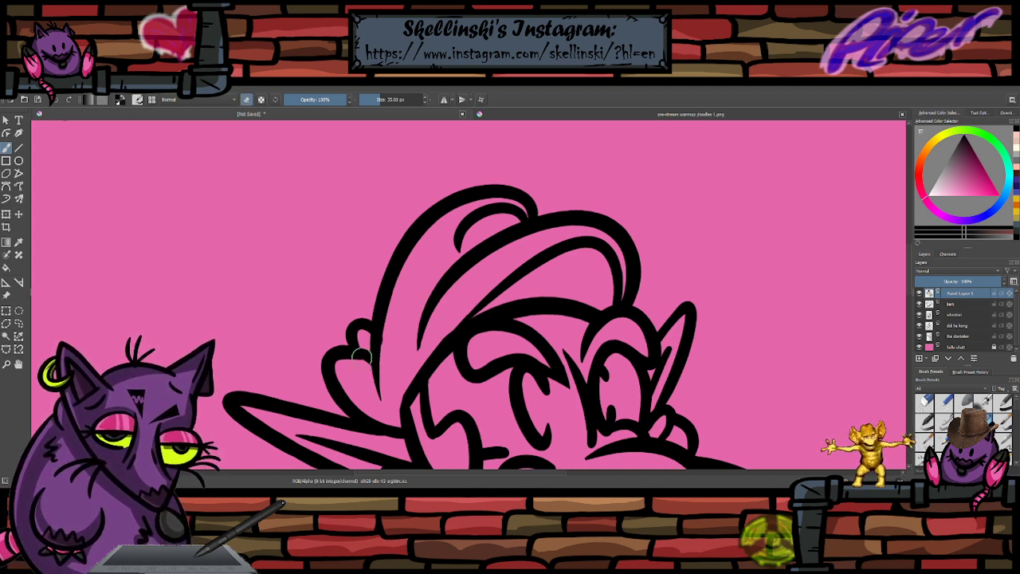
{"action": "key", "text": "e"}
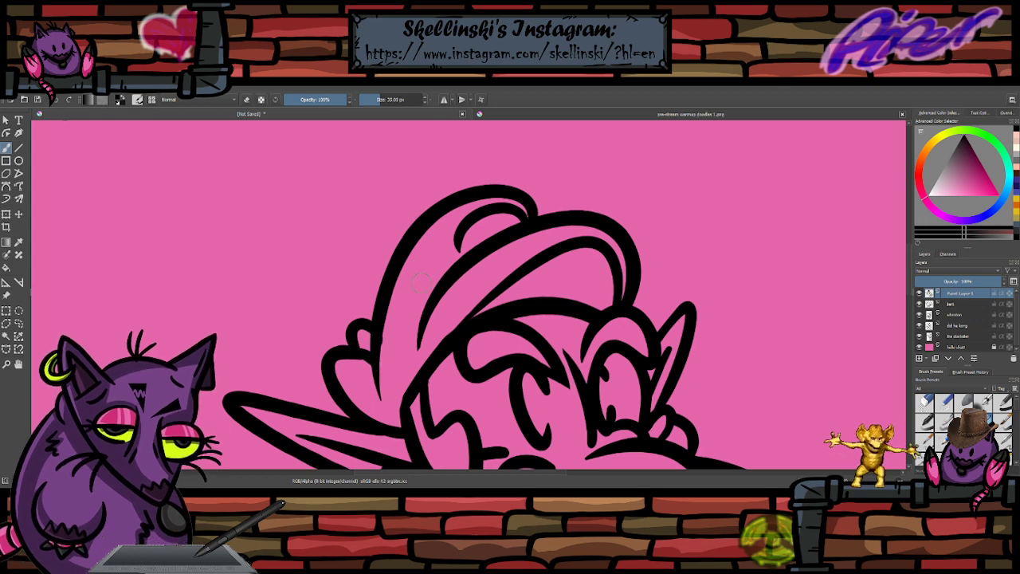
- Look over the whole head in relation to the row of characters above it
{"action": "scroll", "coordinate": [632, 176], "scroll_direction": "down", "scroll_amount": 3}
{"action": "scroll", "coordinate": [635, 180], "scroll_direction": "up", "scroll_amount": 1}
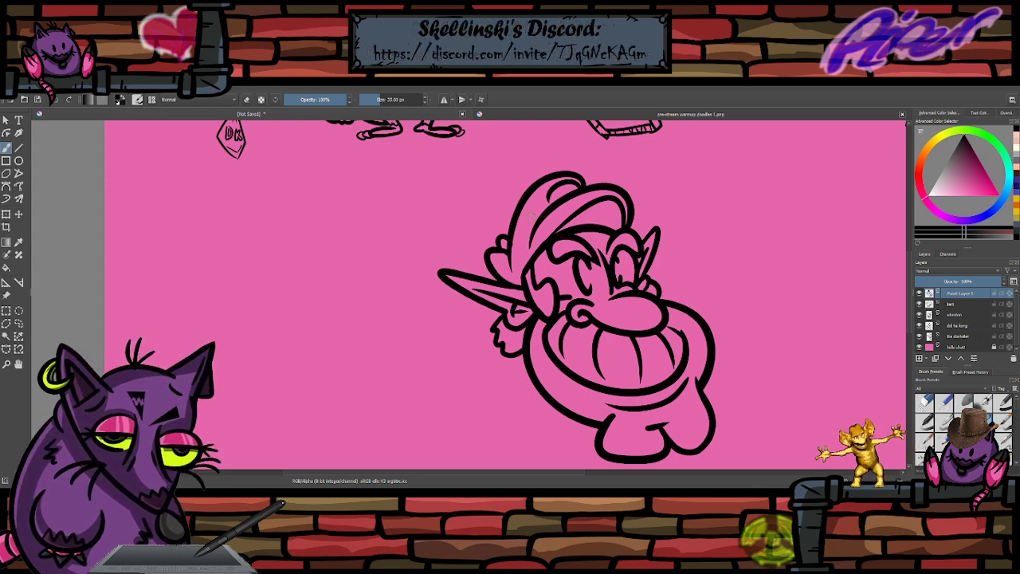
{"action": "scroll", "coordinate": [646, 263], "scroll_direction": "down", "scroll_amount": 1}
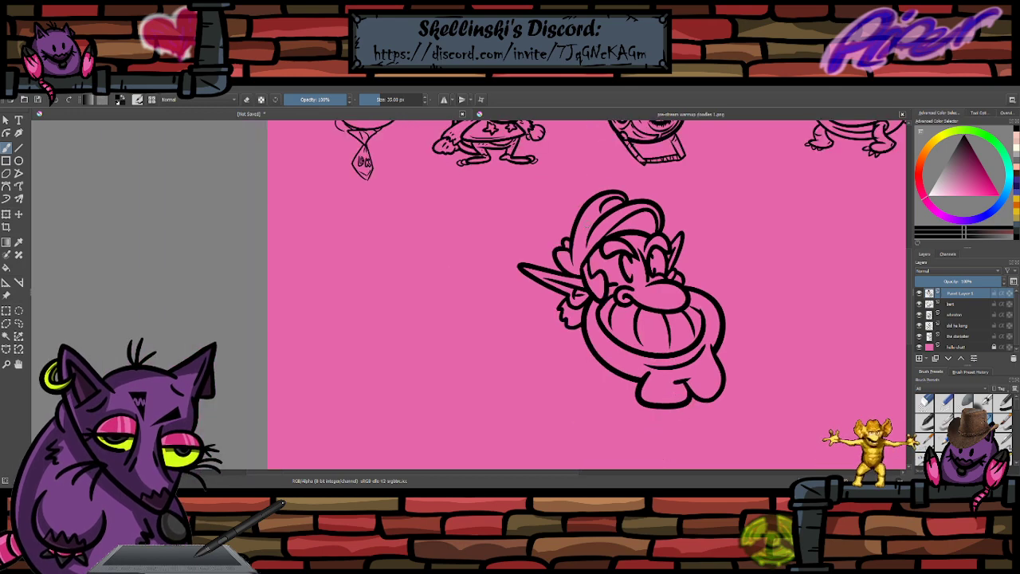
{"action": "scroll", "coordinate": [750, 291], "scroll_direction": "up", "scroll_amount": 1}
{"action": "scroll", "coordinate": [878, 275], "scroll_direction": "down", "scroll_amount": 2}
{"action": "scroll", "coordinate": [889, 243], "scroll_direction": "up", "scroll_amount": 2}
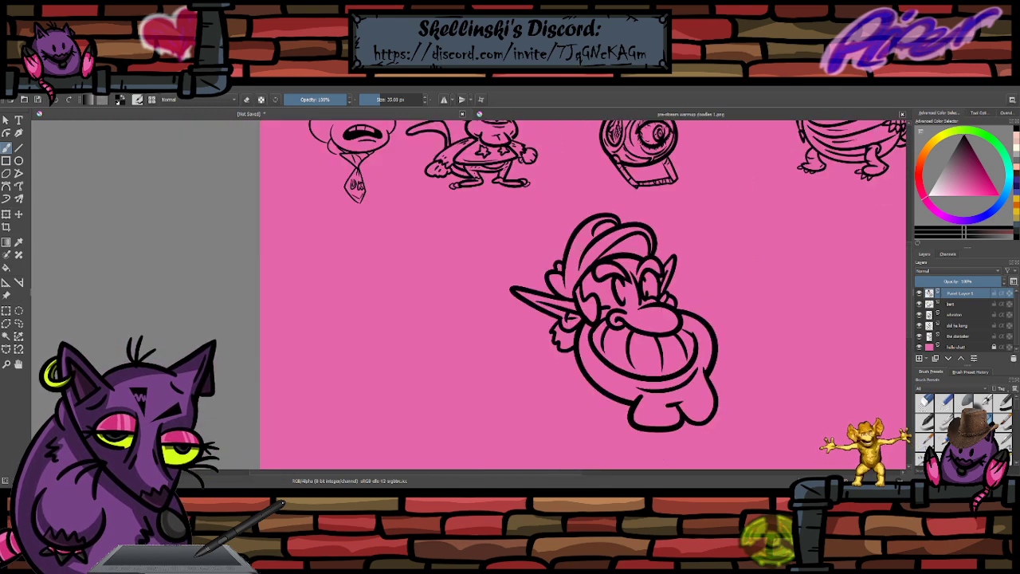
{"action": "scroll", "coordinate": [892, 247], "scroll_direction": "down", "scroll_amount": 2}
{"action": "scroll", "coordinate": [865, 265], "scroll_direction": "up", "scroll_amount": 1}
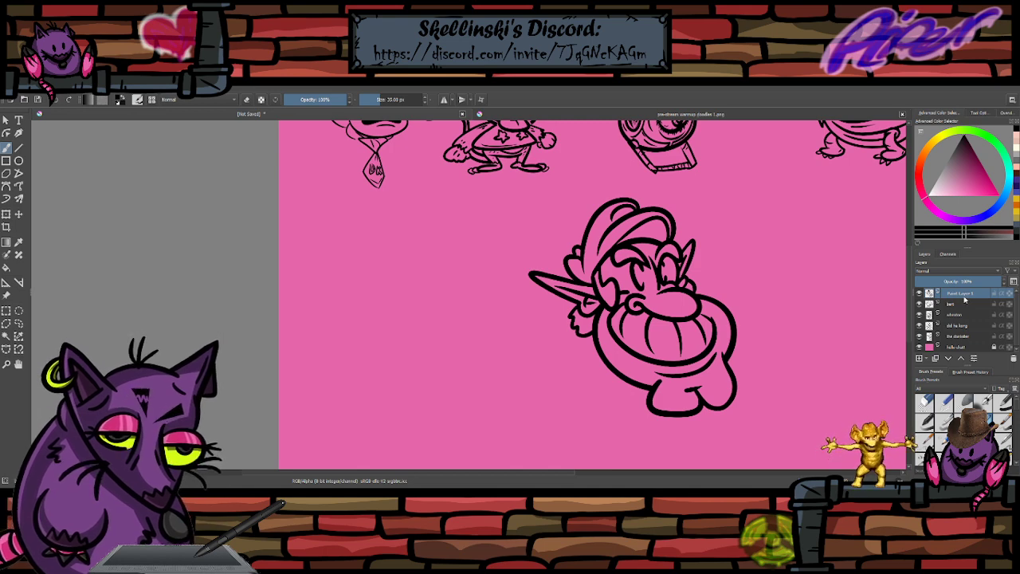
- Rotate the whole head drawing slightly counterclockwise and return to the brush
{"action": "left_click", "coordinate": [6, 216]}
{"action": "left_click_drag", "start_coordinate": [680, 199], "coordinate": [755, 256]}
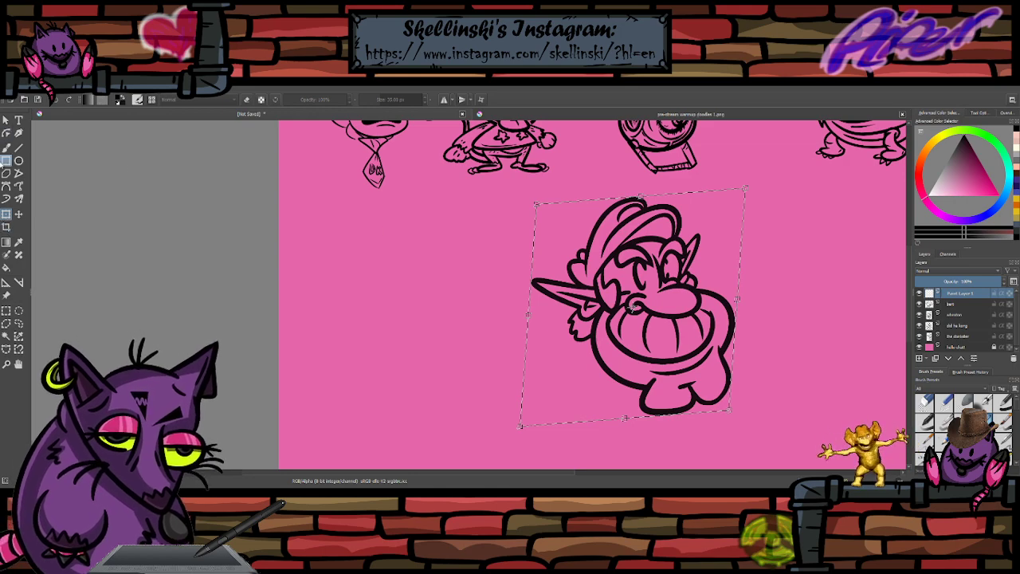
{"action": "left_click", "coordinate": [6, 149]}
- Add a new paint layer and draw a swept forelock sticking out from under the cap's front edge
{"action": "scroll", "coordinate": [520, 241], "scroll_direction": "down", "scroll_amount": 1}
{"action": "scroll", "coordinate": [589, 244], "scroll_direction": "up", "scroll_amount": 2}
{"action": "key", "text": "plus"}
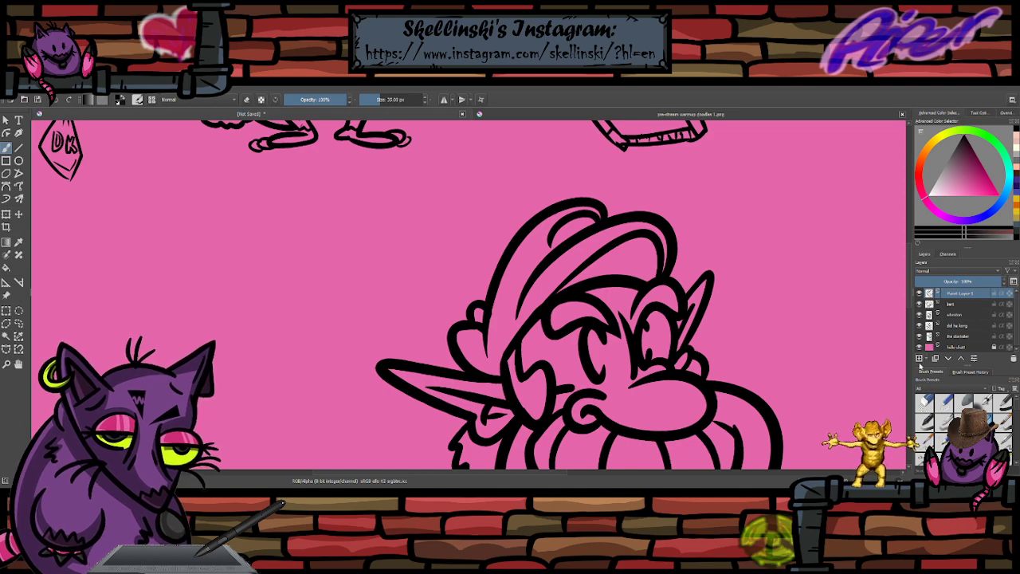
{"action": "left_click", "coordinate": [919, 359]}
{"action": "scroll", "coordinate": [770, 233], "scroll_direction": "up", "scroll_amount": 2}
{"action": "mouse_move", "coordinate": [514, 237]}
{"action": "left_mouse_down"}
{"action": "mouse_move", "coordinate": [542, 235]}
{"action": "mouse_move", "coordinate": [550, 350]}
{"action": "mouse_move", "coordinate": [384, 331]}
{"action": "left_mouse_up"}
{"action": "scroll", "coordinate": [628, 238], "scroll_direction": "down", "scroll_amount": 2}
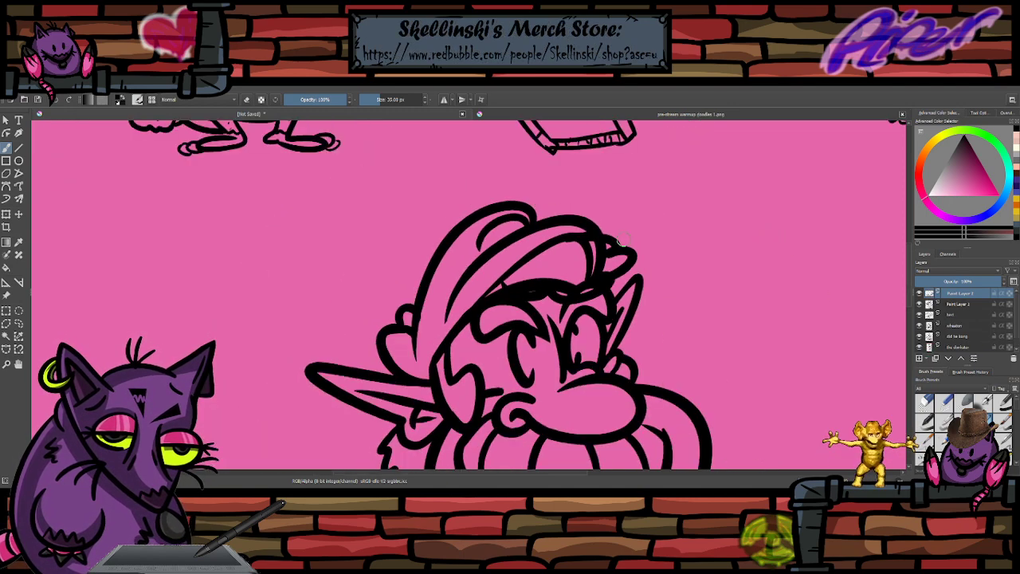
- Erase the cap and brow lines showing through the forelock on the layer beneath it
{"action": "scroll", "coordinate": [559, 265], "scroll_direction": "up", "scroll_amount": 1}
{"action": "left_click", "coordinate": [954, 305]}
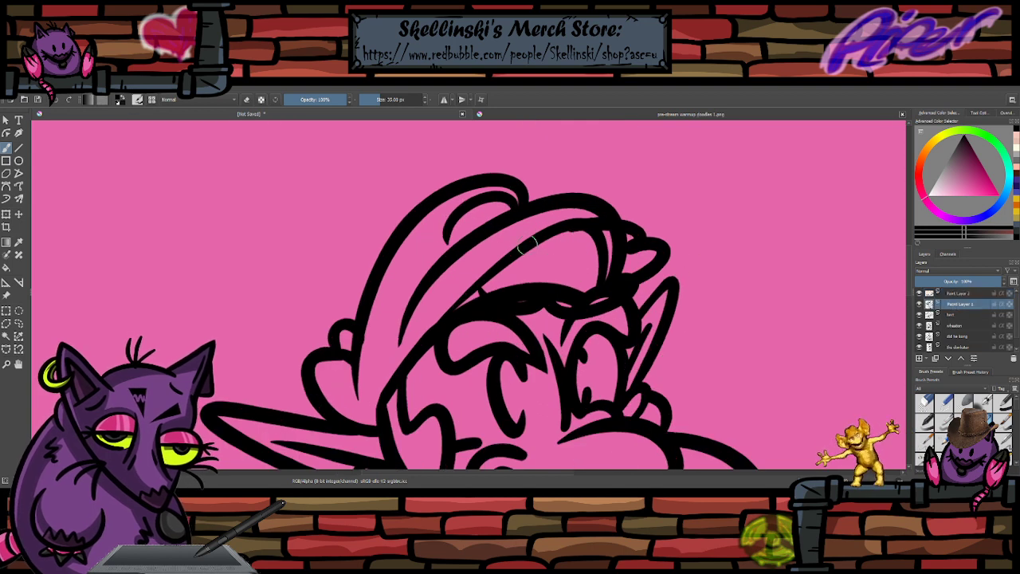
{"action": "mouse_move", "coordinate": [590, 238]}
{"action": "left_mouse_down"}
{"action": "mouse_move", "coordinate": [619, 240]}
{"action": "mouse_move", "coordinate": [628, 252]}
{"action": "mouse_move", "coordinate": [584, 244]}
{"action": "mouse_move", "coordinate": [573, 260]}
{"action": "mouse_move", "coordinate": [611, 277]}
{"action": "mouse_move", "coordinate": [595, 291]}
{"action": "mouse_move", "coordinate": [569, 287]}
{"action": "mouse_move", "coordinate": [600, 290]}
{"action": "mouse_move", "coordinate": [602, 299]}
{"action": "mouse_move", "coordinate": [517, 280]}
{"action": "mouse_move", "coordinate": [522, 296]}
{"action": "mouse_move", "coordinate": [509, 288]}
{"action": "mouse_move", "coordinate": [452, 315]}
{"action": "left_mouse_up"}
{"action": "key", "text": "ctrl+z"}
{"action": "key", "text": "ctrl+z"}
{"action": "key", "text": "ctrl+z"}
{"action": "key", "text": "e"}
{"action": "key", "text": "ctrl+z"}
{"action": "key", "text": "e"}
{"action": "mouse_move", "coordinate": [508, 293]}
{"action": "left_mouse_down"}
{"action": "mouse_move", "coordinate": [531, 293]}
{"action": "mouse_move", "coordinate": [521, 302]}
{"action": "mouse_move", "coordinate": [619, 289]}
{"action": "mouse_move", "coordinate": [601, 271]}
{"action": "mouse_move", "coordinate": [623, 247]}
{"action": "mouse_move", "coordinate": [611, 233]}
{"action": "mouse_move", "coordinate": [537, 255]}
{"action": "left_mouse_up"}
{"action": "key", "text": "ctrl+z"}
{"action": "key", "text": "e"}
{"action": "key", "text": "ctrl+z"}
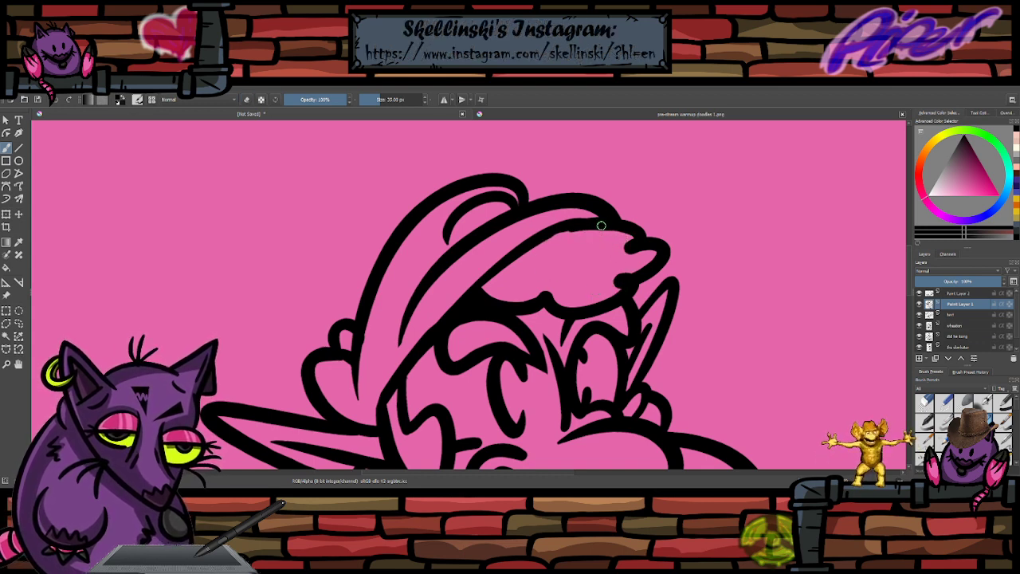
- Draw a short curved strand line inside the forelock along its upper edge
{"action": "left_click_drag", "start_coordinate": [601, 225], "coordinate": [544, 258]}
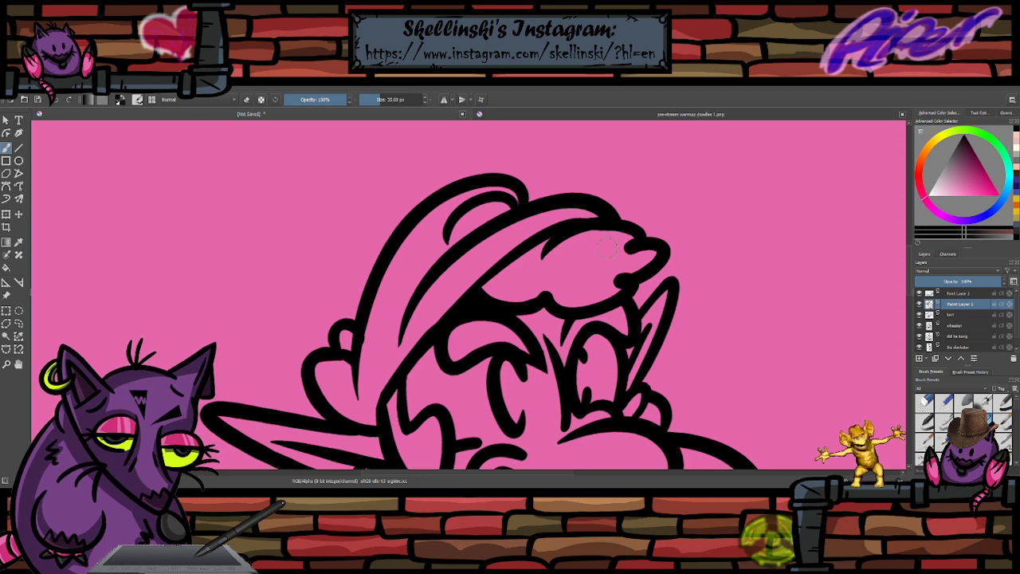
{"action": "scroll", "coordinate": [609, 250], "scroll_direction": "down", "scroll_amount": 3}
{"action": "scroll", "coordinate": [617, 253], "scroll_direction": "down", "scroll_amount": 2}
{"action": "scroll", "coordinate": [618, 271], "scroll_direction": "up", "scroll_amount": 3}
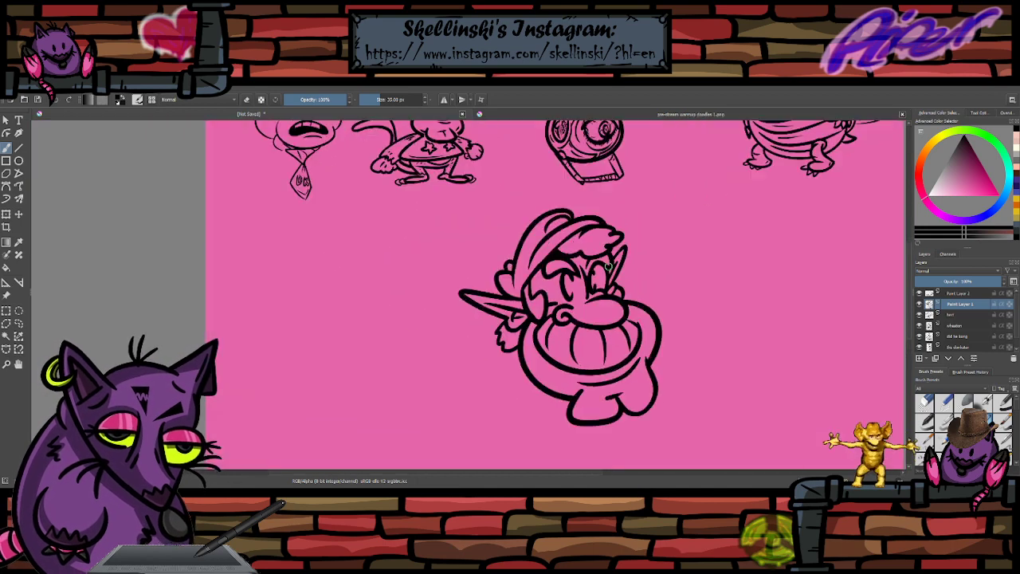
- Draw a small rounded bump beside the nose, between the far cheek curls and the jaw
{"action": "key", "text": "plus"}
{"action": "key", "text": "plus"}
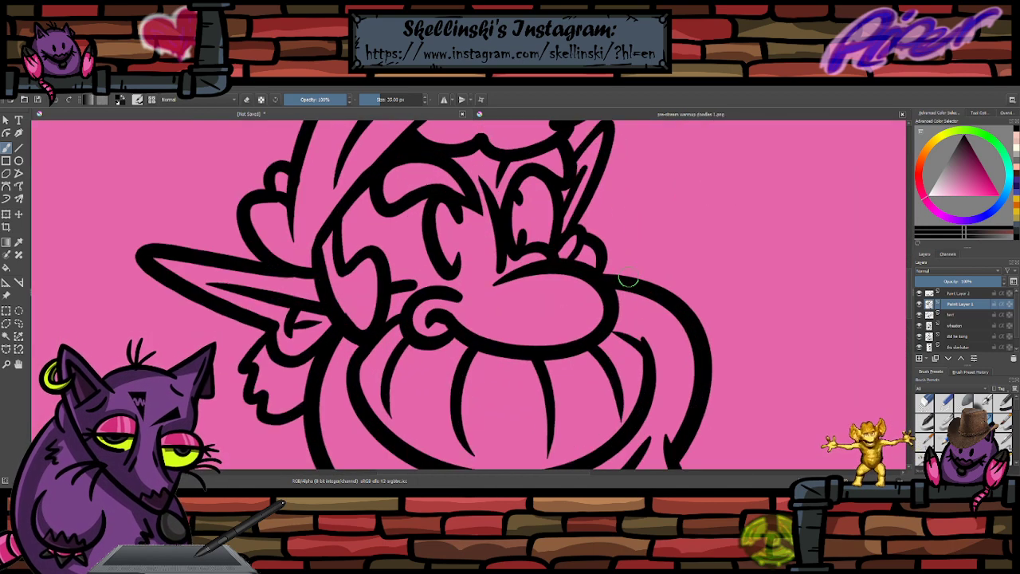
{"action": "left_click_drag", "start_coordinate": [603, 270], "coordinate": [633, 275]}
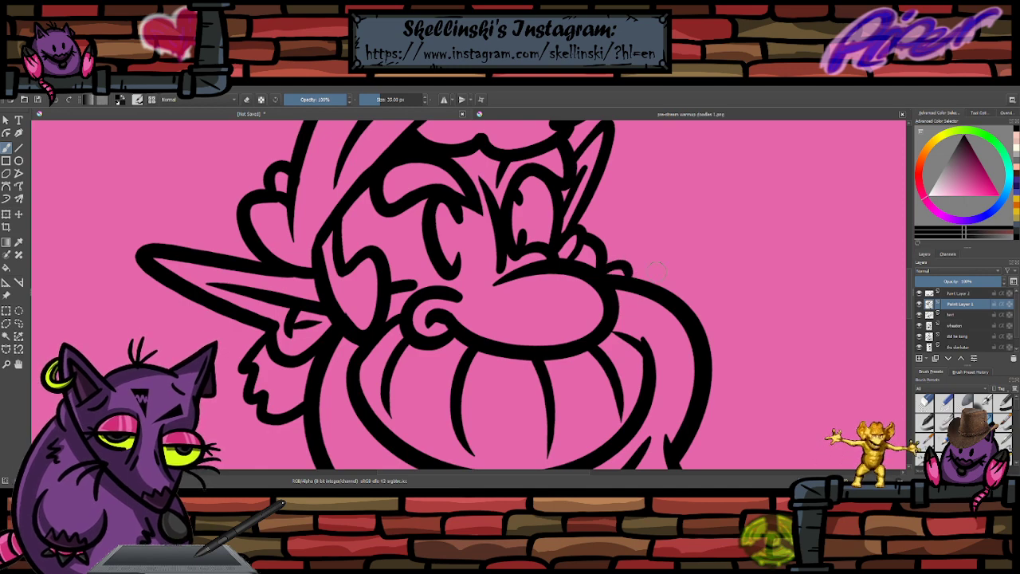
{"action": "key", "text": "minus"}
{"action": "key", "text": "minus"}
{"action": "scroll", "coordinate": [663, 272], "scroll_direction": "up", "scroll_amount": 1}
{"action": "scroll", "coordinate": [544, 240], "scroll_direction": "down", "scroll_amount": 1}
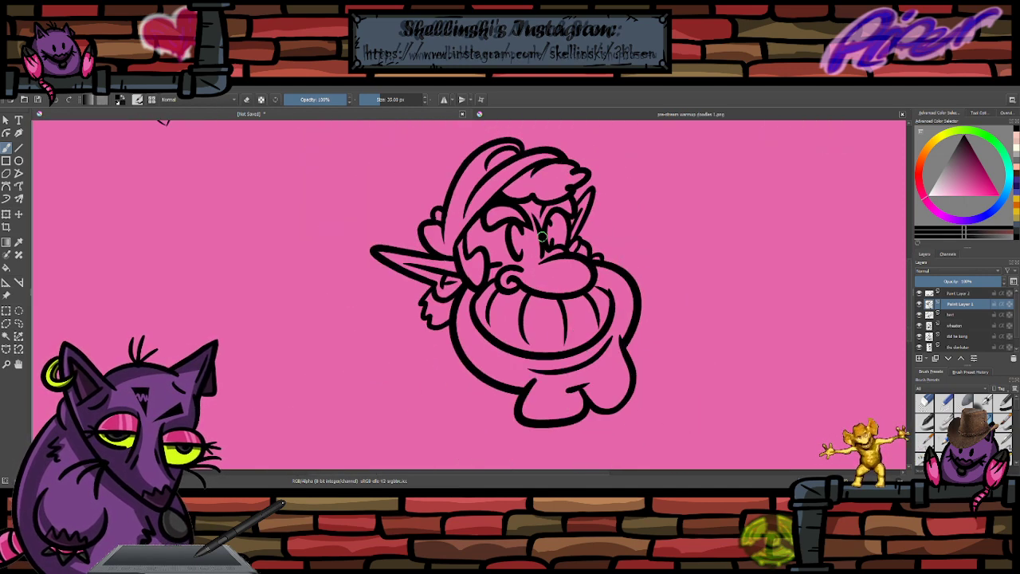
- Draw a short crease above the curl beside the nose and a small mark next to the near eye
{"action": "scroll", "coordinate": [546, 239], "scroll_direction": "up", "scroll_amount": 1}
{"action": "scroll", "coordinate": [562, 236], "scroll_direction": "down", "scroll_amount": 1}
{"action": "scroll", "coordinate": [564, 234], "scroll_direction": "up", "scroll_amount": 1}
{"action": "key", "text": "minus"}
{"action": "key", "text": "plus"}
{"action": "key", "text": "plus"}
{"action": "key", "text": "plus"}
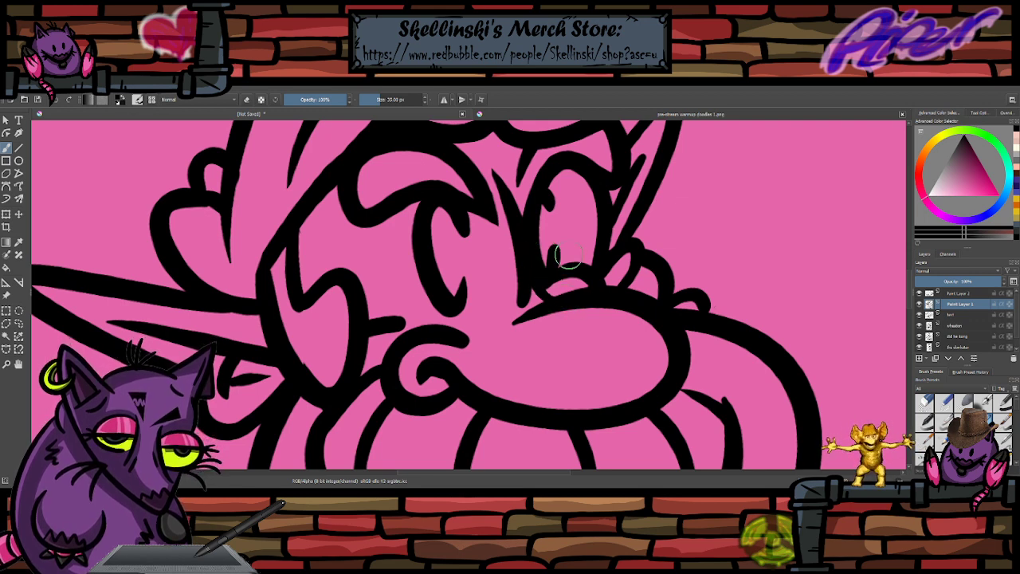
{"action": "mouse_move", "coordinate": [474, 303]}
{"action": "left_mouse_down"}
{"action": "mouse_move", "coordinate": [406, 295]}
{"action": "mouse_move", "coordinate": [473, 300]}
{"action": "mouse_move", "coordinate": [435, 325]}
{"action": "left_mouse_up"}
{"action": "key", "text": "ctrl+z"}
{"action": "key", "text": "ctrl+z"}
{"action": "left_click_drag", "start_coordinate": [437, 258], "coordinate": [433, 283]}
{"action": "left_click_drag", "start_coordinate": [405, 259], "coordinate": [398, 289]}
{"action": "scroll", "coordinate": [528, 279], "scroll_direction": "down", "scroll_amount": 6}
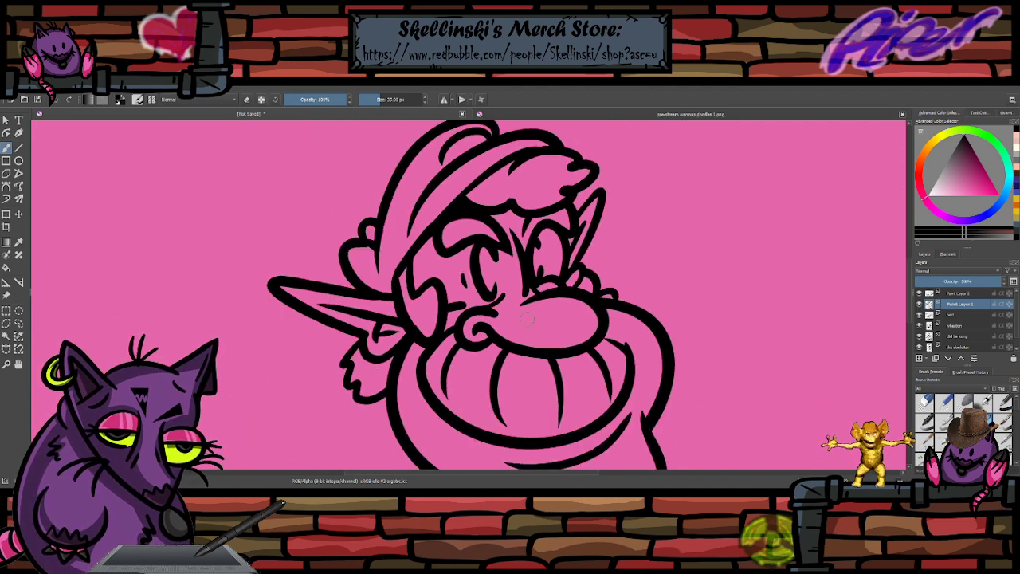
- Check the overall look of the head at several magnifications
{"action": "scroll", "coordinate": [527, 263], "scroll_direction": "up", "scroll_amount": 2}
{"action": "scroll", "coordinate": [532, 284], "scroll_direction": "up", "scroll_amount": 1}
{"action": "scroll", "coordinate": [530, 274], "scroll_direction": "down", "scroll_amount": 1}
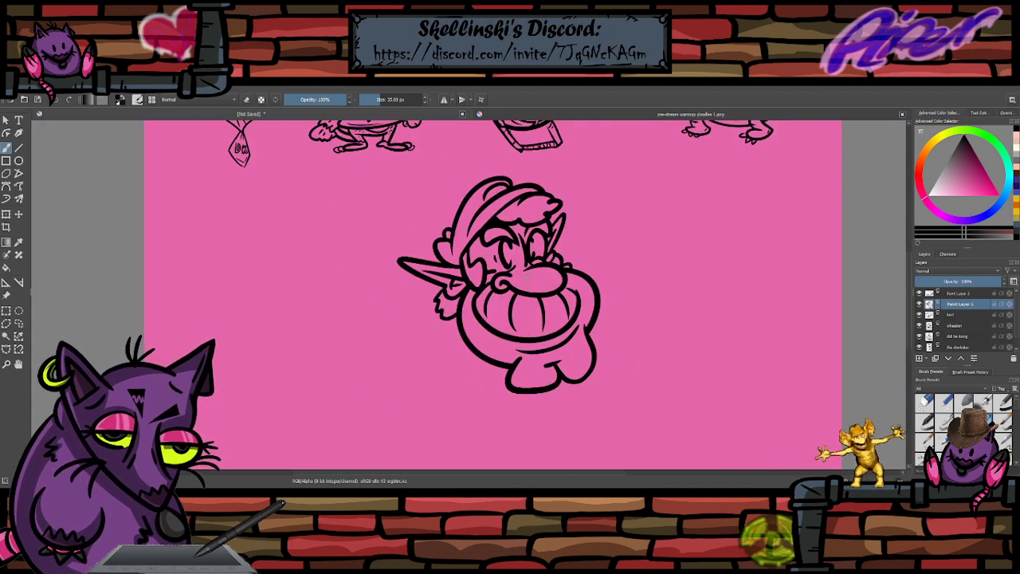
{"action": "scroll", "coordinate": [529, 275], "scroll_direction": "up", "scroll_amount": 1}
{"action": "scroll", "coordinate": [528, 275], "scroll_direction": "down", "scroll_amount": 1}
{"action": "scroll", "coordinate": [526, 275], "scroll_direction": "up", "scroll_amount": 1}
{"action": "scroll", "coordinate": [526, 267], "scroll_direction": "down", "scroll_amount": 1}
{"action": "scroll", "coordinate": [525, 257], "scroll_direction": "up", "scroll_amount": 1}
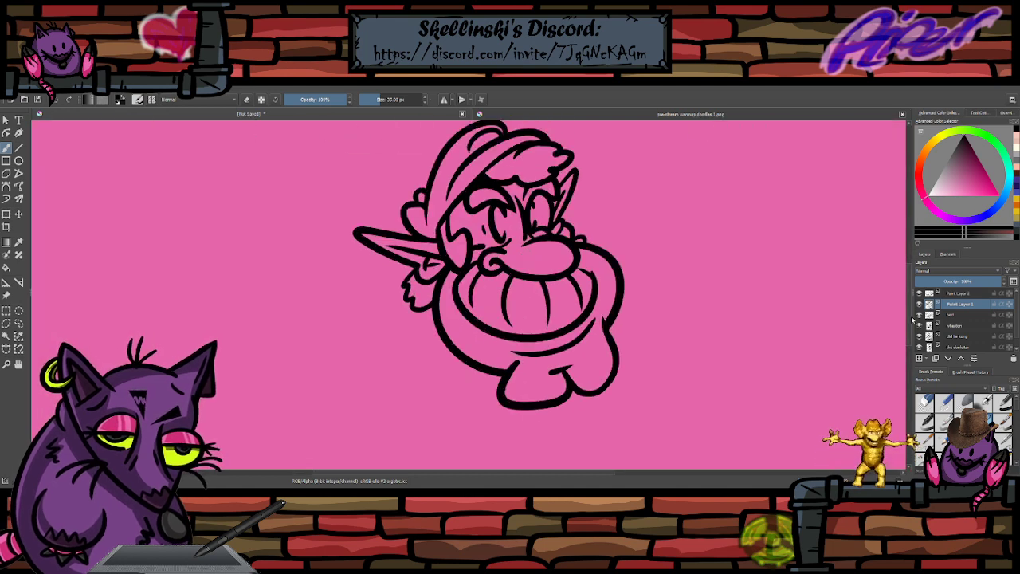
{"action": "scroll", "coordinate": [610, 265], "scroll_direction": "up", "scroll_amount": 2}
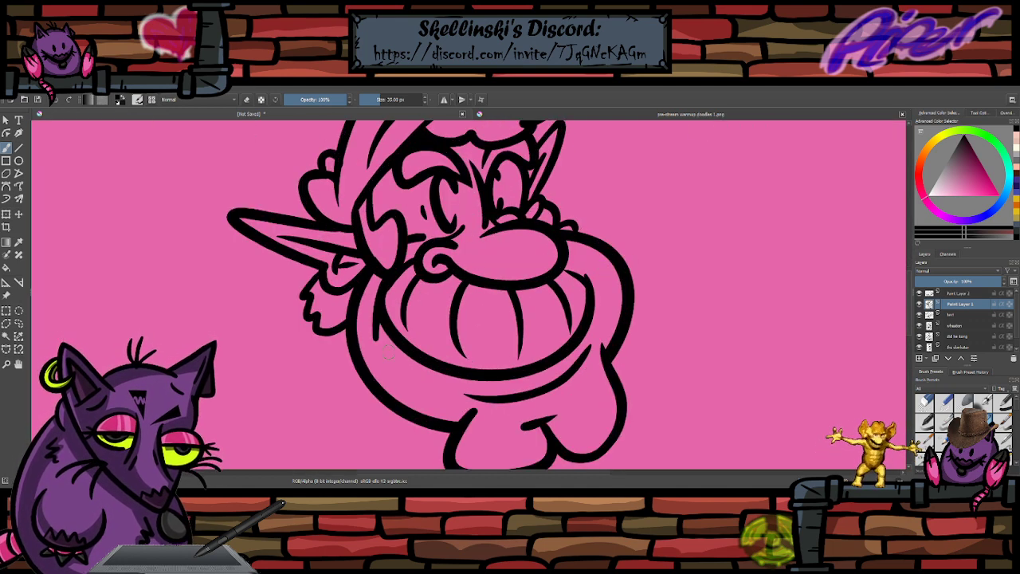
- Draw a short crease line on the near side of the jaw and another on the far cheek
{"action": "left_click_drag", "start_coordinate": [385, 353], "coordinate": [411, 385]}
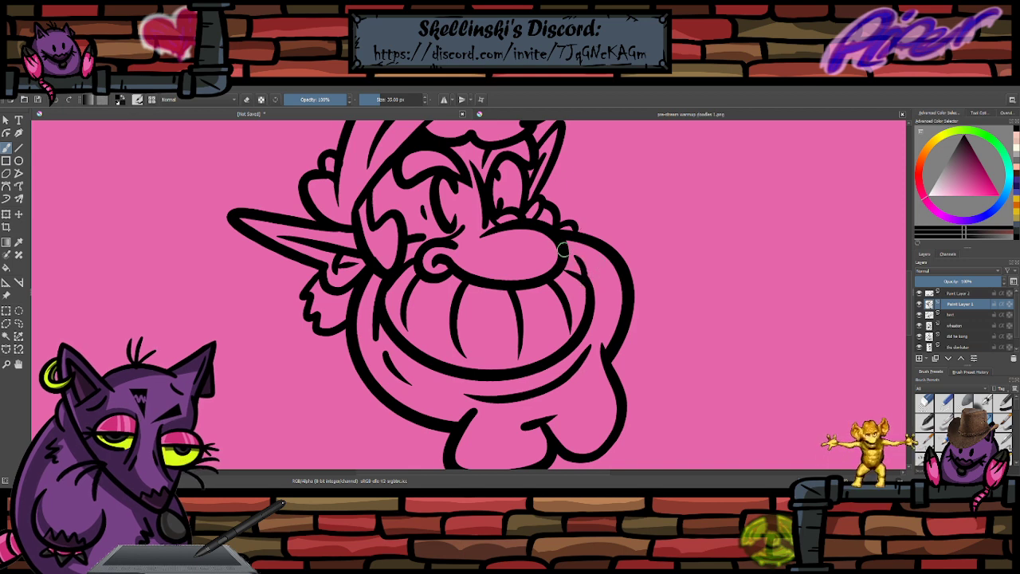
{"action": "mouse_move", "coordinate": [590, 288]}
{"action": "left_mouse_down"}
{"action": "mouse_move", "coordinate": [586, 246]}
{"action": "mouse_move", "coordinate": [568, 246]}
{"action": "mouse_move", "coordinate": [603, 276]}
{"action": "left_mouse_up"}
{"action": "scroll", "coordinate": [607, 253], "scroll_direction": "down", "scroll_amount": 2}
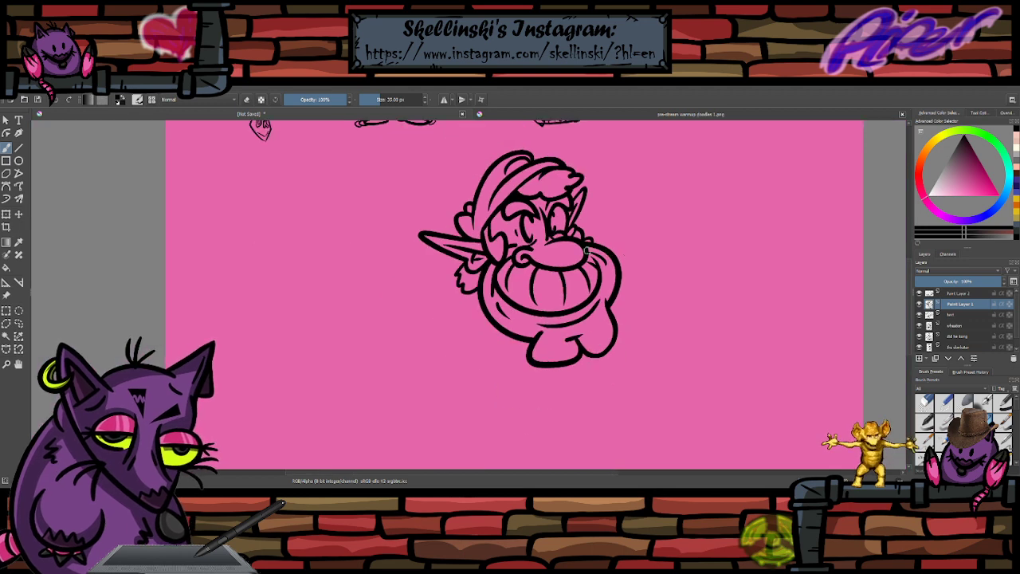
{"action": "scroll", "coordinate": [584, 249], "scroll_direction": "up", "scroll_amount": 2}
{"action": "scroll", "coordinate": [355, 339], "scroll_direction": "up", "scroll_amount": 1}
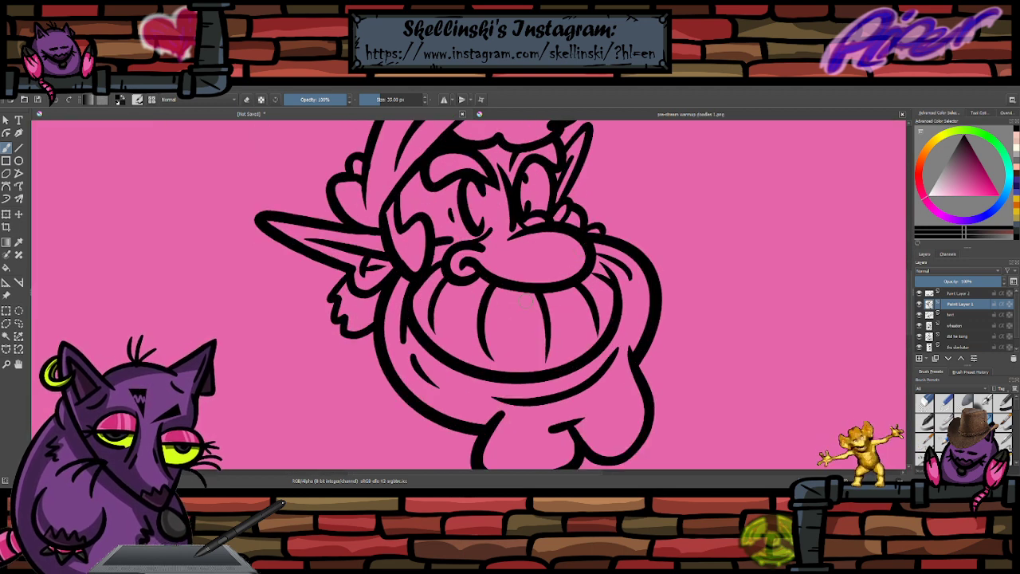
{"action": "scroll", "coordinate": [354, 339], "scroll_direction": "down", "scroll_amount": 1}
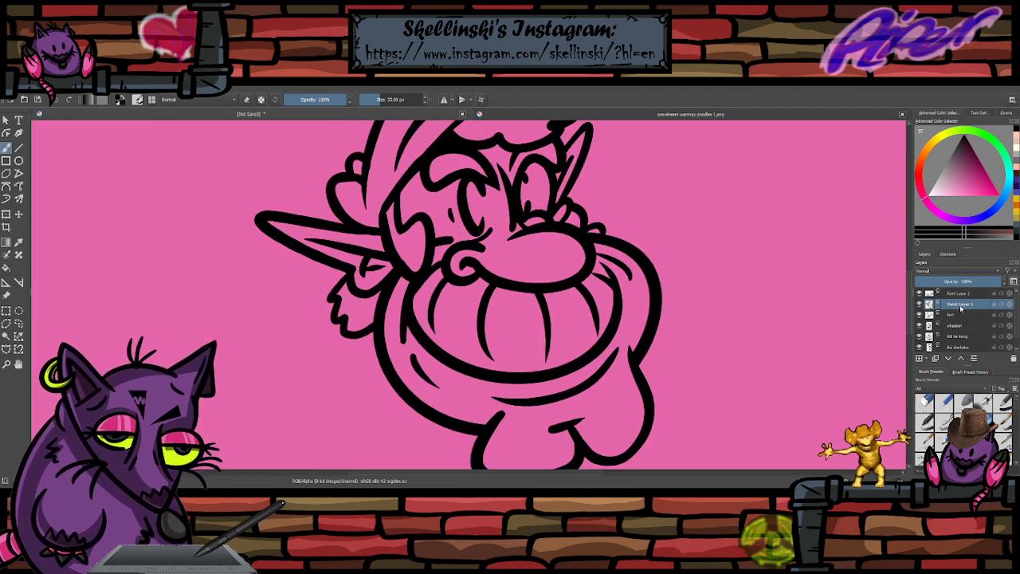
- Merge the top paint layer into the one beneath it and add a new empty paint layer on top
{"action": "left_click", "coordinate": [954, 295]}
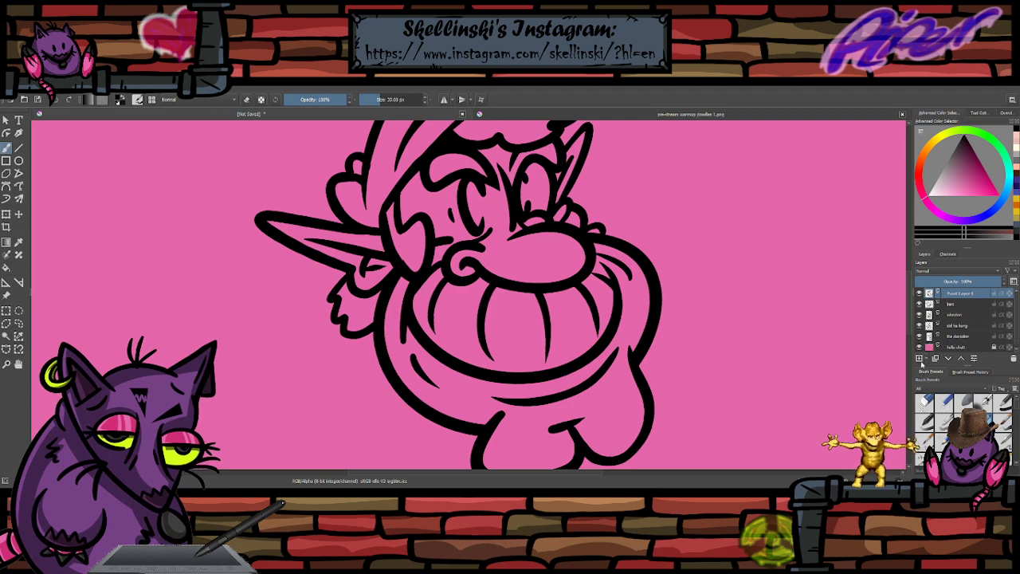
{"action": "scroll", "coordinate": [638, 295], "scroll_direction": "down", "scroll_amount": 2}
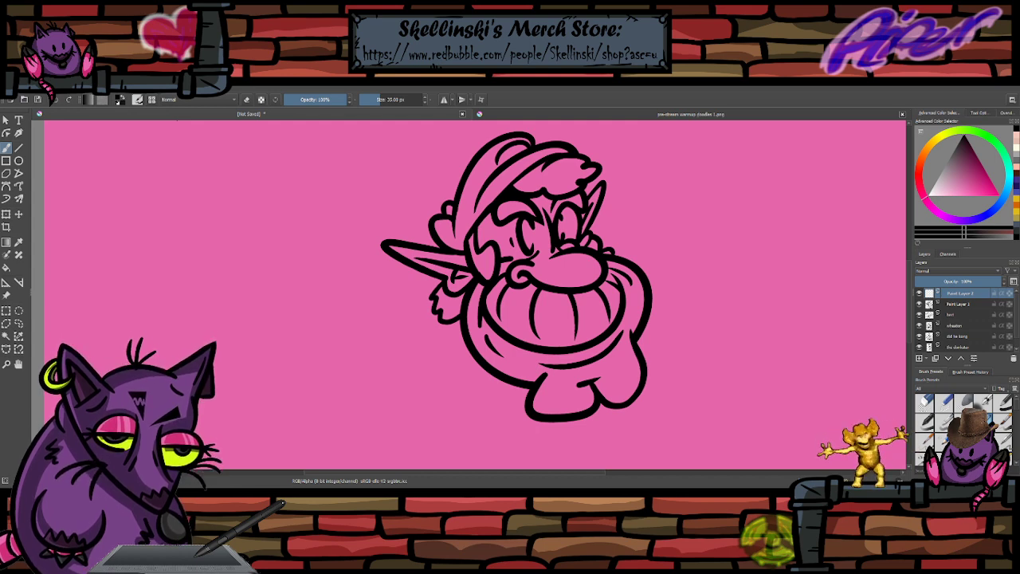
{"action": "scroll", "coordinate": [421, 275], "scroll_direction": "down", "scroll_amount": 3}
{"action": "scroll", "coordinate": [426, 271], "scroll_direction": "up", "scroll_amount": 2}
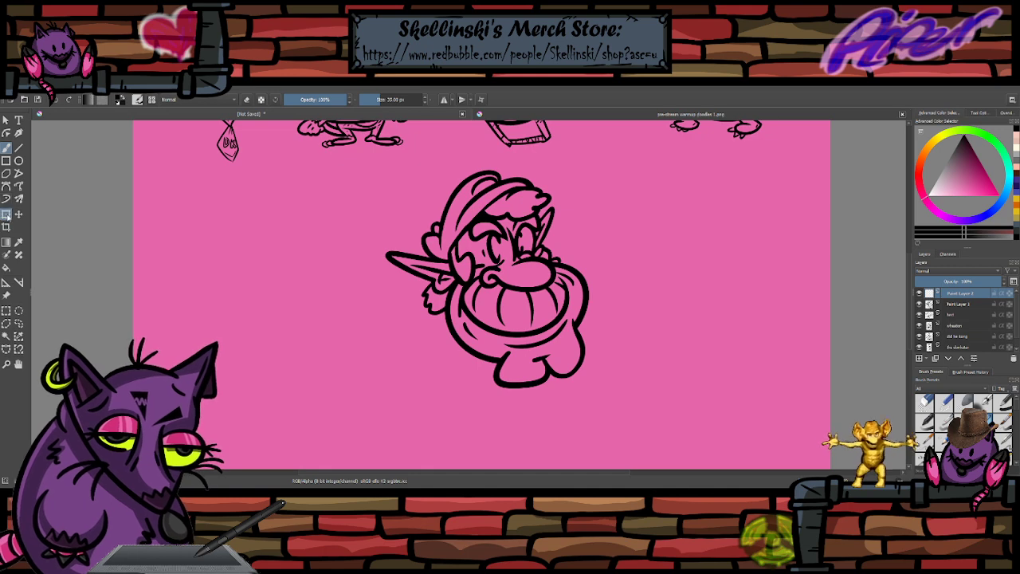
- Transform the head on Paint Layer 1, moving it lower on the sheet with a slight clockwise tilt, and reselect Paint Layer 2 for painting
{"action": "left_click", "coordinate": [5, 213]}
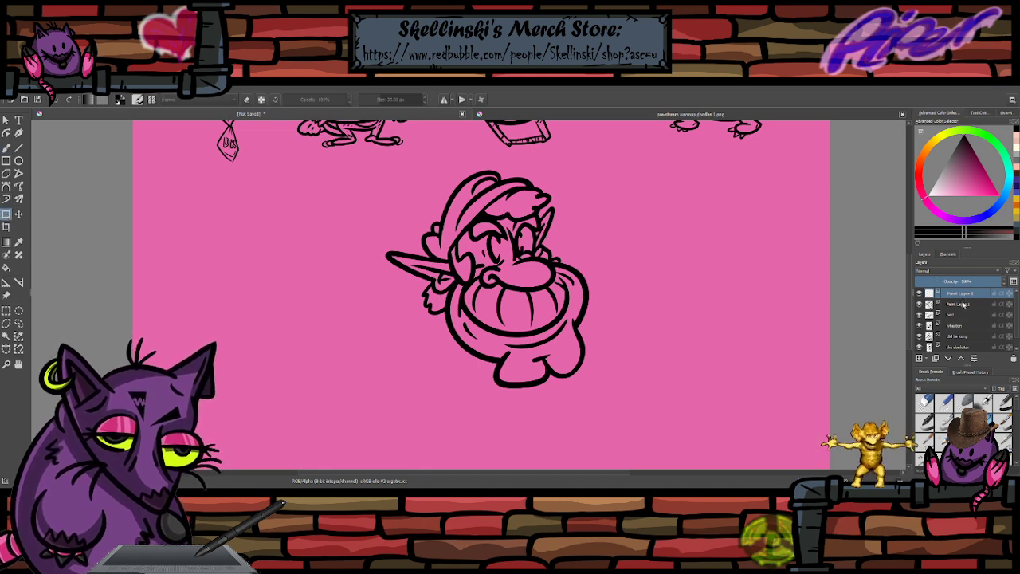
{"action": "left_click", "coordinate": [963, 304]}
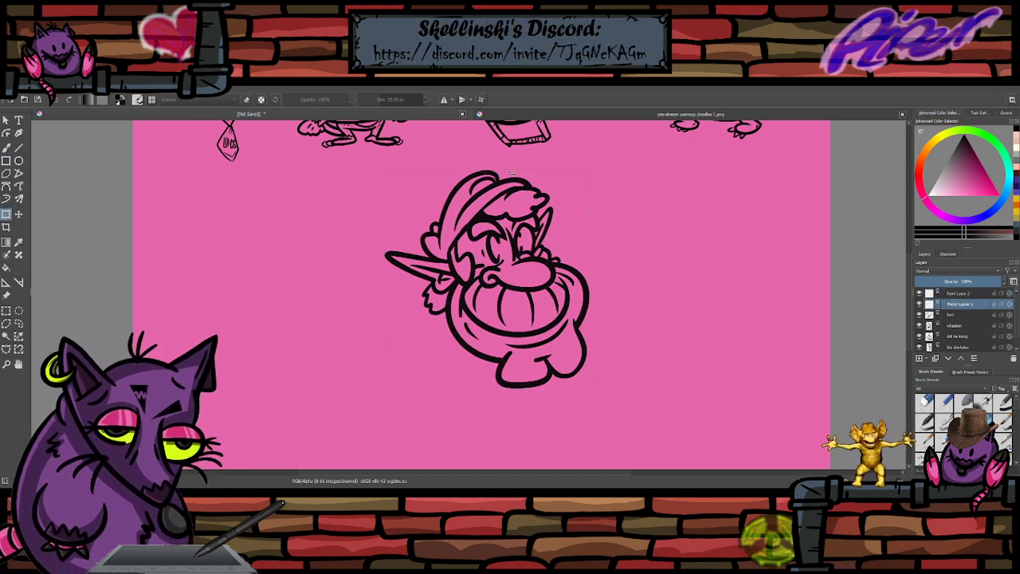
{"action": "left_click_drag", "start_coordinate": [512, 173], "coordinate": [500, 213]}
{"action": "left_click_drag", "start_coordinate": [656, 240], "coordinate": [660, 256]}
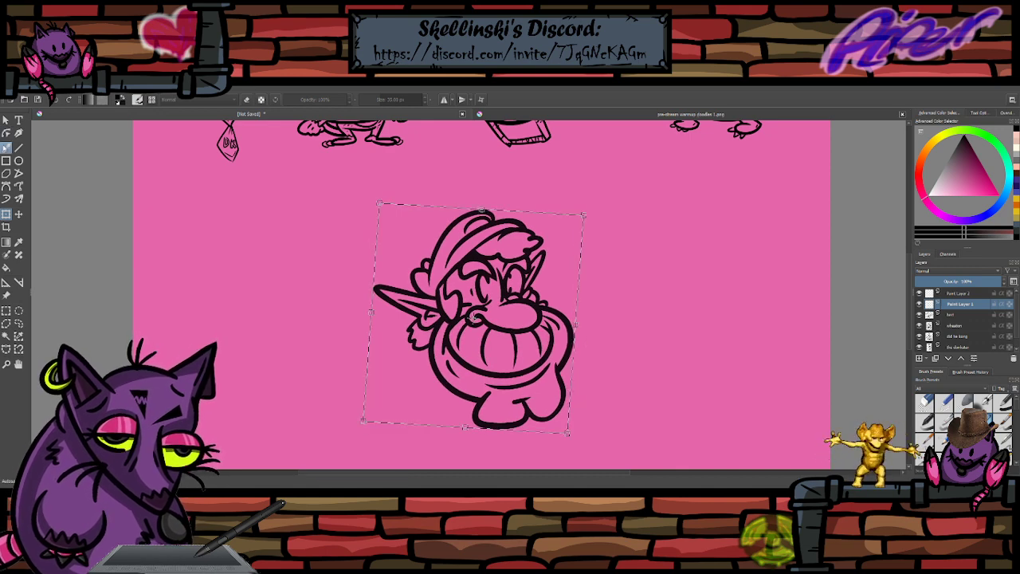
{"action": "key", "text": "b"}
{"action": "left_click", "coordinate": [960, 294]}
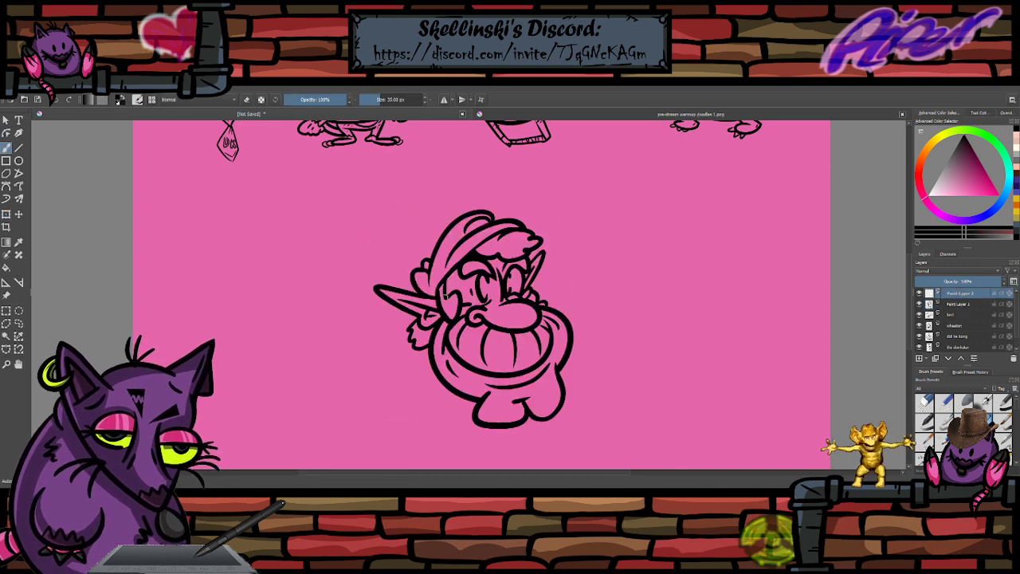
- Draw short crease lines on the chin, between the lower lip line and the cleft
{"action": "scroll", "coordinate": [462, 295], "scroll_direction": "up", "scroll_amount": 1}
{"action": "scroll", "coordinate": [451, 291], "scroll_direction": "down", "scroll_amount": 1}
{"action": "scroll", "coordinate": [458, 333], "scroll_direction": "up", "scroll_amount": 1}
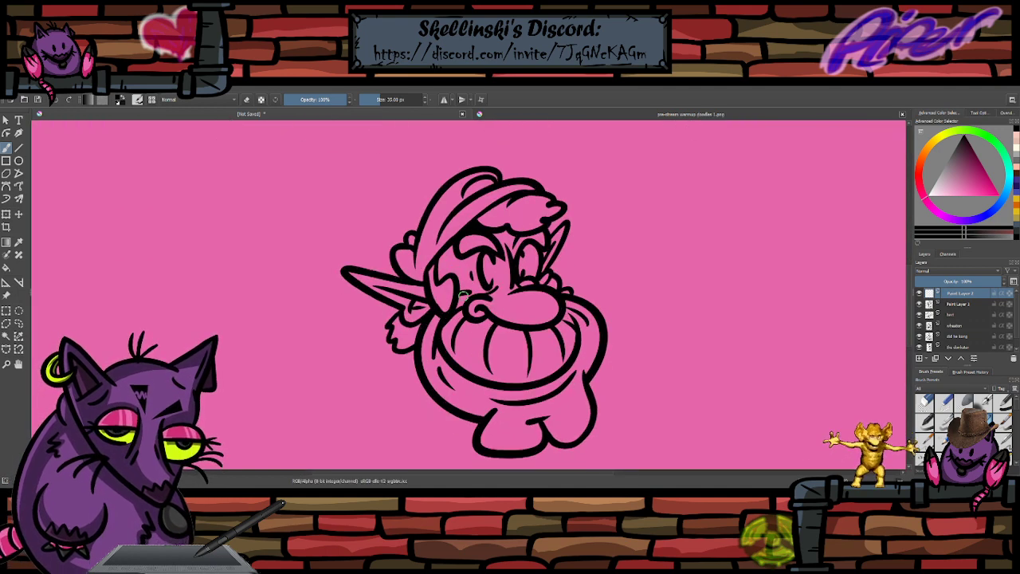
{"action": "scroll", "coordinate": [464, 295], "scroll_direction": "down", "scroll_amount": 1}
{"action": "scroll", "coordinate": [479, 338], "scroll_direction": "up", "scroll_amount": 1}
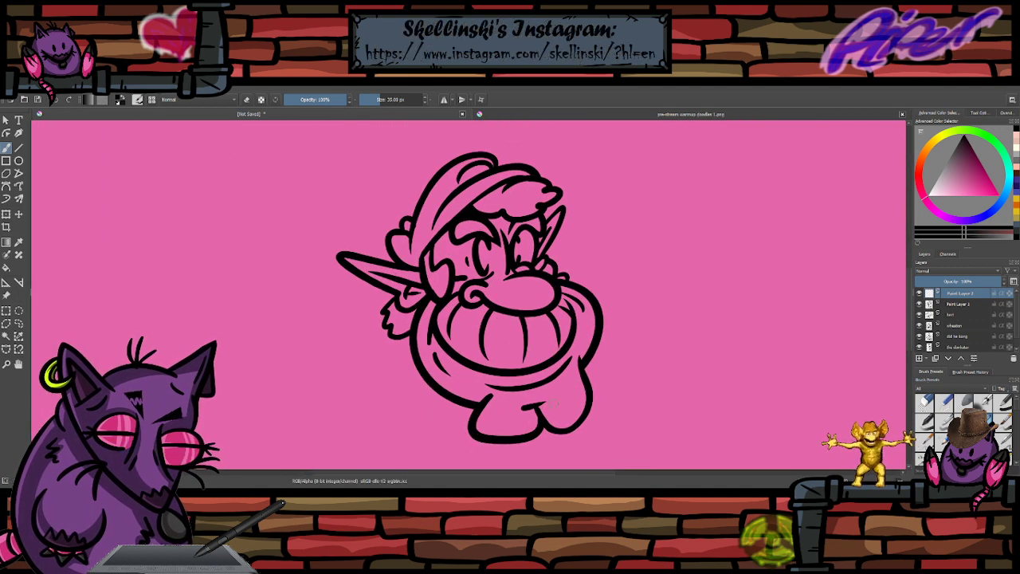
{"action": "mouse_move", "coordinate": [507, 409]}
{"action": "left_mouse_down"}
{"action": "mouse_move", "coordinate": [555, 400]}
{"action": "mouse_move", "coordinate": [512, 410]}
{"action": "left_mouse_up"}
{"action": "key", "text": "ctrl+z"}
{"action": "key", "text": "ctrl+z"}
{"action": "left_click_drag", "start_coordinate": [580, 397], "coordinate": [558, 410]}
{"action": "key", "text": "ctrl+z"}
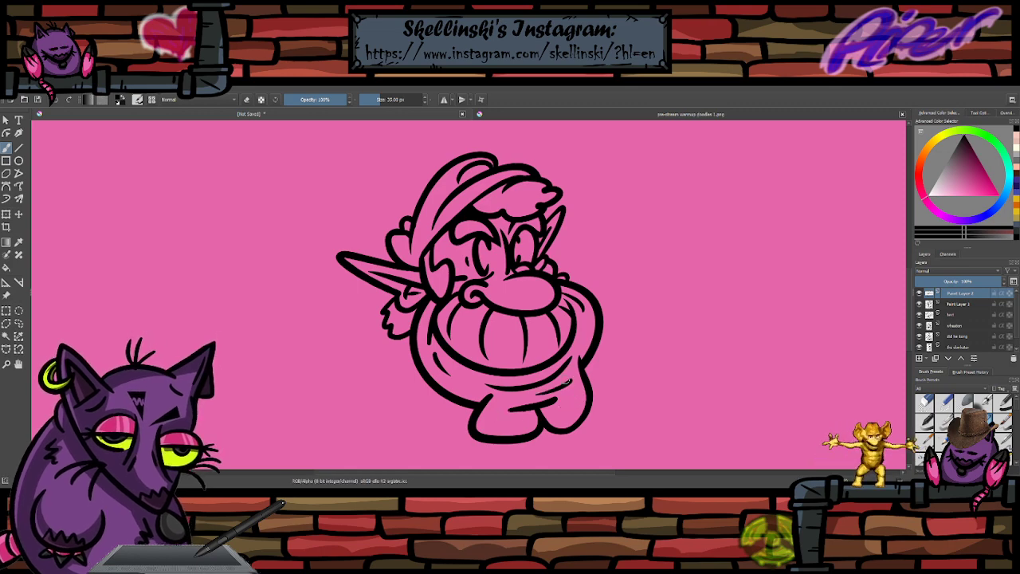
{"action": "scroll", "coordinate": [571, 334], "scroll_direction": "down", "scroll_amount": 3}
{"action": "scroll", "coordinate": [559, 307], "scroll_direction": "up", "scroll_amount": 2}
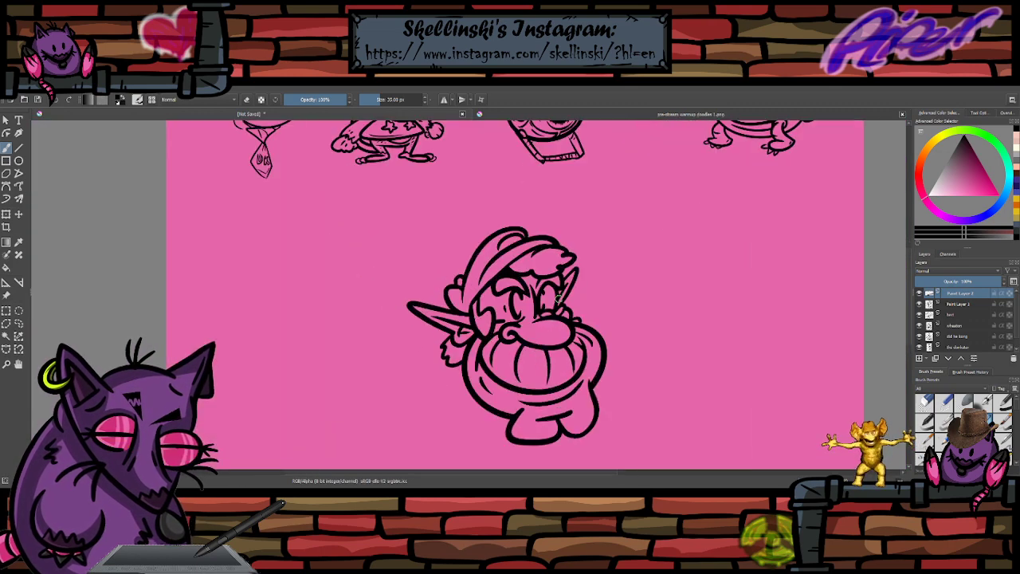
- Trim the rounded line end at the forelock's front tip with the eraser on Paint Layer 1
{"action": "scroll", "coordinate": [558, 249], "scroll_direction": "up", "scroll_amount": 4}
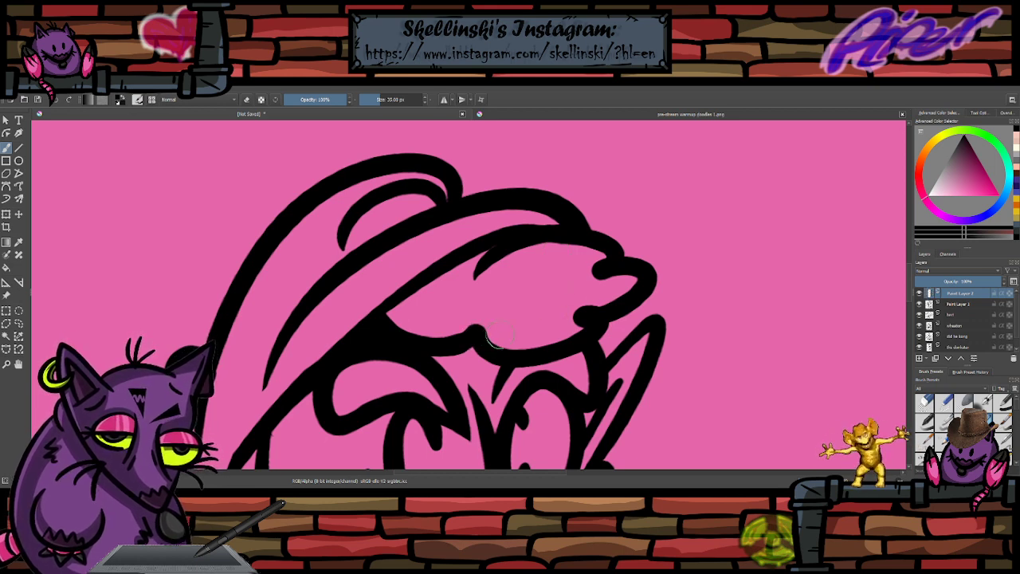
{"action": "key", "text": "e"}
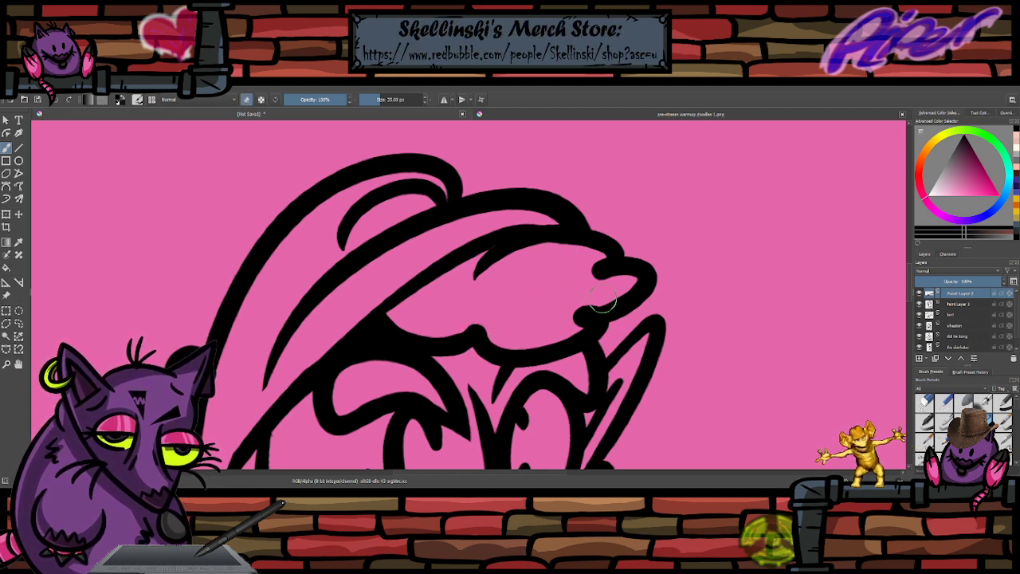
{"action": "left_click", "coordinate": [956, 304]}
{"action": "left_click_drag", "start_coordinate": [614, 275], "coordinate": [597, 270]}
{"action": "key", "text": "ctrl+z"}
{"action": "key", "text": "ctrl+z"}
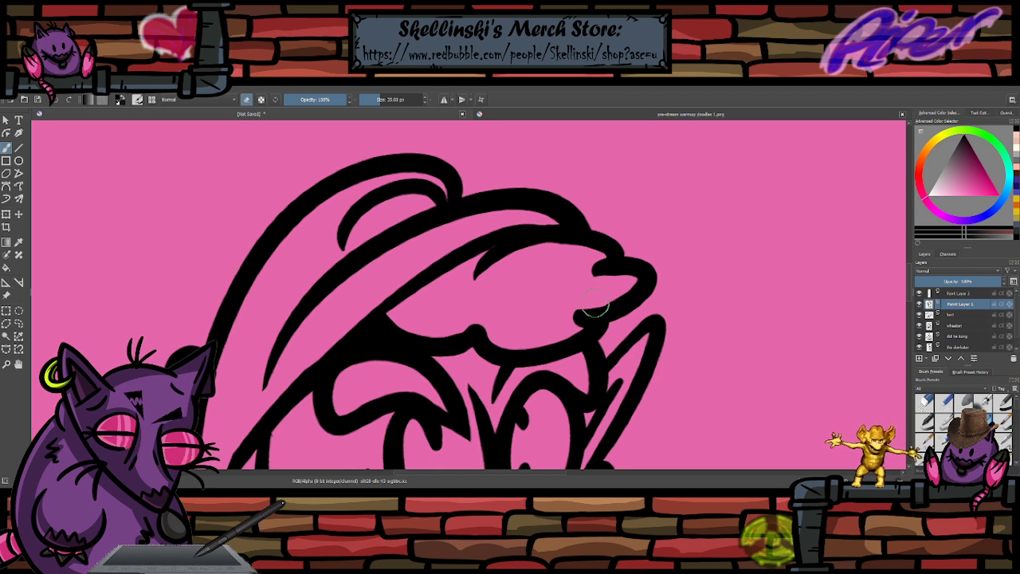
- Extend the notch lines at the forelock's lower edge and front tip further into the hair with brush strokes
{"action": "key", "text": "e"}
{"action": "mouse_move", "coordinate": [604, 313]}
{"action": "left_mouse_down"}
{"action": "mouse_move", "coordinate": [557, 311]}
{"action": "mouse_move", "coordinate": [604, 309]}
{"action": "mouse_move", "coordinate": [566, 315]}
{"action": "mouse_move", "coordinate": [593, 295]}
{"action": "mouse_move", "coordinate": [619, 303]}
{"action": "mouse_move", "coordinate": [543, 309]}
{"action": "left_mouse_up"}
{"action": "key", "text": "ctrl+z"}
{"action": "key", "text": "ctrl+z"}
{"action": "mouse_move", "coordinate": [492, 345]}
{"action": "left_mouse_down"}
{"action": "mouse_move", "coordinate": [476, 318]}
{"action": "mouse_move", "coordinate": [478, 351]}
{"action": "left_mouse_up"}
{"action": "key", "text": "ctrl+z"}
{"action": "key", "text": "ctrl+z"}
{"action": "left_click_drag", "start_coordinate": [479, 313], "coordinate": [484, 343]}
{"action": "left_click_drag", "start_coordinate": [627, 274], "coordinate": [582, 282]}
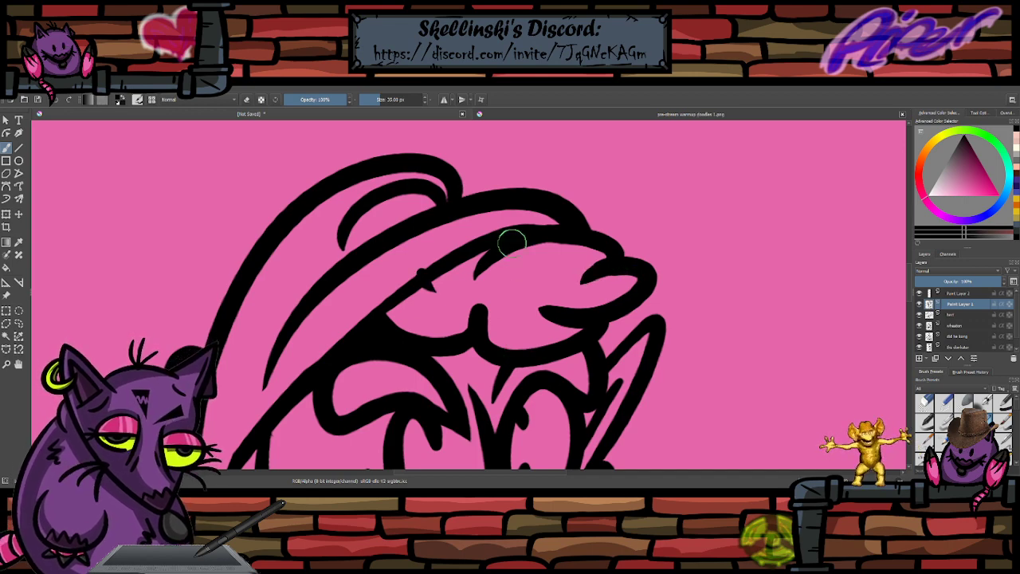
{"action": "scroll", "coordinate": [519, 235], "scroll_direction": "down", "scroll_amount": 5}
- Extend the two notch lines of the hair tuft beneath the near ear inward
{"action": "scroll", "coordinate": [459, 303], "scroll_direction": "up", "scroll_amount": 8}
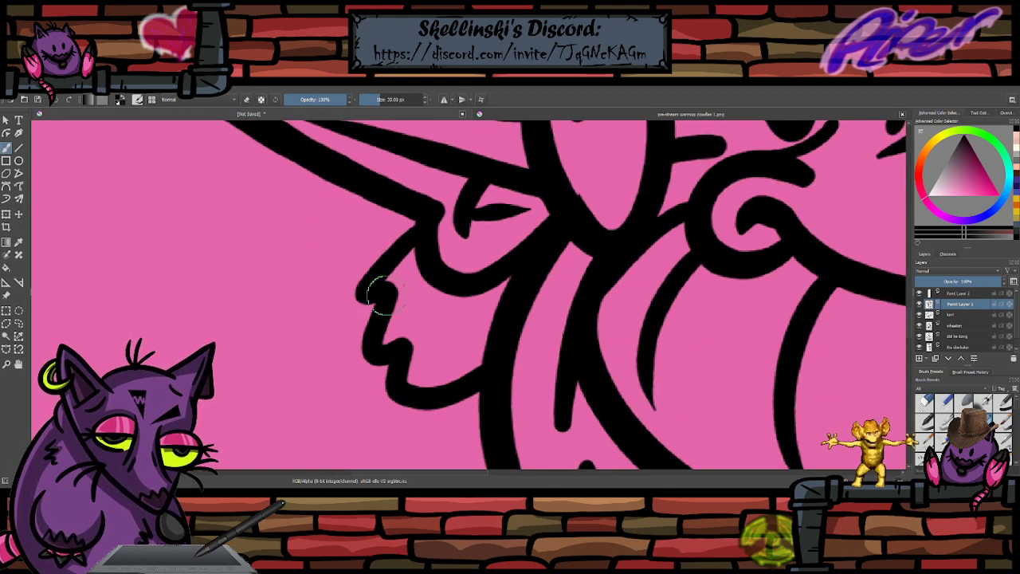
{"action": "left_click_drag", "start_coordinate": [384, 294], "coordinate": [408, 285]}
{"action": "left_click_drag", "start_coordinate": [398, 348], "coordinate": [424, 322]}
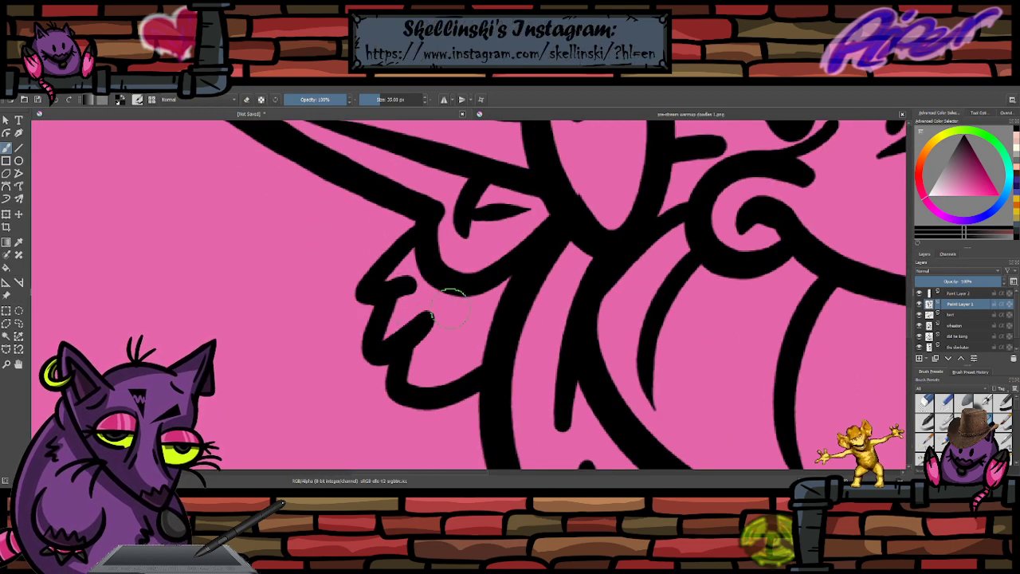
{"action": "scroll", "coordinate": [550, 279], "scroll_direction": "down", "scroll_amount": 5}
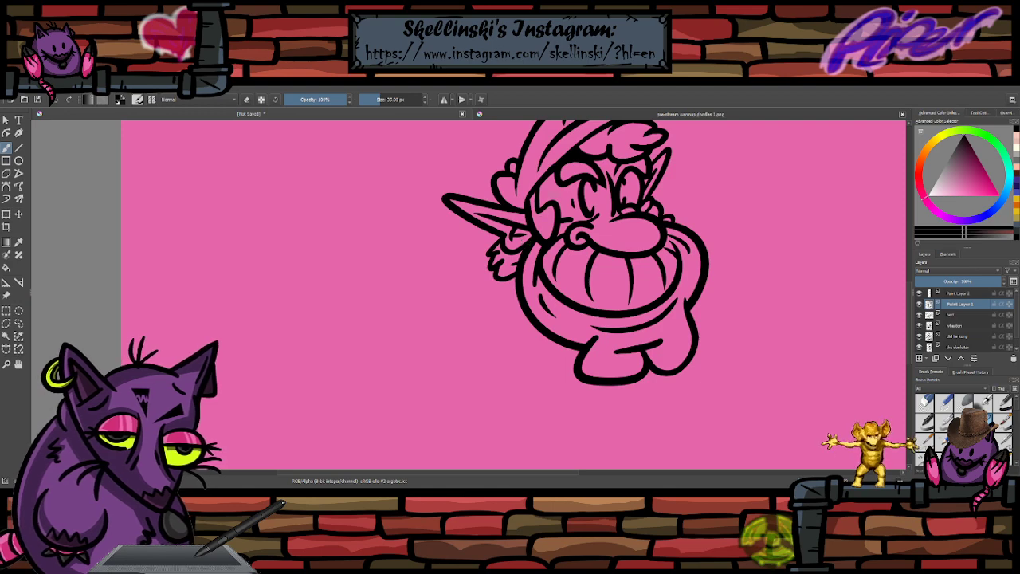
- Merge Paint Layer 2 into the head line art on Paint Layer 1
{"action": "scroll", "coordinate": [550, 171], "scroll_direction": "up", "scroll_amount": 5}
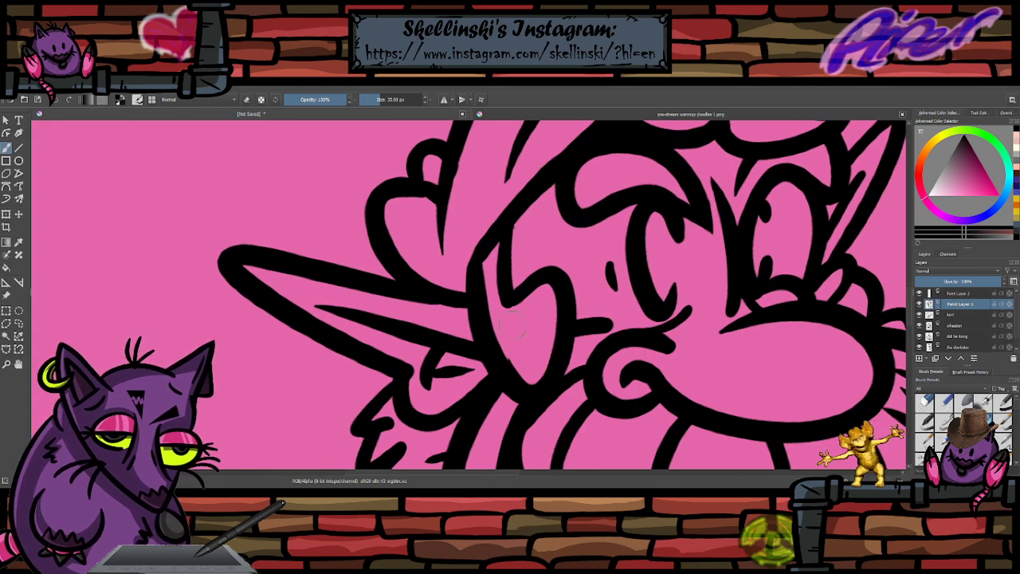
{"action": "scroll", "coordinate": [455, 311], "scroll_direction": "down", "scroll_amount": 6}
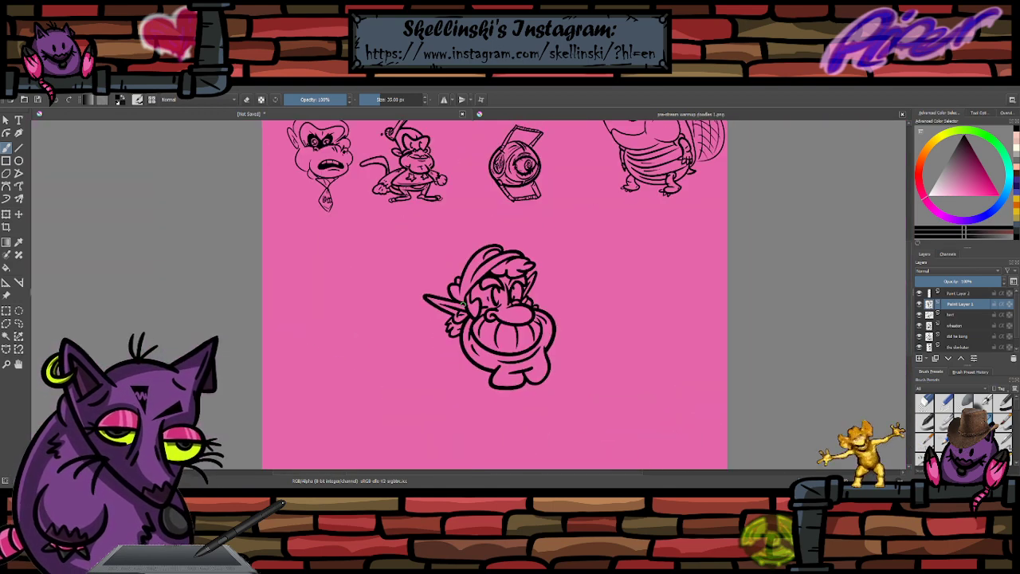
{"action": "scroll", "coordinate": [408, 351], "scroll_direction": "up", "scroll_amount": 3}
{"action": "scroll", "coordinate": [407, 351], "scroll_direction": "down", "scroll_amount": 2}
{"action": "scroll", "coordinate": [436, 288], "scroll_direction": "up", "scroll_amount": 1}
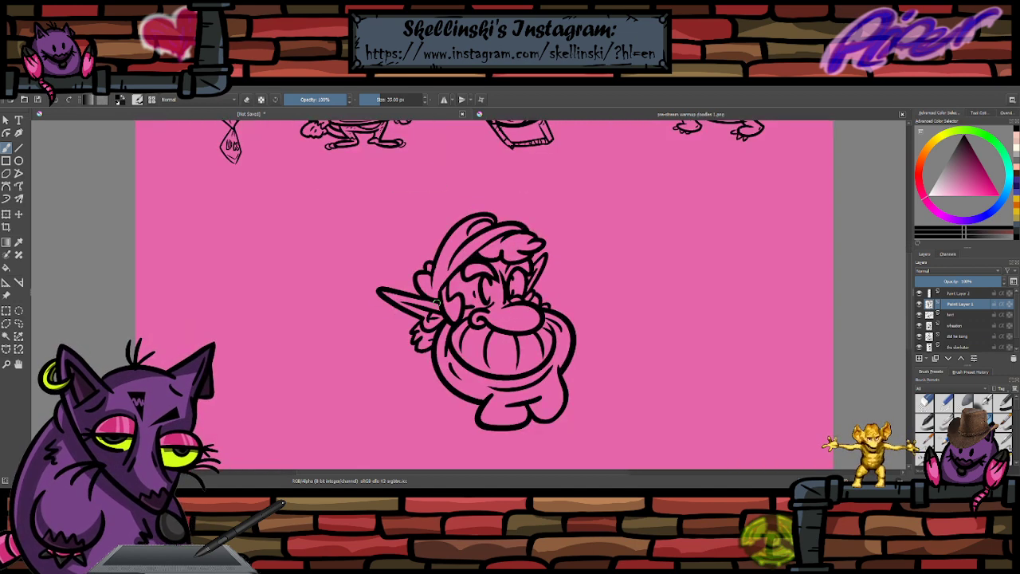
{"action": "scroll", "coordinate": [436, 289], "scroll_direction": "up", "scroll_amount": 1}
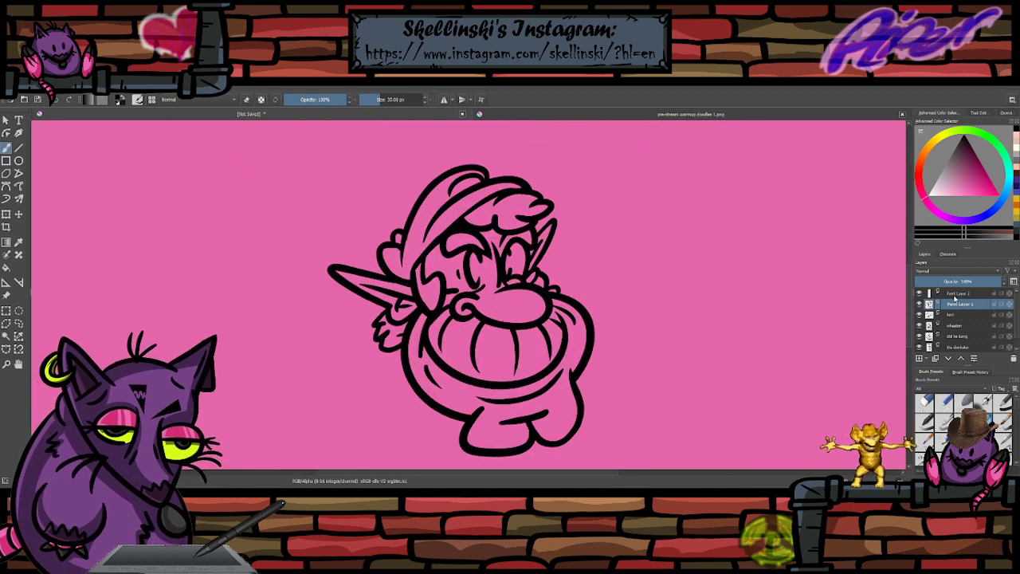
{"action": "left_click", "coordinate": [957, 294]}
{"action": "key", "text": "ctrl+e"}
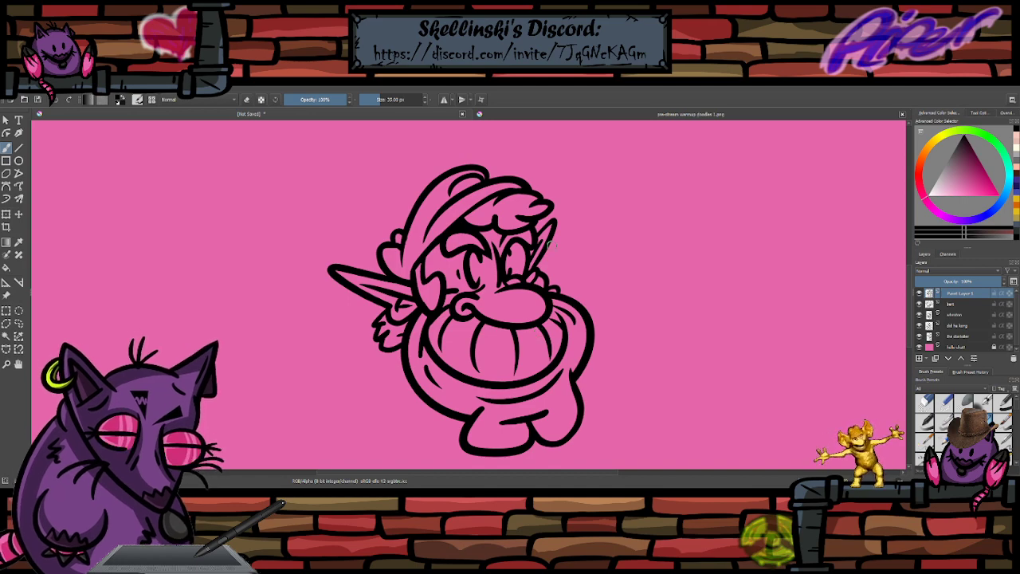
- Extend the far eye's brow line downward to meet the crease at the bridge of the nose
{"action": "scroll", "coordinate": [552, 244], "scroll_direction": "down", "scroll_amount": 2}
{"action": "scroll", "coordinate": [538, 255], "scroll_direction": "up", "scroll_amount": 1}
{"action": "scroll", "coordinate": [556, 235], "scroll_direction": "down", "scroll_amount": 1}
{"action": "scroll", "coordinate": [553, 216], "scroll_direction": "up", "scroll_amount": 1}
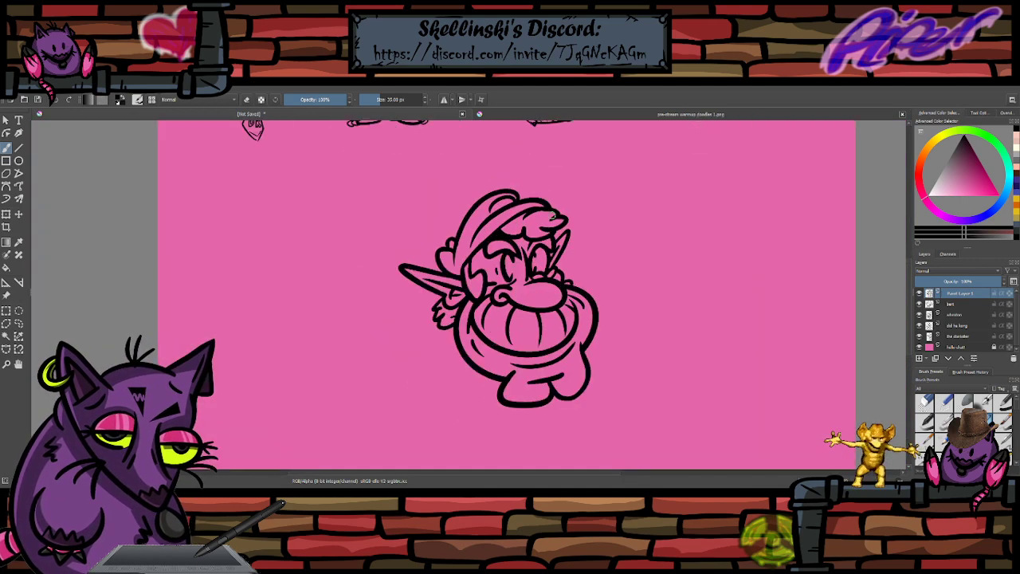
{"action": "scroll", "coordinate": [535, 219], "scroll_direction": "up", "scroll_amount": 4}
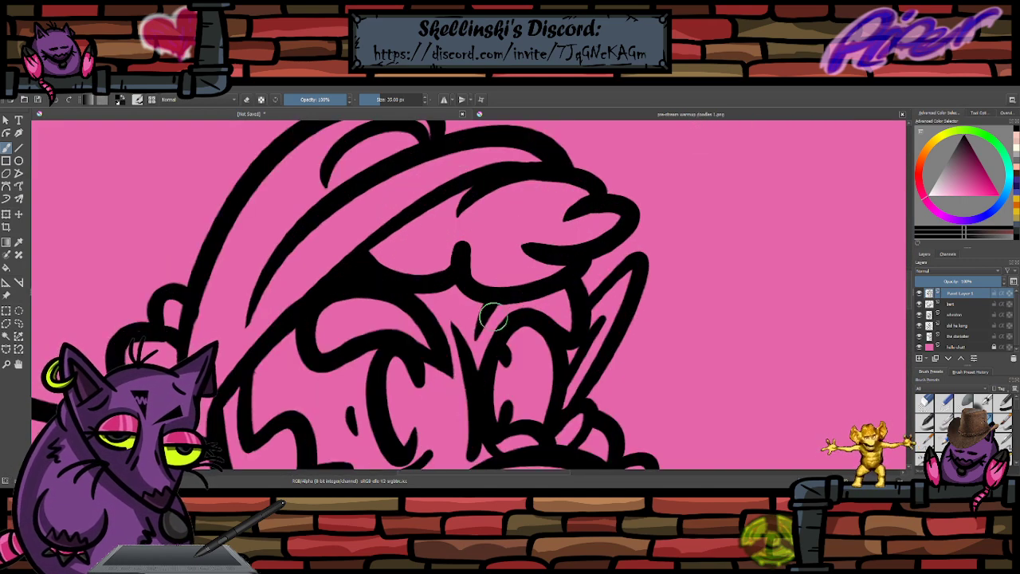
{"action": "mouse_move", "coordinate": [493, 317]}
{"action": "left_mouse_down"}
{"action": "mouse_move", "coordinate": [485, 380]}
{"action": "mouse_move", "coordinate": [496, 309]}
{"action": "mouse_move", "coordinate": [476, 365]}
{"action": "left_mouse_up"}
{"action": "key", "text": "ctrl+z"}
{"action": "key", "text": "ctrl+z"}
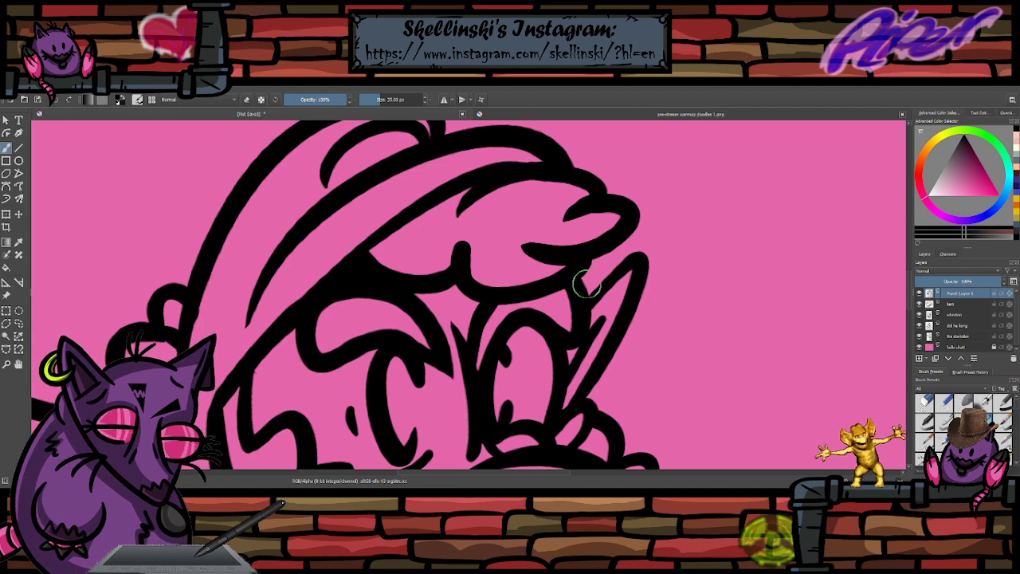
- Add a new empty paint layer above the head line art
{"action": "scroll", "coordinate": [586, 283], "scroll_direction": "down", "scroll_amount": 5}
{"action": "scroll", "coordinate": [558, 239], "scroll_direction": "up", "scroll_amount": 5}
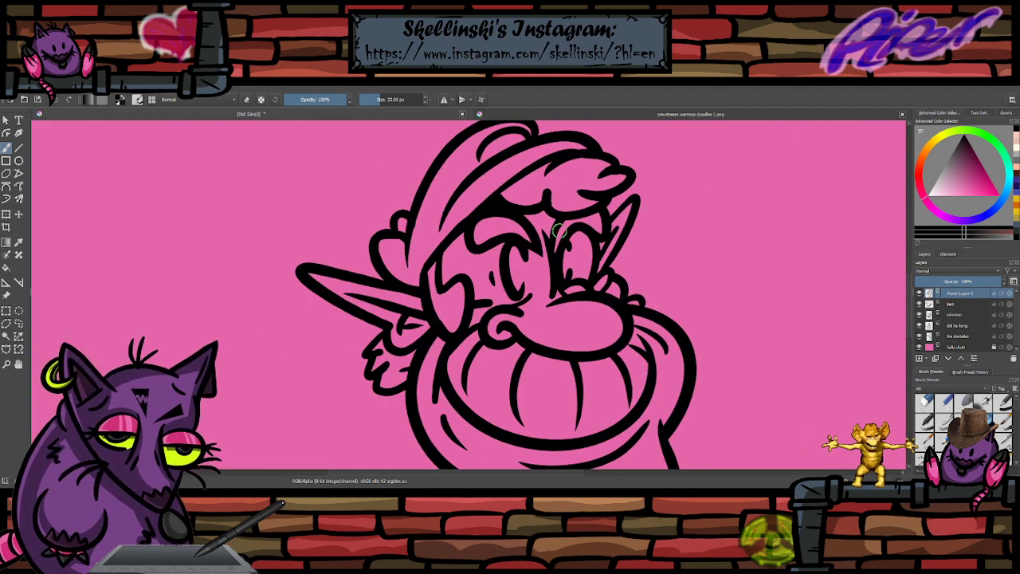
{"action": "scroll", "coordinate": [559, 231], "scroll_direction": "up", "scroll_amount": 3}
{"action": "scroll", "coordinate": [550, 231], "scroll_direction": "down", "scroll_amount": 4}
{"action": "scroll", "coordinate": [526, 232], "scroll_direction": "up", "scroll_amount": 2}
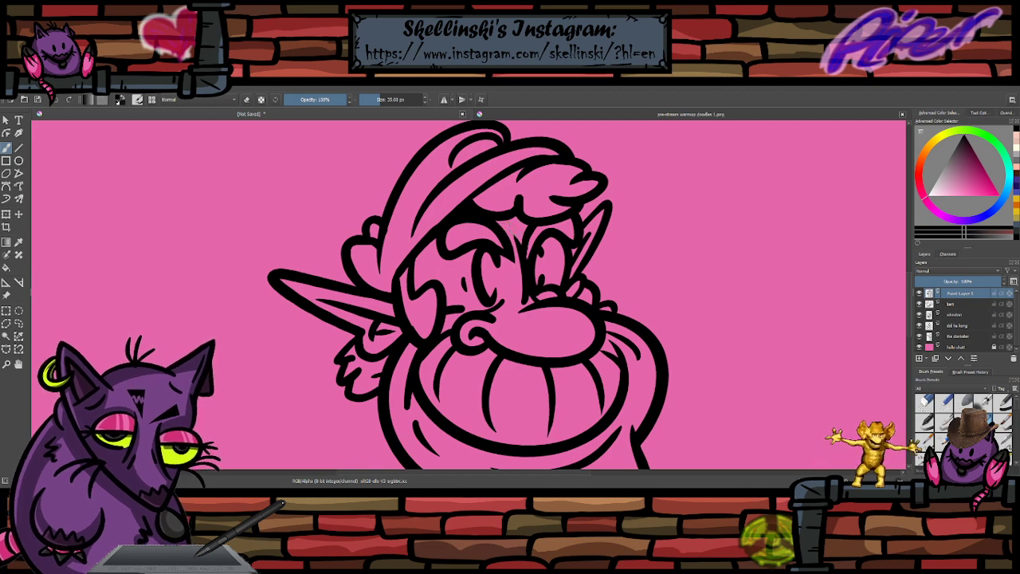
{"action": "scroll", "coordinate": [524, 228], "scroll_direction": "down", "scroll_amount": 4}
{"action": "scroll", "coordinate": [556, 265], "scroll_direction": "up", "scroll_amount": 4}
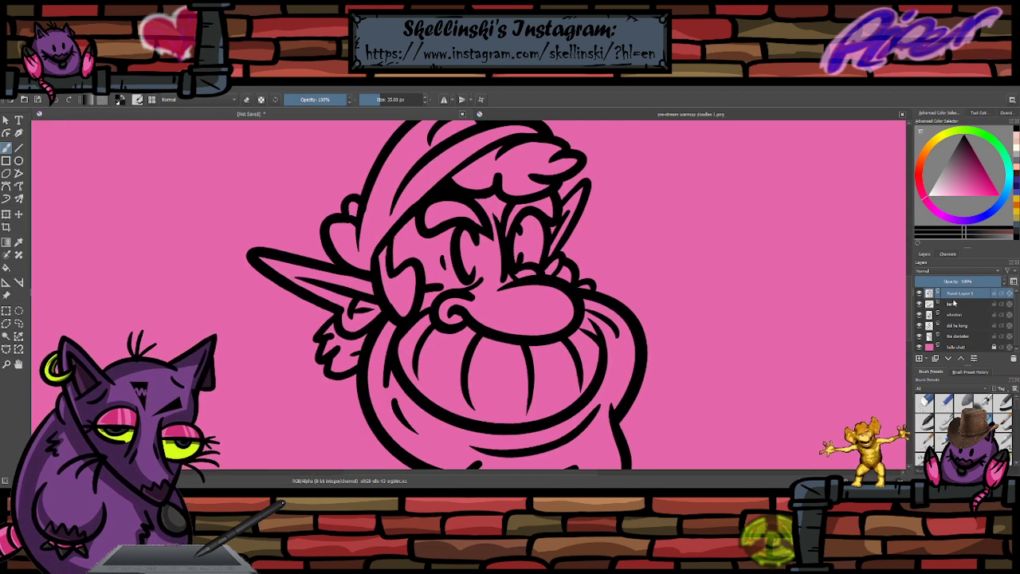
{"action": "left_click", "coordinate": [921, 359]}
{"action": "scroll", "coordinate": [801, 316], "scroll_direction": "down", "scroll_amount": 4}
{"action": "scroll", "coordinate": [680, 298], "scroll_direction": "up", "scroll_amount": 4}
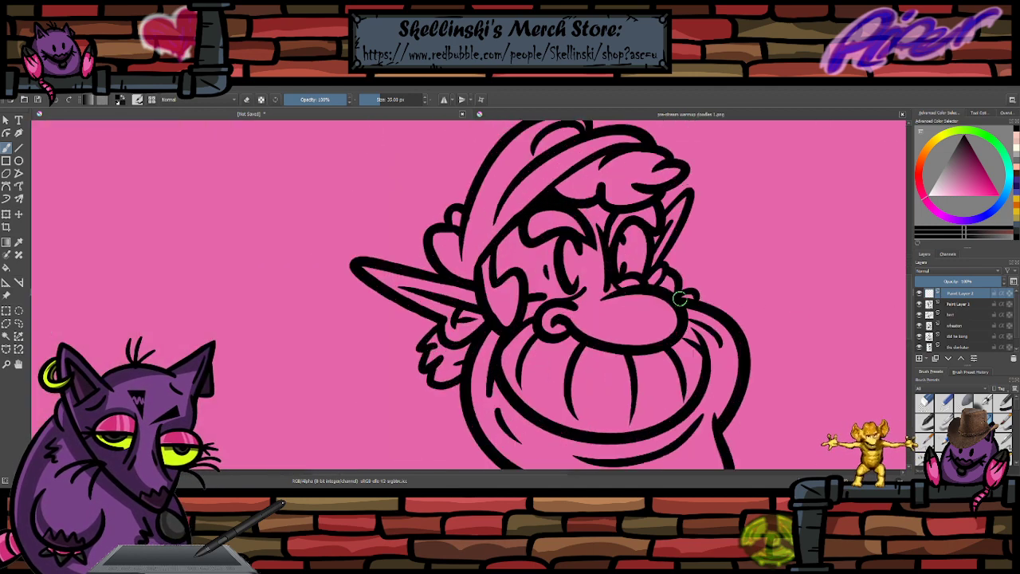
{"action": "scroll", "coordinate": [680, 298], "scroll_direction": "down", "scroll_amount": 4}
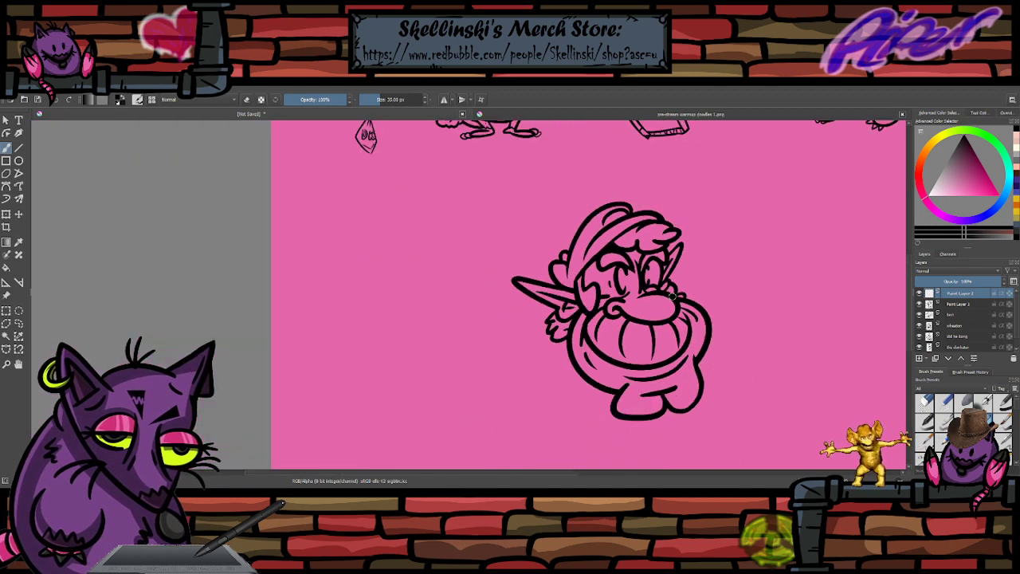
- Fade the head line art layer to a low opacity, and make the empty layer above it active
{"action": "scroll", "coordinate": [654, 277], "scroll_direction": "up", "scroll_amount": 4}
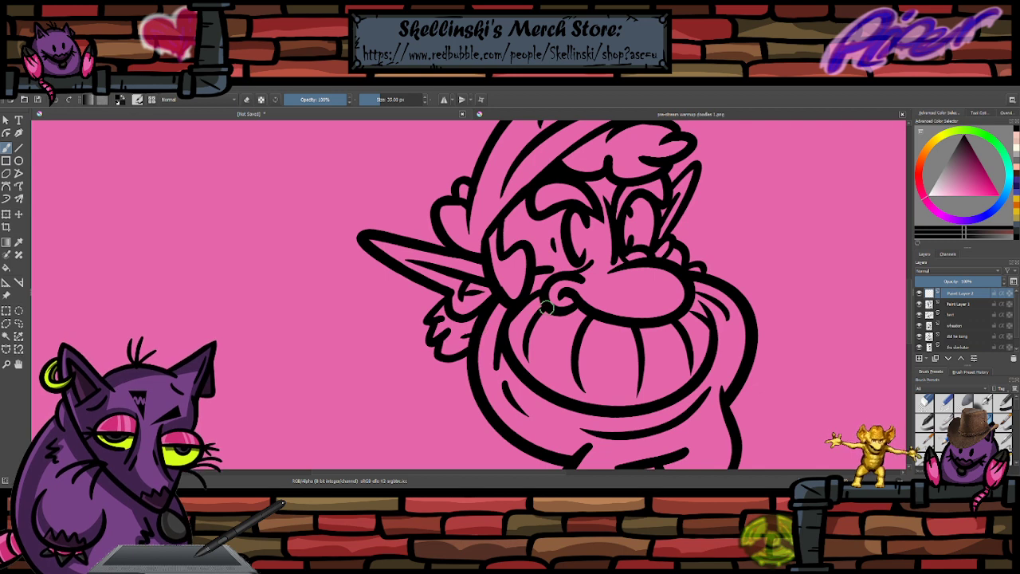
{"action": "left_click", "coordinate": [969, 305]}
{"action": "left_click", "coordinate": [946, 282]}
{"action": "left_click", "coordinate": [948, 294]}
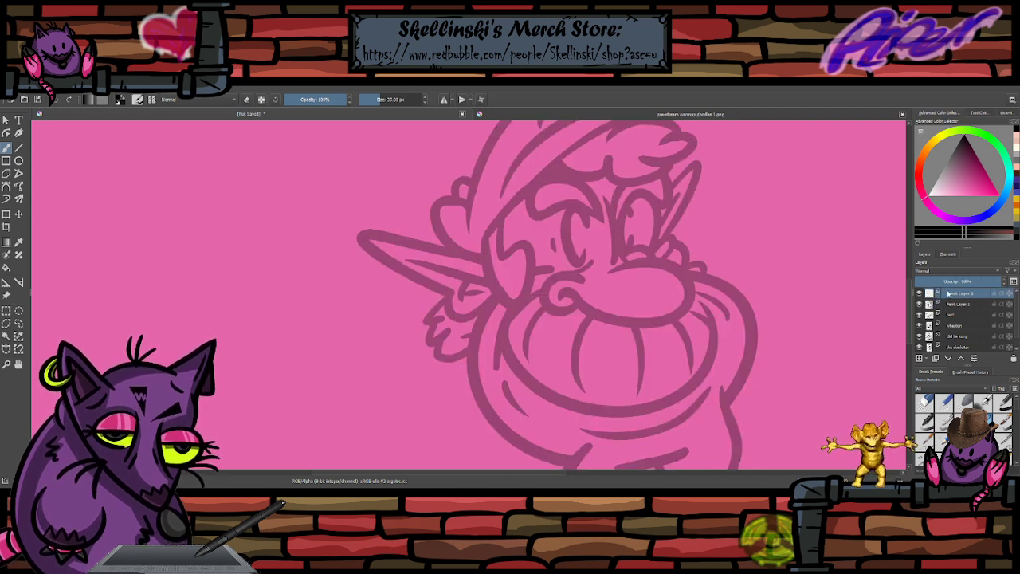
- Draw the mustache's upper edge as a zigzag from the nose to a point below the near ear, and shear it slightly
{"action": "left_click_drag", "start_coordinate": [570, 295], "coordinate": [393, 273]}
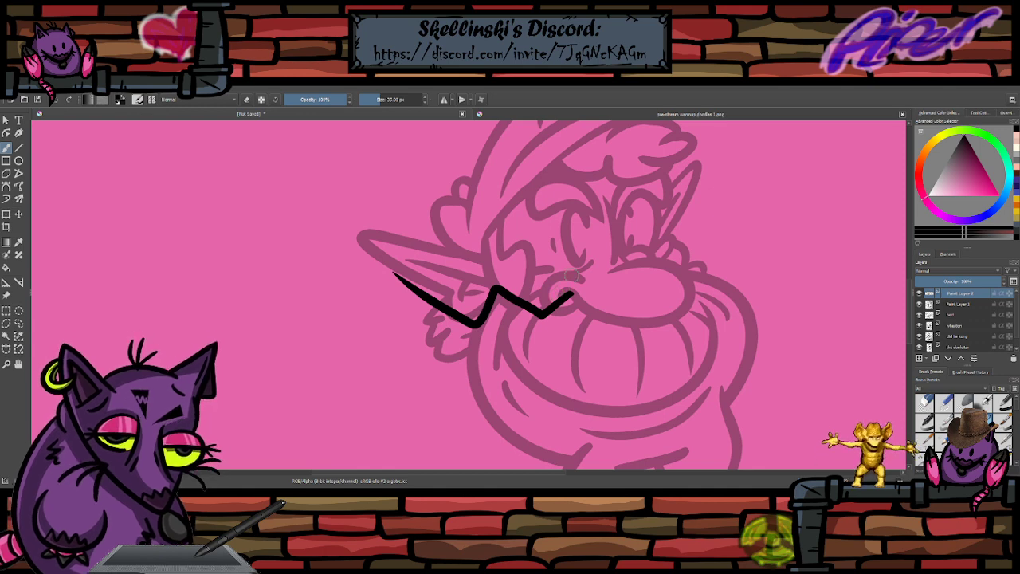
{"action": "key", "text": "ctrl+t"}
{"action": "left_click_drag", "start_coordinate": [524, 271], "coordinate": [509, 271]}
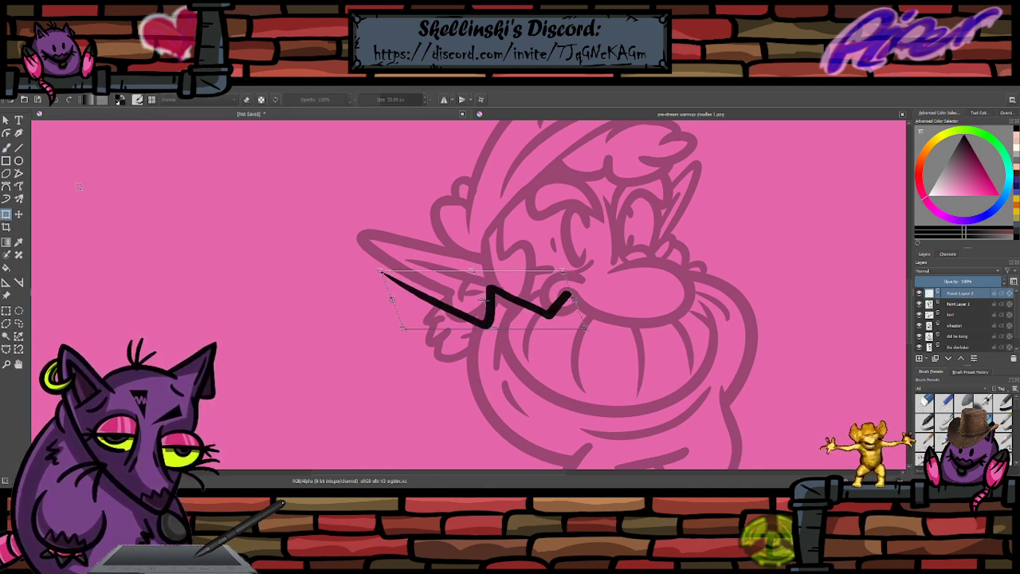
{"action": "left_click", "coordinate": [6, 148]}
{"action": "scroll", "coordinate": [599, 317], "scroll_direction": "up", "scroll_amount": 1}
{"action": "scroll", "coordinate": [570, 307], "scroll_direction": "down", "scroll_amount": 1}
{"action": "scroll", "coordinate": [518, 296], "scroll_direction": "up", "scroll_amount": 2}
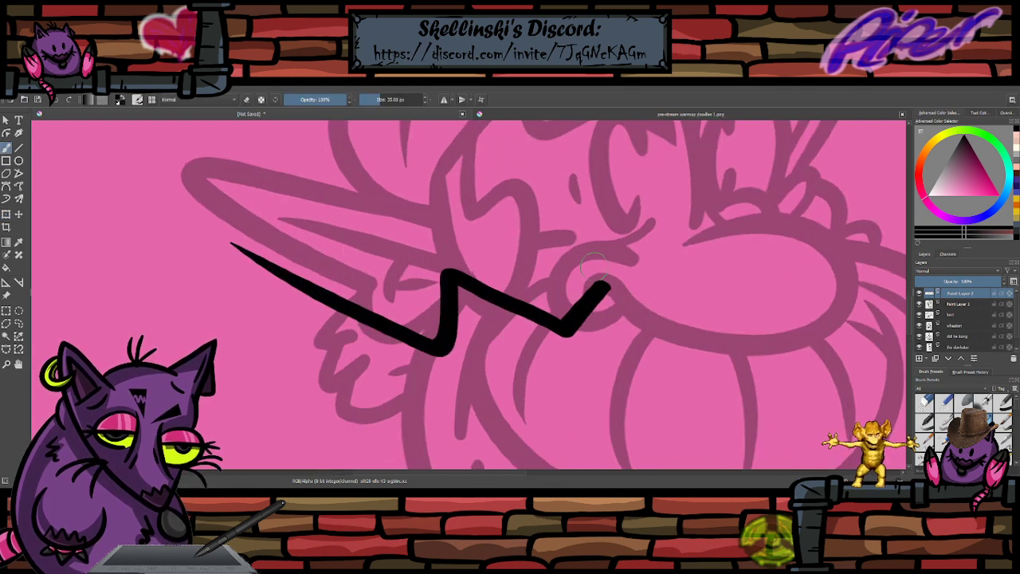
- Try to draw the near half of the mustache's lower edge between the nose and the outer point
{"action": "mouse_move", "coordinate": [230, 244]}
{"action": "left_mouse_down"}
{"action": "mouse_move", "coordinate": [235, 268]}
{"action": "mouse_move", "coordinate": [372, 422]}
{"action": "mouse_move", "coordinate": [433, 343]}
{"action": "left_mouse_up"}
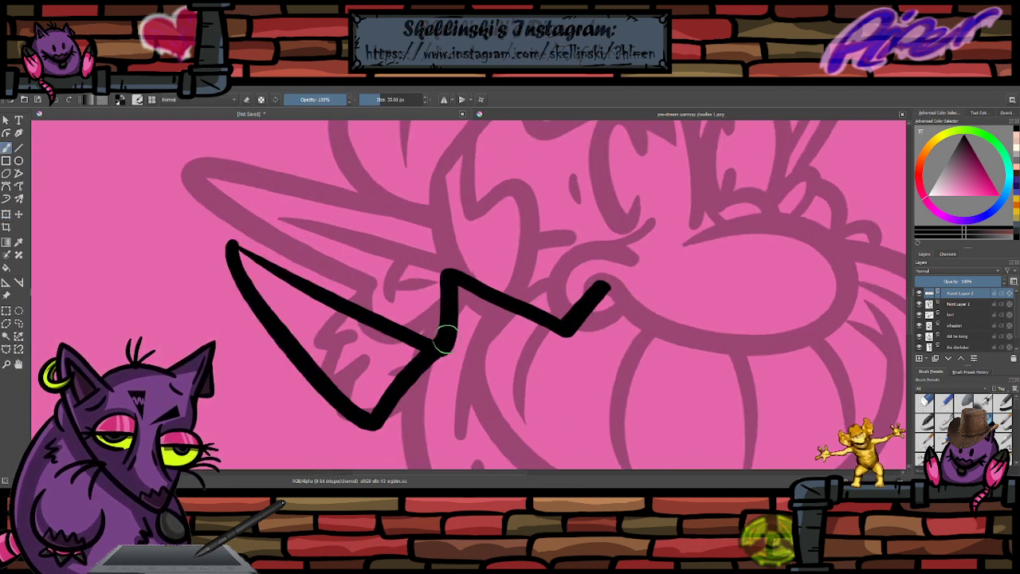
{"action": "key", "text": "ctrl+z"}
{"action": "mouse_move", "coordinate": [620, 297]}
{"action": "left_mouse_down"}
{"action": "mouse_move", "coordinate": [507, 316]}
{"action": "mouse_move", "coordinate": [613, 299]}
{"action": "mouse_move", "coordinate": [450, 395]}
{"action": "mouse_move", "coordinate": [291, 235]}
{"action": "left_mouse_up"}
{"action": "key", "text": "ctrl+z"}
{"action": "key", "text": "ctrl+z"}
{"action": "key", "text": "ctrl+z"}
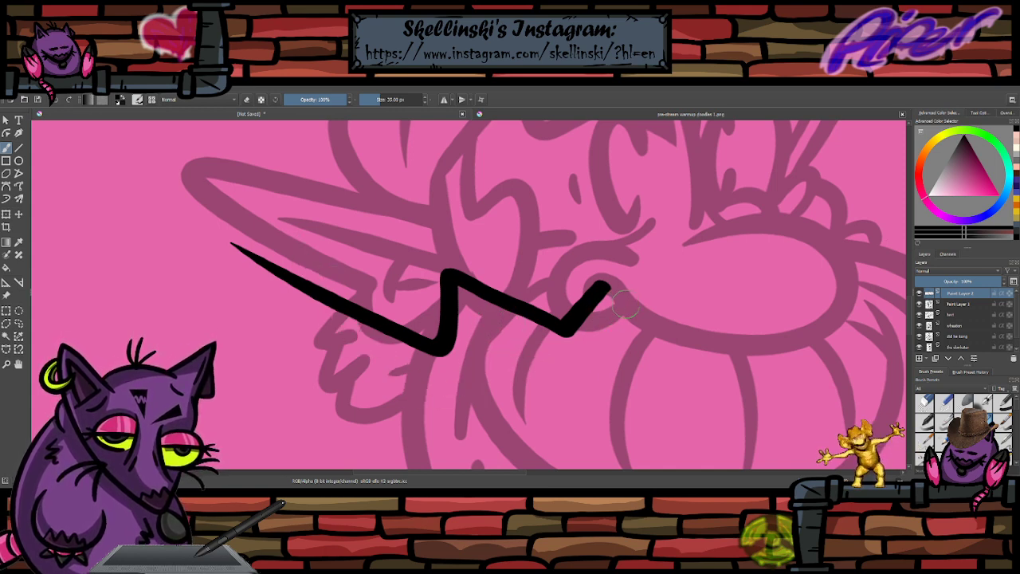
{"action": "mouse_move", "coordinate": [634, 309]}
{"action": "left_mouse_down"}
{"action": "mouse_move", "coordinate": [478, 338]}
{"action": "mouse_move", "coordinate": [260, 243]}
{"action": "left_mouse_up"}
{"action": "key", "text": "ctrl+z"}
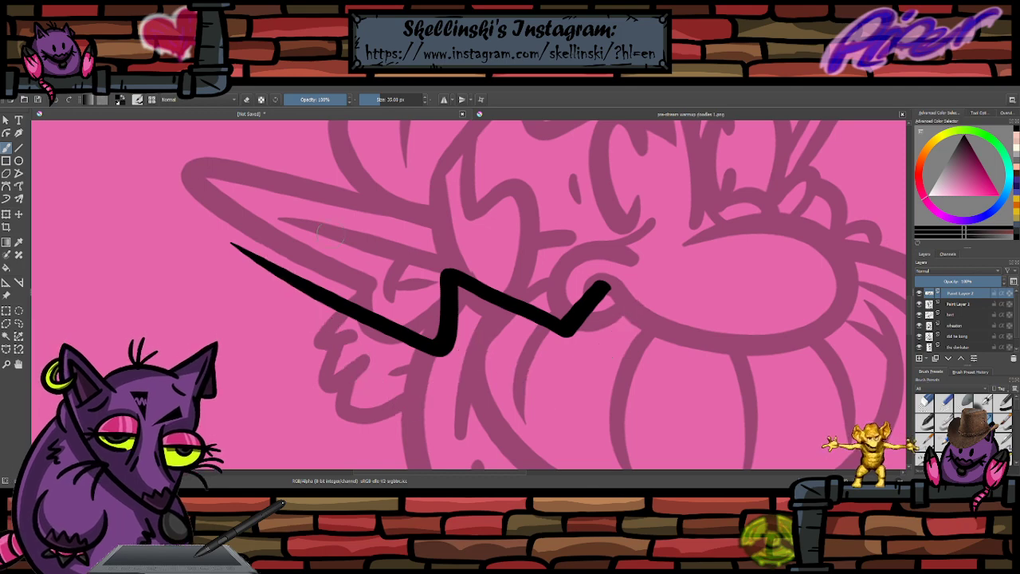
{"action": "scroll", "coordinate": [332, 232], "scroll_direction": "down", "scroll_amount": 1}
{"action": "scroll", "coordinate": [331, 232], "scroll_direction": "down", "scroll_amount": 2}
{"action": "scroll", "coordinate": [385, 227], "scroll_direction": "up", "scroll_amount": 2}
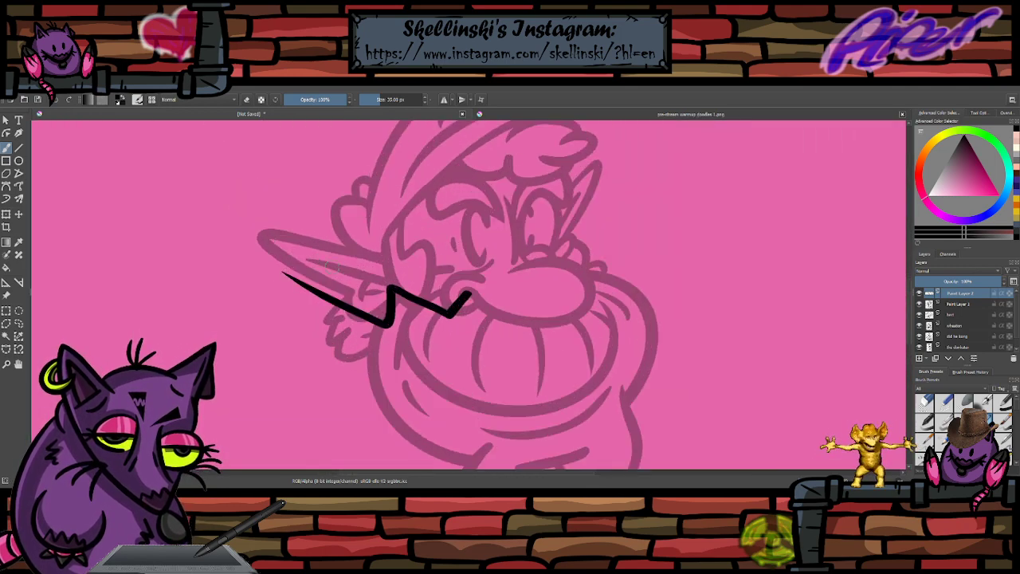
{"action": "scroll", "coordinate": [400, 227], "scroll_direction": "down", "scroll_amount": 2}
{"action": "scroll", "coordinate": [375, 209], "scroll_direction": "up", "scroll_amount": 2}
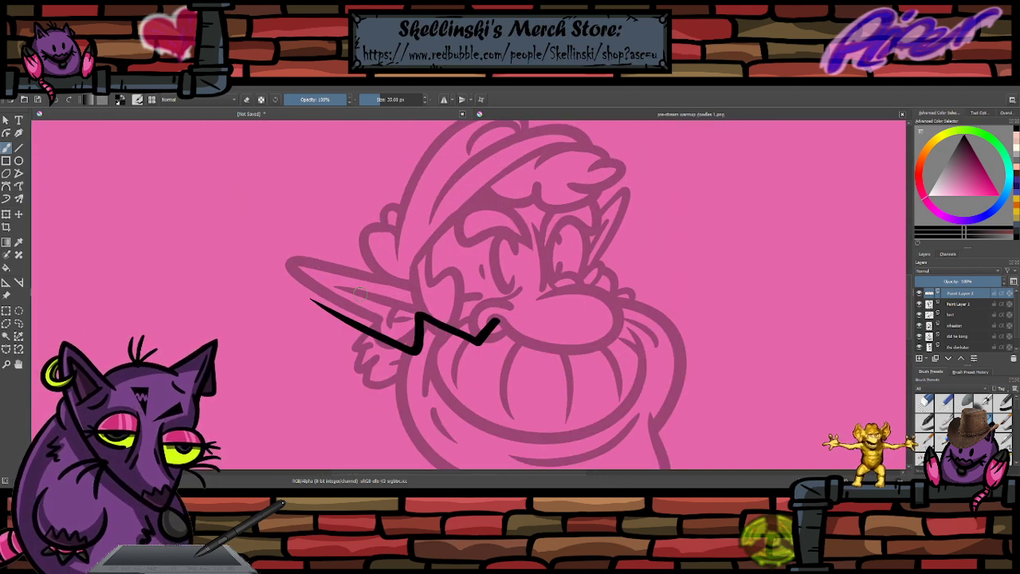
{"action": "scroll", "coordinate": [360, 293], "scroll_direction": "down", "scroll_amount": 2}
{"action": "scroll", "coordinate": [360, 293], "scroll_direction": "up", "scroll_amount": 3}
{"action": "scroll", "coordinate": [361, 295], "scroll_direction": "down", "scroll_amount": 1}
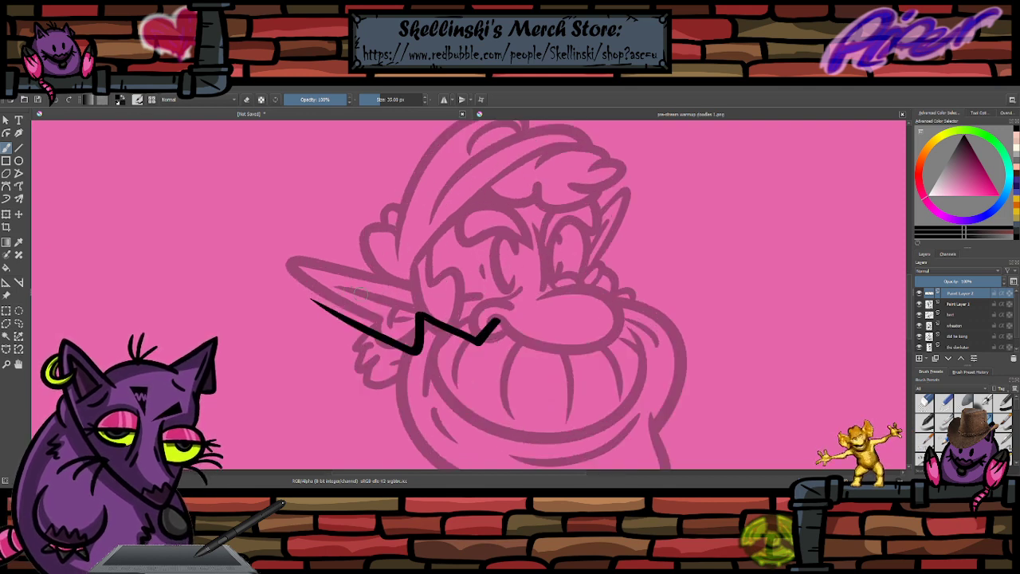
{"action": "scroll", "coordinate": [361, 294], "scroll_direction": "up", "scroll_amount": 2}
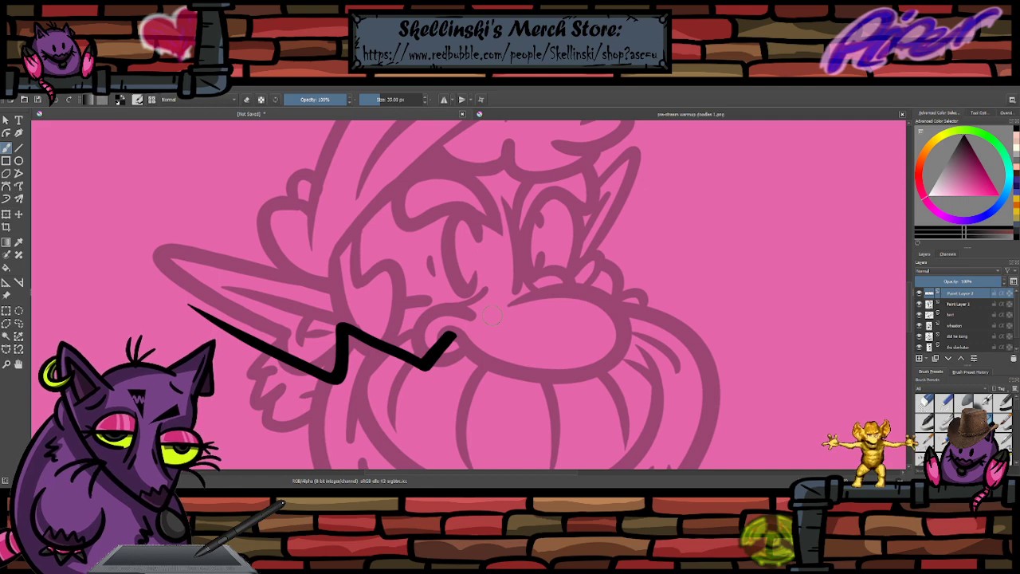
- Draw the near half's lower zigzag edge from beneath the nose to the mustache's outer point with a 24 px brush
{"action": "scroll", "coordinate": [492, 317], "scroll_direction": "down", "scroll_amount": 2}
{"action": "left_click_drag", "start_coordinate": [492, 316], "coordinate": [637, 243]}
{"action": "scroll", "coordinate": [637, 243], "scroll_direction": "up", "scroll_amount": 2}
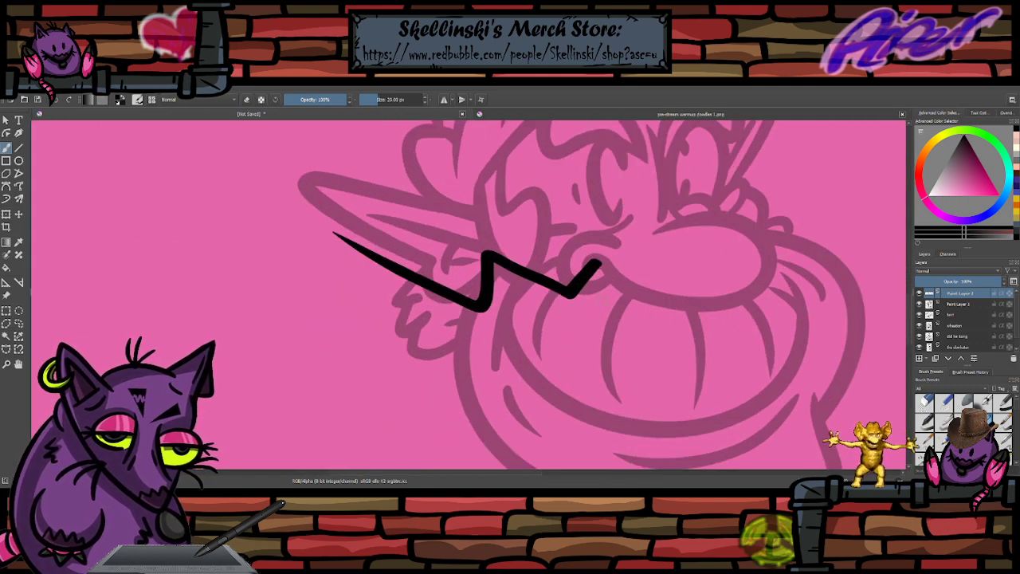
{"action": "key", "text": "bracketright"}
{"action": "mouse_move", "coordinate": [641, 296]}
{"action": "left_mouse_down"}
{"action": "mouse_move", "coordinate": [569, 322]}
{"action": "mouse_move", "coordinate": [540, 306]}
{"action": "left_mouse_up"}
{"action": "key", "text": "ctrl+z"}
{"action": "mouse_move", "coordinate": [641, 295]}
{"action": "left_mouse_down"}
{"action": "mouse_move", "coordinate": [534, 311]}
{"action": "mouse_move", "coordinate": [344, 244]}
{"action": "left_mouse_up"}
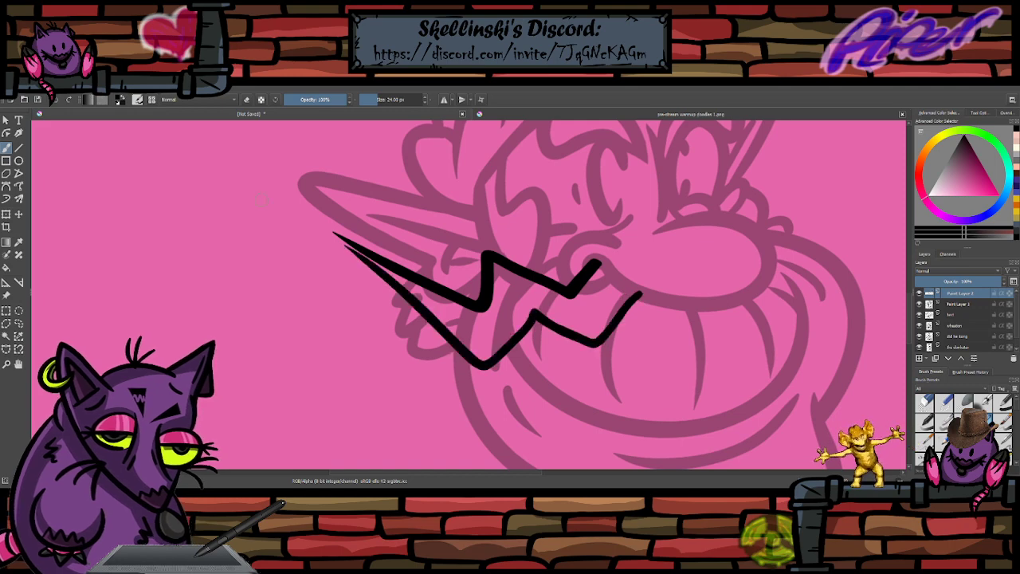
- Continue the mustache's lower edge beneath the nose with two rounded scallops
{"action": "scroll", "coordinate": [392, 256], "scroll_direction": "down", "scroll_amount": 3}
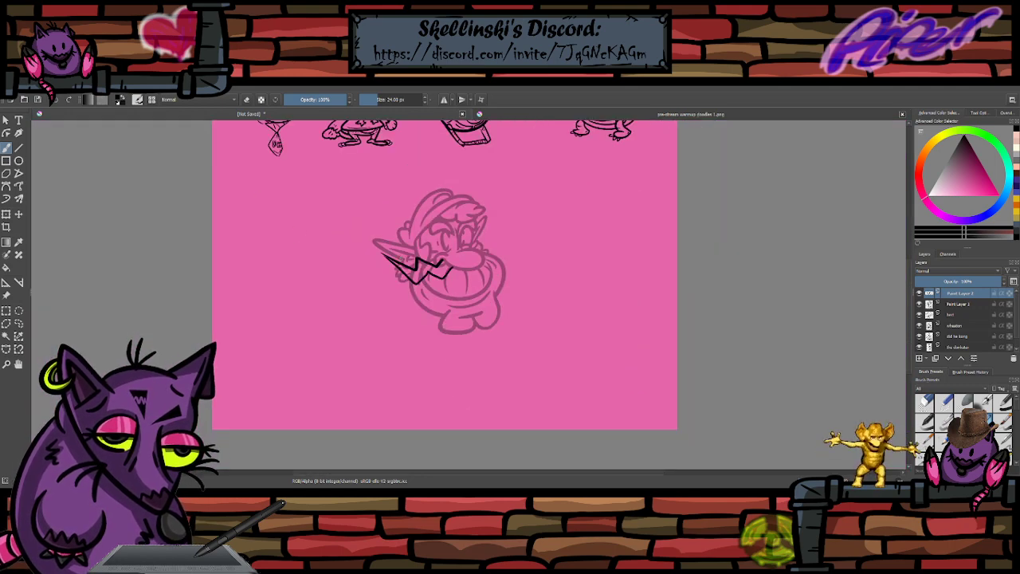
{"action": "scroll", "coordinate": [411, 243], "scroll_direction": "up", "scroll_amount": 3}
{"action": "scroll", "coordinate": [479, 284], "scroll_direction": "up", "scroll_amount": 3}
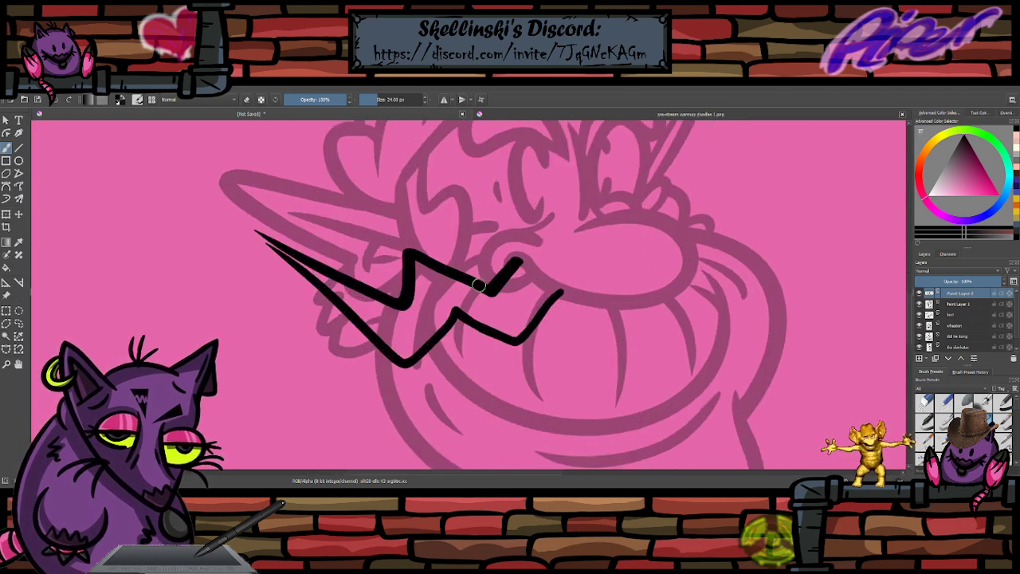
{"action": "scroll", "coordinate": [540, 239], "scroll_direction": "up", "scroll_amount": 6}
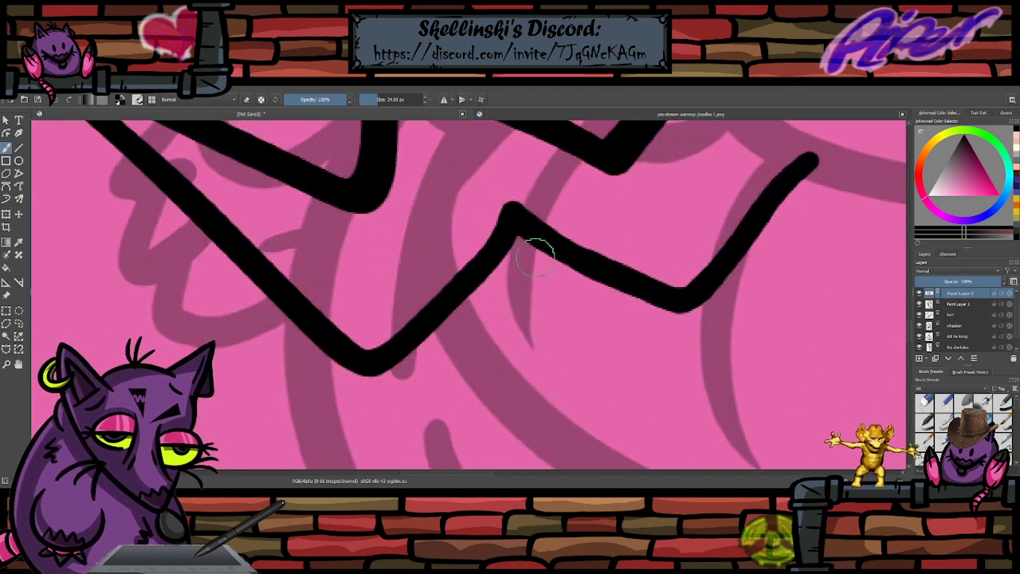
{"action": "scroll", "coordinate": [558, 203], "scroll_direction": "down", "scroll_amount": 3}
{"action": "scroll", "coordinate": [623, 188], "scroll_direction": "down", "scroll_amount": 5}
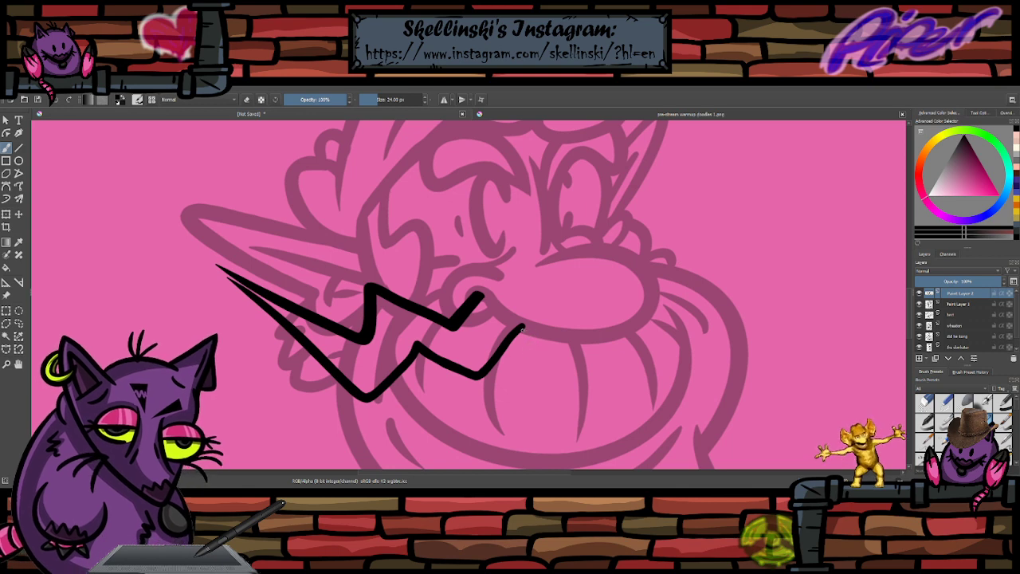
{"action": "mouse_move", "coordinate": [635, 335]}
{"action": "left_mouse_down"}
{"action": "mouse_move", "coordinate": [560, 325]}
{"action": "mouse_move", "coordinate": [579, 336]}
{"action": "mouse_move", "coordinate": [560, 358]}
{"action": "mouse_move", "coordinate": [523, 326]}
{"action": "left_mouse_up"}
{"action": "key", "text": "e"}
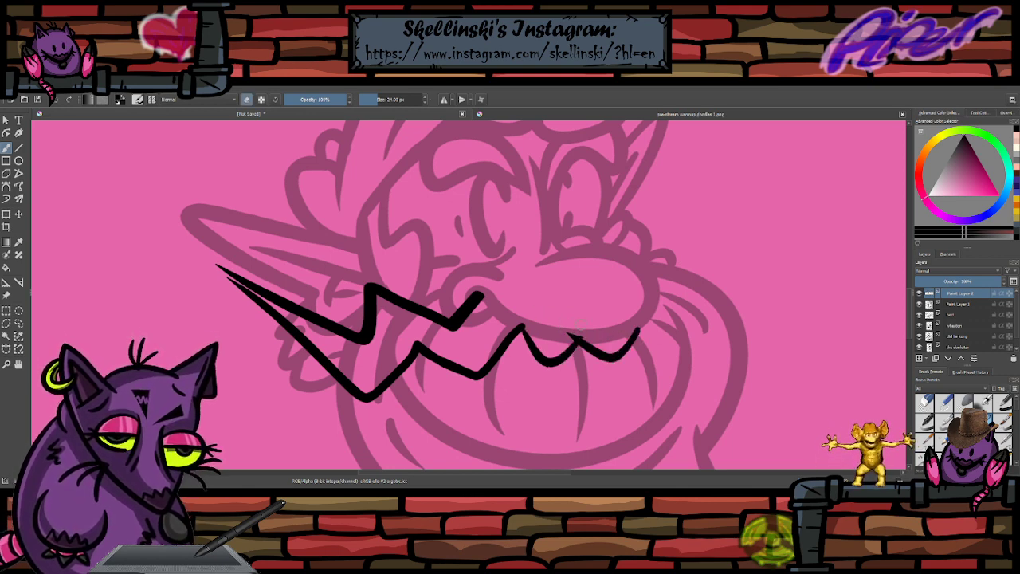
{"action": "key", "text": "e"}
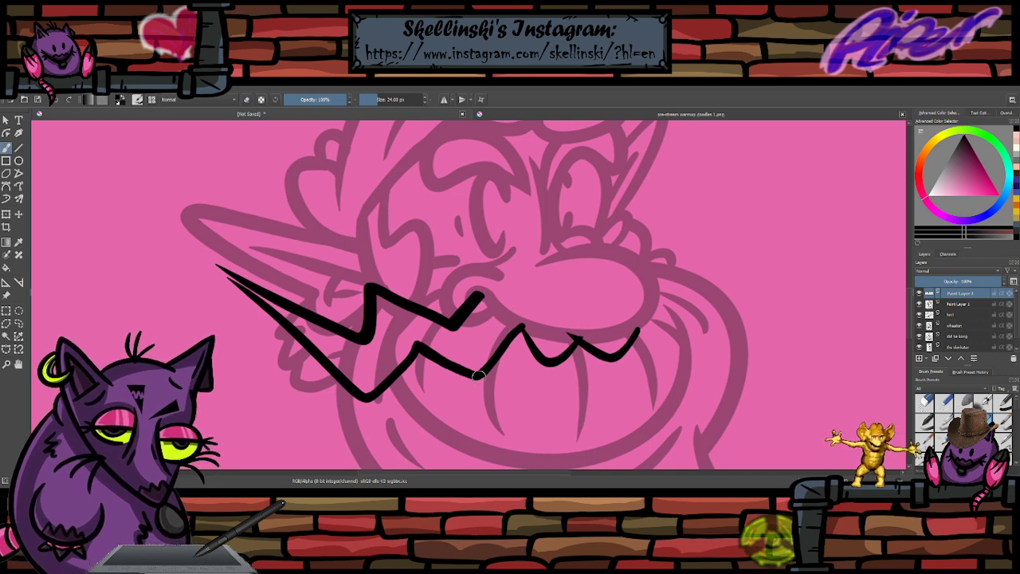
- Thicken the mustache's lower edge where it rises toward the nose, and erase the tip that overshoots there
{"action": "mouse_move", "coordinate": [419, 345]}
{"action": "left_mouse_down"}
{"action": "mouse_move", "coordinate": [479, 378]}
{"action": "mouse_move", "coordinate": [536, 315]}
{"action": "left_mouse_up"}
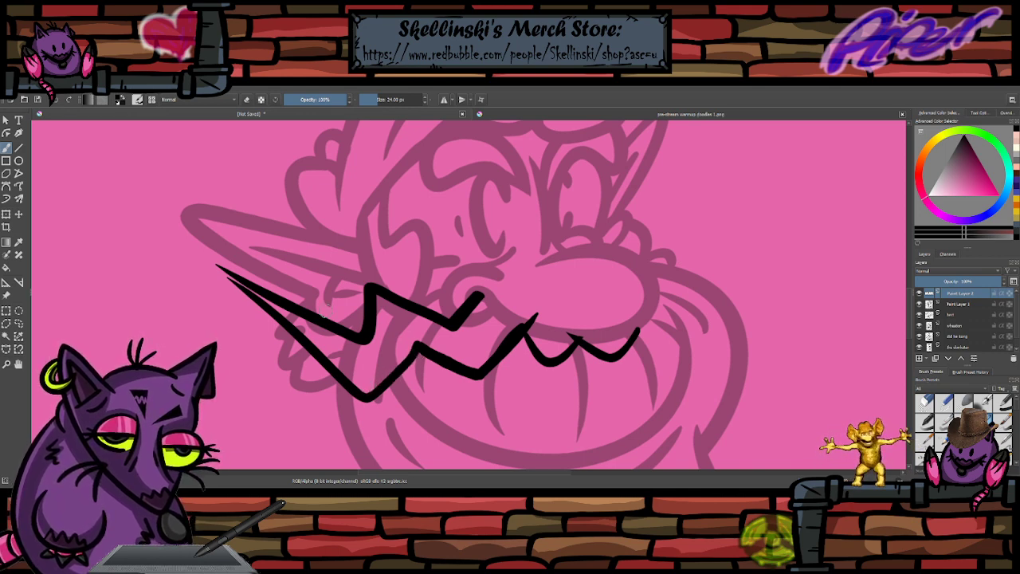
{"action": "scroll", "coordinate": [323, 307], "scroll_direction": "down", "scroll_amount": 1}
{"action": "scroll", "coordinate": [476, 299], "scroll_direction": "up", "scroll_amount": 1}
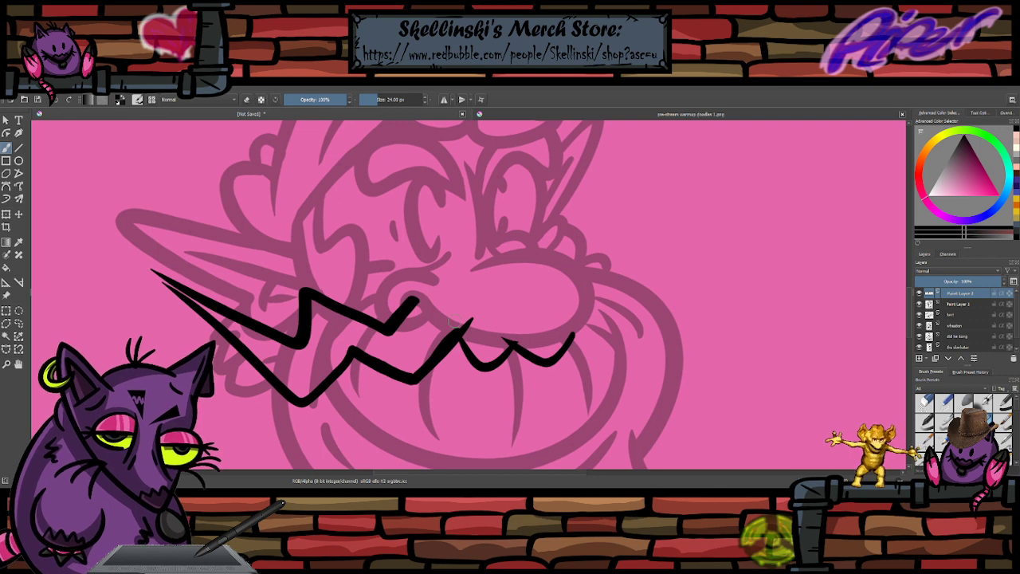
{"action": "key", "text": "e"}
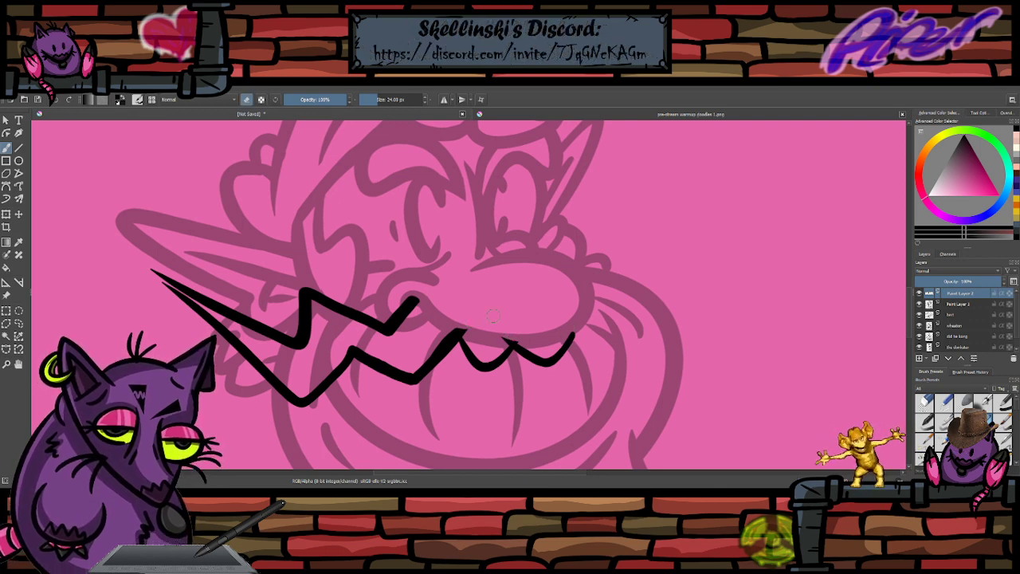
{"action": "scroll", "coordinate": [509, 340], "scroll_direction": "down", "scroll_amount": 2}
{"action": "scroll", "coordinate": [509, 302], "scroll_direction": "up", "scroll_amount": 2}
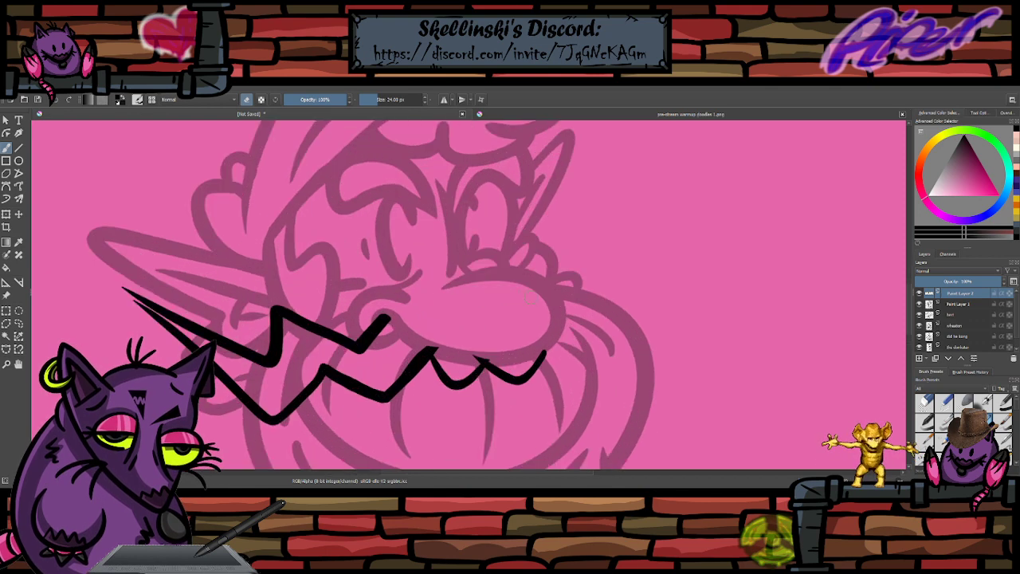
- Try to extend the mustache's lower edge past the nose toward the far cheek
{"action": "key", "text": "e"}
{"action": "mouse_move", "coordinate": [545, 352]}
{"action": "left_mouse_down"}
{"action": "mouse_move", "coordinate": [573, 377]}
{"action": "mouse_move", "coordinate": [599, 330]}
{"action": "mouse_move", "coordinate": [566, 363]}
{"action": "mouse_move", "coordinate": [600, 330]}
{"action": "left_mouse_up"}
{"action": "key", "text": "ctrl+z"}
{"action": "key", "text": "ctrl+z"}
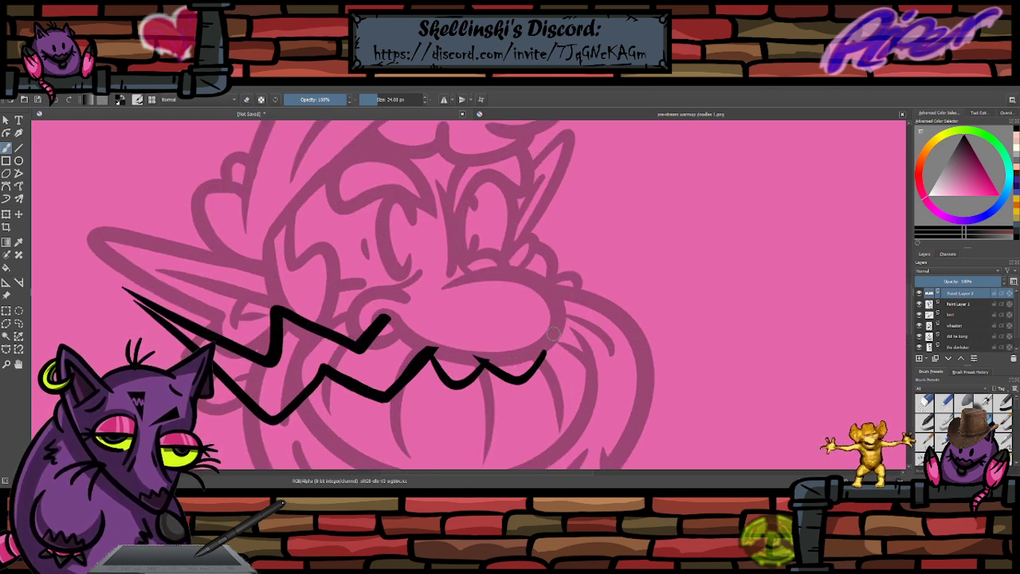
{"action": "scroll", "coordinate": [528, 324], "scroll_direction": "down", "scroll_amount": 1}
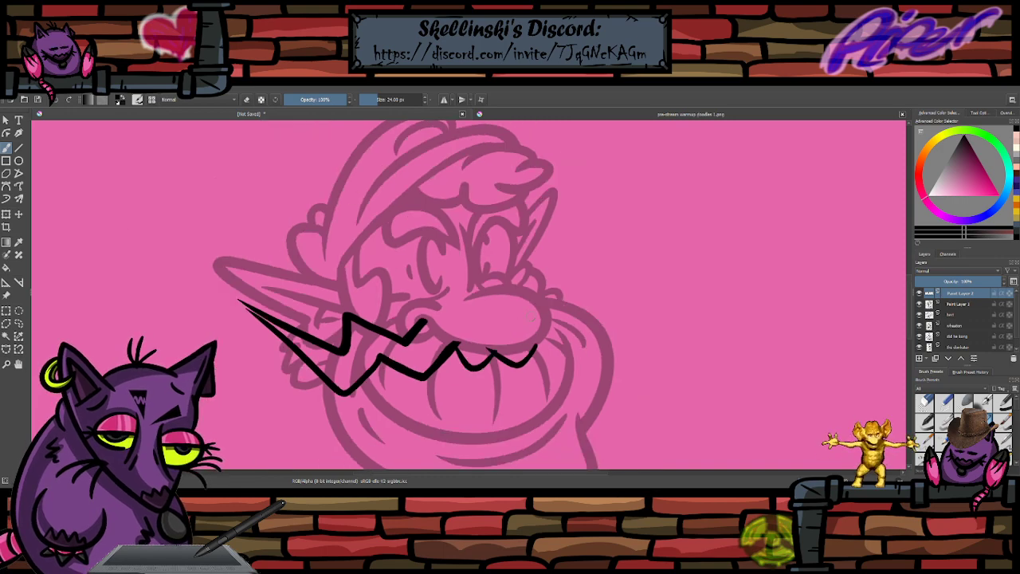
{"action": "scroll", "coordinate": [529, 322], "scroll_direction": "up", "scroll_amount": 1}
{"action": "scroll", "coordinate": [532, 320], "scroll_direction": "down", "scroll_amount": 2}
{"action": "scroll", "coordinate": [535, 317], "scroll_direction": "up", "scroll_amount": 2}
{"action": "scroll", "coordinate": [535, 317], "scroll_direction": "down", "scroll_amount": 1}
{"action": "scroll", "coordinate": [535, 317], "scroll_direction": "up", "scroll_amount": 1}
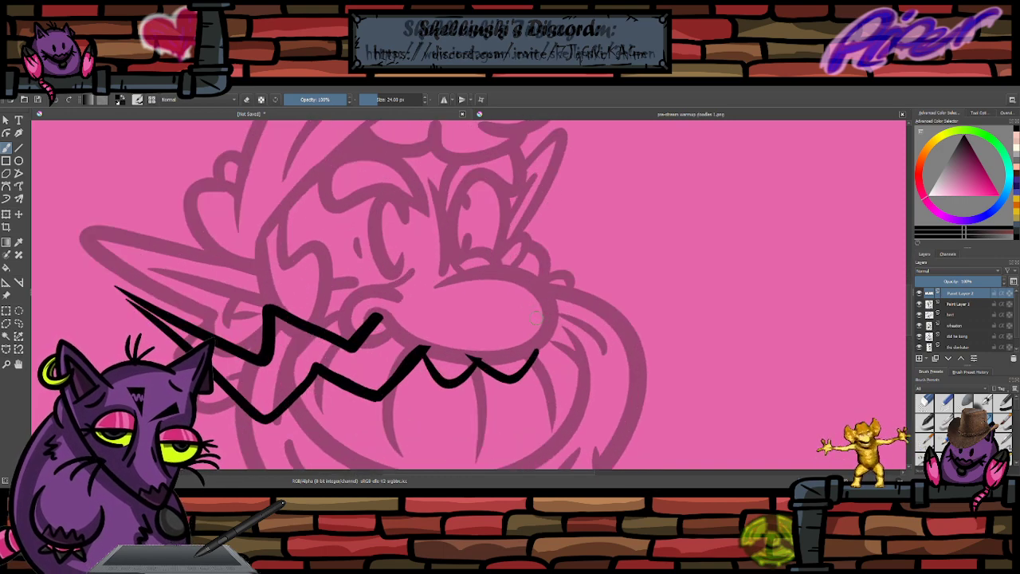
{"action": "scroll", "coordinate": [536, 317], "scroll_direction": "down", "scroll_amount": 1}
{"action": "scroll", "coordinate": [541, 304], "scroll_direction": "up", "scroll_amount": 1}
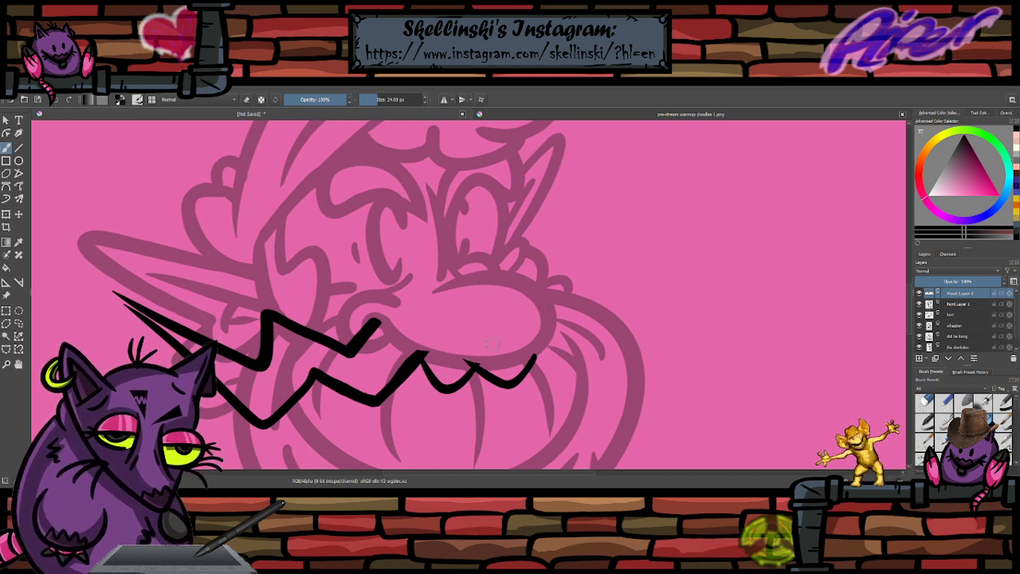
- Draw the far half's lower zigzag edge from the last scallop, curving up to a tip beside the far ear
{"action": "mouse_move", "coordinate": [537, 357]}
{"action": "left_mouse_down"}
{"action": "mouse_move", "coordinate": [580, 343]}
{"action": "mouse_move", "coordinate": [595, 314]}
{"action": "mouse_move", "coordinate": [562, 359]}
{"action": "mouse_move", "coordinate": [609, 316]}
{"action": "mouse_move", "coordinate": [608, 275]}
{"action": "mouse_move", "coordinate": [545, 351]}
{"action": "mouse_move", "coordinate": [626, 329]}
{"action": "mouse_move", "coordinate": [584, 247]}
{"action": "left_mouse_up"}
{"action": "key", "text": "ctrl+z"}
{"action": "key", "text": "ctrl+z"}
{"action": "scroll", "coordinate": [502, 315], "scroll_direction": "down", "scroll_amount": 2}
{"action": "scroll", "coordinate": [557, 342], "scroll_direction": "up", "scroll_amount": 3}
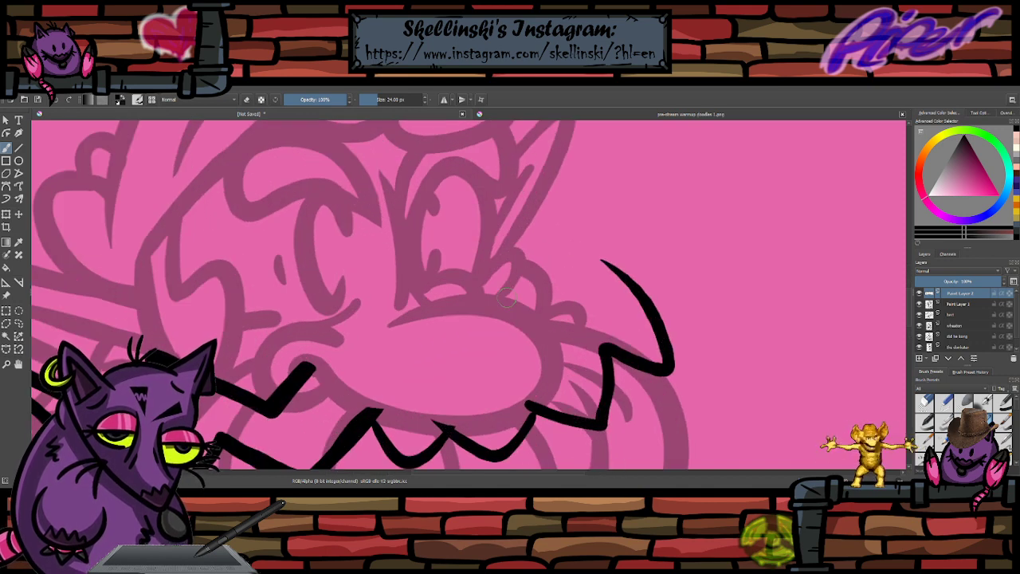
{"action": "mouse_move", "coordinate": [611, 349]}
{"action": "left_mouse_down"}
{"action": "mouse_move", "coordinate": [596, 418]}
{"action": "mouse_move", "coordinate": [626, 357]}
{"action": "left_mouse_up"}
{"action": "key", "text": "ctrl+z"}
{"action": "key", "text": "ctrl+z"}
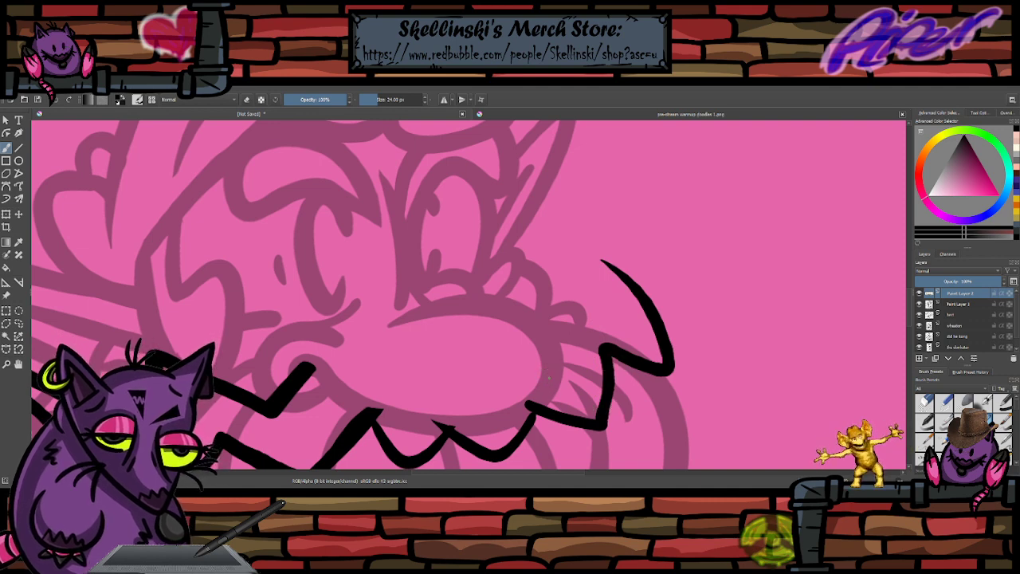
- Redraw the far tip of the mustache sharper, and add the jagged upper edge running back to the nose
{"action": "mouse_move", "coordinate": [548, 376]}
{"action": "left_mouse_down"}
{"action": "mouse_move", "coordinate": [630, 323]}
{"action": "mouse_move", "coordinate": [606, 279]}
{"action": "mouse_move", "coordinate": [561, 237]}
{"action": "left_mouse_up"}
{"action": "key", "text": "ctrl+z"}
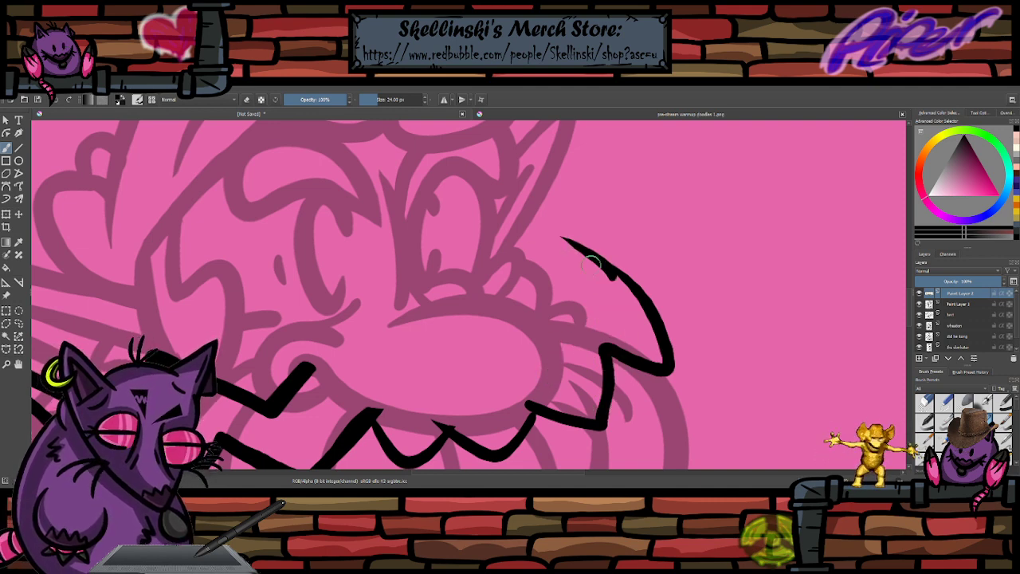
{"action": "key", "text": "ctrl+z"}
{"action": "mouse_move", "coordinate": [639, 290]}
{"action": "left_mouse_down"}
{"action": "mouse_move", "coordinate": [578, 231]}
{"action": "mouse_move", "coordinate": [569, 239]}
{"action": "left_mouse_up"}
{"action": "key", "text": "ctrl+z"}
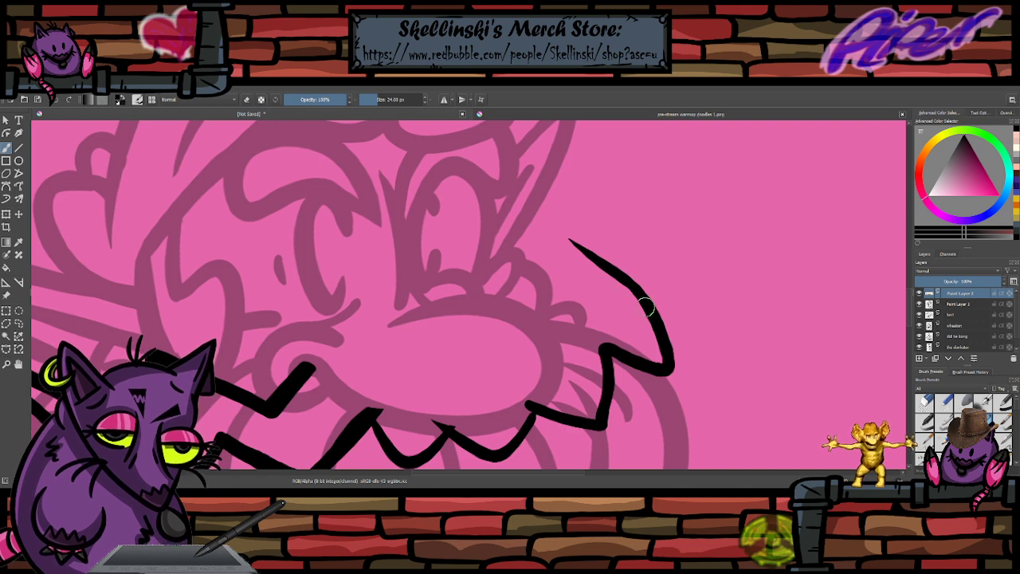
{"action": "key", "text": "ctrl+z"}
{"action": "mouse_move", "coordinate": [649, 319]}
{"action": "left_mouse_down"}
{"action": "mouse_move", "coordinate": [552, 218]}
{"action": "mouse_move", "coordinate": [587, 307]}
{"action": "mouse_move", "coordinate": [575, 367]}
{"action": "mouse_move", "coordinate": [562, 362]}
{"action": "mouse_move", "coordinate": [593, 307]}
{"action": "mouse_move", "coordinate": [562, 226]}
{"action": "mouse_move", "coordinate": [571, 315]}
{"action": "mouse_move", "coordinate": [526, 351]}
{"action": "left_mouse_up"}
{"action": "key", "text": "ctrl+z"}
{"action": "key", "text": "ctrl+z"}
{"action": "scroll", "coordinate": [552, 306], "scroll_direction": "down", "scroll_amount": 5}
{"action": "scroll", "coordinate": [548, 307], "scroll_direction": "up", "scroll_amount": 1}
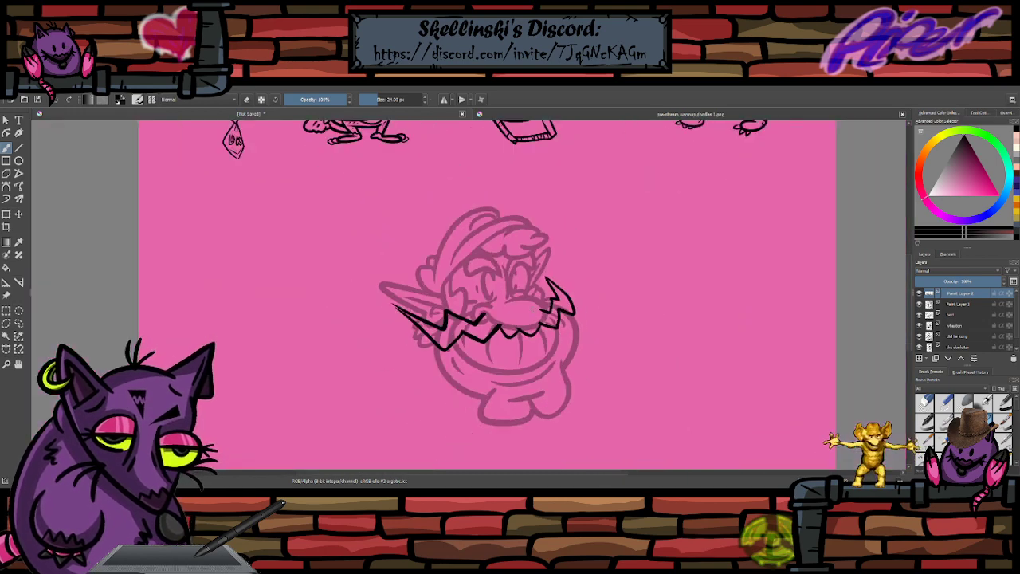
- Undo the strokes of the mustache's far half, back to the scallops beneath the nose
{"action": "scroll", "coordinate": [549, 302], "scroll_direction": "down", "scroll_amount": 1}
{"action": "scroll", "coordinate": [548, 299], "scroll_direction": "up", "scroll_amount": 2}
{"action": "key", "text": "ctrl+z"}
{"action": "key", "text": "ctrl+z"}
{"action": "key", "text": "ctrl+z"}
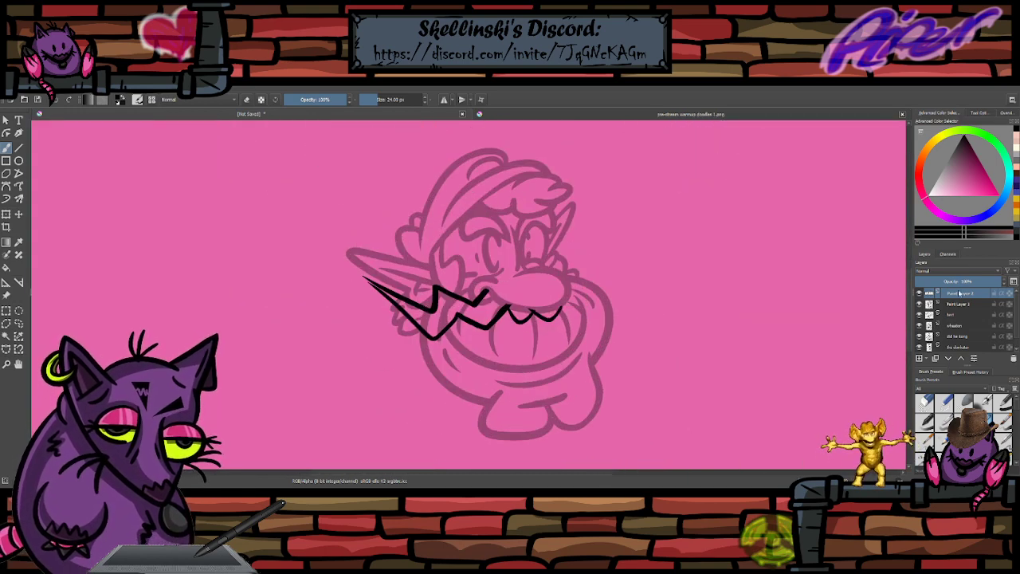
{"action": "left_click_drag", "start_coordinate": [512, 303], "coordinate": [460, 316]}
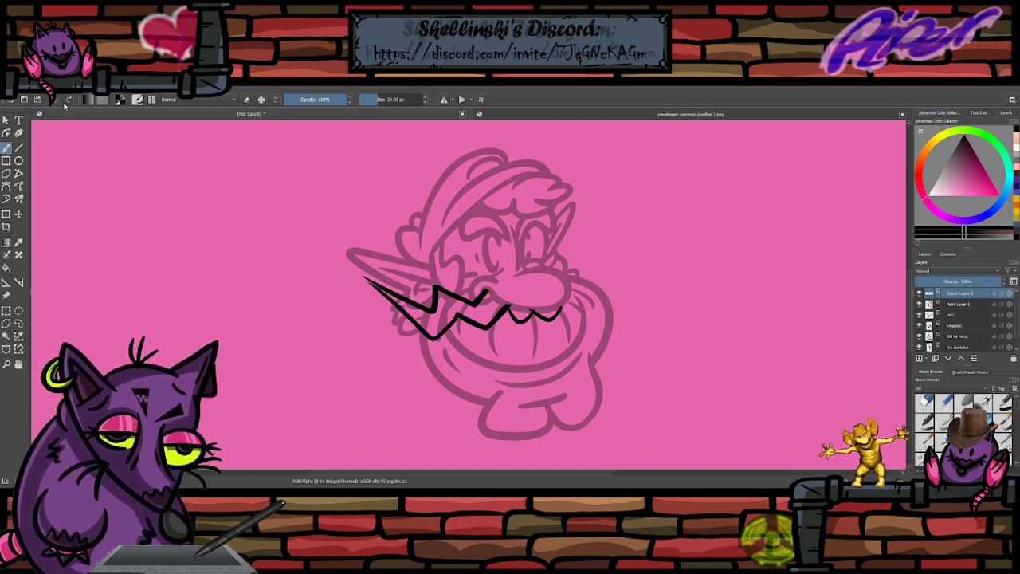
- Undo the scallops beneath the nose, and duplicate the layer holding the finished mustache half, ready to transform
{"action": "key", "text": "ctrl+z"}
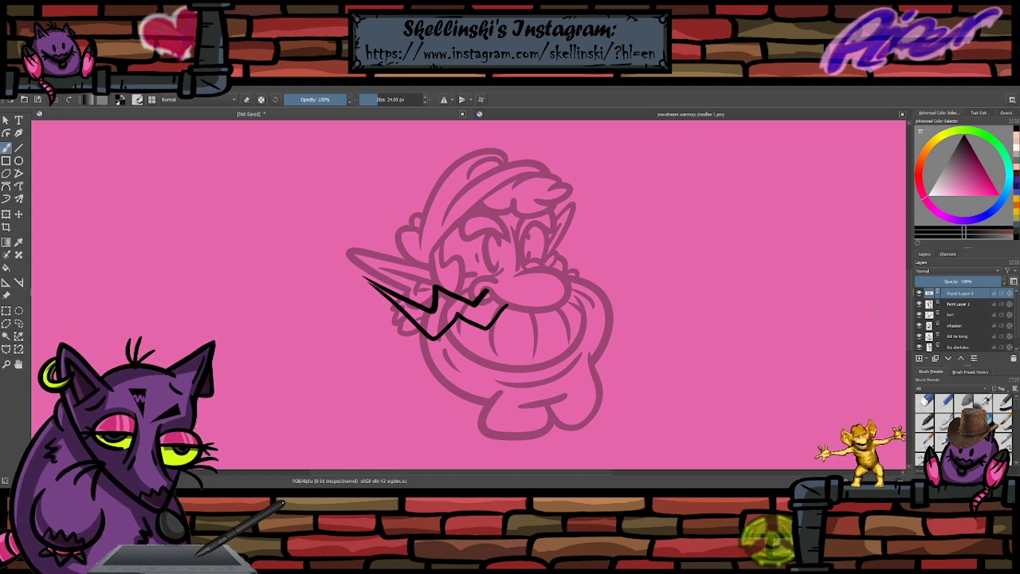
{"action": "scroll", "coordinate": [534, 326], "scroll_direction": "up", "scroll_amount": 2}
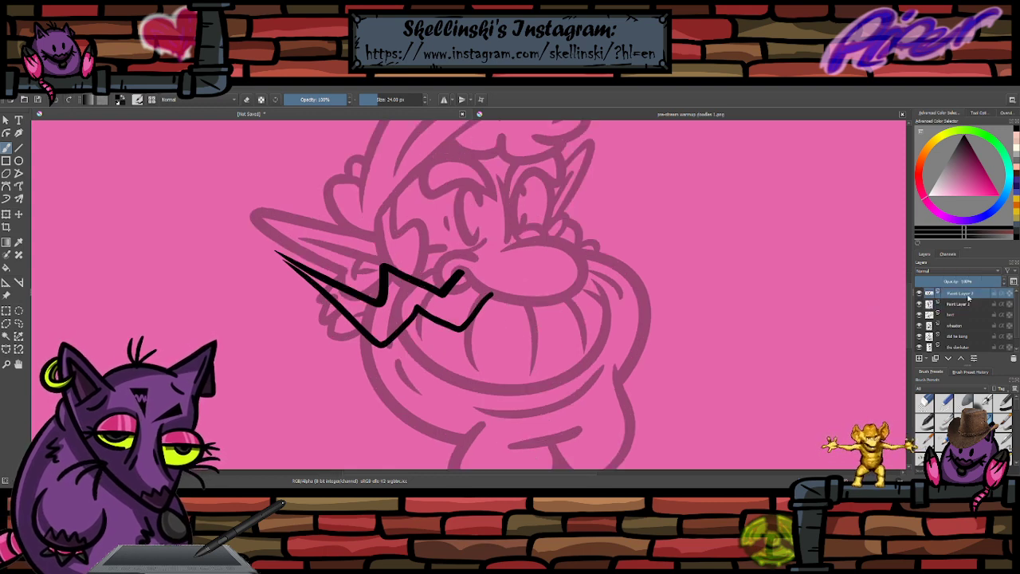
{"action": "key", "text": "ctrl+j"}
{"action": "key", "text": "ctrl+t"}
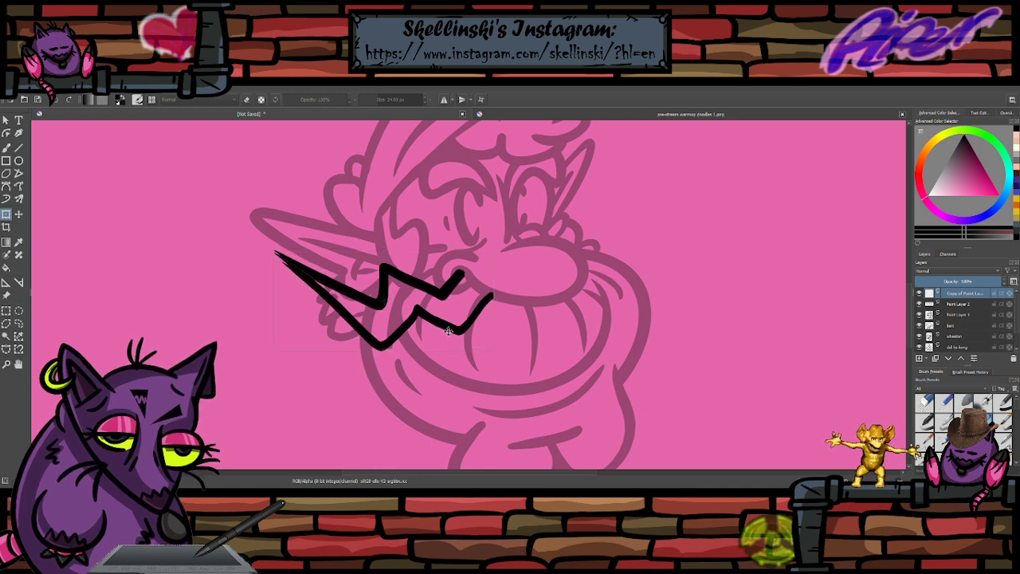
{"action": "left_click_drag", "start_coordinate": [352, 256], "coordinate": [353, 256]}
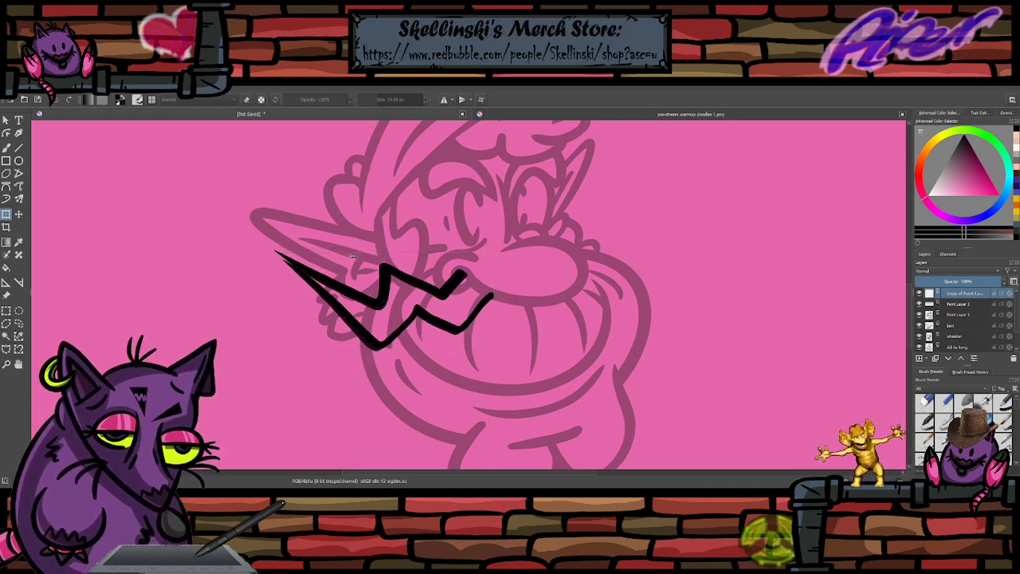
{"action": "key", "text": "ctrl+t"}
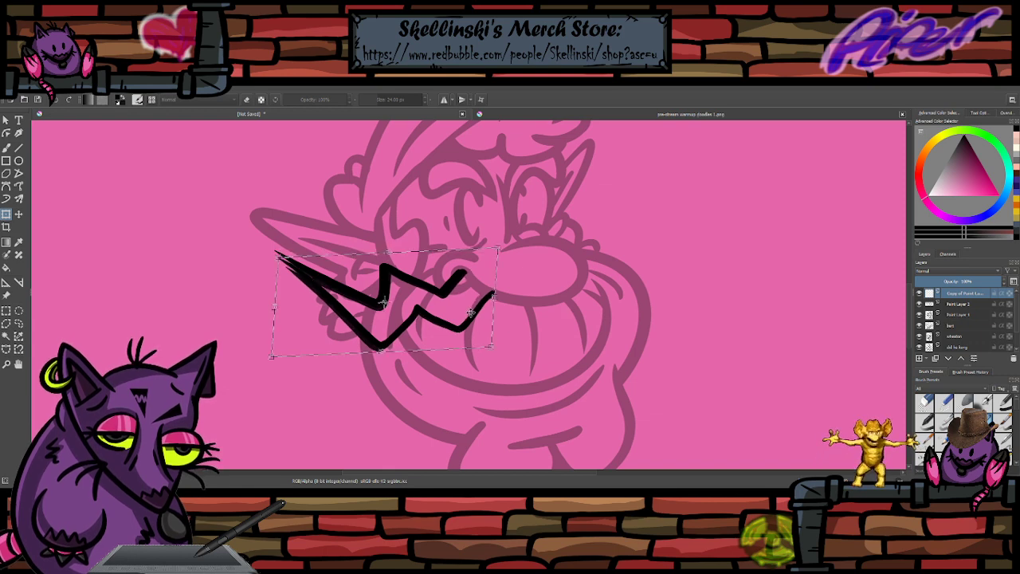
{"action": "left_click_drag", "start_coordinate": [471, 312], "coordinate": [468, 312]}
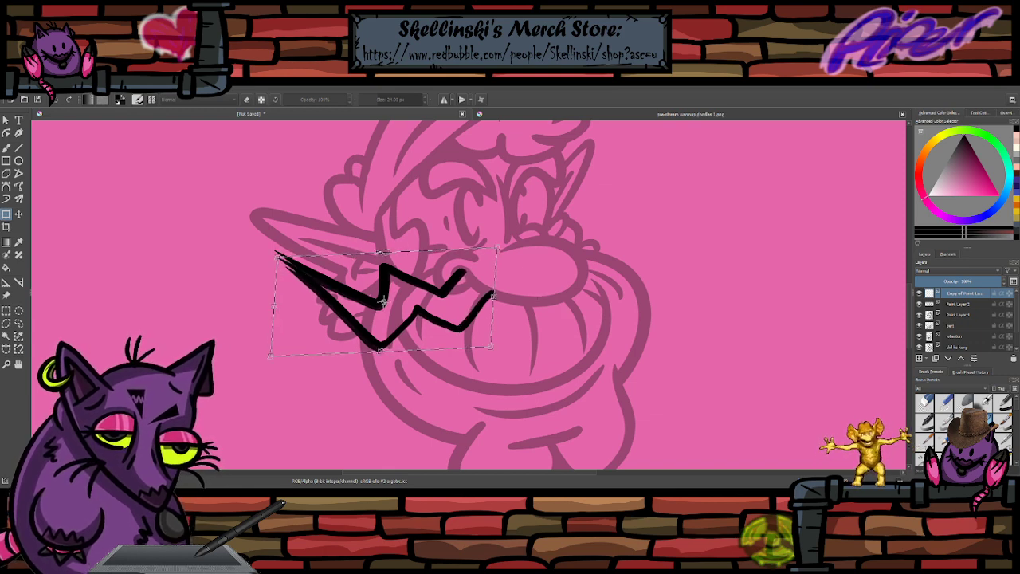
{"action": "left_click_drag", "start_coordinate": [381, 253], "coordinate": [387, 251]}
{"action": "key", "text": "ctrl+z"}
{"action": "key", "text": "ctrl+z"}
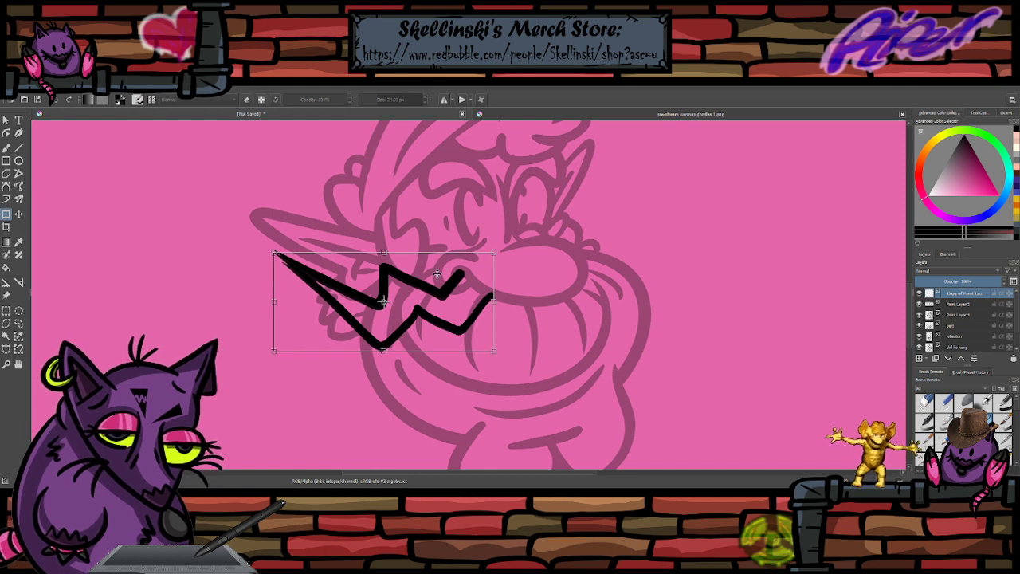
- Mirror the copied mustache half, move it past the nose to the far cheek, and rotate it so its tip points up
{"action": "left_click", "coordinate": [476, 335]}
{"action": "left_click_drag", "start_coordinate": [471, 320], "coordinate": [693, 290]}
{"action": "left_click_drag", "start_coordinate": [773, 273], "coordinate": [768, 224]}
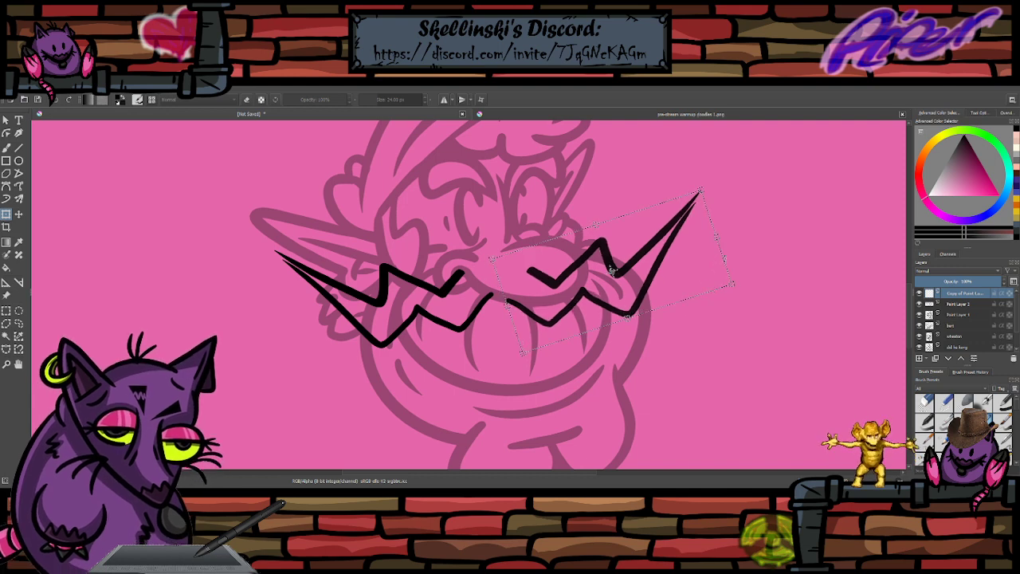
{"action": "mouse_move", "coordinate": [680, 265]}
{"action": "left_mouse_down"}
{"action": "mouse_move", "coordinate": [671, 249]}
{"action": "mouse_move", "coordinate": [717, 211]}
{"action": "mouse_move", "coordinate": [558, 273]}
{"action": "mouse_move", "coordinate": [689, 218]}
{"action": "left_mouse_up"}
{"action": "left_click_drag", "start_coordinate": [757, 275], "coordinate": [768, 227]}
- Narrow the mirrored mustache half to suit the turned head, and position it beside the nose
{"action": "scroll", "coordinate": [662, 333], "scroll_direction": "down", "scroll_amount": 2}
{"action": "scroll", "coordinate": [686, 265], "scroll_direction": "up", "scroll_amount": 2}
{"action": "left_click_drag", "start_coordinate": [647, 283], "coordinate": [633, 292]}
{"action": "left_click_drag", "start_coordinate": [777, 286], "coordinate": [767, 337]}
{"action": "key", "text": "Return"}
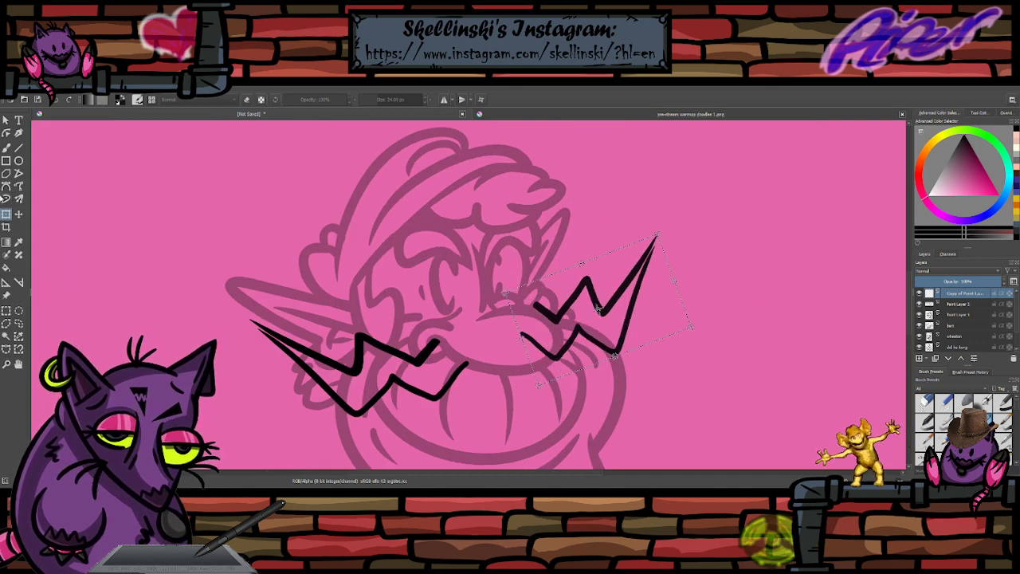
{"action": "left_click_drag", "start_coordinate": [603, 342], "coordinate": [603, 356]}
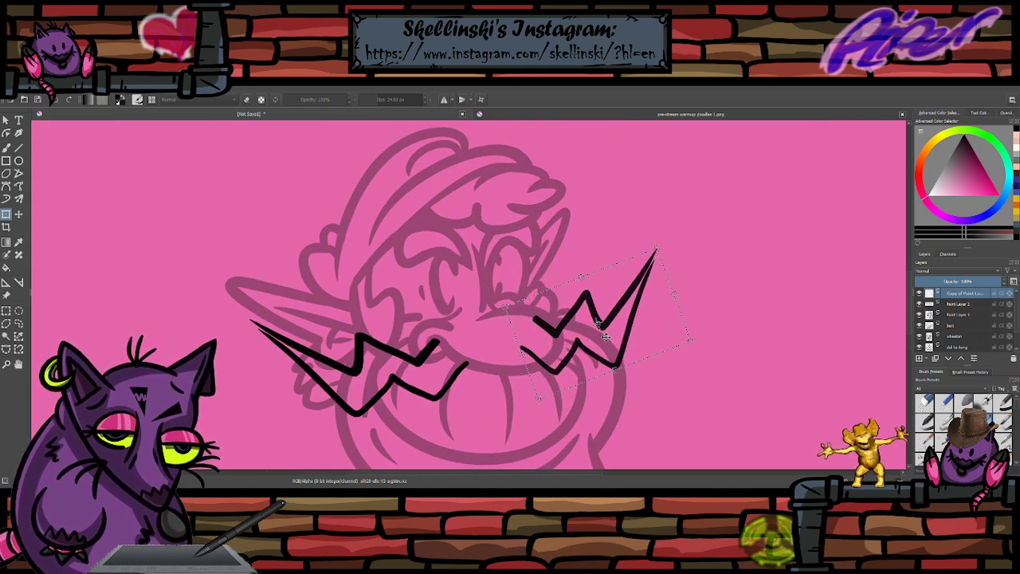
- Draw two jagged scallops beneath the nose to join the lower edges of both mustache halves
{"action": "left_click", "coordinate": [6, 148]}
{"action": "scroll", "coordinate": [608, 282], "scroll_direction": "down", "scroll_amount": 1}
{"action": "scroll", "coordinate": [588, 360], "scroll_direction": "up", "scroll_amount": 2}
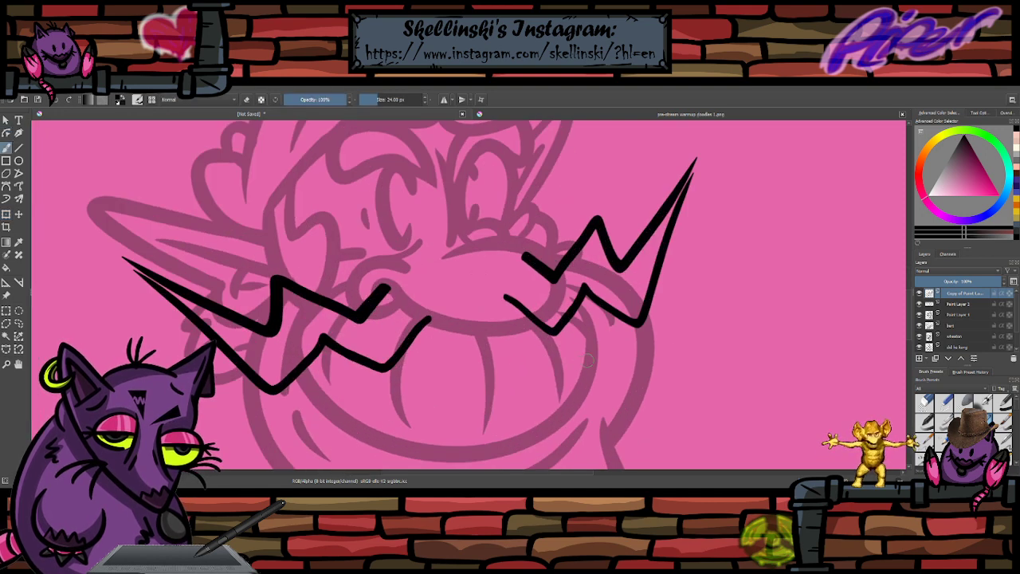
{"action": "mouse_move", "coordinate": [541, 324]}
{"action": "left_mouse_down"}
{"action": "mouse_move", "coordinate": [515, 349]}
{"action": "mouse_move", "coordinate": [476, 332]}
{"action": "mouse_move", "coordinate": [485, 334]}
{"action": "mouse_move", "coordinate": [439, 358]}
{"action": "mouse_move", "coordinate": [429, 320]}
{"action": "mouse_move", "coordinate": [446, 359]}
{"action": "mouse_move", "coordinate": [488, 325]}
{"action": "left_mouse_up"}
{"action": "key", "text": "ctrl+z"}
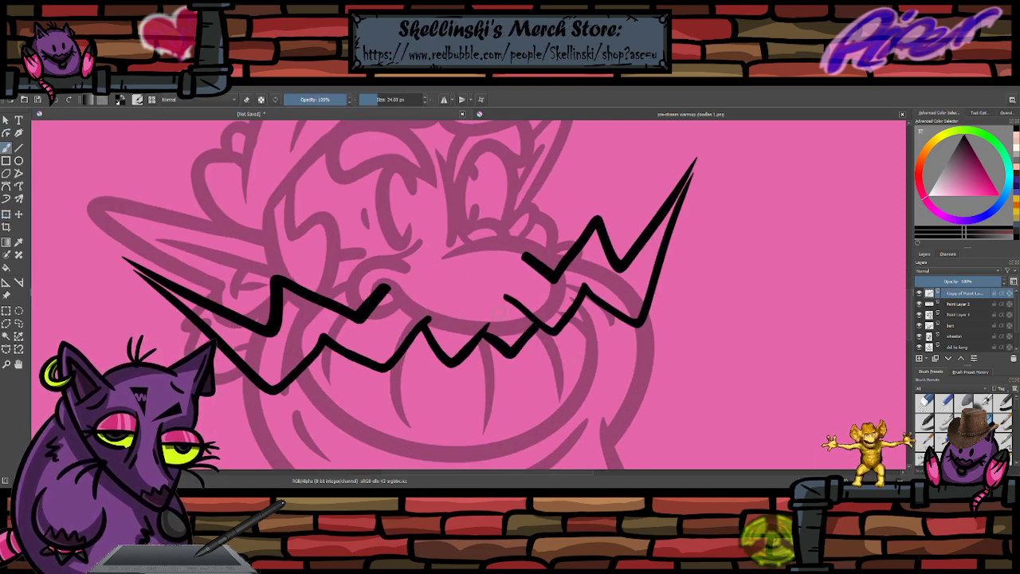
- Erase the far half's line ends that overlap the nose, and merge the copy into the mustache layer
{"action": "key", "text": "e"}
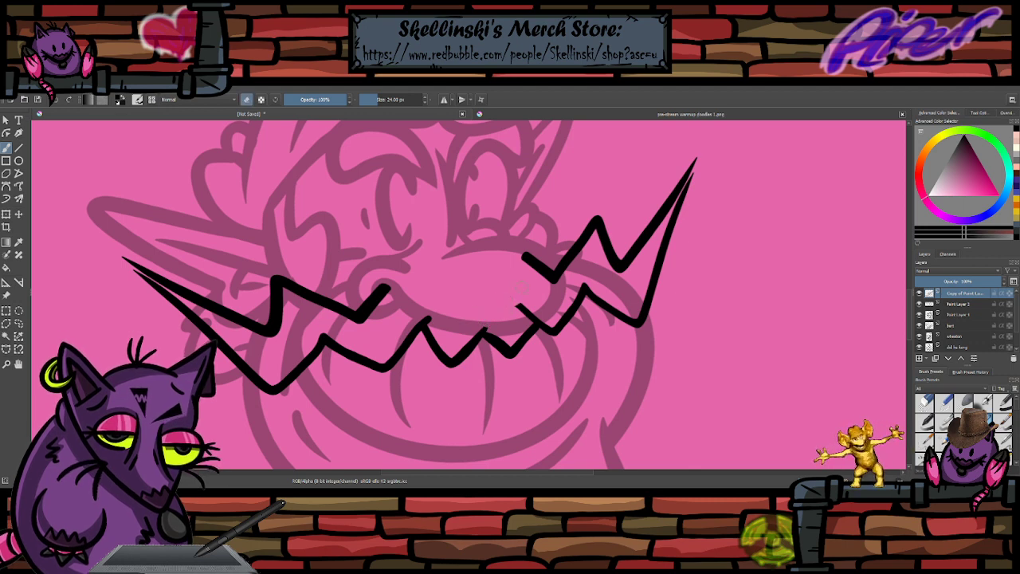
{"action": "mouse_move", "coordinate": [529, 314]}
{"action": "left_mouse_down"}
{"action": "mouse_move", "coordinate": [546, 280]}
{"action": "mouse_move", "coordinate": [519, 269]}
{"action": "mouse_move", "coordinate": [542, 253]}
{"action": "left_mouse_up"}
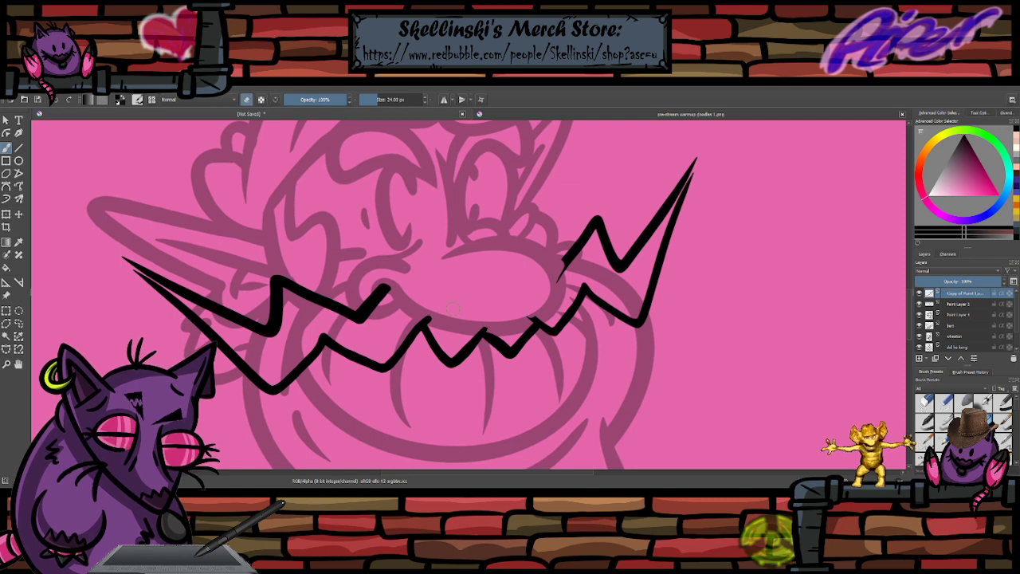
{"action": "key", "text": "ctrl+e"}
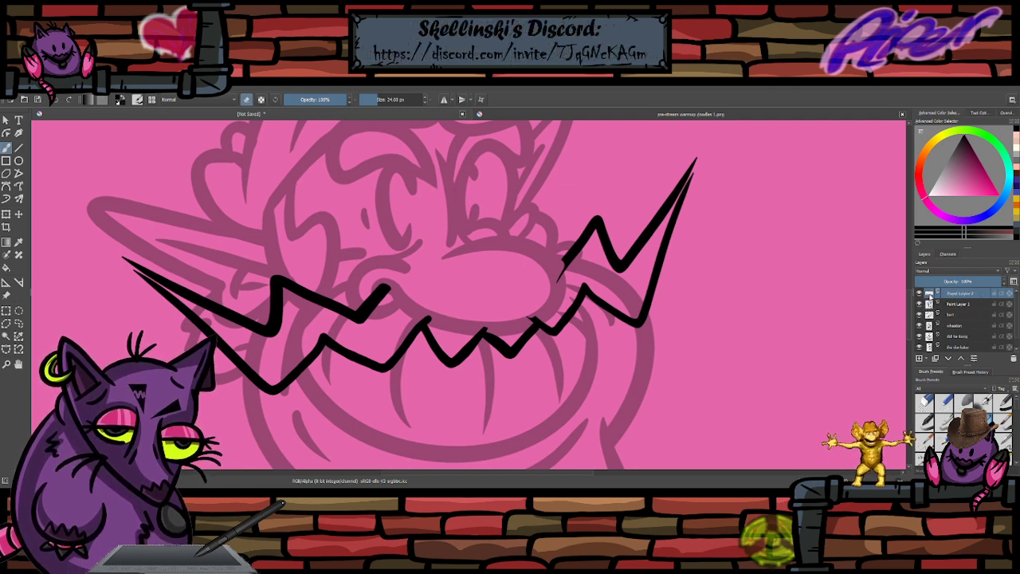
- Set the head layer's opacity to 44% and enlarge the eraser brush to 44 px
{"action": "left_click", "coordinate": [959, 305]}
{"action": "left_click_drag", "start_coordinate": [951, 282], "coordinate": [1006, 282]}
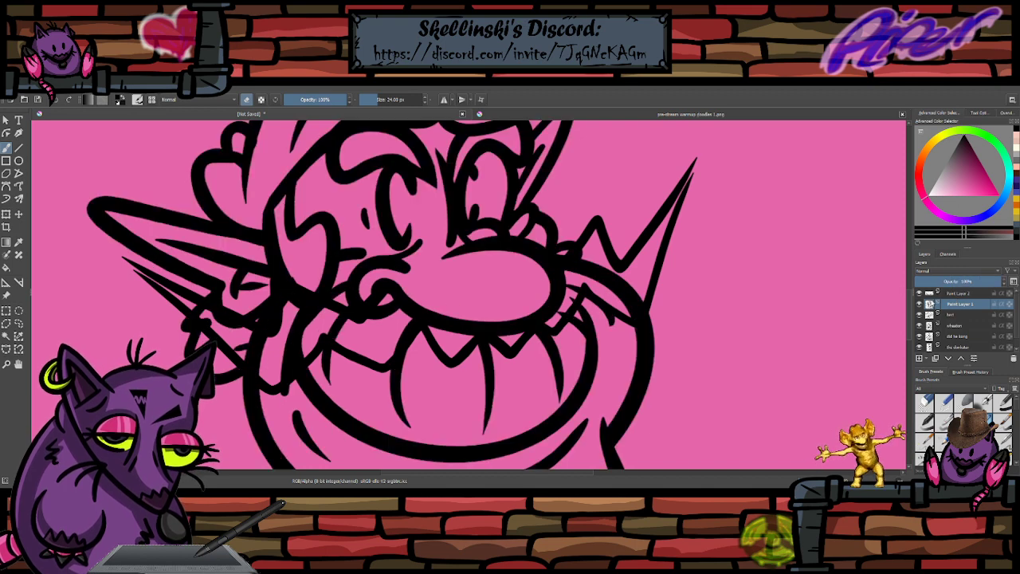
{"action": "left_click", "coordinate": [953, 281]}
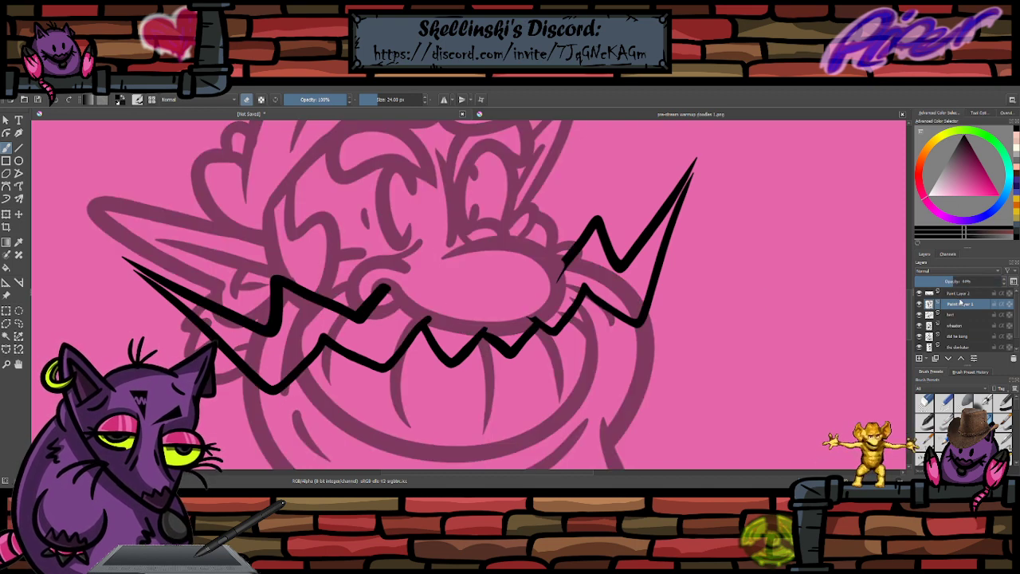
{"action": "key", "text": "bracketright"}
{"action": "key", "text": "bracketright"}
{"action": "key", "text": "bracketright"}
{"action": "key", "text": "bracketright"}
{"action": "key", "text": "bracketright"}
{"action": "key", "text": "bracketright"}
{"action": "key", "text": "bracketright"}
{"action": "key", "text": "bracketright"}
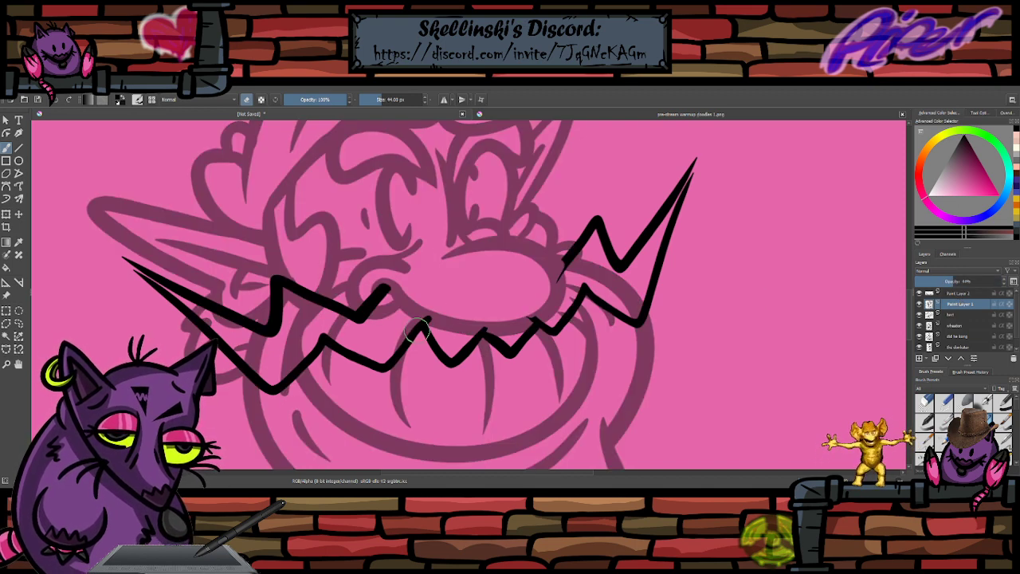
- Erase the head lines that fall inside the mustache, and restore the head layer to 100% opacity
{"action": "key", "text": "e"}
{"action": "left_click_drag", "start_coordinate": [407, 334], "coordinate": [391, 344]}
{"action": "key", "text": "e"}
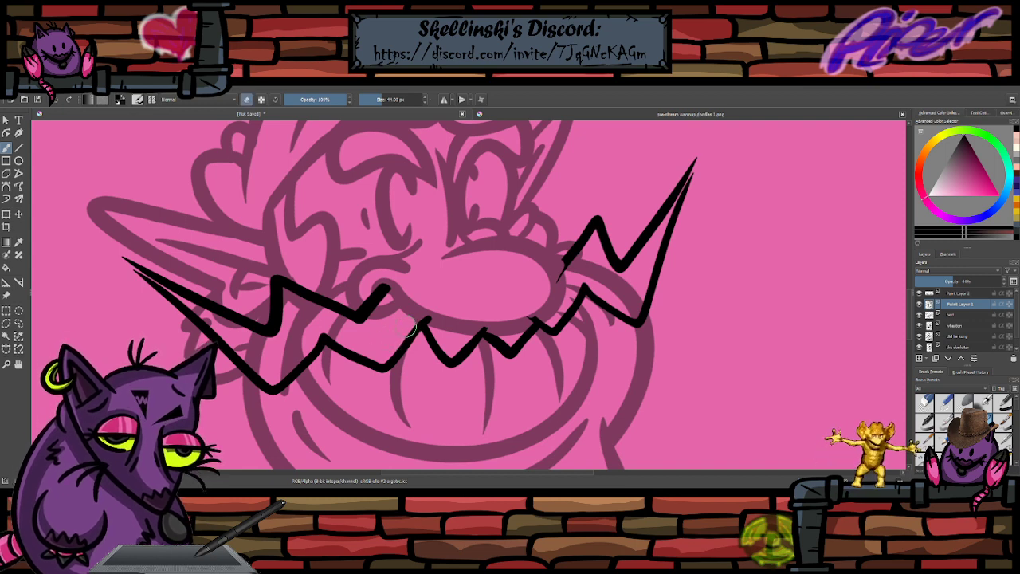
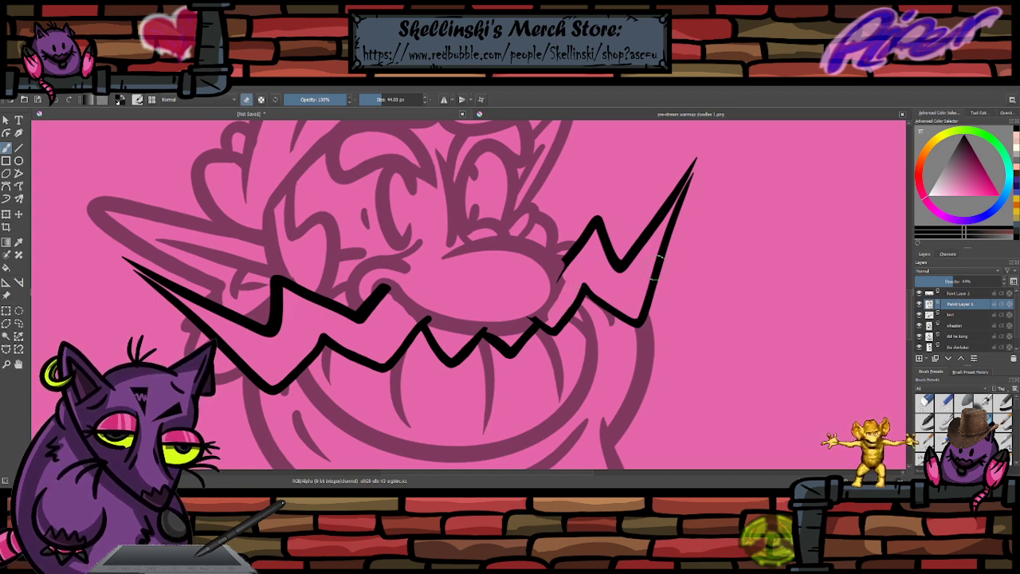
{"action": "scroll", "coordinate": [658, 263], "scroll_direction": "down", "scroll_amount": 3}
{"action": "scroll", "coordinate": [656, 271], "scroll_direction": "up", "scroll_amount": 1}
{"action": "left_click_drag", "start_coordinate": [961, 285], "coordinate": [1005, 284]}
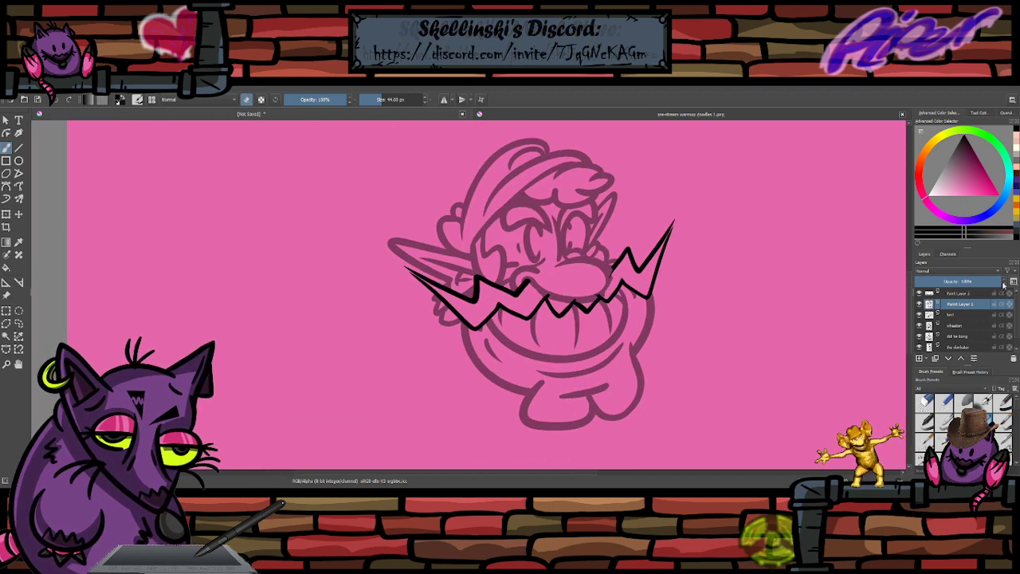
- Redraw the nose outline's far edge where it meets the mustache to repair the partly erased line
{"action": "scroll", "coordinate": [631, 267], "scroll_direction": "up", "scroll_amount": 3}
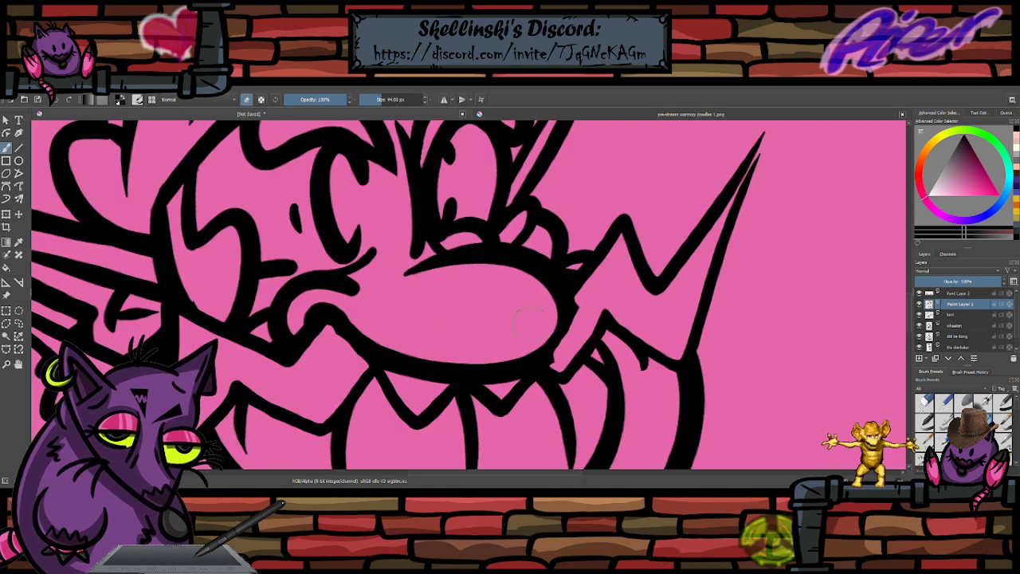
{"action": "key", "text": "e"}
{"action": "key", "text": "e"}
{"action": "left_click_drag", "start_coordinate": [563, 315], "coordinate": [554, 349]}
{"action": "key", "text": "ctrl+z"}
{"action": "key", "text": "e"}
{"action": "mouse_move", "coordinate": [572, 298]}
{"action": "left_mouse_down"}
{"action": "mouse_move", "coordinate": [562, 337]}
{"action": "mouse_move", "coordinate": [547, 340]}
{"action": "left_mouse_up"}
{"action": "key", "text": "ctrl+z"}
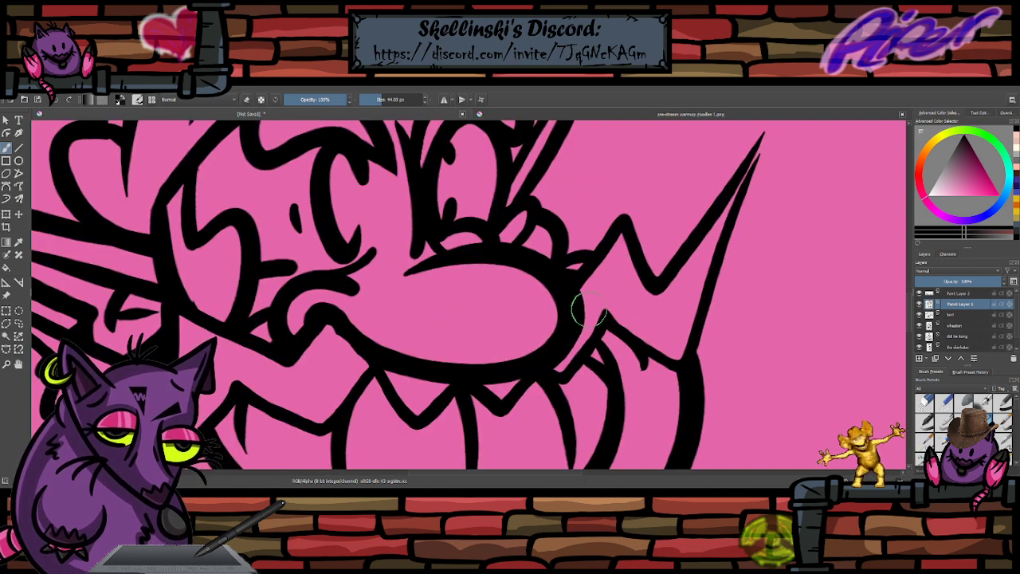
- Merge the mustache layer down into the head layer
{"action": "scroll", "coordinate": [588, 311], "scroll_direction": "down", "scroll_amount": 3}
{"action": "scroll", "coordinate": [456, 339], "scroll_direction": "up", "scroll_amount": 3}
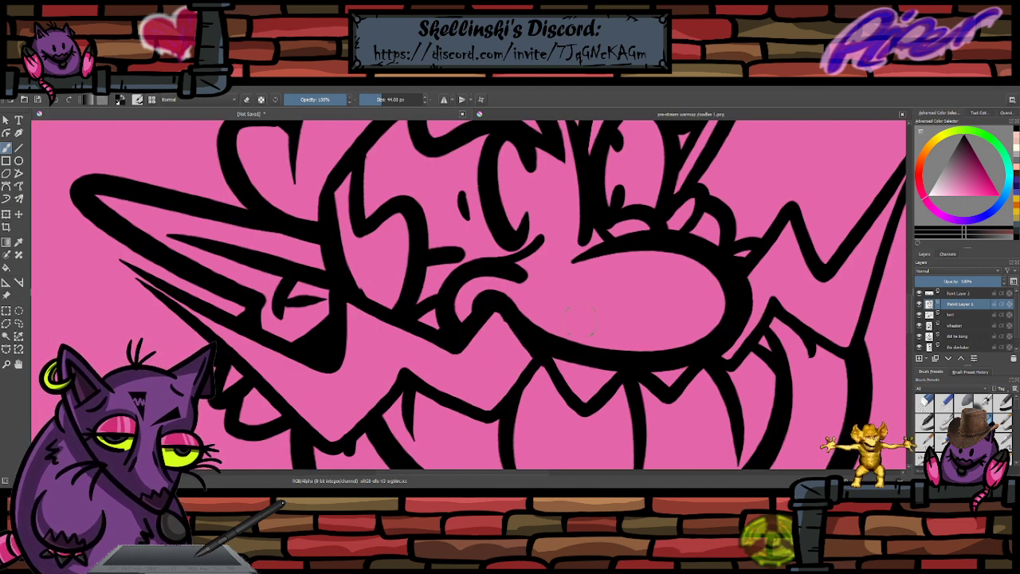
{"action": "scroll", "coordinate": [630, 256], "scroll_direction": "down", "scroll_amount": 6}
{"action": "scroll", "coordinate": [639, 250], "scroll_direction": "up", "scroll_amount": 3}
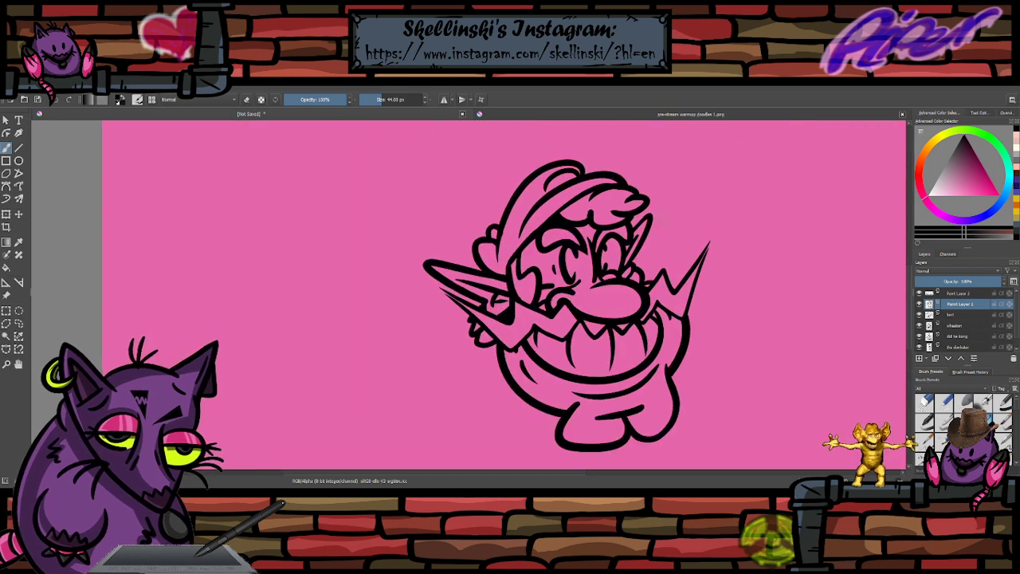
{"action": "scroll", "coordinate": [639, 249], "scroll_direction": "down", "scroll_amount": 2}
{"action": "scroll", "coordinate": [638, 259], "scroll_direction": "up", "scroll_amount": 2}
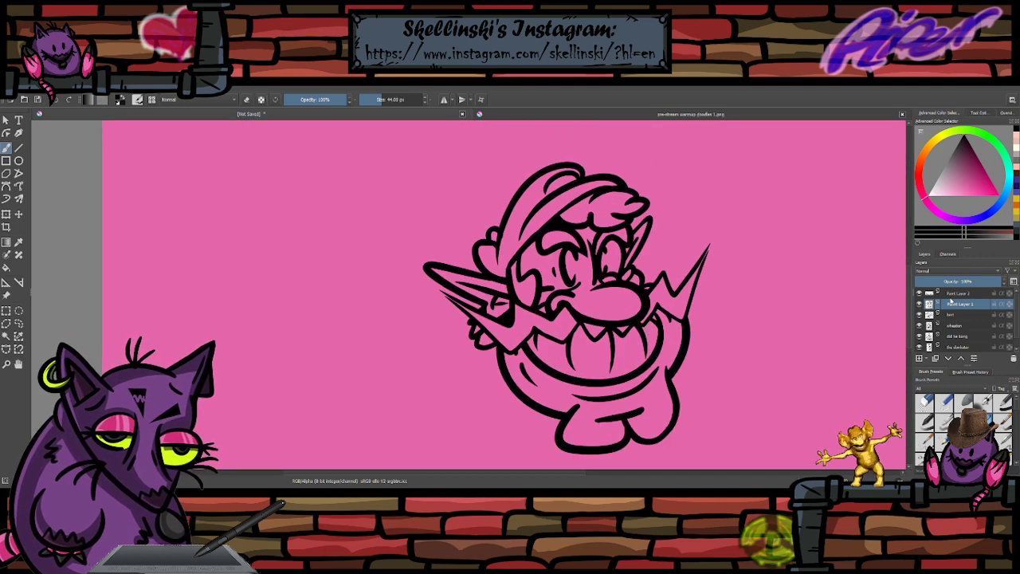
{"action": "left_click", "coordinate": [954, 294]}
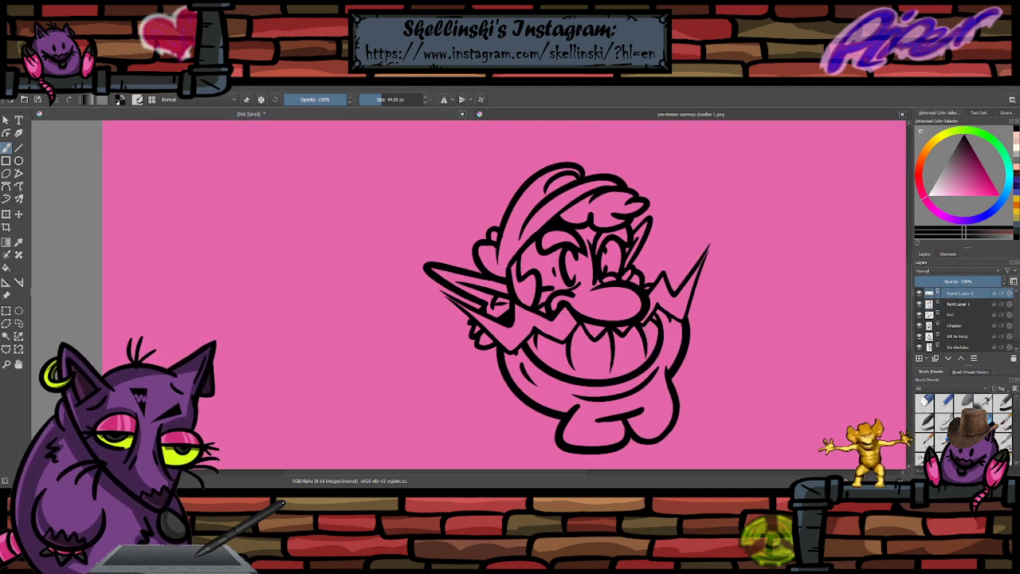
{"action": "key", "text": "ctrl+e"}
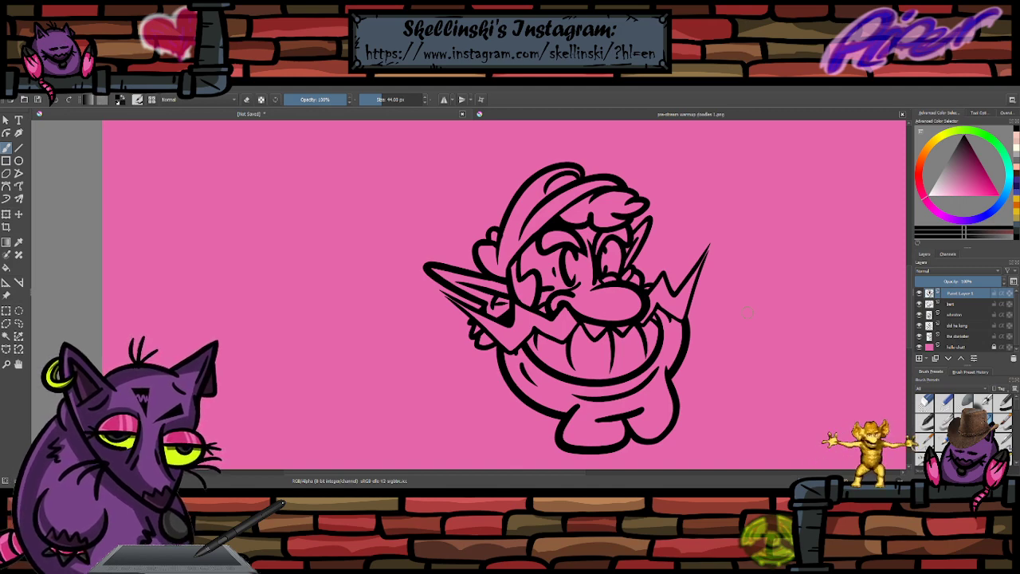
- Scale the merged head down to a little over half its size and center it below the row of earlier doodles
{"action": "scroll", "coordinate": [747, 313], "scroll_direction": "down", "scroll_amount": 3}
{"action": "scroll", "coordinate": [668, 299], "scroll_direction": "up", "scroll_amount": 2}
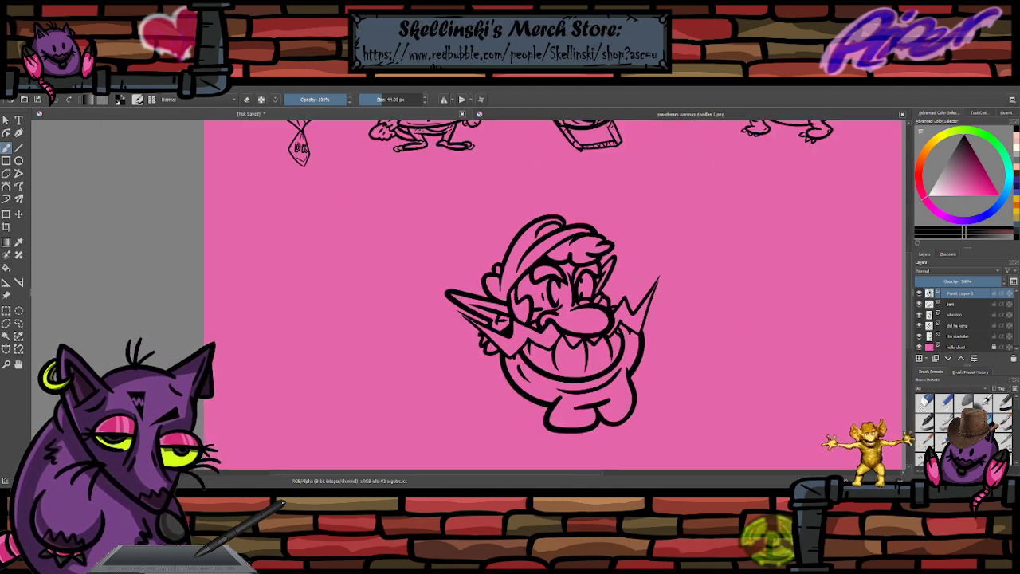
{"action": "scroll", "coordinate": [607, 270], "scroll_direction": "down", "scroll_amount": 2}
{"action": "key", "text": "ctrl+t"}
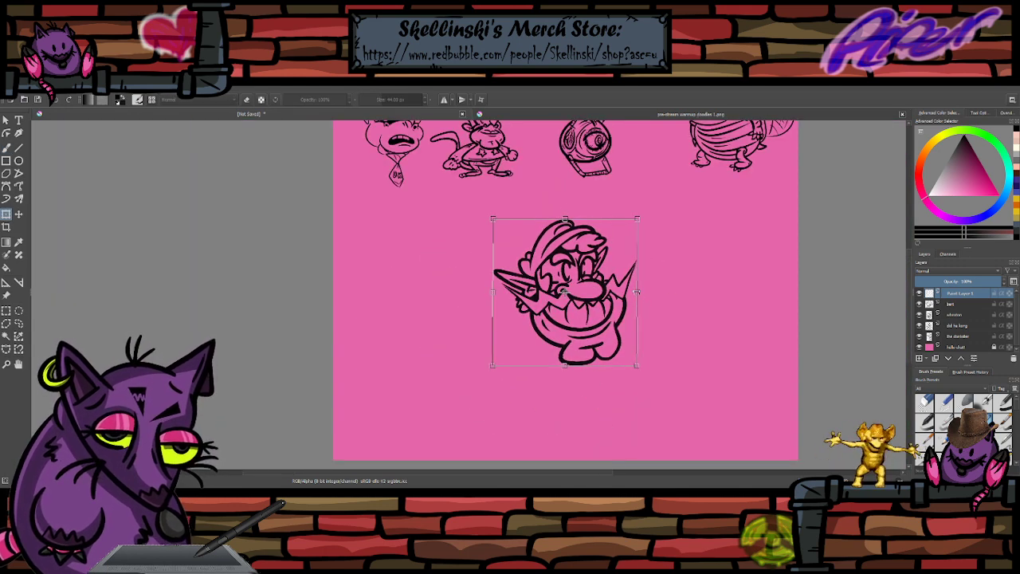
{"action": "mouse_move", "coordinate": [637, 291]}
{"action": "left_mouse_down"}
{"action": "mouse_move", "coordinate": [660, 291]}
{"action": "mouse_move", "coordinate": [637, 291]}
{"action": "left_mouse_up"}
{"action": "left_click_drag", "start_coordinate": [620, 293], "coordinate": [576, 292]}
{"action": "scroll", "coordinate": [568, 237], "scroll_direction": "up", "scroll_amount": 3}
{"action": "key", "text": "b"}
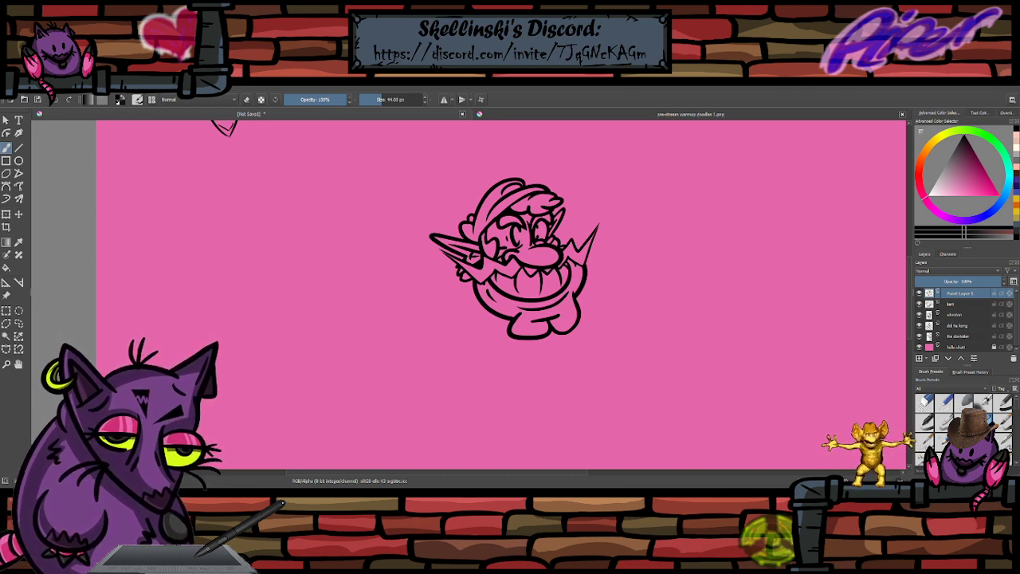
- Add a new paint layer and draw a large egg-shaped body outline beneath the head, overlapping its chin
{"action": "scroll", "coordinate": [573, 248], "scroll_direction": "up", "scroll_amount": 1}
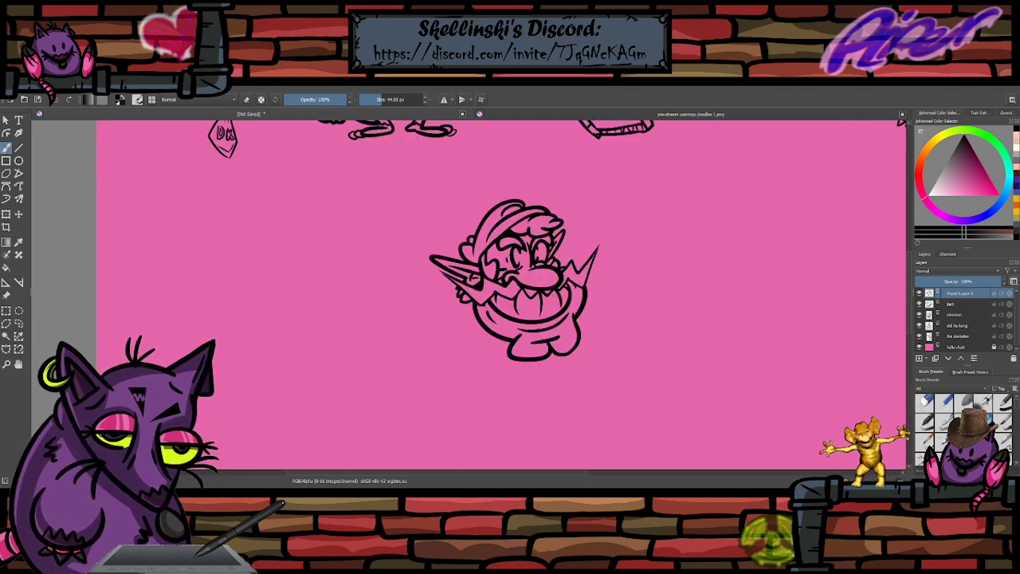
{"action": "scroll", "coordinate": [542, 249], "scroll_direction": "down", "scroll_amount": 2}
{"action": "scroll", "coordinate": [536, 306], "scroll_direction": "up", "scroll_amount": 3}
{"action": "scroll", "coordinate": [537, 245], "scroll_direction": "down", "scroll_amount": 1}
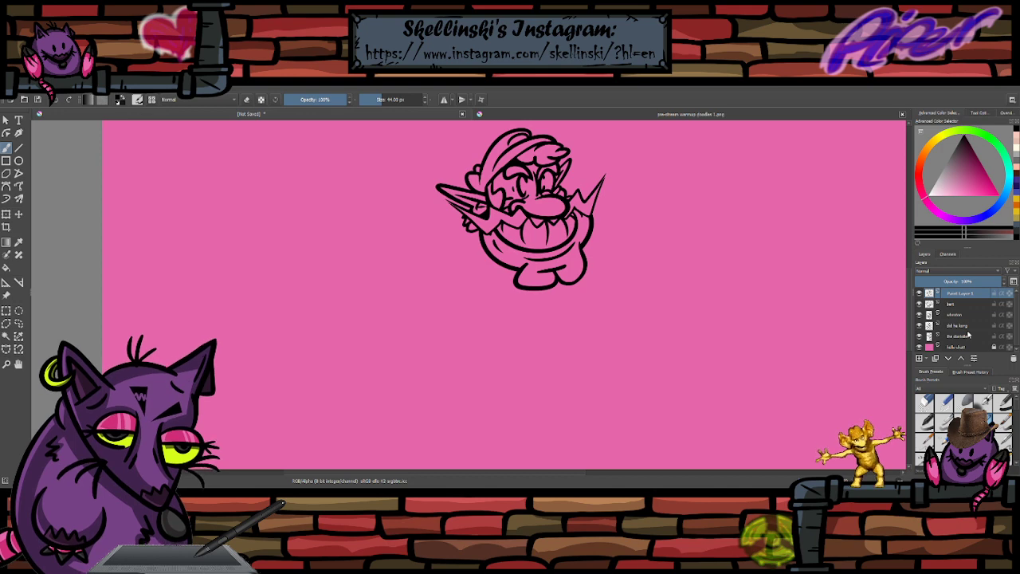
{"action": "left_click", "coordinate": [919, 359]}
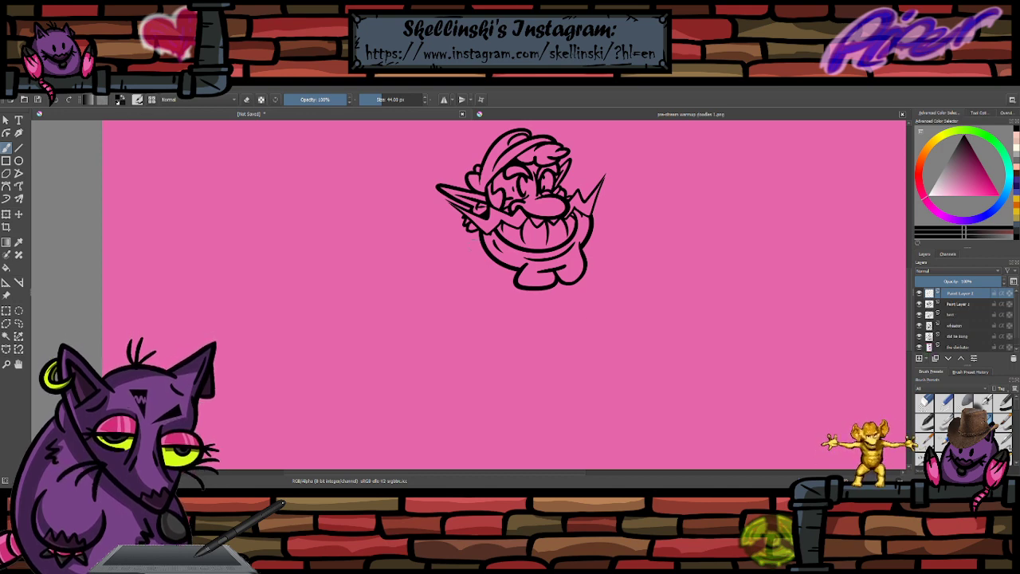
{"action": "mouse_move", "coordinate": [481, 234]}
{"action": "left_mouse_down"}
{"action": "mouse_move", "coordinate": [449, 346]}
{"action": "mouse_move", "coordinate": [562, 243]}
{"action": "left_mouse_up"}
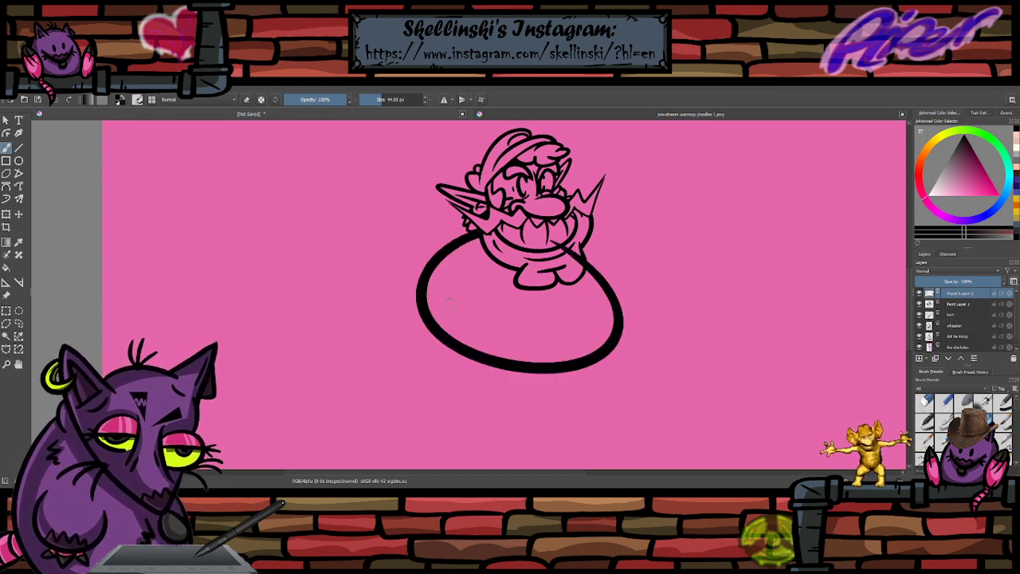
- Undo the thick egg-shaped body outline and reduce the brush size to 22 px
{"action": "scroll", "coordinate": [449, 304], "scroll_direction": "down", "scroll_amount": 2}
{"action": "scroll", "coordinate": [478, 263], "scroll_direction": "up", "scroll_amount": 3}
{"action": "key", "text": "ctrl+z"}
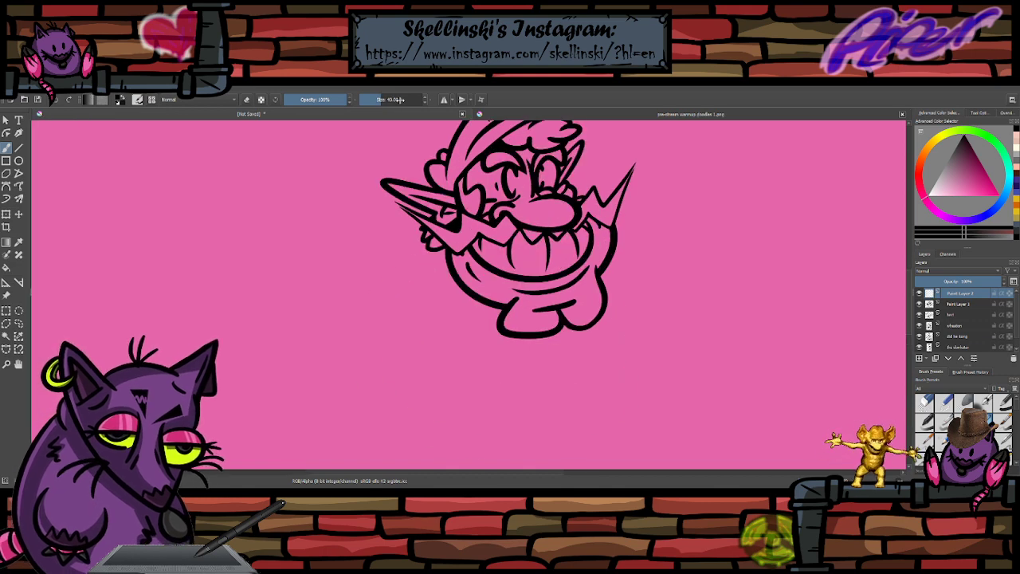
{"action": "scroll", "coordinate": [401, 100], "scroll_direction": "down", "scroll_amount": 5}
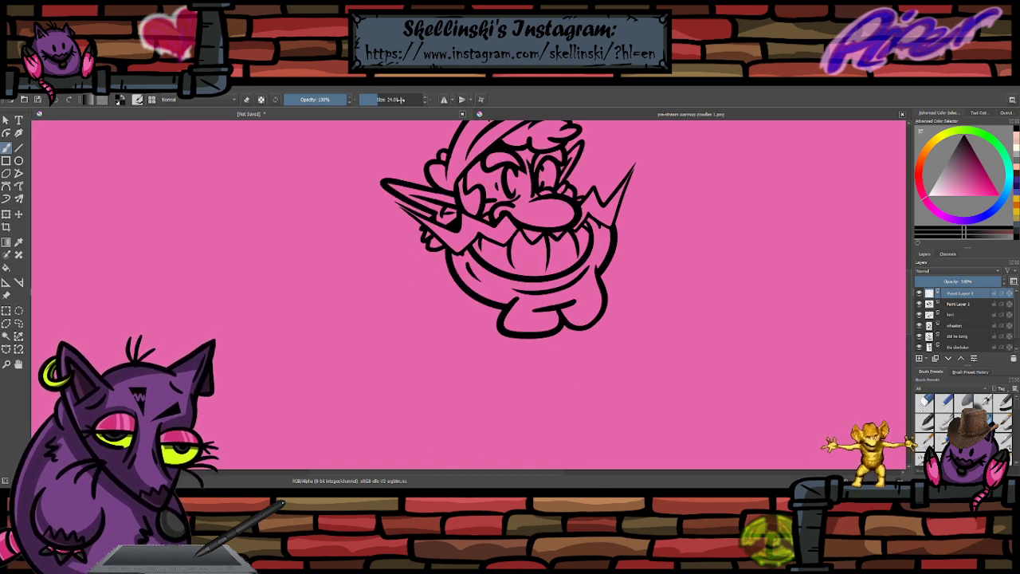
{"action": "scroll", "coordinate": [401, 100], "scroll_direction": "down", "scroll_amount": 2}
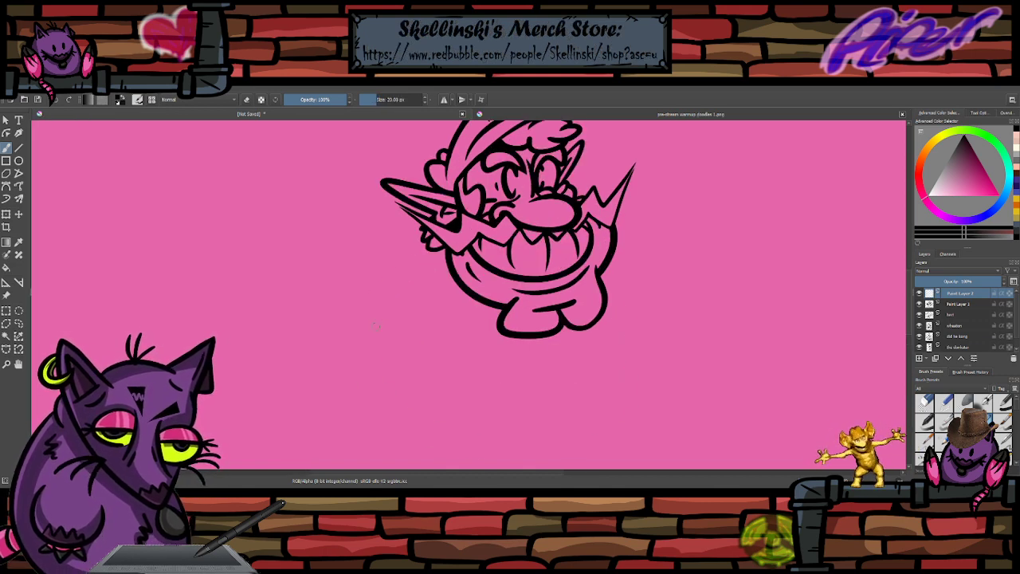
{"action": "mouse_move", "coordinate": [425, 251]}
{"action": "left_mouse_down"}
{"action": "mouse_move", "coordinate": [605, 333]}
{"action": "mouse_move", "coordinate": [550, 280]}
{"action": "left_mouse_up"}
{"action": "key", "text": "ctrl+z"}
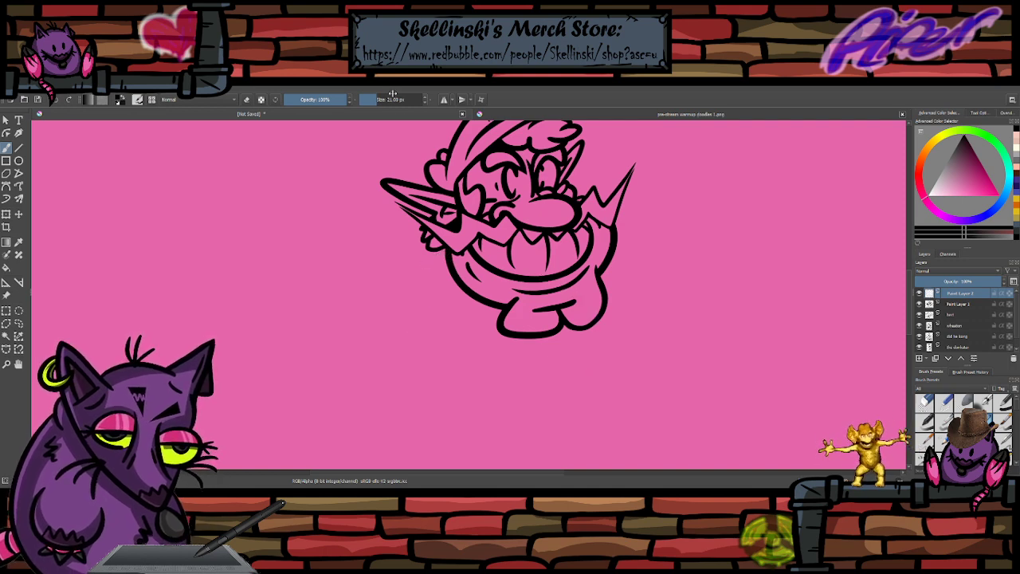
{"action": "scroll", "coordinate": [394, 97], "scroll_direction": "up", "scroll_amount": 1}
{"action": "scroll", "coordinate": [485, 177], "scroll_direction": "down", "scroll_amount": 1}
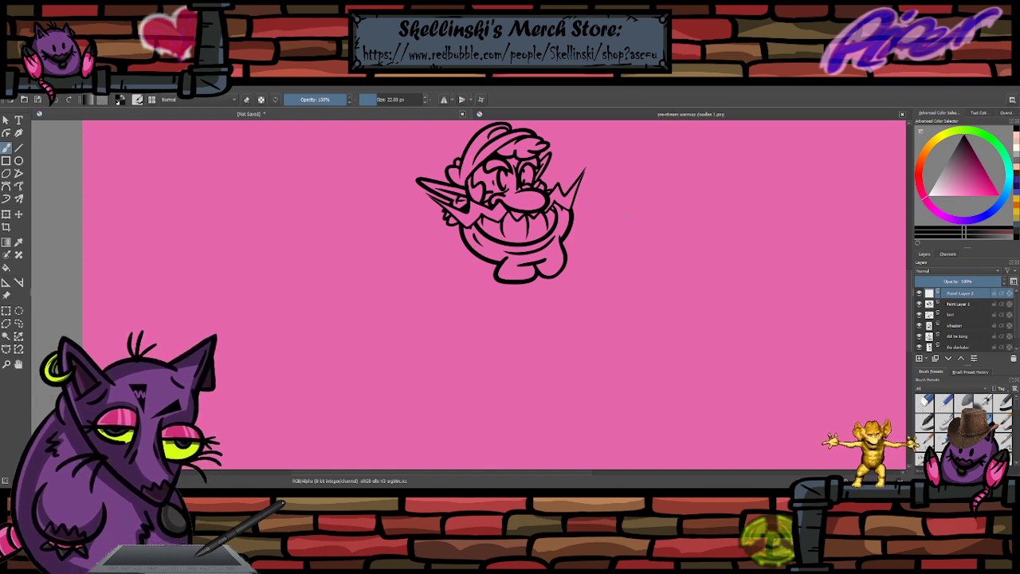
- Redraw the body with the thinner brush as a wide open oval sweeping beneath the head, leaving a gap behind the chin
{"action": "key", "text": "minus"}
{"action": "scroll", "coordinate": [579, 184], "scroll_direction": "up", "scroll_amount": 3}
{"action": "scroll", "coordinate": [578, 185], "scroll_direction": "down", "scroll_amount": 3}
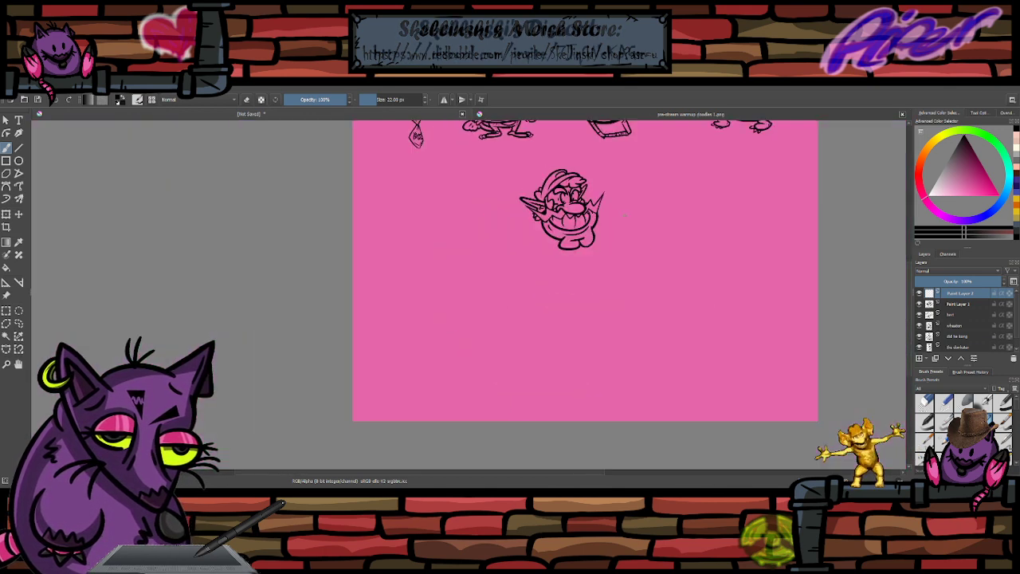
{"action": "scroll", "coordinate": [578, 185], "scroll_direction": "up", "scroll_amount": 2}
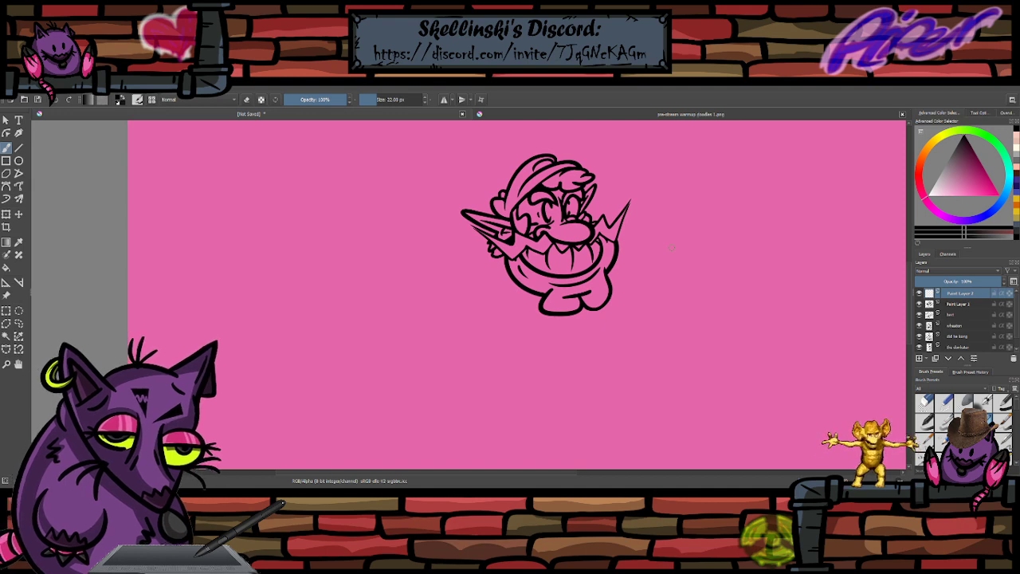
{"action": "scroll", "coordinate": [563, 168], "scroll_direction": "up", "scroll_amount": 1}
{"action": "scroll", "coordinate": [562, 169], "scroll_direction": "down", "scroll_amount": 1}
{"action": "scroll", "coordinate": [565, 161], "scroll_direction": "up", "scroll_amount": 2}
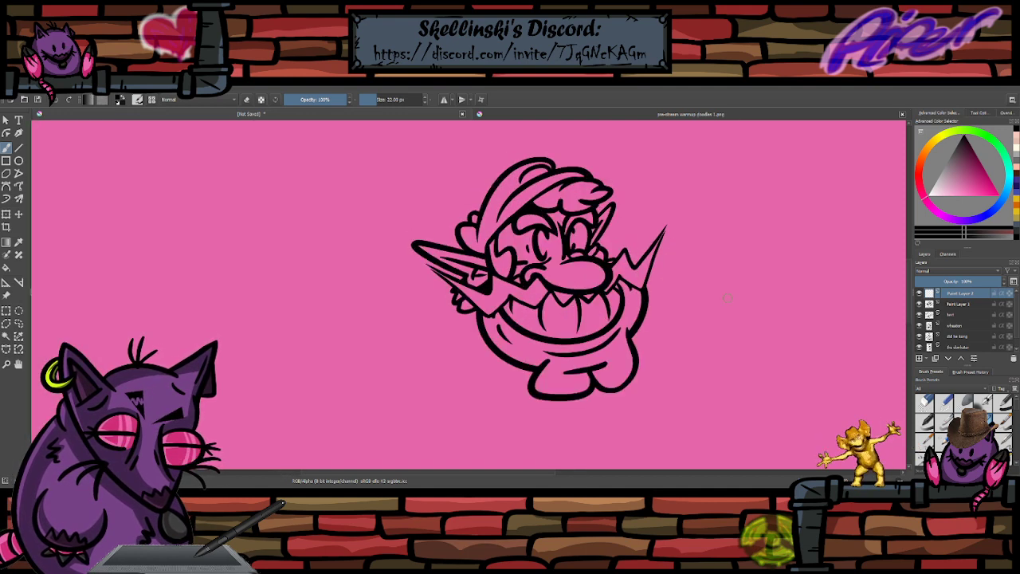
{"action": "scroll", "coordinate": [606, 190], "scroll_direction": "down", "scroll_amount": 1}
{"action": "scroll", "coordinate": [614, 190], "scroll_direction": "up", "scroll_amount": 1}
{"action": "scroll", "coordinate": [614, 190], "scroll_direction": "down", "scroll_amount": 1}
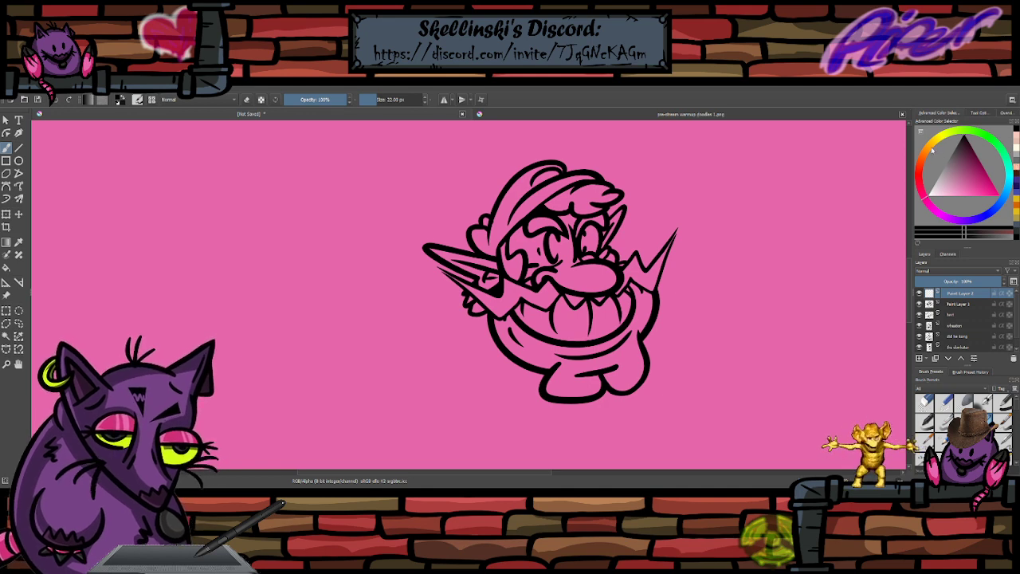
{"action": "scroll", "coordinate": [656, 202], "scroll_direction": "down", "scroll_amount": 2}
{"action": "scroll", "coordinate": [657, 279], "scroll_direction": "up", "scroll_amount": 2}
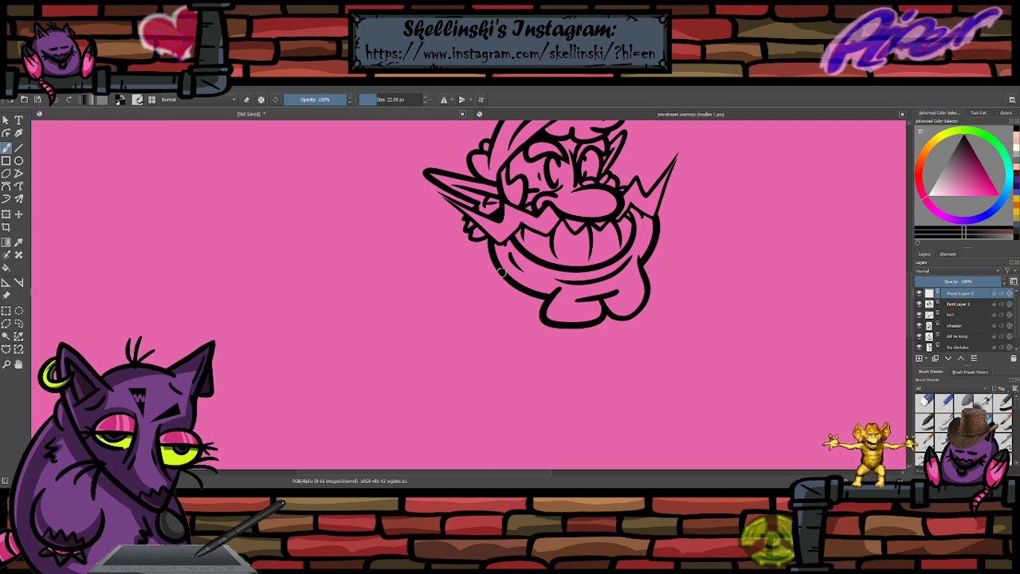
{"action": "mouse_move", "coordinate": [474, 319]}
{"action": "left_mouse_down"}
{"action": "mouse_move", "coordinate": [752, 330]}
{"action": "mouse_move", "coordinate": [689, 257]}
{"action": "left_mouse_up"}
{"action": "key", "text": "minus"}
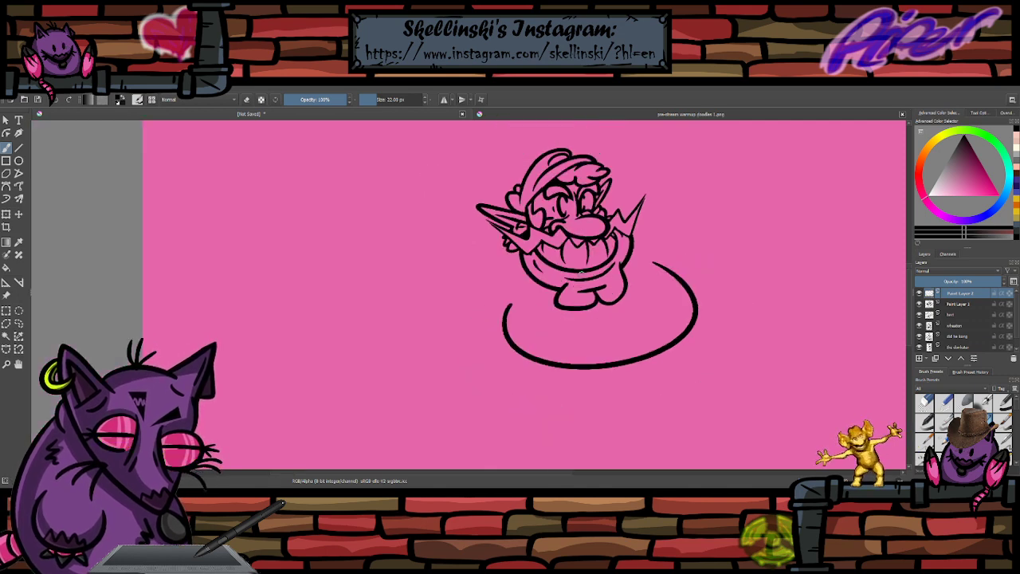
- Transform the open body outline so it is tilted slightly and centered beneath the head, then return to the brush
{"action": "key", "text": "ctrl+t"}
{"action": "left_click_drag", "start_coordinate": [574, 352], "coordinate": [555, 355]}
{"action": "left_click_drag", "start_coordinate": [808, 357], "coordinate": [804, 374]}
{"action": "left_click_drag", "start_coordinate": [666, 297], "coordinate": [667, 312]}
{"action": "left_click", "coordinate": [18, 161]}
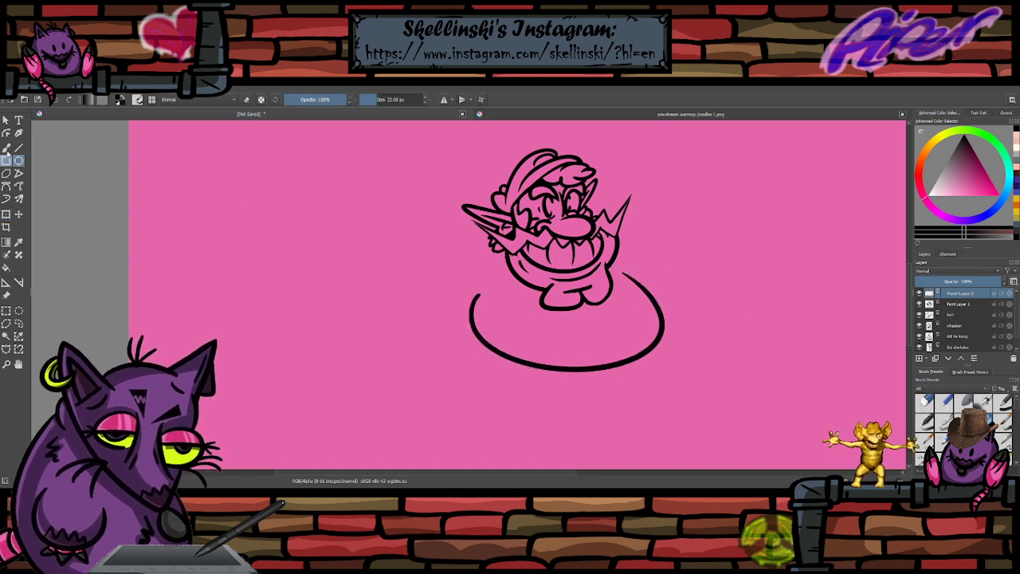
{"action": "left_click", "coordinate": [7, 149]}
- Draw a small rounded shoulder bump joining the body outline's right end to the jaw
{"action": "scroll", "coordinate": [666, 301], "scroll_direction": "up", "scroll_amount": 2}
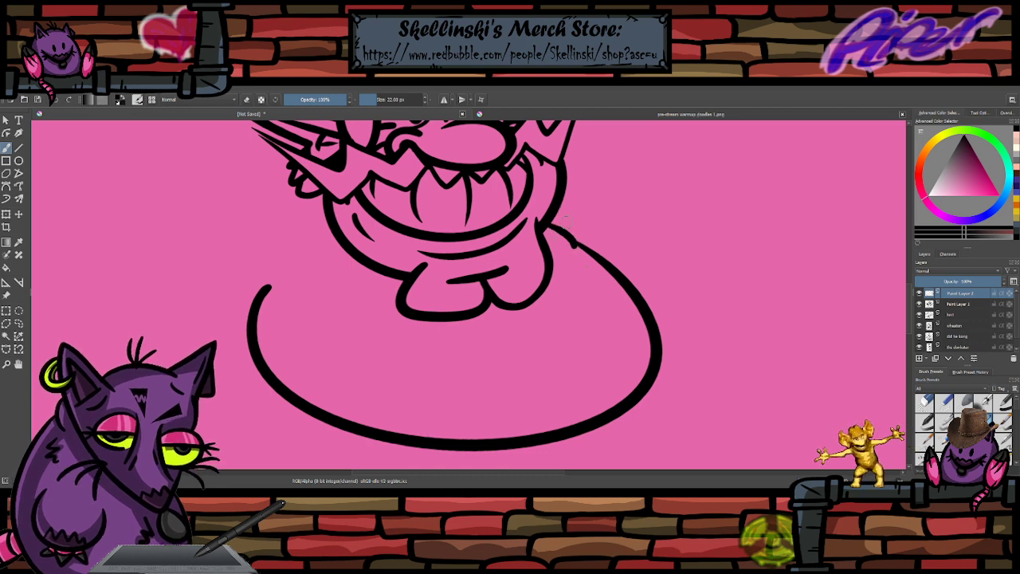
{"action": "scroll", "coordinate": [558, 227], "scroll_direction": "down", "scroll_amount": 6}
{"action": "scroll", "coordinate": [510, 208], "scroll_direction": "up", "scroll_amount": 5}
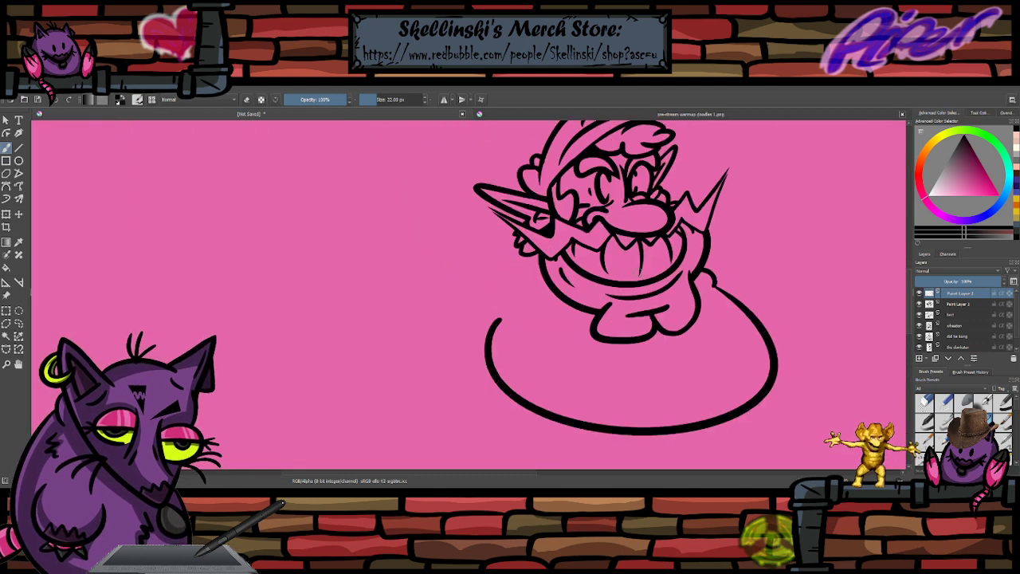
{"action": "left_click_drag", "start_coordinate": [498, 253], "coordinate": [446, 333]}
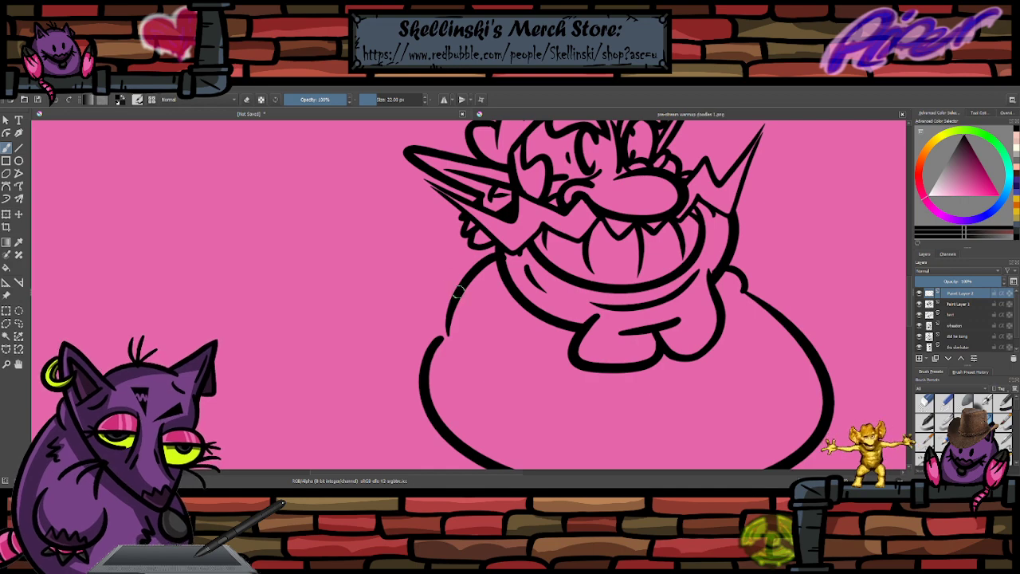
{"action": "key", "text": "ctrl+z"}
{"action": "left_click_drag", "start_coordinate": [471, 243], "coordinate": [461, 332]}
{"action": "key", "text": "ctrl+z"}
{"action": "left_click_drag", "start_coordinate": [499, 238], "coordinate": [460, 349]}
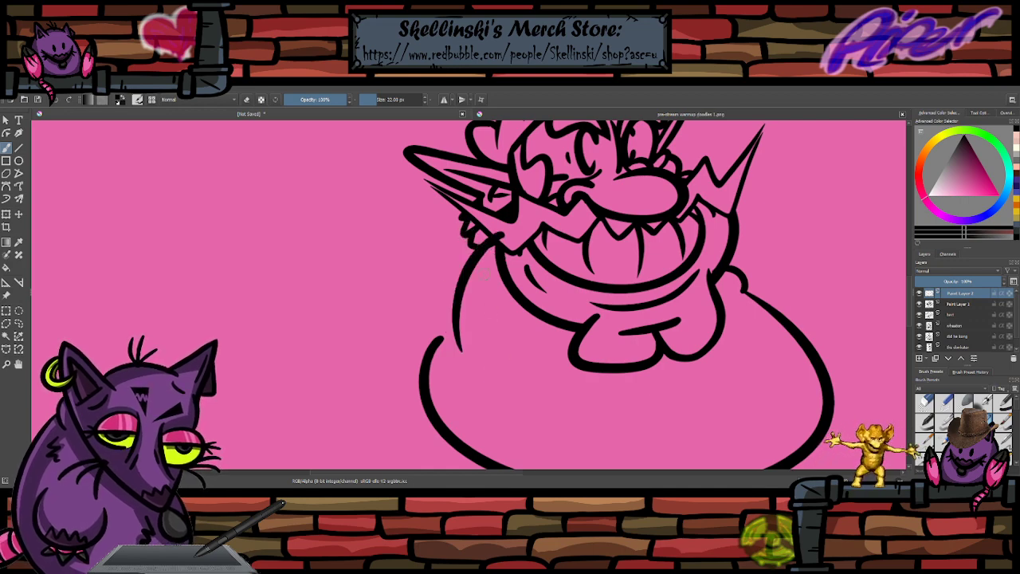
{"action": "key", "text": "ctrl+z"}
{"action": "left_click_drag", "start_coordinate": [494, 247], "coordinate": [447, 370]}
{"action": "key", "text": "ctrl+z"}
{"action": "scroll", "coordinate": [550, 227], "scroll_direction": "down", "scroll_amount": 5}
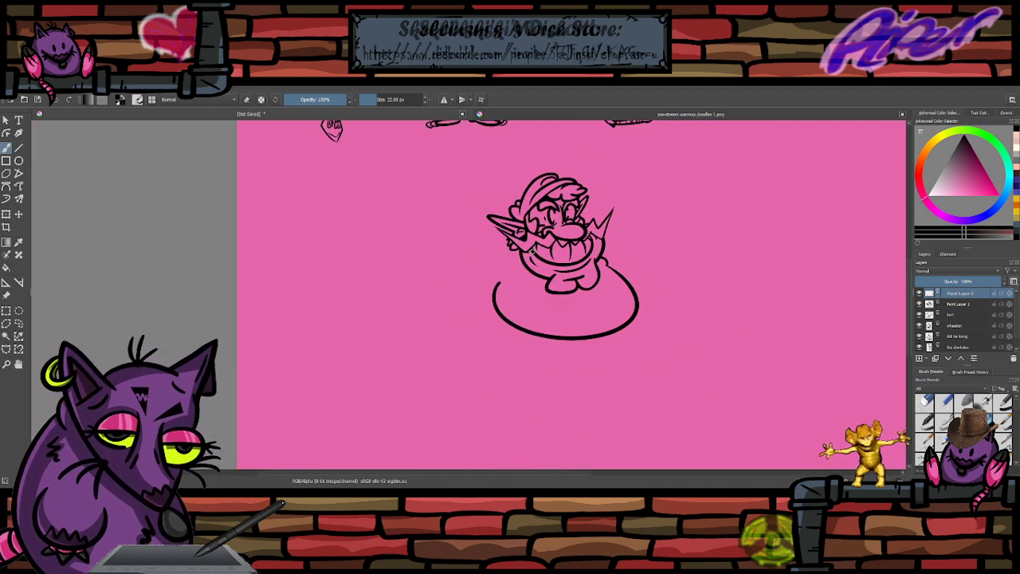
- Draw a round overall button with an inner curve and an X mark below the left side of the chin
{"action": "scroll", "coordinate": [531, 249], "scroll_direction": "up", "scroll_amount": 5}
{"action": "mouse_move", "coordinate": [469, 333]}
{"action": "left_mouse_down"}
{"action": "mouse_move", "coordinate": [457, 376]}
{"action": "mouse_move", "coordinate": [453, 342]}
{"action": "mouse_move", "coordinate": [483, 369]}
{"action": "left_mouse_up"}
{"action": "key", "text": "ctrl+z"}
{"action": "key", "text": "ctrl+z"}
{"action": "mouse_move", "coordinate": [487, 357]}
{"action": "left_mouse_down"}
{"action": "mouse_move", "coordinate": [465, 378]}
{"action": "mouse_move", "coordinate": [486, 371]}
{"action": "left_mouse_up"}
{"action": "key", "text": "ctrl+z"}
{"action": "key", "text": "ctrl+z"}
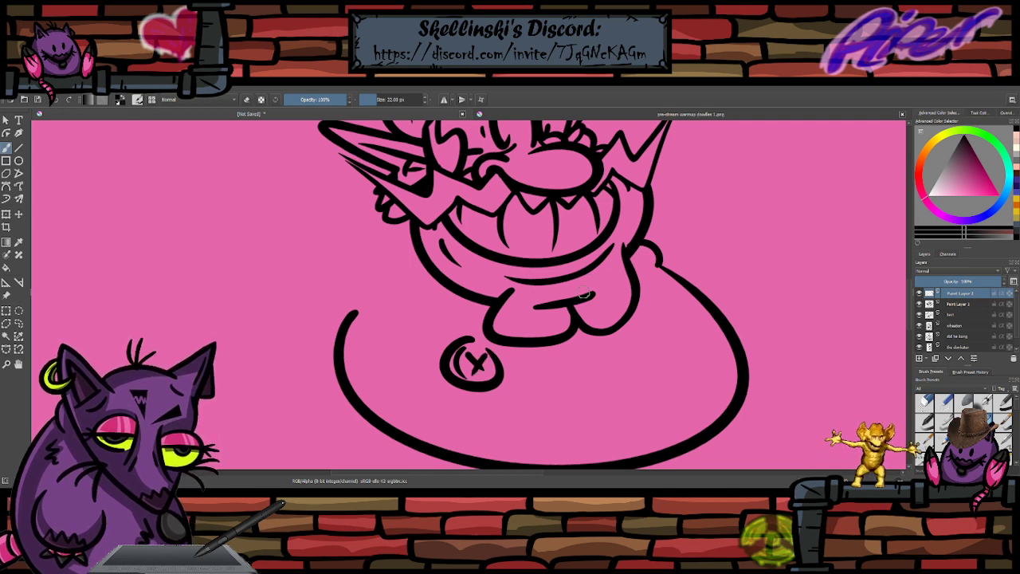
- Draw a matching narrower overall button with an inner curve and X mark beside the right side of the chin
{"action": "mouse_move", "coordinate": [644, 295]}
{"action": "left_mouse_down"}
{"action": "mouse_move", "coordinate": [636, 315]}
{"action": "mouse_move", "coordinate": [676, 345]}
{"action": "left_mouse_up"}
{"action": "key", "text": "ctrl+z"}
{"action": "mouse_move", "coordinate": [656, 310]}
{"action": "left_mouse_down"}
{"action": "mouse_move", "coordinate": [674, 334]}
{"action": "mouse_move", "coordinate": [659, 334]}
{"action": "mouse_move", "coordinate": [678, 326]}
{"action": "left_mouse_up"}
{"action": "key", "text": "ctrl+z"}
{"action": "key", "text": "ctrl+z"}
{"action": "key", "text": "ctrl+z"}
{"action": "left_click_drag", "start_coordinate": [676, 310], "coordinate": [676, 326]}
{"action": "key", "text": "ctrl+z"}
{"action": "key", "text": "ctrl+z"}
{"action": "key", "text": "ctrl+z"}
{"action": "left_click_drag", "start_coordinate": [677, 311], "coordinate": [665, 328]}
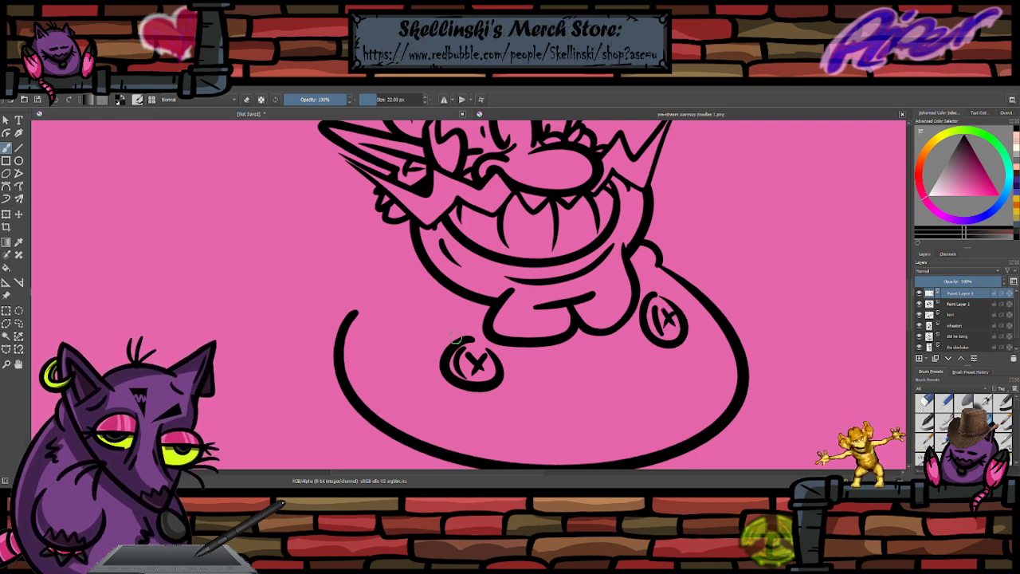
- Draw the left overall strap curving from its button up over the shoulder, and clean up its pointed outer tip
{"action": "left_click_drag", "start_coordinate": [462, 342], "coordinate": [405, 278]}
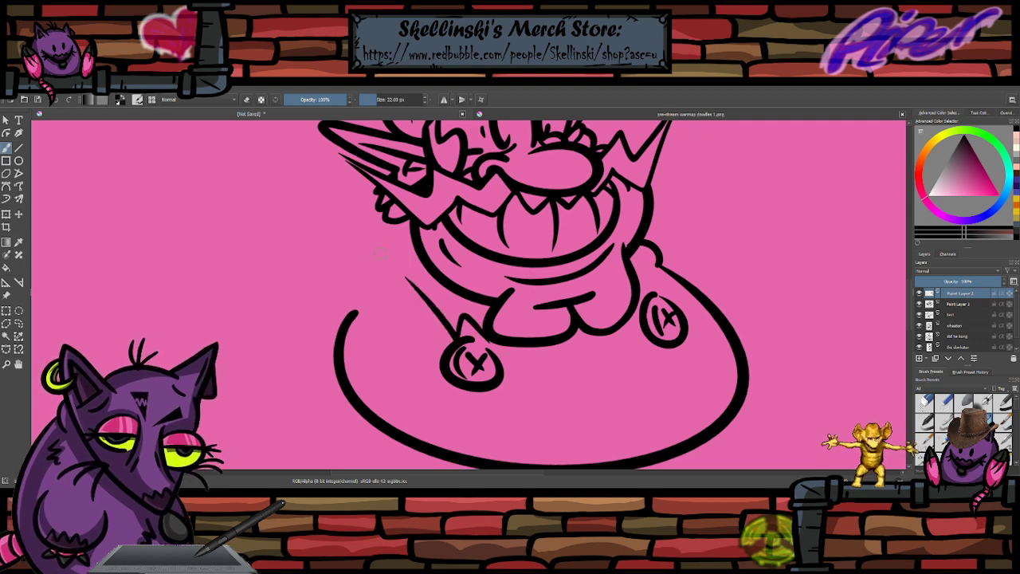
{"action": "key", "text": "ctrl+z"}
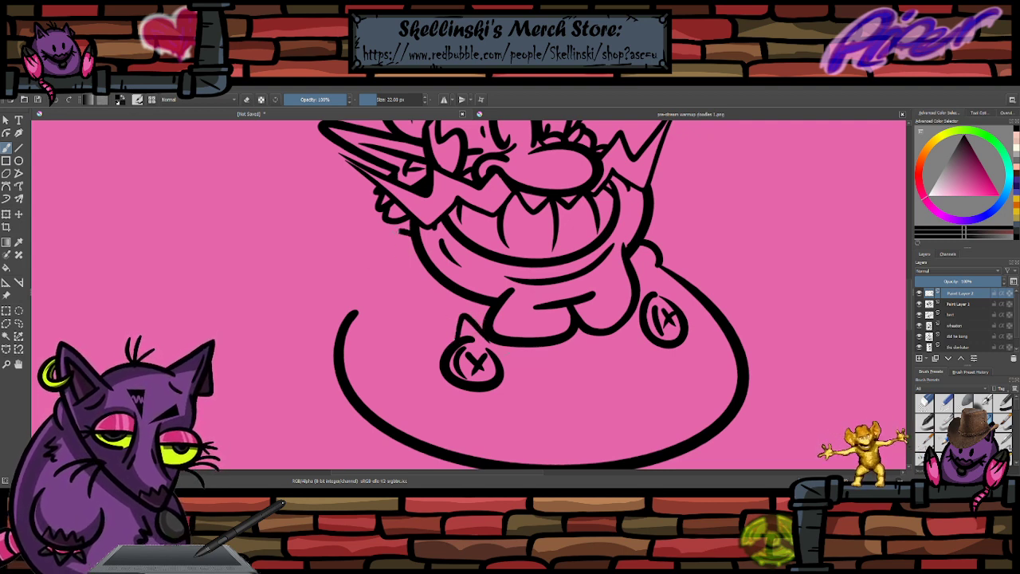
{"action": "mouse_move", "coordinate": [448, 351]}
{"action": "left_mouse_down"}
{"action": "mouse_move", "coordinate": [410, 276]}
{"action": "mouse_move", "coordinate": [411, 241]}
{"action": "left_mouse_up"}
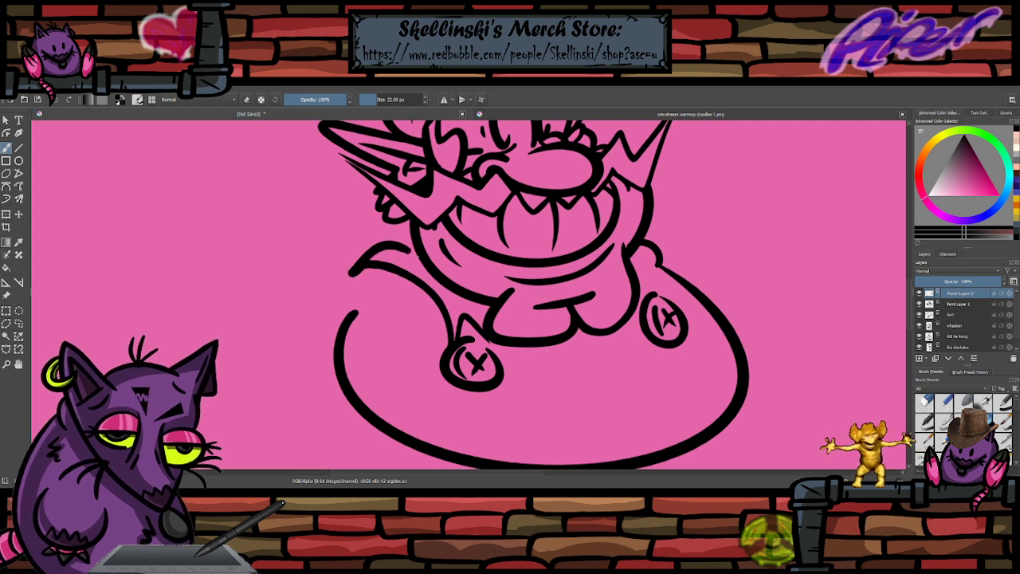
{"action": "key", "text": "e"}
{"action": "key", "text": "e"}
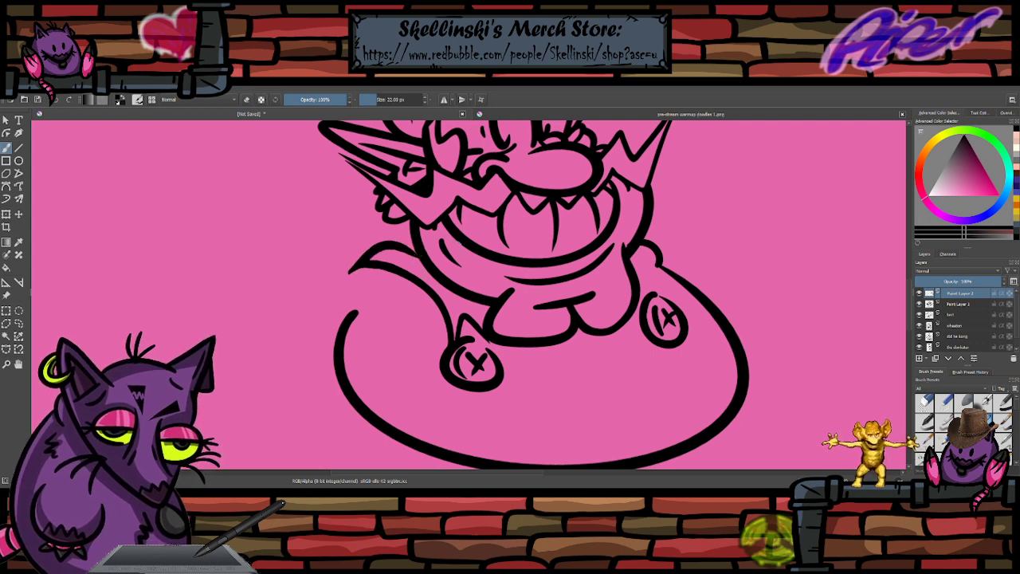
- Erase the rounded shoulder bump between the jaw and the right end of the body outline
{"action": "key", "text": "e"}
{"action": "left_click_drag", "start_coordinate": [657, 252], "coordinate": [664, 268]}
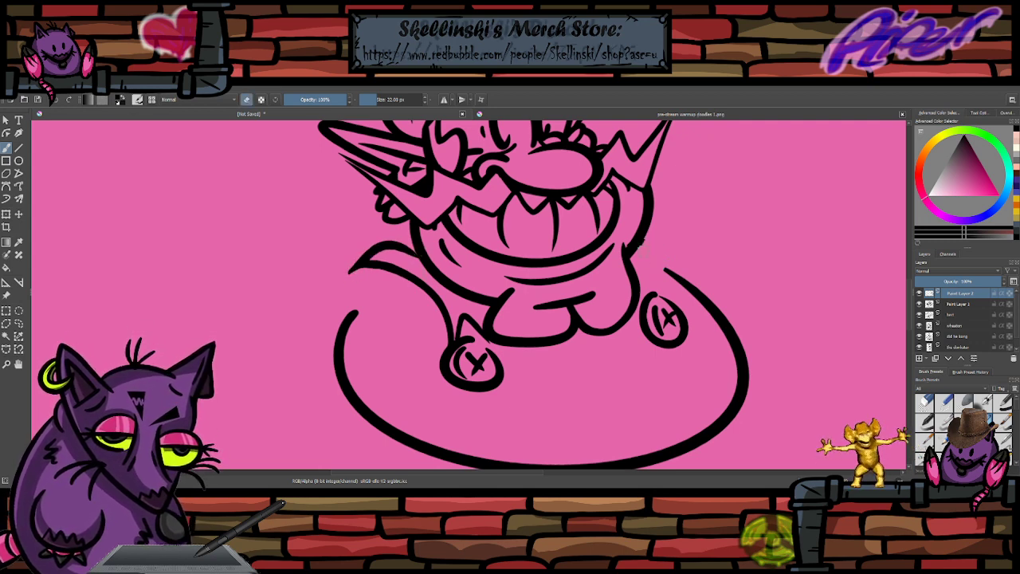
{"action": "key", "text": "e"}
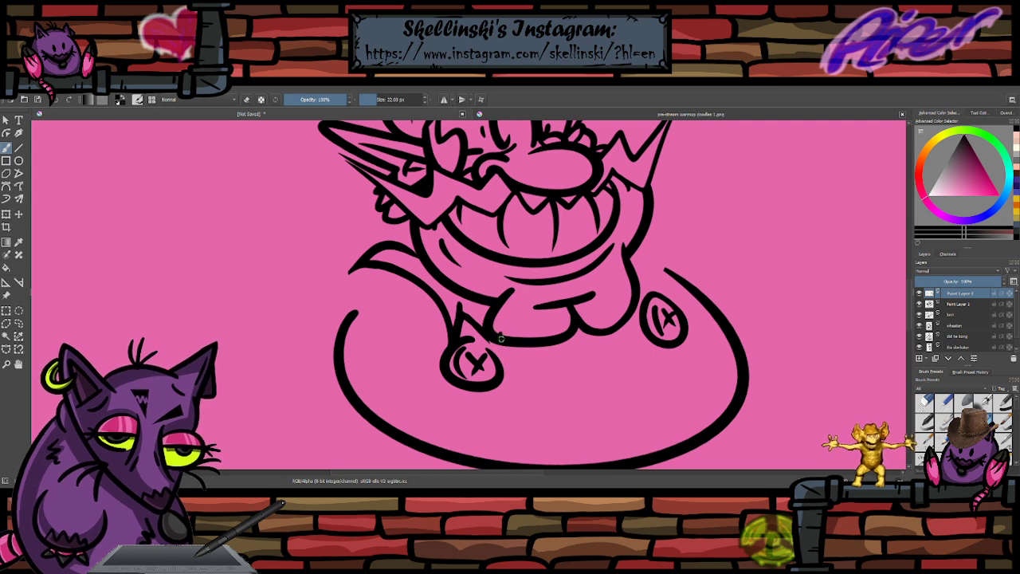
- Draw the bib's curved upper edge between the two buttons, with short crease lines beside each button
{"action": "mouse_move", "coordinate": [644, 321]}
{"action": "left_mouse_down"}
{"action": "mouse_move", "coordinate": [625, 348]}
{"action": "mouse_move", "coordinate": [502, 367]}
{"action": "mouse_move", "coordinate": [604, 373]}
{"action": "mouse_move", "coordinate": [506, 375]}
{"action": "mouse_move", "coordinate": [571, 368]}
{"action": "mouse_move", "coordinate": [505, 363]}
{"action": "mouse_move", "coordinate": [611, 333]}
{"action": "mouse_move", "coordinate": [512, 365]}
{"action": "left_mouse_up"}
{"action": "key", "text": "ctrl+z"}
{"action": "key", "text": "ctrl+z"}
{"action": "key", "text": "ctrl+z"}
{"action": "key", "text": "ctrl+z"}
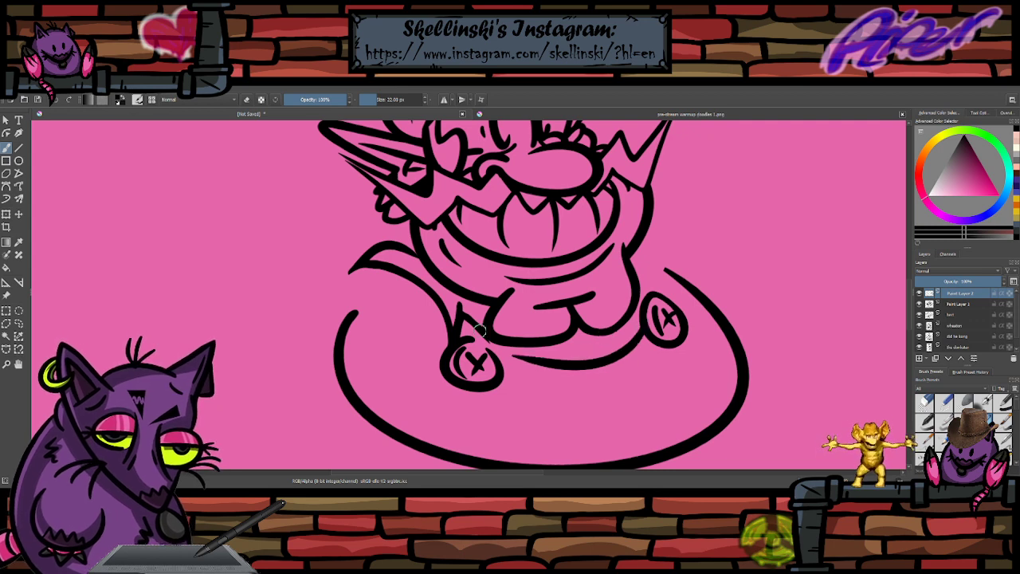
{"action": "left_click_drag", "start_coordinate": [647, 338], "coordinate": [601, 386]}
{"action": "key", "text": "ctrl+z"}
{"action": "left_click_drag", "start_coordinate": [504, 373], "coordinate": [554, 375]}
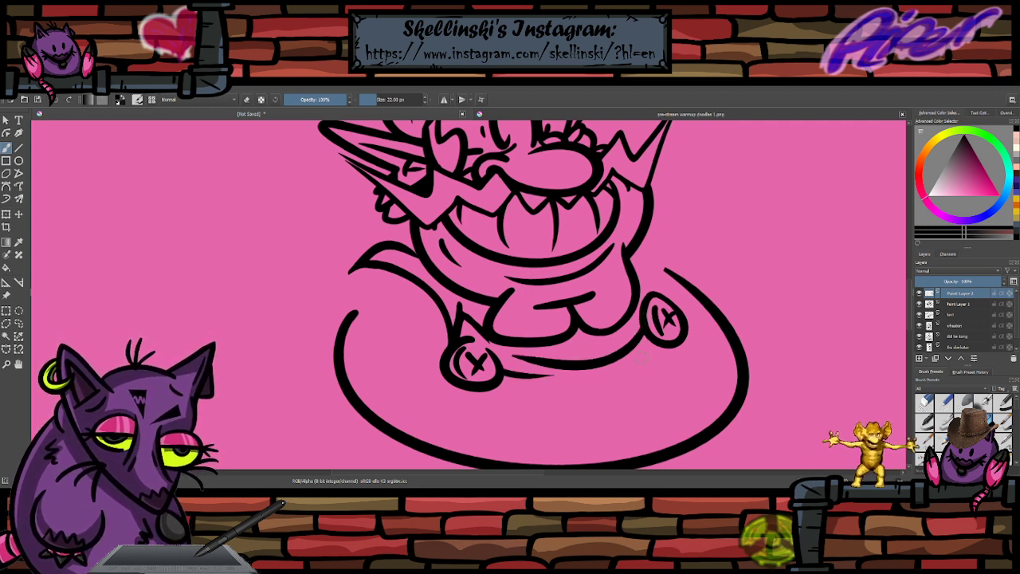
{"action": "mouse_move", "coordinate": [652, 339]}
{"action": "left_mouse_down"}
{"action": "mouse_move", "coordinate": [641, 353]}
{"action": "mouse_move", "coordinate": [672, 361]}
{"action": "left_mouse_up"}
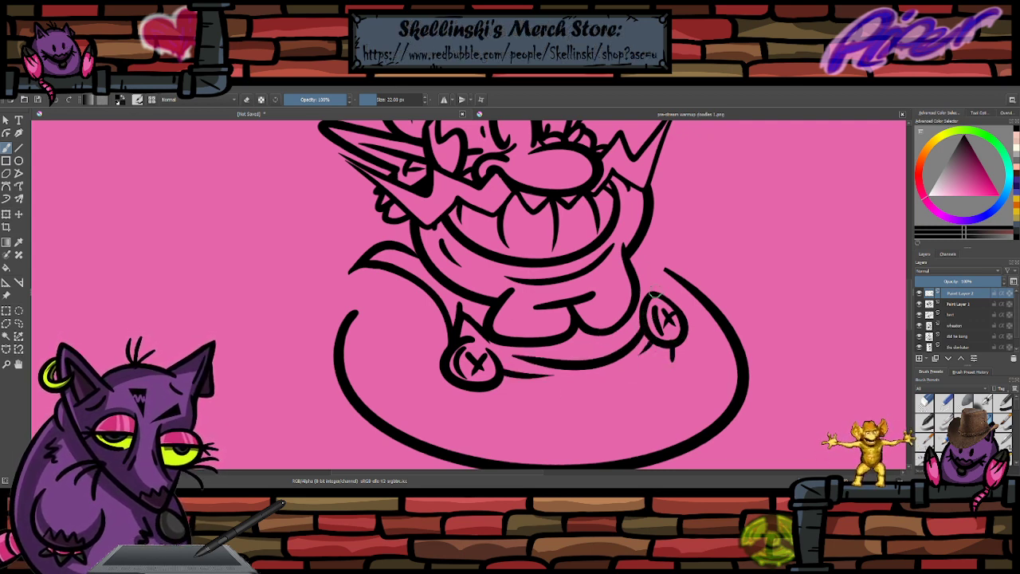
- Draw the outer edge of the right overall strap, arching from its button up to the jaw
{"action": "mouse_move", "coordinate": [666, 298]}
{"action": "left_mouse_down"}
{"action": "mouse_move", "coordinate": [666, 270]}
{"action": "mouse_move", "coordinate": [641, 243]}
{"action": "left_mouse_up"}
{"action": "key", "text": "ctrl+z"}
{"action": "key", "text": "ctrl+z"}
{"action": "mouse_move", "coordinate": [671, 300]}
{"action": "left_mouse_down"}
{"action": "mouse_move", "coordinate": [648, 235]}
{"action": "mouse_move", "coordinate": [643, 245]}
{"action": "left_mouse_up"}
{"action": "key", "text": "ctrl+z"}
{"action": "key", "text": "ctrl+z"}
{"action": "left_click_drag", "start_coordinate": [667, 297], "coordinate": [637, 250]}
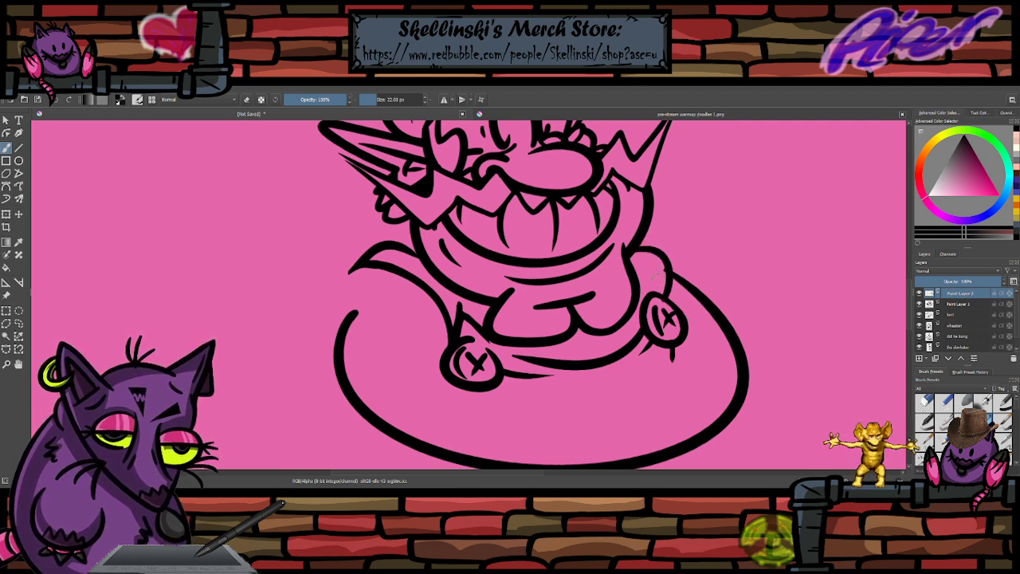
{"action": "key", "text": "ctrl+z"}
{"action": "left_click_drag", "start_coordinate": [662, 290], "coordinate": [637, 251]}
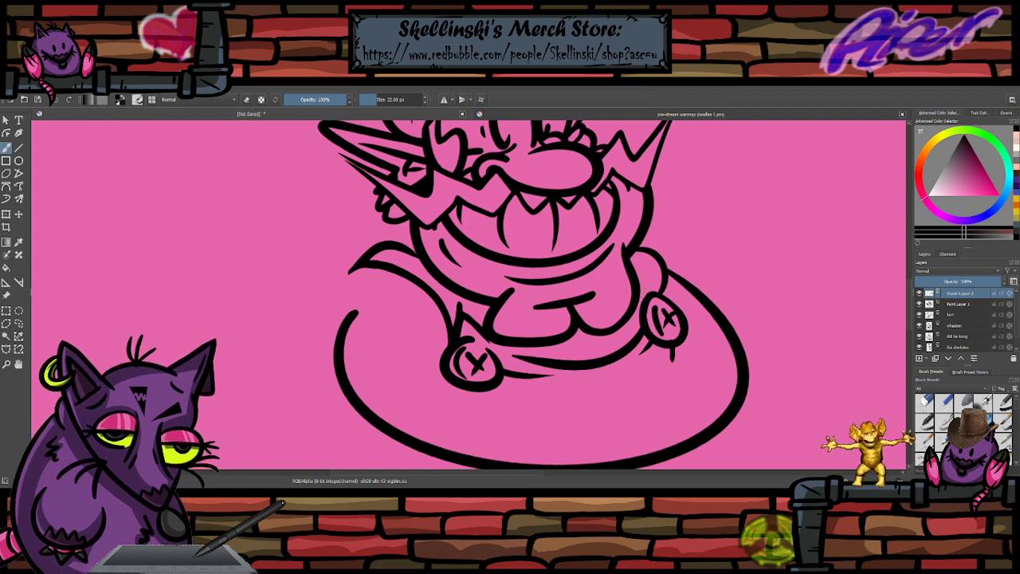
- Add the inner edge line of the right overall strap, running from the jaw down to its button
{"action": "key", "text": "ctrl+z"}
{"action": "left_click_drag", "start_coordinate": [652, 291], "coordinate": [656, 293]}
{"action": "mouse_move", "coordinate": [650, 268]}
{"action": "left_mouse_down"}
{"action": "mouse_move", "coordinate": [645, 293]}
{"action": "mouse_move", "coordinate": [655, 293]}
{"action": "left_mouse_up"}
{"action": "key", "text": "ctrl+z"}
{"action": "key", "text": "ctrl+z"}
{"action": "mouse_move", "coordinate": [649, 267]}
{"action": "left_mouse_down"}
{"action": "mouse_move", "coordinate": [648, 297]}
{"action": "mouse_move", "coordinate": [623, 259]}
{"action": "mouse_move", "coordinate": [657, 290]}
{"action": "left_mouse_up"}
{"action": "key", "text": "ctrl+z"}
{"action": "key", "text": "ctrl+z"}
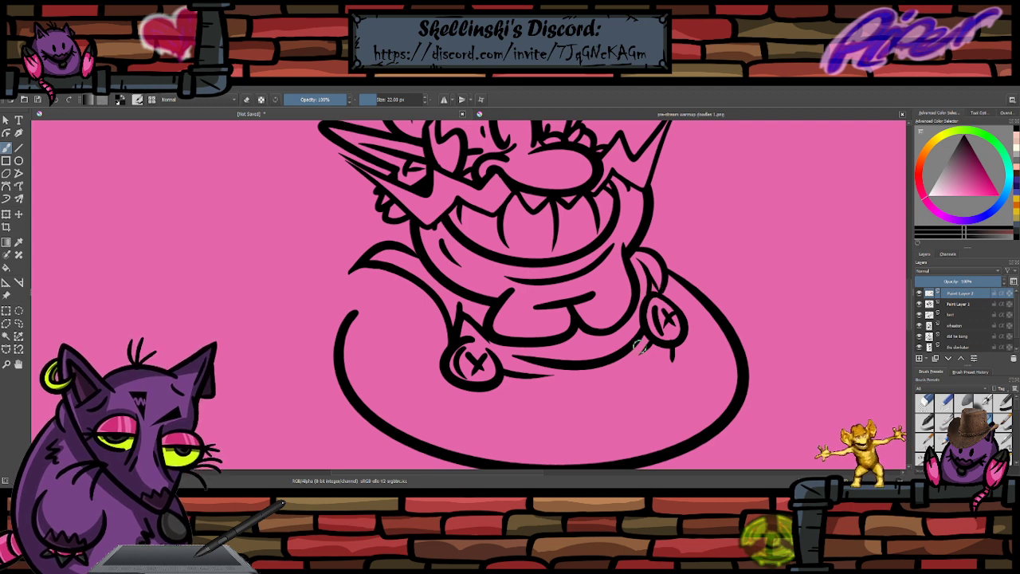
- Draw a half-moon pocket on the bib with a double upper line and a small pointed tab above it
{"action": "mouse_move", "coordinate": [644, 379]}
{"action": "left_mouse_down"}
{"action": "mouse_move", "coordinate": [563, 412]}
{"action": "mouse_move", "coordinate": [636, 391]}
{"action": "mouse_move", "coordinate": [593, 413]}
{"action": "mouse_move", "coordinate": [621, 381]}
{"action": "mouse_move", "coordinate": [582, 392]}
{"action": "mouse_move", "coordinate": [590, 383]}
{"action": "mouse_move", "coordinate": [621, 382]}
{"action": "left_mouse_up"}
{"action": "key", "text": "ctrl+z"}
{"action": "key", "text": "ctrl+z"}
{"action": "key", "text": "ctrl+z"}
{"action": "scroll", "coordinate": [618, 327], "scroll_direction": "down", "scroll_amount": 4}
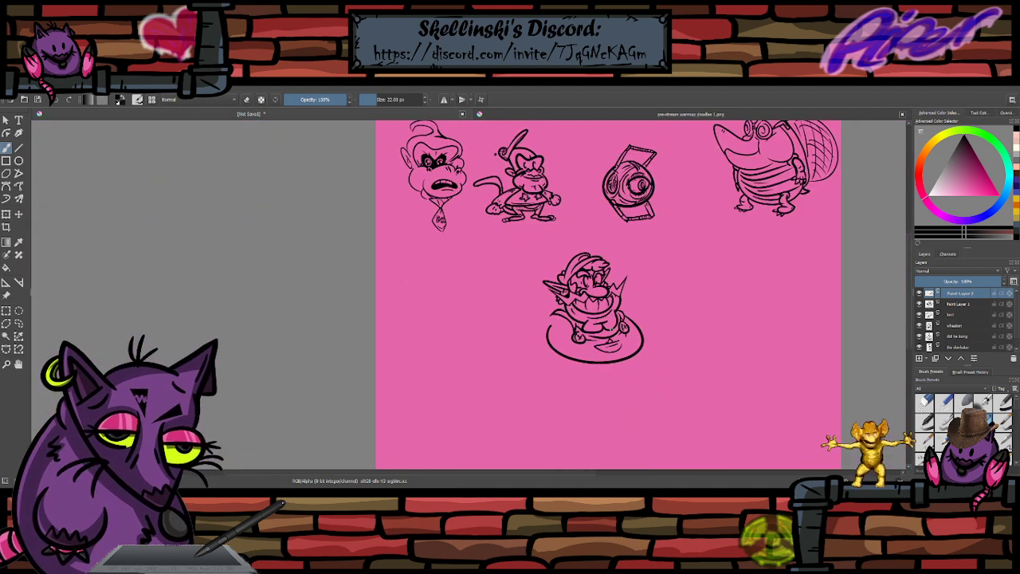
{"action": "scroll", "coordinate": [614, 329], "scroll_direction": "up", "scroll_amount": 2}
{"action": "left_click_drag", "start_coordinate": [608, 341], "coordinate": [605, 320]}
{"action": "scroll", "coordinate": [605, 321], "scroll_direction": "up", "scroll_amount": 1}
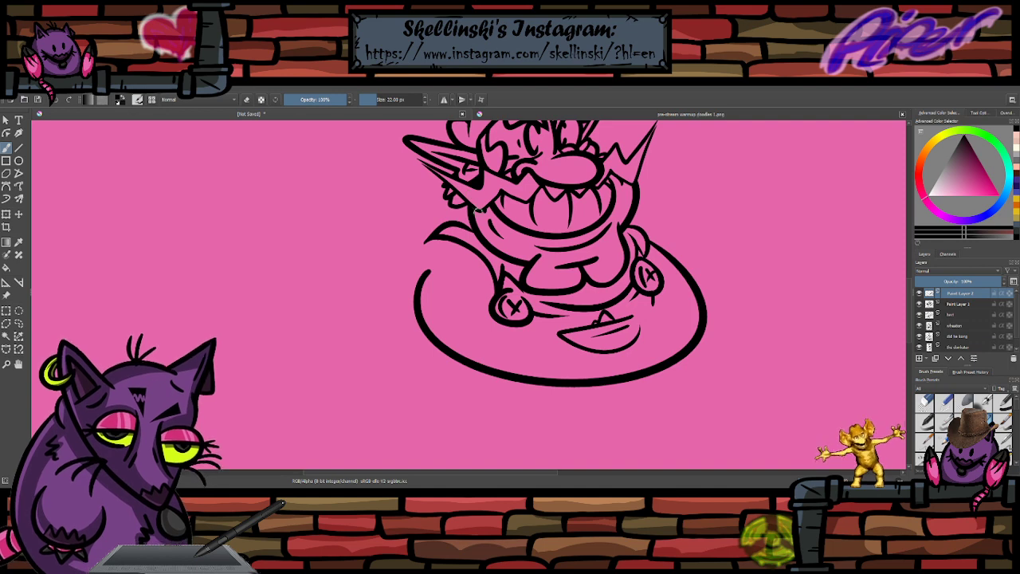
- Touch up the left overall strap and rework the short lines joining its button to the bib's upper edge
{"action": "key", "text": "e"}
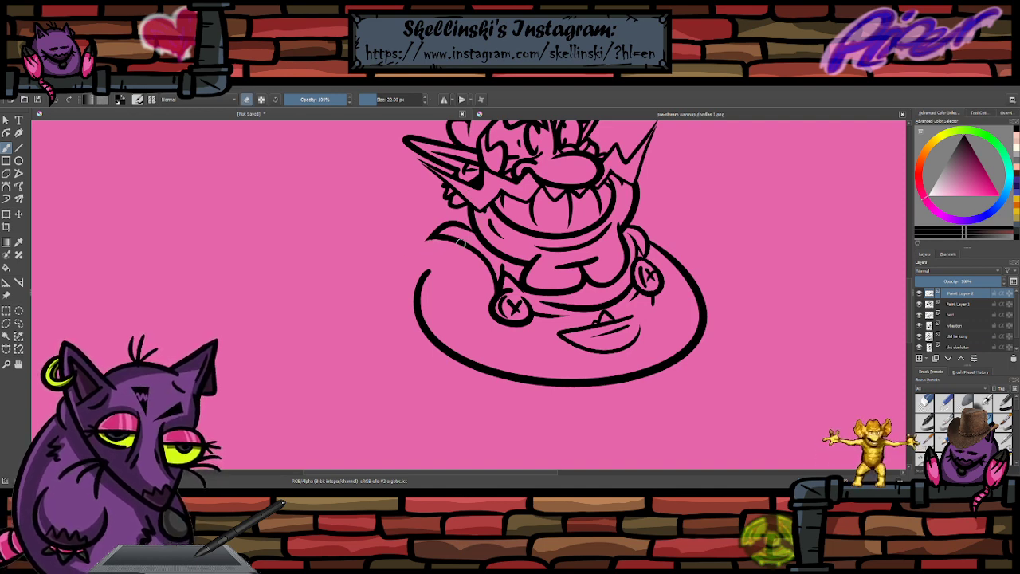
{"action": "key", "text": "e"}
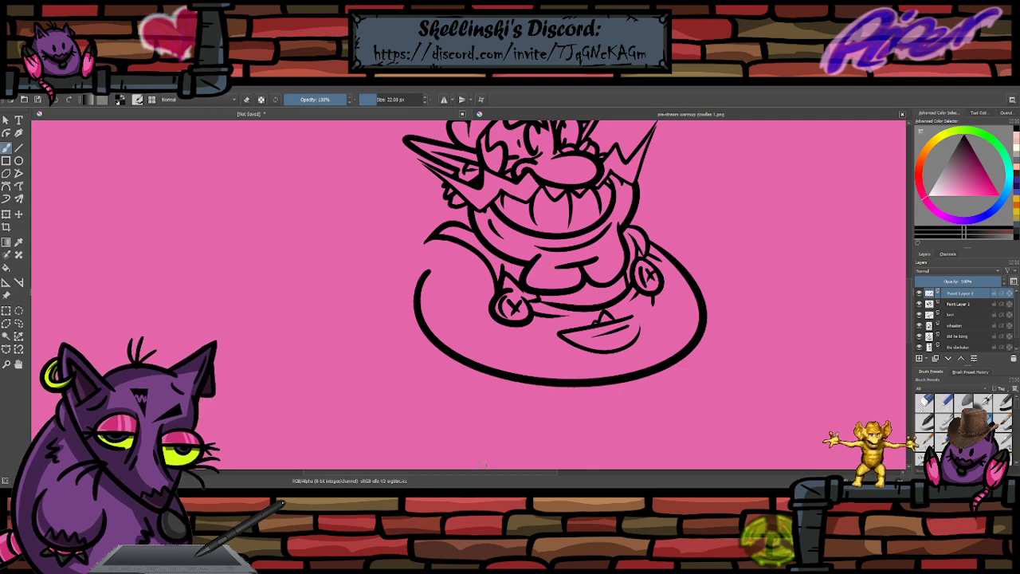
- Examine the proportions of the round body, overalls and head, both as a whole and around the buttons
{"action": "scroll", "coordinate": [585, 304], "scroll_direction": "down", "scroll_amount": 2}
{"action": "scroll", "coordinate": [590, 292], "scroll_direction": "up", "scroll_amount": 1}
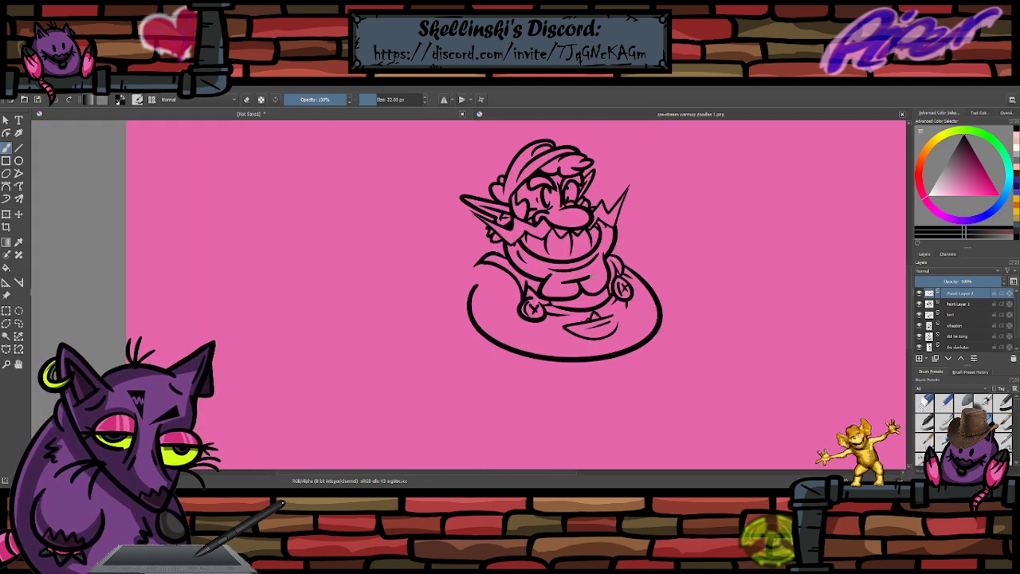
{"action": "scroll", "coordinate": [589, 277], "scroll_direction": "down", "scroll_amount": 1}
{"action": "scroll", "coordinate": [587, 253], "scroll_direction": "up", "scroll_amount": 2}
{"action": "scroll", "coordinate": [548, 227], "scroll_direction": "down", "scroll_amount": 2}
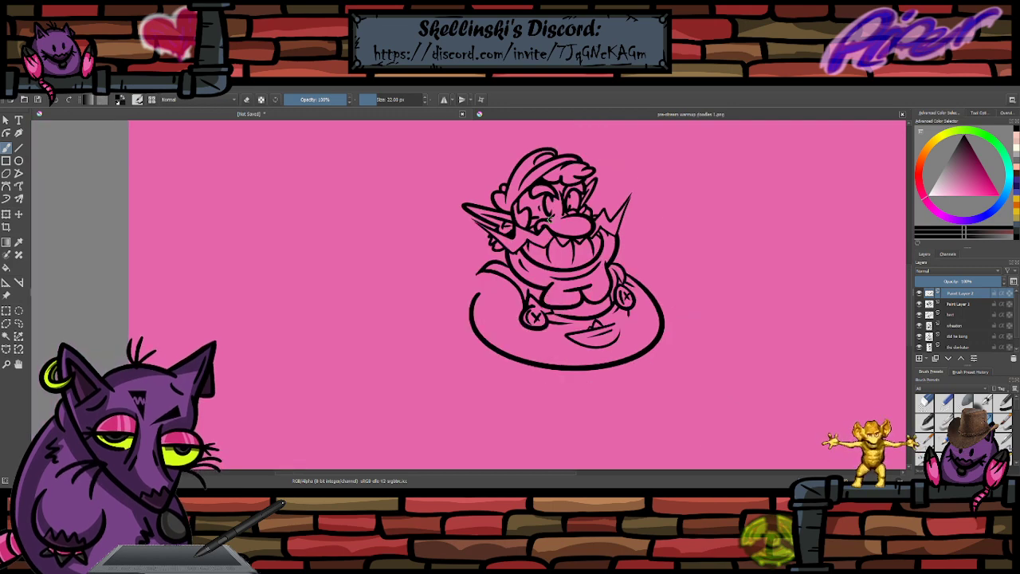
{"action": "scroll", "coordinate": [550, 216], "scroll_direction": "down", "scroll_amount": 1}
{"action": "scroll", "coordinate": [550, 217], "scroll_direction": "up", "scroll_amount": 3}
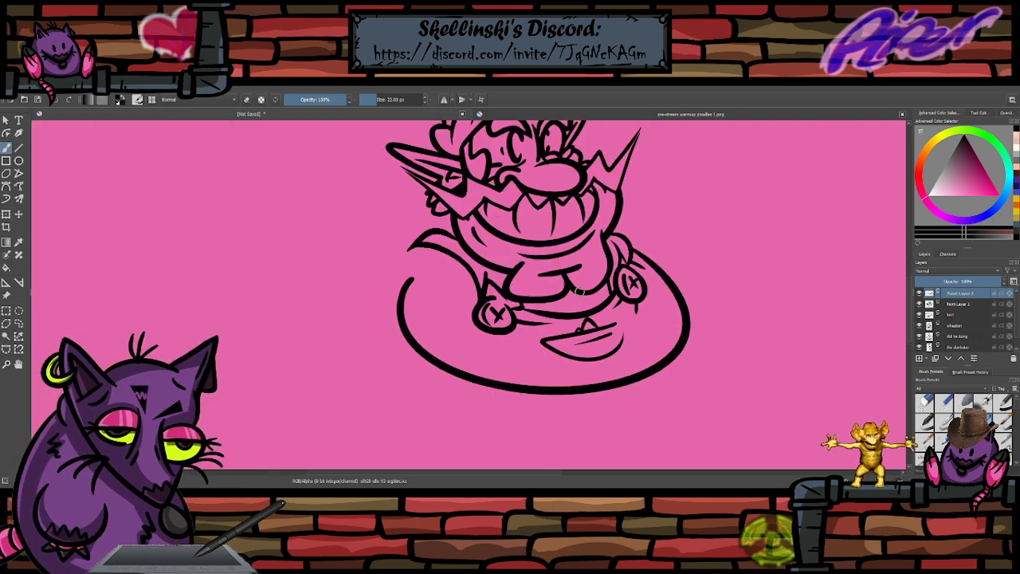
{"action": "scroll", "coordinate": [562, 291], "scroll_direction": "up", "scroll_amount": 3}
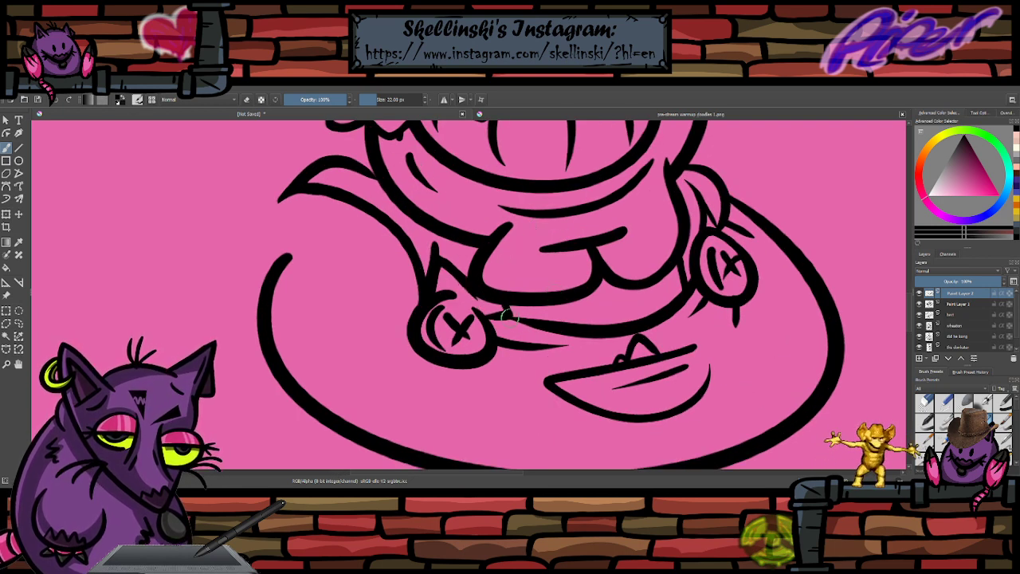
{"action": "scroll", "coordinate": [480, 298], "scroll_direction": "down", "scroll_amount": 3}
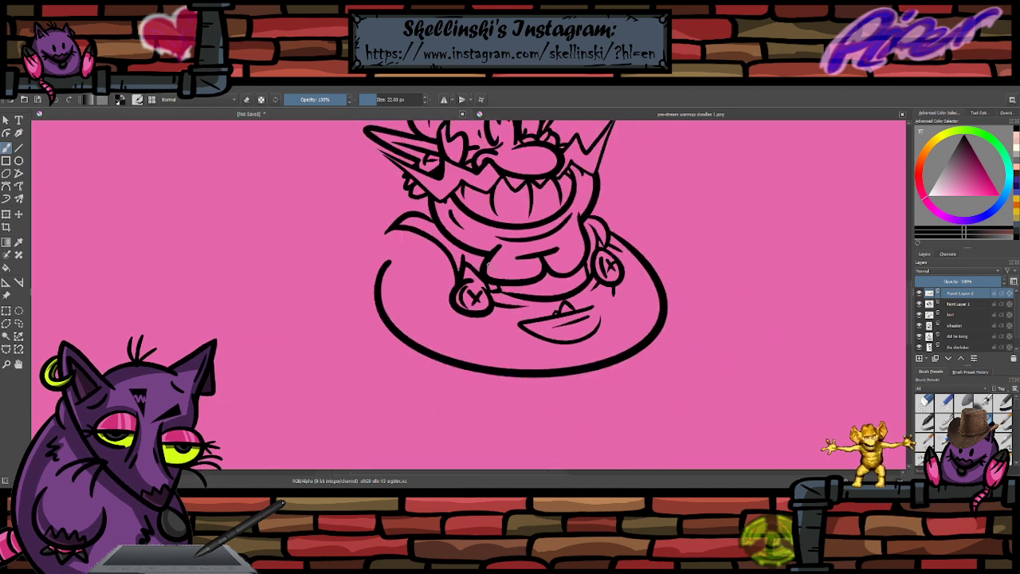
{"action": "scroll", "coordinate": [537, 158], "scroll_direction": "down", "scroll_amount": 2}
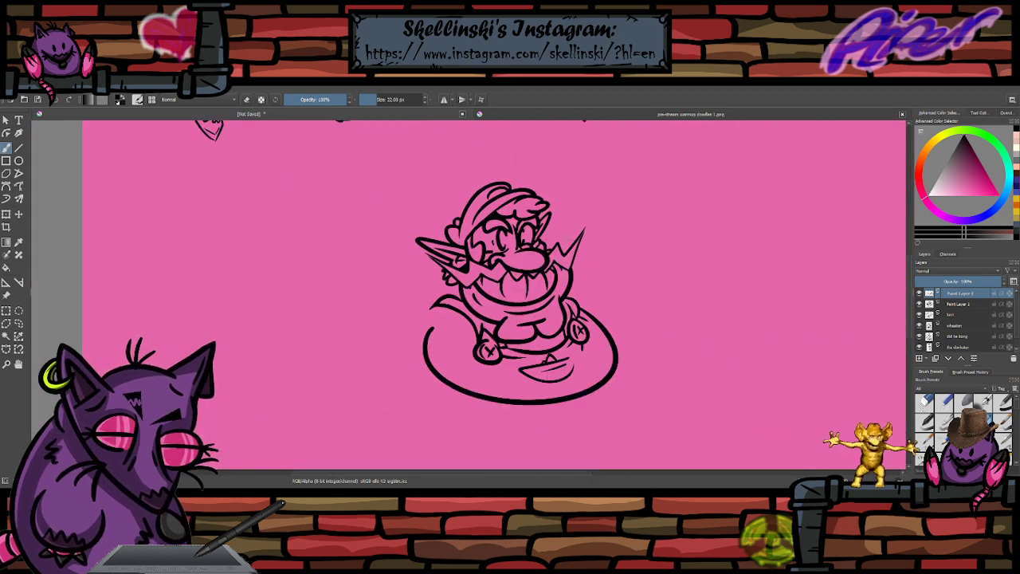
{"action": "scroll", "coordinate": [555, 281], "scroll_direction": "down", "scroll_amount": 1}
{"action": "scroll", "coordinate": [531, 297], "scroll_direction": "up", "scroll_amount": 1}
{"action": "scroll", "coordinate": [531, 298], "scroll_direction": "up", "scroll_amount": 2}
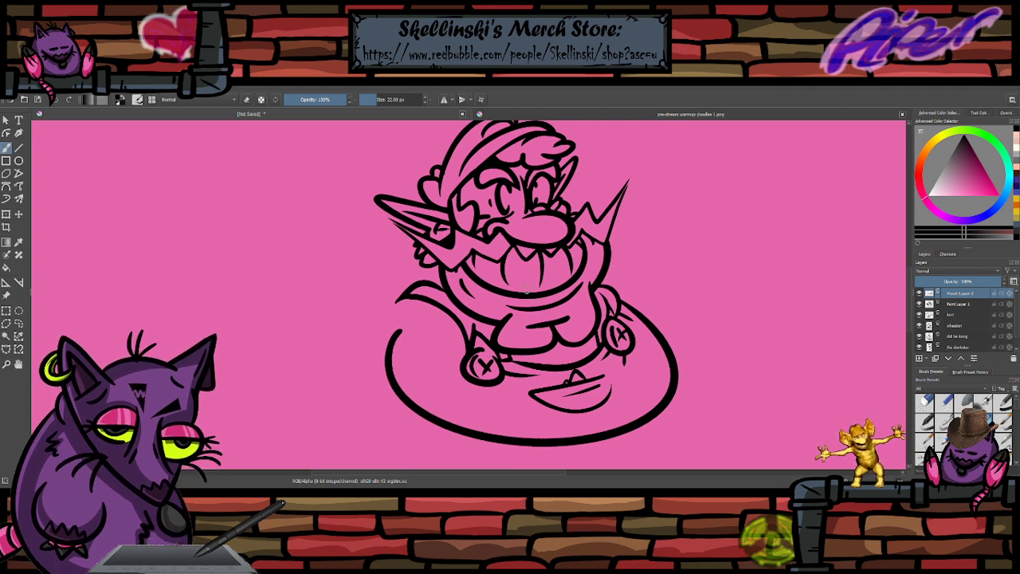
{"action": "scroll", "coordinate": [538, 349], "scroll_direction": "up", "scroll_amount": 2}
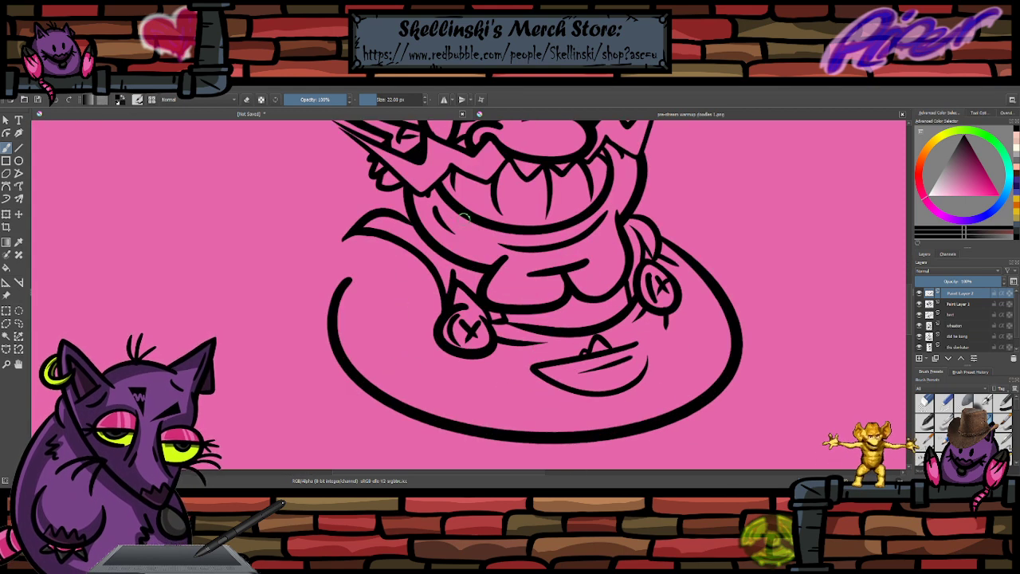
{"action": "scroll", "coordinate": [487, 214], "scroll_direction": "down", "scroll_amount": 4}
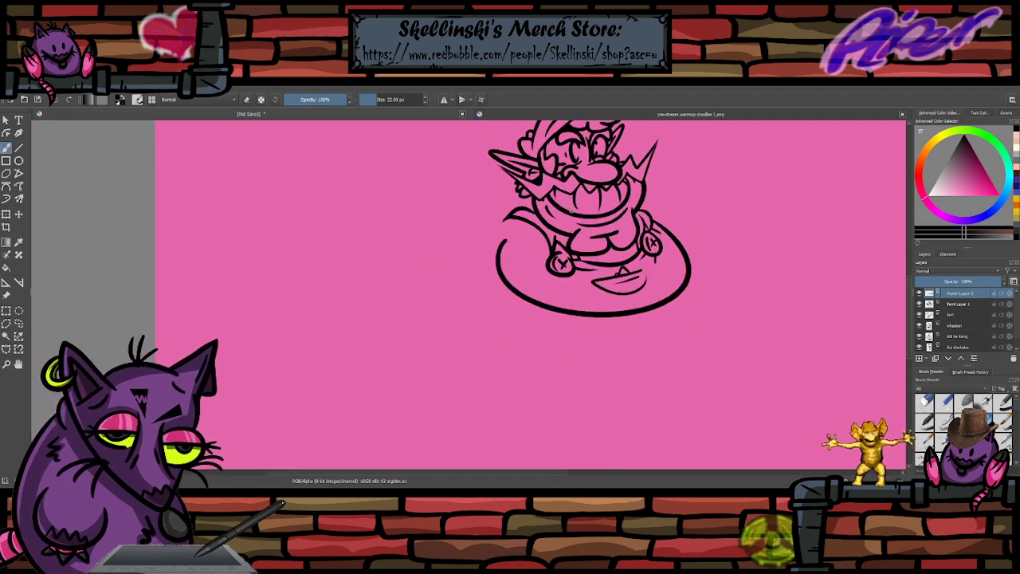
{"action": "scroll", "coordinate": [533, 206], "scroll_direction": "up", "scroll_amount": 3}
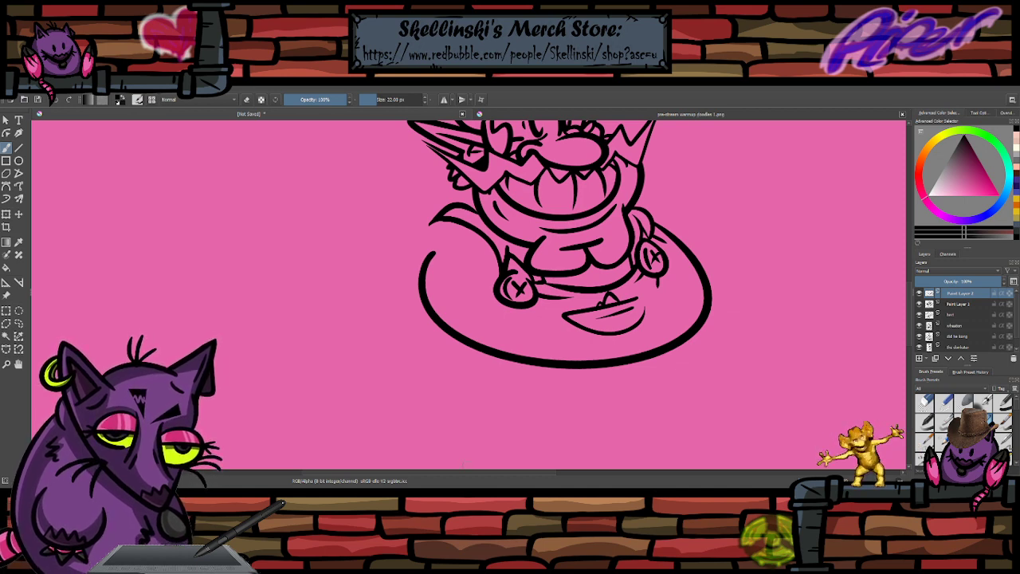
{"action": "scroll", "coordinate": [604, 291], "scroll_direction": "down", "scroll_amount": 3}
{"action": "scroll", "coordinate": [615, 255], "scroll_direction": "up", "scroll_amount": 2}
{"action": "scroll", "coordinate": [615, 255], "scroll_direction": "down", "scroll_amount": 1}
{"action": "scroll", "coordinate": [615, 255], "scroll_direction": "up", "scroll_amount": 1}
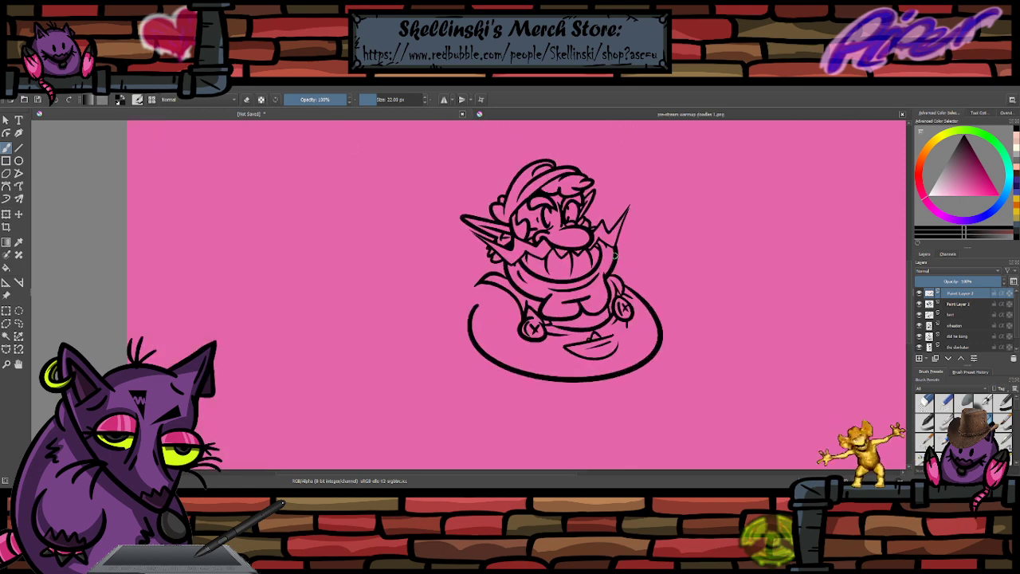
- Erase the excess ink at the pointed shoulder tip of the left overall strap
{"action": "scroll", "coordinate": [486, 285], "scroll_direction": "up", "scroll_amount": 6}
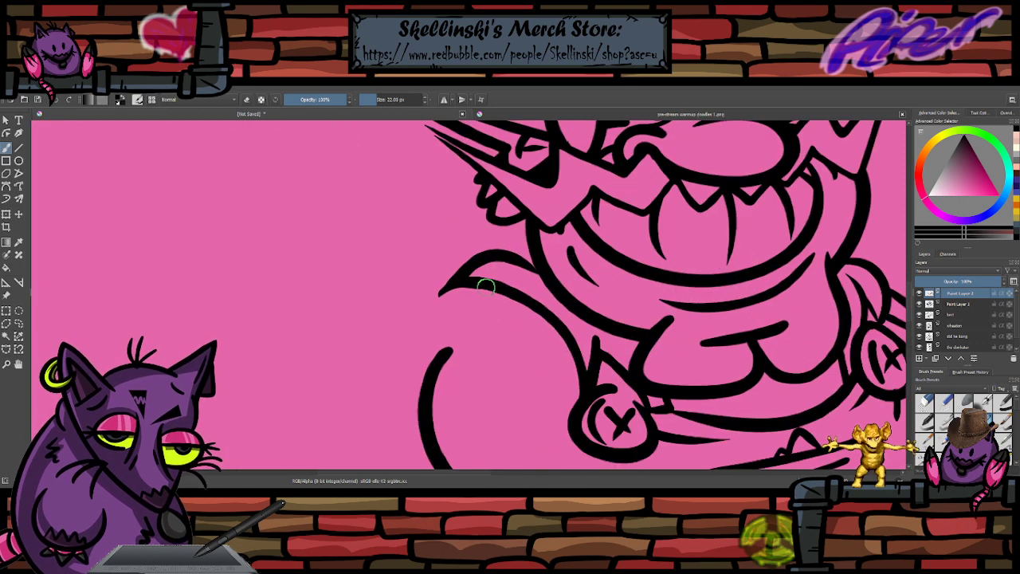
{"action": "key", "text": "e"}
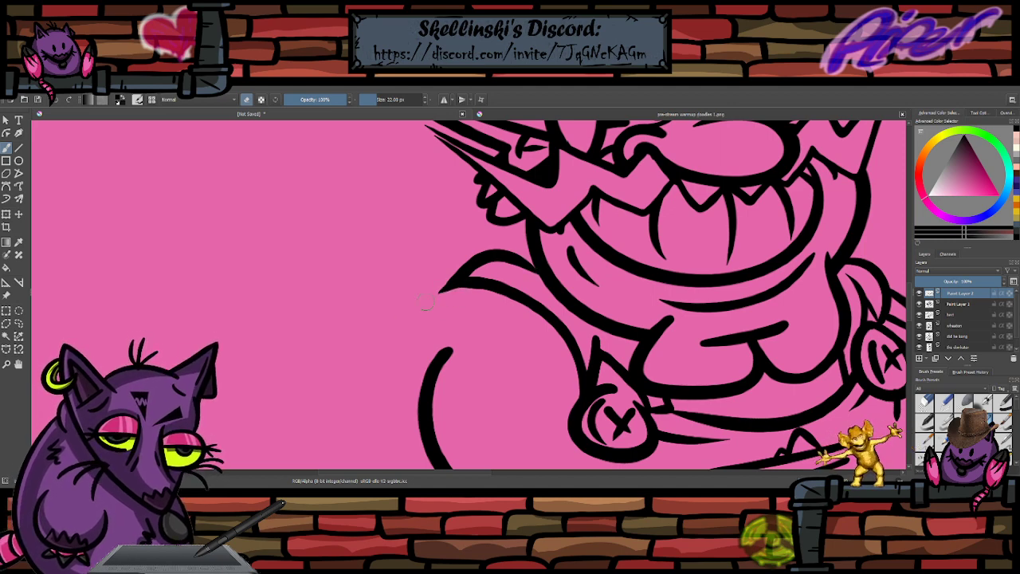
{"action": "scroll", "coordinate": [460, 273], "scroll_direction": "down", "scroll_amount": 2}
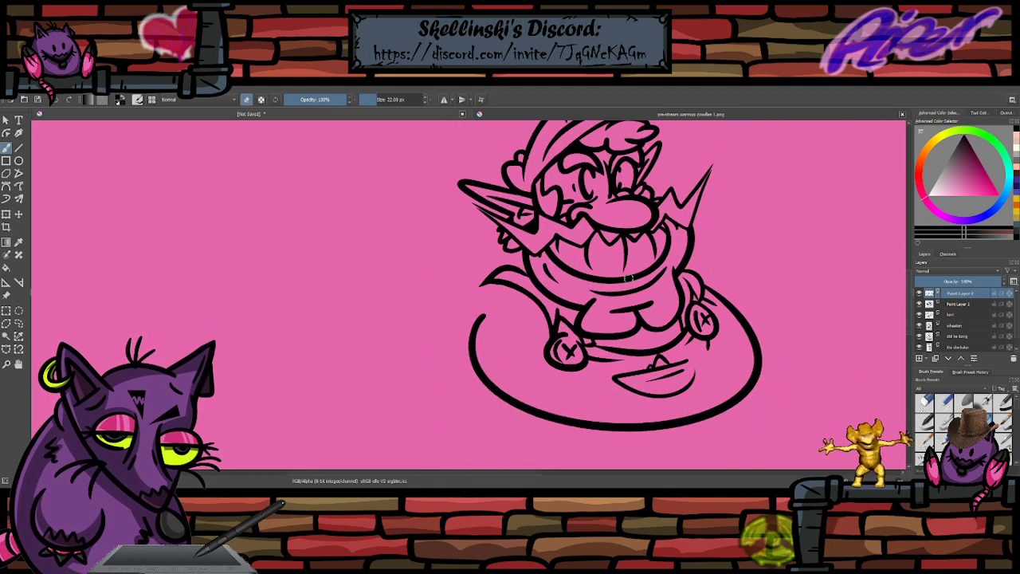
{"action": "scroll", "coordinate": [510, 267], "scroll_direction": "up", "scroll_amount": 2}
{"action": "scroll", "coordinate": [629, 278], "scroll_direction": "down", "scroll_amount": 1}
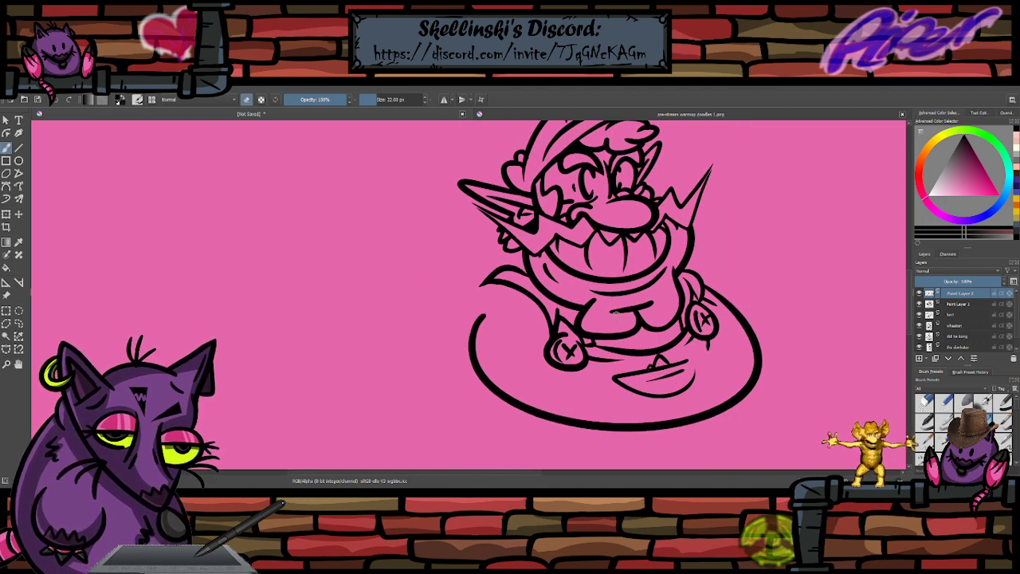
- Transform the body layer, stretching the round body and overalls vertically so they extend further down
{"action": "scroll", "coordinate": [607, 274], "scroll_direction": "down", "scroll_amount": 1}
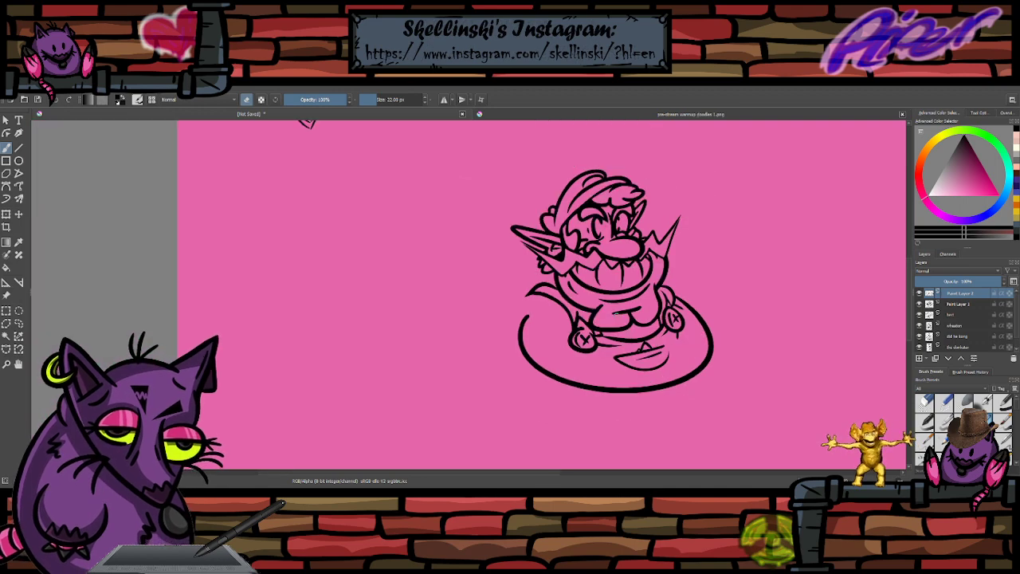
{"action": "scroll", "coordinate": [647, 262], "scroll_direction": "up", "scroll_amount": 1}
{"action": "scroll", "coordinate": [647, 263], "scroll_direction": "down", "scroll_amount": 1}
{"action": "scroll", "coordinate": [683, 380], "scroll_direction": "up", "scroll_amount": 1}
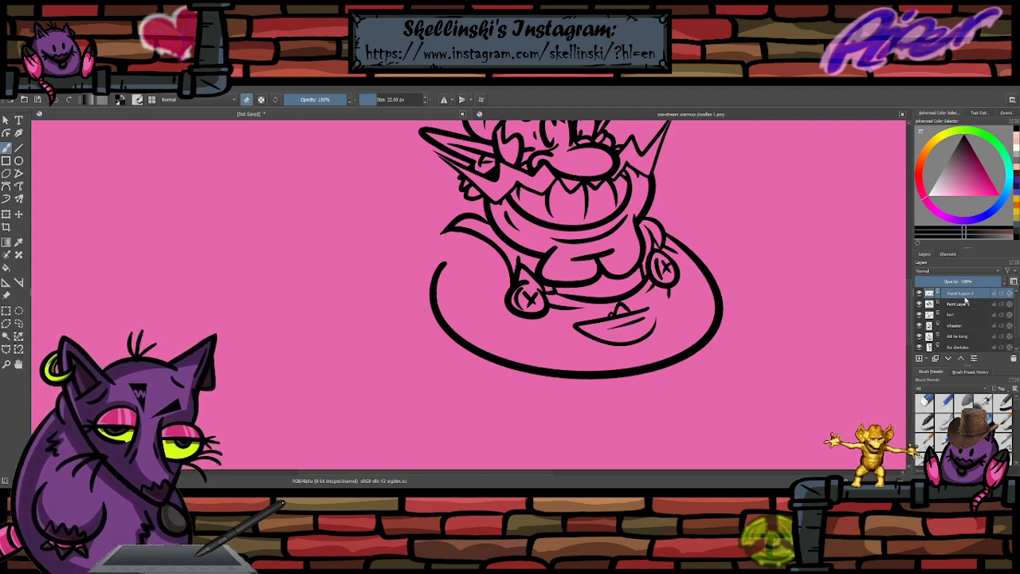
{"action": "key", "text": "ctrl+t"}
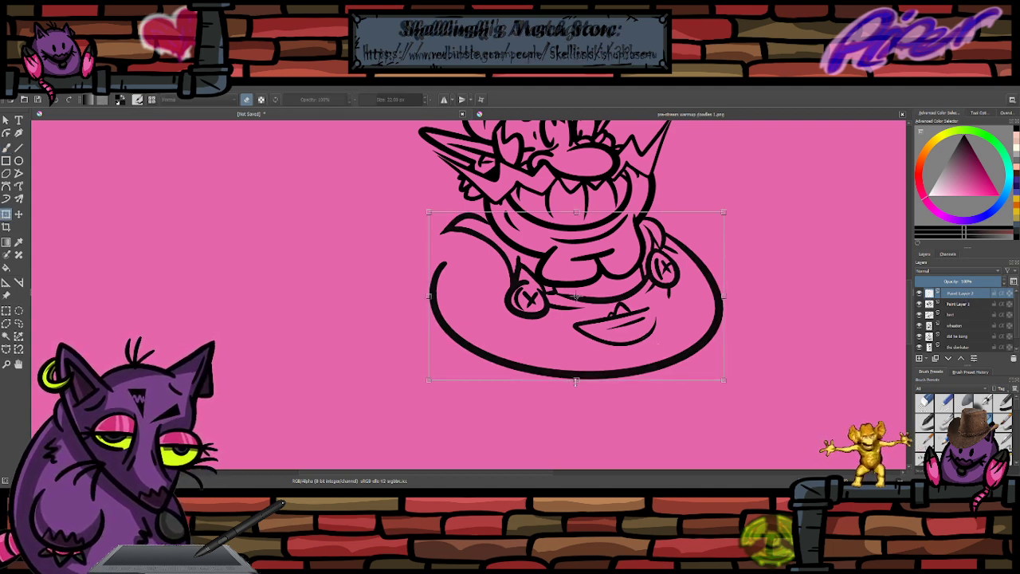
{"action": "scroll", "coordinate": [594, 284], "scroll_direction": "down", "scroll_amount": 2}
{"action": "scroll", "coordinate": [617, 262], "scroll_direction": "up", "scroll_amount": 1}
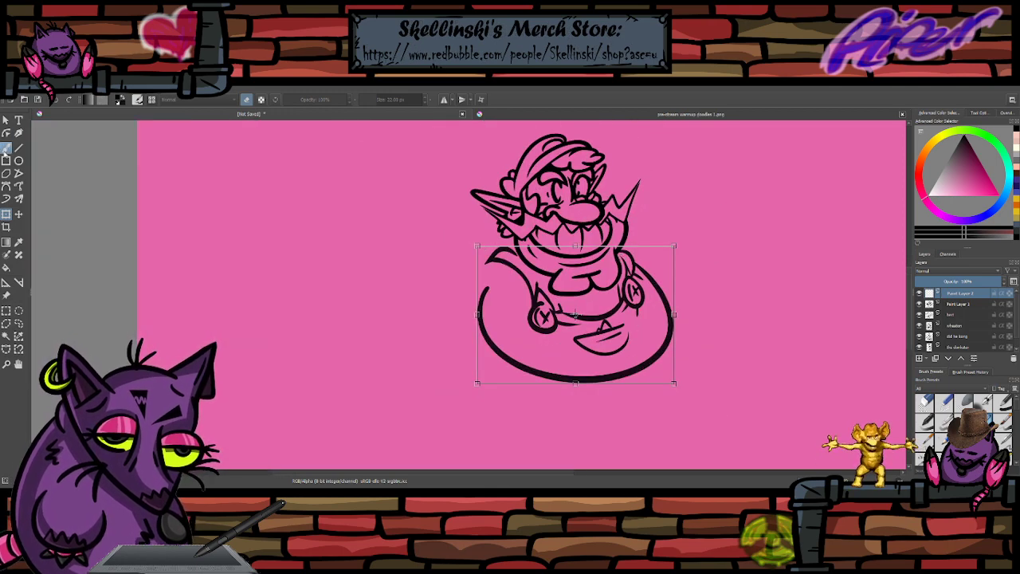
{"action": "key", "text": "b"}
- Trim the left strap's pointed tip again and add a short accent line beside its upper curve
{"action": "scroll", "coordinate": [516, 217], "scroll_direction": "up", "scroll_amount": 4}
{"action": "left_click_drag", "start_coordinate": [619, 455], "coordinate": [563, 338]}
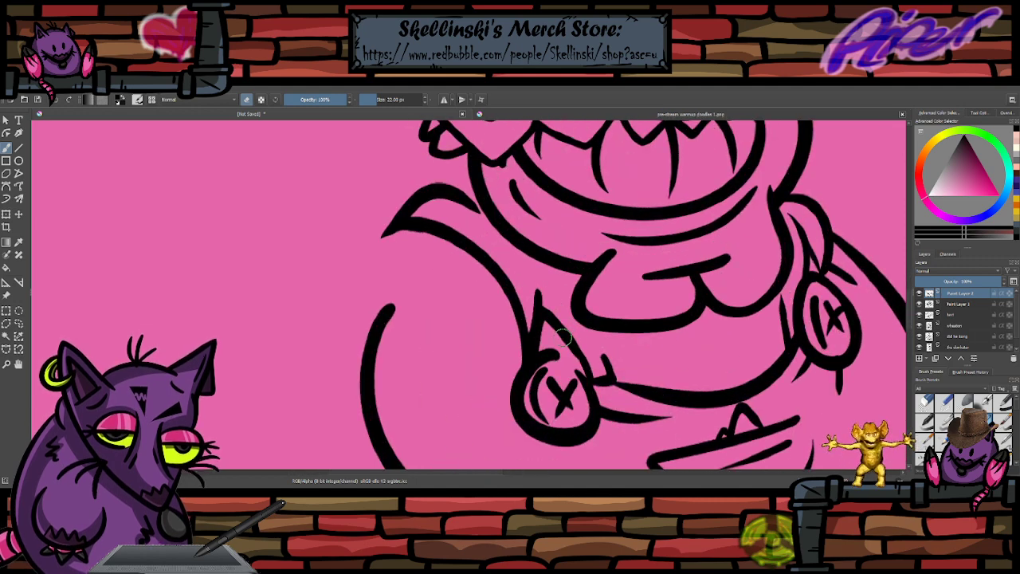
{"action": "key", "text": "e"}
{"action": "left_click_drag", "start_coordinate": [456, 181], "coordinate": [424, 190]}
{"action": "key", "text": "e"}
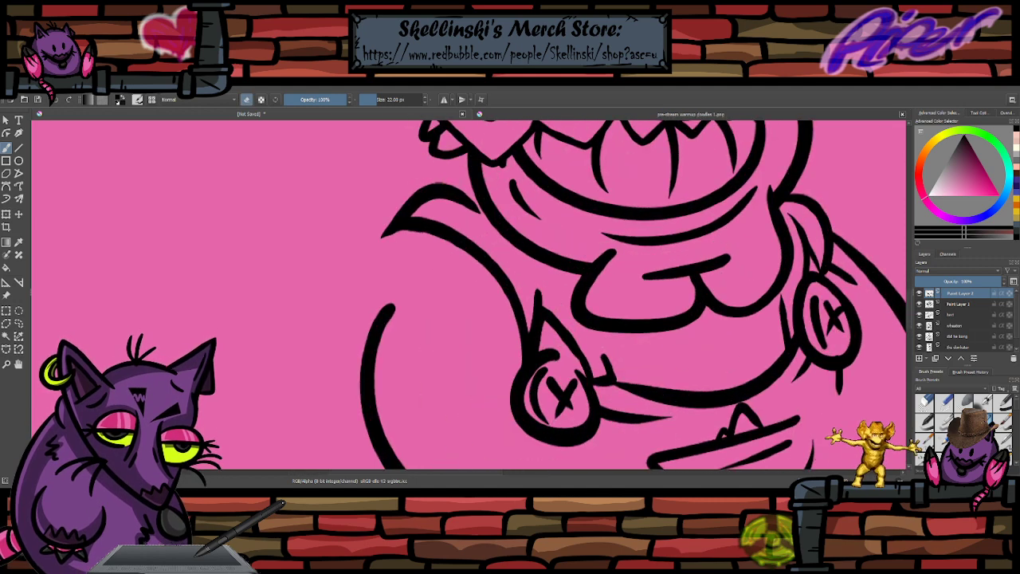
{"action": "left_click_drag", "start_coordinate": [383, 242], "coordinate": [433, 240]}
{"action": "key", "text": "ctrl+z"}
{"action": "key", "text": "e"}
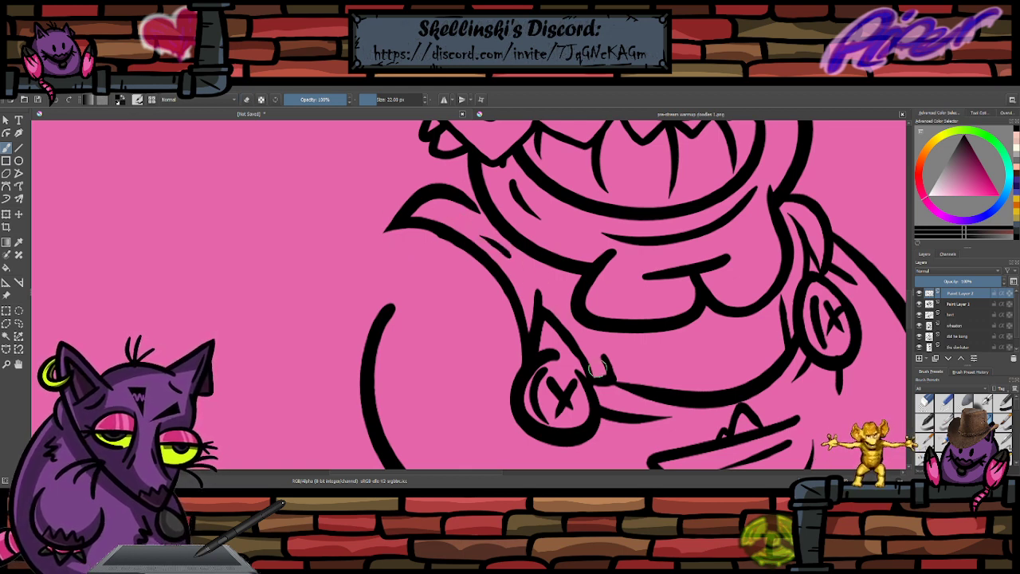
- Draw the inner edge line of the left overall strap from the bib corner up behind the chin to the jaw
{"action": "mouse_move", "coordinate": [607, 372]}
{"action": "left_mouse_down"}
{"action": "mouse_move", "coordinate": [578, 306]}
{"action": "mouse_move", "coordinate": [542, 267]}
{"action": "left_mouse_up"}
{"action": "key", "text": "ctrl+z"}
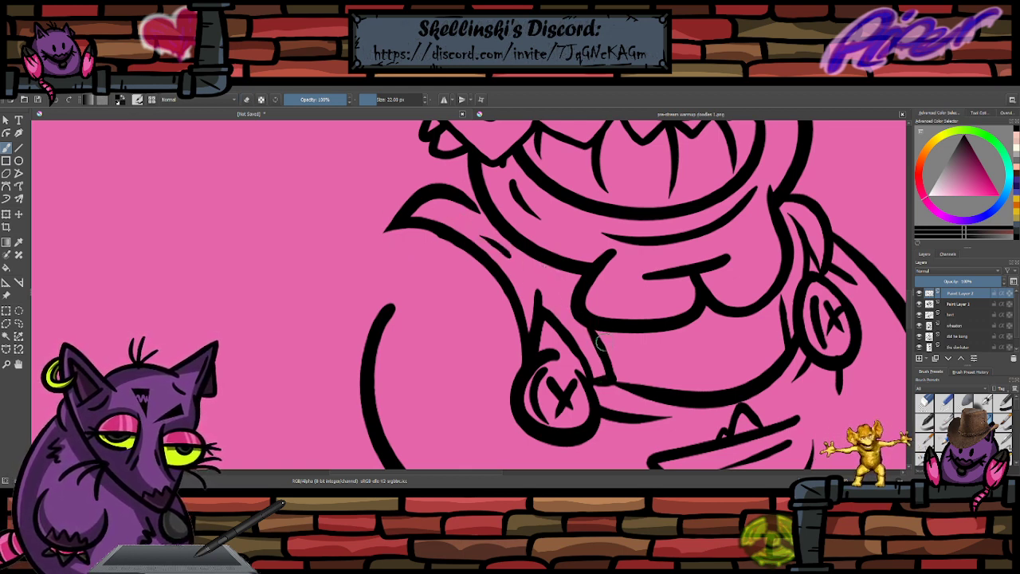
{"action": "mouse_move", "coordinate": [613, 381]}
{"action": "left_mouse_down"}
{"action": "mouse_move", "coordinate": [596, 332]}
{"action": "mouse_move", "coordinate": [544, 266]}
{"action": "left_mouse_up"}
{"action": "key", "text": "e"}
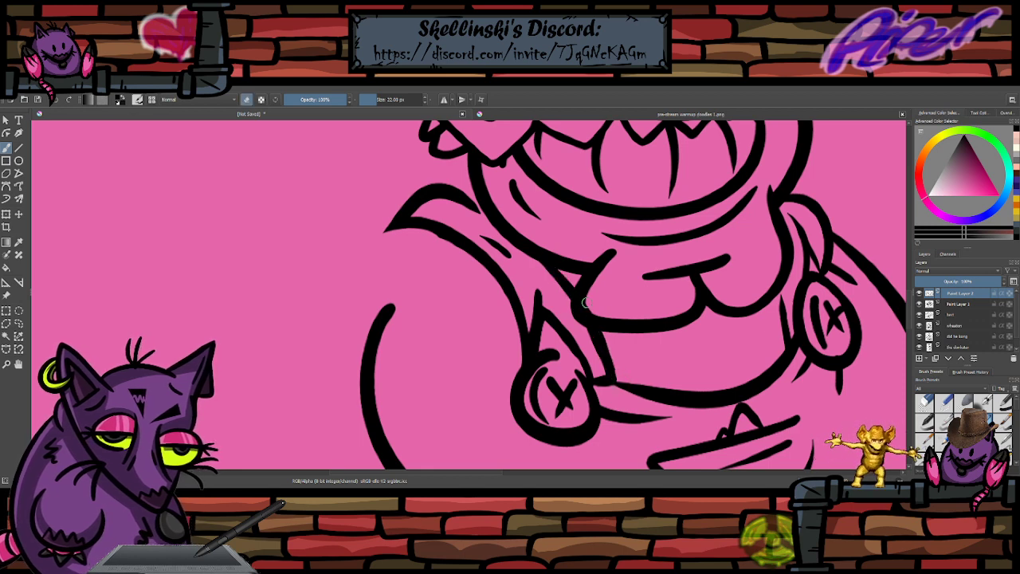
{"action": "key", "text": "e"}
- Draw a small curved collar knot under the chin cleft and a pointed collar flap on its right side
{"action": "left_click_drag", "start_coordinate": [670, 323], "coordinate": [743, 314]}
{"action": "key", "text": "ctrl+z"}
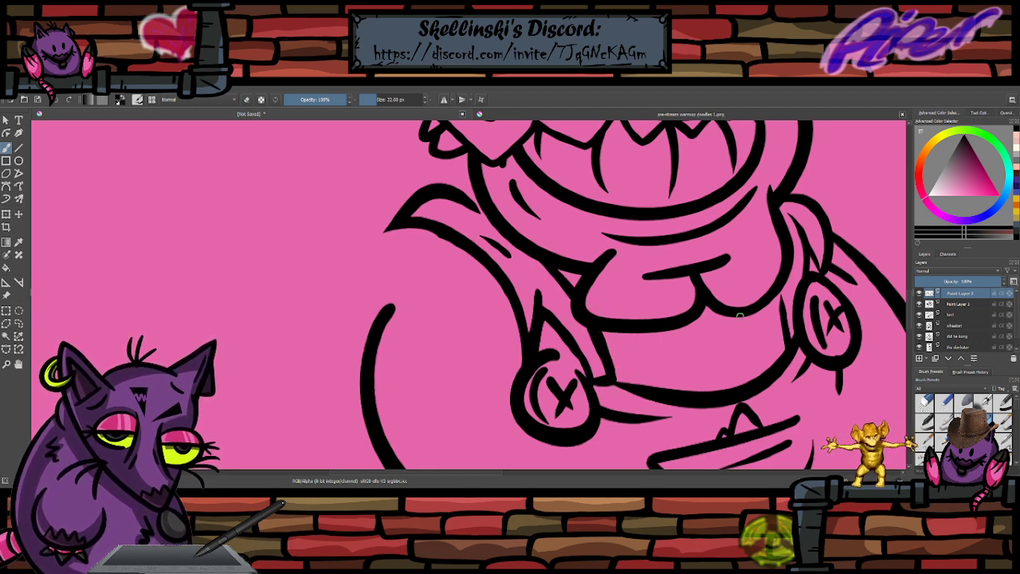
{"action": "left_click_drag", "start_coordinate": [680, 323], "coordinate": [740, 314]}
{"action": "key", "text": "ctrl+z"}
{"action": "mouse_move", "coordinate": [678, 327]}
{"action": "left_mouse_down"}
{"action": "mouse_move", "coordinate": [745, 317]}
{"action": "mouse_move", "coordinate": [726, 312]}
{"action": "mouse_move", "coordinate": [711, 330]}
{"action": "mouse_move", "coordinate": [761, 343]}
{"action": "mouse_move", "coordinate": [749, 367]}
{"action": "left_mouse_up"}
{"action": "key", "text": "ctrl+z"}
{"action": "key", "text": "ctrl+z"}
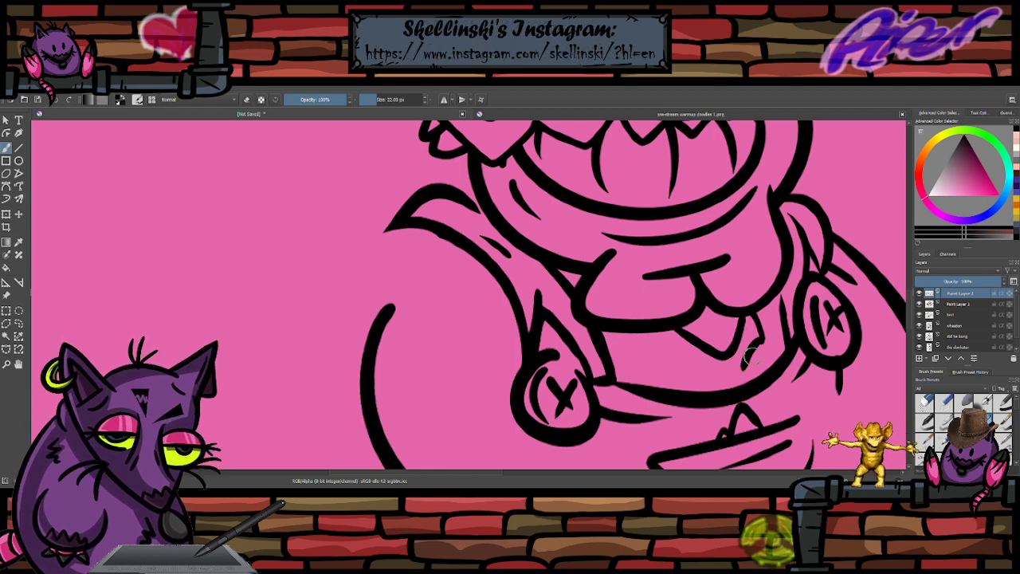
{"action": "scroll", "coordinate": [767, 303], "scroll_direction": "down", "scroll_amount": 2}
{"action": "scroll", "coordinate": [787, 306], "scroll_direction": "up", "scroll_amount": 2}
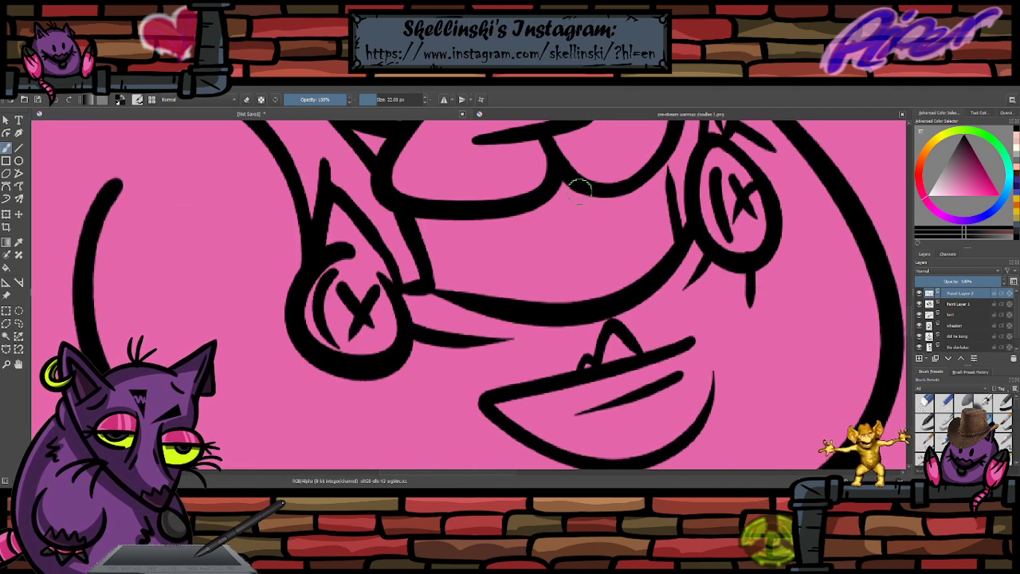
{"action": "mouse_move", "coordinate": [621, 189]}
{"action": "left_mouse_down"}
{"action": "mouse_move", "coordinate": [638, 220]}
{"action": "mouse_move", "coordinate": [596, 296]}
{"action": "left_mouse_up"}
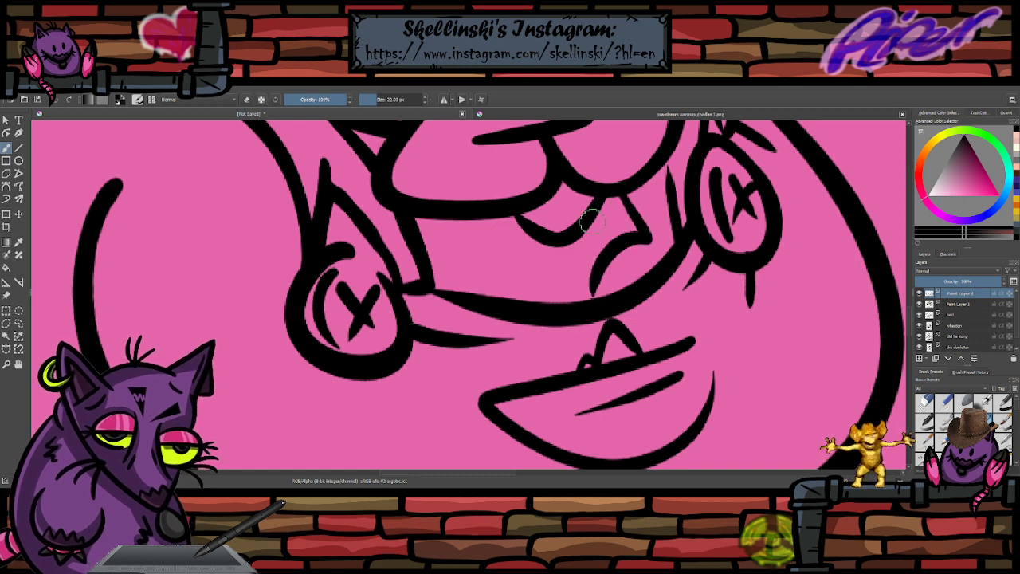
- Draw the matching collar flap on the left and a diagonal line joining the knot to the bib's upper edge
{"action": "mouse_move", "coordinate": [474, 222]}
{"action": "left_mouse_down"}
{"action": "mouse_move", "coordinate": [548, 280]}
{"action": "mouse_move", "coordinate": [575, 273]}
{"action": "mouse_move", "coordinate": [587, 219]}
{"action": "mouse_move", "coordinate": [527, 227]}
{"action": "mouse_move", "coordinate": [567, 317]}
{"action": "mouse_move", "coordinate": [588, 304]}
{"action": "mouse_move", "coordinate": [483, 205]}
{"action": "mouse_move", "coordinate": [576, 262]}
{"action": "mouse_move", "coordinate": [588, 289]}
{"action": "mouse_move", "coordinate": [514, 224]}
{"action": "left_mouse_up"}
{"action": "key", "text": "ctrl+z"}
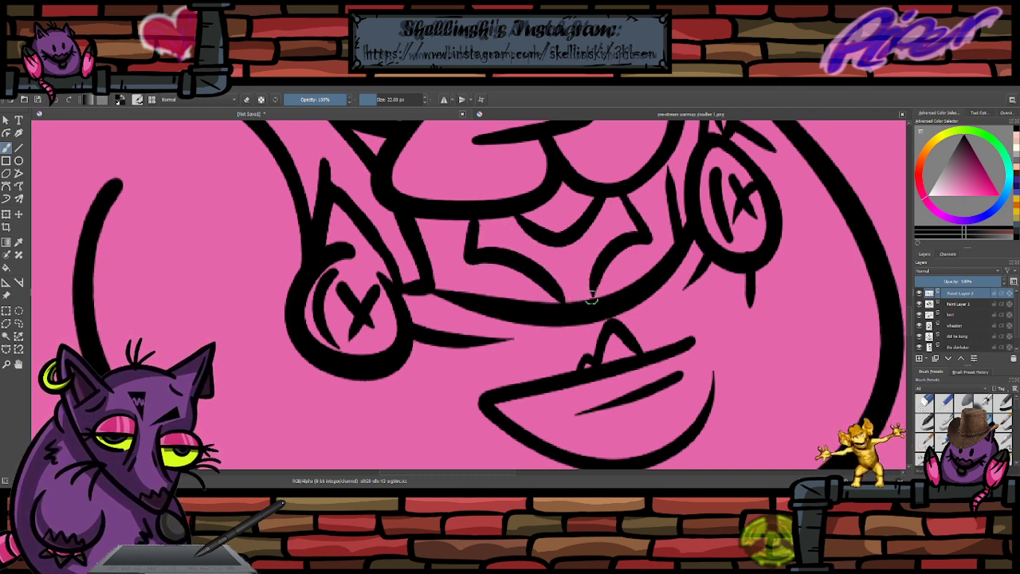
{"action": "mouse_move", "coordinate": [592, 296]}
{"action": "left_mouse_down"}
{"action": "mouse_move", "coordinate": [555, 224]}
{"action": "mouse_move", "coordinate": [547, 233]}
{"action": "mouse_move", "coordinate": [606, 329]}
{"action": "mouse_move", "coordinate": [599, 297]}
{"action": "left_mouse_up"}
{"action": "key", "text": "ctrl+z"}
{"action": "key", "text": "ctrl+z"}
{"action": "left_click_drag", "start_coordinate": [517, 220], "coordinate": [598, 298]}
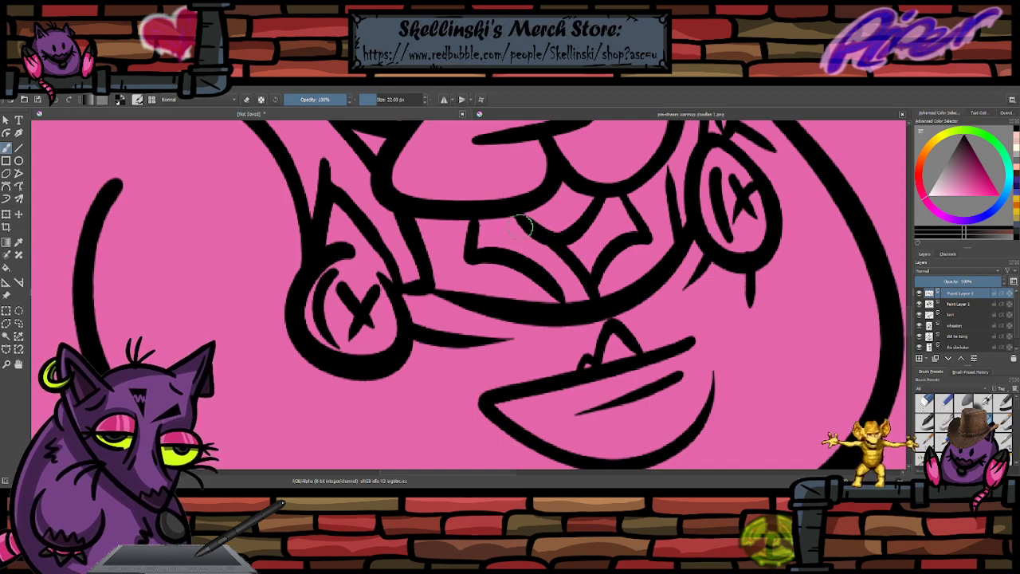
- Add a short crease stroke inside the collar knot and small accent lines along its outer left and right edges
{"action": "scroll", "coordinate": [558, 254], "scroll_direction": "down", "scroll_amount": 3}
{"action": "scroll", "coordinate": [571, 254], "scroll_direction": "up", "scroll_amount": 6}
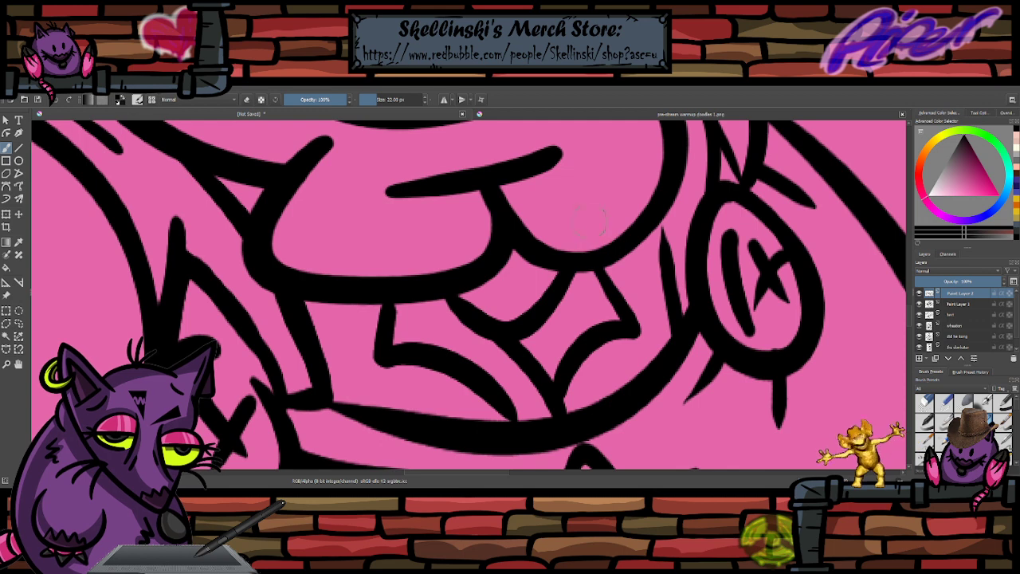
{"action": "key", "text": "ctrl+z"}
{"action": "mouse_move", "coordinate": [519, 282]}
{"action": "left_mouse_down"}
{"action": "mouse_move", "coordinate": [520, 312]}
{"action": "mouse_move", "coordinate": [515, 282]}
{"action": "mouse_move", "coordinate": [519, 292]}
{"action": "mouse_move", "coordinate": [542, 270]}
{"action": "mouse_move", "coordinate": [529, 311]}
{"action": "left_mouse_up"}
{"action": "key", "text": "ctrl+z"}
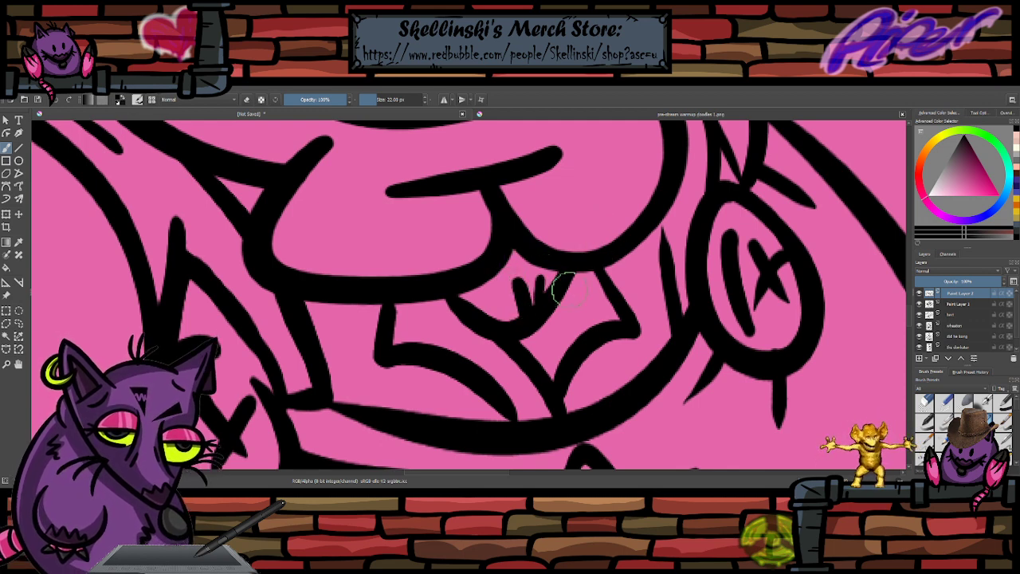
{"action": "left_click_drag", "start_coordinate": [578, 276], "coordinate": [560, 318]}
{"action": "key", "text": "ctrl+z"}
{"action": "left_click_drag", "start_coordinate": [445, 300], "coordinate": [480, 341]}
{"action": "left_click_drag", "start_coordinate": [570, 392], "coordinate": [570, 412]}
{"action": "key", "text": "ctrl+z"}
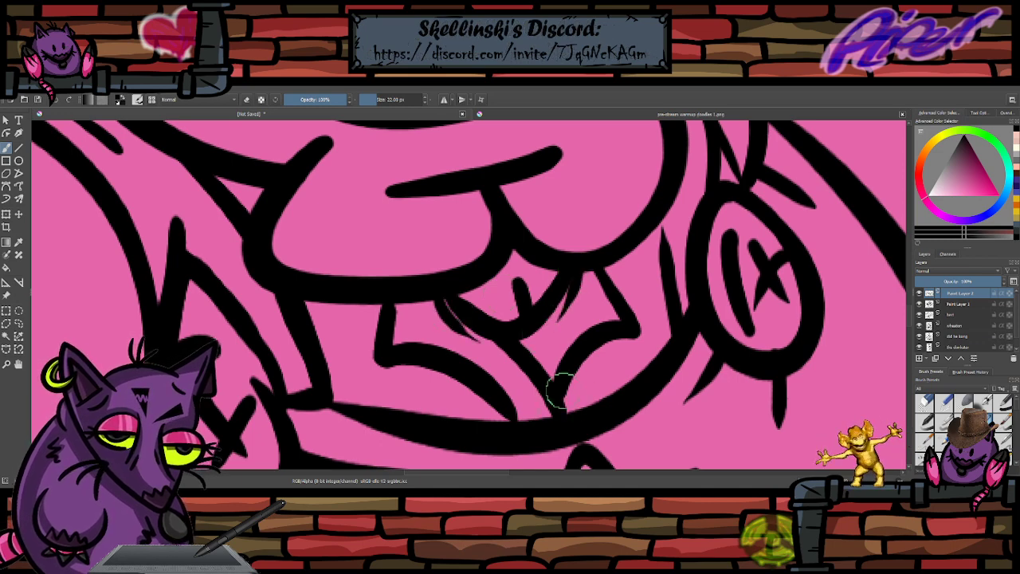
{"action": "scroll", "coordinate": [577, 336], "scroll_direction": "down", "scroll_amount": 3}
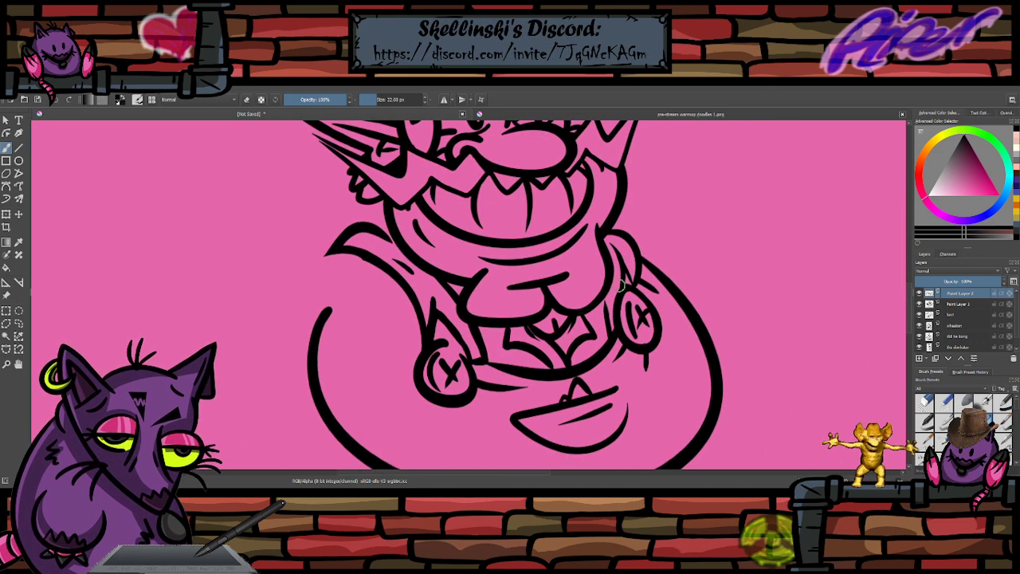
{"action": "scroll", "coordinate": [588, 319], "scroll_direction": "down", "scroll_amount": 3}
{"action": "scroll", "coordinate": [591, 226], "scroll_direction": "up", "scroll_amount": 2}
{"action": "scroll", "coordinate": [591, 225], "scroll_direction": "down", "scroll_amount": 1}
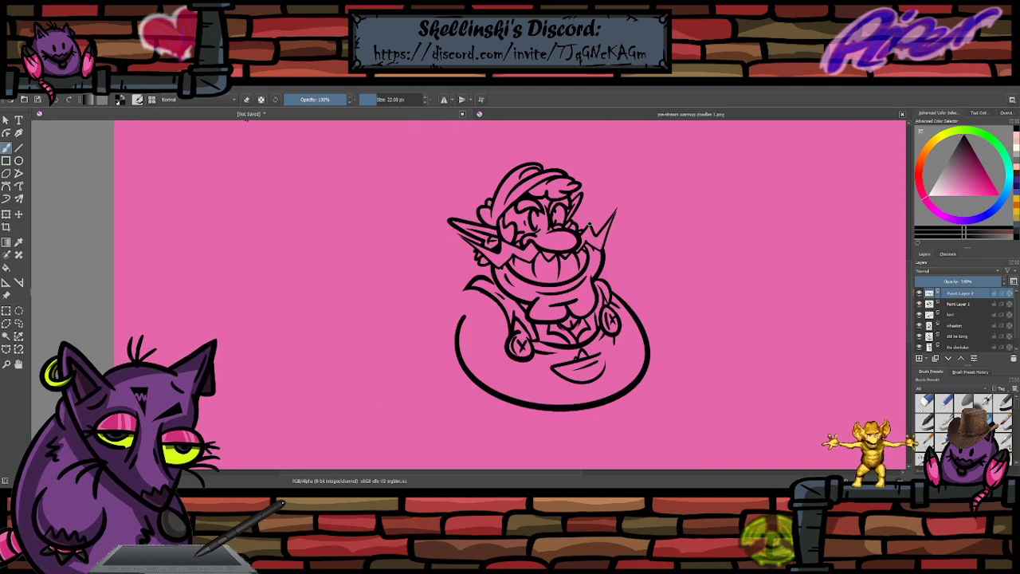
- Examine the whole character and the open left end of its round body outline
{"action": "scroll", "coordinate": [590, 226], "scroll_direction": "down", "scroll_amount": 1}
{"action": "scroll", "coordinate": [572, 187], "scroll_direction": "up", "scroll_amount": 1}
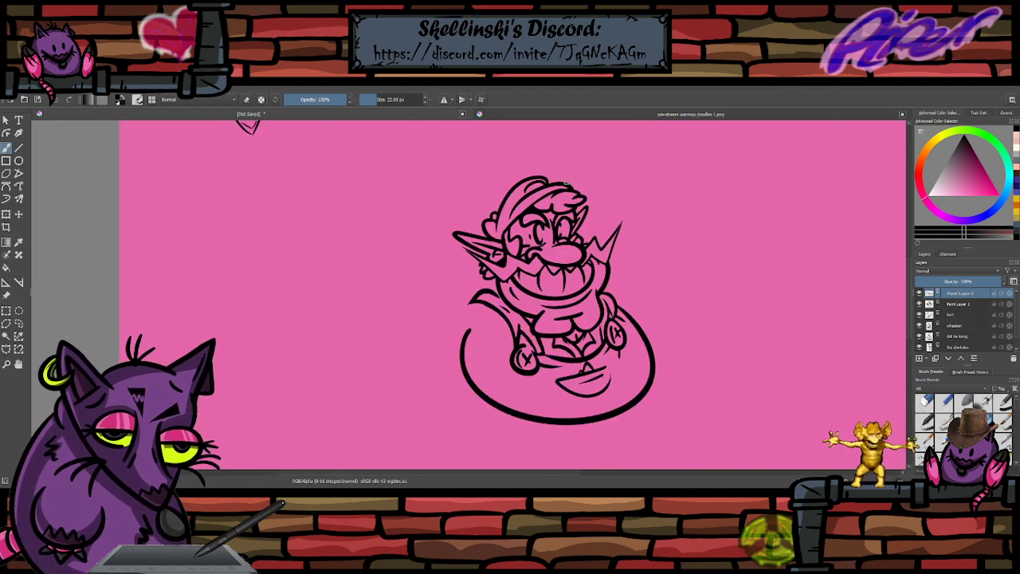
{"action": "key", "text": "plus"}
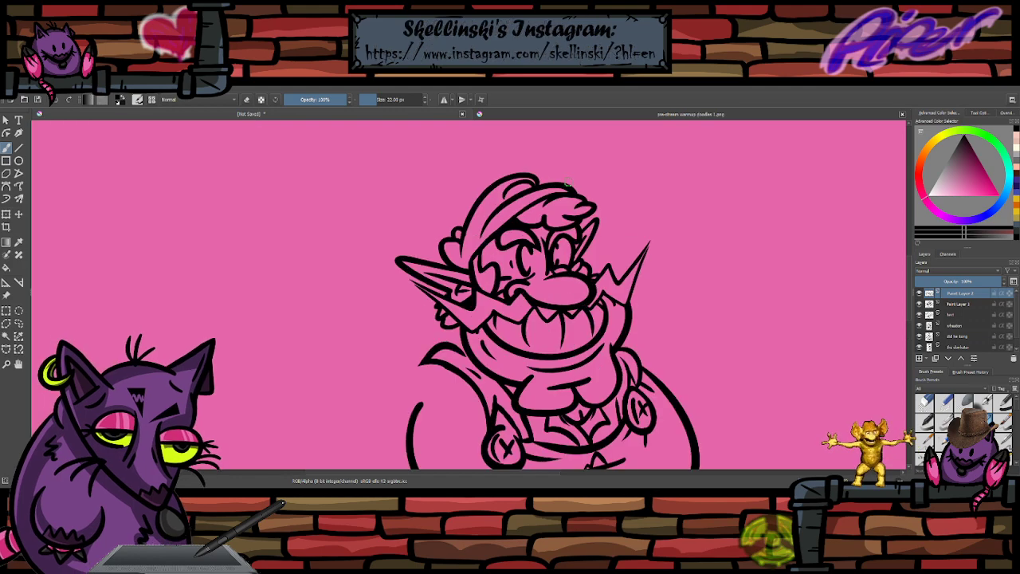
{"action": "key", "text": "minus"}
{"action": "scroll", "coordinate": [571, 196], "scroll_direction": "down", "scroll_amount": 1}
{"action": "scroll", "coordinate": [569, 215], "scroll_direction": "up", "scroll_amount": 1}
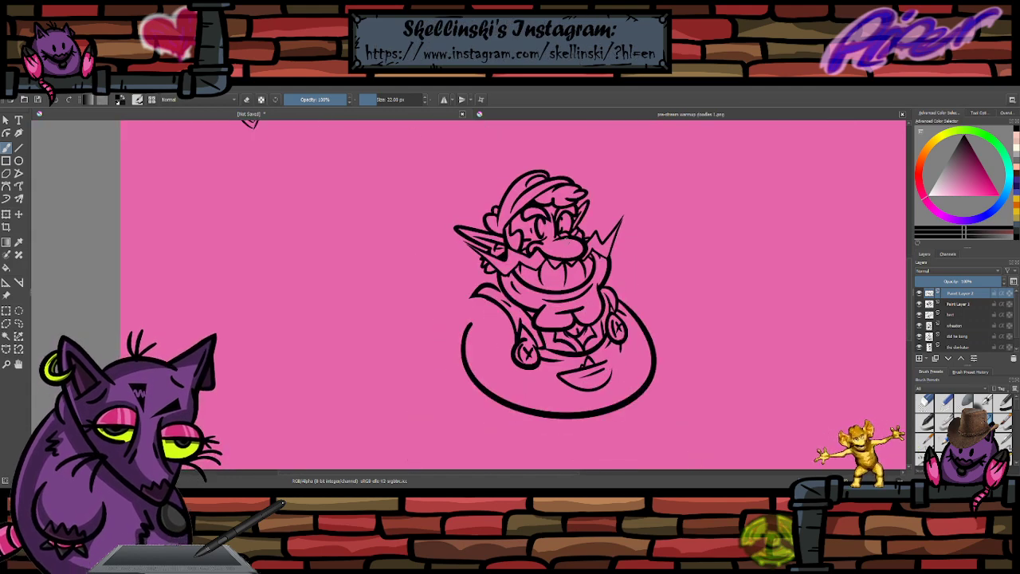
{"action": "scroll", "coordinate": [617, 359], "scroll_direction": "up", "scroll_amount": 1}
{"action": "scroll", "coordinate": [594, 318], "scroll_direction": "down", "scroll_amount": 2}
{"action": "scroll", "coordinate": [573, 342], "scroll_direction": "up", "scroll_amount": 1}
{"action": "scroll", "coordinate": [566, 311], "scroll_direction": "down", "scroll_amount": 1}
{"action": "scroll", "coordinate": [551, 309], "scroll_direction": "up", "scroll_amount": 2}
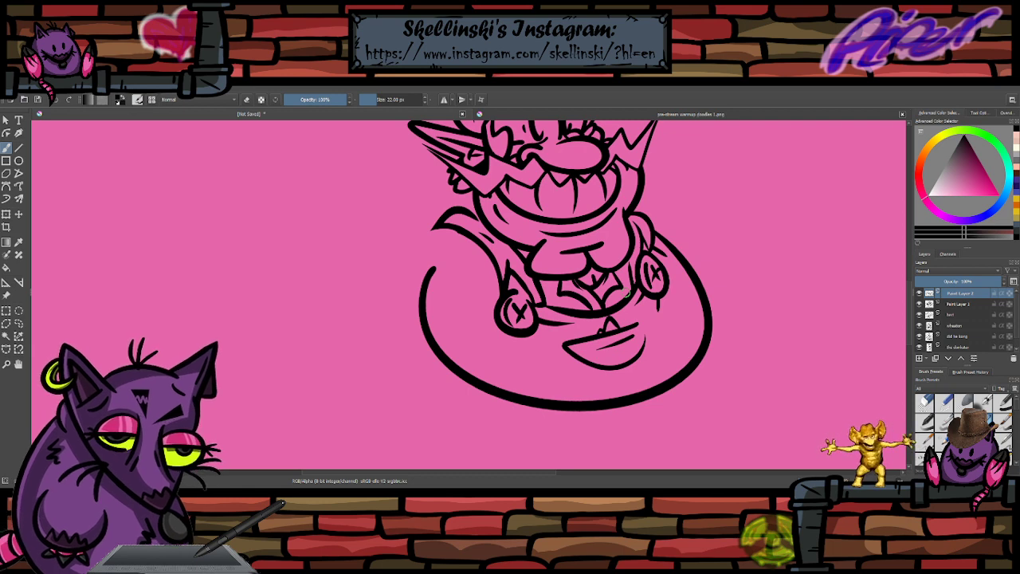
- Draw the curved lower edge of the left arm opening from the strap button to the body outline's open end, and clean up its tip
{"action": "key", "text": "plus"}
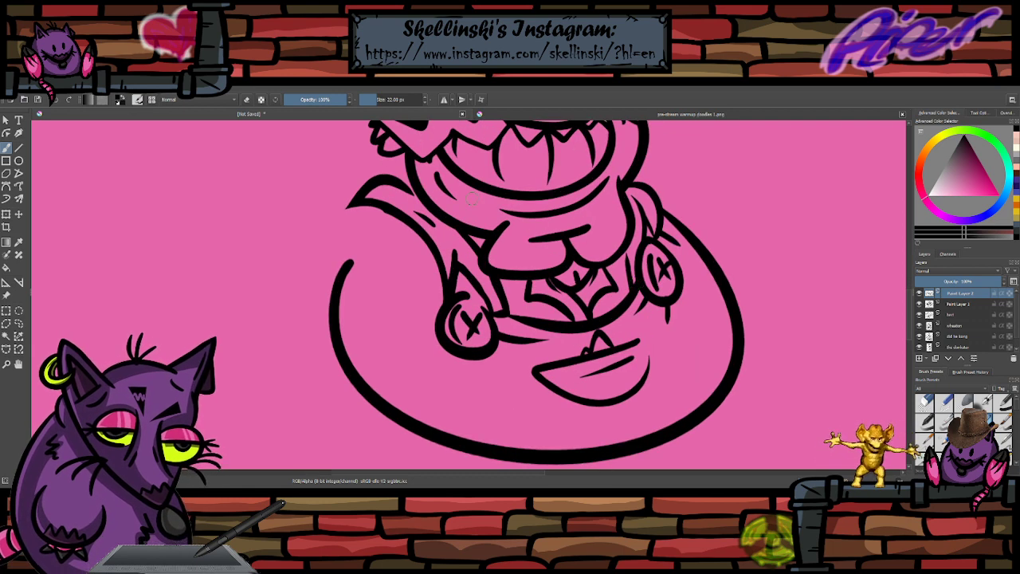
{"action": "left_click_drag", "start_coordinate": [435, 296], "coordinate": [345, 260]}
{"action": "key", "text": "e"}
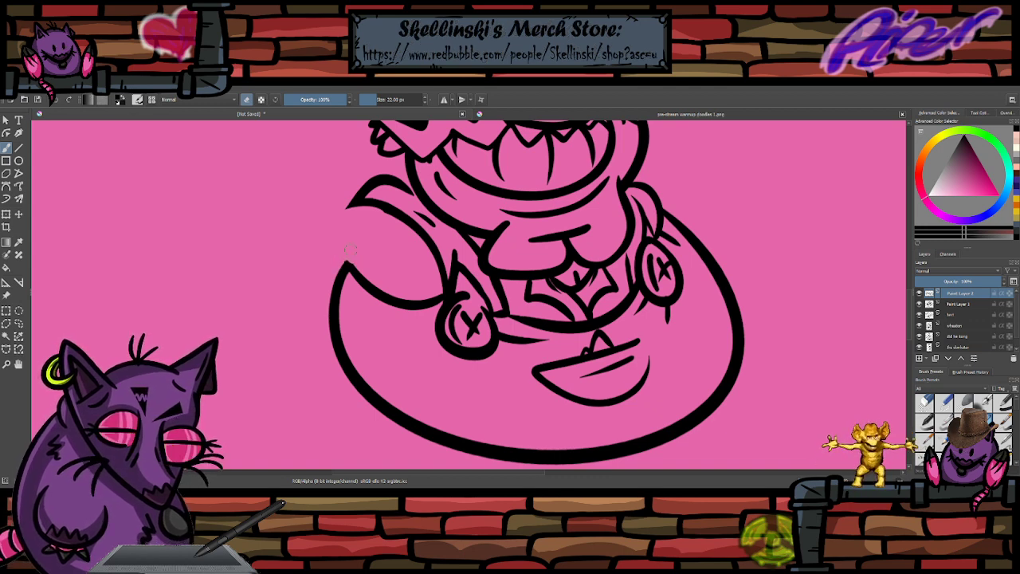
{"action": "scroll", "coordinate": [514, 248], "scroll_direction": "down", "scroll_amount": 2}
{"action": "scroll", "coordinate": [519, 219], "scroll_direction": "up", "scroll_amount": 2}
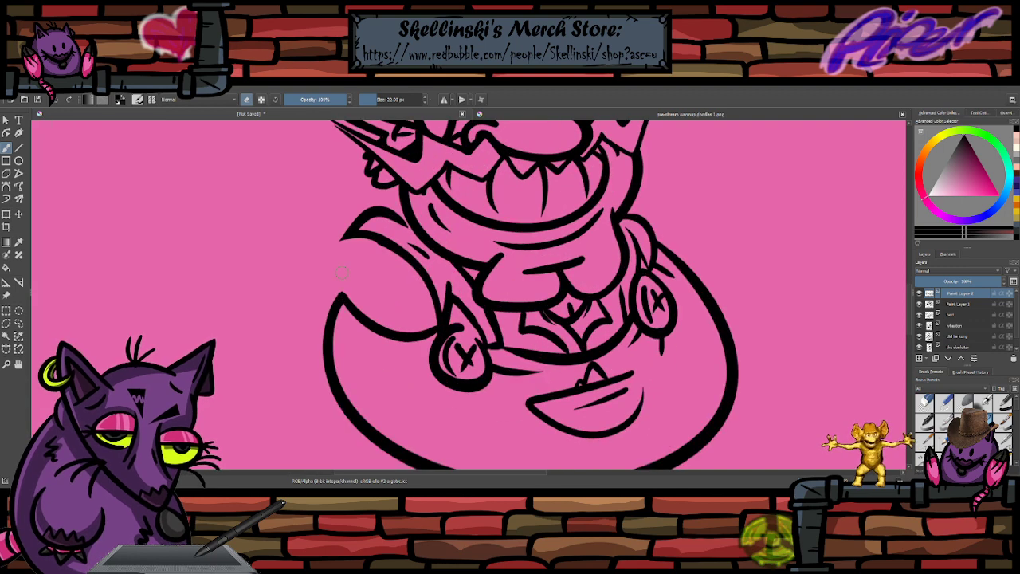
{"action": "scroll", "coordinate": [485, 268], "scroll_direction": "up", "scroll_amount": 1}
{"action": "key", "text": "e"}
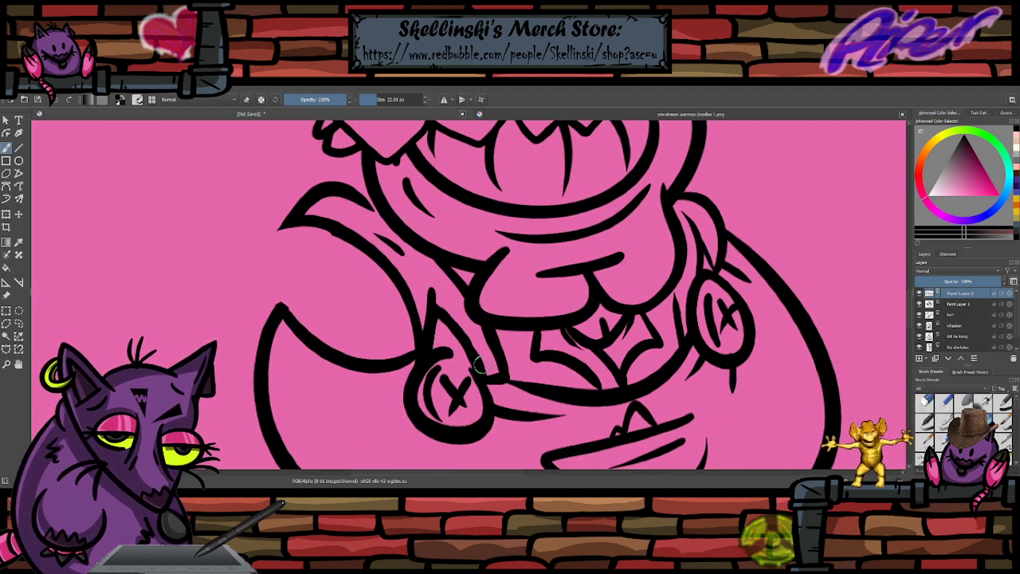
- Review the left arm opening's lower edge against the full figure
{"action": "scroll", "coordinate": [506, 283], "scroll_direction": "down", "scroll_amount": 3}
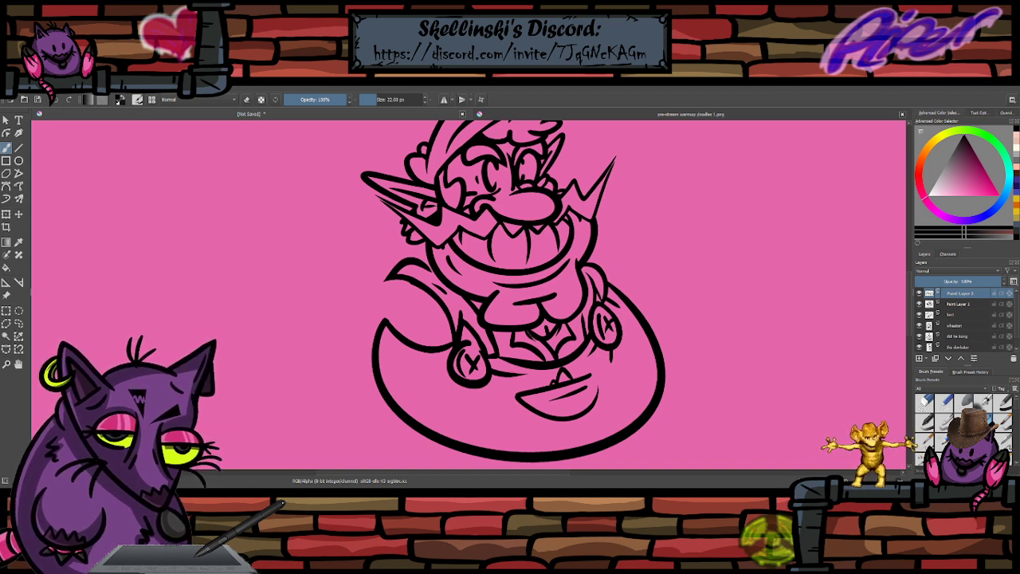
{"action": "scroll", "coordinate": [547, 264], "scroll_direction": "down", "scroll_amount": 2}
{"action": "scroll", "coordinate": [519, 212], "scroll_direction": "up", "scroll_amount": 1}
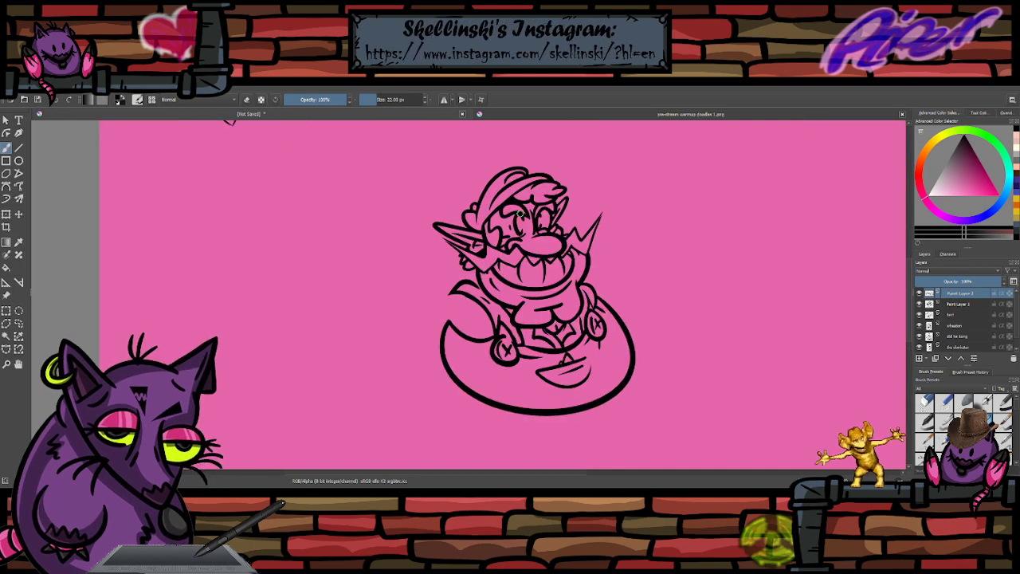
{"action": "scroll", "coordinate": [513, 213], "scroll_direction": "up", "scroll_amount": 1}
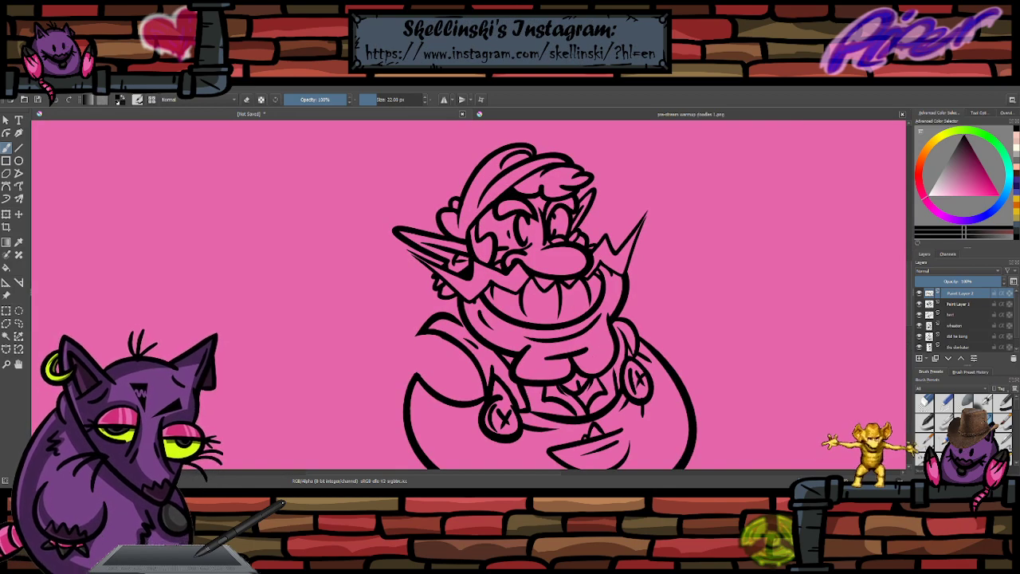
{"action": "scroll", "coordinate": [529, 273], "scroll_direction": "down", "scroll_amount": 3}
{"action": "scroll", "coordinate": [526, 314], "scroll_direction": "up", "scroll_amount": 5}
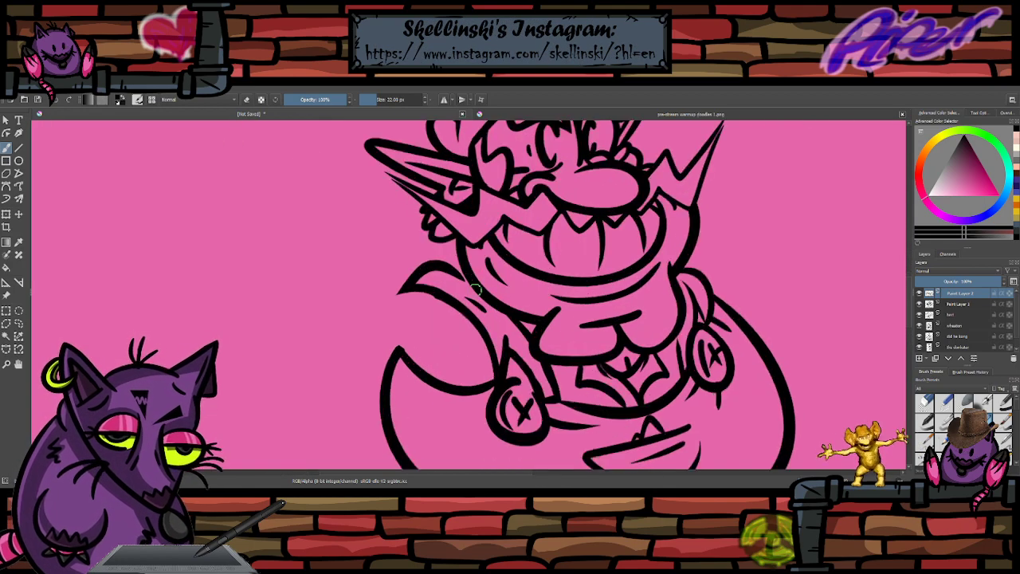
{"action": "scroll", "coordinate": [467, 271], "scroll_direction": "down", "scroll_amount": 2}
{"action": "scroll", "coordinate": [467, 271], "scroll_direction": "up", "scroll_amount": 2}
{"action": "scroll", "coordinate": [454, 283], "scroll_direction": "down", "scroll_amount": 4}
{"action": "scroll", "coordinate": [415, 275], "scroll_direction": "up", "scroll_amount": 5}
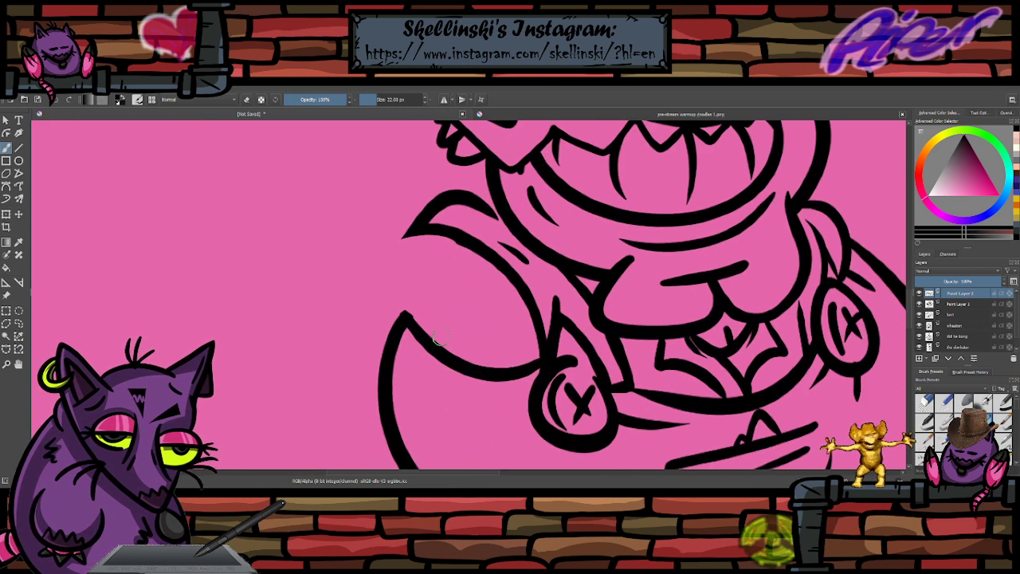
- Clean up the body outline's left tip and draw a curve from it to the overall strap, closing the left arm opening
{"action": "key", "text": "e"}
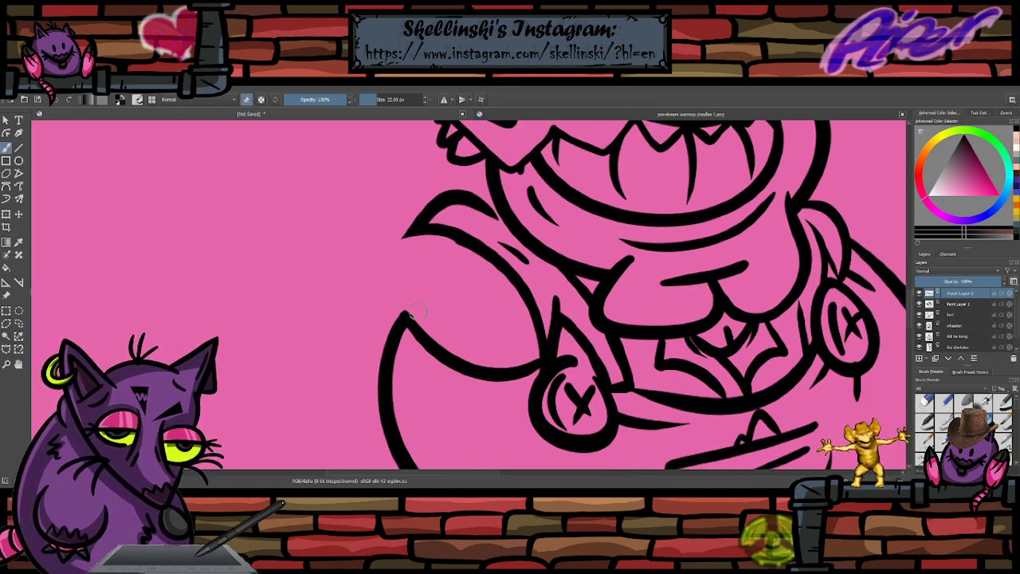
{"action": "left_click_drag", "start_coordinate": [450, 243], "coordinate": [410, 319]}
{"action": "key", "text": "ctrl+z"}
{"action": "mouse_move", "coordinate": [455, 246]}
{"action": "left_mouse_down"}
{"action": "mouse_move", "coordinate": [436, 343]}
{"action": "mouse_move", "coordinate": [418, 311]}
{"action": "mouse_move", "coordinate": [452, 242]}
{"action": "left_mouse_up"}
{"action": "key", "text": "ctrl+z"}
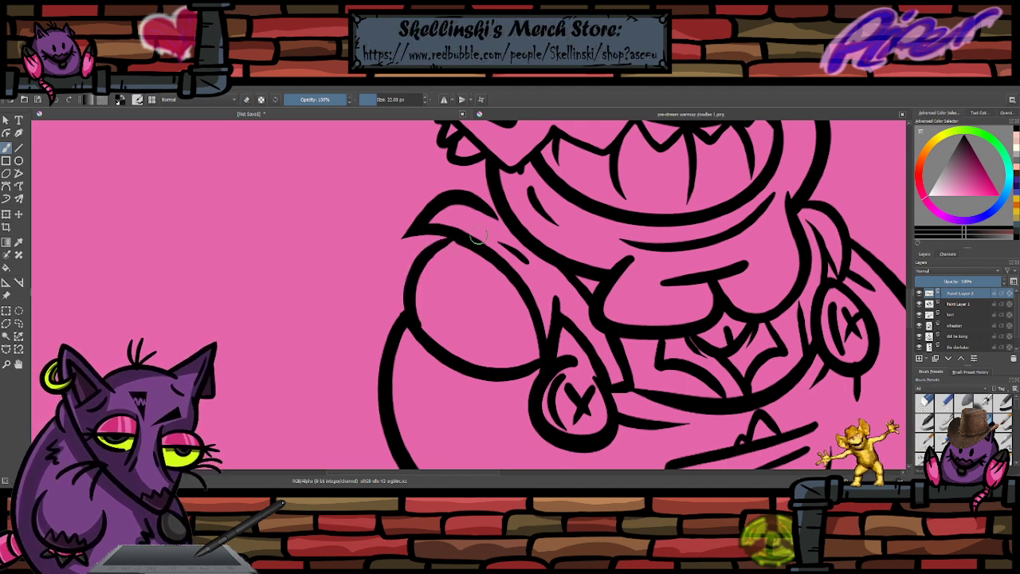
- Add short crease strokes around the left strap button and one on the outer side of the right strap button
{"action": "scroll", "coordinate": [478, 236], "scroll_direction": "down", "scroll_amount": 4}
{"action": "scroll", "coordinate": [578, 240], "scroll_direction": "up", "scroll_amount": 2}
{"action": "scroll", "coordinate": [644, 299], "scroll_direction": "down", "scroll_amount": 1}
{"action": "scroll", "coordinate": [621, 263], "scroll_direction": "up", "scroll_amount": 1}
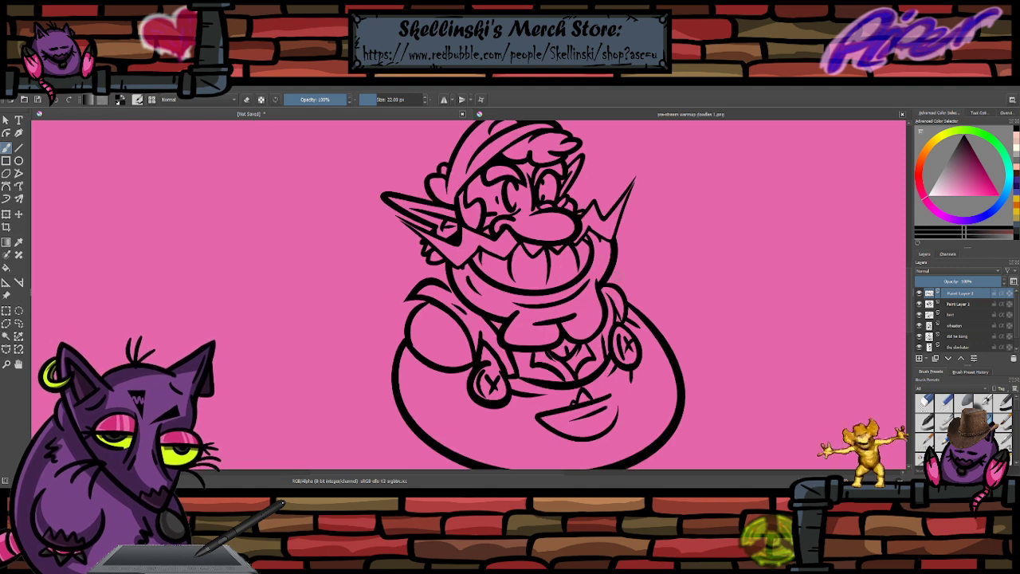
{"action": "scroll", "coordinate": [534, 352], "scroll_direction": "down", "scroll_amount": 1}
{"action": "scroll", "coordinate": [534, 352], "scroll_direction": "up", "scroll_amount": 3}
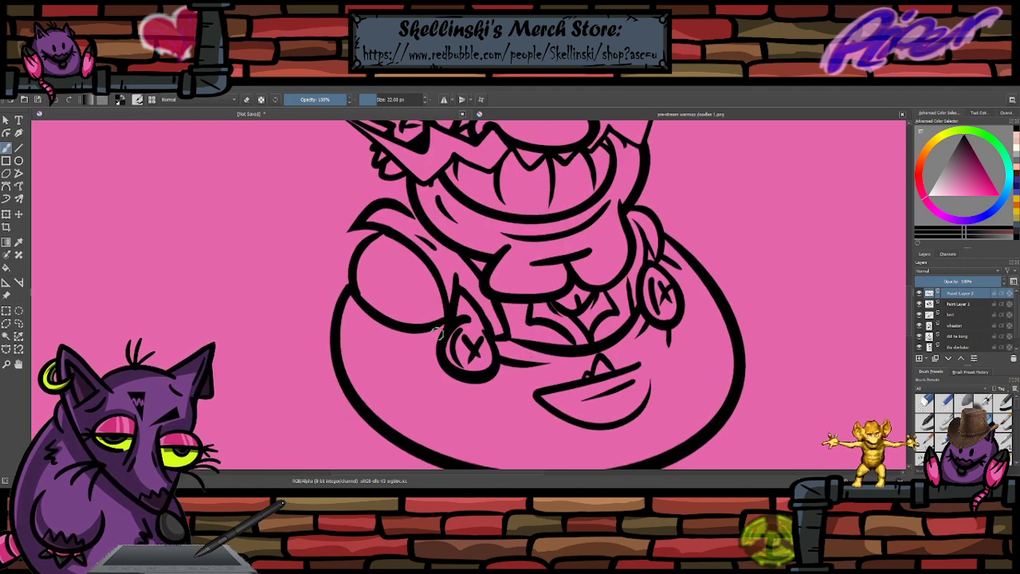
{"action": "mouse_move", "coordinate": [438, 344]}
{"action": "left_mouse_down"}
{"action": "mouse_move", "coordinate": [407, 347]}
{"action": "mouse_move", "coordinate": [411, 341]}
{"action": "left_mouse_up"}
{"action": "key", "text": "ctrl+z"}
{"action": "left_click_drag", "start_coordinate": [486, 380], "coordinate": [491, 393]}
{"action": "left_click_drag", "start_coordinate": [438, 371], "coordinate": [432, 383]}
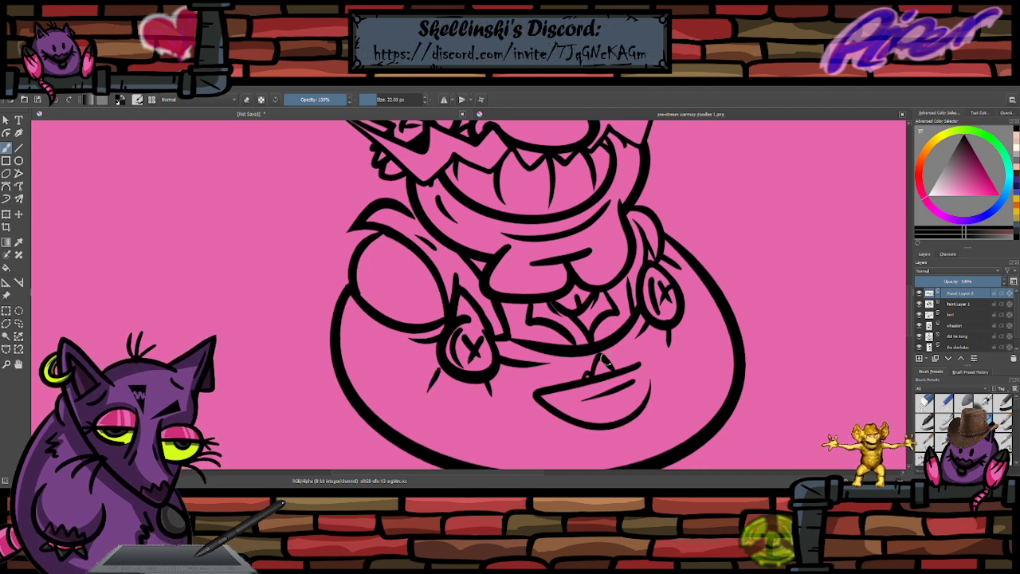
{"action": "left_click_drag", "start_coordinate": [683, 292], "coordinate": [699, 306]}
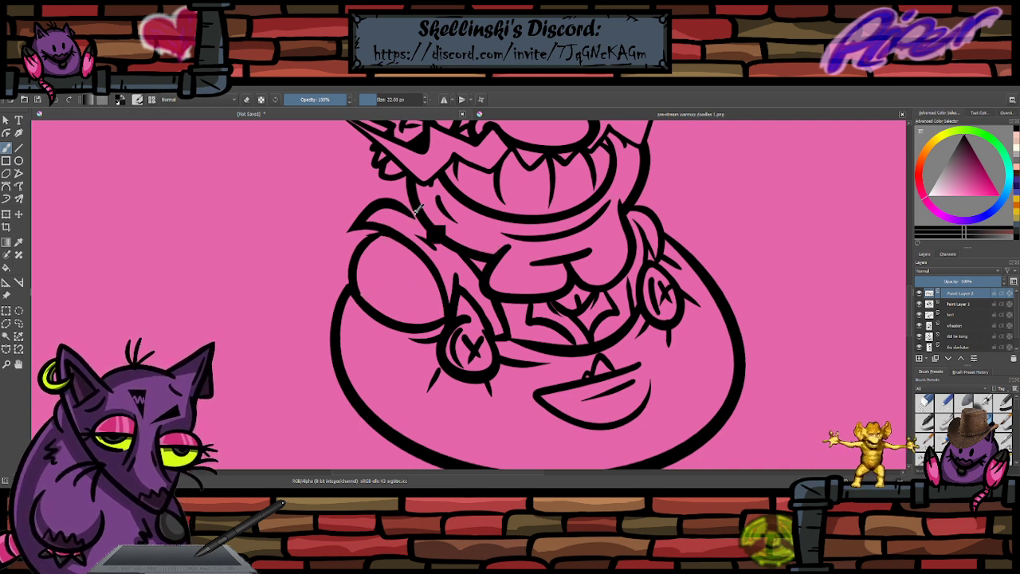
- Add a short crease stroke inside the body outline just below the left arm opening
{"action": "scroll", "coordinate": [412, 211], "scroll_direction": "down", "scroll_amount": 1}
{"action": "scroll", "coordinate": [456, 221], "scroll_direction": "up", "scroll_amount": 1}
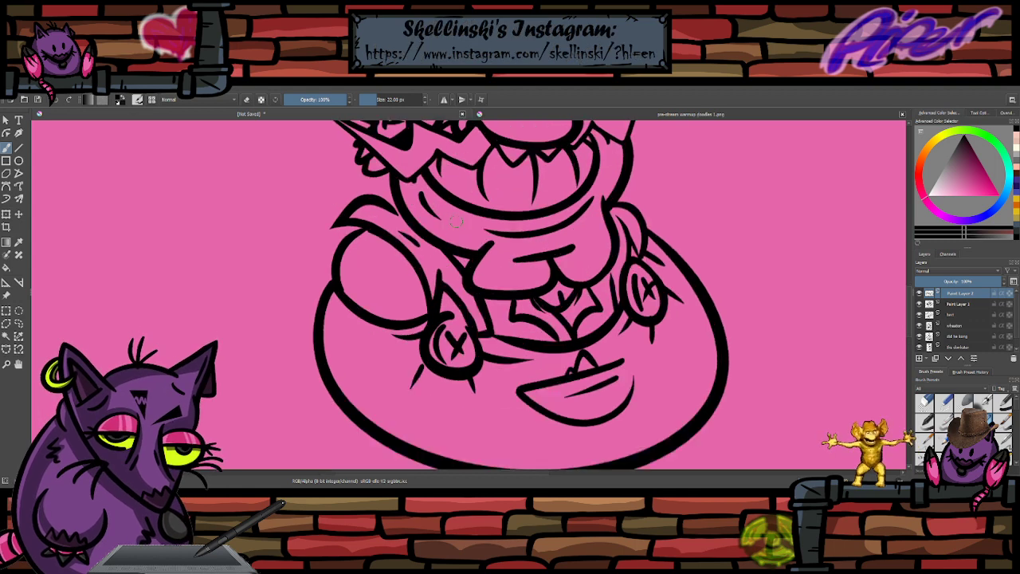
{"action": "scroll", "coordinate": [556, 253], "scroll_direction": "down", "scroll_amount": 1}
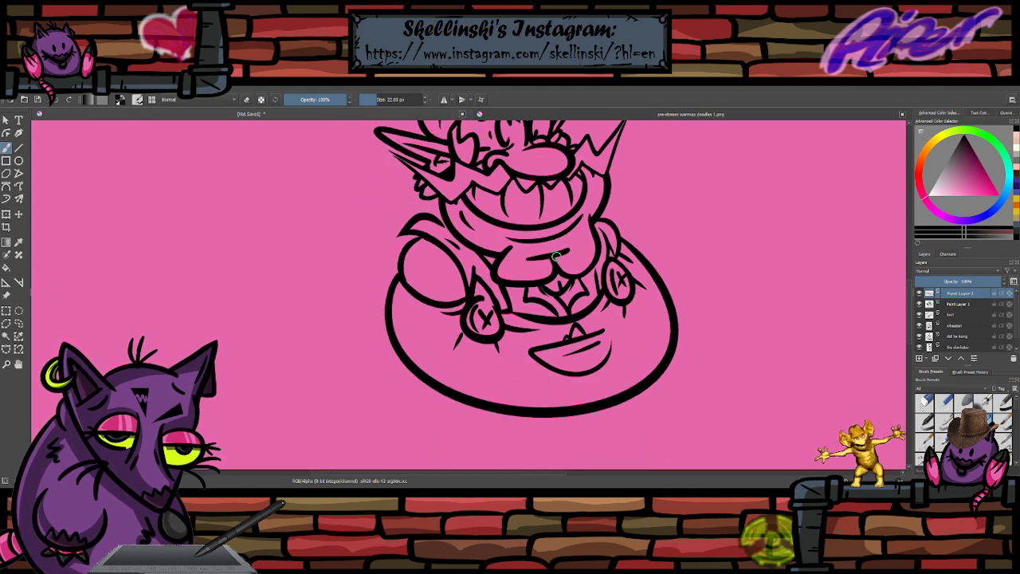
{"action": "scroll", "coordinate": [556, 253], "scroll_direction": "up", "scroll_amount": 1}
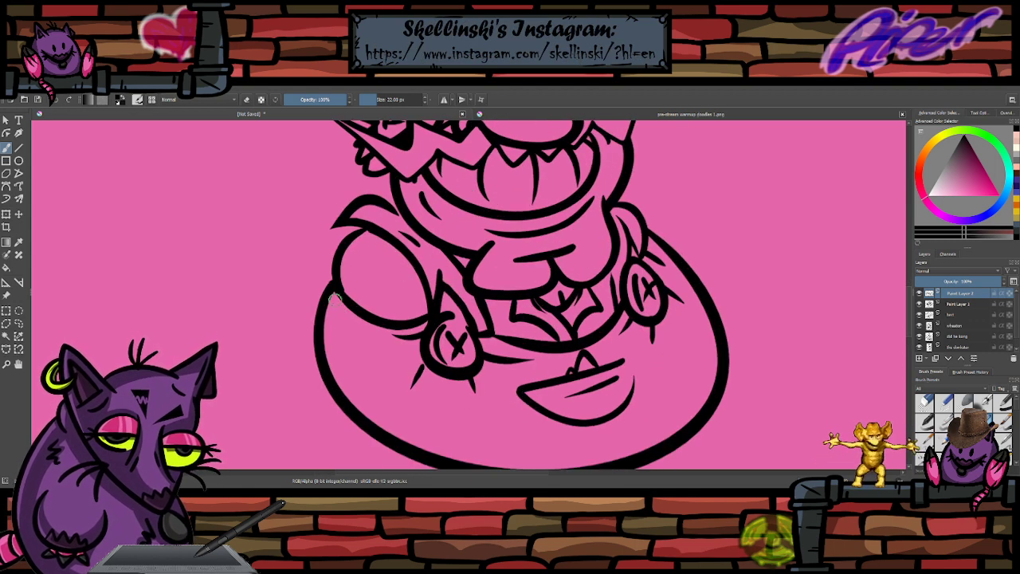
{"action": "scroll", "coordinate": [460, 280], "scroll_direction": "down", "scroll_amount": 4}
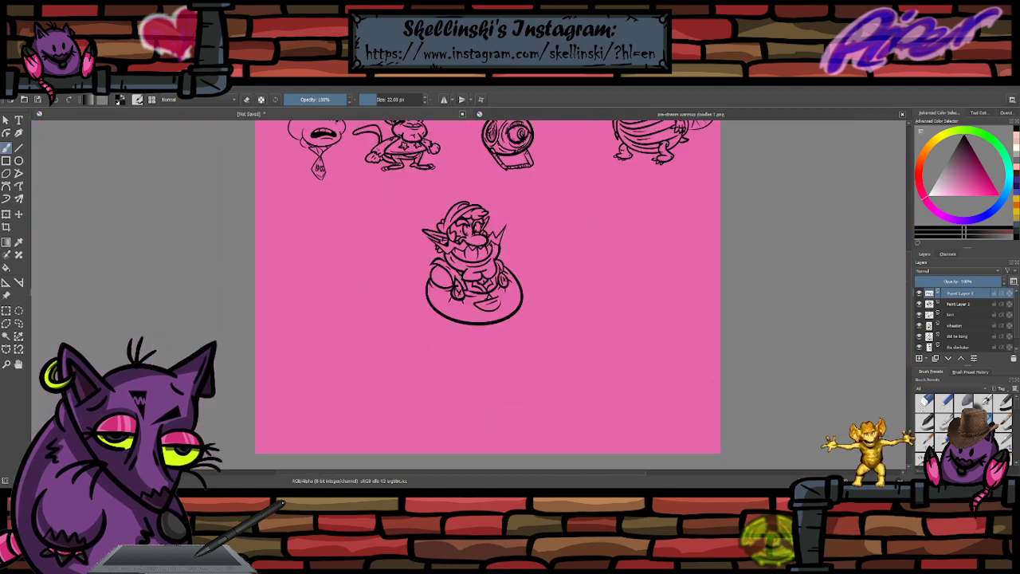
- Try reworking the bib's upper edge near the left strap and add a small accent stroke inside the strap's lower corner
{"action": "scroll", "coordinate": [460, 280], "scroll_direction": "up", "scroll_amount": 1}
{"action": "scroll", "coordinate": [461, 232], "scroll_direction": "up", "scroll_amount": 1}
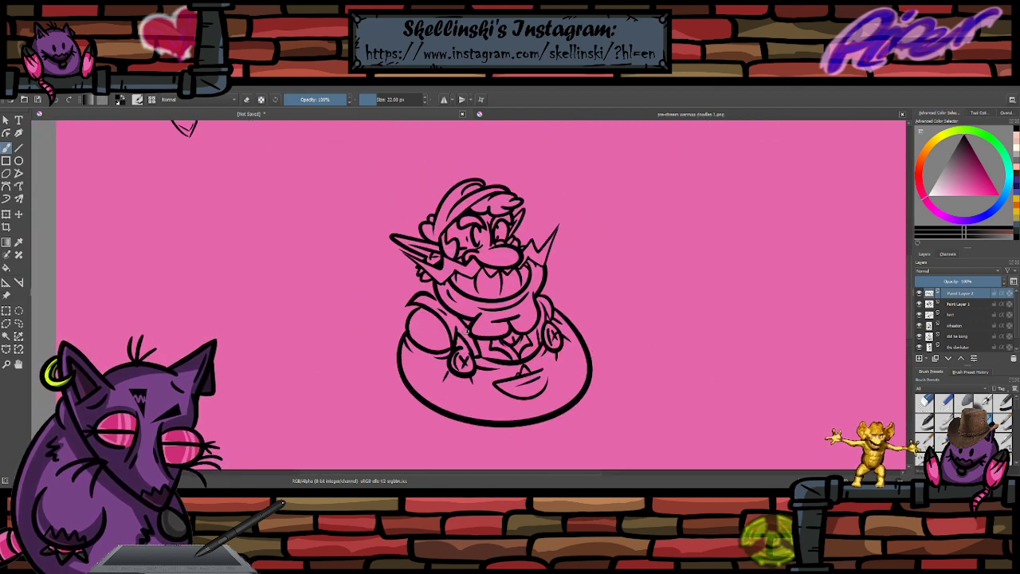
{"action": "scroll", "coordinate": [467, 328], "scroll_direction": "down", "scroll_amount": 1}
{"action": "scroll", "coordinate": [467, 329], "scroll_direction": "down", "scroll_amount": 1}
{"action": "scroll", "coordinate": [467, 328], "scroll_direction": "up", "scroll_amount": 2}
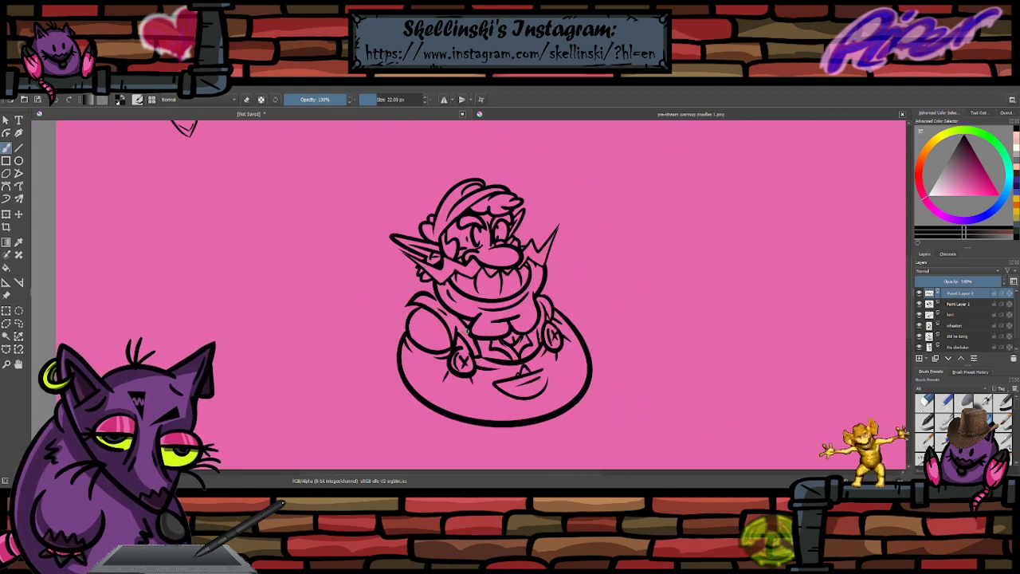
{"action": "scroll", "coordinate": [467, 330], "scroll_direction": "up", "scroll_amount": 5}
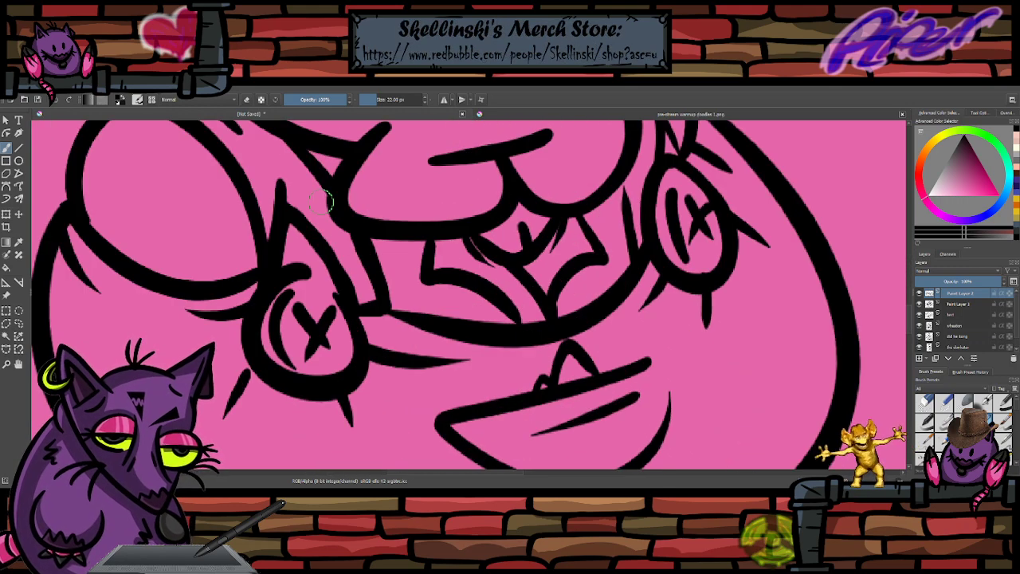
{"action": "left_click_drag", "start_coordinate": [444, 328], "coordinate": [393, 319]}
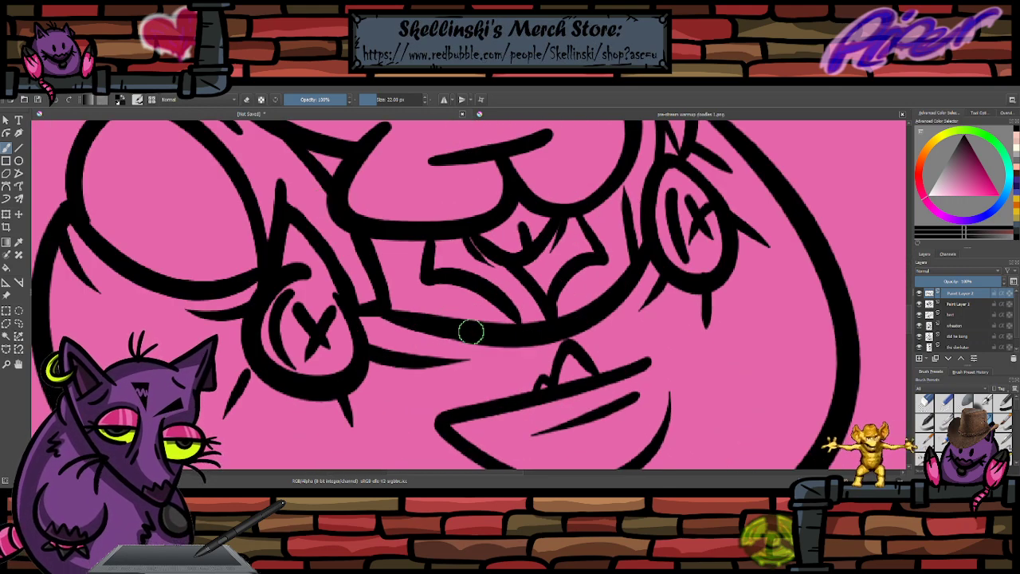
{"action": "left_click_drag", "start_coordinate": [468, 331], "coordinate": [345, 312]}
{"action": "key", "text": "ctrl+z"}
{"action": "mouse_move", "coordinate": [432, 326]}
{"action": "left_mouse_down"}
{"action": "mouse_move", "coordinate": [334, 306]}
{"action": "mouse_move", "coordinate": [401, 316]}
{"action": "mouse_move", "coordinate": [356, 317]}
{"action": "mouse_move", "coordinate": [388, 308]}
{"action": "left_mouse_up"}
{"action": "key", "text": "ctrl+z"}
{"action": "left_click_drag", "start_coordinate": [350, 281], "coordinate": [367, 312]}
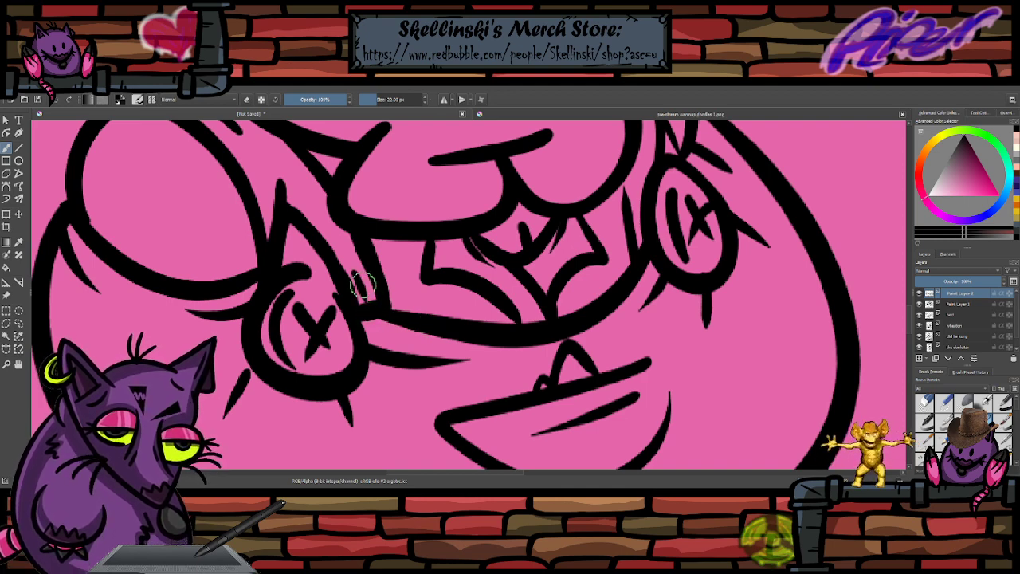
- Examine the whole figure with its arm opening and crease details
{"action": "scroll", "coordinate": [431, 328], "scroll_direction": "down", "scroll_amount": 4}
{"action": "scroll", "coordinate": [440, 319], "scroll_direction": "up", "scroll_amount": 2}
{"action": "scroll", "coordinate": [462, 307], "scroll_direction": "down", "scroll_amount": 2}
{"action": "scroll", "coordinate": [423, 273], "scroll_direction": "up", "scroll_amount": 2}
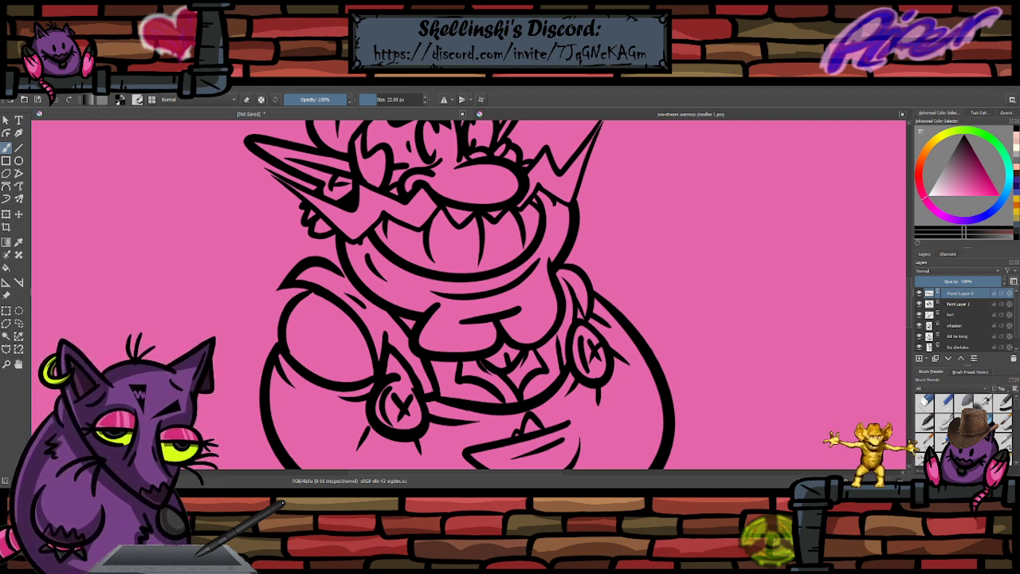
{"action": "scroll", "coordinate": [561, 237], "scroll_direction": "down", "scroll_amount": 3}
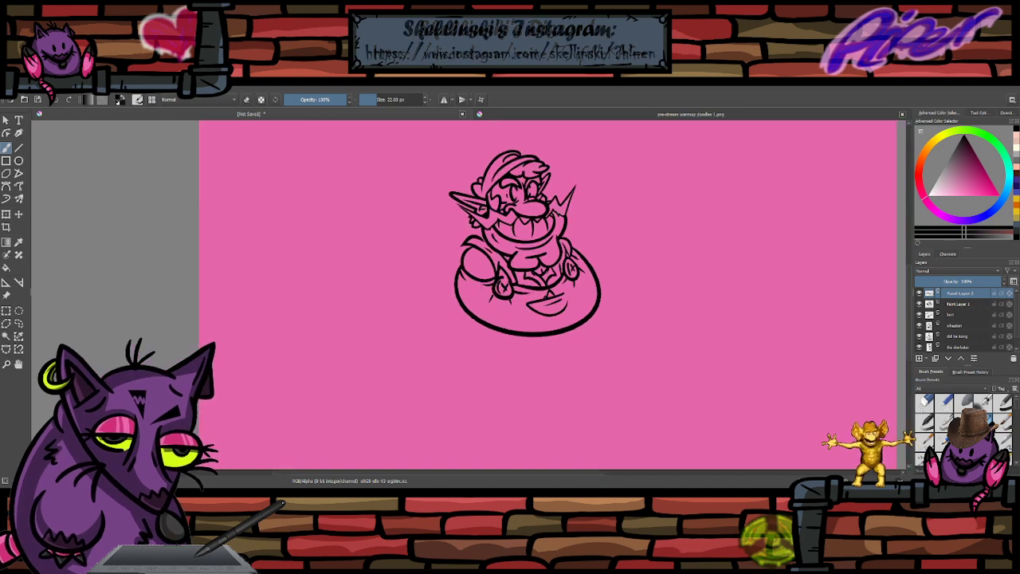
{"action": "scroll", "coordinate": [522, 227], "scroll_direction": "up", "scroll_amount": 1}
{"action": "scroll", "coordinate": [523, 227], "scroll_direction": "down", "scroll_amount": 1}
{"action": "scroll", "coordinate": [519, 226], "scroll_direction": "up", "scroll_amount": 1}
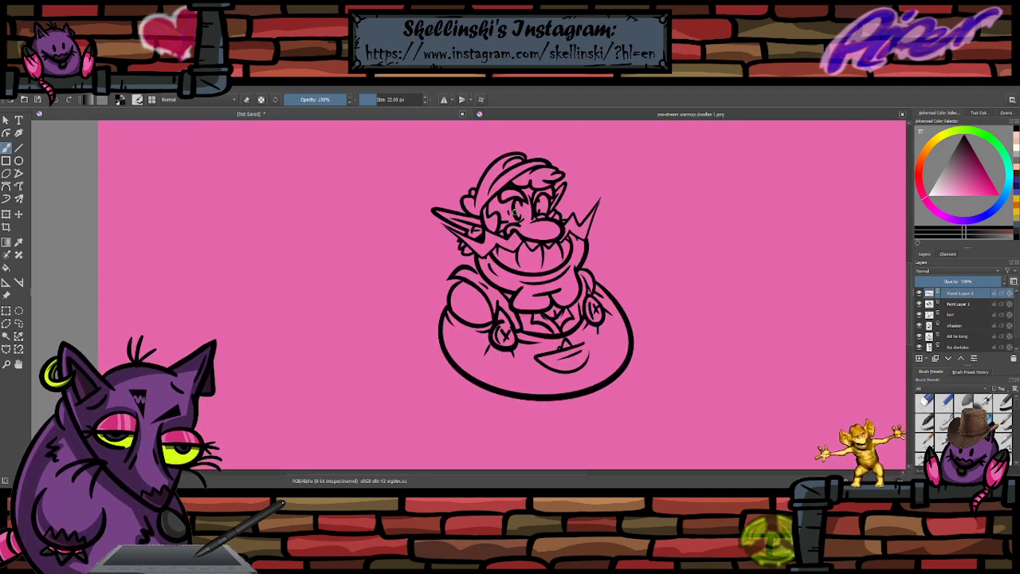
- Undo the strap accent and the latest crease strokes around the buttons and beside the left arm opening
{"action": "scroll", "coordinate": [520, 224], "scroll_direction": "up", "scroll_amount": 3}
{"action": "key", "text": "ctrl+z"}
{"action": "key", "text": "ctrl+z"}
{"action": "key", "text": "ctrl+z"}
{"action": "key", "text": "ctrl+z"}
{"action": "key", "text": "ctrl+z"}
{"action": "key", "text": "ctrl+z"}
{"action": "key", "text": "ctrl+z"}
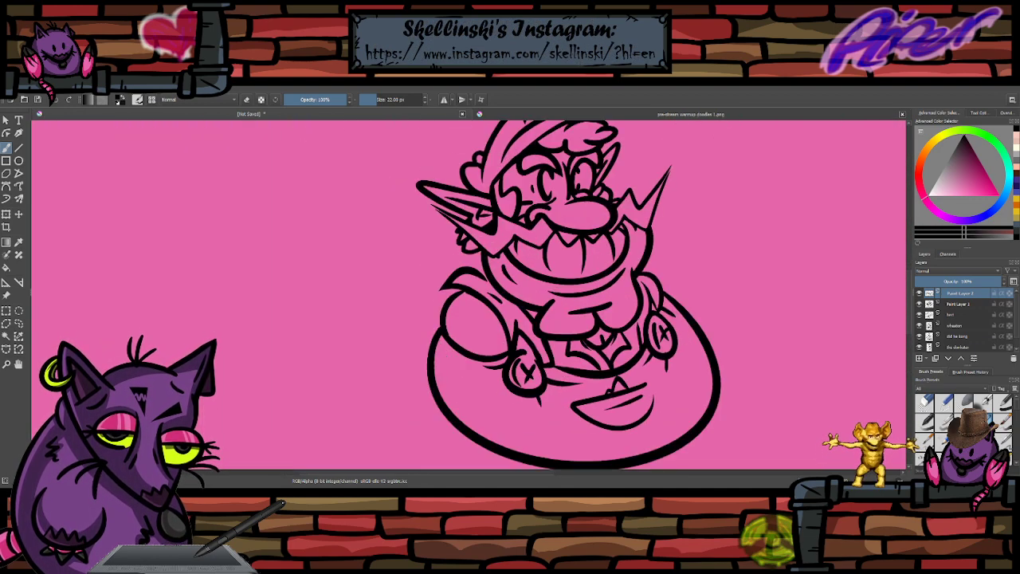
- Redraw the left arm opening's outer curve as a fuller bulge reaching the strap, and add a short curved line between strap and jaw
{"action": "scroll", "coordinate": [421, 341], "scroll_direction": "up", "scroll_amount": 3}
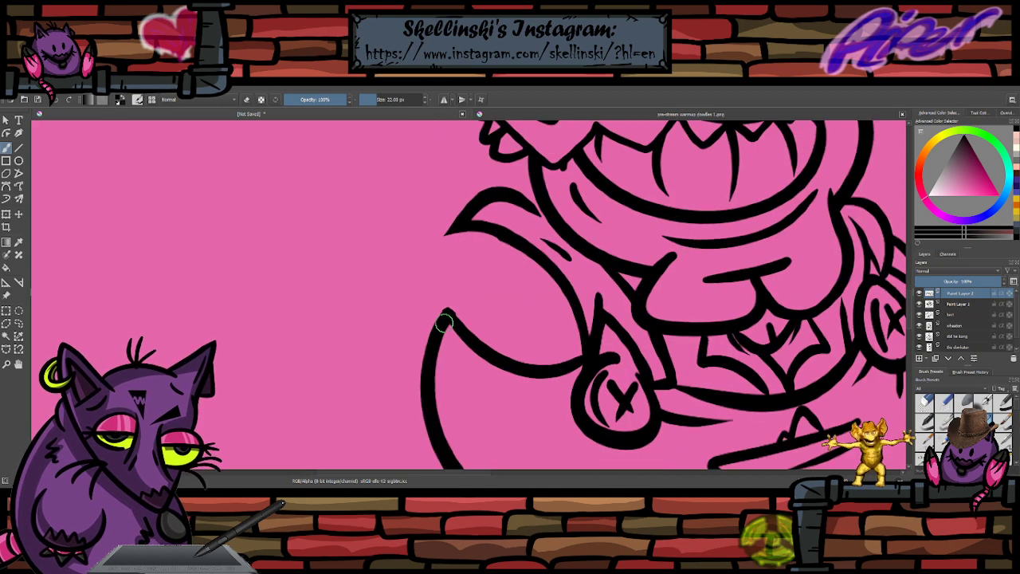
{"action": "scroll", "coordinate": [456, 229], "scroll_direction": "down", "scroll_amount": 3}
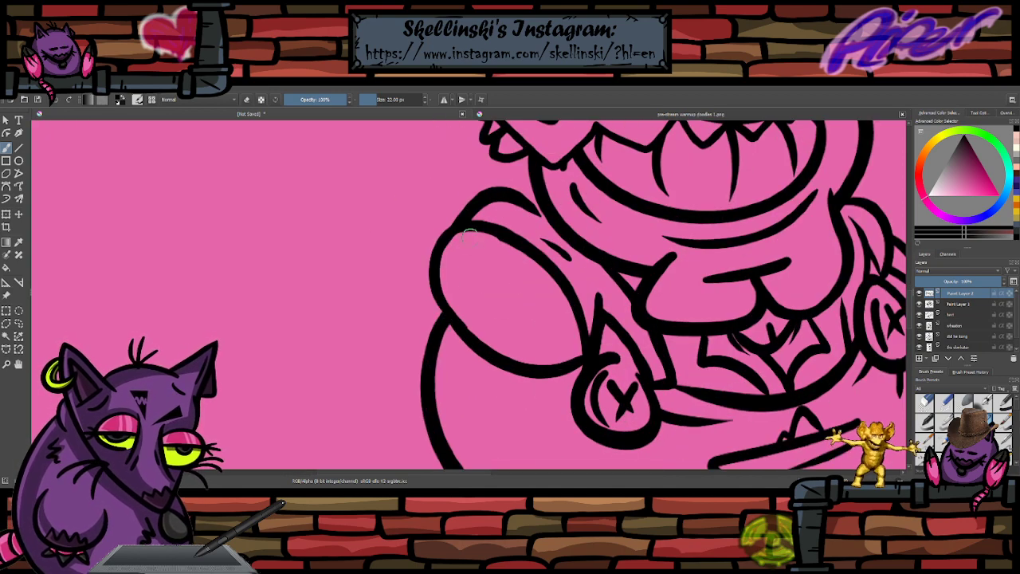
{"action": "scroll", "coordinate": [526, 232], "scroll_direction": "down", "scroll_amount": 2}
{"action": "scroll", "coordinate": [526, 233], "scroll_direction": "up", "scroll_amount": 4}
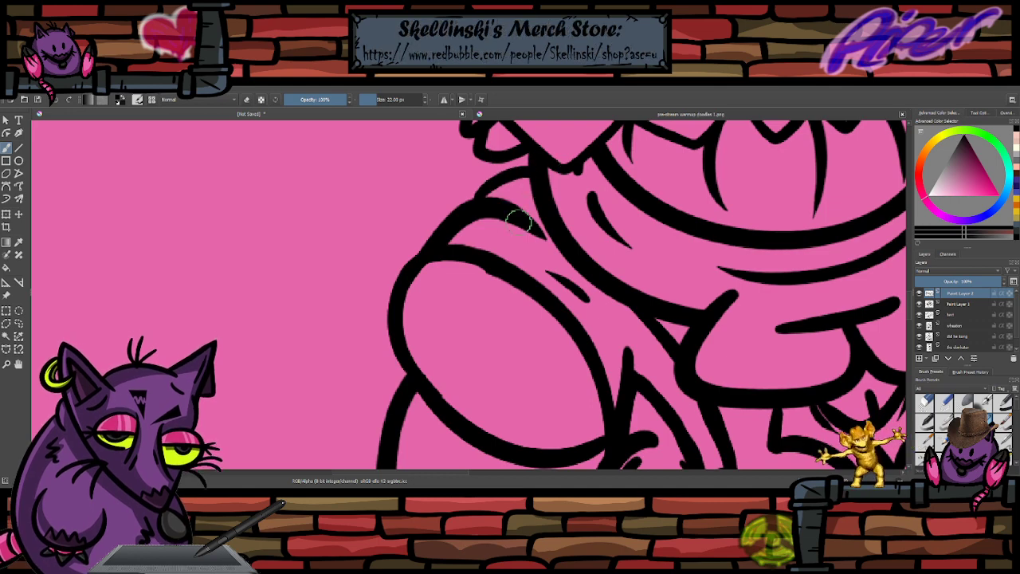
- Examine the inked character from the left shoulder and overalls up to the face and cap, both close up and as a whole
{"action": "scroll", "coordinate": [550, 171], "scroll_direction": "down", "scroll_amount": 4}
{"action": "scroll", "coordinate": [526, 231], "scroll_direction": "down", "scroll_amount": 2}
{"action": "scroll", "coordinate": [626, 240], "scroll_direction": "up", "scroll_amount": 6}
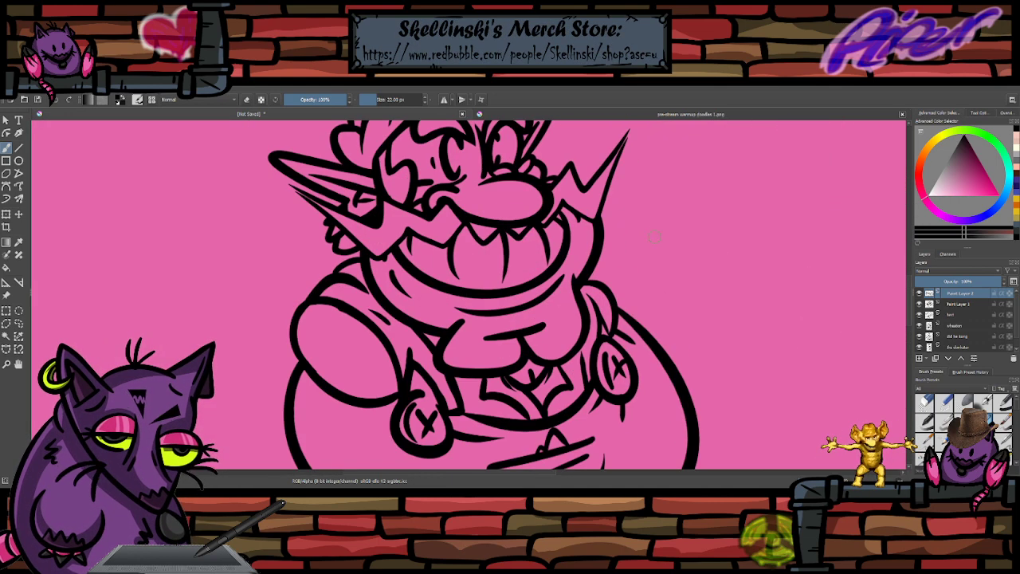
{"action": "scroll", "coordinate": [625, 239], "scroll_direction": "down", "scroll_amount": 5}
{"action": "scroll", "coordinate": [572, 202], "scroll_direction": "up", "scroll_amount": 3}
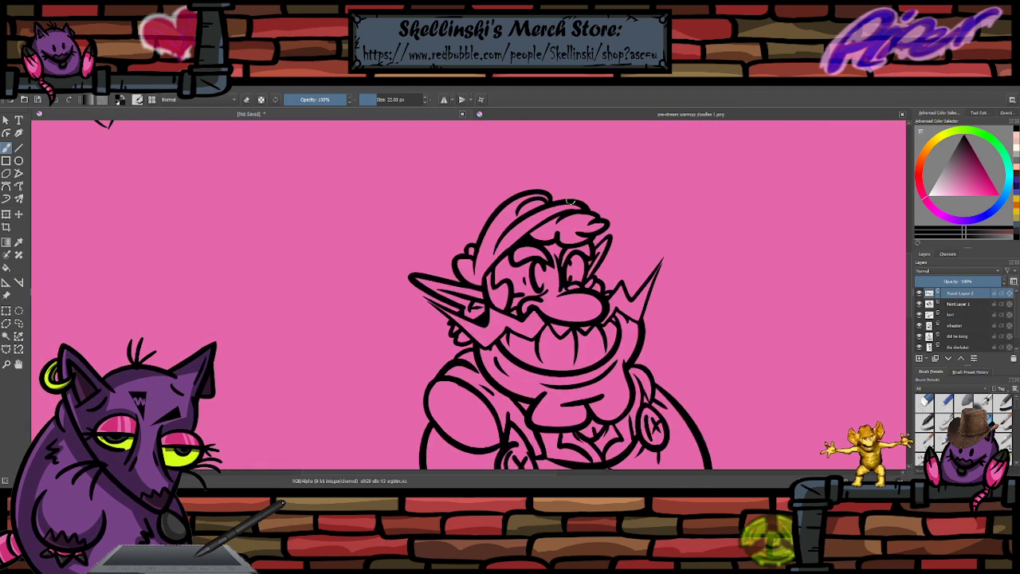
{"action": "scroll", "coordinate": [577, 204], "scroll_direction": "up", "scroll_amount": 1}
{"action": "scroll", "coordinate": [577, 204], "scroll_direction": "down", "scroll_amount": 3}
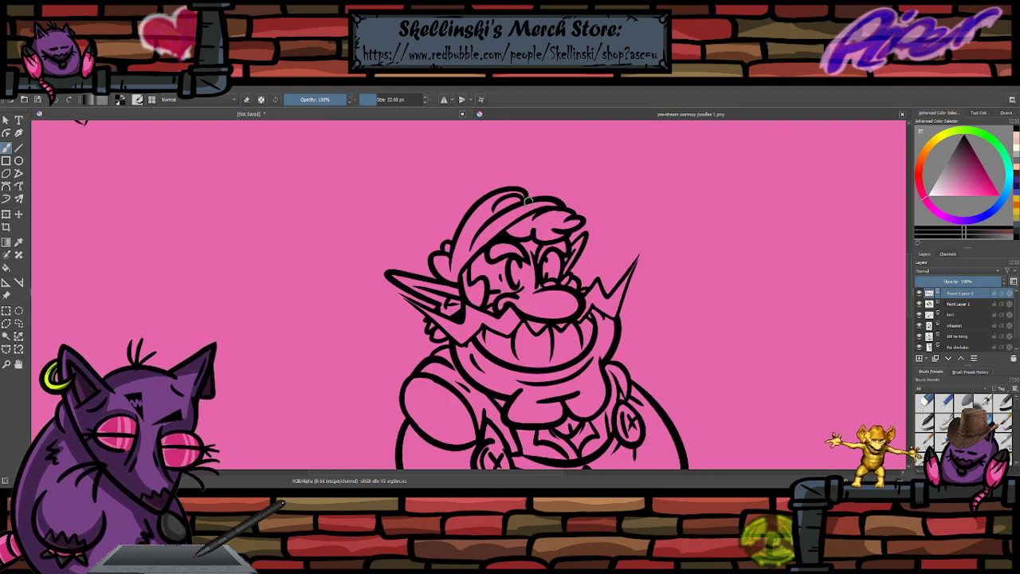
{"action": "scroll", "coordinate": [443, 250], "scroll_direction": "up", "scroll_amount": 3}
{"action": "scroll", "coordinate": [443, 250], "scroll_direction": "down", "scroll_amount": 1}
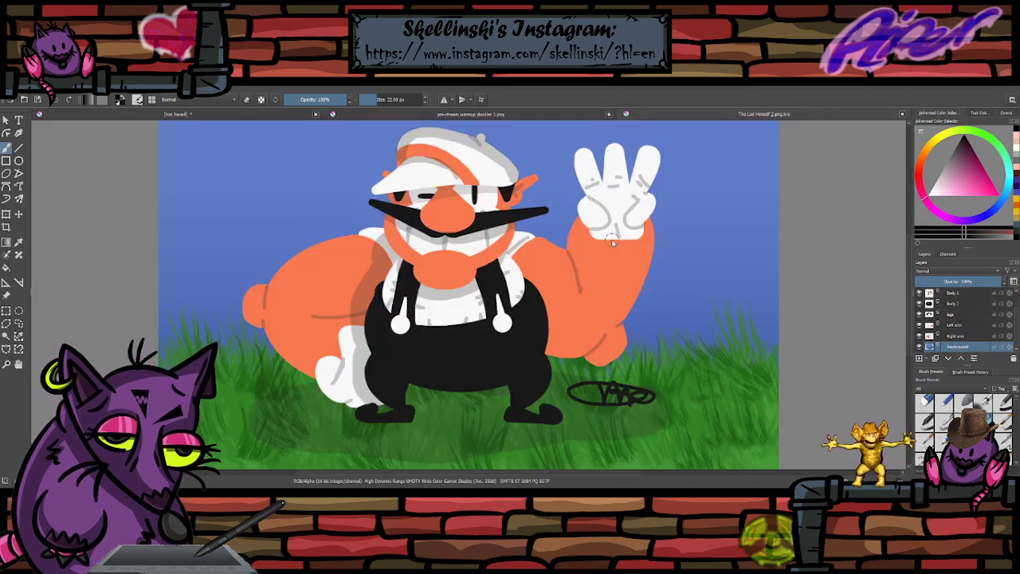
- Examine the full-colour painting of the white-capped, mustached character on grass, including its raised glove and overalls
{"action": "scroll", "coordinate": [610, 239], "scroll_direction": "down", "scroll_amount": 2}
{"action": "scroll", "coordinate": [568, 208], "scroll_direction": "up", "scroll_amount": 1}
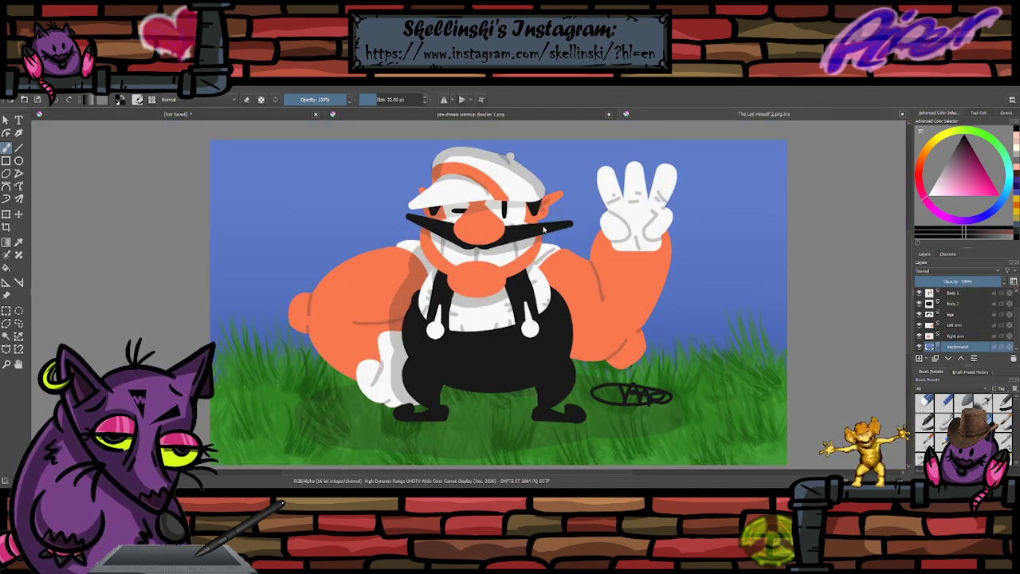
{"action": "scroll", "coordinate": [497, 239], "scroll_direction": "down", "scroll_amount": 2}
{"action": "scroll", "coordinate": [496, 239], "scroll_direction": "up", "scroll_amount": 2}
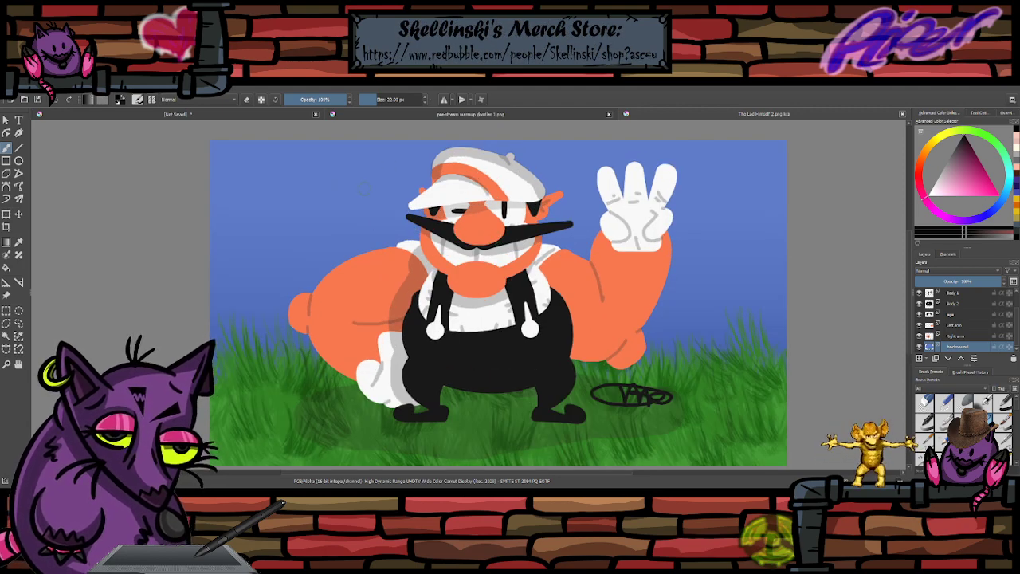
{"action": "scroll", "coordinate": [364, 188], "scroll_direction": "down", "scroll_amount": 1}
{"action": "scroll", "coordinate": [371, 181], "scroll_direction": "up", "scroll_amount": 1}
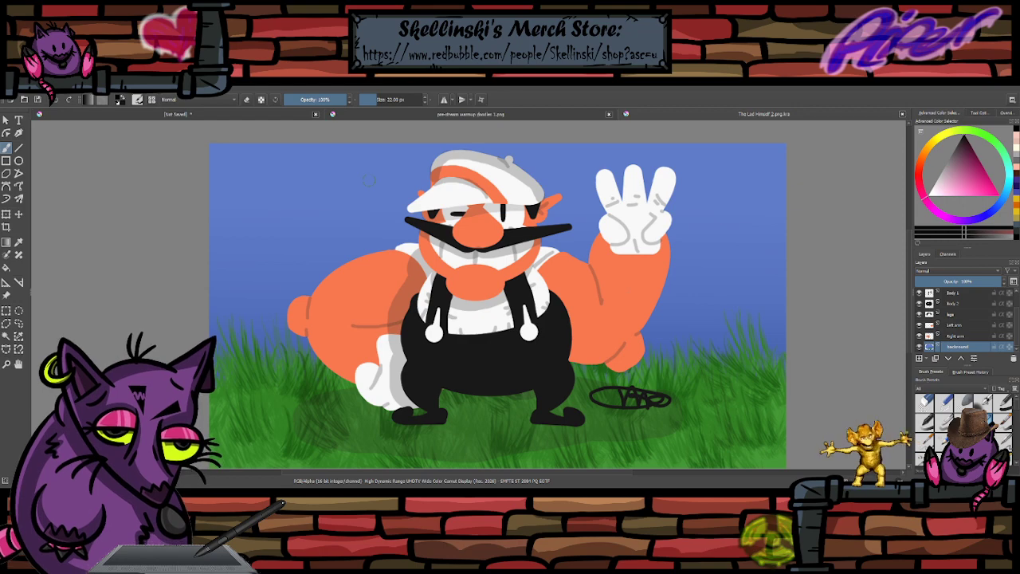
- Examine the finished painting of the moustached figure, including the face, raised glove, body and its list of layers
{"action": "scroll", "coordinate": [436, 241], "scroll_direction": "up", "scroll_amount": 1}
{"action": "scroll", "coordinate": [678, 319], "scroll_direction": "up", "scroll_amount": 3}
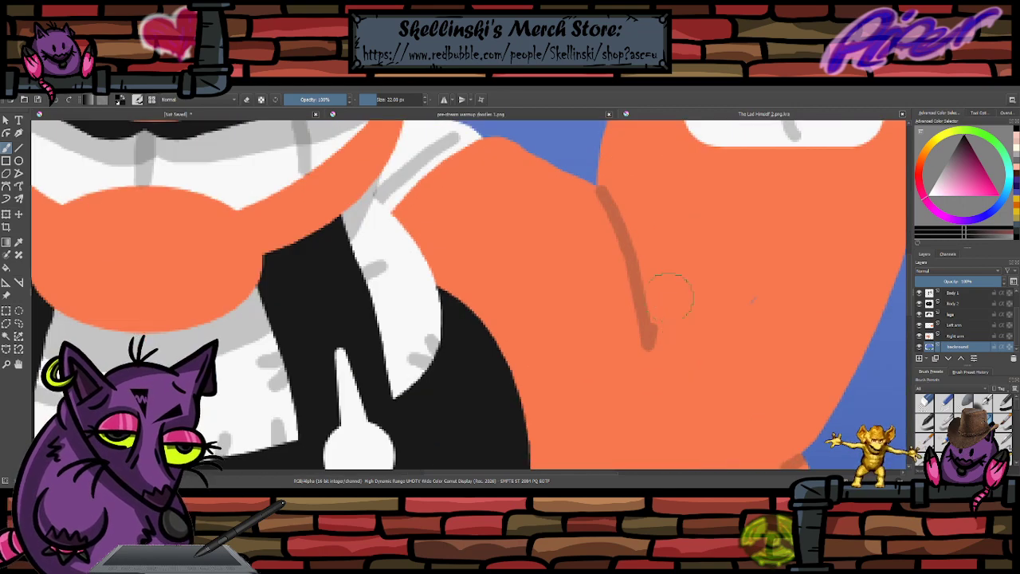
{"action": "scroll", "coordinate": [671, 298], "scroll_direction": "down", "scroll_amount": 2}
{"action": "scroll", "coordinate": [718, 303], "scroll_direction": "down", "scroll_amount": 1}
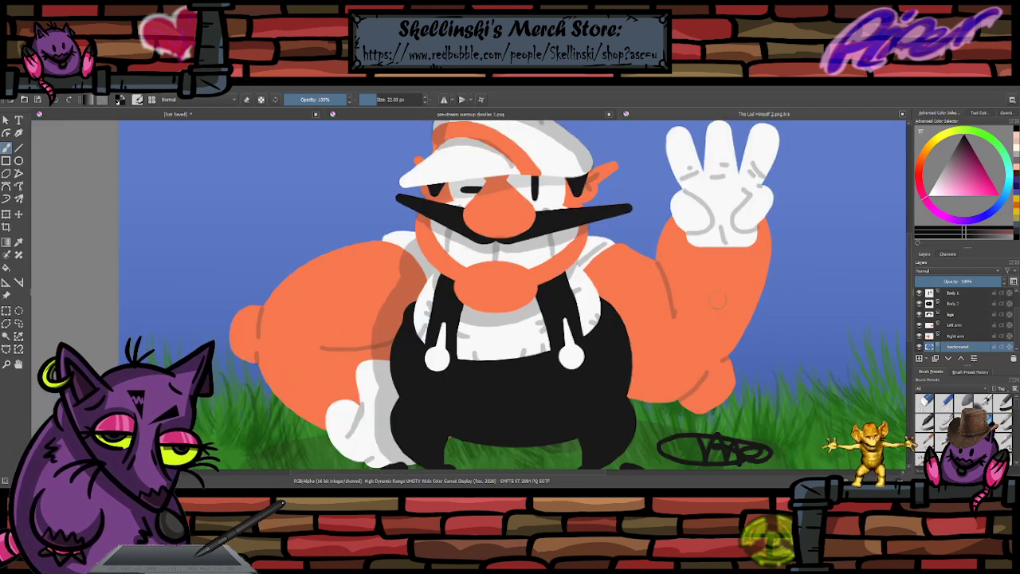
{"action": "scroll", "coordinate": [644, 241], "scroll_direction": "up", "scroll_amount": 1}
{"action": "scroll", "coordinate": [638, 276], "scroll_direction": "down", "scroll_amount": 3}
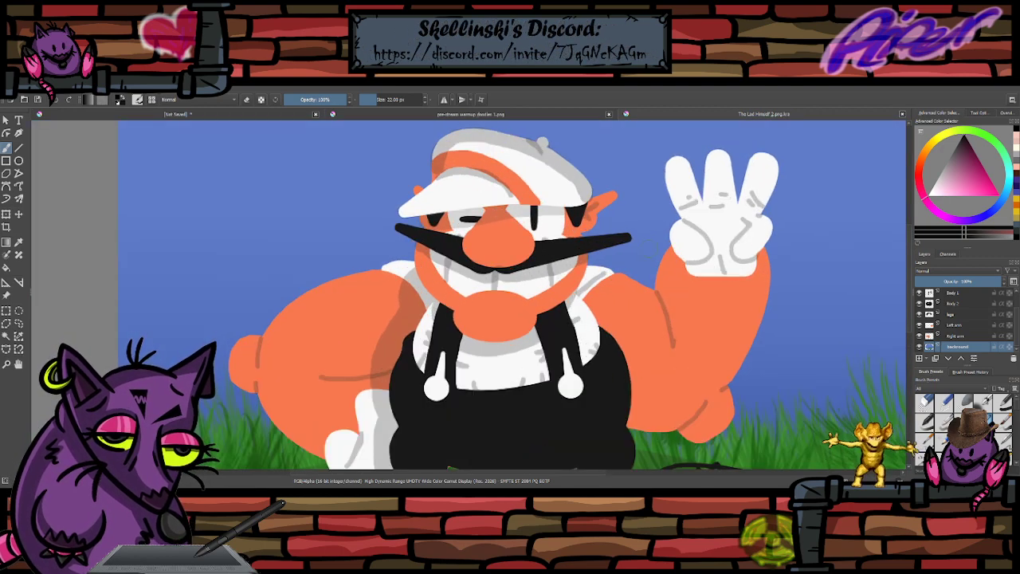
{"action": "scroll", "coordinate": [721, 199], "scroll_direction": "down", "scroll_amount": 2}
{"action": "scroll", "coordinate": [720, 200], "scroll_direction": "up", "scroll_amount": 2}
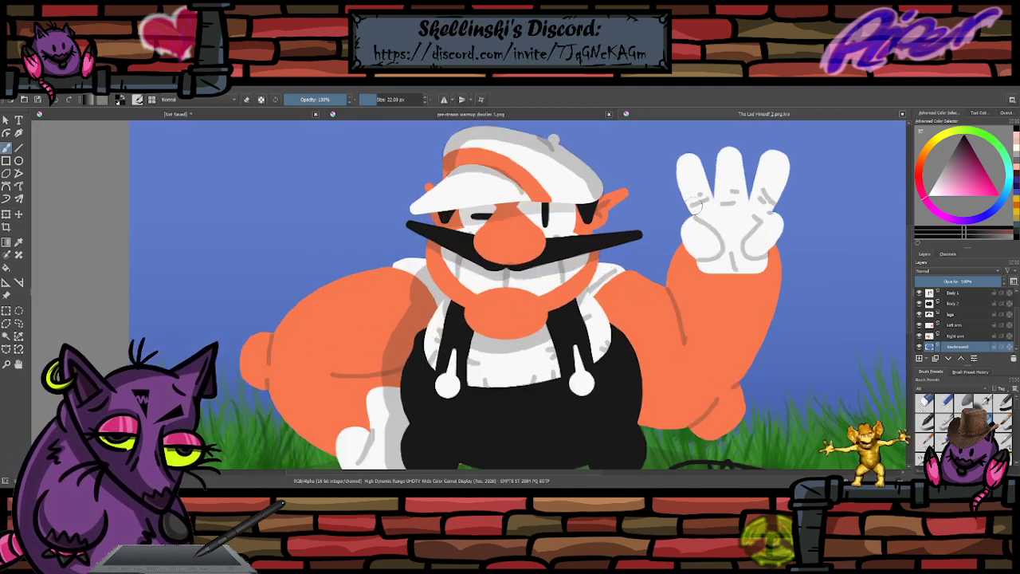
{"action": "scroll", "coordinate": [696, 205], "scroll_direction": "down", "scroll_amount": 2}
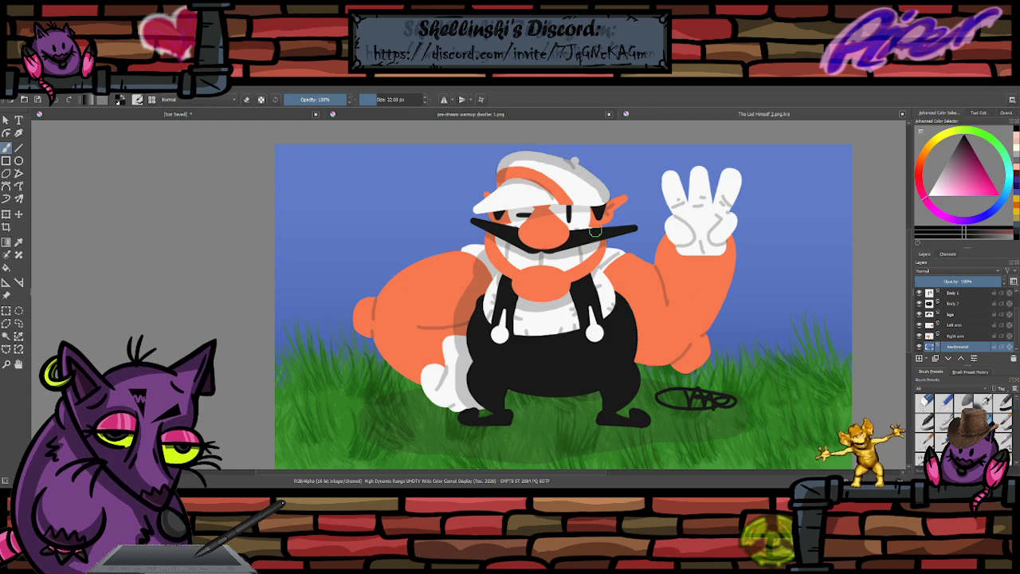
{"action": "scroll", "coordinate": [590, 227], "scroll_direction": "up", "scroll_amount": 2}
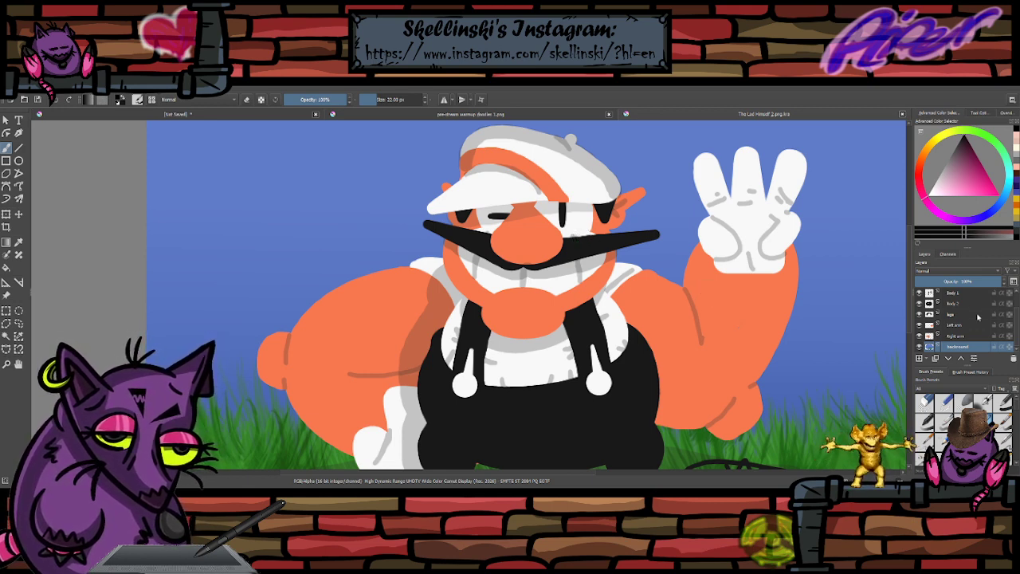
{"action": "scroll", "coordinate": [954, 307], "scroll_direction": "up", "scroll_amount": 2}
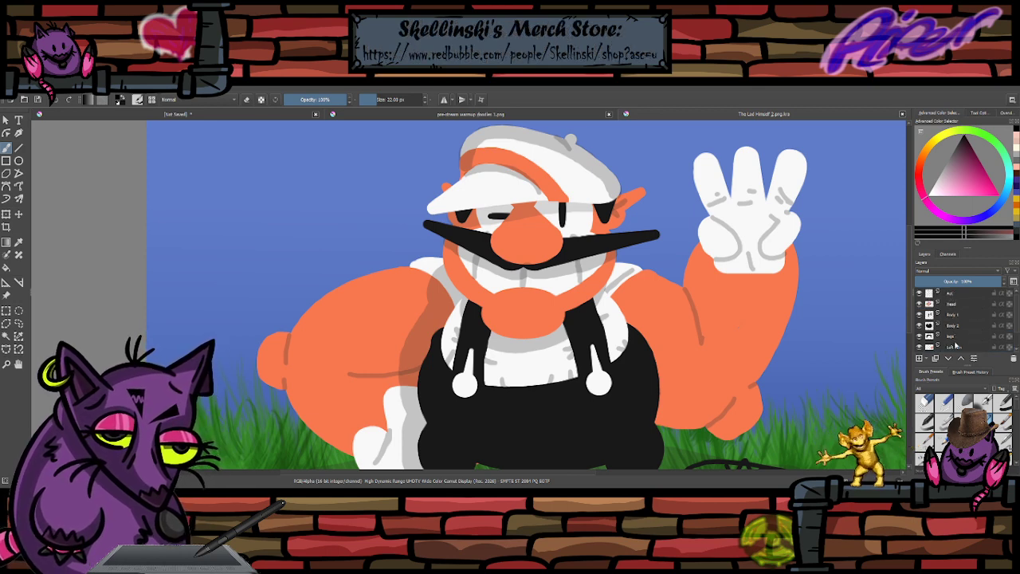
{"action": "scroll", "coordinate": [951, 303], "scroll_direction": "down", "scroll_amount": 2}
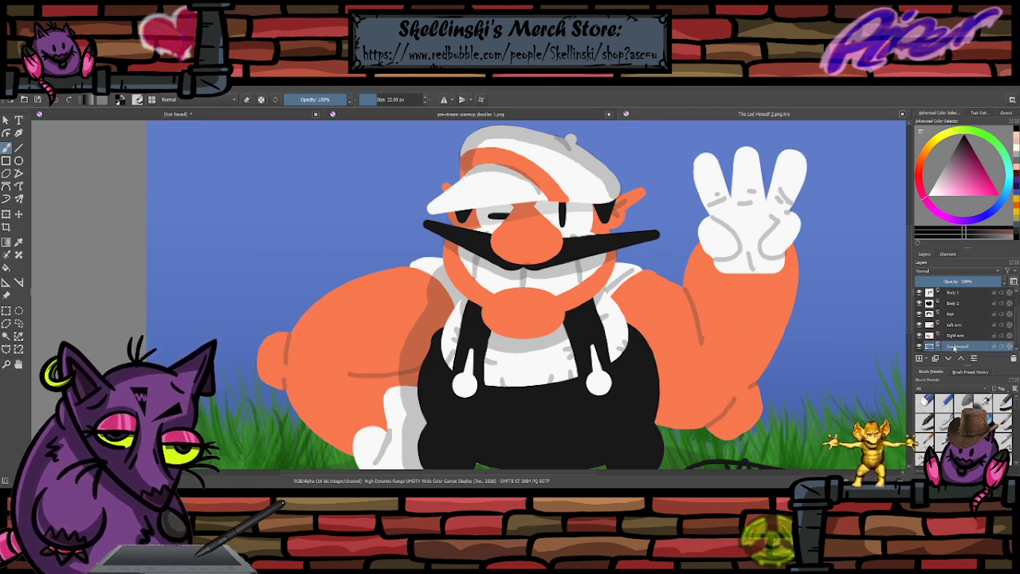
{"action": "scroll", "coordinate": [954, 335], "scroll_direction": "up", "scroll_amount": 2}
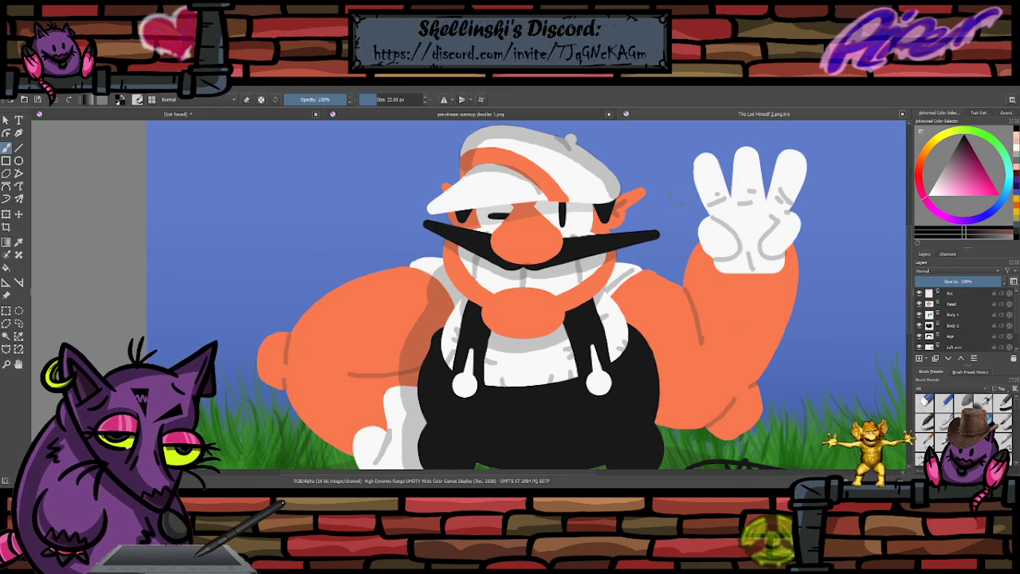
{"action": "scroll", "coordinate": [627, 173], "scroll_direction": "down", "scroll_amount": 5}
{"action": "scroll", "coordinate": [631, 167], "scroll_direction": "up", "scroll_amount": 3}
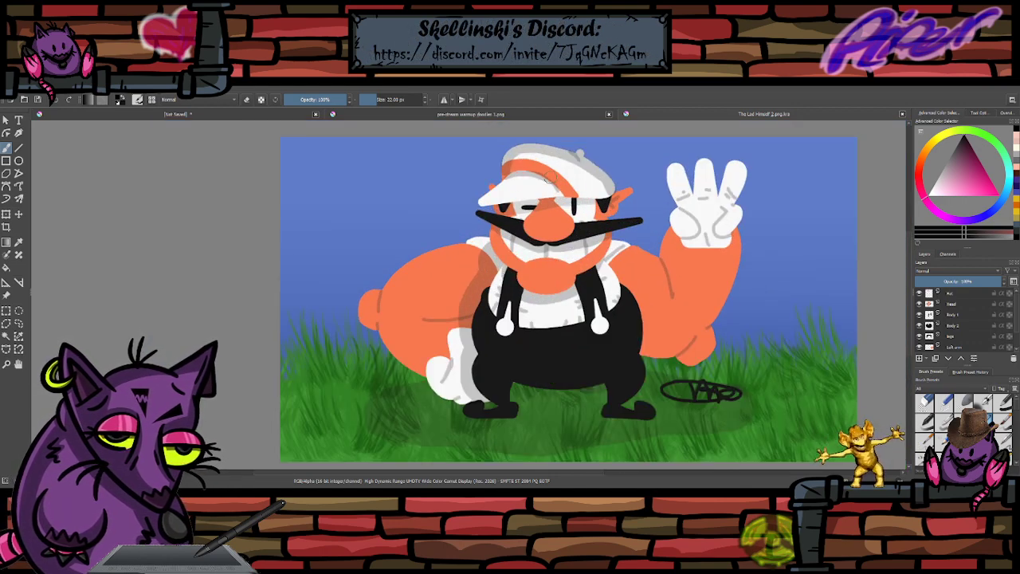
{"action": "scroll", "coordinate": [550, 182], "scroll_direction": "up", "scroll_amount": 4}
{"action": "scroll", "coordinate": [550, 182], "scroll_direction": "down", "scroll_amount": 4}
{"action": "scroll", "coordinate": [562, 172], "scroll_direction": "up", "scroll_amount": 2}
{"action": "scroll", "coordinate": [566, 166], "scroll_direction": "down", "scroll_amount": 2}
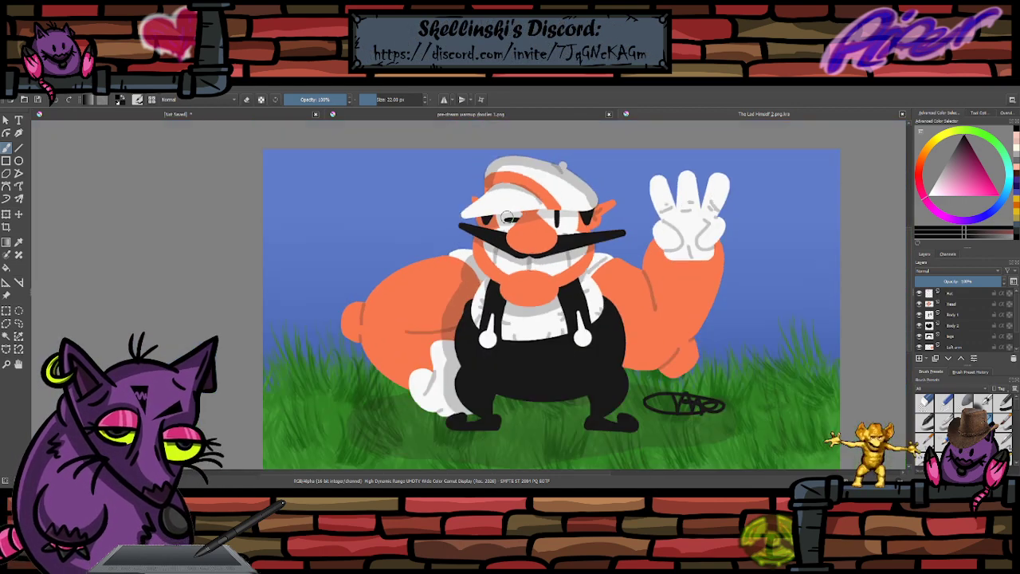
{"action": "scroll", "coordinate": [395, 241], "scroll_direction": "up", "scroll_amount": 5}
{"action": "scroll", "coordinate": [394, 241], "scroll_direction": "down", "scroll_amount": 3}
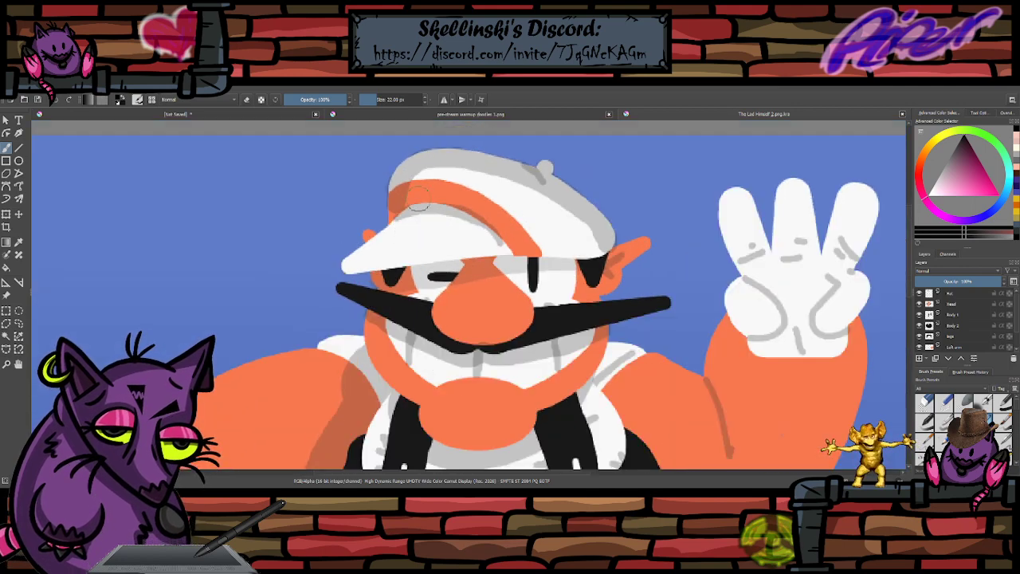
{"action": "scroll", "coordinate": [512, 286], "scroll_direction": "up", "scroll_amount": 4}
{"action": "left_click_drag", "start_coordinate": [686, 237], "coordinate": [884, 172]}
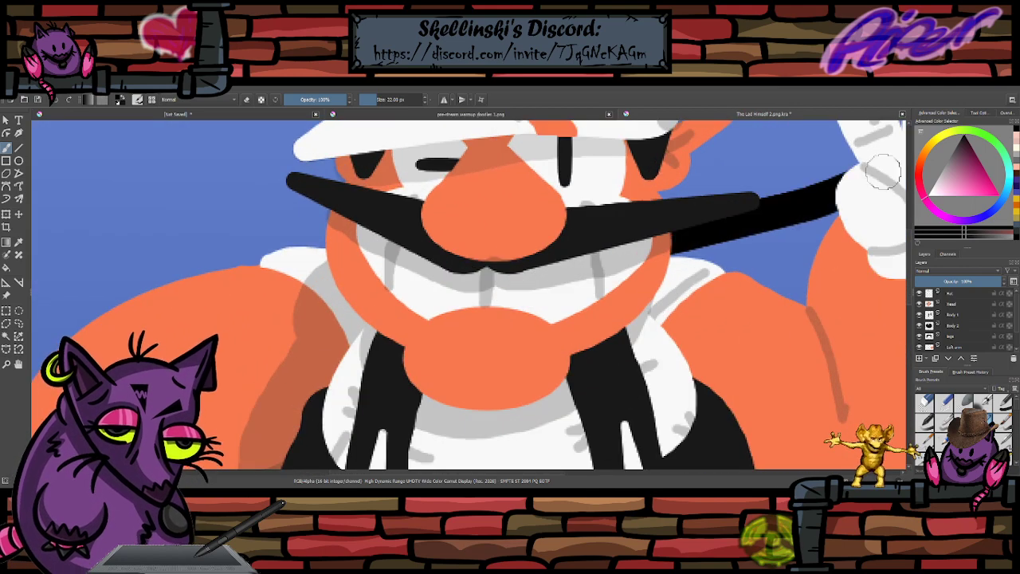
{"action": "key", "text": "ctrl+z"}
{"action": "left_click_drag", "start_coordinate": [344, 208], "coordinate": [243, 165]}
{"action": "scroll", "coordinate": [439, 207], "scroll_direction": "down", "scroll_amount": 2}
{"action": "key", "text": "ctrl+z"}
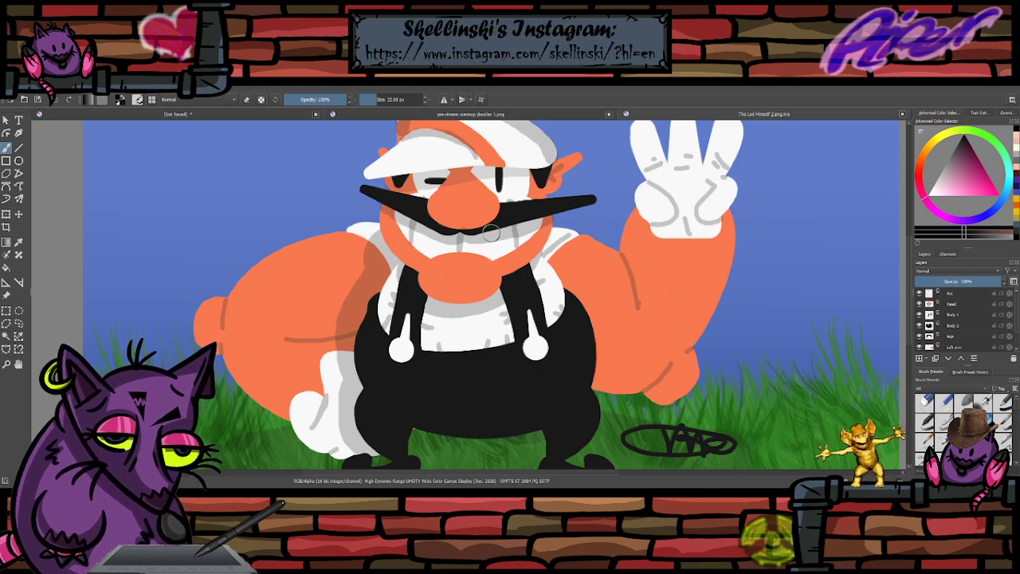
- Review the moustached figure's face, arms and raised glove against the full composition
{"action": "scroll", "coordinate": [491, 234], "scroll_direction": "down", "scroll_amount": 1}
{"action": "scroll", "coordinate": [493, 242], "scroll_direction": "up", "scroll_amount": 1}
{"action": "scroll", "coordinate": [514, 233], "scroll_direction": "down", "scroll_amount": 1}
{"action": "scroll", "coordinate": [534, 226], "scroll_direction": "up", "scroll_amount": 1}
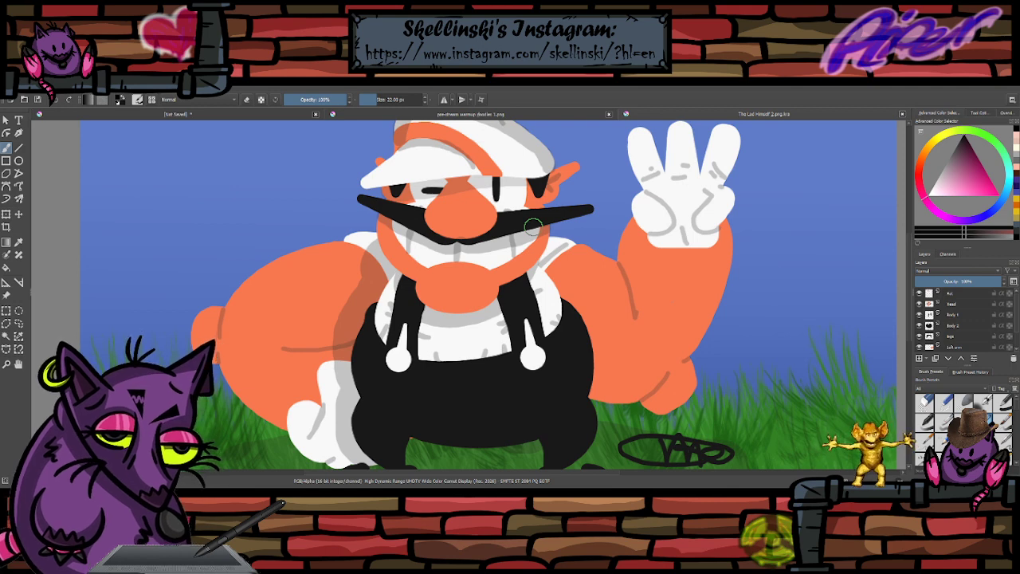
{"action": "scroll", "coordinate": [533, 227], "scroll_direction": "down", "scroll_amount": 2}
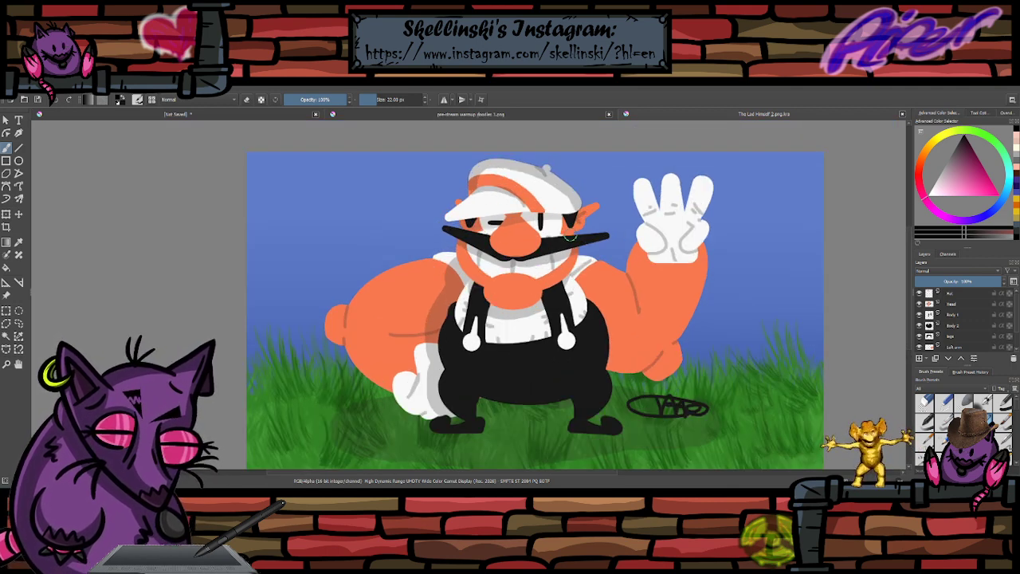
{"action": "scroll", "coordinate": [571, 237], "scroll_direction": "up", "scroll_amount": 3}
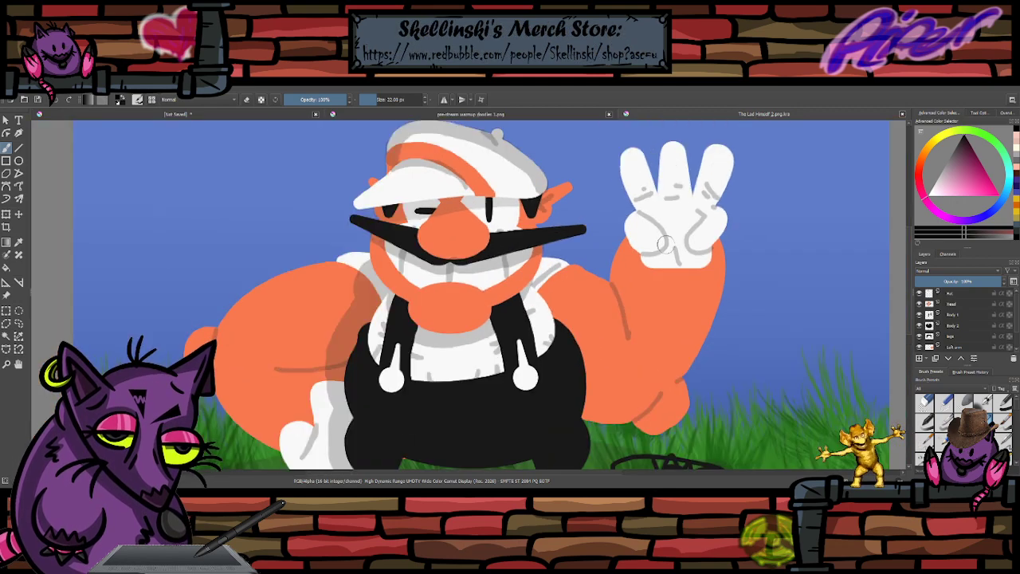
{"action": "scroll", "coordinate": [644, 253], "scroll_direction": "down", "scroll_amount": 2}
{"action": "scroll", "coordinate": [453, 268], "scroll_direction": "up", "scroll_amount": 2}
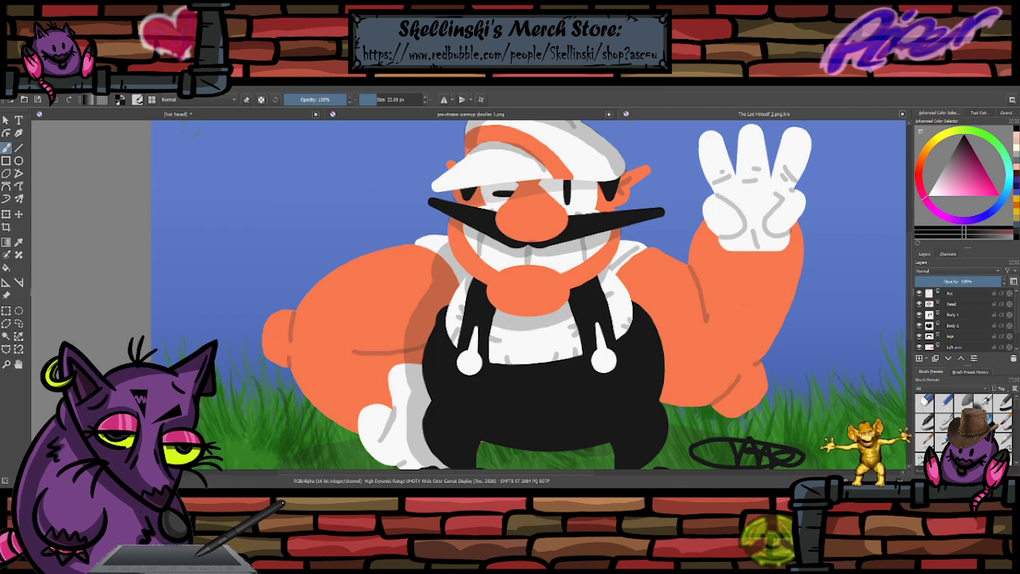
{"action": "scroll", "coordinate": [292, 179], "scroll_direction": "down", "scroll_amount": 3}
{"action": "scroll", "coordinate": [476, 287], "scroll_direction": "up", "scroll_amount": 1}
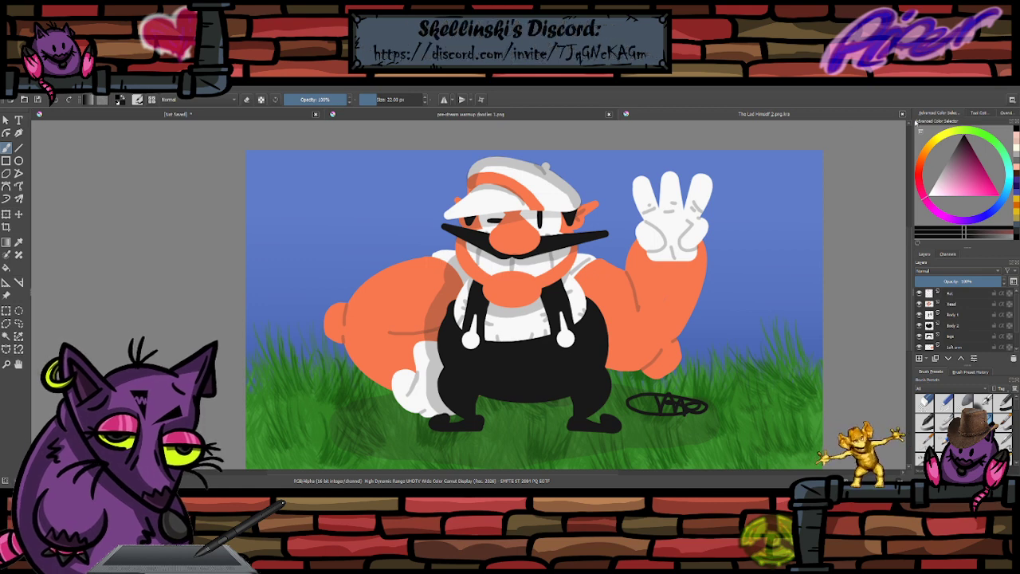
- Close the painting "The Lad Himself 2.png.kra" and return to the pink warmup doodles, undoing the stray mark
{"action": "left_click", "coordinate": [902, 114]}
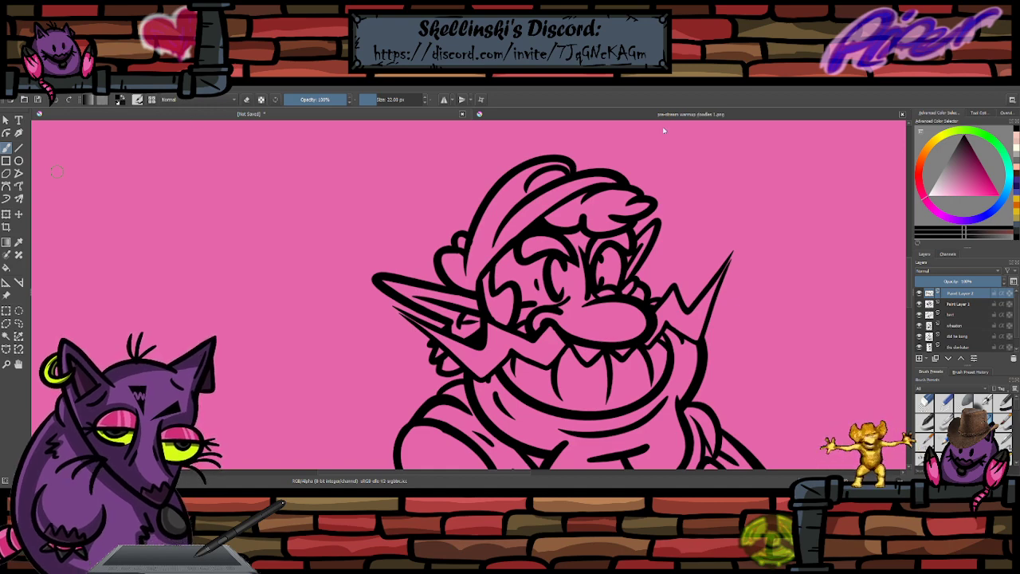
{"action": "left_click", "coordinate": [746, 208]}
{"action": "scroll", "coordinate": [638, 235], "scroll_direction": "down", "scroll_amount": 3}
{"action": "key", "text": "ctrl+z"}
{"action": "scroll", "coordinate": [681, 263], "scroll_direction": "up", "scroll_amount": 1}
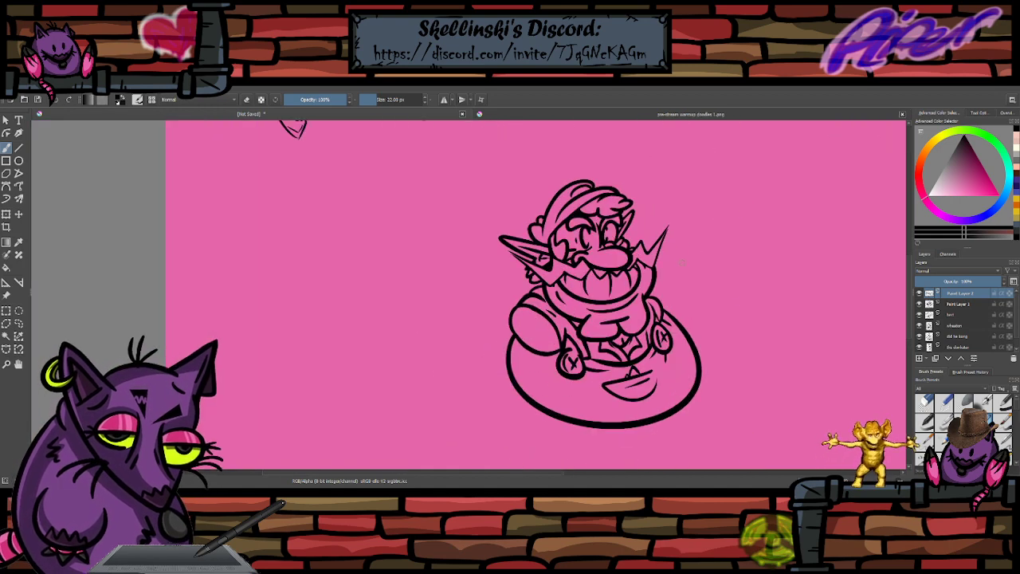
- Examine the round moustached character's line art from the cap and grin down to the belly, along with its layers
{"action": "scroll", "coordinate": [683, 260], "scroll_direction": "up", "scroll_amount": 1}
{"action": "scroll", "coordinate": [647, 300], "scroll_direction": "down", "scroll_amount": 1}
{"action": "scroll", "coordinate": [647, 299], "scroll_direction": "up", "scroll_amount": 1}
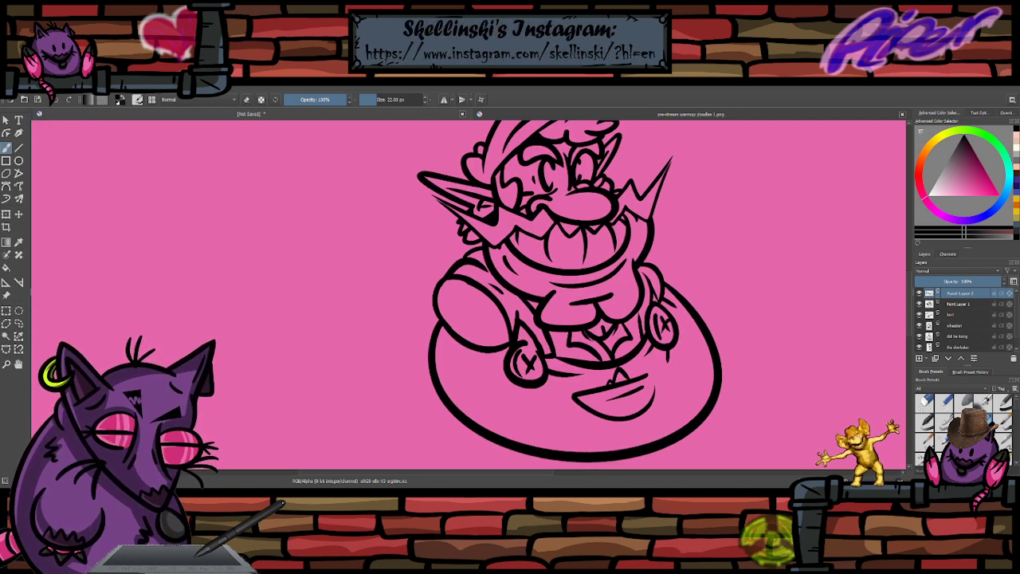
{"action": "scroll", "coordinate": [483, 358], "scroll_direction": "down", "scroll_amount": 1}
{"action": "scroll", "coordinate": [547, 237], "scroll_direction": "up", "scroll_amount": 1}
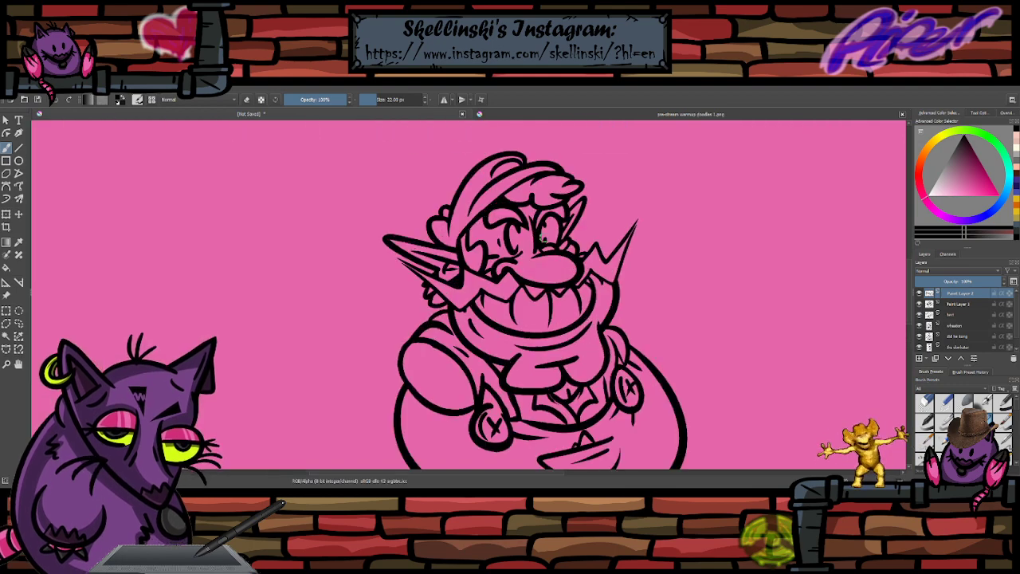
{"action": "scroll", "coordinate": [550, 263], "scroll_direction": "down", "scroll_amount": 1}
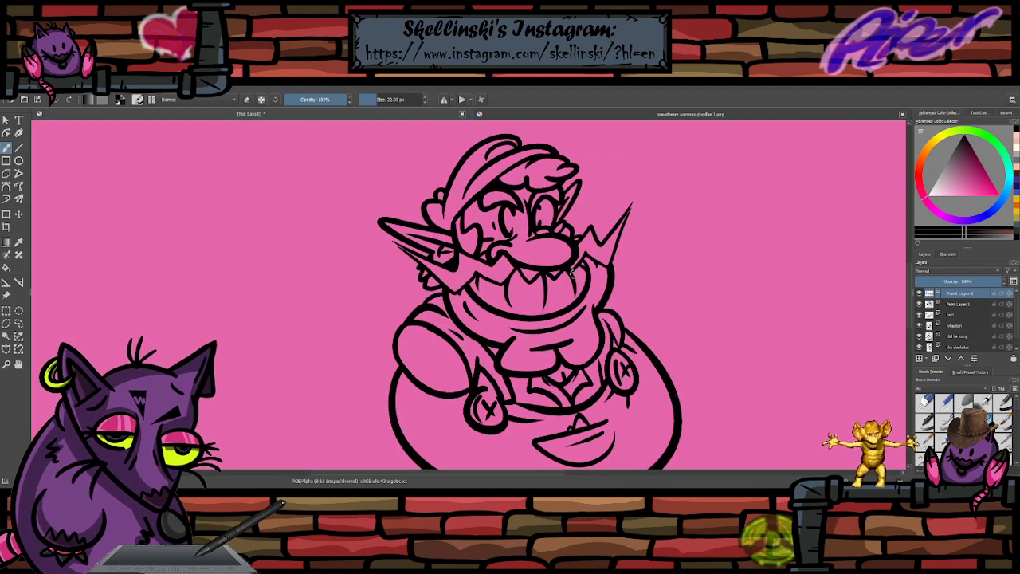
{"action": "left_click_drag", "start_coordinate": [654, 398], "coordinate": [632, 354]}
{"action": "scroll", "coordinate": [588, 316], "scroll_direction": "up", "scroll_amount": 1}
{"action": "scroll", "coordinate": [590, 288], "scroll_direction": "down", "scroll_amount": 2}
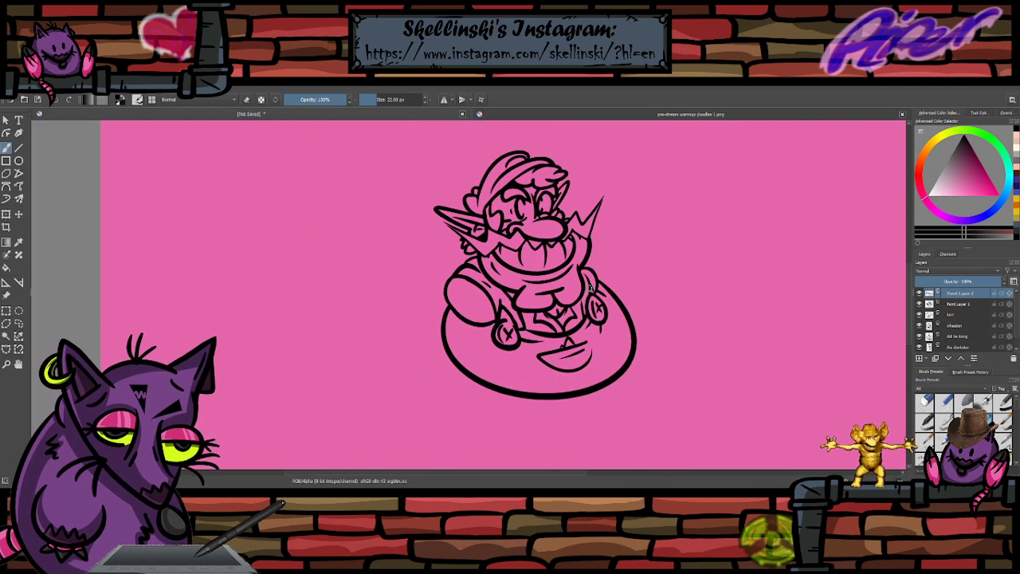
{"action": "scroll", "coordinate": [589, 288], "scroll_direction": "down", "scroll_amount": 1}
{"action": "scroll", "coordinate": [582, 328], "scroll_direction": "up", "scroll_amount": 2}
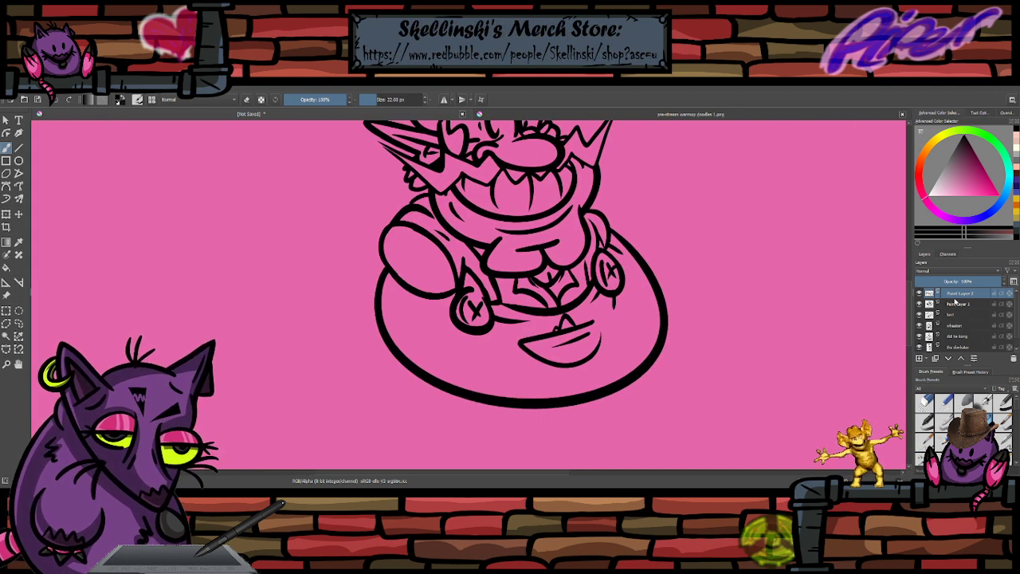
{"action": "scroll", "coordinate": [656, 236], "scroll_direction": "down", "scroll_amount": 1}
{"action": "scroll", "coordinate": [695, 370], "scroll_direction": "up", "scroll_amount": 1}
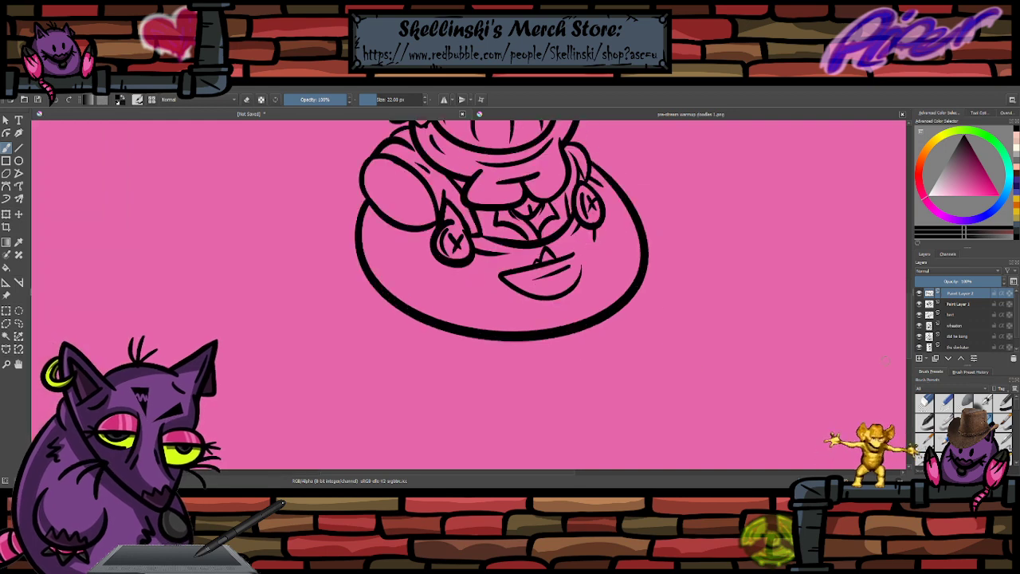
- Add a new paint layer and ink two tapered leg outlines in black beneath the round body
{"action": "left_click", "coordinate": [919, 359]}
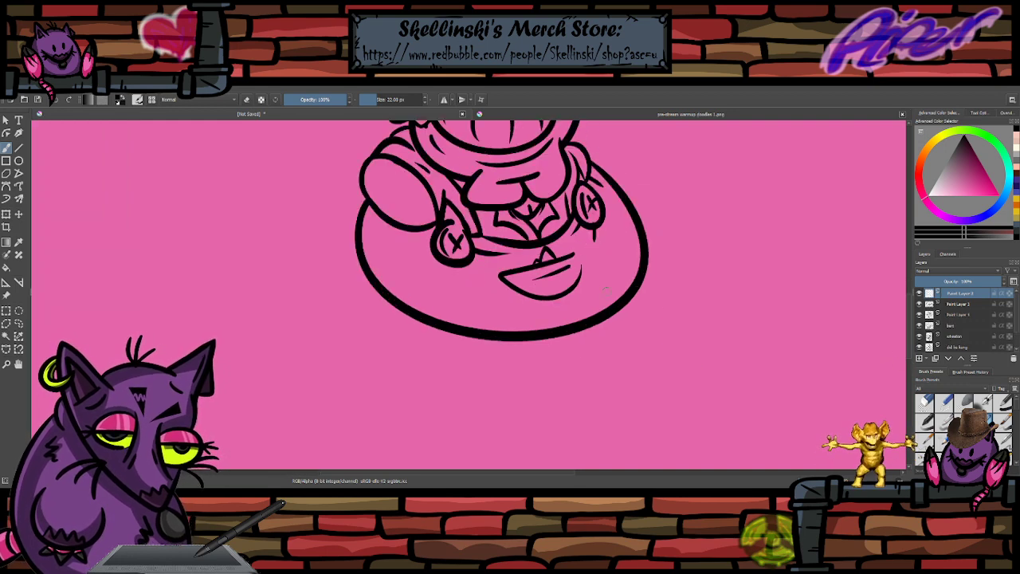
{"action": "left_click_drag", "start_coordinate": [626, 306], "coordinate": [572, 335]}
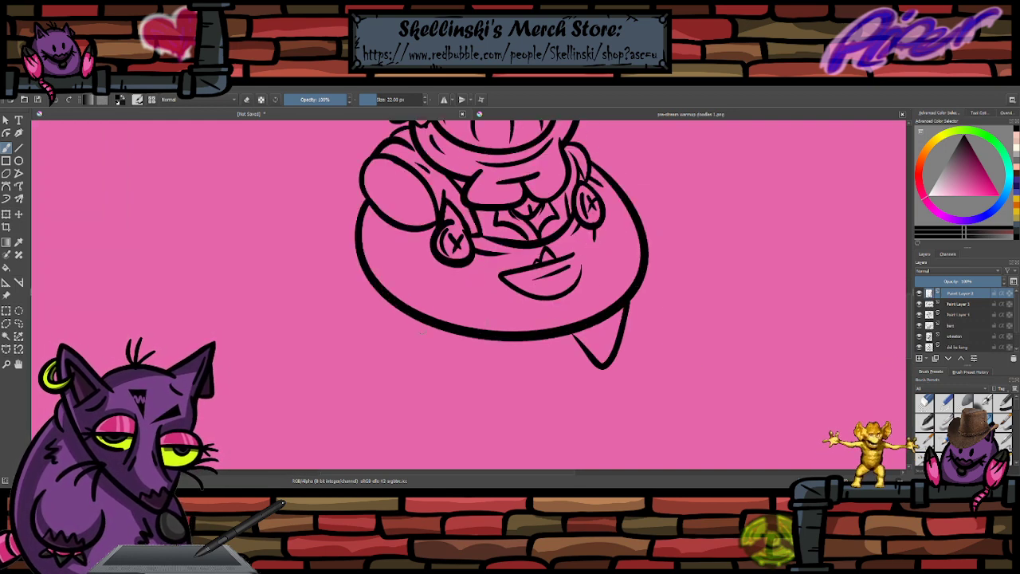
{"action": "left_click_drag", "start_coordinate": [418, 321], "coordinate": [503, 335]}
{"action": "key", "text": "ctrl+z"}
{"action": "mouse_move", "coordinate": [391, 309]}
{"action": "left_mouse_down"}
{"action": "mouse_move", "coordinate": [389, 339]}
{"action": "mouse_move", "coordinate": [522, 342]}
{"action": "left_mouse_up"}
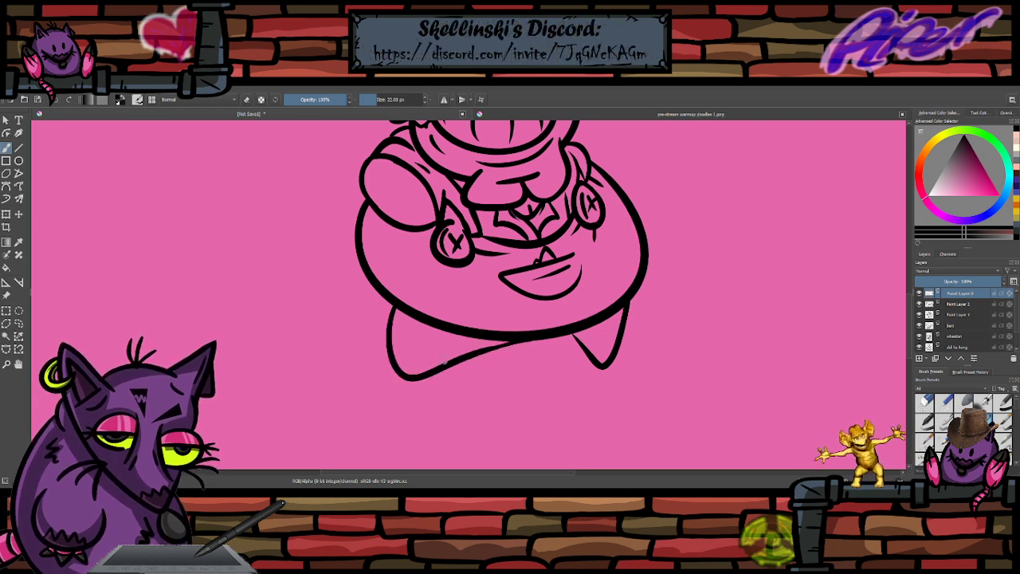
{"action": "scroll", "coordinate": [520, 314], "scroll_direction": "down", "scroll_amount": 1}
{"action": "scroll", "coordinate": [498, 356], "scroll_direction": "up", "scroll_amount": 3}
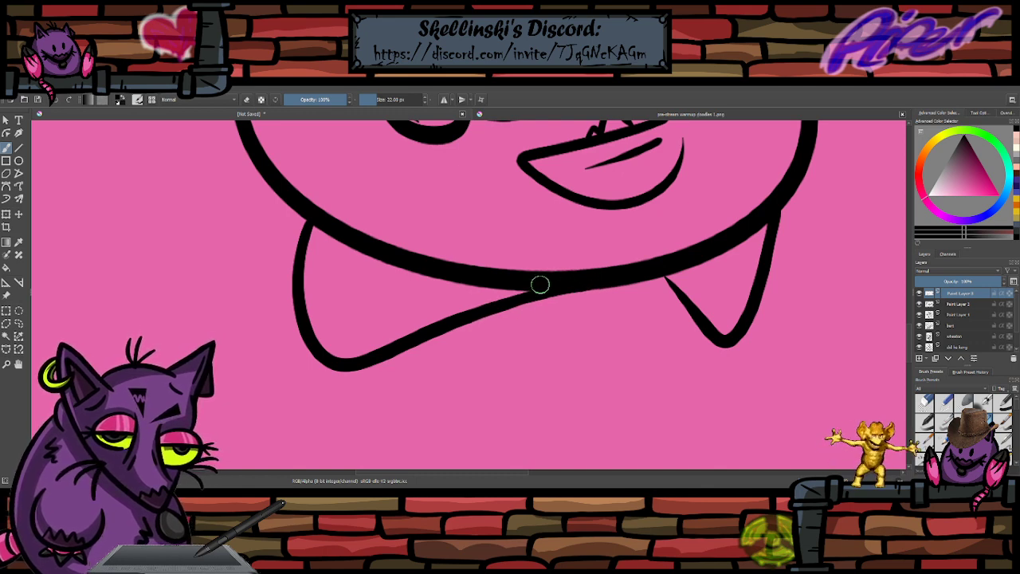
{"action": "scroll", "coordinate": [510, 271], "scroll_direction": "down", "scroll_amount": 2}
{"action": "scroll", "coordinate": [239, 260], "scroll_direction": "up", "scroll_amount": 5}
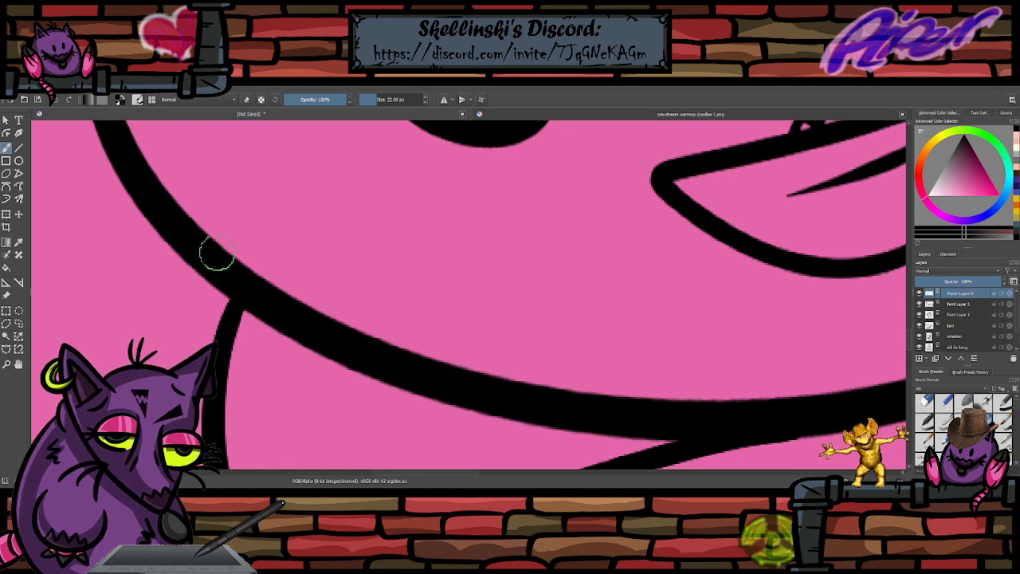
{"action": "left_click_drag", "start_coordinate": [193, 257], "coordinate": [317, 358]}
{"action": "key", "text": "e"}
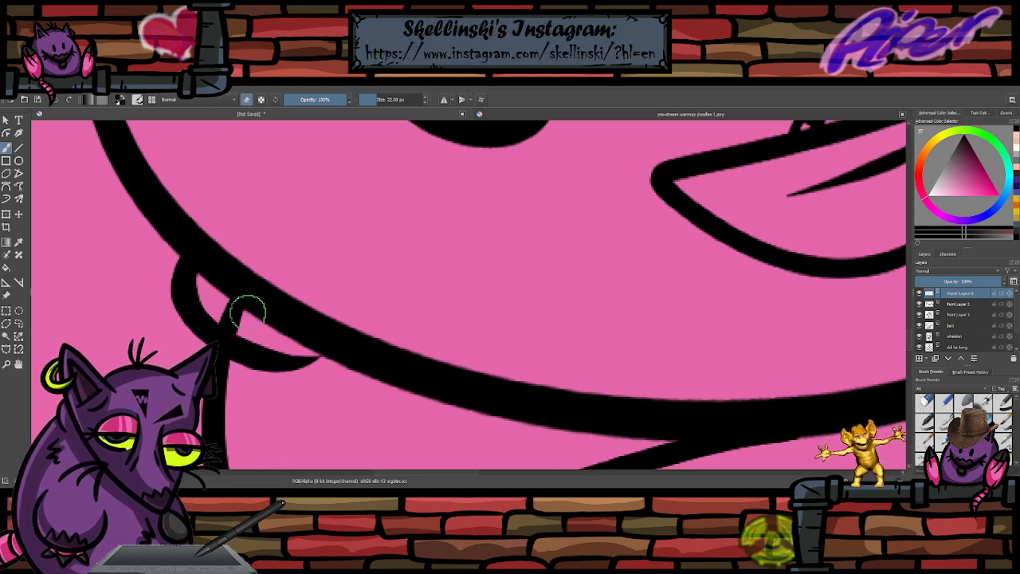
{"action": "mouse_move", "coordinate": [248, 314]}
{"action": "left_mouse_down"}
{"action": "mouse_move", "coordinate": [217, 295]}
{"action": "mouse_move", "coordinate": [227, 318]}
{"action": "mouse_move", "coordinate": [242, 314]}
{"action": "mouse_move", "coordinate": [216, 296]}
{"action": "mouse_move", "coordinate": [229, 317]}
{"action": "left_mouse_up"}
{"action": "key", "text": "ctrl+z"}
{"action": "key", "text": "ctrl+z"}
{"action": "key", "text": "e"}
{"action": "left_click_drag", "start_coordinate": [190, 259], "coordinate": [286, 349]}
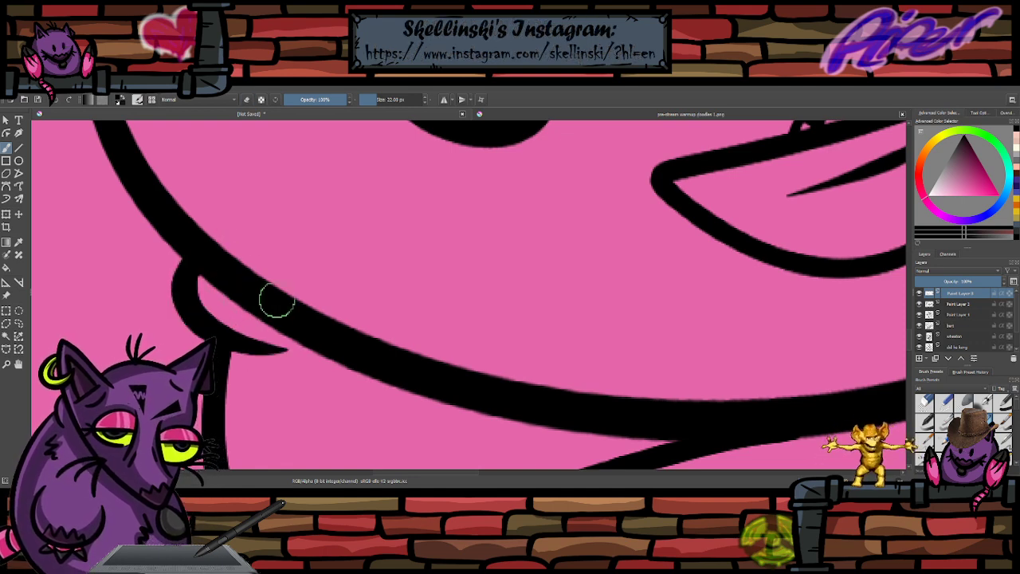
{"action": "key", "text": "ctrl+z"}
- Ink a short curved fold in black where the larger leg meets the underside of the round body
{"action": "left_click_drag", "start_coordinate": [191, 260], "coordinate": [295, 375]}
{"action": "scroll", "coordinate": [298, 312], "scroll_direction": "down", "scroll_amount": 3}
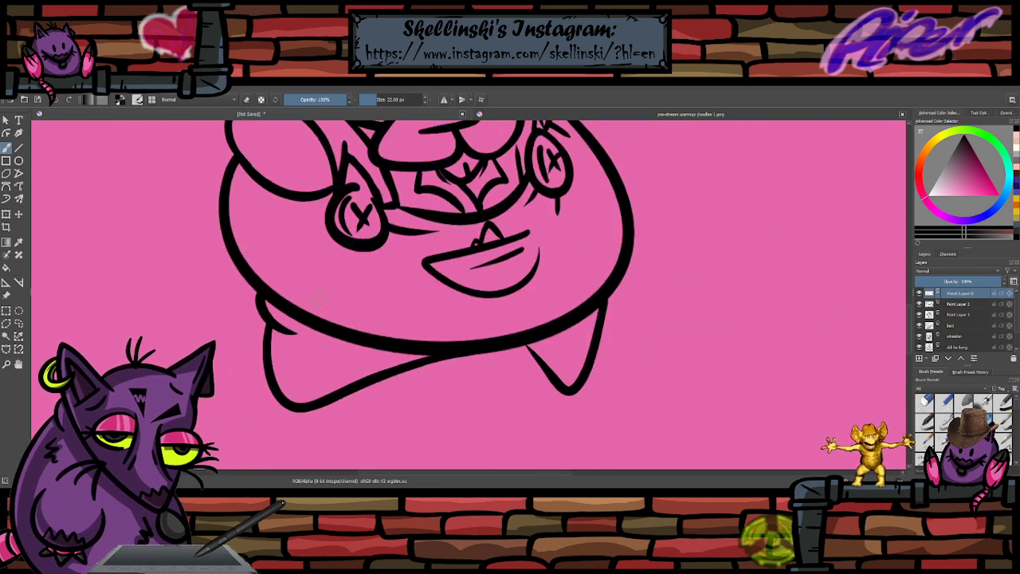
- Ink fold creases in black on the smaller leg, two where it meets the belly and one near its lower outer edge
{"action": "scroll", "coordinate": [317, 298], "scroll_direction": "up", "scroll_amount": 4}
{"action": "left_click_drag", "start_coordinate": [661, 334], "coordinate": [730, 340]}
{"action": "key", "text": "ctrl+z"}
{"action": "key", "text": "e"}
{"action": "left_click_drag", "start_coordinate": [683, 337], "coordinate": [754, 337]}
{"action": "key", "text": "e"}
{"action": "key", "text": "e"}
{"action": "mouse_move", "coordinate": [837, 243]}
{"action": "left_mouse_down"}
{"action": "mouse_move", "coordinate": [829, 285]}
{"action": "mouse_move", "coordinate": [811, 296]}
{"action": "left_mouse_up"}
{"action": "key", "text": "e"}
{"action": "key", "text": "ctrl+z"}
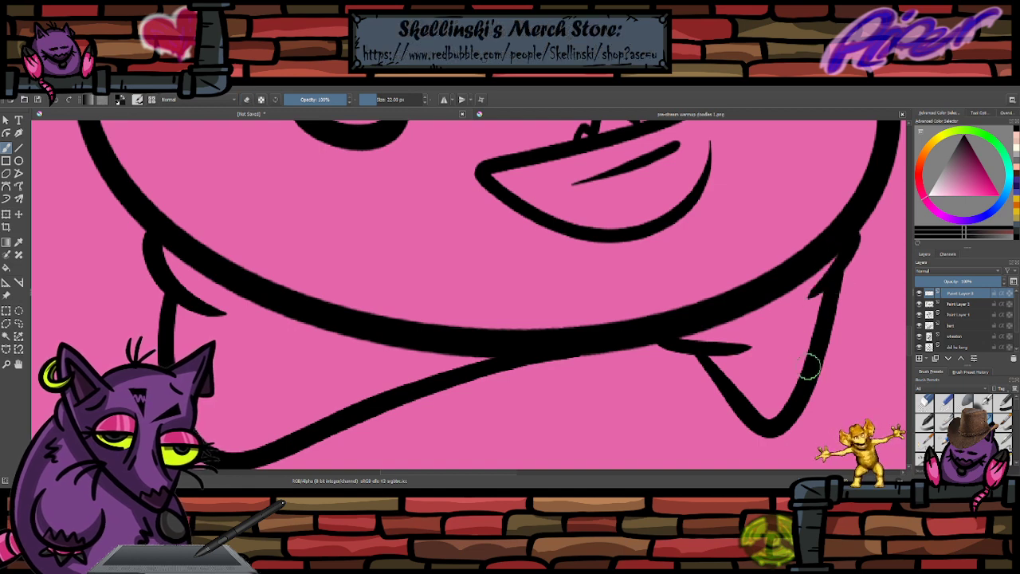
{"action": "left_click_drag", "start_coordinate": [810, 367], "coordinate": [782, 387]}
- Ink two tapered creases on the larger leg, one across its lower part and one along its inner edge
{"action": "left_click_drag", "start_coordinate": [214, 393], "coordinate": [267, 408]}
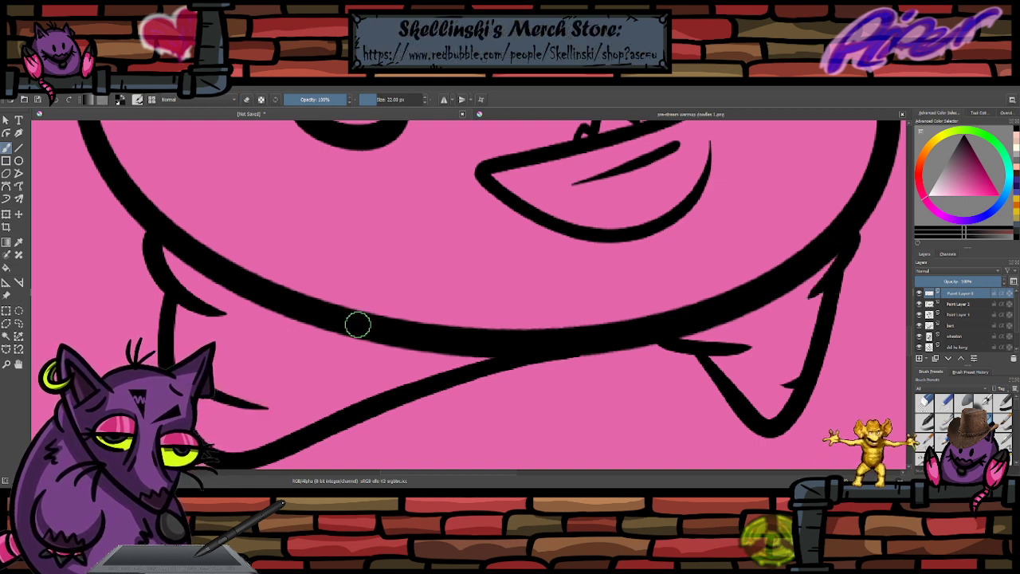
{"action": "scroll", "coordinate": [371, 326], "scroll_direction": "down", "scroll_amount": 5}
{"action": "scroll", "coordinate": [362, 295], "scroll_direction": "up", "scroll_amount": 1}
{"action": "scroll", "coordinate": [386, 287], "scroll_direction": "down", "scroll_amount": 1}
{"action": "scroll", "coordinate": [386, 286], "scroll_direction": "up", "scroll_amount": 1}
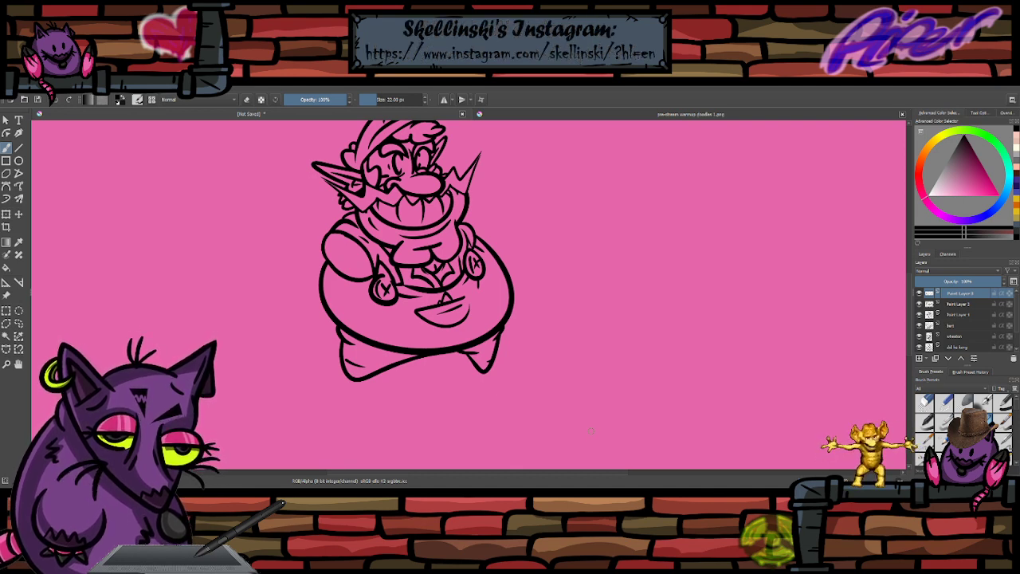
{"action": "scroll", "coordinate": [592, 422], "scroll_direction": "down", "scroll_amount": 3}
{"action": "scroll", "coordinate": [591, 399], "scroll_direction": "up", "scroll_amount": 4}
{"action": "scroll", "coordinate": [592, 398], "scroll_direction": "down", "scroll_amount": 4}
{"action": "scroll", "coordinate": [591, 393], "scroll_direction": "up", "scroll_amount": 5}
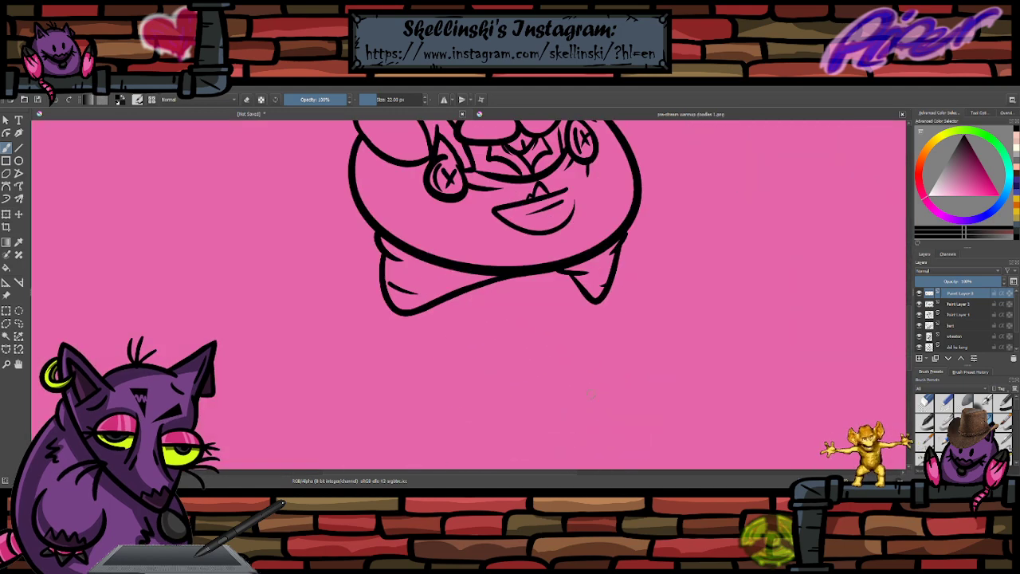
{"action": "scroll", "coordinate": [606, 293], "scroll_direction": "up", "scroll_amount": 2}
{"action": "left_click_drag", "start_coordinate": [377, 264], "coordinate": [293, 271]}
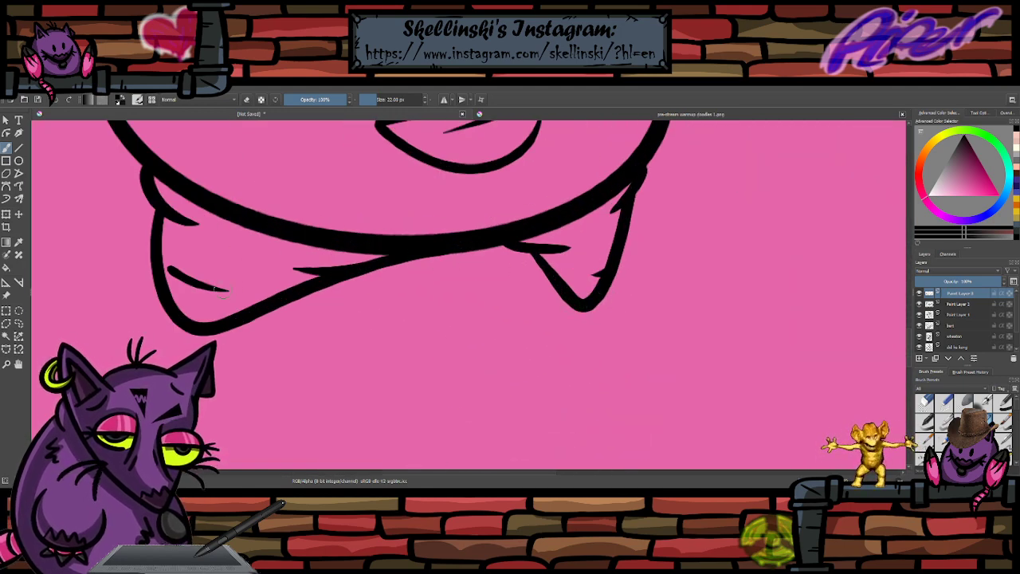
- Ink a shoe with a spiral curled toe beneath the smaller leg, with short creases at the heel and inside the curl
{"action": "left_click_drag", "start_coordinate": [566, 310], "coordinate": [560, 349]}
{"action": "key", "text": "ctrl+z"}
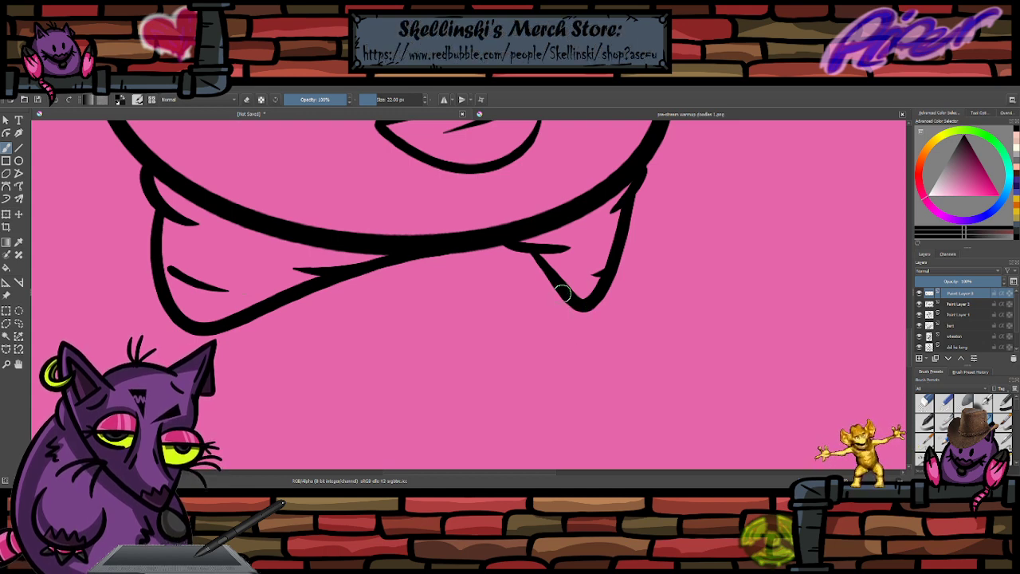
{"action": "mouse_move", "coordinate": [566, 298]}
{"action": "left_mouse_down"}
{"action": "mouse_move", "coordinate": [590, 351]}
{"action": "mouse_move", "coordinate": [611, 308]}
{"action": "mouse_move", "coordinate": [662, 307]}
{"action": "mouse_move", "coordinate": [611, 315]}
{"action": "mouse_move", "coordinate": [579, 341]}
{"action": "left_mouse_up"}
{"action": "key", "text": "ctrl+z"}
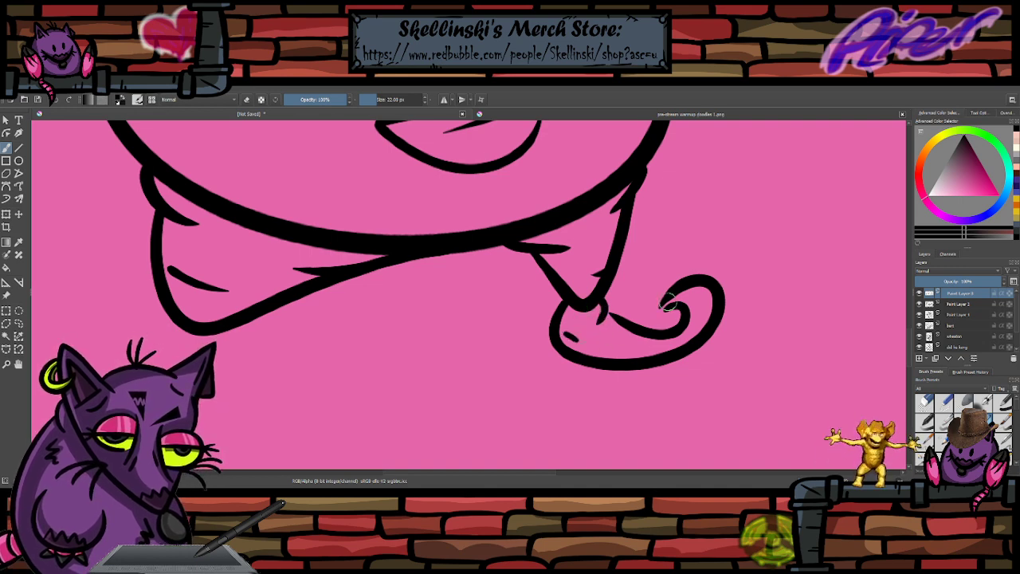
{"action": "key", "text": "e"}
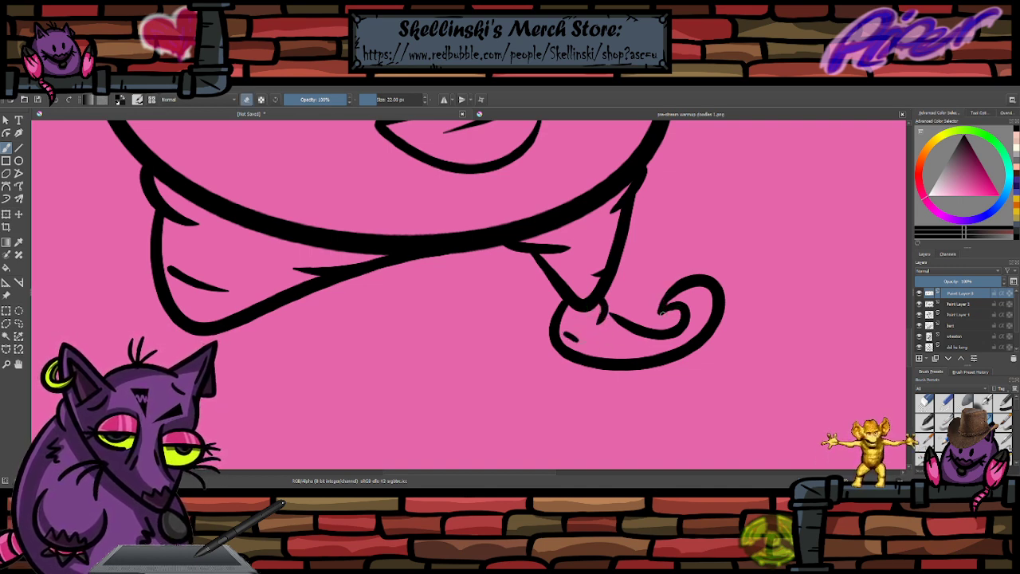
{"action": "key", "text": "e"}
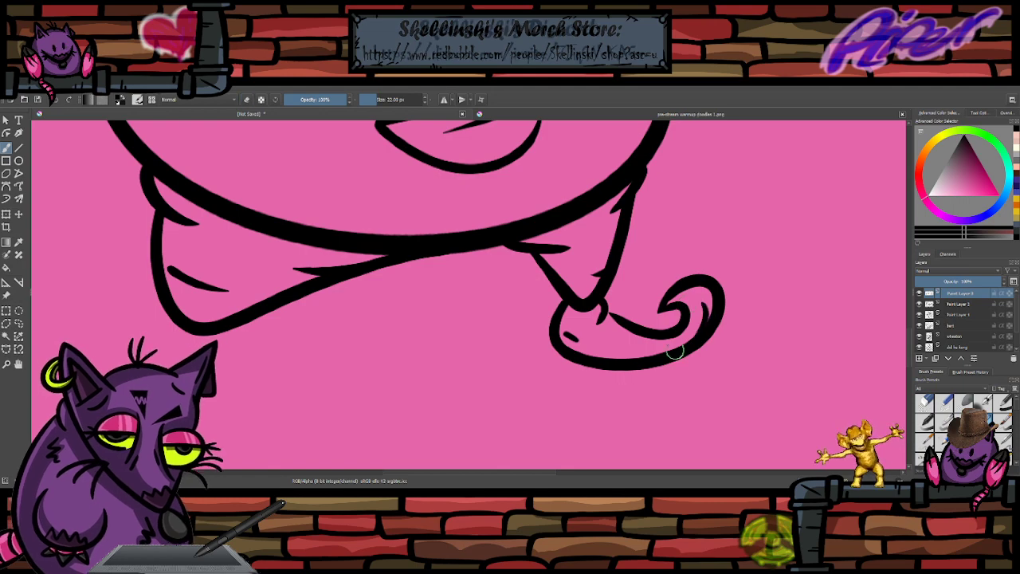
- Examine the curled shoe and both legs in proportion to the round body
{"action": "scroll", "coordinate": [645, 285], "scroll_direction": "down", "scroll_amount": 2}
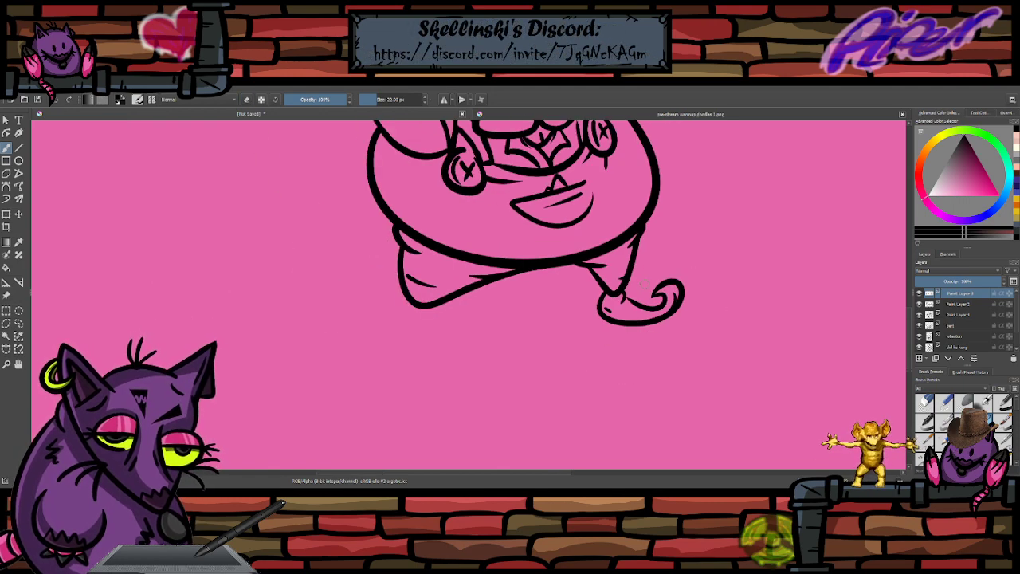
{"action": "scroll", "coordinate": [645, 288], "scroll_direction": "up", "scroll_amount": 1}
{"action": "scroll", "coordinate": [647, 290], "scroll_direction": "down", "scroll_amount": 1}
{"action": "scroll", "coordinate": [648, 291], "scroll_direction": "up", "scroll_amount": 2}
{"action": "scroll", "coordinate": [648, 294], "scroll_direction": "down", "scroll_amount": 2}
{"action": "scroll", "coordinate": [648, 296], "scroll_direction": "up", "scroll_amount": 2}
{"action": "scroll", "coordinate": [649, 298], "scroll_direction": "down", "scroll_amount": 1}
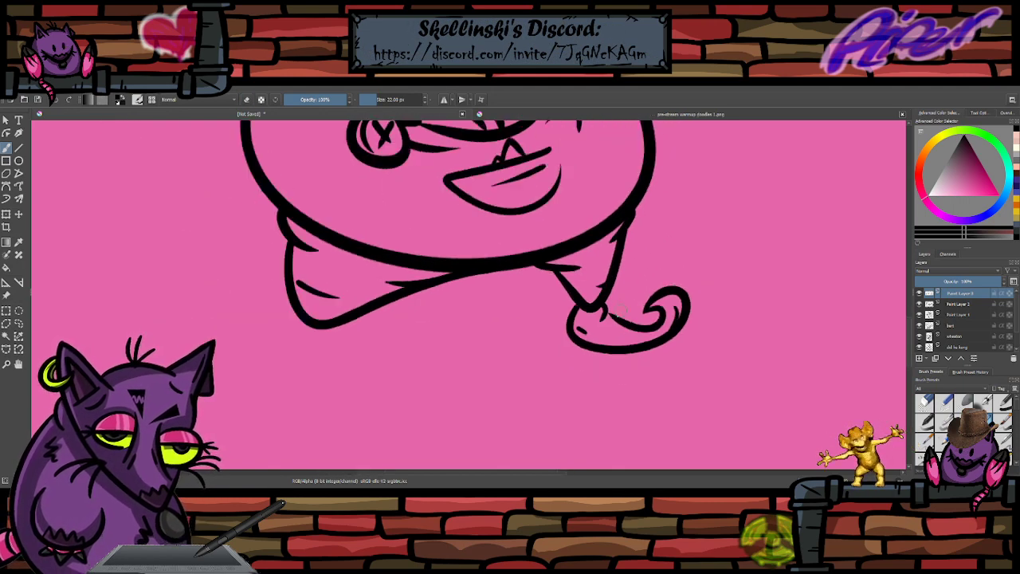
{"action": "scroll", "coordinate": [648, 305], "scroll_direction": "up", "scroll_amount": 1}
{"action": "scroll", "coordinate": [647, 312], "scroll_direction": "down", "scroll_amount": 1}
{"action": "scroll", "coordinate": [649, 318], "scroll_direction": "up", "scroll_amount": 1}
{"action": "scroll", "coordinate": [654, 324], "scroll_direction": "down", "scroll_amount": 1}
{"action": "scroll", "coordinate": [658, 329], "scroll_direction": "down", "scroll_amount": 1}
{"action": "scroll", "coordinate": [663, 334], "scroll_direction": "up", "scroll_amount": 1}
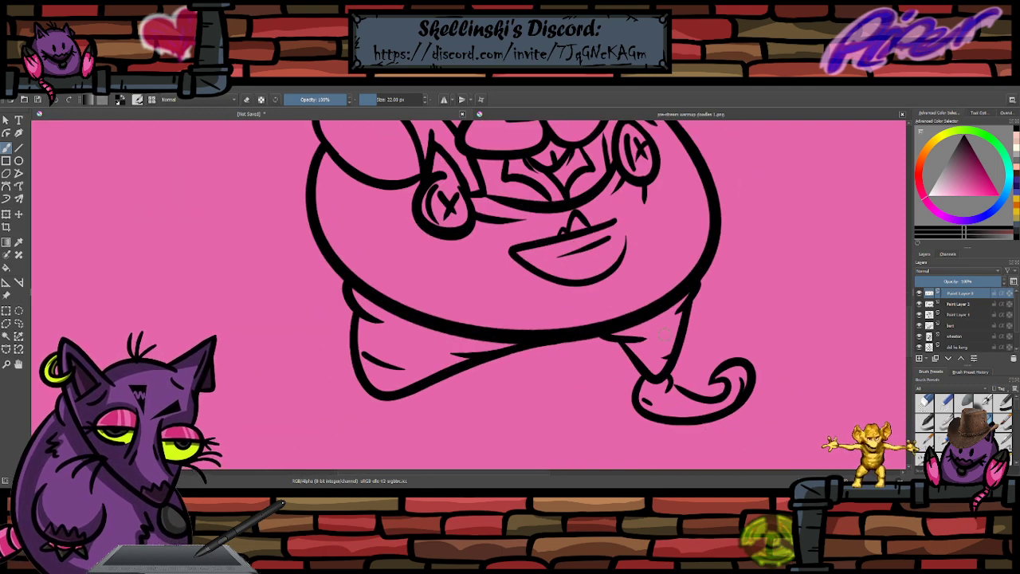
- Erase the small ankle mark on the curled shoe and ink a rounded cuff bump on each side of the ankle
{"action": "scroll", "coordinate": [694, 279], "scroll_direction": "up", "scroll_amount": 5}
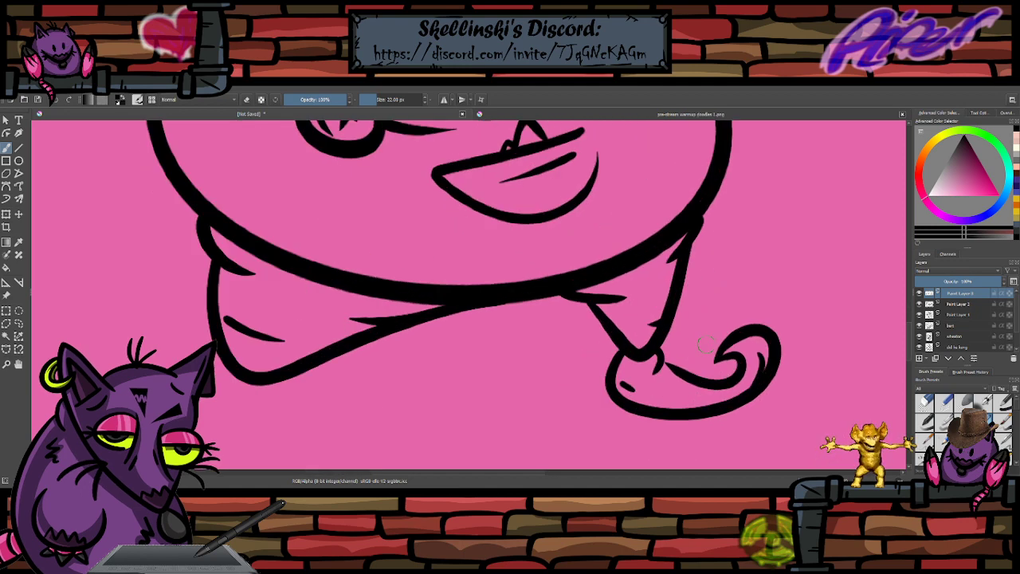
{"action": "key", "text": "e"}
{"action": "mouse_move", "coordinate": [619, 325]}
{"action": "left_mouse_down"}
{"action": "mouse_move", "coordinate": [615, 338]}
{"action": "mouse_move", "coordinate": [633, 345]}
{"action": "mouse_move", "coordinate": [621, 366]}
{"action": "left_mouse_up"}
{"action": "key", "text": "ctrl+z"}
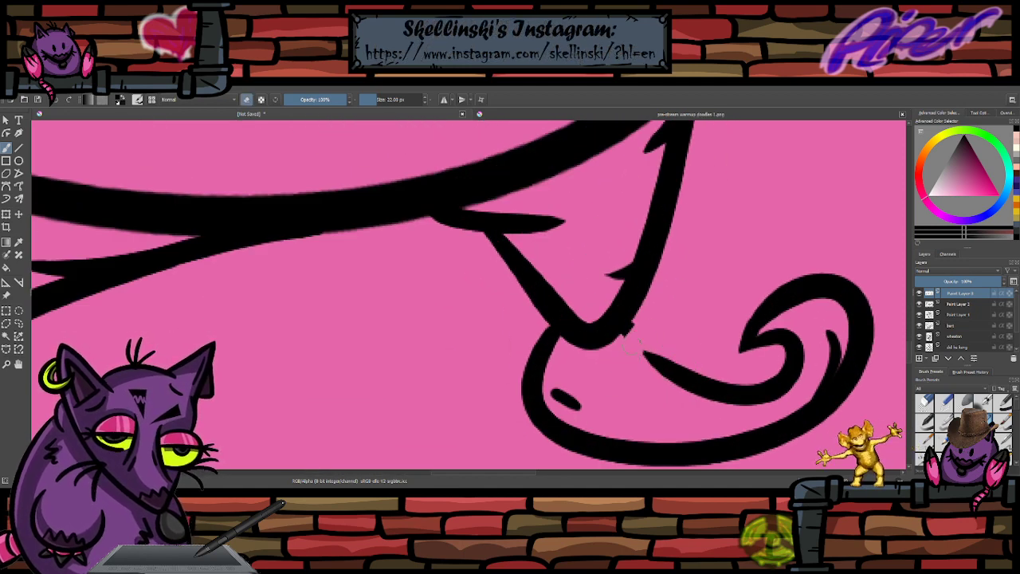
{"action": "key", "text": "e"}
{"action": "left_click_drag", "start_coordinate": [642, 304], "coordinate": [612, 372]}
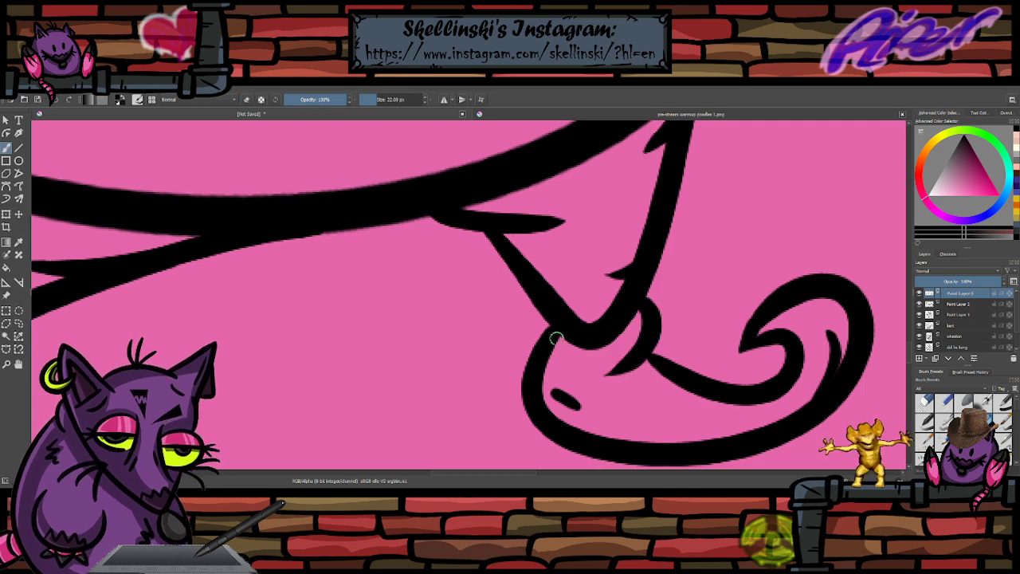
{"action": "key", "text": "ctrl+z"}
{"action": "mouse_move", "coordinate": [554, 337]}
{"action": "left_mouse_down"}
{"action": "mouse_move", "coordinate": [587, 359]}
{"action": "mouse_move", "coordinate": [546, 333]}
{"action": "mouse_move", "coordinate": [565, 375]}
{"action": "left_mouse_up"}
{"action": "key", "text": "e"}
{"action": "key", "text": "e"}
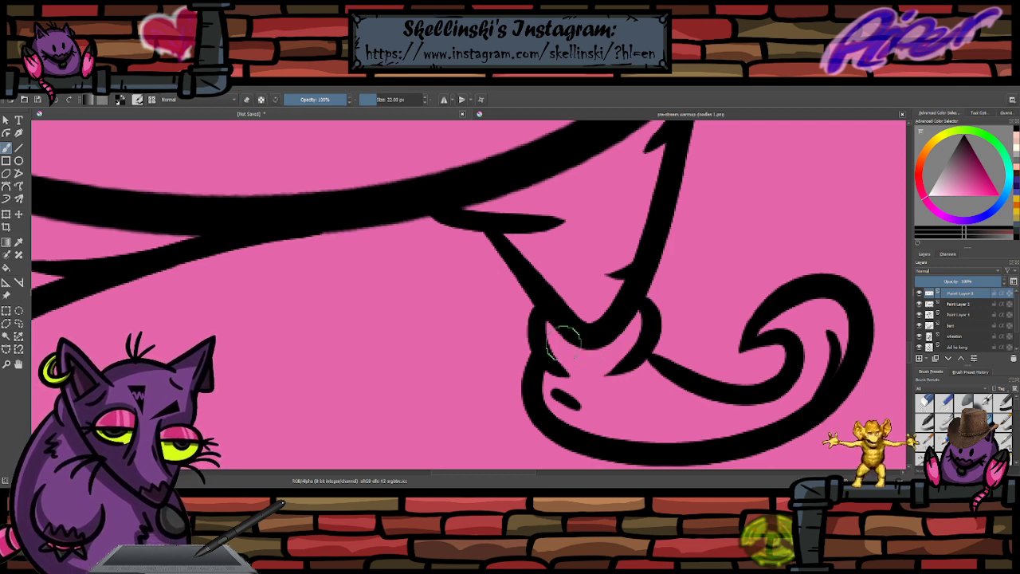
{"action": "key", "text": "ctrl+z"}
{"action": "mouse_move", "coordinate": [545, 312]}
{"action": "left_mouse_down"}
{"action": "mouse_move", "coordinate": [560, 356]}
{"action": "mouse_move", "coordinate": [581, 363]}
{"action": "left_mouse_up"}
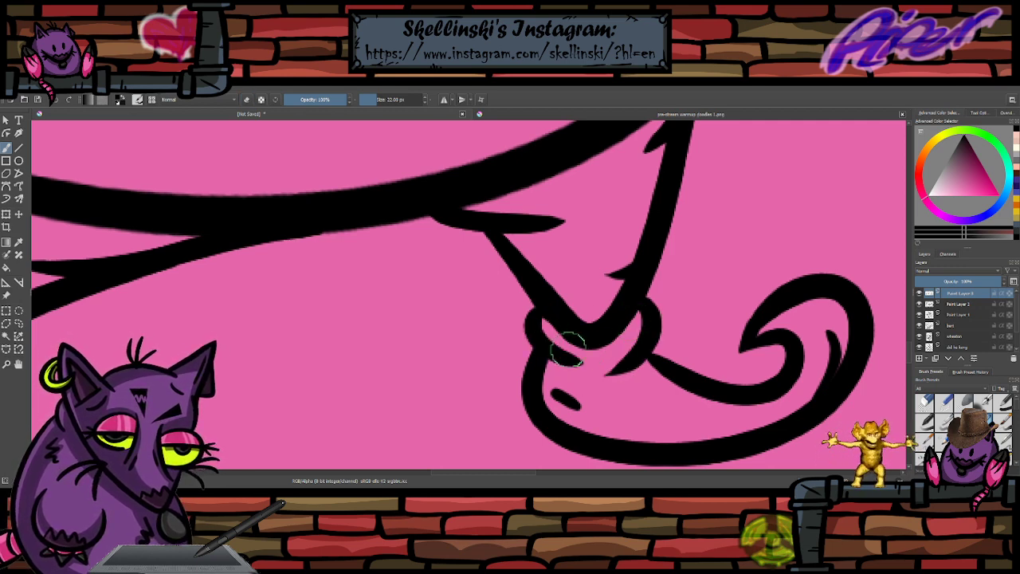
- Ink a short pointed crease where the curled shoe's upper line meets the front of the ankle cuff
{"action": "scroll", "coordinate": [616, 333], "scroll_direction": "down", "scroll_amount": 3}
{"action": "scroll", "coordinate": [653, 370], "scroll_direction": "up", "scroll_amount": 3}
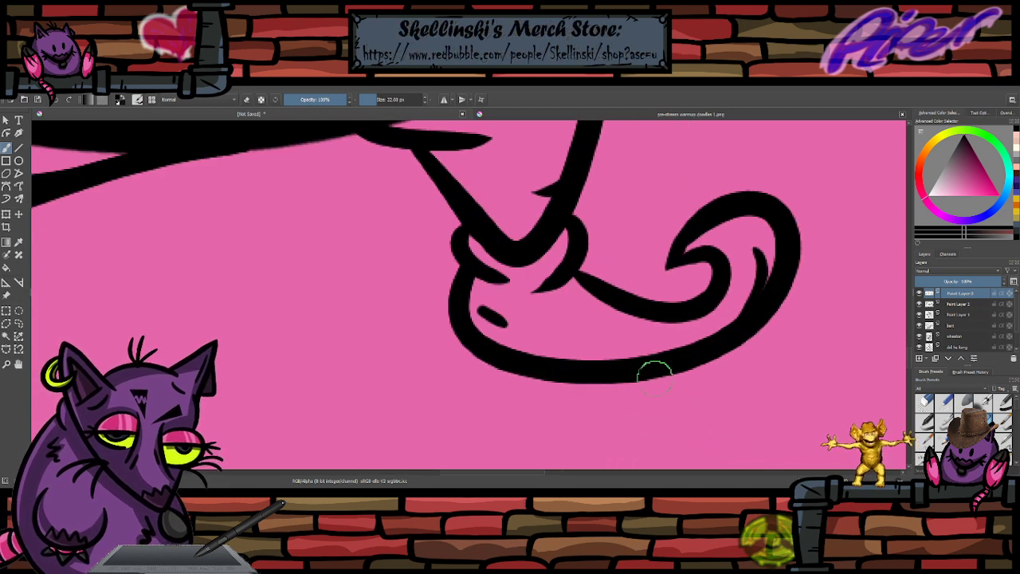
{"action": "left_click_drag", "start_coordinate": [612, 298], "coordinate": [556, 312]}
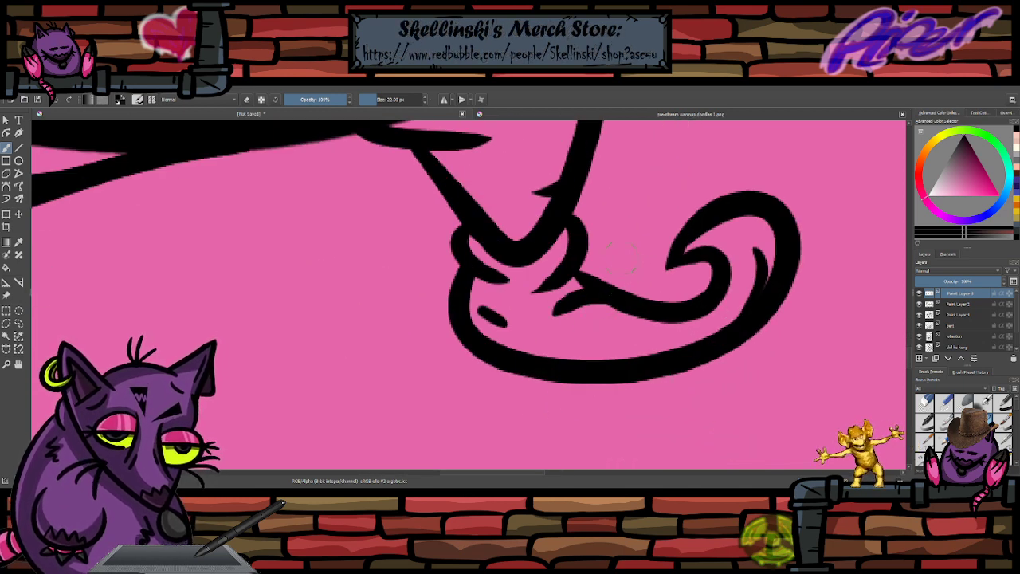
{"action": "left_click_drag", "start_coordinate": [586, 271], "coordinate": [532, 320]}
{"action": "key", "text": "ctrl+z"}
{"action": "left_click_drag", "start_coordinate": [583, 275], "coordinate": [541, 311]}
{"action": "key", "text": "ctrl+z"}
{"action": "key", "text": "ctrl+z"}
{"action": "mouse_move", "coordinate": [571, 275]}
{"action": "left_mouse_down"}
{"action": "mouse_move", "coordinate": [482, 289]}
{"action": "mouse_move", "coordinate": [570, 286]}
{"action": "mouse_move", "coordinate": [566, 277]}
{"action": "mouse_move", "coordinate": [560, 320]}
{"action": "left_mouse_up"}
{"action": "key", "text": "ctrl+z"}
{"action": "key", "text": "ctrl+z"}
{"action": "key", "text": "ctrl+z"}
{"action": "left_click_drag", "start_coordinate": [579, 275], "coordinate": [568, 308]}
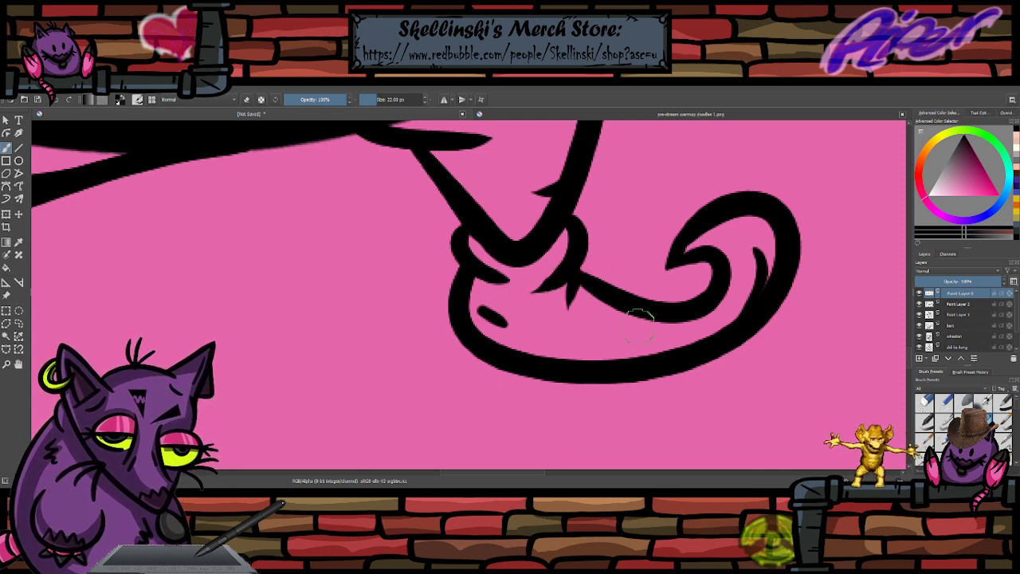
- Examine the finished shoe and the bare larger leg against the rest of the figure
{"action": "scroll", "coordinate": [666, 282], "scroll_direction": "down", "scroll_amount": 5}
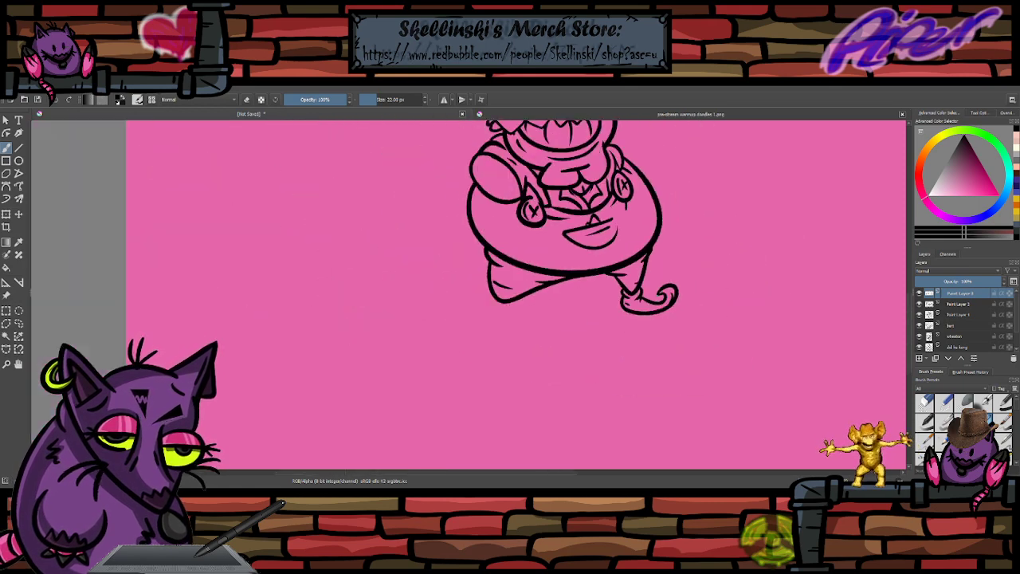
{"action": "scroll", "coordinate": [602, 188], "scroll_direction": "up", "scroll_amount": 1}
{"action": "scroll", "coordinate": [642, 279], "scroll_direction": "up", "scroll_amount": 2}
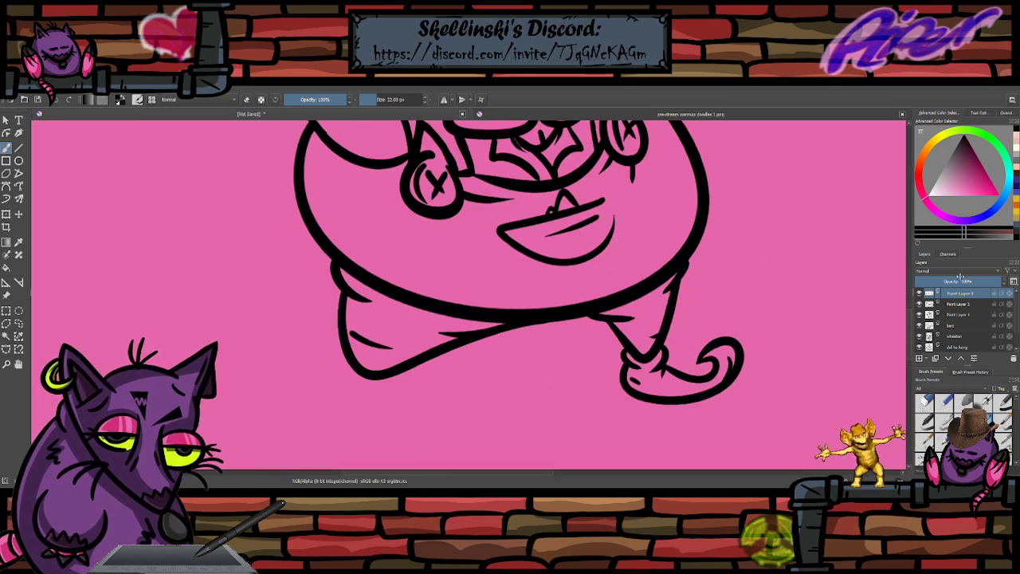
{"action": "scroll", "coordinate": [568, 283], "scroll_direction": "down", "scroll_amount": 3}
{"action": "scroll", "coordinate": [541, 296], "scroll_direction": "up", "scroll_amount": 2}
{"action": "scroll", "coordinate": [556, 321], "scroll_direction": "down", "scroll_amount": 2}
{"action": "scroll", "coordinate": [549, 331], "scroll_direction": "up", "scroll_amount": 4}
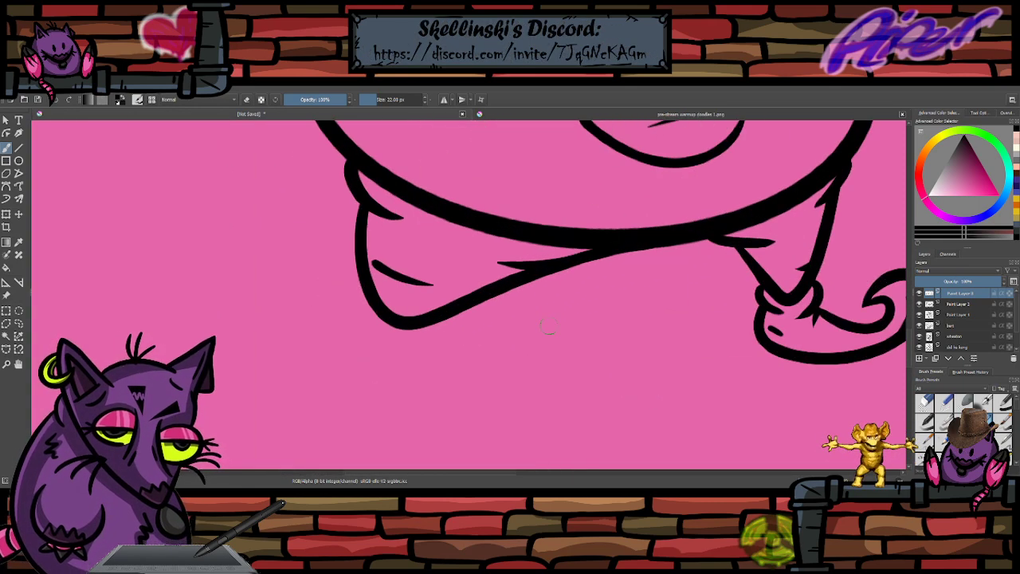
{"action": "scroll", "coordinate": [547, 332], "scroll_direction": "down", "scroll_amount": 1}
{"action": "scroll", "coordinate": [495, 304], "scroll_direction": "up", "scroll_amount": 1}
- Ink a small cuff bump beneath the larger leg's tip and draw a rounded shoe outline below it
{"action": "left_click_drag", "start_coordinate": [433, 332], "coordinate": [410, 386]}
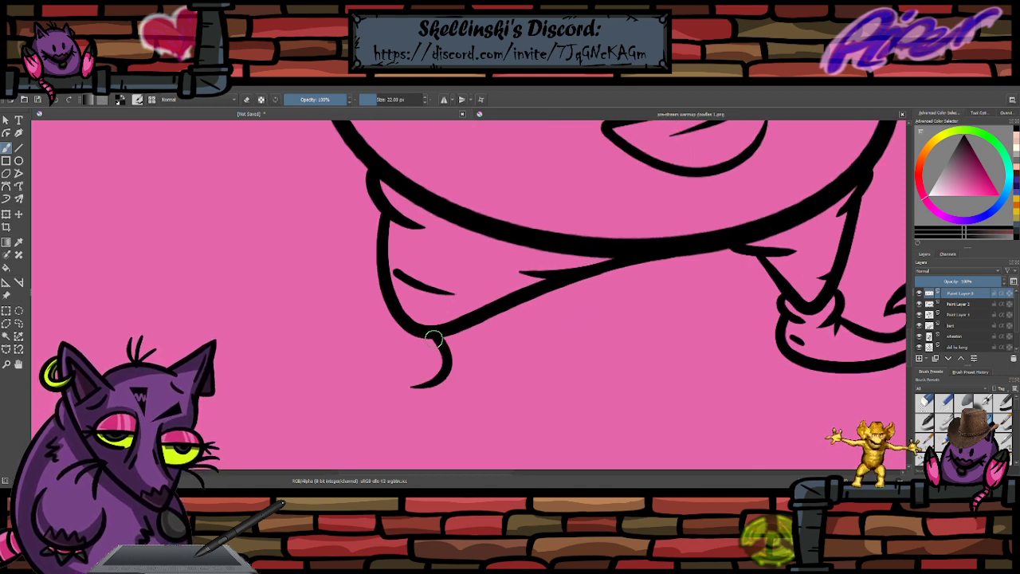
{"action": "key", "text": "ctrl+z"}
{"action": "mouse_move", "coordinate": [441, 338]}
{"action": "left_mouse_down"}
{"action": "mouse_move", "coordinate": [434, 358]}
{"action": "mouse_move", "coordinate": [399, 329]}
{"action": "mouse_move", "coordinate": [444, 343]}
{"action": "mouse_move", "coordinate": [404, 350]}
{"action": "mouse_move", "coordinate": [437, 355]}
{"action": "mouse_move", "coordinate": [448, 375]}
{"action": "mouse_move", "coordinate": [294, 323]}
{"action": "left_mouse_up"}
{"action": "key", "text": "ctrl+z"}
{"action": "key", "text": "ctrl+z"}
{"action": "key", "text": "ctrl+z"}
{"action": "key", "text": "ctrl+z"}
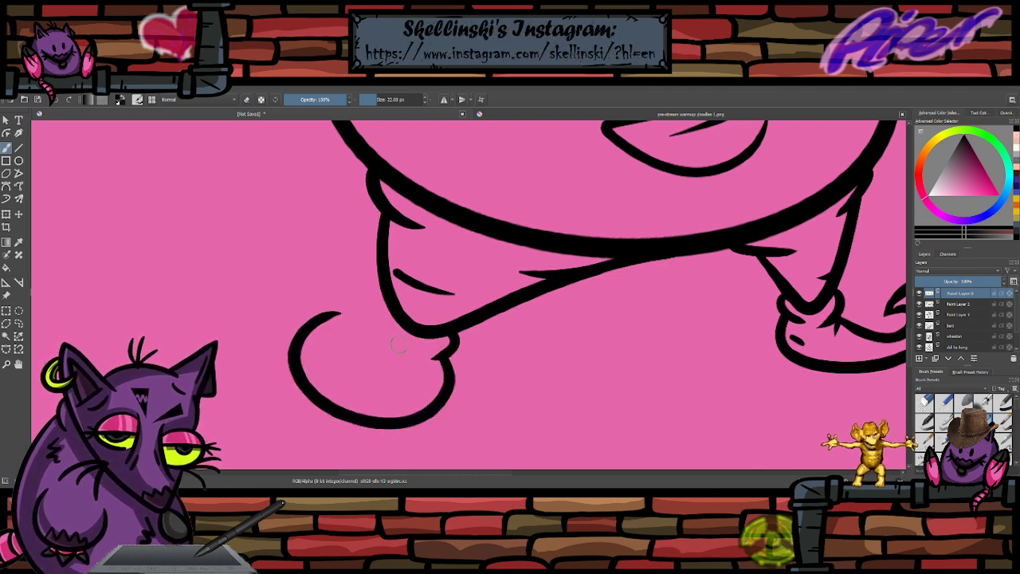
- Undo the rounded shoe outline and try another sole curve starting from the larger leg's cuff
{"action": "key", "text": "ctrl+z"}
{"action": "mouse_move", "coordinate": [443, 352]}
{"action": "left_mouse_down"}
{"action": "mouse_move", "coordinate": [345, 316]}
{"action": "mouse_move", "coordinate": [398, 361]}
{"action": "mouse_move", "coordinate": [411, 348]}
{"action": "mouse_move", "coordinate": [331, 339]}
{"action": "left_mouse_up"}
{"action": "key", "text": "ctrl+z"}
{"action": "key", "text": "ctrl+z"}
{"action": "key", "text": "ctrl+z"}
{"action": "key", "text": "ctrl+z"}
{"action": "key", "text": "ctrl+z"}
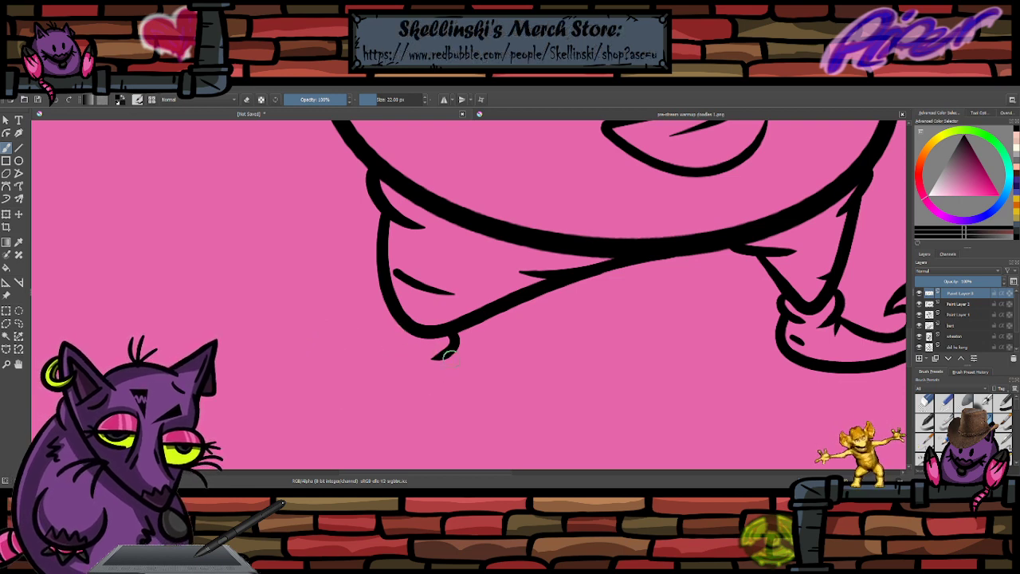
- Ink a flatter shoe with an upturned pointed toe beneath the larger leg, adding a short crease inside the toe
{"action": "mouse_move", "coordinate": [447, 350]}
{"action": "left_mouse_down"}
{"action": "mouse_move", "coordinate": [279, 367]}
{"action": "mouse_move", "coordinate": [333, 323]}
{"action": "mouse_move", "coordinate": [329, 375]}
{"action": "mouse_move", "coordinate": [392, 367]}
{"action": "left_mouse_up"}
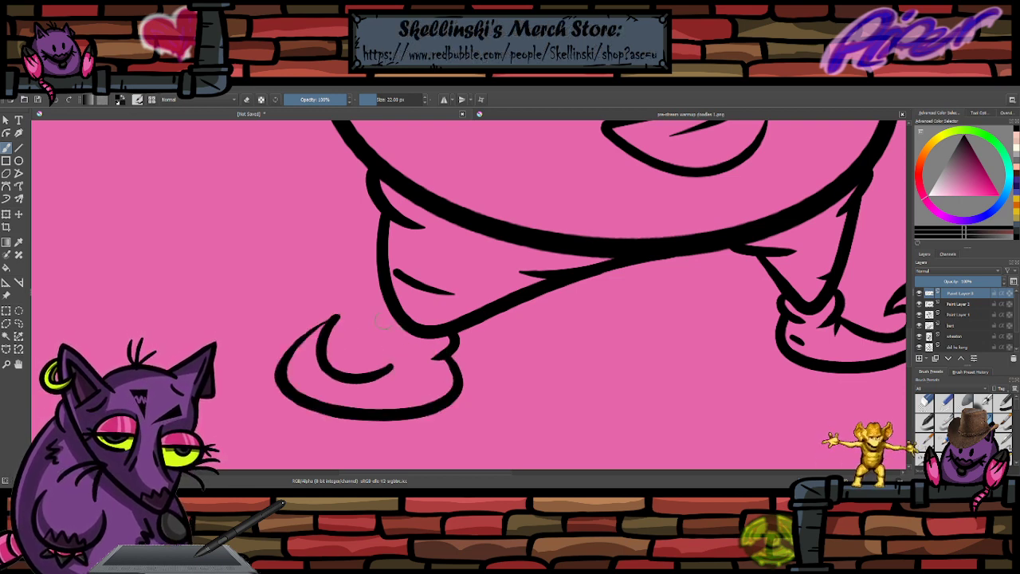
{"action": "left_click_drag", "start_coordinate": [338, 318], "coordinate": [290, 359]}
{"action": "key", "text": "ctrl+z"}
{"action": "key", "text": "ctrl+z"}
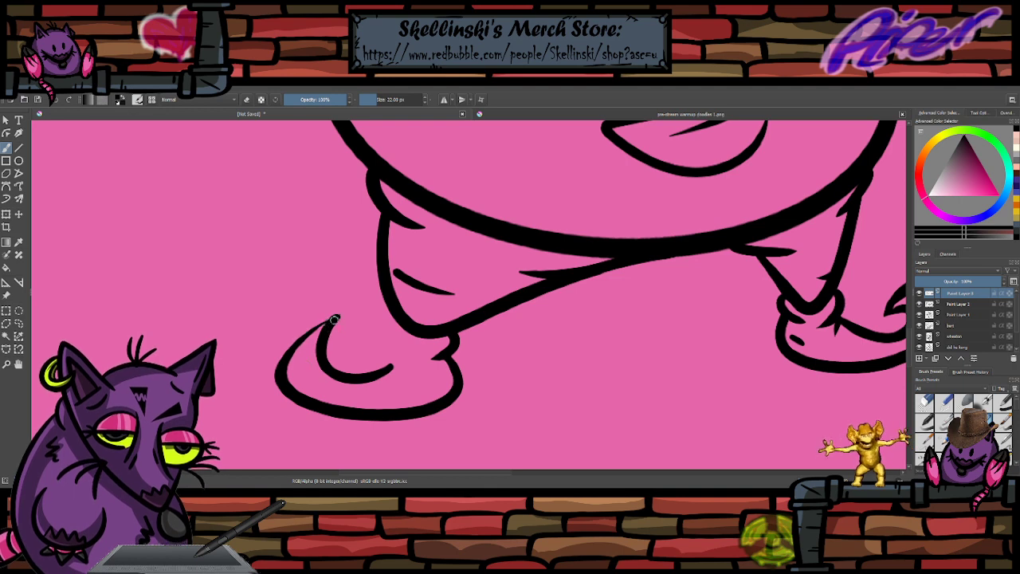
{"action": "left_click_drag", "start_coordinate": [338, 317], "coordinate": [286, 351]}
{"action": "key", "text": "ctrl+z"}
{"action": "key", "text": "ctrl+z"}
{"action": "key", "text": "ctrl+z"}
{"action": "mouse_move", "coordinate": [335, 318]}
{"action": "left_mouse_down"}
{"action": "mouse_move", "coordinate": [293, 386]}
{"action": "mouse_move", "coordinate": [321, 359]}
{"action": "mouse_move", "coordinate": [326, 408]}
{"action": "left_mouse_up"}
{"action": "key", "text": "ctrl+z"}
{"action": "left_click_drag", "start_coordinate": [301, 370], "coordinate": [325, 405]}
{"action": "scroll", "coordinate": [420, 409], "scroll_direction": "down", "scroll_amount": 2}
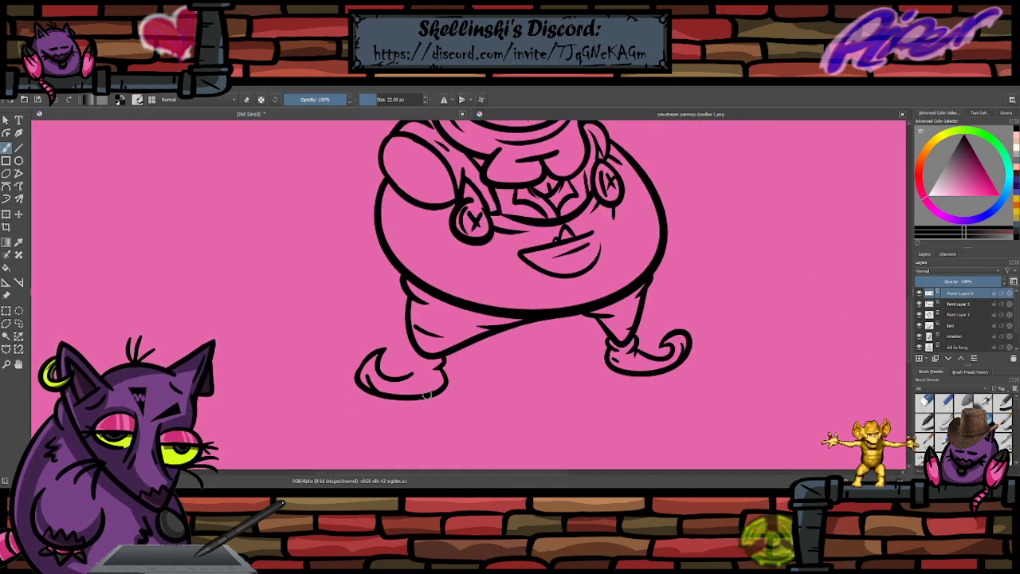
- Ink the front cuff bump joining the larger leg to its shoe, plus a short crease near the heel
{"action": "scroll", "coordinate": [428, 409], "scroll_direction": "up", "scroll_amount": 2}
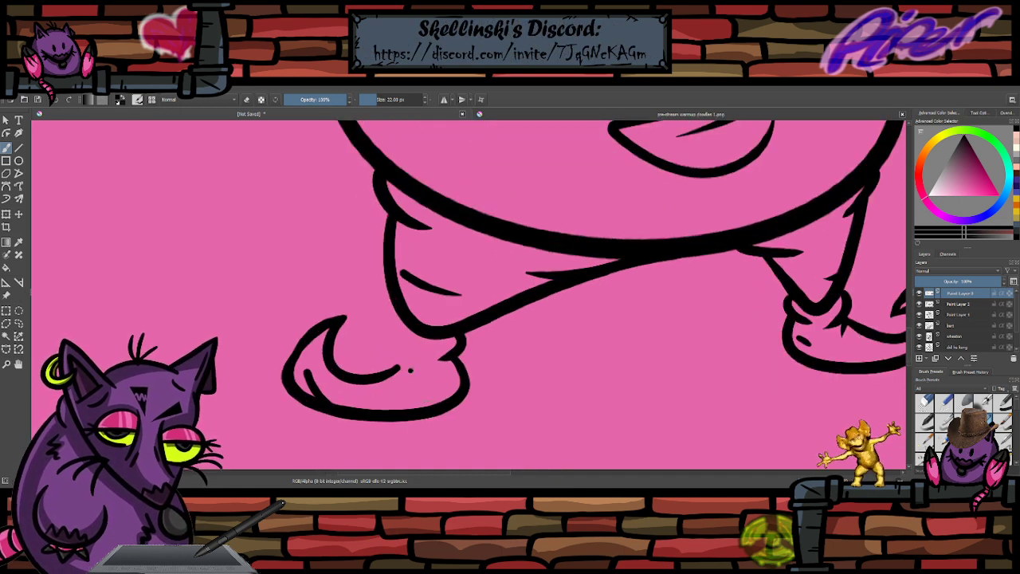
{"action": "left_click_drag", "start_coordinate": [410, 370], "coordinate": [395, 367]}
{"action": "key", "text": "ctrl+z"}
{"action": "mouse_move", "coordinate": [404, 316]}
{"action": "left_mouse_down"}
{"action": "mouse_move", "coordinate": [448, 354]}
{"action": "mouse_move", "coordinate": [399, 342]}
{"action": "mouse_move", "coordinate": [403, 332]}
{"action": "mouse_move", "coordinate": [424, 351]}
{"action": "mouse_move", "coordinate": [396, 361]}
{"action": "mouse_move", "coordinate": [461, 370]}
{"action": "mouse_move", "coordinate": [459, 385]}
{"action": "mouse_move", "coordinate": [446, 380]}
{"action": "mouse_move", "coordinate": [424, 397]}
{"action": "left_mouse_up"}
{"action": "key", "text": "ctrl+z"}
{"action": "key", "text": "ctrl+z"}
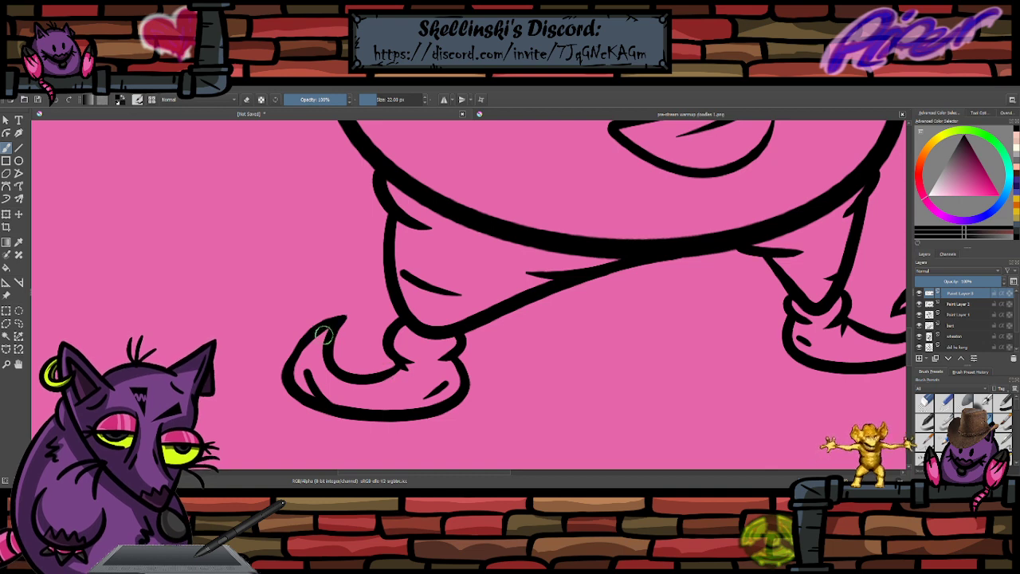
- Try to thicken the outer line of the upturned toe on the larger leg's shoe
{"action": "left_click_drag", "start_coordinate": [336, 327], "coordinate": [310, 395]}
{"action": "key", "text": "ctrl+z"}
{"action": "left_click_drag", "start_coordinate": [309, 339], "coordinate": [289, 373]}
{"action": "key", "text": "ctrl+z"}
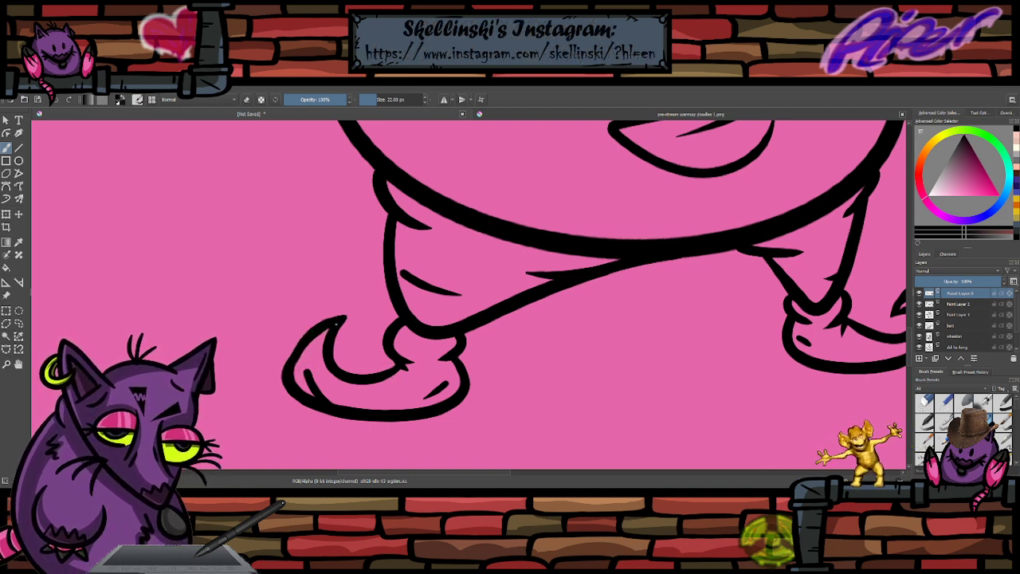
{"action": "left_click_drag", "start_coordinate": [323, 326], "coordinate": [293, 356]}
{"action": "key", "text": "ctrl+z"}
{"action": "key", "text": "ctrl+z"}
{"action": "left_click_drag", "start_coordinate": [338, 325], "coordinate": [293, 385]}
{"action": "key", "text": "ctrl+z"}
{"action": "key", "text": "ctrl+z"}
- Thicken the outer line of the larger leg's upturned toe and clean up its pointed tip with the eraser
{"action": "left_click_drag", "start_coordinate": [336, 328], "coordinate": [290, 379]}
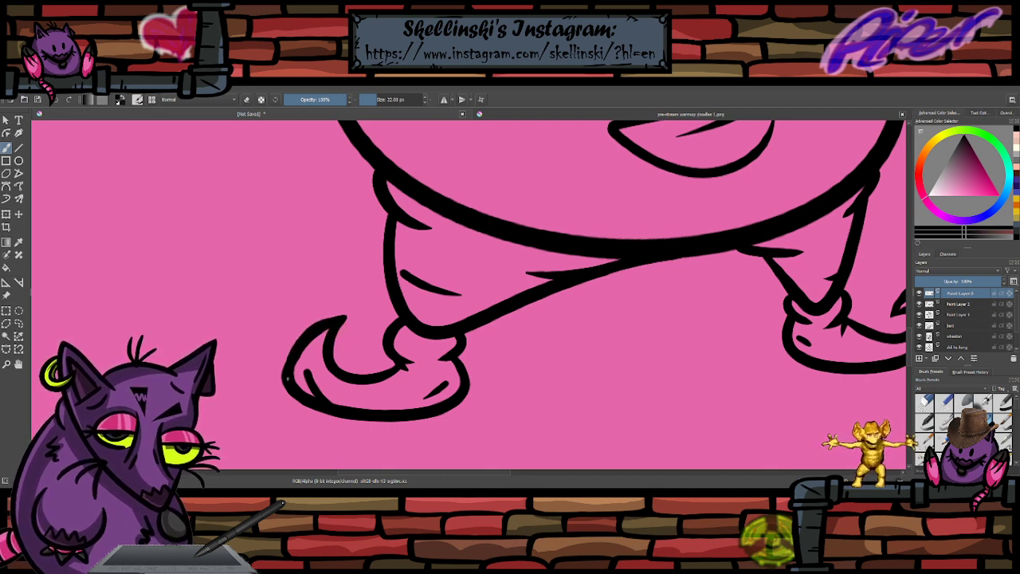
{"action": "mouse_move", "coordinate": [336, 328]}
{"action": "left_mouse_down"}
{"action": "mouse_move", "coordinate": [295, 392]}
{"action": "mouse_move", "coordinate": [333, 331]}
{"action": "mouse_move", "coordinate": [320, 403]}
{"action": "left_mouse_up"}
{"action": "key", "text": "ctrl+z"}
{"action": "key", "text": "e"}
{"action": "left_click_drag", "start_coordinate": [342, 316], "coordinate": [313, 322]}
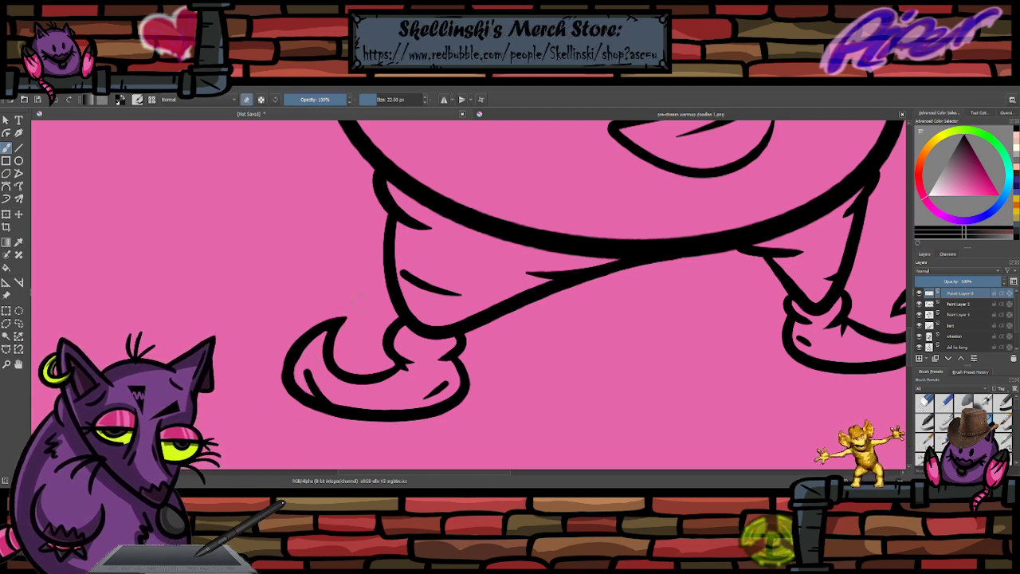
{"action": "scroll", "coordinate": [437, 310], "scroll_direction": "down", "scroll_amount": 5}
{"action": "key", "text": "ctrl+plus"}
{"action": "key", "text": "ctrl+minus"}
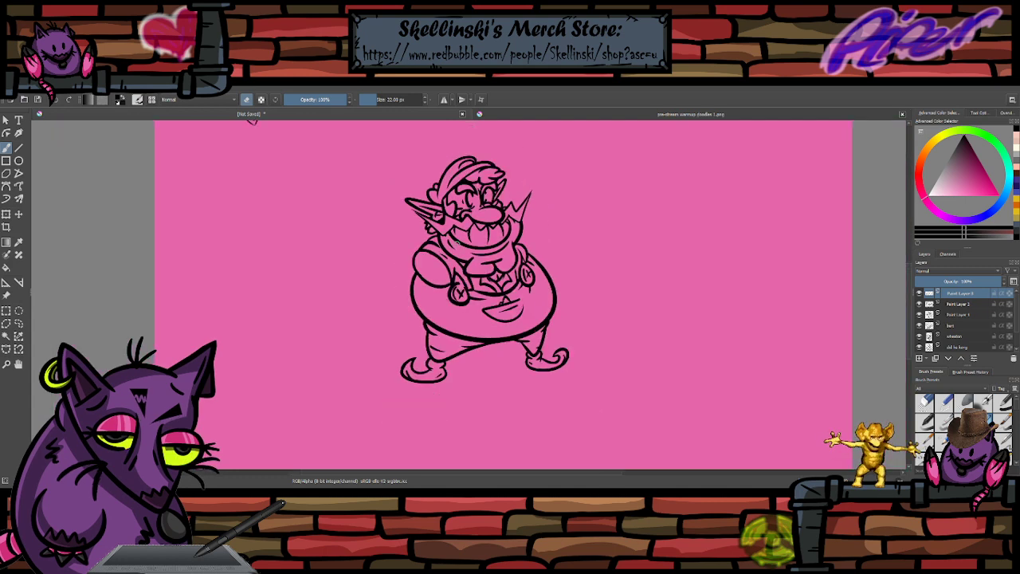
- On Paint Layer 2, erase the lower belly outline where it crosses the tops of both legs and the gap between them
{"action": "key", "text": "ctrl+plus"}
{"action": "key", "text": "ctrl+plus"}
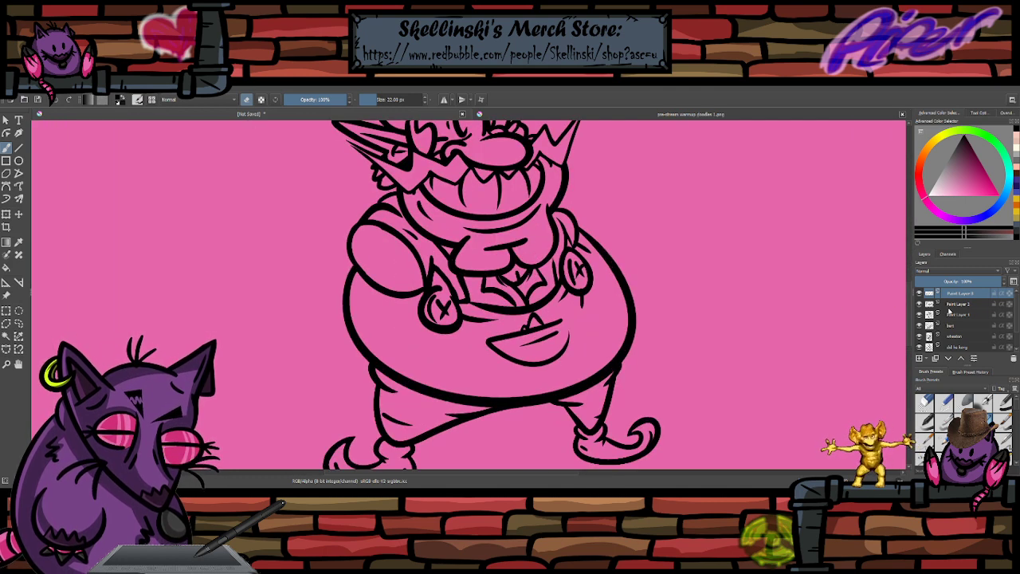
{"action": "left_click", "coordinate": [954, 307]}
{"action": "left_click_drag", "start_coordinate": [698, 427], "coordinate": [721, 381]}
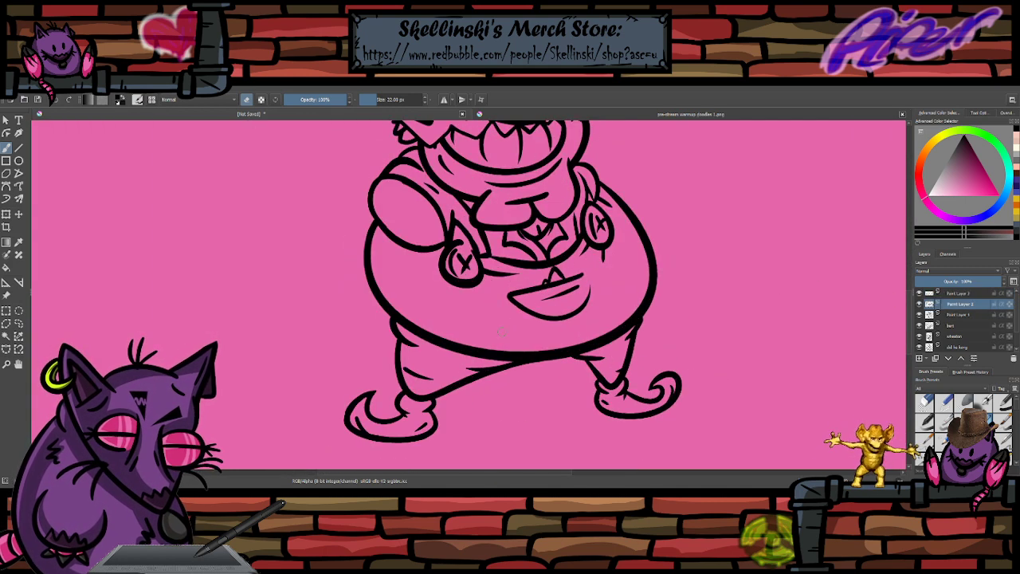
{"action": "key", "text": "e"}
{"action": "mouse_move", "coordinate": [602, 345]}
{"action": "left_mouse_down"}
{"action": "mouse_move", "coordinate": [454, 353]}
{"action": "mouse_move", "coordinate": [411, 330]}
{"action": "left_mouse_up"}
{"action": "key", "text": "ctrl+z"}
{"action": "key", "text": "e"}
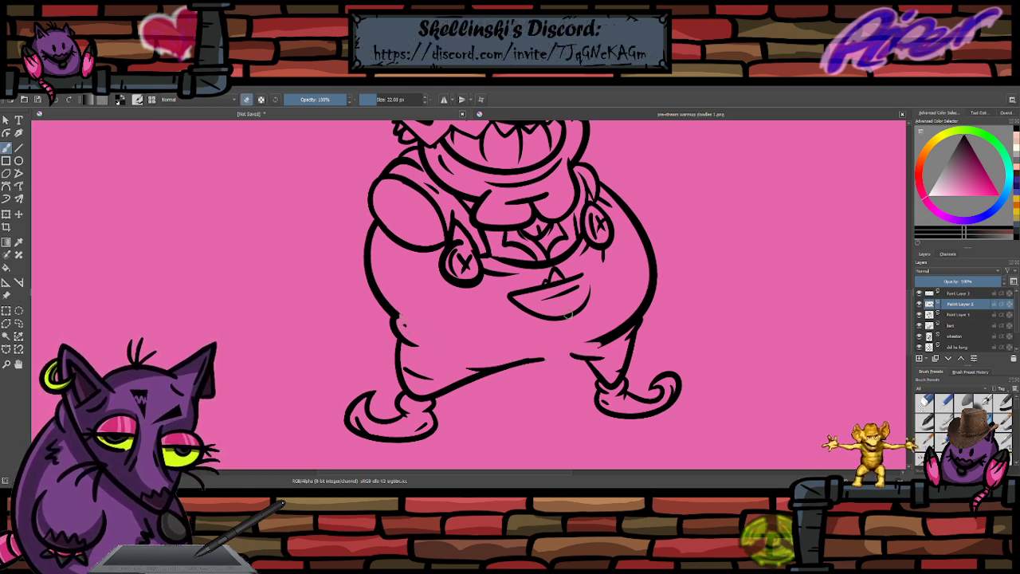
{"action": "mouse_move", "coordinate": [610, 333]}
{"action": "left_mouse_down"}
{"action": "mouse_move", "coordinate": [600, 337]}
{"action": "mouse_move", "coordinate": [637, 317]}
{"action": "mouse_move", "coordinate": [634, 328]}
{"action": "left_mouse_up"}
{"action": "key", "text": "e"}
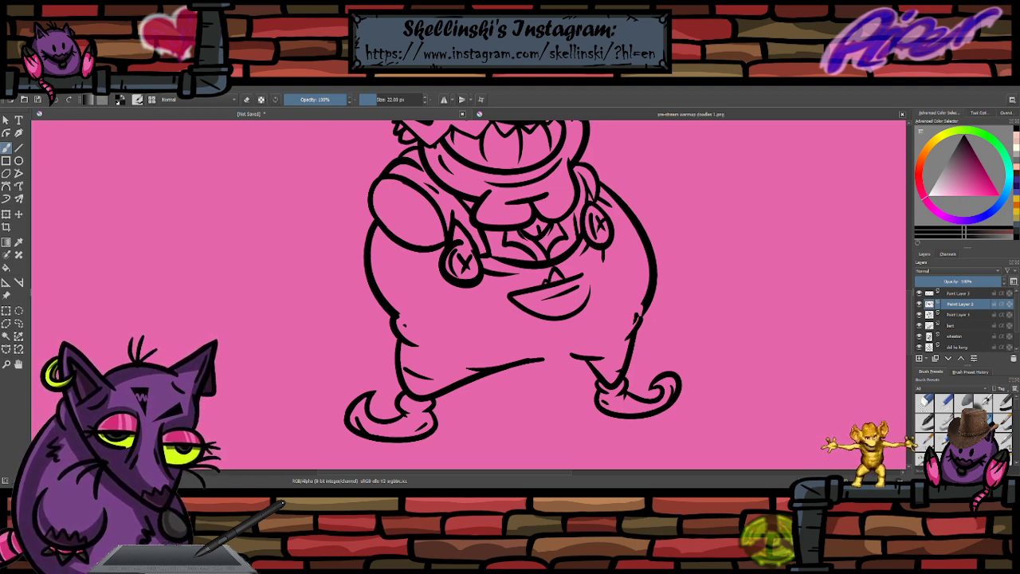
- Ink a tapering fold that continues the belly's outline inward over the top of the larger leg
{"action": "scroll", "coordinate": [624, 304], "scroll_direction": "down", "scroll_amount": 1}
{"action": "scroll", "coordinate": [594, 331], "scroll_direction": "up", "scroll_amount": 2}
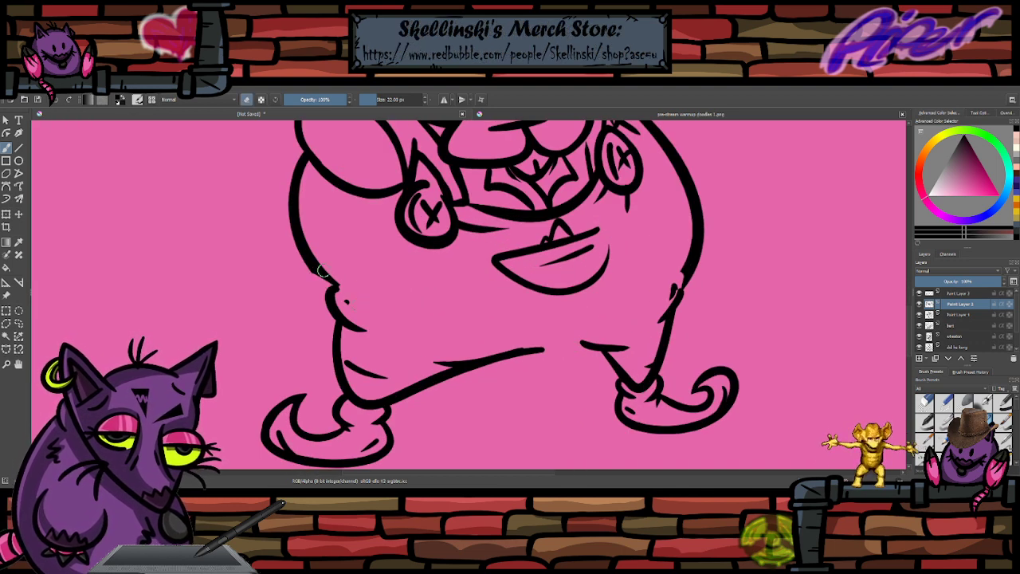
{"action": "left_click_drag", "start_coordinate": [327, 290], "coordinate": [418, 328]}
{"action": "key", "text": "ctrl+z"}
{"action": "left_click_drag", "start_coordinate": [327, 289], "coordinate": [448, 338]}
{"action": "key", "text": "ctrl+z"}
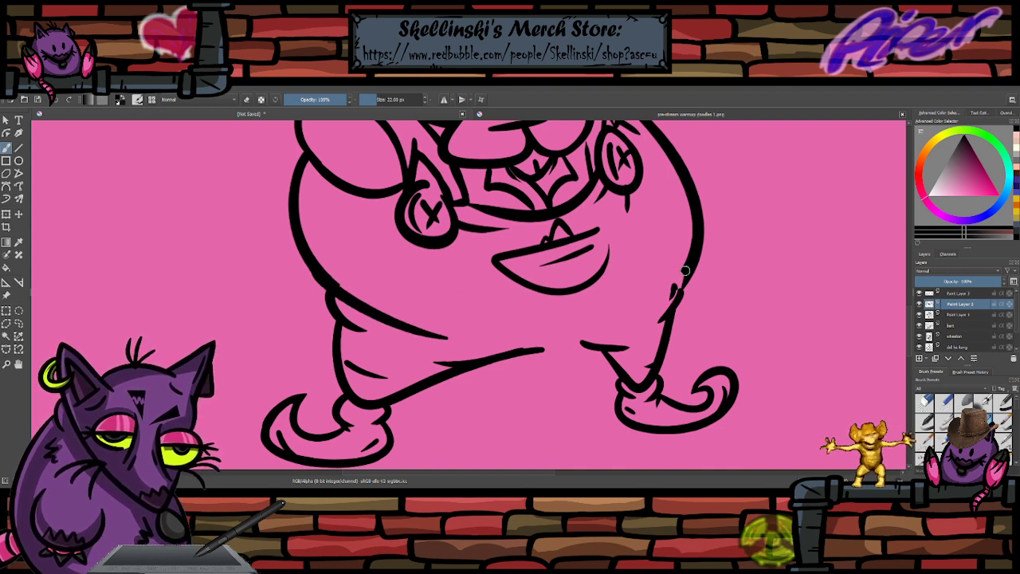
- Ink the shallow curve joining the inner lines of both legs beneath the belly
{"action": "left_click_drag", "start_coordinate": [685, 271], "coordinate": [584, 353]}
{"action": "key", "text": "ctrl+z"}
{"action": "left_click_drag", "start_coordinate": [625, 317], "coordinate": [457, 349]}
{"action": "key", "text": "ctrl+z"}
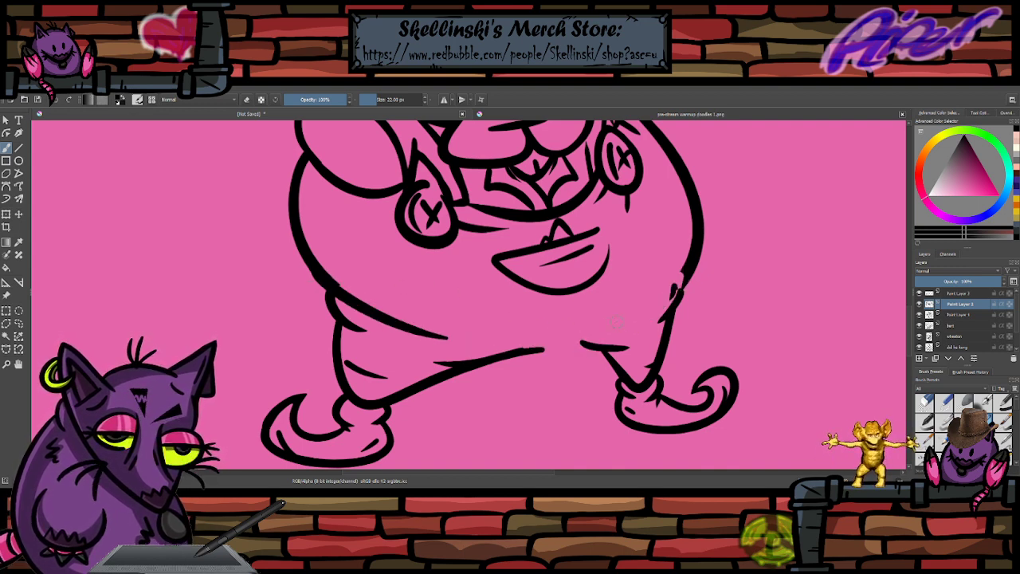
{"action": "left_click_drag", "start_coordinate": [620, 323], "coordinate": [486, 345]}
{"action": "scroll", "coordinate": [600, 298], "scroll_direction": "down", "scroll_amount": 2}
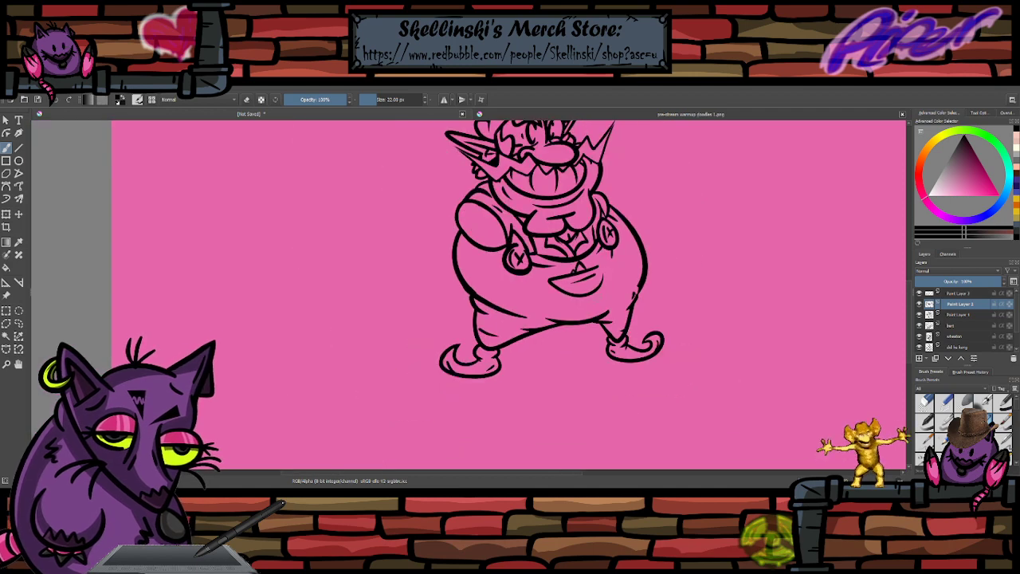
- Ink a tapering fold that continues the belly's outline inward over the top of the smaller leg
{"action": "scroll", "coordinate": [623, 279], "scroll_direction": "up", "scroll_amount": 2}
{"action": "scroll", "coordinate": [603, 313], "scroll_direction": "up", "scroll_amount": 1}
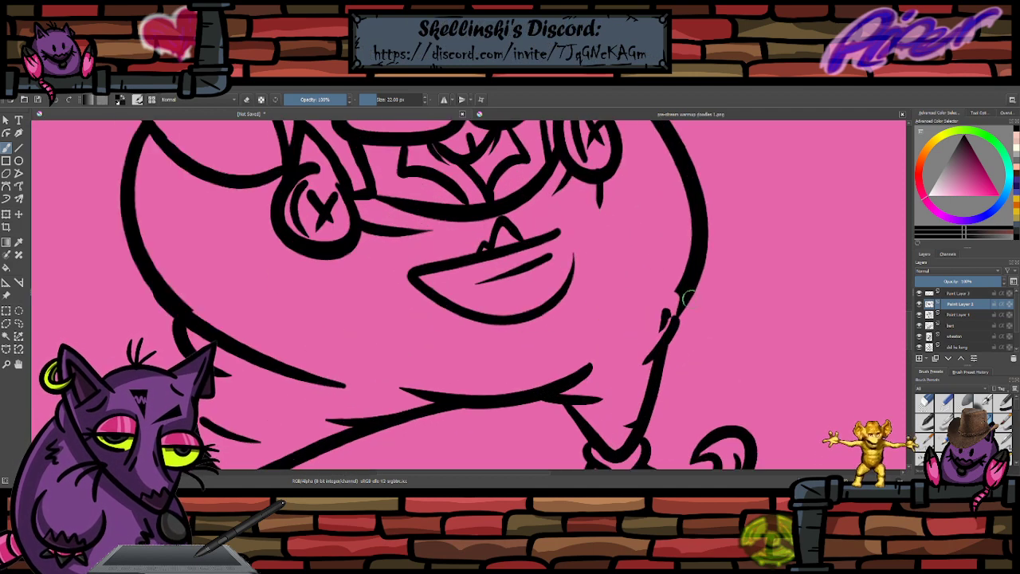
{"action": "mouse_move", "coordinate": [683, 286]}
{"action": "left_mouse_down"}
{"action": "mouse_move", "coordinate": [598, 388]}
{"action": "mouse_move", "coordinate": [644, 341]}
{"action": "mouse_move", "coordinate": [603, 383]}
{"action": "mouse_move", "coordinate": [618, 370]}
{"action": "left_mouse_up"}
{"action": "key", "text": "ctrl+z"}
{"action": "key", "text": "ctrl+z"}
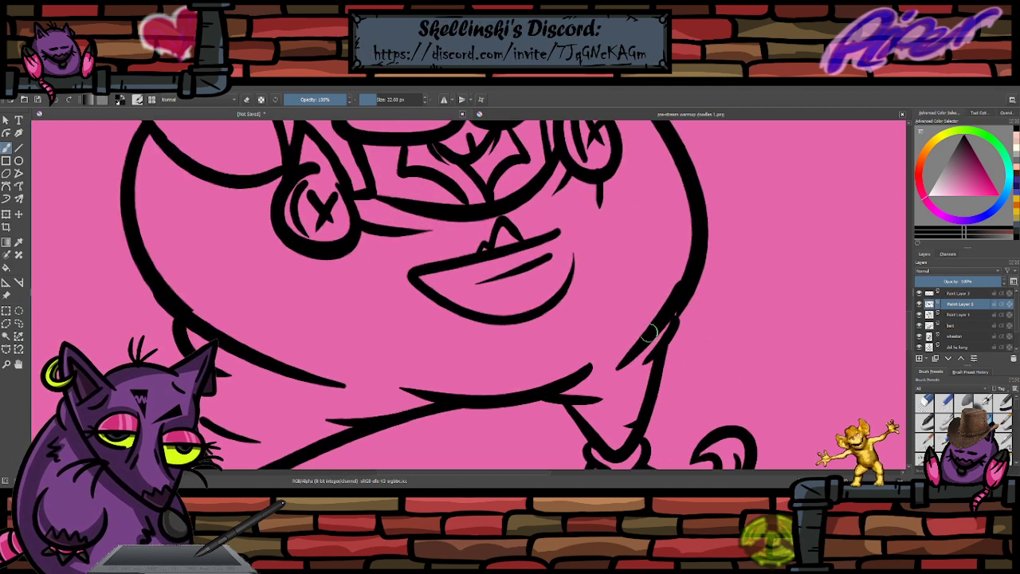
{"action": "key", "text": "ctrl+z"}
{"action": "left_click_drag", "start_coordinate": [686, 290], "coordinate": [602, 385]}
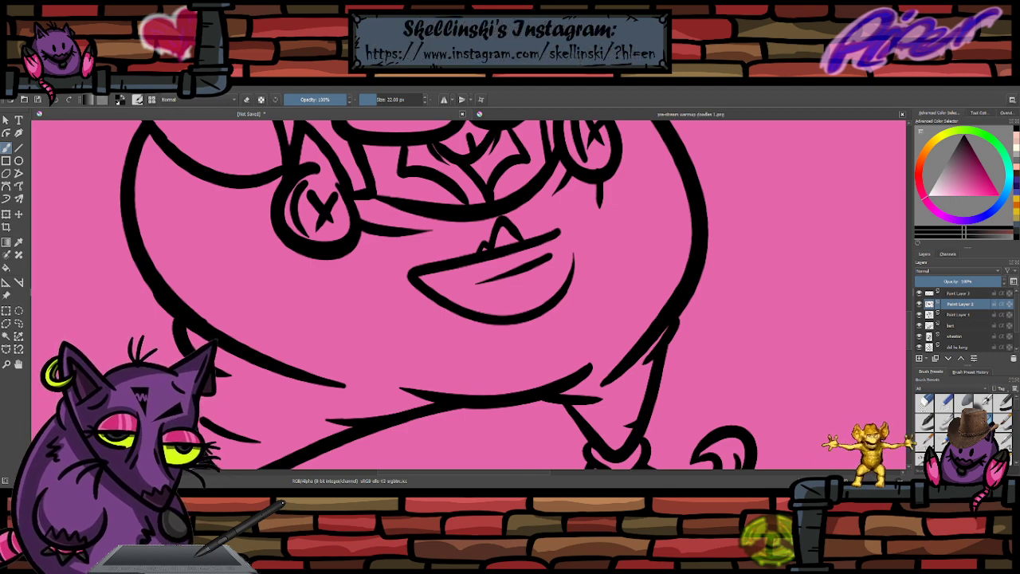
- Ink a curved crease below the sleeve opening and a short crease where the sleeve meets the belly's outer line
{"action": "scroll", "coordinate": [507, 303], "scroll_direction": "down", "scroll_amount": 3}
{"action": "scroll", "coordinate": [522, 263], "scroll_direction": "up", "scroll_amount": 1}
{"action": "scroll", "coordinate": [526, 299], "scroll_direction": "down", "scroll_amount": 2}
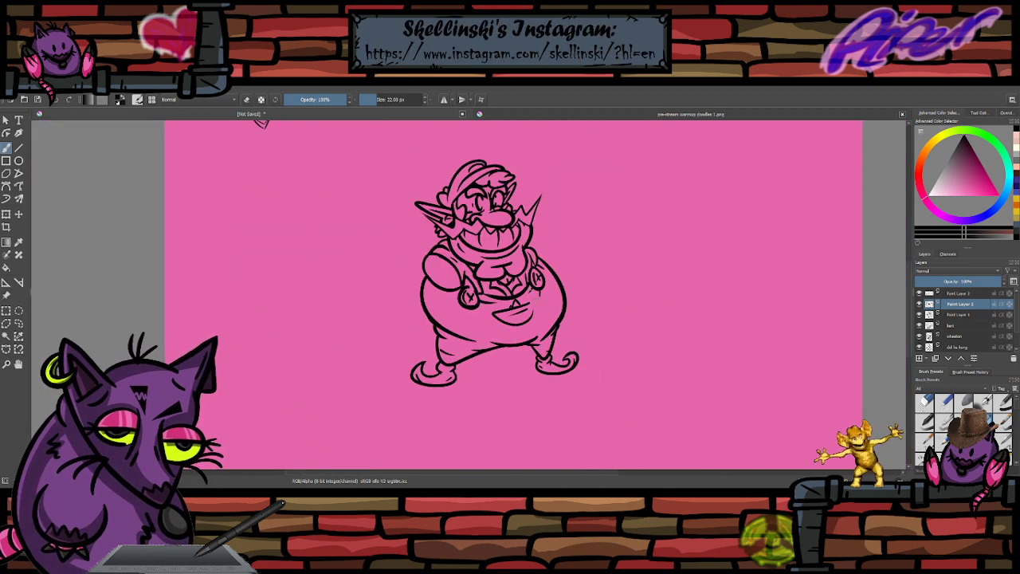
{"action": "scroll", "coordinate": [498, 257], "scroll_direction": "up", "scroll_amount": 1}
{"action": "scroll", "coordinate": [486, 271], "scroll_direction": "down", "scroll_amount": 1}
{"action": "scroll", "coordinate": [486, 271], "scroll_direction": "up", "scroll_amount": 1}
{"action": "scroll", "coordinate": [482, 279], "scroll_direction": "down", "scroll_amount": 1}
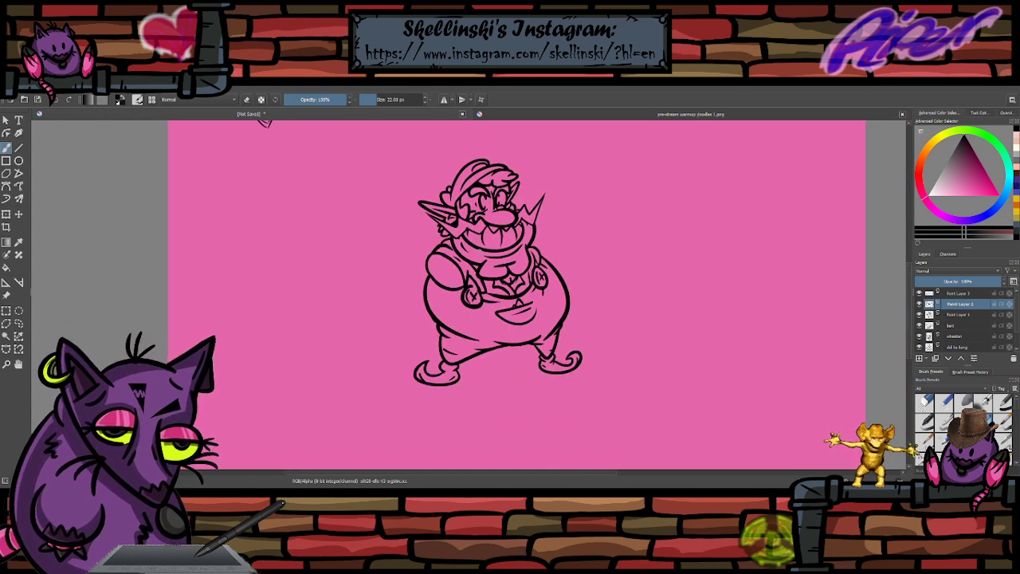
{"action": "scroll", "coordinate": [482, 279], "scroll_direction": "up", "scroll_amount": 1}
{"action": "scroll", "coordinate": [478, 283], "scroll_direction": "up", "scroll_amount": 2}
{"action": "left_click_drag", "start_coordinate": [444, 315], "coordinate": [403, 327]}
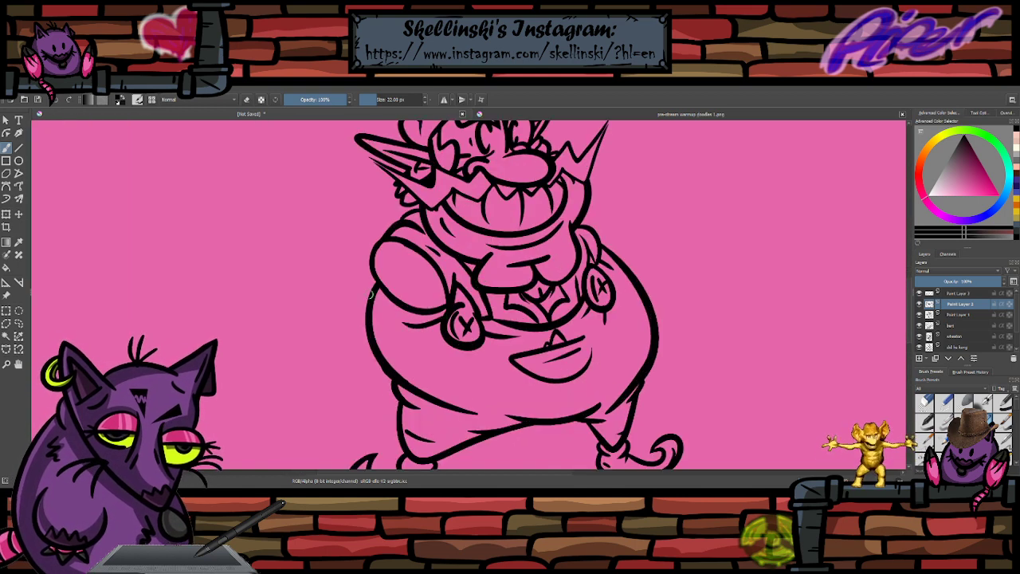
{"action": "left_click_drag", "start_coordinate": [370, 294], "coordinate": [394, 307]}
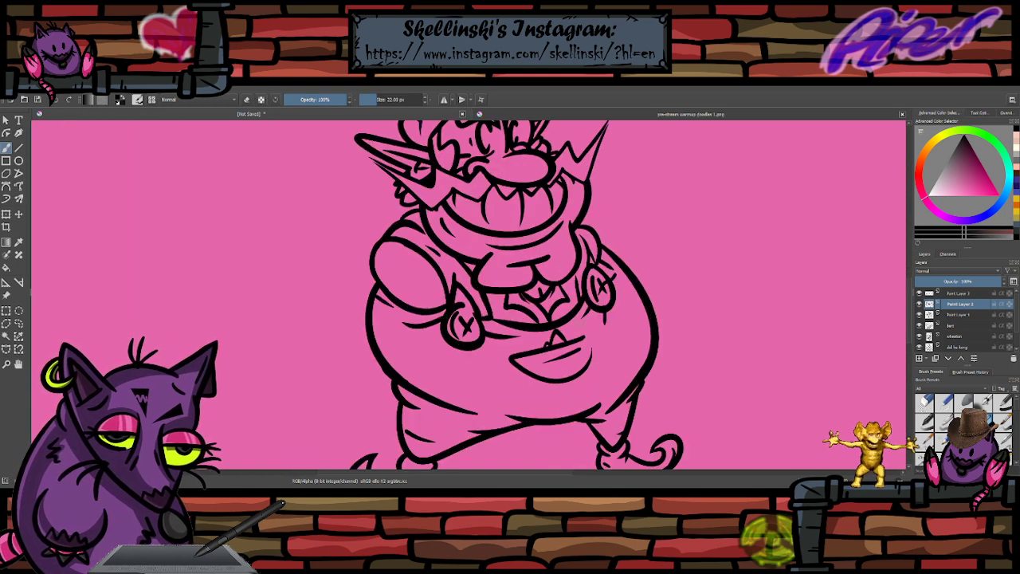
- Ink short stitch marks across the belly pocket's lower edge and upper corner
{"action": "mouse_move", "coordinate": [529, 372]}
{"action": "left_mouse_down"}
{"action": "mouse_move", "coordinate": [528, 404]}
{"action": "mouse_move", "coordinate": [519, 365]}
{"action": "mouse_move", "coordinate": [532, 349]}
{"action": "mouse_move", "coordinate": [597, 371]}
{"action": "left_mouse_up"}
{"action": "key", "text": "ctrl+z"}
{"action": "key", "text": "ctrl+z"}
{"action": "left_click_drag", "start_coordinate": [582, 334], "coordinate": [586, 348]}
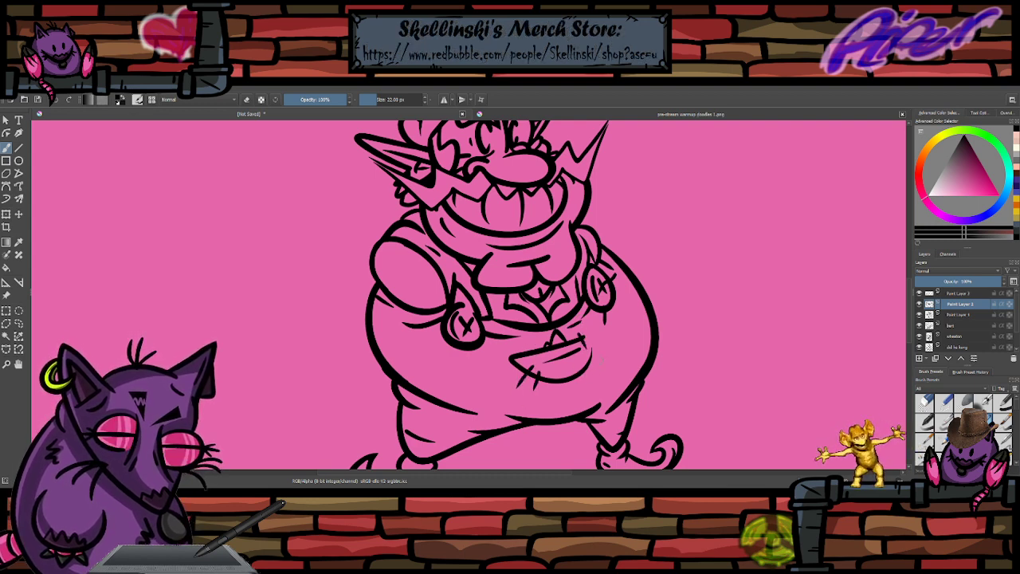
{"action": "mouse_move", "coordinate": [383, 352]}
{"action": "left_mouse_down"}
{"action": "mouse_move", "coordinate": [414, 373]}
{"action": "mouse_move", "coordinate": [391, 351]}
{"action": "left_mouse_up"}
{"action": "key", "text": "ctrl+z"}
{"action": "key", "text": "ctrl+z"}
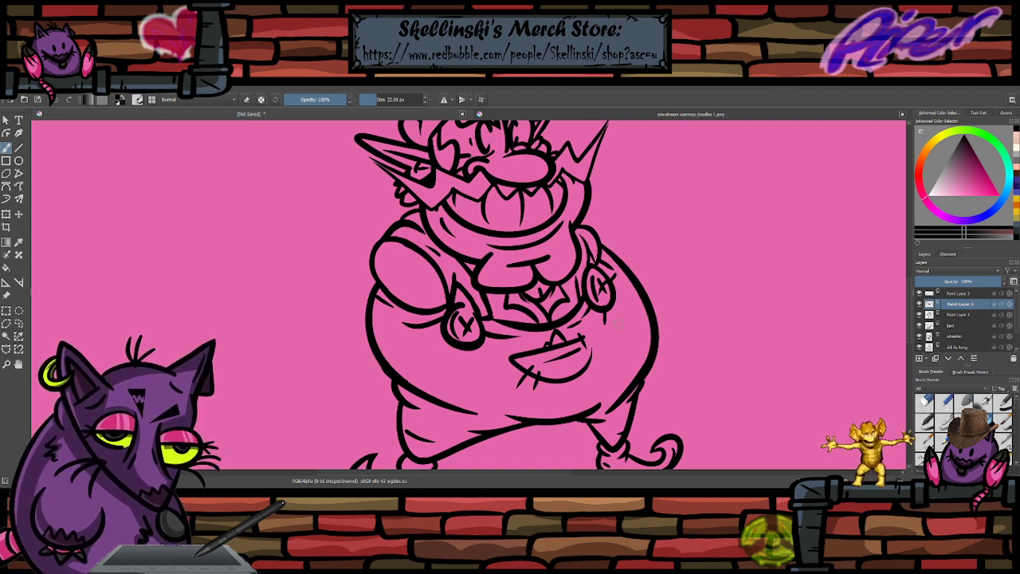
- Ink an angular patch against the belly's side beyond the pocket, with two tapered stitches across its upper edge
{"action": "left_click_drag", "start_coordinate": [624, 323], "coordinate": [642, 308]}
{"action": "key", "text": "ctrl+z"}
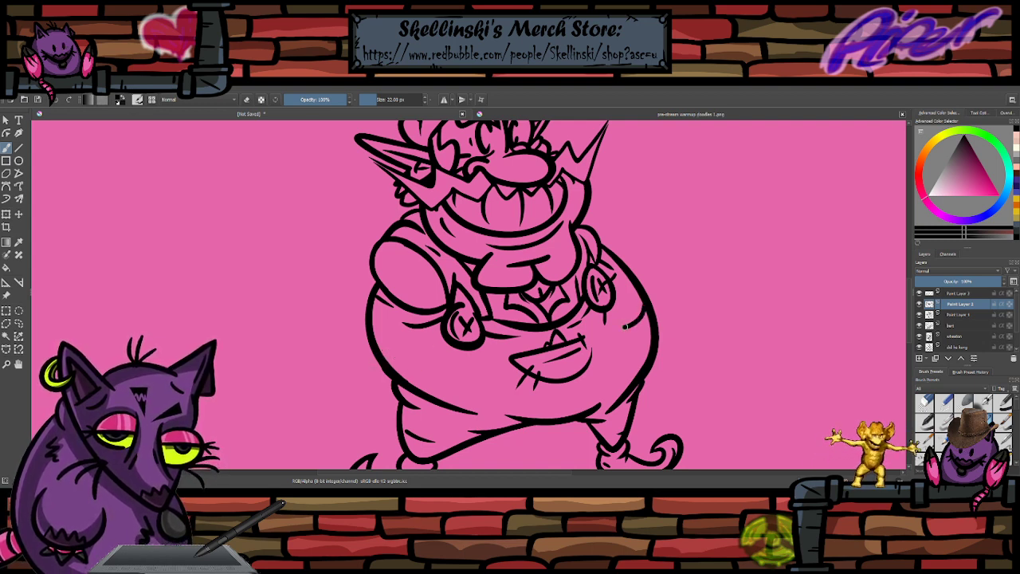
{"action": "scroll", "coordinate": [649, 322], "scroll_direction": "up", "scroll_amount": 4}
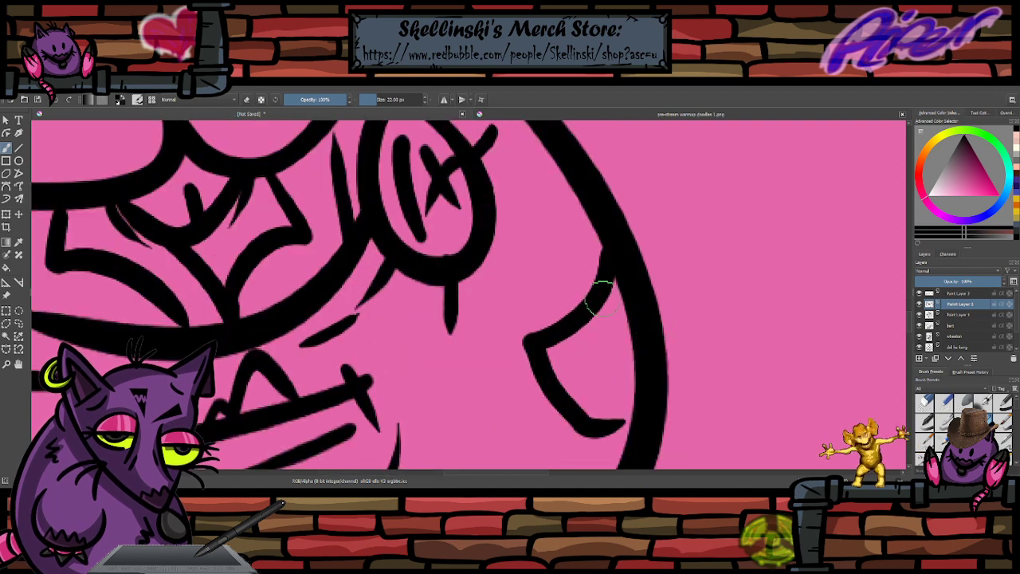
{"action": "mouse_move", "coordinate": [604, 313]}
{"action": "left_mouse_down"}
{"action": "mouse_move", "coordinate": [532, 261]}
{"action": "mouse_move", "coordinate": [529, 295]}
{"action": "left_mouse_up"}
{"action": "key", "text": "ctrl+z"}
{"action": "key", "text": "ctrl+z"}
{"action": "mouse_move", "coordinate": [609, 316]}
{"action": "left_mouse_down"}
{"action": "mouse_move", "coordinate": [553, 259]}
{"action": "mouse_move", "coordinate": [548, 301]}
{"action": "left_mouse_up"}
{"action": "key", "text": "ctrl+z"}
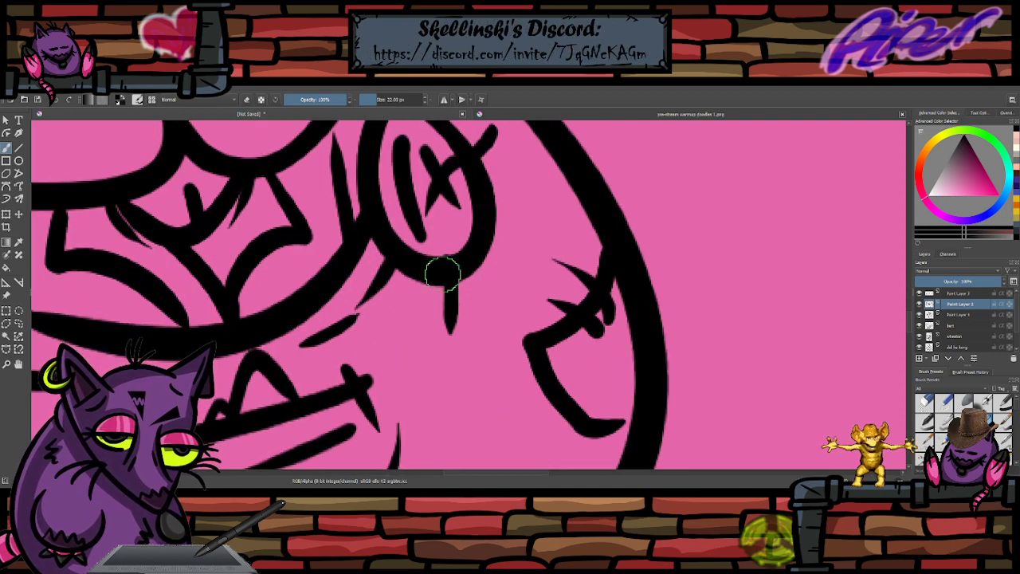
- Close the patch's lower line against the belly's outer outline
{"action": "scroll", "coordinate": [439, 273], "scroll_direction": "down", "scroll_amount": 3}
{"action": "scroll", "coordinate": [558, 339], "scroll_direction": "up", "scroll_amount": 2}
{"action": "mouse_move", "coordinate": [514, 337]}
{"action": "left_mouse_down"}
{"action": "mouse_move", "coordinate": [539, 333]}
{"action": "mouse_move", "coordinate": [552, 312]}
{"action": "mouse_move", "coordinate": [483, 279]}
{"action": "mouse_move", "coordinate": [544, 323]}
{"action": "left_mouse_up"}
{"action": "key", "text": "ctrl+z"}
{"action": "key", "text": "ctrl+z"}
{"action": "key", "text": "ctrl+z"}
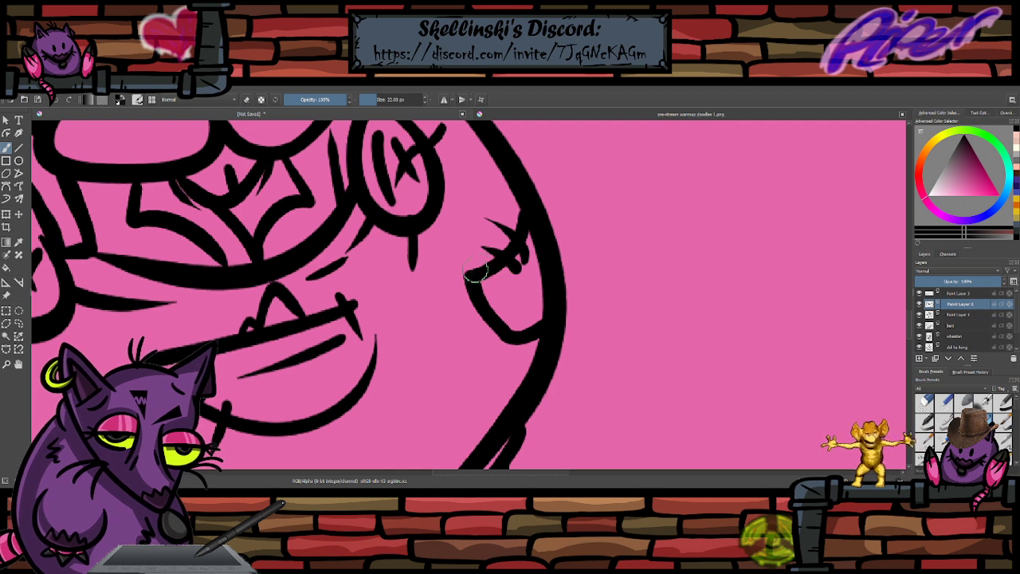
- Clean up the patch's upper edge with the eraser and ink a tapered stitch through its lower edge
{"action": "key", "text": "e"}
{"action": "left_click_drag", "start_coordinate": [478, 274], "coordinate": [507, 266]}
{"action": "key", "text": "e"}
{"action": "mouse_move", "coordinate": [511, 324]}
{"action": "left_mouse_down"}
{"action": "mouse_move", "coordinate": [496, 364]}
{"action": "mouse_move", "coordinate": [509, 374]}
{"action": "left_mouse_up"}
{"action": "key", "text": "ctrl+z"}
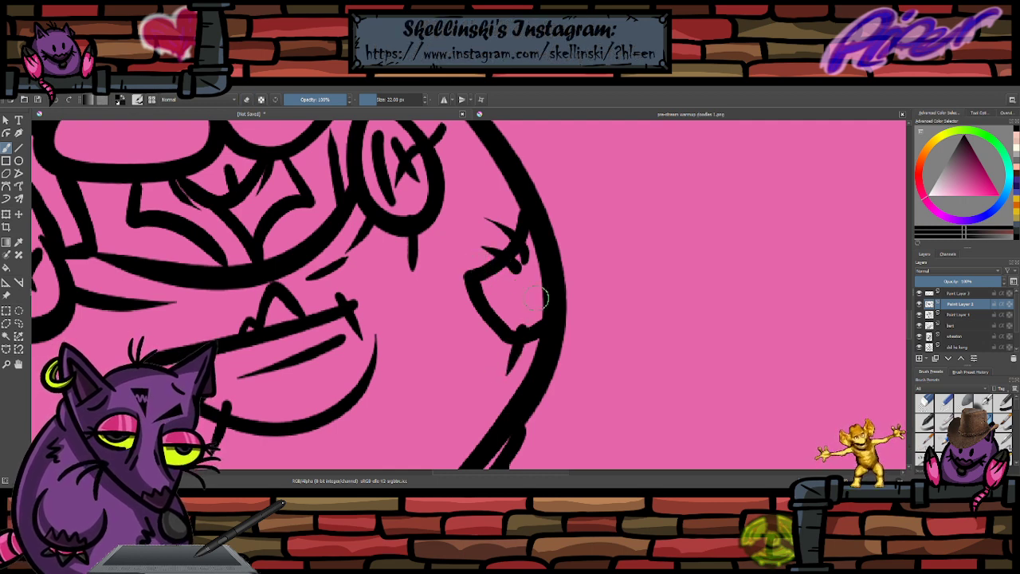
- Ink rounded spots inside the patch and trim the upper one's lines with the eraser
{"action": "left_click_drag", "start_coordinate": [547, 289], "coordinate": [546, 321]}
{"action": "mouse_move", "coordinate": [486, 295]}
{"action": "left_mouse_down"}
{"action": "mouse_move", "coordinate": [508, 322]}
{"action": "mouse_move", "coordinate": [509, 312]}
{"action": "mouse_move", "coordinate": [501, 322]}
{"action": "left_mouse_up"}
{"action": "key", "text": "ctrl+z"}
{"action": "mouse_move", "coordinate": [505, 275]}
{"action": "left_mouse_down"}
{"action": "mouse_move", "coordinate": [531, 259]}
{"action": "mouse_move", "coordinate": [537, 267]}
{"action": "mouse_move", "coordinate": [526, 253]}
{"action": "left_mouse_up"}
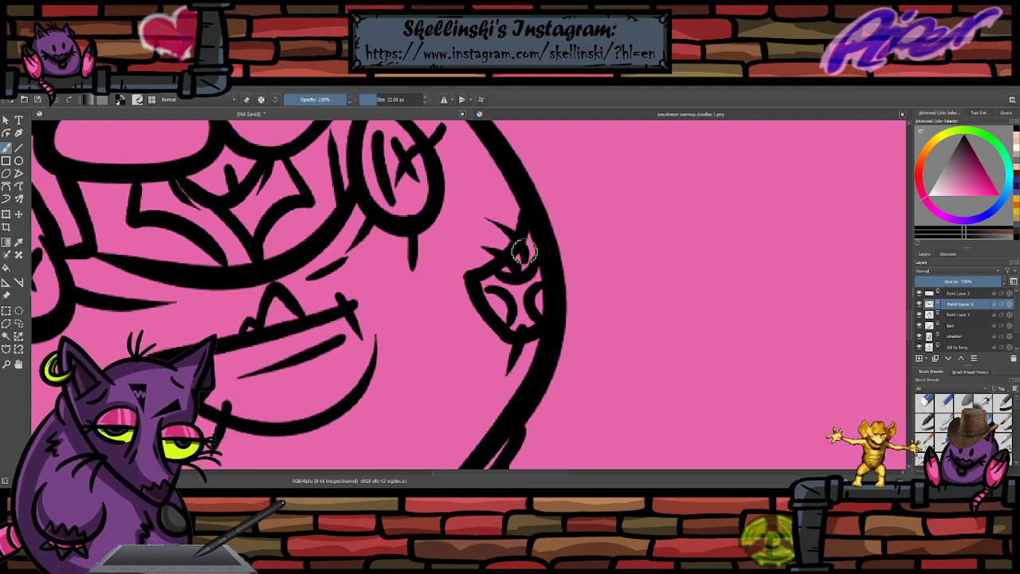
{"action": "key", "text": "e"}
{"action": "mouse_move", "coordinate": [499, 271]}
{"action": "left_mouse_down"}
{"action": "mouse_move", "coordinate": [534, 258]}
{"action": "mouse_move", "coordinate": [513, 270]}
{"action": "mouse_move", "coordinate": [535, 246]}
{"action": "mouse_move", "coordinate": [544, 257]}
{"action": "left_mouse_up"}
{"action": "key", "text": "e"}
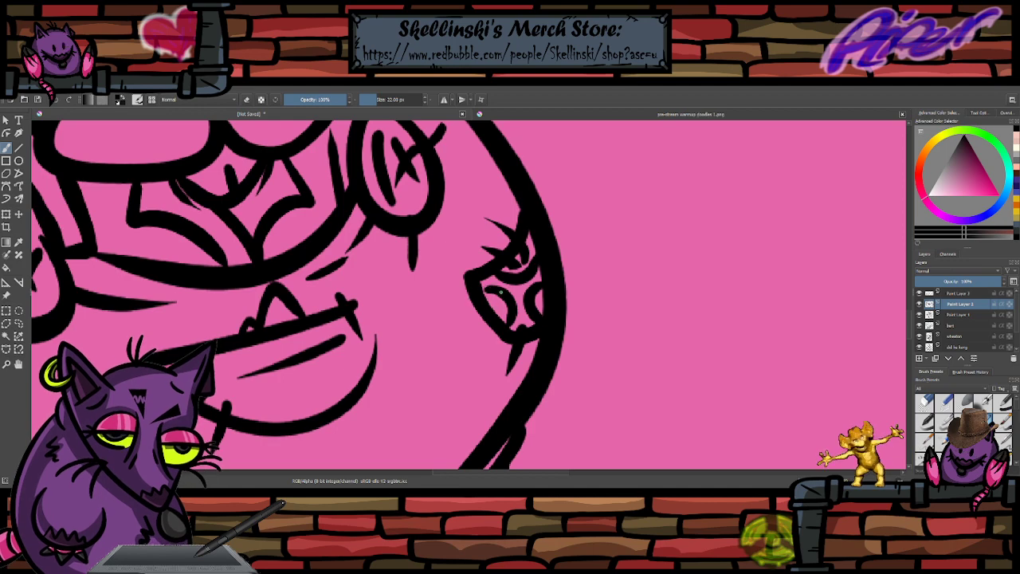
- Ink a small mark in the patch's inner spot and a tapered stitch across the patch's inner edge
{"action": "left_click_drag", "start_coordinate": [498, 287], "coordinate": [483, 285]}
{"action": "left_click_drag", "start_coordinate": [463, 324], "coordinate": [498, 290]}
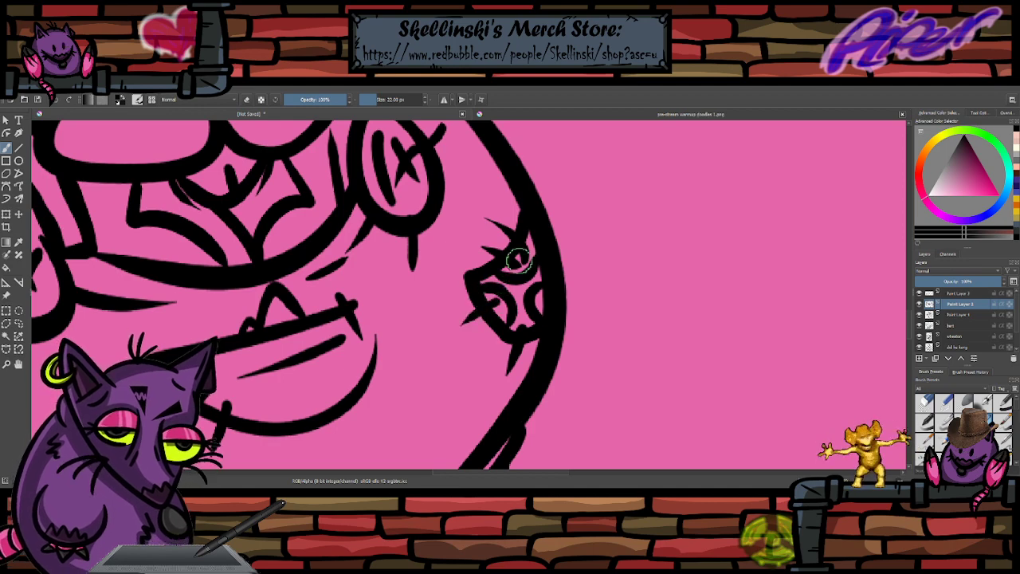
- Examine the whole character from a distance and up close to judge the inked overalls, patch and legs
{"action": "scroll", "coordinate": [591, 219], "scroll_direction": "down", "scroll_amount": 5}
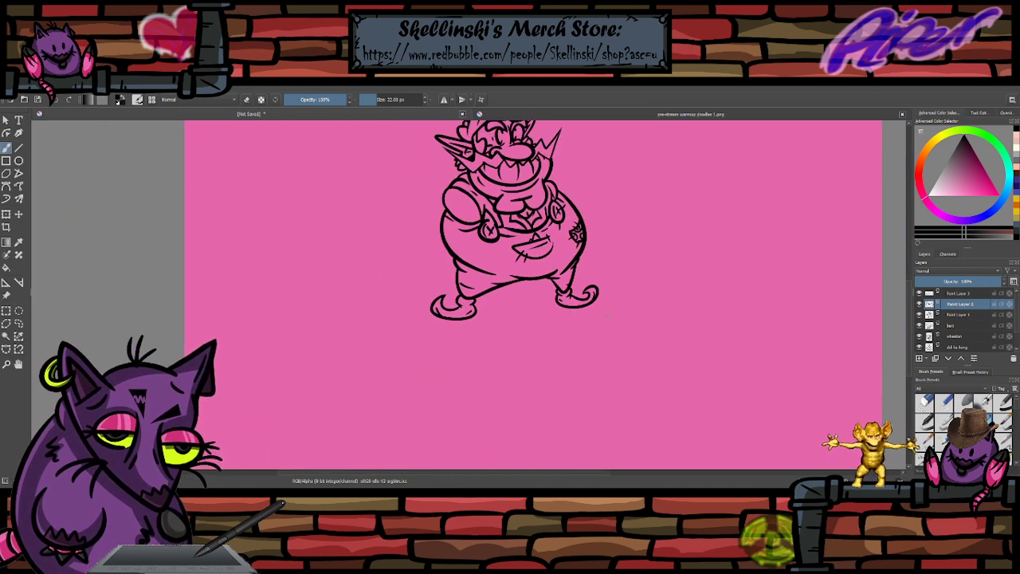
{"action": "scroll", "coordinate": [607, 316], "scroll_direction": "down", "scroll_amount": 1}
{"action": "scroll", "coordinate": [562, 231], "scroll_direction": "up", "scroll_amount": 3}
{"action": "scroll", "coordinate": [559, 233], "scroll_direction": "down", "scroll_amount": 1}
{"action": "scroll", "coordinate": [561, 237], "scroll_direction": "up", "scroll_amount": 1}
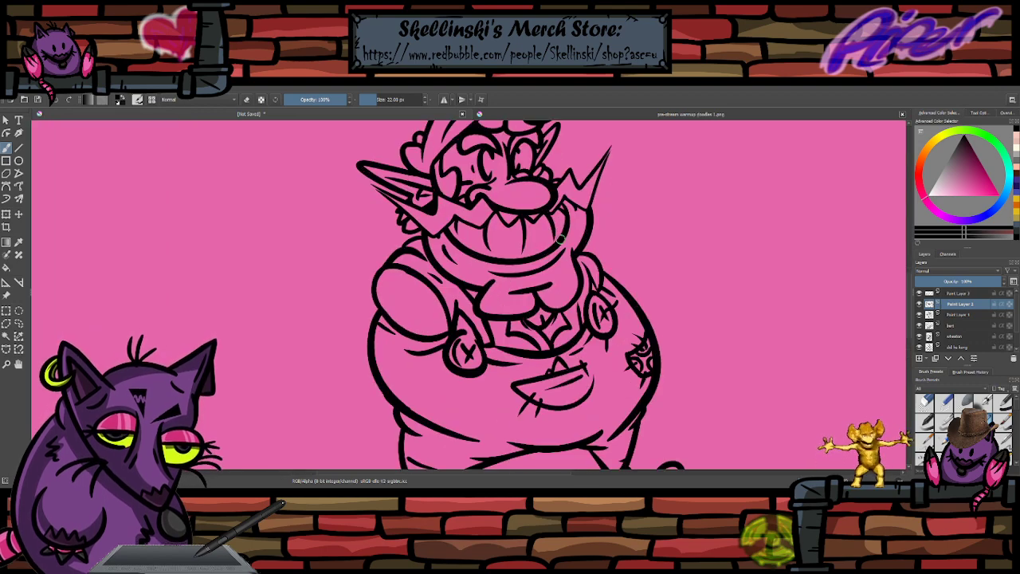
{"action": "scroll", "coordinate": [550, 240], "scroll_direction": "down", "scroll_amount": 2}
{"action": "scroll", "coordinate": [514, 257], "scroll_direction": "up", "scroll_amount": 2}
{"action": "scroll", "coordinate": [522, 261], "scroll_direction": "down", "scroll_amount": 1}
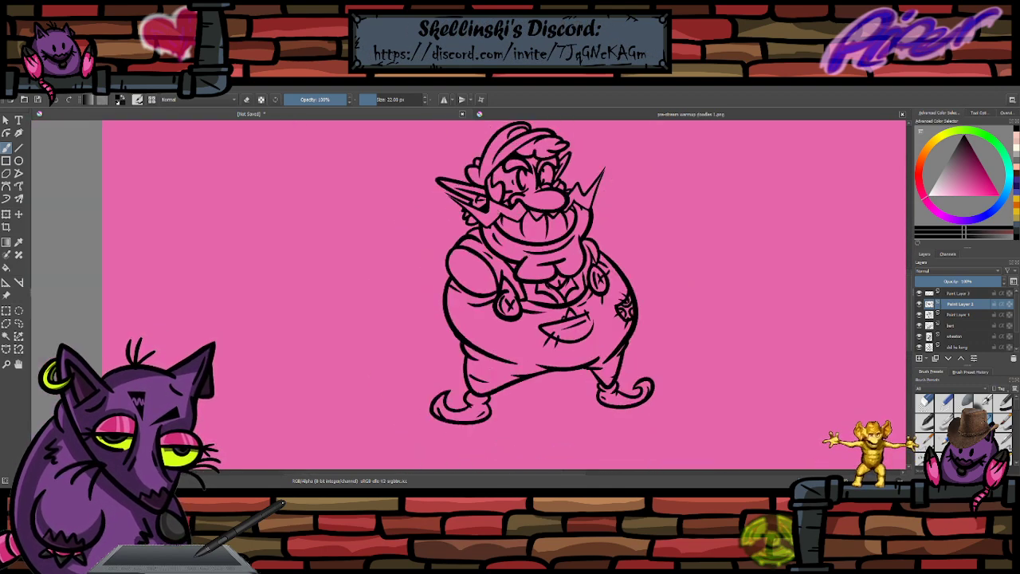
{"action": "scroll", "coordinate": [529, 263], "scroll_direction": "up", "scroll_amount": 2}
{"action": "scroll", "coordinate": [580, 297], "scroll_direction": "down", "scroll_amount": 3}
{"action": "scroll", "coordinate": [579, 341], "scroll_direction": "up", "scroll_amount": 1}
{"action": "scroll", "coordinate": [572, 339], "scroll_direction": "down", "scroll_amount": 1}
{"action": "scroll", "coordinate": [619, 348], "scroll_direction": "up", "scroll_amount": 2}
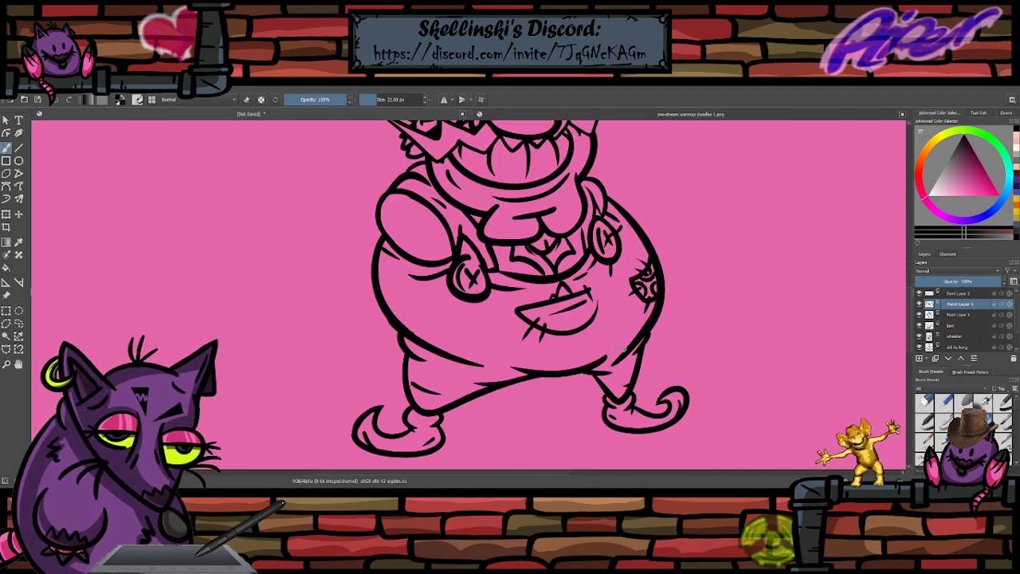
- Ink a stitch across the pocket's curved end, detail strokes on the item poking out, and small marks above the bib's neckline
{"action": "scroll", "coordinate": [606, 316], "scroll_direction": "up", "scroll_amount": 2}
{"action": "left_click_drag", "start_coordinate": [573, 303], "coordinate": [611, 320]}
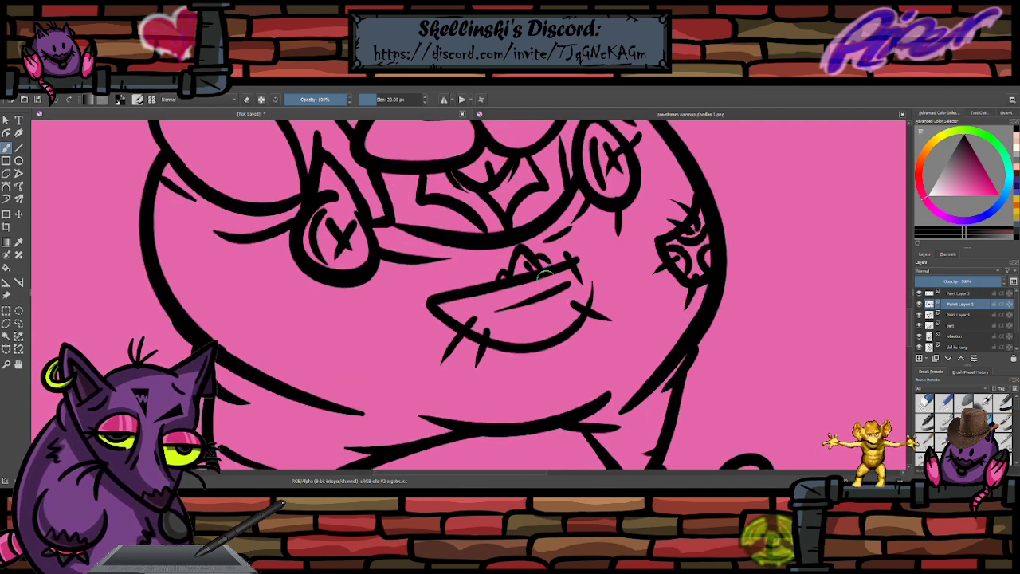
{"action": "left_click_drag", "start_coordinate": [523, 244], "coordinate": [480, 256]}
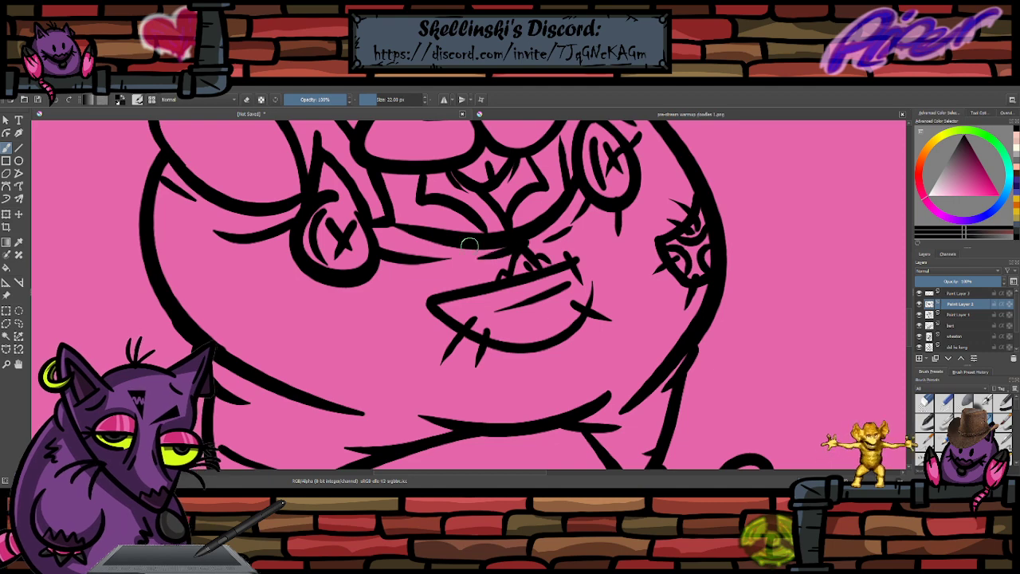
{"action": "left_click_drag", "start_coordinate": [527, 215], "coordinate": [500, 233]}
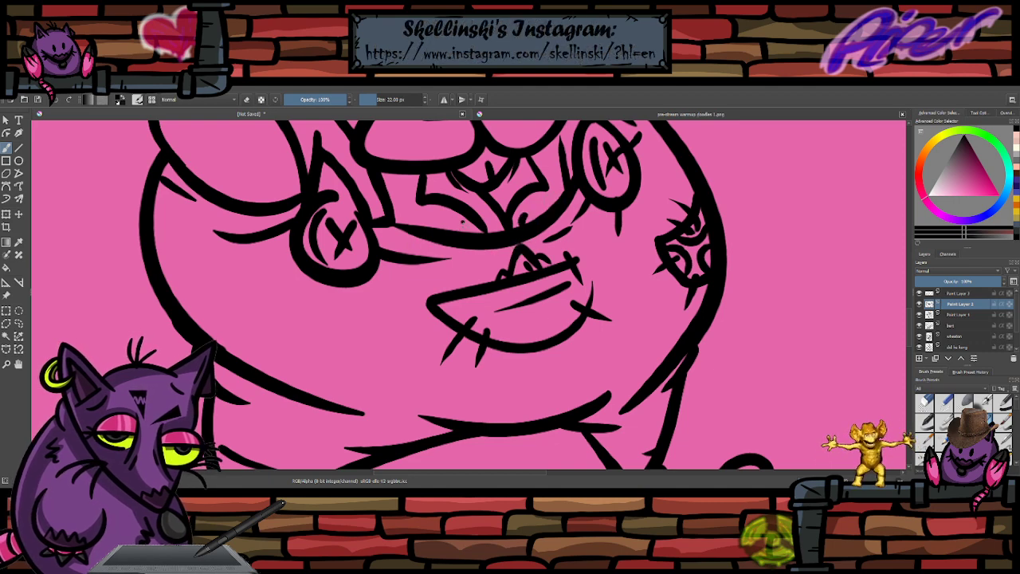
{"action": "scroll", "coordinate": [499, 206], "scroll_direction": "down", "scroll_amount": 1}
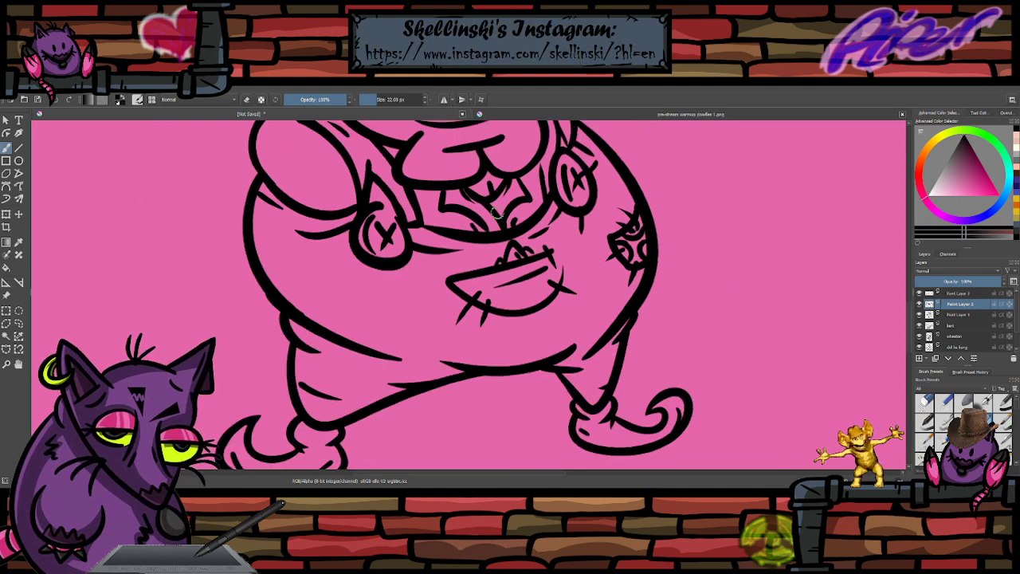
{"action": "scroll", "coordinate": [499, 206], "scroll_direction": "up", "scroll_amount": 1}
- Ink two short tapering creases radiating downward from the overall button nearest the sleeve
{"action": "left_click_drag", "start_coordinate": [370, 277], "coordinate": [379, 308]}
{"action": "left_click_drag", "start_coordinate": [297, 258], "coordinate": [275, 299]}
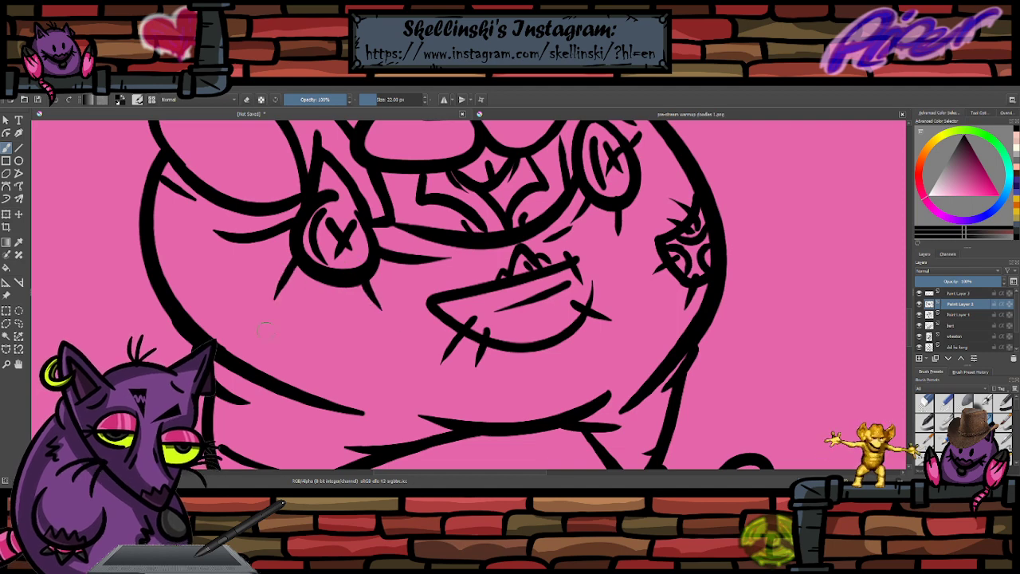
{"action": "key", "text": "minus"}
{"action": "key", "text": "minus"}
{"action": "key", "text": "minus"}
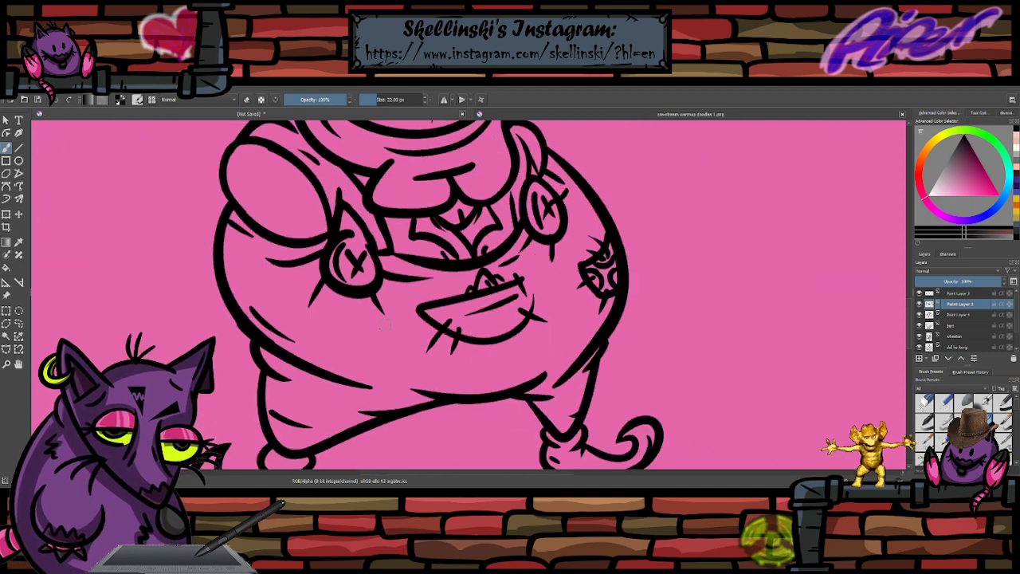
- Merge the top paint layer into the one below it and add a new empty paint layer on top
{"action": "scroll", "coordinate": [478, 296], "scroll_direction": "down", "scroll_amount": 2}
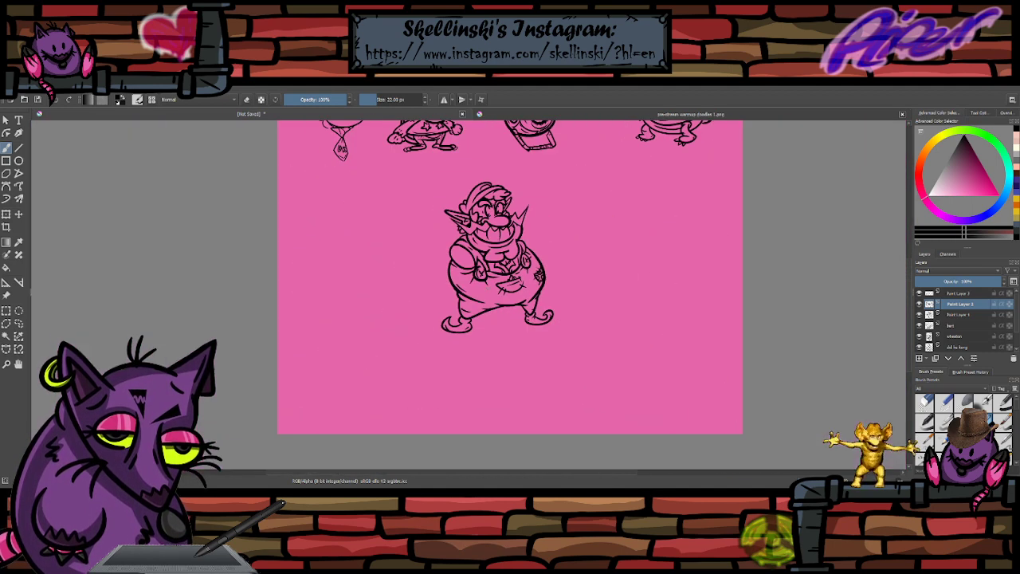
{"action": "scroll", "coordinate": [497, 244], "scroll_direction": "up", "scroll_amount": 2}
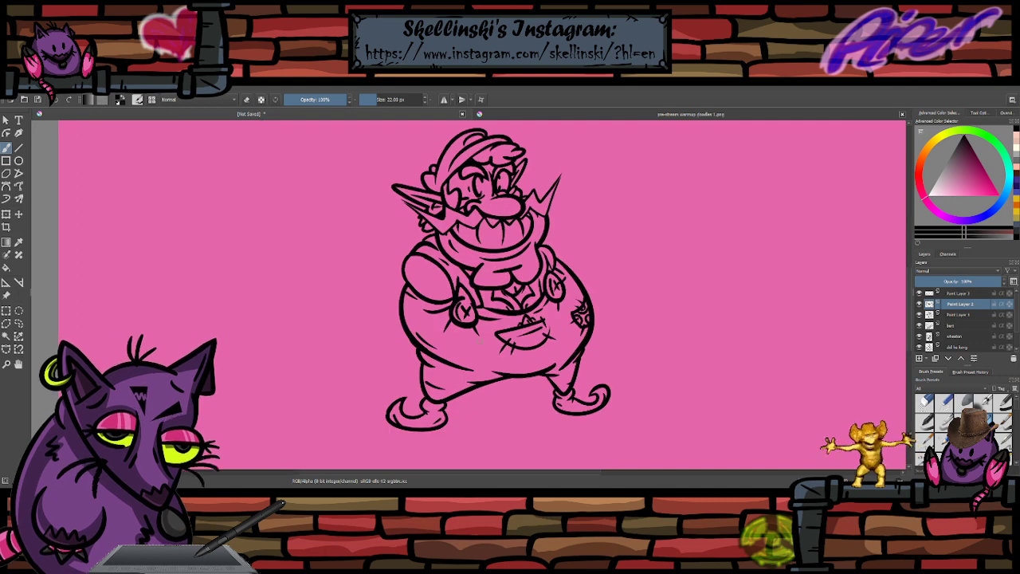
{"action": "left_click", "coordinate": [955, 295]}
{"action": "key", "text": "ctrl+e"}
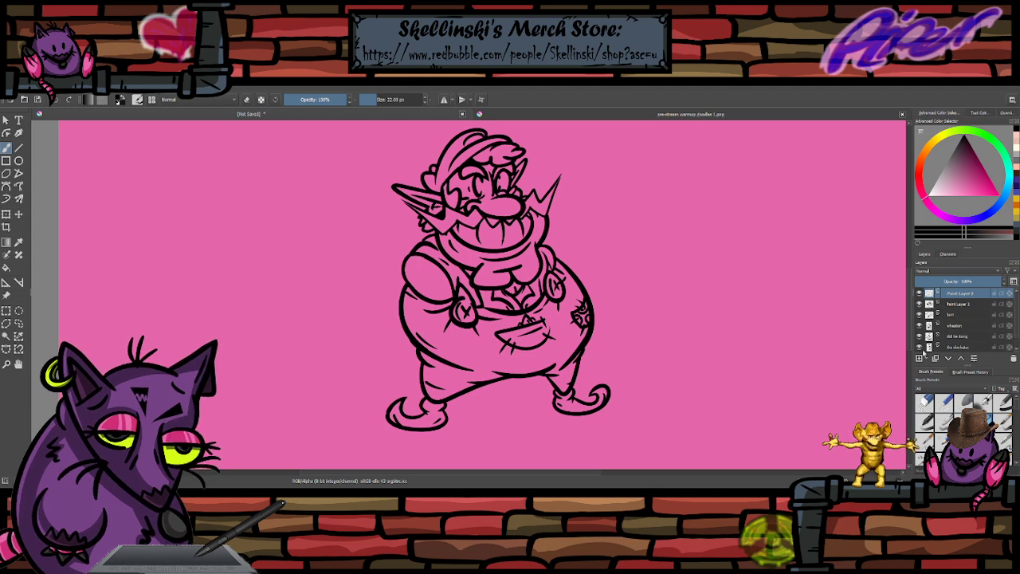
{"action": "left_click", "coordinate": [919, 359]}
{"action": "scroll", "coordinate": [504, 203], "scroll_direction": "down", "scroll_amount": 1}
{"action": "scroll", "coordinate": [426, 192], "scroll_direction": "up", "scroll_amount": 1}
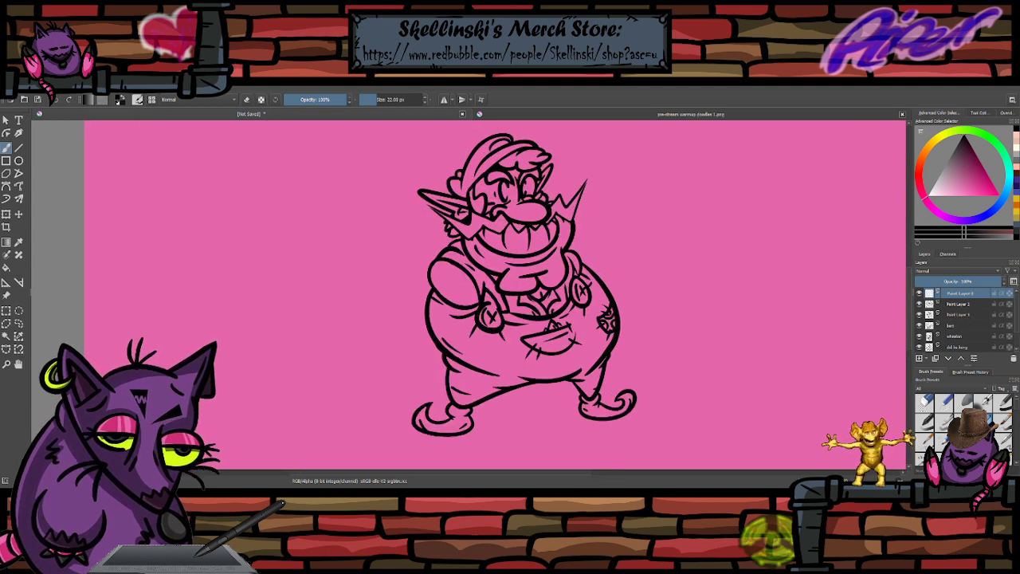
- Ink the bent arm's outer contour beside the belly and a curved inner-elbow line, erasing the contour's excess beside the jaw
{"action": "mouse_move", "coordinate": [570, 231]}
{"action": "left_mouse_down"}
{"action": "mouse_move", "coordinate": [582, 228]}
{"action": "mouse_move", "coordinate": [622, 345]}
{"action": "left_mouse_up"}
{"action": "key", "text": "e"}
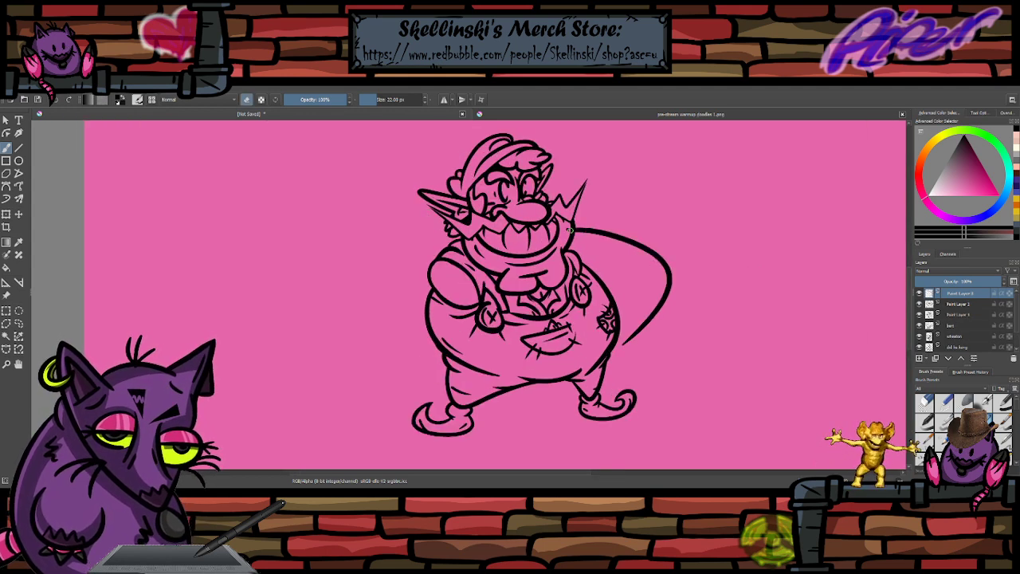
{"action": "scroll", "coordinate": [648, 247], "scroll_direction": "up", "scroll_amount": 1}
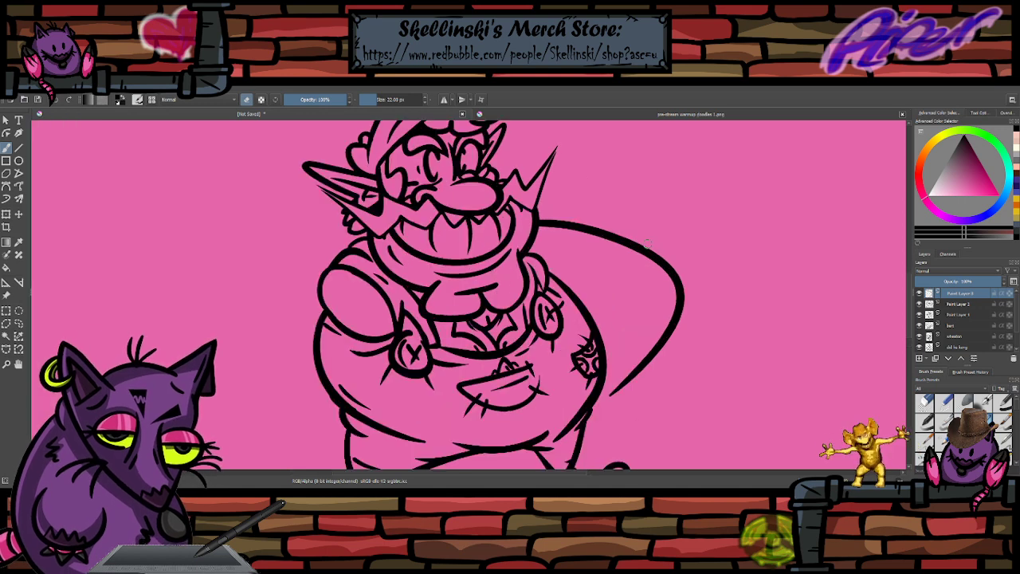
{"action": "key", "text": "e"}
{"action": "left_click_drag", "start_coordinate": [580, 305], "coordinate": [672, 267]}
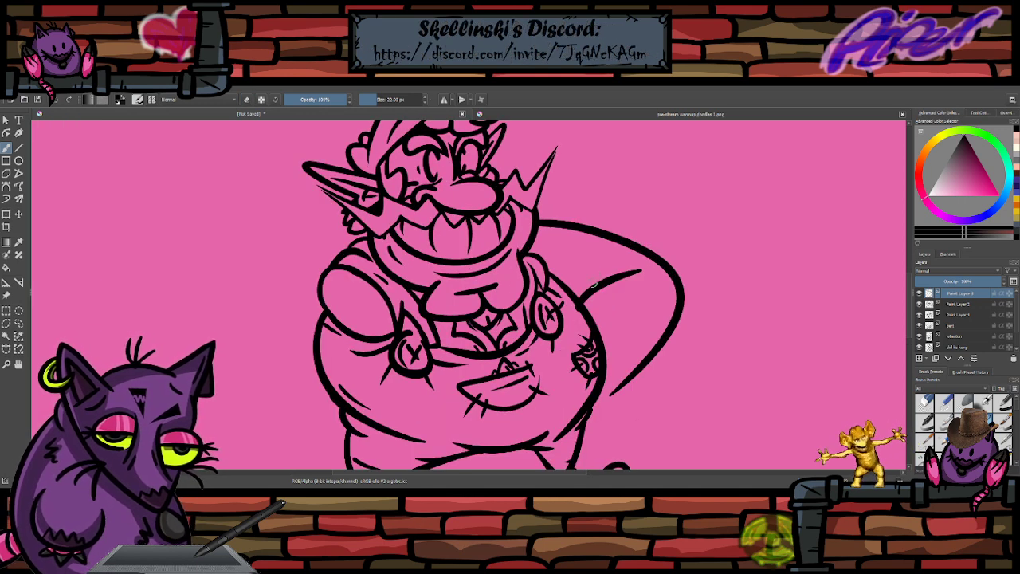
{"action": "key", "text": "ctrl+z"}
{"action": "left_click_drag", "start_coordinate": [569, 318], "coordinate": [623, 261]}
{"action": "key", "text": "e"}
{"action": "left_click_drag", "start_coordinate": [548, 223], "coordinate": [558, 224]}
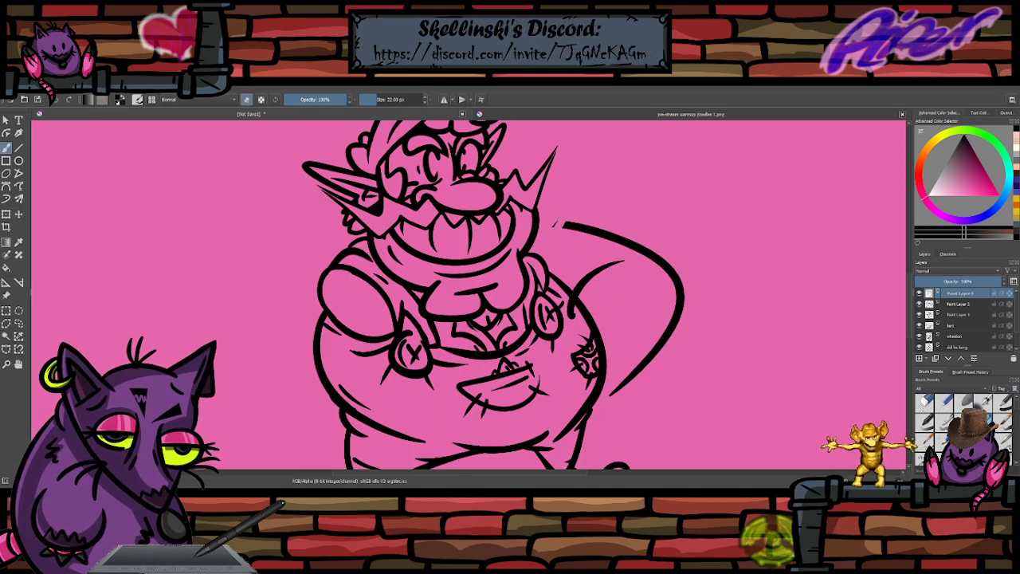
- Ink the sleeve opening as curved lines around the upper arm, joining it to the shoulder beside the jaw
{"action": "key", "text": "e"}
{"action": "left_click_drag", "start_coordinate": [567, 290], "coordinate": [580, 222]}
{"action": "key", "text": "ctrl+z"}
{"action": "key", "text": "e"}
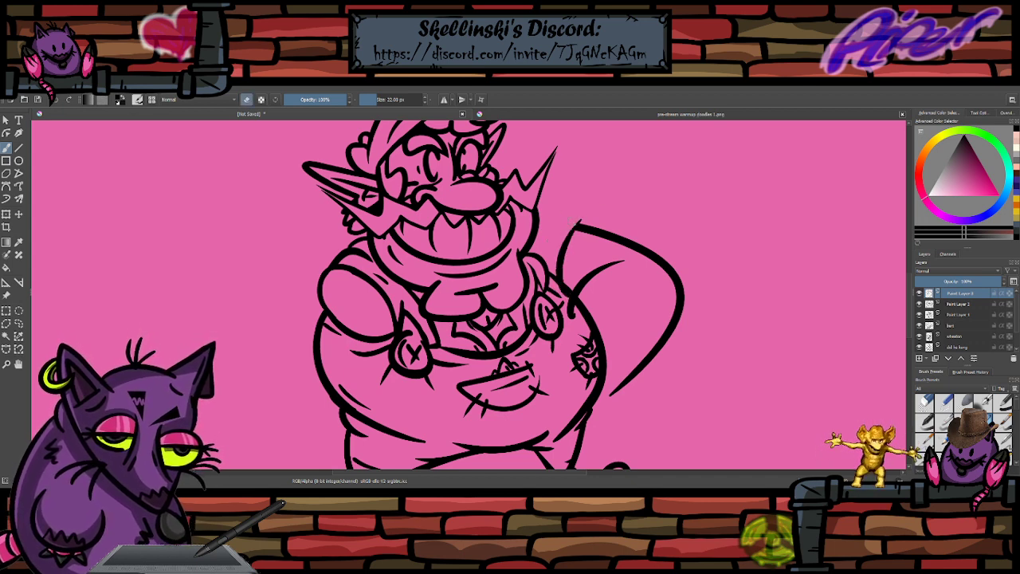
{"action": "key", "text": "e"}
{"action": "left_click_drag", "start_coordinate": [558, 263], "coordinate": [585, 215]}
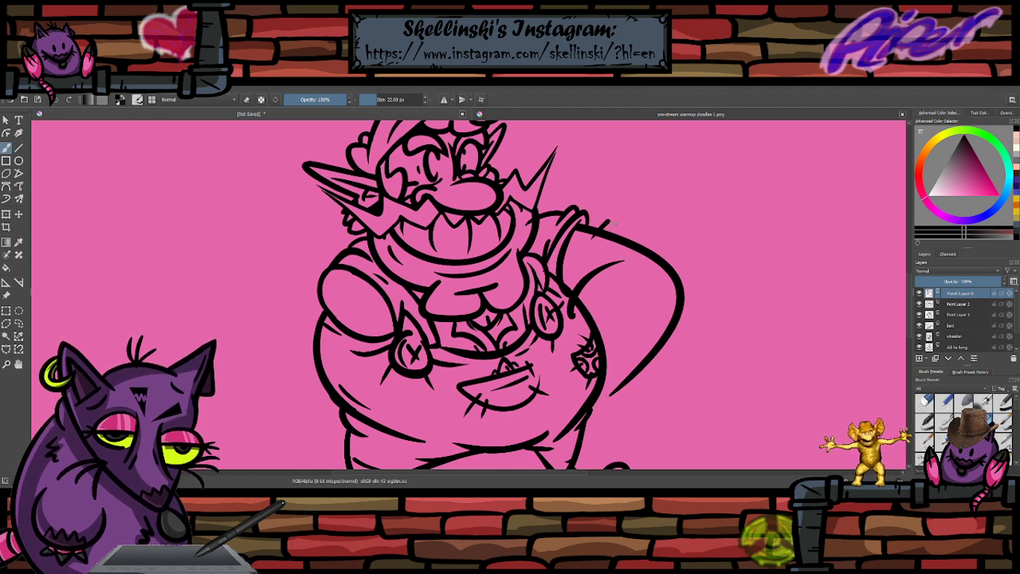
{"action": "left_click_drag", "start_coordinate": [652, 270], "coordinate": [650, 319]}
{"action": "key", "text": "ctrl+z"}
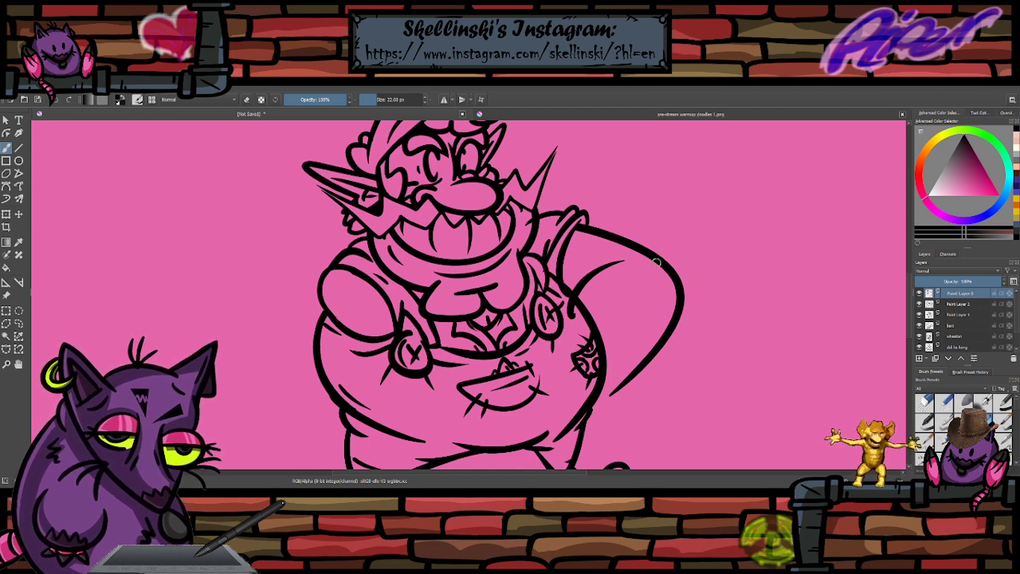
{"action": "left_click_drag", "start_coordinate": [653, 262], "coordinate": [672, 334]}
{"action": "key", "text": "ctrl+z"}
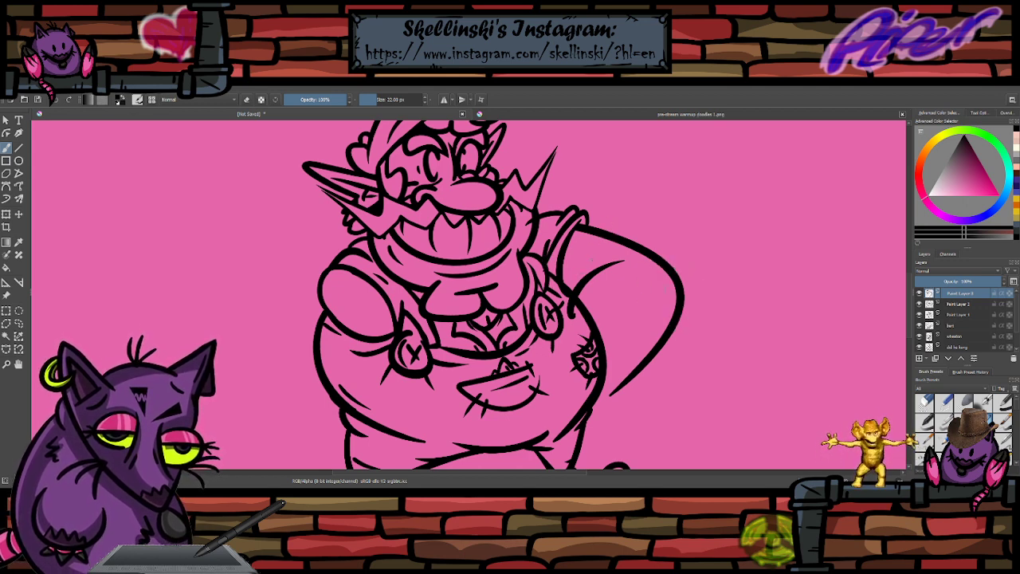
{"action": "key", "text": "e"}
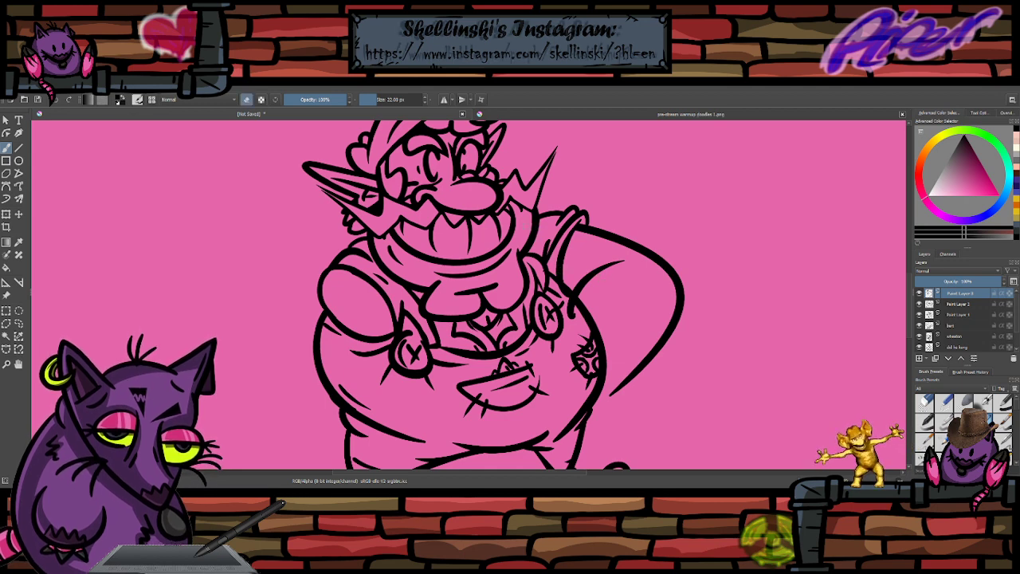
{"action": "key", "text": "e"}
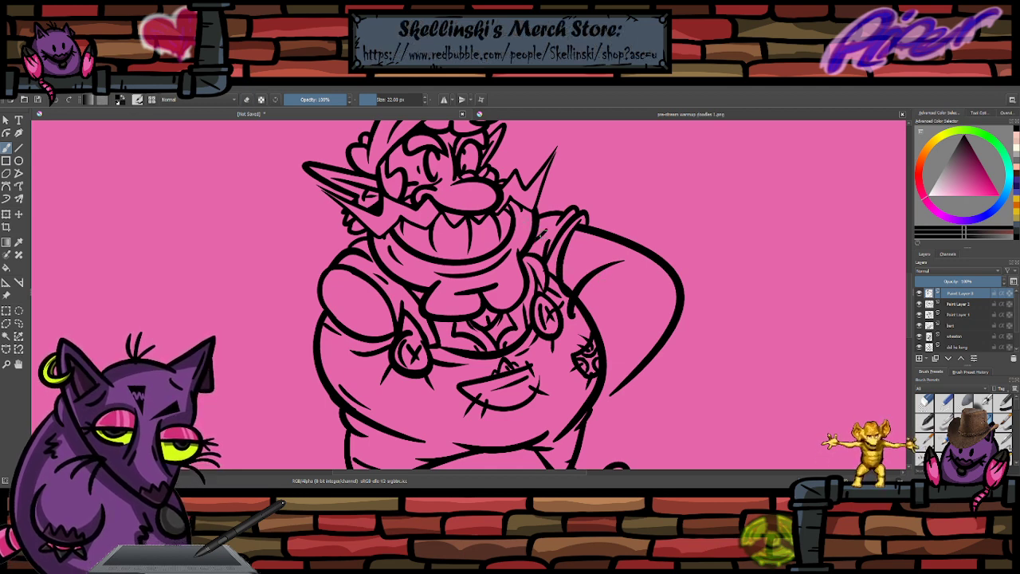
- Ink short bristly hairs along the arm's outer contour from sleeve to wrist, plus a crease inside the elbow
{"action": "mouse_move", "coordinate": [606, 220]}
{"action": "left_mouse_down"}
{"action": "mouse_move", "coordinate": [620, 245]}
{"action": "mouse_move", "coordinate": [595, 249]}
{"action": "left_mouse_up"}
{"action": "mouse_move", "coordinate": [628, 234]}
{"action": "left_mouse_down"}
{"action": "mouse_move", "coordinate": [607, 252]}
{"action": "mouse_move", "coordinate": [662, 251]}
{"action": "left_mouse_up"}
{"action": "left_click_drag", "start_coordinate": [647, 274], "coordinate": [674, 256]}
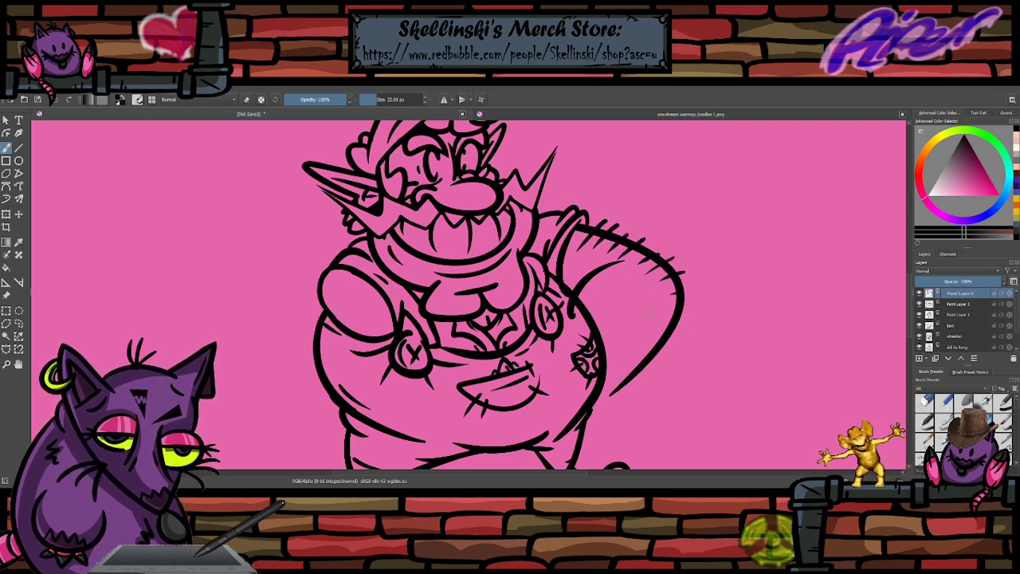
{"action": "mouse_move", "coordinate": [642, 365]}
{"action": "left_mouse_down"}
{"action": "mouse_move", "coordinate": [654, 343]}
{"action": "mouse_move", "coordinate": [651, 354]}
{"action": "left_mouse_up"}
{"action": "mouse_move", "coordinate": [621, 388]}
{"action": "left_mouse_down"}
{"action": "mouse_move", "coordinate": [635, 369]}
{"action": "mouse_move", "coordinate": [627, 380]}
{"action": "left_mouse_up"}
{"action": "left_click_drag", "start_coordinate": [655, 346], "coordinate": [663, 330]}
{"action": "left_click_drag", "start_coordinate": [663, 357], "coordinate": [671, 345]}
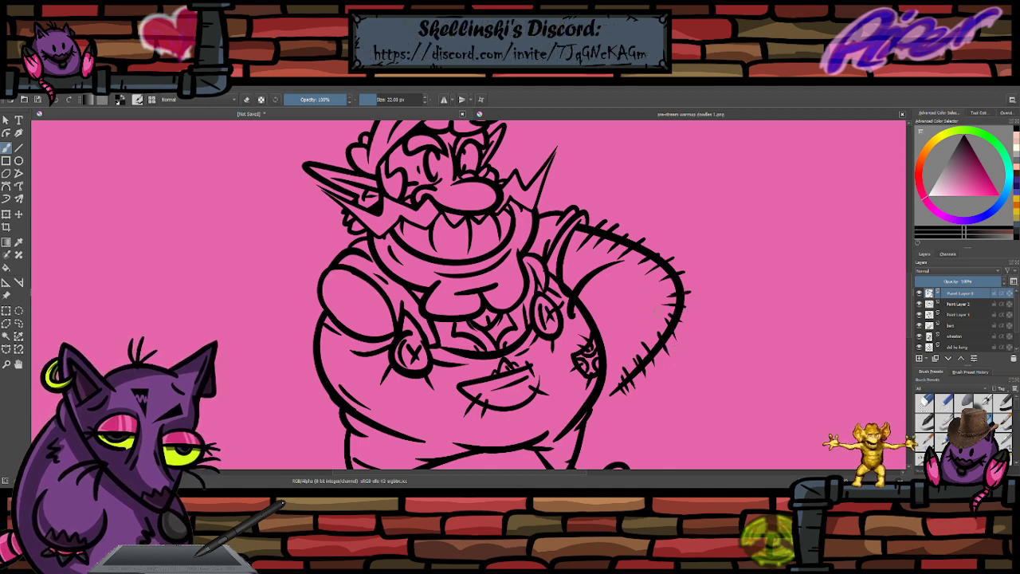
{"action": "left_click_drag", "start_coordinate": [675, 316], "coordinate": [635, 325]}
- Ink the hand's rounded outline below the forearm, sweeping out from the belly's lower edge and tapering back inward
{"action": "scroll", "coordinate": [732, 268], "scroll_direction": "down", "scroll_amount": 3}
{"action": "scroll", "coordinate": [731, 269], "scroll_direction": "up", "scroll_amount": 3}
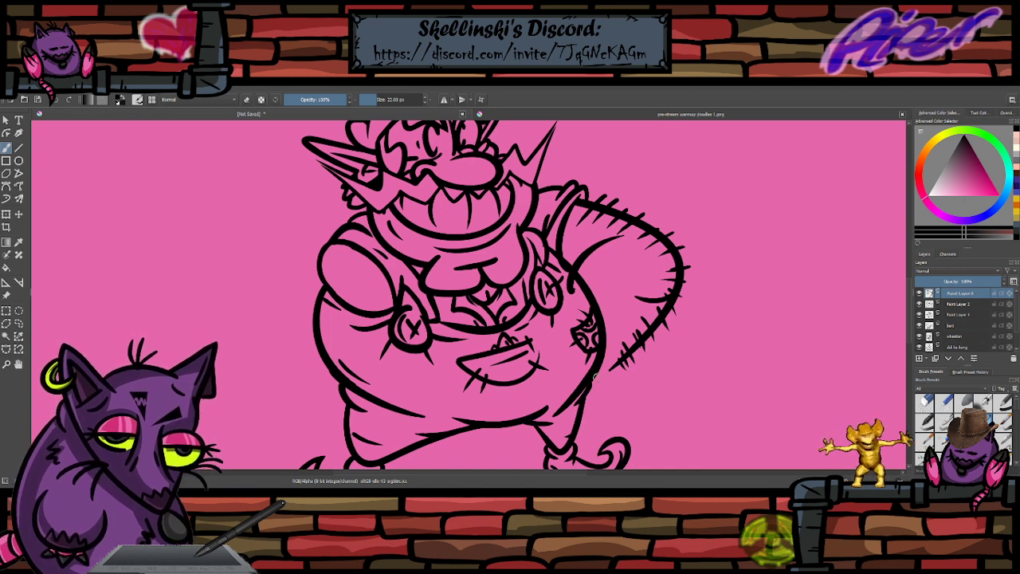
{"action": "mouse_move", "coordinate": [610, 365]}
{"action": "left_mouse_down"}
{"action": "mouse_move", "coordinate": [589, 400]}
{"action": "mouse_move", "coordinate": [661, 400]}
{"action": "mouse_move", "coordinate": [645, 364]}
{"action": "mouse_move", "coordinate": [620, 376]}
{"action": "mouse_move", "coordinate": [630, 389]}
{"action": "left_mouse_up"}
{"action": "key", "text": "ctrl+z"}
{"action": "key", "text": "ctrl+z"}
{"action": "key", "text": "ctrl+z"}
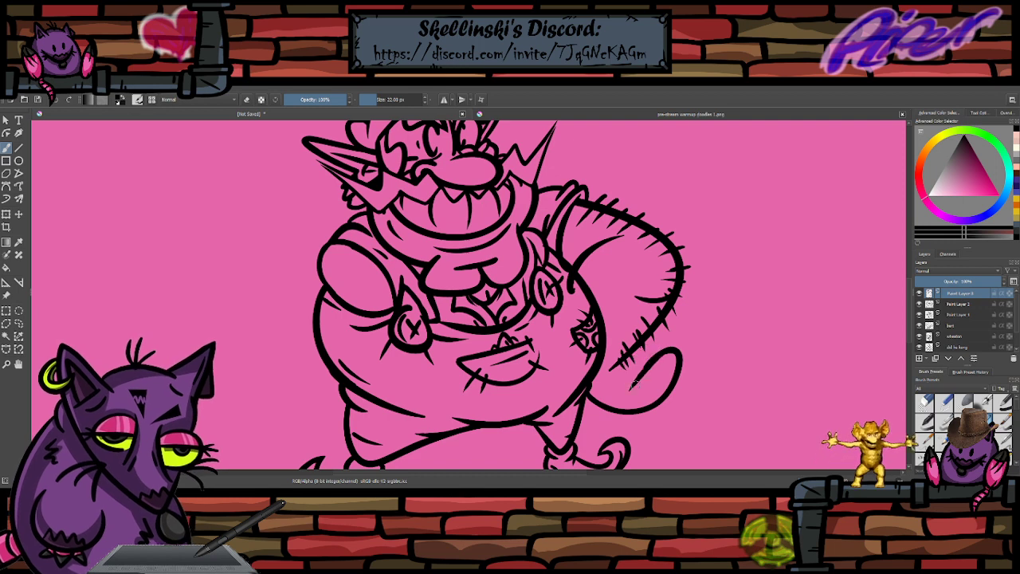
{"action": "key", "text": "ctrl+z"}
{"action": "left_click_drag", "start_coordinate": [663, 355], "coordinate": [627, 397]}
{"action": "key", "text": "ctrl+z"}
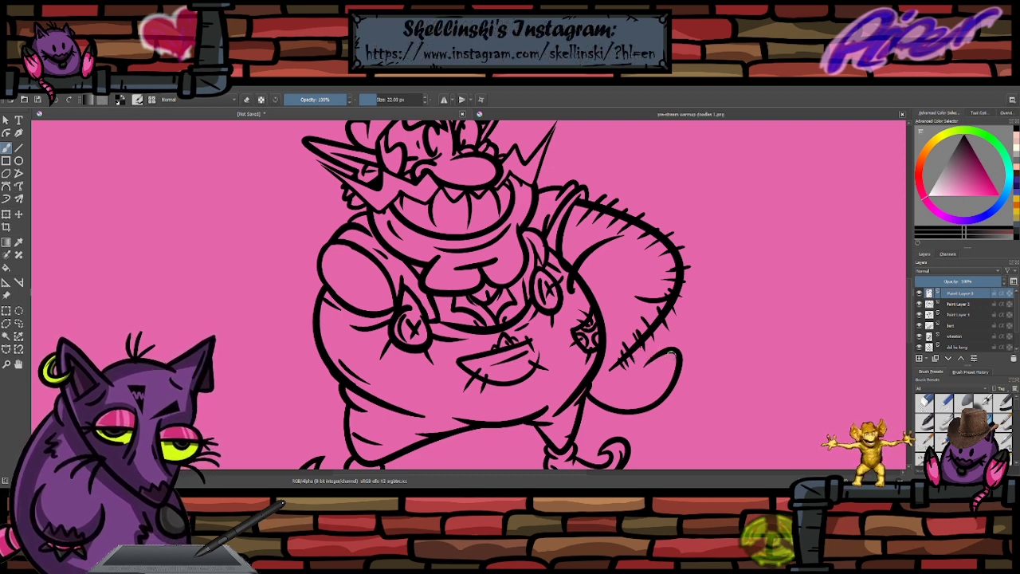
{"action": "left_click_drag", "start_coordinate": [668, 352], "coordinate": [628, 387]}
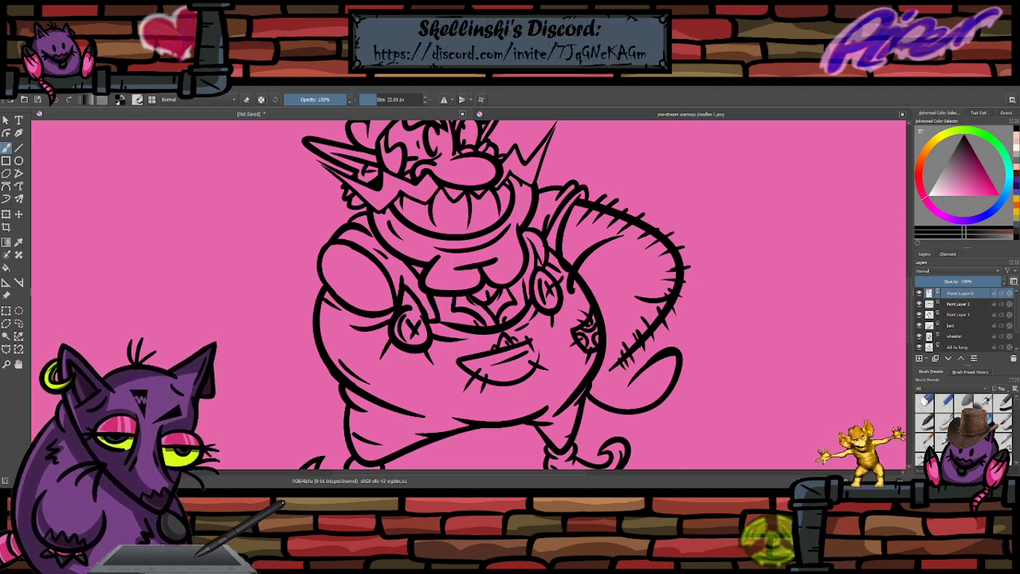
- Ink the curved wrist lines against the belly and a small rounded bump between the forearm and the hand
{"action": "scroll", "coordinate": [606, 274], "scroll_direction": "down", "scroll_amount": 2}
{"action": "scroll", "coordinate": [717, 355], "scroll_direction": "up", "scroll_amount": 3}
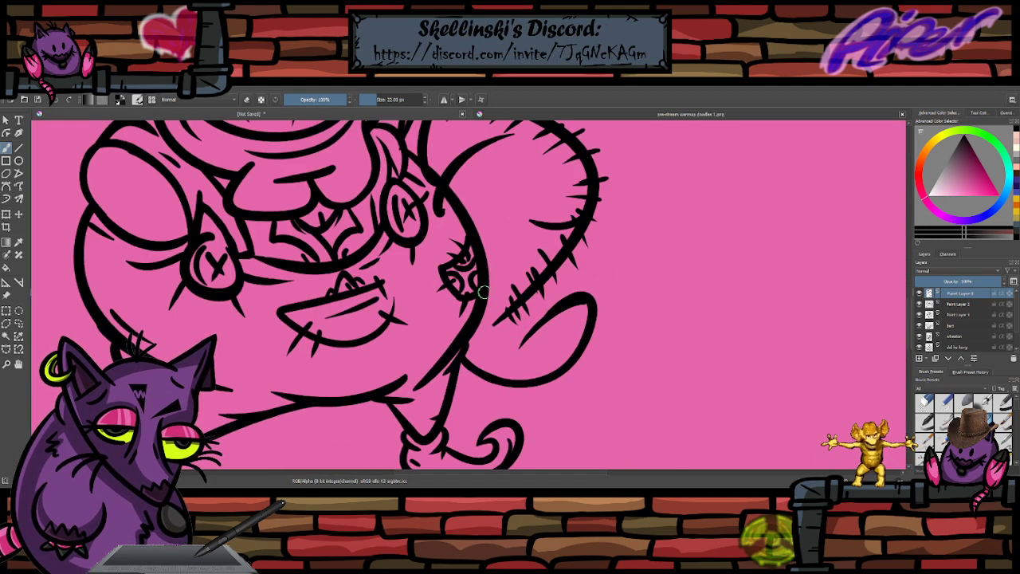
{"action": "left_click_drag", "start_coordinate": [514, 313], "coordinate": [472, 341]}
{"action": "key", "text": "ctrl+z"}
{"action": "key", "text": "e"}
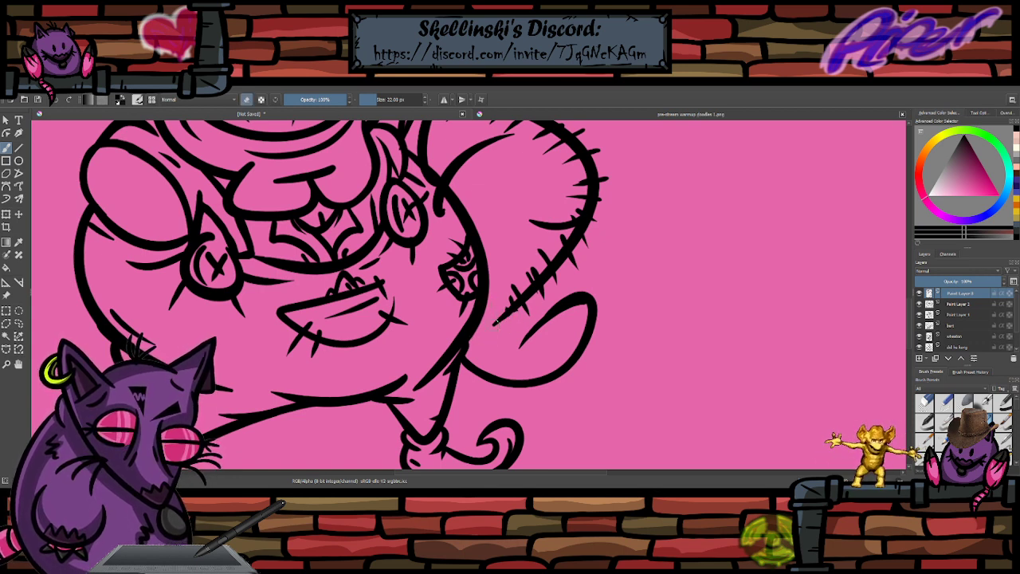
{"action": "key", "text": "e"}
{"action": "mouse_move", "coordinate": [483, 320]}
{"action": "left_mouse_down"}
{"action": "mouse_move", "coordinate": [497, 318]}
{"action": "mouse_move", "coordinate": [471, 343]}
{"action": "left_mouse_up"}
{"action": "key", "text": "ctrl+z"}
{"action": "mouse_move", "coordinate": [549, 312]}
{"action": "left_mouse_down"}
{"action": "mouse_move", "coordinate": [519, 320]}
{"action": "mouse_move", "coordinate": [535, 295]}
{"action": "left_mouse_up"}
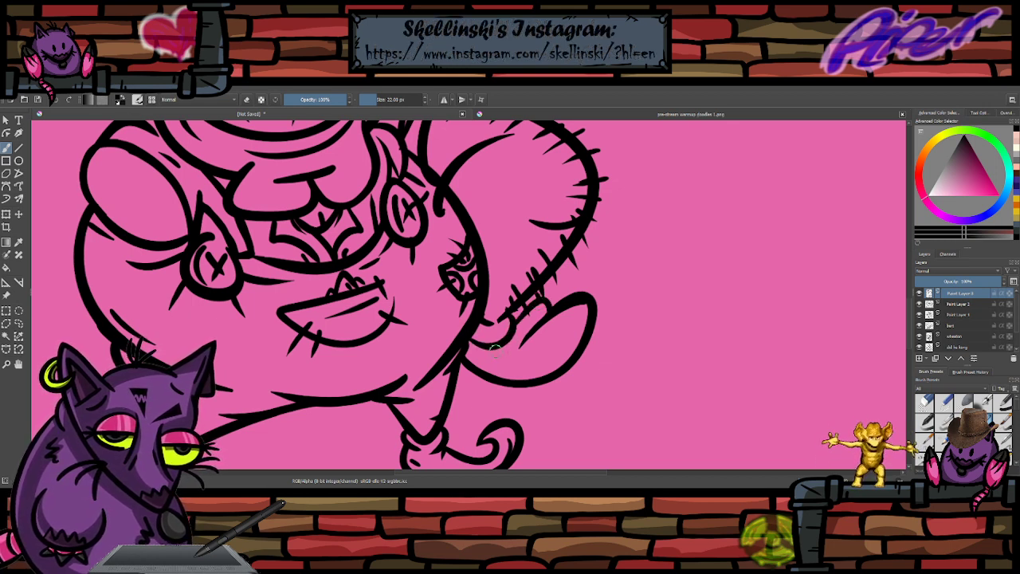
- Try to ink a curled palm fold, a line dividing the hand and a nail at the fingertip
{"action": "mouse_move", "coordinate": [520, 345]}
{"action": "left_mouse_down"}
{"action": "mouse_move", "coordinate": [550, 368]}
{"action": "mouse_move", "coordinate": [479, 362]}
{"action": "mouse_move", "coordinate": [497, 363]}
{"action": "left_mouse_up"}
{"action": "key", "text": "ctrl+z"}
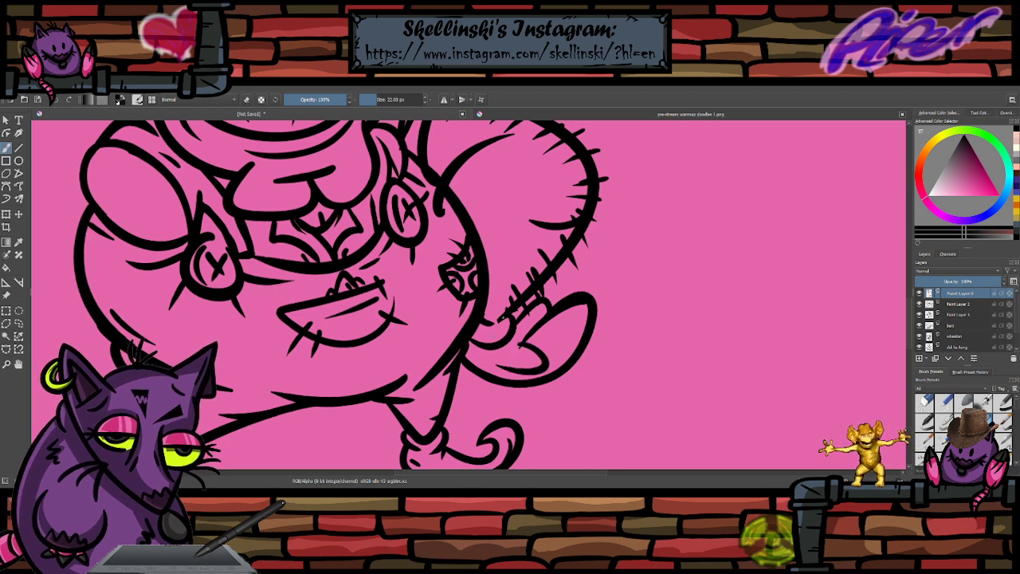
{"action": "mouse_move", "coordinate": [500, 322]}
{"action": "left_mouse_down"}
{"action": "mouse_move", "coordinate": [481, 320]}
{"action": "mouse_move", "coordinate": [568, 355]}
{"action": "mouse_move", "coordinate": [554, 366]}
{"action": "left_mouse_up"}
{"action": "key", "text": "ctrl+z"}
{"action": "key", "text": "ctrl+z"}
{"action": "mouse_move", "coordinate": [543, 329]}
{"action": "left_mouse_down"}
{"action": "mouse_move", "coordinate": [545, 382]}
{"action": "mouse_move", "coordinate": [539, 328]}
{"action": "mouse_move", "coordinate": [547, 375]}
{"action": "mouse_move", "coordinate": [577, 307]}
{"action": "mouse_move", "coordinate": [523, 384]}
{"action": "mouse_move", "coordinate": [523, 345]}
{"action": "mouse_move", "coordinate": [502, 372]}
{"action": "mouse_move", "coordinate": [526, 345]}
{"action": "mouse_move", "coordinate": [510, 364]}
{"action": "left_mouse_up"}
{"action": "key", "text": "ctrl+z"}
{"action": "key", "text": "e"}
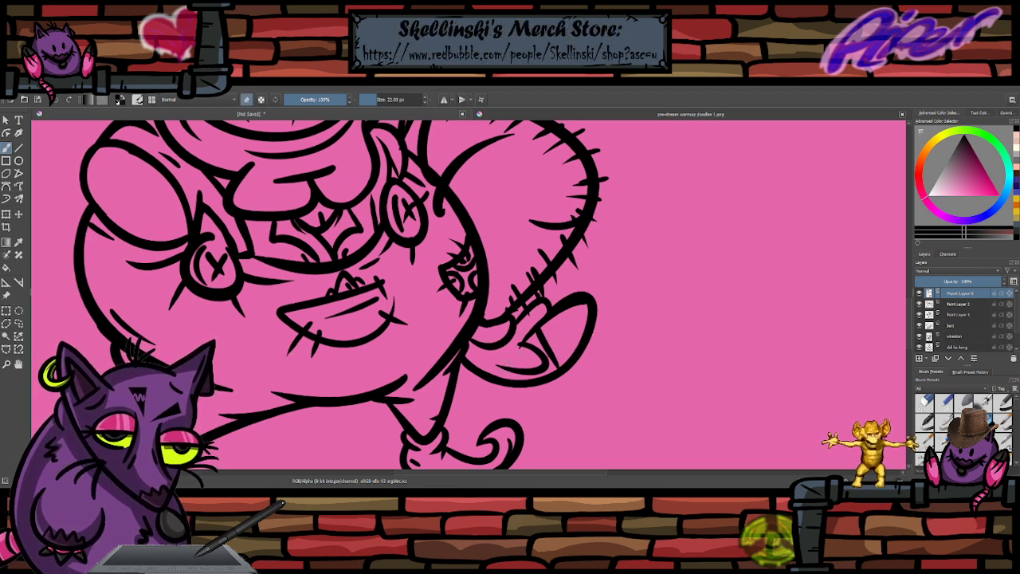
{"action": "key", "text": "e"}
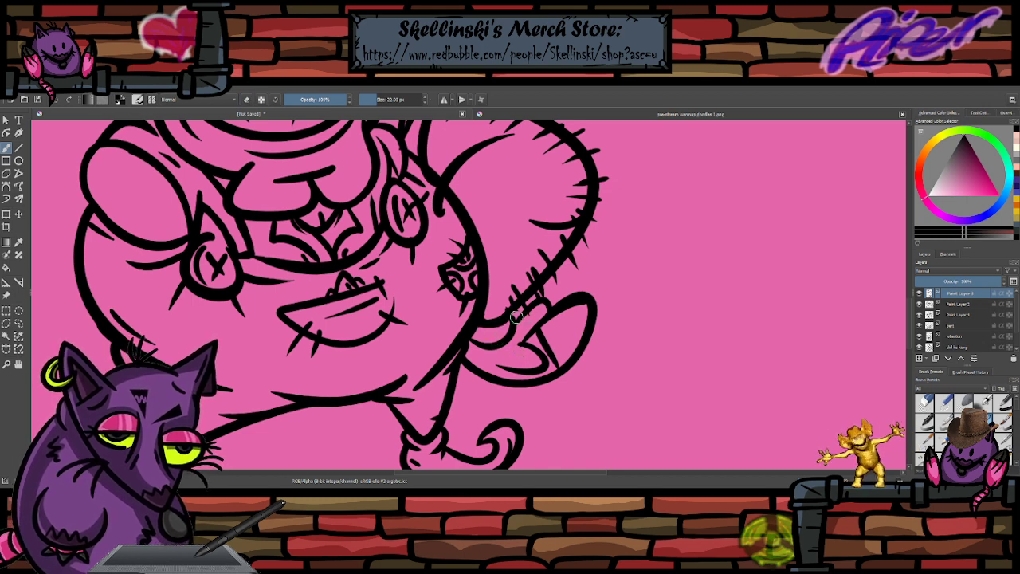
{"action": "left_click_drag", "start_coordinate": [513, 314], "coordinate": [478, 315]}
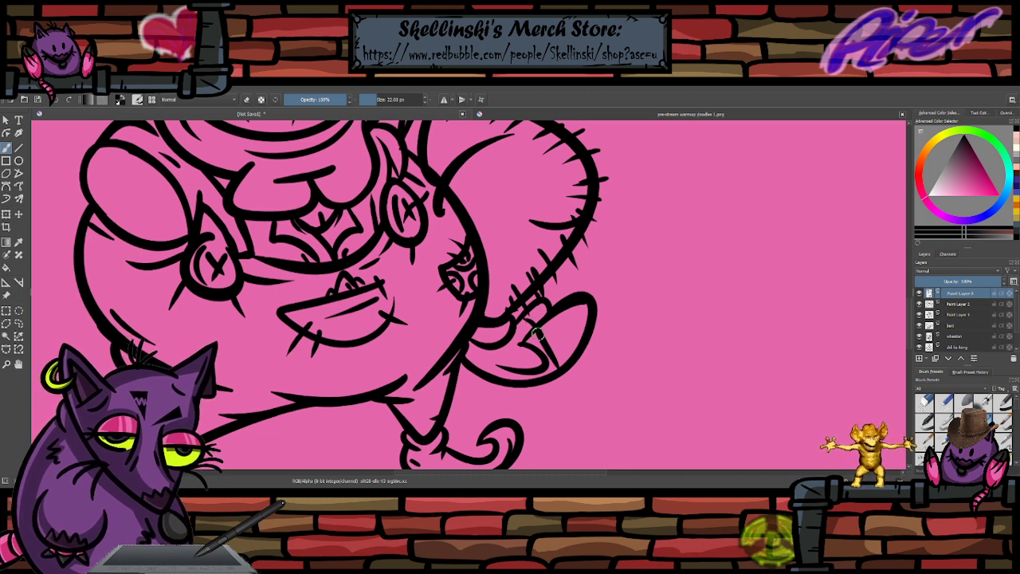
{"action": "mouse_move", "coordinate": [536, 331]}
{"action": "left_mouse_down"}
{"action": "mouse_move", "coordinate": [523, 324]}
{"action": "mouse_move", "coordinate": [549, 356]}
{"action": "mouse_move", "coordinate": [527, 318]}
{"action": "left_mouse_up"}
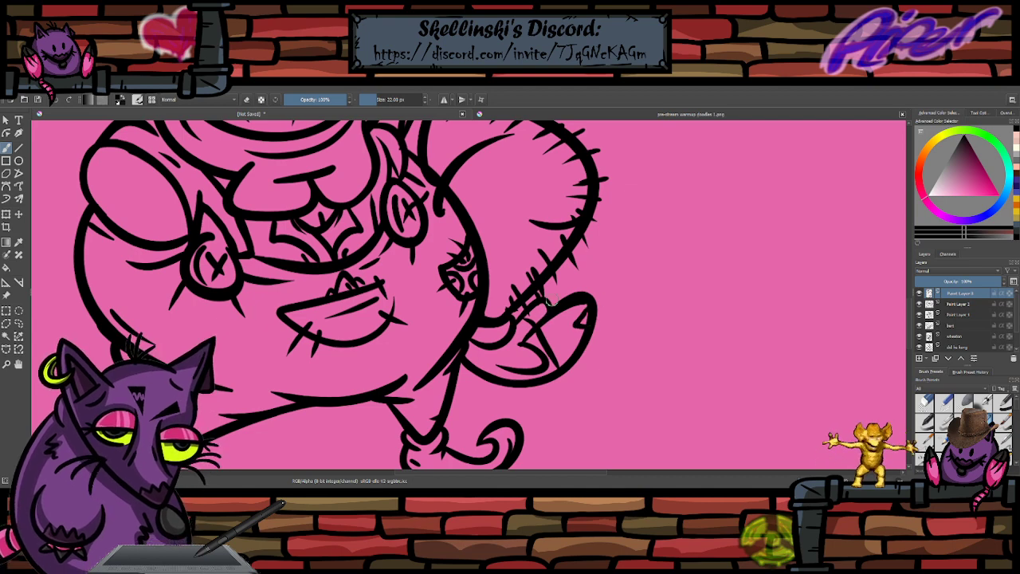
- Undo the latest strokes on the hand, including the dividing line and the fingertip nail
{"action": "scroll", "coordinate": [548, 347], "scroll_direction": "down", "scroll_amount": 3}
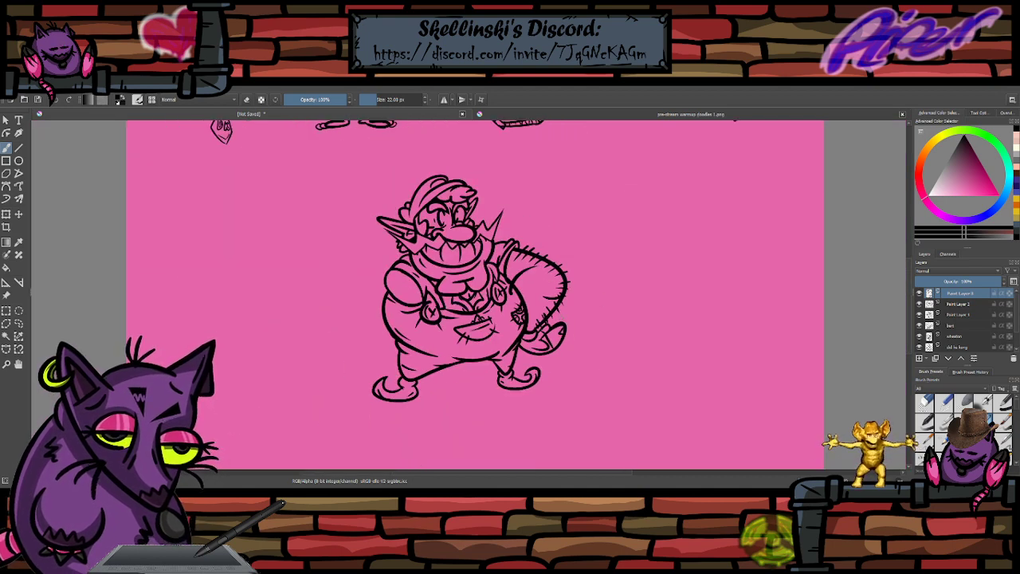
{"action": "scroll", "coordinate": [548, 343], "scroll_direction": "up", "scroll_amount": 5}
{"action": "key", "text": "ctrl+z"}
{"action": "key", "text": "ctrl+z"}
{"action": "key", "text": "ctrl+z"}
{"action": "key", "text": "ctrl+z"}
{"action": "key", "text": "ctrl+z"}
{"action": "key", "text": "ctrl+z"}
{"action": "key", "text": "ctrl+z"}
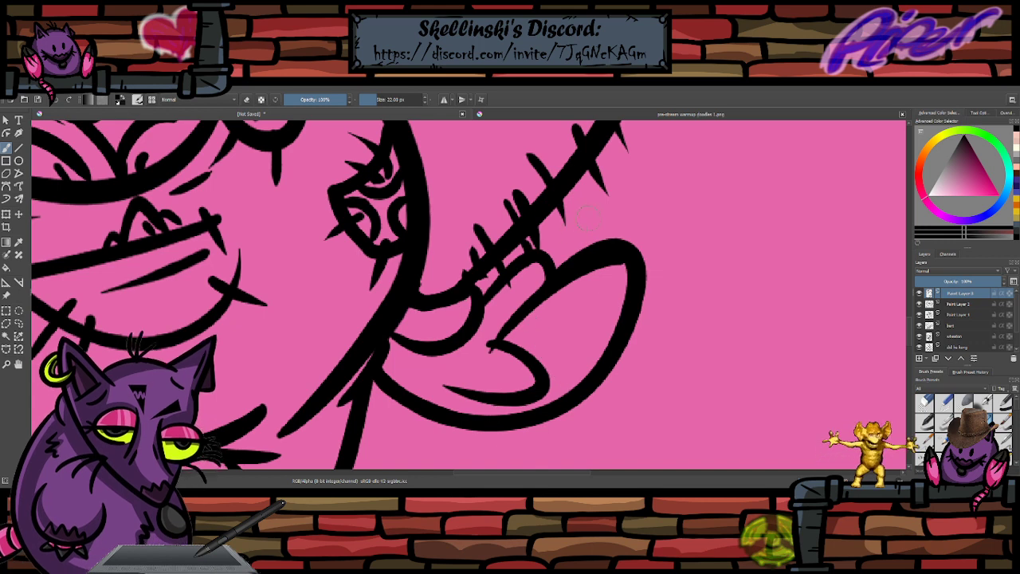
- Ink a larger rounded bump above the hand, a curved line crossing into the palm and extra hairs near the wrist
{"action": "mouse_move", "coordinate": [588, 243]}
{"action": "left_mouse_down"}
{"action": "mouse_move", "coordinate": [519, 249]}
{"action": "mouse_move", "coordinate": [480, 295]}
{"action": "mouse_move", "coordinate": [492, 281]}
{"action": "mouse_move", "coordinate": [480, 274]}
{"action": "mouse_move", "coordinate": [557, 333]}
{"action": "left_mouse_up"}
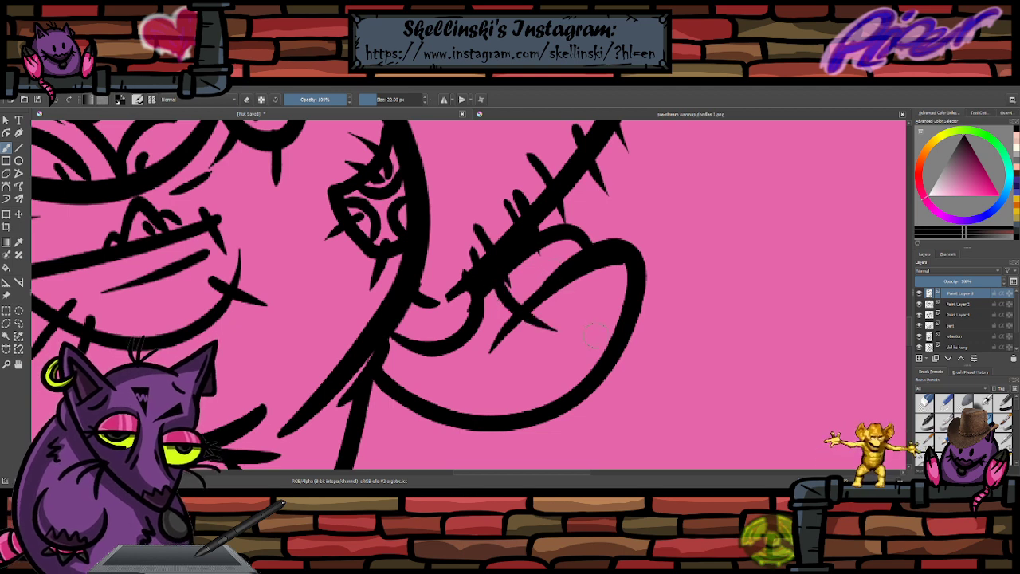
{"action": "key", "text": "ctrl+z"}
{"action": "left_click_drag", "start_coordinate": [487, 285], "coordinate": [560, 346]}
{"action": "left_click_drag", "start_coordinate": [523, 272], "coordinate": [487, 215]}
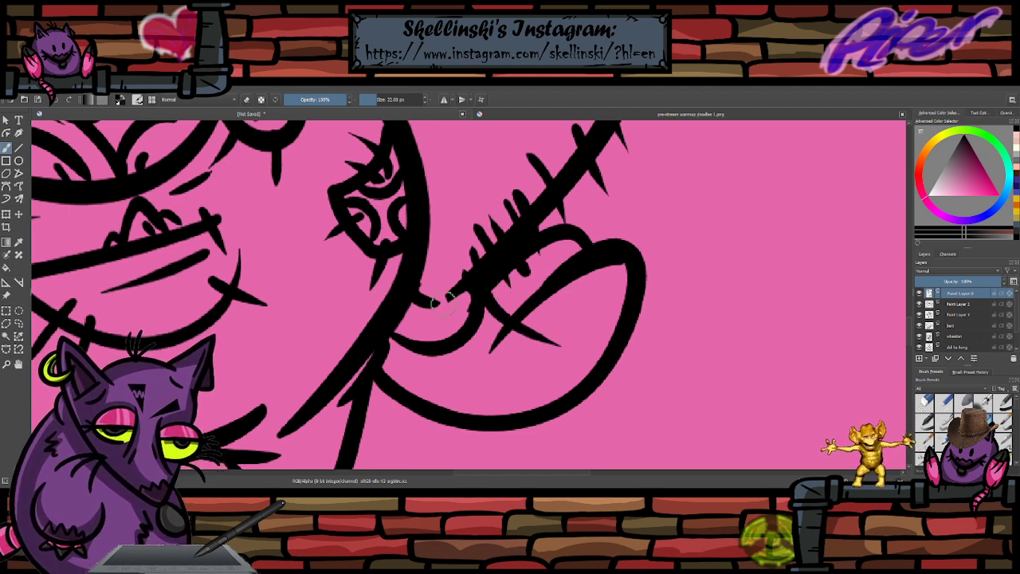
- Ink the upper wrist line back to the belly and thicken the curved line beneath it
{"action": "mouse_move", "coordinate": [471, 285]}
{"action": "left_mouse_down"}
{"action": "mouse_move", "coordinate": [444, 304]}
{"action": "mouse_move", "coordinate": [411, 279]}
{"action": "mouse_move", "coordinate": [464, 285]}
{"action": "mouse_move", "coordinate": [410, 271]}
{"action": "left_mouse_up"}
{"action": "key", "text": "ctrl+z"}
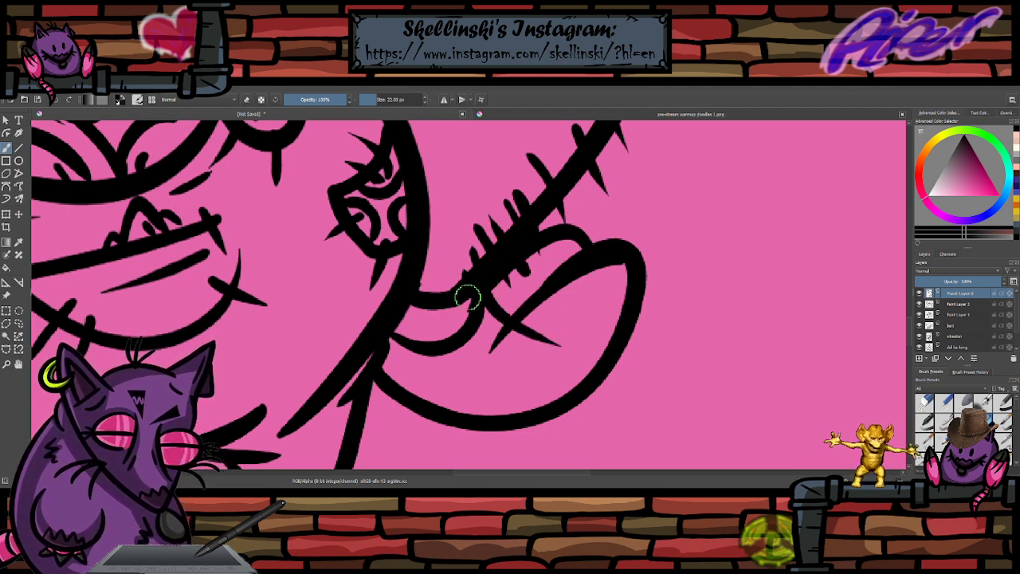
{"action": "left_click_drag", "start_coordinate": [464, 315], "coordinate": [394, 342]}
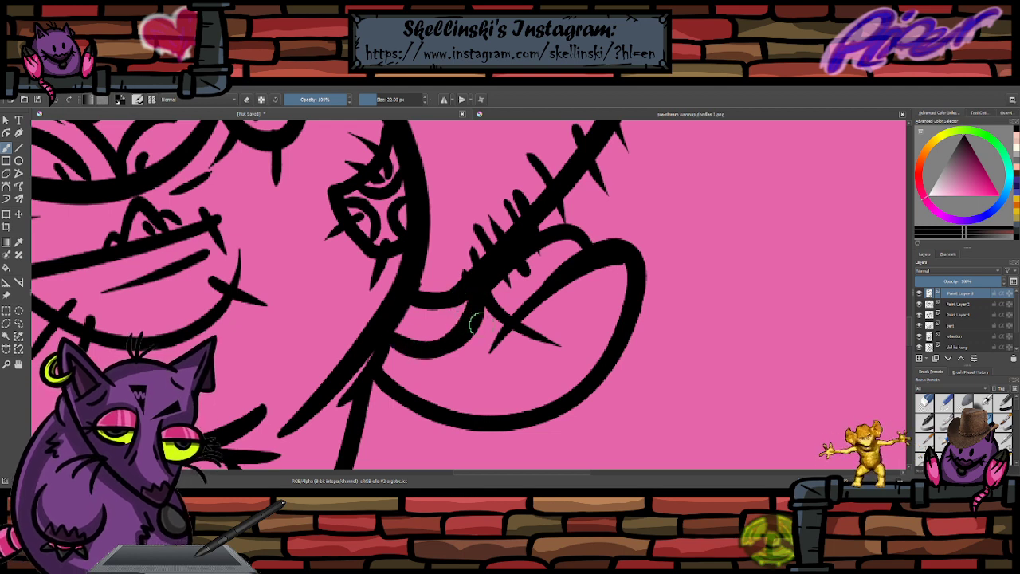
- Ink the curved line dividing the hand across to its outer edge and a small nail at the fingertip
{"action": "mouse_move", "coordinate": [600, 361]}
{"action": "left_mouse_down"}
{"action": "mouse_move", "coordinate": [512, 319]}
{"action": "mouse_move", "coordinate": [534, 334]}
{"action": "mouse_move", "coordinate": [496, 303]}
{"action": "left_mouse_up"}
{"action": "key", "text": "ctrl+z"}
{"action": "left_click_drag", "start_coordinate": [628, 278], "coordinate": [620, 313]}
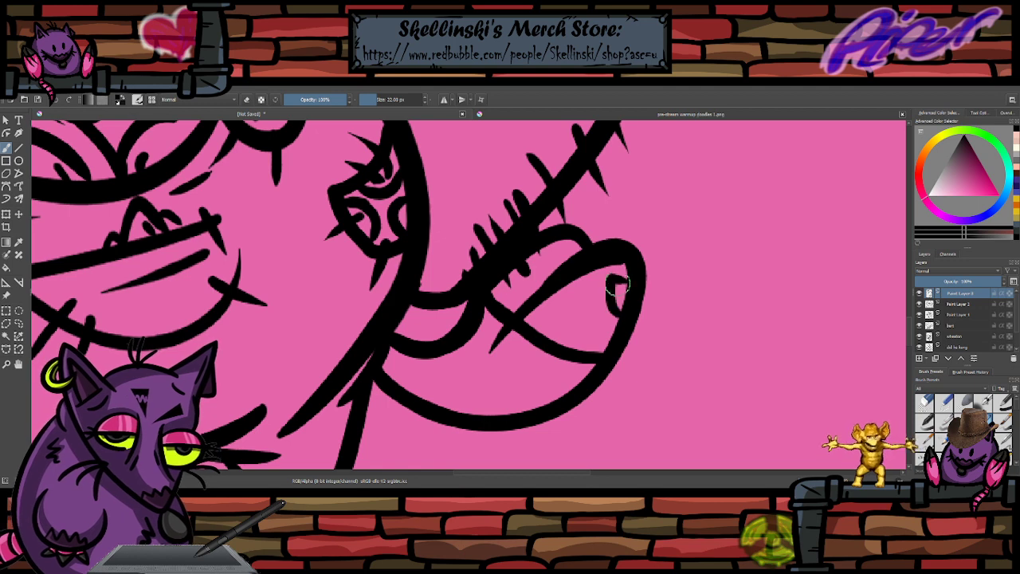
{"action": "key", "text": "ctrl+z"}
{"action": "left_click_drag", "start_coordinate": [626, 277], "coordinate": [629, 317]}
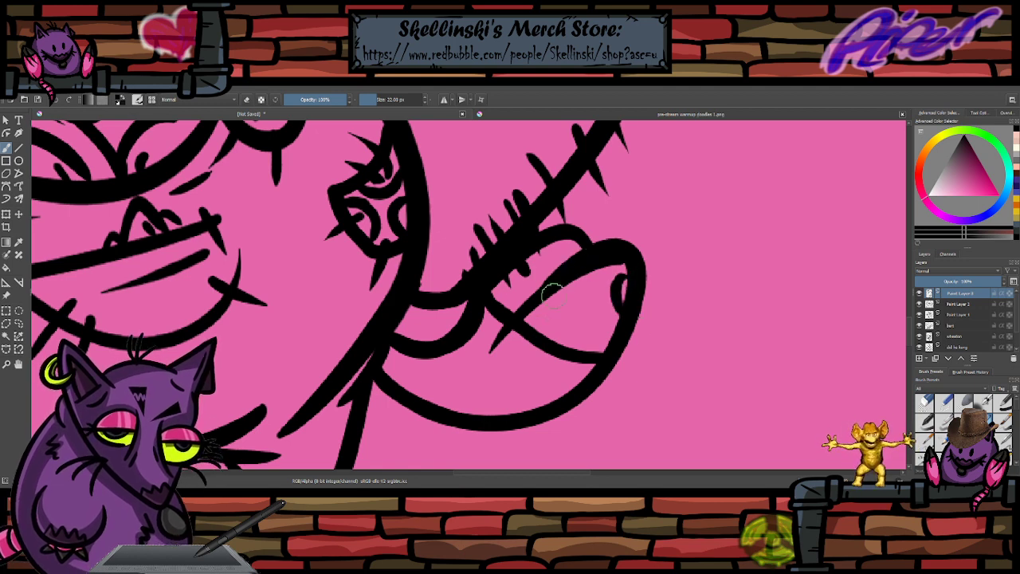
- Ink short hair strokes along the finger line and beside the wrist on the back of the hand
{"action": "left_click_drag", "start_coordinate": [548, 298], "coordinate": [575, 319]}
{"action": "left_click_drag", "start_coordinate": [566, 279], "coordinate": [586, 294]}
{"action": "mouse_move", "coordinate": [527, 252]}
{"action": "left_mouse_down"}
{"action": "mouse_move", "coordinate": [540, 268]}
{"action": "mouse_move", "coordinate": [525, 299]}
{"action": "left_mouse_up"}
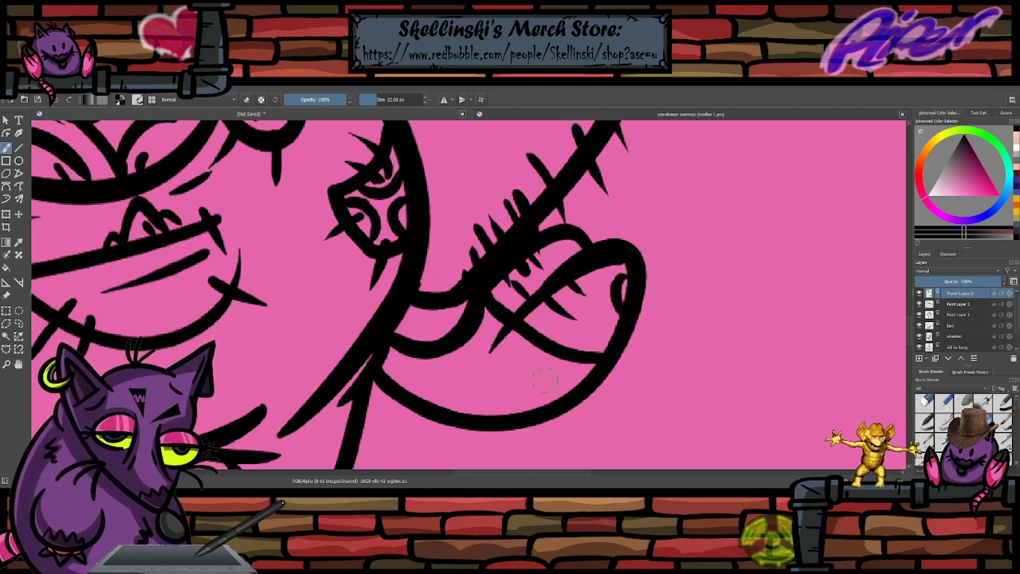
- Ink a second crease beneath the hand's dividing line and short creases across the lower palm
{"action": "mouse_move", "coordinate": [585, 377]}
{"action": "left_mouse_down"}
{"action": "mouse_move", "coordinate": [487, 320]}
{"action": "mouse_move", "coordinate": [509, 325]}
{"action": "mouse_move", "coordinate": [482, 359]}
{"action": "left_mouse_up"}
{"action": "key", "text": "ctrl+z"}
{"action": "mouse_move", "coordinate": [519, 322]}
{"action": "left_mouse_down"}
{"action": "mouse_move", "coordinate": [485, 361]}
{"action": "mouse_move", "coordinate": [484, 415]}
{"action": "mouse_move", "coordinate": [421, 391]}
{"action": "left_mouse_up"}
{"action": "key", "text": "ctrl+z"}
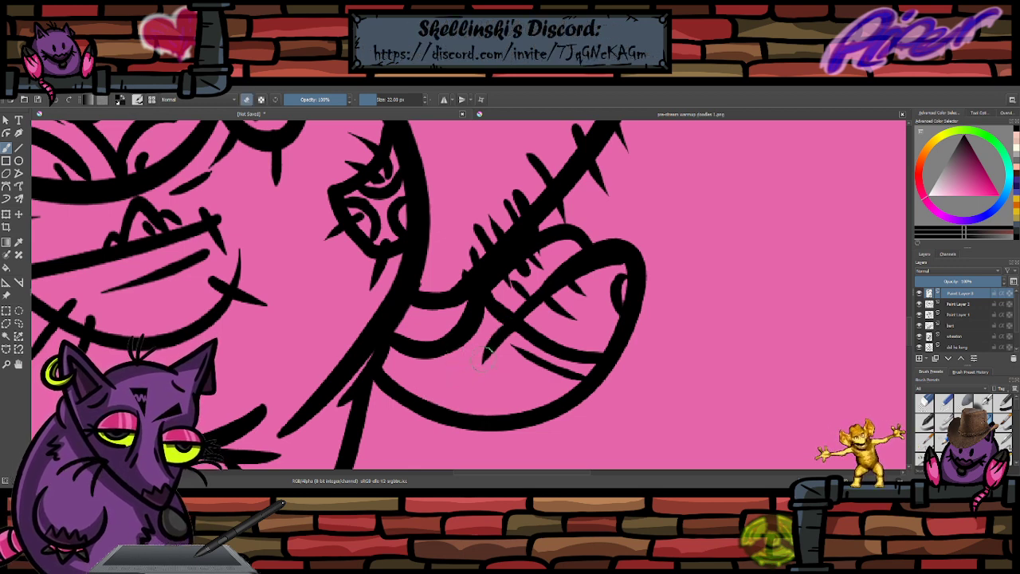
{"action": "key", "text": "ctrl+z"}
{"action": "left_click_drag", "start_coordinate": [464, 359], "coordinate": [443, 412]}
{"action": "mouse_move", "coordinate": [493, 364]}
{"action": "left_mouse_down"}
{"action": "mouse_move", "coordinate": [500, 431]}
{"action": "mouse_move", "coordinate": [477, 378]}
{"action": "mouse_move", "coordinate": [464, 404]}
{"action": "left_mouse_up"}
- Examine the whole inked character, from the hat and face to the arm and shoes, at several zoom levels
{"action": "scroll", "coordinate": [557, 280], "scroll_direction": "down", "scroll_amount": 6}
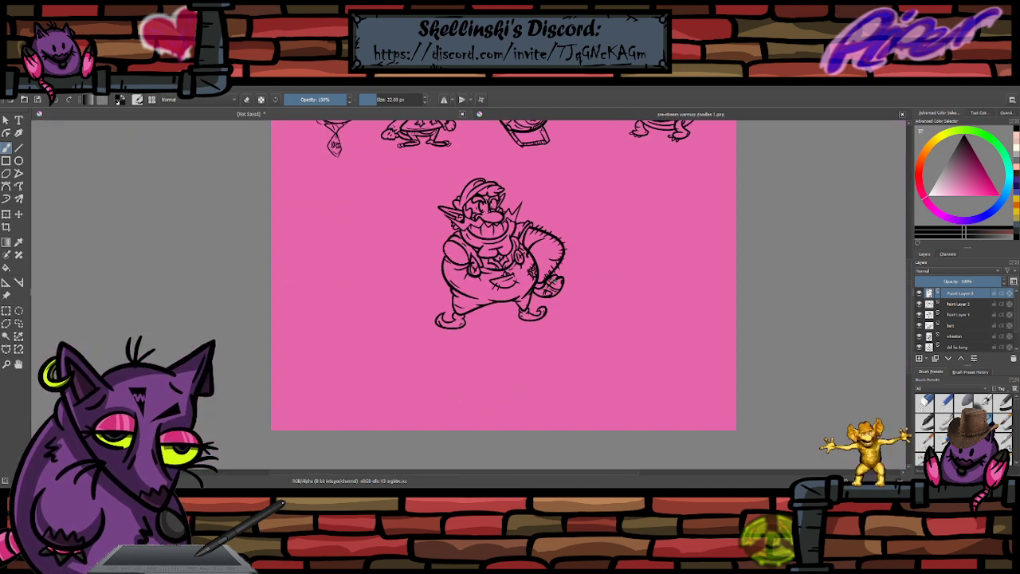
{"action": "scroll", "coordinate": [531, 233], "scroll_direction": "up", "scroll_amount": 1}
{"action": "scroll", "coordinate": [429, 218], "scroll_direction": "down", "scroll_amount": 1}
{"action": "scroll", "coordinate": [411, 214], "scroll_direction": "up", "scroll_amount": 1}
{"action": "scroll", "coordinate": [566, 295], "scroll_direction": "down", "scroll_amount": 1}
{"action": "scroll", "coordinate": [486, 243], "scroll_direction": "up", "scroll_amount": 2}
{"action": "scroll", "coordinate": [480, 242], "scroll_direction": "down", "scroll_amount": 1}
{"action": "scroll", "coordinate": [438, 226], "scroll_direction": "up", "scroll_amount": 2}
{"action": "scroll", "coordinate": [572, 255], "scroll_direction": "down", "scroll_amount": 1}
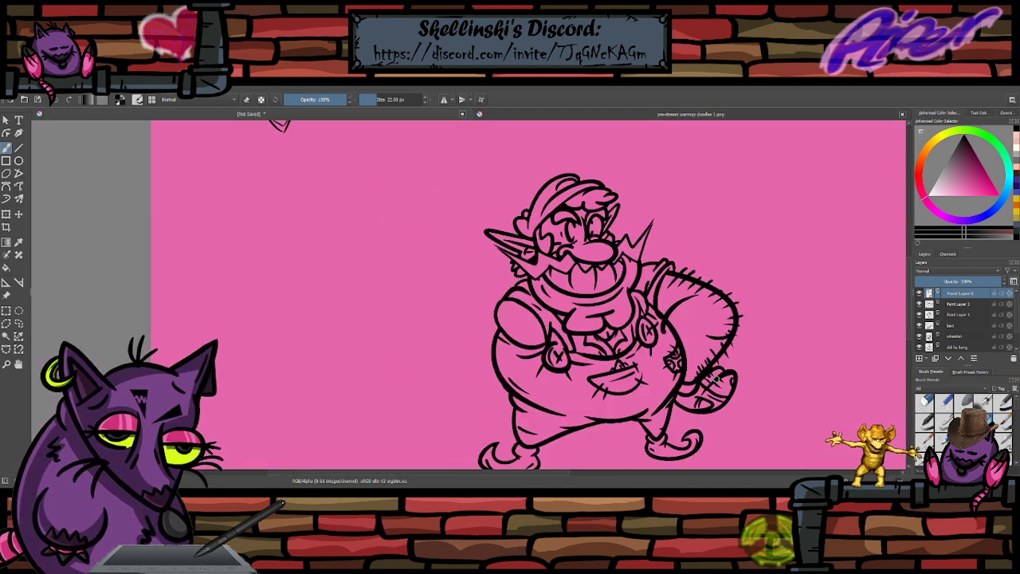
{"action": "scroll", "coordinate": [559, 233], "scroll_direction": "up", "scroll_amount": 1}
{"action": "scroll", "coordinate": [593, 212], "scroll_direction": "down", "scroll_amount": 2}
{"action": "scroll", "coordinate": [671, 183], "scroll_direction": "up", "scroll_amount": 3}
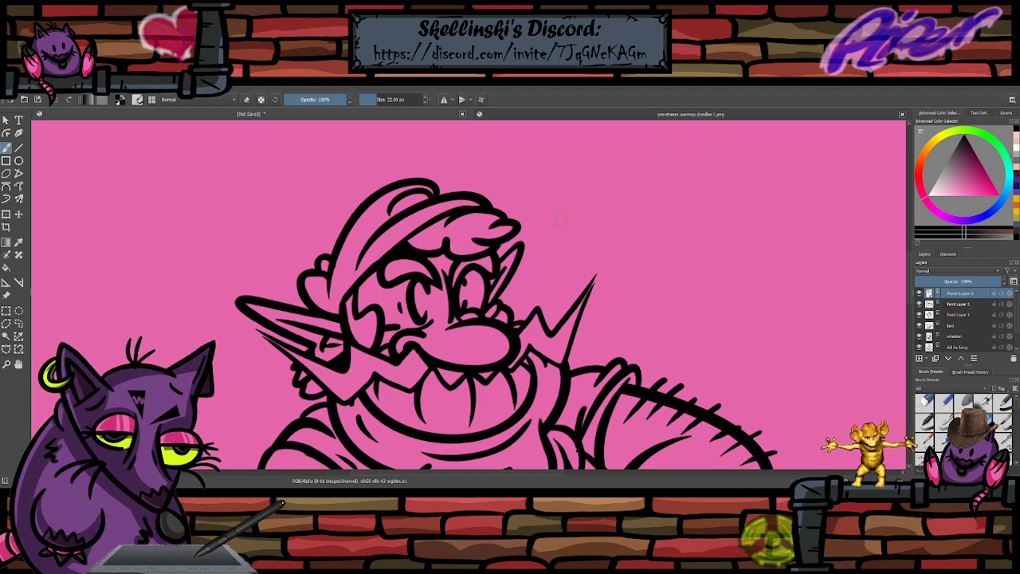
{"action": "scroll", "coordinate": [562, 220], "scroll_direction": "down", "scroll_amount": 6}
{"action": "scroll", "coordinate": [550, 223], "scroll_direction": "up", "scroll_amount": 5}
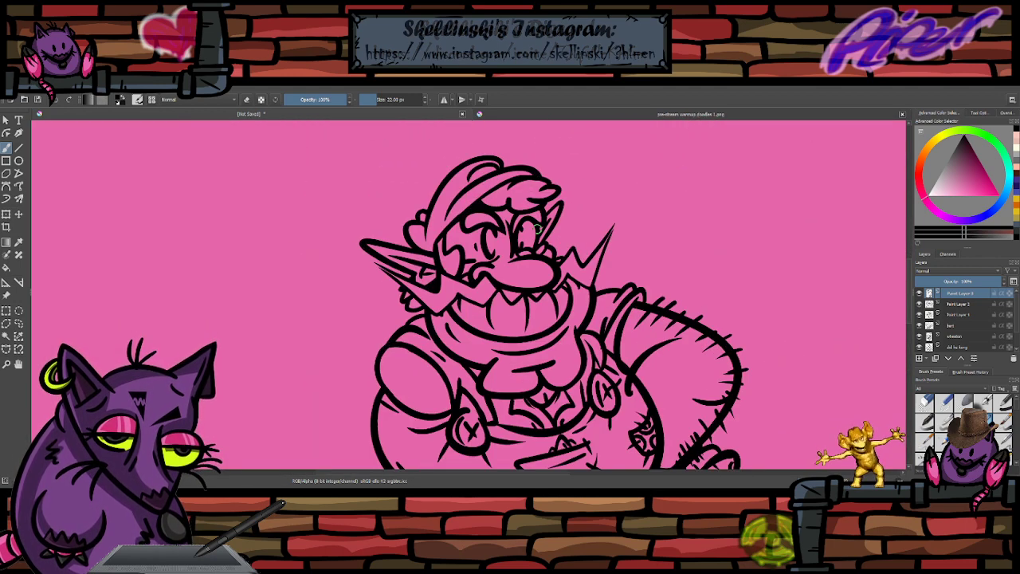
{"action": "scroll", "coordinate": [537, 229], "scroll_direction": "down", "scroll_amount": 3}
- Ink small crease marks on the shoulder sleeve, neck and cheek, cleaning their edges with the eraser
{"action": "scroll", "coordinate": [558, 255], "scroll_direction": "up", "scroll_amount": 6}
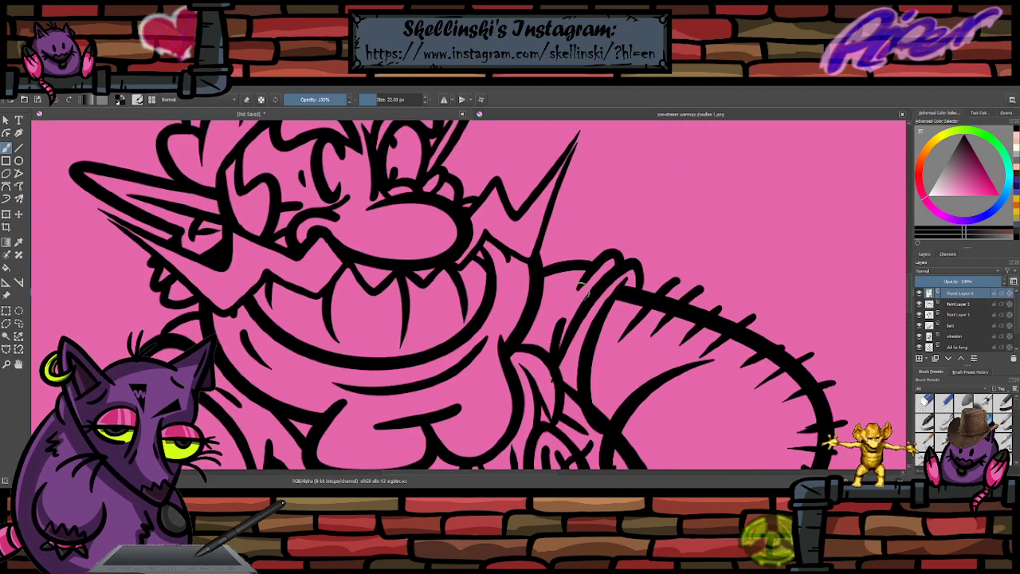
{"action": "key", "text": "e"}
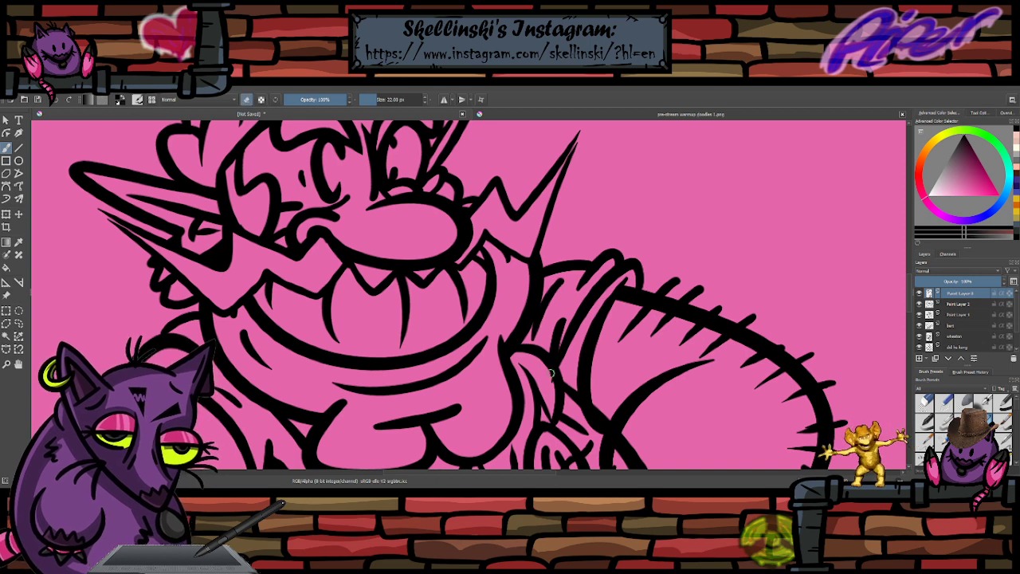
{"action": "key", "text": "e"}
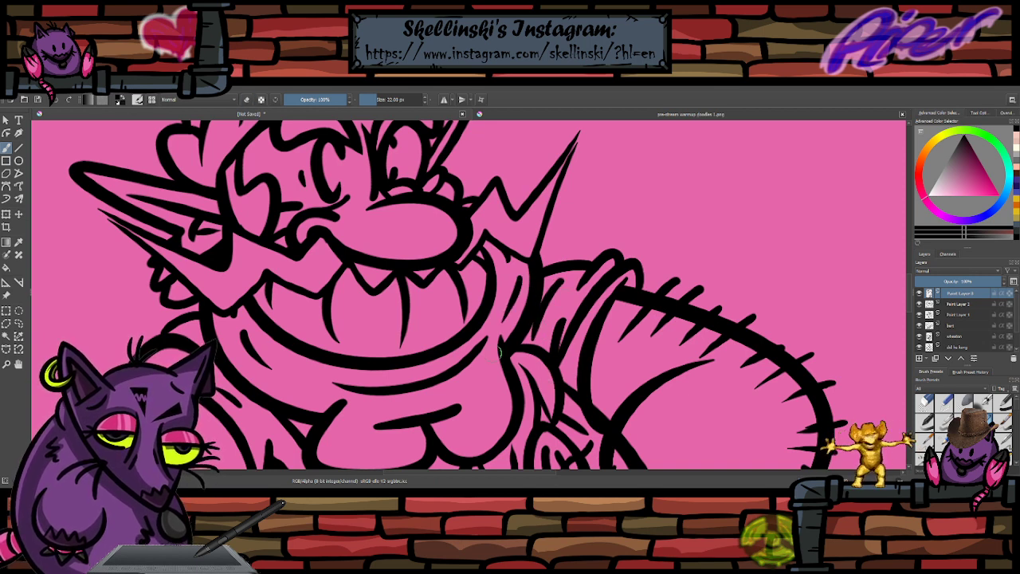
{"action": "key", "text": "e"}
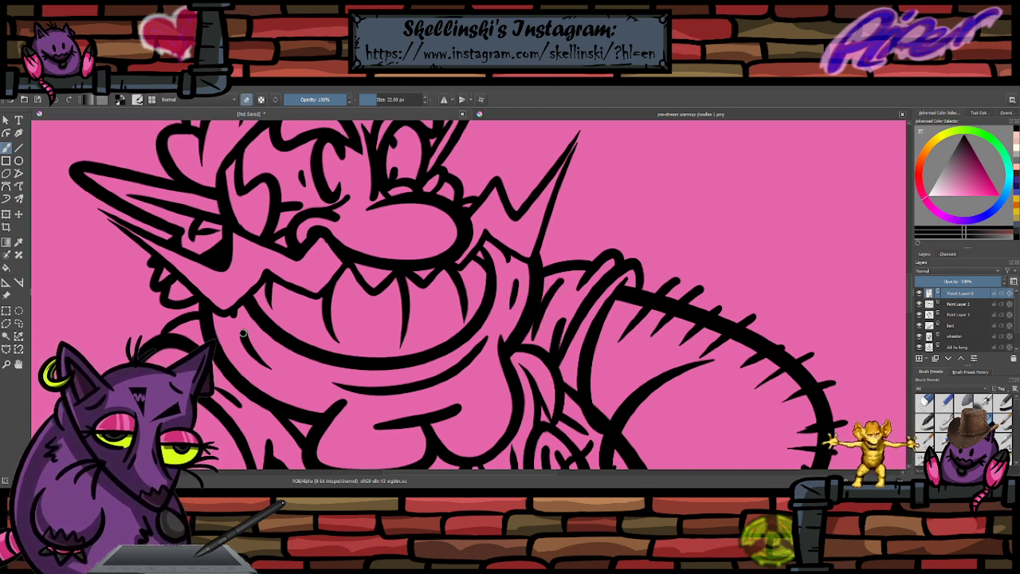
{"action": "key", "text": "e"}
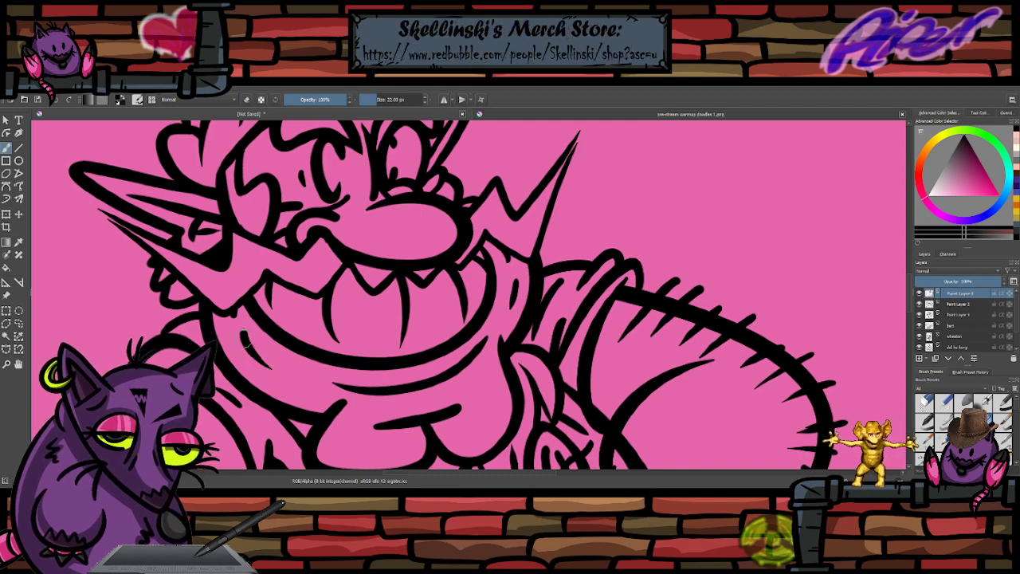
- Examine the moustached character's full figure against the other doodles for spots that need cleanup
{"action": "scroll", "coordinate": [467, 344], "scroll_direction": "down", "scroll_amount": 4}
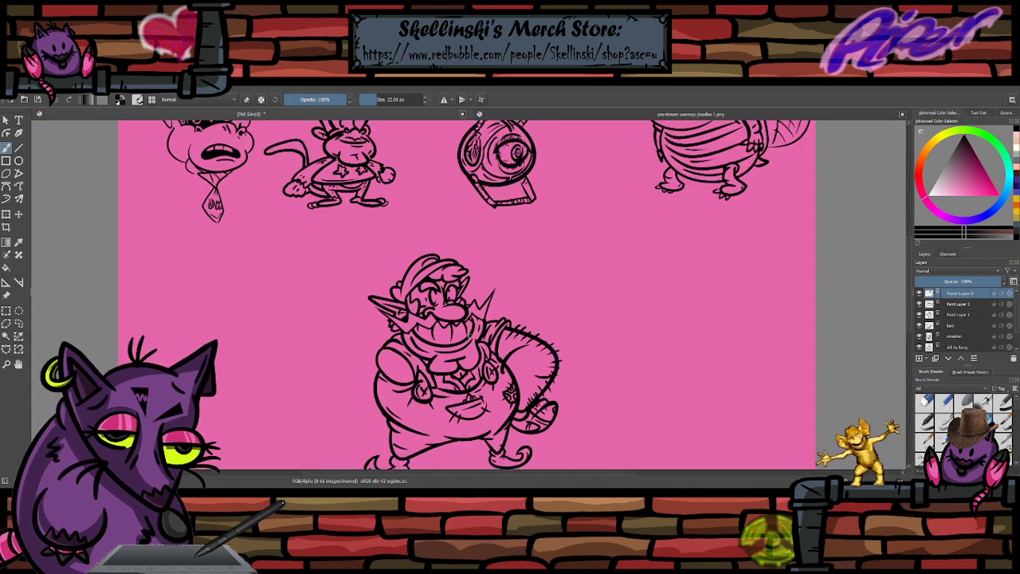
{"action": "scroll", "coordinate": [459, 359], "scroll_direction": "up", "scroll_amount": 1}
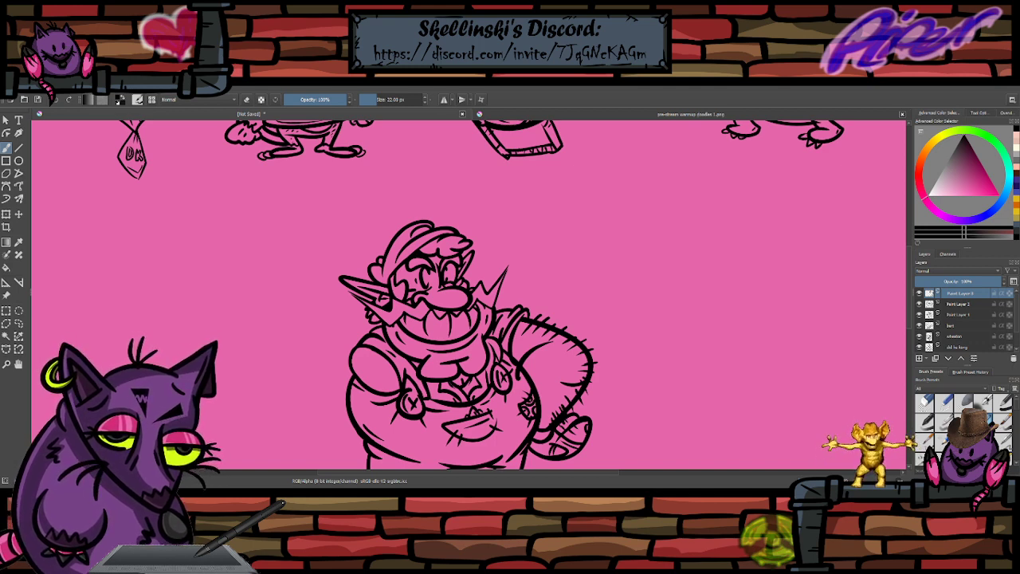
{"action": "scroll", "coordinate": [569, 267], "scroll_direction": "down", "scroll_amount": 2}
{"action": "left_click_drag", "start_coordinate": [570, 267], "coordinate": [629, 207]}
{"action": "scroll", "coordinate": [630, 208], "scroll_direction": "up", "scroll_amount": 2}
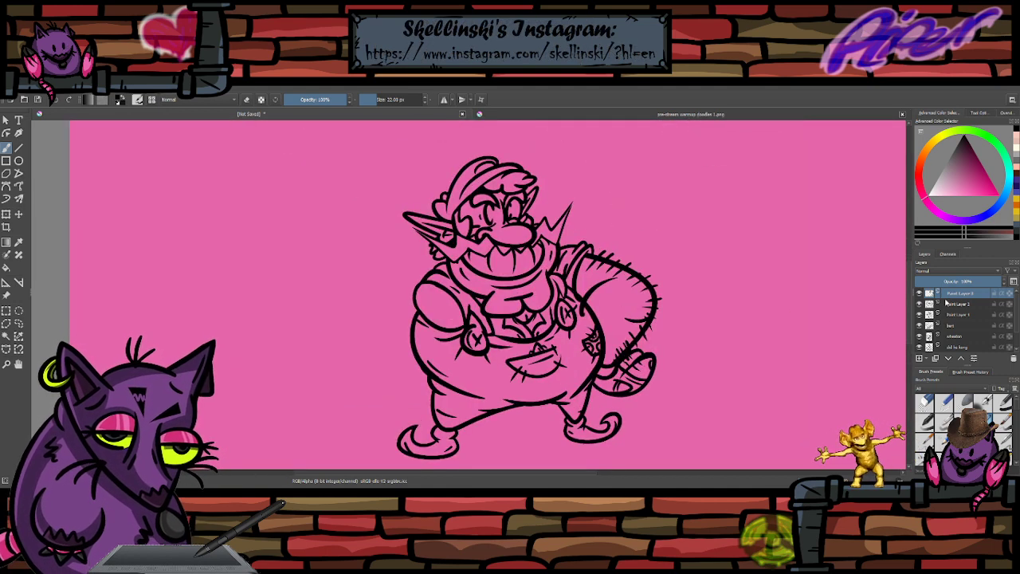
{"action": "scroll", "coordinate": [639, 305], "scroll_direction": "down", "scroll_amount": 1}
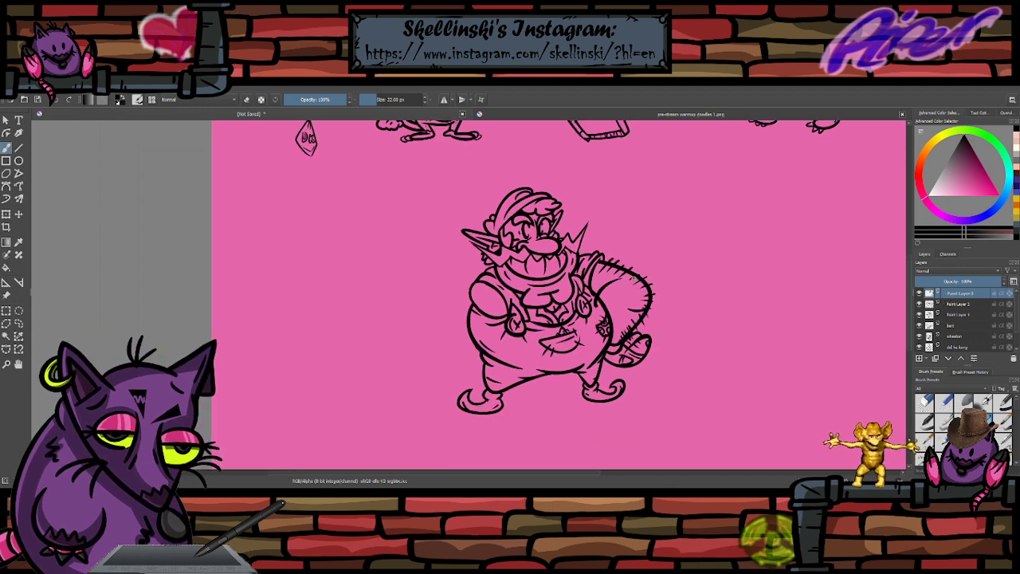
{"action": "scroll", "coordinate": [602, 301], "scroll_direction": "up", "scroll_amount": 1}
{"action": "scroll", "coordinate": [598, 300], "scroll_direction": "down", "scroll_amount": 1}
{"action": "scroll", "coordinate": [577, 288], "scroll_direction": "up", "scroll_amount": 1}
{"action": "scroll", "coordinate": [577, 288], "scroll_direction": "down", "scroll_amount": 1}
- Erase the stray line end beside the strap button nearest the hairy arm
{"action": "scroll", "coordinate": [577, 289], "scroll_direction": "up", "scroll_amount": 2}
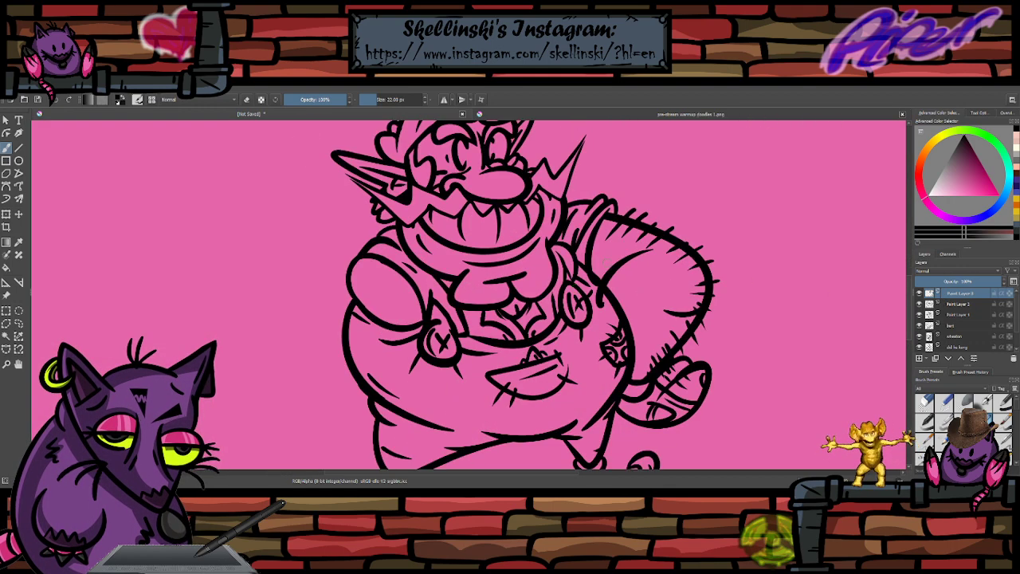
{"action": "key", "text": "e"}
{"action": "left_click_drag", "start_coordinate": [597, 295], "coordinate": [600, 303]}
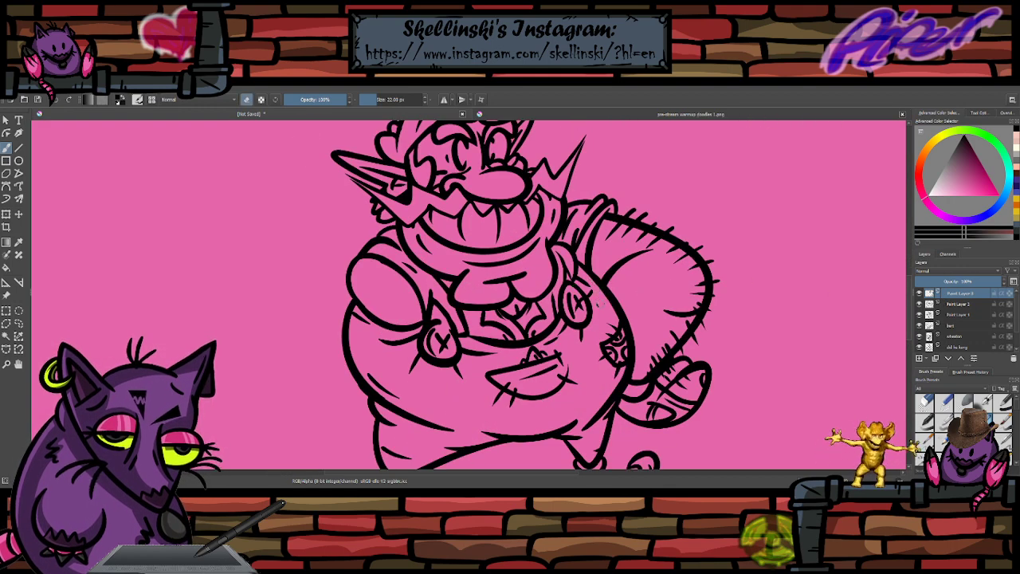
{"action": "scroll", "coordinate": [618, 248], "scroll_direction": "down", "scroll_amount": 2}
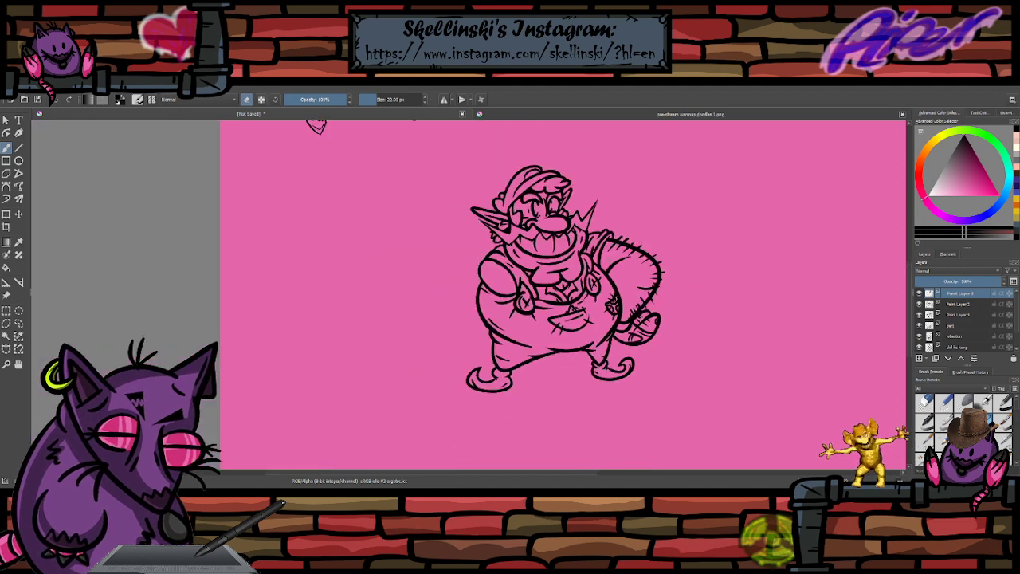
- Ink a short tick on the curved crease inside the bent hairy arm
{"action": "left_click_drag", "start_coordinate": [618, 247], "coordinate": [769, 262]}
{"action": "scroll", "coordinate": [771, 260], "scroll_direction": "up", "scroll_amount": 1}
{"action": "scroll", "coordinate": [771, 257], "scroll_direction": "down", "scroll_amount": 1}
{"action": "scroll", "coordinate": [770, 258], "scroll_direction": "up", "scroll_amount": 4}
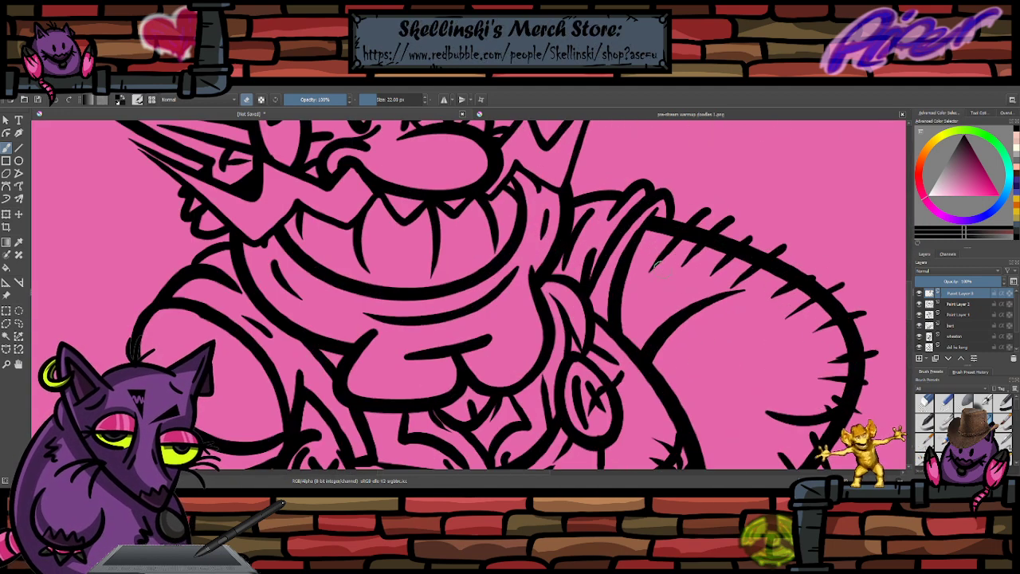
{"action": "key", "text": "e"}
{"action": "left_click_drag", "start_coordinate": [684, 312], "coordinate": [675, 294]}
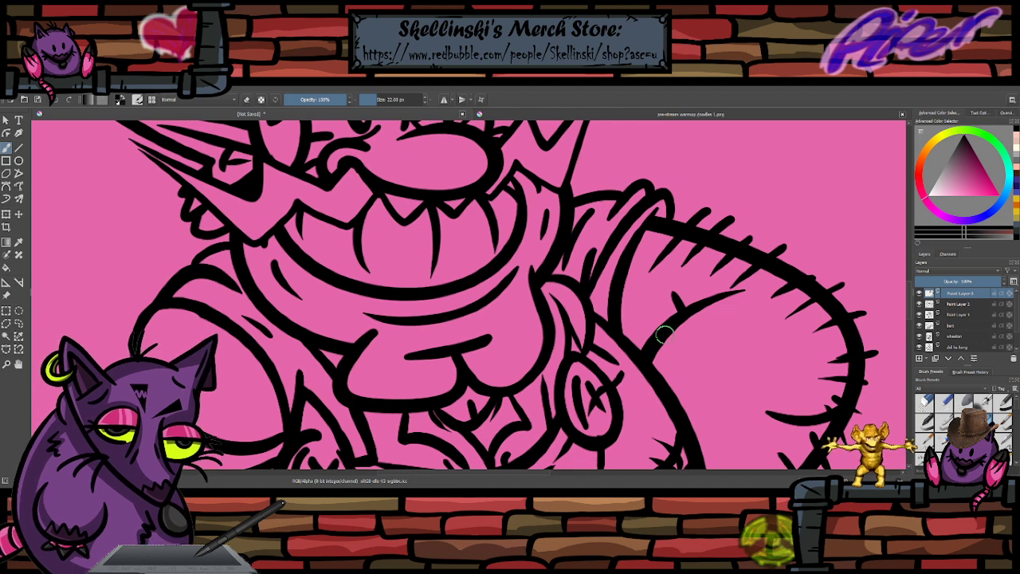
- Review the completed arm and body, and examine the empty space beside the character
{"action": "scroll", "coordinate": [668, 329], "scroll_direction": "down", "scroll_amount": 4}
{"action": "scroll", "coordinate": [635, 284], "scroll_direction": "down", "scroll_amount": 2}
{"action": "scroll", "coordinate": [650, 321], "scroll_direction": "up", "scroll_amount": 3}
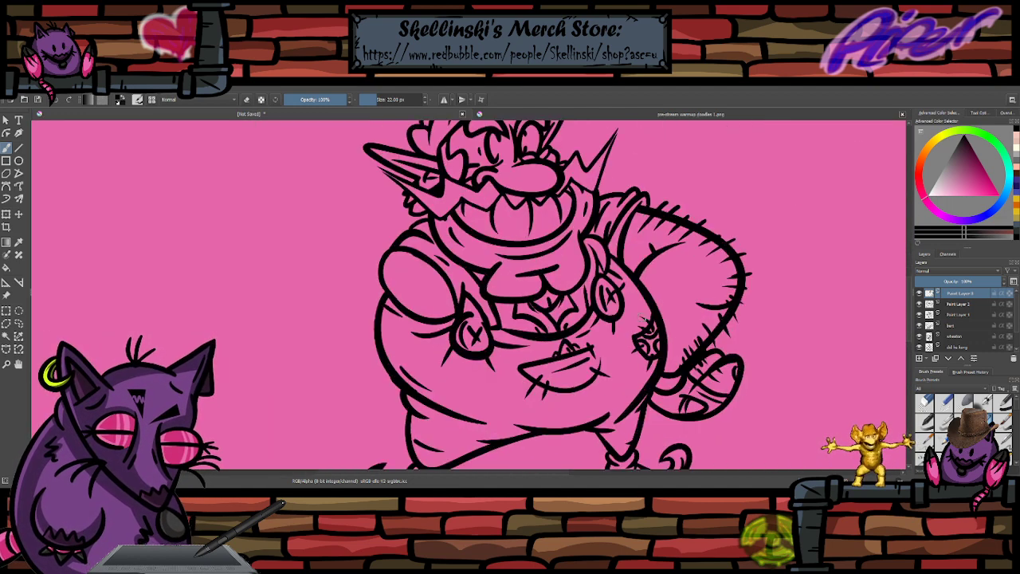
{"action": "scroll", "coordinate": [647, 323], "scroll_direction": "down", "scroll_amount": 1}
{"action": "scroll", "coordinate": [620, 323], "scroll_direction": "up", "scroll_amount": 1}
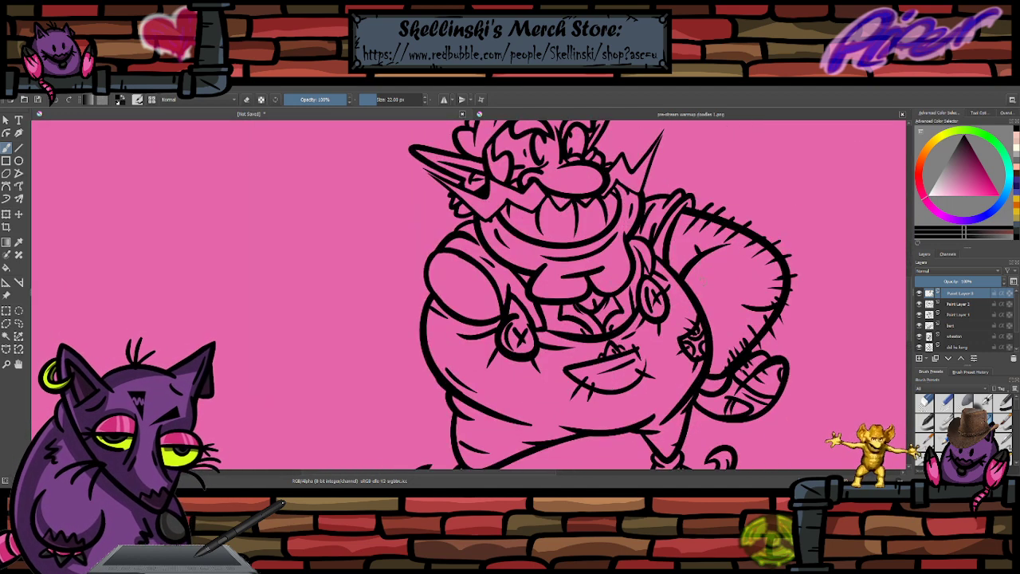
{"action": "scroll", "coordinate": [693, 259], "scroll_direction": "down", "scroll_amount": 3}
{"action": "scroll", "coordinate": [652, 229], "scroll_direction": "up", "scroll_amount": 2}
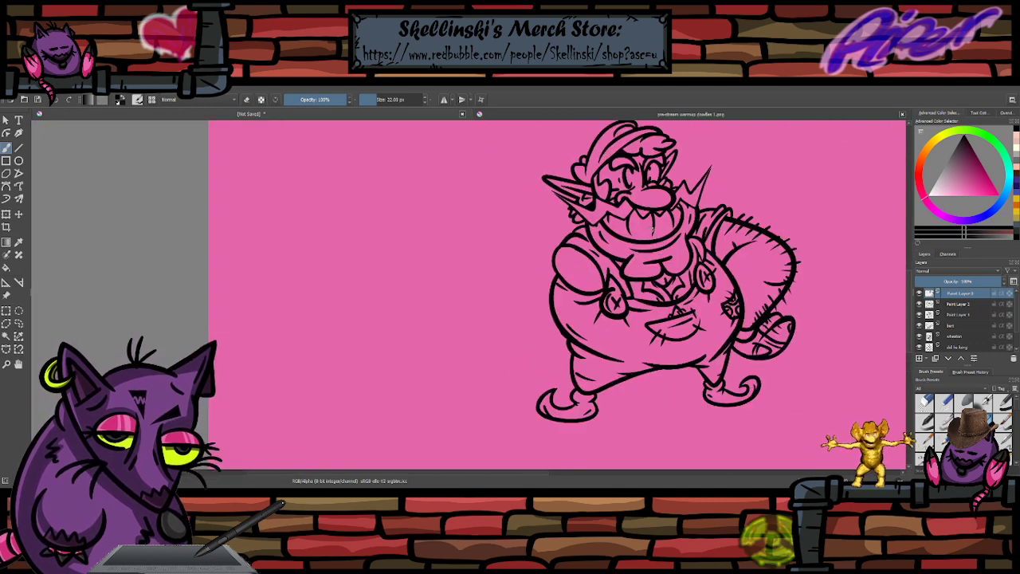
{"action": "scroll", "coordinate": [668, 247], "scroll_direction": "down", "scroll_amount": 1}
{"action": "scroll", "coordinate": [680, 239], "scroll_direction": "up", "scroll_amount": 1}
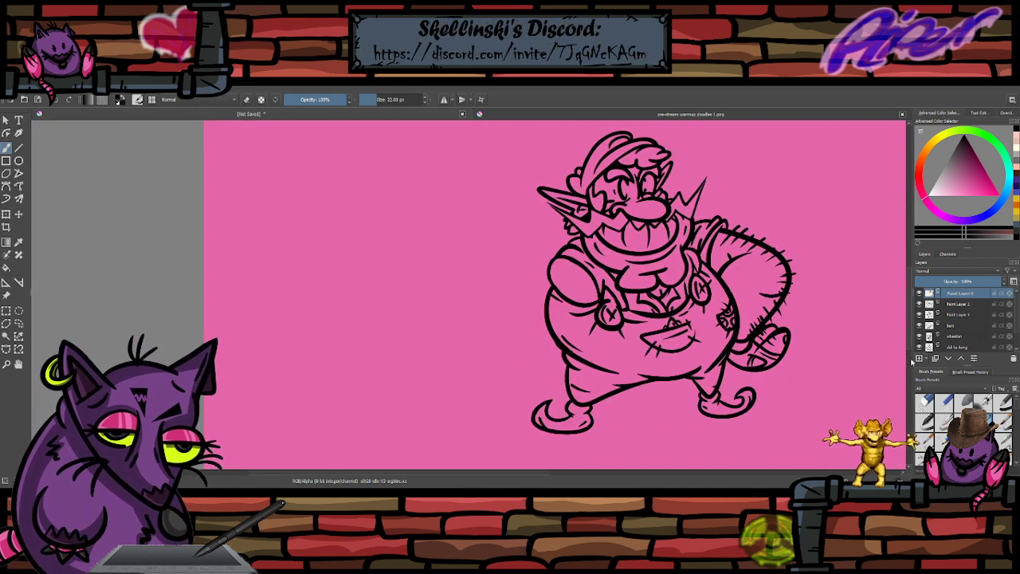
- Add a new paint layer and ink three rounded finger outlines in the empty space beside the character's face
{"action": "left_click", "coordinate": [919, 359]}
{"action": "scroll", "coordinate": [571, 289], "scroll_direction": "down", "scroll_amount": 2}
{"action": "scroll", "coordinate": [566, 243], "scroll_direction": "up", "scroll_amount": 2}
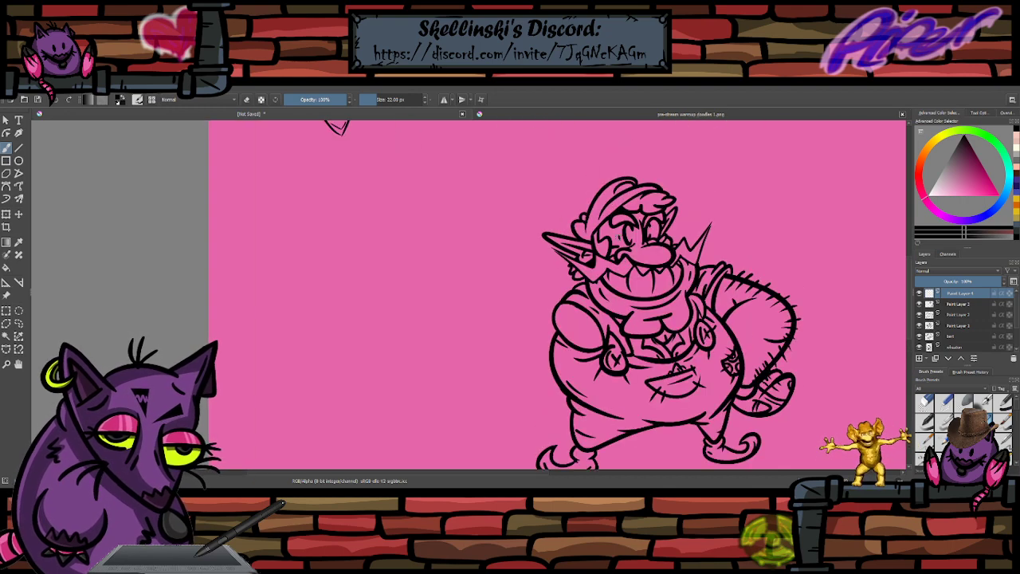
{"action": "scroll", "coordinate": [618, 238], "scroll_direction": "up", "scroll_amount": 1}
{"action": "mouse_move", "coordinate": [404, 313]}
{"action": "left_mouse_down"}
{"action": "mouse_move", "coordinate": [413, 306]}
{"action": "mouse_move", "coordinate": [405, 245]}
{"action": "mouse_move", "coordinate": [436, 303]}
{"action": "mouse_move", "coordinate": [452, 249]}
{"action": "mouse_move", "coordinate": [472, 321]}
{"action": "left_mouse_up"}
{"action": "key", "text": "ctrl+z"}
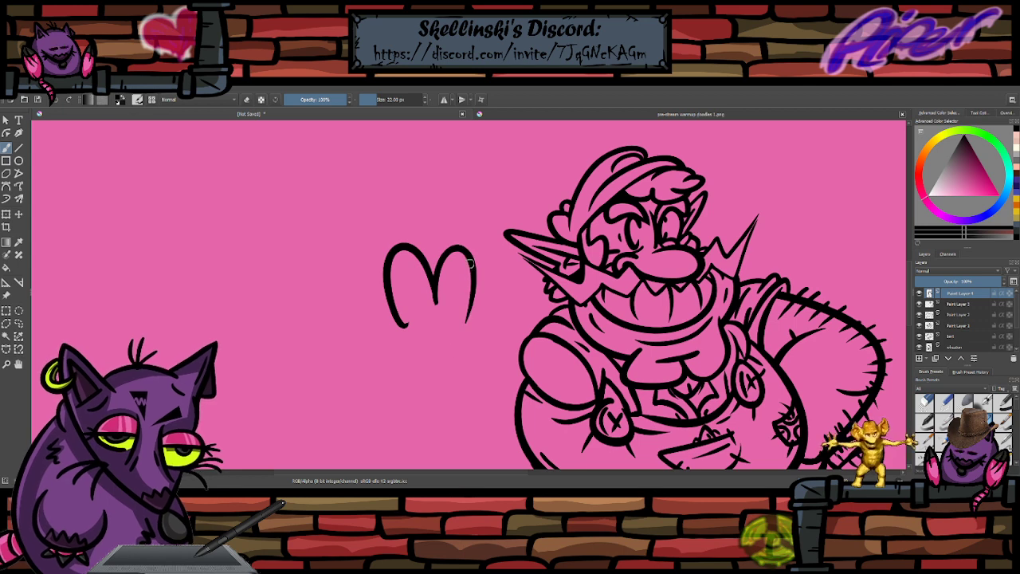
{"action": "left_click_drag", "start_coordinate": [479, 279], "coordinate": [489, 343]}
{"action": "key", "text": "ctrl+z"}
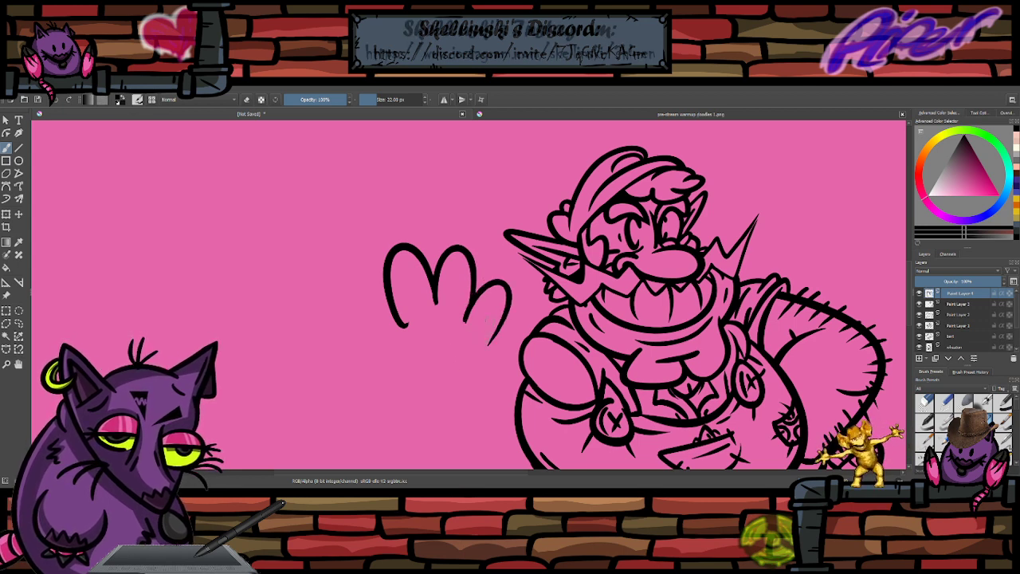
- Try thumb and palm strokes below the new fingers, undo them and trim the first finger's lower end
{"action": "left_click_drag", "start_coordinate": [401, 320], "coordinate": [440, 341]}
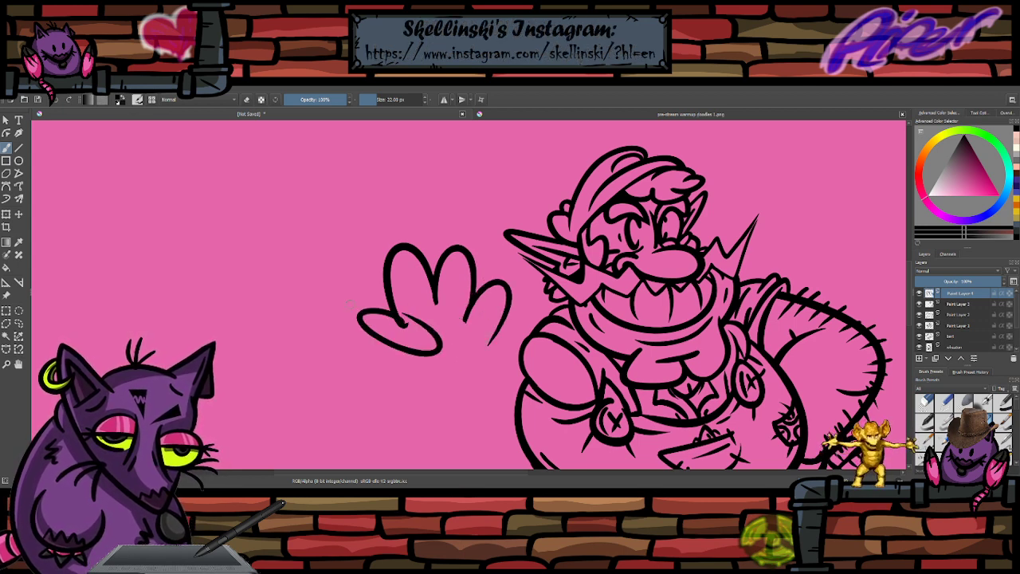
{"action": "key", "text": "ctrl+z"}
{"action": "key", "text": "e"}
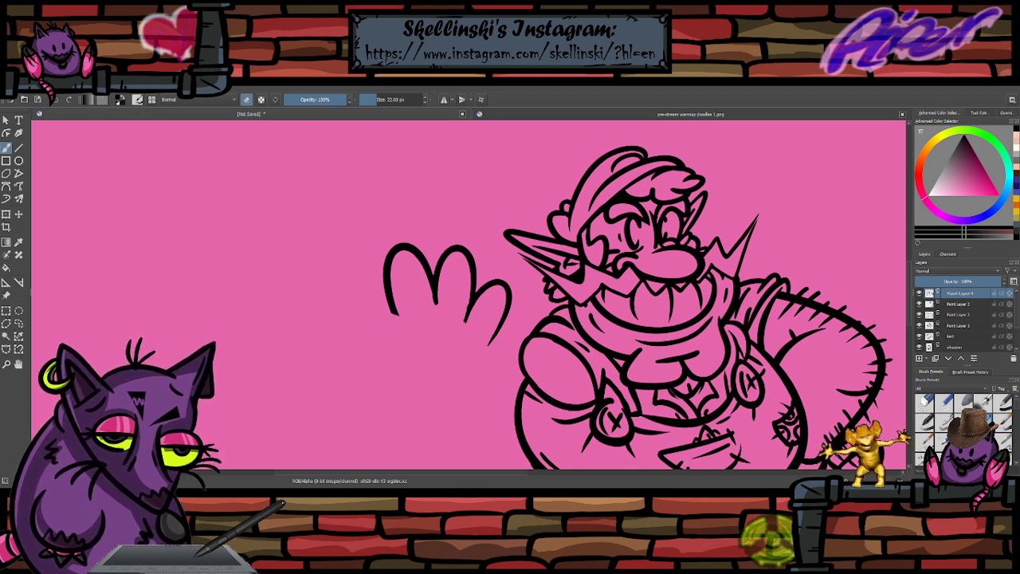
{"action": "key", "text": "e"}
{"action": "mouse_move", "coordinate": [396, 302]}
{"action": "left_mouse_down"}
{"action": "mouse_move", "coordinate": [423, 287]}
{"action": "mouse_move", "coordinate": [436, 302]}
{"action": "left_mouse_up"}
{"action": "key", "text": "ctrl+z"}
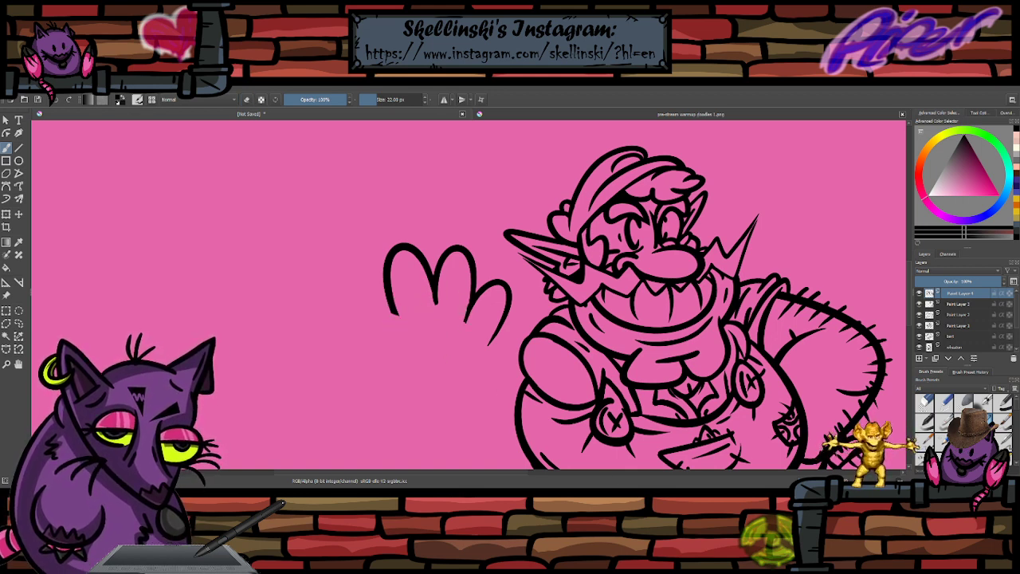
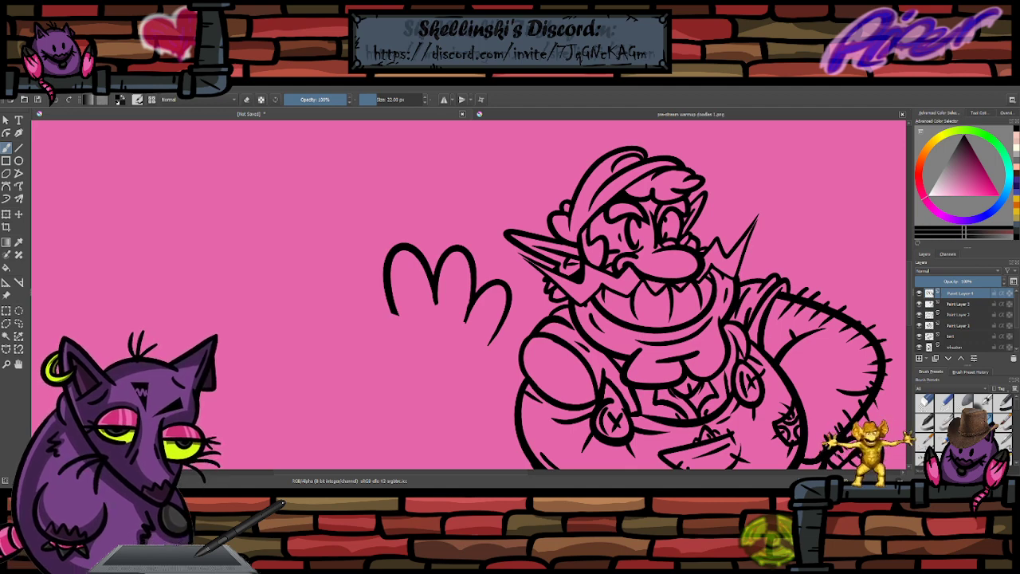
- Ink curved crease lines across the bases of the three raised fingers and short ticks near their tips
{"action": "scroll", "coordinate": [526, 240], "scroll_direction": "down", "scroll_amount": 2}
{"action": "scroll", "coordinate": [504, 283], "scroll_direction": "up", "scroll_amount": 2}
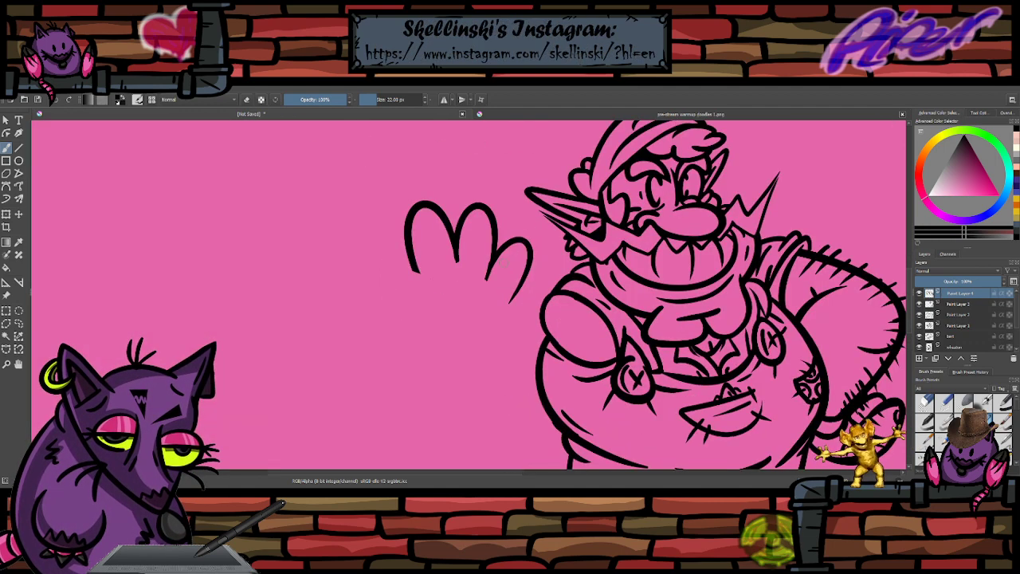
{"action": "left_click_drag", "start_coordinate": [489, 264], "coordinate": [483, 287]}
{"action": "key", "text": "ctrl+z"}
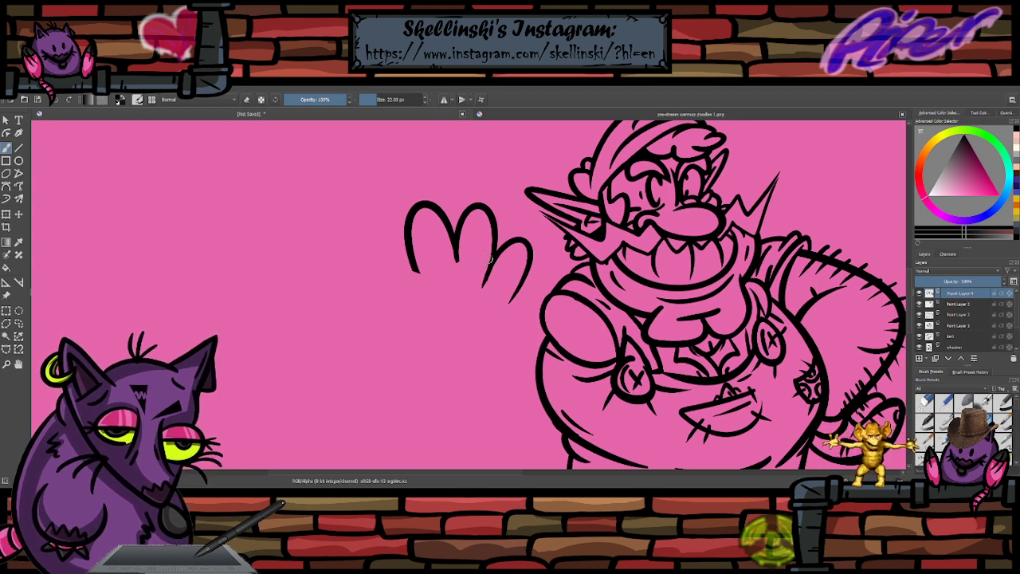
{"action": "mouse_move", "coordinate": [461, 246]}
{"action": "left_mouse_down"}
{"action": "mouse_move", "coordinate": [490, 254]}
{"action": "mouse_move", "coordinate": [415, 261]}
{"action": "mouse_move", "coordinate": [457, 259]}
{"action": "mouse_move", "coordinate": [486, 234]}
{"action": "mouse_move", "coordinate": [517, 288]}
{"action": "left_mouse_up"}
{"action": "key", "text": "ctrl+z"}
{"action": "key", "text": "ctrl+z"}
{"action": "key", "text": "ctrl+z"}
{"action": "key", "text": "ctrl+z"}
{"action": "left_click_drag", "start_coordinate": [464, 263], "coordinate": [487, 253]}
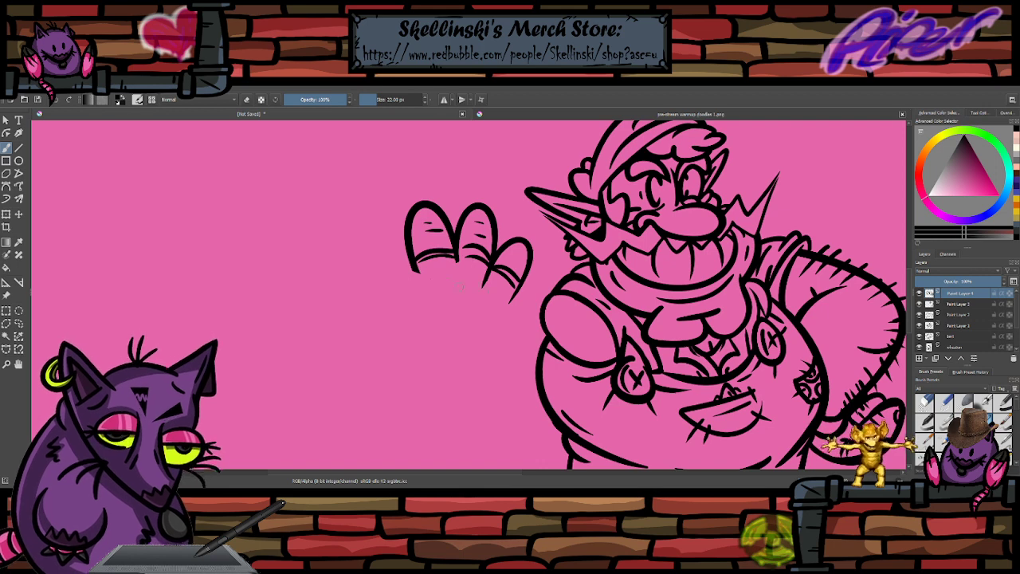
- Ink the oval thumb, the folded finger opposite it and the curved underside of the raised hand
{"action": "mouse_move", "coordinate": [432, 270]}
{"action": "left_mouse_down"}
{"action": "mouse_move", "coordinate": [483, 288]}
{"action": "mouse_move", "coordinate": [467, 328]}
{"action": "mouse_move", "coordinate": [414, 325]}
{"action": "left_mouse_up"}
{"action": "key", "text": "ctrl+z"}
{"action": "key", "text": "ctrl+z"}
{"action": "left_click_drag", "start_coordinate": [514, 331], "coordinate": [413, 325]}
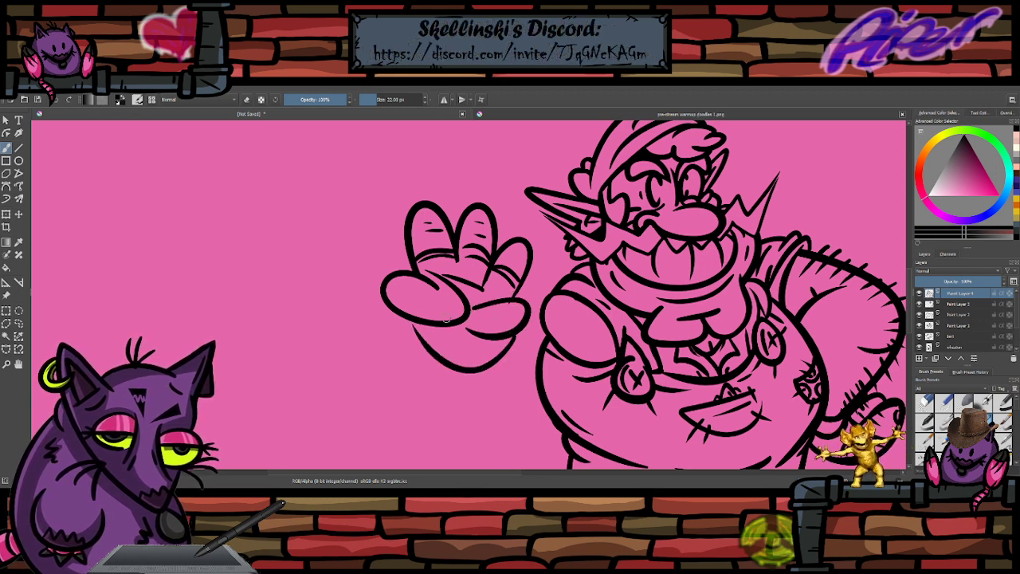
{"action": "key", "text": "ctrl+z"}
{"action": "left_click_drag", "start_coordinate": [514, 333], "coordinate": [383, 317]}
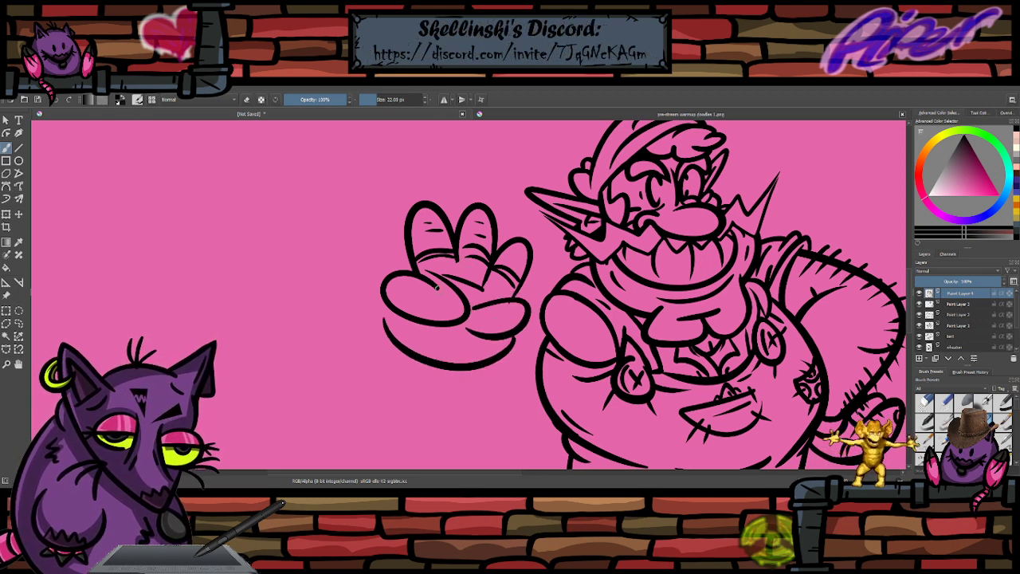
- Ink joint creases across the thumb and the folded finger, and undo the small round mark on the palm side
{"action": "mouse_move", "coordinate": [440, 280]}
{"action": "left_mouse_down"}
{"action": "mouse_move", "coordinate": [430, 319]}
{"action": "mouse_move", "coordinate": [420, 317]}
{"action": "left_mouse_up"}
{"action": "mouse_move", "coordinate": [505, 302]}
{"action": "left_mouse_down"}
{"action": "mouse_move", "coordinate": [500, 331]}
{"action": "mouse_move", "coordinate": [509, 331]}
{"action": "left_mouse_up"}
{"action": "key", "text": "ctrl+z"}
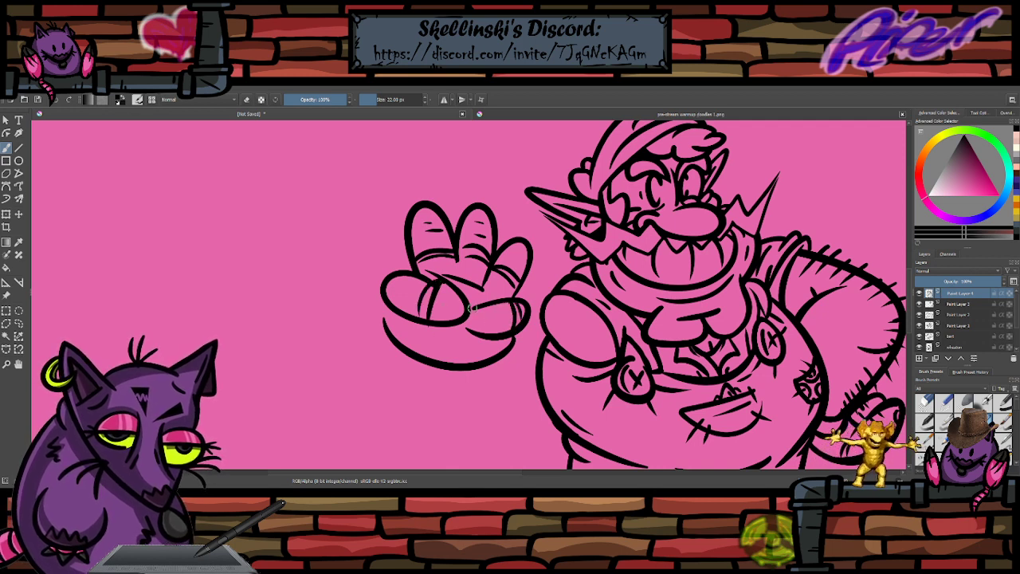
{"action": "left_click_drag", "start_coordinate": [451, 304], "coordinate": [452, 311]}
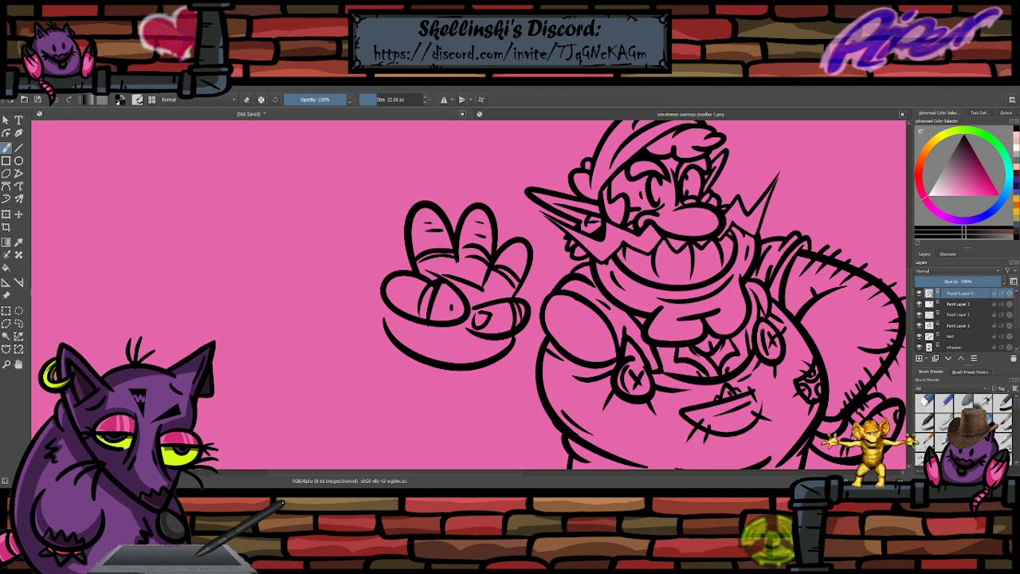
{"action": "scroll", "coordinate": [503, 269], "scroll_direction": "down", "scroll_amount": 4}
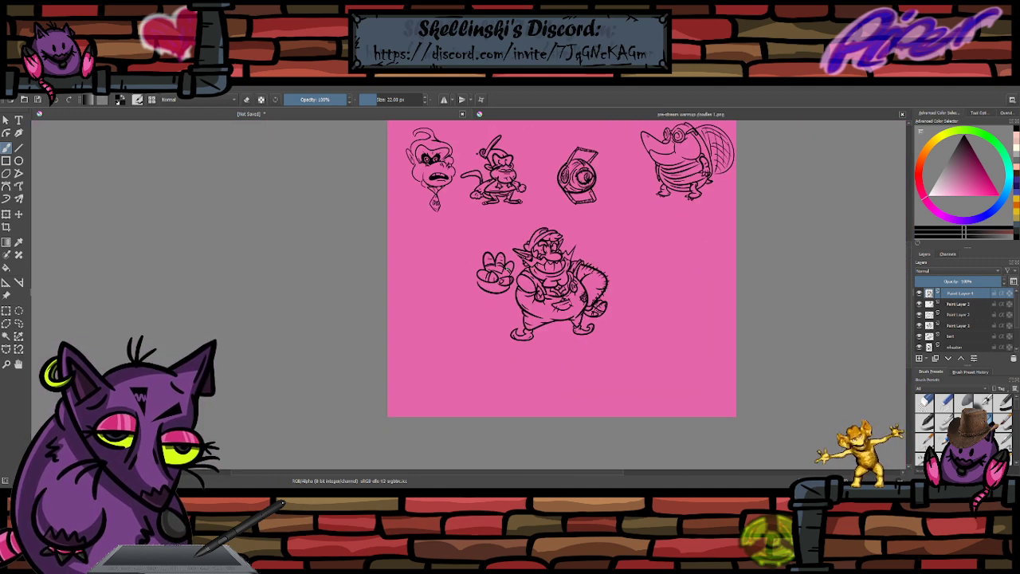
{"action": "scroll", "coordinate": [504, 270], "scroll_direction": "up", "scroll_amount": 2}
{"action": "scroll", "coordinate": [494, 275], "scroll_direction": "up", "scroll_amount": 3}
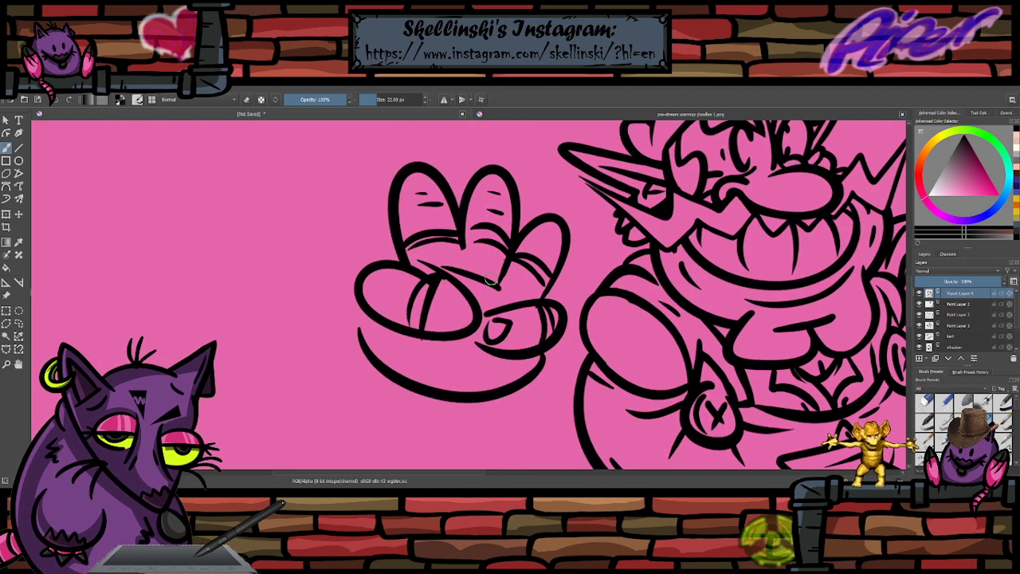
{"action": "key", "text": "ctrl+z"}
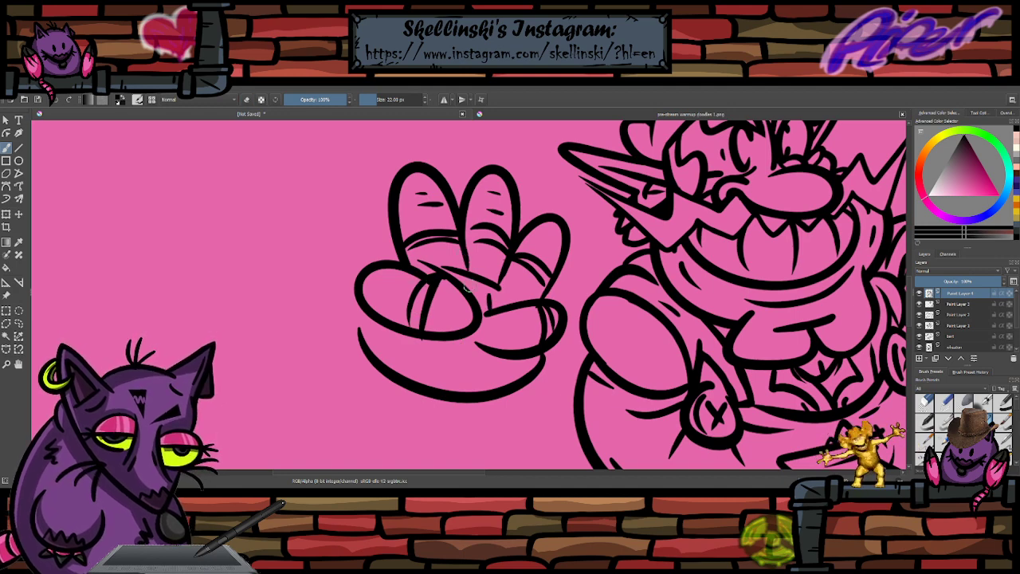
- Ink a curved cuff line with a rounded end beneath the raised hand
{"action": "scroll", "coordinate": [488, 233], "scroll_direction": "down", "scroll_amount": 1}
{"action": "scroll", "coordinate": [496, 272], "scroll_direction": "up", "scroll_amount": 1}
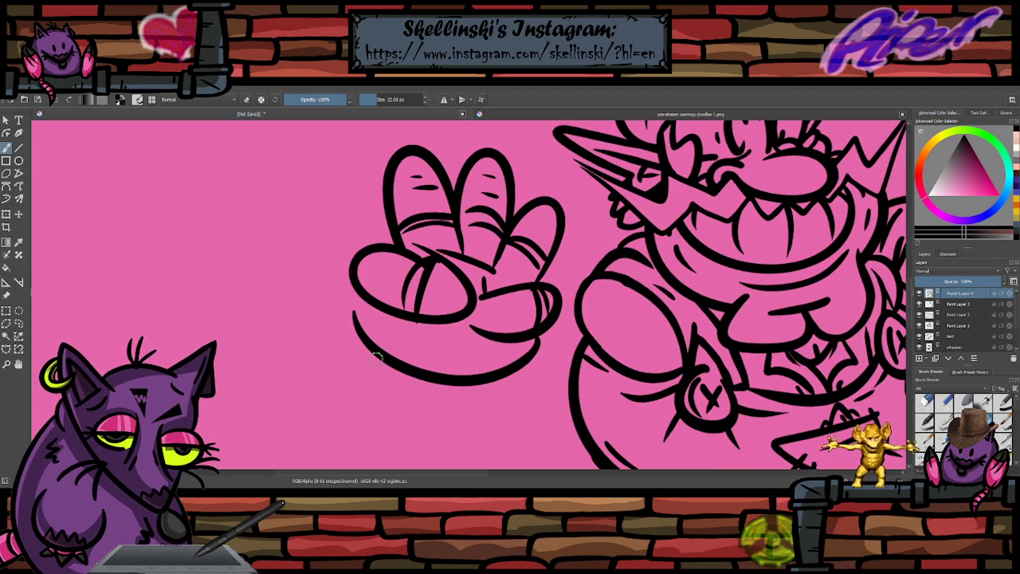
{"action": "left_click_drag", "start_coordinate": [366, 341], "coordinate": [532, 394]}
{"action": "key", "text": "ctrl+z"}
{"action": "mouse_move", "coordinate": [360, 343]}
{"action": "left_mouse_down"}
{"action": "mouse_move", "coordinate": [511, 419]}
{"action": "mouse_move", "coordinate": [519, 385]}
{"action": "left_mouse_up"}
- Mirror the raised hand horizontally, tilt it and move it up beside the character's ear
{"action": "scroll", "coordinate": [429, 355], "scroll_direction": "down", "scroll_amount": 3}
{"action": "key", "text": "ctrl+equal"}
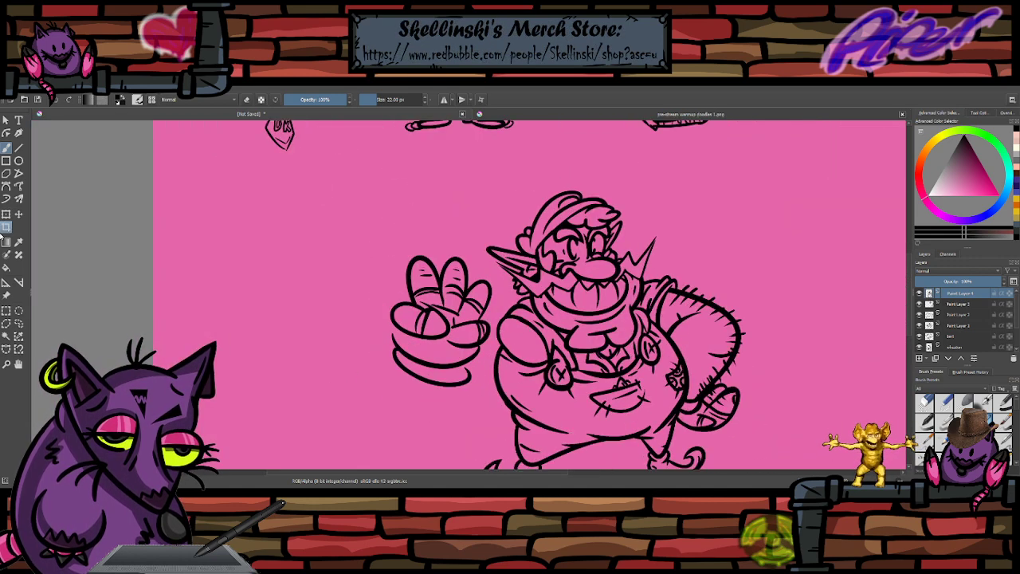
{"action": "left_click", "coordinate": [18, 323]}
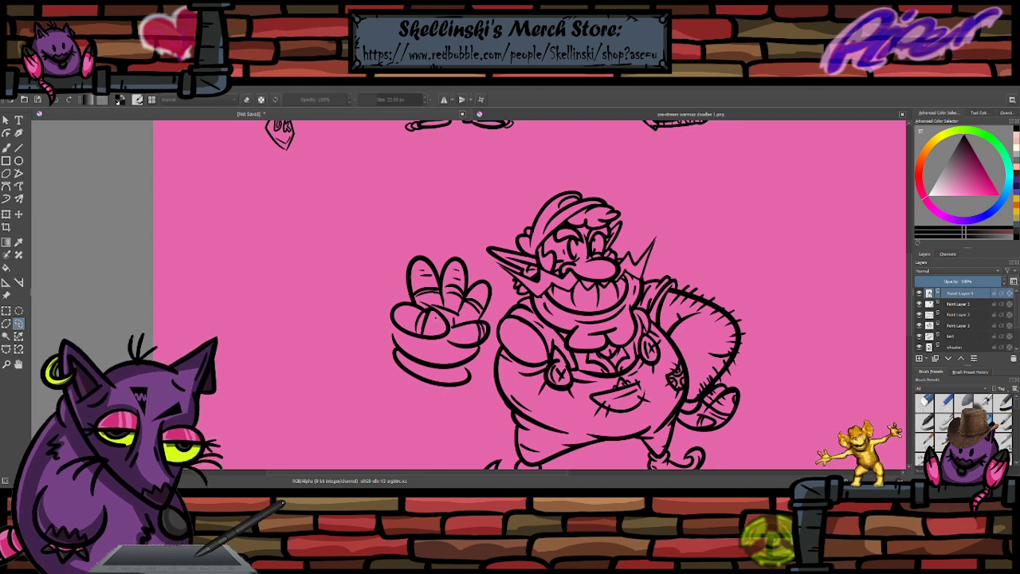
{"action": "scroll", "coordinate": [434, 319], "scroll_direction": "up", "scroll_amount": 1}
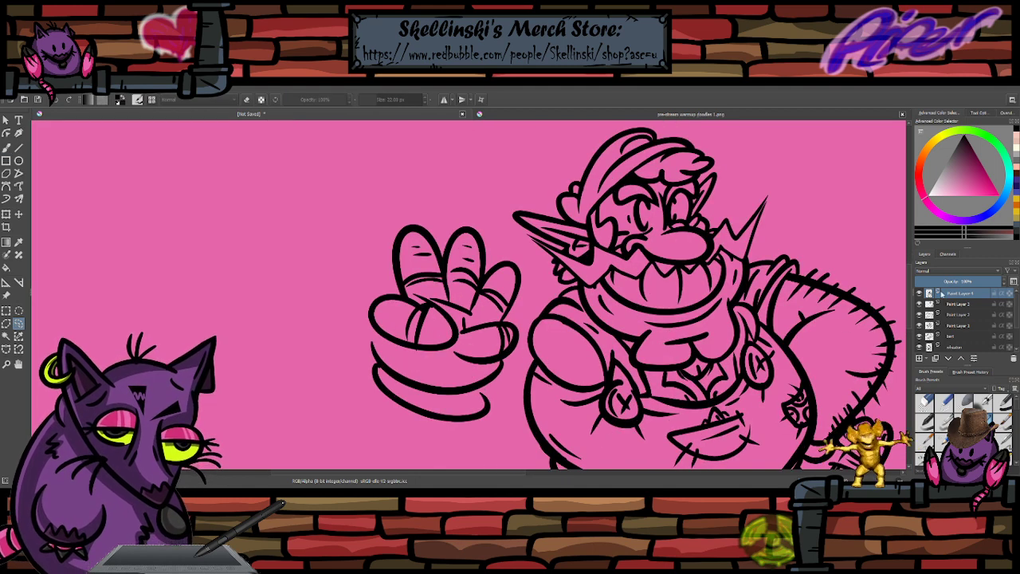
{"action": "left_click", "coordinate": [6, 214]}
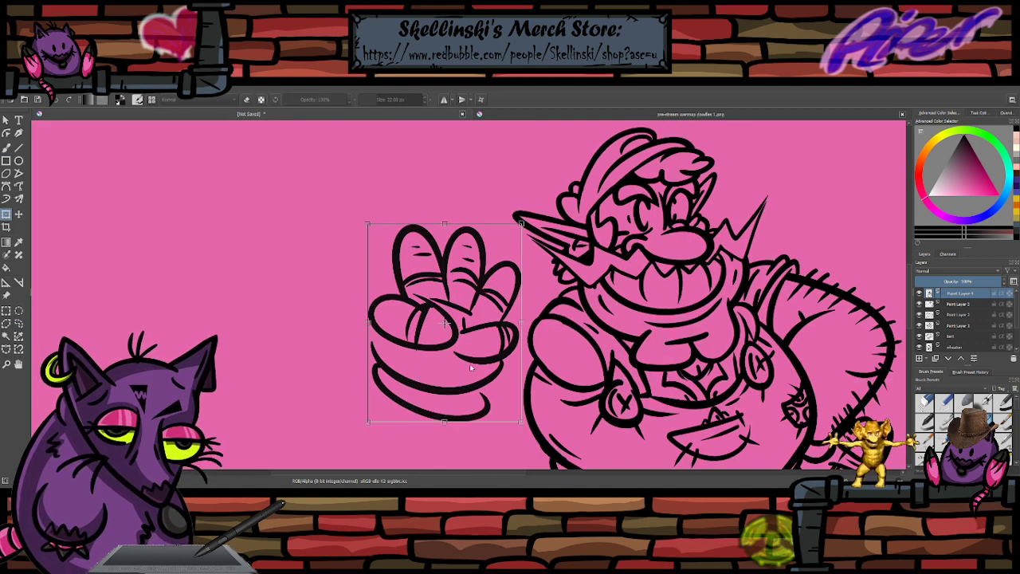
{"action": "left_click", "coordinate": [507, 425]}
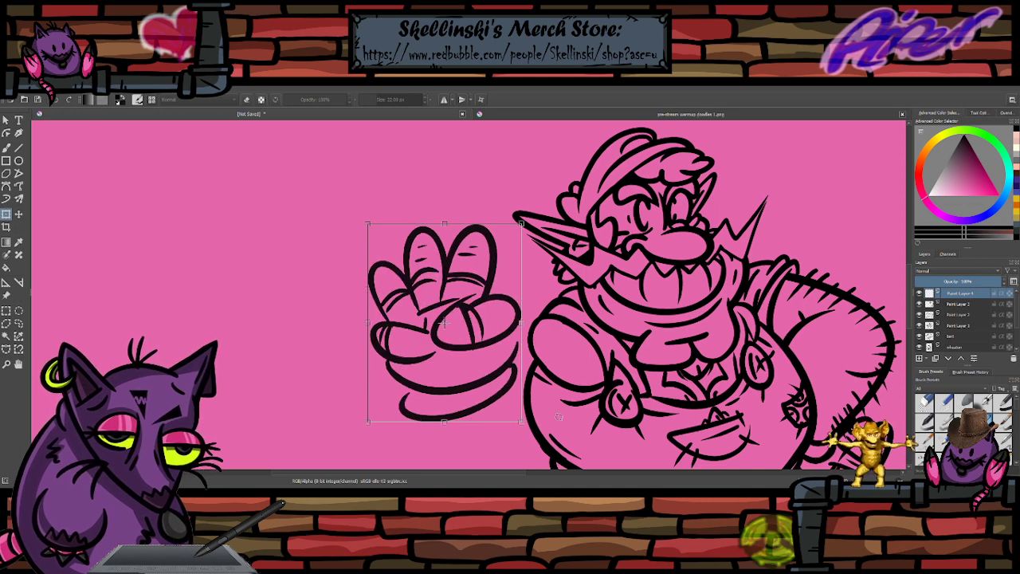
{"action": "left_click_drag", "start_coordinate": [536, 435], "coordinate": [560, 408]}
{"action": "scroll", "coordinate": [490, 311], "scroll_direction": "down", "scroll_amount": 2}
{"action": "left_click_drag", "start_coordinate": [478, 344], "coordinate": [476, 310]}
{"action": "key", "text": "Return"}
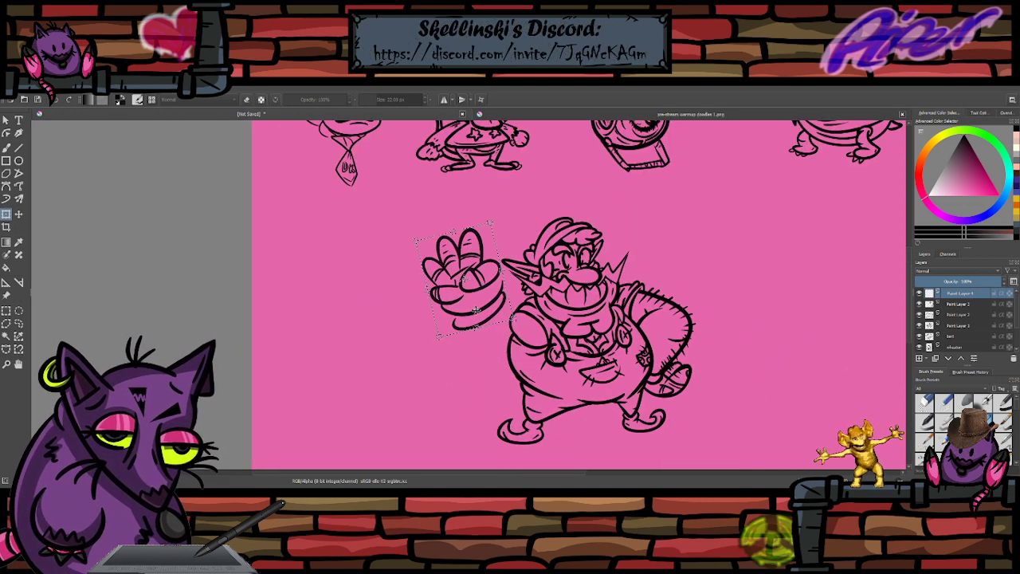
- Adjust the tilt and position of the mirrored hand to leave more room beside the ear, and return to the brush
{"action": "scroll", "coordinate": [595, 323], "scroll_direction": "up", "scroll_amount": 2}
{"action": "scroll", "coordinate": [498, 271], "scroll_direction": "down", "scroll_amount": 1}
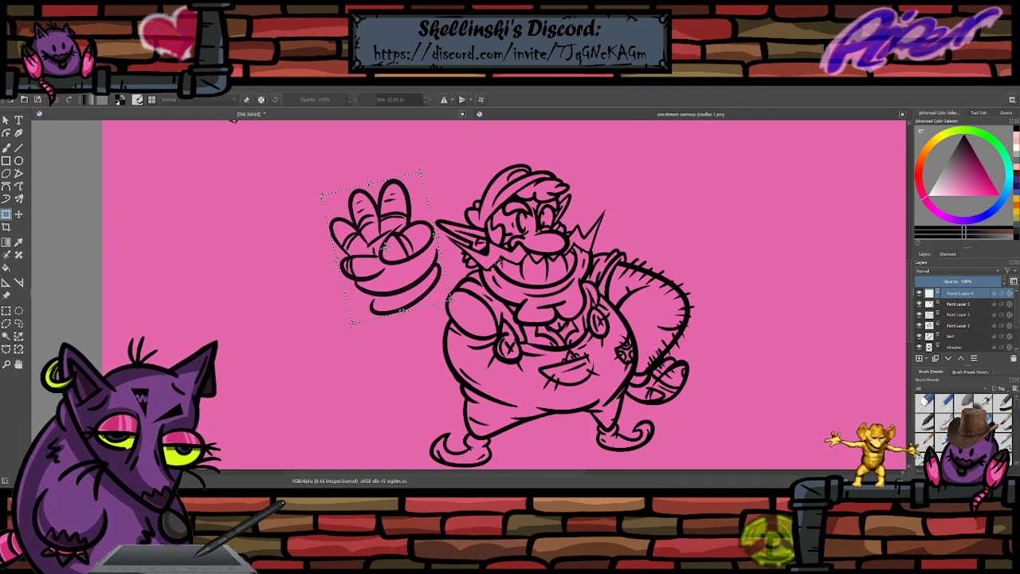
{"action": "key", "text": "ctrl+plus"}
{"action": "key", "text": "ctrl+minus"}
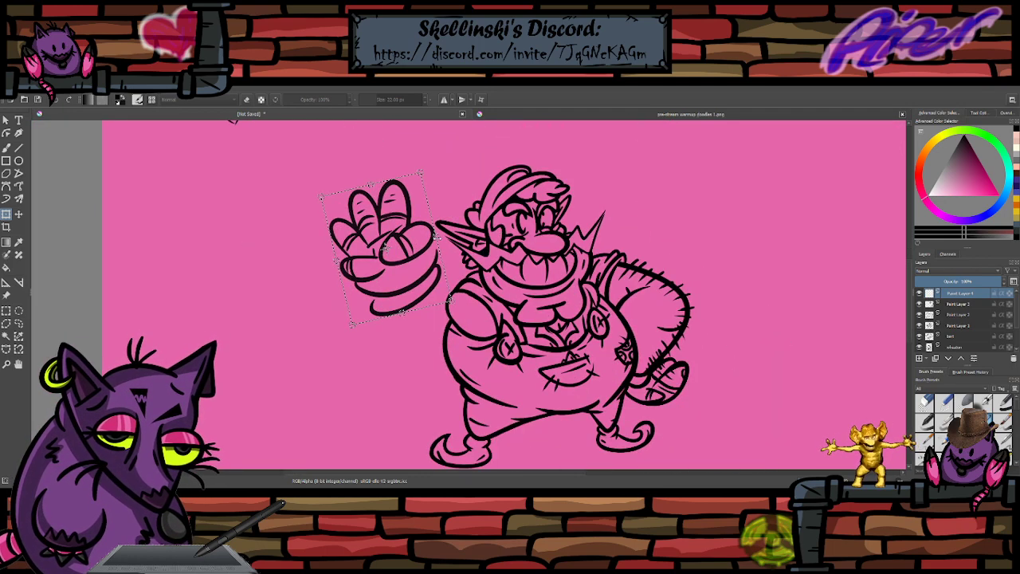
{"action": "mouse_move", "coordinate": [437, 237]}
{"action": "left_mouse_down"}
{"action": "mouse_move", "coordinate": [475, 245]}
{"action": "mouse_move", "coordinate": [428, 253]}
{"action": "mouse_move", "coordinate": [382, 287]}
{"action": "left_mouse_up"}
{"action": "left_click", "coordinate": [6, 149]}
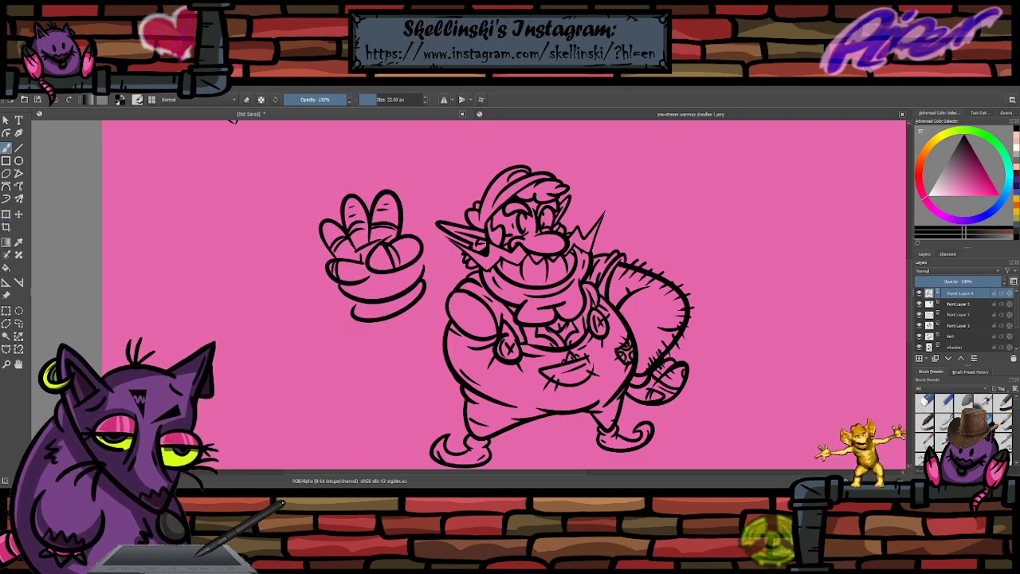
- Ink a large rounded forearm outline hanging below the cuff and reaching the character's body
{"action": "key", "text": "ctrl+plus"}
{"action": "key", "text": "ctrl+minus"}
{"action": "scroll", "coordinate": [398, 335], "scroll_direction": "up", "scroll_amount": 1}
{"action": "mouse_move", "coordinate": [331, 305]}
{"action": "left_mouse_down"}
{"action": "mouse_move", "coordinate": [349, 414]}
{"action": "mouse_move", "coordinate": [443, 282]}
{"action": "left_mouse_up"}
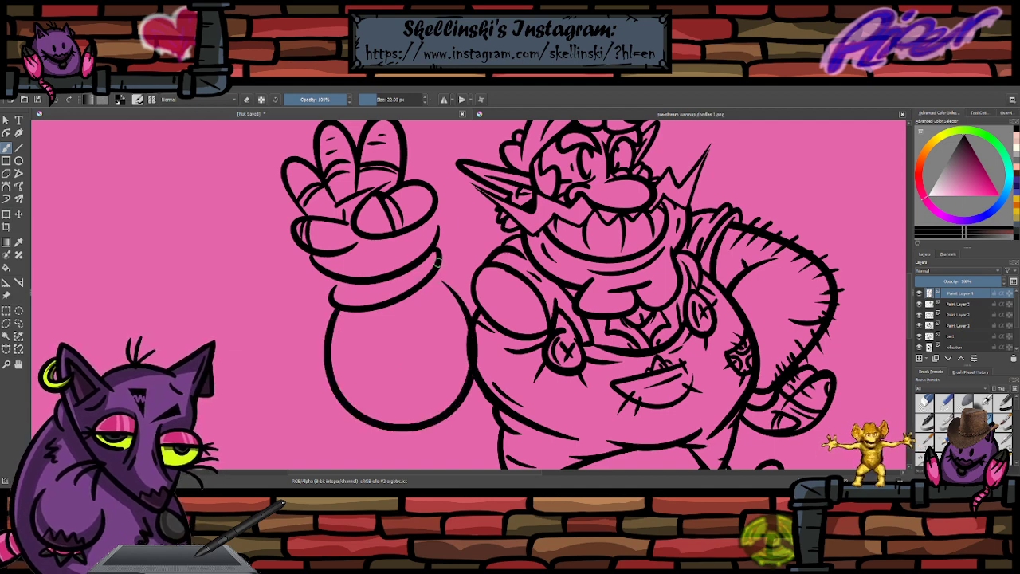
- Try an arched upper-arm line, undo it and ink short curved crease lines between the cuff and the shoulder
{"action": "scroll", "coordinate": [437, 259], "scroll_direction": "down", "scroll_amount": 1}
{"action": "mouse_move", "coordinate": [417, 263]}
{"action": "left_mouse_down"}
{"action": "mouse_move", "coordinate": [438, 275]}
{"action": "mouse_move", "coordinate": [454, 327]}
{"action": "mouse_move", "coordinate": [487, 277]}
{"action": "left_mouse_up"}
{"action": "key", "text": "ctrl+z"}
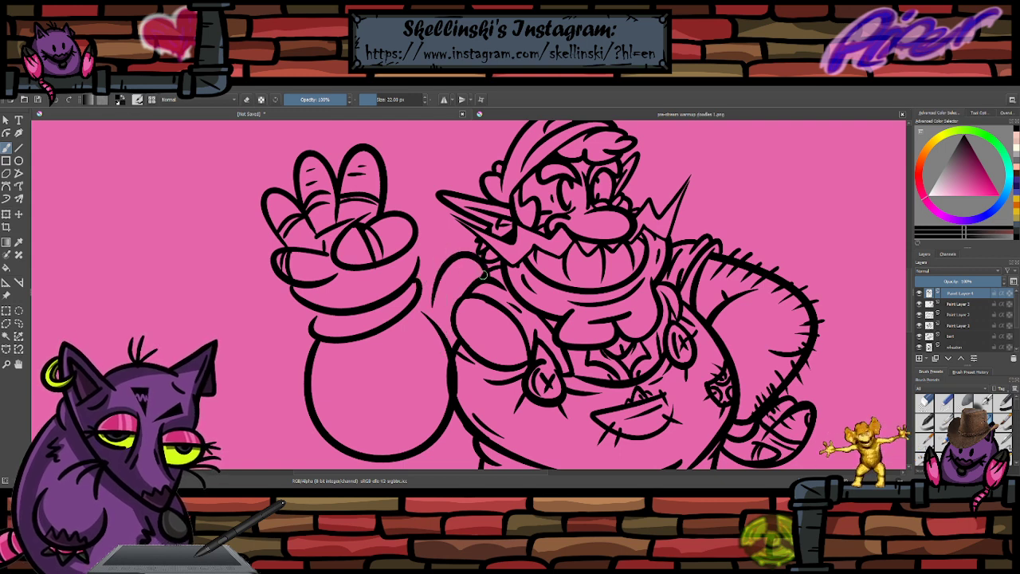
{"action": "key", "text": "ctrl+z"}
{"action": "left_click_drag", "start_coordinate": [418, 279], "coordinate": [483, 281]}
{"action": "key", "text": "ctrl+z"}
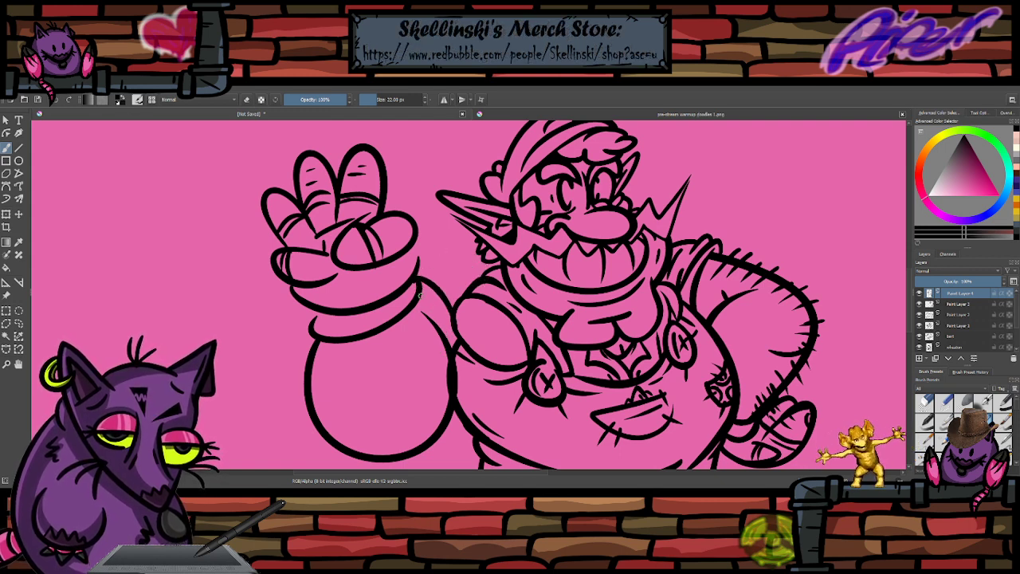
{"action": "left_click_drag", "start_coordinate": [420, 294], "coordinate": [448, 341]}
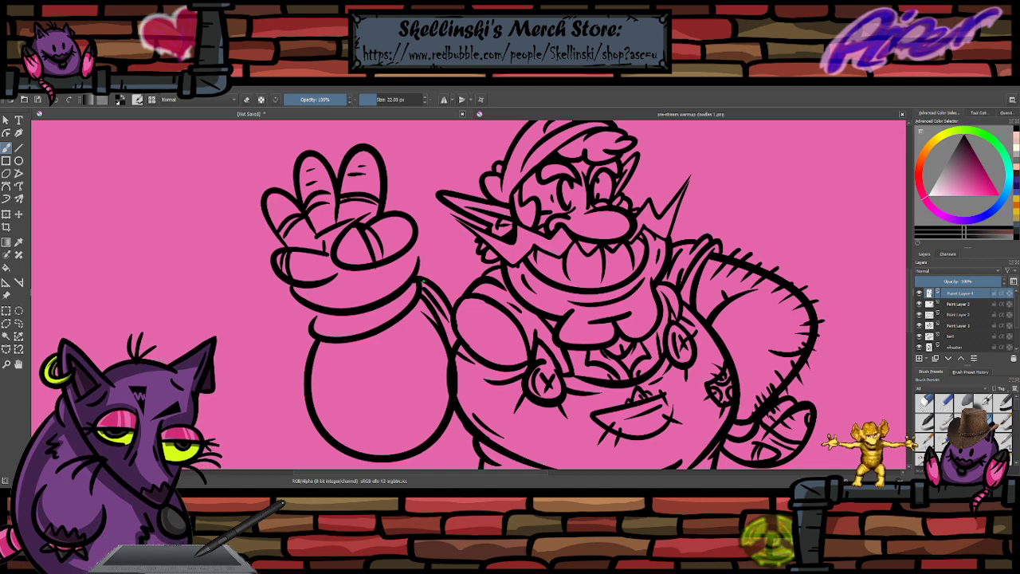
- Redraw the upper arm's top outline as an arch from the cuff to behind the ear
{"action": "mouse_move", "coordinate": [423, 280]}
{"action": "left_mouse_down"}
{"action": "mouse_move", "coordinate": [518, 300]}
{"action": "mouse_move", "coordinate": [424, 282]}
{"action": "mouse_move", "coordinate": [470, 290]}
{"action": "mouse_move", "coordinate": [437, 269]}
{"action": "mouse_move", "coordinate": [481, 264]}
{"action": "left_mouse_up"}
{"action": "key", "text": "ctrl+z"}
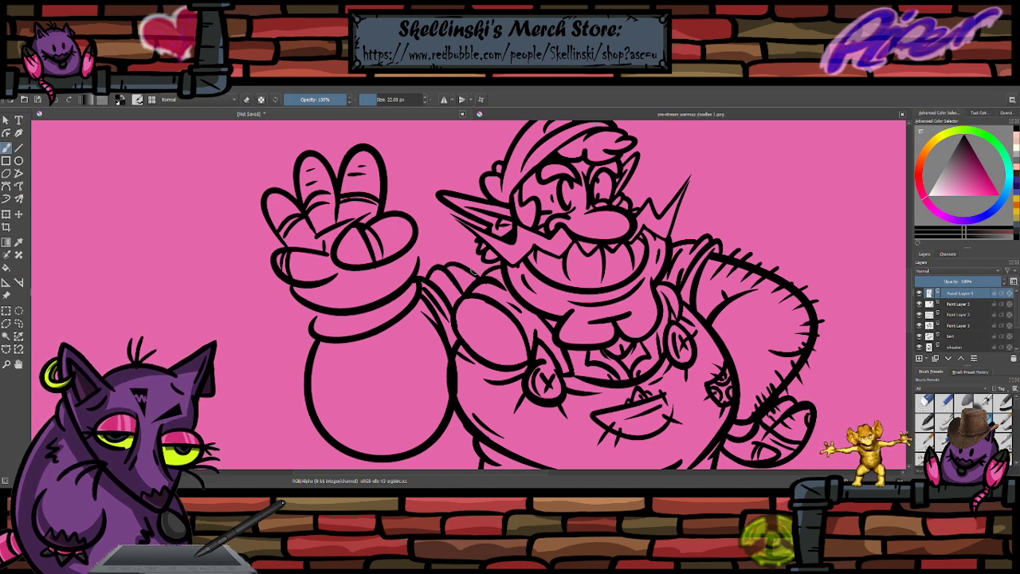
{"action": "key", "text": "ctrl+z"}
{"action": "key", "text": "ctrl+z"}
{"action": "mouse_move", "coordinate": [420, 272]}
{"action": "left_mouse_down"}
{"action": "mouse_move", "coordinate": [447, 279]}
{"action": "mouse_move", "coordinate": [480, 252]}
{"action": "left_mouse_up"}
{"action": "scroll", "coordinate": [533, 287], "scroll_direction": "down", "scroll_amount": 2}
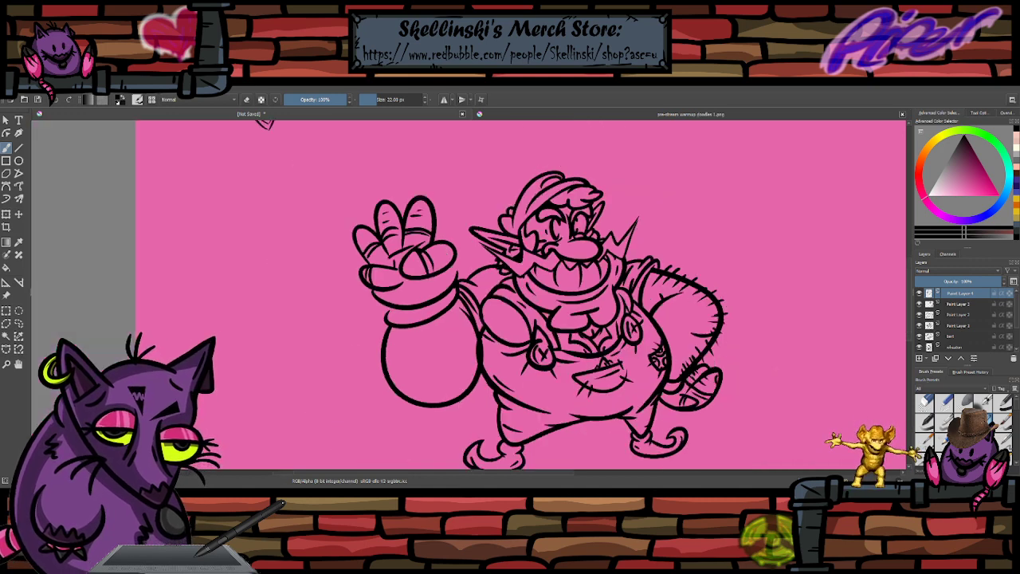
- Transform the raised arm layer, trying a slight rotation and skewing the hand toward the head
{"action": "scroll", "coordinate": [532, 287], "scroll_direction": "up", "scroll_amount": 1}
{"action": "key", "text": "ctrl+t"}
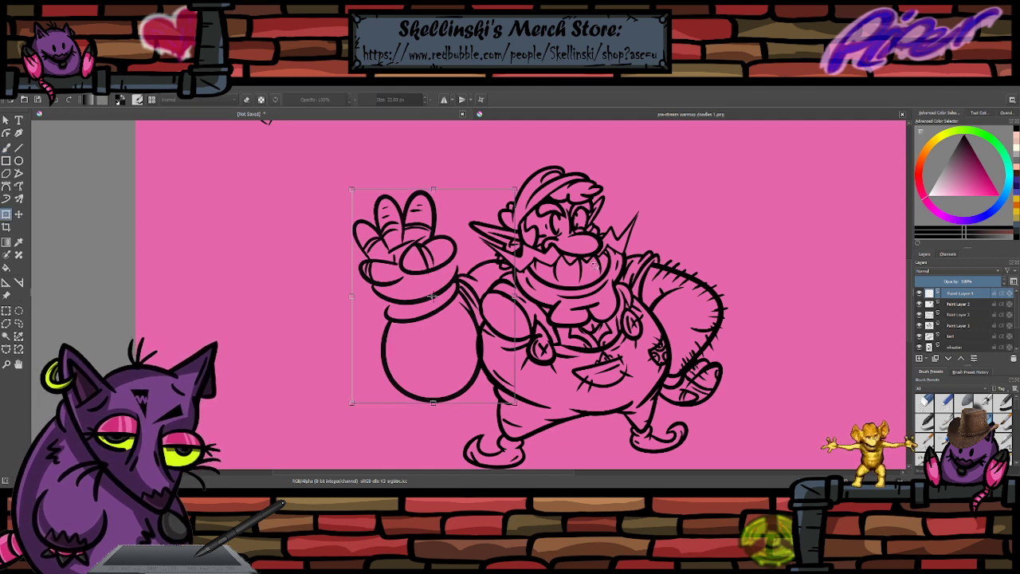
{"action": "mouse_move", "coordinate": [595, 267]}
{"action": "left_mouse_down"}
{"action": "mouse_move", "coordinate": [587, 246]}
{"action": "mouse_move", "coordinate": [577, 259]}
{"action": "left_mouse_up"}
{"action": "left_click_drag", "start_coordinate": [497, 313], "coordinate": [495, 315]}
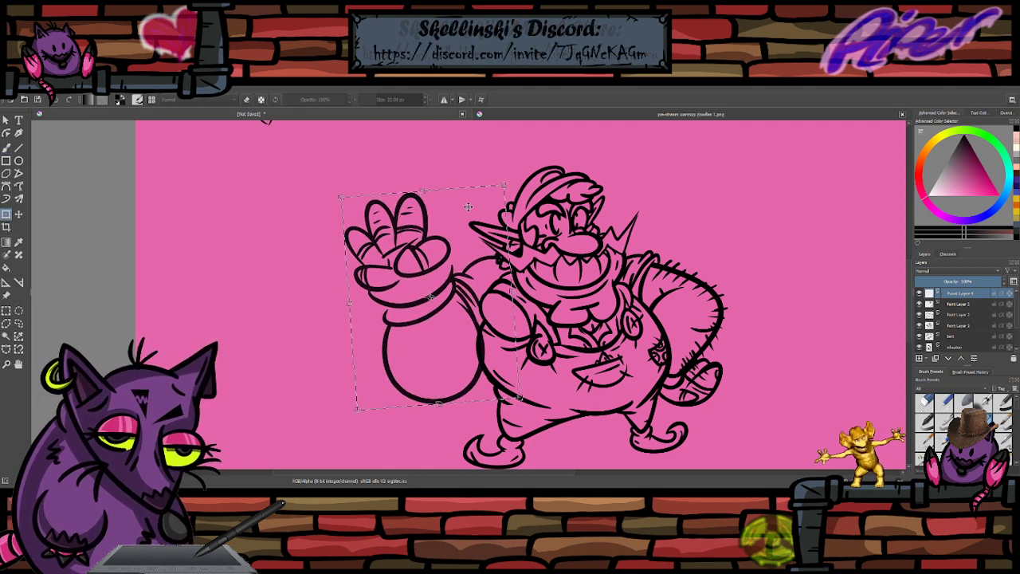
{"action": "key", "text": "Return"}
{"action": "left_click", "coordinate": [452, 191]}
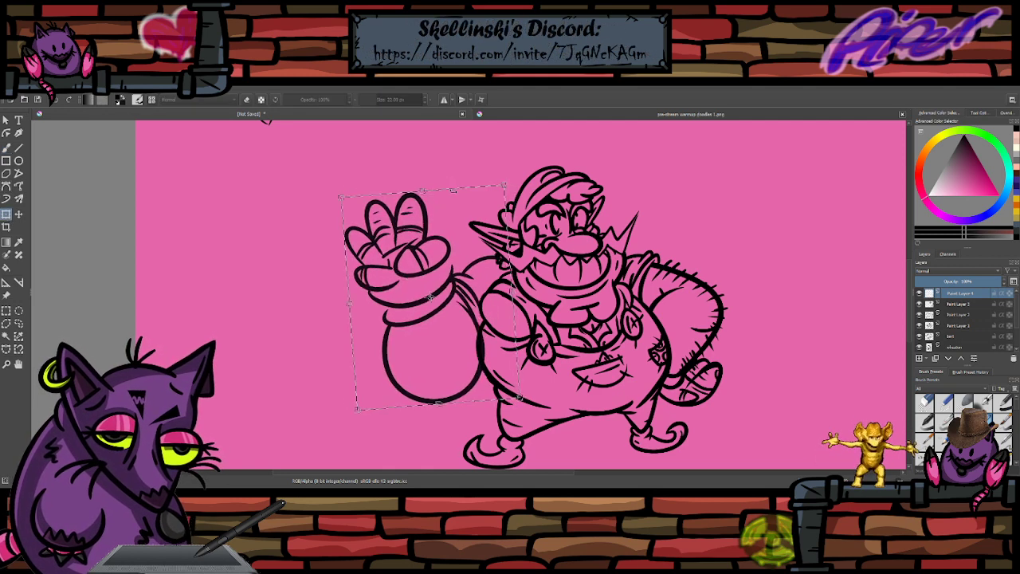
{"action": "left_click_drag", "start_coordinate": [452, 190], "coordinate": [471, 189]}
{"action": "key", "text": "Return"}
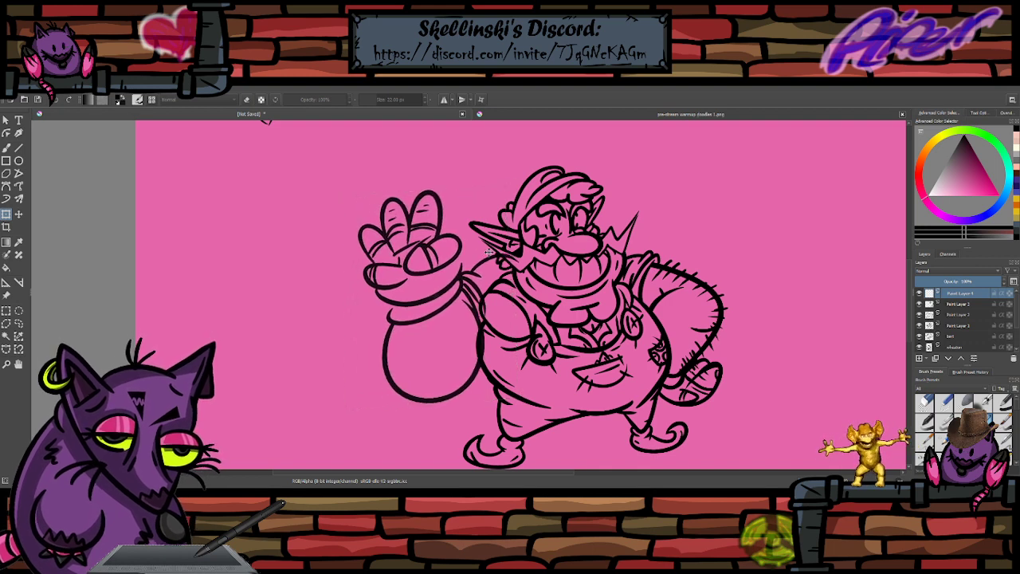
- Move the raised arm closer so it overlaps the body, and rotate it slightly outward
{"action": "left_click", "coordinate": [489, 253]}
{"action": "mouse_move", "coordinate": [511, 293]}
{"action": "left_mouse_down"}
{"action": "mouse_move", "coordinate": [495, 287]}
{"action": "mouse_move", "coordinate": [511, 280]}
{"action": "left_mouse_up"}
{"action": "key", "text": "Return"}
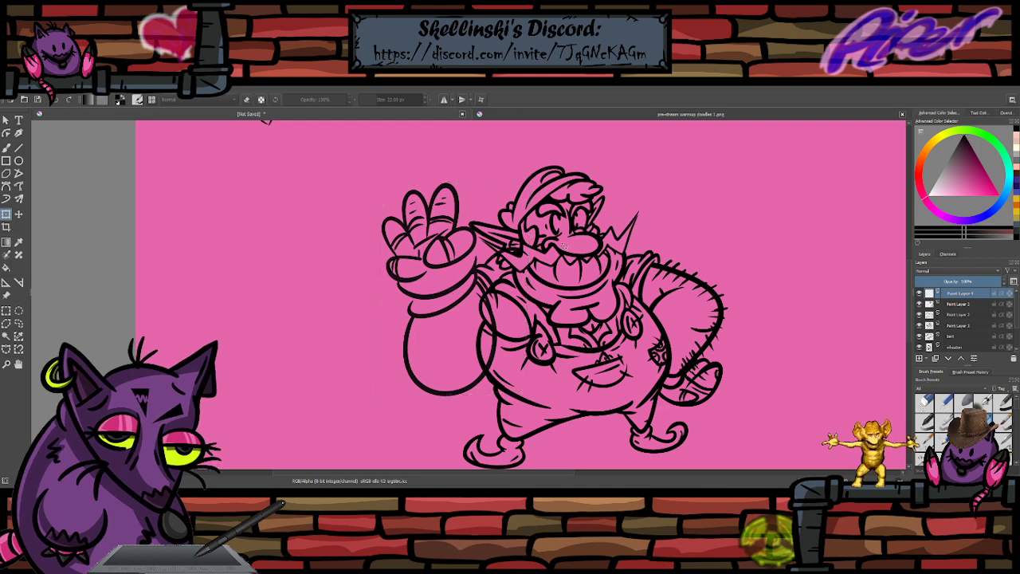
{"action": "left_click_drag", "start_coordinate": [563, 246], "coordinate": [553, 237]}
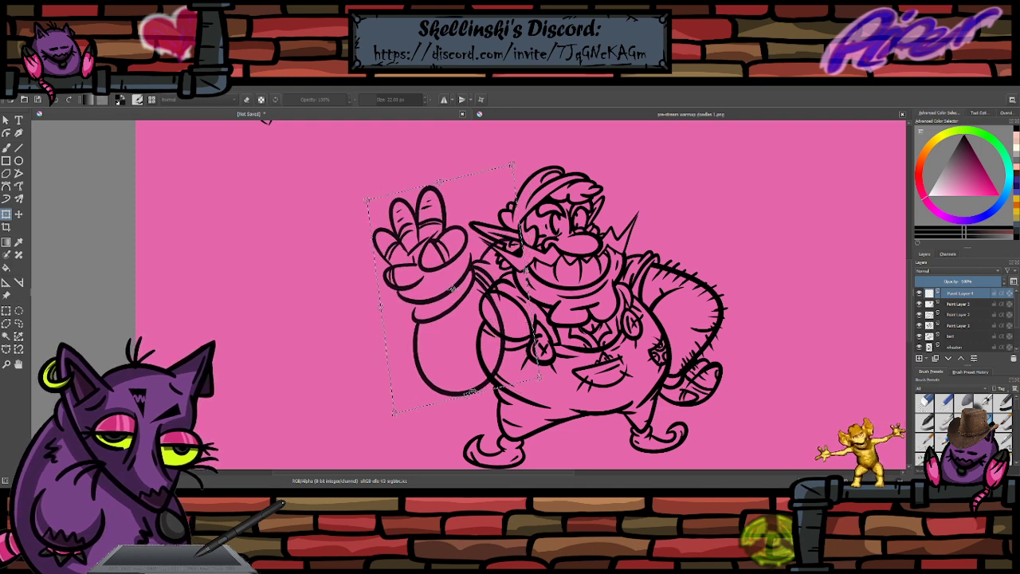
- Erase the forearm line that overlaps the character's shoulder and belly
{"action": "left_click", "coordinate": [5, 148]}
{"action": "scroll", "coordinate": [554, 288], "scroll_direction": "up", "scroll_amount": 1}
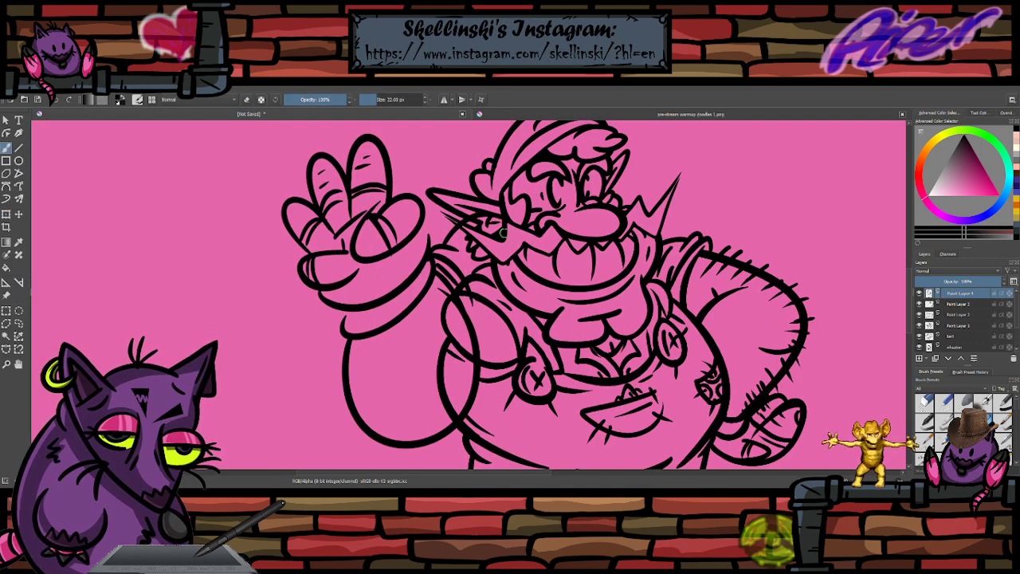
{"action": "key", "text": "e"}
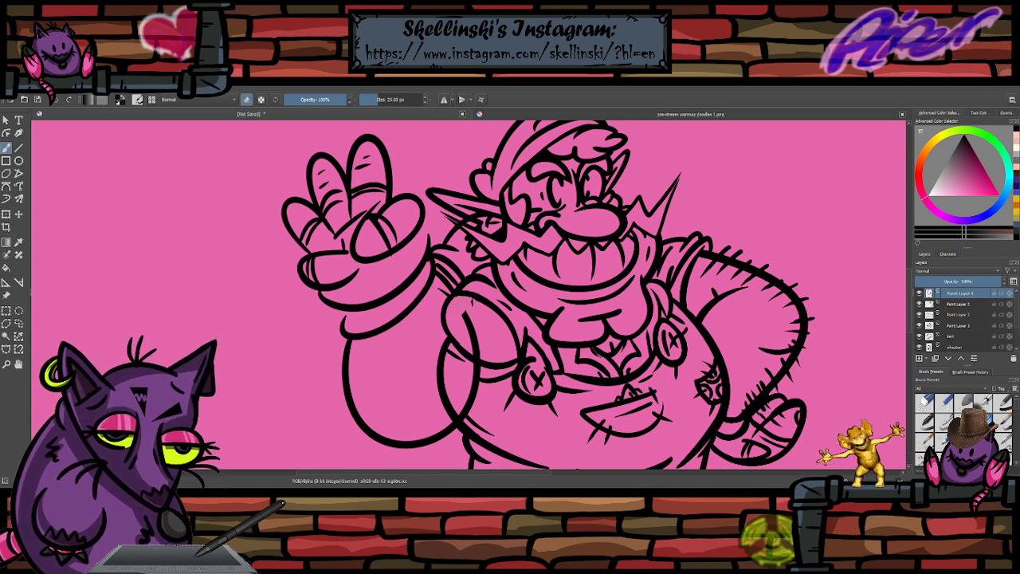
{"action": "left_click_drag", "start_coordinate": [466, 318], "coordinate": [472, 411]}
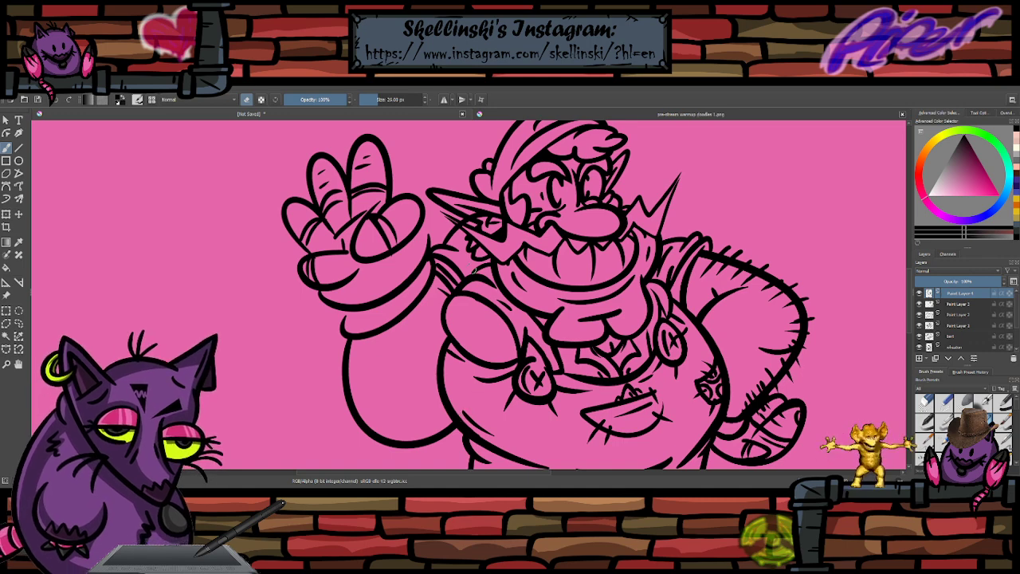
- Undo the erased forearm line and the latest repositioning of the raised arm
{"action": "scroll", "coordinate": [514, 200], "scroll_direction": "down", "scroll_amount": 3}
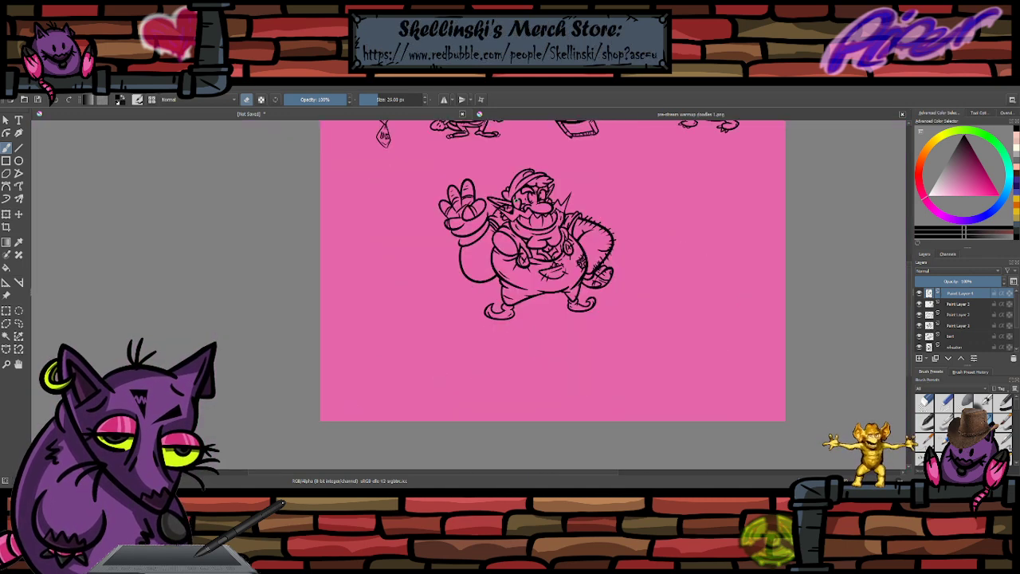
{"action": "scroll", "coordinate": [514, 201], "scroll_direction": "up", "scroll_amount": 2}
{"action": "key", "text": "ctrl+z"}
{"action": "key", "text": "ctrl+z"}
{"action": "key", "text": "ctrl+z"}
{"action": "key", "text": "ctrl+z"}
{"action": "key", "text": "ctrl+z"}
{"action": "key", "text": "ctrl+z"}
{"action": "key", "text": "ctrl+z"}
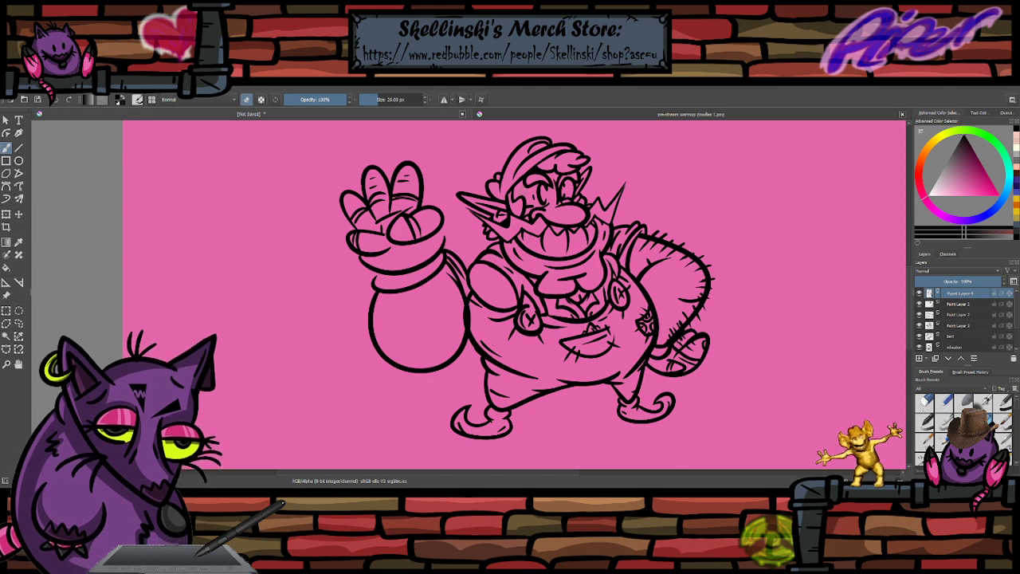
- Shrink the raised arm layer slightly, tilt it outward and move it in so the upper arm overlaps the shoulder and belly
{"action": "left_click", "coordinate": [5, 214]}
{"action": "left_click_drag", "start_coordinate": [477, 255], "coordinate": [463, 263]}
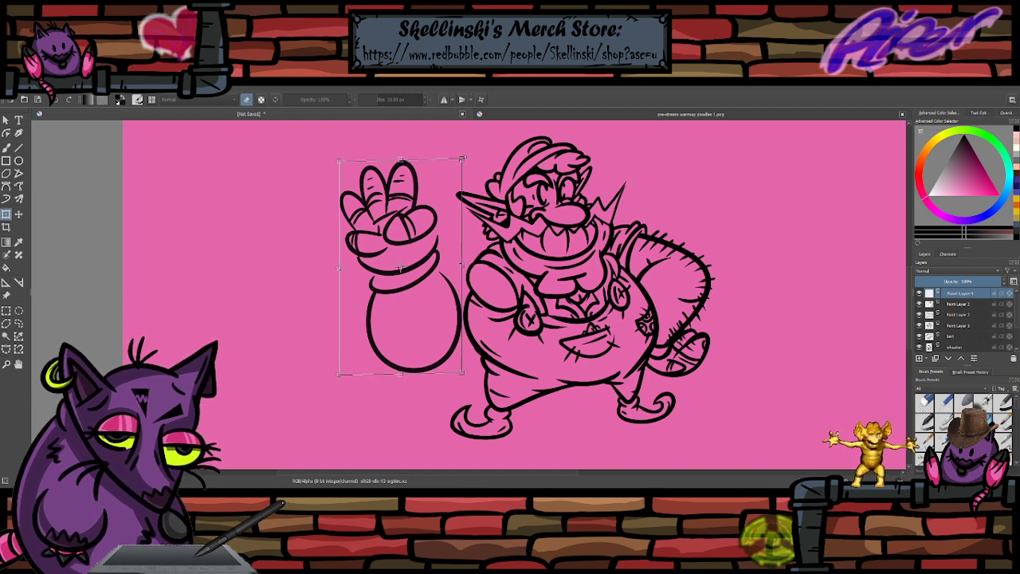
{"action": "left_click_drag", "start_coordinate": [463, 159], "coordinate": [450, 182]}
{"action": "left_click_drag", "start_coordinate": [418, 259], "coordinate": [435, 251]}
{"action": "left_click_drag", "start_coordinate": [476, 169], "coordinate": [436, 152]}
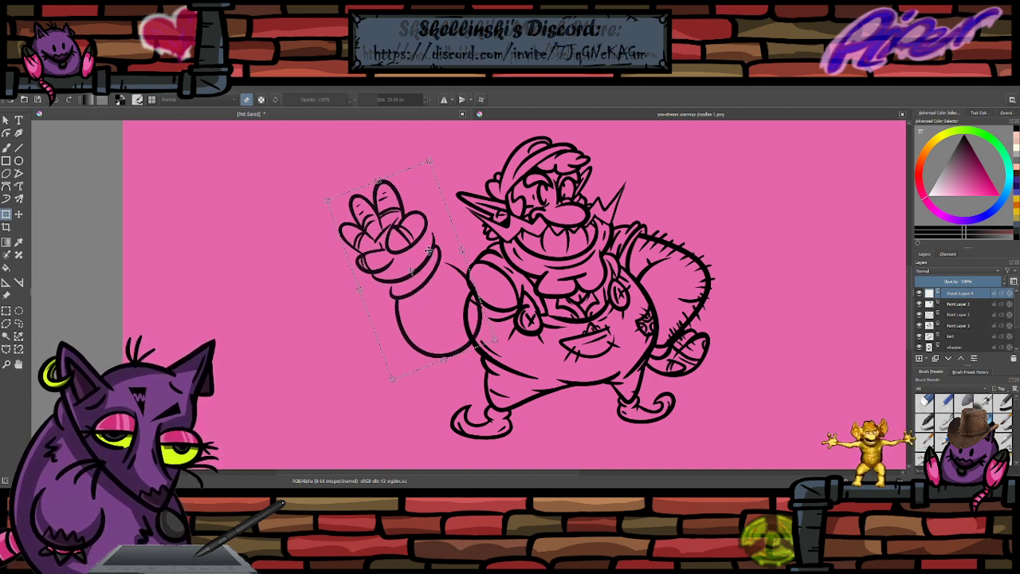
{"action": "left_click_drag", "start_coordinate": [429, 251], "coordinate": [454, 242]}
{"action": "left_click_drag", "start_coordinate": [560, 230], "coordinate": [562, 242]}
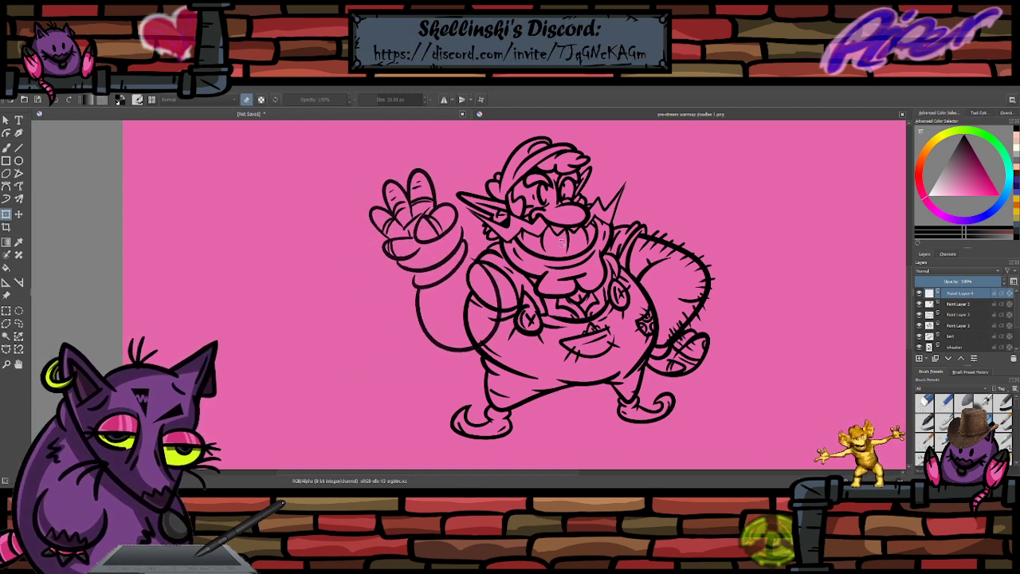
{"action": "left_click_drag", "start_coordinate": [448, 247], "coordinate": [454, 247]}
{"action": "left_click_drag", "start_coordinate": [541, 237], "coordinate": [540, 245]}
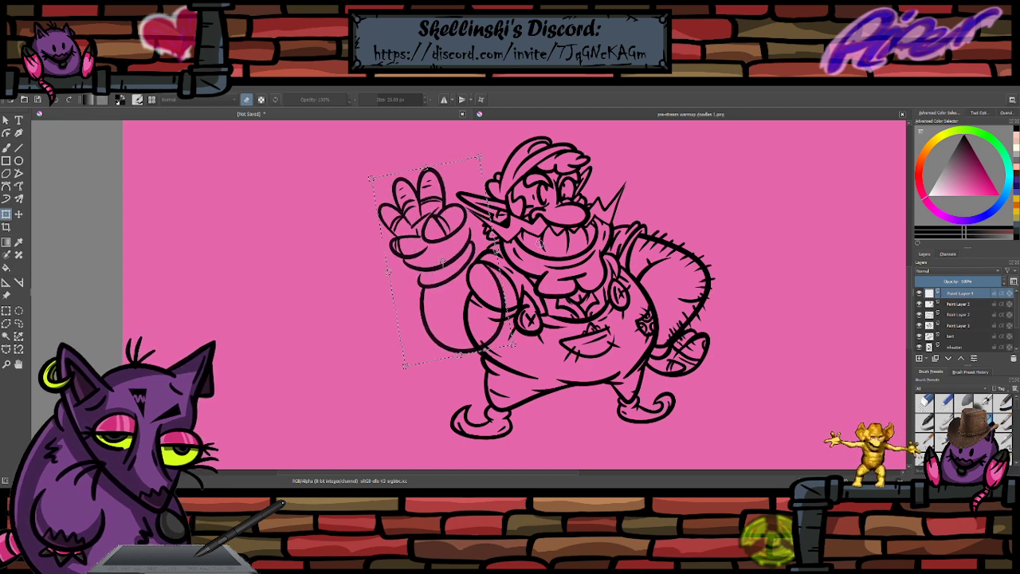
{"action": "left_click", "coordinate": [6, 149]}
- Examine how the raised arm fits against the shoulder and body, both close up and from a distance
{"action": "scroll", "coordinate": [472, 195], "scroll_direction": "up", "scroll_amount": 1}
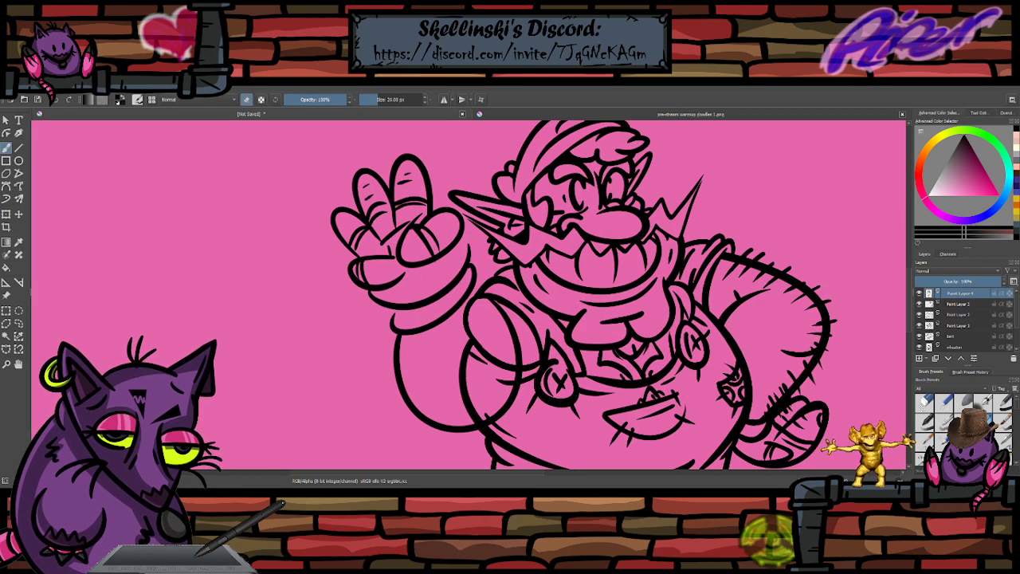
{"action": "scroll", "coordinate": [519, 230], "scroll_direction": "down", "scroll_amount": 1}
{"action": "scroll", "coordinate": [507, 232], "scroll_direction": "up", "scroll_amount": 1}
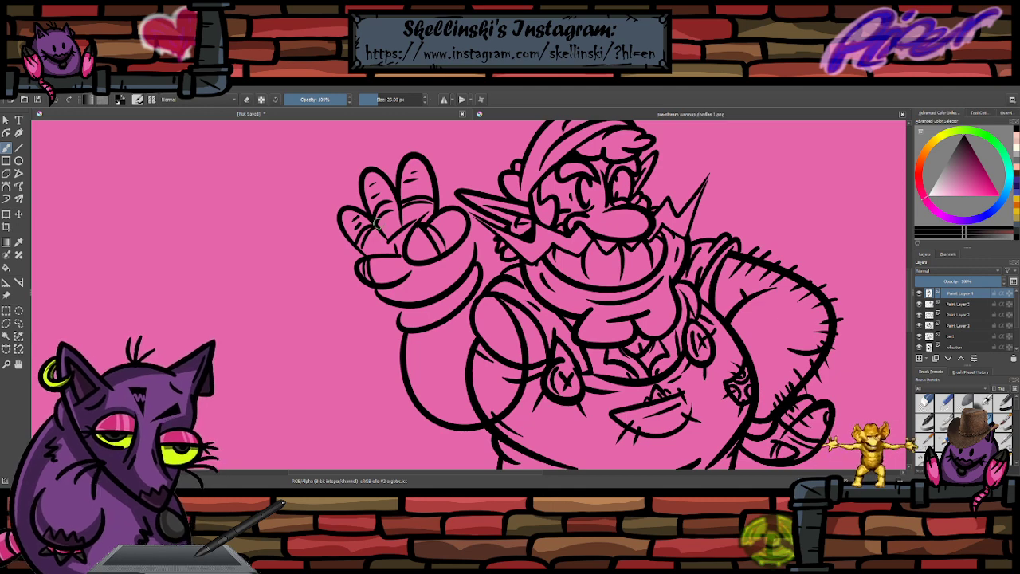
{"action": "key", "text": "minus"}
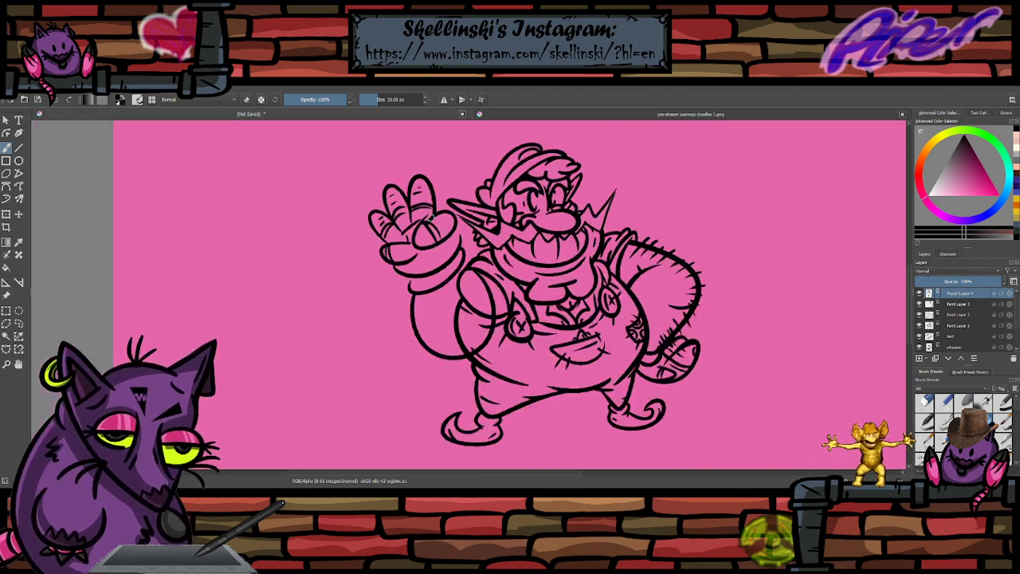
{"action": "key", "text": "plus"}
{"action": "key", "text": "plus"}
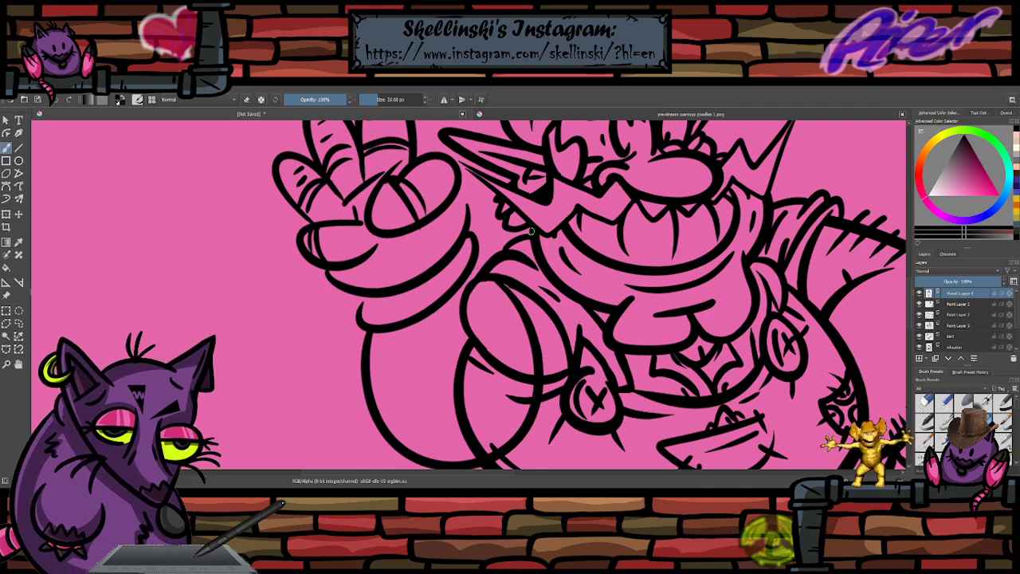
{"action": "scroll", "coordinate": [534, 221], "scroll_direction": "down", "scroll_amount": 5}
{"action": "scroll", "coordinate": [535, 220], "scroll_direction": "up", "scroll_amount": 4}
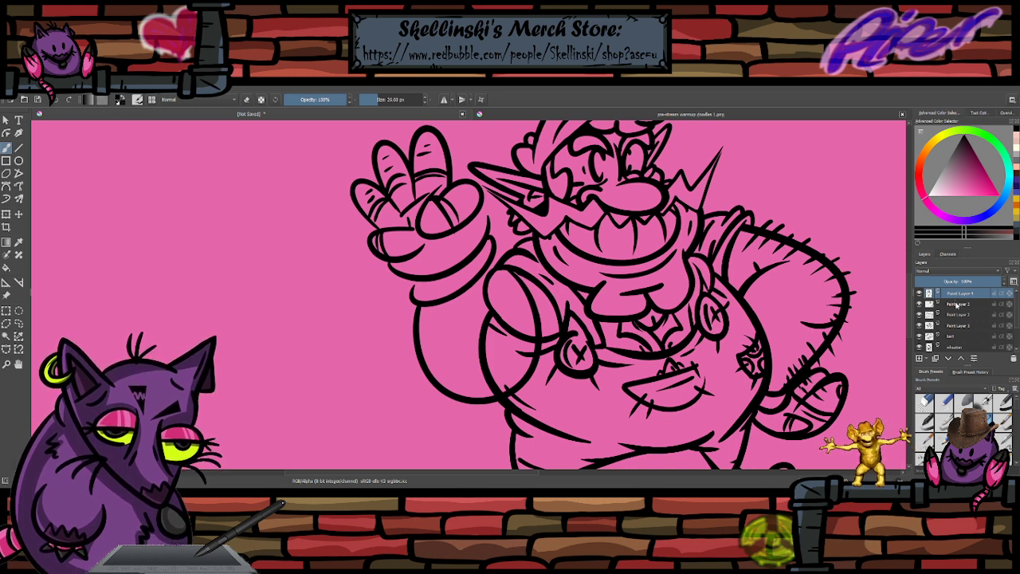
- Add short stitch-like ticks along the outer and lower edge of the raised arm's sleeve
{"action": "mouse_move", "coordinate": [417, 323]}
{"action": "left_mouse_down"}
{"action": "mouse_move", "coordinate": [408, 333]}
{"action": "mouse_move", "coordinate": [419, 323]}
{"action": "left_mouse_up"}
{"action": "mouse_move", "coordinate": [415, 320]}
{"action": "left_mouse_down"}
{"action": "mouse_move", "coordinate": [398, 327]}
{"action": "mouse_move", "coordinate": [420, 339]}
{"action": "left_mouse_up"}
{"action": "left_click_drag", "start_coordinate": [415, 335], "coordinate": [397, 347]}
{"action": "left_click_drag", "start_coordinate": [436, 342], "coordinate": [422, 353]}
{"action": "mouse_move", "coordinate": [417, 351]}
{"action": "left_mouse_down"}
{"action": "mouse_move", "coordinate": [402, 363]}
{"action": "mouse_move", "coordinate": [417, 375]}
{"action": "left_mouse_up"}
{"action": "mouse_move", "coordinate": [448, 371]}
{"action": "left_mouse_down"}
{"action": "mouse_move", "coordinate": [421, 395]}
{"action": "mouse_move", "coordinate": [432, 409]}
{"action": "left_mouse_up"}
{"action": "left_click_drag", "start_coordinate": [481, 383], "coordinate": [475, 398]}
{"action": "left_click_drag", "start_coordinate": [497, 389], "coordinate": [491, 399]}
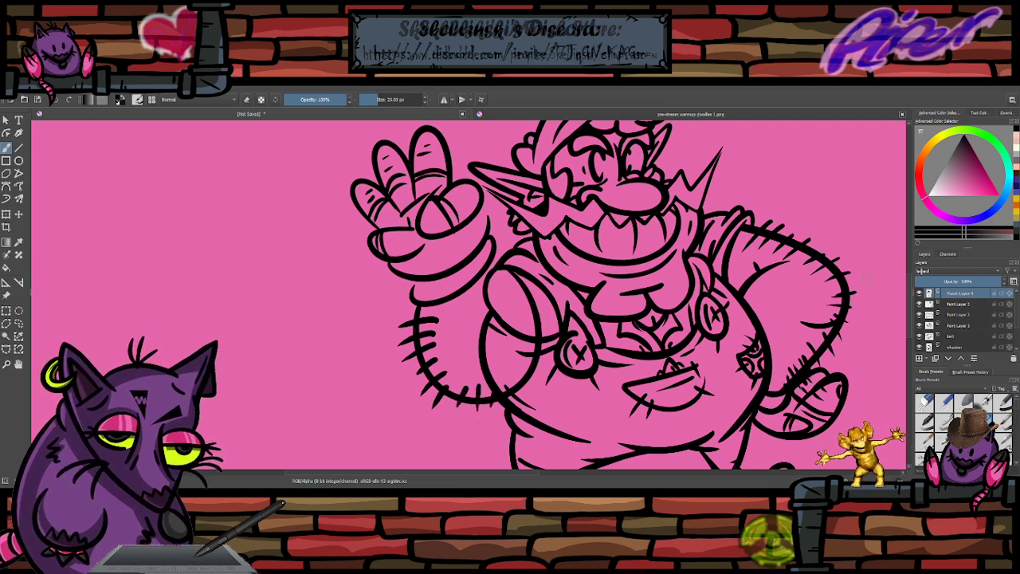
- Erase the old shoulder and belly lines inside the raised arm on the underlying layers, enlarging the eraser to 59 px
{"action": "key", "text": "Page_Down"}
{"action": "key", "text": "e"}
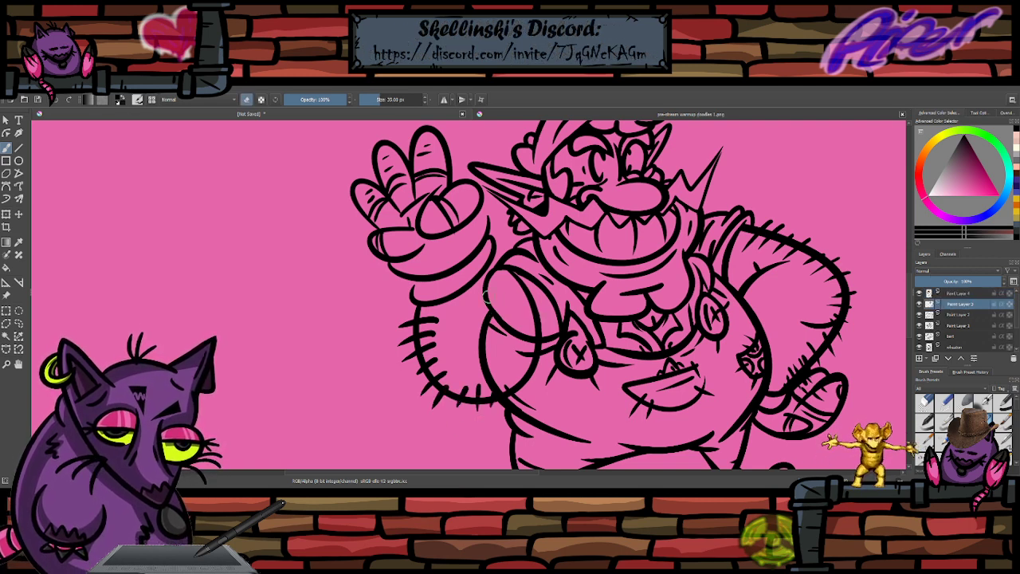
{"action": "left_click", "coordinate": [956, 313]}
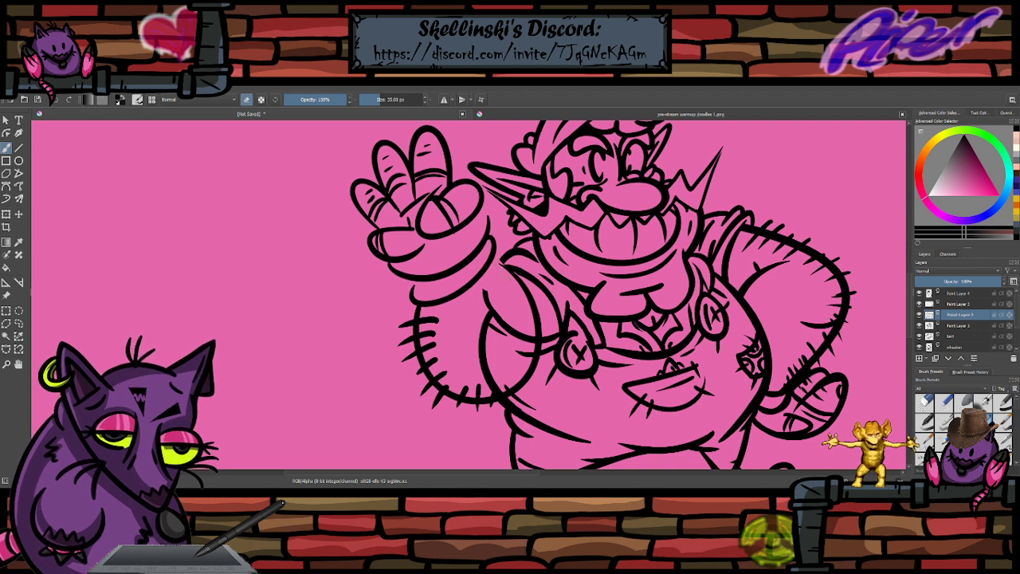
{"action": "mouse_move", "coordinate": [484, 290]}
{"action": "left_mouse_down"}
{"action": "mouse_move", "coordinate": [499, 344]}
{"action": "mouse_move", "coordinate": [518, 325]}
{"action": "left_mouse_up"}
{"action": "key", "text": "bracketright"}
{"action": "key", "text": "bracketright"}
{"action": "key", "text": "bracketright"}
{"action": "key", "text": "bracketright"}
{"action": "key", "text": "bracketright"}
{"action": "key", "text": "bracketright"}
{"action": "key", "text": "bracketright"}
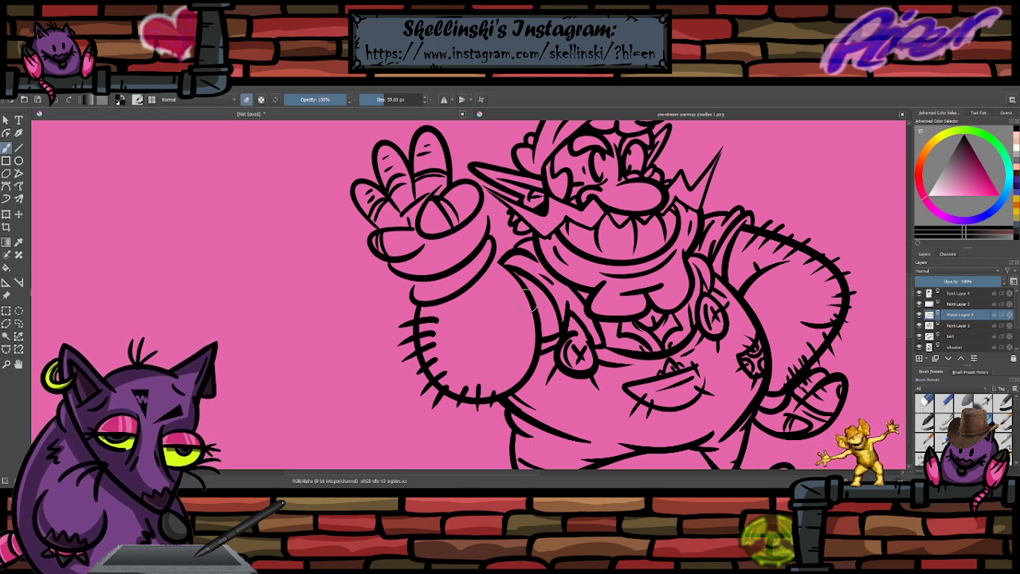
- Try painting a thick shoulder stroke between the raised arm's cuff and upper arm
{"action": "key", "text": "e"}
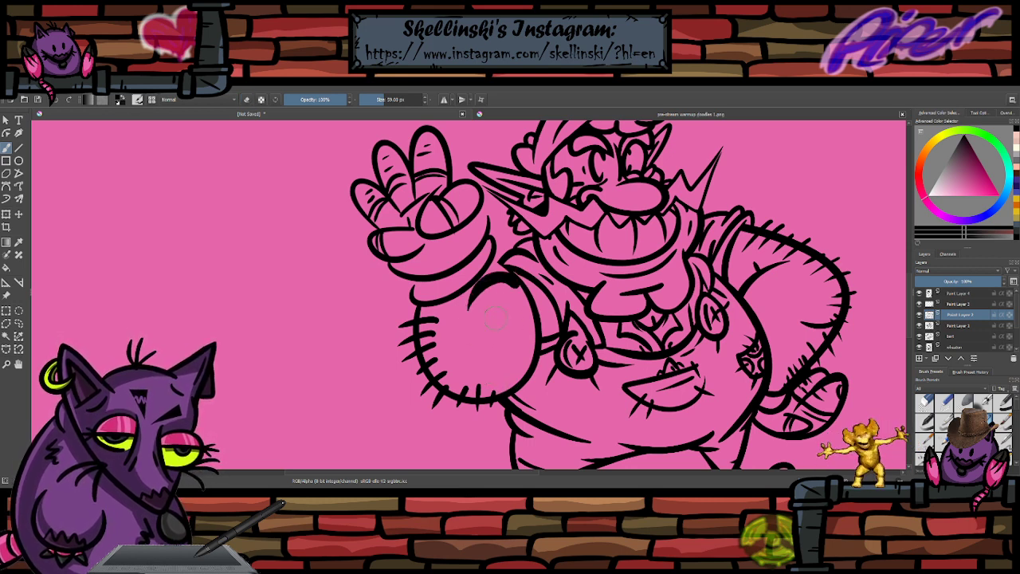
{"action": "left_click_drag", "start_coordinate": [492, 265], "coordinate": [496, 338]}
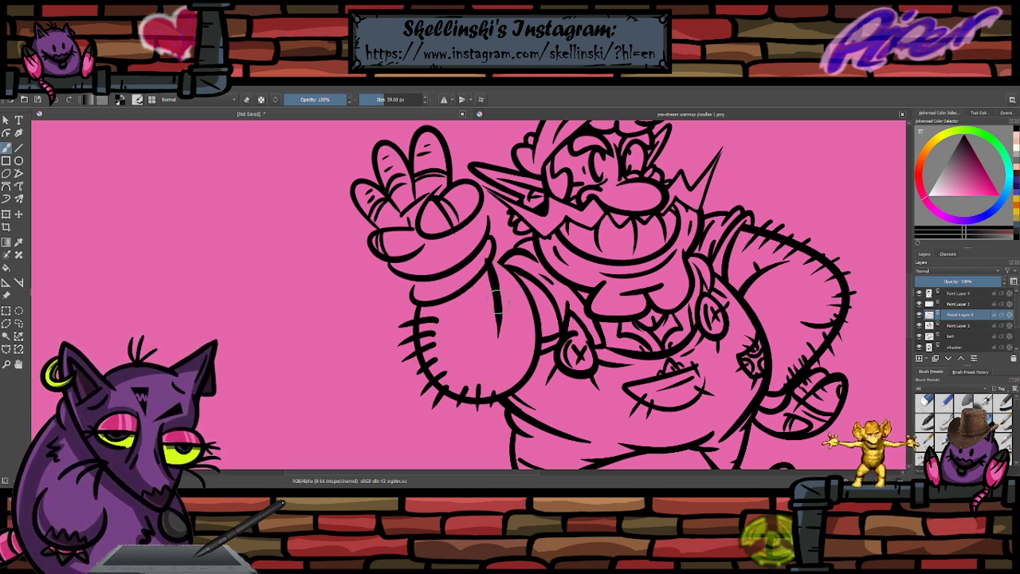
{"action": "key", "text": "ctrl+z"}
- Merge the character's line-art layers from Paint Layer 4 down into Paint Layer 1
{"action": "scroll", "coordinate": [491, 297], "scroll_direction": "down", "scroll_amount": 2}
{"action": "scroll", "coordinate": [490, 297], "scroll_direction": "up", "scroll_amount": 1}
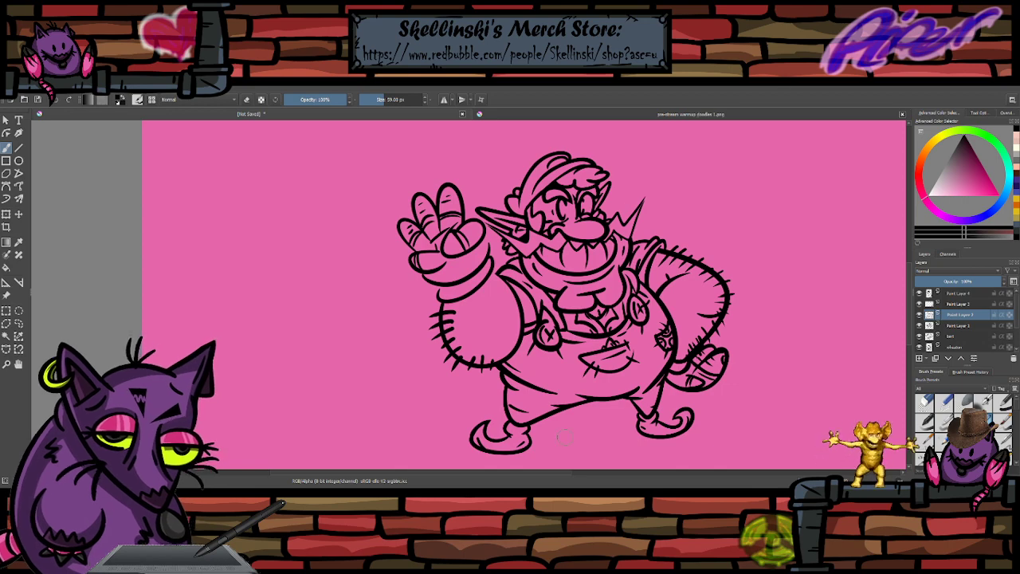
{"action": "scroll", "coordinate": [495, 283], "scroll_direction": "down", "scroll_amount": 2}
{"action": "scroll", "coordinate": [550, 249], "scroll_direction": "up", "scroll_amount": 2}
{"action": "scroll", "coordinate": [534, 199], "scroll_direction": "down", "scroll_amount": 2}
{"action": "scroll", "coordinate": [514, 233], "scroll_direction": "up", "scroll_amount": 3}
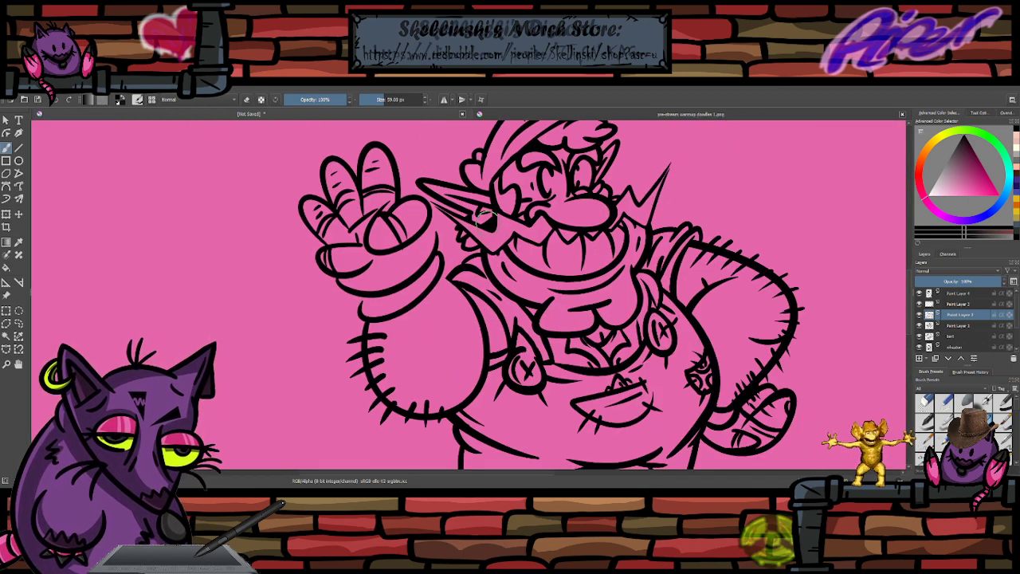
{"action": "scroll", "coordinate": [483, 215], "scroll_direction": "down", "scroll_amount": 3}
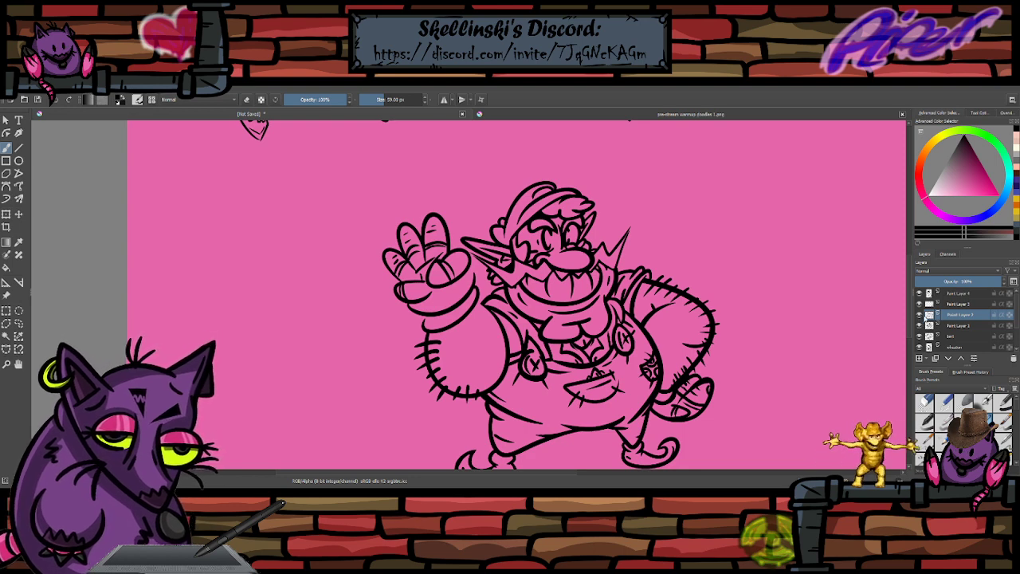
{"action": "left_click", "coordinate": [952, 294]}
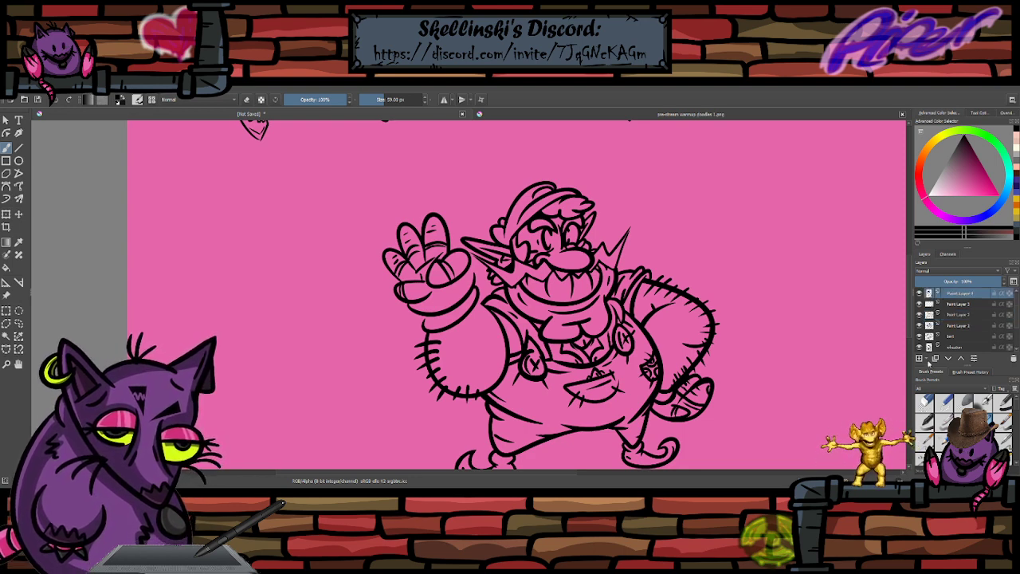
{"action": "key", "text": "ctrl+e"}
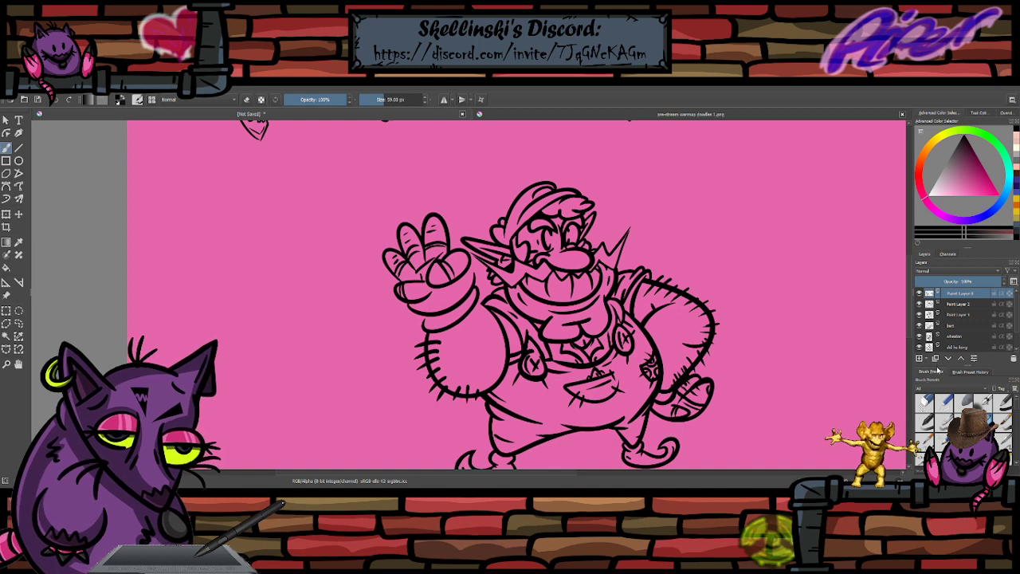
{"action": "key", "text": "ctrl+e"}
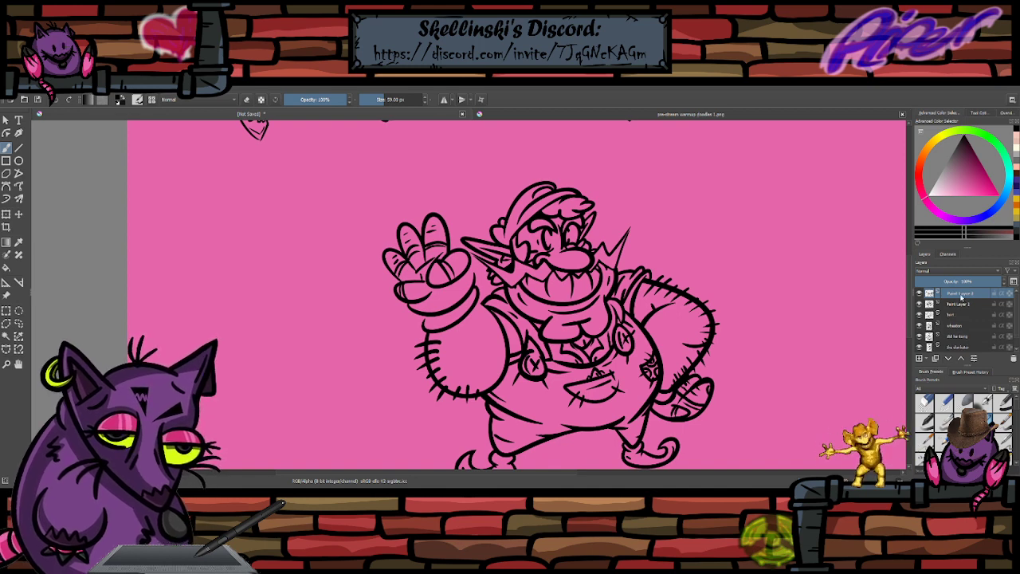
{"action": "key", "text": "ctrl+e"}
- Transform the merged character, widening it slightly, moving it toward the page's left side and trying a counterclockwise tilt
{"action": "scroll", "coordinate": [577, 251], "scroll_direction": "down", "scroll_amount": 2}
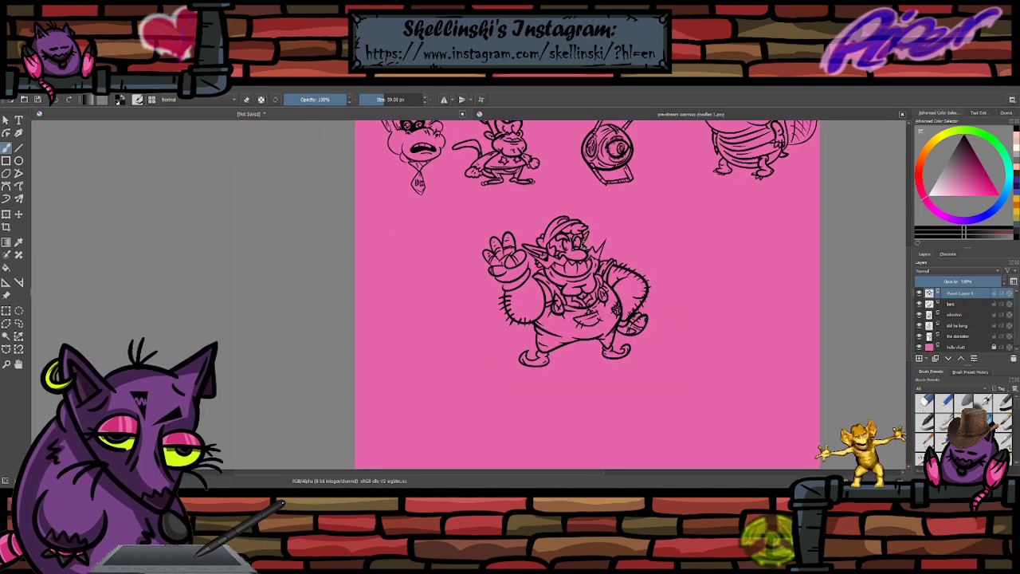
{"action": "scroll", "coordinate": [577, 252], "scroll_direction": "up", "scroll_amount": 1}
{"action": "key", "text": "ctrl+t"}
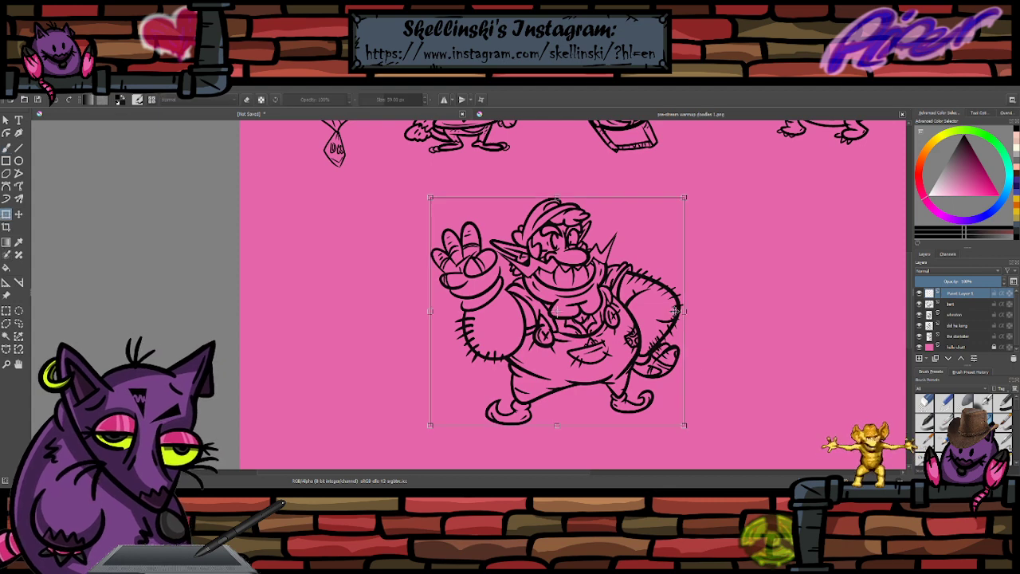
{"action": "left_click_drag", "start_coordinate": [686, 312], "coordinate": [717, 303]}
{"action": "scroll", "coordinate": [548, 227], "scroll_direction": "down", "scroll_amount": 1}
{"action": "mouse_move", "coordinate": [648, 259]}
{"action": "left_mouse_down"}
{"action": "mouse_move", "coordinate": [576, 279]}
{"action": "mouse_move", "coordinate": [607, 305]}
{"action": "mouse_move", "coordinate": [612, 268]}
{"action": "mouse_move", "coordinate": [614, 282]}
{"action": "mouse_move", "coordinate": [627, 269]}
{"action": "left_mouse_up"}
{"action": "left_click_drag", "start_coordinate": [575, 219], "coordinate": [568, 219]}
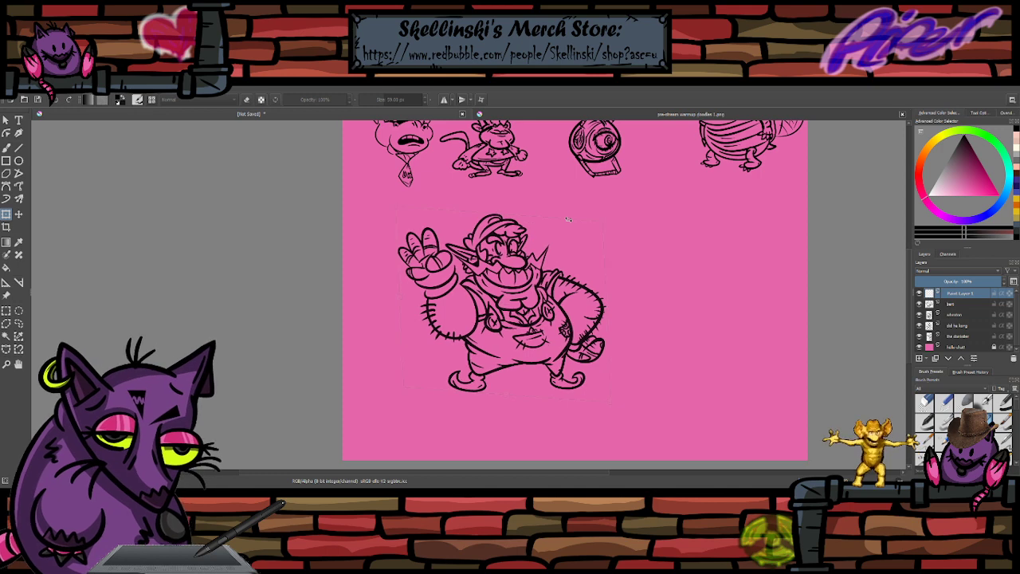
{"action": "left_click_drag", "start_coordinate": [623, 269], "coordinate": [613, 277]}
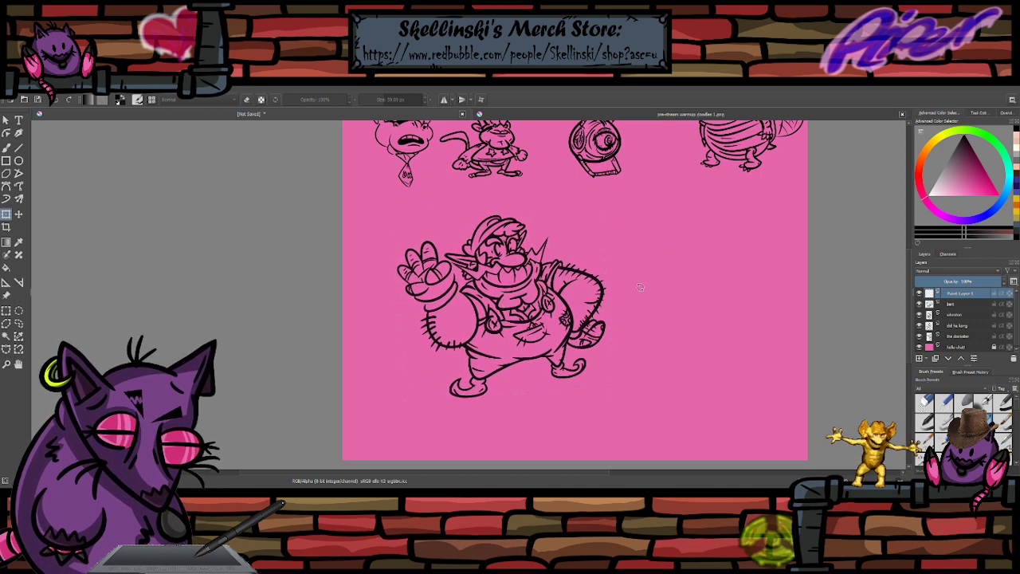
{"action": "key", "text": "ctrl+z"}
- Tilt the character slightly clockwise and place it in the space below the first row of doodles
{"action": "left_click_drag", "start_coordinate": [546, 354], "coordinate": [549, 328]}
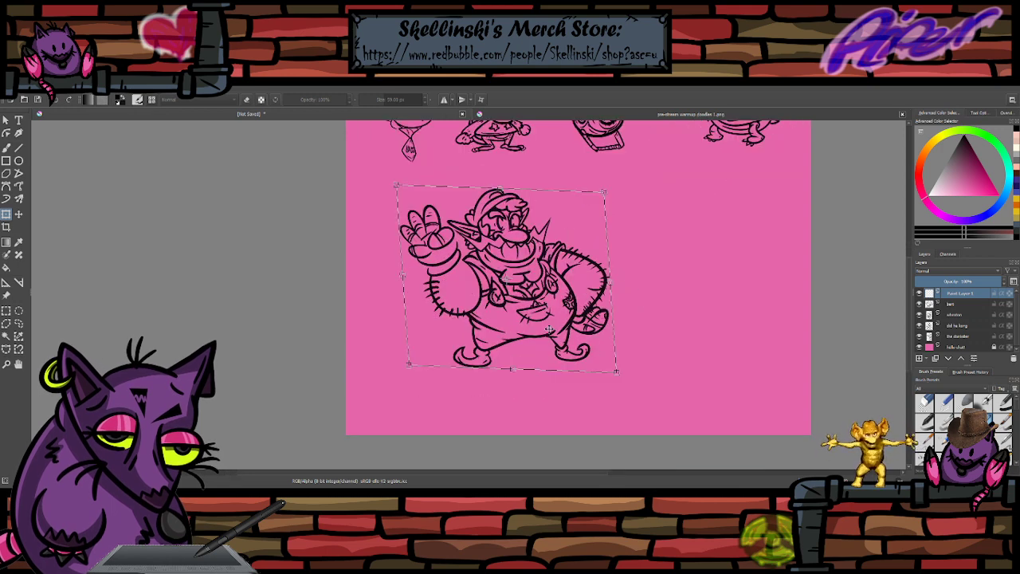
{"action": "left_click_drag", "start_coordinate": [652, 359], "coordinate": [666, 425]}
{"action": "key", "text": "Return"}
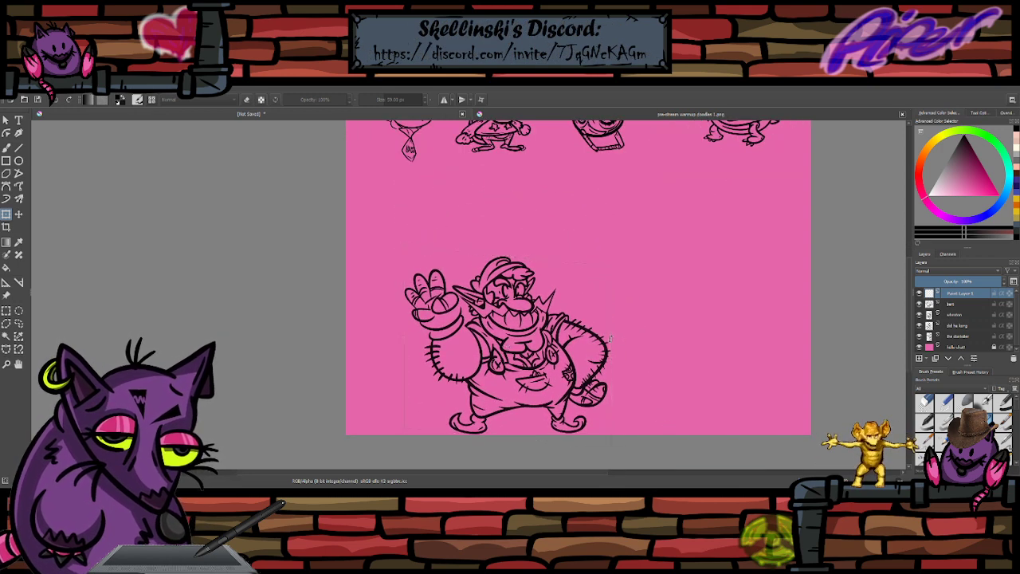
{"action": "key", "text": "ctrl+z"}
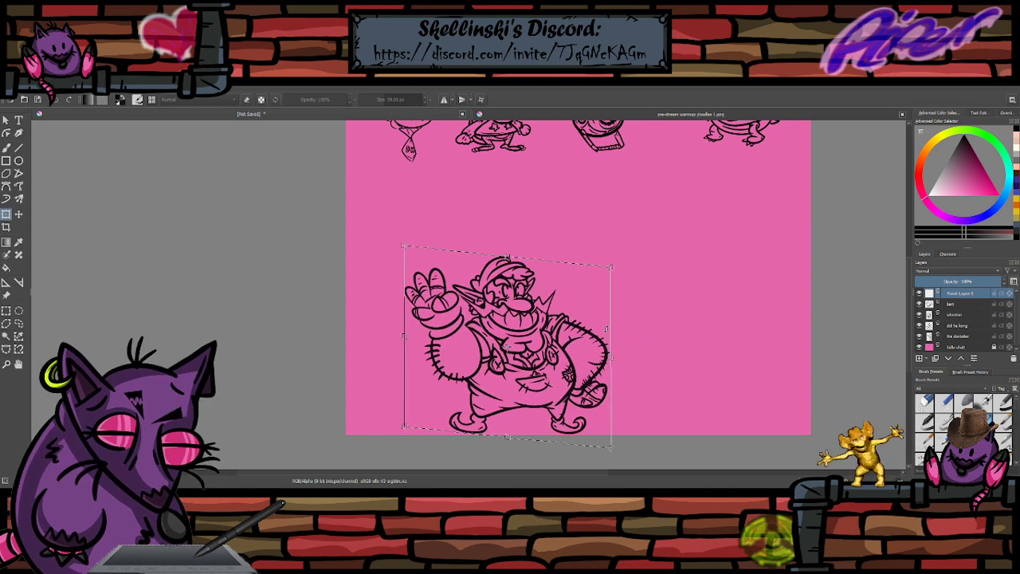
{"action": "left_click_drag", "start_coordinate": [630, 313], "coordinate": [669, 339]}
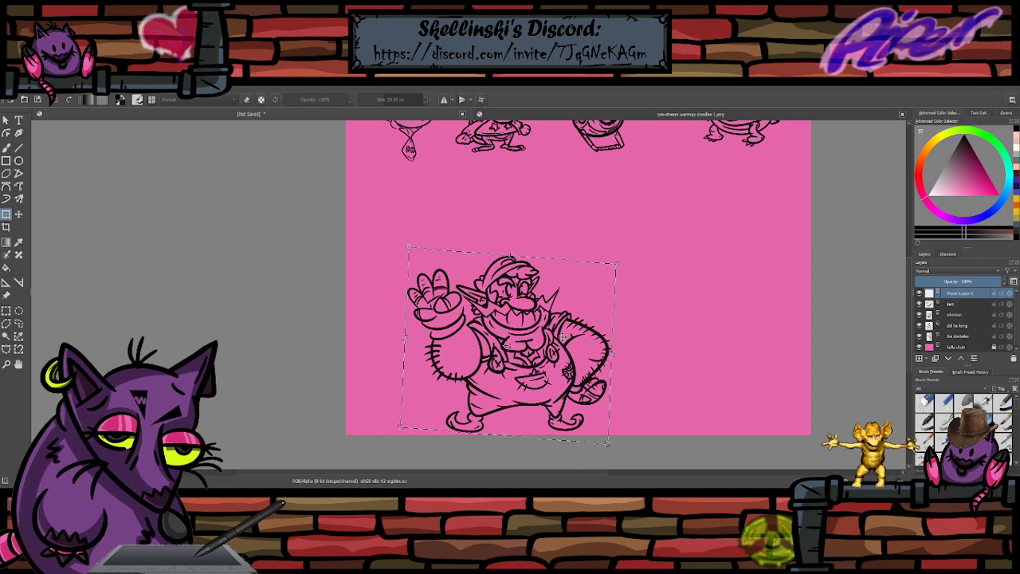
{"action": "left_click_drag", "start_coordinate": [550, 342], "coordinate": [538, 268]}
{"action": "key", "text": "Return"}
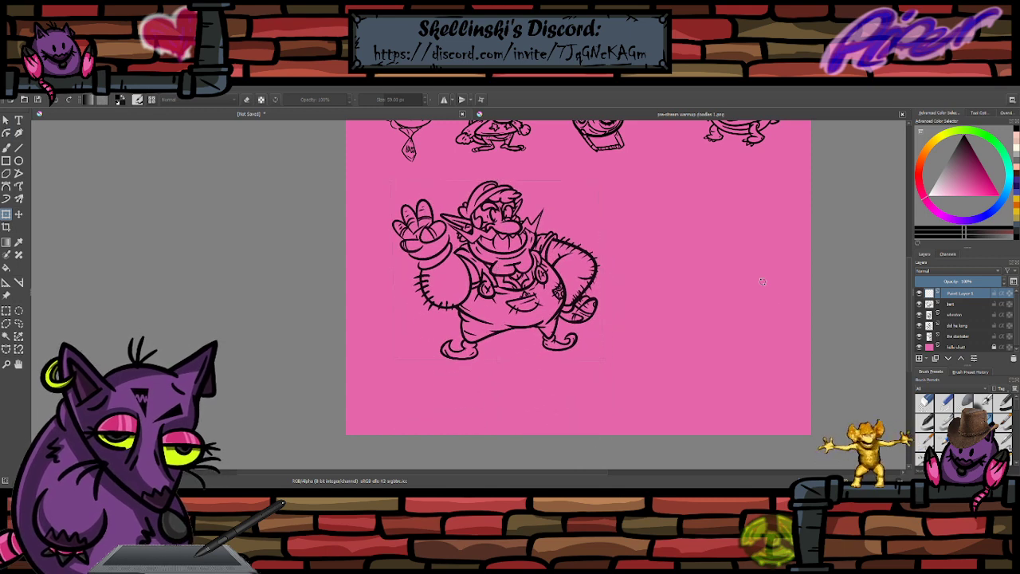
- Draw a small four-pointed sparkle outline beside the character's hat, using a thinner brush
{"action": "left_click", "coordinate": [7, 149]}
{"action": "scroll", "coordinate": [528, 159], "scroll_direction": "up", "scroll_amount": 2}
{"action": "scroll", "coordinate": [532, 212], "scroll_direction": "up", "scroll_amount": 1}
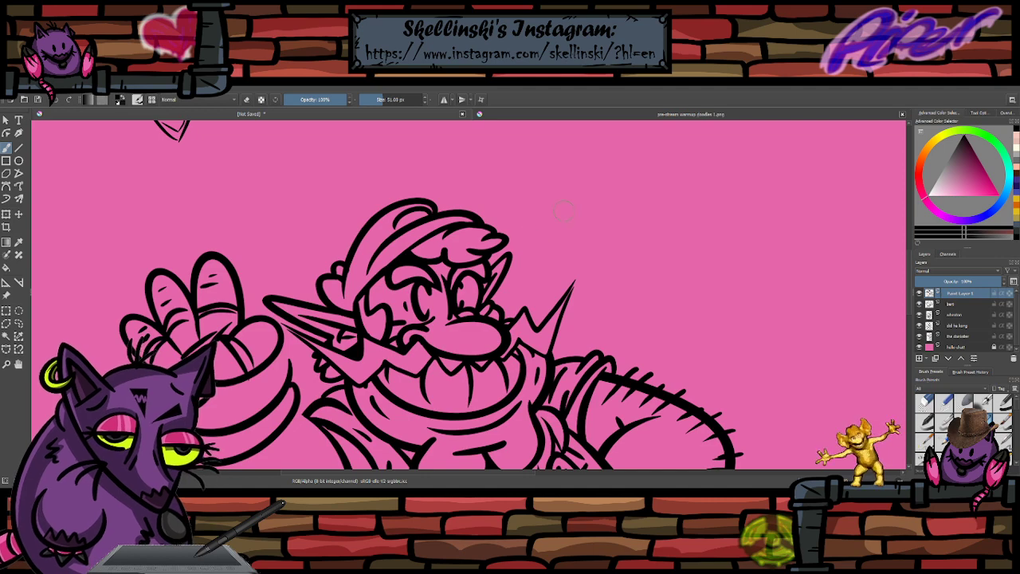
{"action": "scroll", "coordinate": [564, 210], "scroll_direction": "up", "scroll_amount": 2}
{"action": "mouse_move", "coordinate": [477, 296]}
{"action": "left_mouse_down"}
{"action": "mouse_move", "coordinate": [528, 302]}
{"action": "mouse_move", "coordinate": [529, 324]}
{"action": "mouse_move", "coordinate": [506, 329]}
{"action": "mouse_move", "coordinate": [498, 362]}
{"action": "mouse_move", "coordinate": [478, 294]}
{"action": "left_mouse_up"}
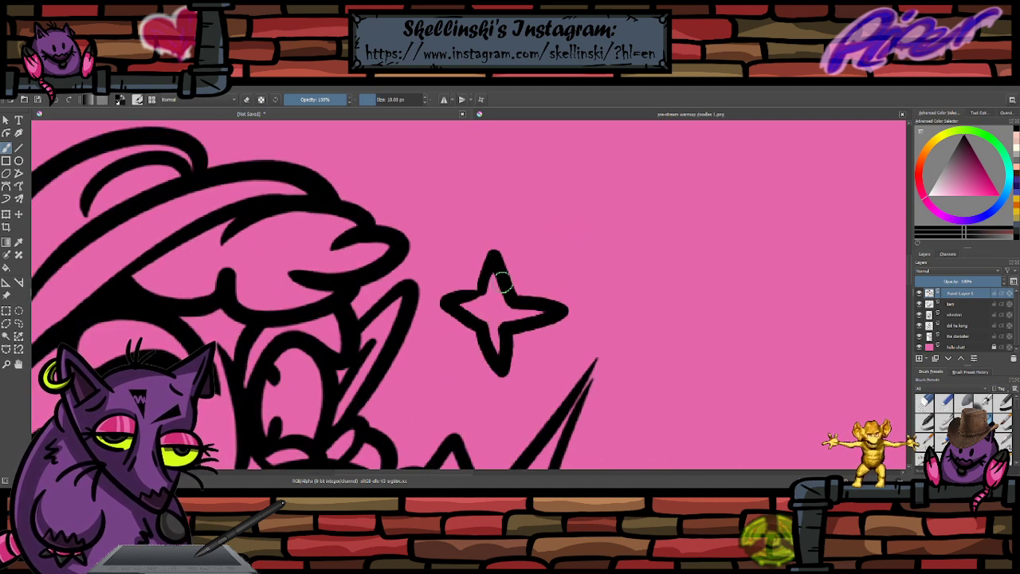
{"action": "mouse_move", "coordinate": [613, 260]}
{"action": "left_mouse_down"}
{"action": "mouse_move", "coordinate": [565, 236]}
{"action": "mouse_move", "coordinate": [612, 246]}
{"action": "left_mouse_up"}
{"action": "key", "text": "ctrl+z"}
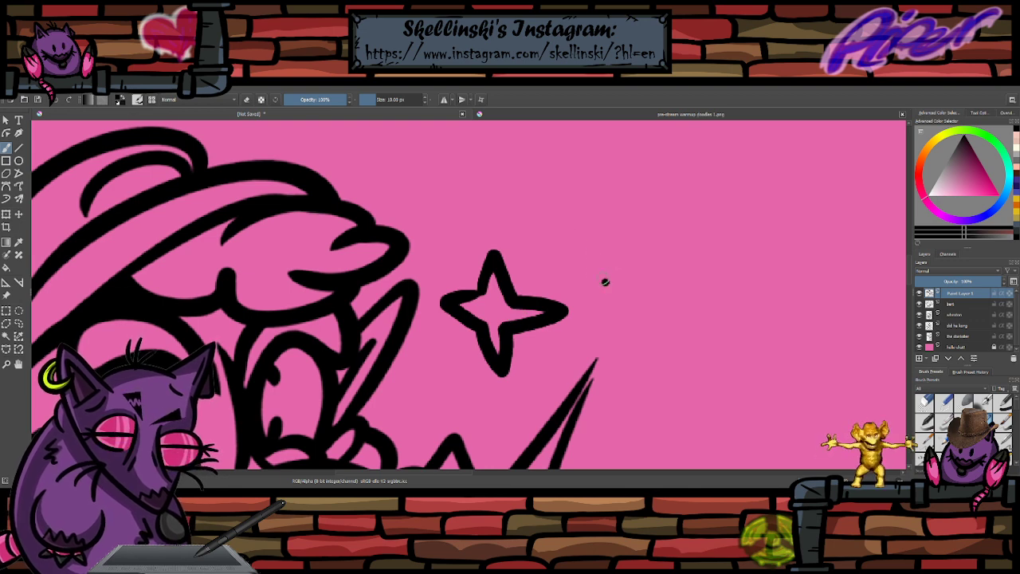
- Draw a second small four-pointed sparkle outline beside the first and add a dot in the centre of each
{"action": "mouse_move", "coordinate": [605, 283]}
{"action": "left_mouse_down"}
{"action": "mouse_move", "coordinate": [591, 234]}
{"action": "mouse_move", "coordinate": [627, 258]}
{"action": "mouse_move", "coordinate": [653, 234]}
{"action": "mouse_move", "coordinate": [655, 275]}
{"action": "mouse_move", "coordinate": [679, 301]}
{"action": "mouse_move", "coordinate": [638, 288]}
{"action": "mouse_move", "coordinate": [604, 316]}
{"action": "mouse_move", "coordinate": [613, 275]}
{"action": "left_mouse_up"}
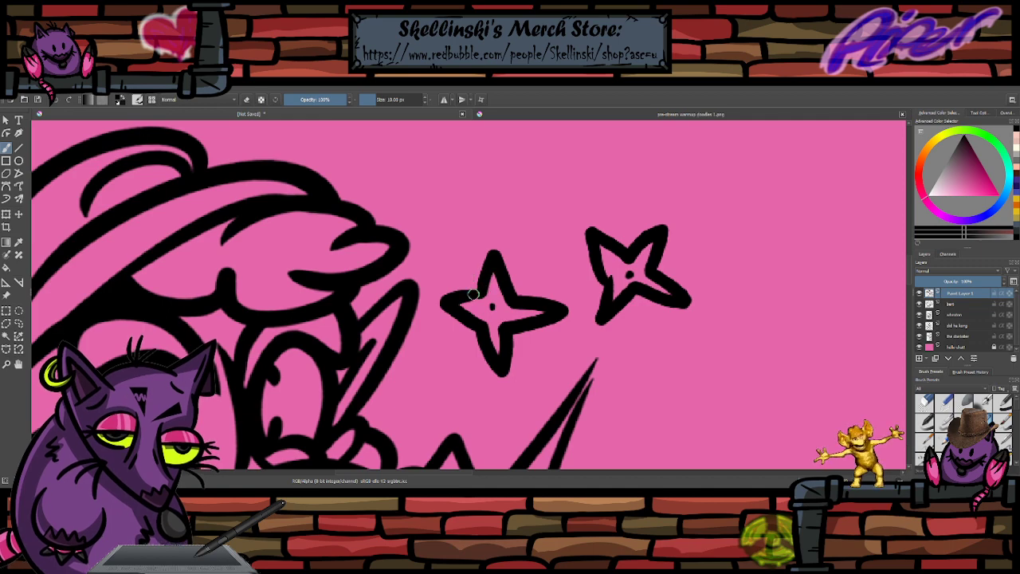
{"action": "scroll", "coordinate": [561, 220], "scroll_direction": "down", "scroll_amount": 5}
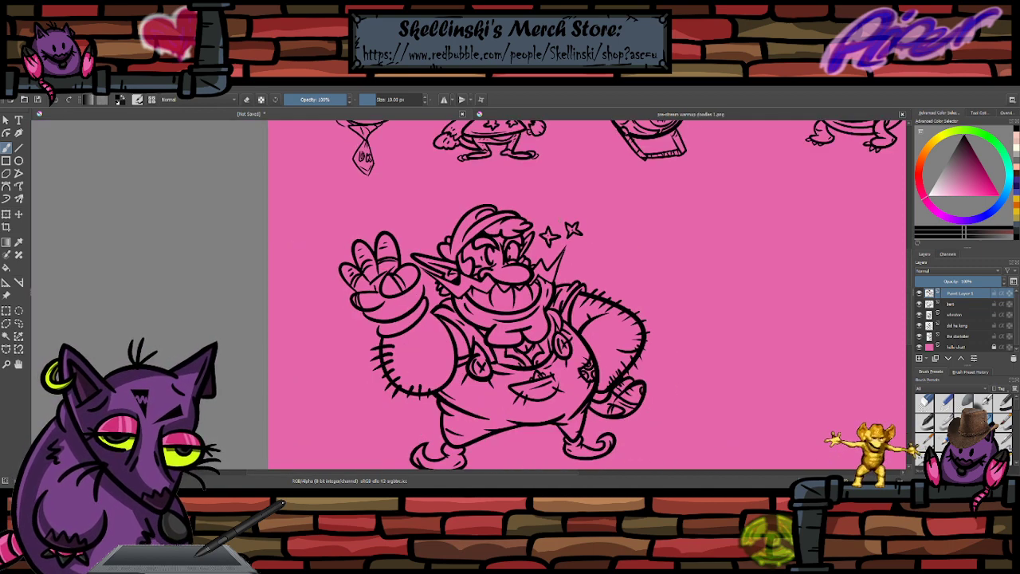
- Lasso the sparkle nearest the hat, raise it slightly and tilt it counterclockwise
{"action": "scroll", "coordinate": [561, 220], "scroll_direction": "up", "scroll_amount": 2}
{"action": "scroll", "coordinate": [585, 237], "scroll_direction": "up", "scroll_amount": 2}
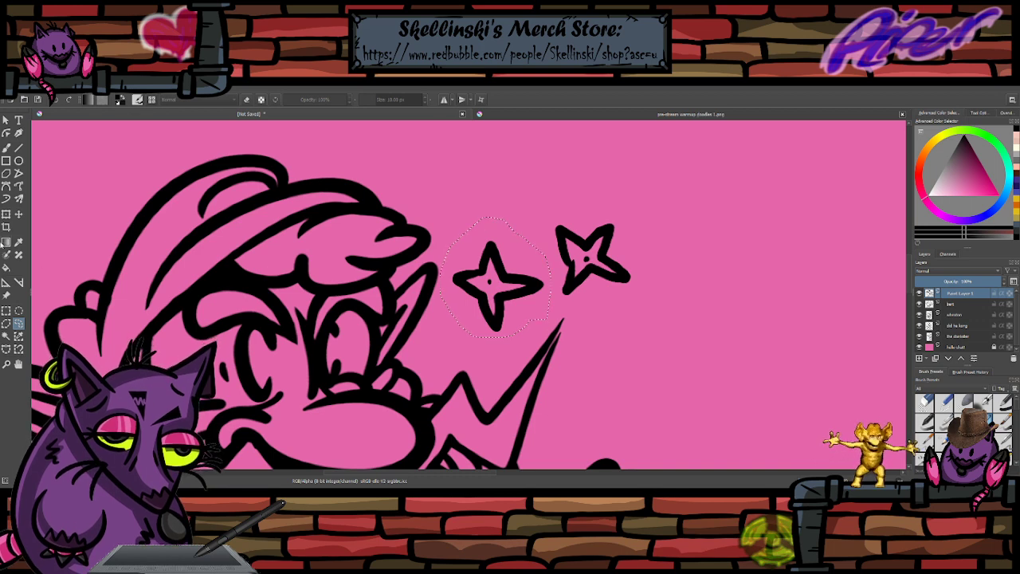
{"action": "key", "text": "ctrl+t"}
{"action": "left_click_drag", "start_coordinate": [513, 333], "coordinate": [514, 295]}
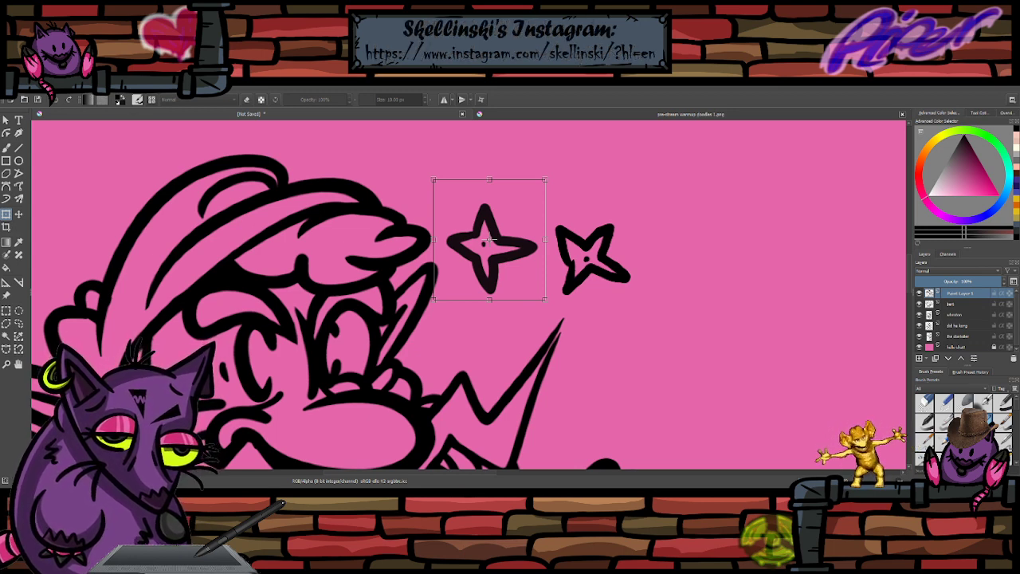
{"action": "left_click_drag", "start_coordinate": [523, 288], "coordinate": [557, 237]}
- Lasso the other sparkle, move it down closer to the first one and tilt it slightly clockwise
{"action": "left_click", "coordinate": [18, 322]}
{"action": "left_click_drag", "start_coordinate": [471, 179], "coordinate": [535, 259]}
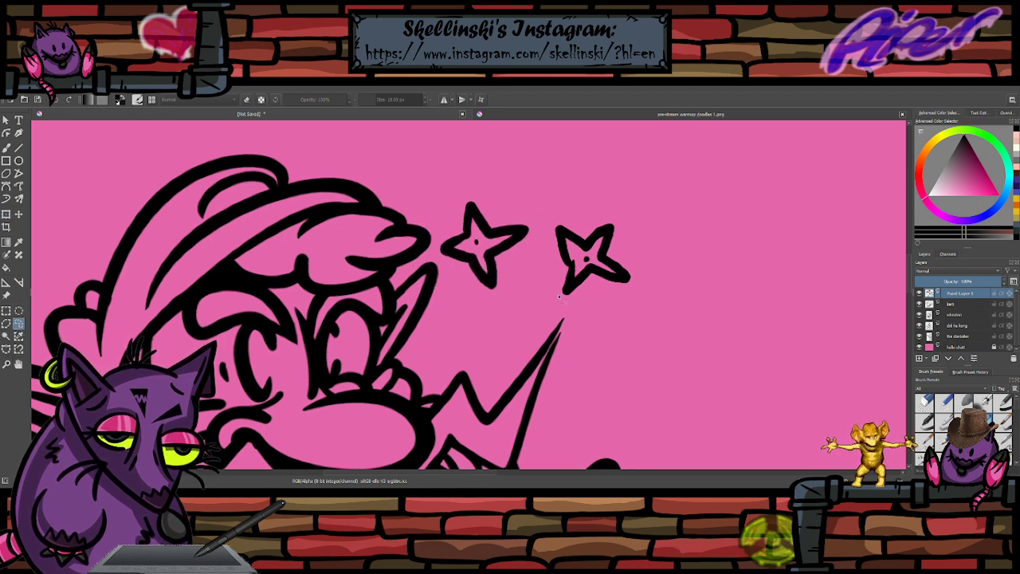
{"action": "left_click", "coordinate": [6, 214]}
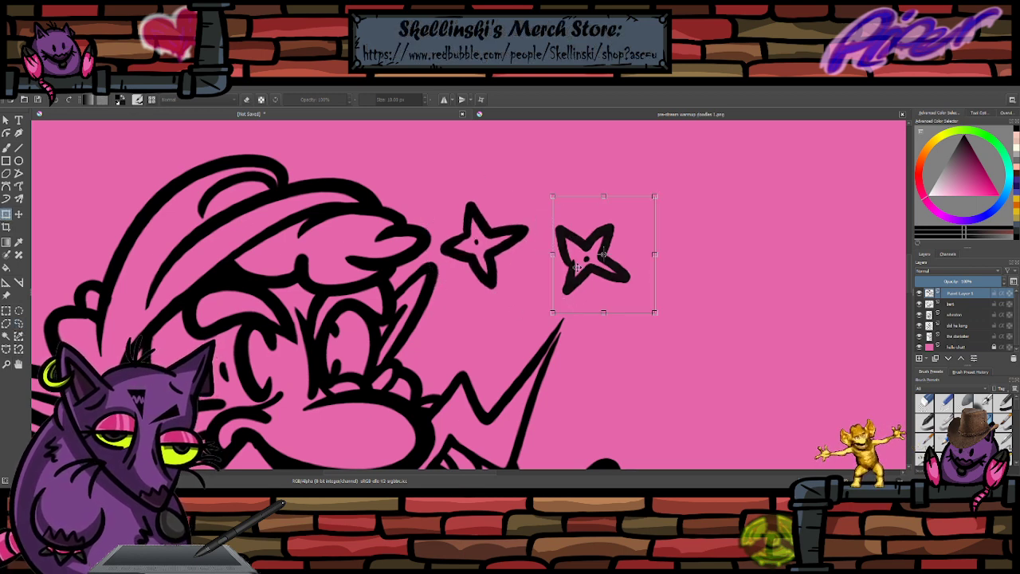
{"action": "mouse_move", "coordinate": [626, 270]}
{"action": "left_mouse_down"}
{"action": "mouse_move", "coordinate": [566, 298]}
{"action": "mouse_move", "coordinate": [593, 300]}
{"action": "left_mouse_up"}
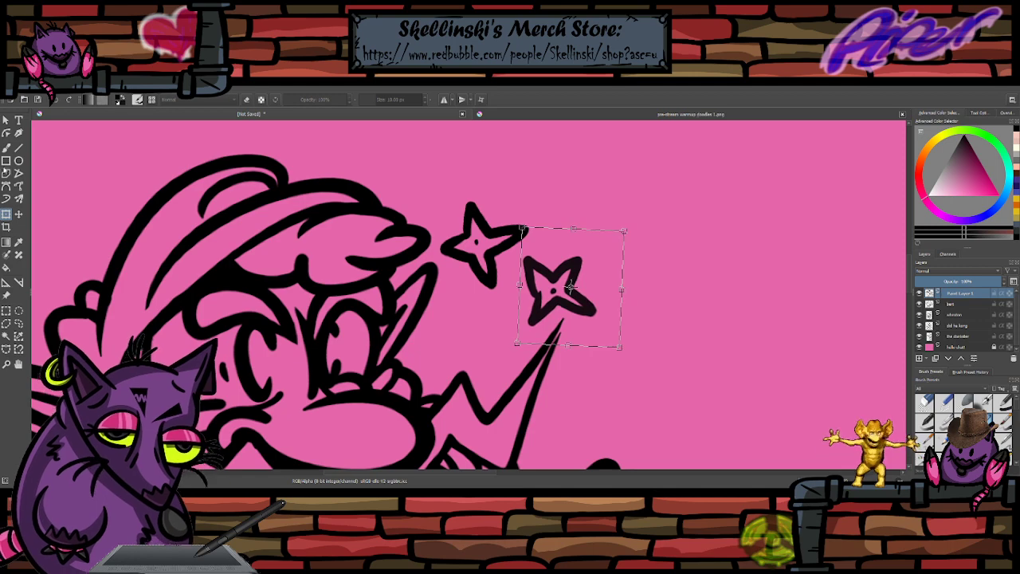
{"action": "left_click", "coordinate": [6, 161]}
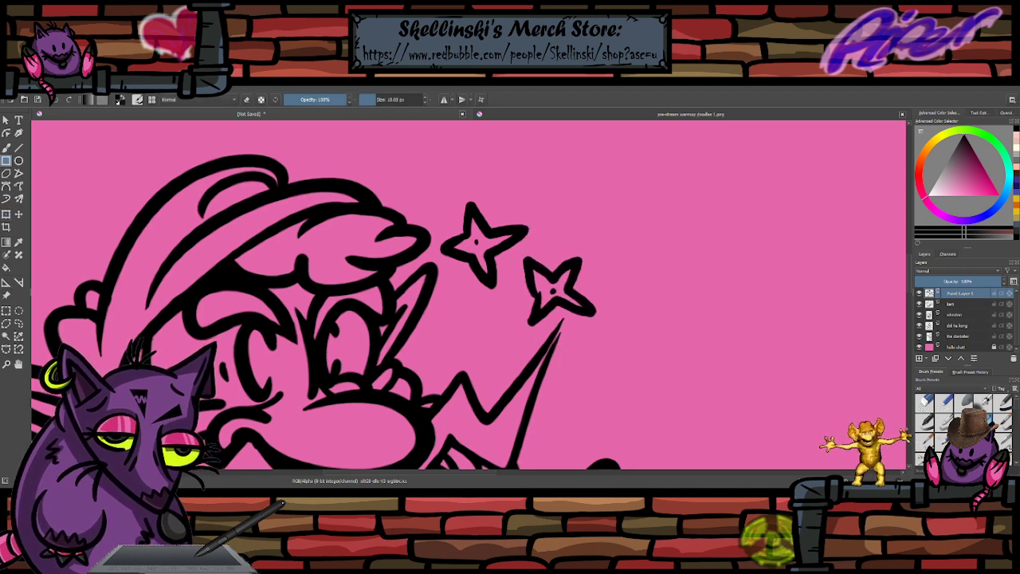
- Add a new paint layer beneath the character's line art and ready a freehand brush in dark blue
{"action": "scroll", "coordinate": [563, 255], "scroll_direction": "down", "scroll_amount": 5}
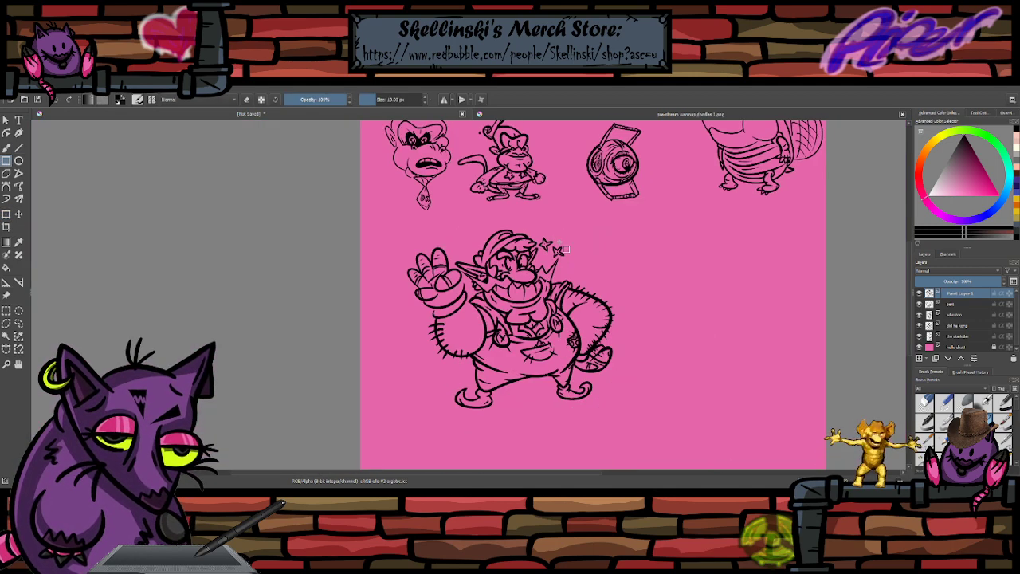
{"action": "scroll", "coordinate": [564, 259], "scroll_direction": "up", "scroll_amount": 1}
{"action": "scroll", "coordinate": [562, 263], "scroll_direction": "down", "scroll_amount": 1}
{"action": "scroll", "coordinate": [561, 265], "scroll_direction": "up", "scroll_amount": 1}
{"action": "scroll", "coordinate": [561, 265], "scroll_direction": "down", "scroll_amount": 1}
{"action": "scroll", "coordinate": [544, 314], "scroll_direction": "up", "scroll_amount": 1}
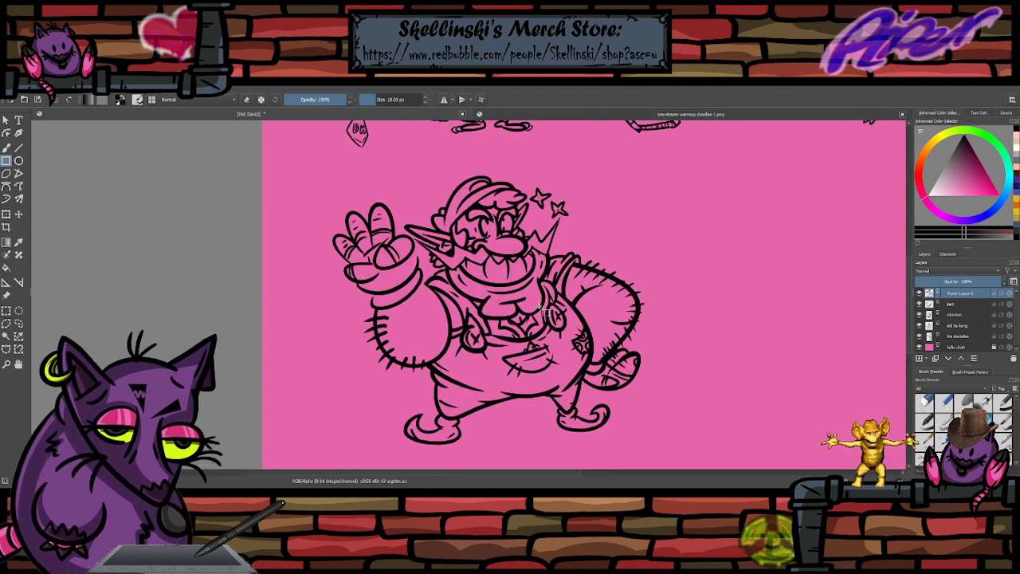
{"action": "left_click", "coordinate": [1018, 184]}
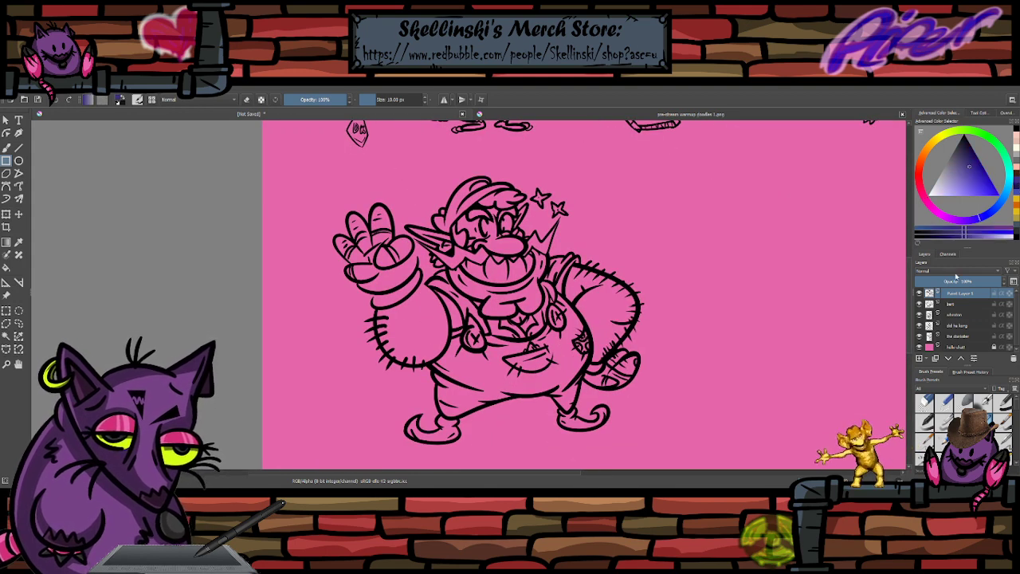
{"action": "left_click", "coordinate": [923, 357]}
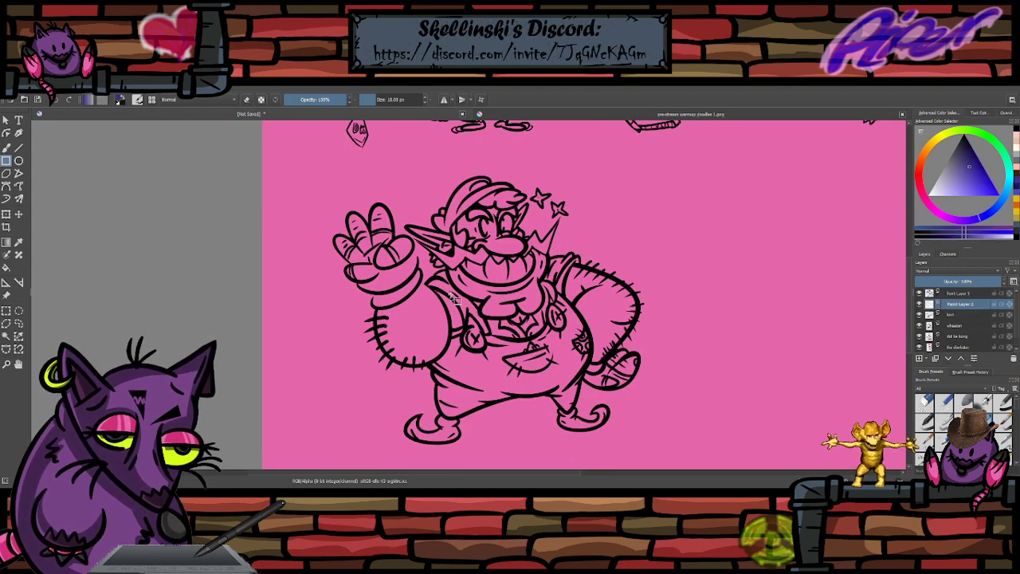
{"action": "scroll", "coordinate": [454, 298], "scroll_direction": "up", "scroll_amount": 1}
{"action": "left_click", "coordinate": [7, 147]}
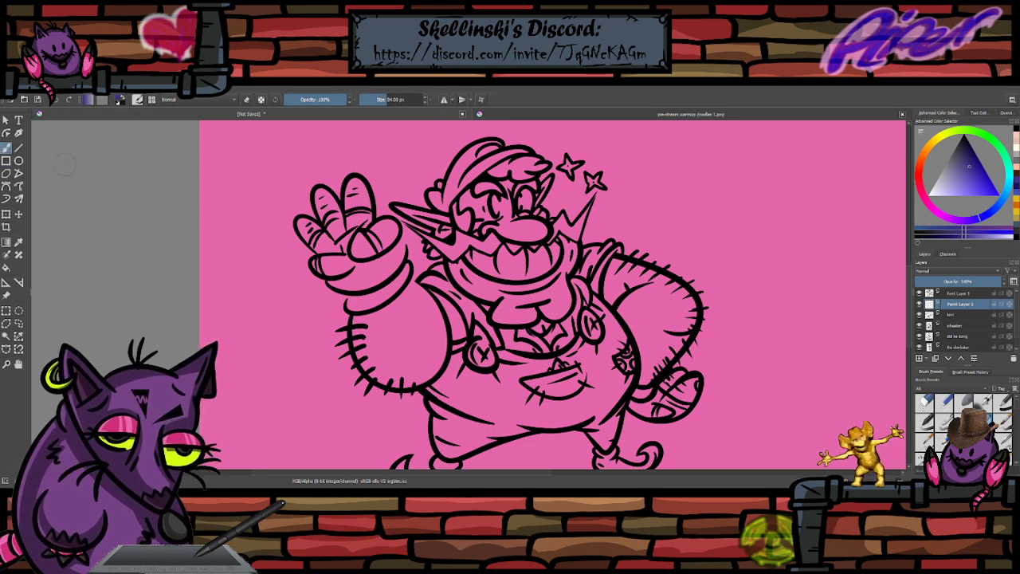
- Paint the character's overalls and trouser legs flat dark blue using a large brush of about 215 px
{"action": "mouse_move", "coordinate": [483, 329]}
{"action": "left_mouse_down"}
{"action": "mouse_move", "coordinate": [494, 307]}
{"action": "mouse_move", "coordinate": [445, 311]}
{"action": "mouse_move", "coordinate": [452, 283]}
{"action": "mouse_move", "coordinate": [434, 293]}
{"action": "mouse_move", "coordinate": [494, 271]}
{"action": "mouse_move", "coordinate": [439, 290]}
{"action": "mouse_move", "coordinate": [421, 328]}
{"action": "mouse_move", "coordinate": [549, 340]}
{"action": "mouse_move", "coordinate": [526, 383]}
{"action": "mouse_move", "coordinate": [549, 329]}
{"action": "mouse_move", "coordinate": [493, 373]}
{"action": "mouse_move", "coordinate": [440, 378]}
{"action": "mouse_move", "coordinate": [462, 394]}
{"action": "mouse_move", "coordinate": [446, 403]}
{"action": "mouse_move", "coordinate": [461, 411]}
{"action": "mouse_move", "coordinate": [459, 425]}
{"action": "mouse_move", "coordinate": [517, 396]}
{"action": "mouse_move", "coordinate": [546, 402]}
{"action": "mouse_move", "coordinate": [452, 445]}
{"action": "mouse_move", "coordinate": [451, 413]}
{"action": "left_mouse_up"}
{"action": "key", "text": "e"}
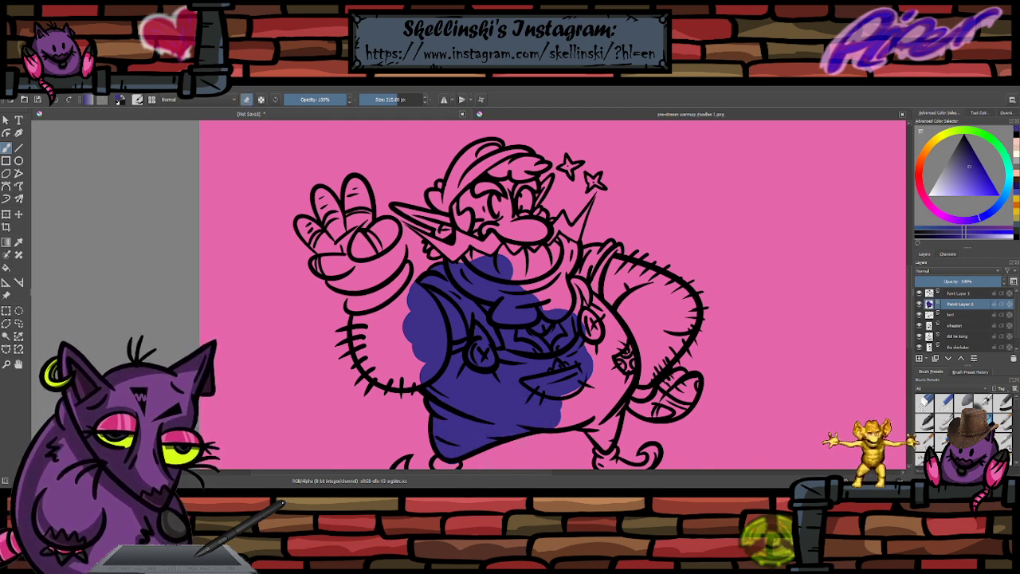
{"action": "key", "text": "e"}
{"action": "mouse_move", "coordinate": [542, 395]}
{"action": "left_mouse_down"}
{"action": "mouse_move", "coordinate": [570, 397]}
{"action": "mouse_move", "coordinate": [543, 413]}
{"action": "mouse_move", "coordinate": [555, 416]}
{"action": "mouse_move", "coordinate": [591, 400]}
{"action": "mouse_move", "coordinate": [550, 356]}
{"action": "mouse_move", "coordinate": [574, 293]}
{"action": "mouse_move", "coordinate": [617, 365]}
{"action": "mouse_move", "coordinate": [593, 415]}
{"action": "left_mouse_up"}
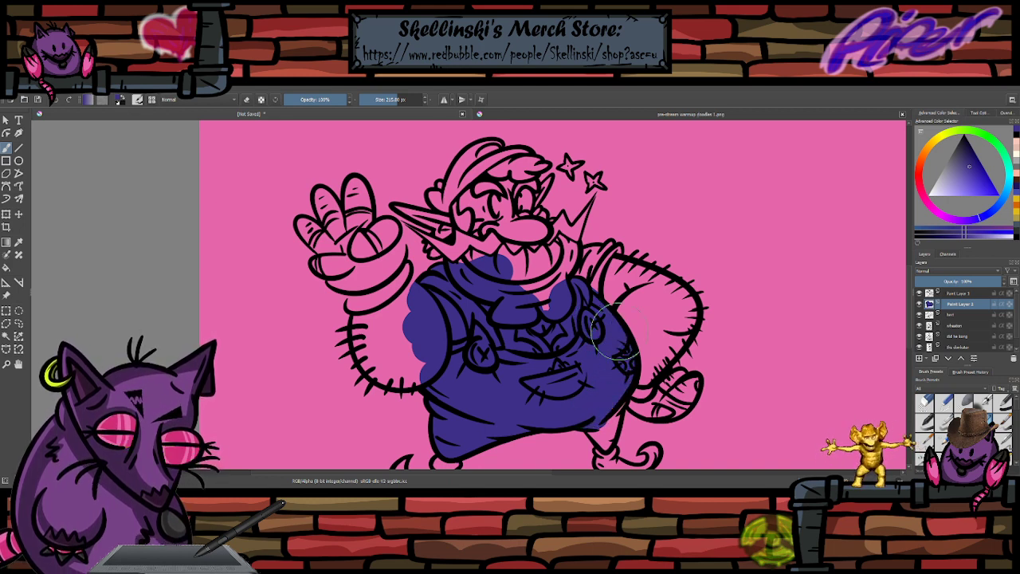
{"action": "left_click_drag", "start_coordinate": [615, 335], "coordinate": [614, 327]}
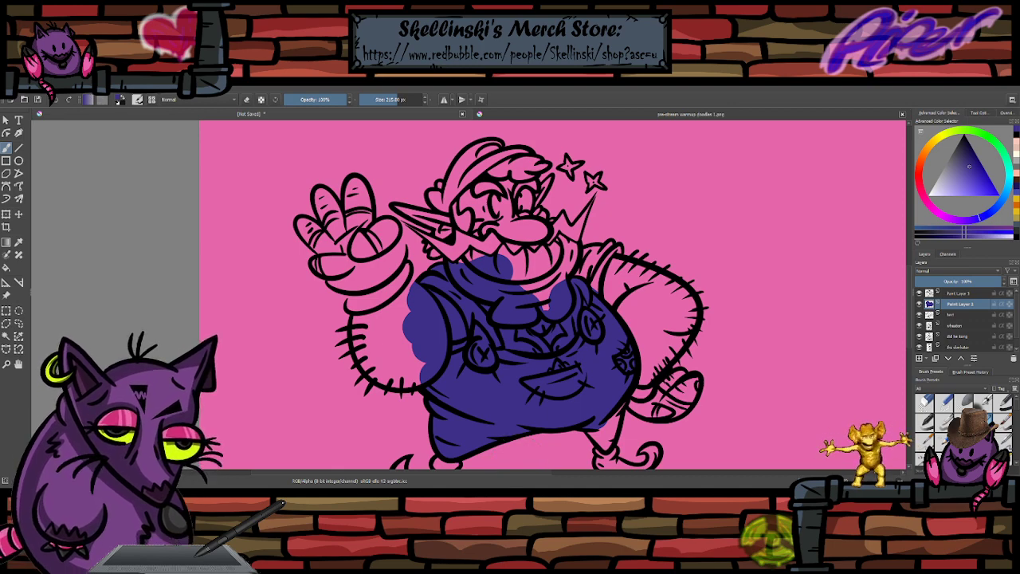
{"action": "left_click_drag", "start_coordinate": [610, 369], "coordinate": [603, 339]}
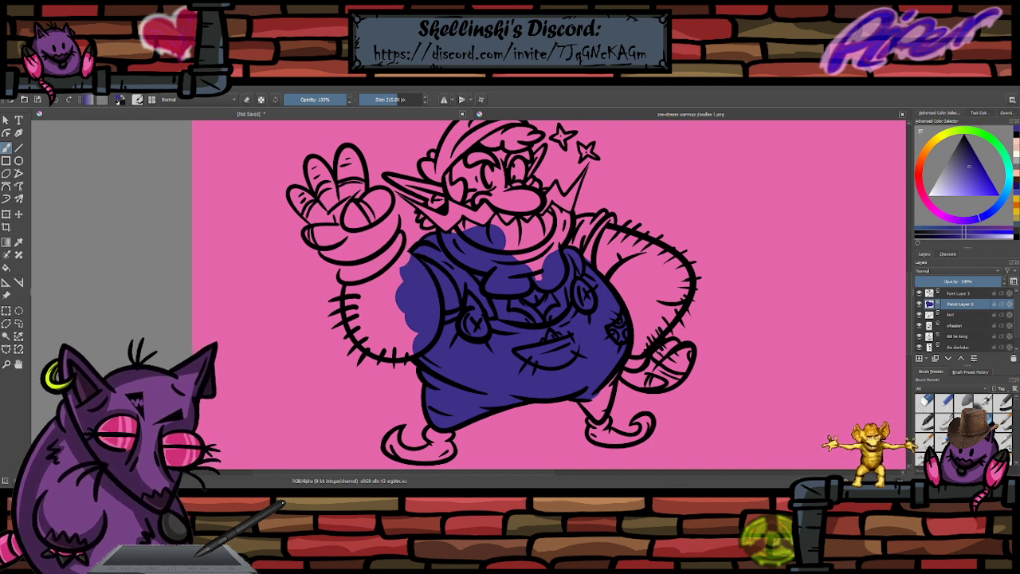
{"action": "left_click_drag", "start_coordinate": [406, 271], "coordinate": [392, 253]}
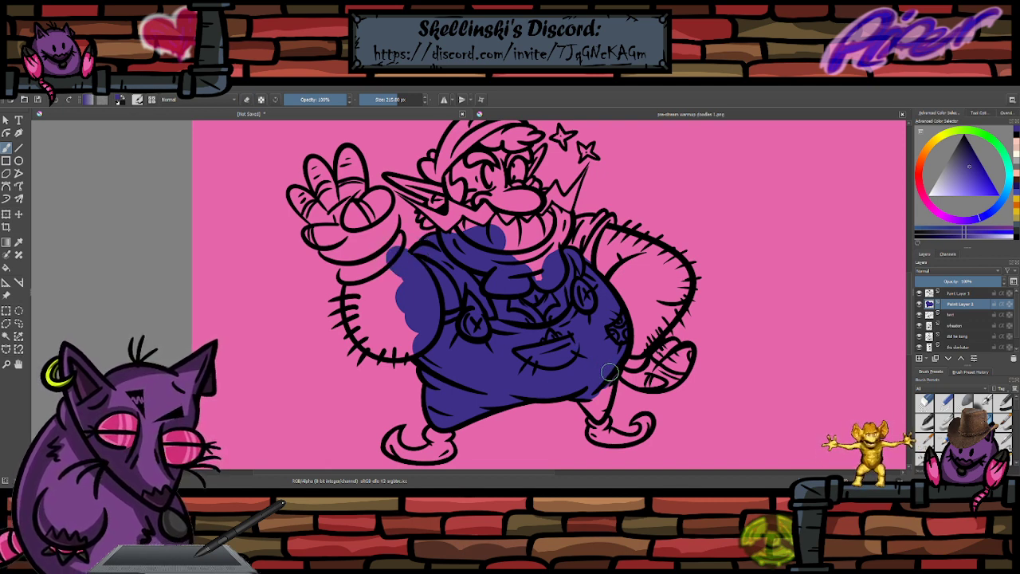
{"action": "mouse_move", "coordinate": [608, 371]}
{"action": "left_mouse_down"}
{"action": "mouse_move", "coordinate": [599, 412]}
{"action": "mouse_move", "coordinate": [586, 399]}
{"action": "mouse_move", "coordinate": [595, 398]}
{"action": "left_mouse_up"}
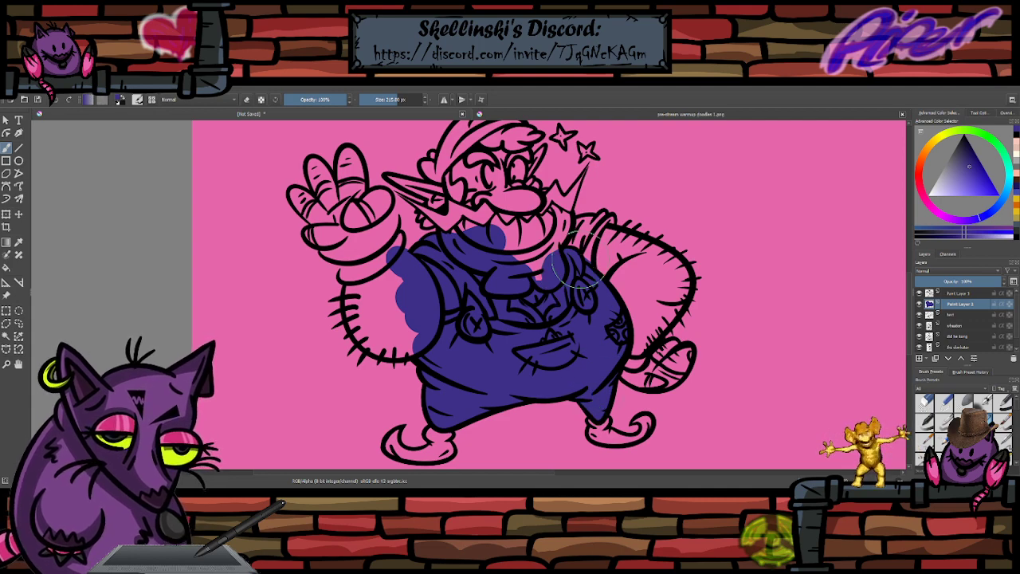
- Switch to golden yellow and paint the shirt area showing above the bib between the overall buttons
{"action": "scroll", "coordinate": [581, 259], "scroll_direction": "down", "scroll_amount": 1}
{"action": "left_click_drag", "start_coordinate": [589, 166], "coordinate": [588, 215]}
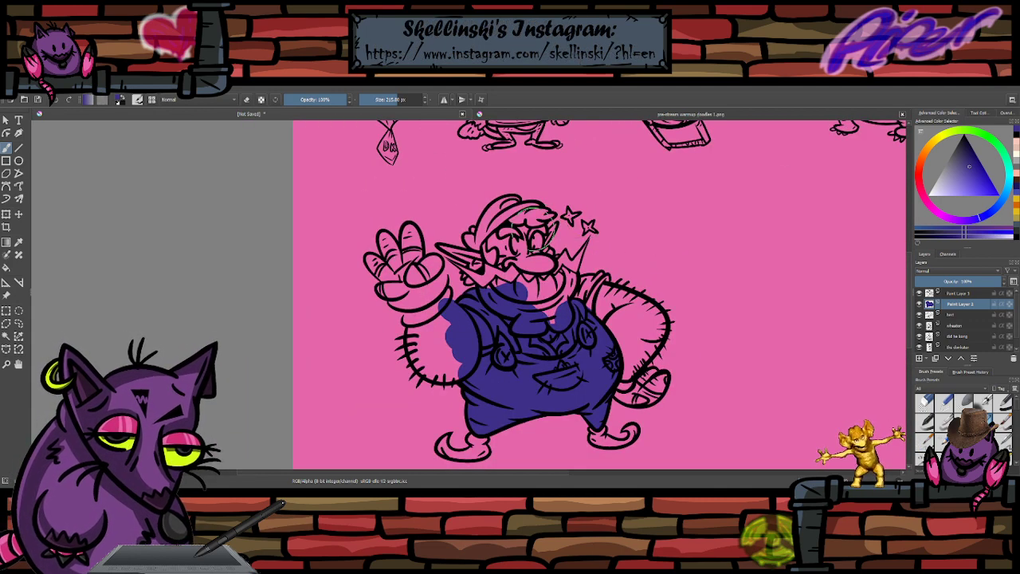
{"action": "scroll", "coordinate": [542, 219], "scroll_direction": "up", "scroll_amount": 4}
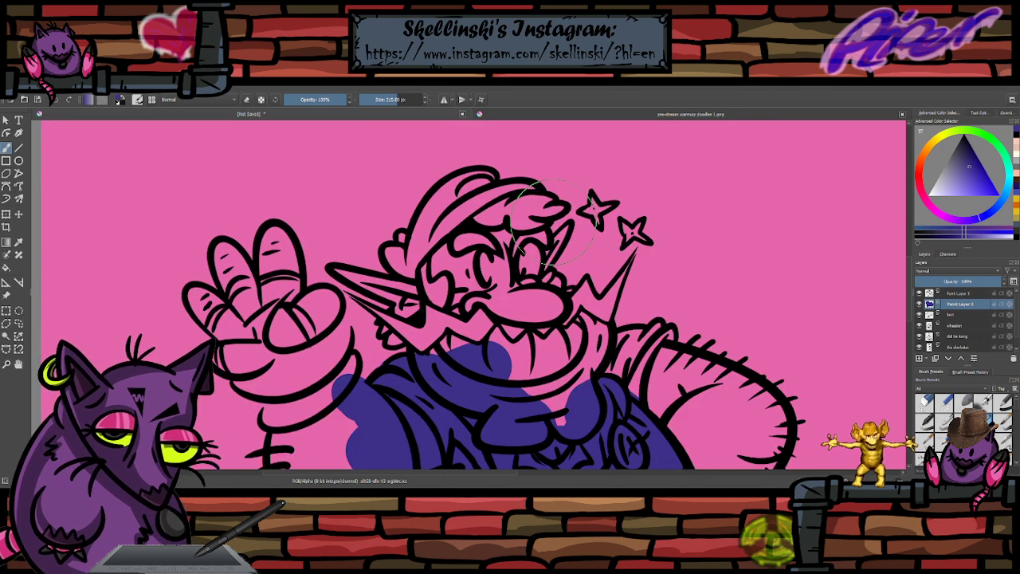
{"action": "left_click", "coordinate": [1016, 204]}
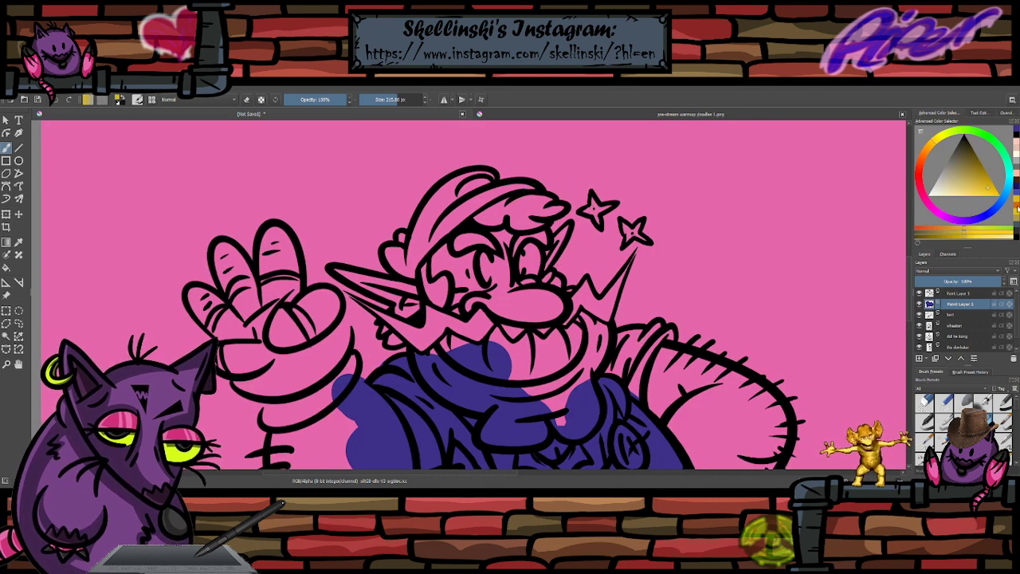
{"action": "left_click", "coordinate": [1018, 206]}
{"action": "left_click", "coordinate": [1016, 200]}
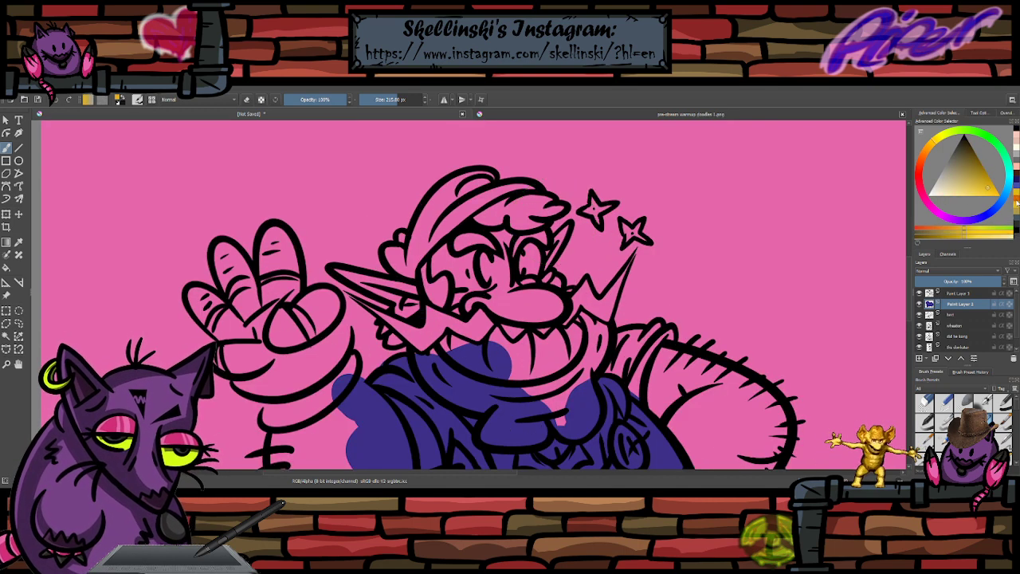
{"action": "scroll", "coordinate": [673, 227], "scroll_direction": "down", "scroll_amount": 3}
{"action": "scroll", "coordinate": [621, 359], "scroll_direction": "up", "scroll_amount": 5}
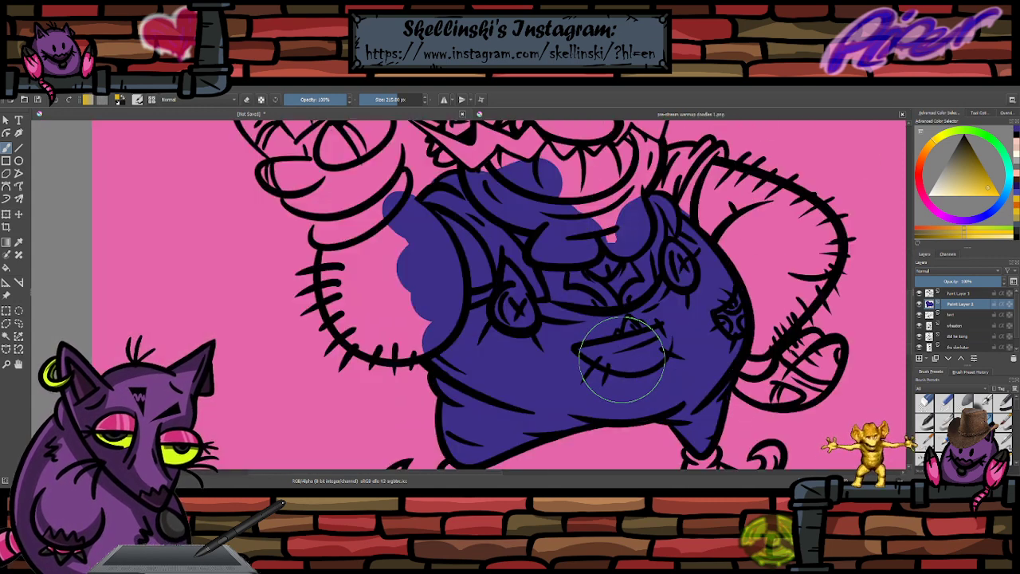
{"action": "mouse_move", "coordinate": [594, 275]}
{"action": "left_mouse_down"}
{"action": "mouse_move", "coordinate": [624, 278]}
{"action": "mouse_move", "coordinate": [632, 268]}
{"action": "mouse_move", "coordinate": [620, 276]}
{"action": "mouse_move", "coordinate": [624, 296]}
{"action": "mouse_move", "coordinate": [640, 286]}
{"action": "mouse_move", "coordinate": [583, 295]}
{"action": "mouse_move", "coordinate": [560, 286]}
{"action": "mouse_move", "coordinate": [555, 268]}
{"action": "mouse_move", "coordinate": [506, 279]}
{"action": "mouse_move", "coordinate": [529, 291]}
{"action": "left_mouse_up"}
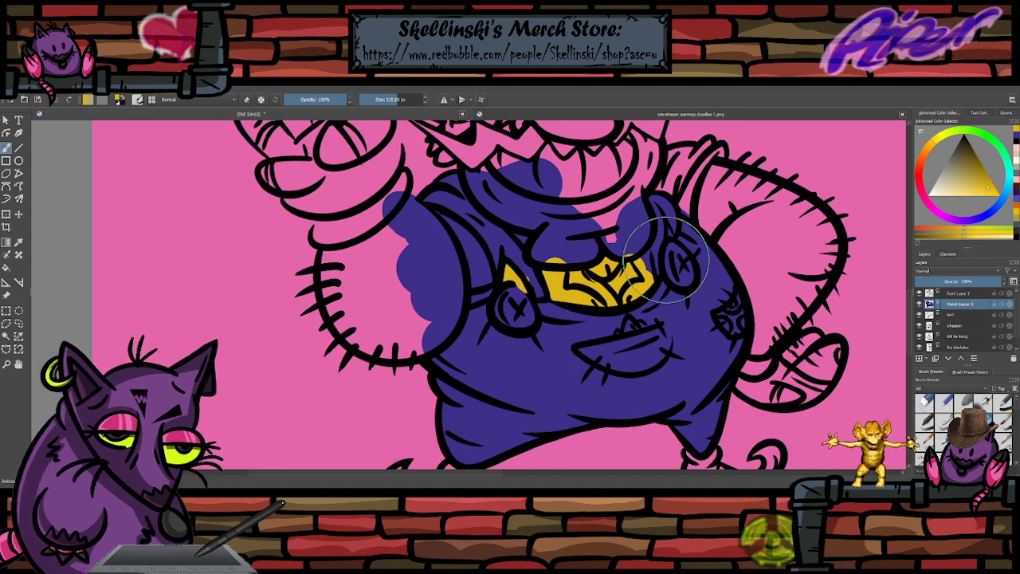
- Paint the shirt's shoulder folds beside the bent arm golden yellow
{"action": "scroll", "coordinate": [658, 260], "scroll_direction": "down", "scroll_amount": 3}
{"action": "scroll", "coordinate": [648, 221], "scroll_direction": "up", "scroll_amount": 2}
{"action": "scroll", "coordinate": [647, 223], "scroll_direction": "down", "scroll_amount": 1}
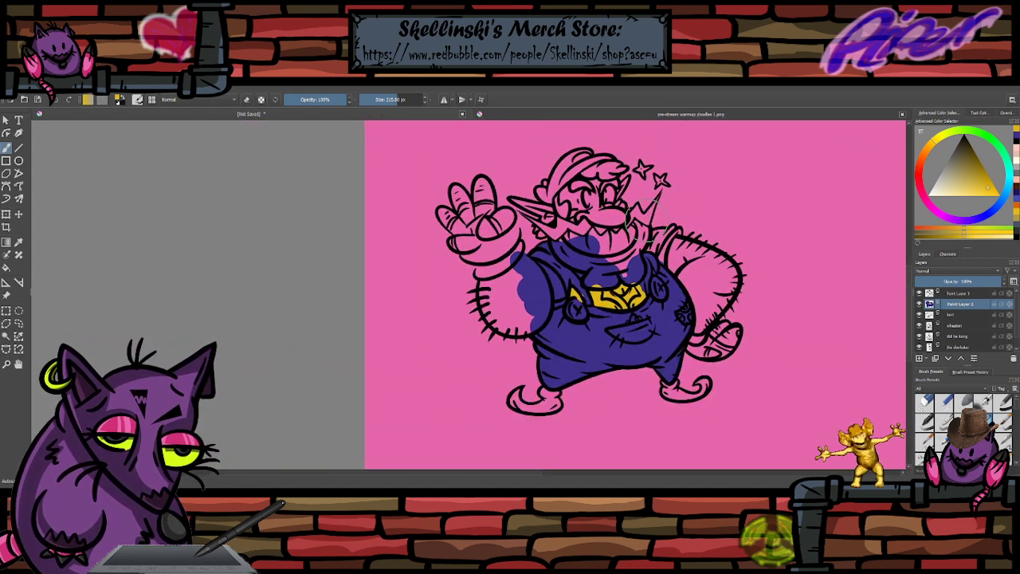
{"action": "scroll", "coordinate": [646, 223], "scroll_direction": "up", "scroll_amount": 1}
{"action": "key", "text": "plus"}
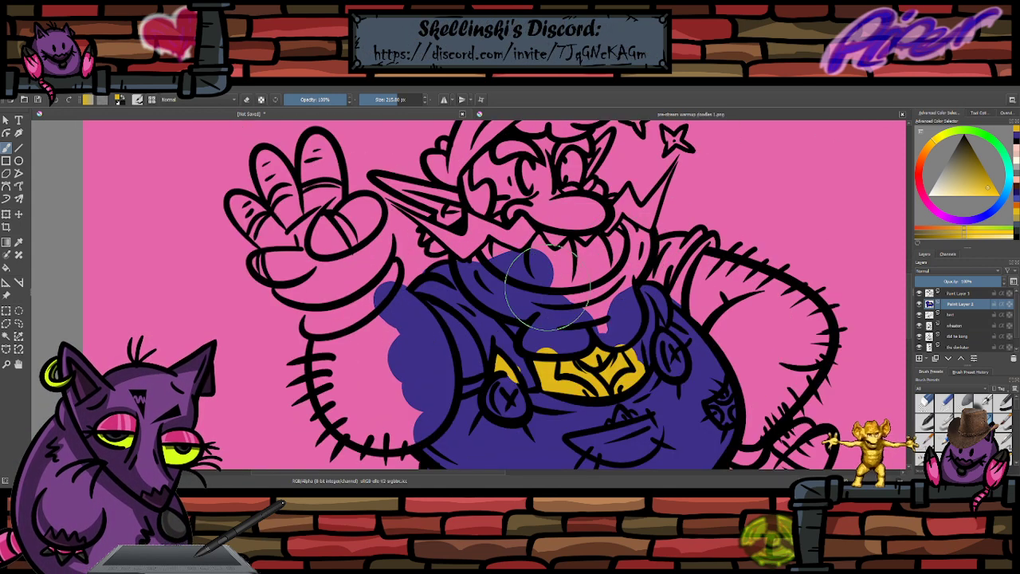
{"action": "mouse_move", "coordinate": [663, 265]}
{"action": "left_mouse_down"}
{"action": "mouse_move", "coordinate": [655, 272]}
{"action": "mouse_move", "coordinate": [685, 240]}
{"action": "mouse_move", "coordinate": [712, 244]}
{"action": "mouse_move", "coordinate": [673, 273]}
{"action": "mouse_move", "coordinate": [674, 291]}
{"action": "left_mouse_up"}
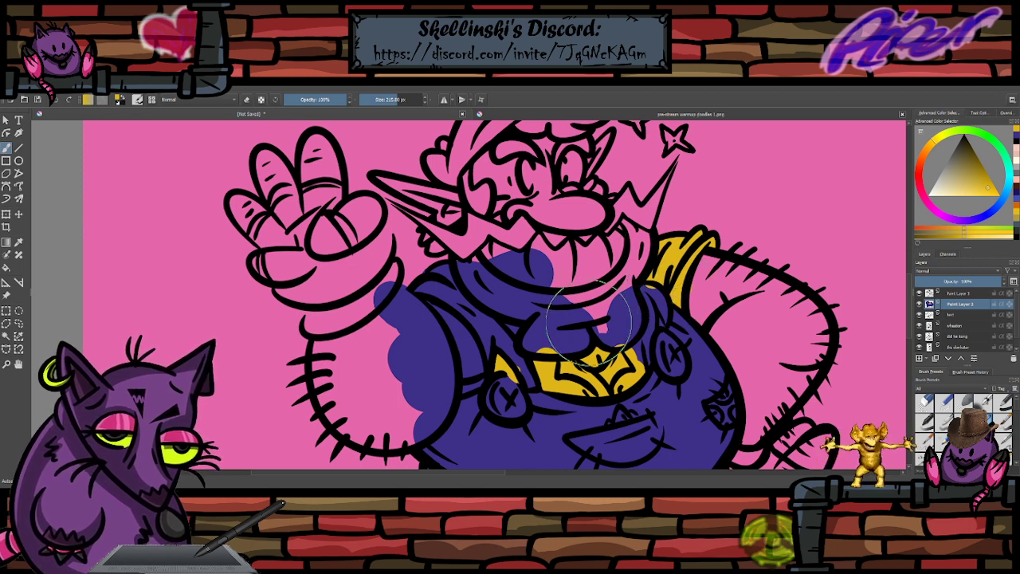
- Paint the shirt's shoulder and side beside the raised arm golden yellow
{"action": "mouse_move", "coordinate": [518, 330]}
{"action": "left_mouse_down"}
{"action": "mouse_move", "coordinate": [439, 314]}
{"action": "mouse_move", "coordinate": [442, 275]}
{"action": "mouse_move", "coordinate": [432, 267]}
{"action": "mouse_move", "coordinate": [440, 275]}
{"action": "left_mouse_up"}
{"action": "key", "text": "e"}
{"action": "key", "text": "e"}
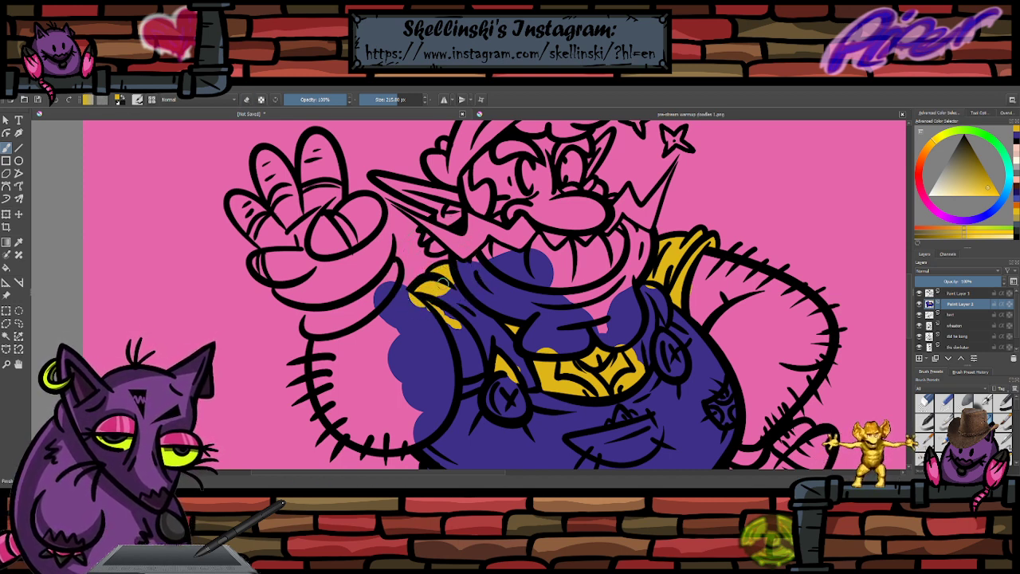
{"action": "left_click_drag", "start_coordinate": [442, 311], "coordinate": [476, 366]}
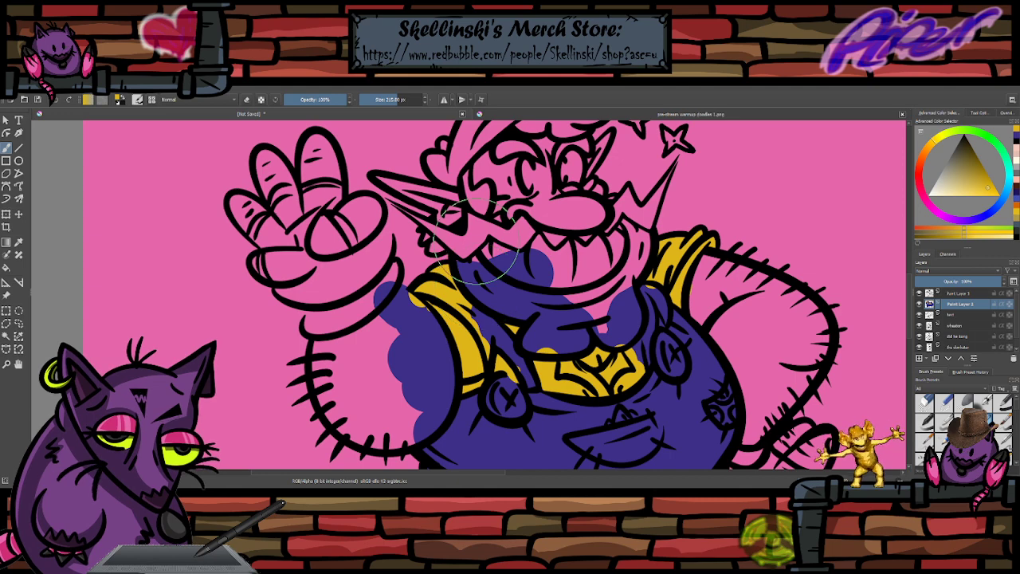
- Paint the character's hat golden yellow, reducing the brush to 44 px to fill its narrower parts
{"action": "scroll", "coordinate": [526, 217], "scroll_direction": "down", "scroll_amount": 3}
{"action": "scroll", "coordinate": [518, 224], "scroll_direction": "up", "scroll_amount": 1}
{"action": "scroll", "coordinate": [514, 224], "scroll_direction": "down", "scroll_amount": 1}
{"action": "scroll", "coordinate": [535, 200], "scroll_direction": "up", "scroll_amount": 4}
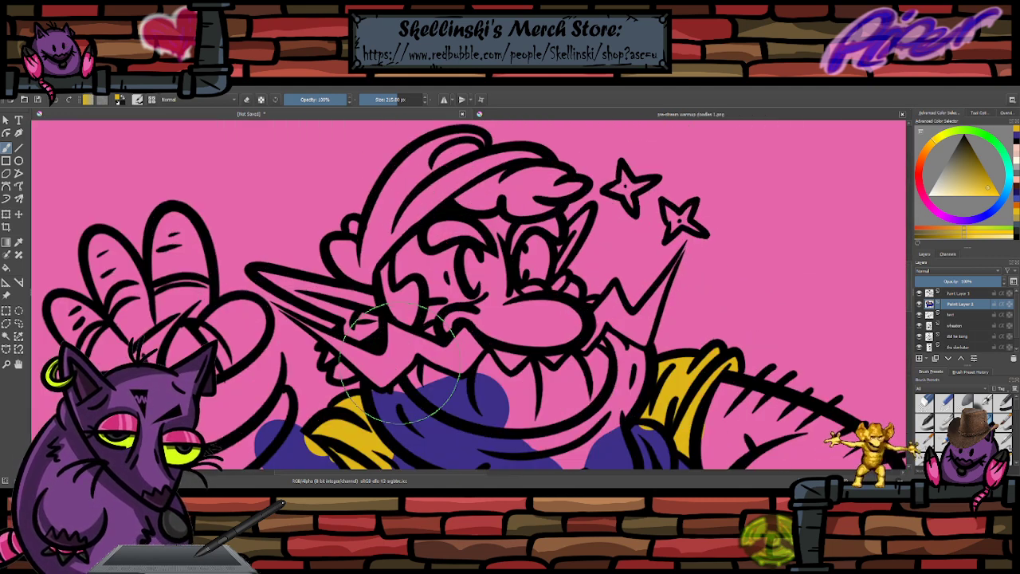
{"action": "scroll", "coordinate": [542, 204], "scroll_direction": "down", "scroll_amount": 2}
{"action": "scroll", "coordinate": [546, 205], "scroll_direction": "up", "scroll_amount": 2}
{"action": "scroll", "coordinate": [558, 215], "scroll_direction": "down", "scroll_amount": 2}
{"action": "scroll", "coordinate": [558, 212], "scroll_direction": "up", "scroll_amount": 3}
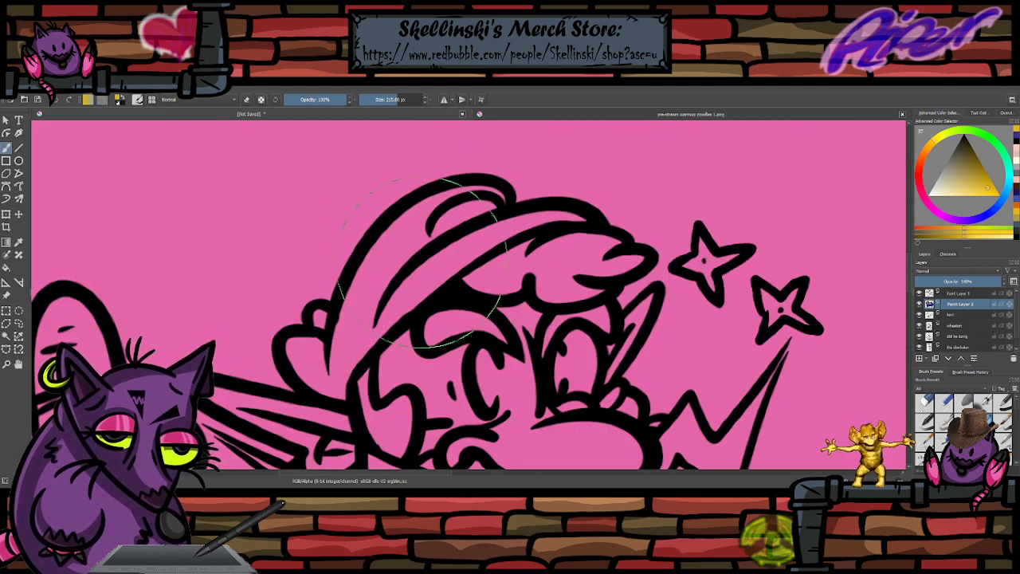
{"action": "mouse_move", "coordinate": [415, 255]}
{"action": "left_mouse_down"}
{"action": "mouse_move", "coordinate": [433, 226]}
{"action": "mouse_move", "coordinate": [467, 207]}
{"action": "mouse_move", "coordinate": [480, 212]}
{"action": "mouse_move", "coordinate": [507, 227]}
{"action": "left_mouse_up"}
{"action": "key", "text": "bracketleft"}
{"action": "key", "text": "bracketleft"}
{"action": "key", "text": "bracketleft"}
{"action": "key", "text": "bracketleft"}
{"action": "key", "text": "bracketleft"}
{"action": "key", "text": "bracketleft"}
{"action": "key", "text": "bracketleft"}
{"action": "key", "text": "bracketleft"}
{"action": "key", "text": "bracketleft"}
{"action": "key", "text": "bracketleft"}
{"action": "key", "text": "bracketleft"}
{"action": "key", "text": "bracketleft"}
{"action": "key", "text": "bracketleft"}
{"action": "key", "text": "bracketleft"}
{"action": "key", "text": "bracketleft"}
{"action": "key", "text": "bracketleft"}
{"action": "key", "text": "bracketleft"}
{"action": "key", "text": "bracketleft"}
{"action": "key", "text": "bracketleft"}
{"action": "key", "text": "bracketleft"}
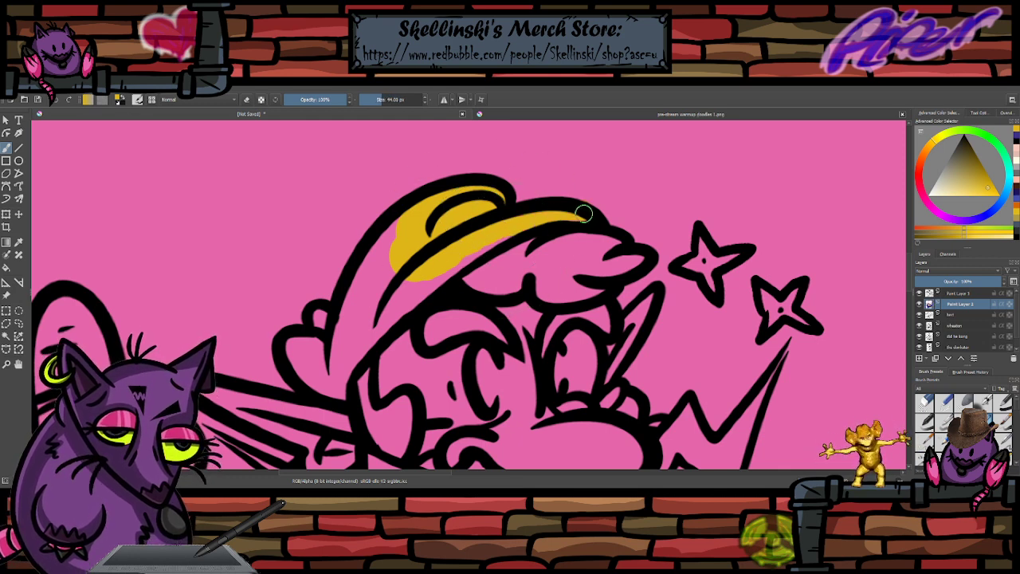
{"action": "mouse_move", "coordinate": [581, 212]}
{"action": "left_mouse_down"}
{"action": "mouse_move", "coordinate": [517, 233]}
{"action": "mouse_move", "coordinate": [394, 322]}
{"action": "mouse_move", "coordinate": [361, 331]}
{"action": "mouse_move", "coordinate": [344, 404]}
{"action": "mouse_move", "coordinate": [286, 352]}
{"action": "mouse_move", "coordinate": [341, 338]}
{"action": "mouse_move", "coordinate": [321, 317]}
{"action": "mouse_move", "coordinate": [401, 281]}
{"action": "mouse_move", "coordinate": [377, 318]}
{"action": "mouse_move", "coordinate": [362, 318]}
{"action": "mouse_move", "coordinate": [366, 284]}
{"action": "mouse_move", "coordinate": [399, 222]}
{"action": "left_mouse_up"}
- Erase the yellow overspill along the lower edge of the hat
{"action": "key", "text": "e"}
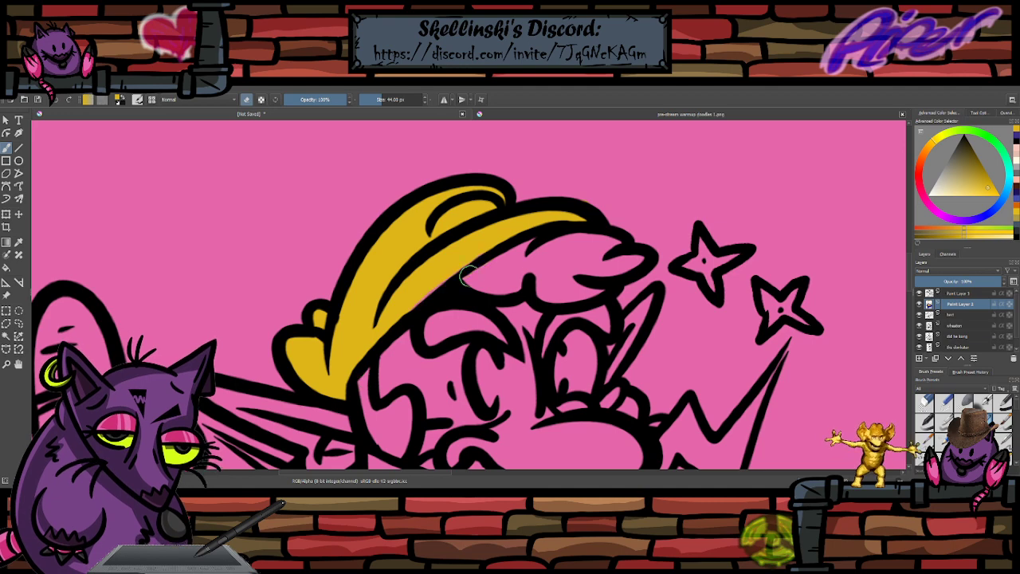
{"action": "key", "text": "e"}
{"action": "key", "text": "e"}
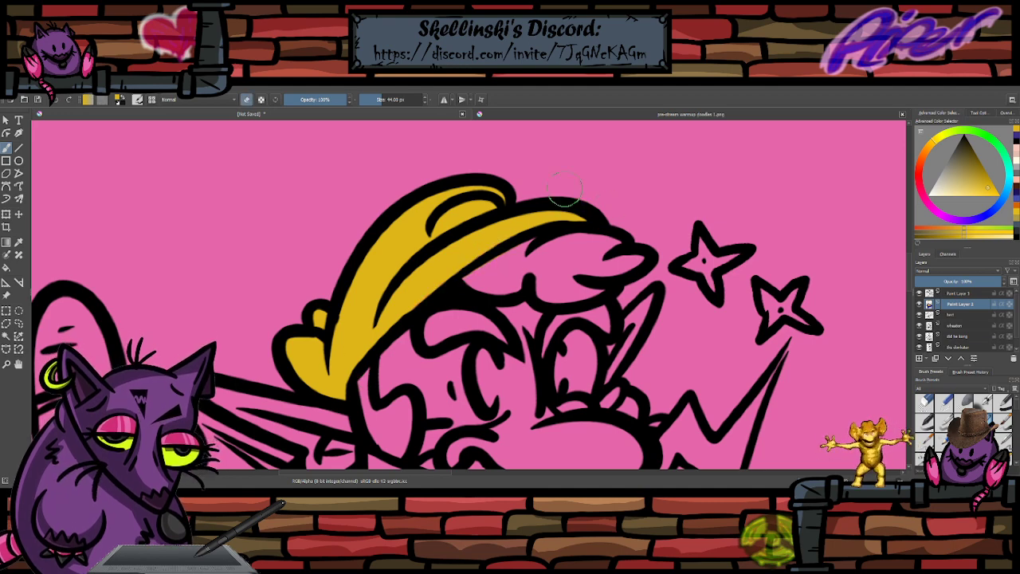
- Sample the overalls' blue and paint the shoulder strap beside the raised arm
{"action": "scroll", "coordinate": [609, 182], "scroll_direction": "down", "scroll_amount": 3}
{"action": "scroll", "coordinate": [634, 294], "scroll_direction": "down", "scroll_amount": 1}
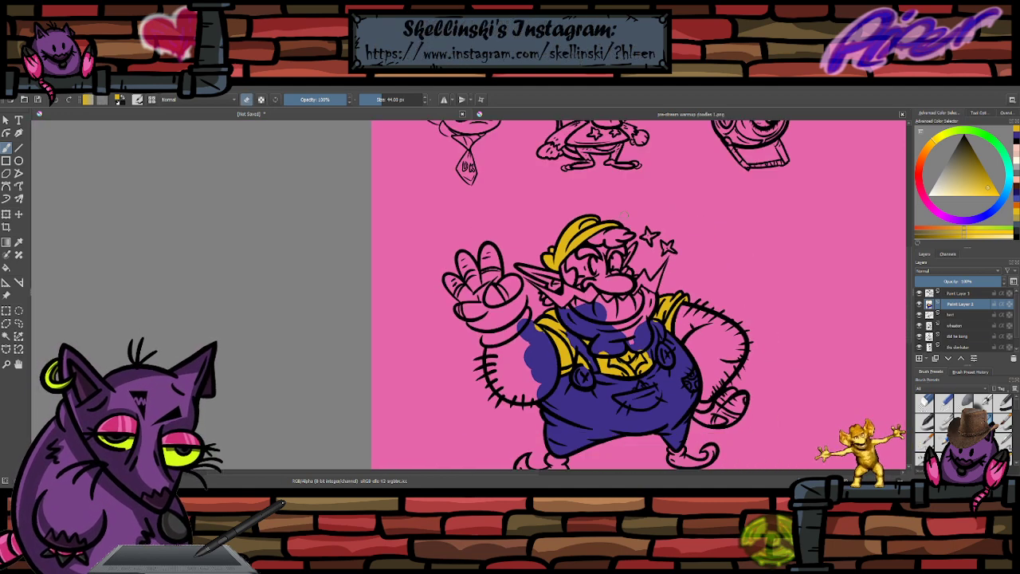
{"action": "scroll", "coordinate": [657, 378], "scroll_direction": "up", "scroll_amount": 2}
{"action": "key", "text": "e"}
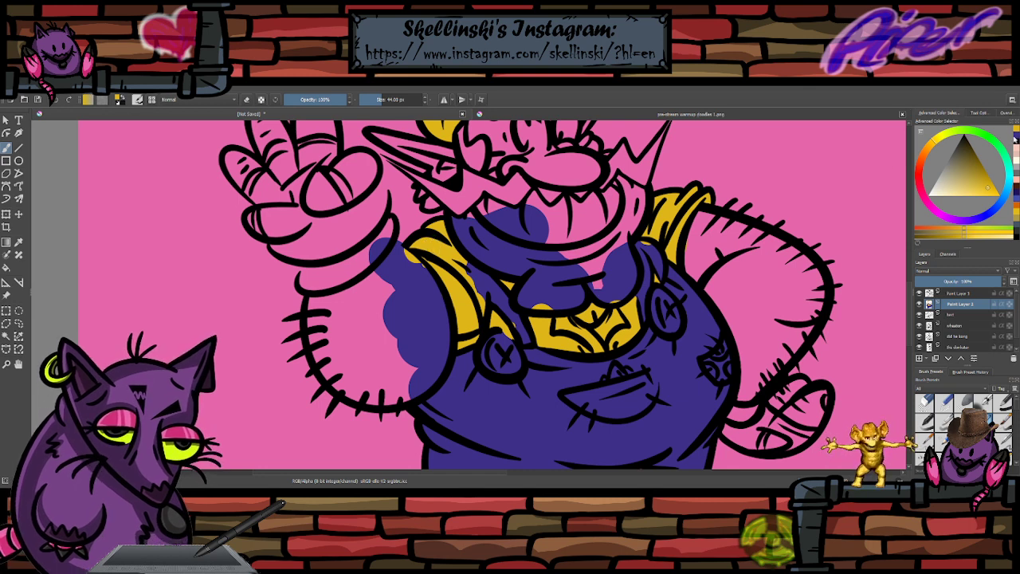
{"action": "left_click", "coordinate": [480, 264], "text": "ctrl"}
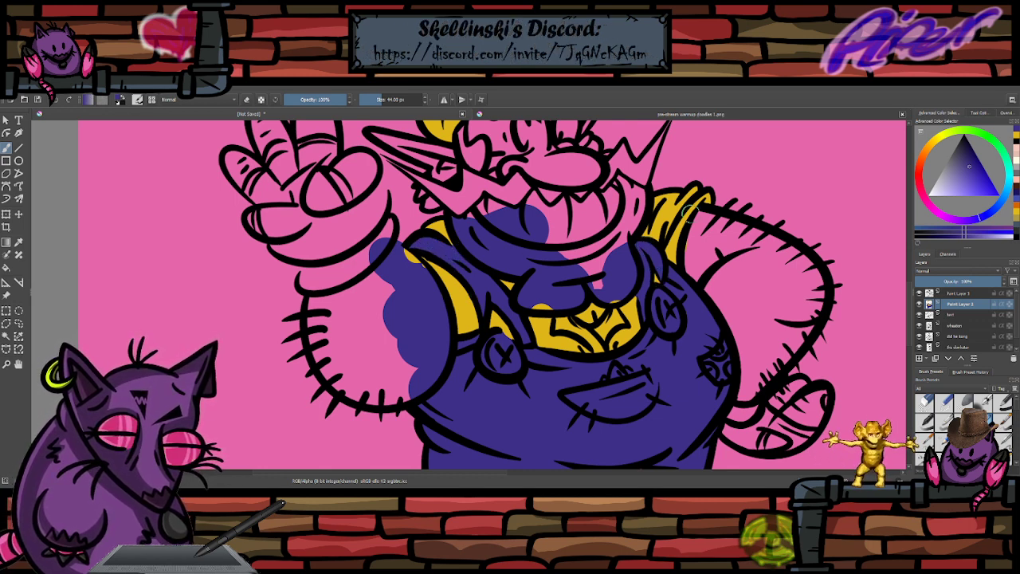
- Mix a peach skin tone, enlarge the brush and paint the character's face and large pointed ear
{"action": "scroll", "coordinate": [654, 242], "scroll_direction": "down", "scroll_amount": 1}
{"action": "left_click_drag", "start_coordinate": [654, 242], "coordinate": [636, 324]}
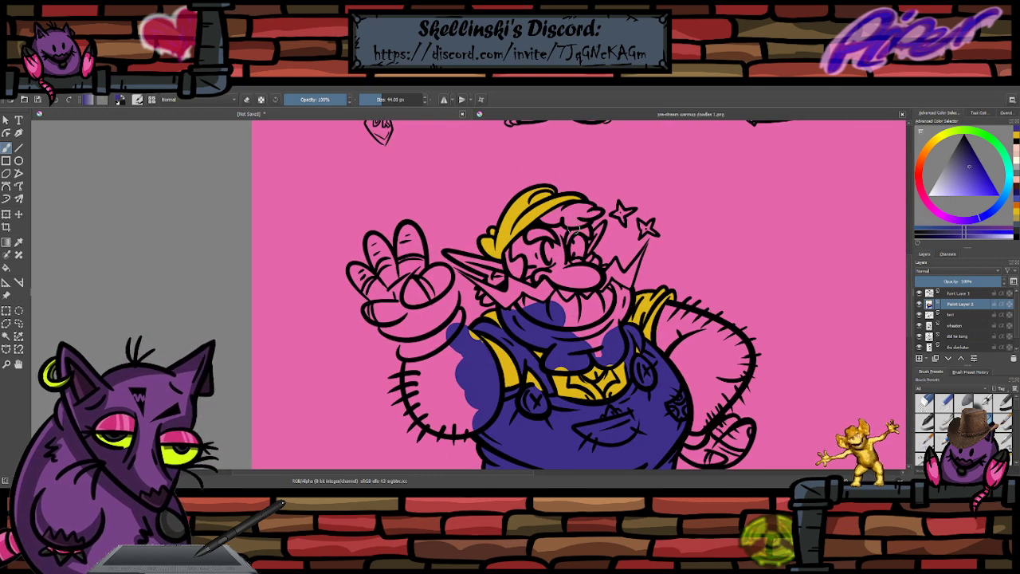
{"action": "scroll", "coordinate": [574, 231], "scroll_direction": "up", "scroll_amount": 1}
{"action": "left_click", "coordinate": [1018, 181]}
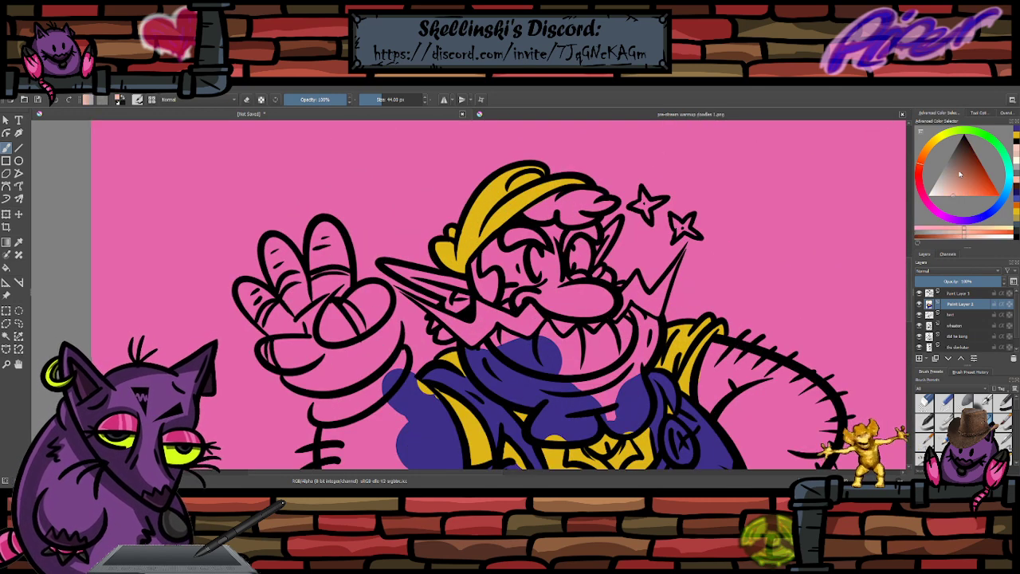
{"action": "left_click_drag", "start_coordinate": [950, 192], "coordinate": [968, 199]}
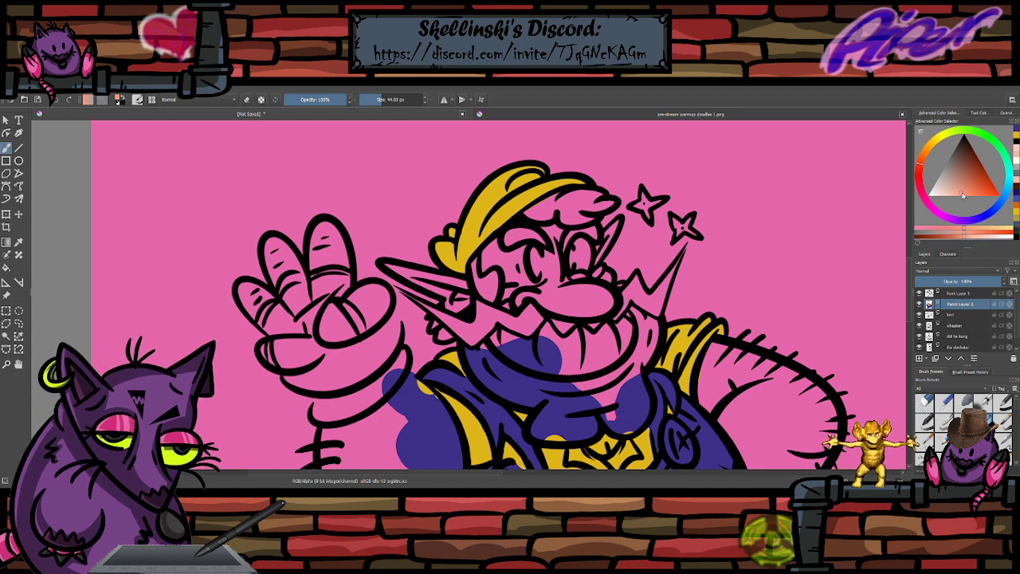
{"action": "left_click_drag", "start_coordinate": [652, 285], "coordinate": [667, 269]}
{"action": "key", "text": "]"}
{"action": "mouse_move", "coordinate": [541, 289]}
{"action": "left_mouse_down"}
{"action": "mouse_move", "coordinate": [586, 299]}
{"action": "mouse_move", "coordinate": [522, 347]}
{"action": "mouse_move", "coordinate": [565, 337]}
{"action": "mouse_move", "coordinate": [600, 359]}
{"action": "mouse_move", "coordinate": [616, 343]}
{"action": "mouse_move", "coordinate": [597, 339]}
{"action": "mouse_move", "coordinate": [622, 306]}
{"action": "mouse_move", "coordinate": [581, 267]}
{"action": "mouse_move", "coordinate": [579, 239]}
{"action": "mouse_move", "coordinate": [591, 241]}
{"action": "mouse_move", "coordinate": [590, 231]}
{"action": "mouse_move", "coordinate": [555, 226]}
{"action": "mouse_move", "coordinate": [524, 245]}
{"action": "mouse_move", "coordinate": [518, 235]}
{"action": "mouse_move", "coordinate": [510, 245]}
{"action": "mouse_move", "coordinate": [530, 242]}
{"action": "mouse_move", "coordinate": [520, 237]}
{"action": "mouse_move", "coordinate": [504, 280]}
{"action": "mouse_move", "coordinate": [471, 268]}
{"action": "mouse_move", "coordinate": [471, 289]}
{"action": "mouse_move", "coordinate": [458, 268]}
{"action": "mouse_move", "coordinate": [426, 255]}
{"action": "left_mouse_up"}
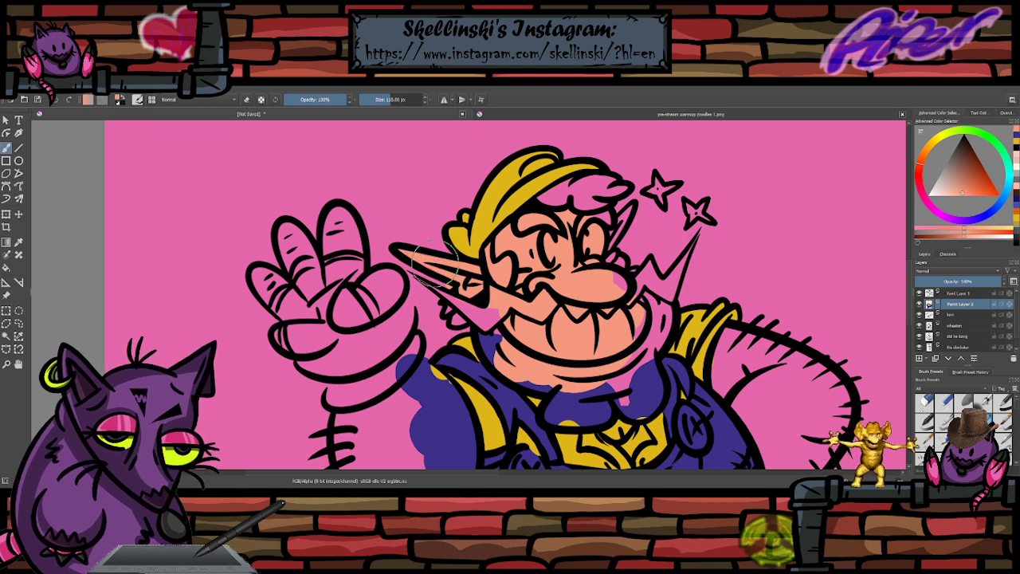
- Paint the jaw, chin and cheeks peach, covering the blue overspill below the grin
{"action": "key", "text": "e"}
{"action": "key", "text": "e"}
{"action": "left_click_drag", "start_coordinate": [496, 316], "coordinate": [493, 338]}
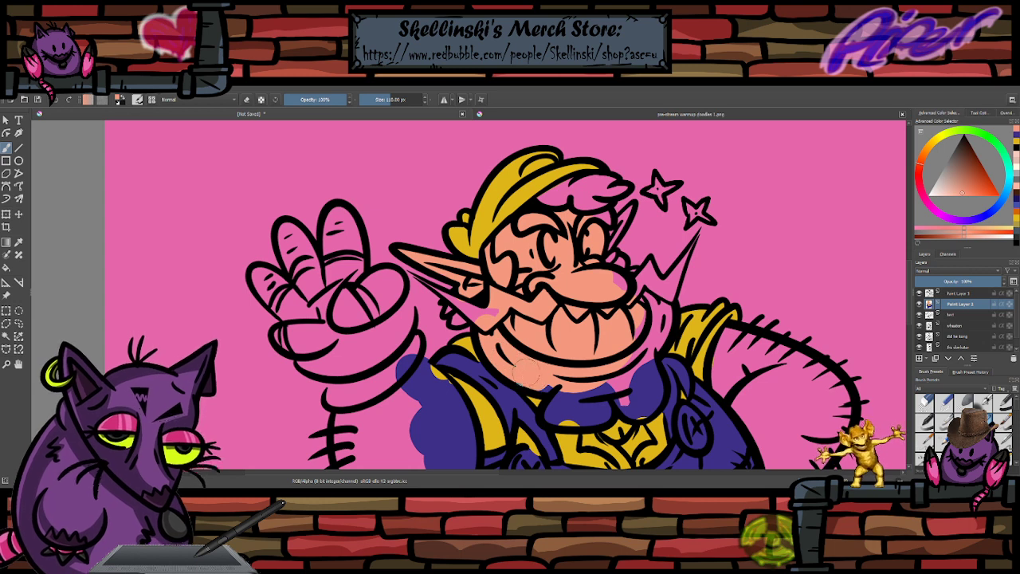
{"action": "mouse_move", "coordinate": [540, 380]}
{"action": "left_mouse_down"}
{"action": "mouse_move", "coordinate": [590, 389]}
{"action": "mouse_move", "coordinate": [604, 410]}
{"action": "mouse_move", "coordinate": [567, 418]}
{"action": "mouse_move", "coordinate": [554, 415]}
{"action": "mouse_move", "coordinate": [561, 403]}
{"action": "left_mouse_up"}
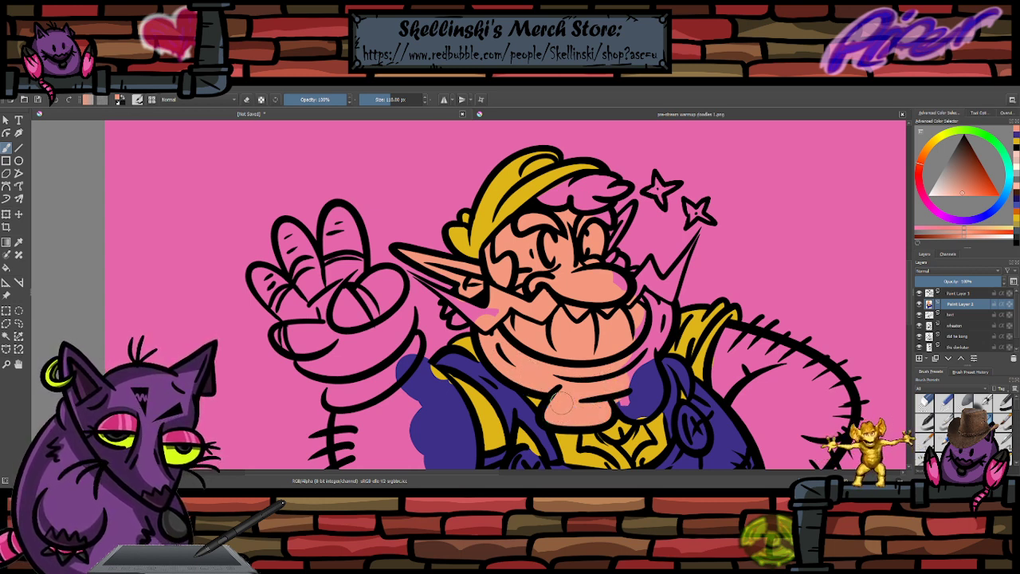
{"action": "mouse_move", "coordinate": [620, 392]}
{"action": "left_mouse_down"}
{"action": "mouse_move", "coordinate": [653, 378]}
{"action": "mouse_move", "coordinate": [647, 364]}
{"action": "mouse_move", "coordinate": [643, 376]}
{"action": "mouse_move", "coordinate": [637, 337]}
{"action": "mouse_move", "coordinate": [633, 353]}
{"action": "mouse_move", "coordinate": [627, 281]}
{"action": "mouse_move", "coordinate": [655, 301]}
{"action": "mouse_move", "coordinate": [647, 293]}
{"action": "mouse_move", "coordinate": [656, 318]}
{"action": "left_mouse_up"}
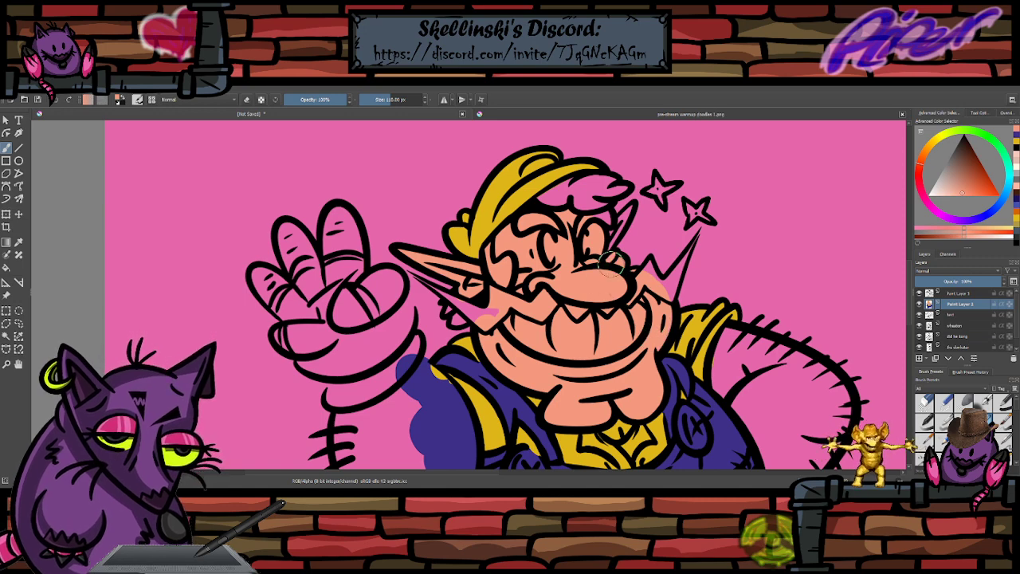
{"action": "left_click_drag", "start_coordinate": [590, 263], "coordinate": [594, 239]}
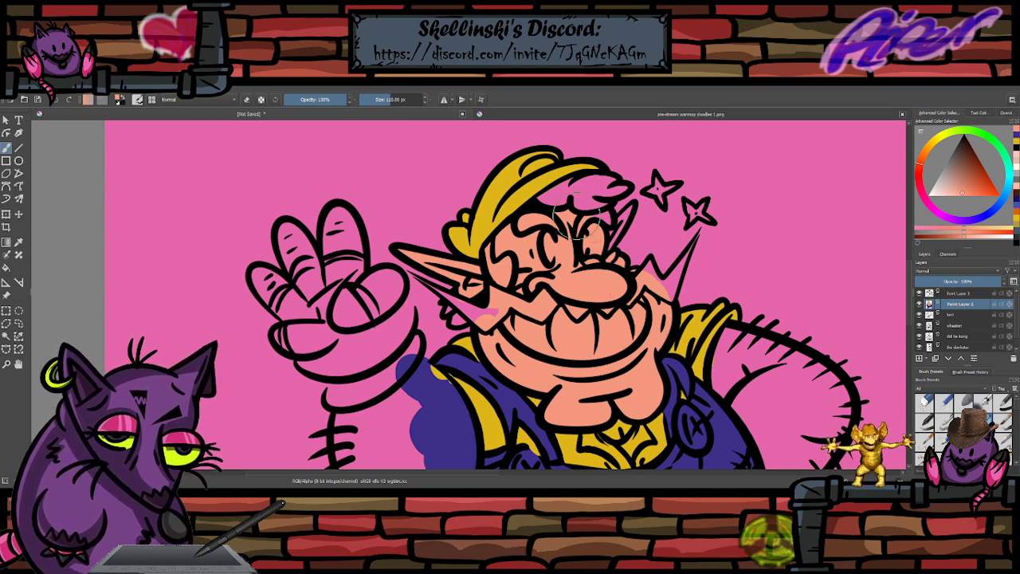
- Paint the far pointed ear peach and erase the overspill around its outline and the hair
{"action": "scroll", "coordinate": [649, 158], "scroll_direction": "up", "scroll_amount": 2}
{"action": "mouse_move", "coordinate": [587, 289]}
{"action": "left_mouse_down"}
{"action": "mouse_move", "coordinate": [598, 279]}
{"action": "mouse_move", "coordinate": [561, 329]}
{"action": "left_mouse_up"}
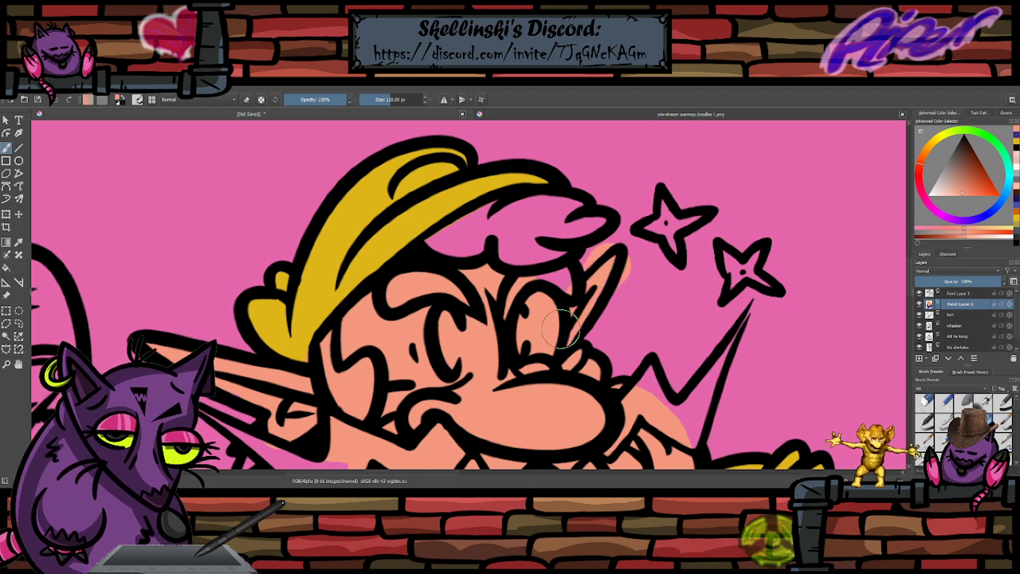
{"action": "key", "text": "e"}
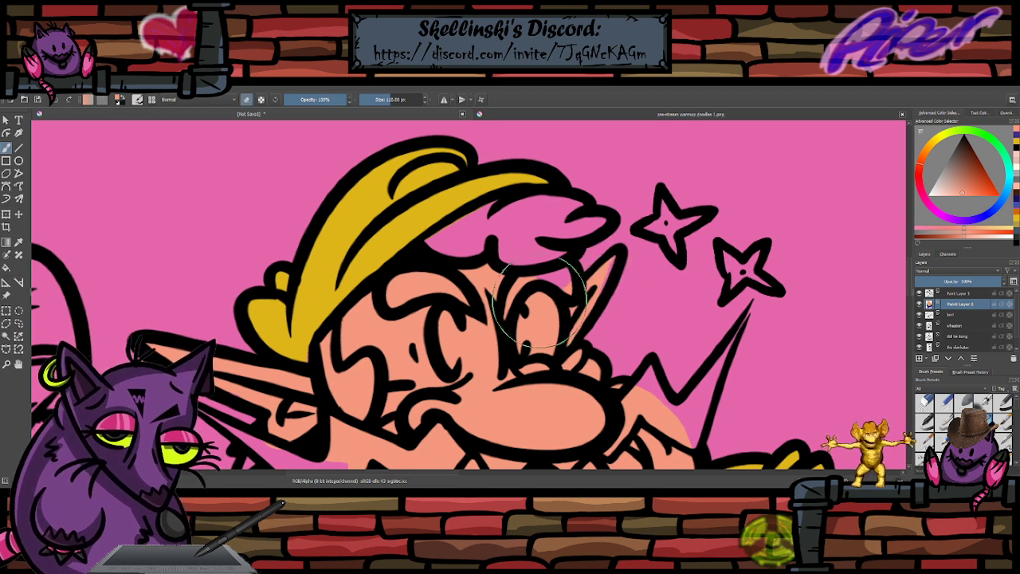
{"action": "key", "text": "e"}
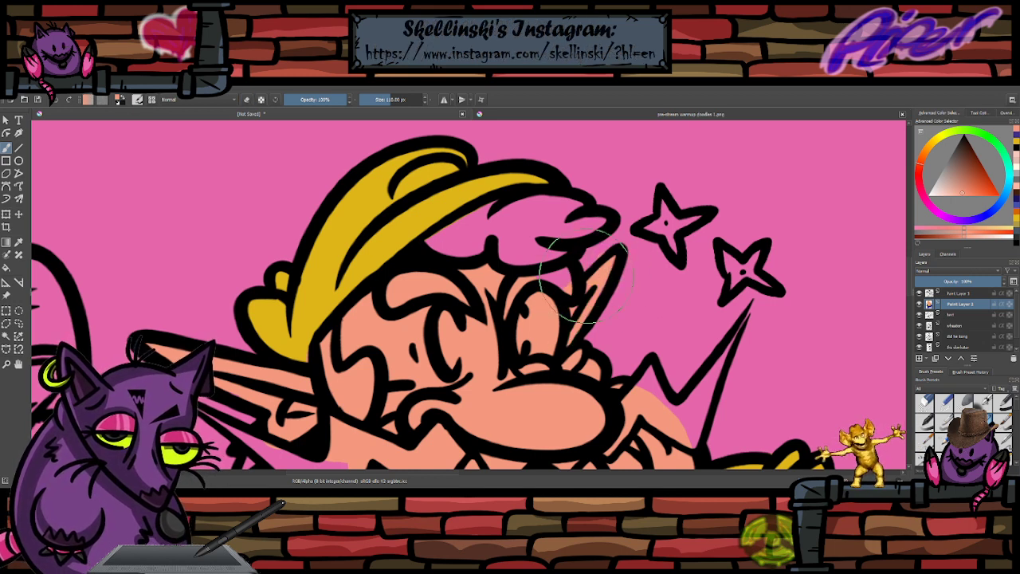
{"action": "key", "text": "e"}
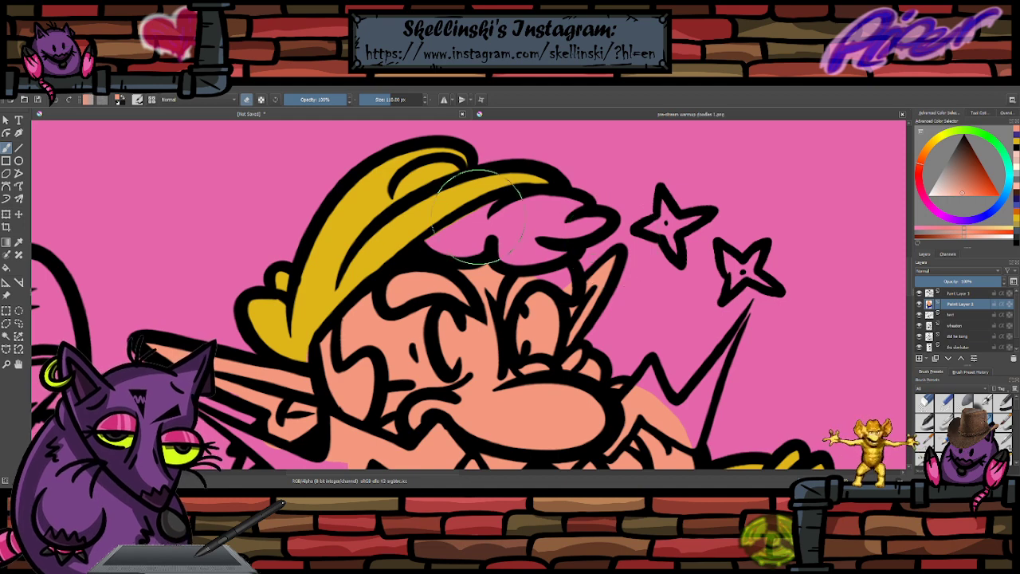
- Paint the raised arm peach over the blue overspill and fill the small neck opening above the shirt collar
{"action": "scroll", "coordinate": [494, 237], "scroll_direction": "down", "scroll_amount": 4}
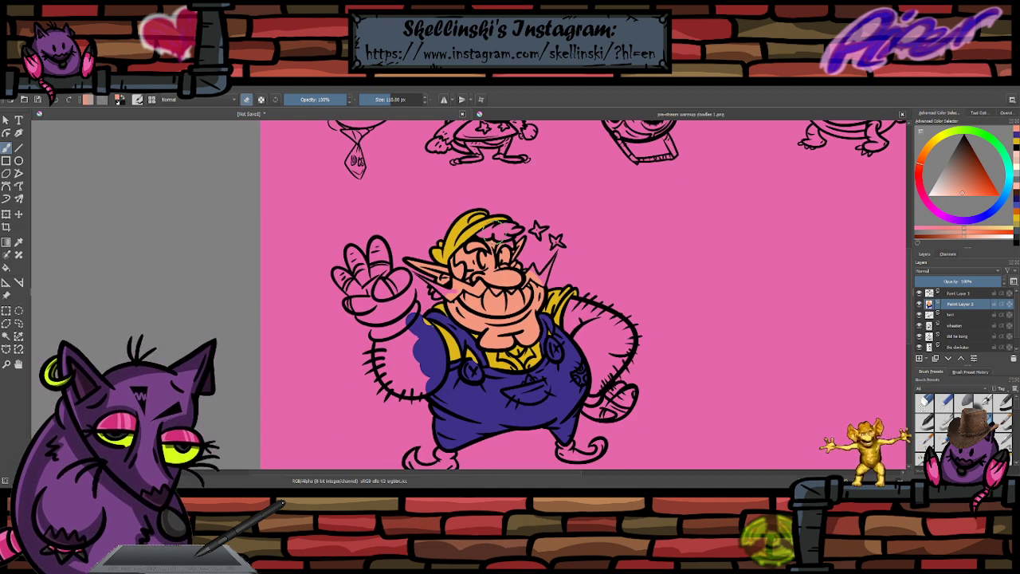
{"action": "scroll", "coordinate": [504, 249], "scroll_direction": "up", "scroll_amount": 1}
{"action": "scroll", "coordinate": [518, 290], "scroll_direction": "down", "scroll_amount": 1}
{"action": "scroll", "coordinate": [525, 301], "scroll_direction": "up", "scroll_amount": 2}
{"action": "left_click_drag", "start_coordinate": [525, 302], "coordinate": [647, 263]}
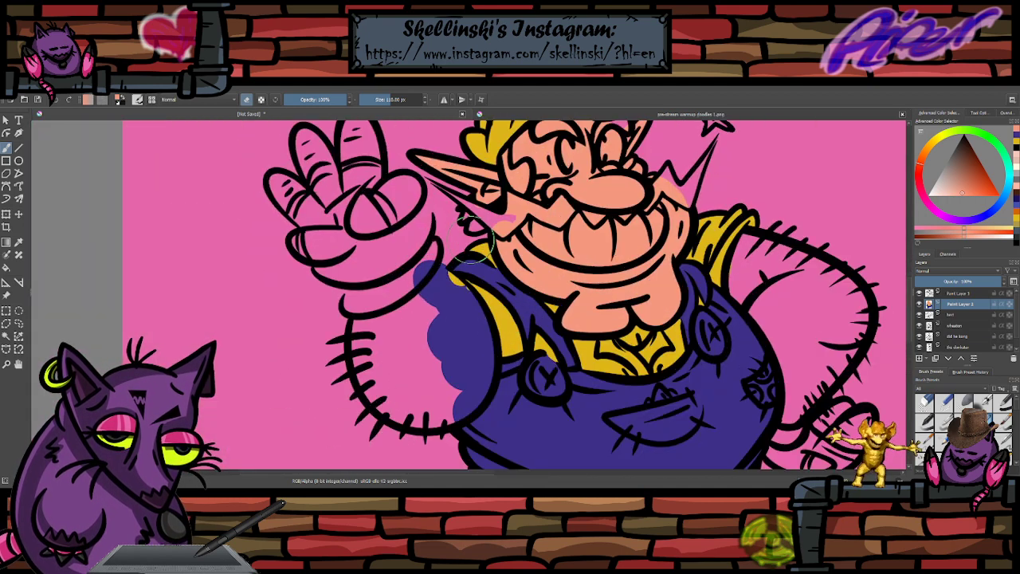
{"action": "key", "text": "e"}
{"action": "mouse_move", "coordinate": [448, 327]}
{"action": "left_mouse_down"}
{"action": "mouse_move", "coordinate": [400, 351]}
{"action": "mouse_move", "coordinate": [373, 313]}
{"action": "mouse_move", "coordinate": [366, 354]}
{"action": "mouse_move", "coordinate": [388, 400]}
{"action": "mouse_move", "coordinate": [437, 412]}
{"action": "mouse_move", "coordinate": [452, 401]}
{"action": "mouse_move", "coordinate": [429, 410]}
{"action": "mouse_move", "coordinate": [467, 395]}
{"action": "mouse_move", "coordinate": [470, 367]}
{"action": "mouse_move", "coordinate": [435, 399]}
{"action": "mouse_move", "coordinate": [386, 368]}
{"action": "mouse_move", "coordinate": [420, 293]}
{"action": "mouse_move", "coordinate": [435, 282]}
{"action": "mouse_move", "coordinate": [454, 295]}
{"action": "mouse_move", "coordinate": [427, 261]}
{"action": "mouse_move", "coordinate": [382, 297]}
{"action": "left_mouse_up"}
{"action": "key", "text": "e"}
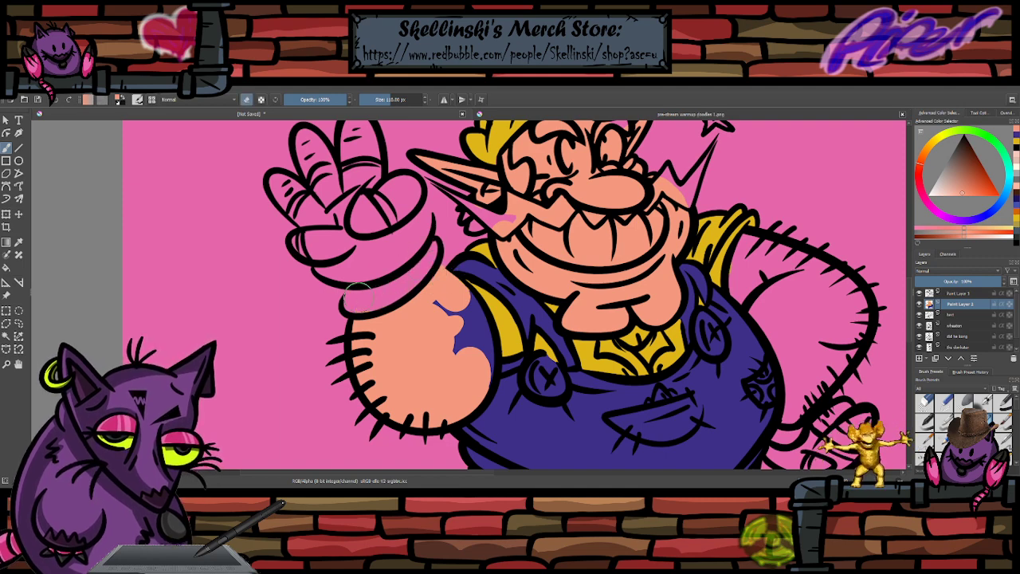
{"action": "key", "text": "e"}
{"action": "mouse_move", "coordinate": [446, 283]}
{"action": "left_mouse_down"}
{"action": "mouse_move", "coordinate": [461, 313]}
{"action": "mouse_move", "coordinate": [447, 317]}
{"action": "mouse_move", "coordinate": [457, 302]}
{"action": "mouse_move", "coordinate": [447, 288]}
{"action": "mouse_move", "coordinate": [477, 328]}
{"action": "mouse_move", "coordinate": [485, 377]}
{"action": "mouse_move", "coordinate": [469, 345]}
{"action": "left_mouse_up"}
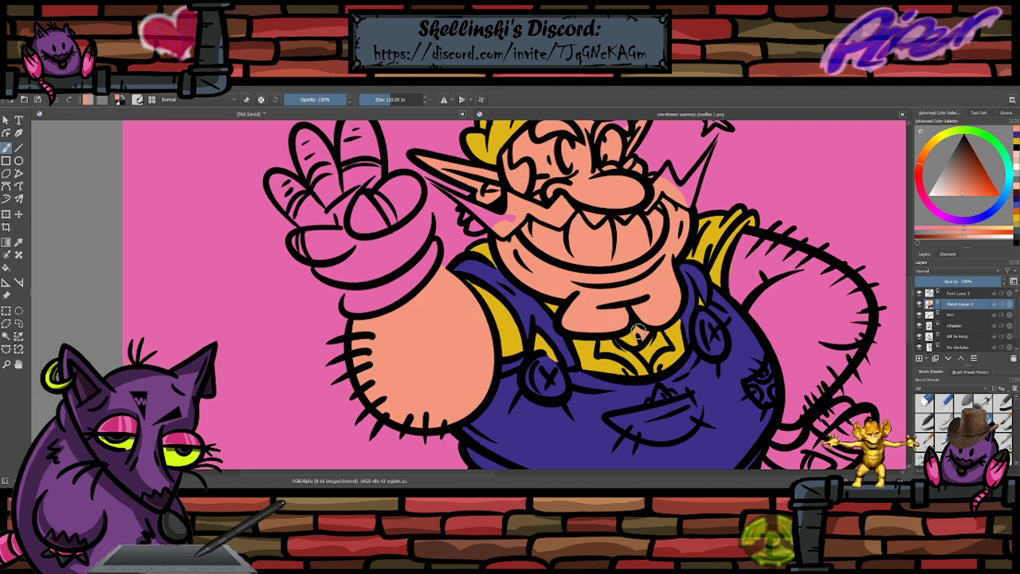
{"action": "left_click_drag", "start_coordinate": [626, 337], "coordinate": [639, 338]}
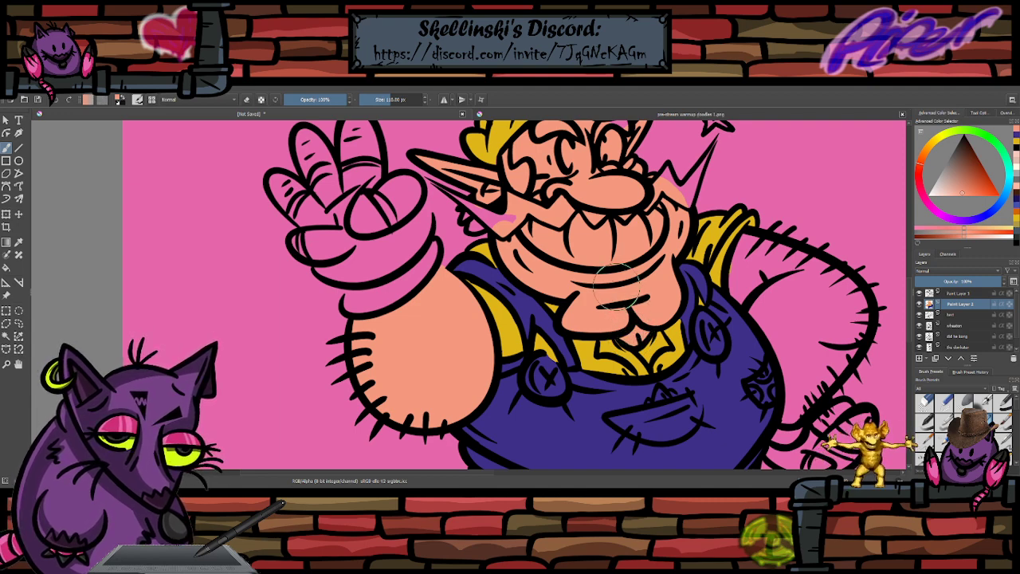
- Paint the bare fingertips of the raised hand peach, erasing the overspill onto the fingerless glove
{"action": "scroll", "coordinate": [620, 287], "scroll_direction": "down", "scroll_amount": 3}
{"action": "scroll", "coordinate": [579, 241], "scroll_direction": "up", "scroll_amount": 3}
{"action": "scroll", "coordinate": [536, 245], "scroll_direction": "down", "scroll_amount": 2}
{"action": "scroll", "coordinate": [478, 250], "scroll_direction": "up", "scroll_amount": 2}
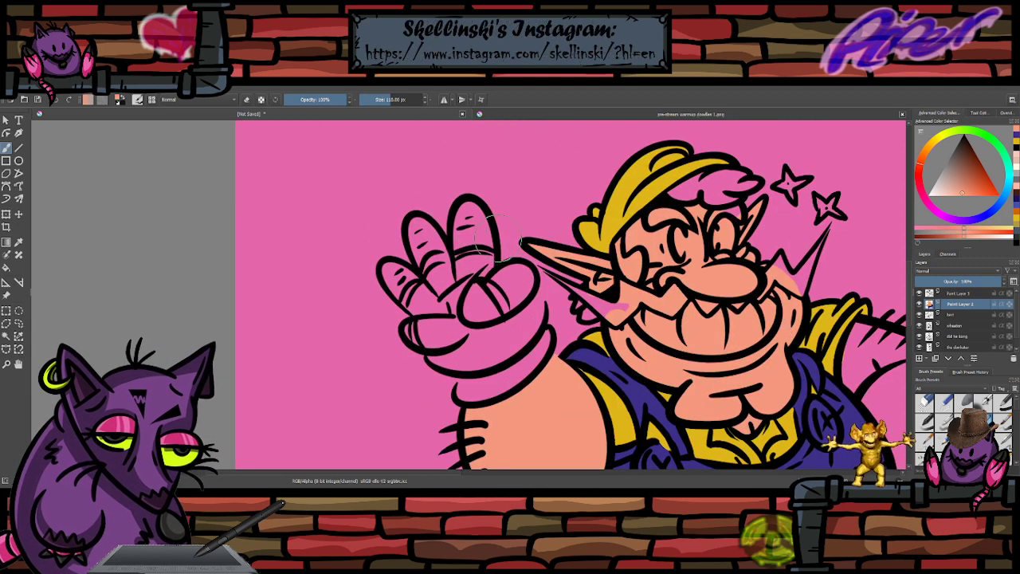
{"action": "mouse_move", "coordinate": [416, 241]}
{"action": "left_mouse_down"}
{"action": "mouse_move", "coordinate": [432, 259]}
{"action": "mouse_move", "coordinate": [416, 235]}
{"action": "mouse_move", "coordinate": [404, 243]}
{"action": "mouse_move", "coordinate": [412, 269]}
{"action": "mouse_move", "coordinate": [429, 257]}
{"action": "mouse_move", "coordinate": [412, 245]}
{"action": "mouse_move", "coordinate": [437, 274]}
{"action": "left_mouse_up"}
{"action": "key", "text": "ctrl+z"}
{"action": "key", "text": "e"}
{"action": "key", "text": "e"}
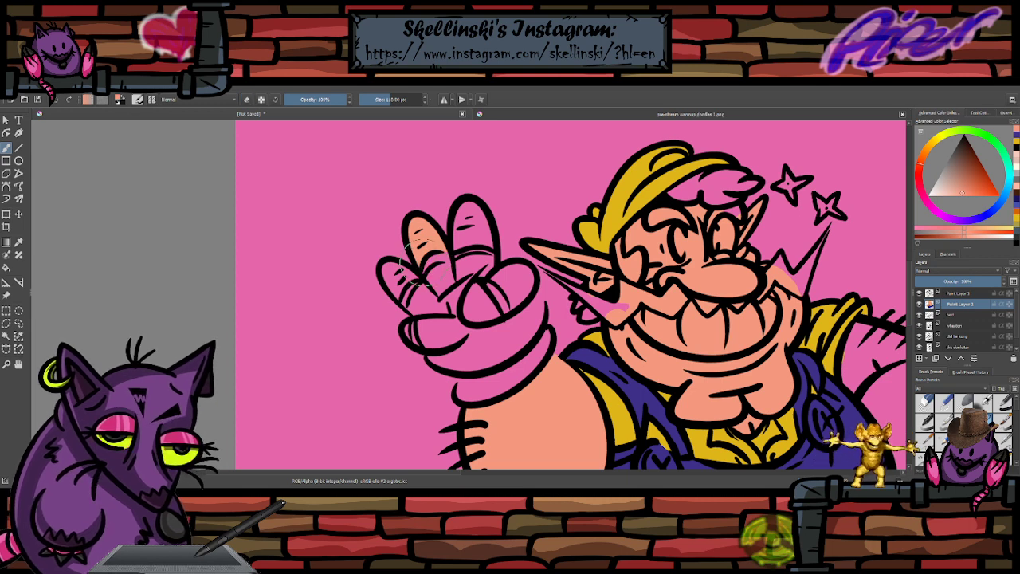
{"action": "mouse_move", "coordinate": [470, 244]}
{"action": "left_mouse_down"}
{"action": "mouse_move", "coordinate": [460, 217]}
{"action": "mouse_move", "coordinate": [473, 208]}
{"action": "mouse_move", "coordinate": [480, 237]}
{"action": "mouse_move", "coordinate": [504, 255]}
{"action": "mouse_move", "coordinate": [474, 263]}
{"action": "left_mouse_up"}
{"action": "key", "text": "e"}
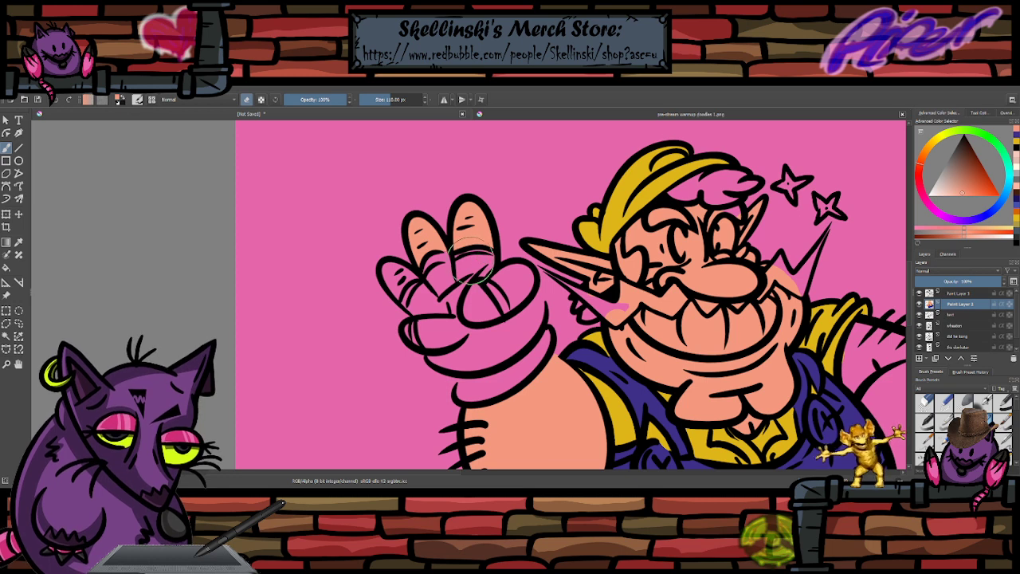
{"action": "mouse_move", "coordinate": [403, 281]}
{"action": "left_mouse_down"}
{"action": "mouse_move", "coordinate": [434, 334]}
{"action": "mouse_move", "coordinate": [426, 325]}
{"action": "mouse_move", "coordinate": [458, 327]}
{"action": "mouse_move", "coordinate": [428, 339]}
{"action": "mouse_move", "coordinate": [479, 315]}
{"action": "mouse_move", "coordinate": [476, 293]}
{"action": "mouse_move", "coordinate": [493, 310]}
{"action": "mouse_move", "coordinate": [470, 308]}
{"action": "mouse_move", "coordinate": [499, 281]}
{"action": "left_mouse_up"}
{"action": "key", "text": "e"}
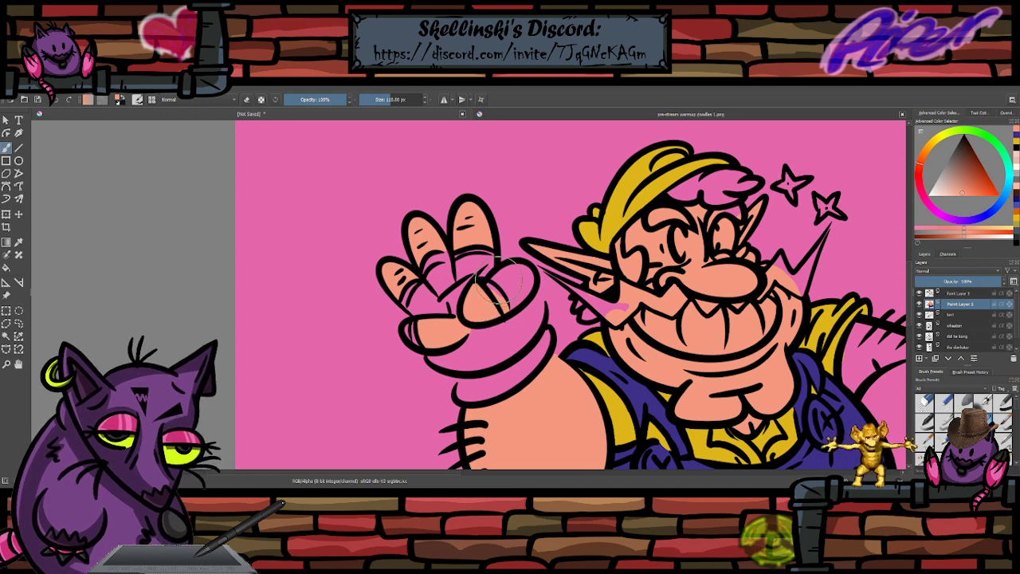
- Paint the bent arm and its hand's bare fingertips peach, cleaning the edge at the wrist
{"action": "scroll", "coordinate": [498, 280], "scroll_direction": "down", "scroll_amount": 2}
{"action": "scroll", "coordinate": [448, 252], "scroll_direction": "up", "scroll_amount": 1}
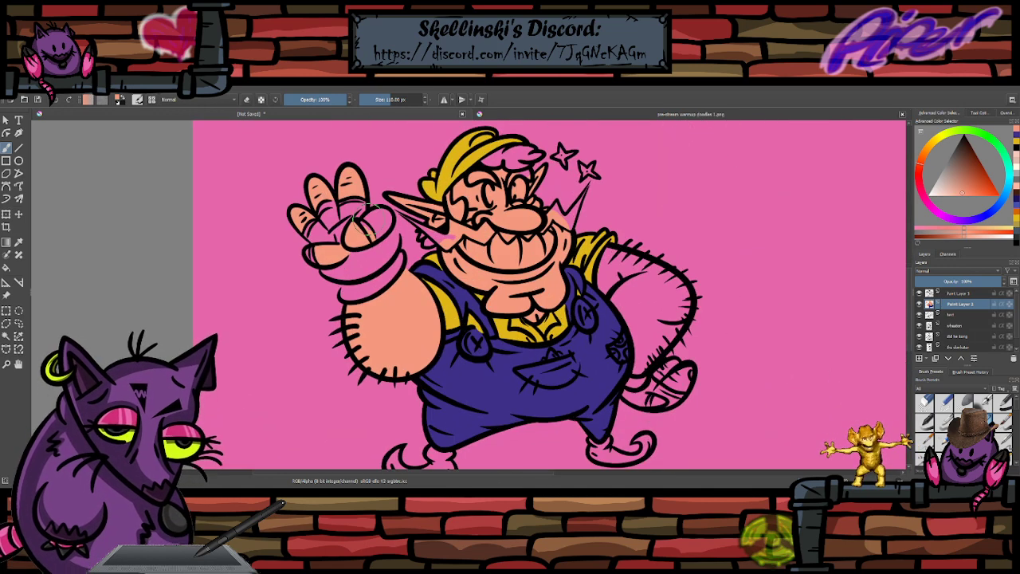
{"action": "mouse_move", "coordinate": [619, 273]}
{"action": "left_mouse_down"}
{"action": "mouse_move", "coordinate": [655, 287]}
{"action": "mouse_move", "coordinate": [666, 275]}
{"action": "mouse_move", "coordinate": [686, 296]}
{"action": "mouse_move", "coordinate": [676, 316]}
{"action": "mouse_move", "coordinate": [624, 292]}
{"action": "mouse_move", "coordinate": [620, 301]}
{"action": "mouse_move", "coordinate": [652, 330]}
{"action": "left_mouse_up"}
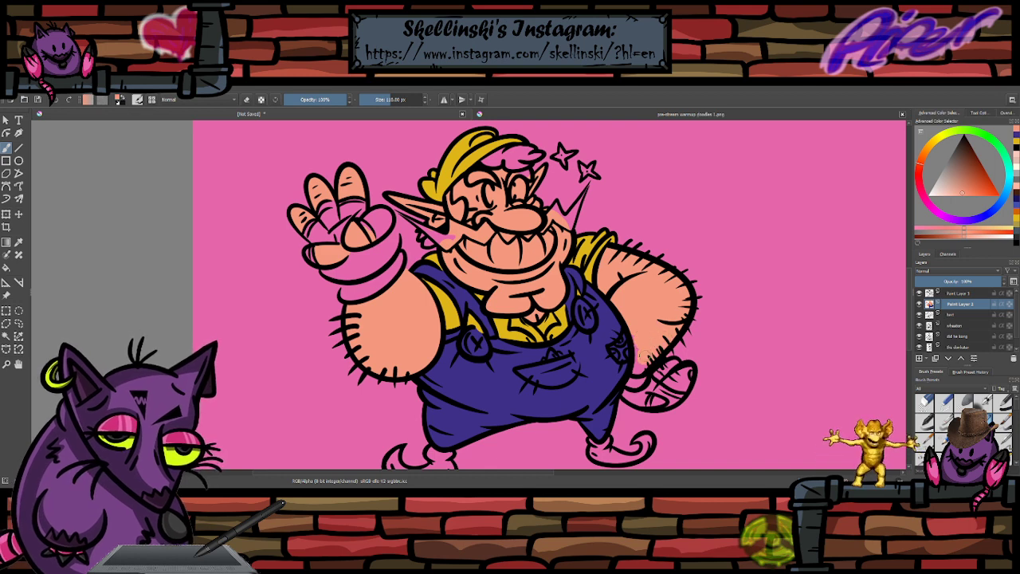
{"action": "key", "text": "e"}
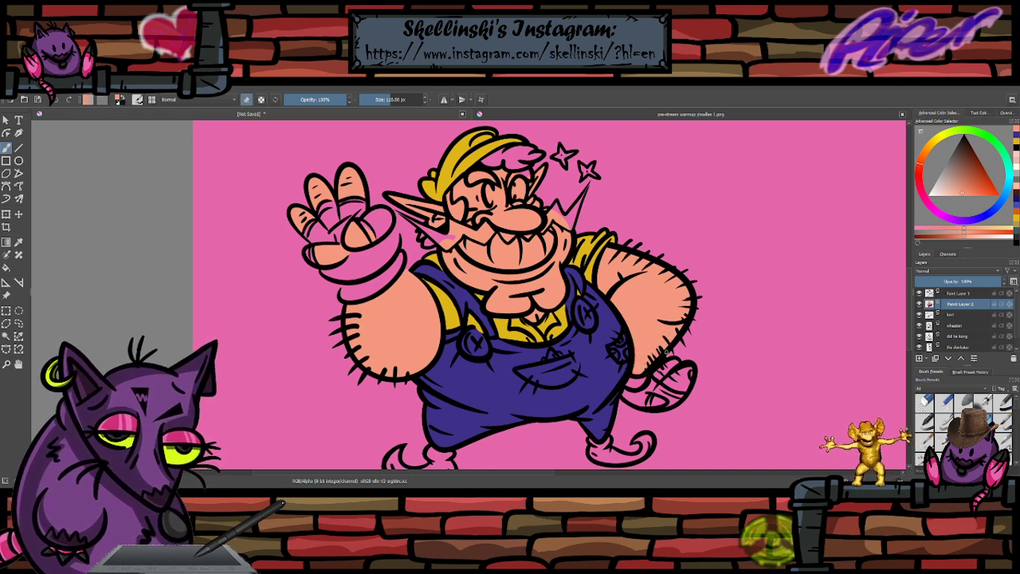
{"action": "key", "text": "e"}
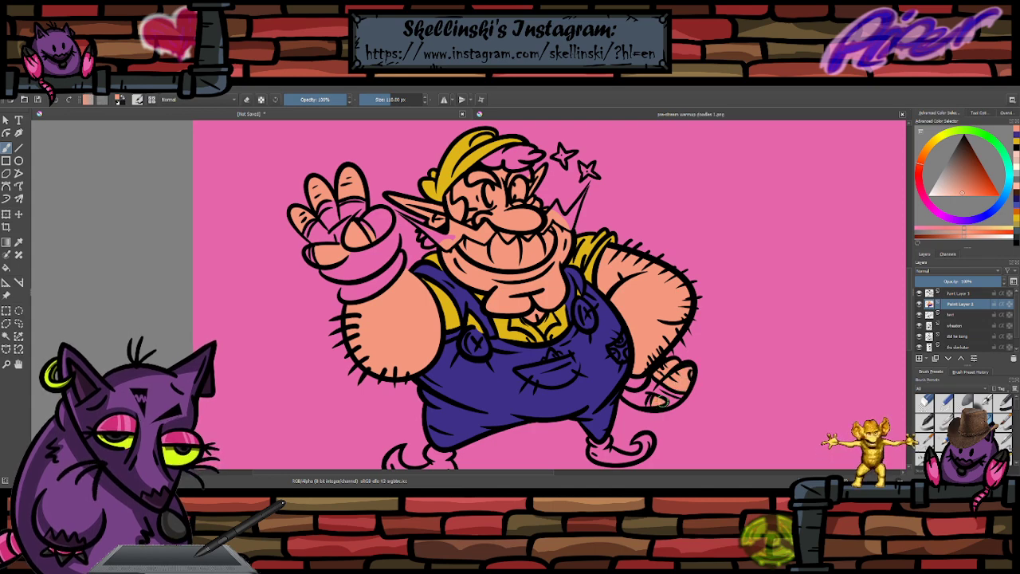
- Choose a cream white from the colour history and paint both overall buttons and the hip patch
{"action": "scroll", "coordinate": [692, 349], "scroll_direction": "down", "scroll_amount": 1}
{"action": "left_click_drag", "start_coordinate": [629, 388], "coordinate": [651, 332]}
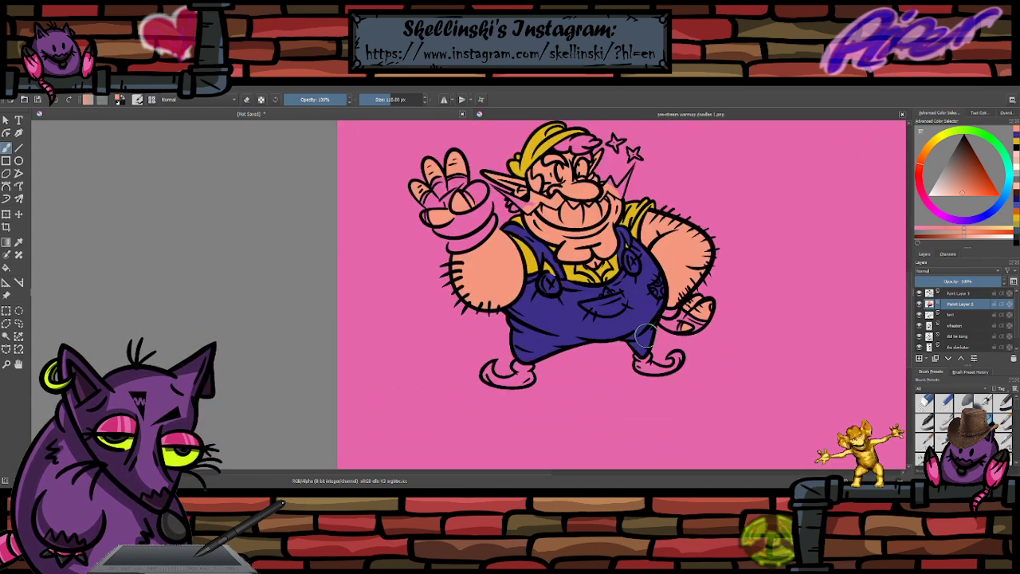
{"action": "scroll", "coordinate": [650, 331], "scroll_direction": "up", "scroll_amount": 1}
{"action": "left_click", "coordinate": [1017, 169]}
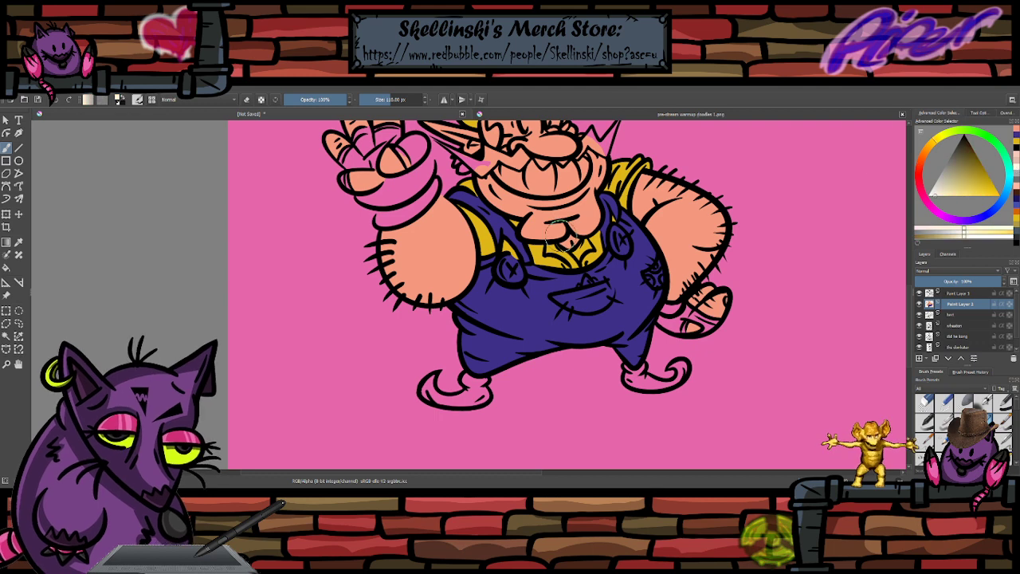
{"action": "scroll", "coordinate": [561, 232], "scroll_direction": "up", "scroll_amount": 1}
{"action": "mouse_move", "coordinate": [483, 283]}
{"action": "left_mouse_down"}
{"action": "mouse_move", "coordinate": [499, 288]}
{"action": "mouse_move", "coordinate": [479, 282]}
{"action": "left_mouse_up"}
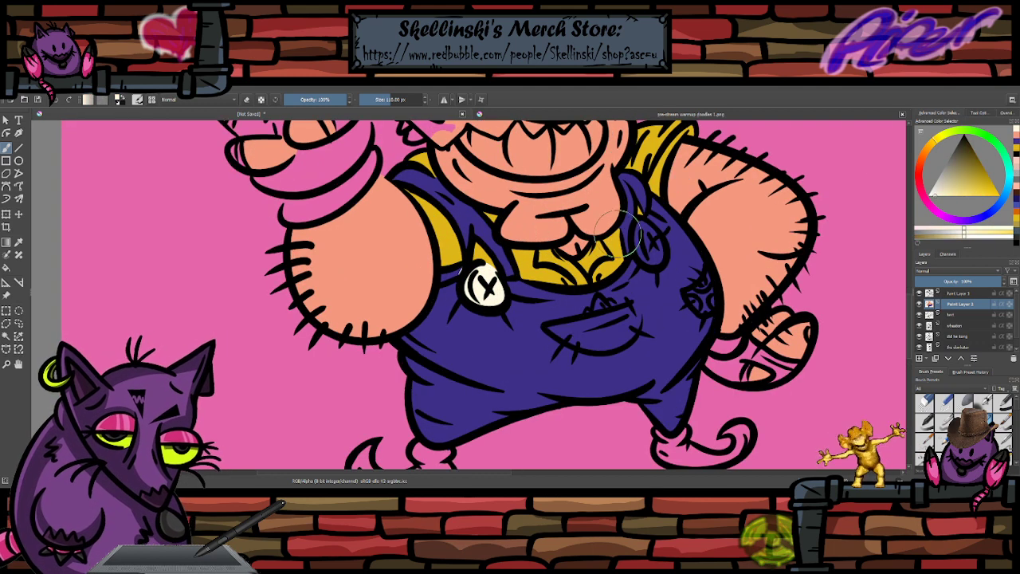
{"action": "mouse_move", "coordinate": [636, 241]}
{"action": "left_mouse_down"}
{"action": "mouse_move", "coordinate": [647, 237]}
{"action": "mouse_move", "coordinate": [649, 254]}
{"action": "mouse_move", "coordinate": [642, 242]}
{"action": "left_mouse_up"}
{"action": "left_click_drag", "start_coordinate": [702, 291], "coordinate": [709, 303]}
{"action": "key", "text": "ctrl+z"}
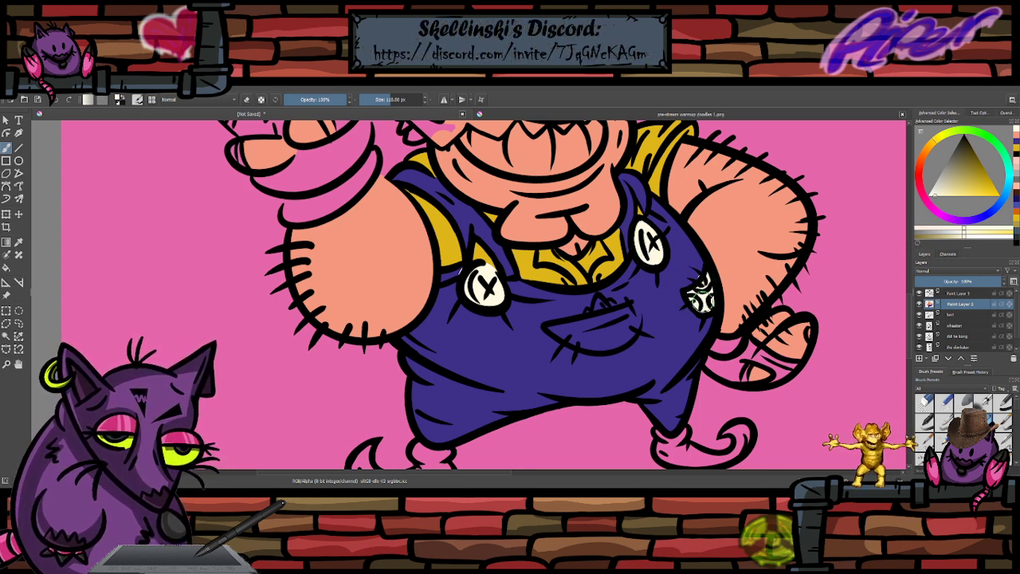
- Paint the knuckle area of the raised hand's fingerless glove cream white, erasing overspill around its outer edge
{"action": "scroll", "coordinate": [687, 261], "scroll_direction": "down", "scroll_amount": 3}
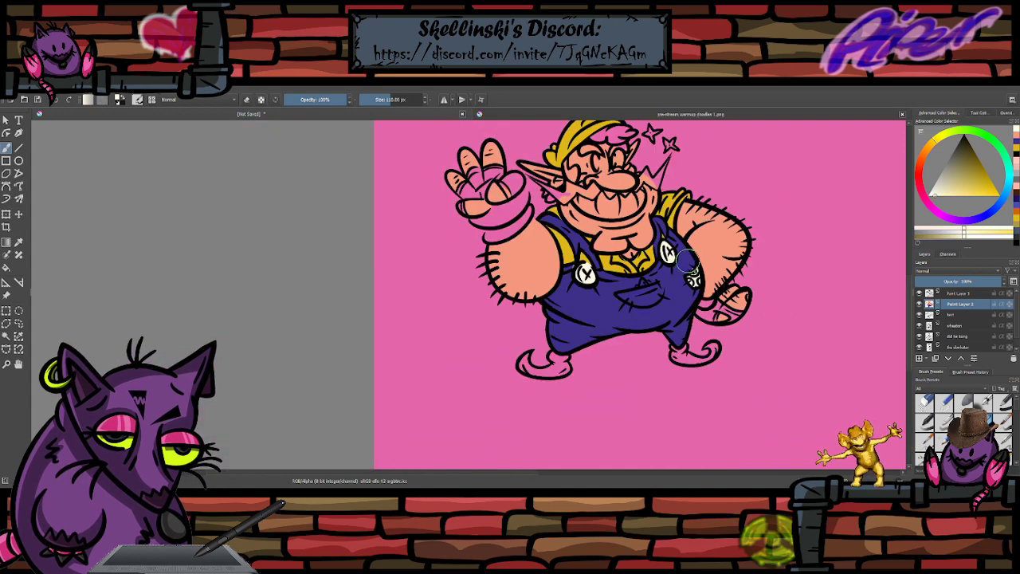
{"action": "scroll", "coordinate": [604, 182], "scroll_direction": "up", "scroll_amount": 2}
{"action": "scroll", "coordinate": [604, 182], "scroll_direction": "down", "scroll_amount": 1}
{"action": "scroll", "coordinate": [603, 181], "scroll_direction": "up", "scroll_amount": 1}
{"action": "scroll", "coordinate": [610, 179], "scroll_direction": "down", "scroll_amount": 2}
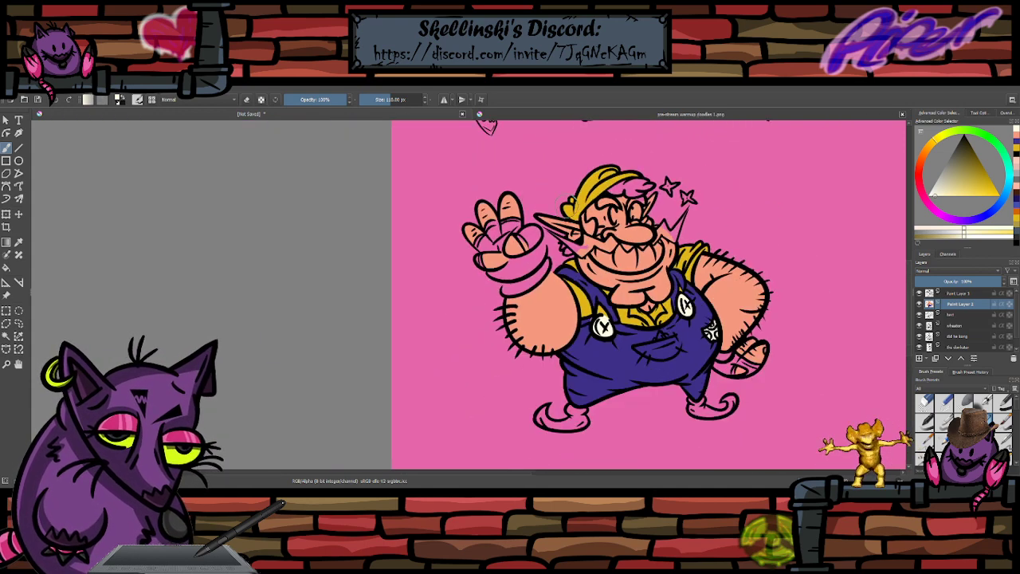
{"action": "scroll", "coordinate": [654, 151], "scroll_direction": "up", "scroll_amount": 4}
{"action": "mouse_move", "coordinate": [443, 289]}
{"action": "left_mouse_down"}
{"action": "mouse_move", "coordinate": [431, 284]}
{"action": "mouse_move", "coordinate": [439, 301]}
{"action": "mouse_move", "coordinate": [405, 320]}
{"action": "mouse_move", "coordinate": [448, 303]}
{"action": "mouse_move", "coordinate": [451, 284]}
{"action": "mouse_move", "coordinate": [473, 279]}
{"action": "left_mouse_up"}
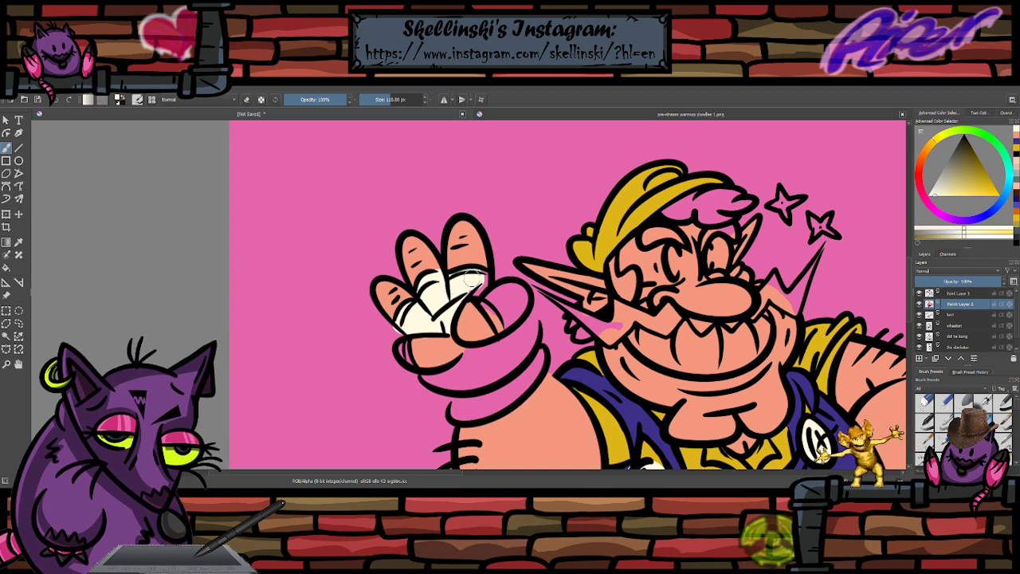
{"action": "key", "text": "e"}
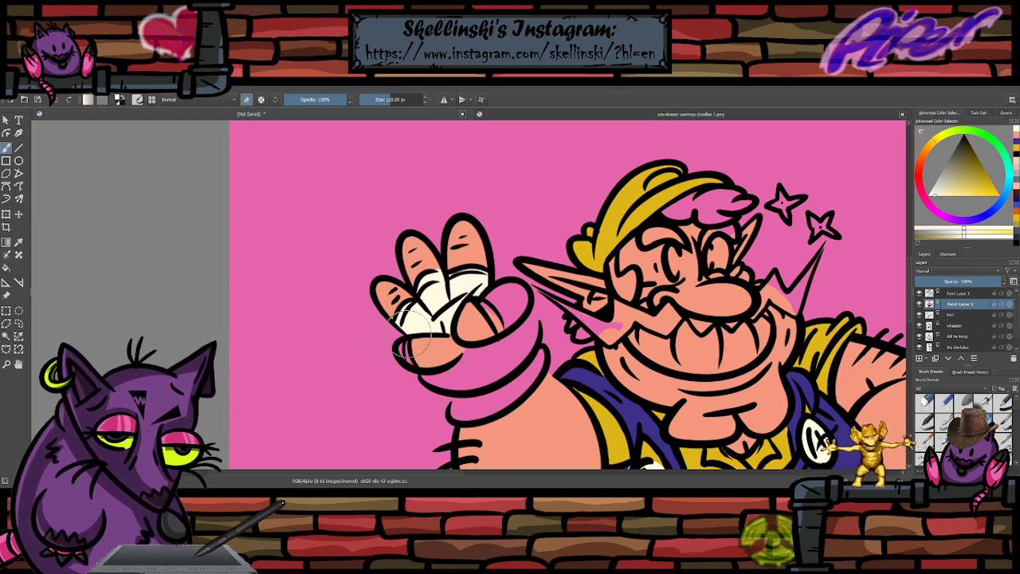
- Fill the raised glove's palm, thumb base and wrist cuff with cream white, cleaning the overspill outside the outline
{"action": "key", "text": "e"}
{"action": "mouse_move", "coordinate": [496, 315]}
{"action": "left_mouse_down"}
{"action": "mouse_move", "coordinate": [514, 297]}
{"action": "mouse_move", "coordinate": [526, 327]}
{"action": "mouse_move", "coordinate": [498, 353]}
{"action": "mouse_move", "coordinate": [426, 375]}
{"action": "mouse_move", "coordinate": [486, 375]}
{"action": "mouse_move", "coordinate": [532, 357]}
{"action": "mouse_move", "coordinate": [520, 378]}
{"action": "mouse_move", "coordinate": [459, 408]}
{"action": "mouse_move", "coordinate": [472, 405]}
{"action": "left_mouse_up"}
{"action": "key", "text": "e"}
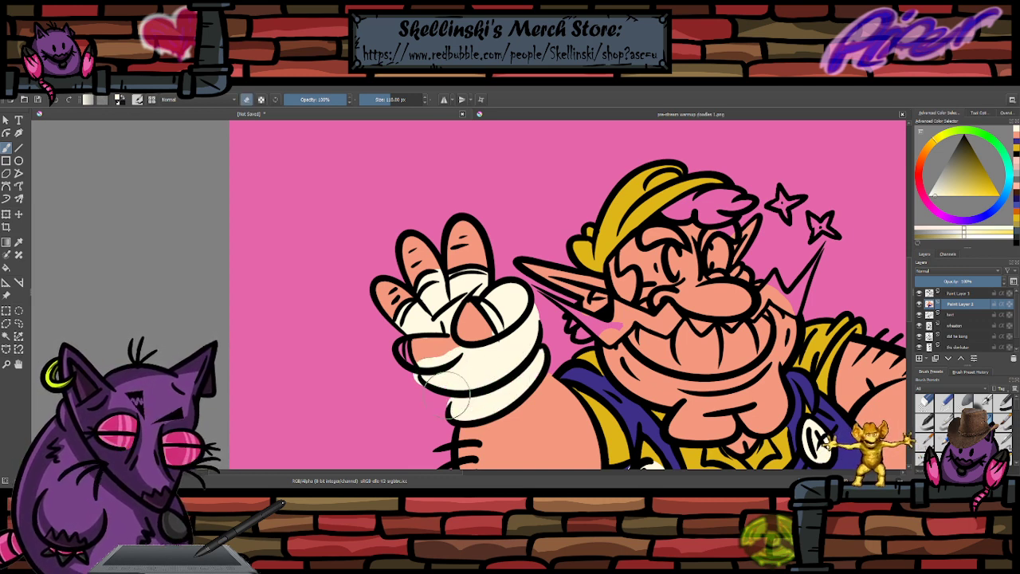
{"action": "key", "text": "e"}
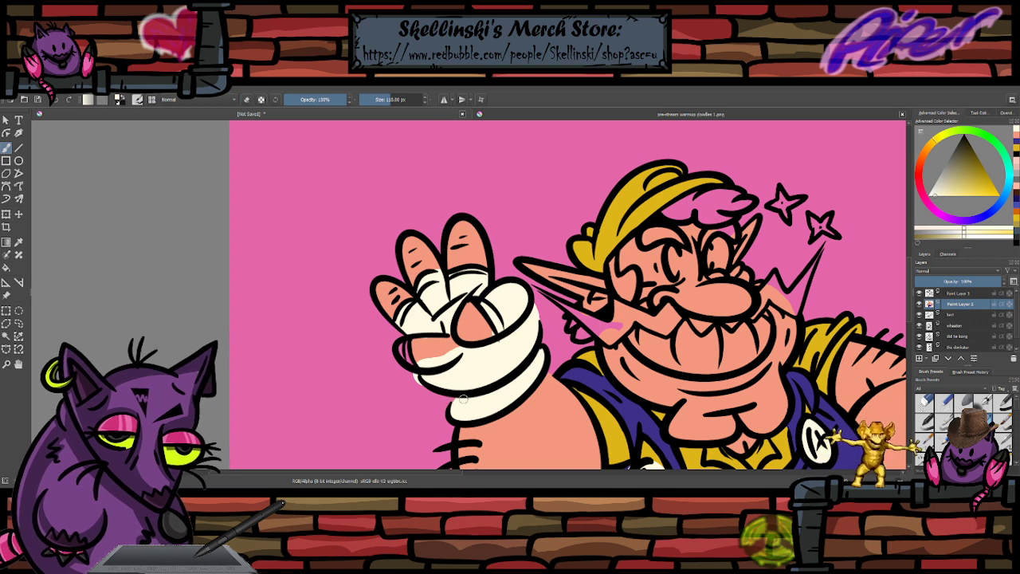
{"action": "left_click_drag", "start_coordinate": [457, 406], "coordinate": [430, 382]}
{"action": "key", "text": "e"}
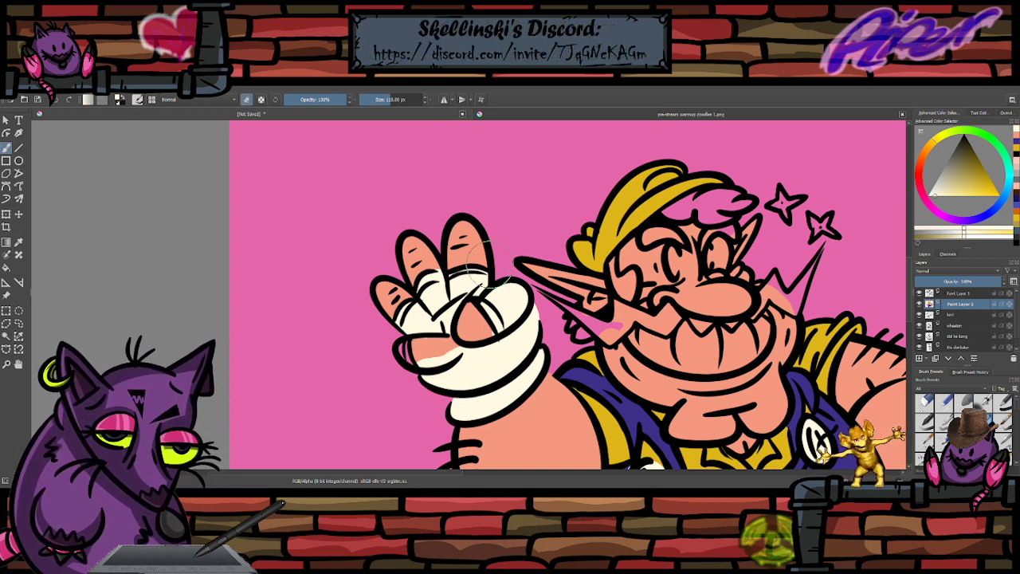
- Paint the teeth of the wide grin cream white beneath the line art
{"action": "scroll", "coordinate": [474, 267], "scroll_direction": "down", "scroll_amount": 5}
{"action": "scroll", "coordinate": [613, 309], "scroll_direction": "up", "scroll_amount": 3}
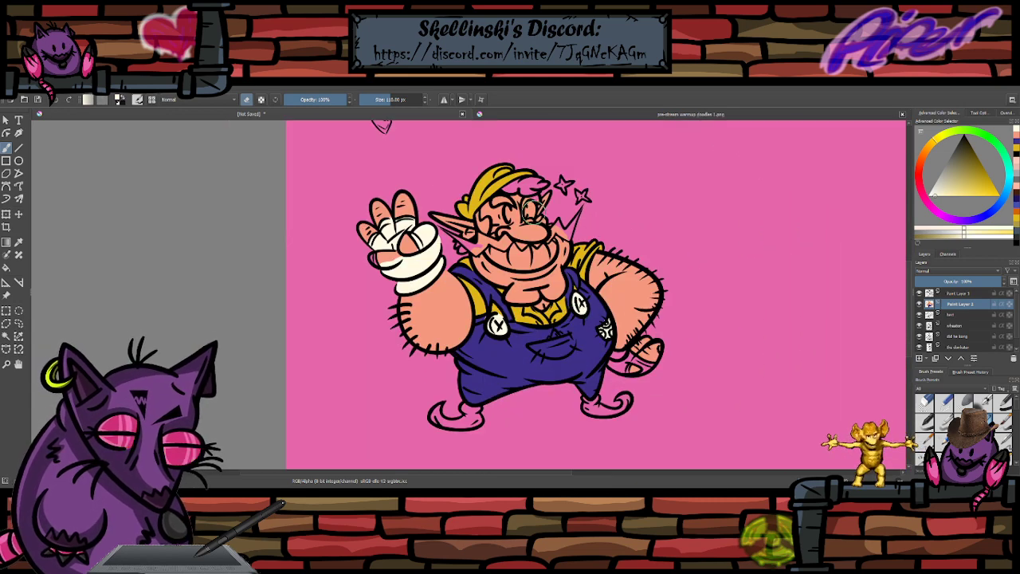
{"action": "scroll", "coordinate": [530, 210], "scroll_direction": "up", "scroll_amount": 5}
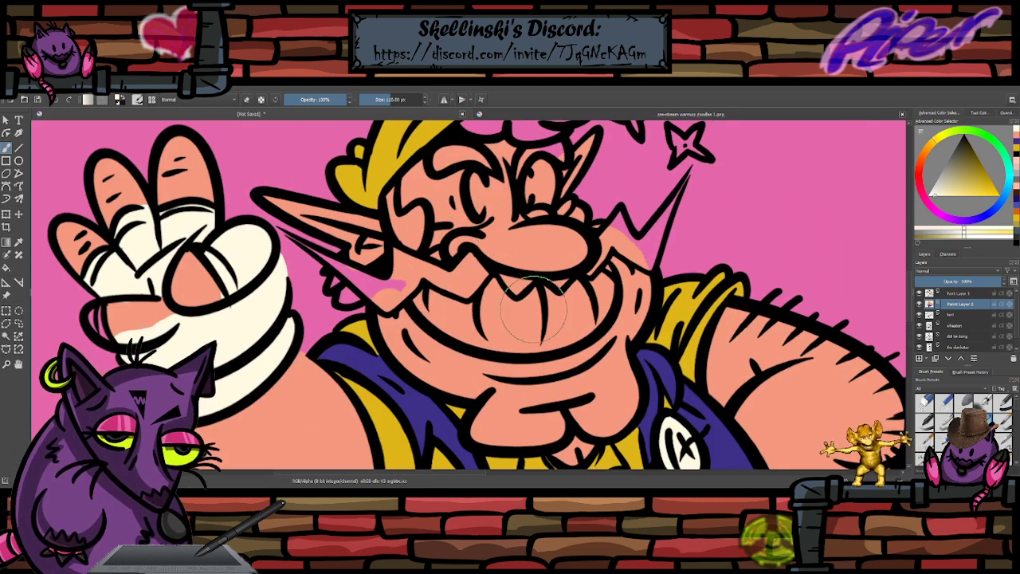
{"action": "mouse_move", "coordinate": [533, 310]}
{"action": "left_mouse_down"}
{"action": "mouse_move", "coordinate": [549, 329]}
{"action": "mouse_move", "coordinate": [469, 325]}
{"action": "mouse_move", "coordinate": [438, 311]}
{"action": "mouse_move", "coordinate": [430, 292]}
{"action": "mouse_move", "coordinate": [440, 270]}
{"action": "mouse_move", "coordinate": [483, 304]}
{"action": "mouse_move", "coordinate": [594, 275]}
{"action": "mouse_move", "coordinate": [589, 311]}
{"action": "mouse_move", "coordinate": [560, 332]}
{"action": "mouse_move", "coordinate": [616, 267]}
{"action": "mouse_move", "coordinate": [617, 239]}
{"action": "left_mouse_up"}
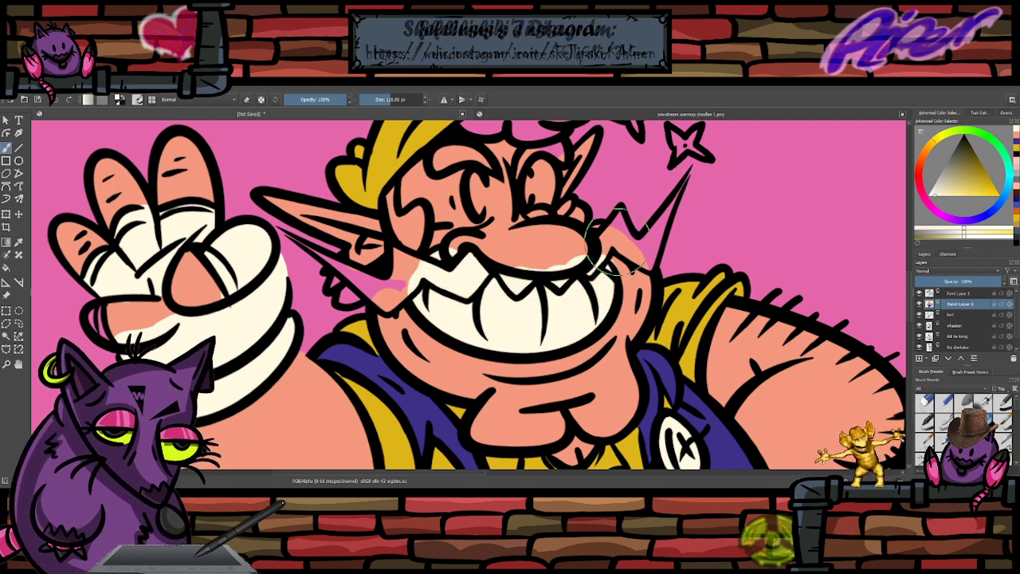
- Paint the fingerless glove on the hand behind the hip cream white, then sample the peach skin colour from its fingers
{"action": "scroll", "coordinate": [619, 243], "scroll_direction": "down", "scroll_amount": 5}
{"action": "scroll", "coordinate": [679, 285], "scroll_direction": "up", "scroll_amount": 4}
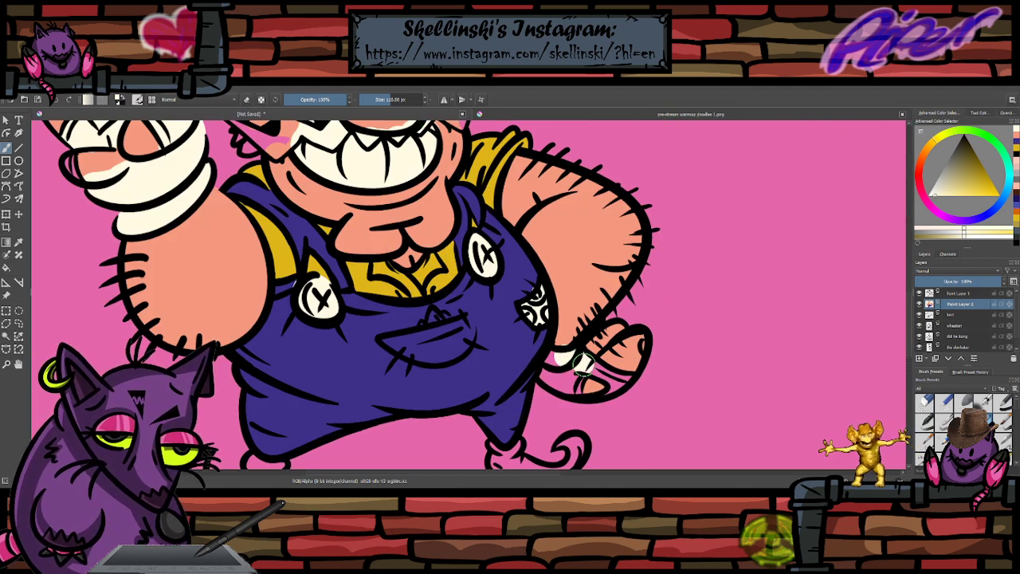
{"action": "mouse_move", "coordinate": [583, 365]}
{"action": "left_mouse_down"}
{"action": "mouse_move", "coordinate": [628, 380]}
{"action": "mouse_move", "coordinate": [557, 380]}
{"action": "mouse_move", "coordinate": [547, 368]}
{"action": "mouse_move", "coordinate": [572, 371]}
{"action": "left_mouse_up"}
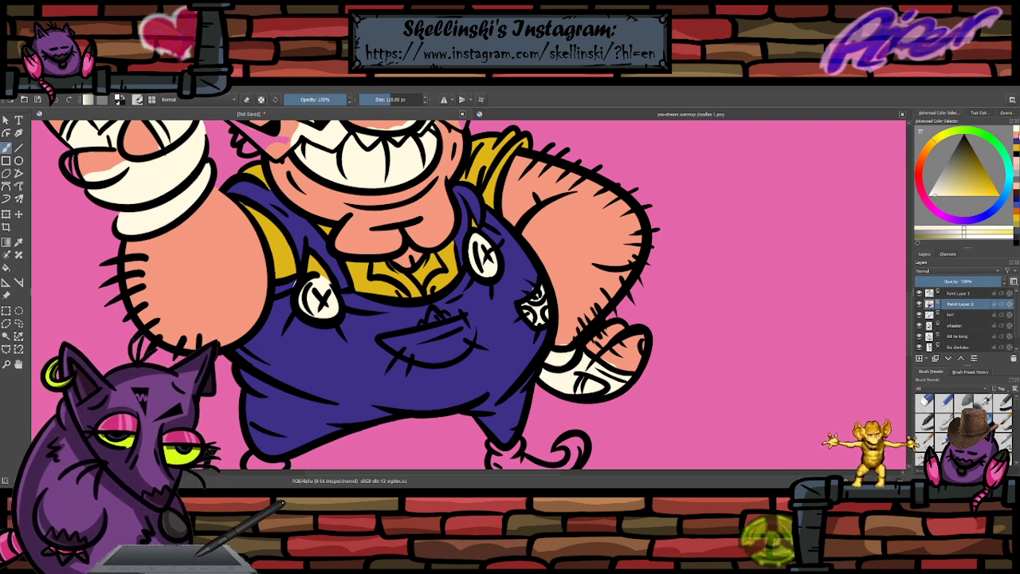
{"action": "left_click", "coordinate": [618, 349], "text": "ctrl"}
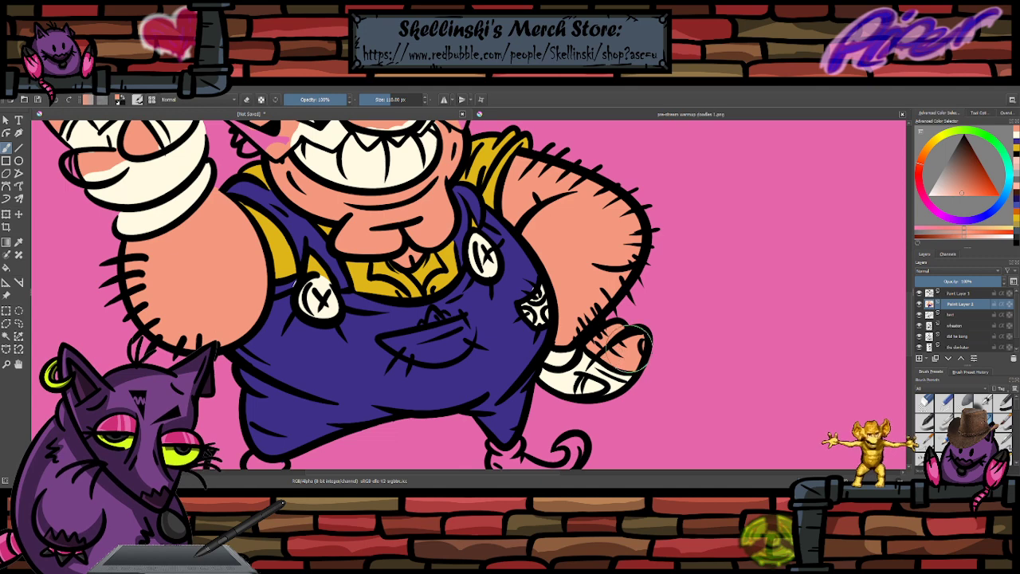
{"action": "key", "text": "e"}
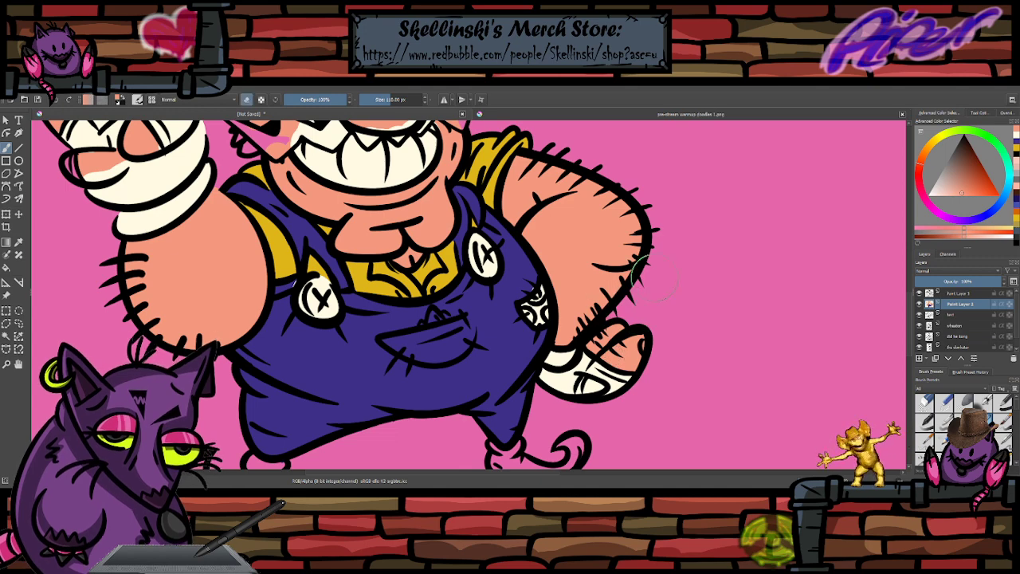
- Pick a dark green and fill in the curled shoe below the hand resting at the character's hip
{"action": "scroll", "coordinate": [579, 267], "scroll_direction": "down", "scroll_amount": 3}
{"action": "scroll", "coordinate": [553, 290], "scroll_direction": "up", "scroll_amount": 3}
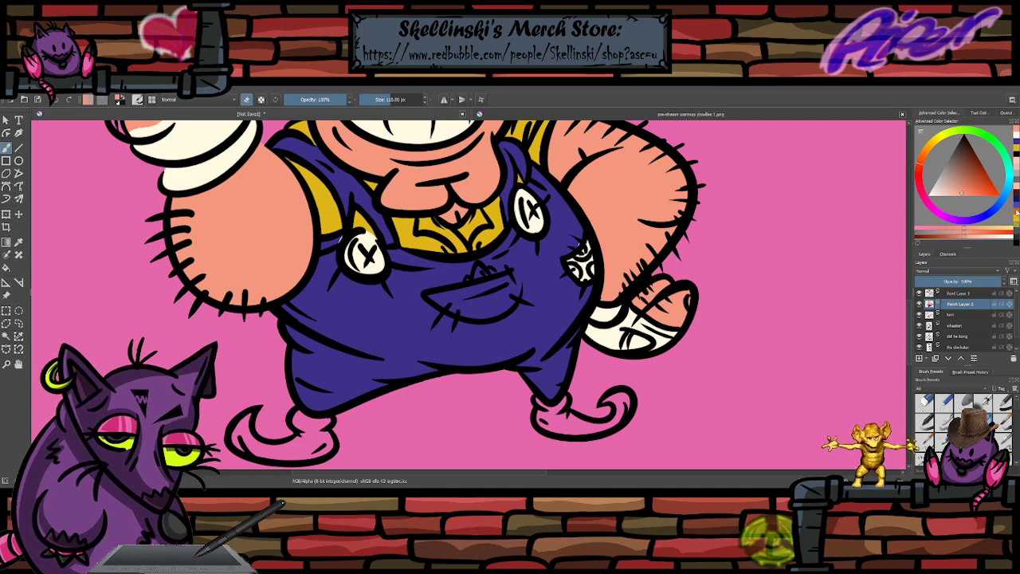
{"action": "scroll", "coordinate": [470, 295], "scroll_direction": "down", "scroll_amount": 4}
{"action": "scroll", "coordinate": [470, 295], "scroll_direction": "up", "scroll_amount": 4}
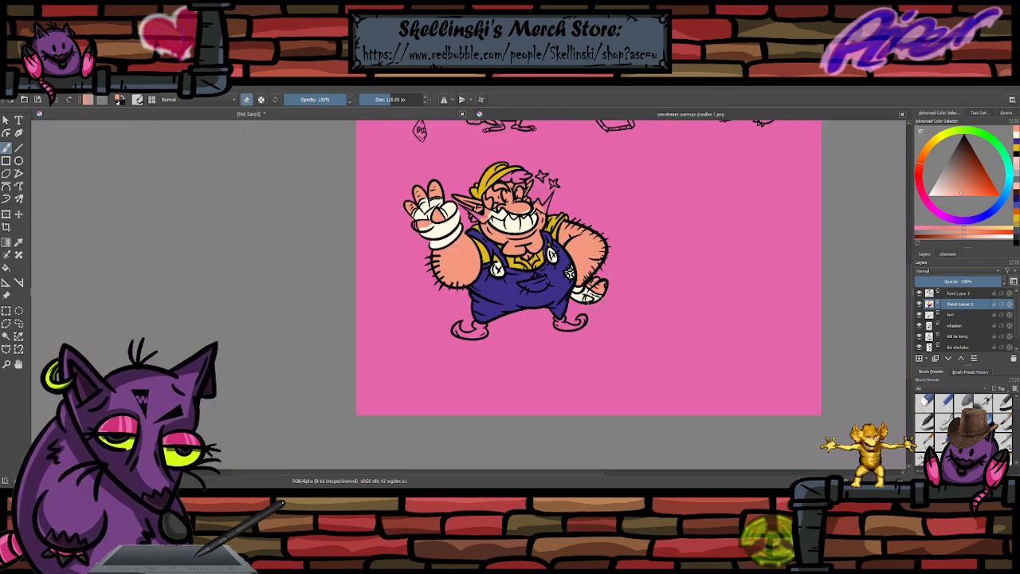
{"action": "left_click", "coordinate": [992, 139]}
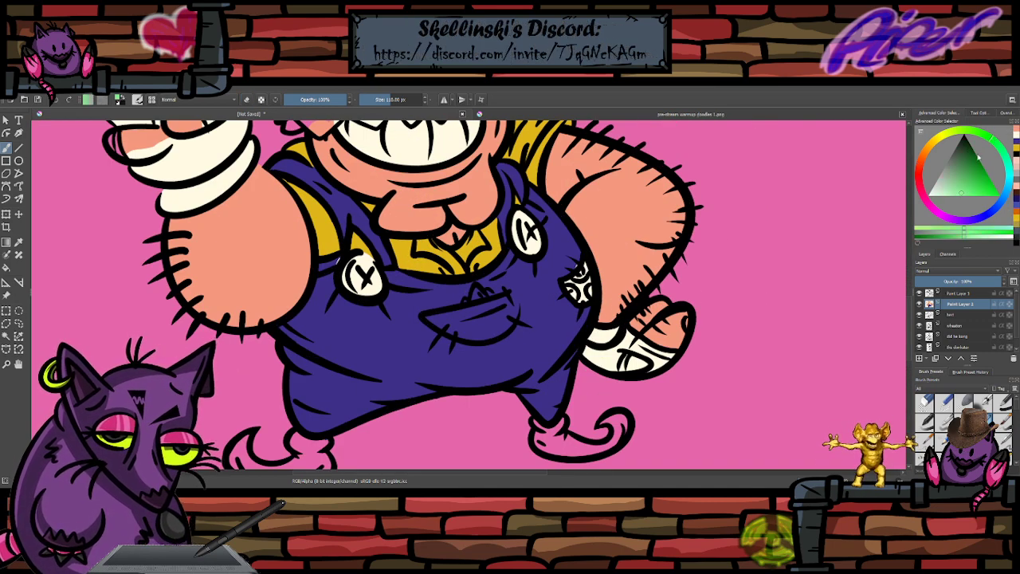
{"action": "left_click", "coordinate": [971, 152]}
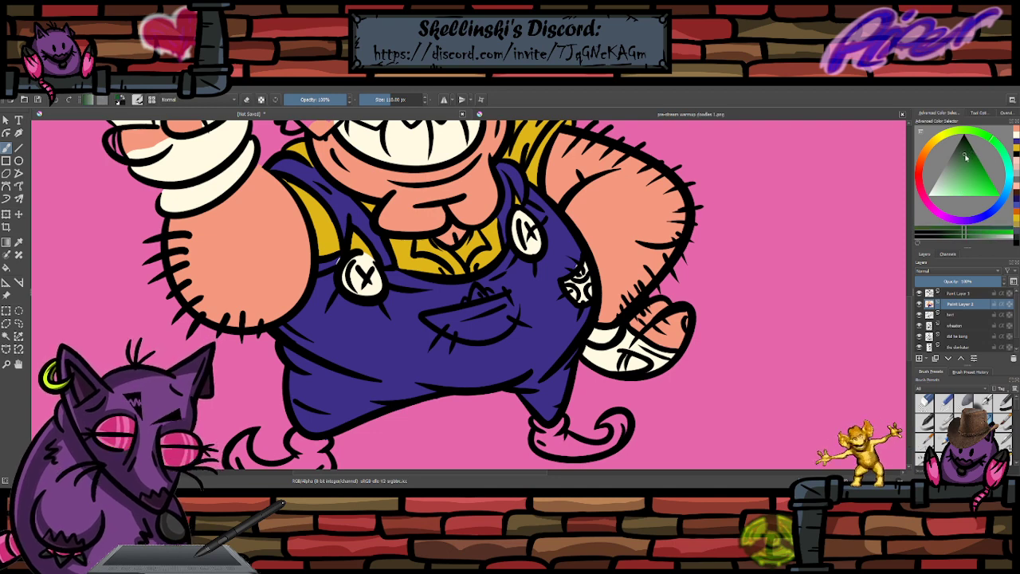
{"action": "scroll", "coordinate": [675, 247], "scroll_direction": "down", "scroll_amount": 4}
{"action": "scroll", "coordinate": [676, 247], "scroll_direction": "up", "scroll_amount": 3}
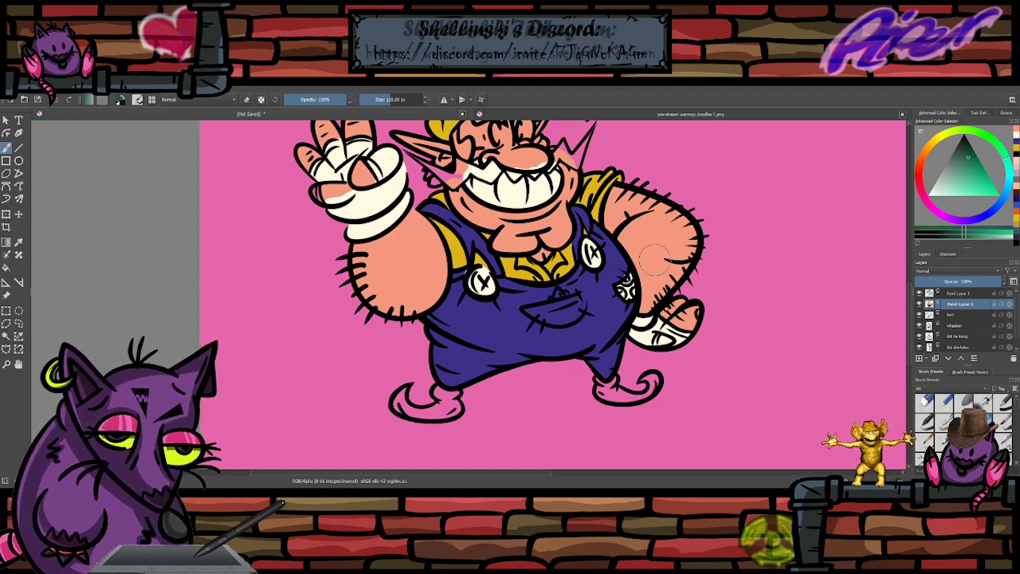
{"action": "scroll", "coordinate": [671, 240], "scroll_direction": "down", "scroll_amount": 2}
{"action": "scroll", "coordinate": [684, 327], "scroll_direction": "up", "scroll_amount": 3}
{"action": "scroll", "coordinate": [628, 306], "scroll_direction": "up", "scroll_amount": 2}
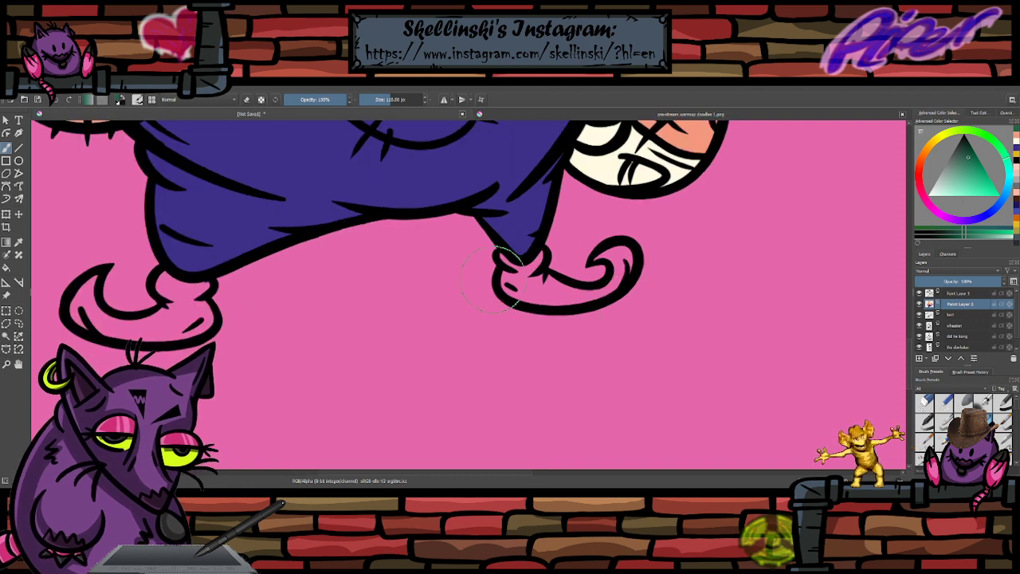
{"action": "mouse_move", "coordinate": [516, 281]}
{"action": "left_mouse_down"}
{"action": "mouse_move", "coordinate": [519, 272]}
{"action": "mouse_move", "coordinate": [539, 255]}
{"action": "mouse_move", "coordinate": [538, 278]}
{"action": "mouse_move", "coordinate": [569, 296]}
{"action": "mouse_move", "coordinate": [530, 292]}
{"action": "mouse_move", "coordinate": [599, 289]}
{"action": "mouse_move", "coordinate": [589, 296]}
{"action": "mouse_move", "coordinate": [609, 286]}
{"action": "mouse_move", "coordinate": [614, 253]}
{"action": "left_mouse_up"}
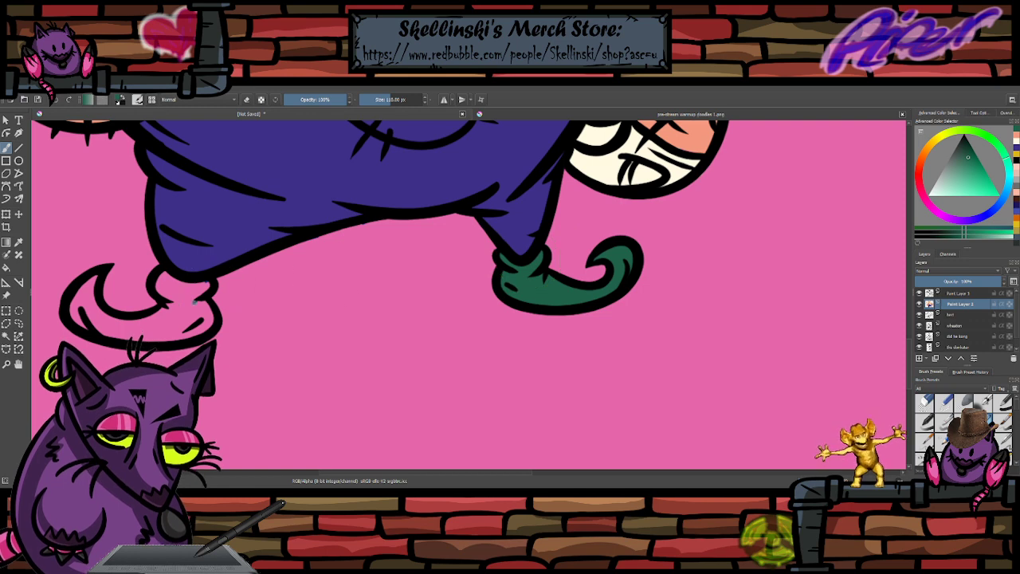
- Fill the other curled shoe, below the raised hand, with the same dark green up to its pointed toe
{"action": "mouse_move", "coordinate": [194, 301]}
{"action": "left_mouse_down"}
{"action": "mouse_move", "coordinate": [195, 289]}
{"action": "mouse_move", "coordinate": [169, 287]}
{"action": "left_mouse_up"}
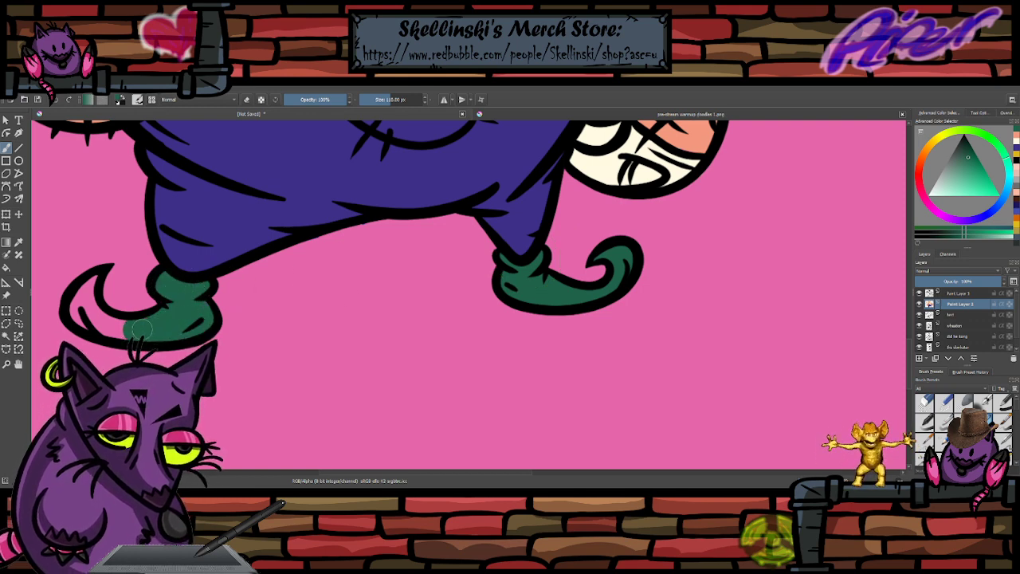
{"action": "left_click_drag", "start_coordinate": [76, 317], "coordinate": [88, 280]}
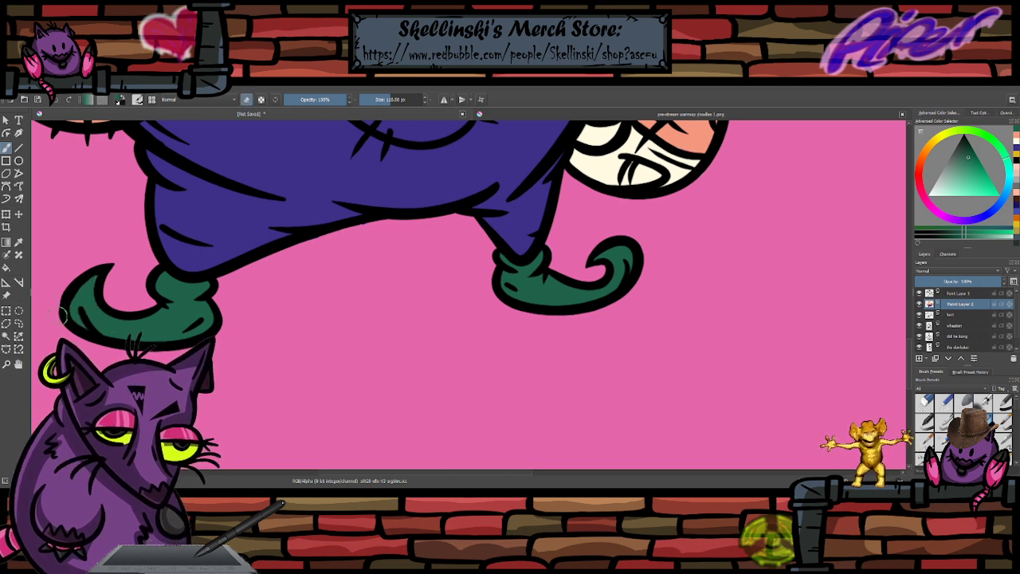
{"action": "scroll", "coordinate": [342, 398], "scroll_direction": "down", "scroll_amount": 3}
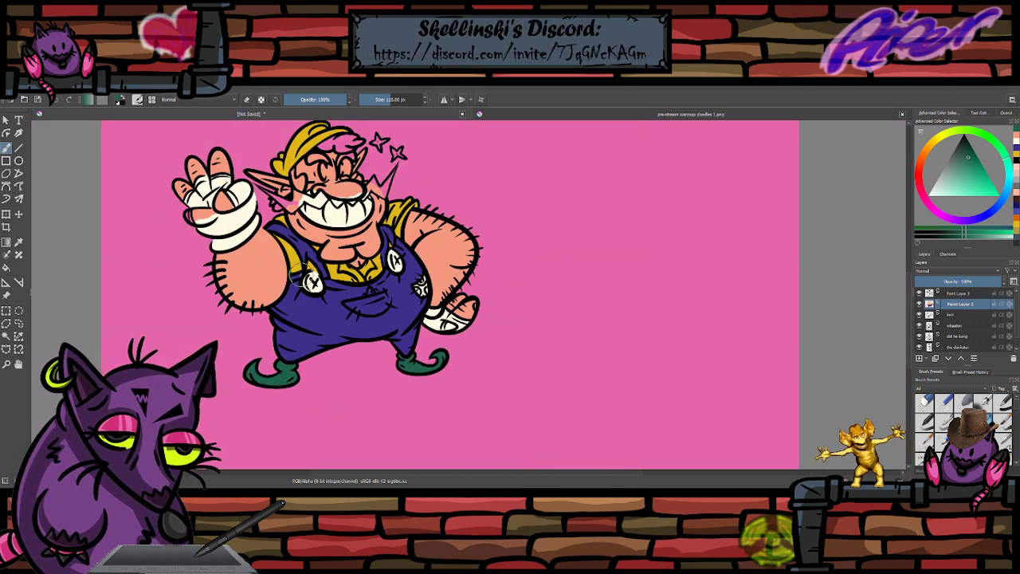
- Paint dark green on the patterned patch at the side of the overalls and on the object poking out of the front pocket
{"action": "scroll", "coordinate": [306, 284], "scroll_direction": "up", "scroll_amount": 3}
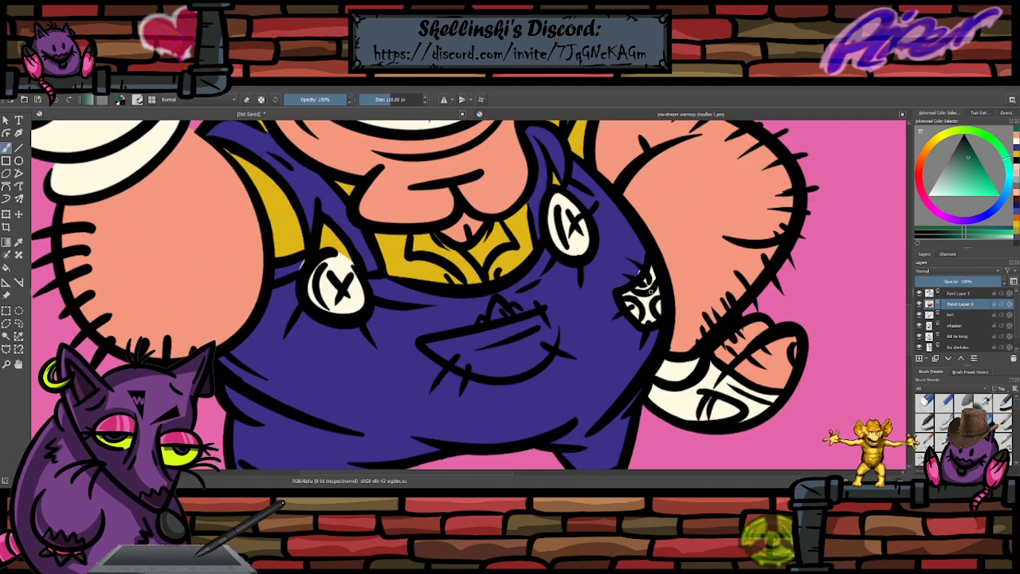
{"action": "left_click_drag", "start_coordinate": [656, 292], "coordinate": [625, 295]}
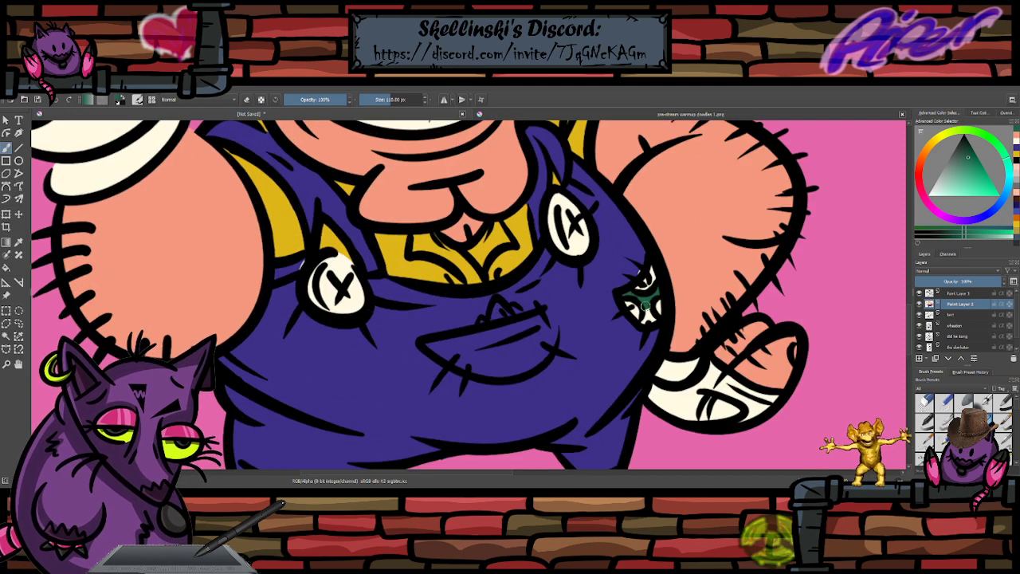
{"action": "key", "text": "bracketright"}
{"action": "key", "text": "bracketright"}
{"action": "key", "text": "bracketright"}
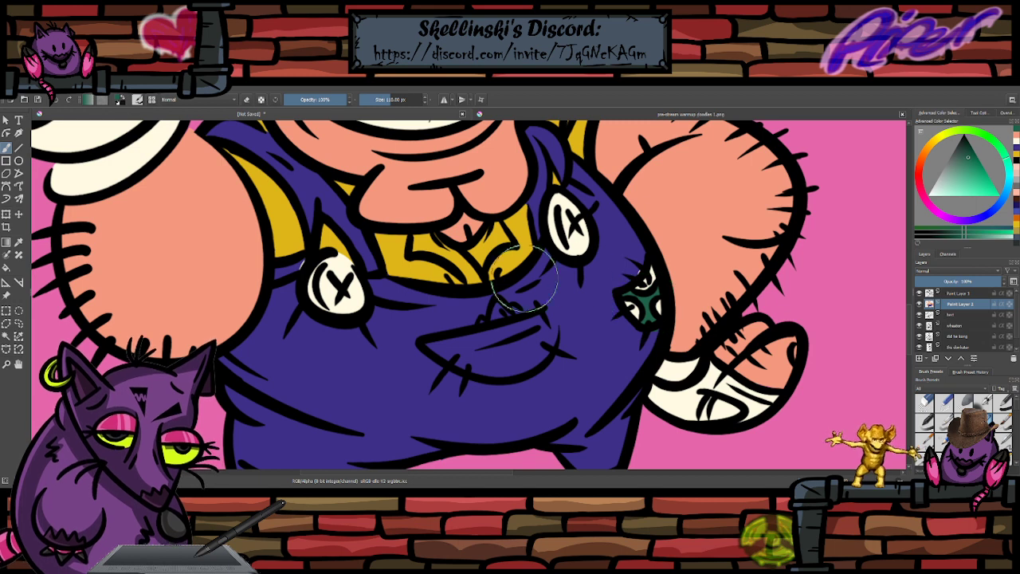
{"action": "mouse_move", "coordinate": [502, 316]}
{"action": "left_mouse_down"}
{"action": "mouse_move", "coordinate": [518, 311]}
{"action": "mouse_move", "coordinate": [481, 321]}
{"action": "left_mouse_up"}
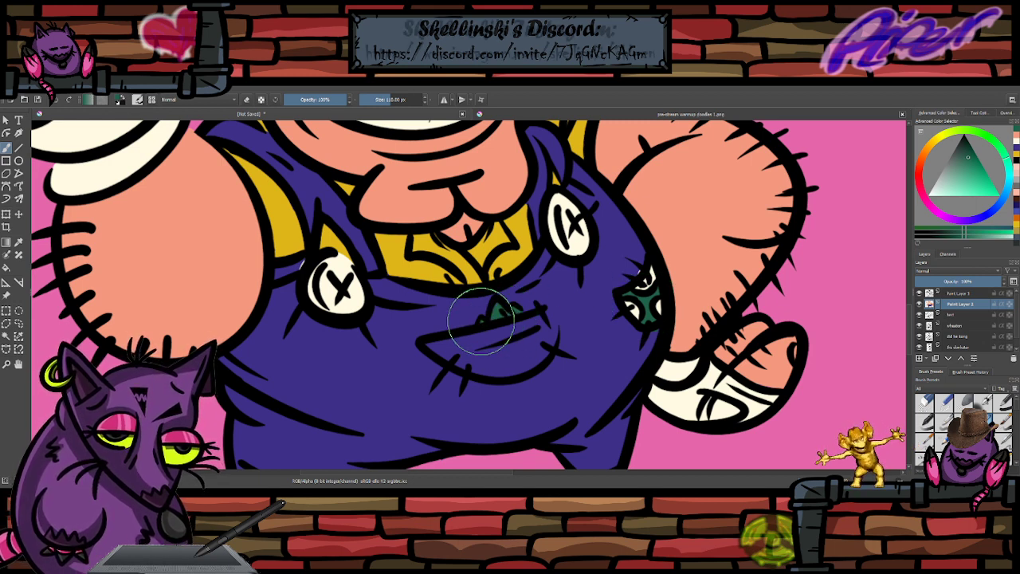
{"action": "scroll", "coordinate": [494, 292], "scroll_direction": "down", "scroll_amount": 2}
{"action": "scroll", "coordinate": [478, 267], "scroll_direction": "up", "scroll_amount": 2}
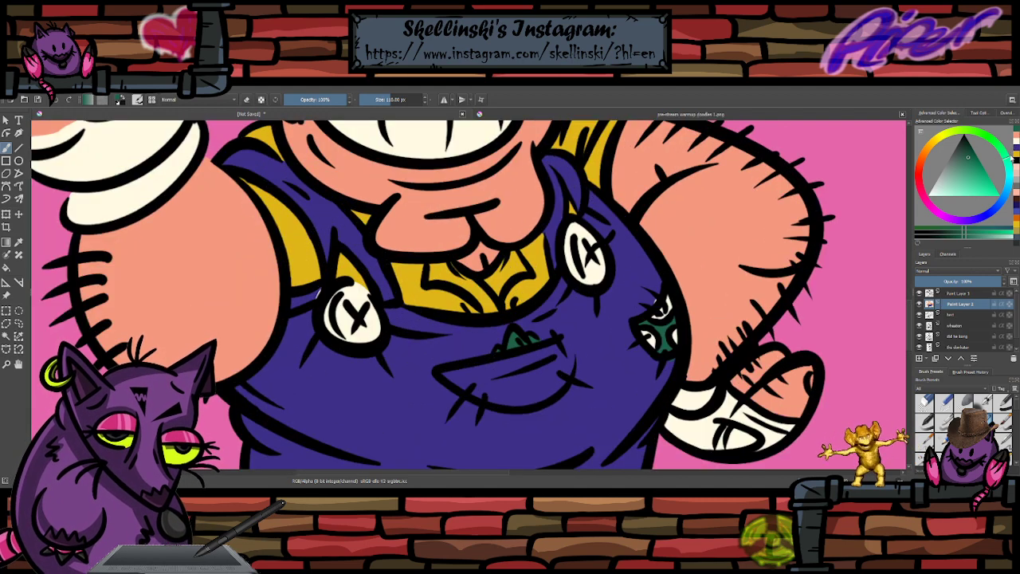
- Touch up the unpainted spots on the overalls beside the strap button and near the side patch with the overalls' purple-blue
{"action": "left_click", "coordinate": [1016, 150]}
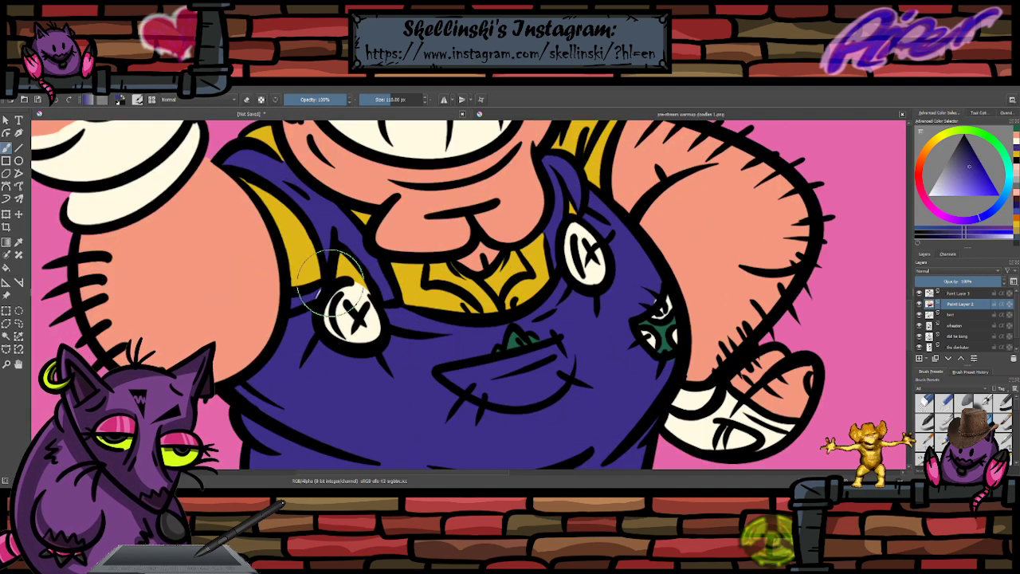
{"action": "left_click_drag", "start_coordinate": [322, 288], "coordinate": [317, 297]}
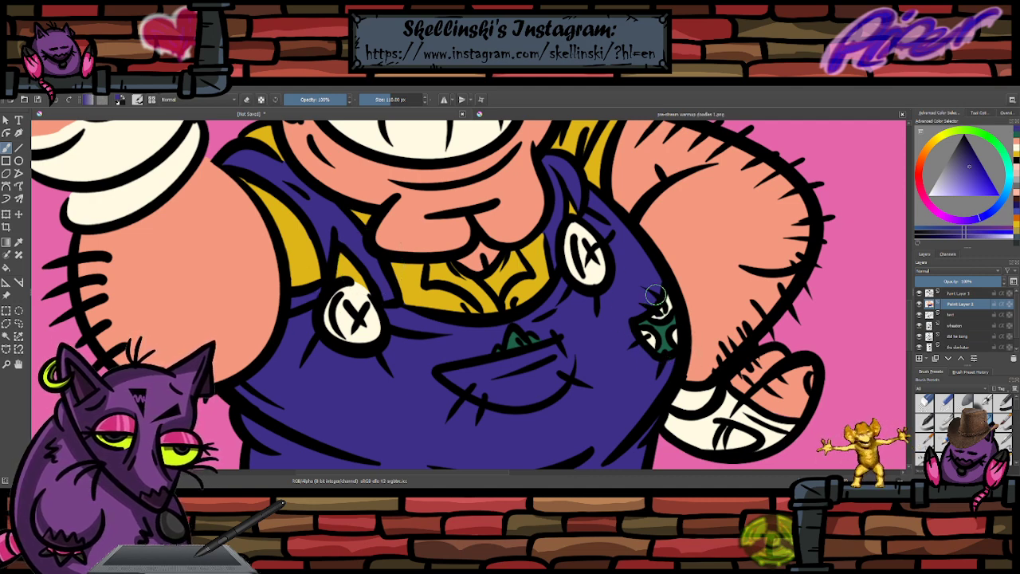
{"action": "scroll", "coordinate": [649, 286], "scroll_direction": "down", "scroll_amount": 5}
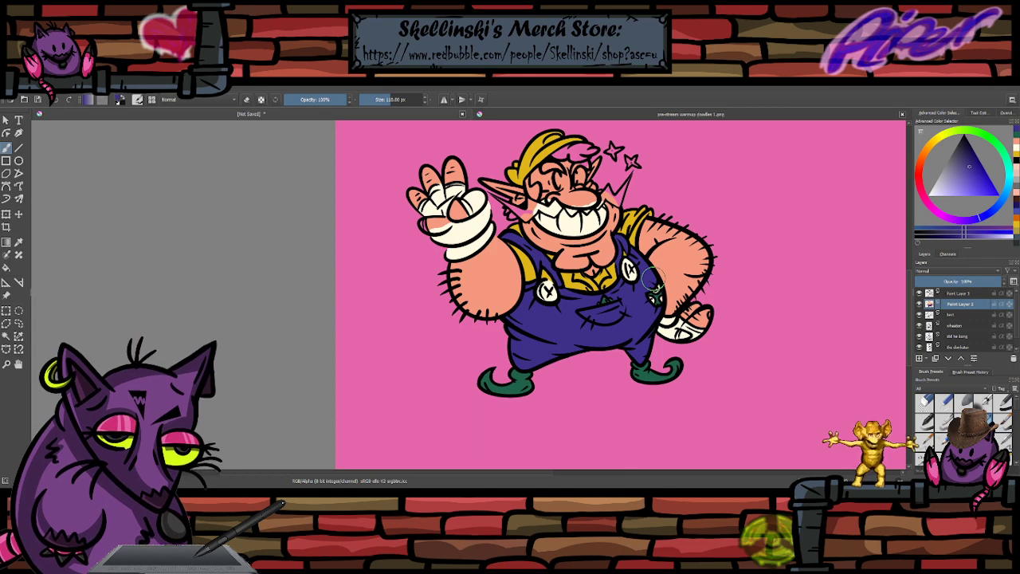
{"action": "scroll", "coordinate": [652, 275], "scroll_direction": "up", "scroll_amount": 5}
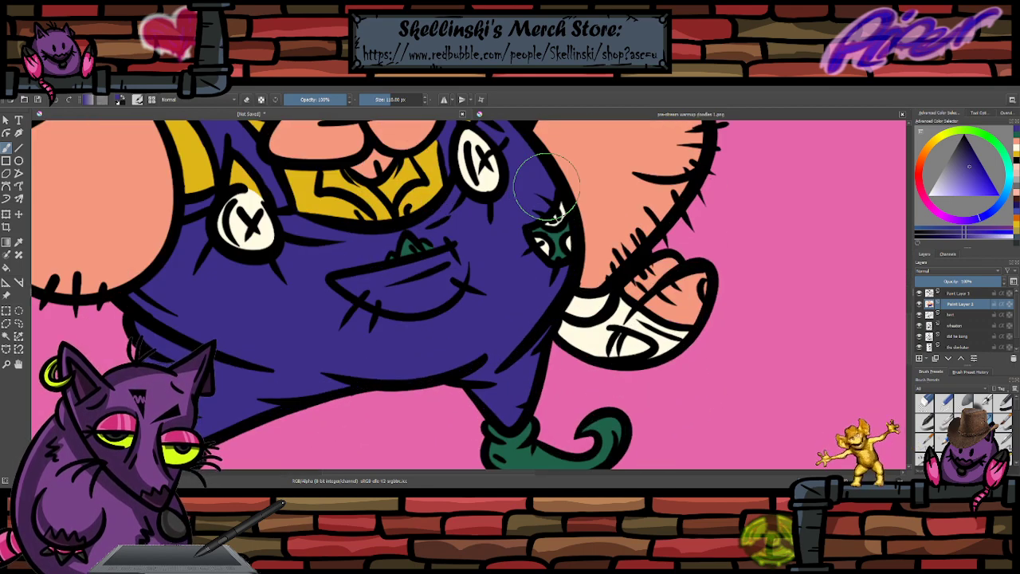
- Switch to the peach skin tone and paint the gap in the bandages on the hand at the hip
{"action": "scroll", "coordinate": [699, 291], "scroll_direction": "up", "scroll_amount": 2}
{"action": "left_click", "coordinate": [1016, 144]}
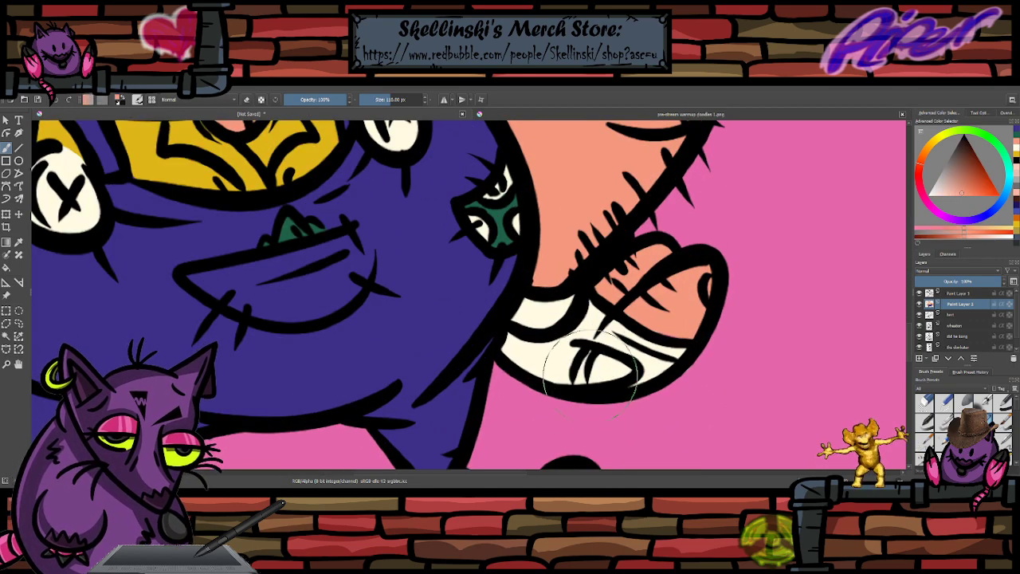
{"action": "mouse_move", "coordinate": [606, 365]}
{"action": "left_mouse_down"}
{"action": "mouse_move", "coordinate": [621, 375]}
{"action": "mouse_move", "coordinate": [602, 375]}
{"action": "left_mouse_up"}
{"action": "scroll", "coordinate": [620, 335], "scroll_direction": "down", "scroll_amount": 6}
{"action": "scroll", "coordinate": [567, 253], "scroll_direction": "up", "scroll_amount": 5}
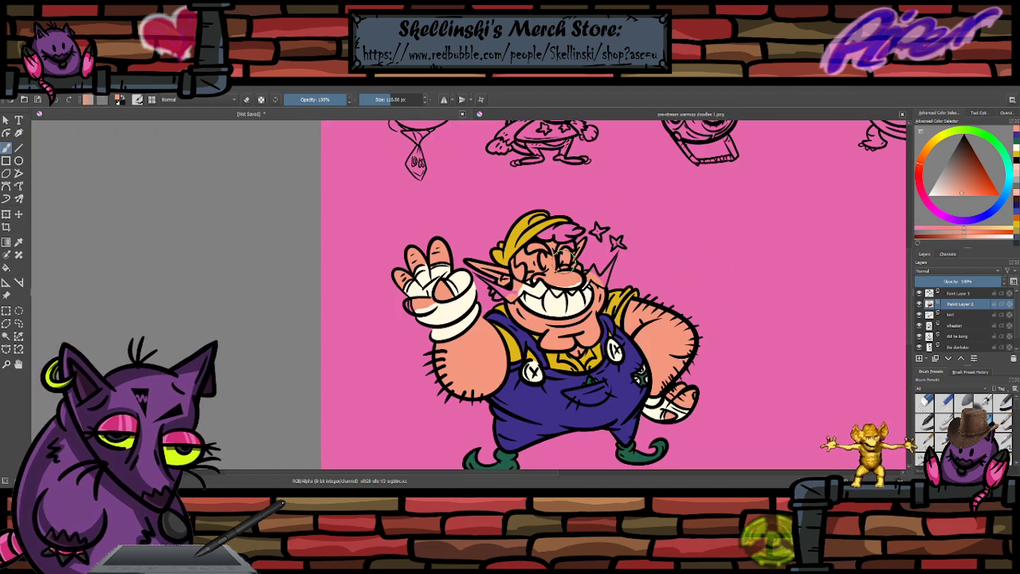
- Pick a dark brown and fill in the hair under the cap, the sideburn and the tuft behind the ear
{"action": "key", "text": "x"}
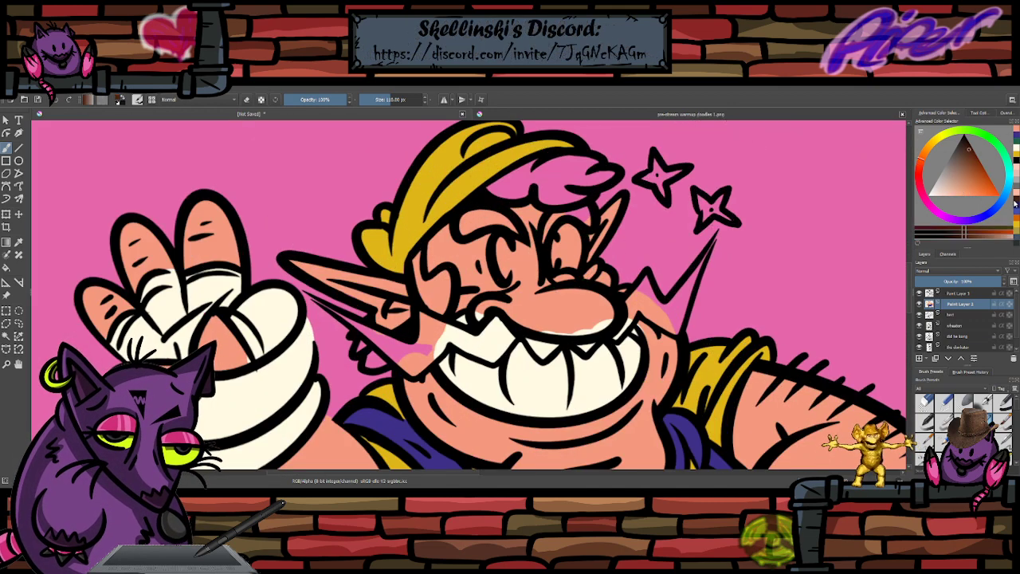
{"action": "mouse_move", "coordinate": [522, 192]}
{"action": "left_mouse_down"}
{"action": "mouse_move", "coordinate": [506, 179]}
{"action": "mouse_move", "coordinate": [580, 165]}
{"action": "mouse_move", "coordinate": [606, 179]}
{"action": "mouse_move", "coordinate": [506, 187]}
{"action": "mouse_move", "coordinate": [522, 191]}
{"action": "left_mouse_up"}
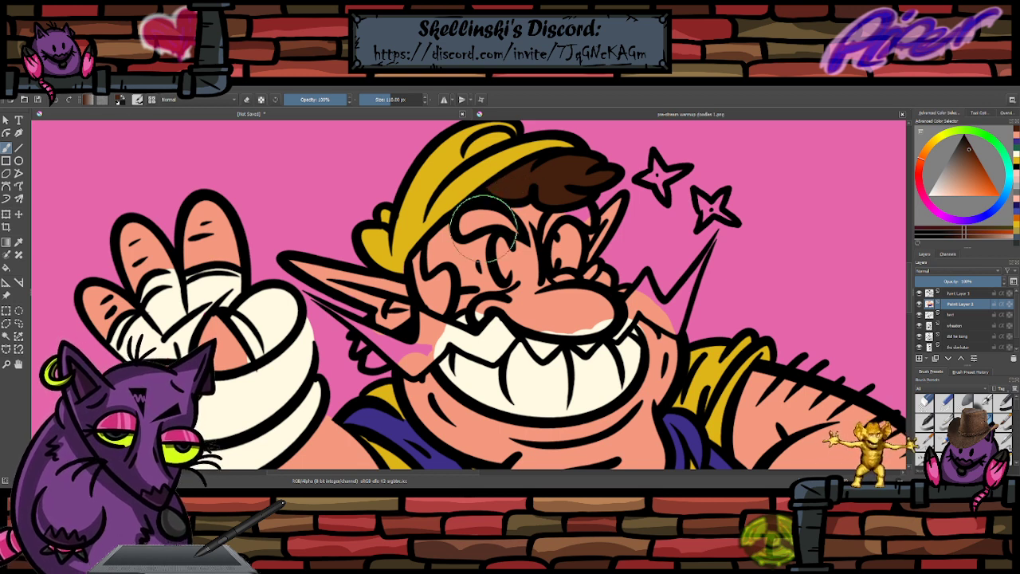
{"action": "mouse_move", "coordinate": [427, 293]}
{"action": "left_mouse_down"}
{"action": "mouse_move", "coordinate": [446, 283]}
{"action": "mouse_move", "coordinate": [440, 307]}
{"action": "mouse_move", "coordinate": [422, 301]}
{"action": "mouse_move", "coordinate": [432, 304]}
{"action": "left_mouse_up"}
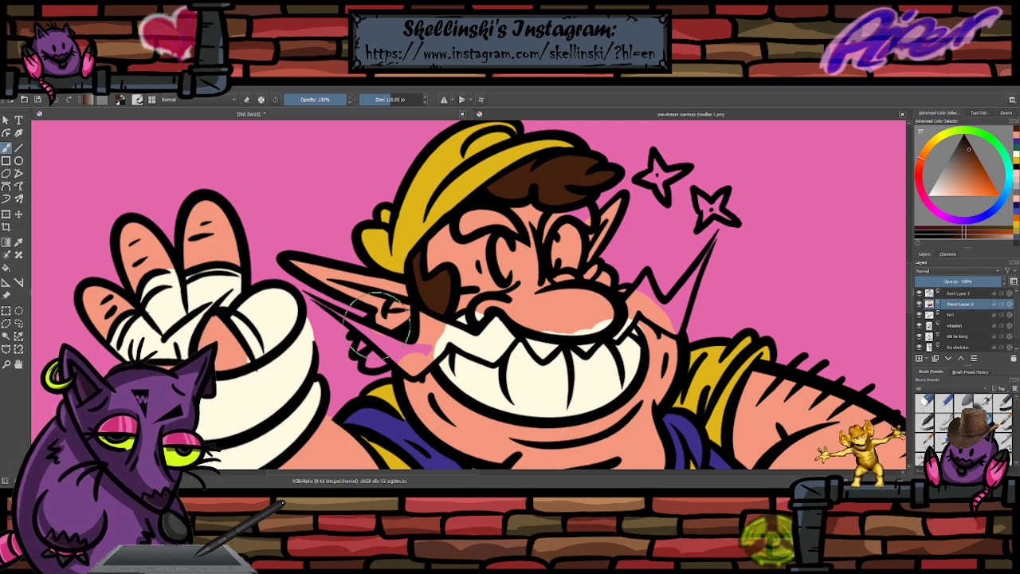
{"action": "left_click_drag", "start_coordinate": [365, 348], "coordinate": [365, 357]}
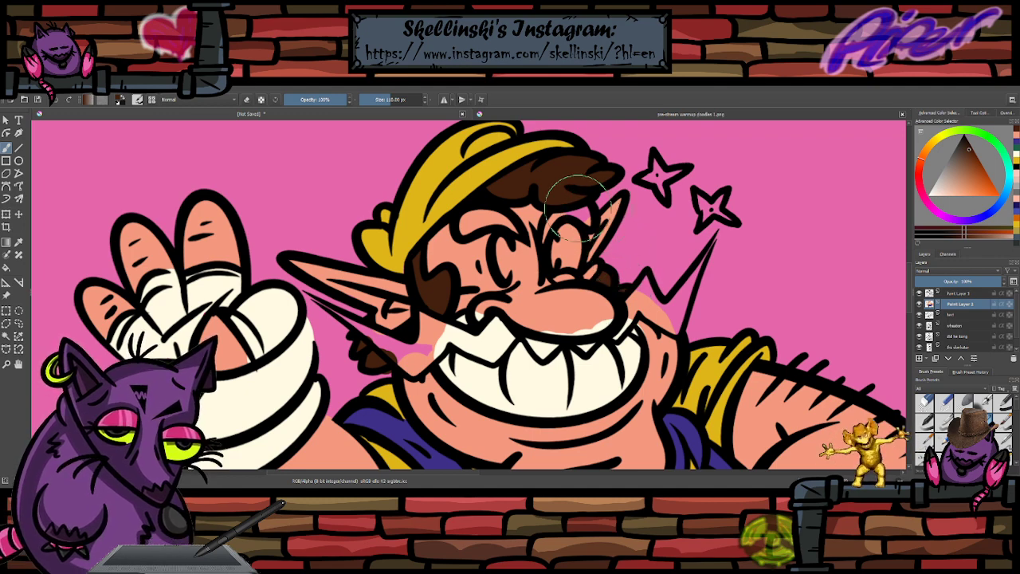
{"action": "scroll", "coordinate": [576, 209], "scroll_direction": "down", "scroll_amount": 5}
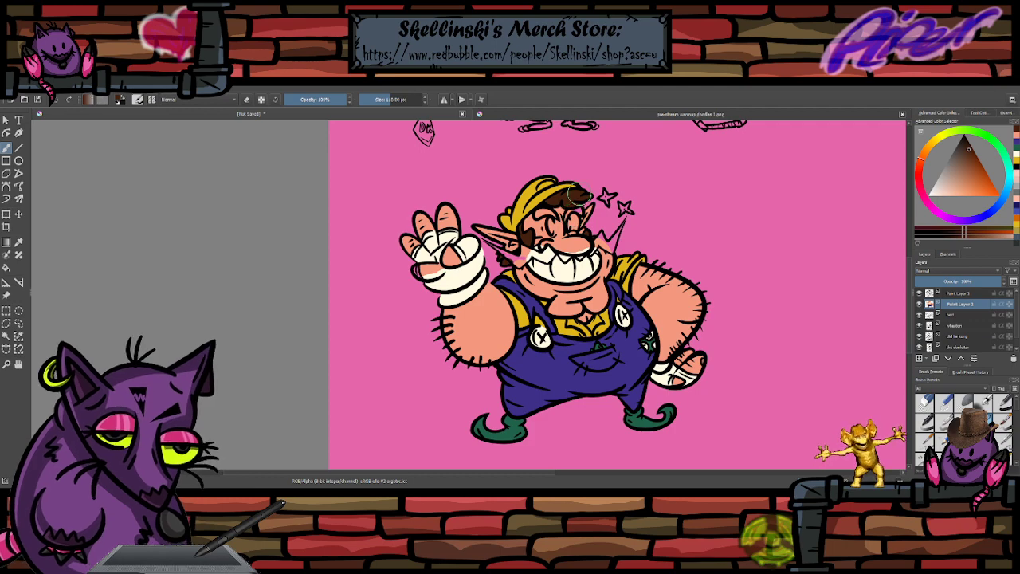
- Pick a near-black and fill the moustache half beside the raised hand, erasing the overspill at its tip
{"action": "scroll", "coordinate": [571, 194], "scroll_direction": "up", "scroll_amount": 4}
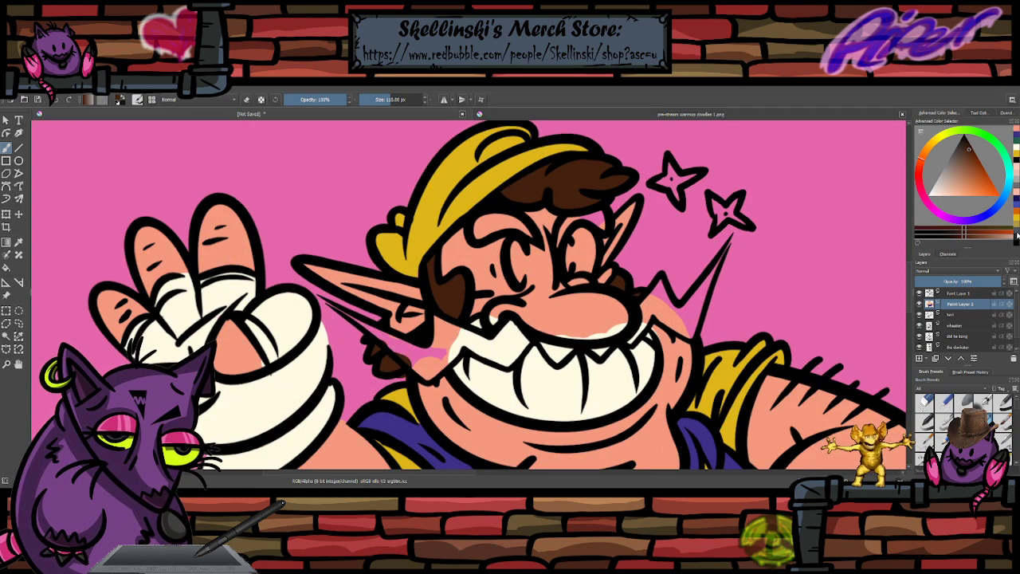
{"action": "left_click", "coordinate": [950, 139]}
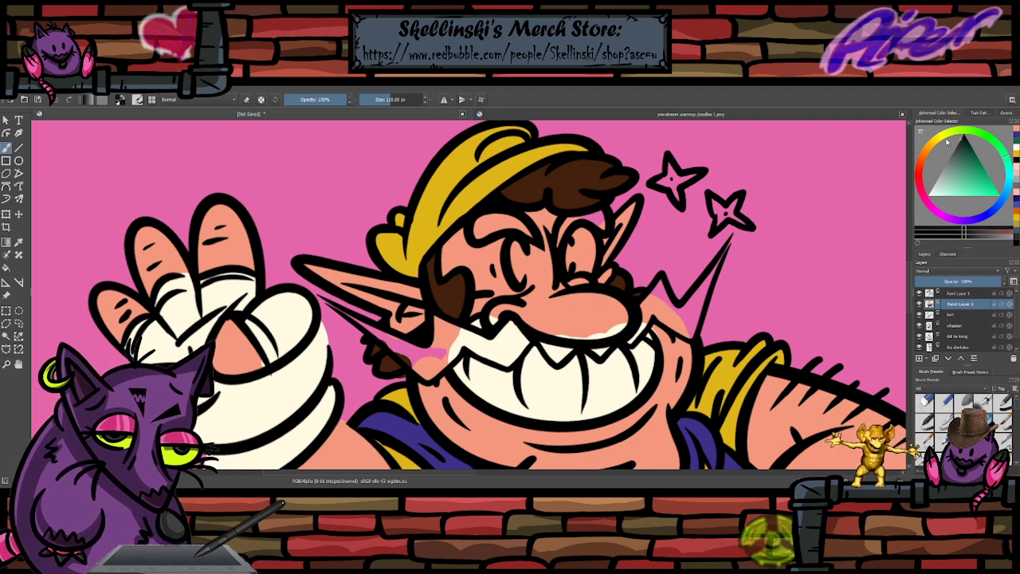
{"action": "mouse_move", "coordinate": [501, 343]}
{"action": "left_mouse_down"}
{"action": "mouse_move", "coordinate": [436, 320]}
{"action": "mouse_move", "coordinate": [440, 348]}
{"action": "mouse_move", "coordinate": [453, 347]}
{"action": "mouse_move", "coordinate": [424, 370]}
{"action": "mouse_move", "coordinate": [399, 346]}
{"action": "mouse_move", "coordinate": [421, 355]}
{"action": "left_mouse_up"}
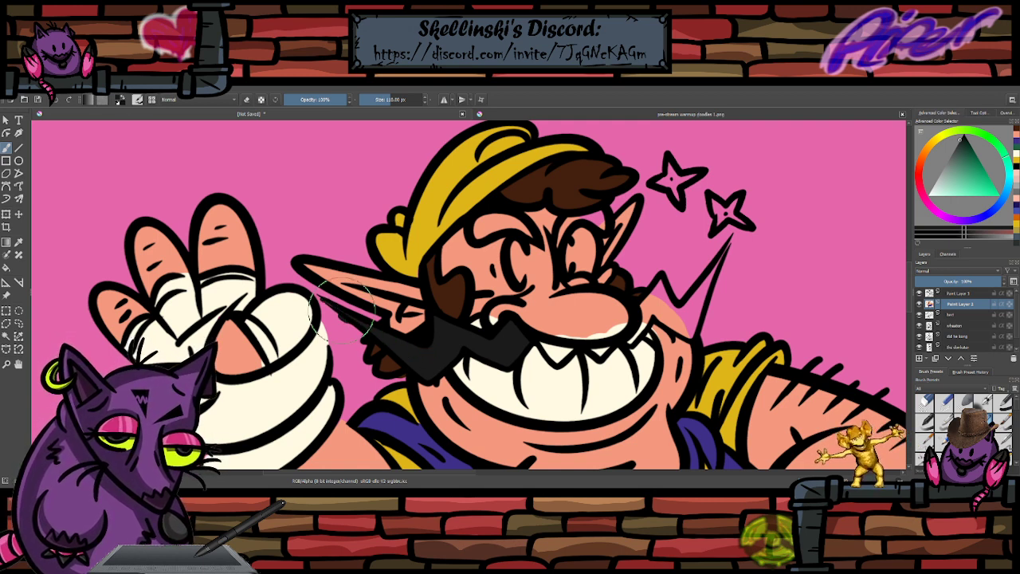
{"action": "key", "text": "e"}
{"action": "key", "text": "e"}
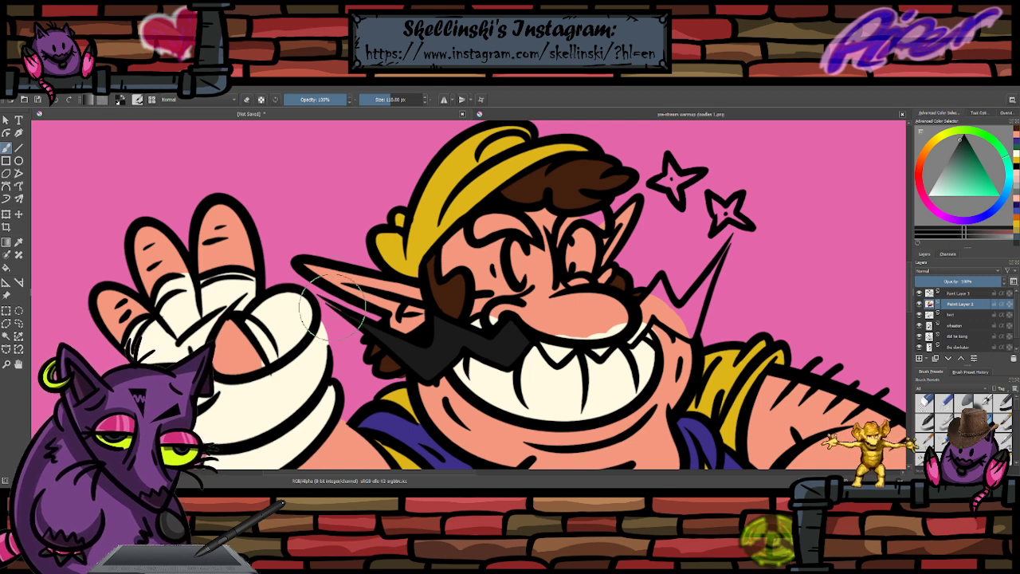
{"action": "key", "text": "e"}
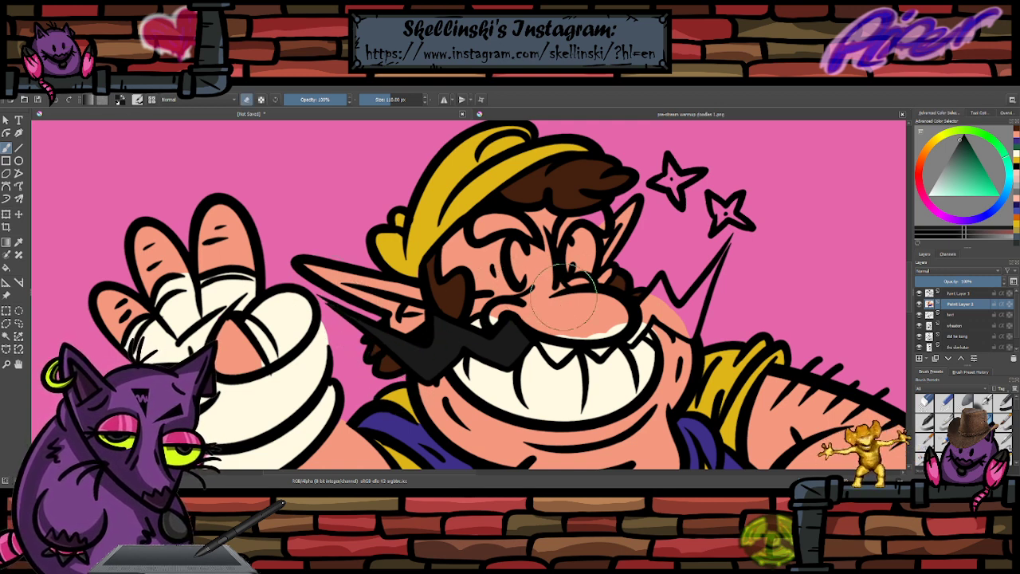
- Fill both eyebrows and the rest of the zigzag moustache with the near-black, cleaning up its pointed tip
{"action": "key", "text": "e"}
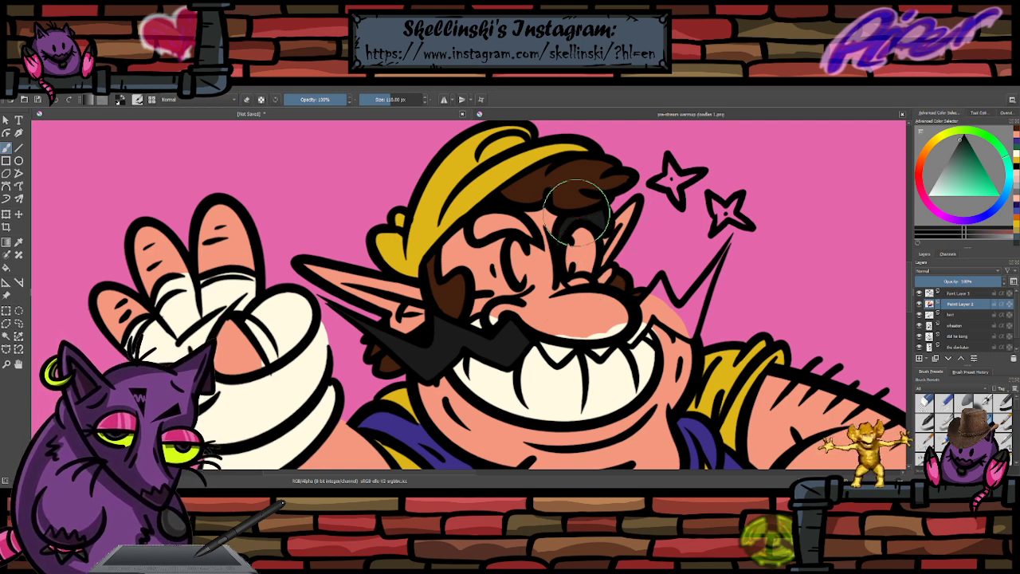
{"action": "mouse_move", "coordinate": [518, 224]}
{"action": "left_mouse_down"}
{"action": "mouse_move", "coordinate": [477, 233]}
{"action": "mouse_move", "coordinate": [532, 235]}
{"action": "left_mouse_up"}
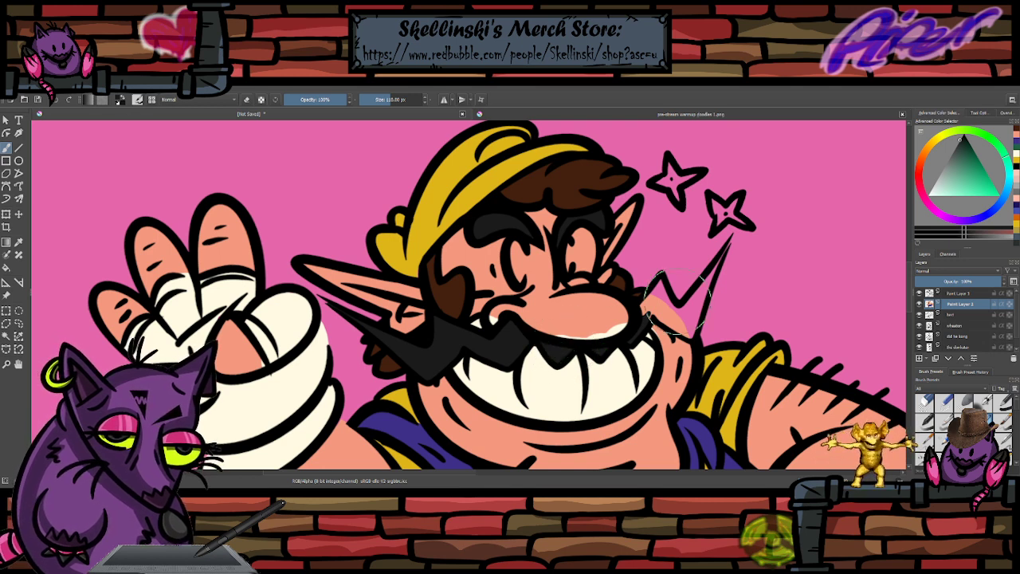
{"action": "mouse_move", "coordinate": [646, 313]}
{"action": "left_mouse_down"}
{"action": "mouse_move", "coordinate": [662, 286]}
{"action": "mouse_move", "coordinate": [671, 310]}
{"action": "mouse_move", "coordinate": [656, 312]}
{"action": "mouse_move", "coordinate": [692, 331]}
{"action": "mouse_move", "coordinate": [692, 300]}
{"action": "mouse_move", "coordinate": [717, 260]}
{"action": "left_mouse_up"}
{"action": "key", "text": "e"}
{"action": "key", "text": "e"}
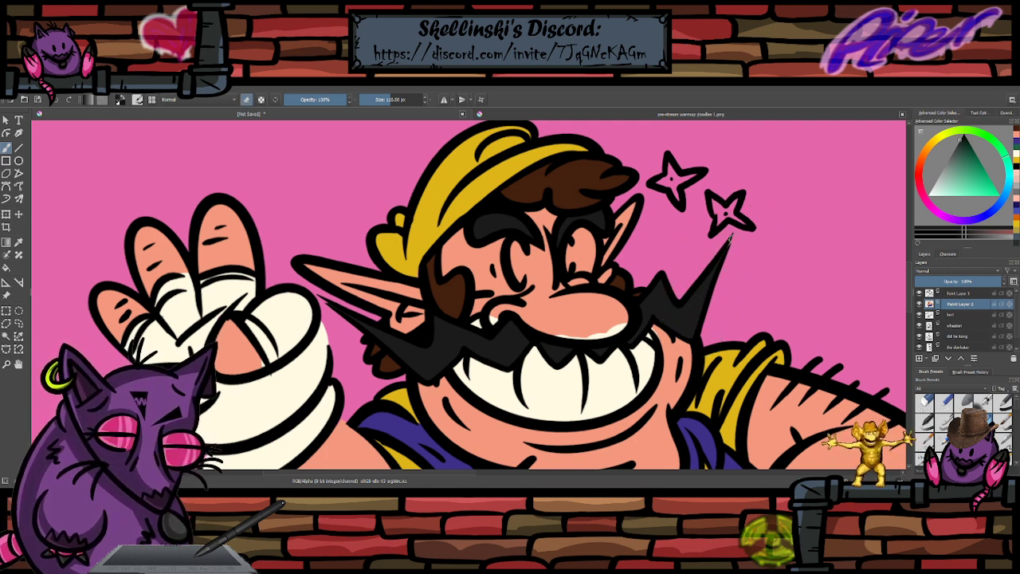
{"action": "scroll", "coordinate": [683, 271], "scroll_direction": "down", "scroll_amount": 3}
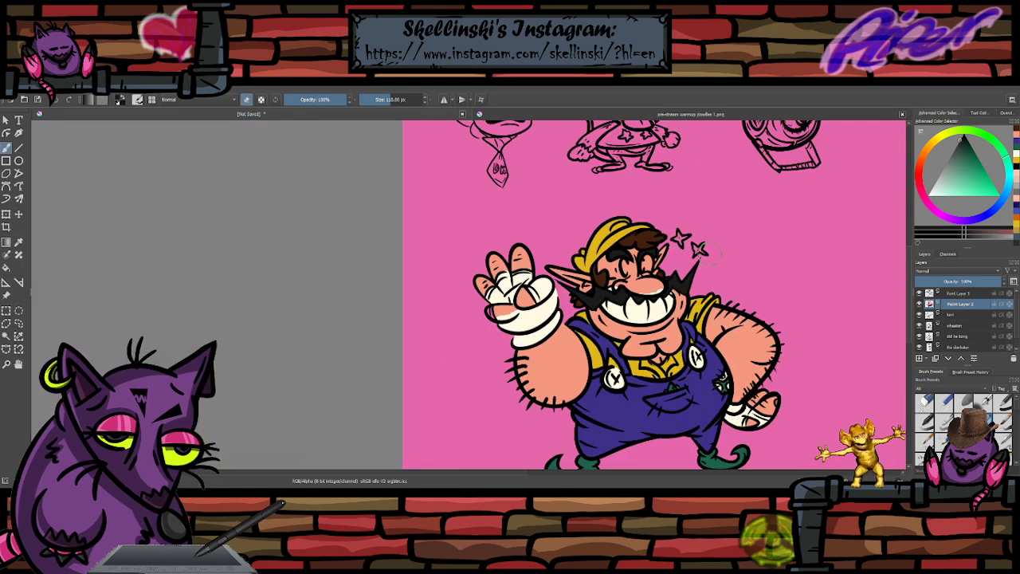
- Shift the peach skin tone to a rosier pink-red and paint the character's nose and its bridge
{"action": "scroll", "coordinate": [712, 251], "scroll_direction": "up", "scroll_amount": 5}
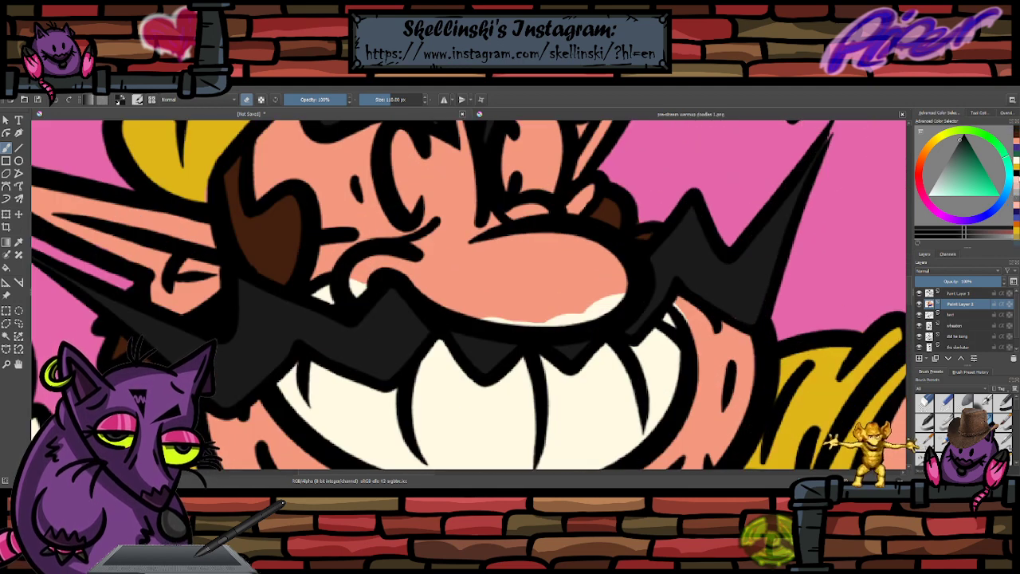
{"action": "left_click", "coordinate": [1017, 144]}
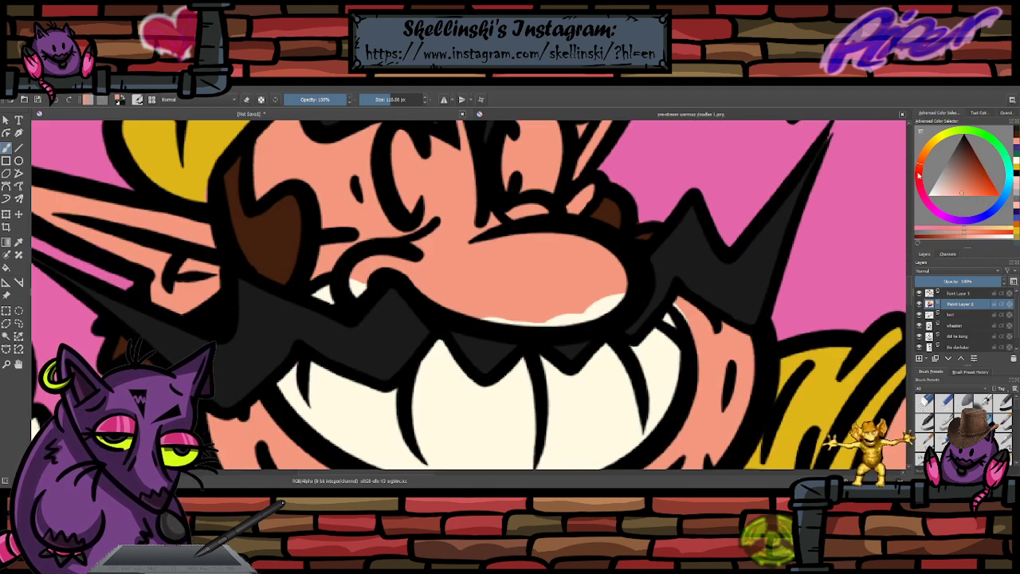
{"action": "left_click", "coordinate": [918, 173]}
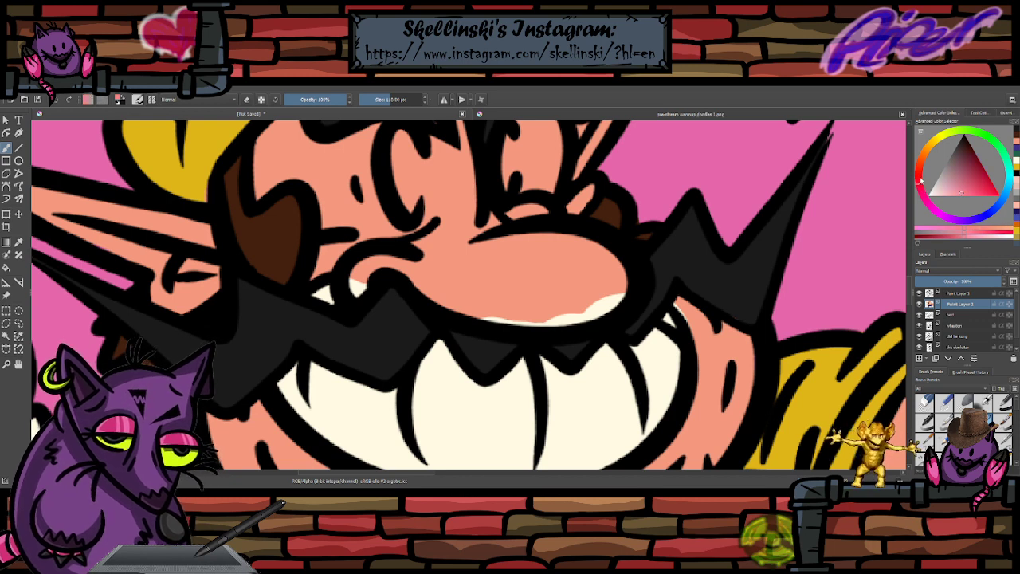
{"action": "left_click_drag", "start_coordinate": [965, 190], "coordinate": [960, 190]}
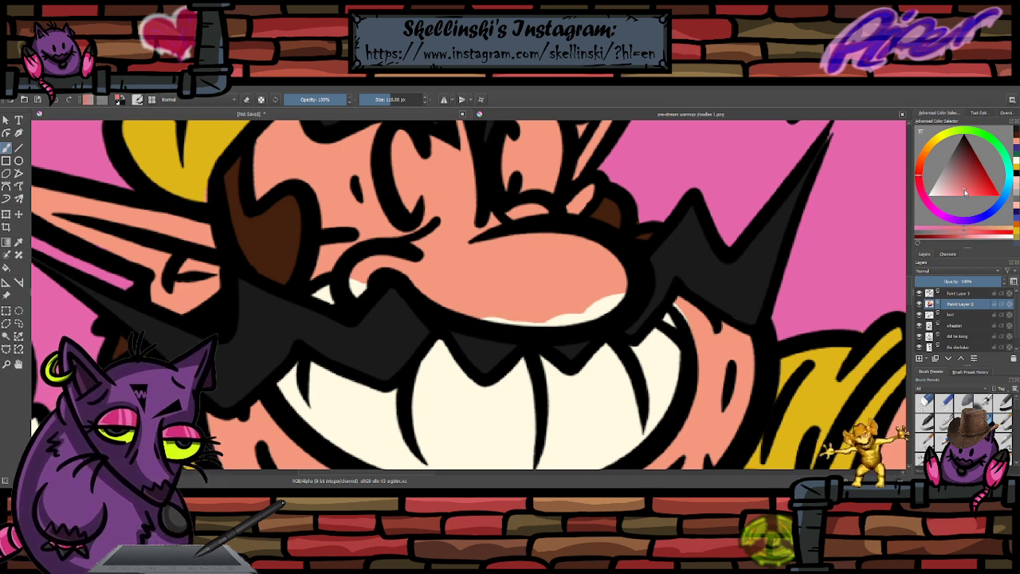
{"action": "mouse_move", "coordinate": [514, 275]}
{"action": "left_mouse_down"}
{"action": "mouse_move", "coordinate": [556, 265]}
{"action": "mouse_move", "coordinate": [588, 283]}
{"action": "mouse_move", "coordinate": [403, 267]}
{"action": "mouse_move", "coordinate": [359, 281]}
{"action": "mouse_move", "coordinate": [510, 214]}
{"action": "mouse_move", "coordinate": [566, 227]}
{"action": "left_mouse_up"}
{"action": "scroll", "coordinate": [603, 241], "scroll_direction": "down", "scroll_amount": 4}
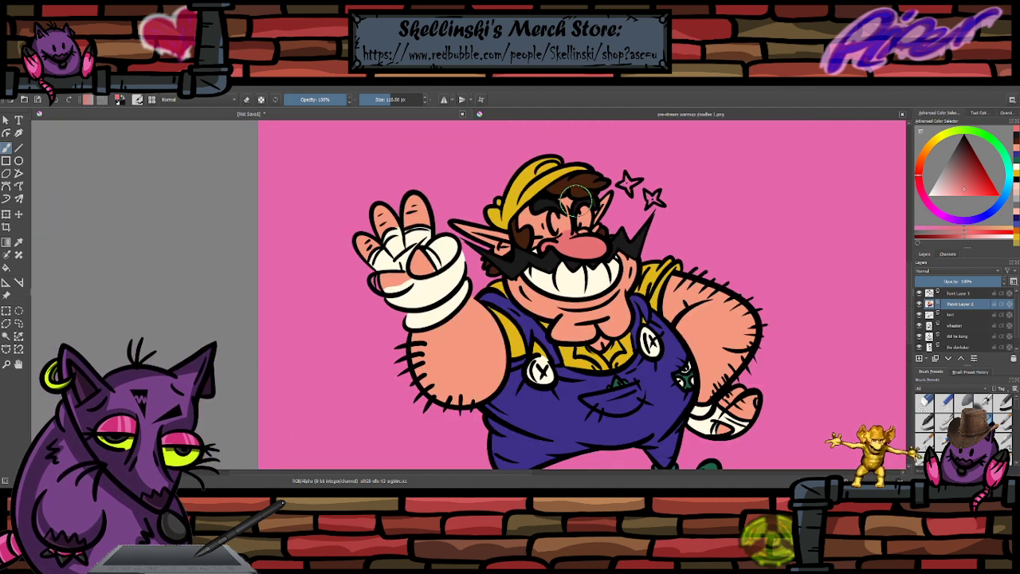
- Sample the off-white from the teeth and fill the whites of both eyes
{"action": "scroll", "coordinate": [572, 205], "scroll_direction": "up", "scroll_amount": 1}
{"action": "scroll", "coordinate": [572, 206], "scroll_direction": "down", "scroll_amount": 3}
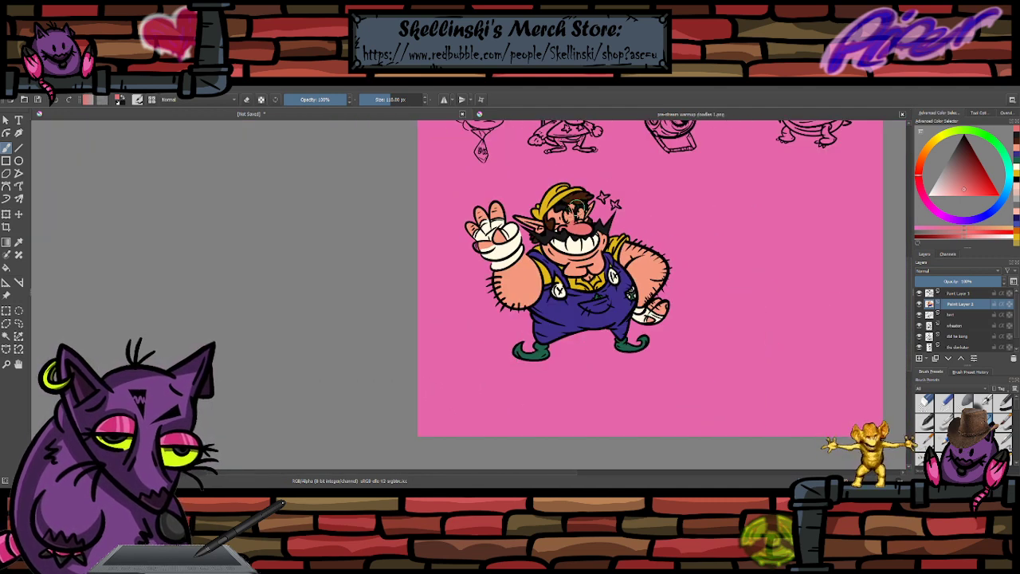
{"action": "scroll", "coordinate": [574, 207], "scroll_direction": "up", "scroll_amount": 2}
{"action": "scroll", "coordinate": [593, 243], "scroll_direction": "up", "scroll_amount": 3}
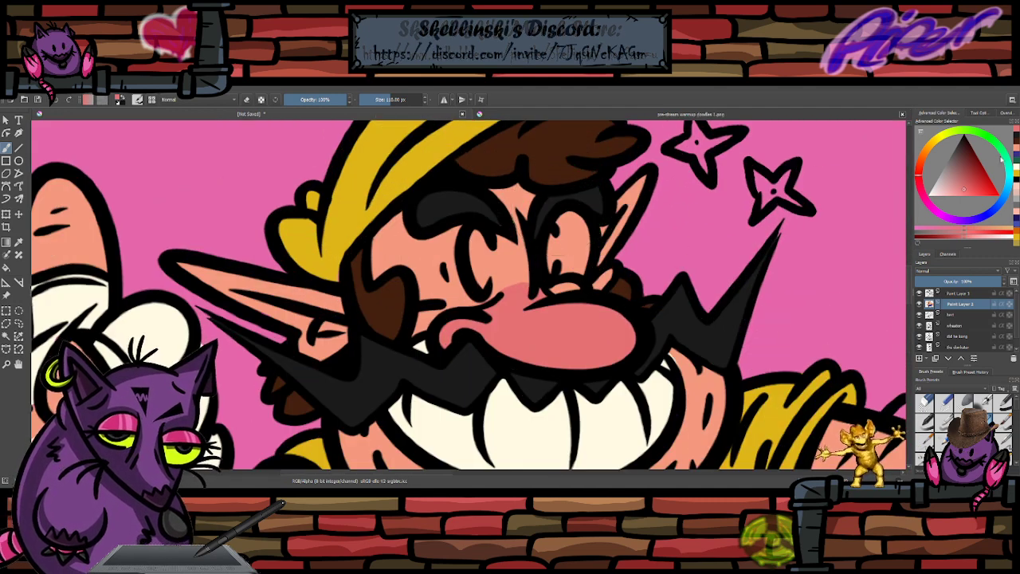
{"action": "left_click", "coordinate": [446, 421], "text": "ctrl"}
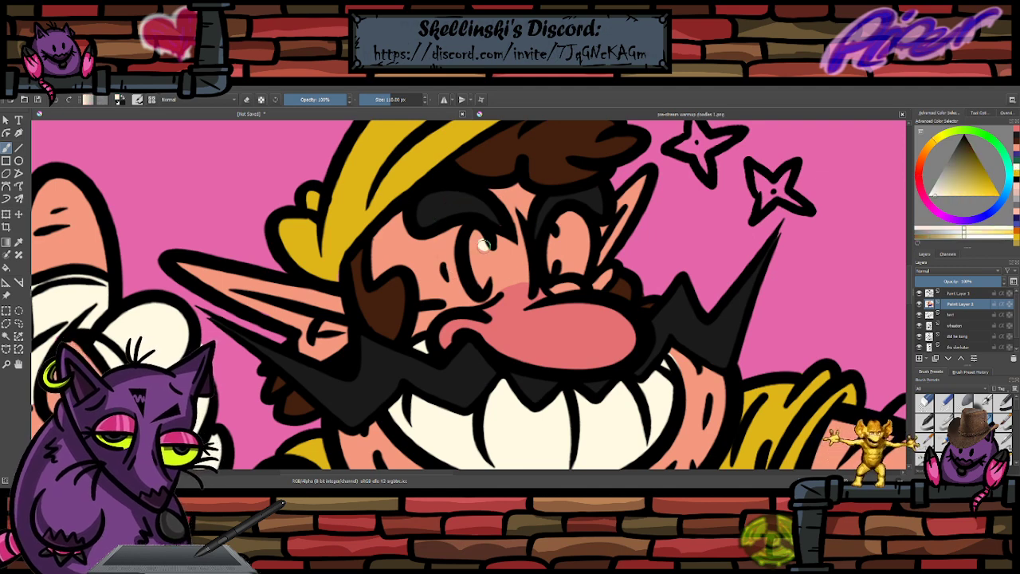
{"action": "left_click_drag", "start_coordinate": [479, 235], "coordinate": [484, 279]}
{"action": "mouse_move", "coordinate": [552, 240]}
{"action": "left_mouse_down"}
{"action": "mouse_move", "coordinate": [544, 259]}
{"action": "mouse_move", "coordinate": [554, 265]}
{"action": "left_mouse_up"}
{"action": "scroll", "coordinate": [553, 232], "scroll_direction": "down", "scroll_amount": 3}
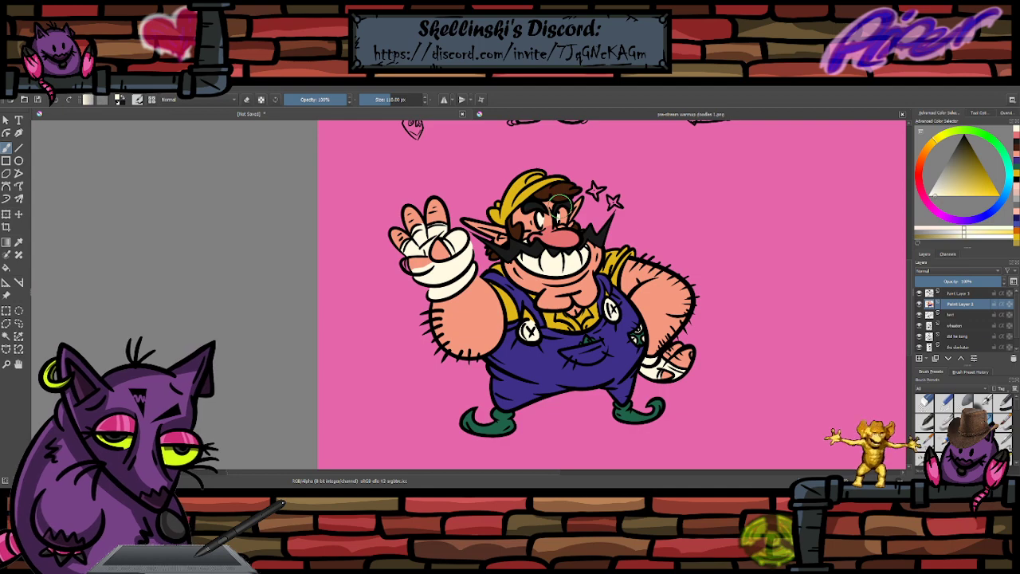
- Fill the round badge on the front of the yellow cap with the off-white
{"action": "scroll", "coordinate": [560, 204], "scroll_direction": "down", "scroll_amount": 2}
{"action": "scroll", "coordinate": [560, 204], "scroll_direction": "up", "scroll_amount": 2}
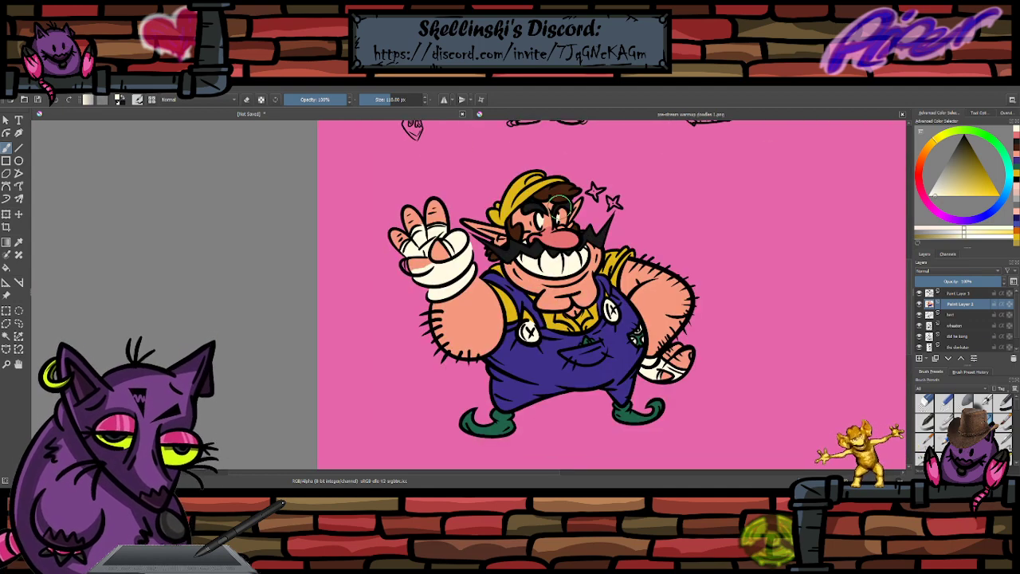
{"action": "scroll", "coordinate": [560, 205], "scroll_direction": "up", "scroll_amount": 3}
{"action": "left_click_drag", "start_coordinate": [561, 204], "coordinate": [597, 310]}
{"action": "left_click_drag", "start_coordinate": [527, 235], "coordinate": [510, 245]}
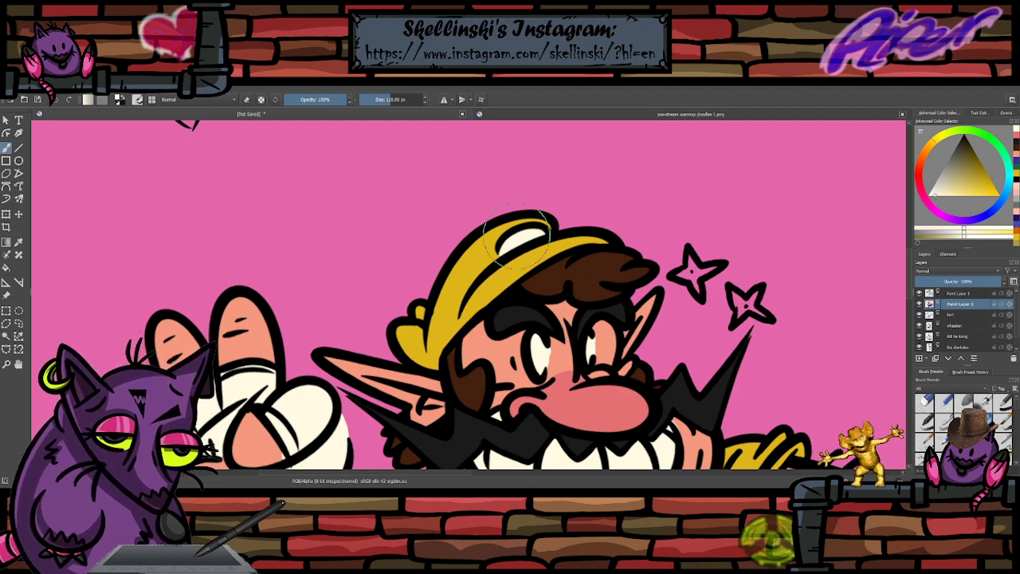
{"action": "scroll", "coordinate": [556, 242], "scroll_direction": "down", "scroll_amount": 4}
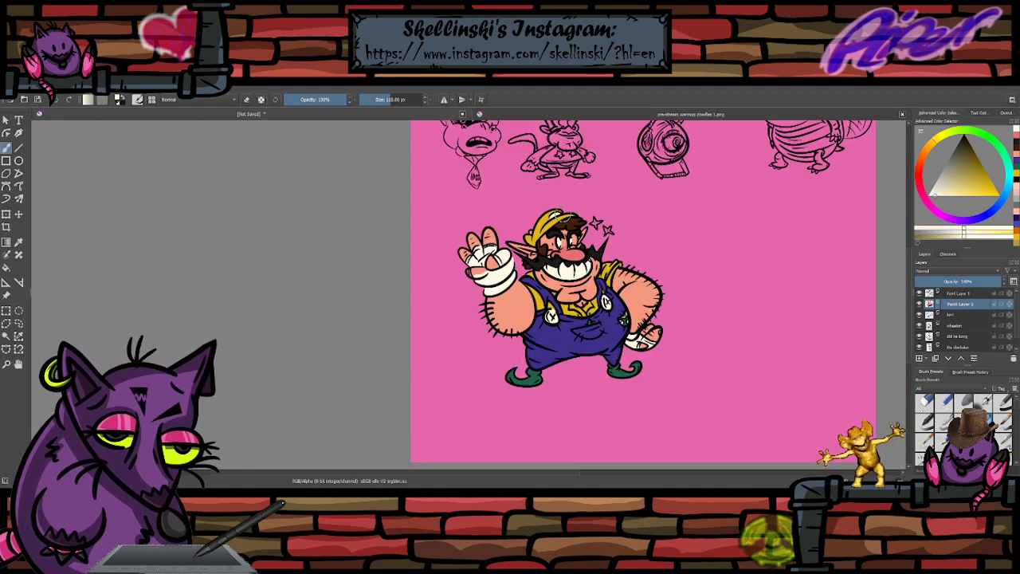
- Fill the two small sparkle stars beside the character's head with the off-white
{"action": "scroll", "coordinate": [546, 204], "scroll_direction": "up", "scroll_amount": 1}
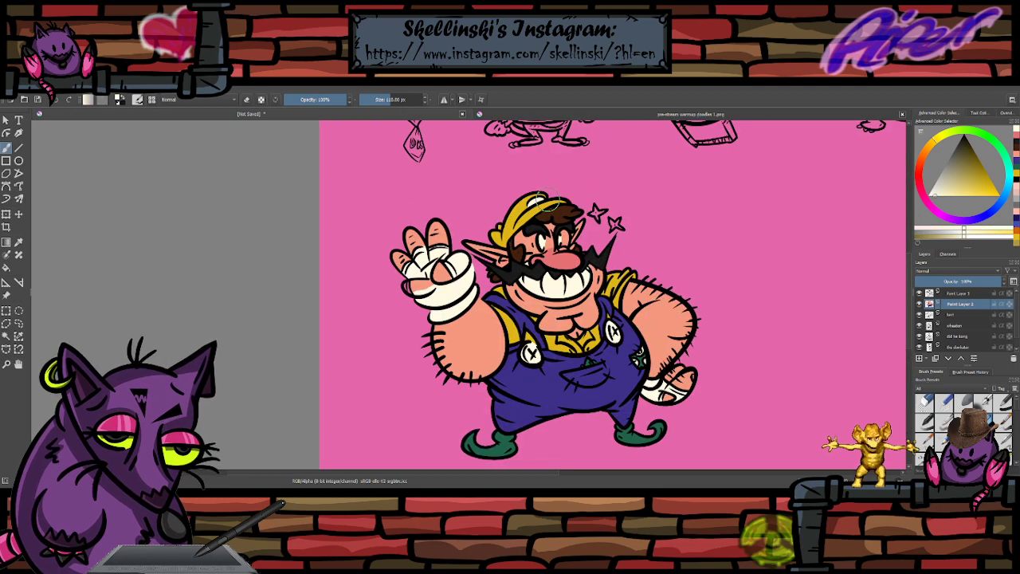
{"action": "scroll", "coordinate": [552, 203], "scroll_direction": "down", "scroll_amount": 1}
{"action": "scroll", "coordinate": [494, 239], "scroll_direction": "up", "scroll_amount": 4}
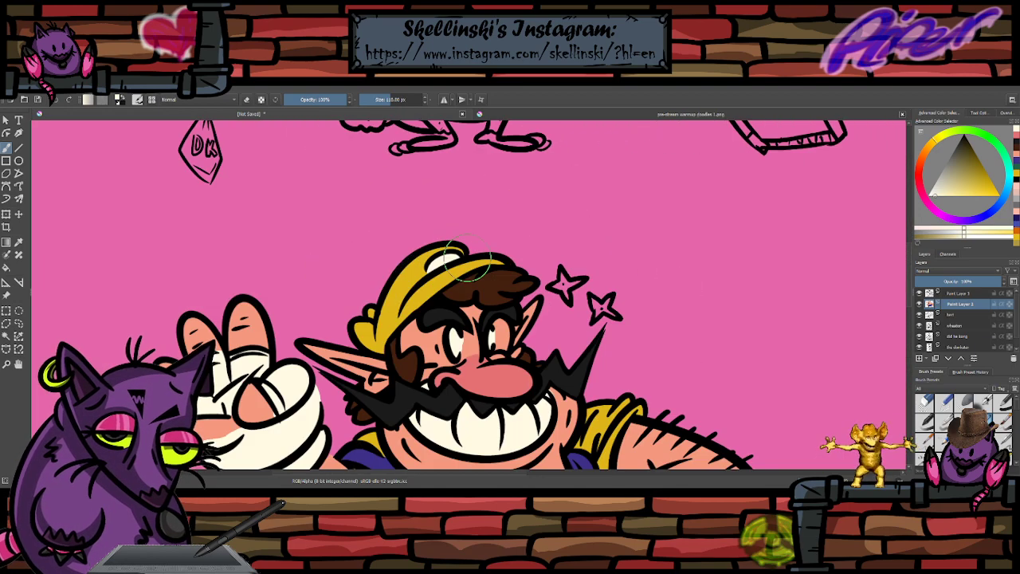
{"action": "scroll", "coordinate": [466, 261], "scroll_direction": "up", "scroll_amount": 2}
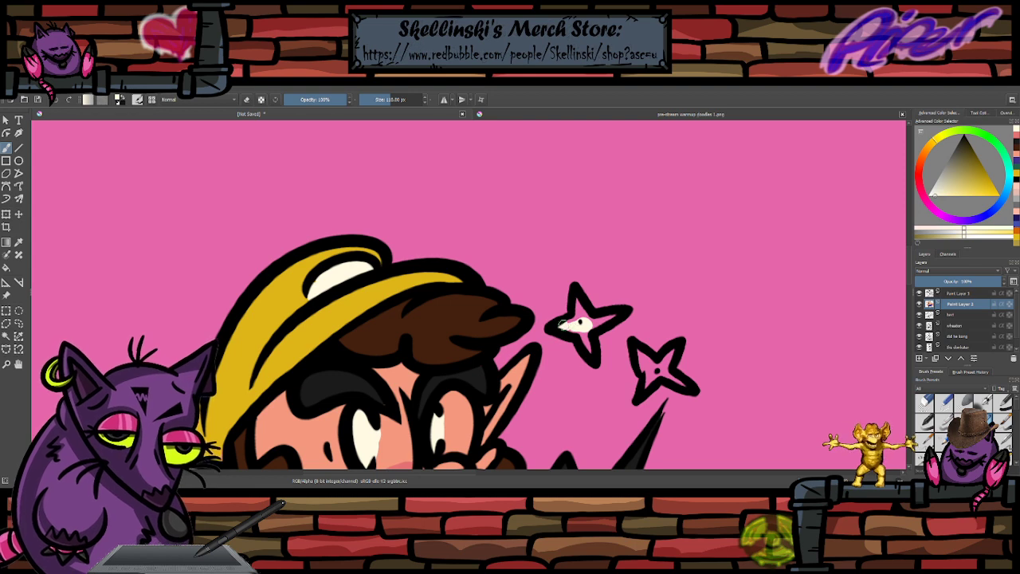
{"action": "left_click_drag", "start_coordinate": [566, 323], "coordinate": [582, 305]}
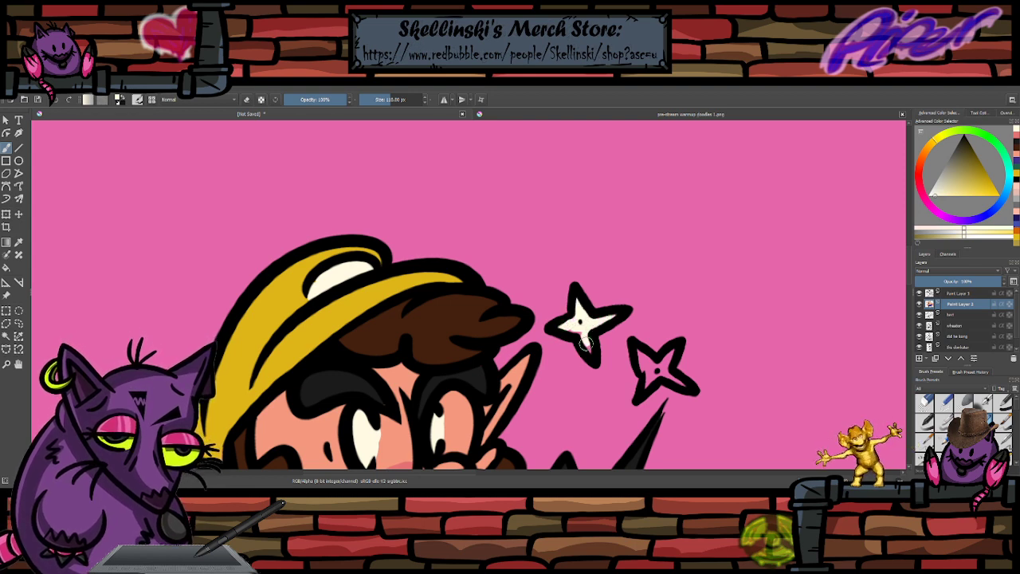
{"action": "mouse_move", "coordinate": [586, 343]}
{"action": "left_mouse_down"}
{"action": "mouse_move", "coordinate": [582, 323]}
{"action": "mouse_move", "coordinate": [621, 317]}
{"action": "left_mouse_up"}
{"action": "left_click_drag", "start_coordinate": [647, 359], "coordinate": [650, 371]}
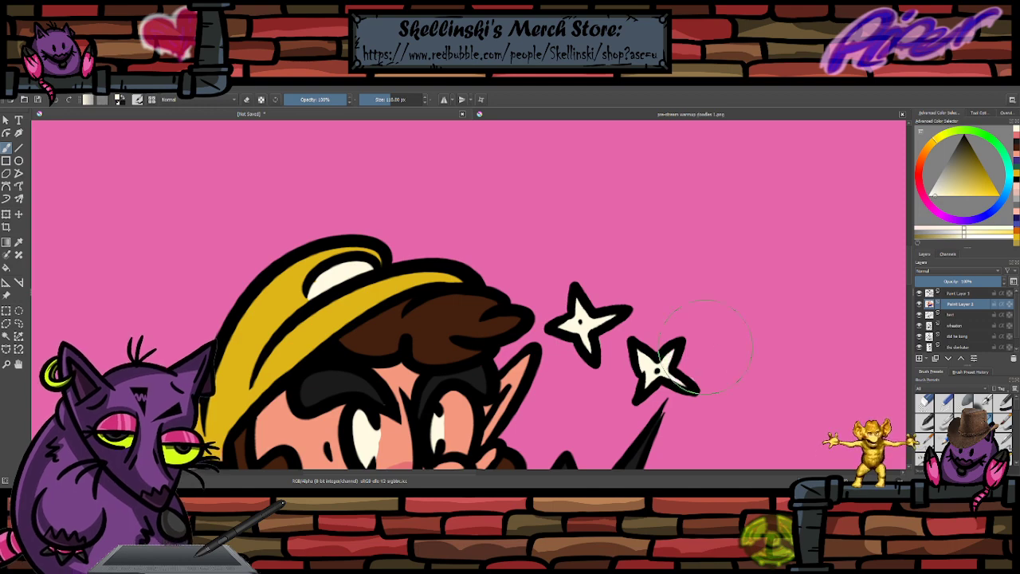
{"action": "scroll", "coordinate": [705, 347], "scroll_direction": "down", "scroll_amount": 4}
{"action": "scroll", "coordinate": [581, 217], "scroll_direction": "up", "scroll_amount": 1}
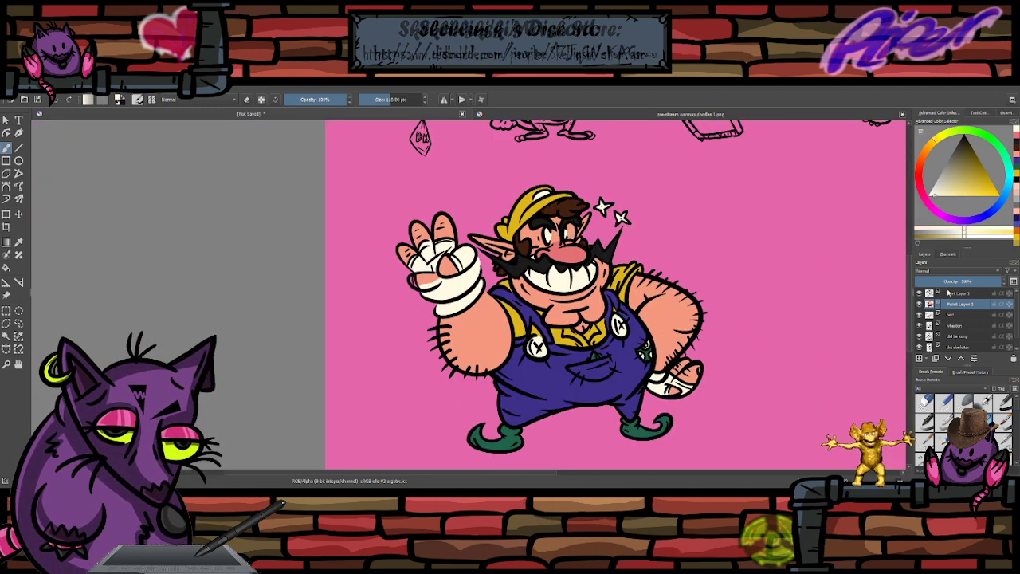
- Merge the character's line-art layer down into its colour layer and give the merged layer a descriptive name
{"action": "left_click", "coordinate": [949, 294]}
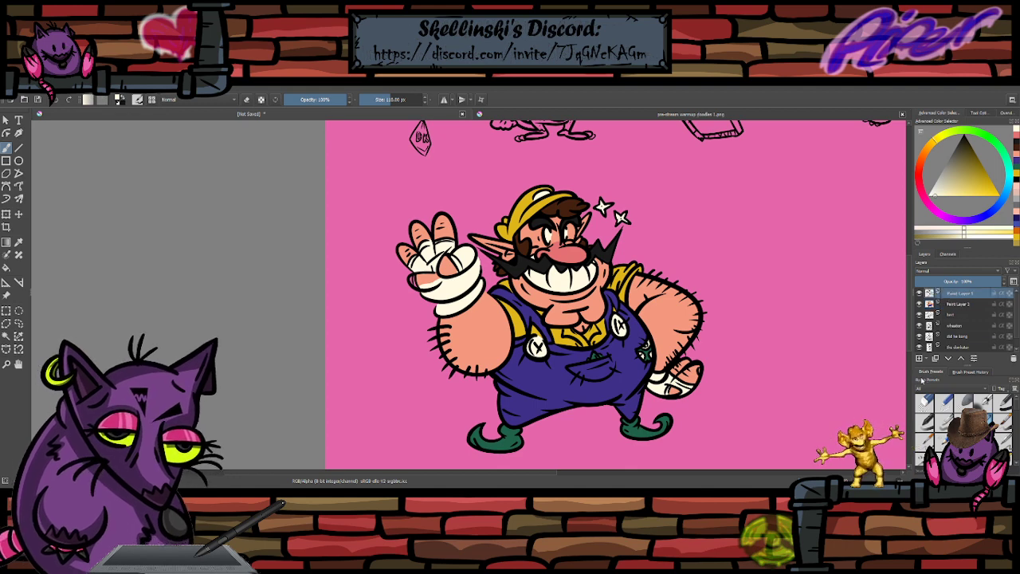
{"action": "key", "text": "ctrl+e"}
{"action": "double_click", "coordinate": [948, 295]}
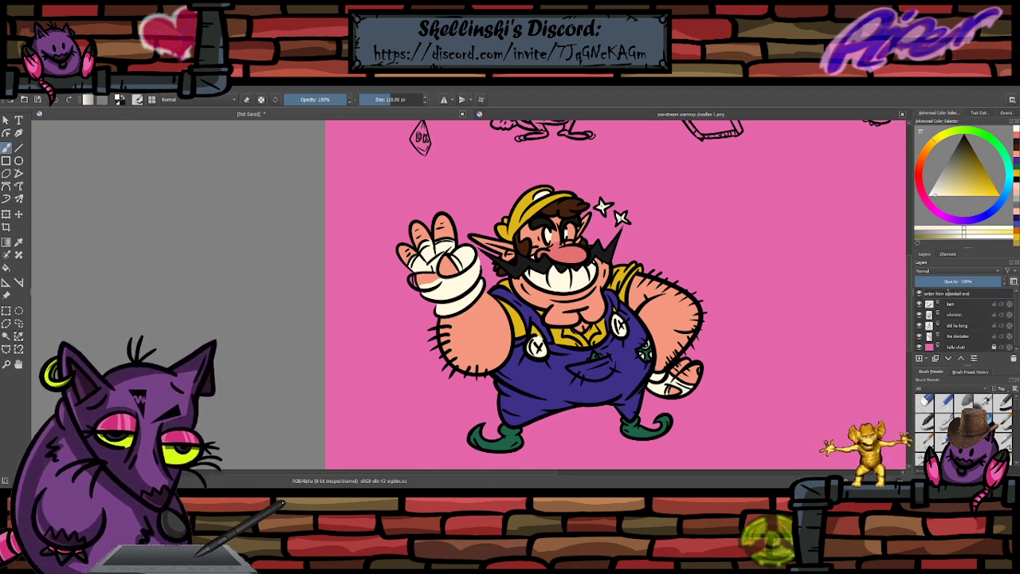
{"action": "type", "text": "and"}
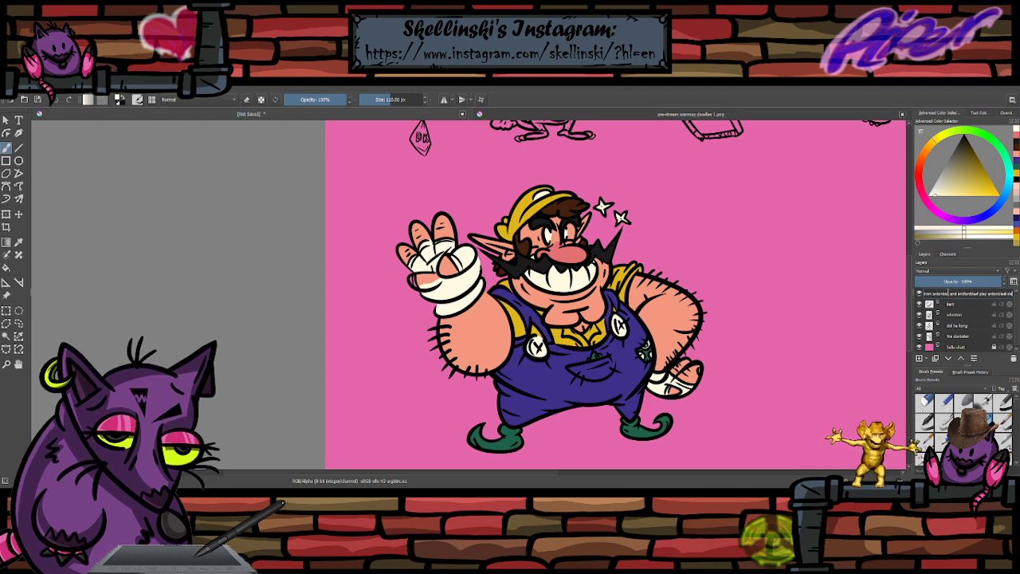
{"action": "key", "text": "Return"}
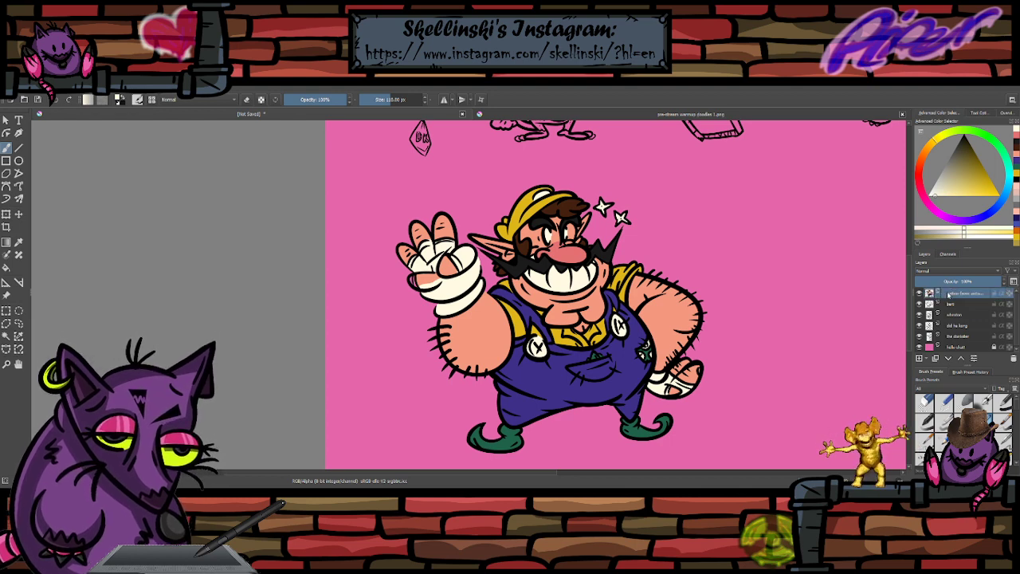
- Try to enlarge the merged character with the Transform tool, tilt it slightly and move it into the canvas's lower-left corner
{"action": "scroll", "coordinate": [596, 281], "scroll_direction": "down", "scroll_amount": 3}
{"action": "scroll", "coordinate": [616, 226], "scroll_direction": "up", "scroll_amount": 1}
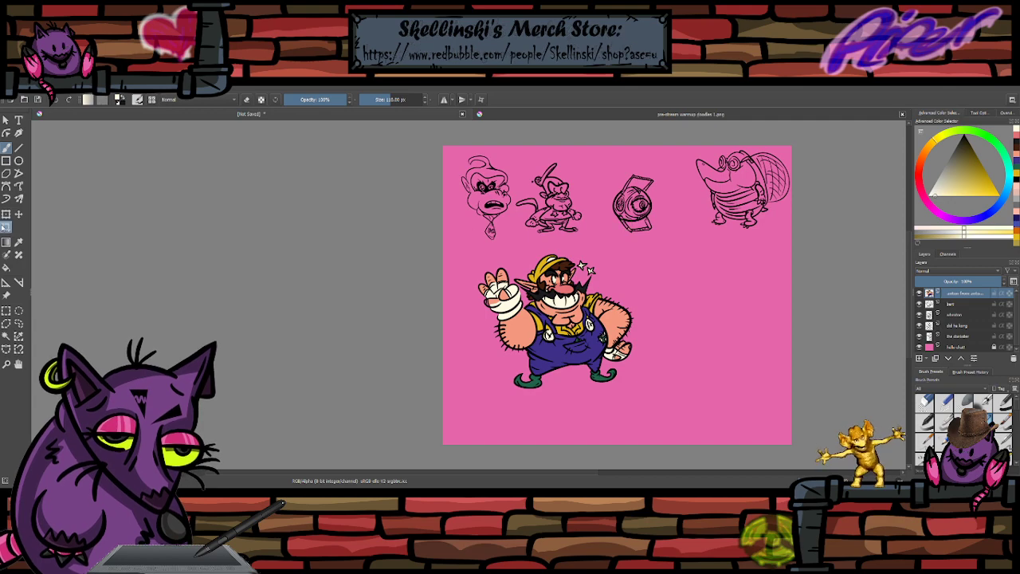
{"action": "left_click", "coordinate": [6, 214]}
{"action": "left_click_drag", "start_coordinate": [757, 435], "coordinate": [666, 264]}
{"action": "key", "text": "ctrl+z"}
{"action": "left_click_drag", "start_coordinate": [629, 320], "coordinate": [548, 312]}
{"action": "left_click_drag", "start_coordinate": [604, 257], "coordinate": [645, 255]}
{"action": "left_click_drag", "start_coordinate": [599, 316], "coordinate": [594, 334]}
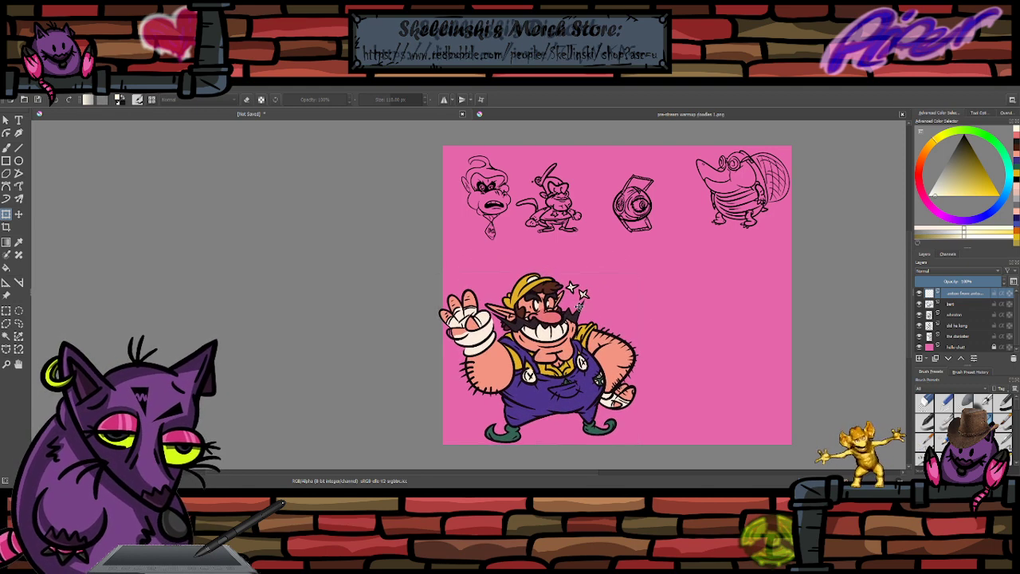
{"action": "key", "text": "Return"}
{"action": "left_click_drag", "start_coordinate": [746, 351], "coordinate": [744, 370]}
{"action": "scroll", "coordinate": [463, 330], "scroll_direction": "up", "scroll_amount": 3}
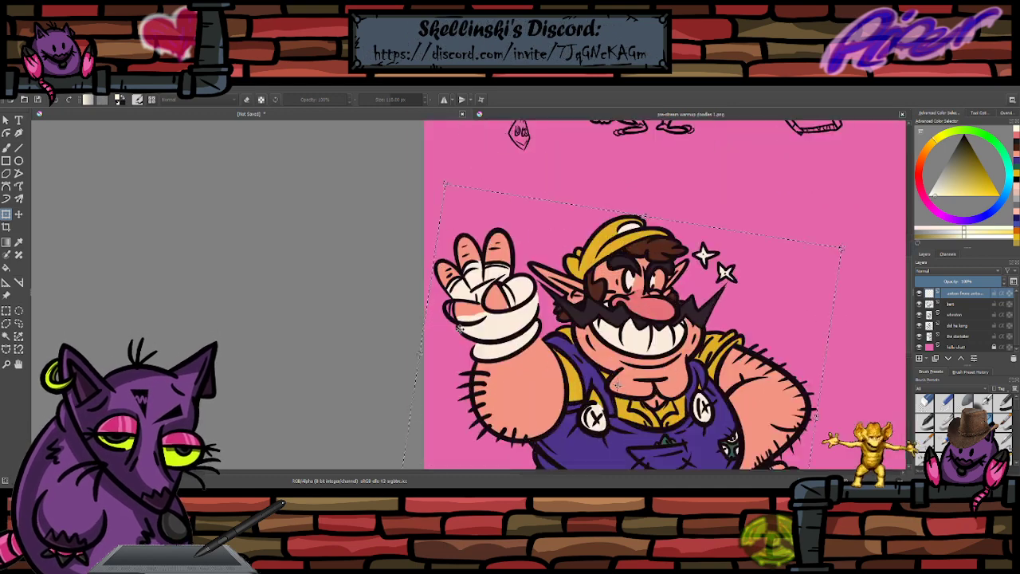
{"action": "scroll", "coordinate": [484, 285], "scroll_direction": "down", "scroll_amount": 1}
- Undo the character's transformation, the layer rename and the merge of the line-art and colour layers
{"action": "key", "text": "ctrl+z"}
{"action": "key", "text": "ctrl+z"}
{"action": "key", "text": "ctrl+z"}
{"action": "key", "text": "ctrl+z"}
{"action": "key", "text": "ctrl+z"}
{"action": "key", "text": "ctrl+z"}
{"action": "key", "text": "ctrl+z"}
{"action": "key", "text": "ctrl+z"}
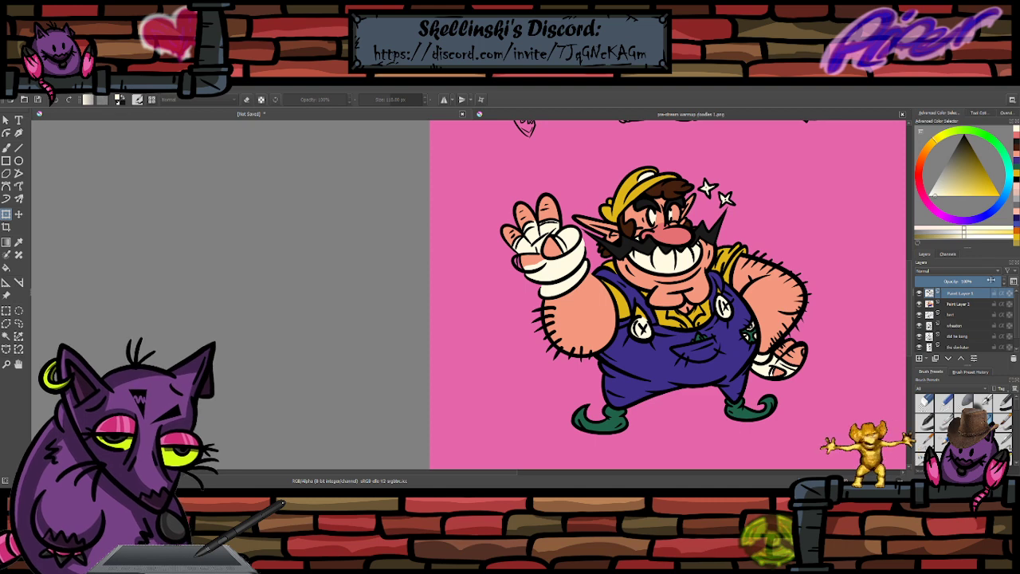
- Return to the colour layer with the brush and touch up the raised hand's thumb and folded finger, ending in the peach skin tone
{"action": "left_click", "coordinate": [969, 305]}
{"action": "scroll", "coordinate": [550, 251], "scroll_direction": "up", "scroll_amount": 4}
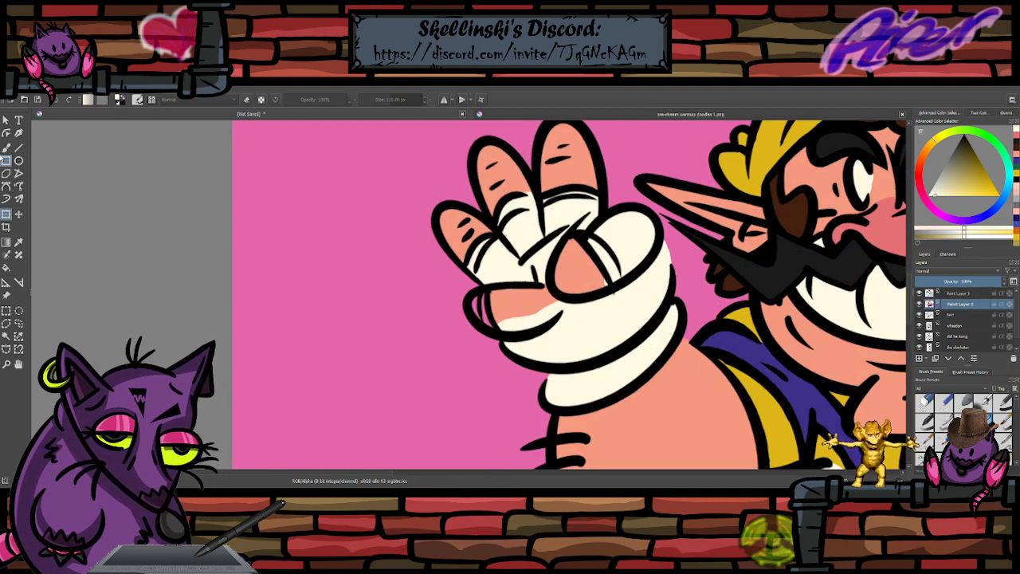
{"action": "left_click", "coordinate": [6, 148]}
{"action": "mouse_move", "coordinate": [526, 304]}
{"action": "left_mouse_down"}
{"action": "mouse_move", "coordinate": [482, 303]}
{"action": "mouse_move", "coordinate": [498, 318]}
{"action": "mouse_move", "coordinate": [491, 307]}
{"action": "mouse_move", "coordinate": [551, 282]}
{"action": "left_mouse_up"}
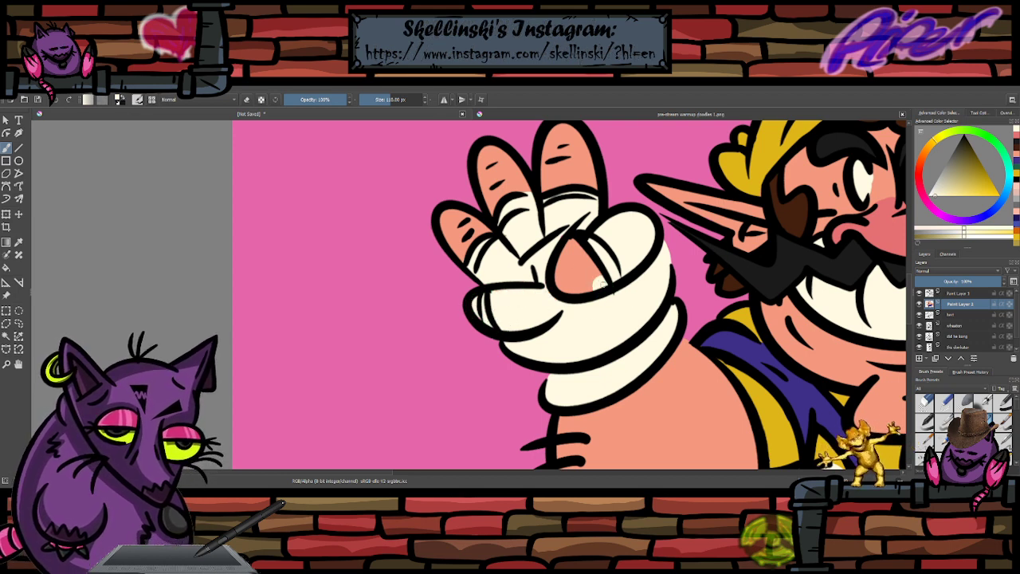
{"action": "left_click", "coordinate": [1015, 157]}
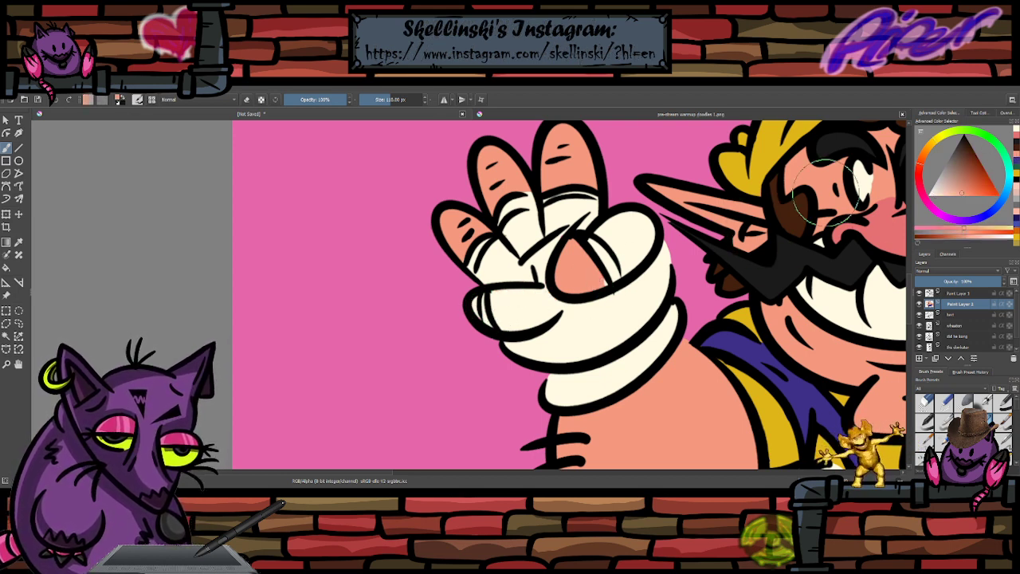
{"action": "left_click_drag", "start_coordinate": [604, 282], "coordinate": [606, 284]}
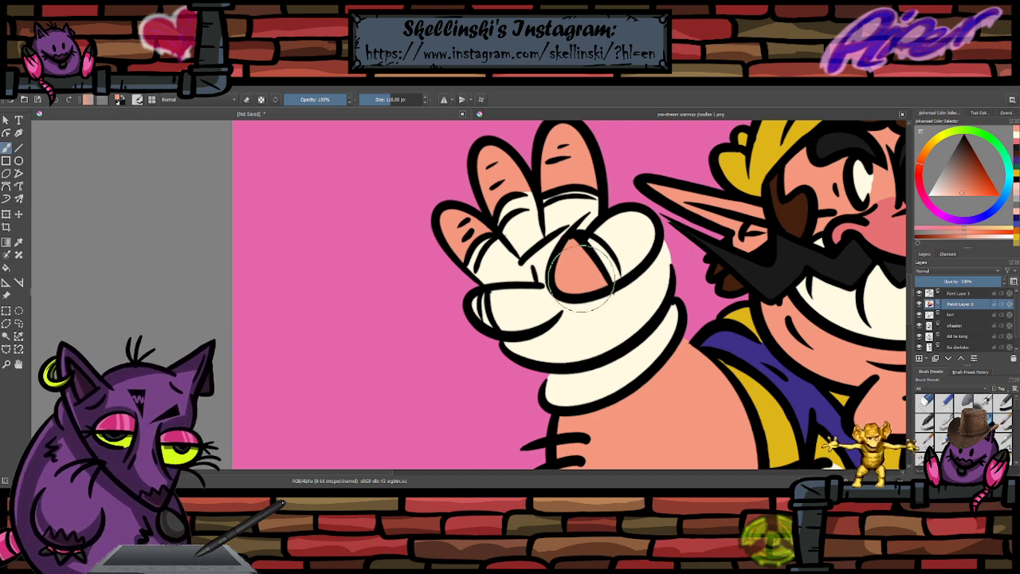
{"action": "mouse_move", "coordinate": [501, 299]}
{"action": "left_mouse_down"}
{"action": "mouse_move", "coordinate": [552, 305]}
{"action": "mouse_move", "coordinate": [498, 313]}
{"action": "left_mouse_up"}
{"action": "scroll", "coordinate": [514, 279], "scroll_direction": "down", "scroll_amount": 4}
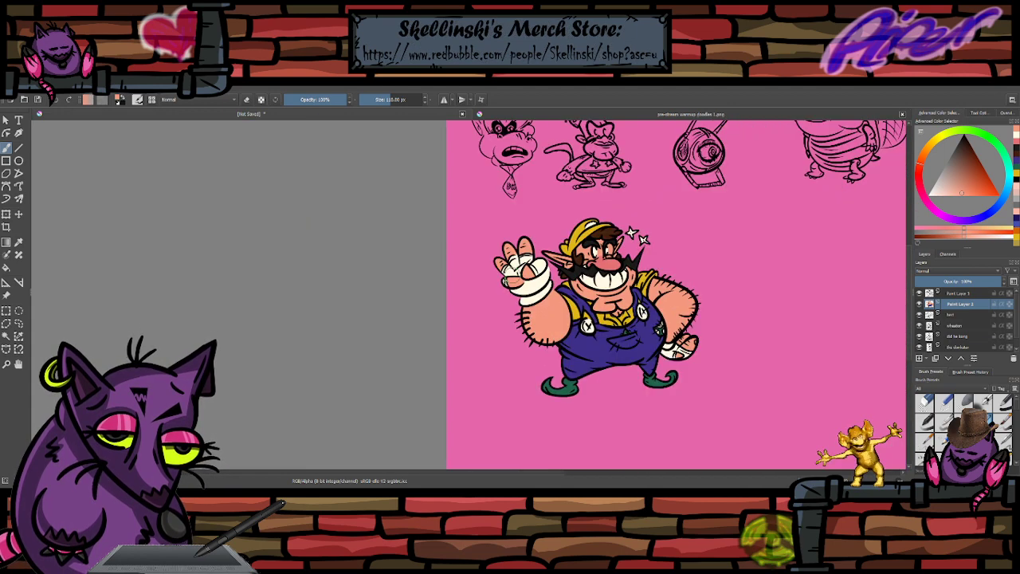
- Inspect the coloured character from the curled boots up to the cap for missed or stray paint
{"action": "scroll", "coordinate": [623, 247], "scroll_direction": "up", "scroll_amount": 1}
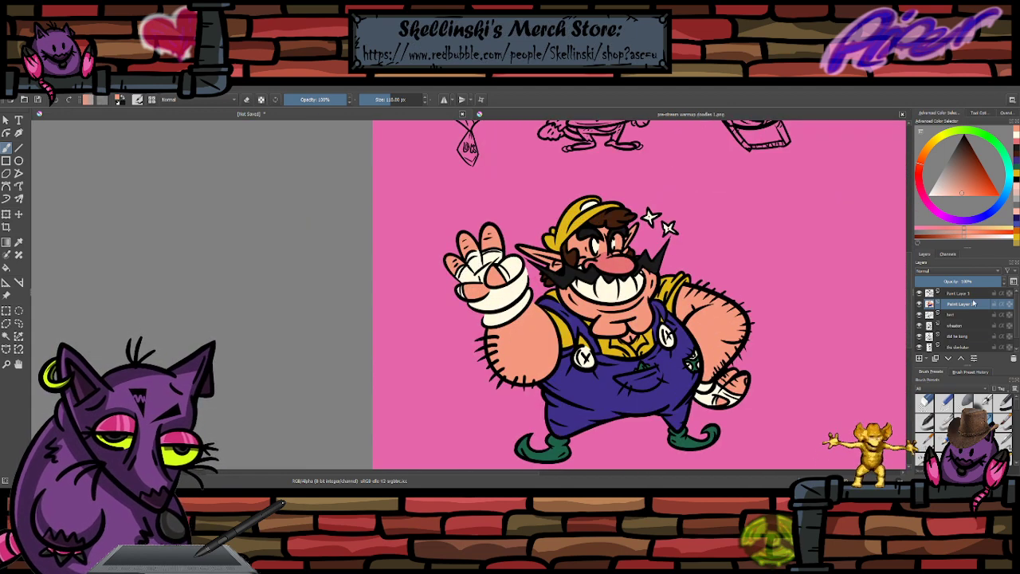
{"action": "scroll", "coordinate": [622, 242], "scroll_direction": "up", "scroll_amount": 1}
{"action": "scroll", "coordinate": [625, 244], "scroll_direction": "down", "scroll_amount": 2}
{"action": "scroll", "coordinate": [653, 362], "scroll_direction": "up", "scroll_amount": 2}
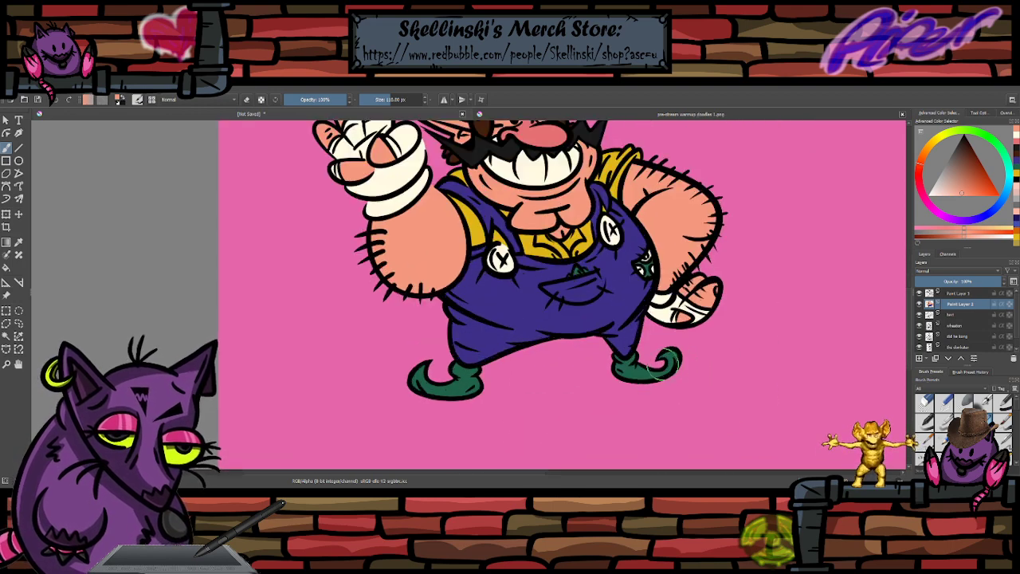
{"action": "scroll", "coordinate": [628, 351], "scroll_direction": "down", "scroll_amount": 1}
{"action": "scroll", "coordinate": [627, 325], "scroll_direction": "up", "scroll_amount": 4}
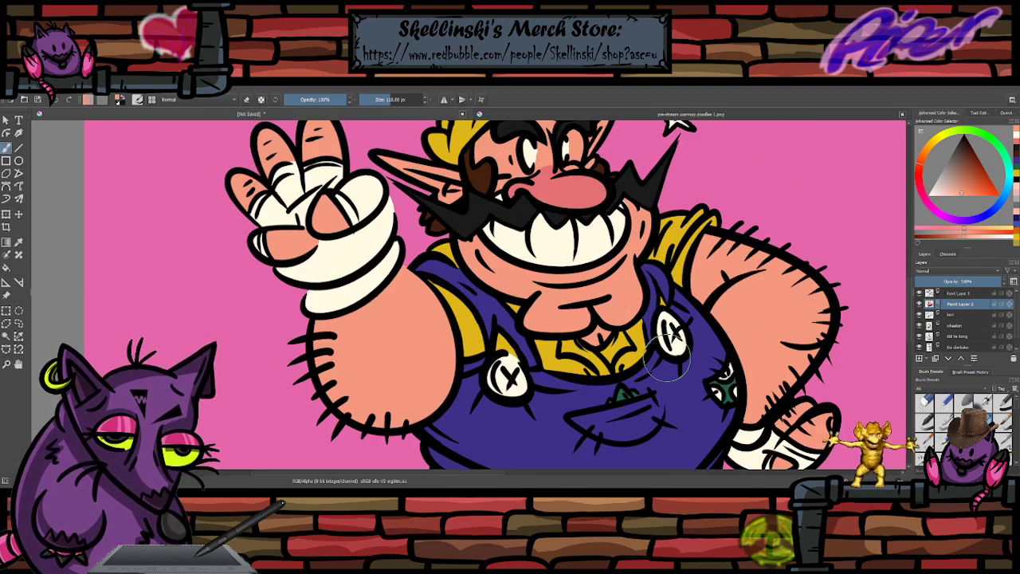
{"action": "scroll", "coordinate": [624, 229], "scroll_direction": "up", "scroll_amount": 2}
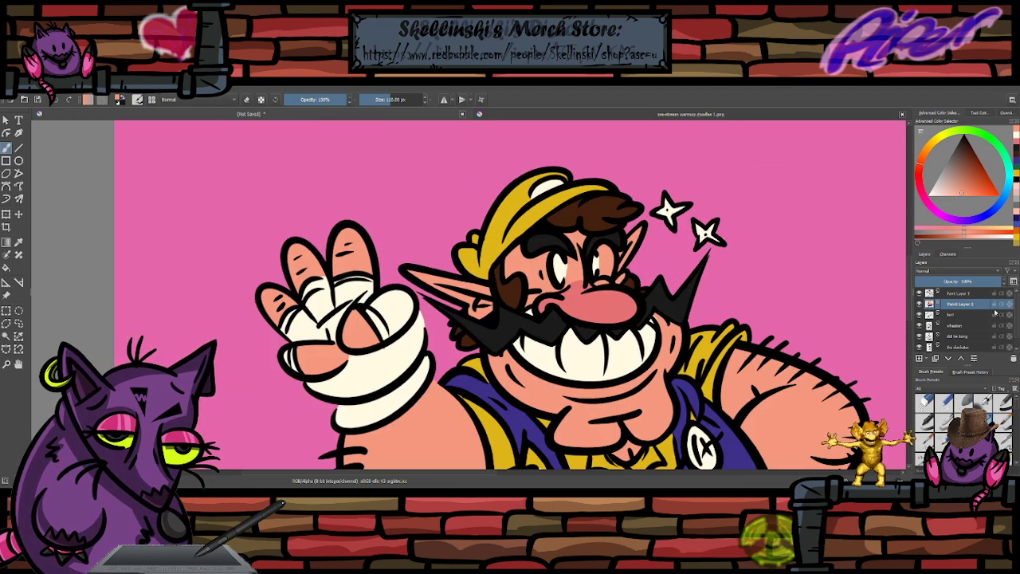
- Merge the yellow-capped character's line-art layer with the colour layer beneath it
{"action": "left_click", "coordinate": [958, 292]}
{"action": "key", "text": "ctrl+e"}
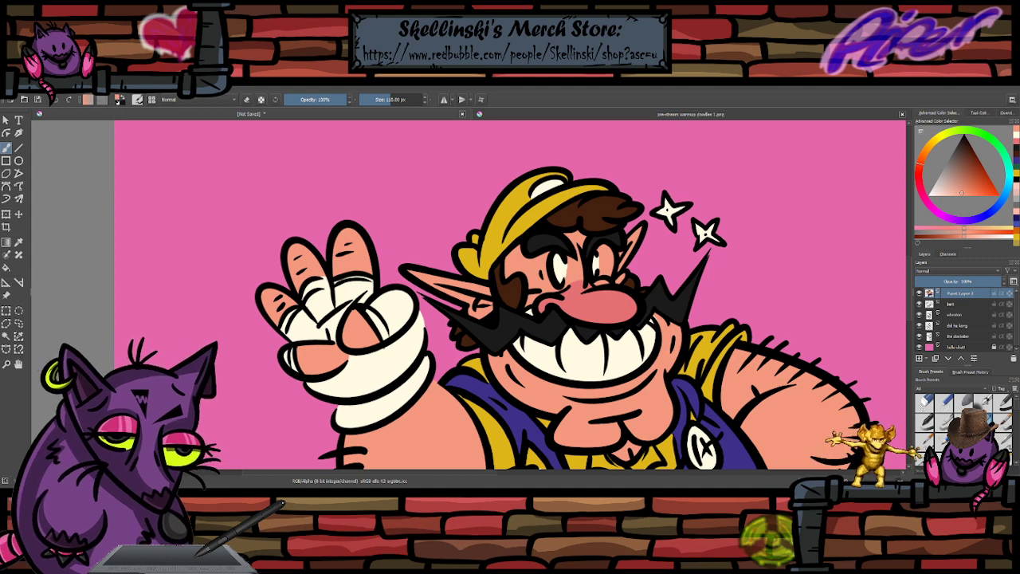
- Inspect the merged character up close and against the whole page of doodles
{"action": "scroll", "coordinate": [559, 202], "scroll_direction": "down", "scroll_amount": 3}
{"action": "scroll", "coordinate": [558, 201], "scroll_direction": "up", "scroll_amount": 3}
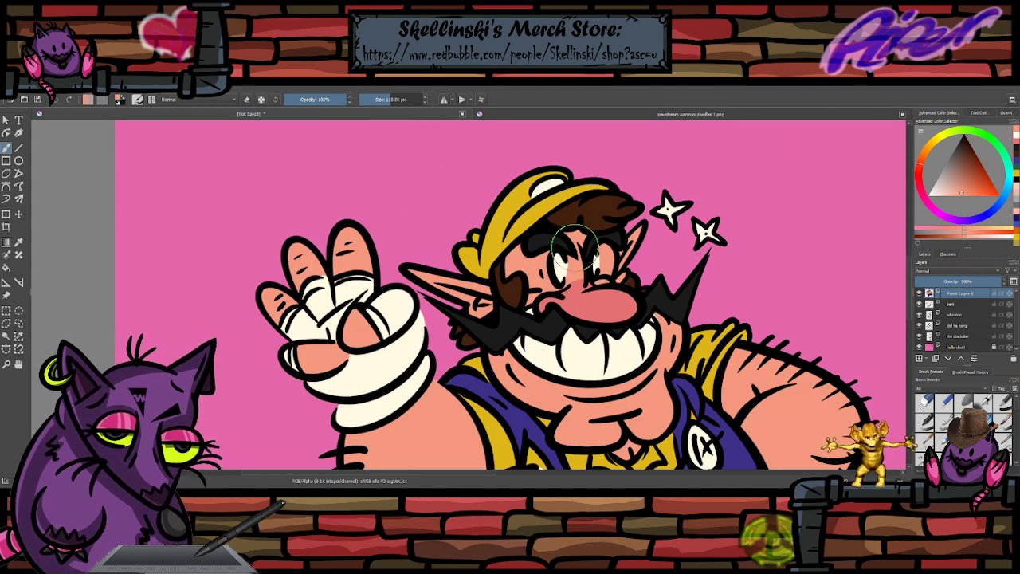
{"action": "scroll", "coordinate": [575, 247], "scroll_direction": "down", "scroll_amount": 3}
{"action": "scroll", "coordinate": [577, 249], "scroll_direction": "up", "scroll_amount": 2}
{"action": "scroll", "coordinate": [576, 249], "scroll_direction": "down", "scroll_amount": 2}
{"action": "scroll", "coordinate": [576, 250], "scroll_direction": "up", "scroll_amount": 1}
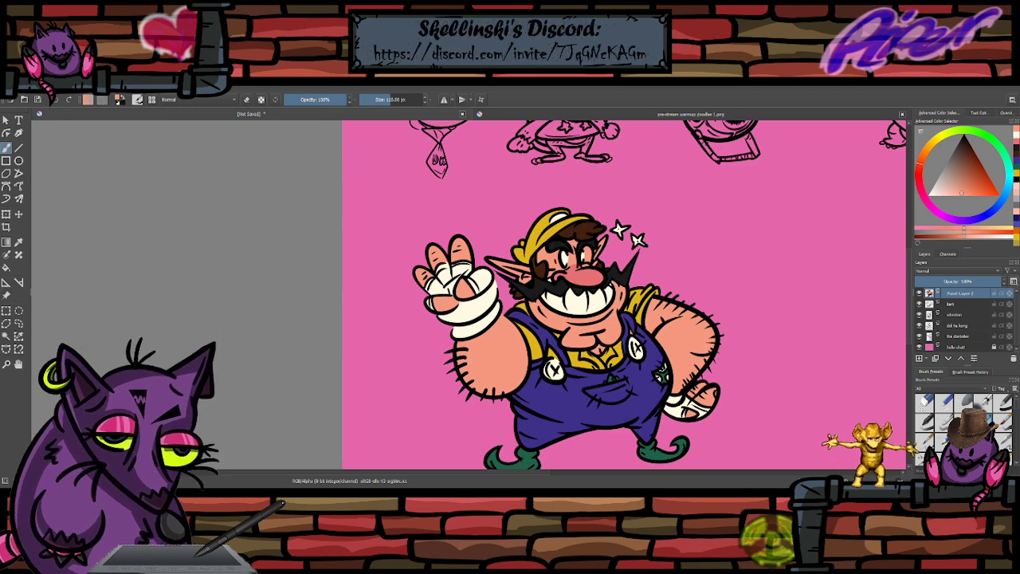
{"action": "scroll", "coordinate": [577, 250], "scroll_direction": "down", "scroll_amount": 2}
{"action": "scroll", "coordinate": [597, 251], "scroll_direction": "down", "scroll_amount": 1}
{"action": "scroll", "coordinate": [618, 156], "scroll_direction": "up", "scroll_amount": 2}
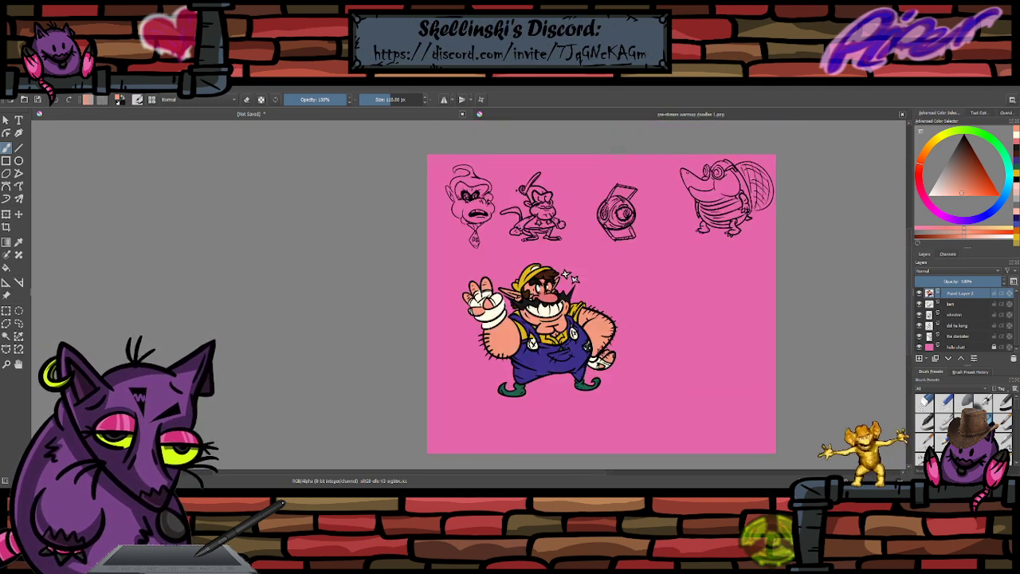
{"action": "scroll", "coordinate": [586, 184], "scroll_direction": "down", "scroll_amount": 1}
{"action": "scroll", "coordinate": [563, 325], "scroll_direction": "up", "scroll_amount": 1}
{"action": "scroll", "coordinate": [546, 314], "scroll_direction": "up", "scroll_amount": 1}
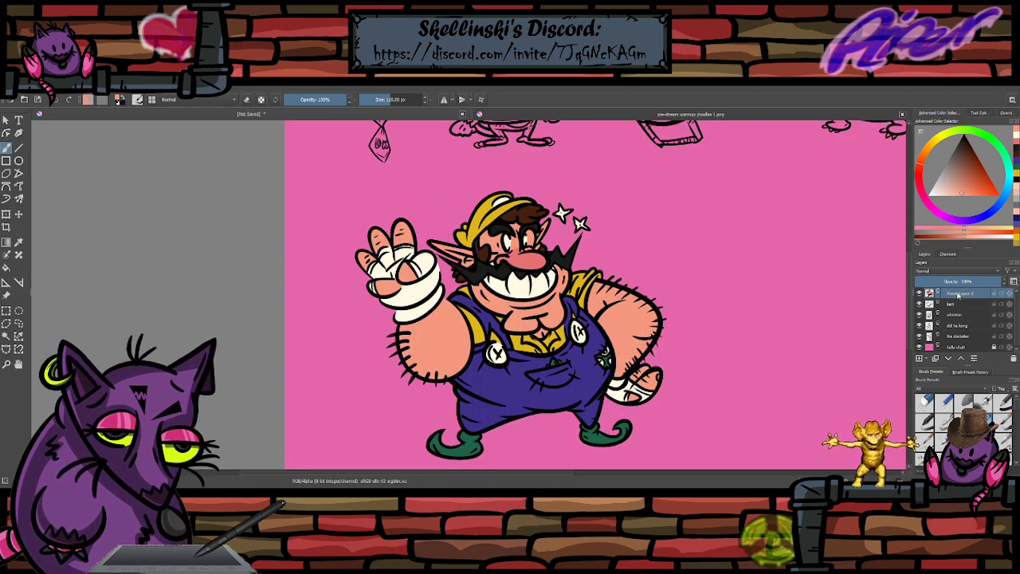
{"action": "left_click", "coordinate": [954, 282]}
{"action": "left_click_drag", "start_coordinate": [956, 282], "coordinate": [1005, 282]}
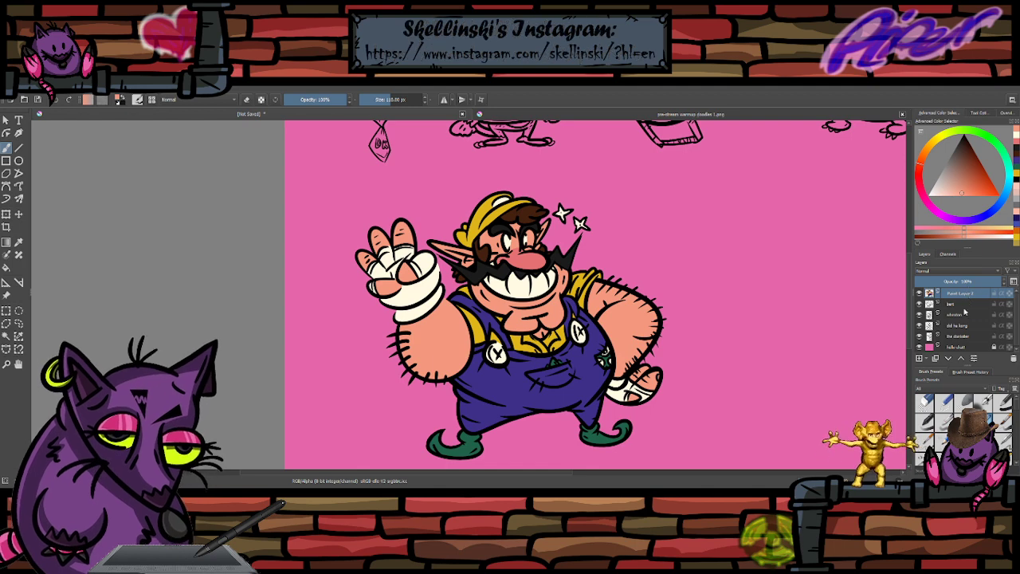
- Move the character into the canvas's lower-left corner with the Transform tool and enlarge it slightly
{"action": "scroll", "coordinate": [544, 254], "scroll_direction": "down", "scroll_amount": 4}
{"action": "scroll", "coordinate": [554, 223], "scroll_direction": "up", "scroll_amount": 2}
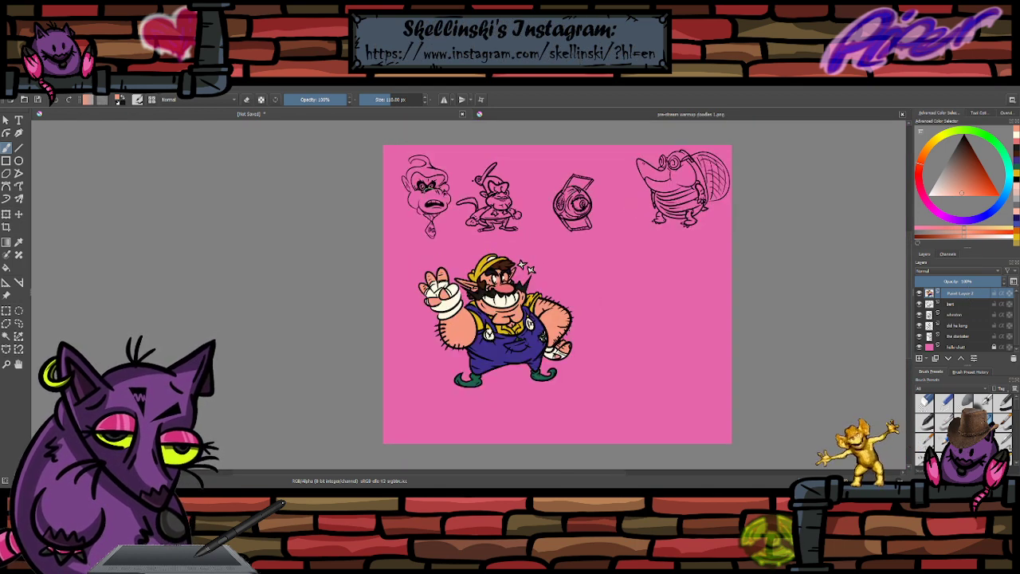
{"action": "left_click", "coordinate": [5, 214]}
{"action": "left_click_drag", "start_coordinate": [494, 319], "coordinate": [471, 372]}
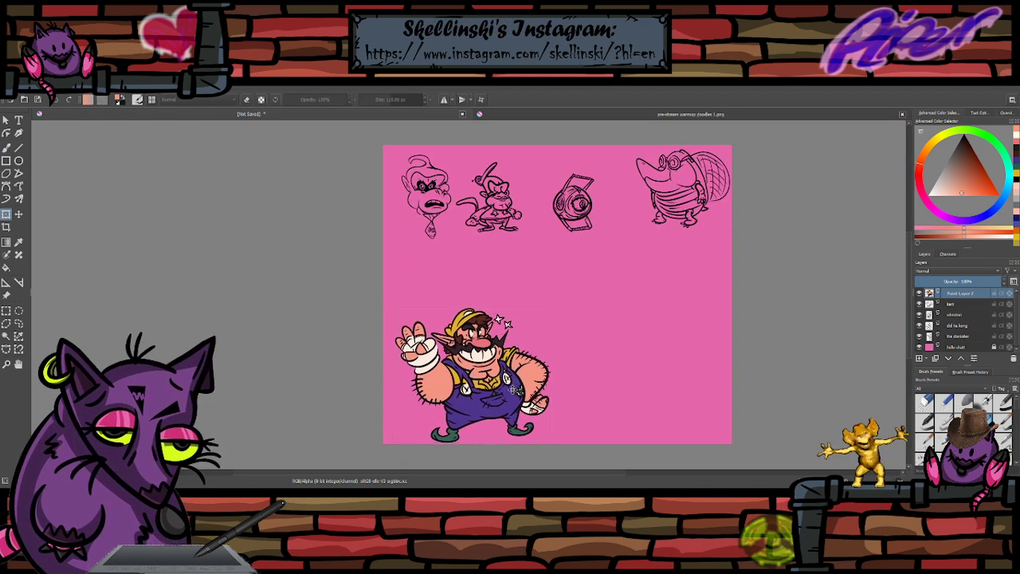
{"action": "left_click_drag", "start_coordinate": [557, 308], "coordinate": [576, 290]}
{"action": "left_click_drag", "start_coordinate": [510, 355], "coordinate": [501, 351]}
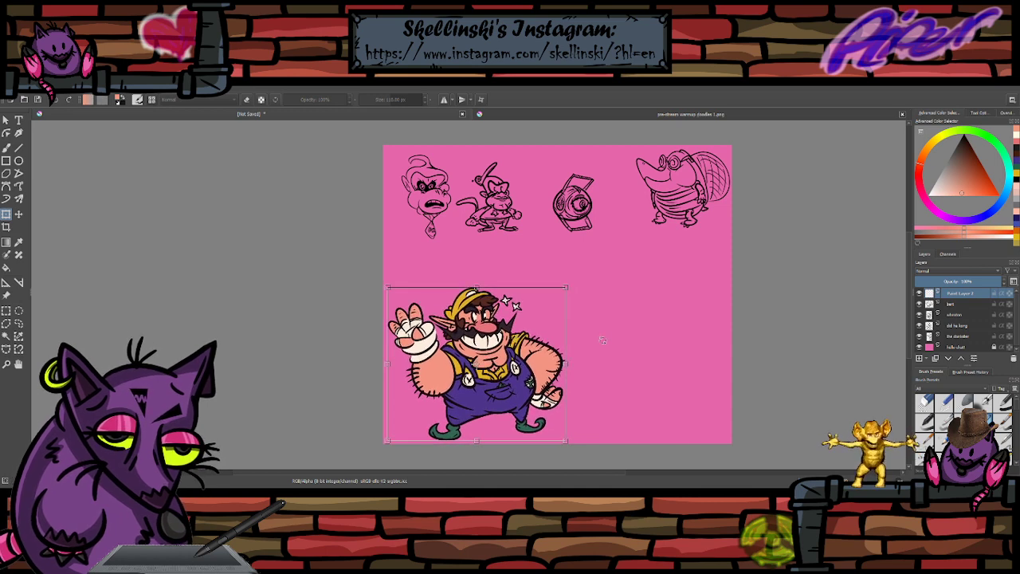
{"action": "key", "text": "Return"}
- Enlarge the character a little more and fine-tune its angle and position in the canvas's lower-left corner, undoing the last adjustment
{"action": "left_click_drag", "start_coordinate": [604, 349], "coordinate": [583, 333]}
{"action": "left_click_drag", "start_coordinate": [503, 328], "coordinate": [500, 329]}
{"action": "left_click_drag", "start_coordinate": [563, 293], "coordinate": [583, 281]}
{"action": "left_click_drag", "start_coordinate": [538, 377], "coordinate": [538, 377]}
{"action": "left_click_drag", "start_coordinate": [632, 356], "coordinate": [632, 359]}
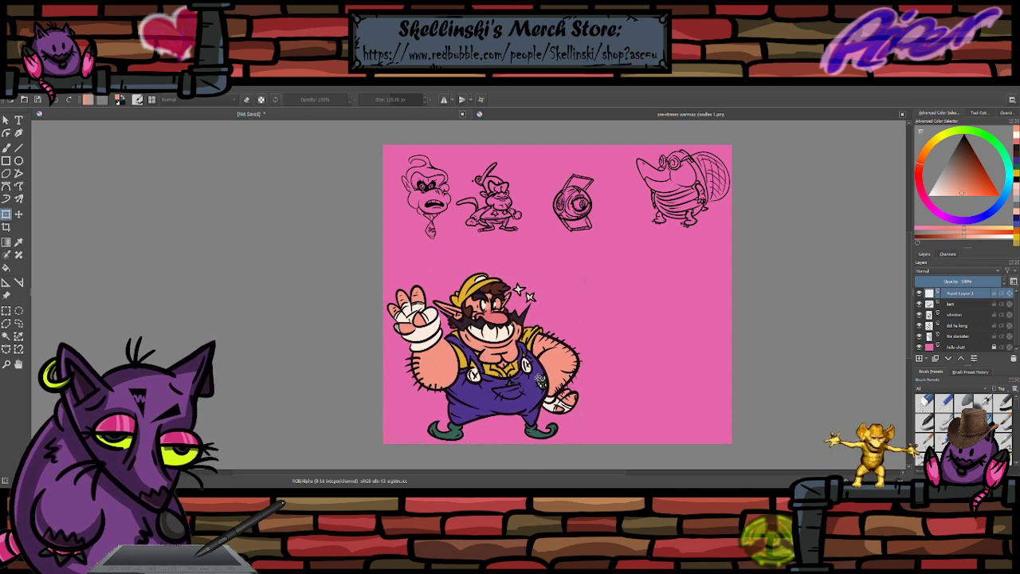
{"action": "key", "text": "Return"}
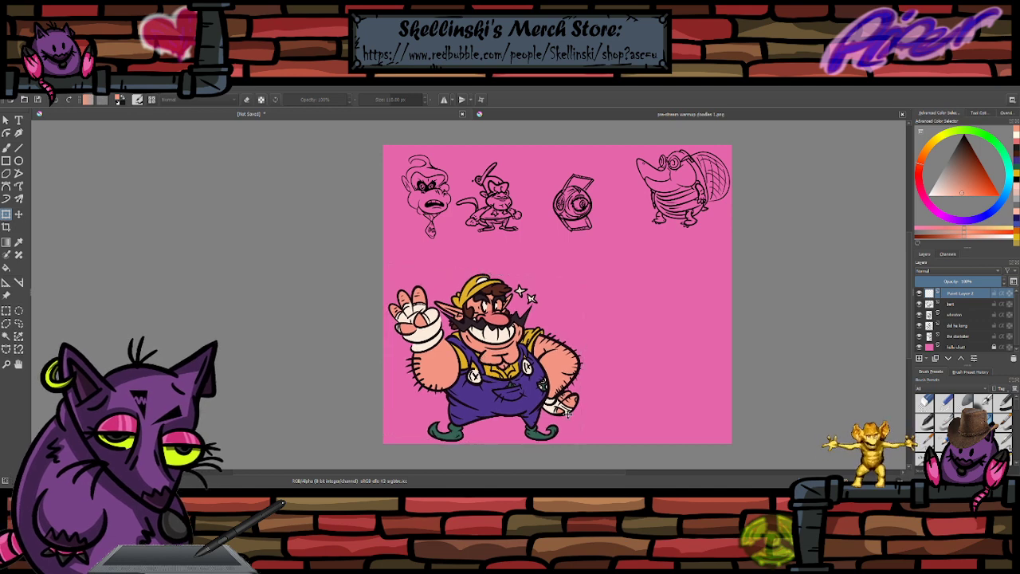
{"action": "left_click", "coordinate": [565, 413]}
{"action": "left_click", "coordinate": [7, 133]}
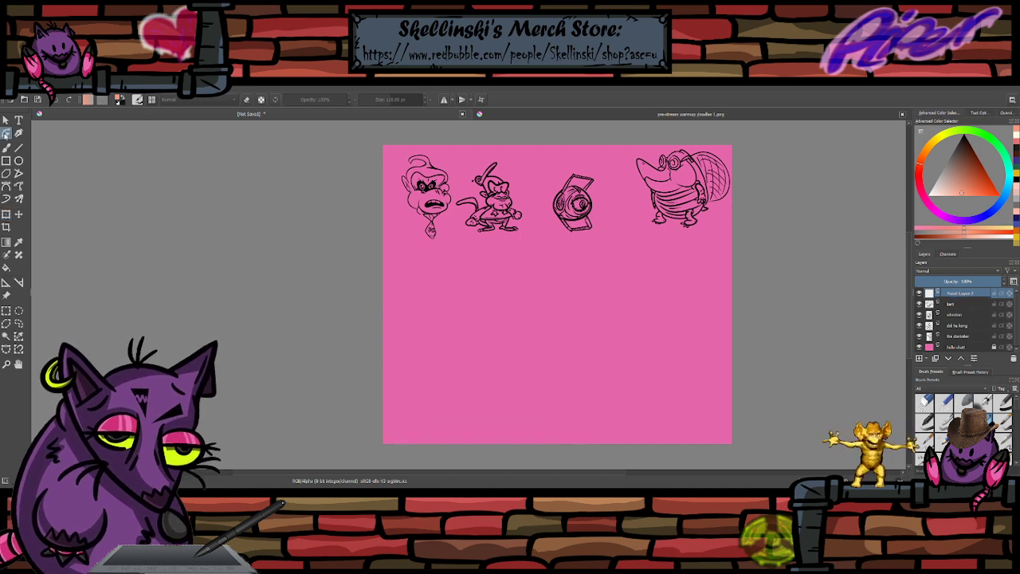
{"action": "key", "text": "ctrl+z"}
- Rename the merged character's layer "anton from antonblast"
{"action": "double_click", "coordinate": [957, 294]}
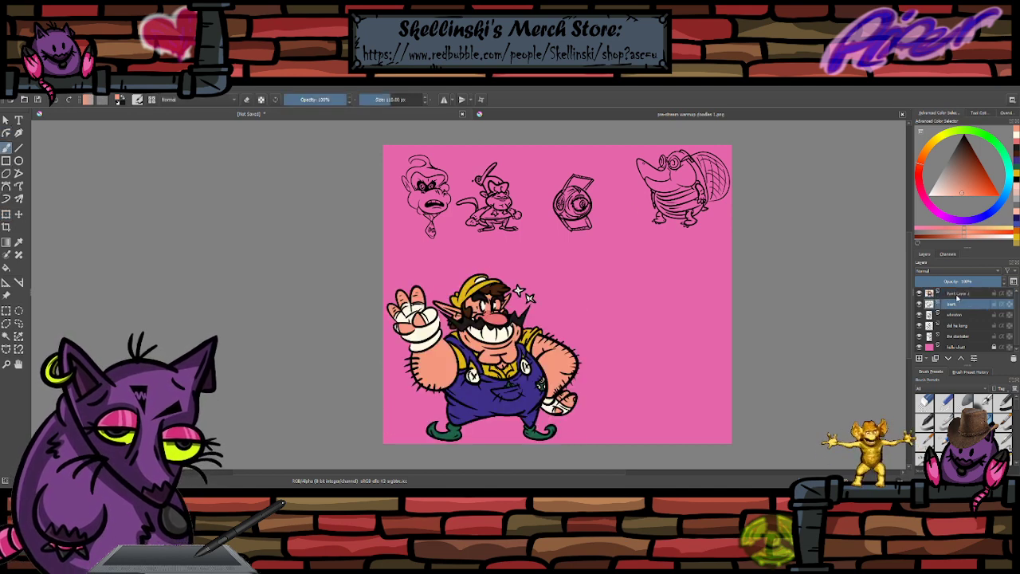
{"action": "type", "text": "wa"}
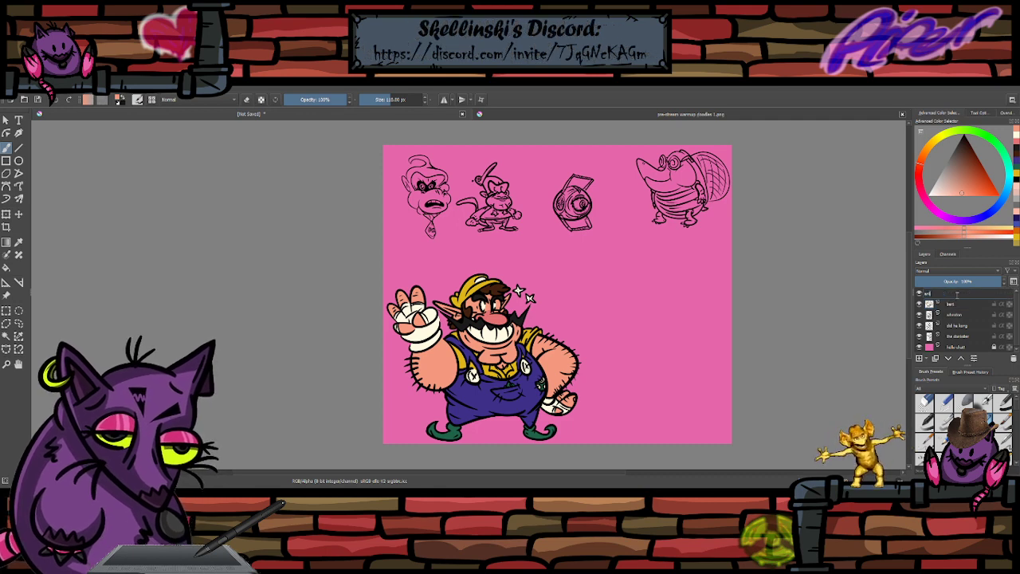
{"action": "type", "text": "toni"}
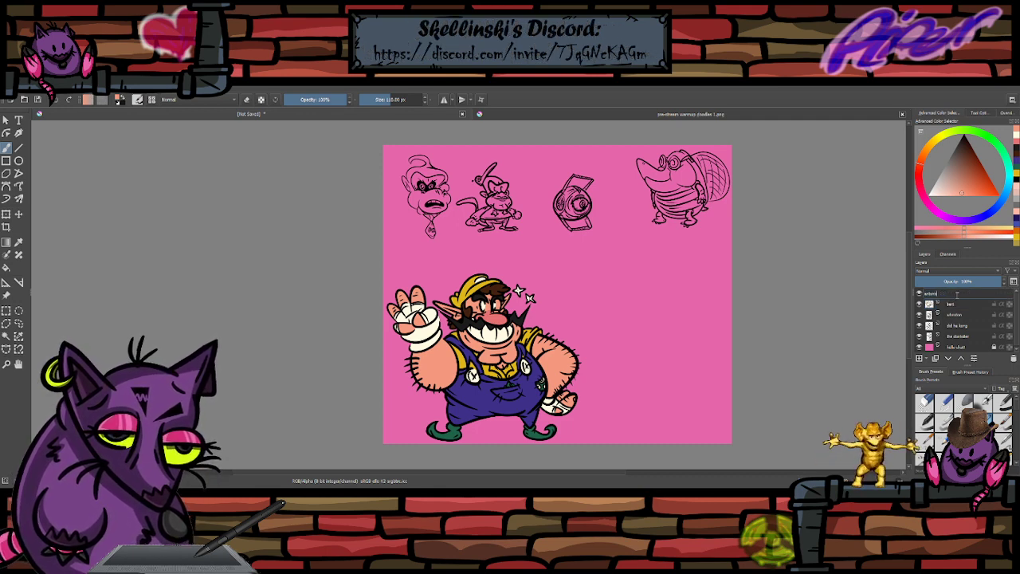
{"action": "key", "text": "BackSpace"}
{"action": "type", "text": "from antonbla"}
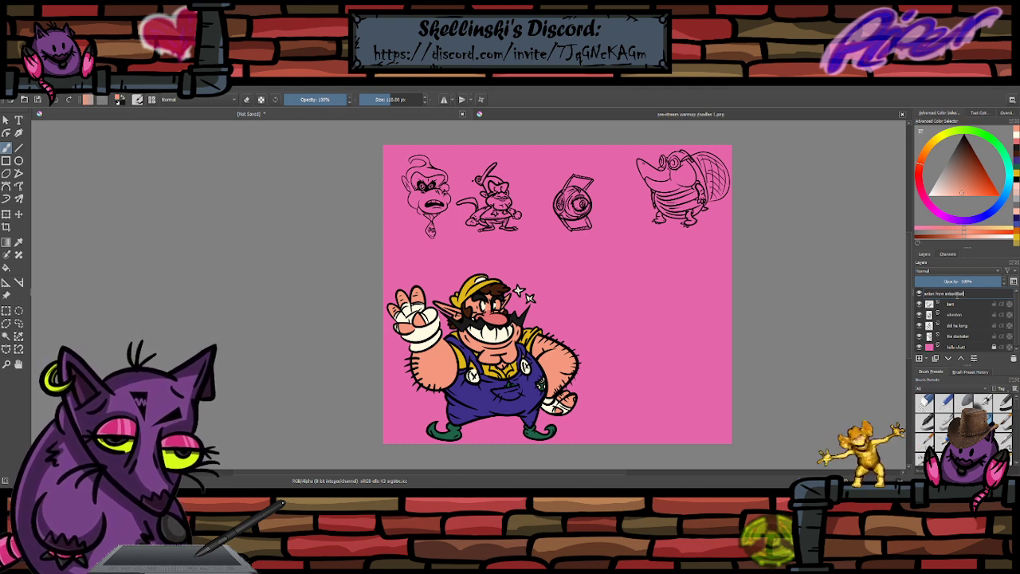
{"action": "key", "text": "Return"}
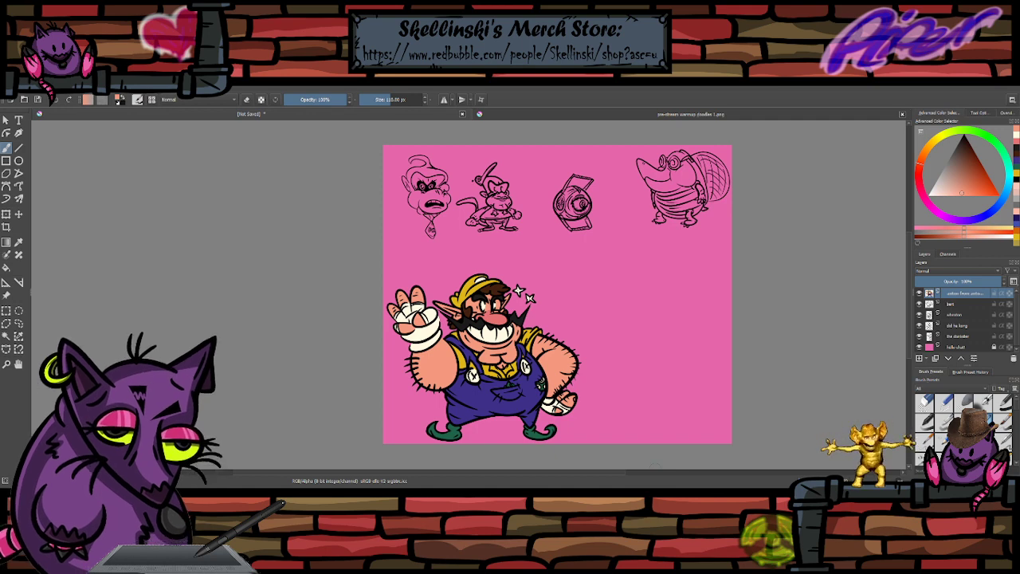
- Examine the uncoloured doodles along the canvas's upper row, from the tie-wearing ape to the round eyeball device
{"action": "scroll", "coordinate": [606, 251], "scroll_direction": "down", "scroll_amount": 1}
{"action": "scroll", "coordinate": [601, 263], "scroll_direction": "up", "scroll_amount": 1}
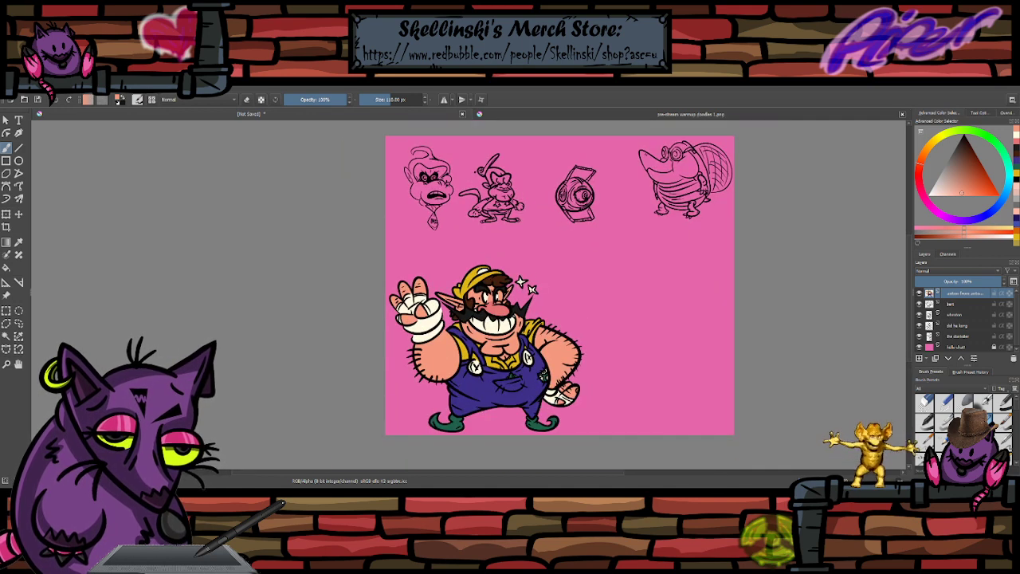
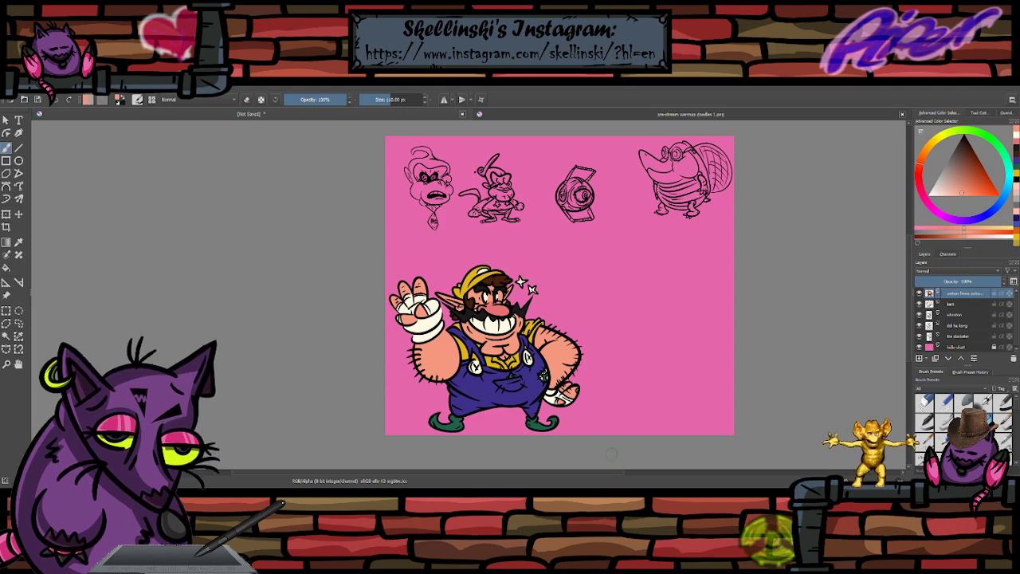
{"action": "key", "text": "minus"}
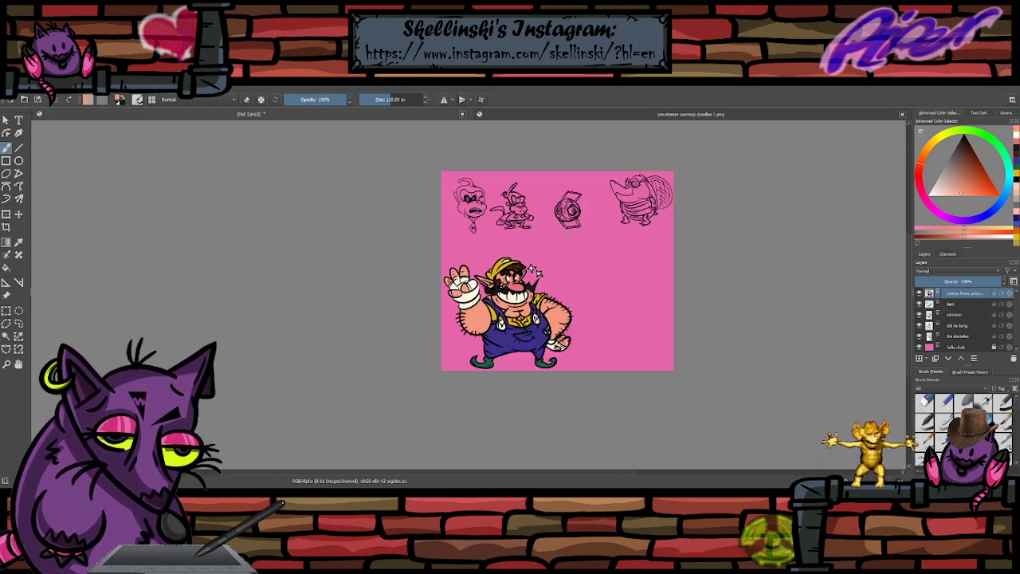
{"action": "scroll", "coordinate": [568, 209], "scroll_direction": "up", "scroll_amount": 2}
{"action": "scroll", "coordinate": [566, 214], "scroll_direction": "down", "scroll_amount": 1}
{"action": "scroll", "coordinate": [567, 209], "scroll_direction": "up", "scroll_amount": 2}
{"action": "scroll", "coordinate": [590, 224], "scroll_direction": "down", "scroll_amount": 2}
{"action": "scroll", "coordinate": [630, 251], "scroll_direction": "up", "scroll_amount": 4}
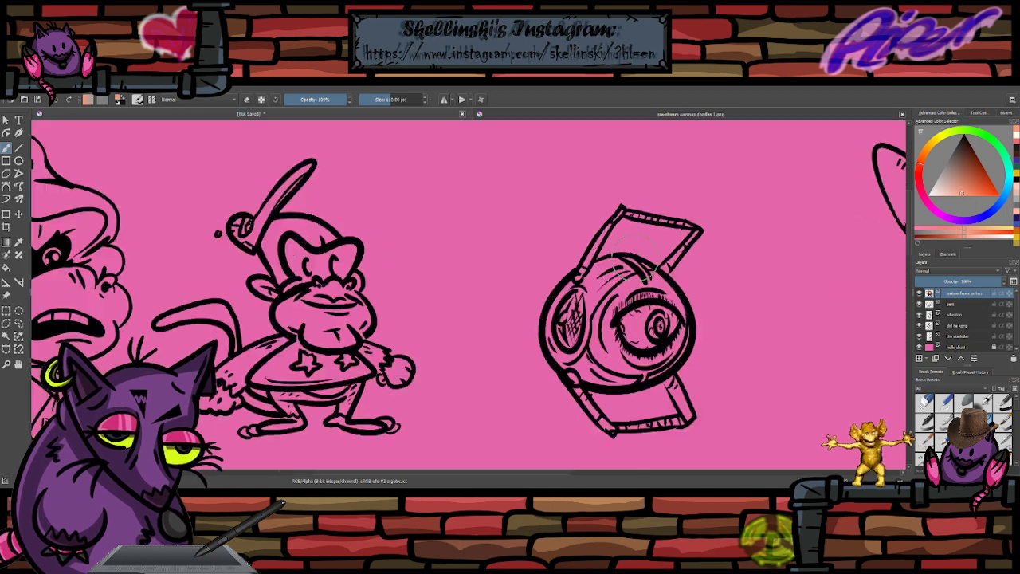
{"action": "scroll", "coordinate": [636, 257], "scroll_direction": "down", "scroll_amount": 2}
{"action": "scroll", "coordinate": [636, 253], "scroll_direction": "up", "scroll_amount": 2}
{"action": "scroll", "coordinate": [558, 267], "scroll_direction": "down", "scroll_amount": 3}
{"action": "scroll", "coordinate": [471, 250], "scroll_direction": "up", "scroll_amount": 1}
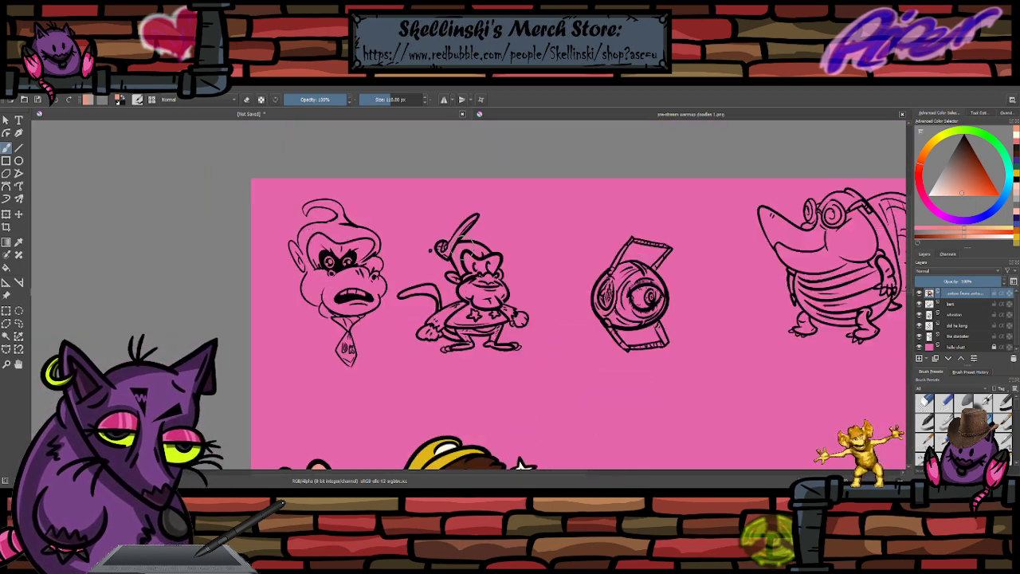
{"action": "scroll", "coordinate": [464, 246], "scroll_direction": "up", "scroll_amount": 1}
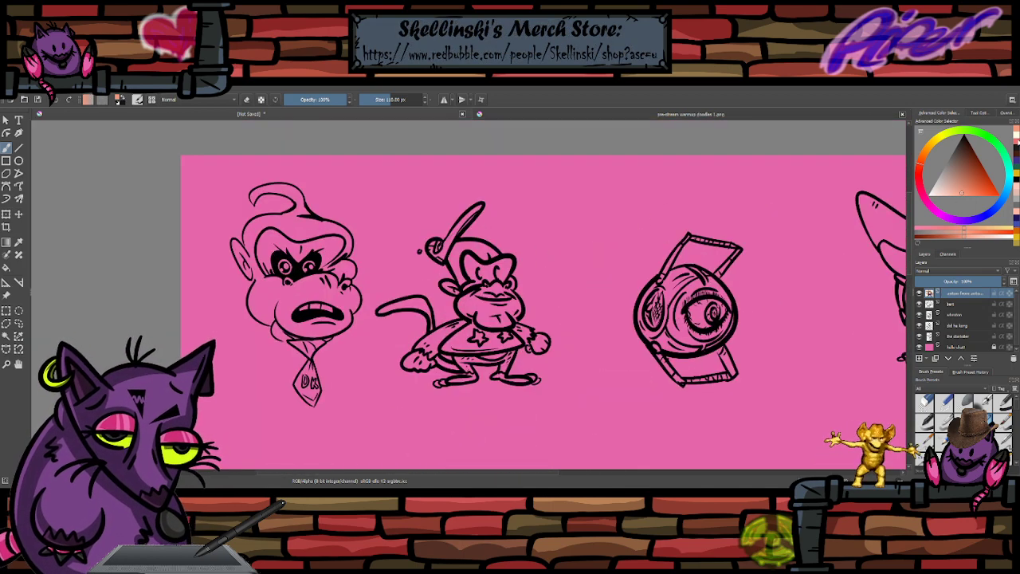
- Pick the dark brown used before and add a new paint layer beneath the lowest line-art layer, just above the pink background
{"action": "left_click", "coordinate": [1017, 156]}
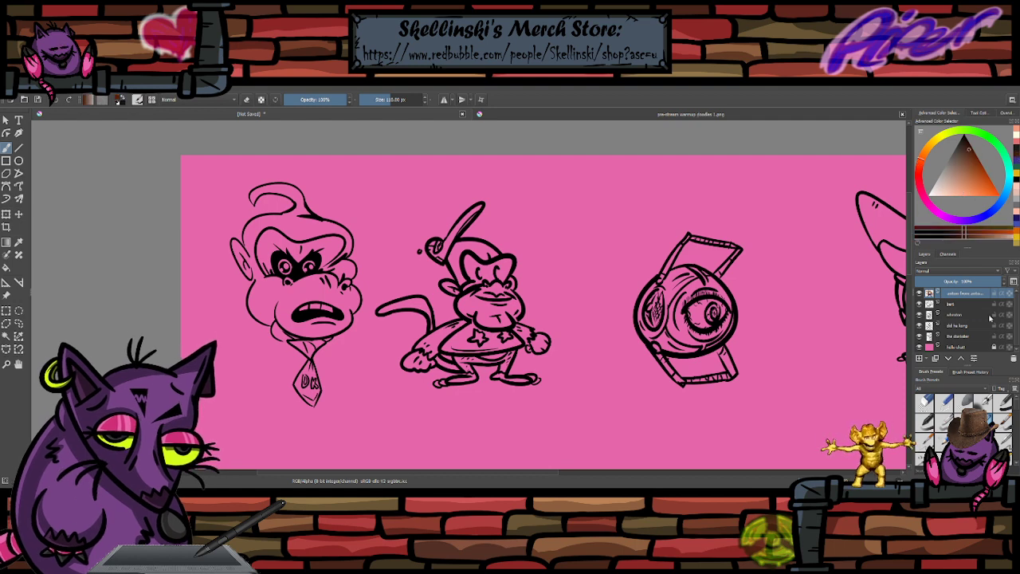
{"action": "left_click", "coordinate": [959, 338]}
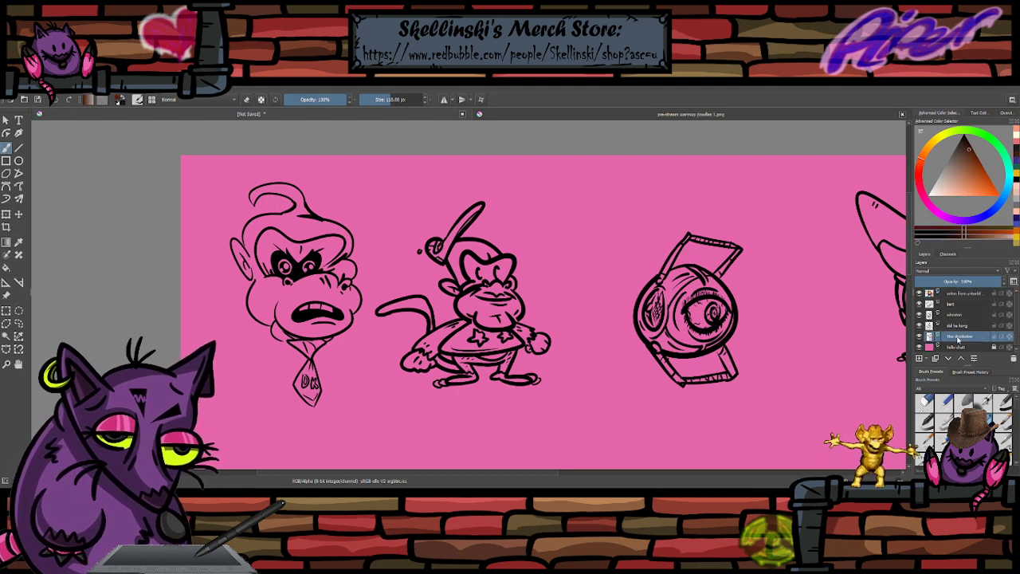
{"action": "left_click", "coordinate": [920, 359]}
{"action": "left_click", "coordinate": [948, 359]}
{"action": "scroll", "coordinate": [596, 237], "scroll_direction": "down", "scroll_amount": 1}
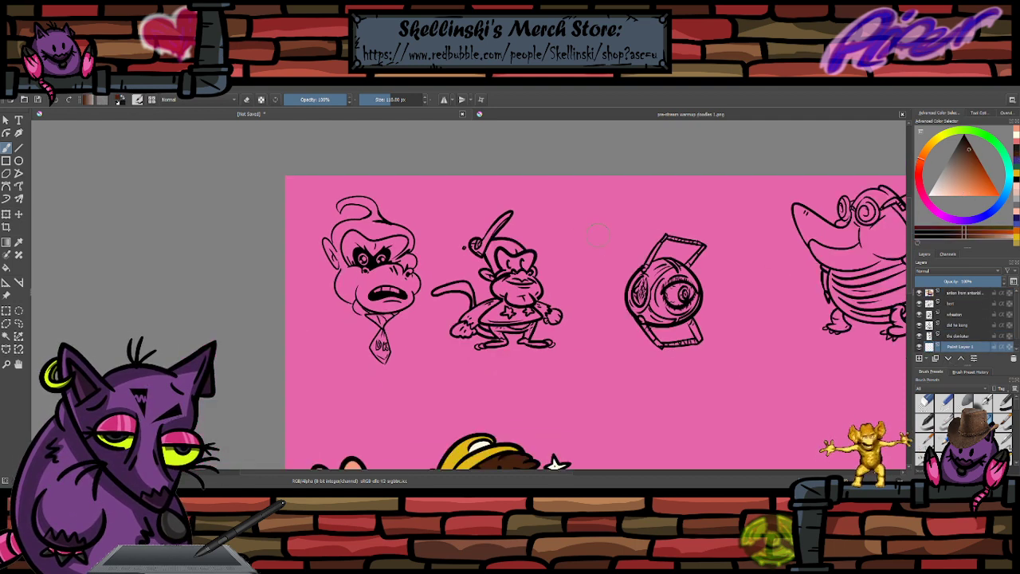
{"action": "scroll", "coordinate": [404, 243], "scroll_direction": "up", "scroll_amount": 1}
{"action": "scroll", "coordinate": [487, 233], "scroll_direction": "down", "scroll_amount": 1}
{"action": "scroll", "coordinate": [349, 236], "scroll_direction": "up", "scroll_amount": 2}
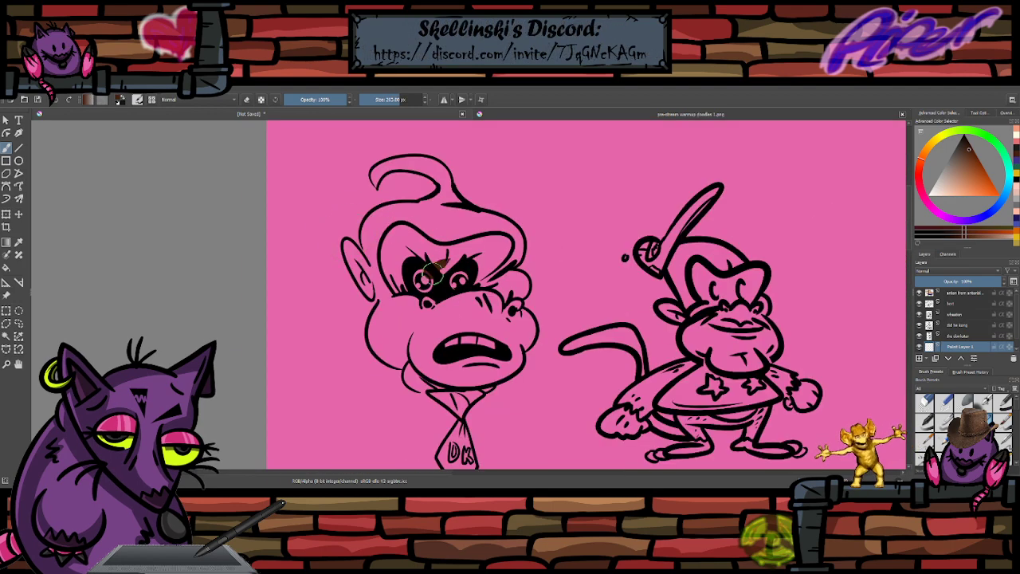
- Block in the tie-wearing ape's hair curl, head and cheeks with dark brown beneath the line art, using a large brush
{"action": "mouse_move", "coordinate": [423, 287]}
{"action": "left_mouse_down"}
{"action": "mouse_move", "coordinate": [438, 279]}
{"action": "mouse_move", "coordinate": [391, 263]}
{"action": "mouse_move", "coordinate": [392, 236]}
{"action": "mouse_move", "coordinate": [430, 227]}
{"action": "mouse_move", "coordinate": [422, 231]}
{"action": "left_mouse_up"}
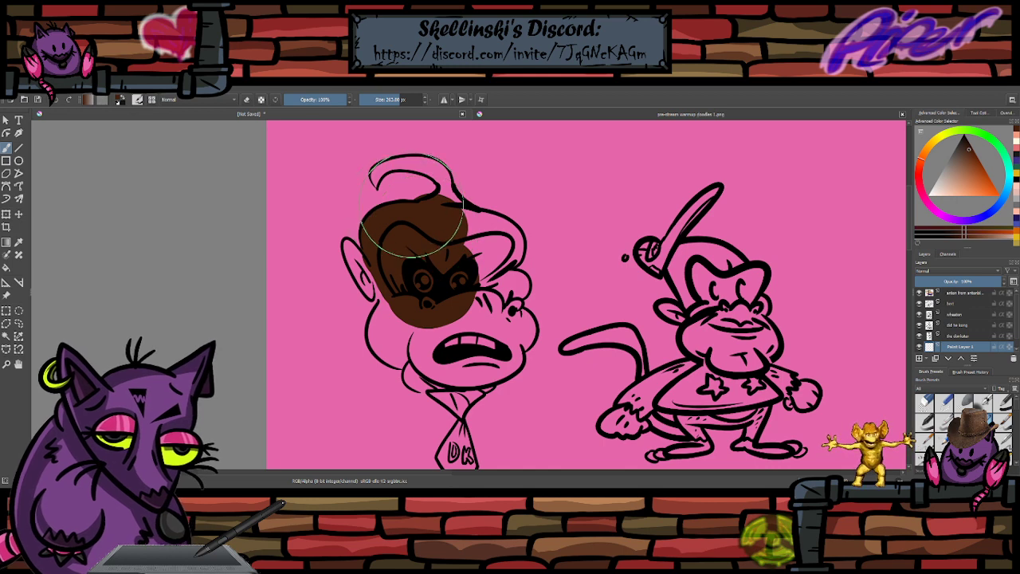
{"action": "key", "text": "e"}
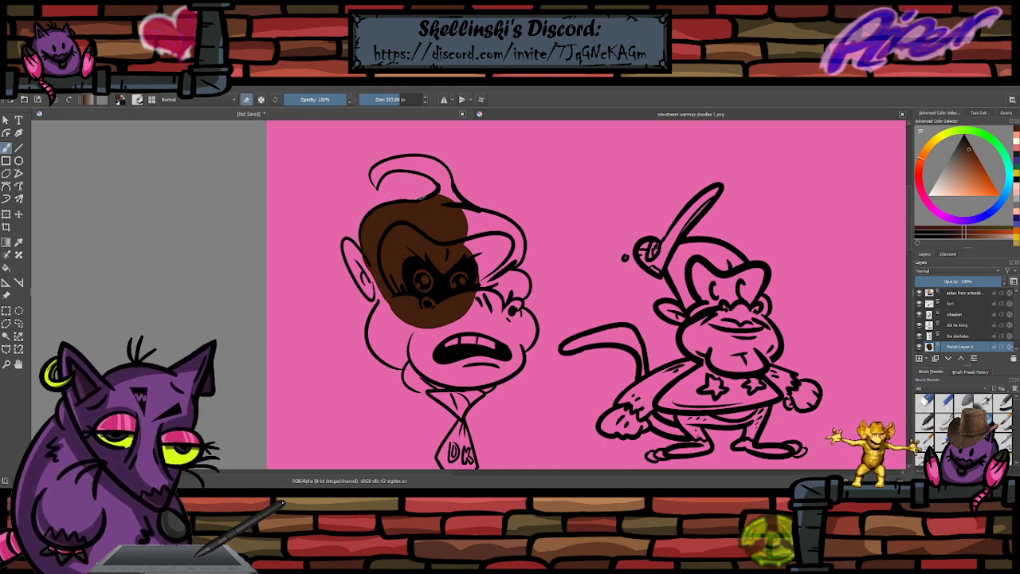
{"action": "key", "text": "e"}
{"action": "mouse_move", "coordinate": [407, 239]}
{"action": "left_mouse_down"}
{"action": "mouse_move", "coordinate": [452, 342]}
{"action": "mouse_move", "coordinate": [518, 303]}
{"action": "mouse_move", "coordinate": [468, 254]}
{"action": "mouse_move", "coordinate": [431, 172]}
{"action": "mouse_move", "coordinate": [381, 178]}
{"action": "mouse_move", "coordinate": [392, 170]}
{"action": "left_mouse_up"}
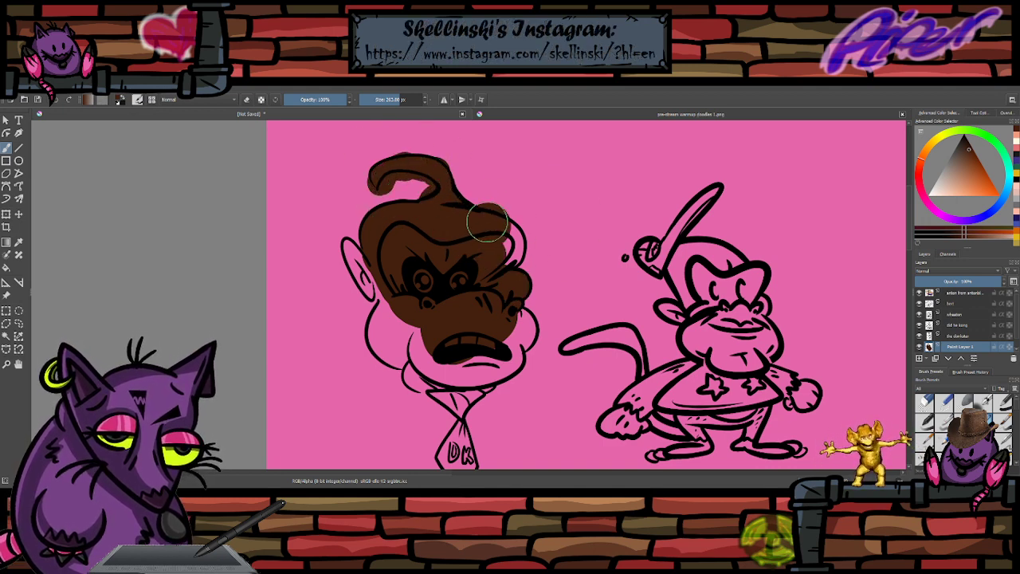
{"action": "left_click_drag", "start_coordinate": [487, 223], "coordinate": [499, 247]}
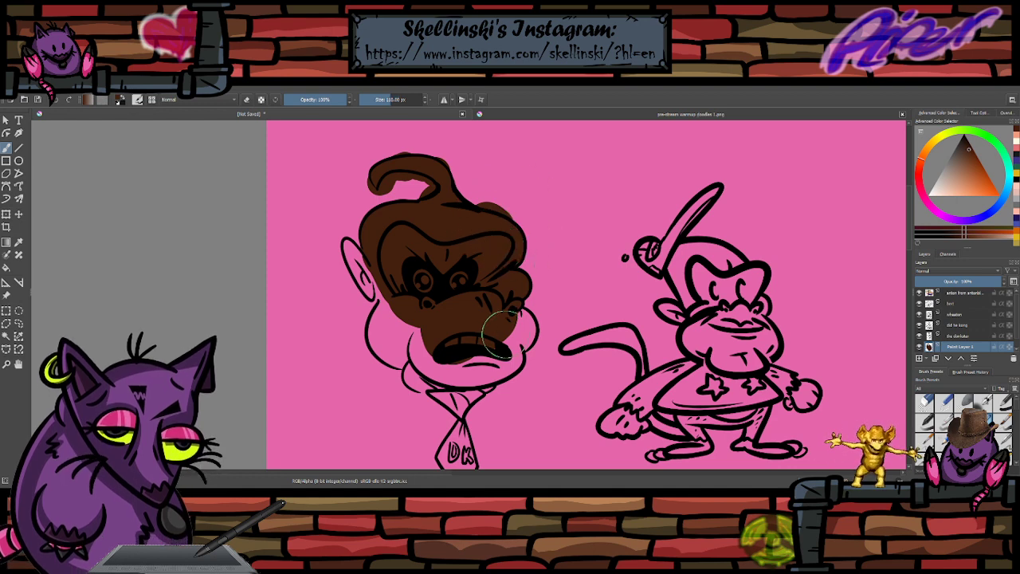
{"action": "mouse_move", "coordinate": [430, 319]}
{"action": "left_mouse_down"}
{"action": "mouse_move", "coordinate": [405, 356]}
{"action": "mouse_move", "coordinate": [385, 339]}
{"action": "mouse_move", "coordinate": [407, 307]}
{"action": "mouse_move", "coordinate": [388, 318]}
{"action": "mouse_move", "coordinate": [385, 345]}
{"action": "mouse_move", "coordinate": [387, 314]}
{"action": "mouse_move", "coordinate": [404, 296]}
{"action": "mouse_move", "coordinate": [395, 307]}
{"action": "mouse_move", "coordinate": [381, 254]}
{"action": "mouse_move", "coordinate": [391, 306]}
{"action": "mouse_move", "coordinate": [371, 254]}
{"action": "mouse_move", "coordinate": [413, 264]}
{"action": "mouse_move", "coordinate": [399, 320]}
{"action": "left_mouse_up"}
{"action": "scroll", "coordinate": [411, 265], "scroll_direction": "up", "scroll_amount": 1}
- Erase the brown spill in the hollow of the ape's hair curl and around the curl's tip
{"action": "key", "text": "e"}
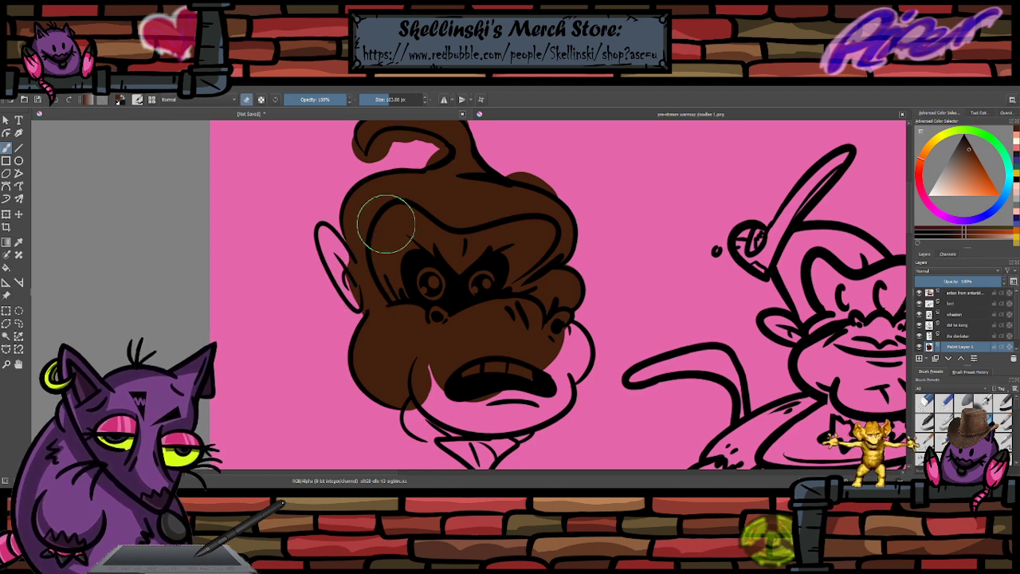
{"action": "scroll", "coordinate": [435, 184], "scroll_direction": "up", "scroll_amount": 1}
{"action": "mouse_move", "coordinate": [408, 266]}
{"action": "left_mouse_down"}
{"action": "mouse_move", "coordinate": [391, 280]}
{"action": "mouse_move", "coordinate": [426, 256]}
{"action": "mouse_move", "coordinate": [450, 255]}
{"action": "mouse_move", "coordinate": [483, 279]}
{"action": "left_mouse_up"}
{"action": "key", "text": "ctrl+z"}
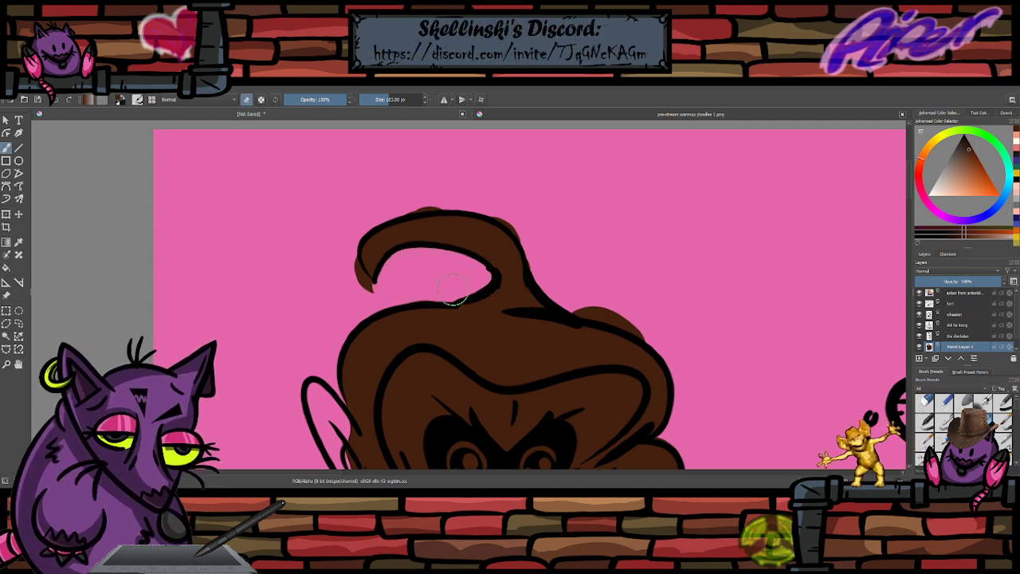
{"action": "mouse_move", "coordinate": [371, 302]}
{"action": "left_mouse_down"}
{"action": "mouse_move", "coordinate": [369, 267]}
{"action": "mouse_move", "coordinate": [386, 267]}
{"action": "left_mouse_up"}
{"action": "key", "text": "e"}
{"action": "key", "text": "e"}
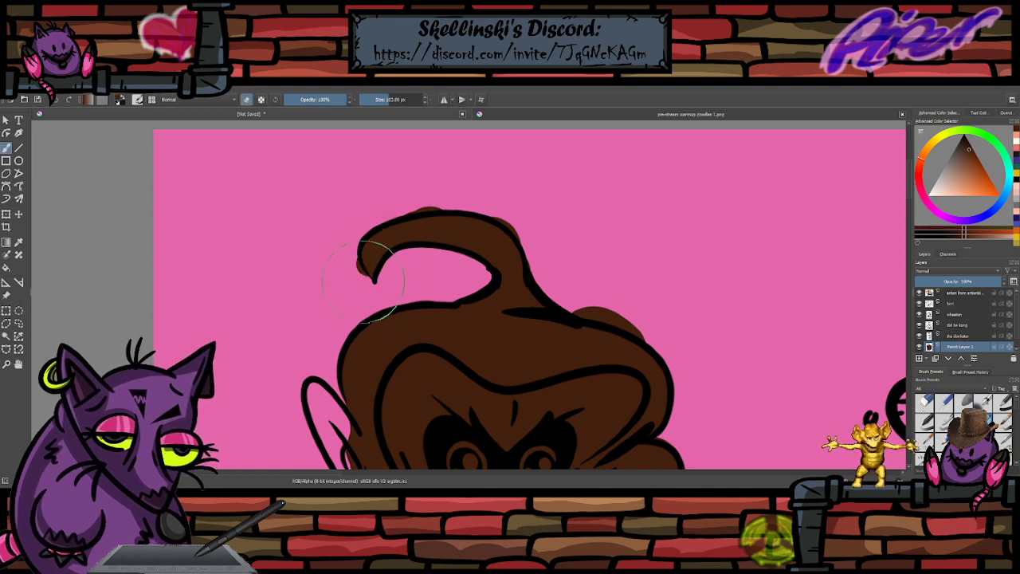
{"action": "left_click_drag", "start_coordinate": [335, 296], "coordinate": [322, 270]}
- Erase the brown spill along the outer edge of the ape's hair curl and the back of its head
{"action": "mouse_move", "coordinate": [409, 180]}
{"action": "left_mouse_down"}
{"action": "mouse_move", "coordinate": [437, 178]}
{"action": "mouse_move", "coordinate": [415, 204]}
{"action": "mouse_move", "coordinate": [439, 223]}
{"action": "mouse_move", "coordinate": [428, 225]}
{"action": "left_mouse_up"}
{"action": "key", "text": "ctrl+z"}
{"action": "key", "text": "e"}
{"action": "key", "text": "e"}
{"action": "left_click_drag", "start_coordinate": [502, 195], "coordinate": [518, 205]}
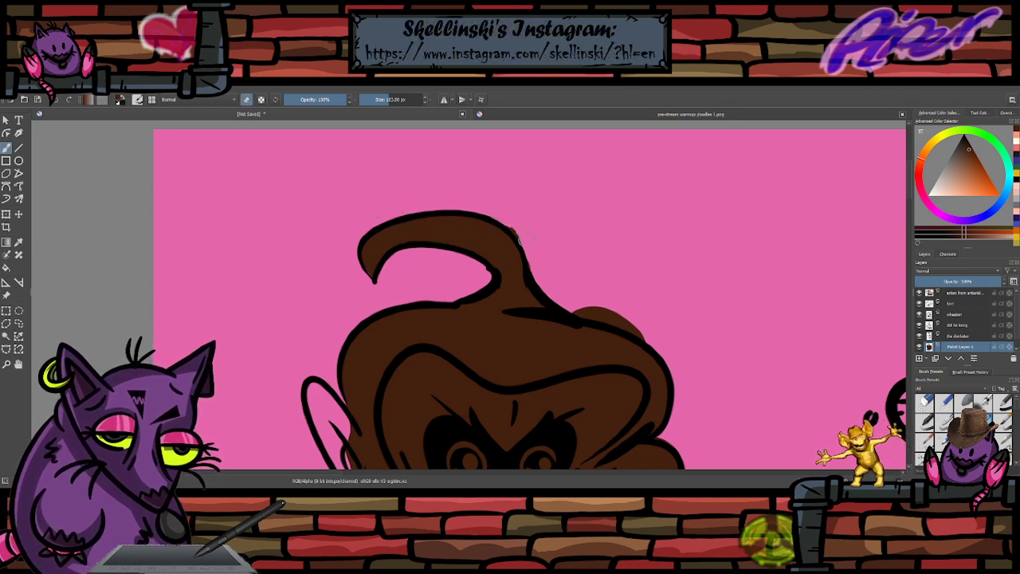
{"action": "mouse_move", "coordinate": [582, 300]}
{"action": "left_mouse_down"}
{"action": "mouse_move", "coordinate": [633, 317]}
{"action": "mouse_move", "coordinate": [612, 321]}
{"action": "left_mouse_up"}
{"action": "scroll", "coordinate": [703, 277], "scroll_direction": "down", "scroll_amount": 3}
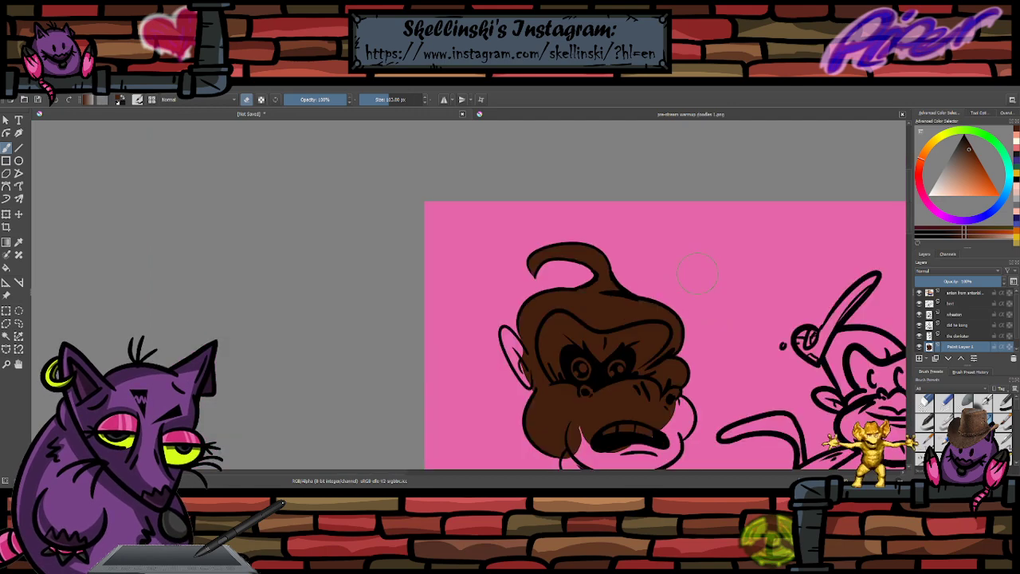
- Erase the brown spill where the ape's brow meets the sideburn tuft beside its eye
{"action": "scroll", "coordinate": [706, 423], "scroll_direction": "up", "scroll_amount": 3}
{"action": "scroll", "coordinate": [694, 359], "scroll_direction": "down", "scroll_amount": 2}
{"action": "scroll", "coordinate": [715, 231], "scroll_direction": "up", "scroll_amount": 2}
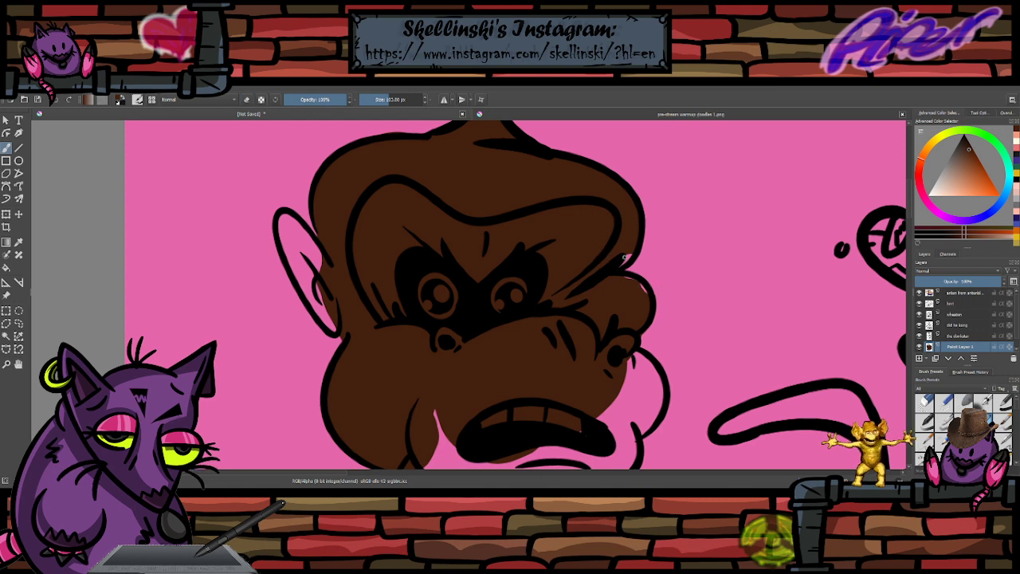
{"action": "left_click_drag", "start_coordinate": [624, 278], "coordinate": [643, 290]}
{"action": "key", "text": "bracketright"}
{"action": "key", "text": "bracketright"}
{"action": "key", "text": "bracketright"}
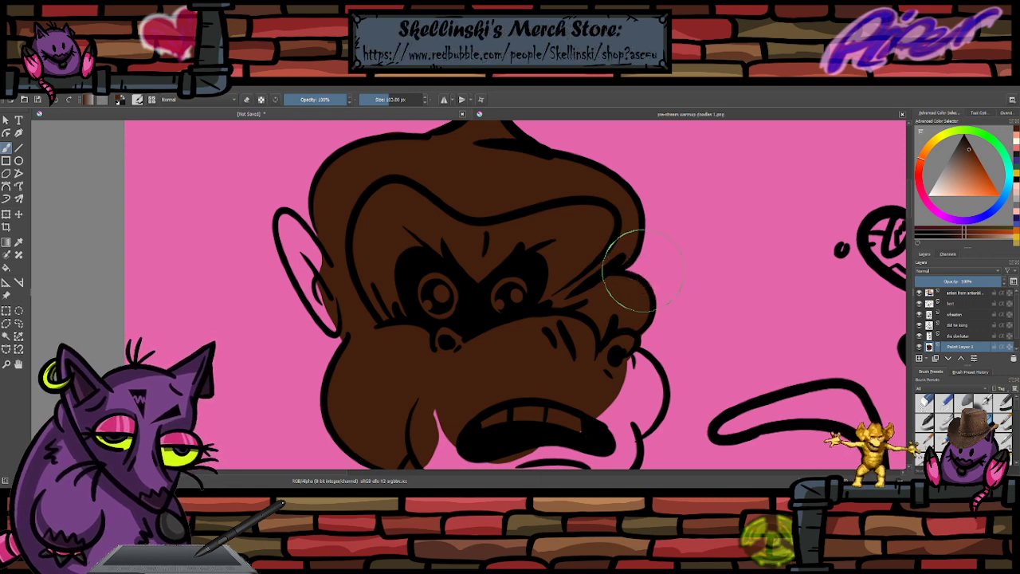
- Fill the ape's eyes and upper teeth with cream white beneath the line art
{"action": "key", "text": "minus"}
{"action": "key", "text": "minus"}
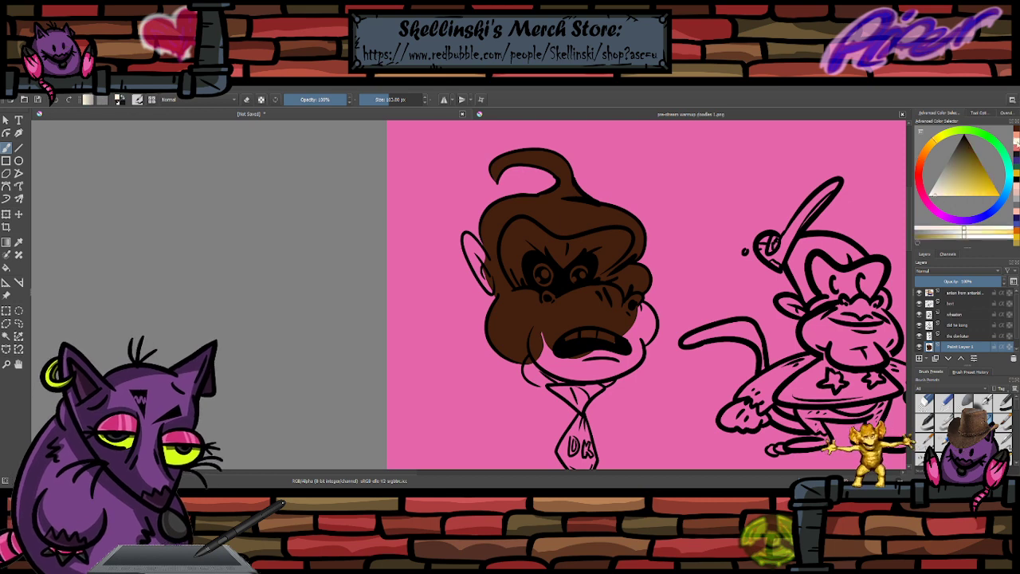
{"action": "key", "text": "plus"}
{"action": "mouse_move", "coordinate": [547, 257]}
{"action": "left_mouse_down"}
{"action": "mouse_move", "coordinate": [584, 256]}
{"action": "mouse_move", "coordinate": [528, 256]}
{"action": "left_mouse_up"}
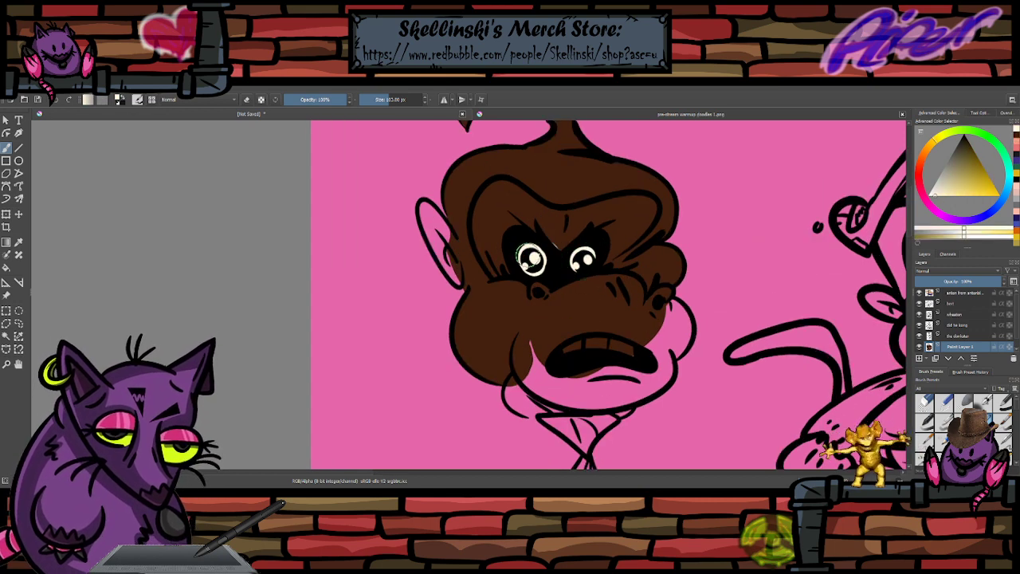
{"action": "mouse_move", "coordinate": [596, 343]}
{"action": "left_mouse_down"}
{"action": "mouse_move", "coordinate": [572, 350]}
{"action": "mouse_move", "coordinate": [632, 354]}
{"action": "mouse_move", "coordinate": [549, 351]}
{"action": "left_mouse_up"}
{"action": "key", "text": "ctrl+z"}
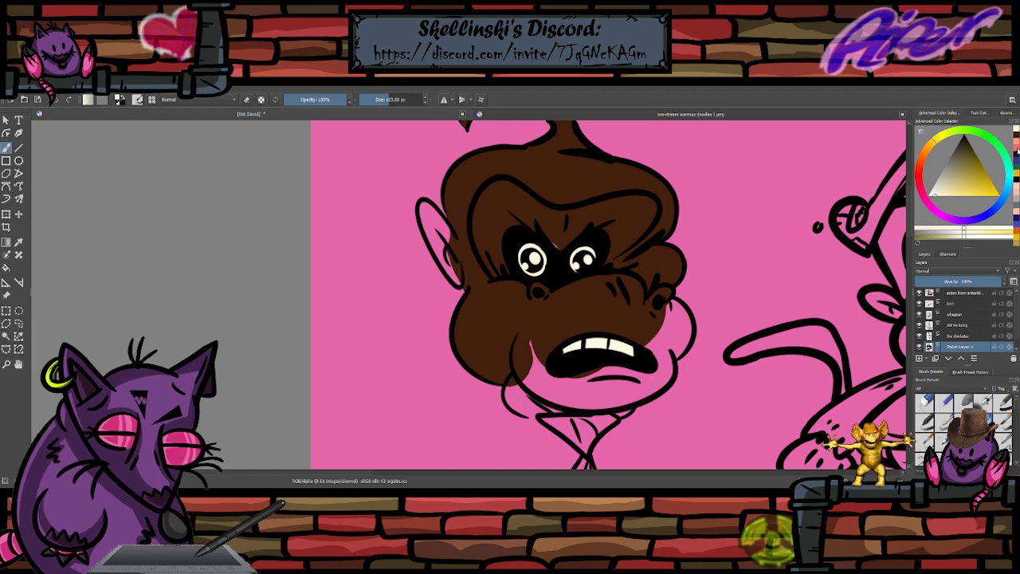
- Fill the ape's brow, muzzle, cheeks, chin and ear with salmon pink, leaving the hair brown
{"action": "left_click", "coordinate": [1016, 148]}
{"action": "mouse_move", "coordinate": [546, 233]}
{"action": "left_mouse_down"}
{"action": "mouse_move", "coordinate": [589, 217]}
{"action": "mouse_move", "coordinate": [640, 205]}
{"action": "mouse_move", "coordinate": [604, 246]}
{"action": "mouse_move", "coordinate": [622, 231]}
{"action": "mouse_move", "coordinate": [580, 231]}
{"action": "mouse_move", "coordinate": [505, 191]}
{"action": "mouse_move", "coordinate": [490, 221]}
{"action": "mouse_move", "coordinate": [510, 214]}
{"action": "mouse_move", "coordinate": [484, 218]}
{"action": "mouse_move", "coordinate": [531, 223]}
{"action": "mouse_move", "coordinate": [488, 245]}
{"action": "mouse_move", "coordinate": [505, 262]}
{"action": "mouse_move", "coordinate": [498, 326]}
{"action": "mouse_move", "coordinate": [518, 303]}
{"action": "mouse_move", "coordinate": [488, 302]}
{"action": "mouse_move", "coordinate": [470, 327]}
{"action": "mouse_move", "coordinate": [500, 363]}
{"action": "mouse_move", "coordinate": [542, 347]}
{"action": "mouse_move", "coordinate": [548, 323]}
{"action": "mouse_move", "coordinate": [535, 311]}
{"action": "mouse_move", "coordinate": [554, 299]}
{"action": "mouse_move", "coordinate": [611, 291]}
{"action": "mouse_move", "coordinate": [622, 313]}
{"action": "mouse_move", "coordinate": [654, 309]}
{"action": "left_mouse_up"}
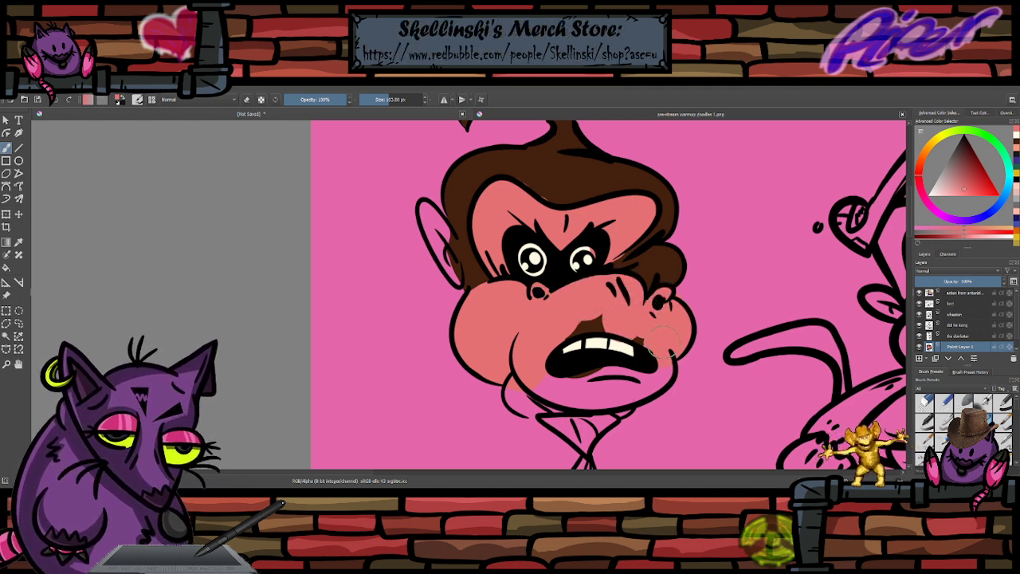
{"action": "mouse_move", "coordinate": [662, 343]}
{"action": "left_mouse_down"}
{"action": "mouse_move", "coordinate": [594, 321]}
{"action": "mouse_move", "coordinate": [620, 325]}
{"action": "mouse_move", "coordinate": [584, 328]}
{"action": "mouse_move", "coordinate": [624, 369]}
{"action": "left_mouse_up"}
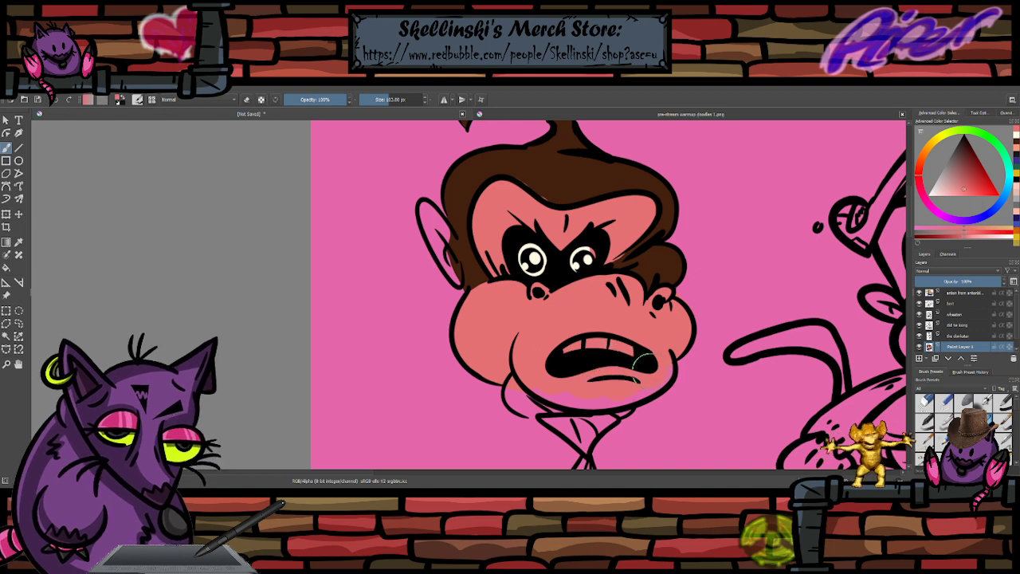
{"action": "left_click_drag", "start_coordinate": [573, 388], "coordinate": [544, 385]}
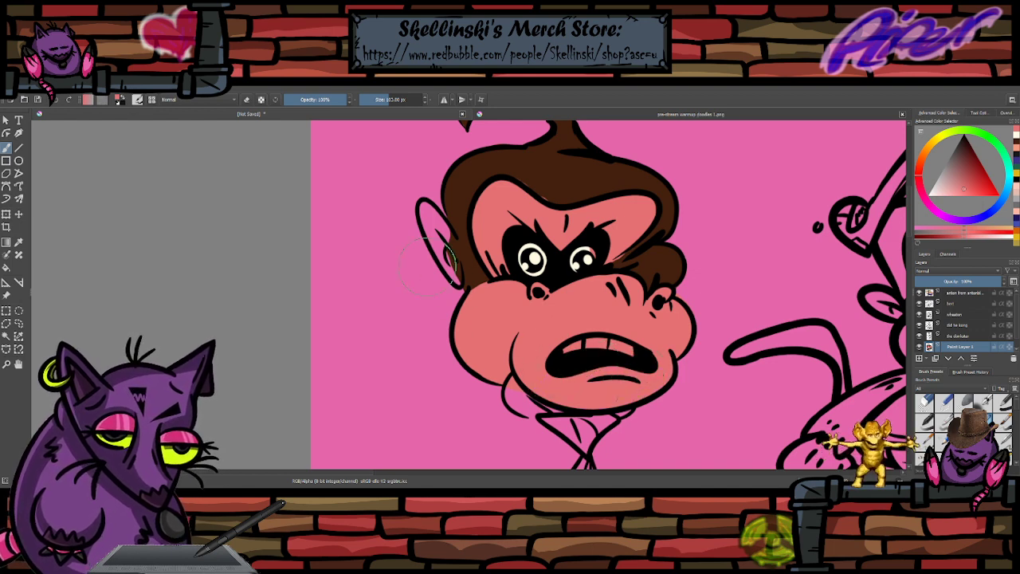
{"action": "mouse_move", "coordinate": [443, 244]}
{"action": "left_mouse_down"}
{"action": "mouse_move", "coordinate": [422, 207]}
{"action": "mouse_move", "coordinate": [423, 223]}
{"action": "mouse_move", "coordinate": [450, 232]}
{"action": "left_mouse_up"}
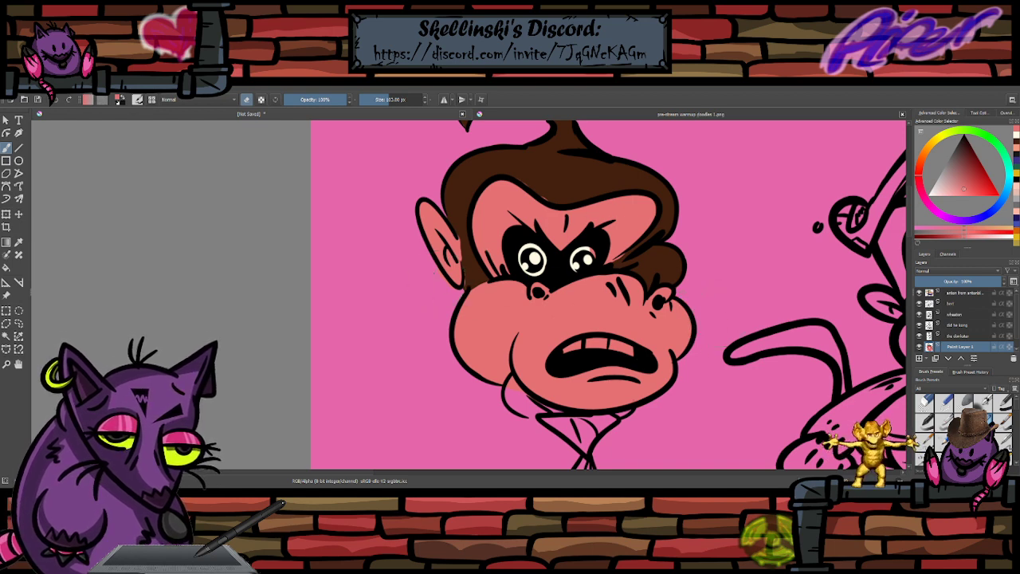
- Touch up the ape's hairline and sideburn edges with dark brown, reducing the brush to 15 px
{"action": "left_click", "coordinate": [1017, 144]}
{"action": "key", "text": "["}
{"action": "left_click_drag", "start_coordinate": [543, 189], "coordinate": [545, 193]}
{"action": "left_click_drag", "start_coordinate": [623, 262], "coordinate": [618, 260]}
{"action": "left_click_drag", "start_coordinate": [619, 260], "coordinate": [612, 259]}
{"action": "key", "text": "["}
{"action": "key", "text": "["}
{"action": "key", "text": "["}
{"action": "key", "text": "["}
{"action": "key", "text": "["}
{"action": "key", "text": "["}
{"action": "key", "text": "["}
{"action": "key", "text": "["}
{"action": "key", "text": "["}
{"action": "key", "text": "["}
{"action": "key", "text": "["}
{"action": "key", "text": "["}
{"action": "key", "text": "["}
{"action": "key", "text": "["}
{"action": "key", "text": "["}
{"action": "key", "text": "["}
{"action": "key", "text": "["}
{"action": "key", "text": "["}
{"action": "key", "text": "["}
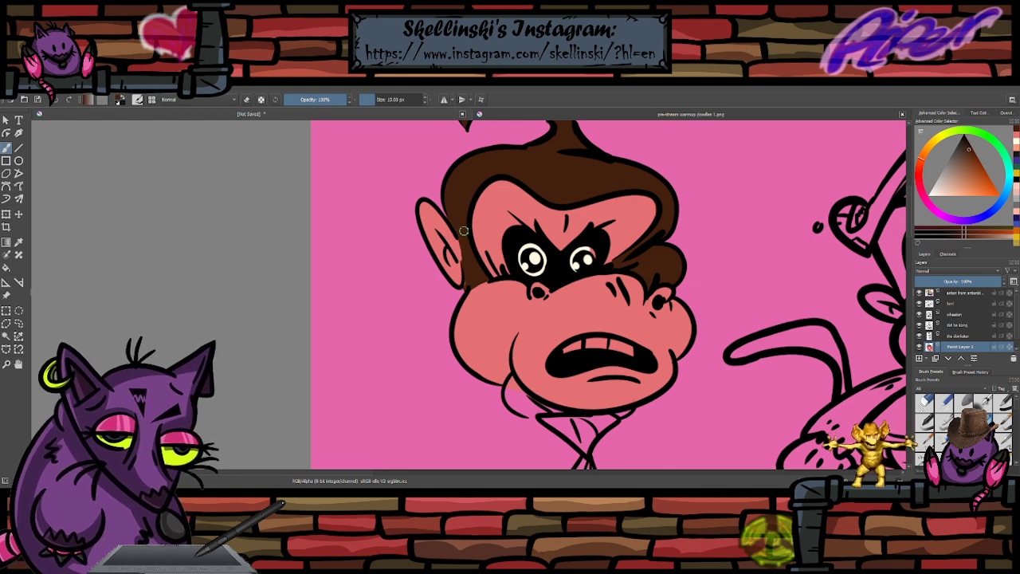
- Clean up the ape's right-hand eye with cream white, using a 44 px brush
{"action": "left_click", "coordinate": [1017, 141]}
{"action": "key", "text": "]"}
{"action": "key", "text": "]"}
{"action": "key", "text": "]"}
{"action": "key", "text": "]"}
{"action": "key", "text": "]"}
{"action": "key", "text": "]"}
{"action": "key", "text": "]"}
{"action": "key", "text": "]"}
{"action": "key", "text": "]"}
{"action": "key", "text": "]"}
{"action": "key", "text": "]"}
{"action": "key", "text": "]"}
{"action": "key", "text": "]"}
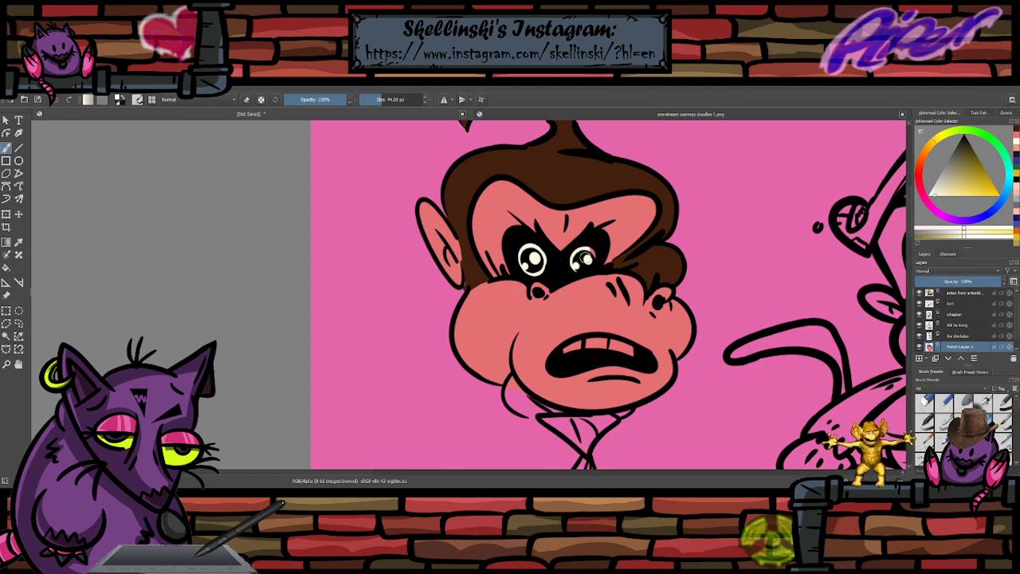
{"action": "left_click_drag", "start_coordinate": [588, 255], "coordinate": [586, 260]}
- Mix a medium red and fill the ape's collar, tie knot and tie blade with it, using a 44 px brush
{"action": "mouse_move", "coordinate": [607, 348]}
{"action": "left_mouse_down"}
{"action": "mouse_move", "coordinate": [572, 350]}
{"action": "mouse_move", "coordinate": [633, 351]}
{"action": "mouse_move", "coordinate": [617, 177]}
{"action": "left_mouse_up"}
{"action": "key", "text": "["}
{"action": "key", "text": "["}
{"action": "key", "text": "["}
{"action": "key", "text": "["}
{"action": "key", "text": "["}
{"action": "key", "text": "["}
{"action": "scroll", "coordinate": [642, 336], "scroll_direction": "down", "scroll_amount": 1}
{"action": "scroll", "coordinate": [617, 178], "scroll_direction": "up", "scroll_amount": 2}
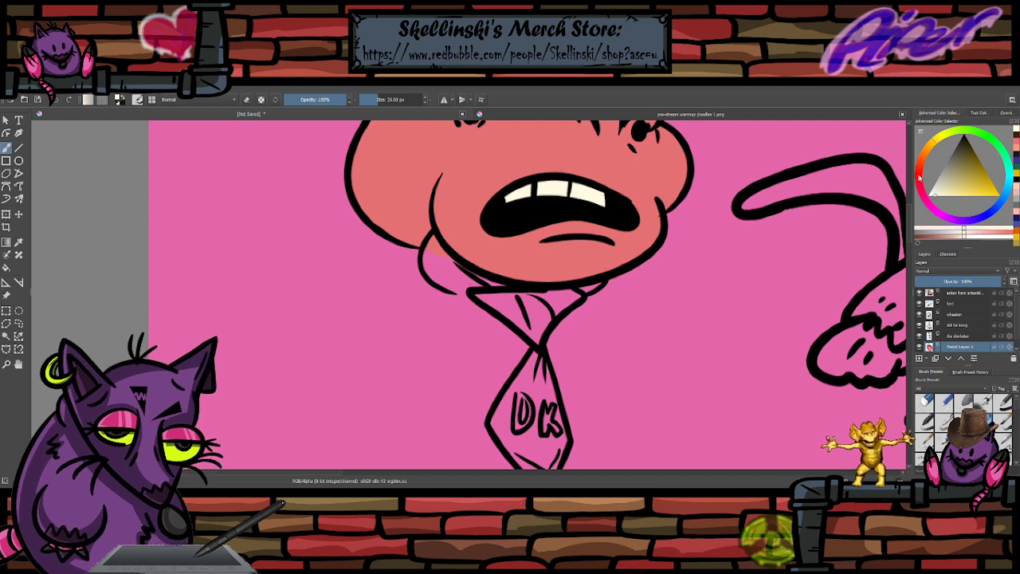
{"action": "left_click", "coordinate": [919, 176]}
{"action": "left_click_drag", "start_coordinate": [967, 185], "coordinate": [975, 181]}
{"action": "scroll", "coordinate": [753, 172], "scroll_direction": "down", "scroll_amount": 1}
{"action": "scroll", "coordinate": [711, 244], "scroll_direction": "up", "scroll_amount": 1}
{"action": "key", "text": "]"}
{"action": "key", "text": "]"}
{"action": "key", "text": "]"}
{"action": "key", "text": "]"}
{"action": "key", "text": "]"}
{"action": "key", "text": "]"}
{"action": "key", "text": "]"}
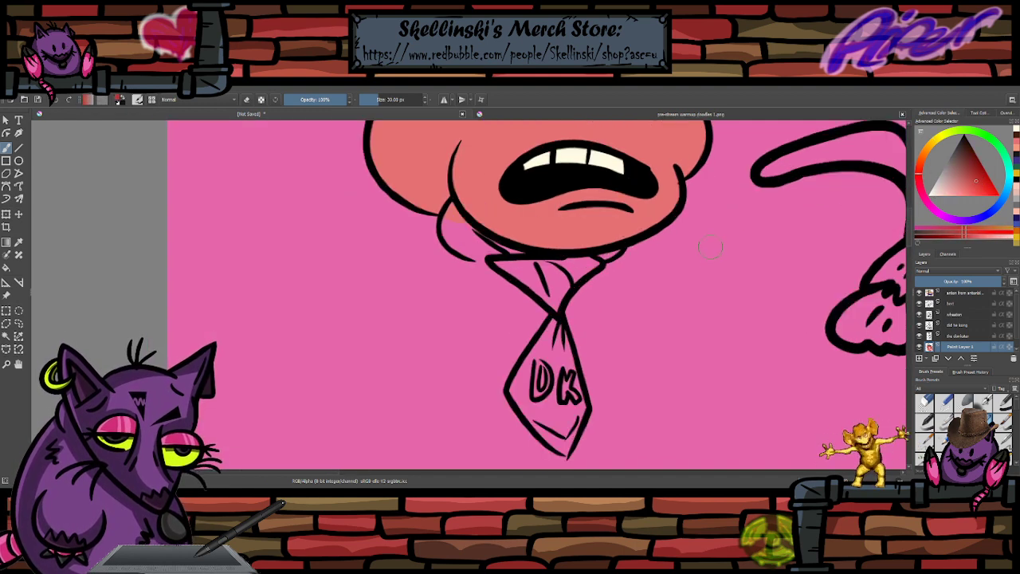
{"action": "mouse_move", "coordinate": [546, 276]}
{"action": "left_mouse_down"}
{"action": "mouse_move", "coordinate": [502, 262]}
{"action": "mouse_move", "coordinate": [555, 267]}
{"action": "mouse_move", "coordinate": [615, 251]}
{"action": "mouse_move", "coordinate": [552, 275]}
{"action": "mouse_move", "coordinate": [553, 298]}
{"action": "mouse_move", "coordinate": [534, 275]}
{"action": "mouse_move", "coordinate": [550, 293]}
{"action": "left_mouse_up"}
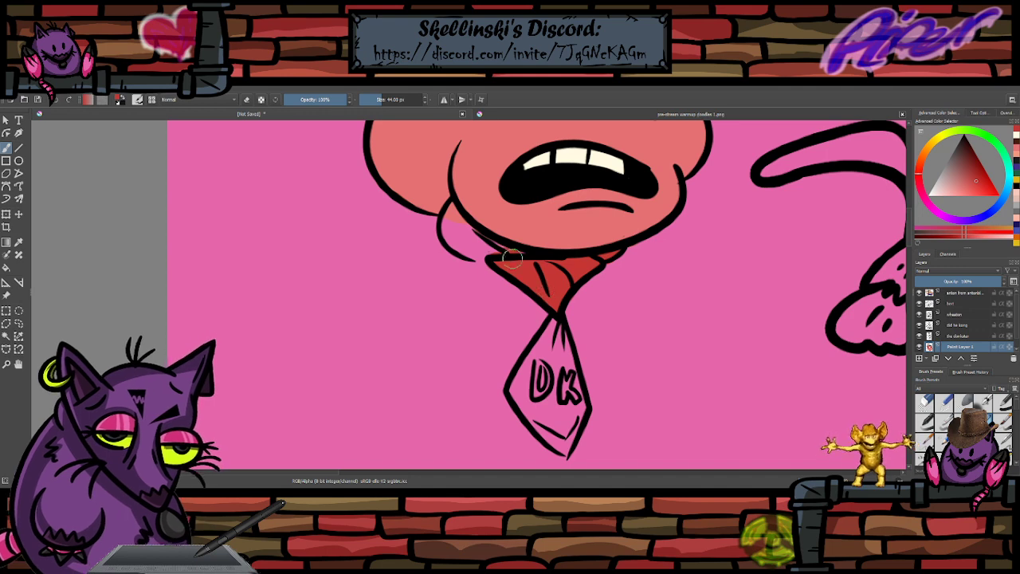
{"action": "mouse_move", "coordinate": [512, 259]}
{"action": "left_mouse_down"}
{"action": "mouse_move", "coordinate": [471, 247]}
{"action": "mouse_move", "coordinate": [447, 227]}
{"action": "mouse_move", "coordinate": [452, 217]}
{"action": "mouse_move", "coordinate": [470, 235]}
{"action": "left_mouse_up"}
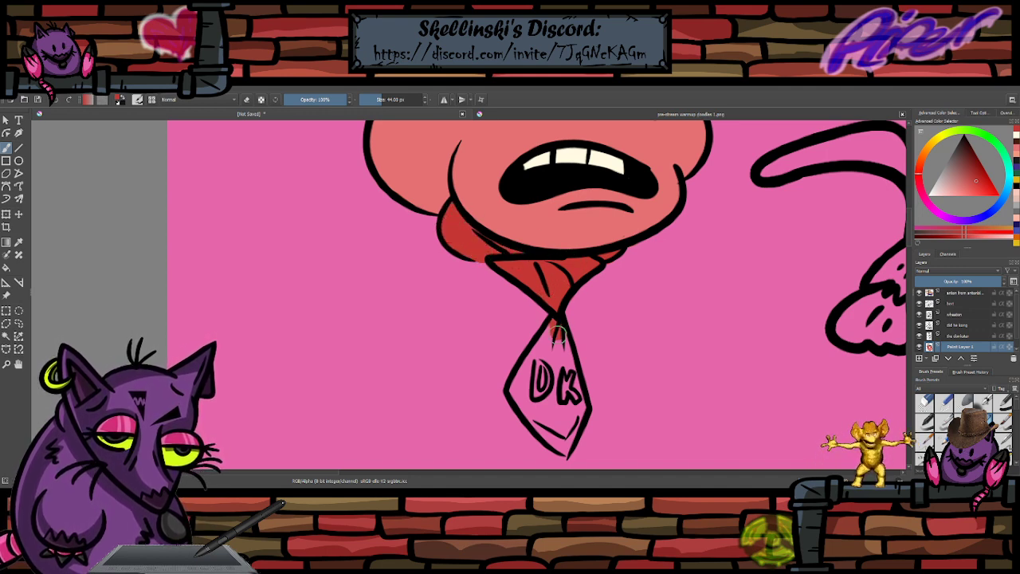
{"action": "mouse_move", "coordinate": [558, 334]}
{"action": "left_mouse_down"}
{"action": "mouse_move", "coordinate": [584, 415]}
{"action": "mouse_move", "coordinate": [566, 446]}
{"action": "mouse_move", "coordinate": [515, 388]}
{"action": "mouse_move", "coordinate": [557, 328]}
{"action": "mouse_move", "coordinate": [542, 370]}
{"action": "mouse_move", "coordinate": [559, 389]}
{"action": "mouse_move", "coordinate": [554, 419]}
{"action": "mouse_move", "coordinate": [586, 432]}
{"action": "left_mouse_up"}
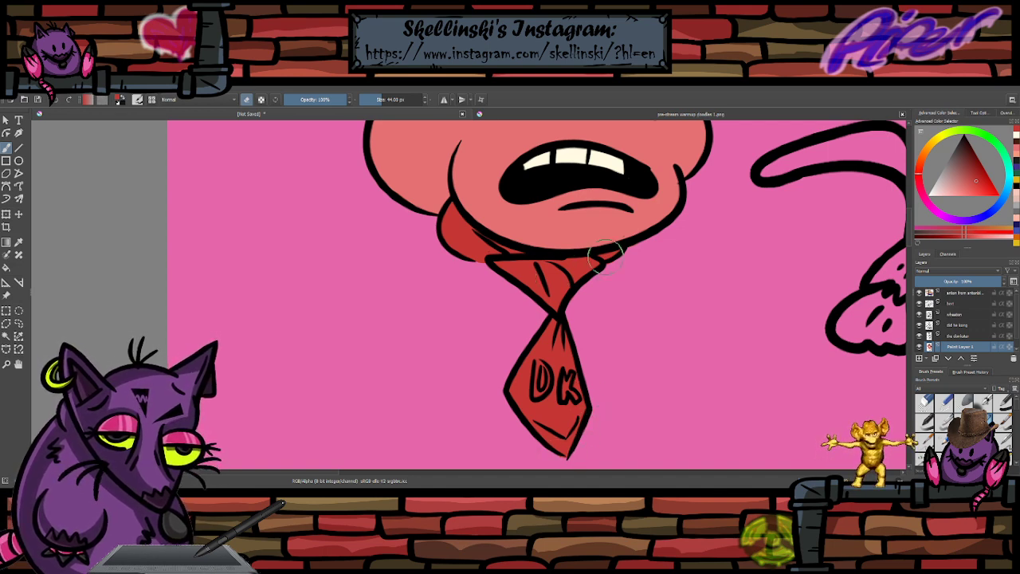
- Fill the letters D and K on the ape's tie with golden yellow
{"action": "left_click", "coordinate": [1017, 181]}
{"action": "scroll", "coordinate": [574, 420], "scroll_direction": "up", "scroll_amount": 2}
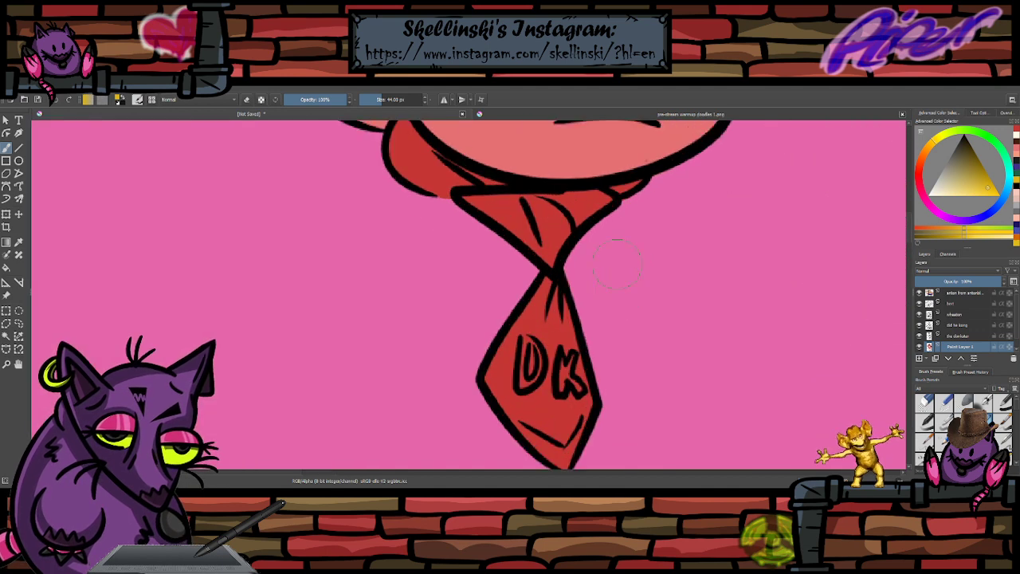
{"action": "key", "text": "e"}
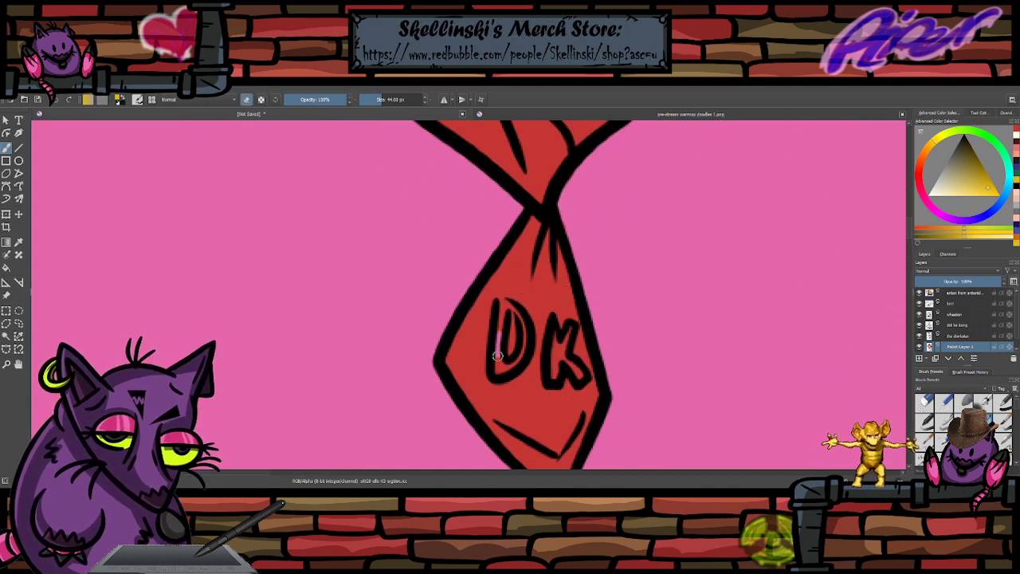
{"action": "key", "text": "ctrl+z"}
{"action": "key", "text": "e"}
{"action": "mouse_move", "coordinate": [500, 331]}
{"action": "left_mouse_down"}
{"action": "mouse_move", "coordinate": [498, 369]}
{"action": "mouse_move", "coordinate": [516, 363]}
{"action": "left_mouse_up"}
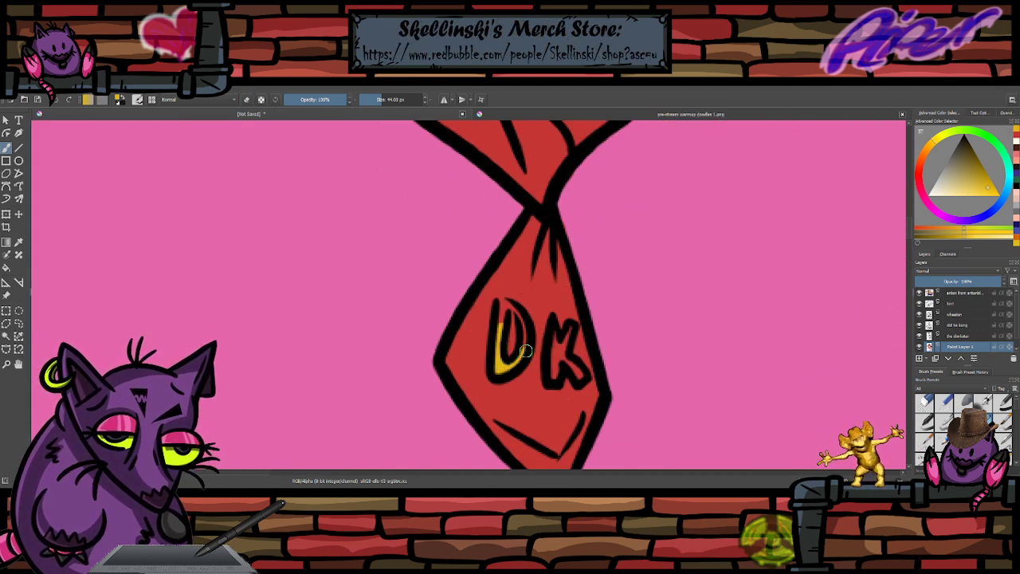
{"action": "left_click_drag", "start_coordinate": [510, 308], "coordinate": [501, 321]}
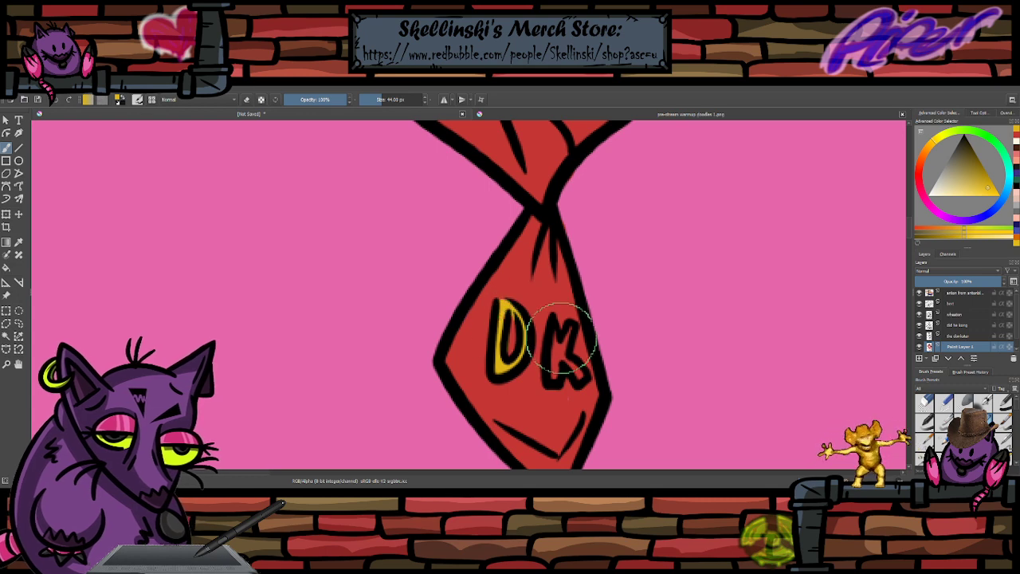
{"action": "mouse_move", "coordinate": [558, 344]}
{"action": "left_mouse_down"}
{"action": "mouse_move", "coordinate": [579, 373]}
{"action": "mouse_move", "coordinate": [558, 376]}
{"action": "left_mouse_up"}
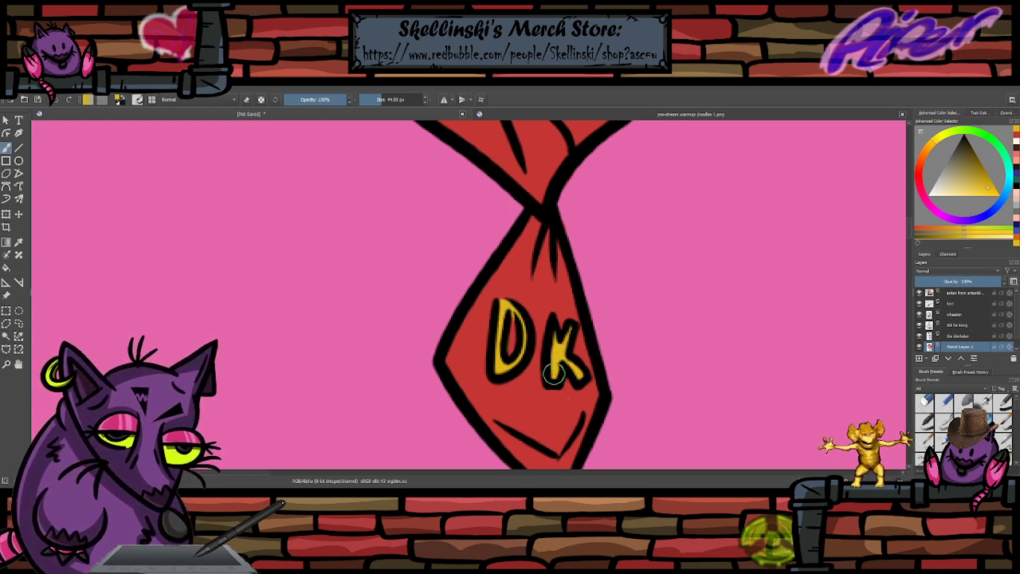
- Fill the star-shirted monkey's face, ears and the hand nearest its tail with salmon pink beneath the line art
{"action": "scroll", "coordinate": [563, 315], "scroll_direction": "down", "scroll_amount": 6}
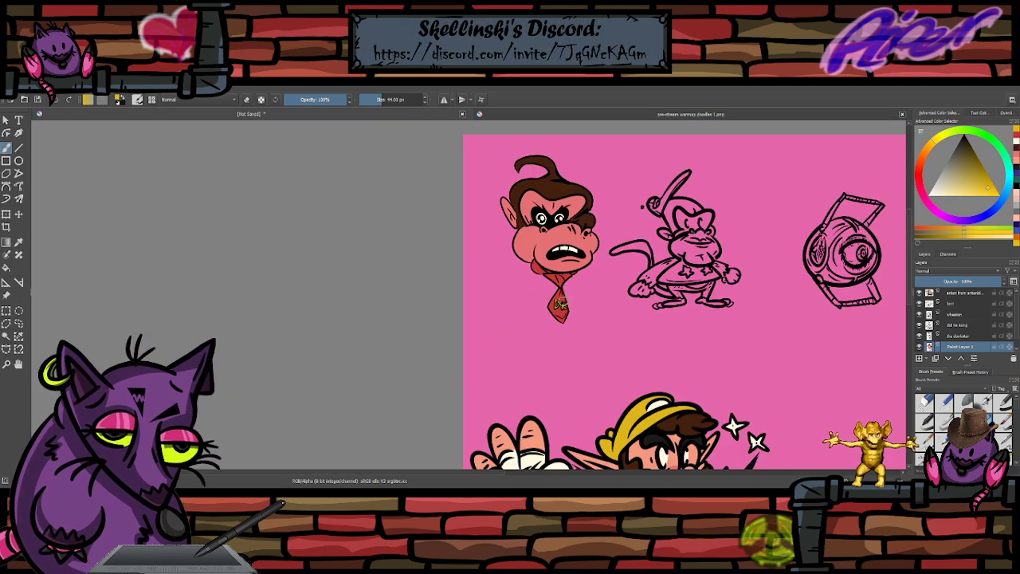
{"action": "scroll", "coordinate": [563, 315], "scroll_direction": "up", "scroll_amount": 2}
{"action": "key", "text": "plus"}
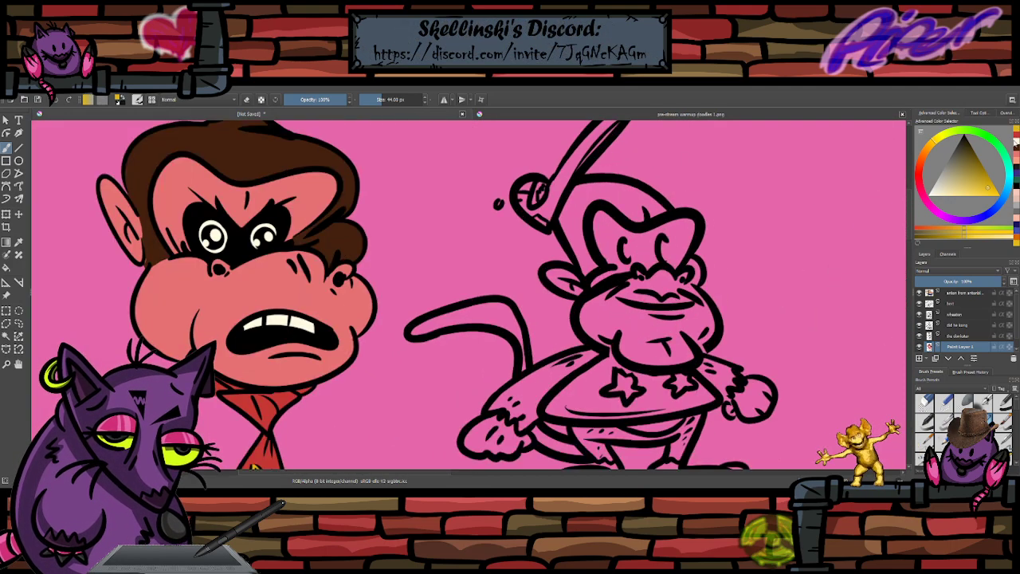
{"action": "left_click", "coordinate": [1017, 157]}
{"action": "key", "text": "bracketright"}
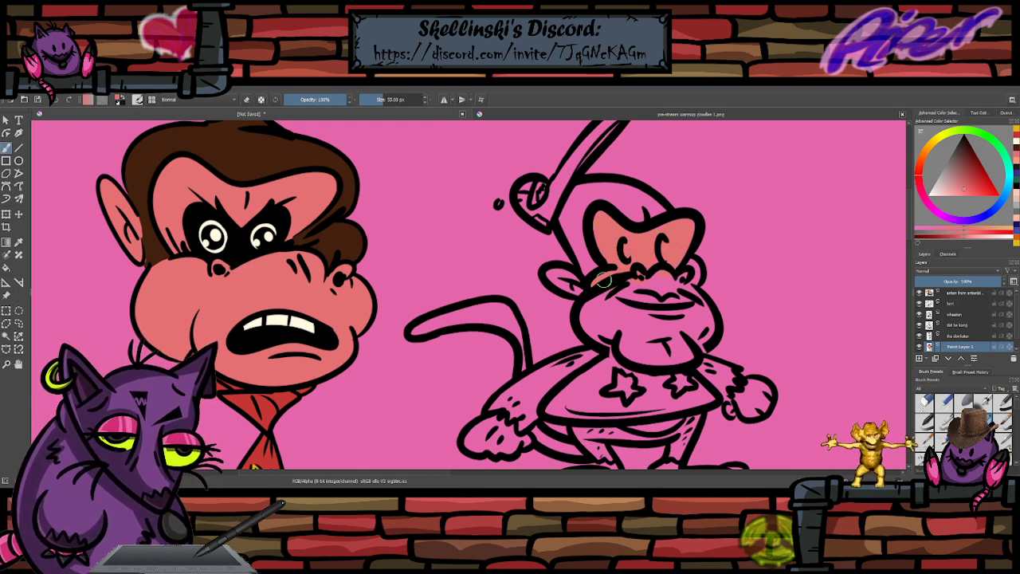
{"action": "mouse_move", "coordinate": [604, 280]}
{"action": "left_mouse_down"}
{"action": "mouse_move", "coordinate": [612, 277]}
{"action": "mouse_move", "coordinate": [616, 293]}
{"action": "mouse_move", "coordinate": [635, 290]}
{"action": "left_mouse_up"}
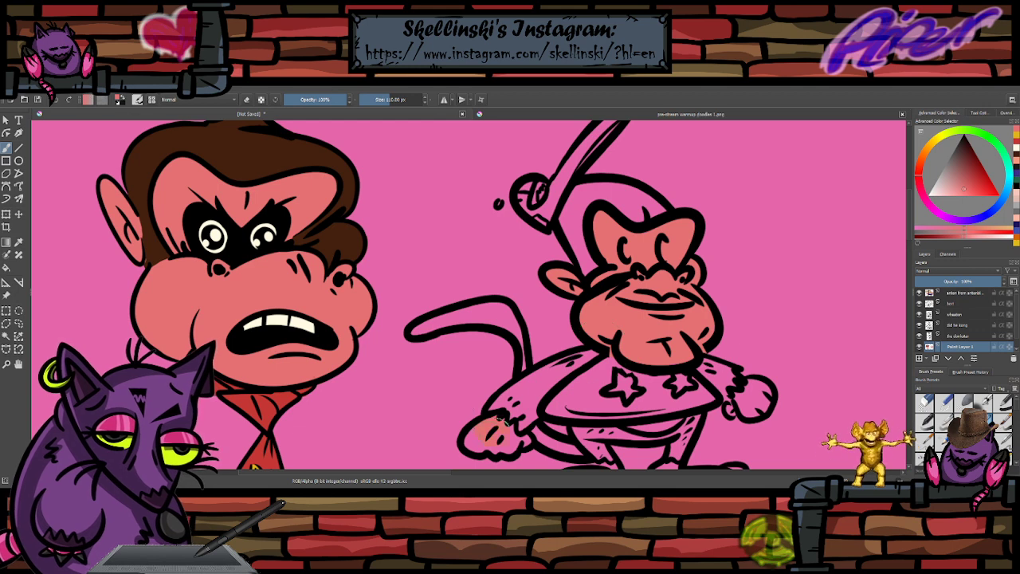
{"action": "mouse_move", "coordinate": [502, 429]}
{"action": "left_mouse_down"}
{"action": "mouse_move", "coordinate": [510, 441]}
{"action": "mouse_move", "coordinate": [475, 435]}
{"action": "left_mouse_up"}
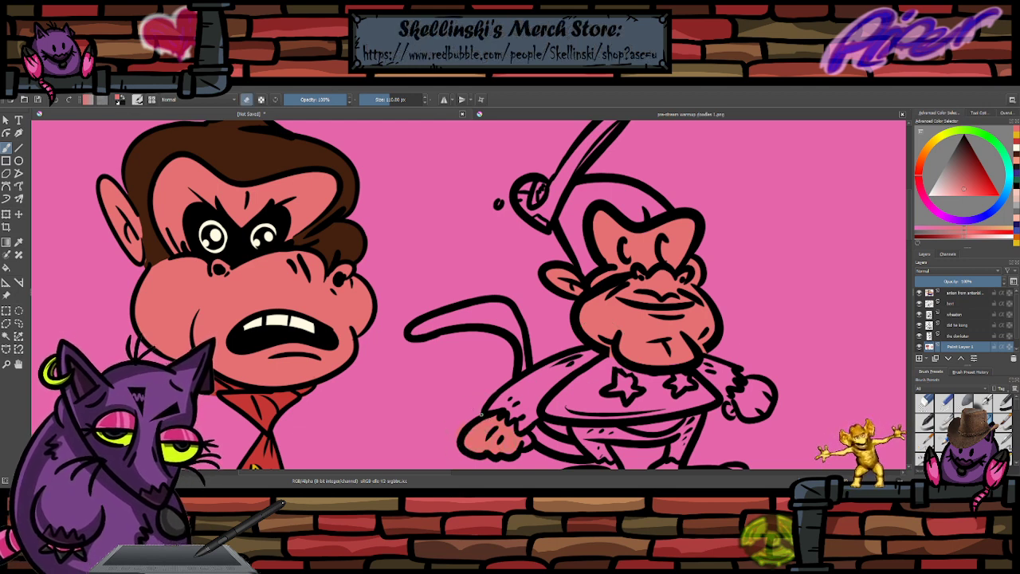
{"action": "key", "text": "e"}
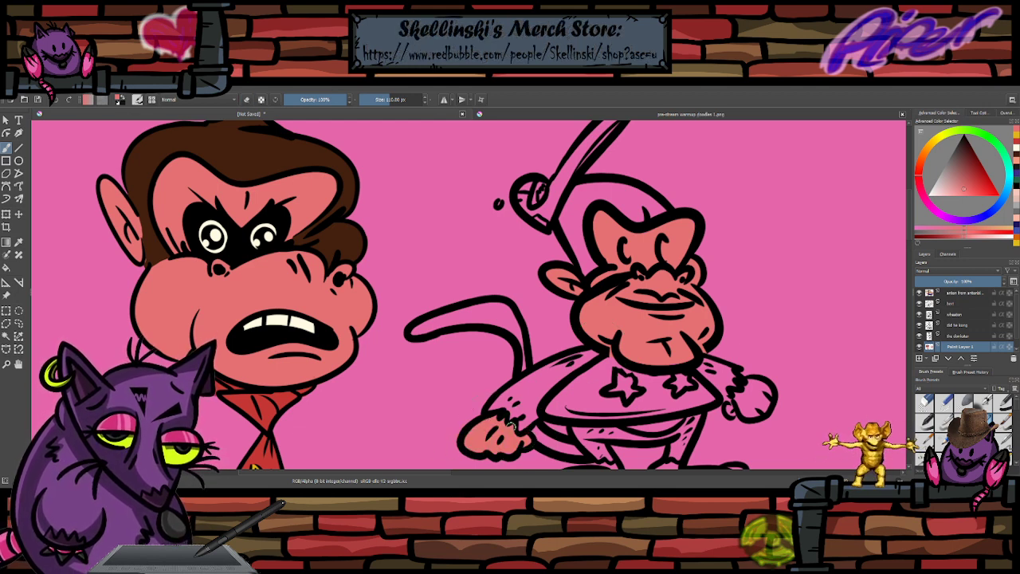
- Fill the star-shirted monkey's feet, other hand and exposed belly strip with salmon pink, using a 110 px brush
{"action": "scroll", "coordinate": [529, 343], "scroll_direction": "down", "scroll_amount": 3}
{"action": "scroll", "coordinate": [571, 361], "scroll_direction": "up", "scroll_amount": 4}
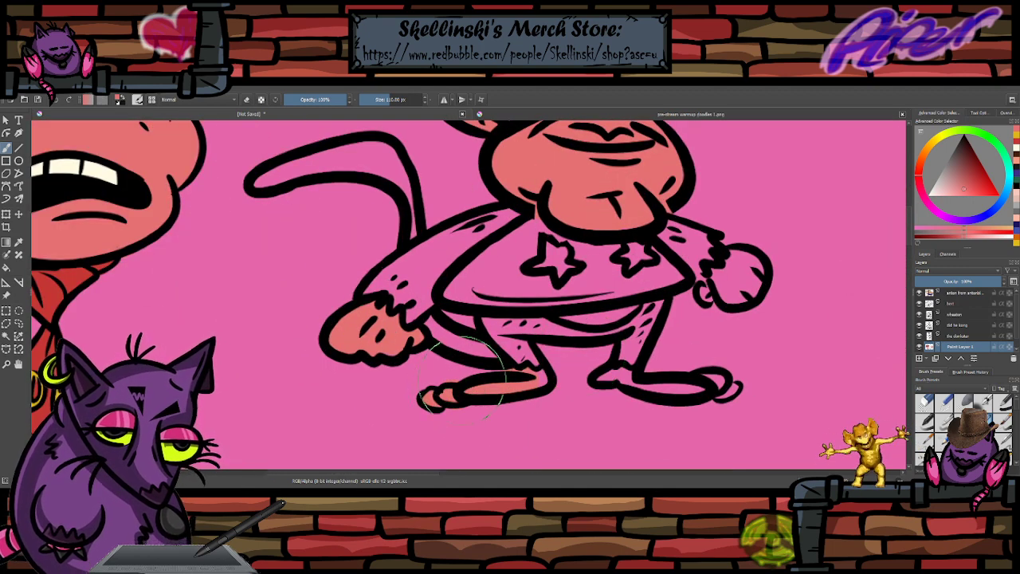
{"action": "key", "text": "e"}
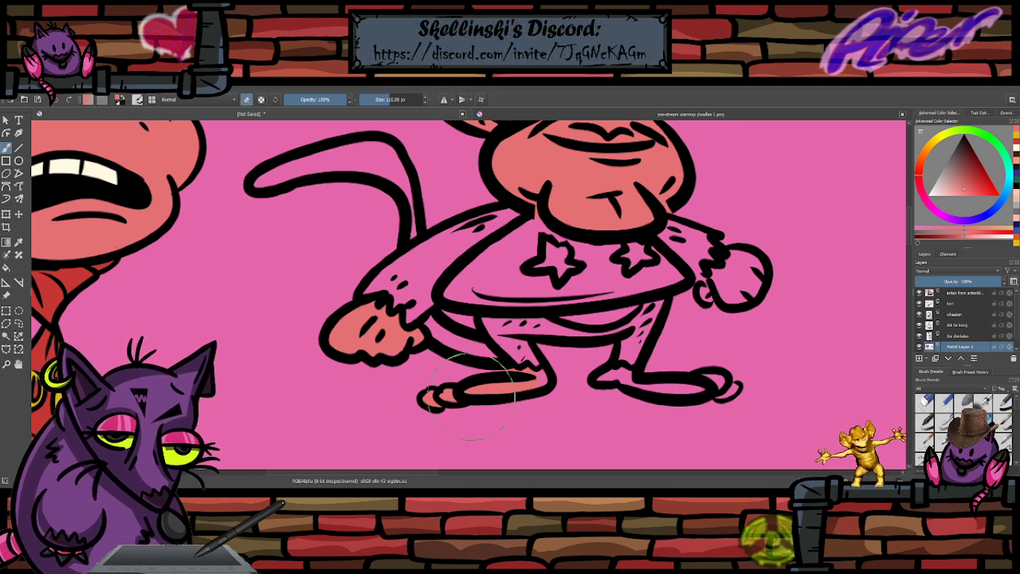
{"action": "key", "text": "e"}
{"action": "left_click_drag", "start_coordinate": [544, 380], "coordinate": [537, 377]}
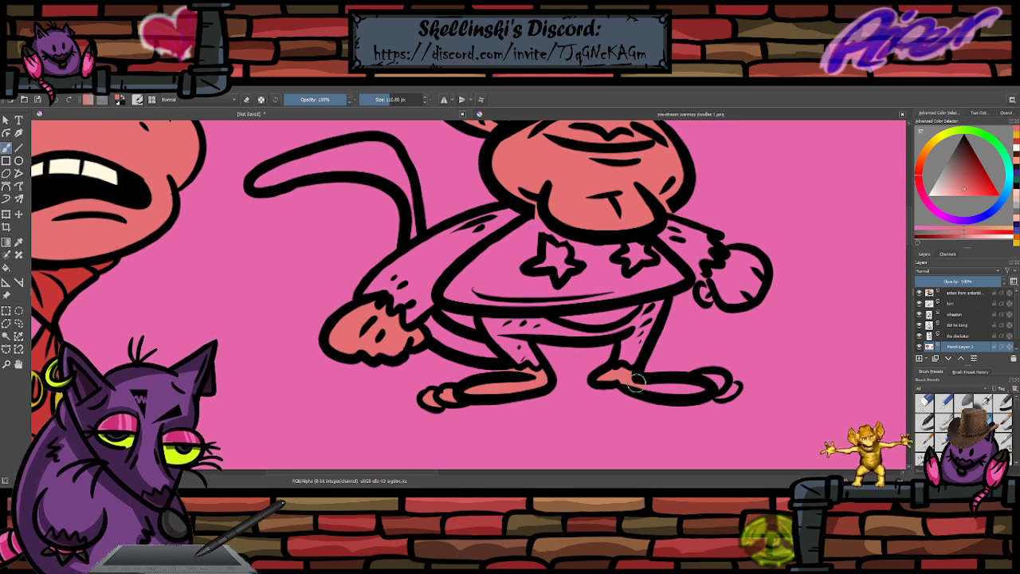
{"action": "mouse_move", "coordinate": [710, 380]}
{"action": "left_mouse_down"}
{"action": "mouse_move", "coordinate": [720, 383]}
{"action": "mouse_move", "coordinate": [691, 385]}
{"action": "left_mouse_up"}
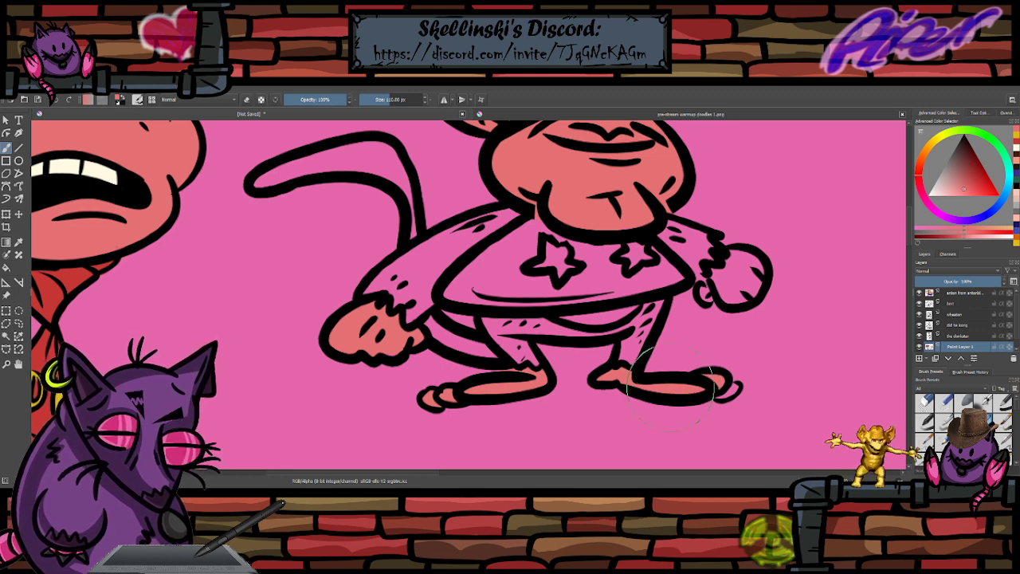
{"action": "left_click_drag", "start_coordinate": [731, 277], "coordinate": [745, 289]}
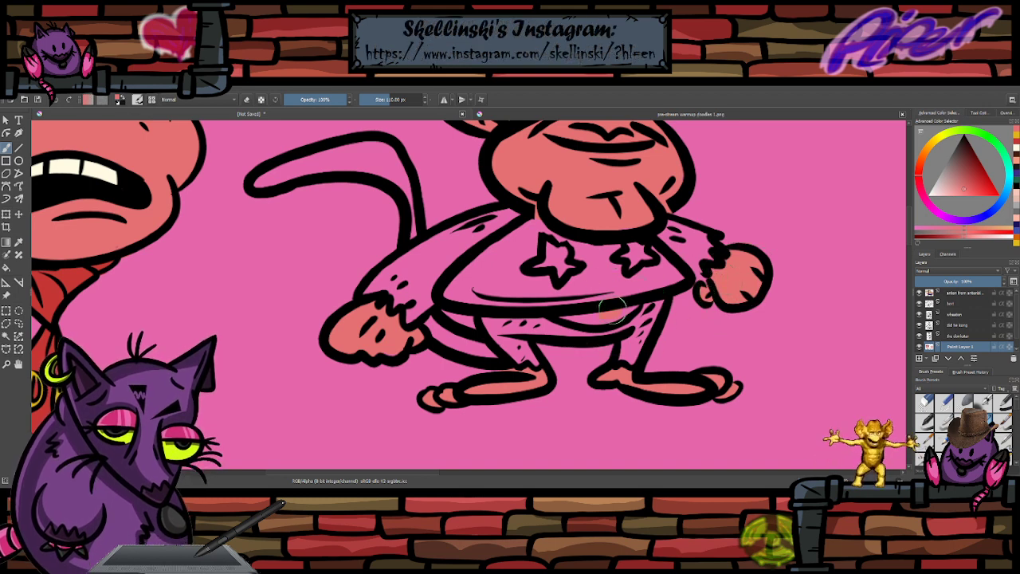
{"action": "left_click_drag", "start_coordinate": [607, 314], "coordinate": [625, 305]}
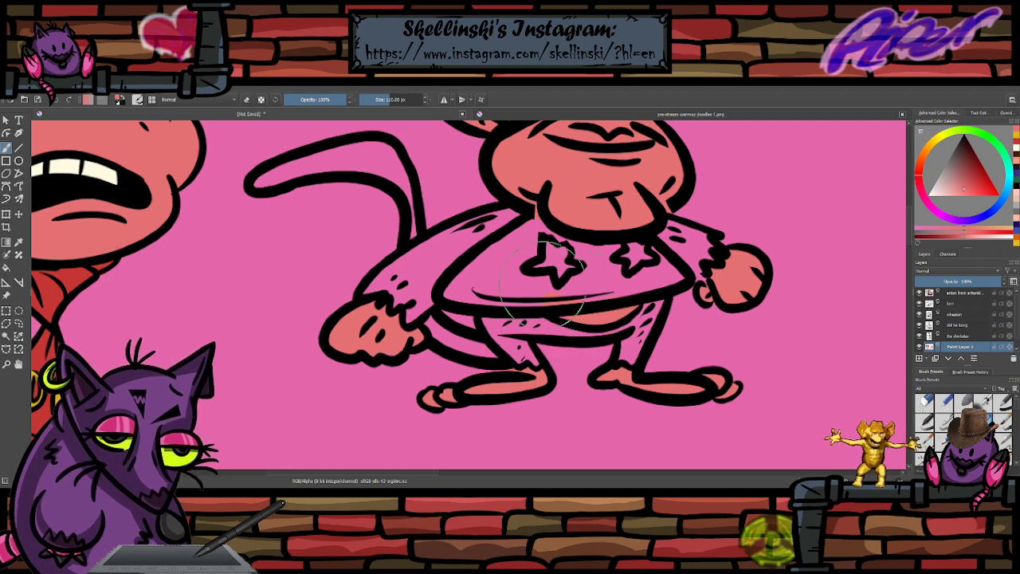
- Fill the star-shirted monkey's tail-side arm and both legs with dark brown beneath the line art, using a 110 px brush
{"action": "scroll", "coordinate": [548, 290], "scroll_direction": "down", "scroll_amount": 3}
{"action": "scroll", "coordinate": [561, 251], "scroll_direction": "up", "scroll_amount": 2}
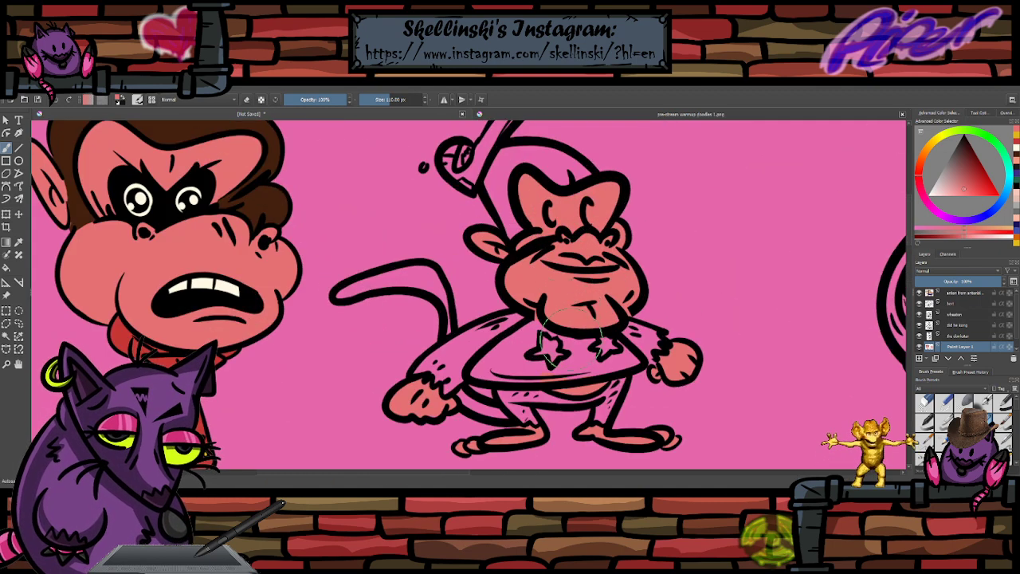
{"action": "scroll", "coordinate": [558, 275], "scroll_direction": "up", "scroll_amount": 5}
{"action": "scroll", "coordinate": [529, 301], "scroll_direction": "down", "scroll_amount": 6}
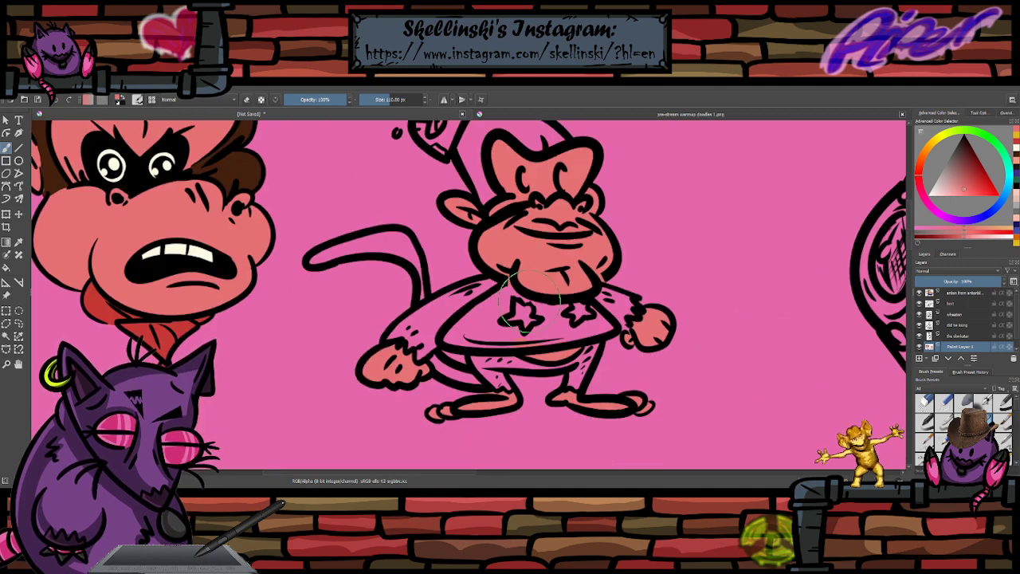
{"action": "scroll", "coordinate": [510, 236], "scroll_direction": "up", "scroll_amount": 2}
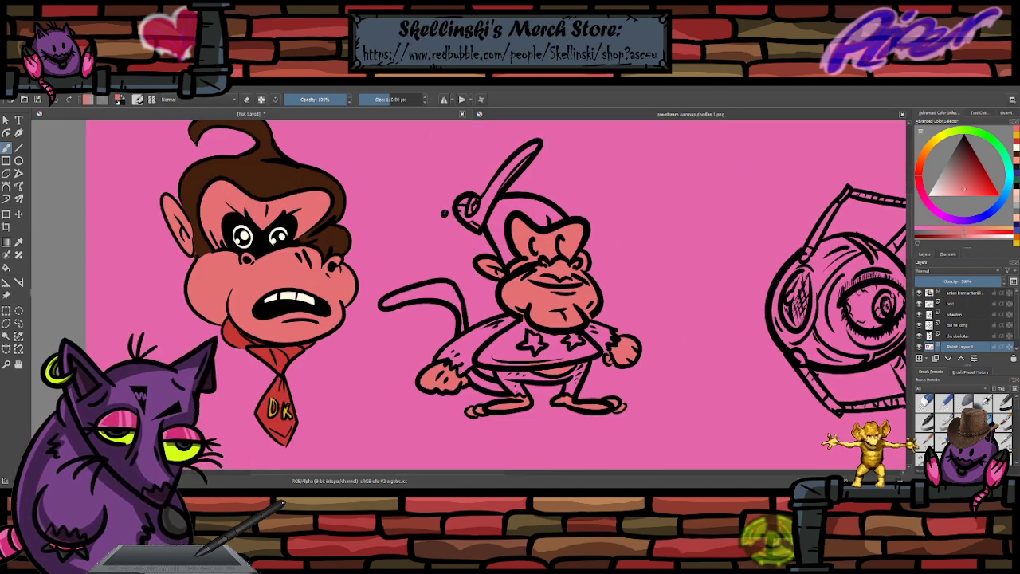
{"action": "scroll", "coordinate": [481, 307], "scroll_direction": "down", "scroll_amount": 2}
{"action": "scroll", "coordinate": [481, 306], "scroll_direction": "up", "scroll_amount": 3}
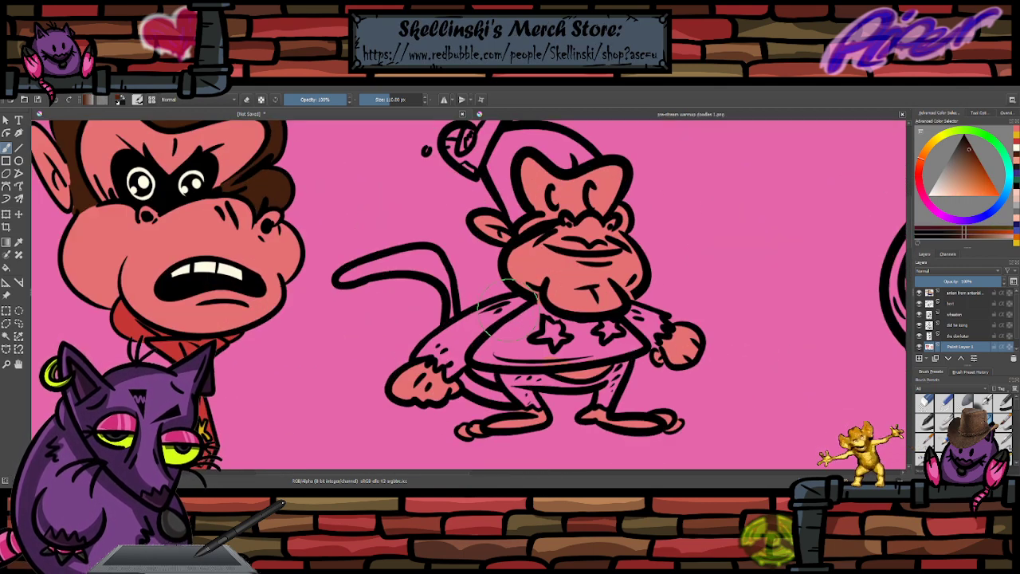
{"action": "mouse_move", "coordinate": [456, 318]}
{"action": "left_mouse_down"}
{"action": "mouse_move", "coordinate": [526, 306]}
{"action": "mouse_move", "coordinate": [612, 336]}
{"action": "left_mouse_up"}
{"action": "mouse_move", "coordinate": [488, 328]}
{"action": "left_mouse_down"}
{"action": "mouse_move", "coordinate": [454, 332]}
{"action": "mouse_move", "coordinate": [435, 350]}
{"action": "mouse_move", "coordinate": [439, 363]}
{"action": "mouse_move", "coordinate": [457, 359]}
{"action": "left_mouse_up"}
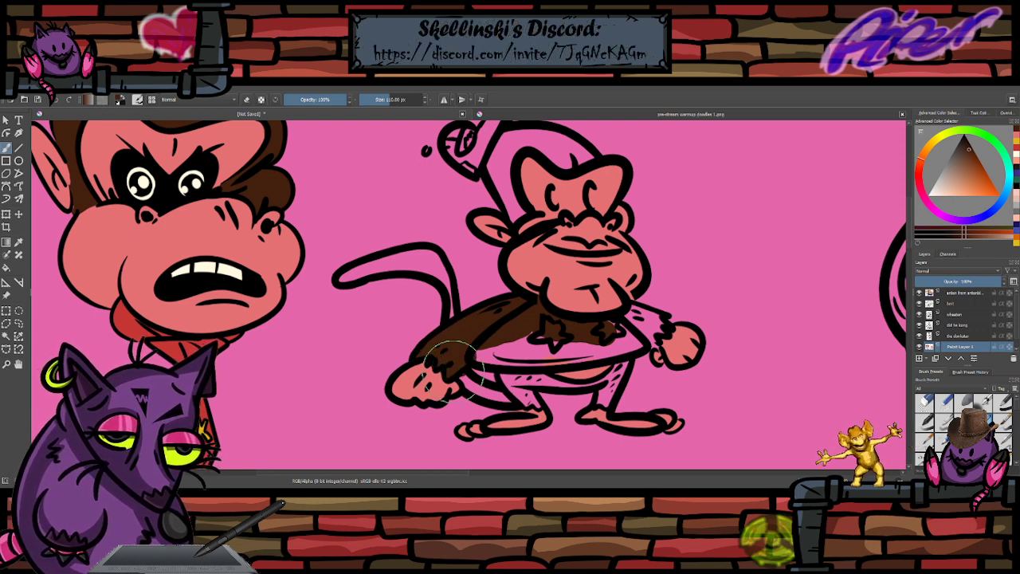
{"action": "mouse_move", "coordinate": [488, 393]}
{"action": "left_mouse_down"}
{"action": "mouse_move", "coordinate": [519, 383]}
{"action": "mouse_move", "coordinate": [504, 378]}
{"action": "mouse_move", "coordinate": [536, 381]}
{"action": "left_mouse_up"}
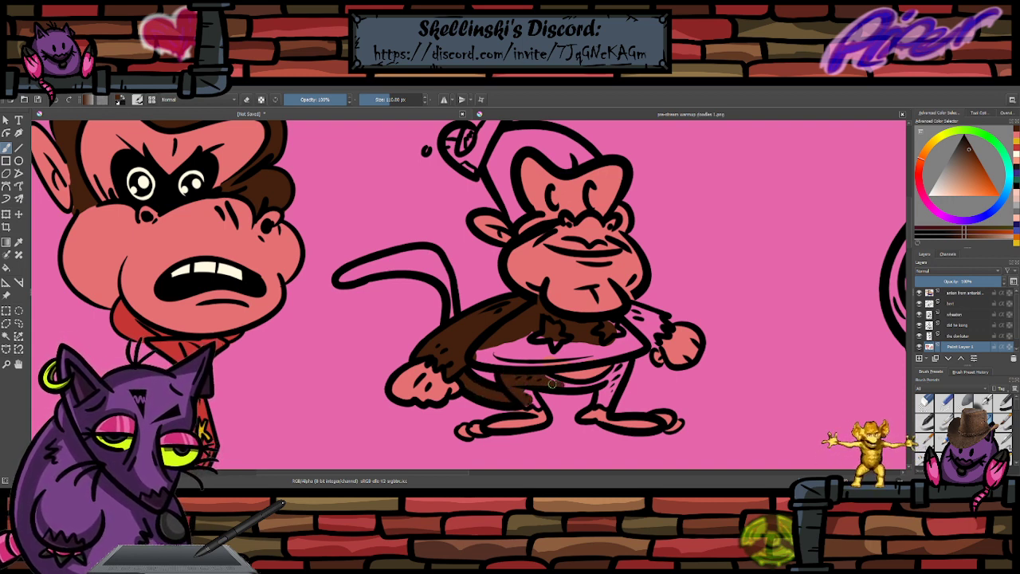
{"action": "left_click_drag", "start_coordinate": [605, 385], "coordinate": [617, 369]}
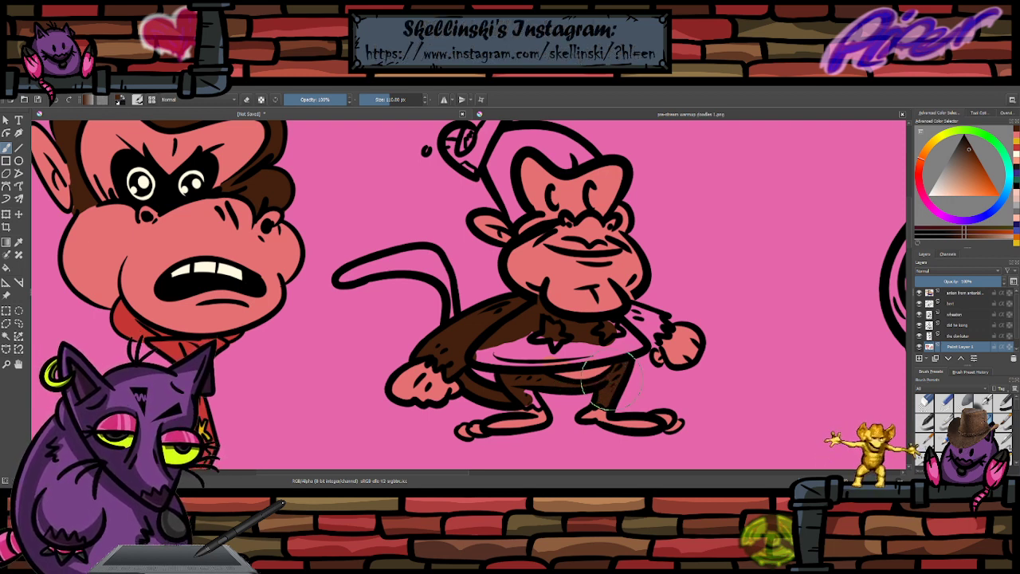
{"action": "left_click_drag", "start_coordinate": [533, 392], "coordinate": [534, 400]}
- Fill the monkey's tail and the arm farthest from it with the same dark brown
{"action": "key", "text": "e"}
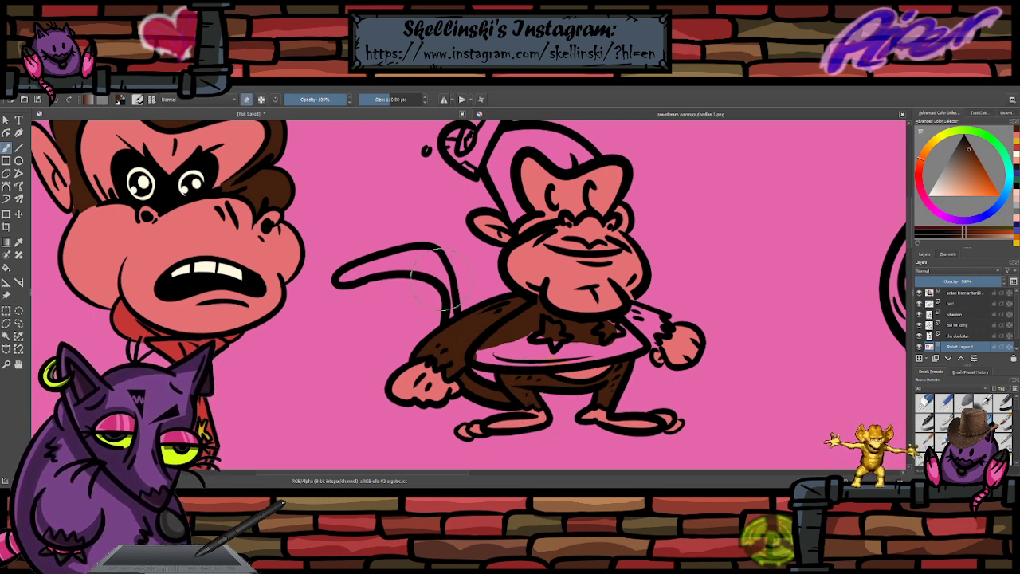
{"action": "key", "text": "e"}
{"action": "mouse_move", "coordinate": [393, 259]}
{"action": "left_mouse_down"}
{"action": "mouse_move", "coordinate": [346, 275]}
{"action": "mouse_move", "coordinate": [407, 255]}
{"action": "mouse_move", "coordinate": [434, 259]}
{"action": "mouse_move", "coordinate": [411, 270]}
{"action": "left_mouse_up"}
{"action": "key", "text": "e"}
{"action": "key", "text": "e"}
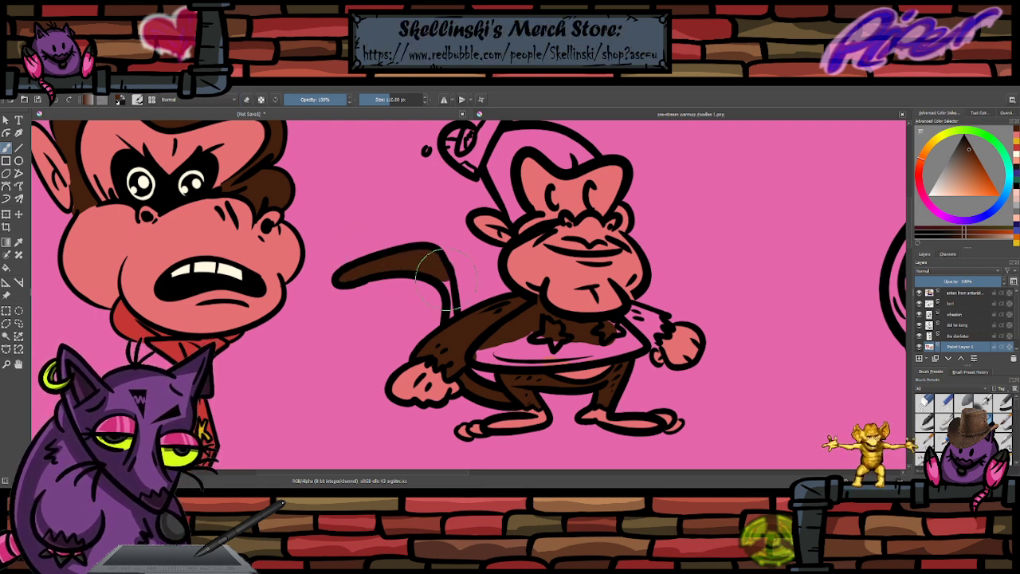
{"action": "key", "text": "e"}
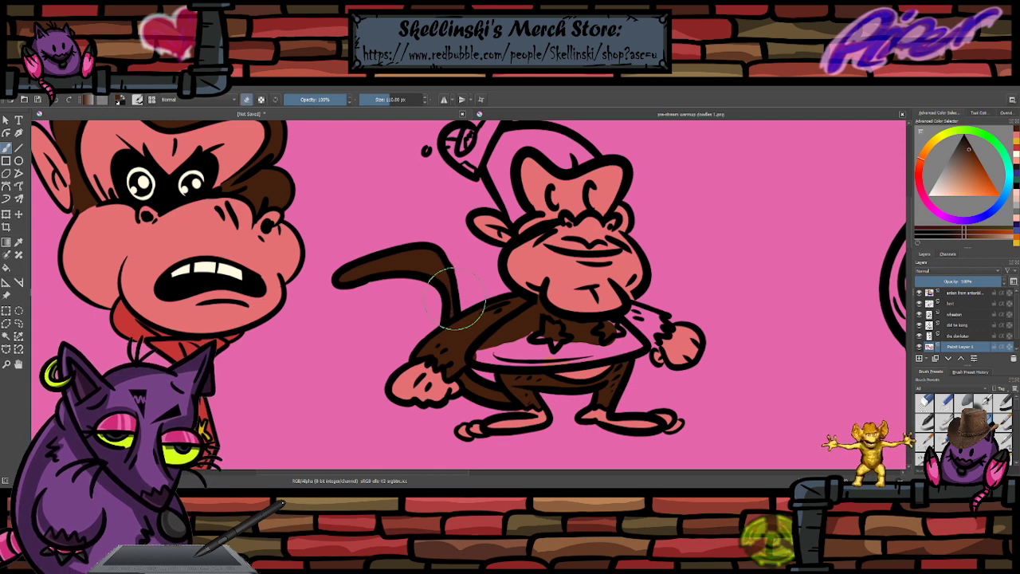
{"action": "key", "text": "e"}
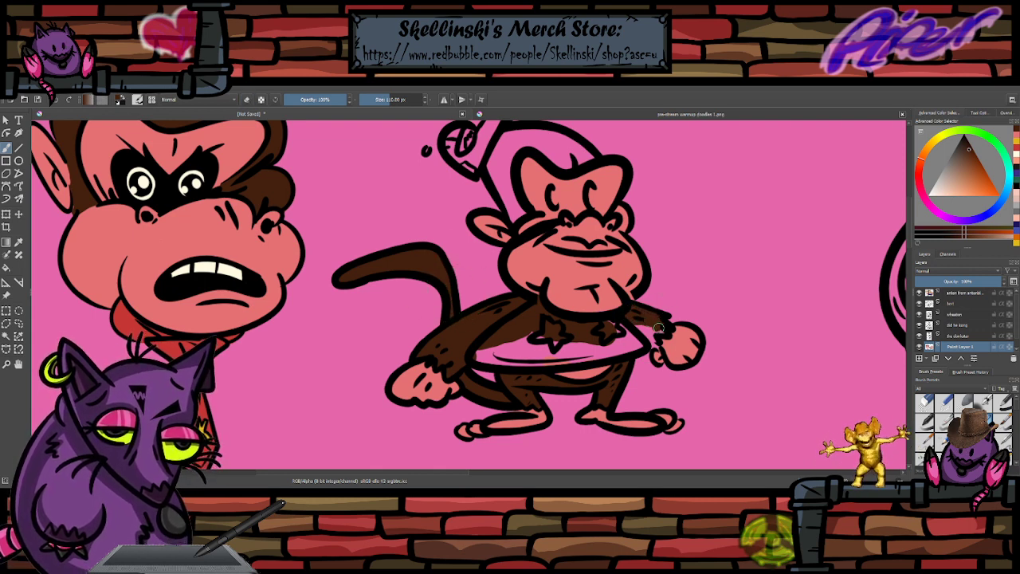
{"action": "mouse_move", "coordinate": [652, 339]}
{"action": "left_mouse_down"}
{"action": "mouse_move", "coordinate": [646, 331]}
{"action": "mouse_move", "coordinate": [659, 332]}
{"action": "left_mouse_up"}
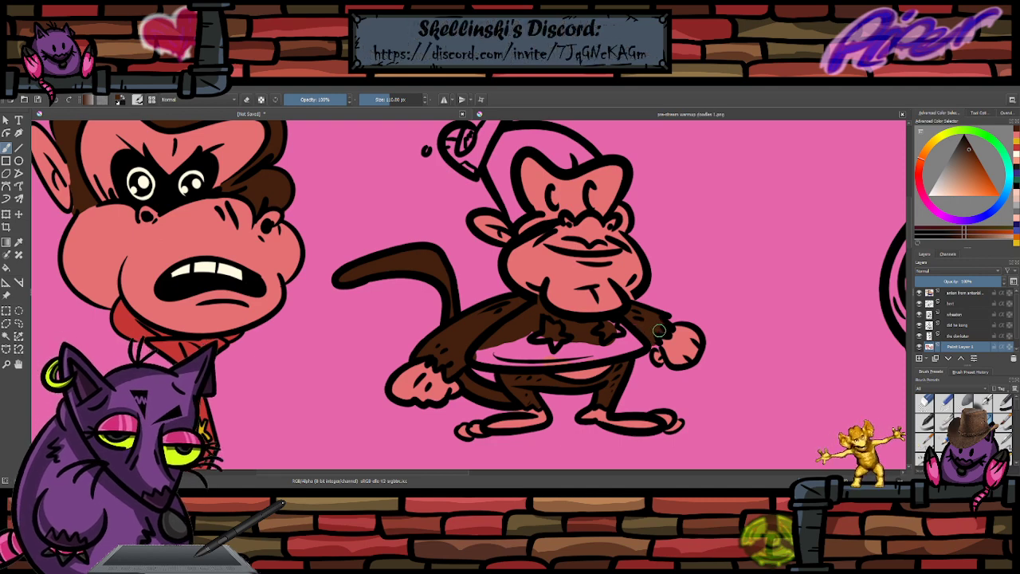
- Fill the hair on the star-shirted monkey's head with dark brown beneath the line art
{"action": "scroll", "coordinate": [622, 312], "scroll_direction": "down", "scroll_amount": 3}
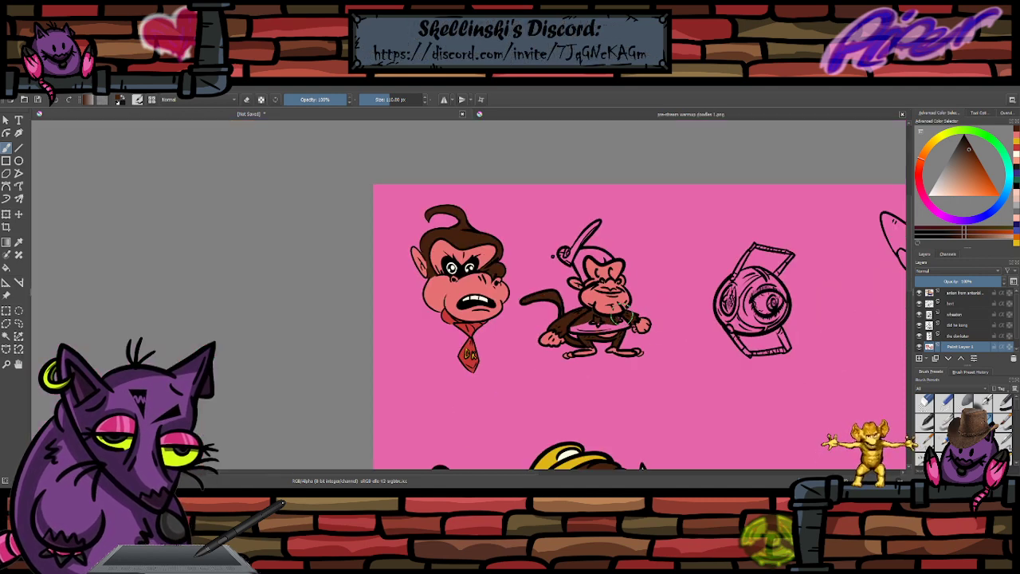
{"action": "scroll", "coordinate": [616, 232], "scroll_direction": "up", "scroll_amount": 3}
{"action": "scroll", "coordinate": [717, 247], "scroll_direction": "down", "scroll_amount": 2}
{"action": "scroll", "coordinate": [701, 271], "scroll_direction": "up", "scroll_amount": 3}
{"action": "mouse_move", "coordinate": [502, 353]}
{"action": "left_mouse_down"}
{"action": "mouse_move", "coordinate": [466, 267]}
{"action": "mouse_move", "coordinate": [484, 240]}
{"action": "mouse_move", "coordinate": [565, 241]}
{"action": "mouse_move", "coordinate": [586, 253]}
{"action": "mouse_move", "coordinate": [564, 261]}
{"action": "mouse_move", "coordinate": [594, 263]}
{"action": "mouse_move", "coordinate": [556, 261]}
{"action": "mouse_move", "coordinate": [495, 235]}
{"action": "mouse_move", "coordinate": [483, 291]}
{"action": "mouse_move", "coordinate": [562, 217]}
{"action": "mouse_move", "coordinate": [596, 219]}
{"action": "left_mouse_up"}
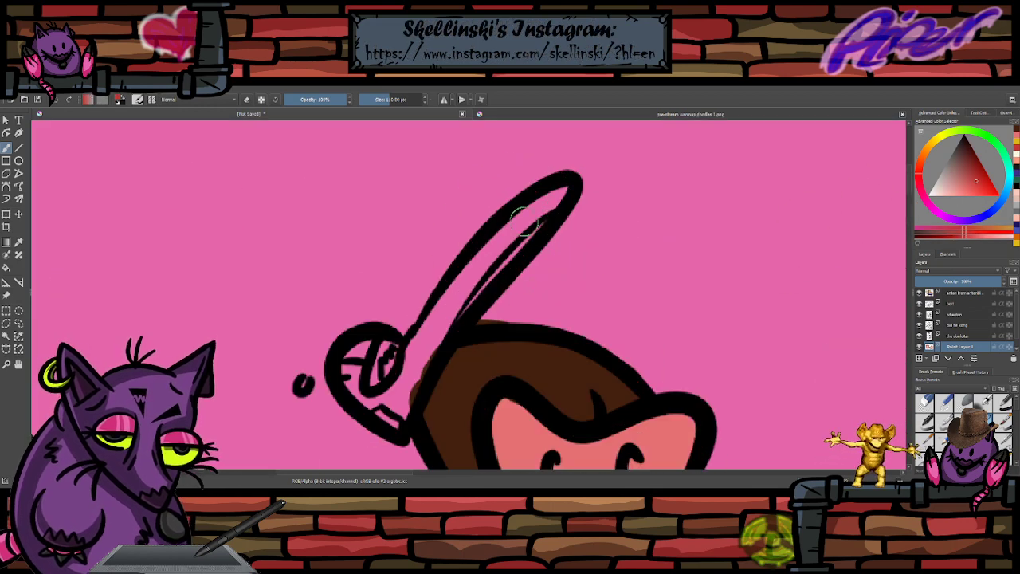
- Fill the monkey's cap and its long brim with medium red, erasing the paint that spills past the outline
{"action": "mouse_move", "coordinate": [514, 230]}
{"action": "left_mouse_down"}
{"action": "mouse_move", "coordinate": [559, 192]}
{"action": "mouse_move", "coordinate": [495, 254]}
{"action": "mouse_move", "coordinate": [412, 372]}
{"action": "mouse_move", "coordinate": [385, 381]}
{"action": "mouse_move", "coordinate": [383, 359]}
{"action": "mouse_move", "coordinate": [365, 357]}
{"action": "mouse_move", "coordinate": [378, 390]}
{"action": "mouse_move", "coordinate": [398, 402]}
{"action": "mouse_move", "coordinate": [379, 406]}
{"action": "mouse_move", "coordinate": [389, 410]}
{"action": "mouse_move", "coordinate": [372, 388]}
{"action": "mouse_move", "coordinate": [379, 363]}
{"action": "mouse_move", "coordinate": [395, 365]}
{"action": "mouse_move", "coordinate": [395, 380]}
{"action": "mouse_move", "coordinate": [491, 253]}
{"action": "mouse_move", "coordinate": [569, 186]}
{"action": "mouse_move", "coordinate": [563, 170]}
{"action": "mouse_move", "coordinate": [559, 194]}
{"action": "left_mouse_up"}
{"action": "key", "text": "ctrl+z"}
{"action": "key", "text": "e"}
{"action": "key", "text": "e"}
{"action": "key", "text": "e"}
{"action": "left_click_drag", "start_coordinate": [412, 301], "coordinate": [406, 306]}
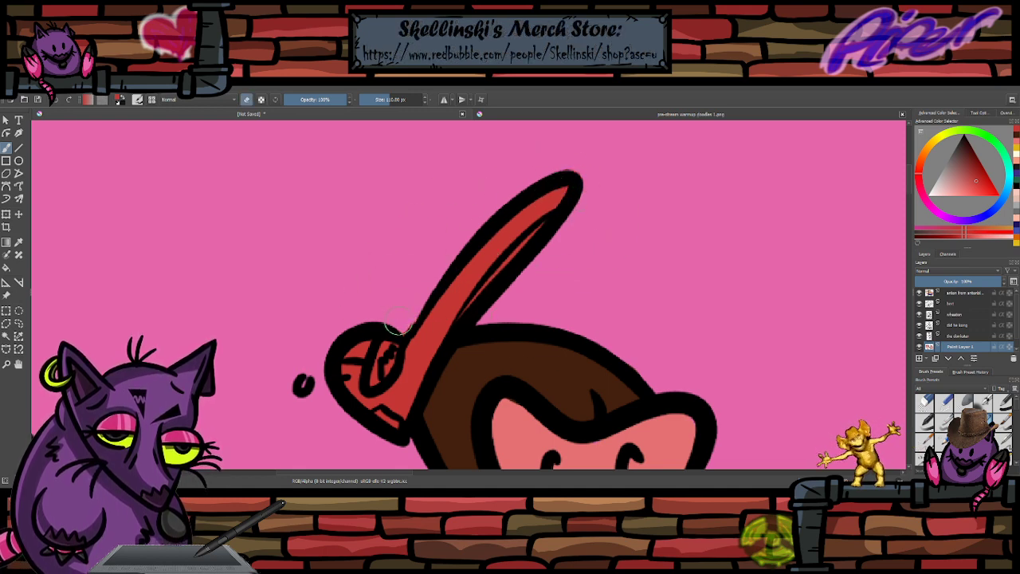
{"action": "key", "text": "e"}
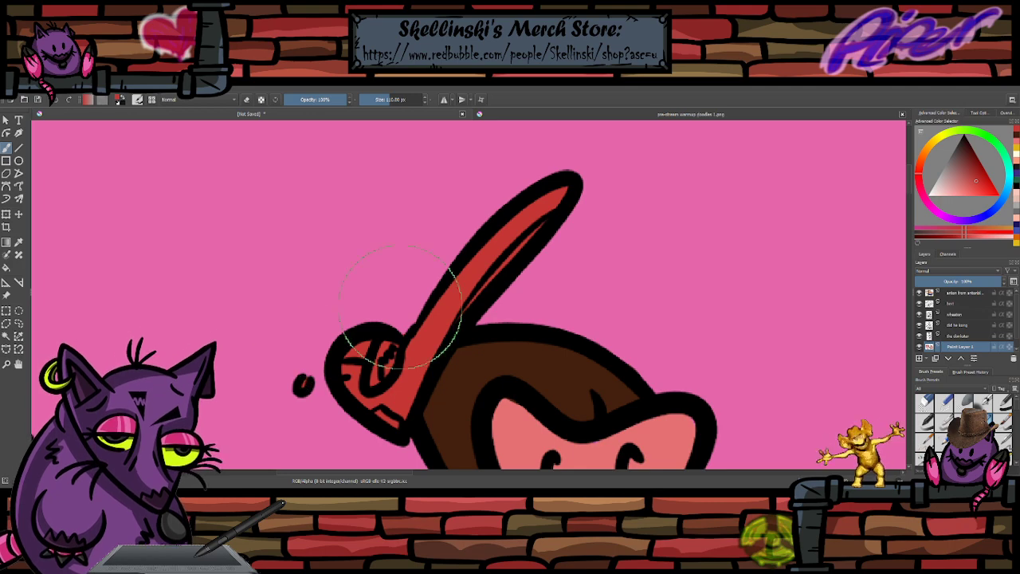
- Fill the monkey's star shirt with medium red, covering the brown on its upper part
{"action": "scroll", "coordinate": [522, 272], "scroll_direction": "down", "scroll_amount": 5}
{"action": "left_click_drag", "start_coordinate": [541, 348], "coordinate": [546, 308]}
{"action": "scroll", "coordinate": [532, 331], "scroll_direction": "up", "scroll_amount": 4}
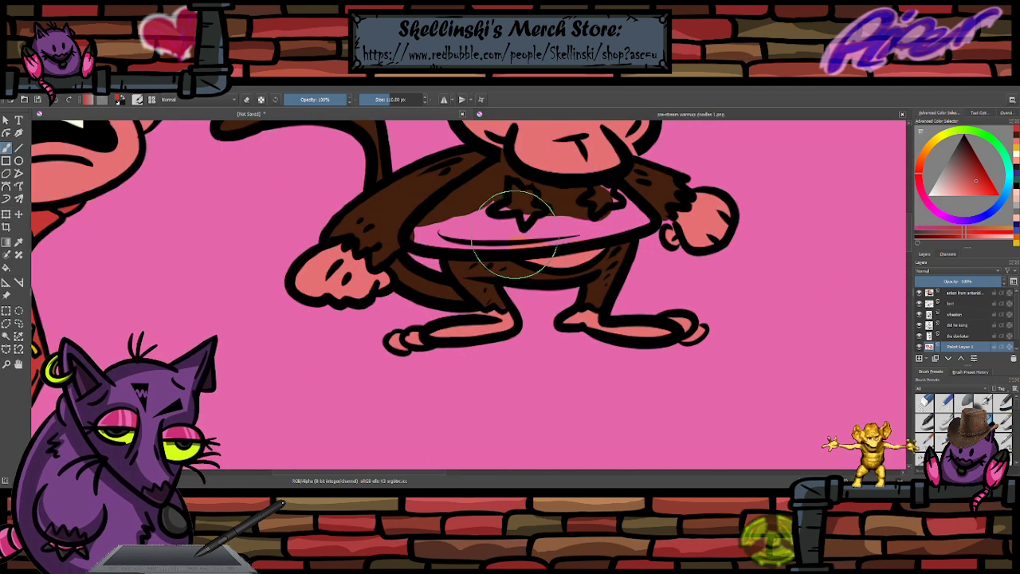
{"action": "mouse_move", "coordinate": [514, 231]}
{"action": "left_mouse_down"}
{"action": "mouse_move", "coordinate": [503, 168]}
{"action": "mouse_move", "coordinate": [500, 184]}
{"action": "mouse_move", "coordinate": [423, 233]}
{"action": "mouse_move", "coordinate": [610, 215]}
{"action": "mouse_move", "coordinate": [568, 202]}
{"action": "mouse_move", "coordinate": [603, 198]}
{"action": "mouse_move", "coordinate": [636, 217]}
{"action": "mouse_move", "coordinate": [558, 224]}
{"action": "mouse_move", "coordinate": [494, 184]}
{"action": "mouse_move", "coordinate": [503, 175]}
{"action": "mouse_move", "coordinate": [460, 209]}
{"action": "left_mouse_up"}
{"action": "key", "text": "ctrl+z"}
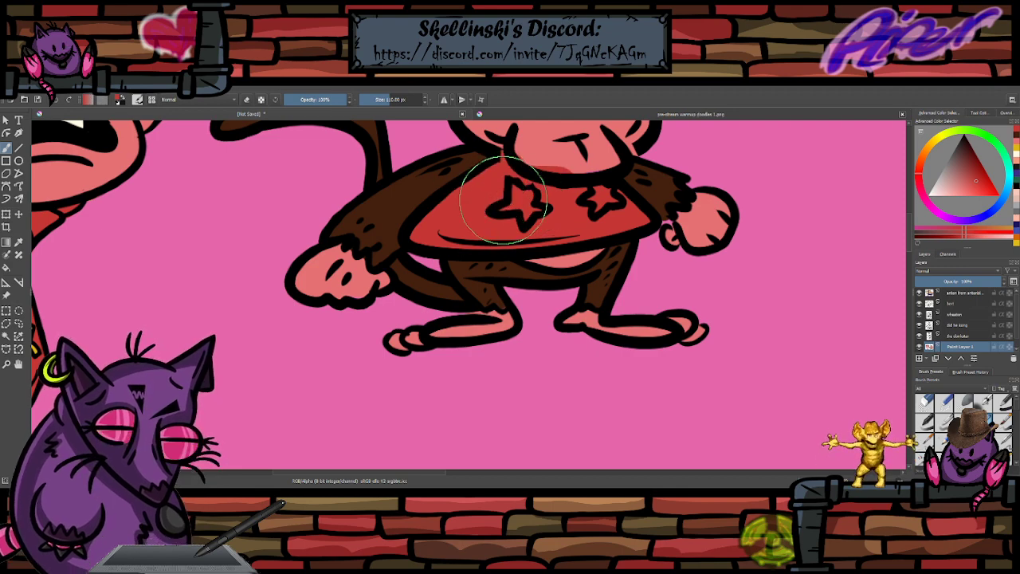
- Sample salmon pink from the monkey's face and paint over the red on its chin
{"action": "scroll", "coordinate": [510, 208], "scroll_direction": "down", "scroll_amount": 4}
{"action": "scroll", "coordinate": [510, 207], "scroll_direction": "up", "scroll_amount": 4}
{"action": "scroll", "coordinate": [510, 208], "scroll_direction": "down", "scroll_amount": 1}
{"action": "scroll", "coordinate": [510, 207], "scroll_direction": "up", "scroll_amount": 1}
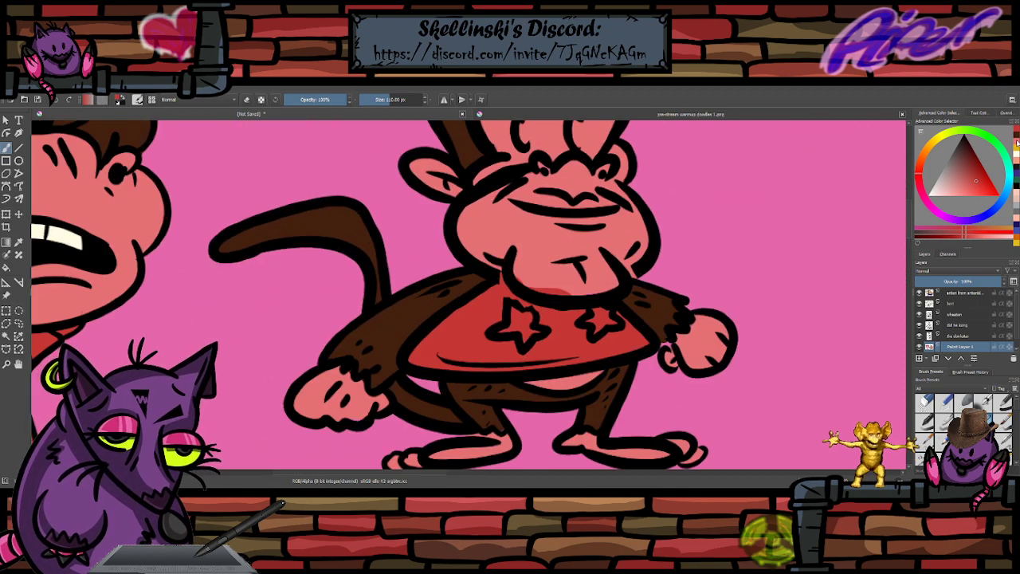
{"action": "left_click_drag", "start_coordinate": [581, 286], "coordinate": [557, 277]}
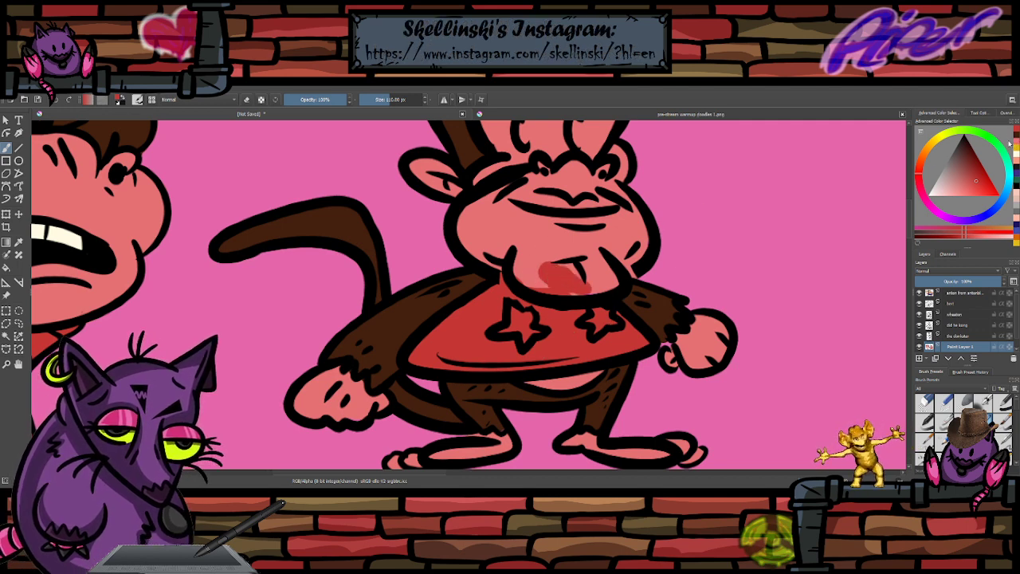
{"action": "mouse_move", "coordinate": [548, 279]}
{"action": "left_mouse_down"}
{"action": "mouse_move", "coordinate": [561, 267]}
{"action": "mouse_move", "coordinate": [530, 271]}
{"action": "left_mouse_up"}
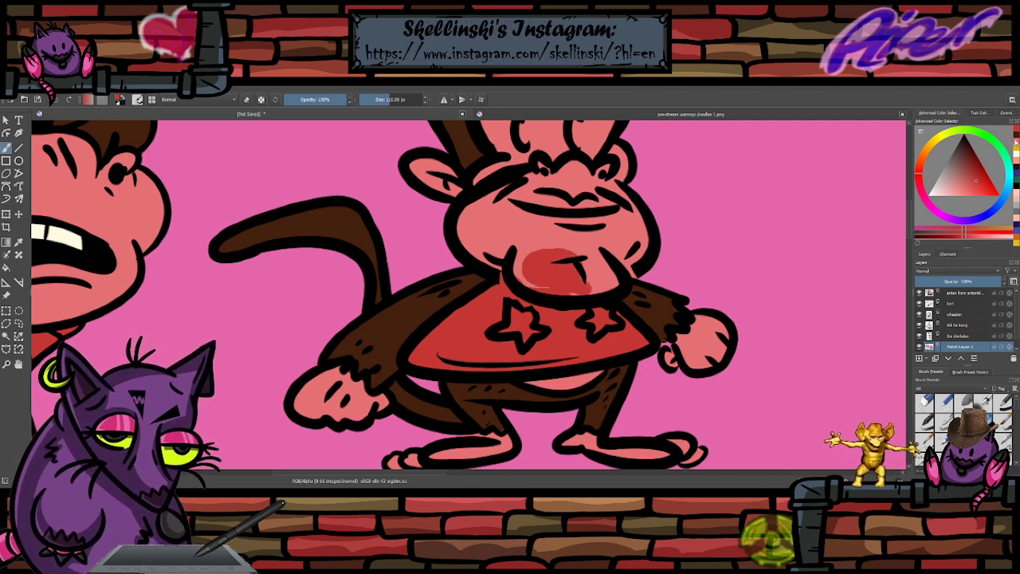
{"action": "left_click", "coordinate": [558, 231], "text": "ctrl"}
{"action": "mouse_move", "coordinate": [558, 233]}
{"action": "left_mouse_down"}
{"action": "mouse_move", "coordinate": [576, 250]}
{"action": "mouse_move", "coordinate": [542, 263]}
{"action": "mouse_move", "coordinate": [588, 276]}
{"action": "left_mouse_up"}
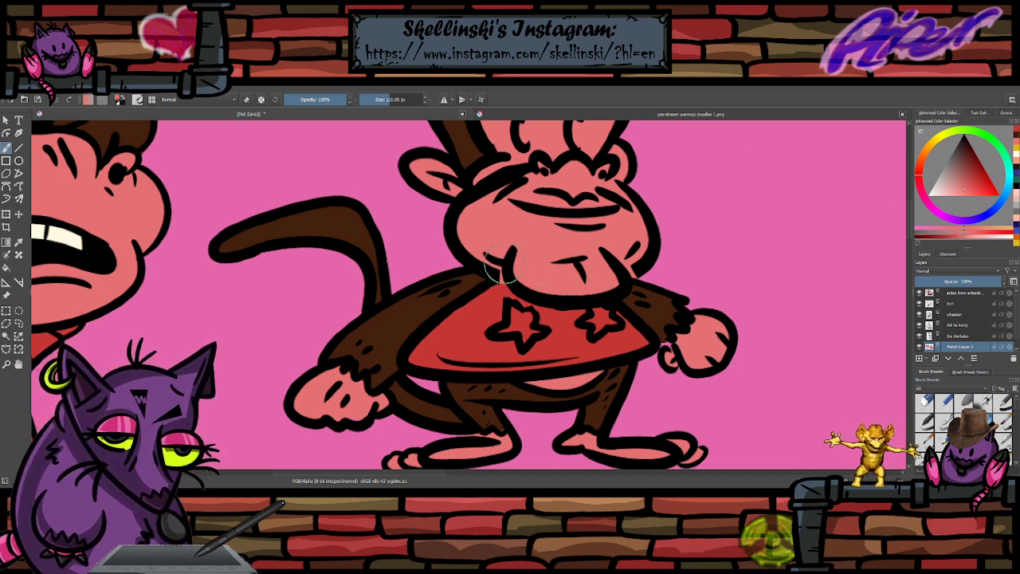
- Fill both stars on the monkey's shirt with golden yellow
{"action": "scroll", "coordinate": [592, 230], "scroll_direction": "down", "scroll_amount": 3}
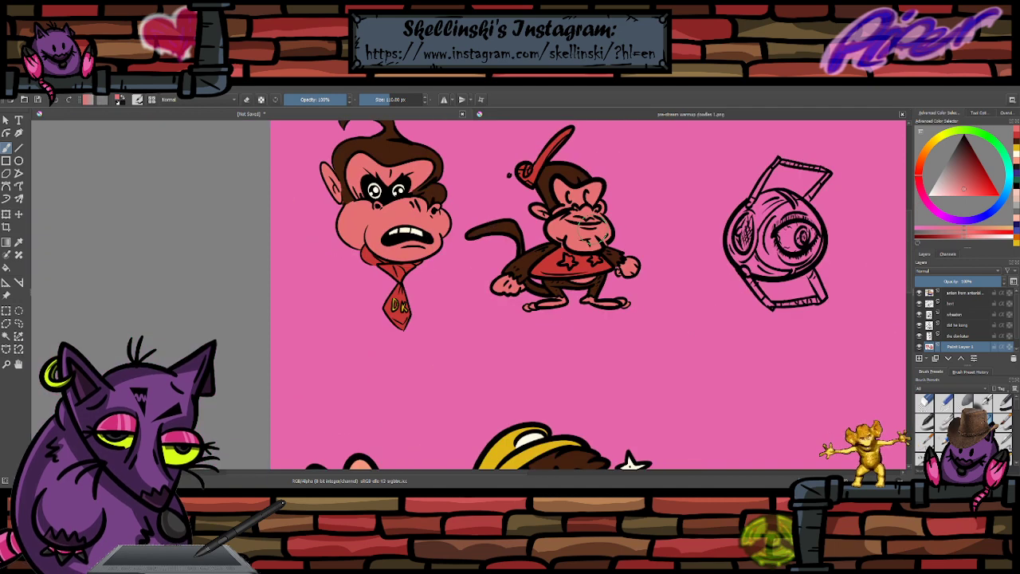
{"action": "scroll", "coordinate": [588, 228], "scroll_direction": "up", "scroll_amount": 4}
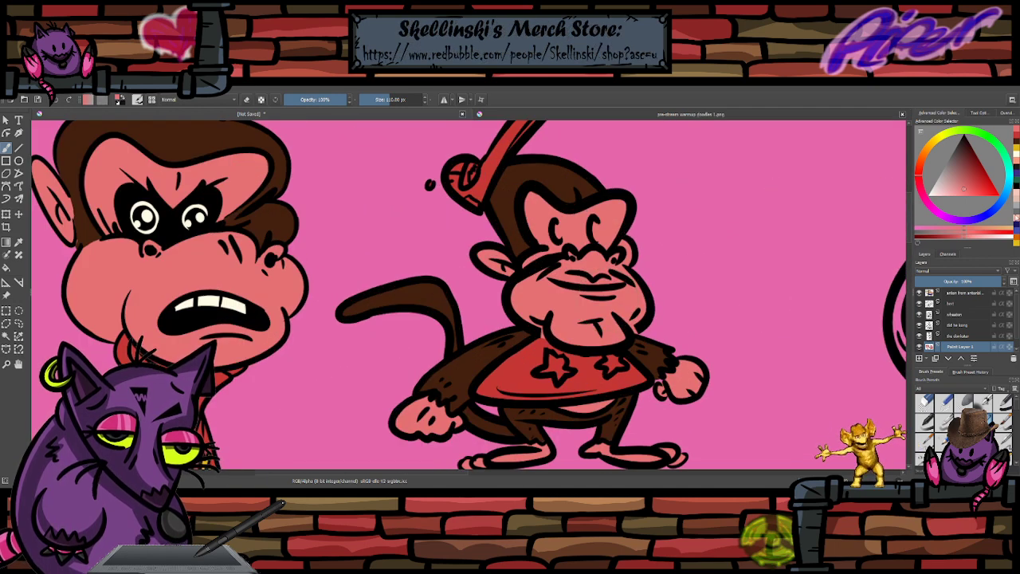
{"action": "left_click", "coordinate": [1016, 142]}
{"action": "left_click", "coordinate": [1016, 150]}
{"action": "scroll", "coordinate": [596, 351], "scroll_direction": "up", "scroll_amount": 3}
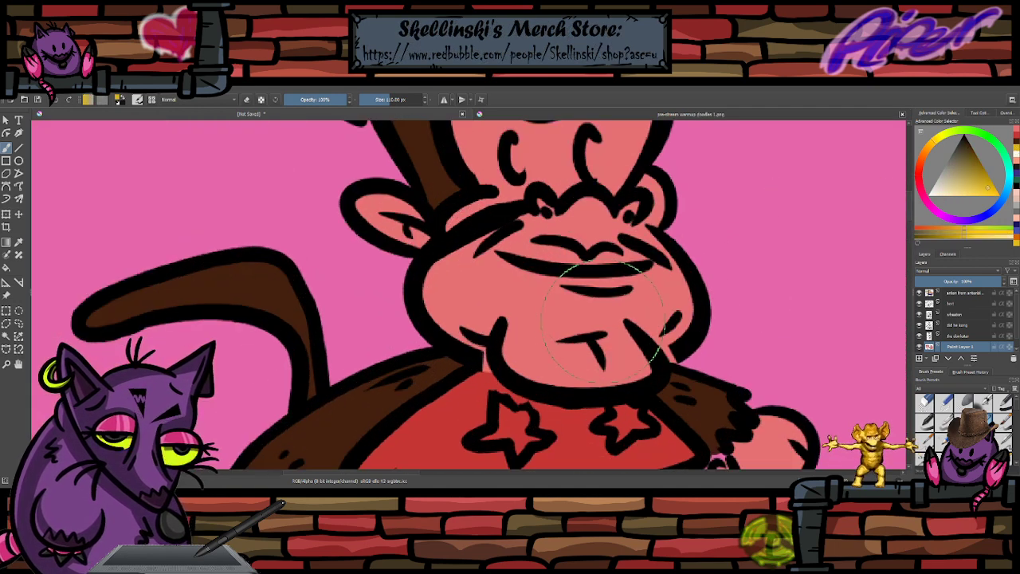
{"action": "mouse_move", "coordinate": [458, 368]}
{"action": "left_mouse_down"}
{"action": "mouse_move", "coordinate": [479, 386]}
{"action": "mouse_move", "coordinate": [491, 378]}
{"action": "mouse_move", "coordinate": [493, 421]}
{"action": "mouse_move", "coordinate": [514, 407]}
{"action": "mouse_move", "coordinate": [443, 398]}
{"action": "left_mouse_up"}
{"action": "key", "text": "bracketright"}
{"action": "key", "text": "bracketright"}
{"action": "key", "text": "bracketright"}
{"action": "key", "text": "bracketleft"}
{"action": "key", "text": "bracketleft"}
{"action": "key", "text": "bracketleft"}
{"action": "mouse_move", "coordinate": [619, 373]}
{"action": "left_mouse_down"}
{"action": "mouse_move", "coordinate": [642, 365]}
{"action": "mouse_move", "coordinate": [661, 388]}
{"action": "mouse_move", "coordinate": [630, 399]}
{"action": "left_mouse_up"}
{"action": "key", "text": "bracketright"}
{"action": "key", "text": "bracketright"}
{"action": "key", "text": "bracketright"}
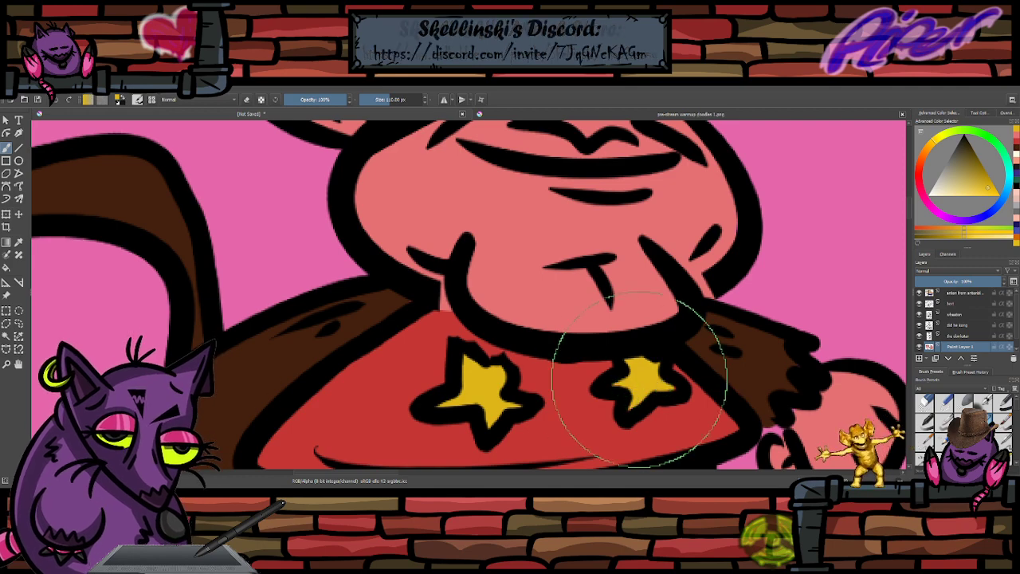
- Fill the oval emblem and the small patch at the edge of the monkey's red cap with off-white
{"action": "scroll", "coordinate": [670, 344], "scroll_direction": "down", "scroll_amount": 3}
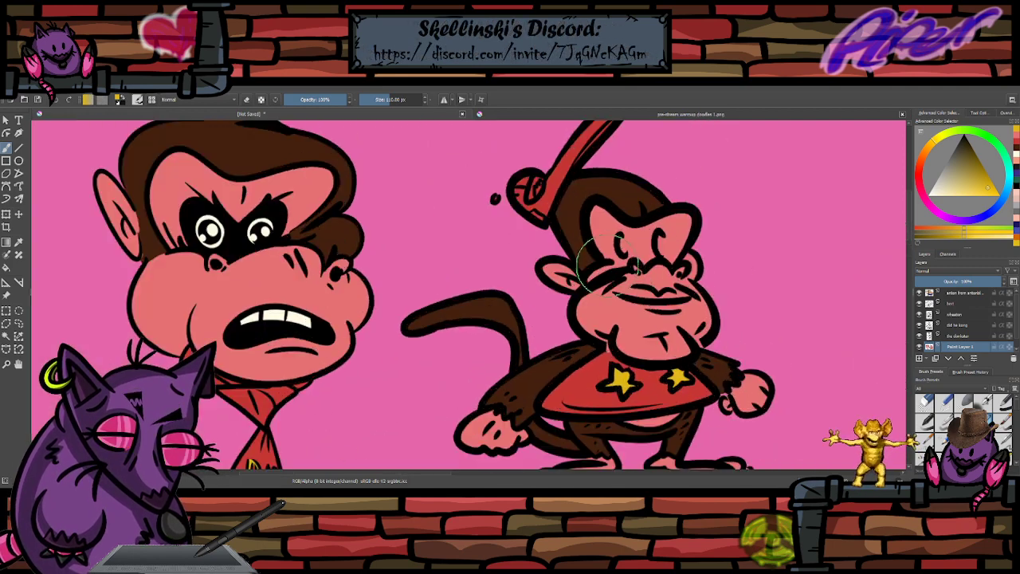
{"action": "left_click_drag", "start_coordinate": [629, 263], "coordinate": [695, 427]}
{"action": "scroll", "coordinate": [593, 232], "scroll_direction": "down", "scroll_amount": 1}
{"action": "scroll", "coordinate": [603, 257], "scroll_direction": "up", "scroll_amount": 2}
{"action": "scroll", "coordinate": [603, 257], "scroll_direction": "up", "scroll_amount": 3}
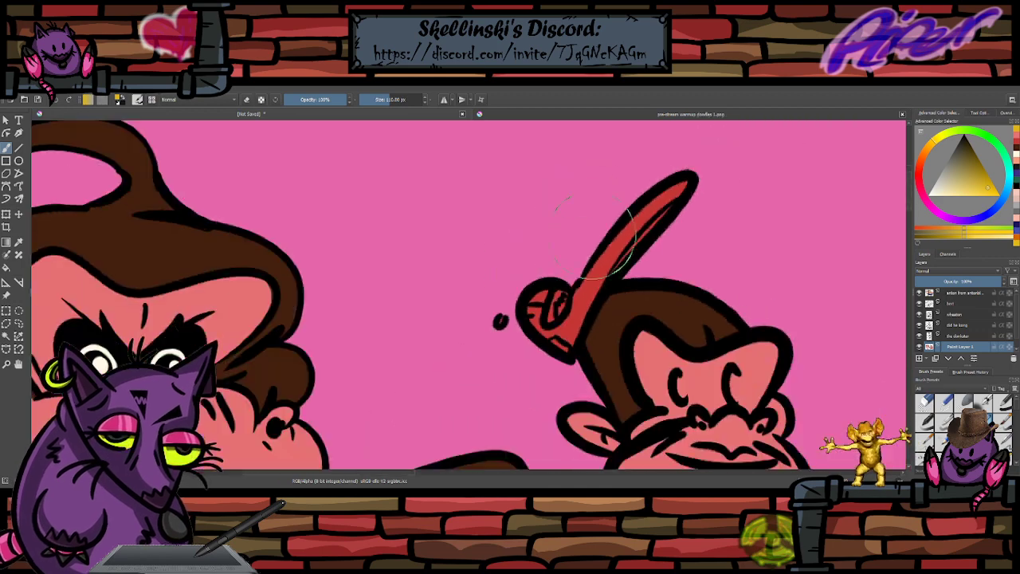
{"action": "left_click", "coordinate": [1016, 158]}
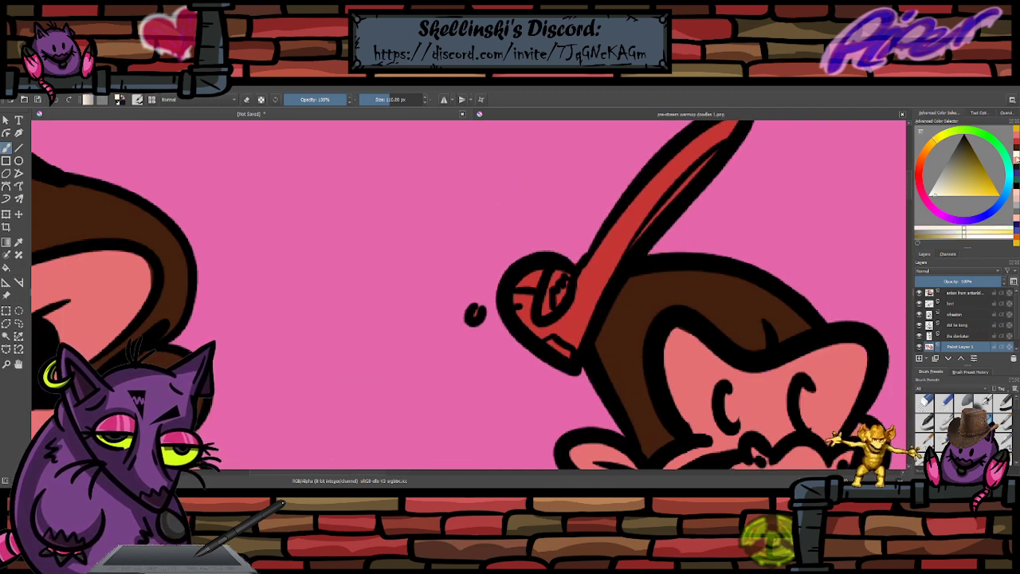
{"action": "mouse_move", "coordinate": [563, 276]}
{"action": "left_mouse_down"}
{"action": "mouse_move", "coordinate": [548, 312]}
{"action": "mouse_move", "coordinate": [559, 347]}
{"action": "left_mouse_up"}
{"action": "key", "text": "bracketright"}
{"action": "key", "text": "bracketright"}
{"action": "key", "text": "bracketright"}
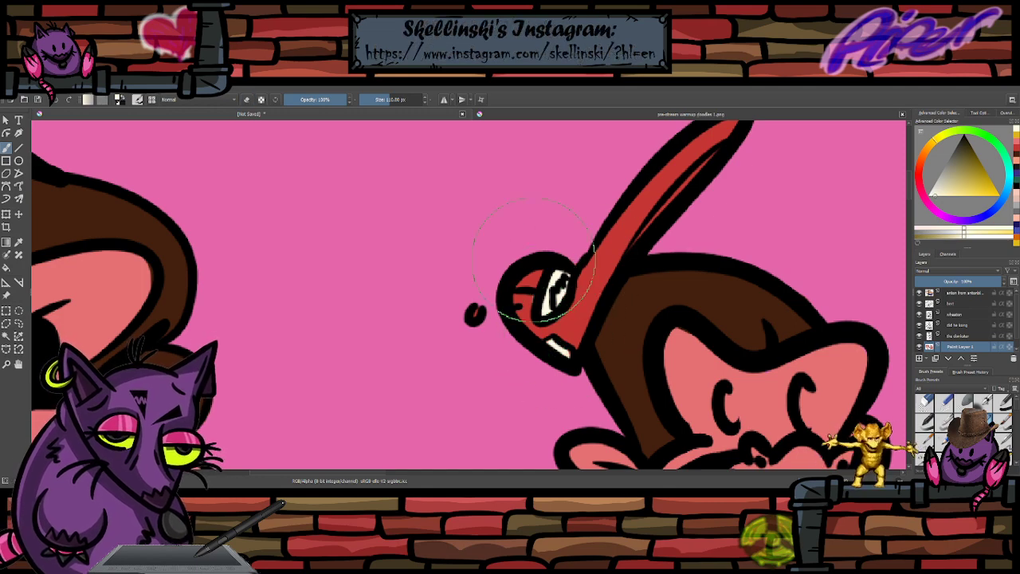
- Fill the whites of both of the monkey's eyes with off-white, using a 20 px brush
{"action": "scroll", "coordinate": [534, 264], "scroll_direction": "down", "scroll_amount": 5}
{"action": "scroll", "coordinate": [557, 277], "scroll_direction": "up", "scroll_amount": 4}
{"action": "scroll", "coordinate": [717, 311], "scroll_direction": "up", "scroll_amount": 2}
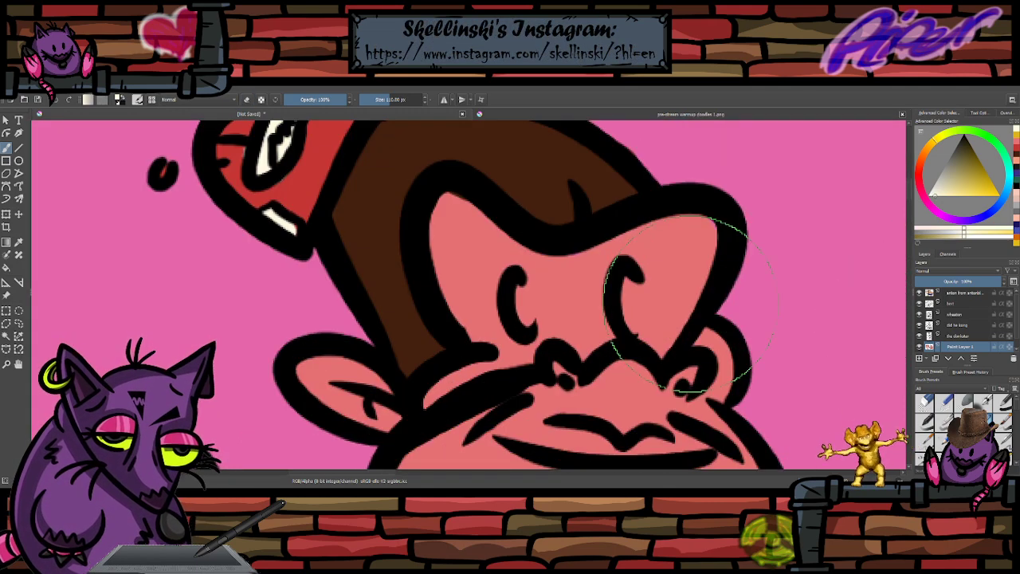
{"action": "key", "text": "bracketleft"}
{"action": "key", "text": "bracketleft"}
{"action": "key", "text": "bracketleft"}
{"action": "key", "text": "bracketleft"}
{"action": "key", "text": "bracketleft"}
{"action": "left_click_drag", "start_coordinate": [518, 287], "coordinate": [522, 325]}
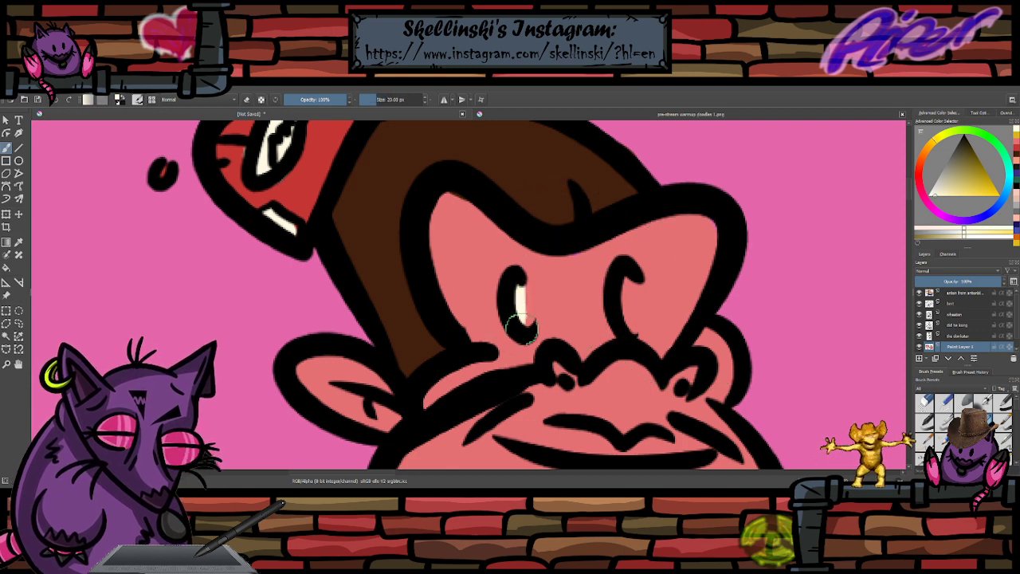
{"action": "left_click_drag", "start_coordinate": [520, 289], "coordinate": [525, 319]}
{"action": "left_click_drag", "start_coordinate": [622, 289], "coordinate": [633, 322]}
{"action": "left_click_drag", "start_coordinate": [642, 285], "coordinate": [640, 332]}
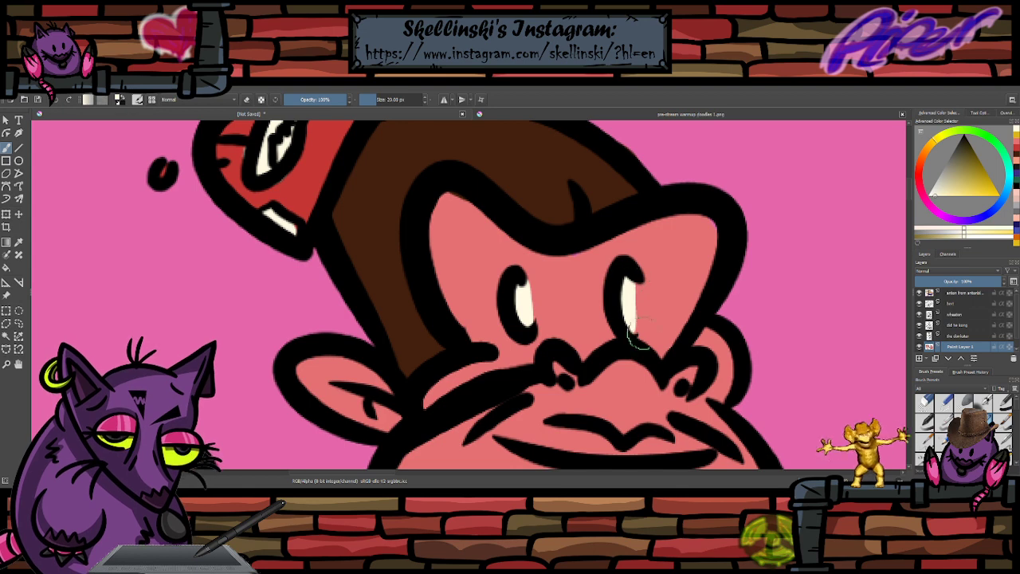
{"action": "mouse_move", "coordinate": [640, 283]}
{"action": "left_mouse_down"}
{"action": "mouse_move", "coordinate": [631, 328]}
{"action": "mouse_move", "coordinate": [662, 302]}
{"action": "mouse_move", "coordinate": [640, 285]}
{"action": "mouse_move", "coordinate": [637, 331]}
{"action": "left_mouse_up"}
{"action": "key", "text": "ctrl+z"}
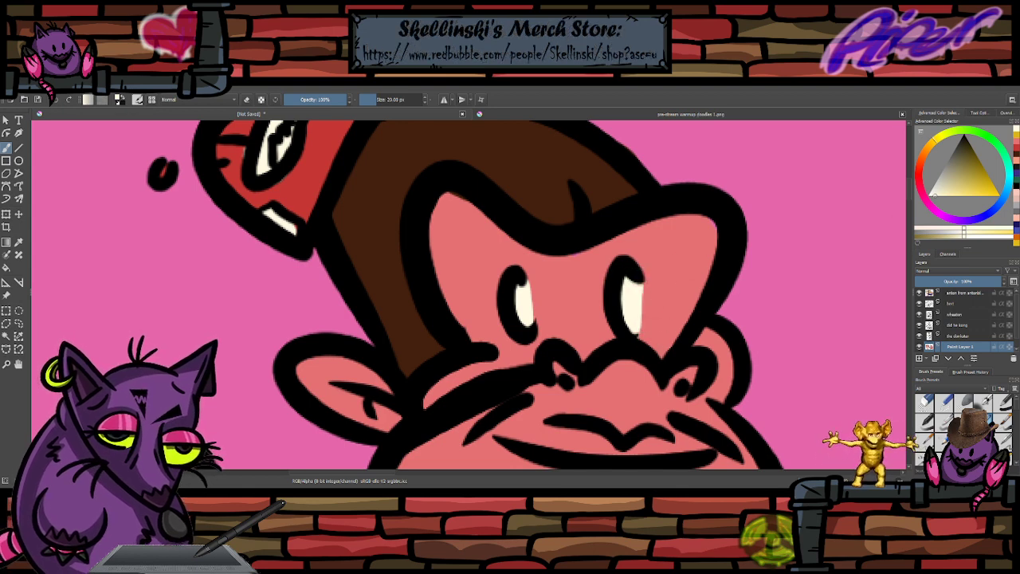
- Touch up the skin around the monkey's eyes with salmon pink
{"action": "left_click", "coordinate": [1015, 142]}
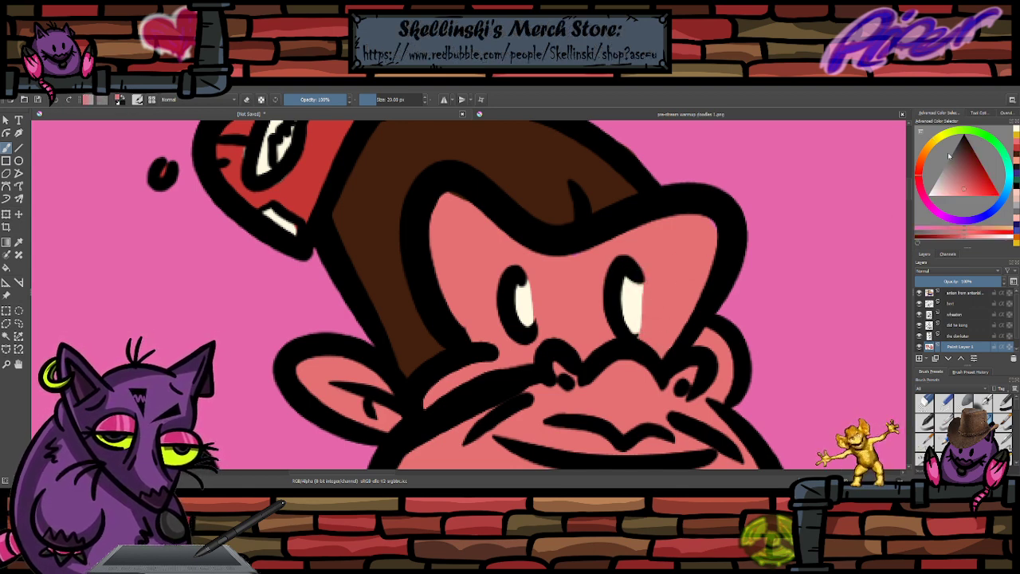
{"action": "left_click_drag", "start_coordinate": [631, 226], "coordinate": [570, 244]}
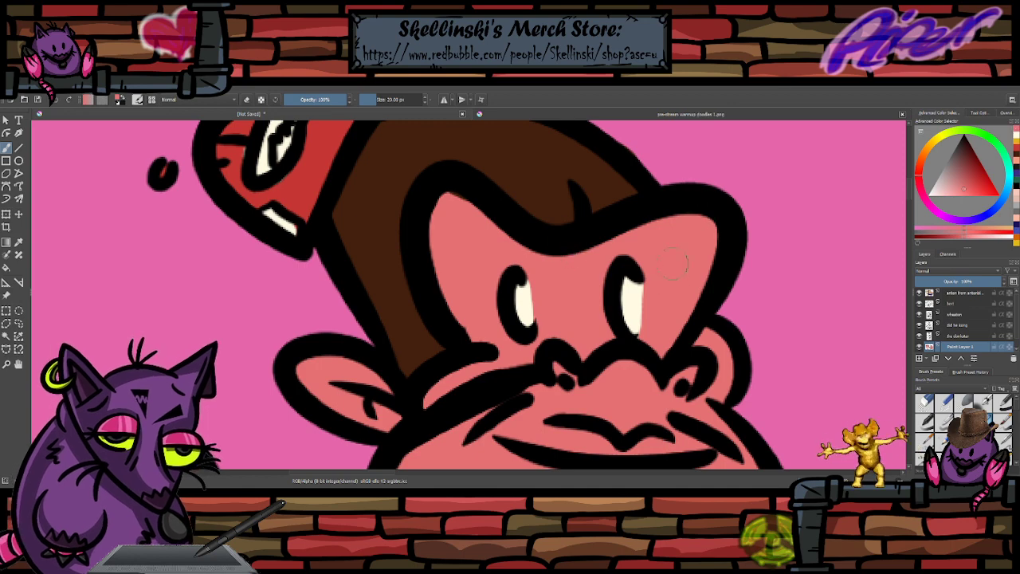
- Fill the whole round body of the eyeball doodle with off-white, using an enlarged brush
{"action": "scroll", "coordinate": [674, 263], "scroll_direction": "down", "scroll_amount": 5}
{"action": "scroll", "coordinate": [681, 259], "scroll_direction": "up", "scroll_amount": 1}
{"action": "scroll", "coordinate": [685, 255], "scroll_direction": "down", "scroll_amount": 1}
{"action": "scroll", "coordinate": [688, 252], "scroll_direction": "up", "scroll_amount": 1}
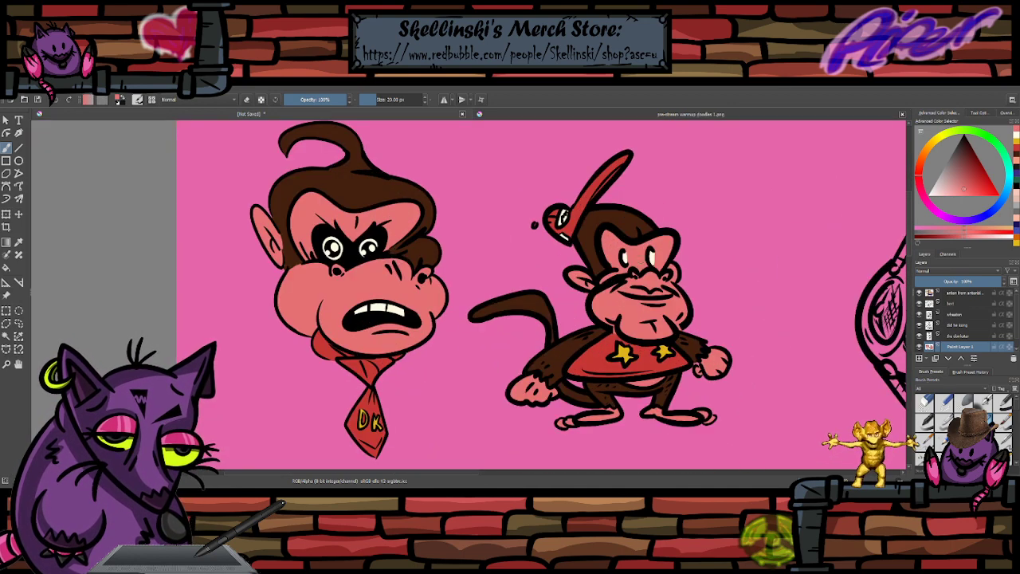
{"action": "scroll", "coordinate": [691, 250], "scroll_direction": "down", "scroll_amount": 1}
{"action": "scroll", "coordinate": [690, 250], "scroll_direction": "up", "scroll_amount": 1}
{"action": "scroll", "coordinate": [687, 249], "scroll_direction": "down", "scroll_amount": 3}
{"action": "scroll", "coordinate": [587, 271], "scroll_direction": "up", "scroll_amount": 3}
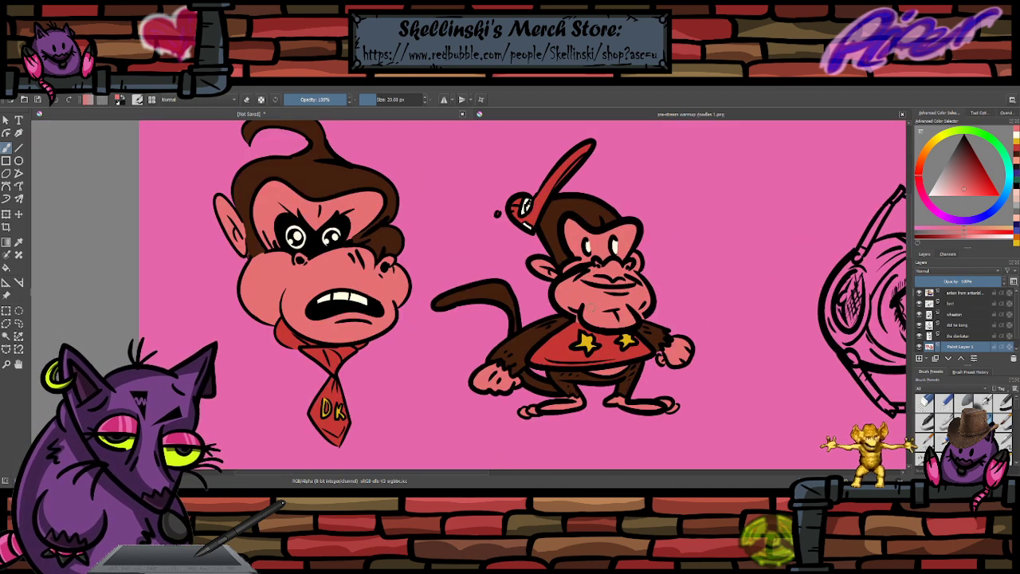
{"action": "scroll", "coordinate": [564, 253], "scroll_direction": "down", "scroll_amount": 2}
{"action": "scroll", "coordinate": [565, 253], "scroll_direction": "up", "scroll_amount": 5}
{"action": "scroll", "coordinate": [564, 254], "scroll_direction": "down", "scroll_amount": 2}
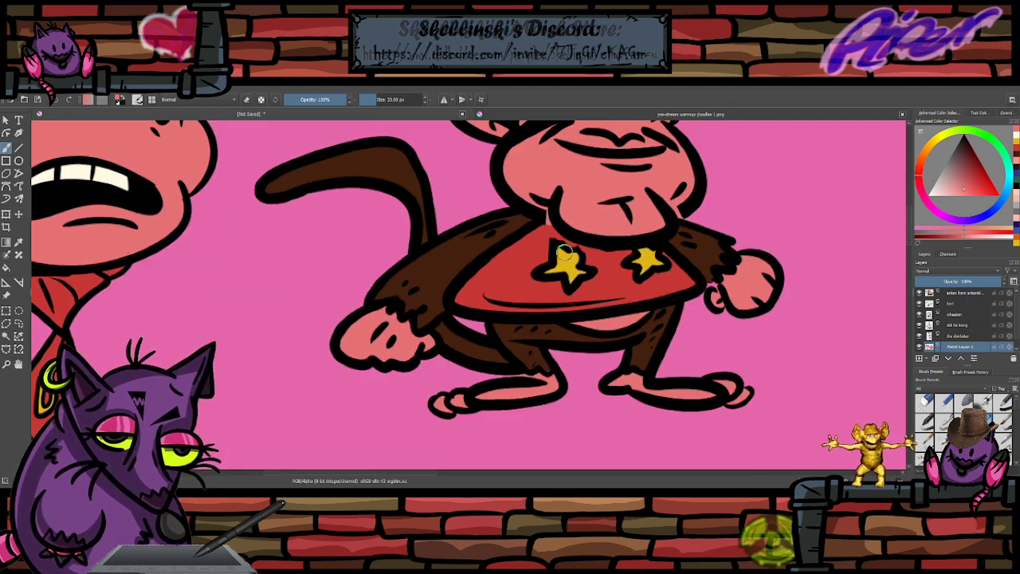
{"action": "scroll", "coordinate": [564, 253], "scroll_direction": "down", "scroll_amount": 3}
{"action": "scroll", "coordinate": [604, 252], "scroll_direction": "up", "scroll_amount": 5}
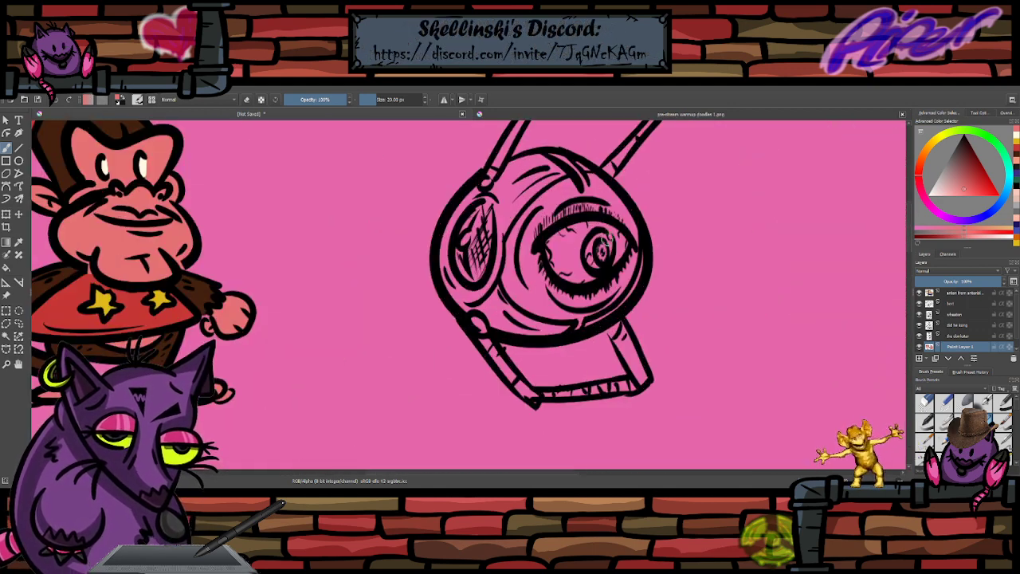
{"action": "scroll", "coordinate": [605, 242], "scroll_direction": "down", "scroll_amount": 2}
{"action": "scroll", "coordinate": [567, 167], "scroll_direction": "up", "scroll_amount": 2}
{"action": "left_click", "coordinate": [1012, 138]}
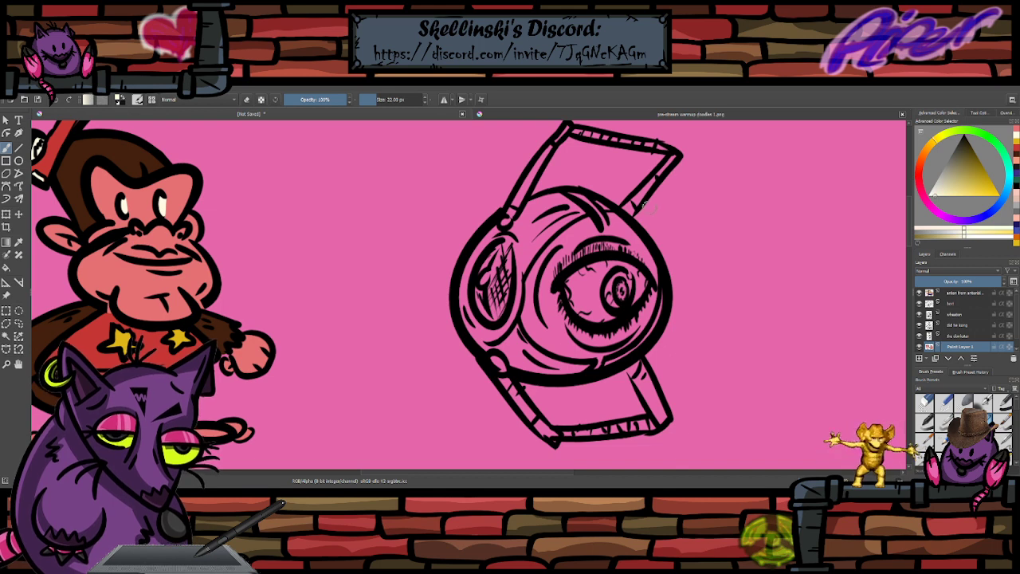
{"action": "mouse_move", "coordinate": [553, 292]}
{"action": "left_mouse_down"}
{"action": "mouse_move", "coordinate": [565, 312]}
{"action": "mouse_move", "coordinate": [539, 296]}
{"action": "mouse_move", "coordinate": [504, 309]}
{"action": "mouse_move", "coordinate": [503, 296]}
{"action": "mouse_move", "coordinate": [490, 295]}
{"action": "mouse_move", "coordinate": [506, 247]}
{"action": "mouse_move", "coordinate": [562, 219]}
{"action": "mouse_move", "coordinate": [614, 239]}
{"action": "mouse_move", "coordinate": [632, 270]}
{"action": "mouse_move", "coordinate": [630, 309]}
{"action": "mouse_move", "coordinate": [602, 343]}
{"action": "mouse_move", "coordinate": [558, 354]}
{"action": "mouse_move", "coordinate": [494, 321]}
{"action": "left_mouse_up"}
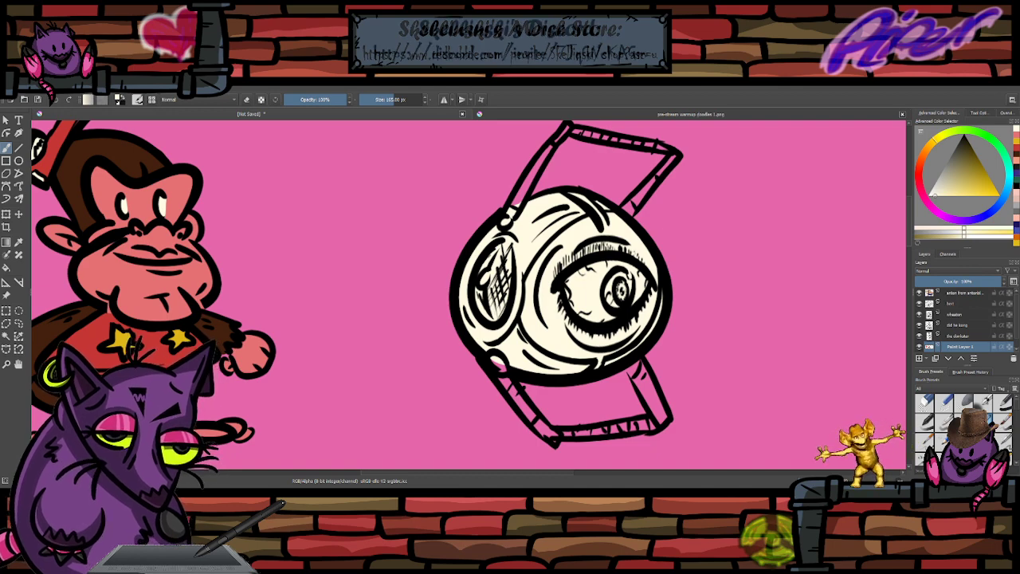
{"action": "scroll", "coordinate": [593, 241], "scroll_direction": "down", "scroll_amount": 1}
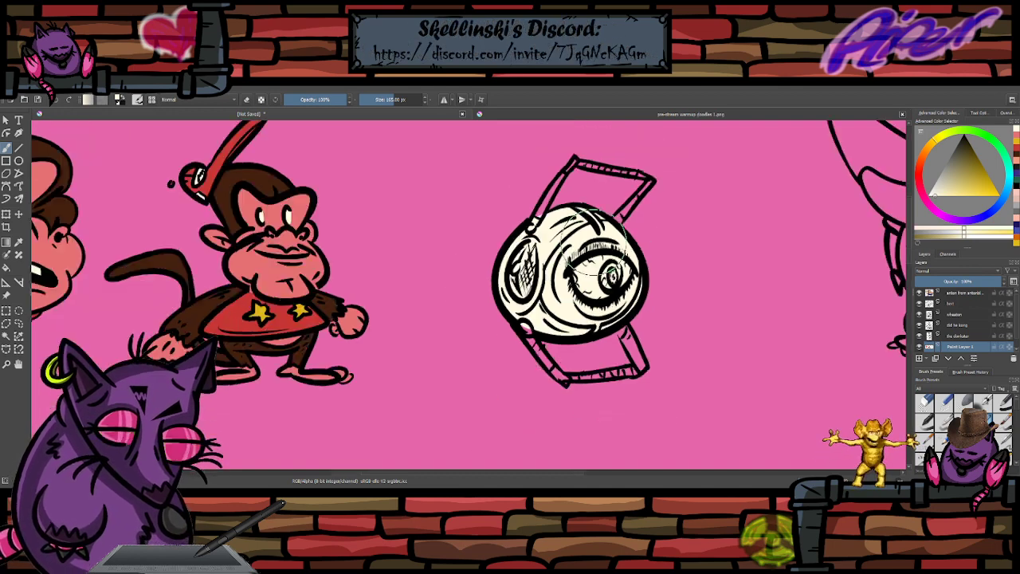
{"action": "scroll", "coordinate": [615, 167], "scroll_direction": "up", "scroll_amount": 1}
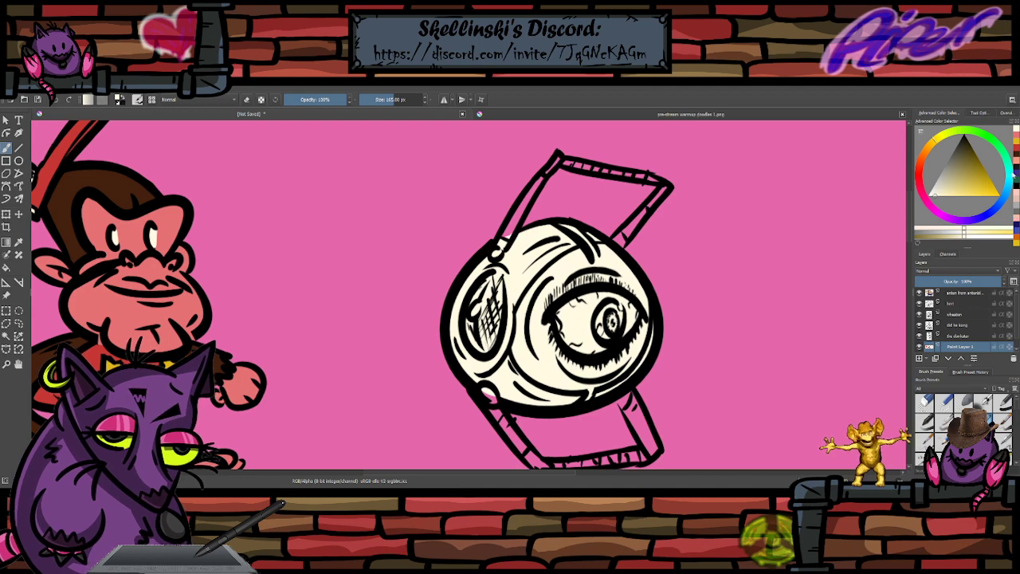
- Colour the eyeball doodle's upper joint and the crossbar of its upper handle near-black with a smaller brush
{"action": "key", "text": "x"}
{"action": "scroll", "coordinate": [653, 156], "scroll_direction": "down", "scroll_amount": 2}
{"action": "scroll", "coordinate": [663, 153], "scroll_direction": "up", "scroll_amount": 3}
{"action": "key", "text": "bracketleft"}
{"action": "key", "text": "bracketleft"}
{"action": "key", "text": "bracketleft"}
{"action": "key", "text": "bracketleft"}
{"action": "key", "text": "bracketleft"}
{"action": "key", "text": "bracketleft"}
{"action": "key", "text": "bracketleft"}
{"action": "key", "text": "bracketleft"}
{"action": "key", "text": "bracketleft"}
{"action": "key", "text": "bracketleft"}
{"action": "key", "text": "bracketleft"}
{"action": "key", "text": "bracketleft"}
{"action": "key", "text": "bracketleft"}
{"action": "key", "text": "bracketleft"}
{"action": "key", "text": "bracketleft"}
{"action": "key", "text": "bracketleft"}
{"action": "key", "text": "bracketleft"}
{"action": "key", "text": "bracketleft"}
{"action": "key", "text": "bracketleft"}
{"action": "key", "text": "bracketleft"}
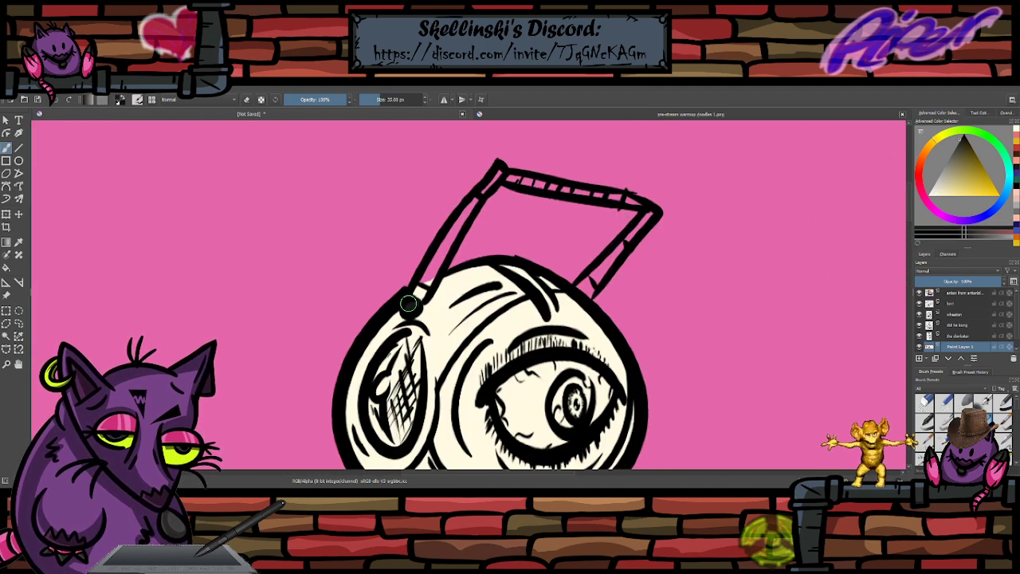
{"action": "left_click", "coordinate": [408, 303]}
{"action": "mouse_move", "coordinate": [588, 200]}
{"action": "left_mouse_down"}
{"action": "mouse_move", "coordinate": [613, 195]}
{"action": "mouse_move", "coordinate": [643, 210]}
{"action": "mouse_move", "coordinate": [545, 183]}
{"action": "mouse_move", "coordinate": [609, 194]}
{"action": "left_mouse_up"}
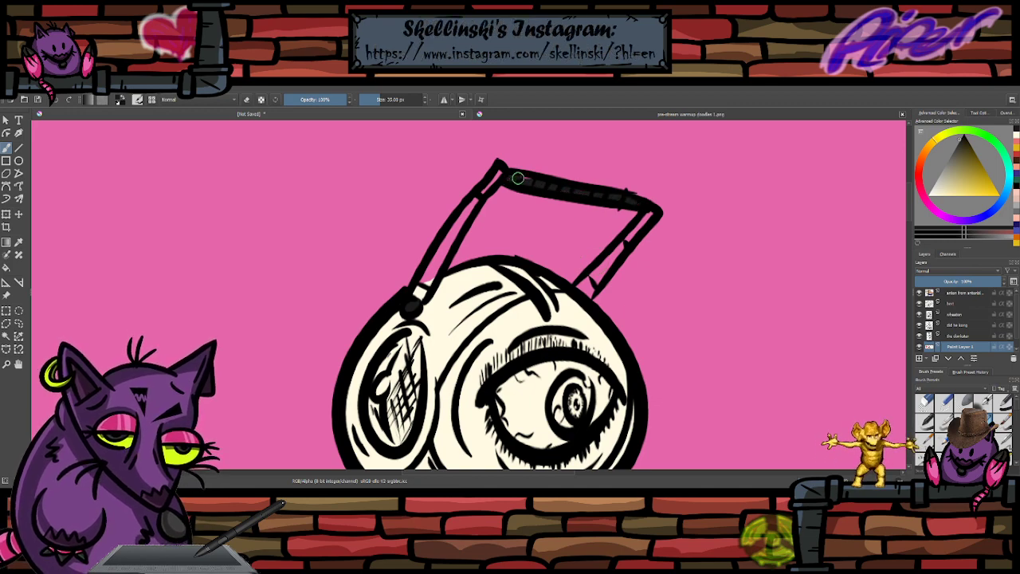
- Colour the crossbar of the eyeball doodle's lower handle and its lower joint near-black
{"action": "key", "text": "minus"}
{"action": "scroll", "coordinate": [519, 349], "scroll_direction": "up", "scroll_amount": 1}
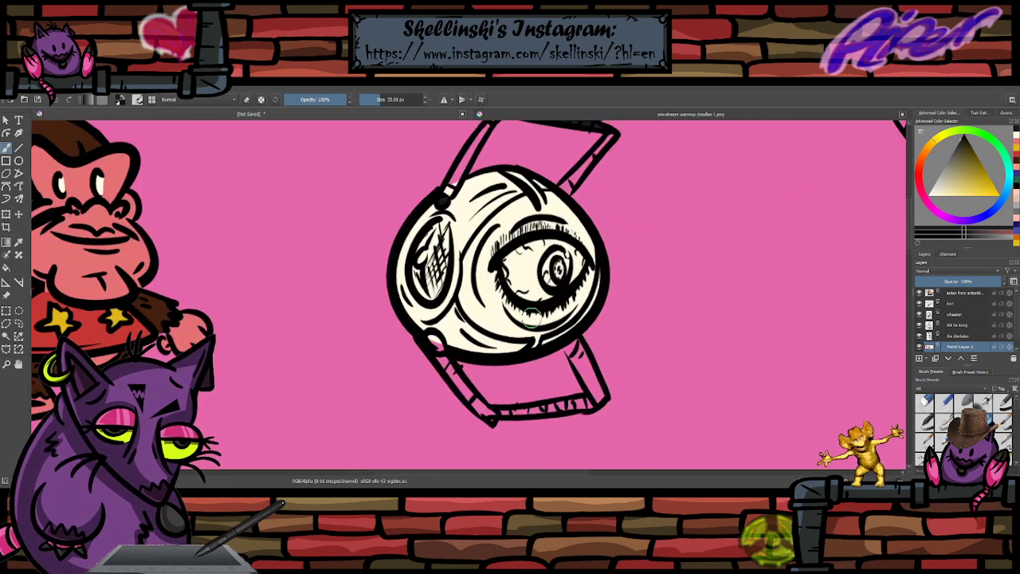
{"action": "left_click_drag", "start_coordinate": [507, 358], "coordinate": [519, 301]}
{"action": "scroll", "coordinate": [518, 300], "scroll_direction": "up", "scroll_amount": 1}
{"action": "mouse_move", "coordinate": [601, 362]}
{"action": "left_mouse_down"}
{"action": "mouse_move", "coordinate": [640, 361]}
{"action": "mouse_move", "coordinate": [519, 374]}
{"action": "mouse_move", "coordinate": [550, 366]}
{"action": "left_mouse_up"}
{"action": "left_click_drag", "start_coordinate": [458, 291], "coordinate": [419, 281]}
{"action": "scroll", "coordinate": [425, 279], "scroll_direction": "down", "scroll_amount": 3}
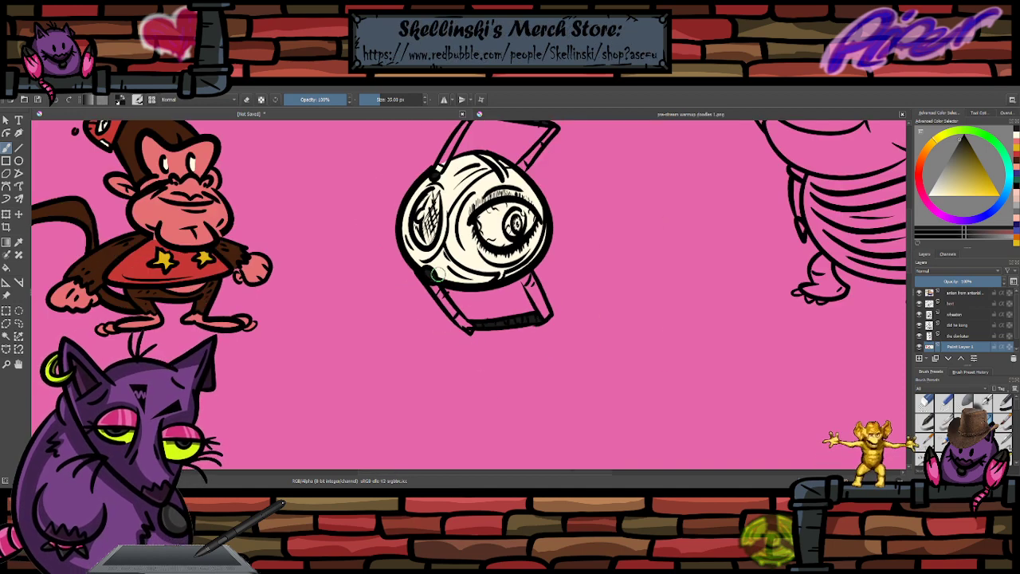
- Enlarge the brush and fill the hatched oval on the eyeball doodle's side and the eye's pupil with near-black
{"action": "scroll", "coordinate": [439, 295], "scroll_direction": "up", "scroll_amount": 3}
{"action": "scroll", "coordinate": [456, 317], "scroll_direction": "down", "scroll_amount": 1}
{"action": "scroll", "coordinate": [456, 315], "scroll_direction": "up", "scroll_amount": 2}
{"action": "key", "text": "bracketright"}
{"action": "key", "text": "bracketright"}
{"action": "key", "text": "bracketright"}
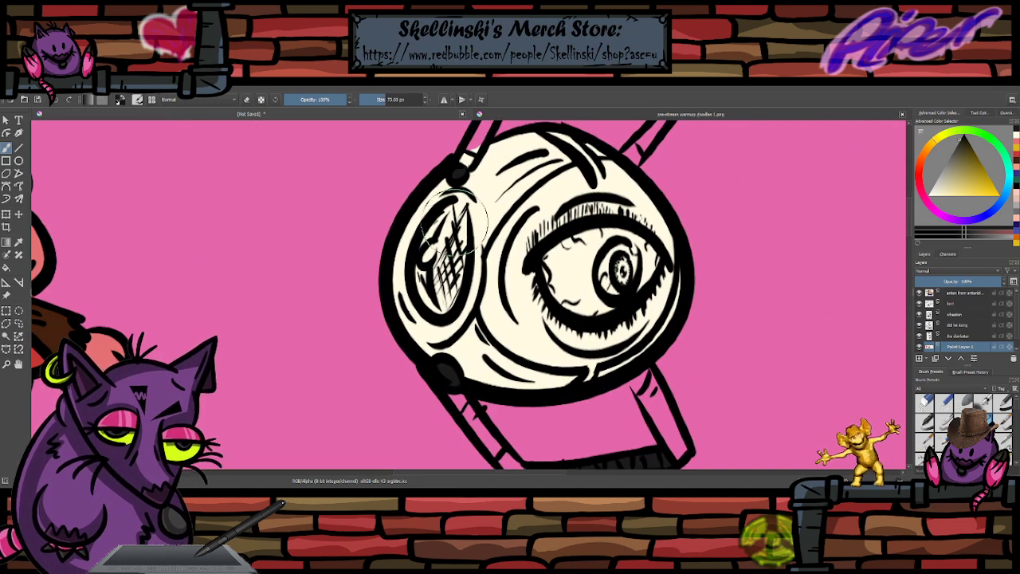
{"action": "mouse_move", "coordinate": [453, 231]}
{"action": "left_mouse_down"}
{"action": "mouse_move", "coordinate": [440, 241]}
{"action": "mouse_move", "coordinate": [447, 224]}
{"action": "mouse_move", "coordinate": [446, 267]}
{"action": "mouse_move", "coordinate": [428, 279]}
{"action": "mouse_move", "coordinate": [439, 289]}
{"action": "mouse_move", "coordinate": [435, 248]}
{"action": "mouse_move", "coordinate": [446, 239]}
{"action": "left_mouse_up"}
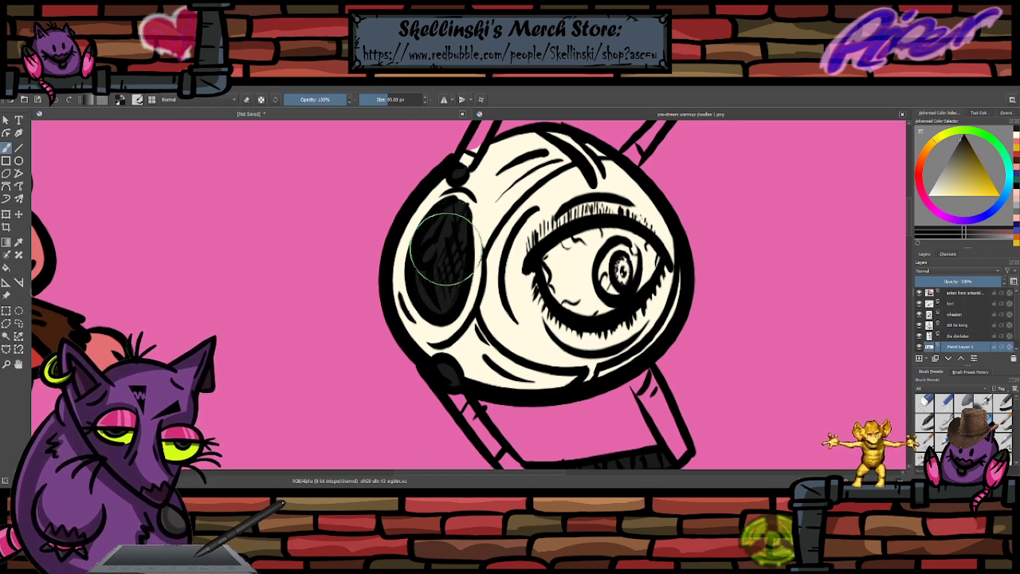
{"action": "mouse_move", "coordinate": [618, 270]}
{"action": "left_mouse_down"}
{"action": "mouse_move", "coordinate": [618, 280]}
{"action": "mouse_move", "coordinate": [616, 266]}
{"action": "left_mouse_up"}
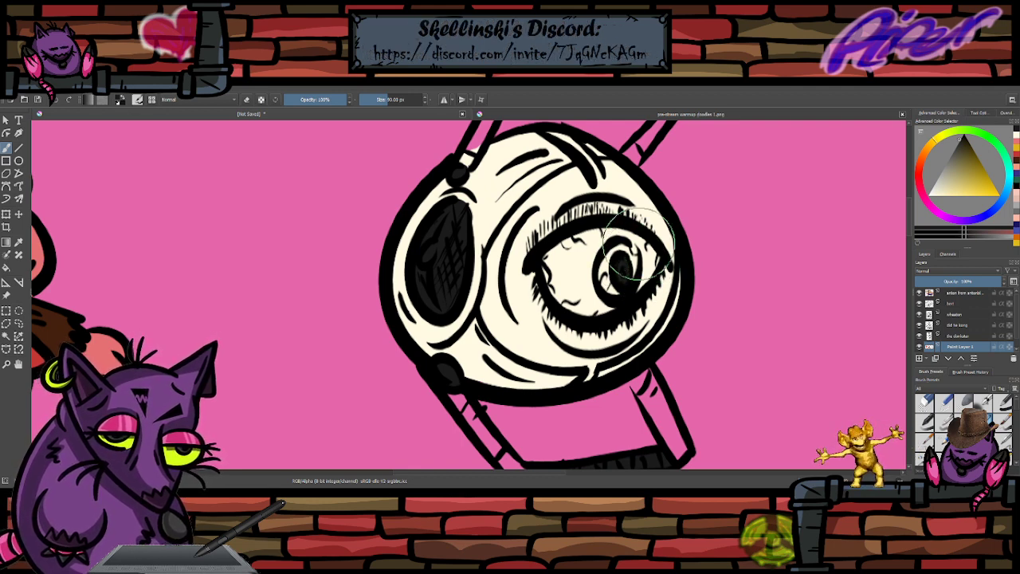
- Fill the eyeball doodle's iris with indigo blue, using a much smaller brush
{"action": "left_click", "coordinate": [1016, 176]}
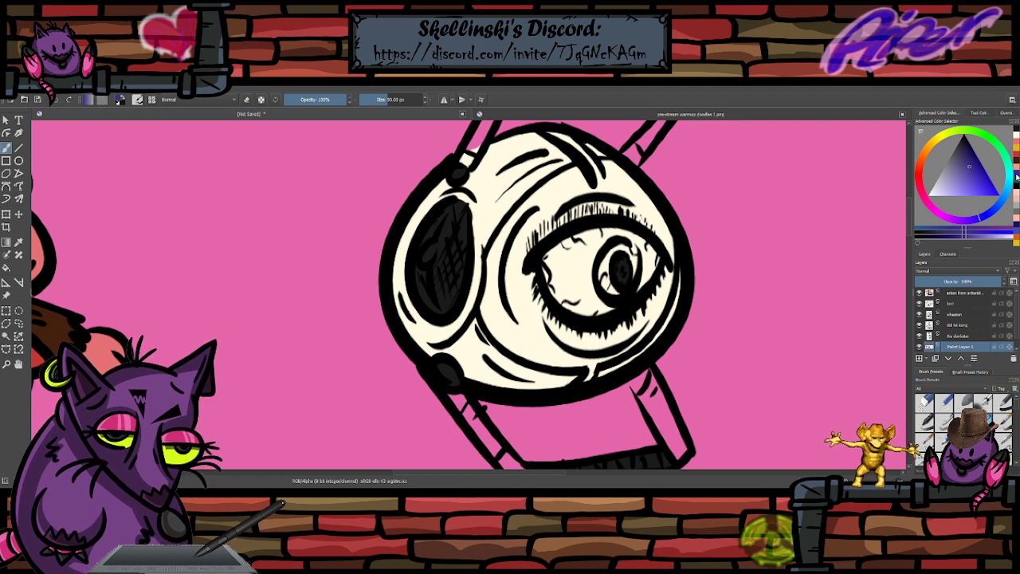
{"action": "key", "text": "bracketleft"}
{"action": "key", "text": "bracketleft"}
{"action": "key", "text": "bracketleft"}
{"action": "key", "text": "bracketleft"}
{"action": "key", "text": "bracketleft"}
{"action": "key", "text": "bracketleft"}
{"action": "key", "text": "bracketleft"}
{"action": "key", "text": "bracketleft"}
{"action": "key", "text": "bracketleft"}
{"action": "key", "text": "bracketleft"}
{"action": "key", "text": "bracketleft"}
{"action": "key", "text": "bracketleft"}
{"action": "key", "text": "bracketleft"}
{"action": "key", "text": "bracketleft"}
{"action": "key", "text": "bracketleft"}
{"action": "key", "text": "bracketleft"}
{"action": "key", "text": "bracketleft"}
{"action": "mouse_move", "coordinate": [605, 273]}
{"action": "left_mouse_down"}
{"action": "mouse_move", "coordinate": [623, 250]}
{"action": "mouse_move", "coordinate": [620, 284]}
{"action": "mouse_move", "coordinate": [605, 274]}
{"action": "left_mouse_up"}
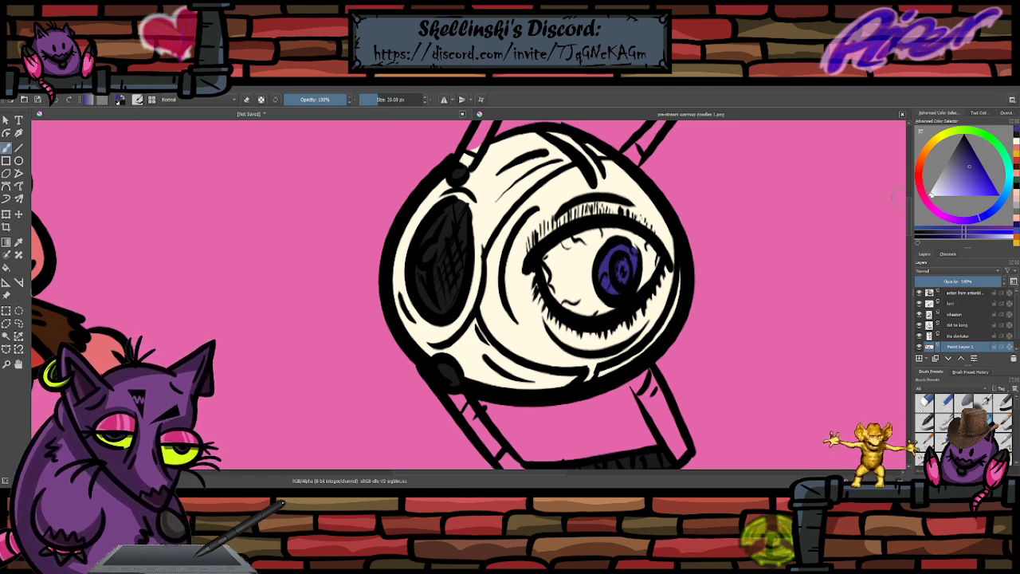
- Colour the inner corner of the doodle's eye salmon pink with a fine brush
{"action": "left_click", "coordinate": [1009, 150]}
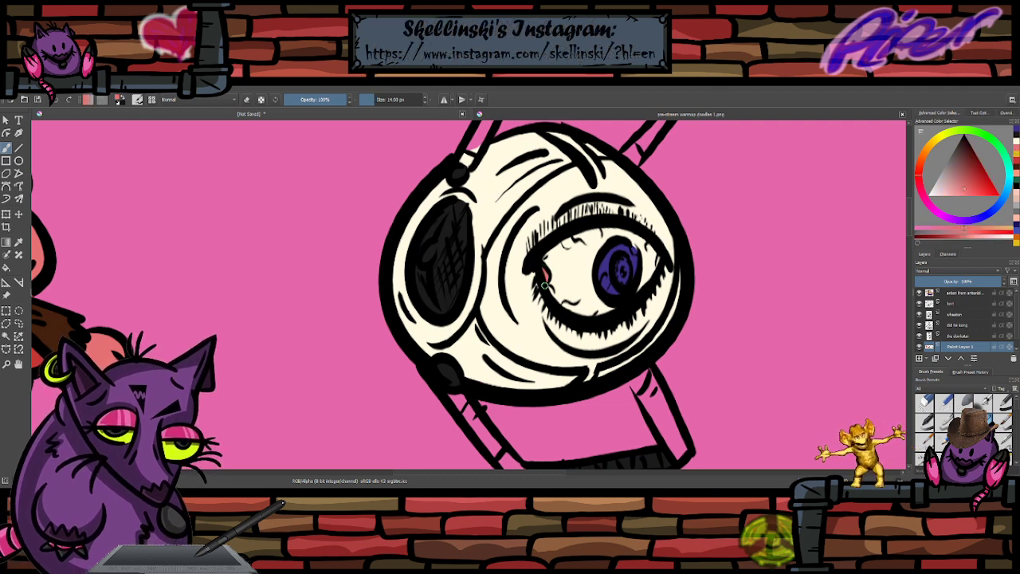
{"action": "left_click_drag", "start_coordinate": [549, 290], "coordinate": [552, 292]}
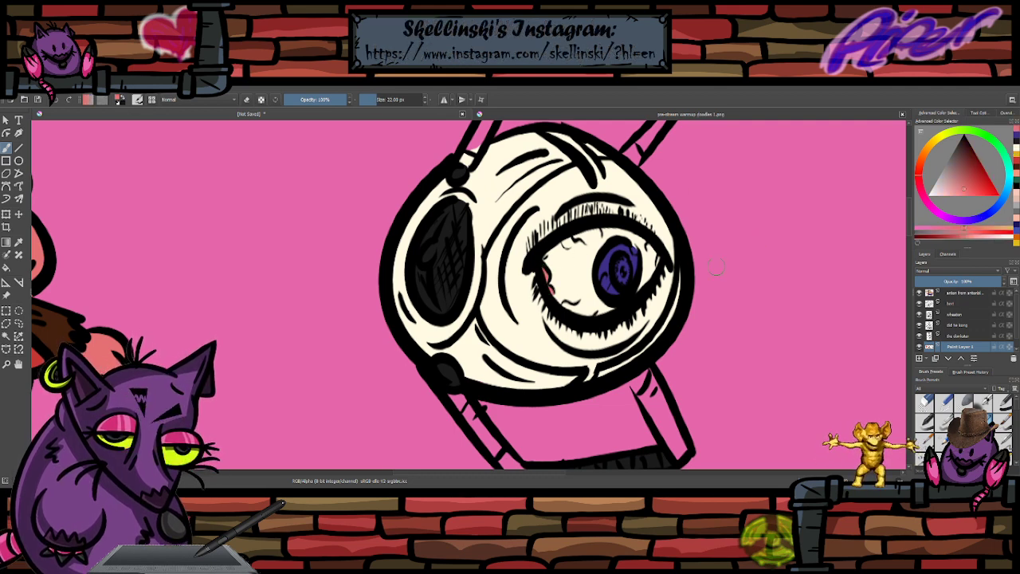
- Repaint the pupil inside the blue iris near-black with a 22 px brush
{"action": "scroll", "coordinate": [715, 267], "scroll_direction": "down", "scroll_amount": 5}
{"action": "scroll", "coordinate": [717, 247], "scroll_direction": "up", "scroll_amount": 4}
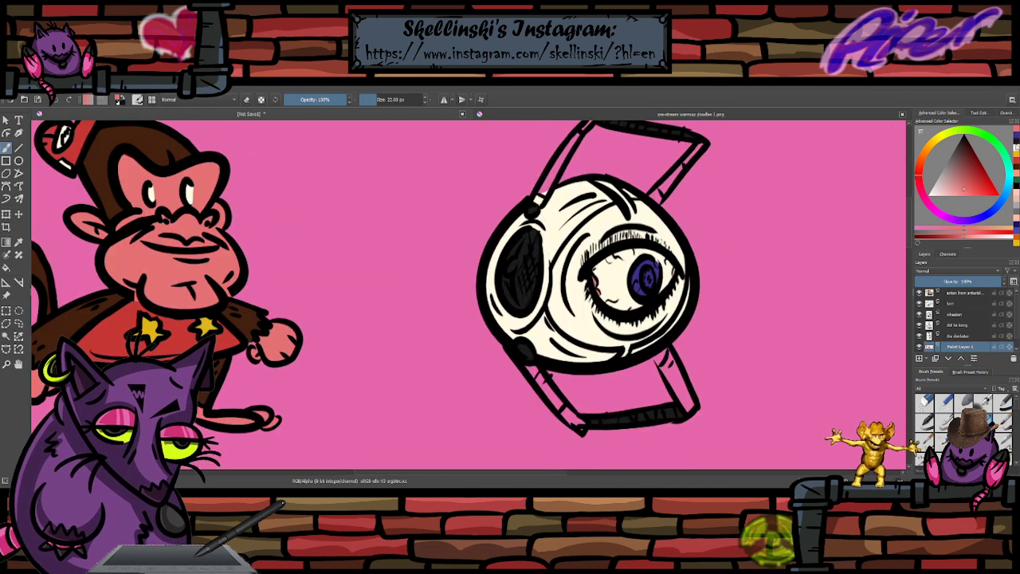
{"action": "scroll", "coordinate": [729, 298], "scroll_direction": "up", "scroll_amount": 1}
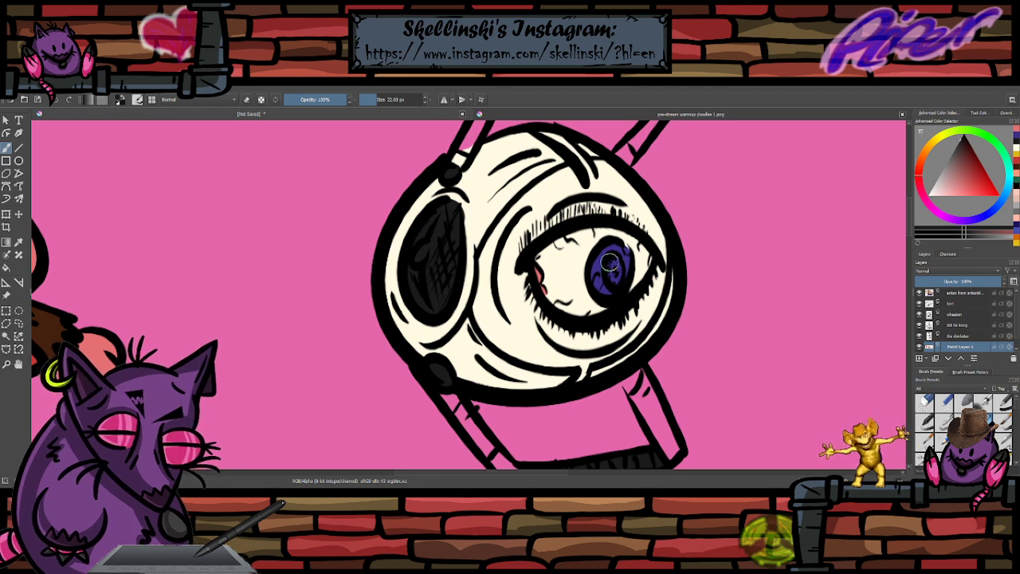
{"action": "left_click_drag", "start_coordinate": [610, 262], "coordinate": [613, 264]}
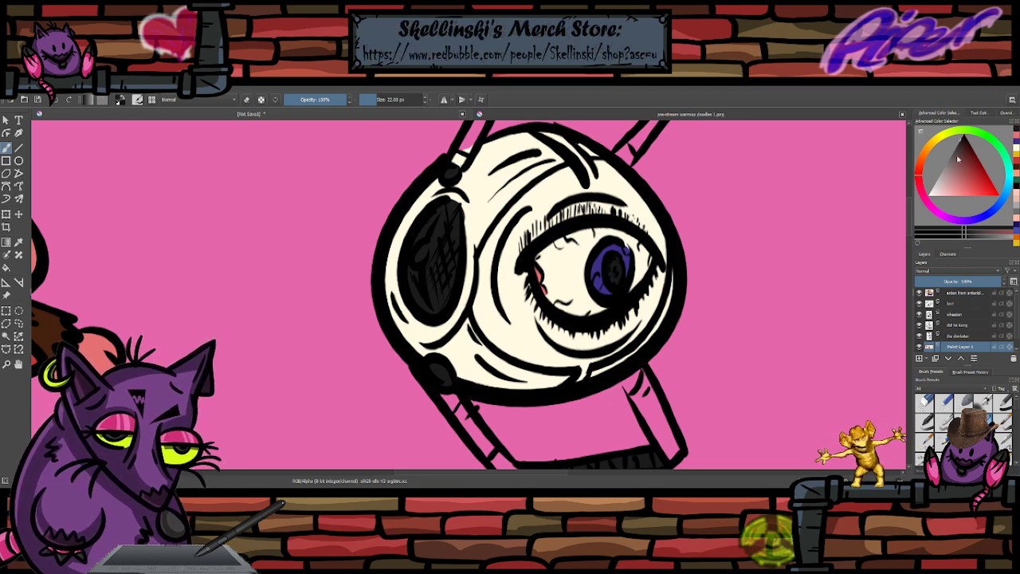
- Add off-white highlights to the blue iris and touch up the eye's outer corner with salmon pink
{"action": "left_click", "coordinate": [1016, 147]}
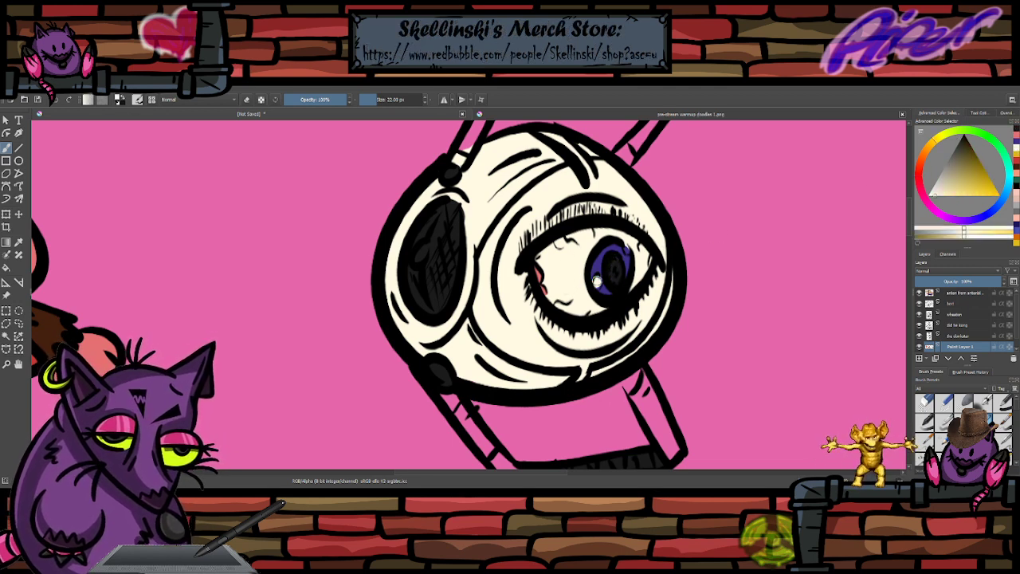
{"action": "left_click_drag", "start_coordinate": [597, 281], "coordinate": [598, 282]}
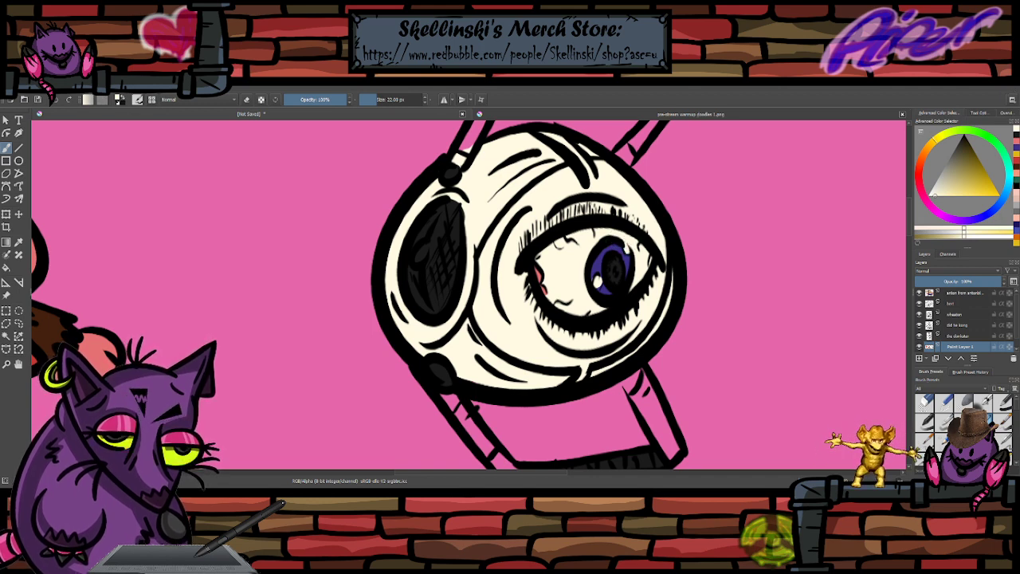
{"action": "left_click", "coordinate": [1017, 142]}
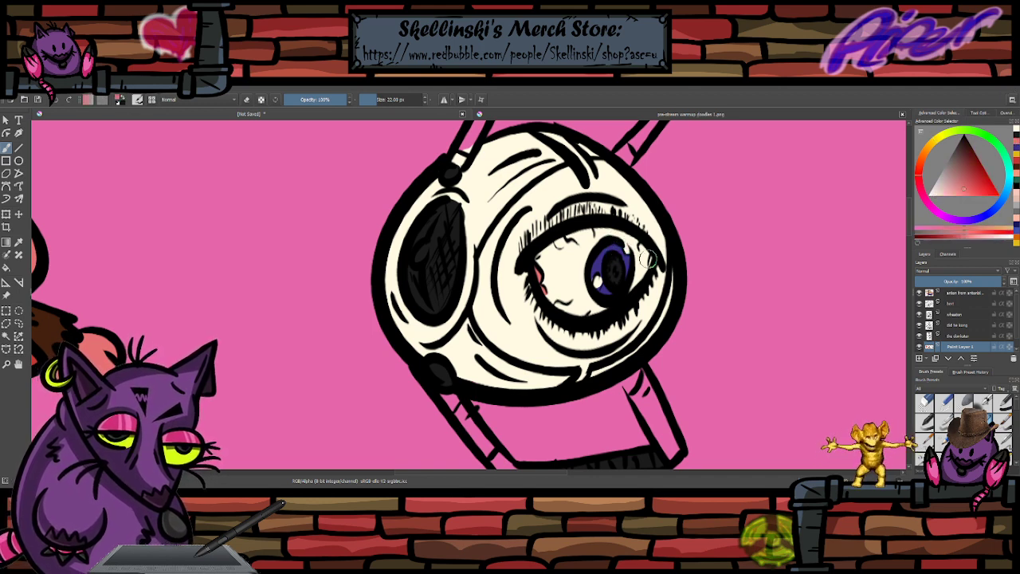
{"action": "scroll", "coordinate": [647, 259], "scroll_direction": "down", "scroll_amount": 3}
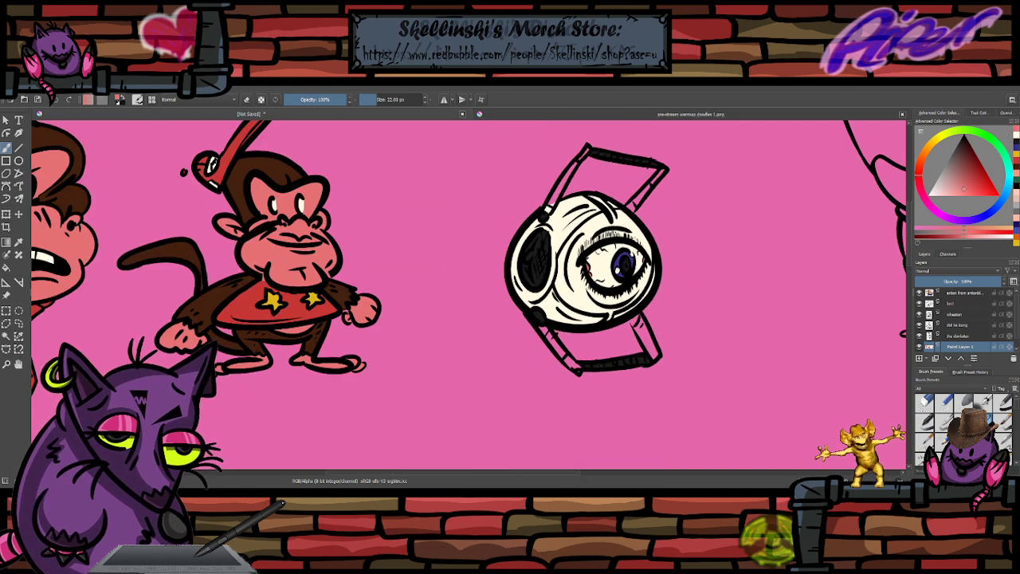
- Fill the side rods of the eyeball doodle's upper and lower handles with mid grey, using a slightly larger brush
{"action": "left_click", "coordinate": [606, 212], "text": "ctrl"}
{"action": "scroll", "coordinate": [603, 213], "scroll_direction": "down", "scroll_amount": 1}
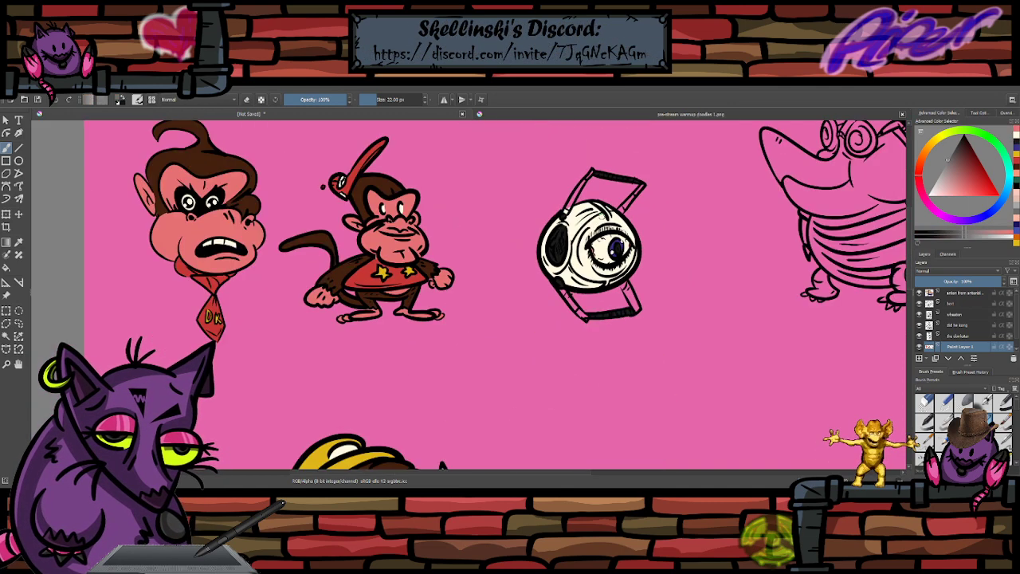
{"action": "scroll", "coordinate": [603, 161], "scroll_direction": "up", "scroll_amount": 1}
{"action": "key", "text": "]"}
{"action": "key", "text": "]"}
{"action": "key", "text": "]"}
{"action": "key", "text": "]"}
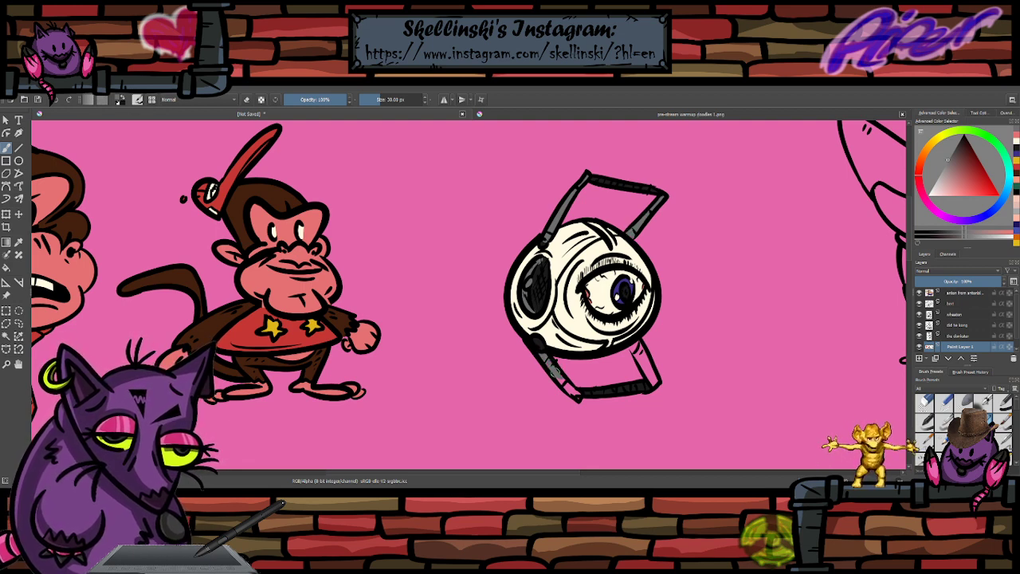
{"action": "left_click_drag", "start_coordinate": [567, 388], "coordinate": [574, 391]}
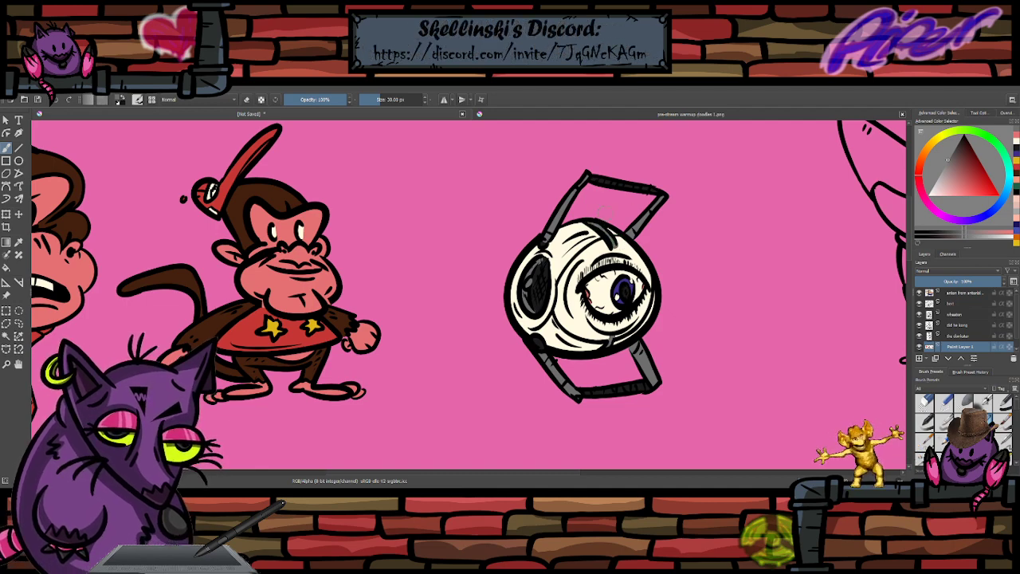
- Block in the head and snout of the creature with spiral glasses in golden yellow, using a greatly enlarged brush
{"action": "scroll", "coordinate": [603, 210], "scroll_direction": "down", "scroll_amount": 4}
{"action": "scroll", "coordinate": [768, 187], "scroll_direction": "up", "scroll_amount": 1}
{"action": "scroll", "coordinate": [768, 187], "scroll_direction": "down", "scroll_amount": 2}
{"action": "scroll", "coordinate": [768, 187], "scroll_direction": "up", "scroll_amount": 2}
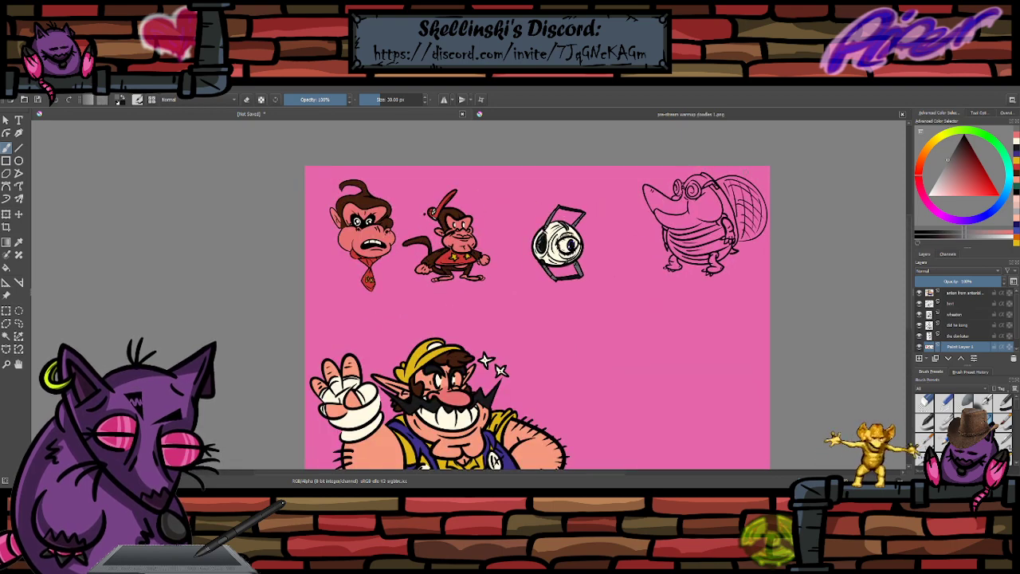
{"action": "scroll", "coordinate": [745, 182], "scroll_direction": "up", "scroll_amount": 3}
{"action": "left_click", "coordinate": [1016, 162]}
{"action": "scroll", "coordinate": [622, 248], "scroll_direction": "down", "scroll_amount": 1}
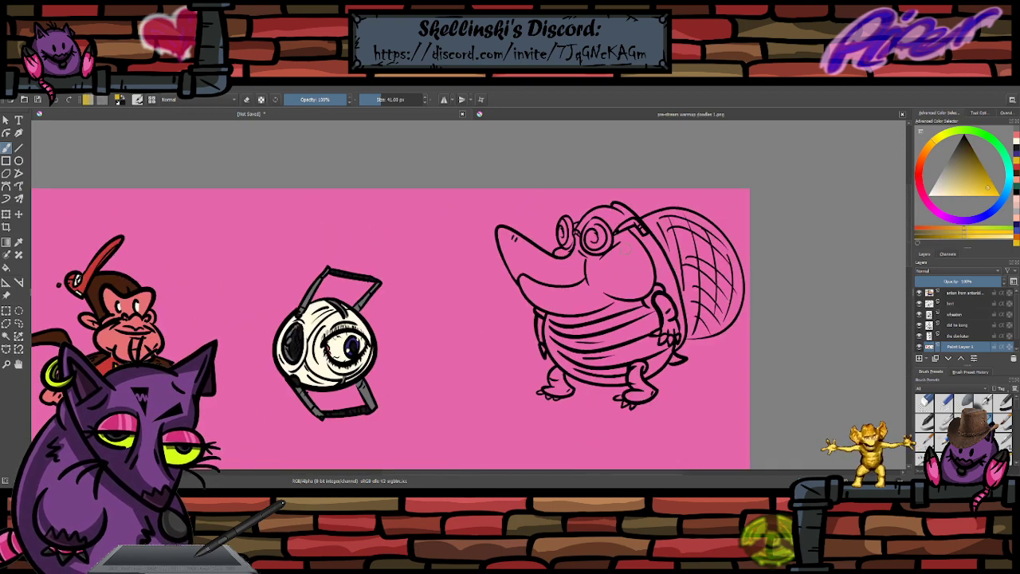
{"action": "scroll", "coordinate": [622, 249], "scroll_direction": "up", "scroll_amount": 1}
{"action": "key", "text": "bracketright"}
{"action": "key", "text": "bracketright"}
{"action": "key", "text": "bracketright"}
{"action": "key", "text": "bracketright"}
{"action": "key", "text": "bracketright"}
{"action": "key", "text": "bracketright"}
{"action": "key", "text": "bracketright"}
{"action": "key", "text": "bracketright"}
{"action": "key", "text": "bracketright"}
{"action": "key", "text": "bracketright"}
{"action": "key", "text": "bracketright"}
{"action": "key", "text": "bracketright"}
{"action": "key", "text": "bracketright"}
{"action": "key", "text": "bracketright"}
{"action": "key", "text": "bracketright"}
{"action": "key", "text": "bracketright"}
{"action": "key", "text": "bracketright"}
{"action": "mouse_move", "coordinate": [611, 285]}
{"action": "left_mouse_down"}
{"action": "mouse_move", "coordinate": [624, 277]}
{"action": "mouse_move", "coordinate": [604, 227]}
{"action": "mouse_move", "coordinate": [550, 263]}
{"action": "mouse_move", "coordinate": [526, 323]}
{"action": "mouse_move", "coordinate": [486, 295]}
{"action": "mouse_move", "coordinate": [447, 228]}
{"action": "mouse_move", "coordinate": [454, 279]}
{"action": "mouse_move", "coordinate": [502, 327]}
{"action": "left_mouse_up"}
{"action": "left_click_drag", "start_coordinate": [554, 249], "coordinate": [577, 210]}
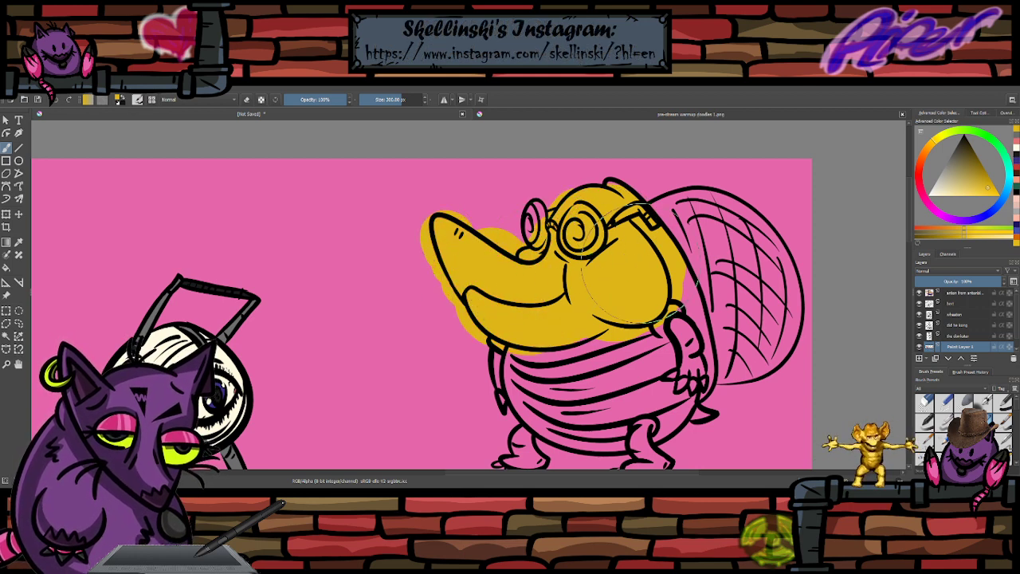
- Erase the golden-yellow overspill around the creature's jaw and long snout with a 59 px brush
{"action": "key", "text": "e"}
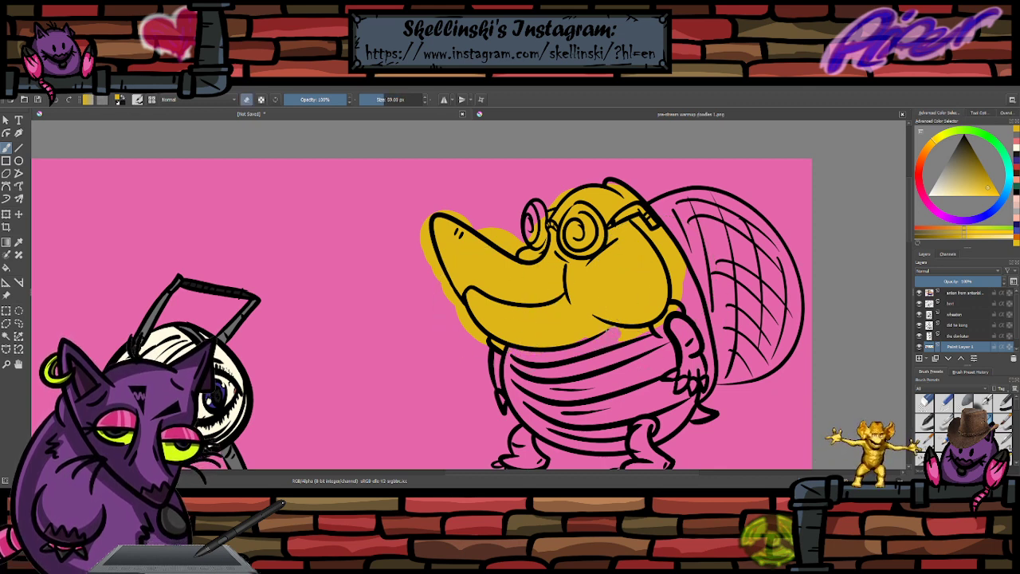
{"action": "left_click_drag", "start_coordinate": [613, 335], "coordinate": [657, 330]}
{"action": "key", "text": "e"}
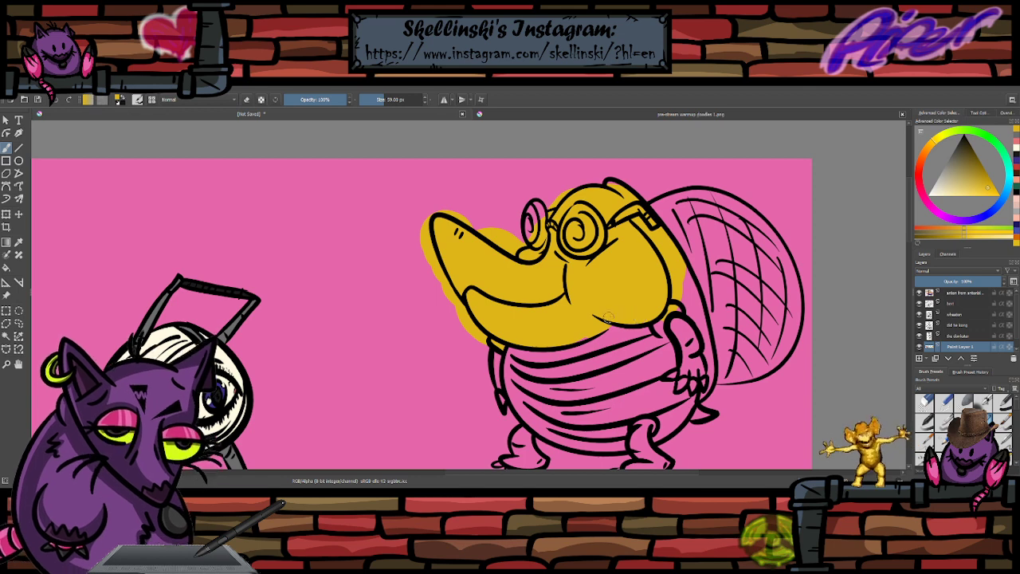
{"action": "key", "text": "e"}
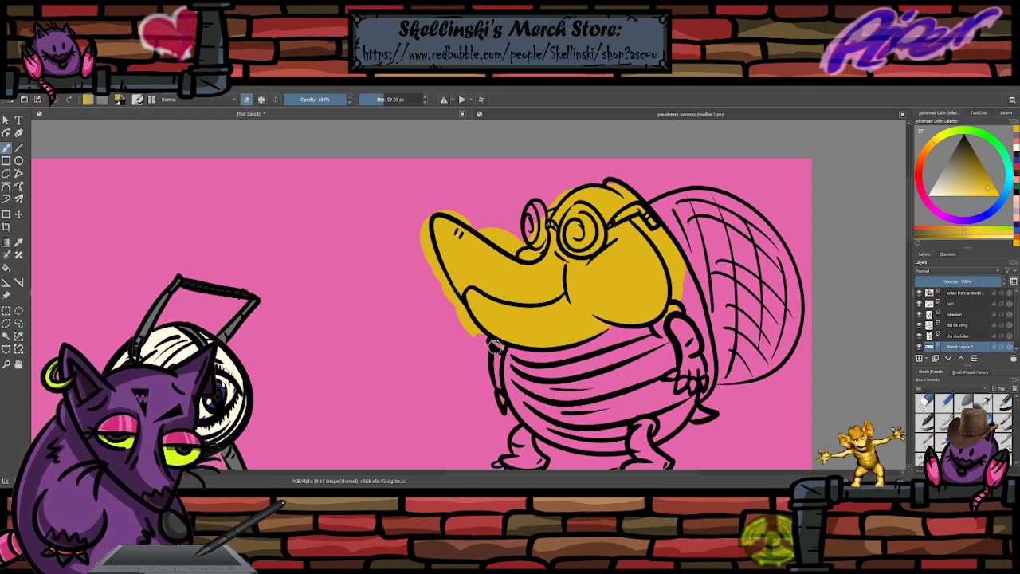
{"action": "mouse_move", "coordinate": [494, 347]}
{"action": "left_mouse_down"}
{"action": "mouse_move", "coordinate": [441, 311]}
{"action": "mouse_move", "coordinate": [464, 318]}
{"action": "mouse_move", "coordinate": [420, 244]}
{"action": "mouse_move", "coordinate": [423, 234]}
{"action": "mouse_move", "coordinate": [434, 267]}
{"action": "mouse_move", "coordinate": [423, 227]}
{"action": "mouse_move", "coordinate": [444, 205]}
{"action": "mouse_move", "coordinate": [525, 245]}
{"action": "left_mouse_up"}
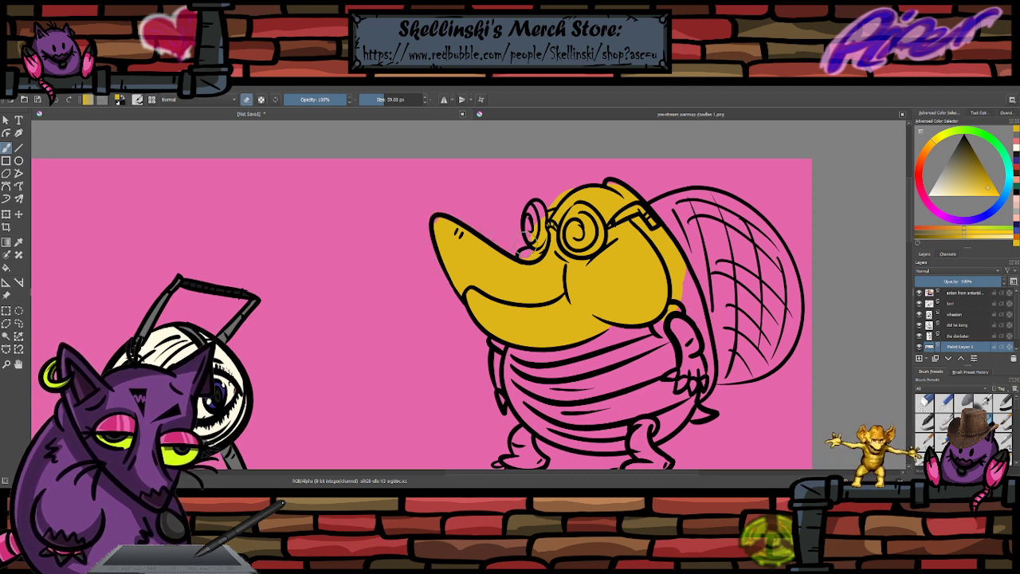
- Fill the creature's far arm and both legs with golden yellow at 59 px
{"action": "key", "text": "e"}
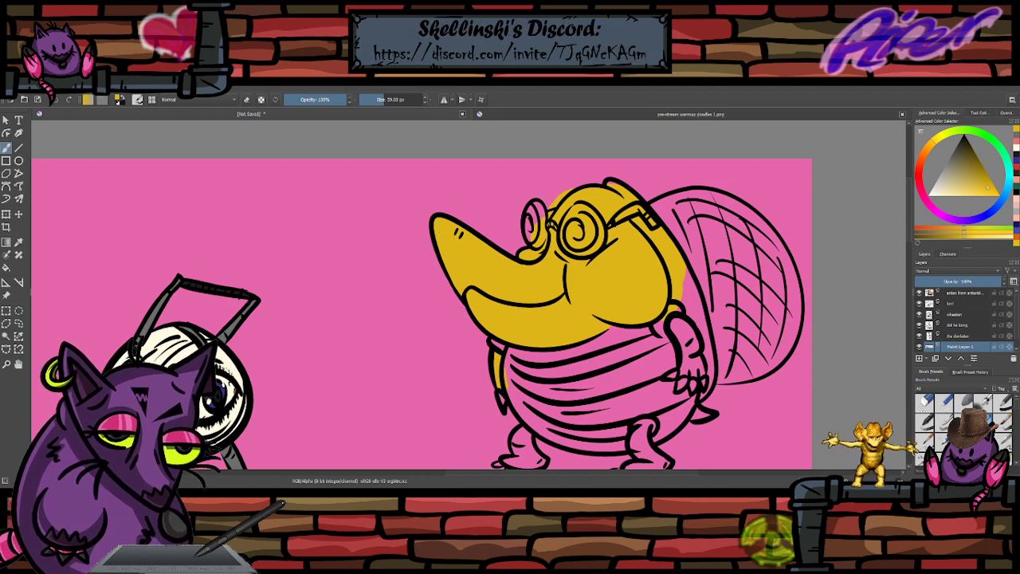
{"action": "scroll", "coordinate": [564, 274], "scroll_direction": "down", "scroll_amount": 2}
{"action": "scroll", "coordinate": [573, 349], "scroll_direction": "up", "scroll_amount": 2}
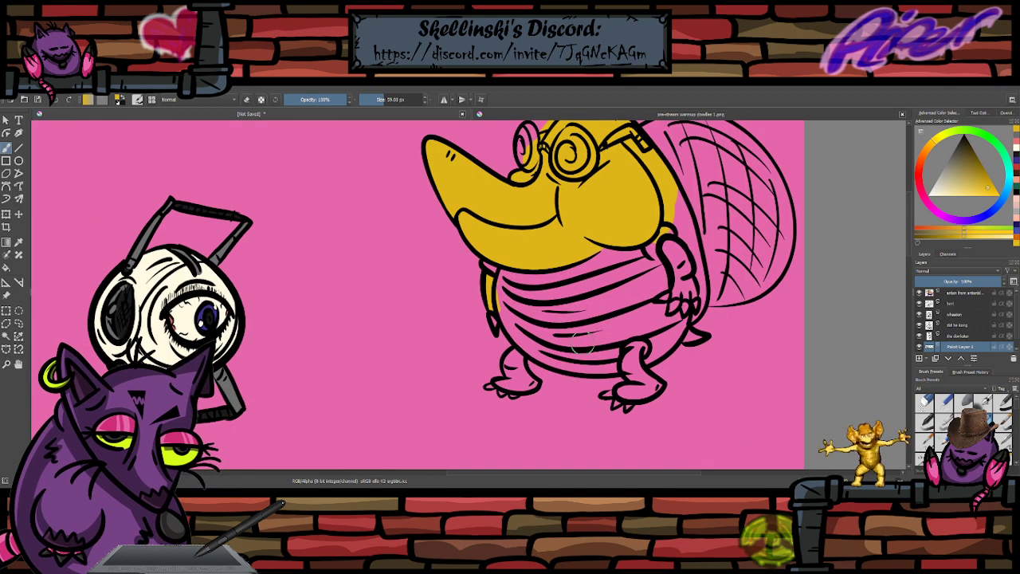
{"action": "scroll", "coordinate": [582, 343], "scroll_direction": "up", "scroll_amount": 2}
{"action": "mouse_move", "coordinate": [469, 357]}
{"action": "left_mouse_down"}
{"action": "mouse_move", "coordinate": [503, 398]}
{"action": "mouse_move", "coordinate": [471, 400]}
{"action": "left_mouse_up"}
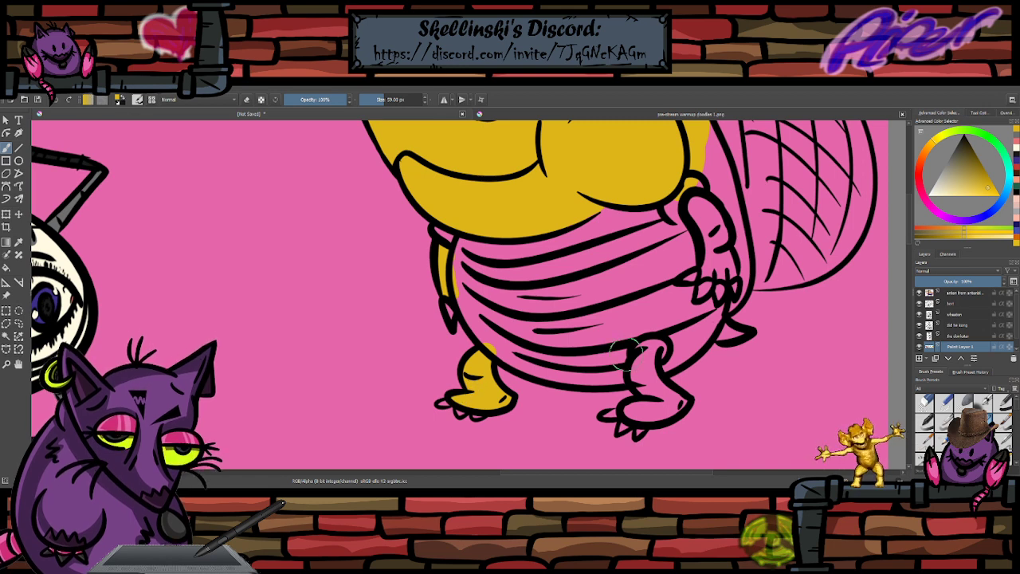
{"action": "mouse_move", "coordinate": [638, 352]}
{"action": "left_mouse_down"}
{"action": "mouse_move", "coordinate": [671, 401]}
{"action": "mouse_move", "coordinate": [638, 406]}
{"action": "left_mouse_up"}
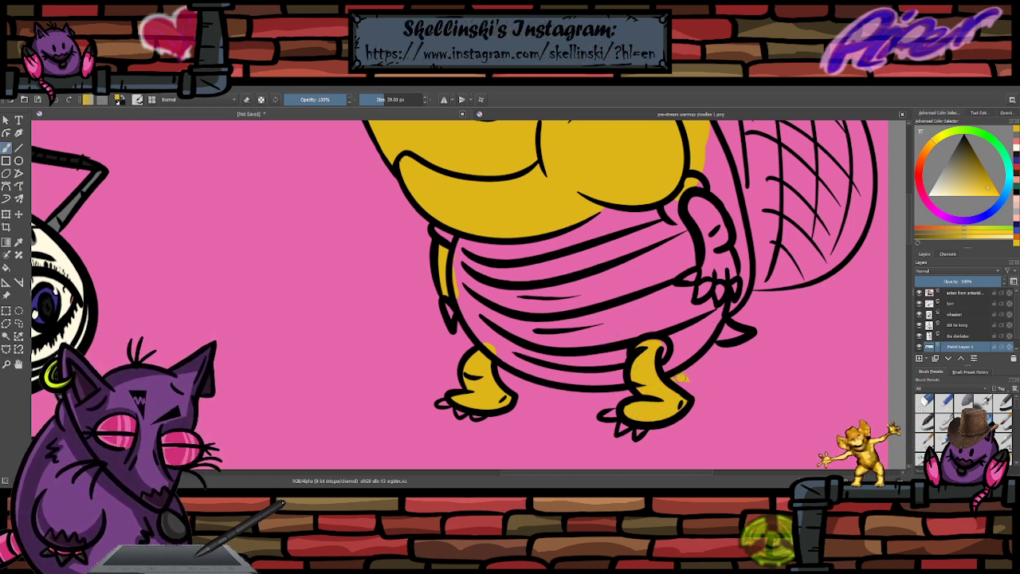
- Erase the stray yellow beside the near leg and fill the small pointed tail and near arm with golden yellow
{"action": "key", "text": "e"}
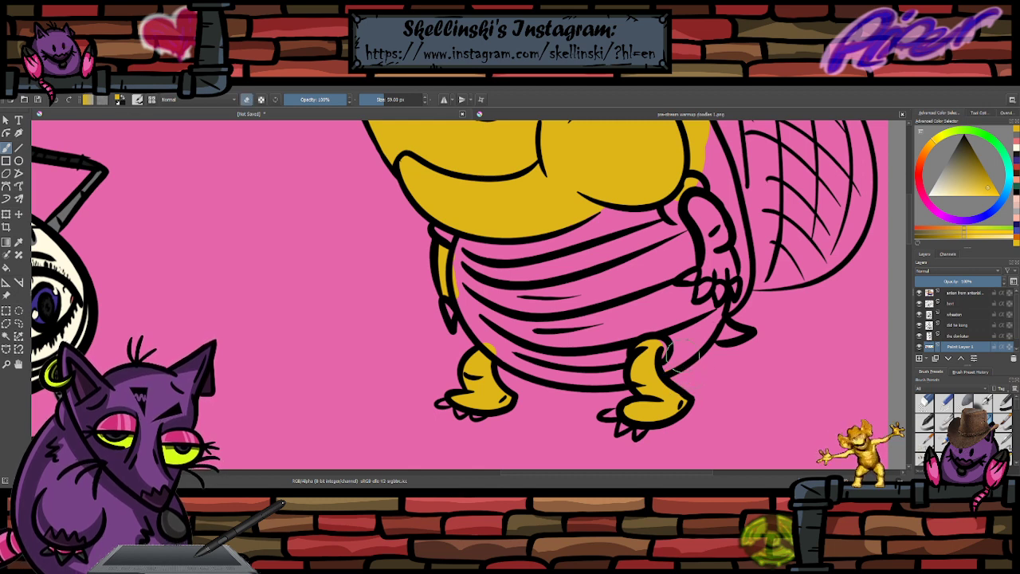
{"action": "key", "text": "e"}
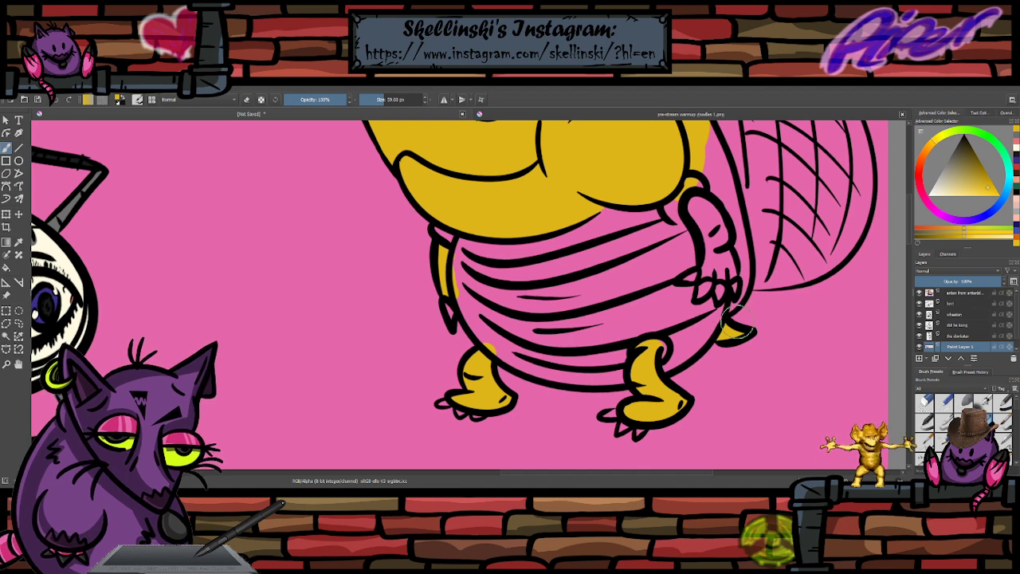
{"action": "scroll", "coordinate": [737, 323], "scroll_direction": "down", "scroll_amount": 2}
{"action": "scroll", "coordinate": [737, 327], "scroll_direction": "up", "scroll_amount": 1}
{"action": "scroll", "coordinate": [751, 329], "scroll_direction": "down", "scroll_amount": 1}
{"action": "scroll", "coordinate": [752, 329], "scroll_direction": "up", "scroll_amount": 2}
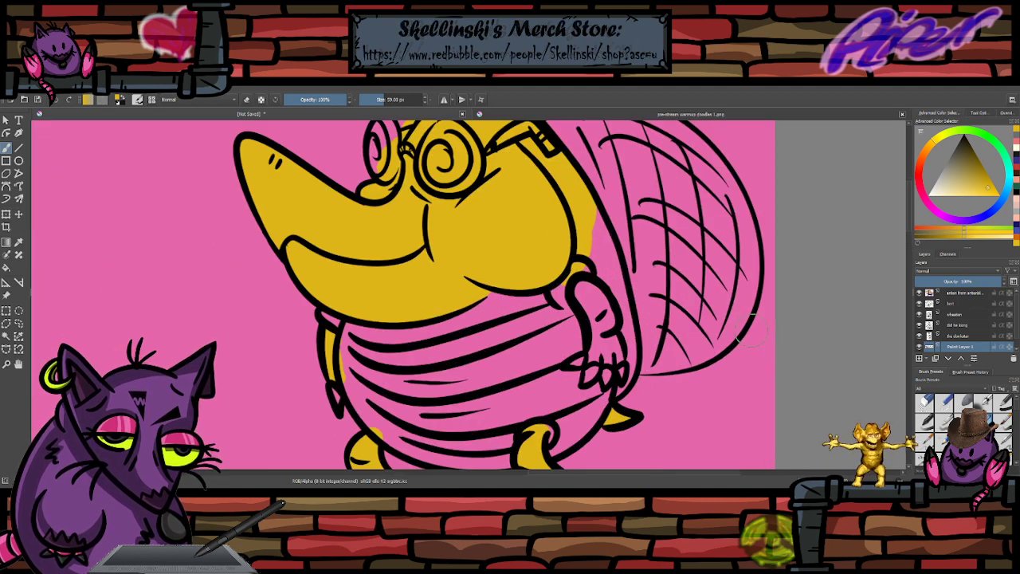
{"action": "mouse_move", "coordinate": [558, 281]}
{"action": "left_mouse_down"}
{"action": "mouse_move", "coordinate": [596, 286]}
{"action": "mouse_move", "coordinate": [584, 293]}
{"action": "mouse_move", "coordinate": [601, 343]}
{"action": "mouse_move", "coordinate": [600, 364]}
{"action": "left_mouse_up"}
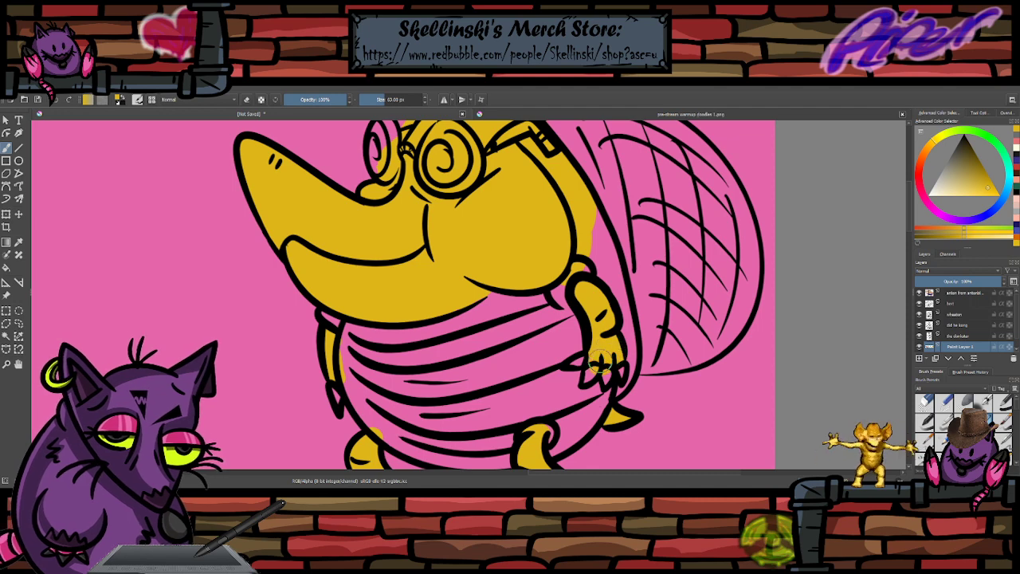
- Fill both spiral lenses and the frame of the glasses with off-white using a 63 px brush
{"action": "scroll", "coordinate": [658, 299], "scroll_direction": "down", "scroll_amount": 3}
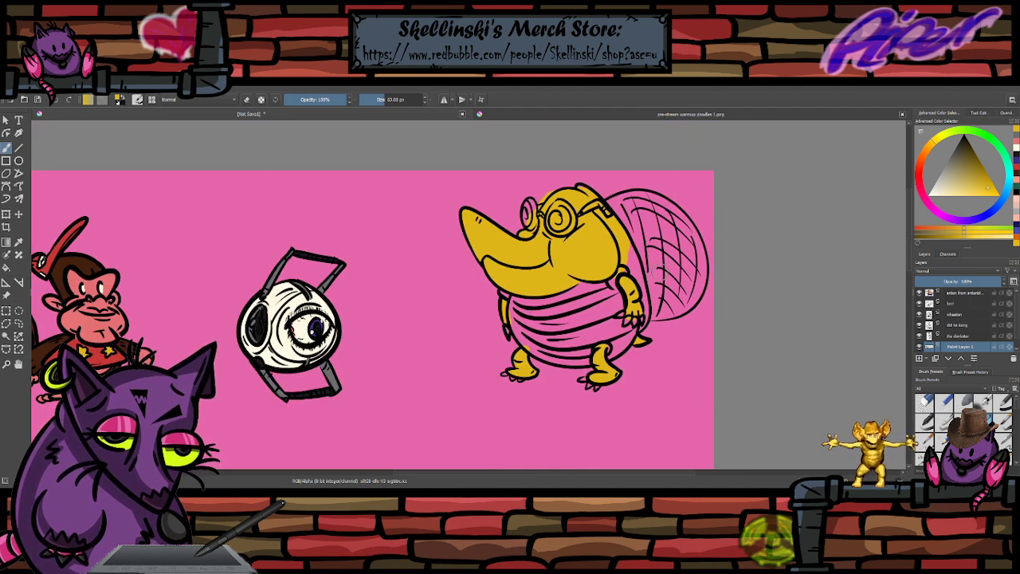
{"action": "scroll", "coordinate": [590, 195], "scroll_direction": "up", "scroll_amount": 2}
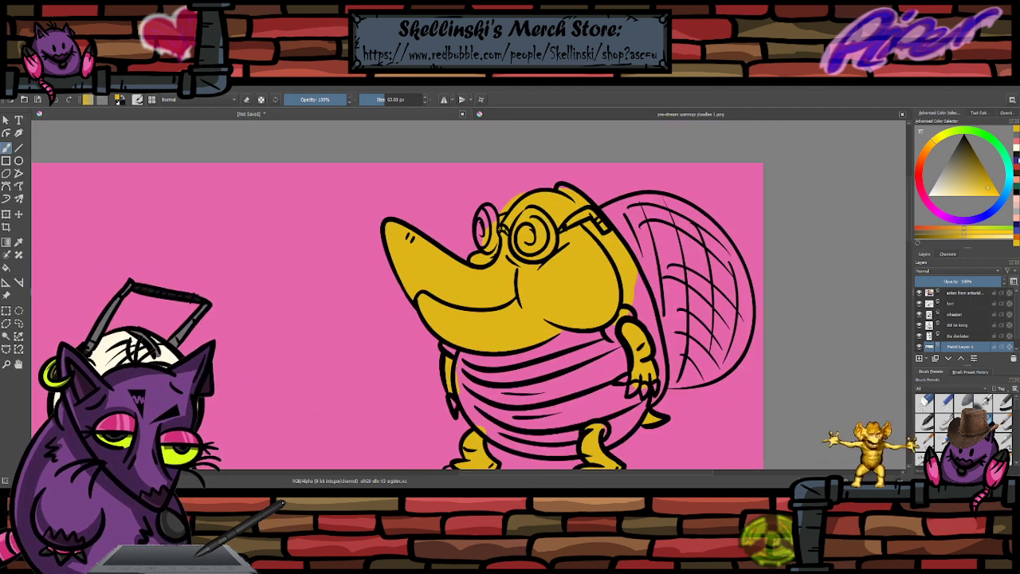
{"action": "left_click", "coordinate": [1017, 213]}
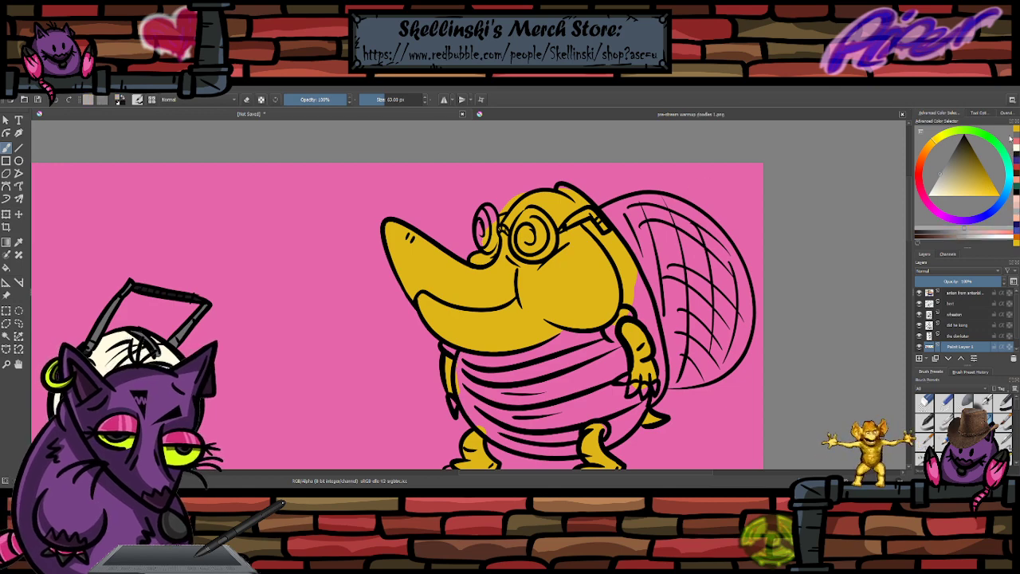
{"action": "scroll", "coordinate": [590, 206], "scroll_direction": "down", "scroll_amount": 2}
{"action": "scroll", "coordinate": [590, 205], "scroll_direction": "up", "scroll_amount": 3}
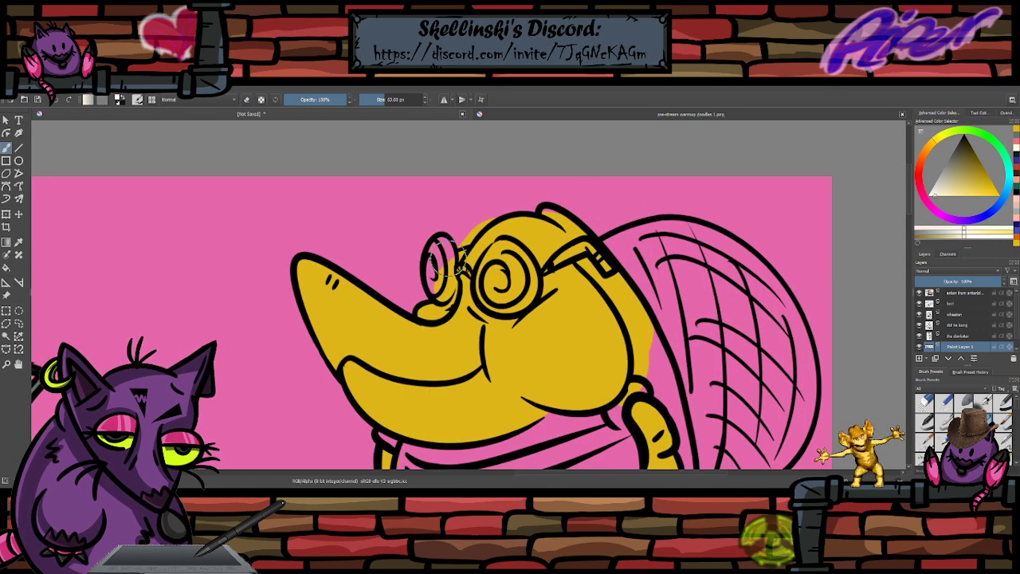
{"action": "mouse_move", "coordinate": [445, 264]}
{"action": "left_mouse_down"}
{"action": "mouse_move", "coordinate": [434, 271]}
{"action": "mouse_move", "coordinate": [436, 247]}
{"action": "mouse_move", "coordinate": [443, 290]}
{"action": "mouse_move", "coordinate": [500, 267]}
{"action": "mouse_move", "coordinate": [510, 275]}
{"action": "mouse_move", "coordinate": [498, 259]}
{"action": "mouse_move", "coordinate": [514, 255]}
{"action": "mouse_move", "coordinate": [524, 295]}
{"action": "mouse_move", "coordinate": [502, 283]}
{"action": "mouse_move", "coordinate": [502, 299]}
{"action": "mouse_move", "coordinate": [499, 287]}
{"action": "left_mouse_up"}
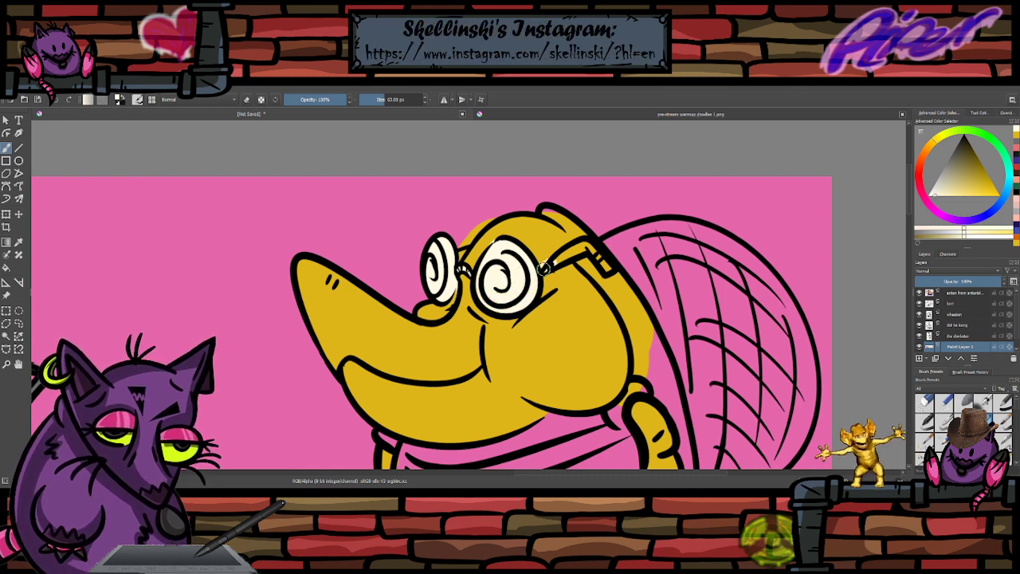
{"action": "mouse_move", "coordinate": [555, 261]}
{"action": "left_mouse_down"}
{"action": "mouse_move", "coordinate": [591, 246]}
{"action": "mouse_move", "coordinate": [607, 264]}
{"action": "left_mouse_up"}
- Paint the foot claws, the far hand's claw and the shell cuffs at the far arm and near leg off-white
{"action": "scroll", "coordinate": [642, 241], "scroll_direction": "down", "scroll_amount": 4}
{"action": "scroll", "coordinate": [636, 300], "scroll_direction": "up", "scroll_amount": 4}
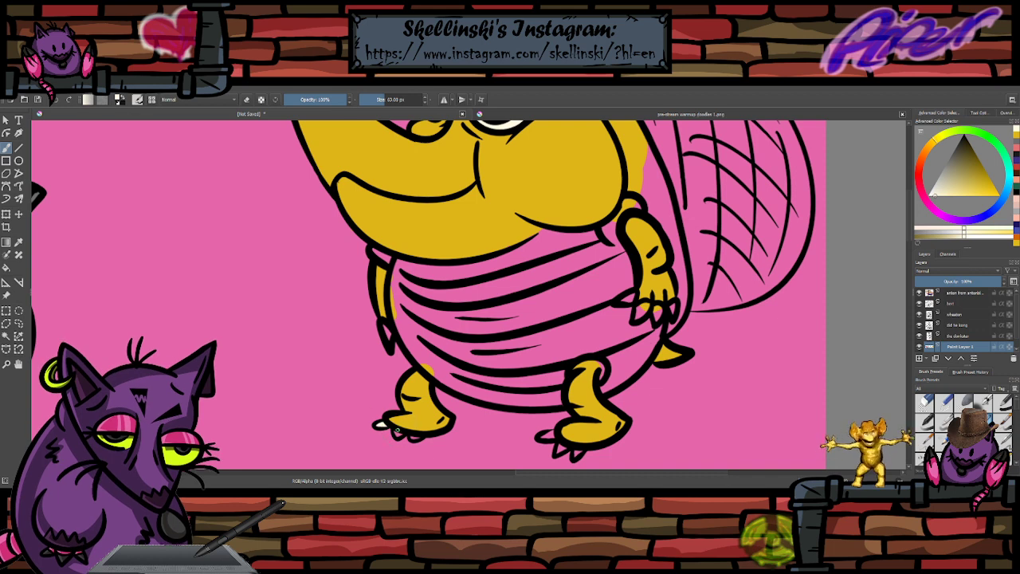
{"action": "left_click_drag", "start_coordinate": [397, 432], "coordinate": [415, 437]}
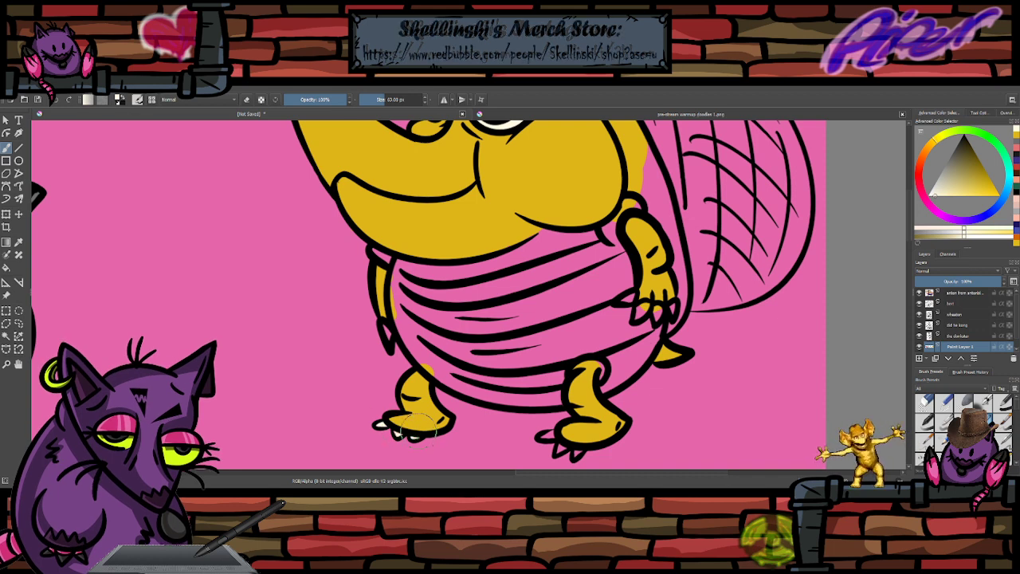
{"action": "left_click_drag", "start_coordinate": [386, 329], "coordinate": [390, 341]}
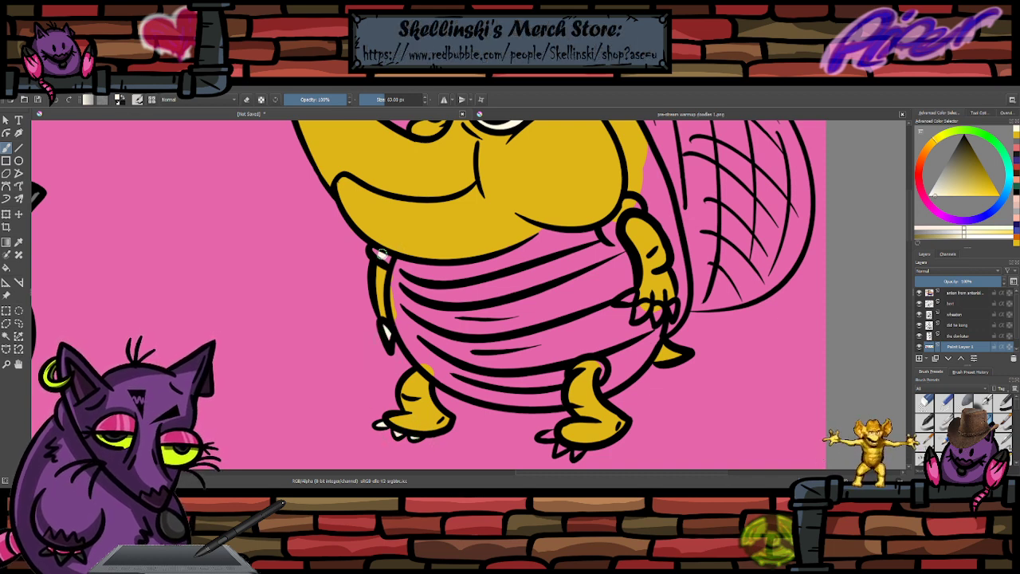
{"action": "left_click_drag", "start_coordinate": [387, 257], "coordinate": [388, 259]}
{"action": "mouse_move", "coordinate": [597, 365]}
{"action": "left_mouse_down"}
{"action": "mouse_move", "coordinate": [580, 365]}
{"action": "mouse_move", "coordinate": [611, 376]}
{"action": "left_mouse_up"}
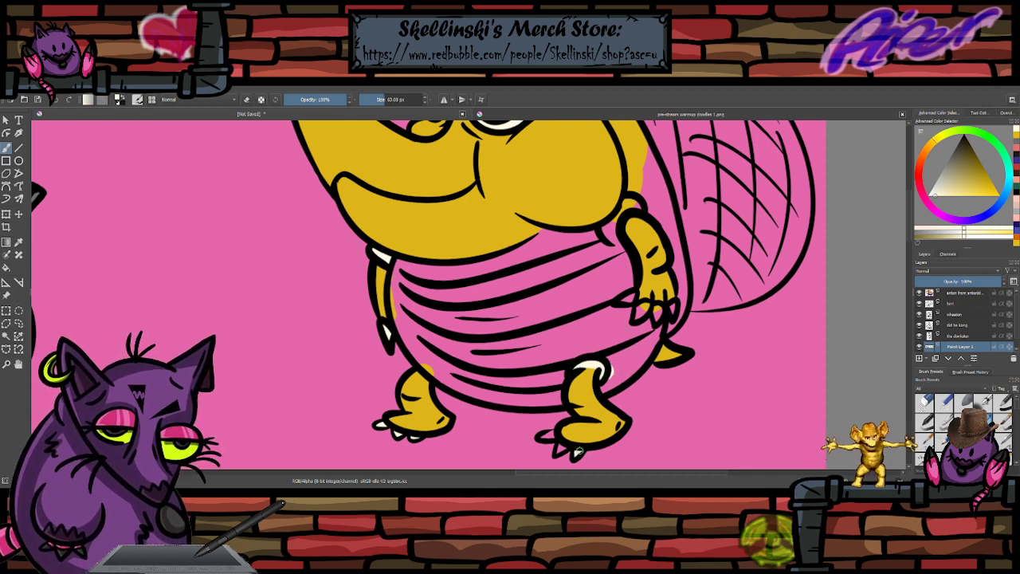
{"action": "left_click_drag", "start_coordinate": [565, 451], "coordinate": [561, 448]}
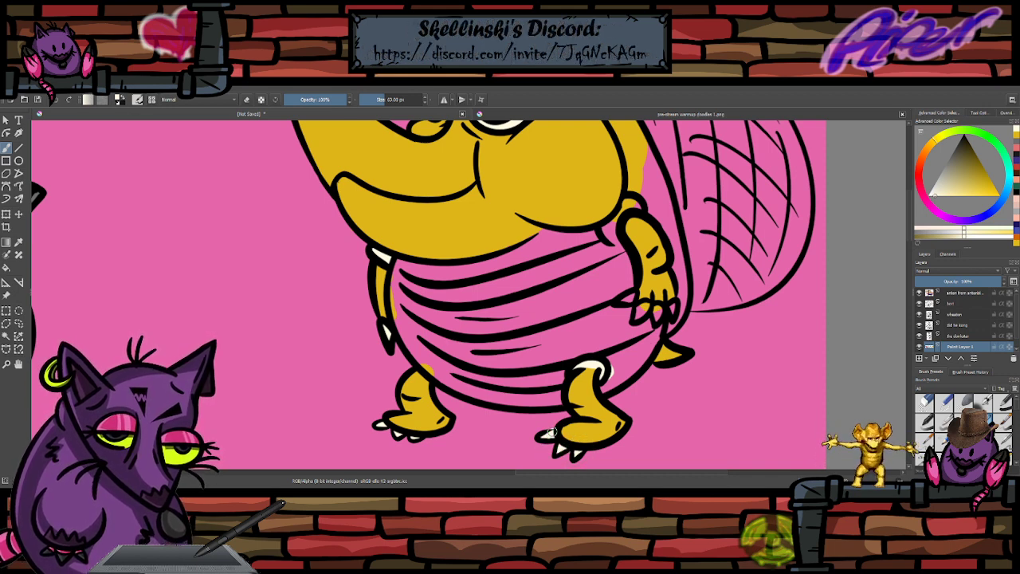
- Paint the near hand's claws and the cuff around the near shoulder off-white, erasing the spill beside the claws
{"action": "key", "text": "e"}
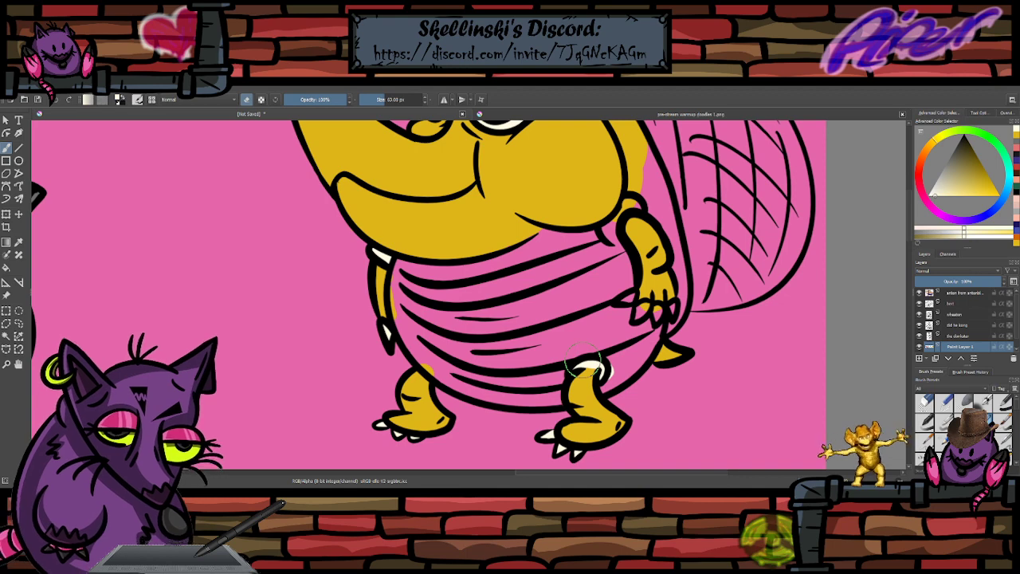
{"action": "scroll", "coordinate": [583, 359], "scroll_direction": "down", "scroll_amount": 3}
{"action": "scroll", "coordinate": [601, 311], "scroll_direction": "up", "scroll_amount": 2}
{"action": "scroll", "coordinate": [601, 315], "scroll_direction": "down", "scroll_amount": 2}
{"action": "scroll", "coordinate": [608, 329], "scroll_direction": "up", "scroll_amount": 3}
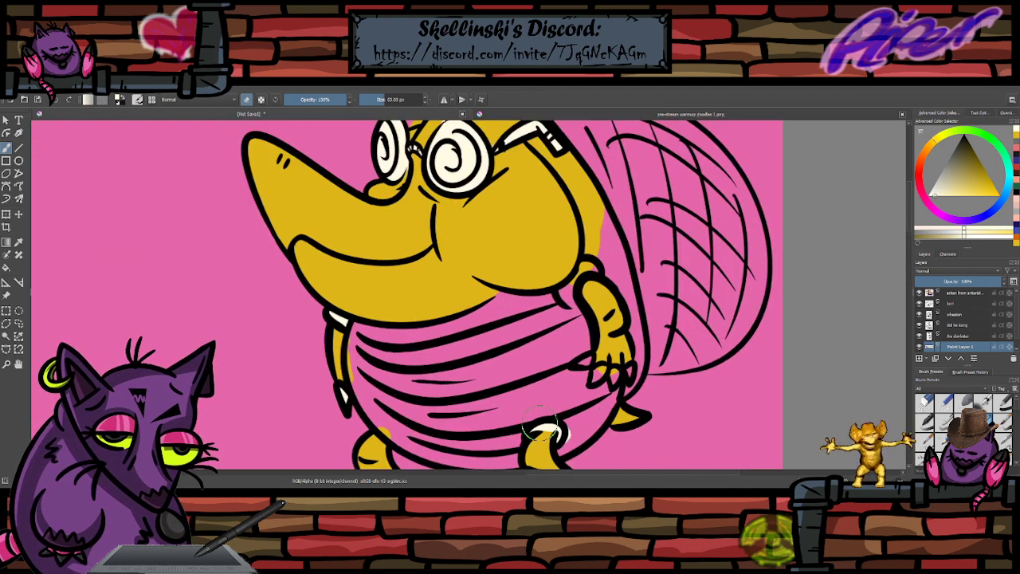
{"action": "key", "text": "e"}
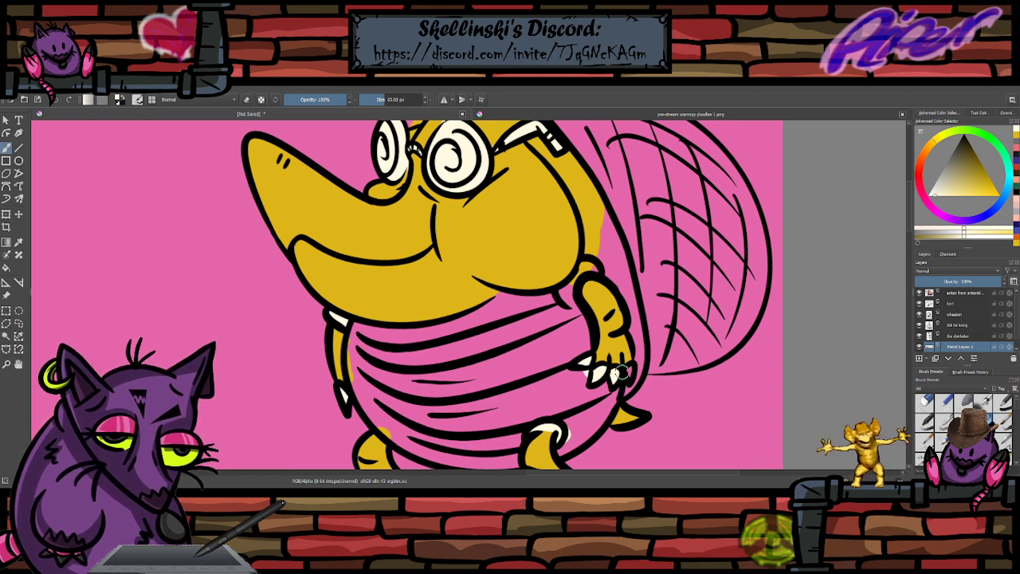
{"action": "key", "text": "e"}
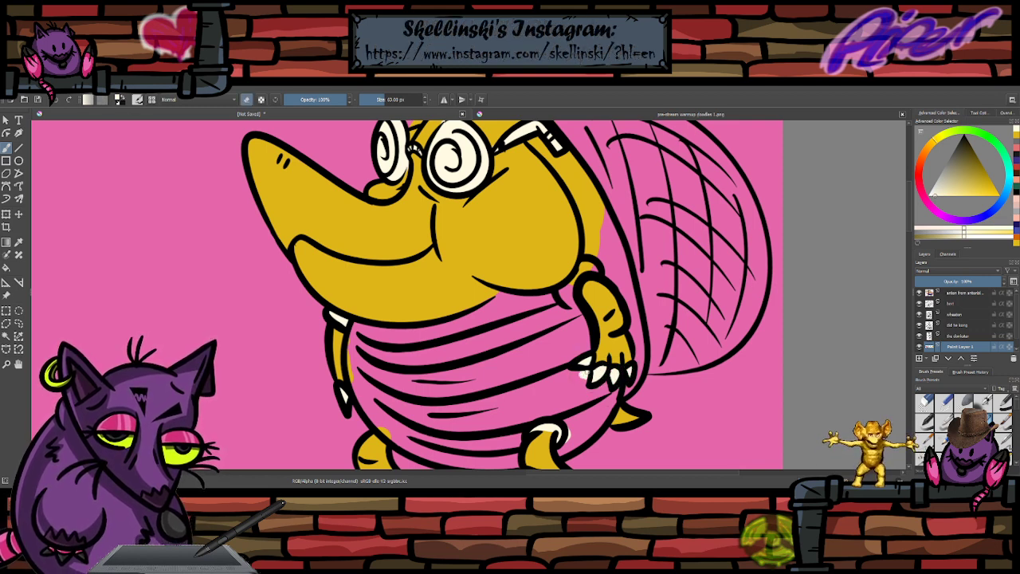
{"action": "key", "text": "e"}
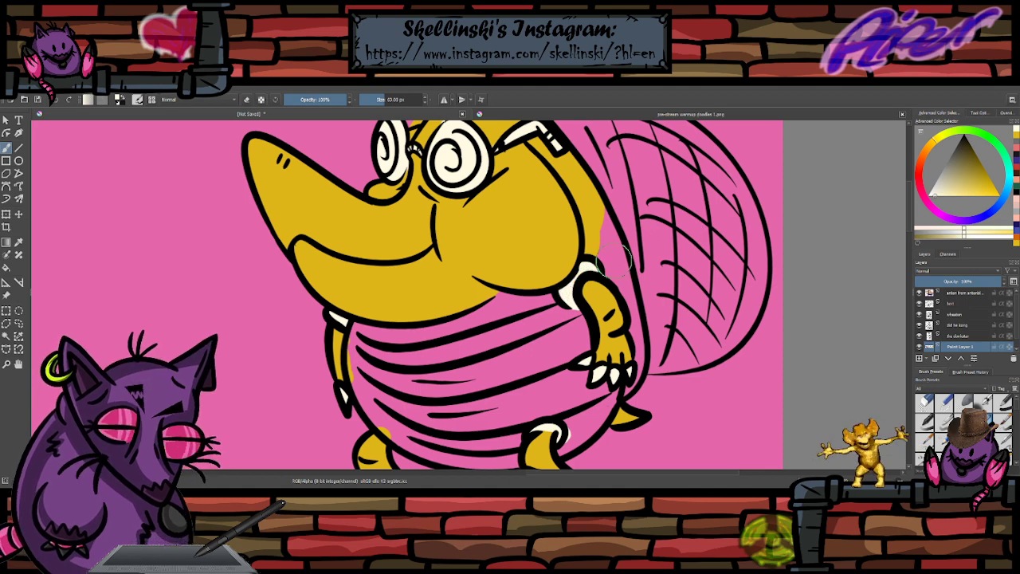
- Block in the shell rim from behind the head down to the tail in off-white, using an enlarged brush
{"action": "scroll", "coordinate": [606, 309], "scroll_direction": "down", "scroll_amount": 3}
{"action": "scroll", "coordinate": [595, 296], "scroll_direction": "down", "scroll_amount": 1}
{"action": "scroll", "coordinate": [607, 240], "scroll_direction": "up", "scroll_amount": 1}
{"action": "scroll", "coordinate": [629, 212], "scroll_direction": "up", "scroll_amount": 2}
{"action": "scroll", "coordinate": [629, 212], "scroll_direction": "down", "scroll_amount": 2}
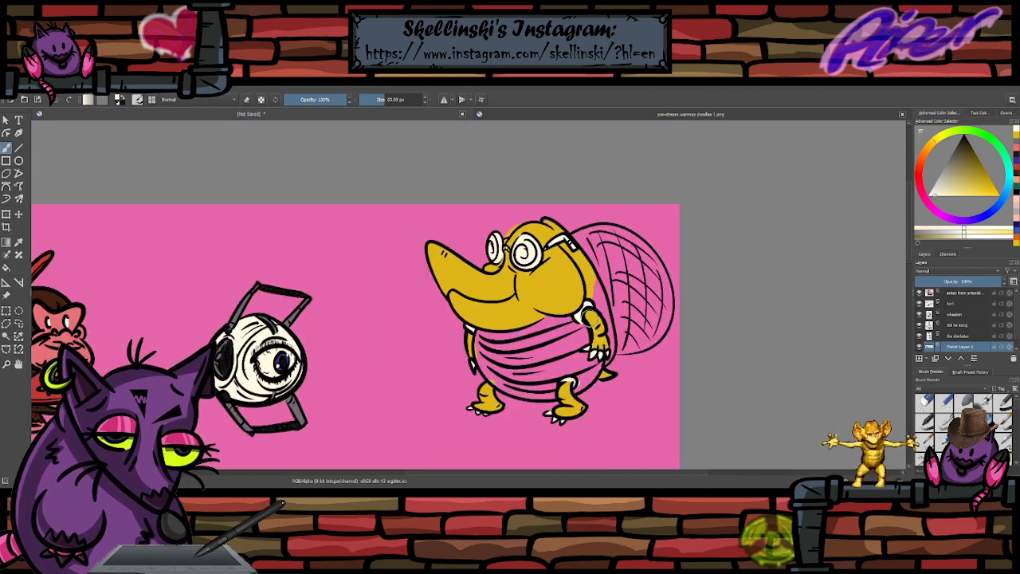
{"action": "scroll", "coordinate": [634, 216], "scroll_direction": "up", "scroll_amount": 1}
{"action": "key", "text": "]"}
{"action": "key", "text": "]"}
{"action": "key", "text": "]"}
{"action": "key", "text": "]"}
{"action": "key", "text": "]"}
{"action": "key", "text": "]"}
{"action": "key", "text": "]"}
{"action": "key", "text": "]"}
{"action": "key", "text": "e"}
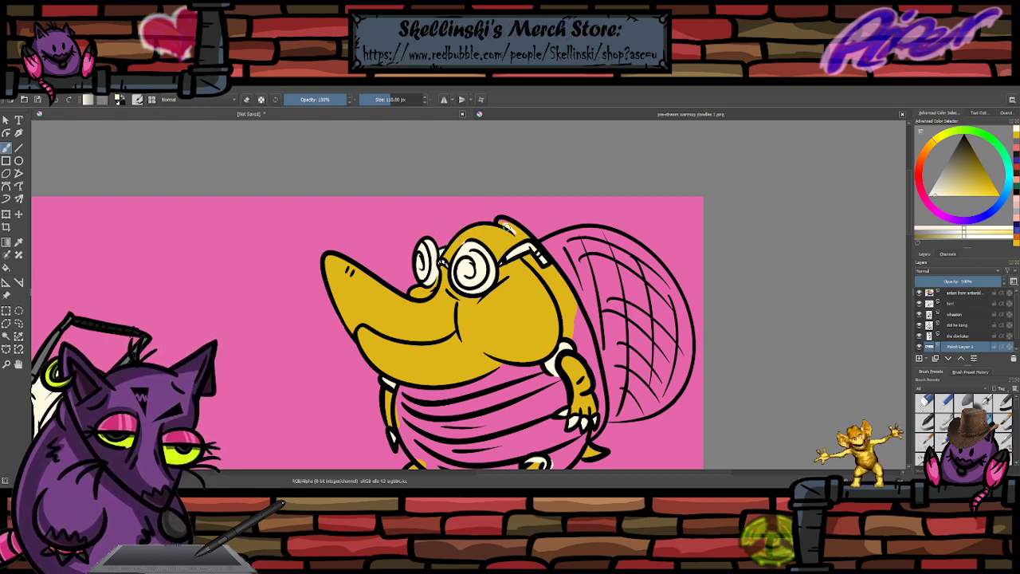
{"action": "mouse_move", "coordinate": [501, 220]}
{"action": "left_mouse_down"}
{"action": "mouse_move", "coordinate": [555, 276]}
{"action": "mouse_move", "coordinate": [528, 226]}
{"action": "mouse_move", "coordinate": [555, 290]}
{"action": "mouse_move", "coordinate": [570, 307]}
{"action": "mouse_move", "coordinate": [558, 281]}
{"action": "mouse_move", "coordinate": [588, 328]}
{"action": "mouse_move", "coordinate": [572, 331]}
{"action": "mouse_move", "coordinate": [611, 381]}
{"action": "mouse_move", "coordinate": [597, 432]}
{"action": "left_mouse_up"}
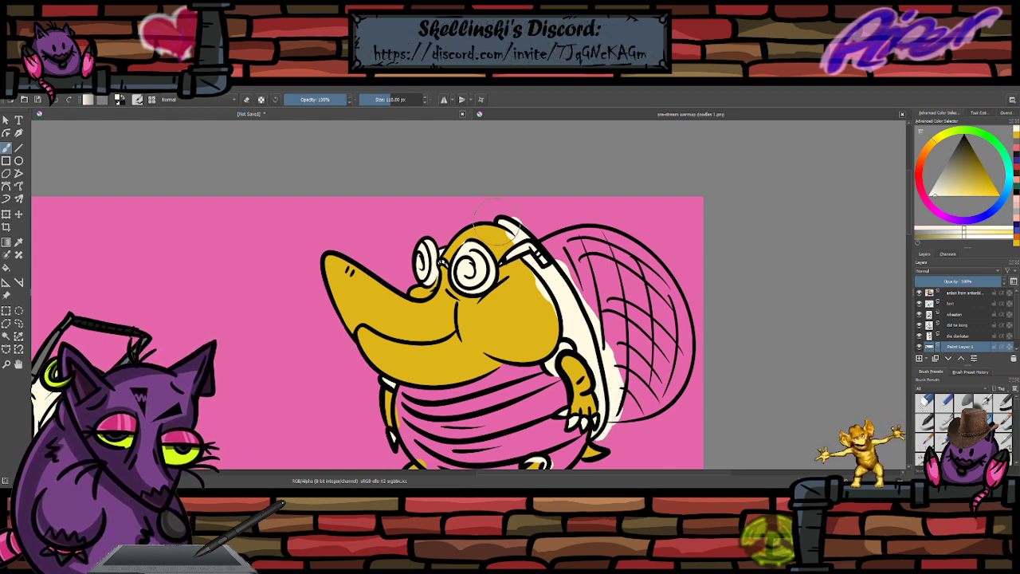
- Repaint the back edge of the creature's head in golden yellow where the off-white spilled over it
{"action": "left_click", "coordinate": [1015, 144]}
{"action": "left_click", "coordinate": [1015, 136]}
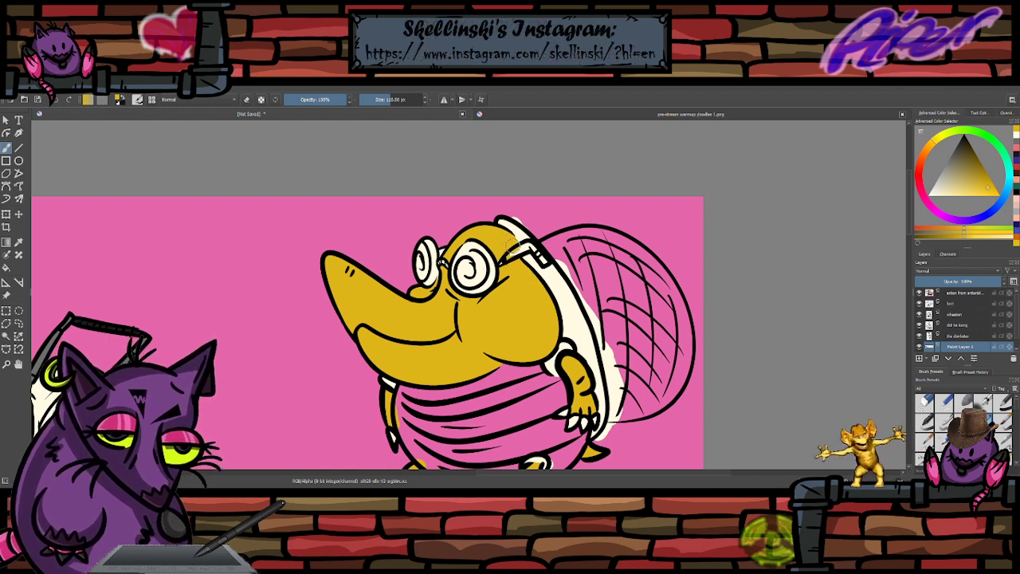
{"action": "scroll", "coordinate": [596, 209], "scroll_direction": "down", "scroll_amount": 1}
{"action": "scroll", "coordinate": [580, 296], "scroll_direction": "up", "scroll_amount": 1}
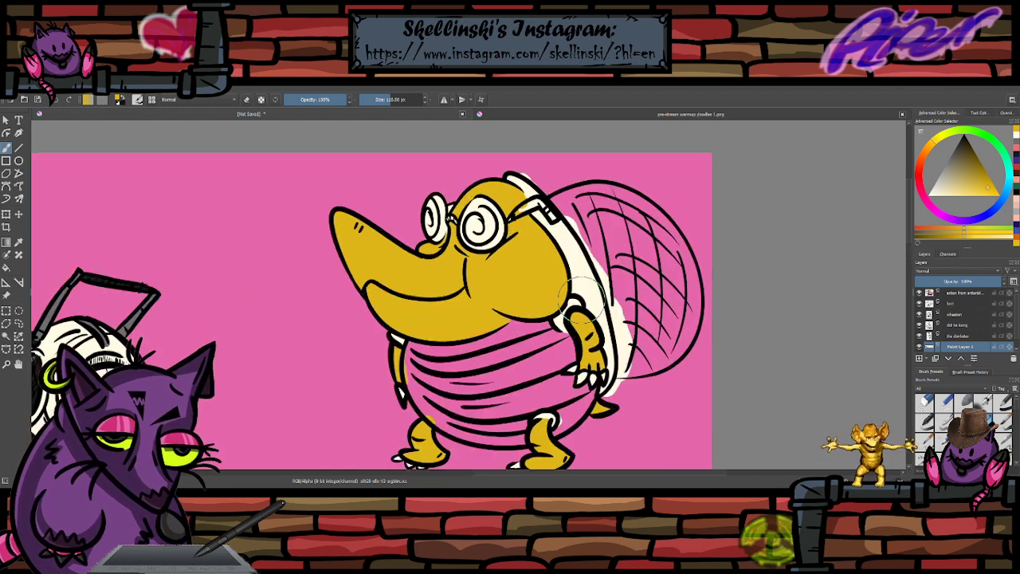
{"action": "scroll", "coordinate": [582, 282], "scroll_direction": "down", "scroll_amount": 1}
{"action": "scroll", "coordinate": [574, 251], "scroll_direction": "up", "scroll_amount": 1}
{"action": "scroll", "coordinate": [571, 251], "scroll_direction": "up", "scroll_amount": 1}
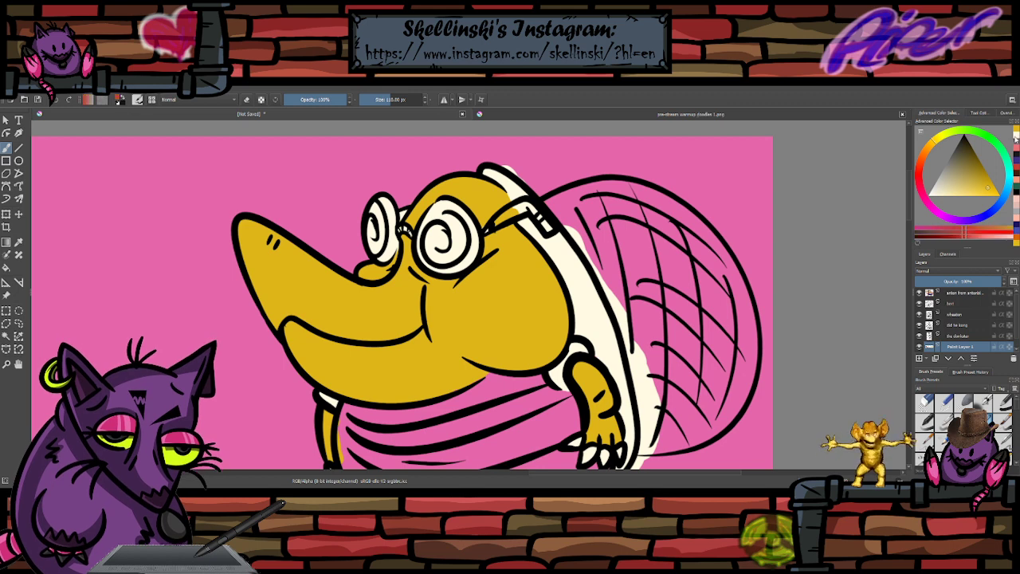
- Touch up the glasses' side arm and shell rim in off-white, and erase the overspill along the rim's outer edge
{"action": "left_click", "coordinate": [934, 194]}
{"action": "mouse_move", "coordinate": [498, 220]}
{"action": "left_mouse_down"}
{"action": "mouse_move", "coordinate": [512, 212]}
{"action": "mouse_move", "coordinate": [500, 220]}
{"action": "mouse_move", "coordinate": [576, 225]}
{"action": "mouse_move", "coordinate": [661, 410]}
{"action": "left_mouse_up"}
{"action": "key", "text": "e"}
{"action": "scroll", "coordinate": [665, 351], "scroll_direction": "down", "scroll_amount": 3}
{"action": "scroll", "coordinate": [655, 356], "scroll_direction": "up", "scroll_amount": 2}
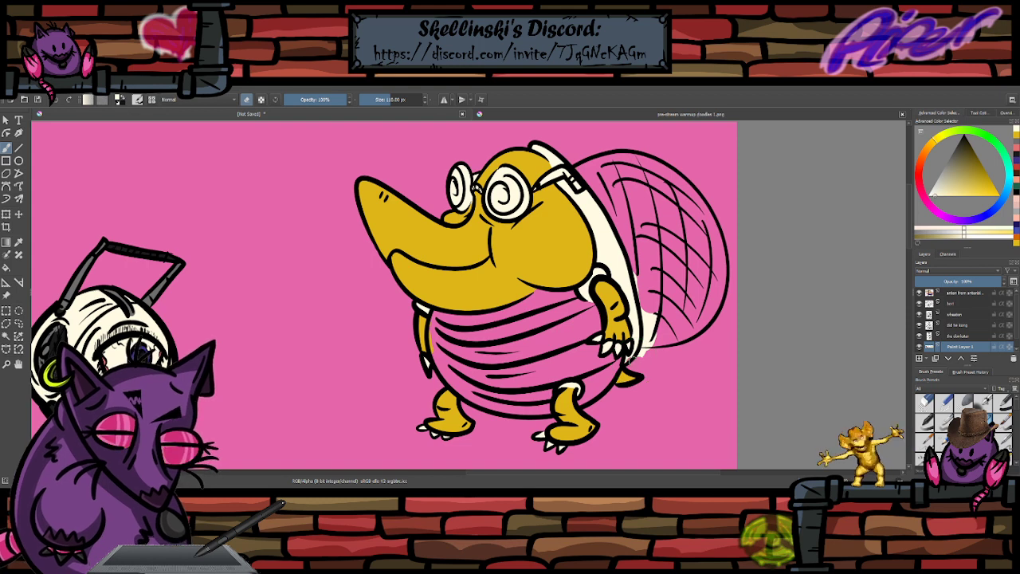
{"action": "left_click_drag", "start_coordinate": [629, 367], "coordinate": [656, 317]}
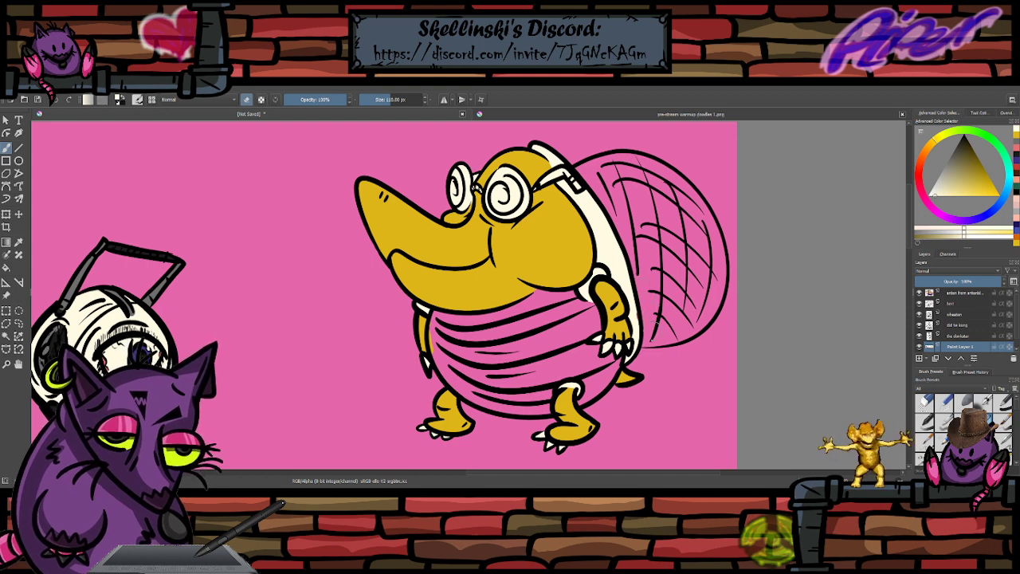
- Erase the remaining off-white overspill along the lower outer edge of the creature's shell rim
{"action": "left_click_drag", "start_coordinate": [635, 363], "coordinate": [652, 319]}
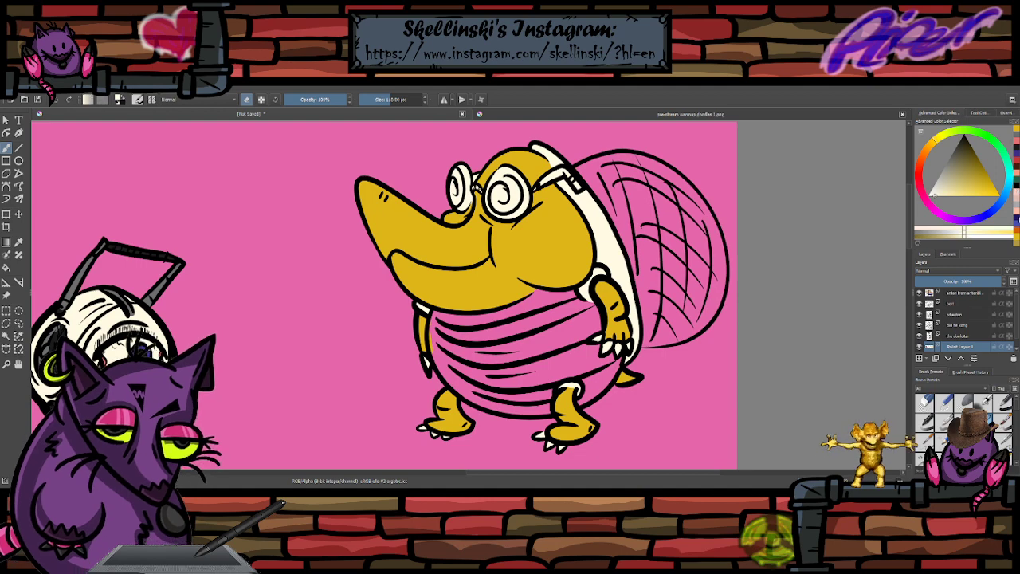
{"action": "left_click", "coordinate": [1017, 235]}
{"action": "key", "text": "e"}
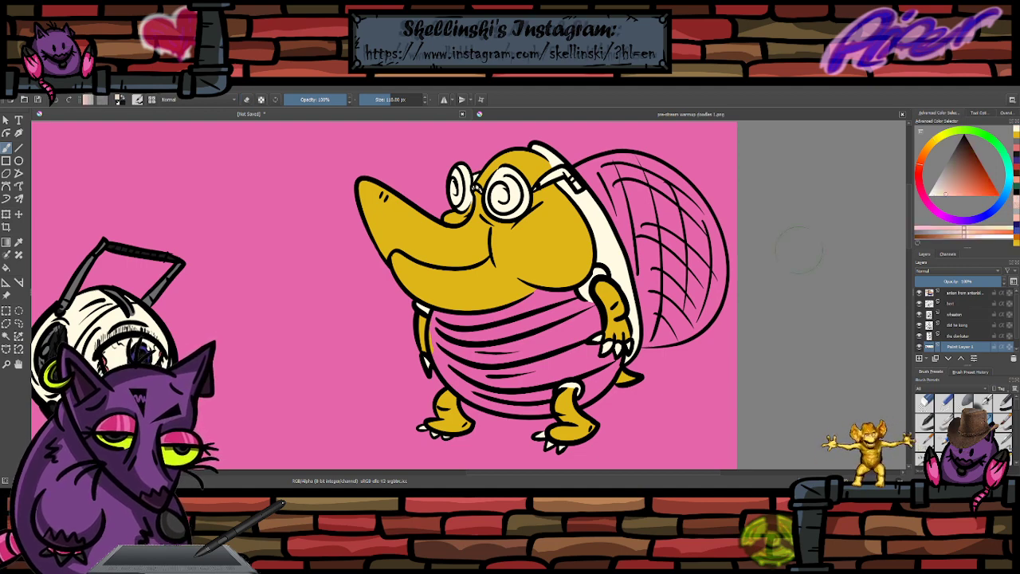
- Block in the creature's cross-hatched shell in red, using an enlarged brush
{"action": "left_click_drag", "start_coordinate": [519, 378], "coordinate": [549, 338]}
{"action": "scroll", "coordinate": [597, 301], "scroll_direction": "down", "scroll_amount": 1}
{"action": "scroll", "coordinate": [647, 267], "scroll_direction": "up", "scroll_amount": 1}
{"action": "scroll", "coordinate": [693, 253], "scroll_direction": "down", "scroll_amount": 1}
{"action": "scroll", "coordinate": [727, 222], "scroll_direction": "up", "scroll_amount": 1}
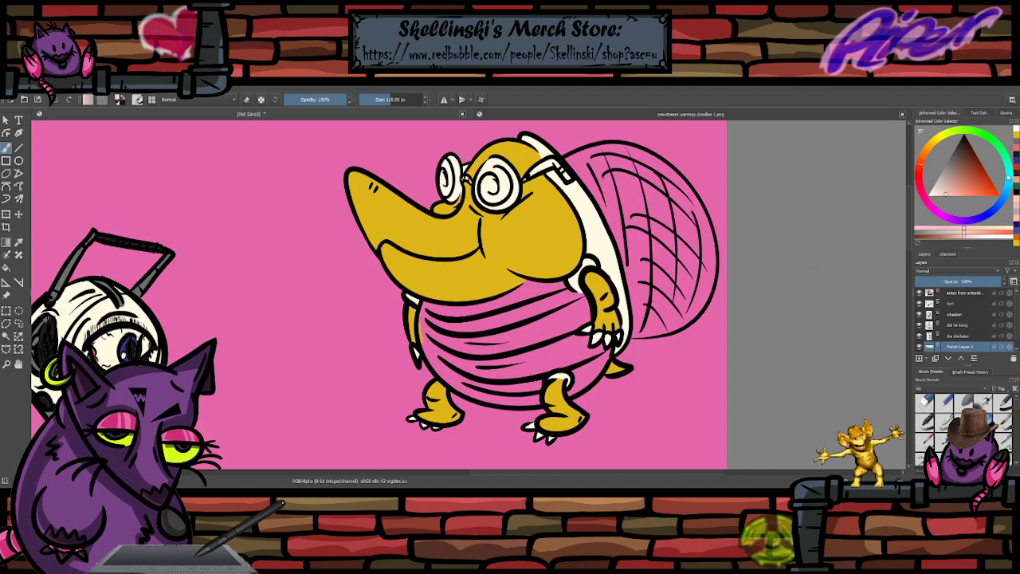
{"action": "left_click", "coordinate": [1017, 168]}
{"action": "scroll", "coordinate": [650, 335], "scroll_direction": "down", "scroll_amount": 1}
{"action": "scroll", "coordinate": [691, 217], "scroll_direction": "up", "scroll_amount": 1}
{"action": "key", "text": "bracketright"}
{"action": "key", "text": "bracketright"}
{"action": "key", "text": "bracketright"}
{"action": "key", "text": "bracketright"}
{"action": "key", "text": "bracketright"}
{"action": "key", "text": "bracketright"}
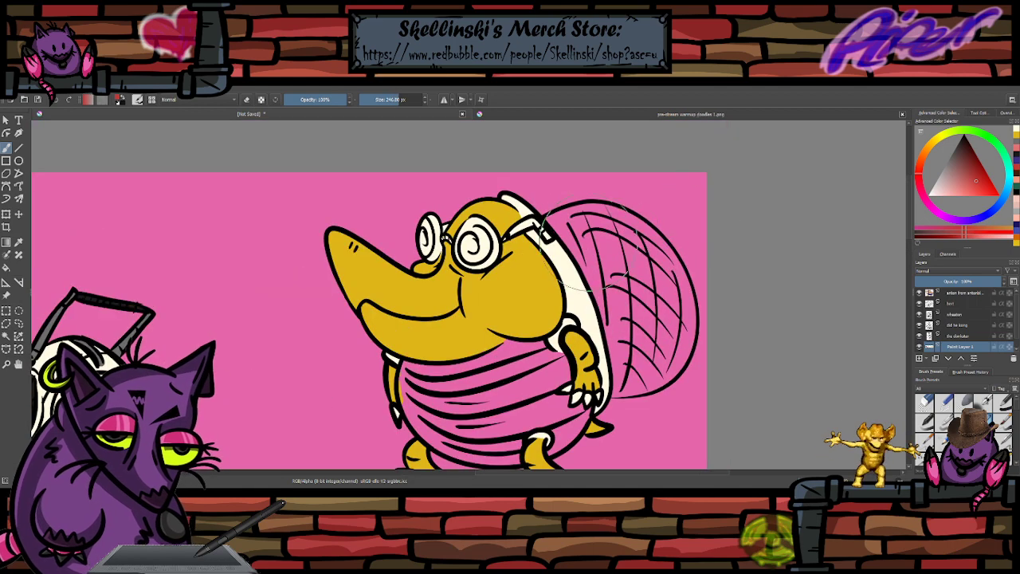
{"action": "mouse_move", "coordinate": [615, 255]}
{"action": "left_mouse_down"}
{"action": "mouse_move", "coordinate": [547, 216]}
{"action": "mouse_move", "coordinate": [586, 212]}
{"action": "mouse_move", "coordinate": [627, 228]}
{"action": "mouse_move", "coordinate": [659, 291]}
{"action": "mouse_move", "coordinate": [662, 356]}
{"action": "left_mouse_up"}
- Fill the shell's remaining gaps along the rim and lower edge in red, with the brush reduced to 44 px
{"action": "key", "text": "bracketleft"}
{"action": "key", "text": "bracketleft"}
{"action": "key", "text": "bracketleft"}
{"action": "key", "text": "bracketleft"}
{"action": "key", "text": "bracketleft"}
{"action": "key", "text": "bracketleft"}
{"action": "key", "text": "bracketleft"}
{"action": "key", "text": "bracketleft"}
{"action": "key", "text": "bracketleft"}
{"action": "key", "text": "bracketleft"}
{"action": "key", "text": "bracketleft"}
{"action": "key", "text": "bracketleft"}
{"action": "key", "text": "bracketleft"}
{"action": "key", "text": "bracketleft"}
{"action": "key", "text": "bracketleft"}
{"action": "key", "text": "bracketleft"}
{"action": "key", "text": "bracketleft"}
{"action": "key", "text": "bracketleft"}
{"action": "key", "text": "bracketleft"}
{"action": "key", "text": "bracketleft"}
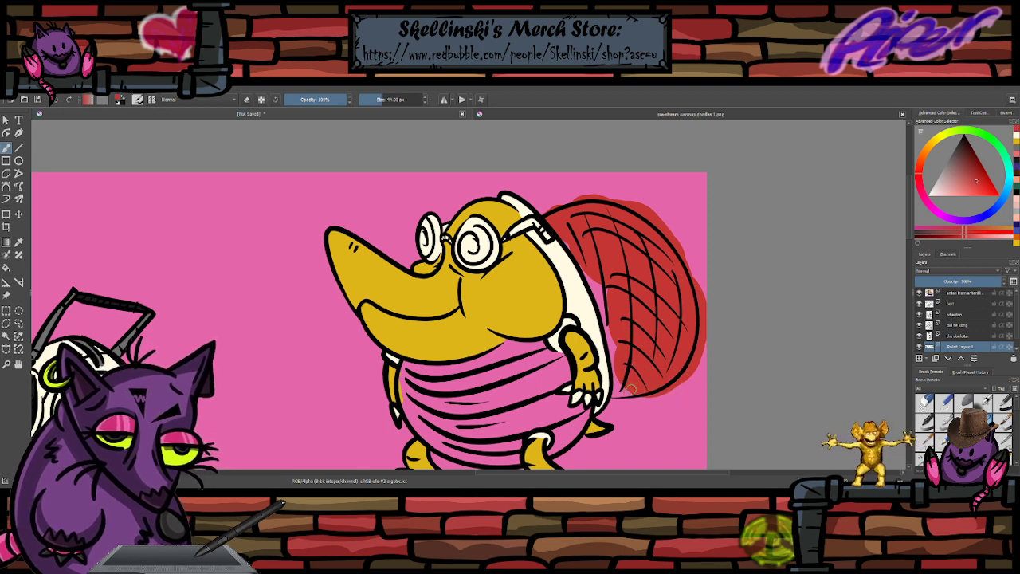
{"action": "mouse_move", "coordinate": [629, 391]}
{"action": "left_mouse_down"}
{"action": "mouse_move", "coordinate": [616, 384]}
{"action": "mouse_move", "coordinate": [596, 316]}
{"action": "mouse_move", "coordinate": [618, 353]}
{"action": "mouse_move", "coordinate": [604, 286]}
{"action": "left_mouse_up"}
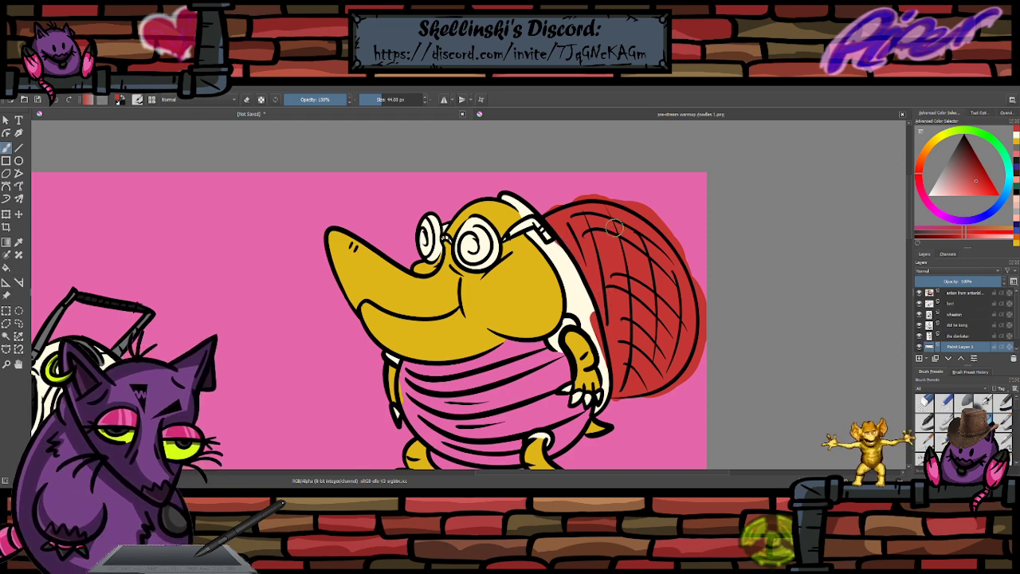
{"action": "scroll", "coordinate": [613, 229], "scroll_direction": "down", "scroll_amount": 2}
{"action": "scroll", "coordinate": [614, 228], "scroll_direction": "down", "scroll_amount": 1}
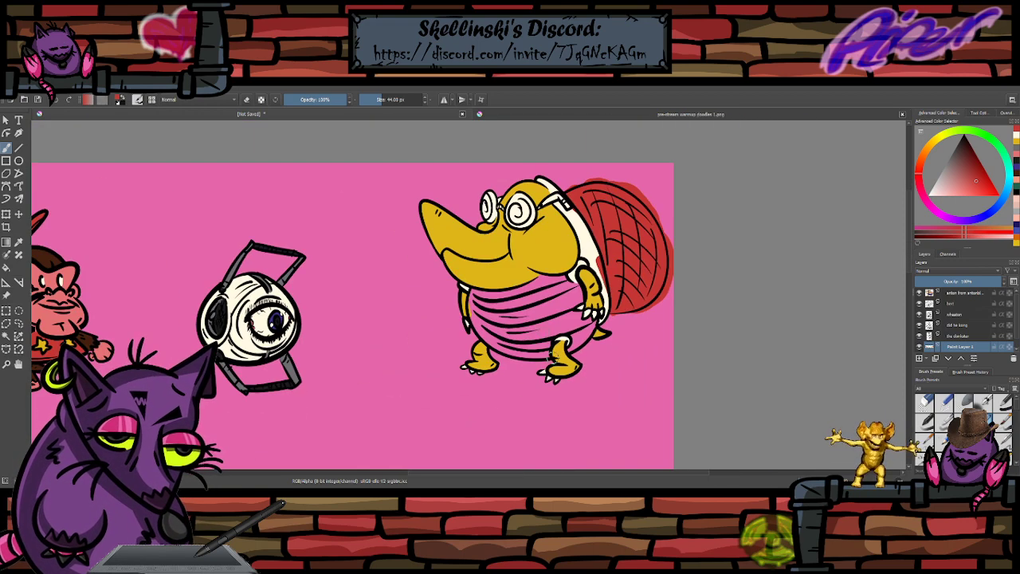
- Repaint the shell rim beside the glasses' arm and near the shoulder in off-white over the red spill, with a 55 px brush
{"action": "scroll", "coordinate": [641, 184], "scroll_direction": "up", "scroll_amount": 4}
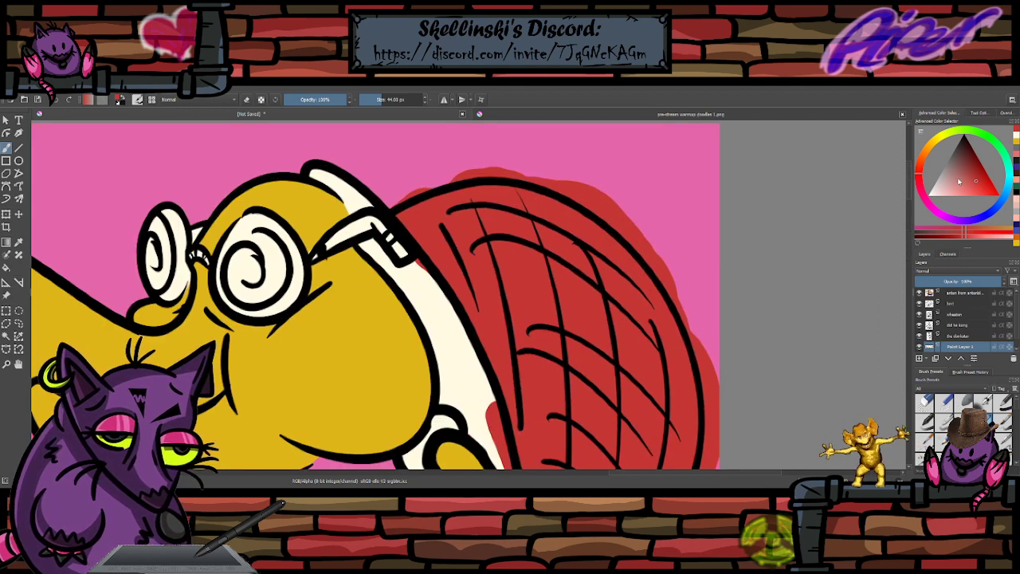
{"action": "left_click_drag", "start_coordinate": [647, 264], "coordinate": [660, 246]}
{"action": "left_click", "coordinate": [1017, 135]}
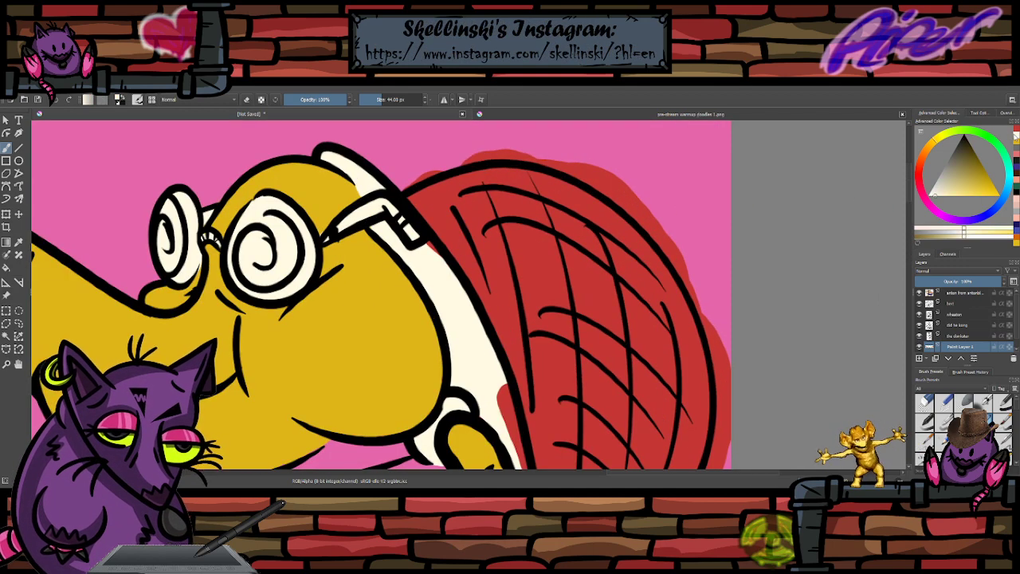
{"action": "key", "text": "bracketright"}
{"action": "key", "text": "bracketright"}
{"action": "key", "text": "bracketright"}
{"action": "left_click_drag", "start_coordinate": [444, 241], "coordinate": [439, 253]}
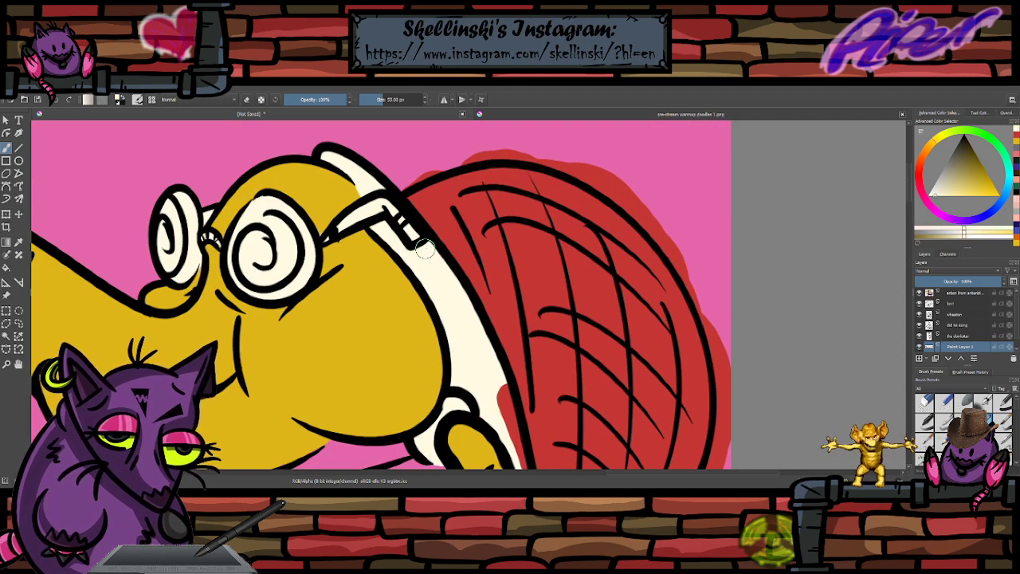
{"action": "scroll", "coordinate": [426, 271], "scroll_direction": "down", "scroll_amount": 3}
{"action": "scroll", "coordinate": [496, 307], "scroll_direction": "up", "scroll_amount": 2}
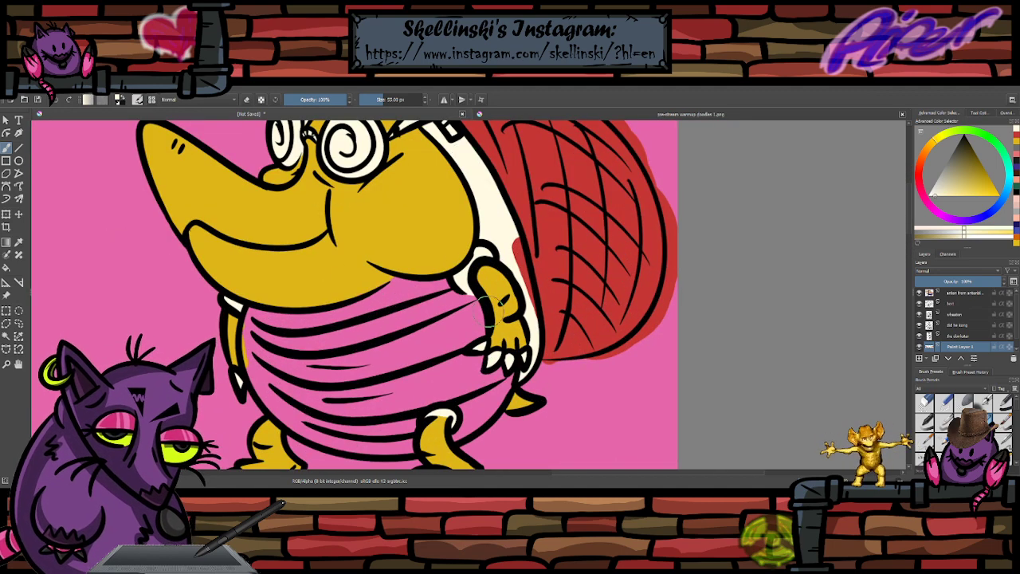
{"action": "mouse_move", "coordinate": [504, 248]}
{"action": "left_mouse_down"}
{"action": "mouse_move", "coordinate": [535, 324]}
{"action": "mouse_move", "coordinate": [511, 244]}
{"action": "left_mouse_up"}
{"action": "key", "text": "ctrl+z"}
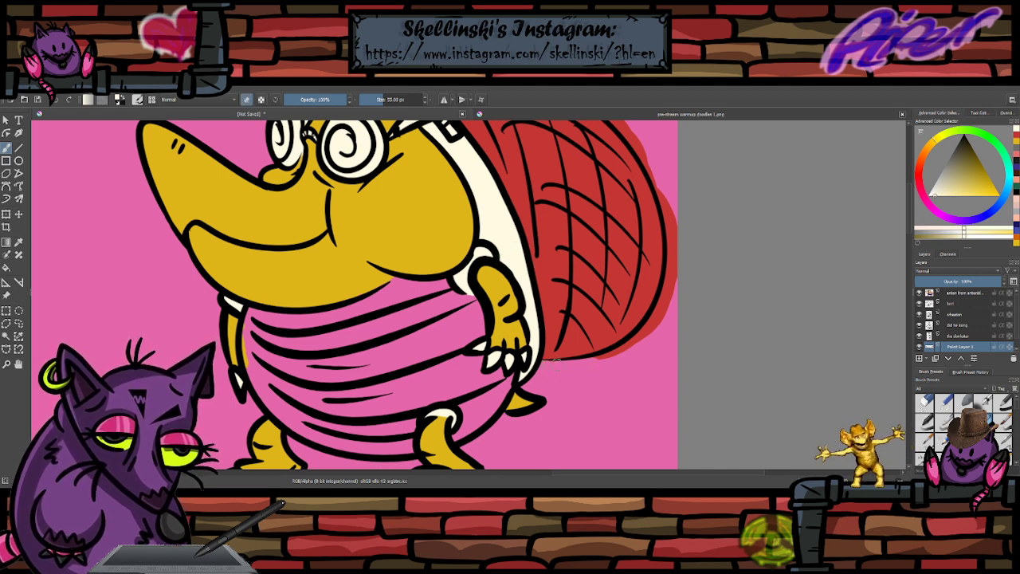
- Erase the red overspill outside the shell's outline, from its lower edge around to the upper edge
{"action": "mouse_move", "coordinate": [602, 351]}
{"action": "left_mouse_down"}
{"action": "mouse_move", "coordinate": [659, 320]}
{"action": "mouse_move", "coordinate": [671, 291]}
{"action": "mouse_move", "coordinate": [647, 324]}
{"action": "mouse_move", "coordinate": [673, 253]}
{"action": "left_mouse_up"}
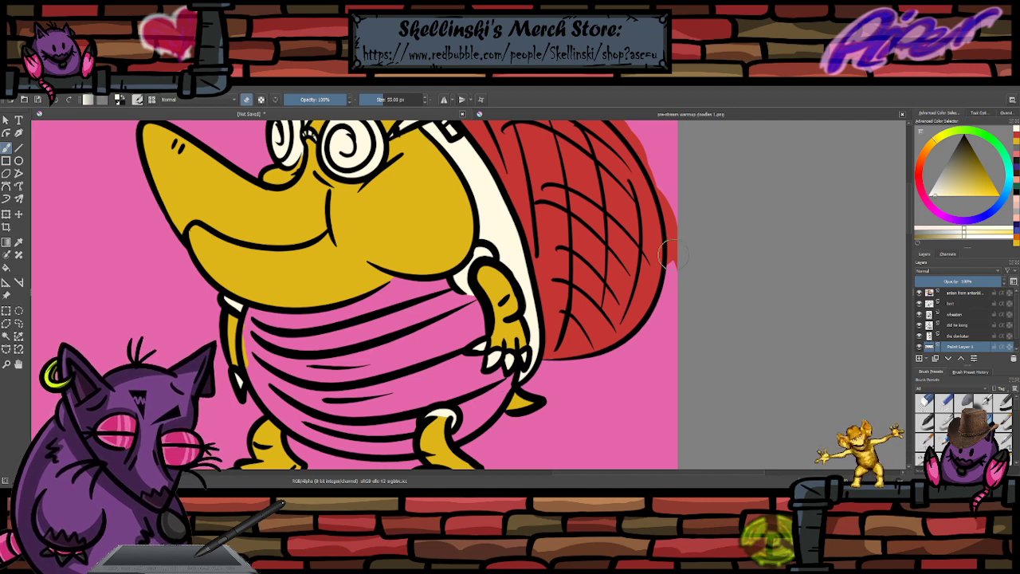
{"action": "scroll", "coordinate": [639, 358], "scroll_direction": "down", "scroll_amount": 2}
{"action": "scroll", "coordinate": [651, 258], "scroll_direction": "up", "scroll_amount": 2}
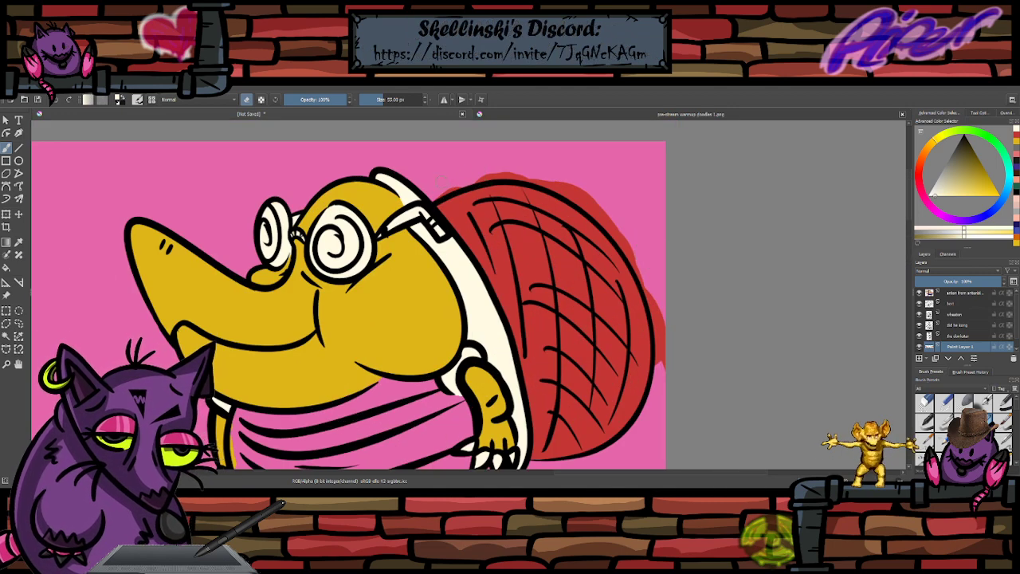
{"action": "mouse_move", "coordinate": [488, 176]}
{"action": "left_mouse_down"}
{"action": "mouse_move", "coordinate": [525, 172]}
{"action": "mouse_move", "coordinate": [595, 206]}
{"action": "left_mouse_up"}
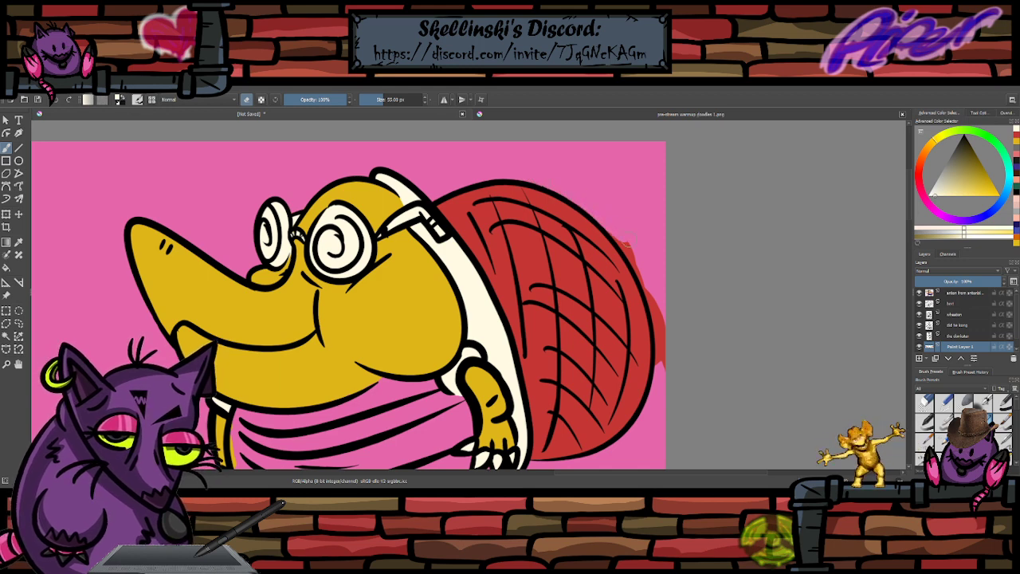
{"action": "left_click_drag", "start_coordinate": [647, 294], "coordinate": [660, 360]}
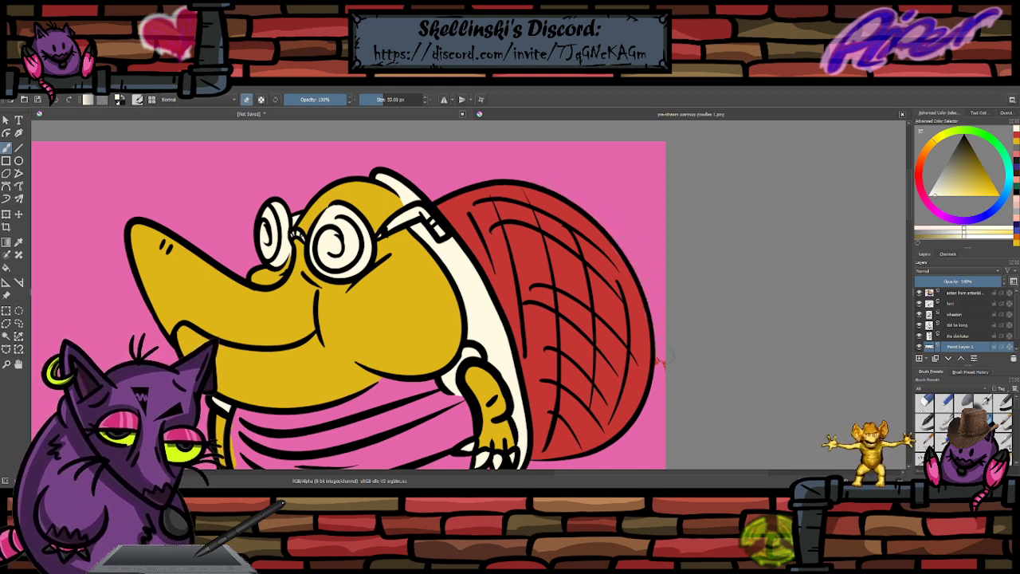
{"action": "key", "text": "e"}
{"action": "left_click", "coordinate": [639, 317]}
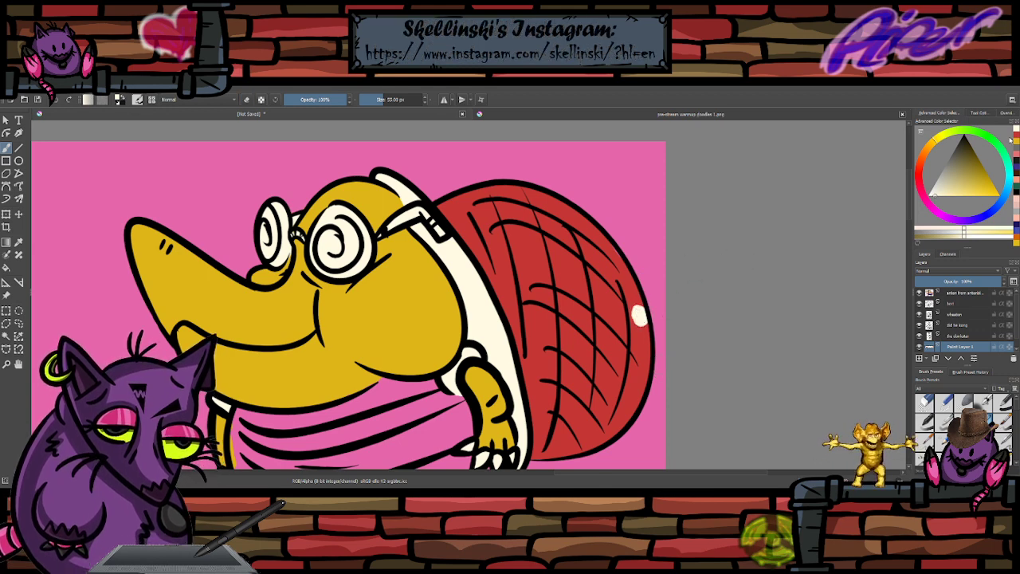
{"action": "key", "text": "x"}
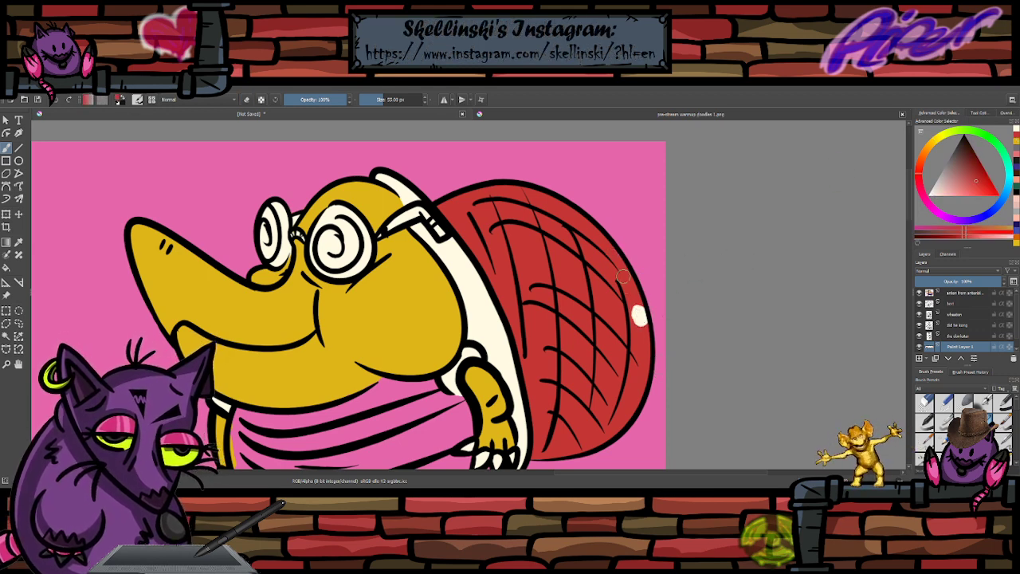
{"action": "left_click_drag", "start_coordinate": [622, 277], "coordinate": [642, 320]}
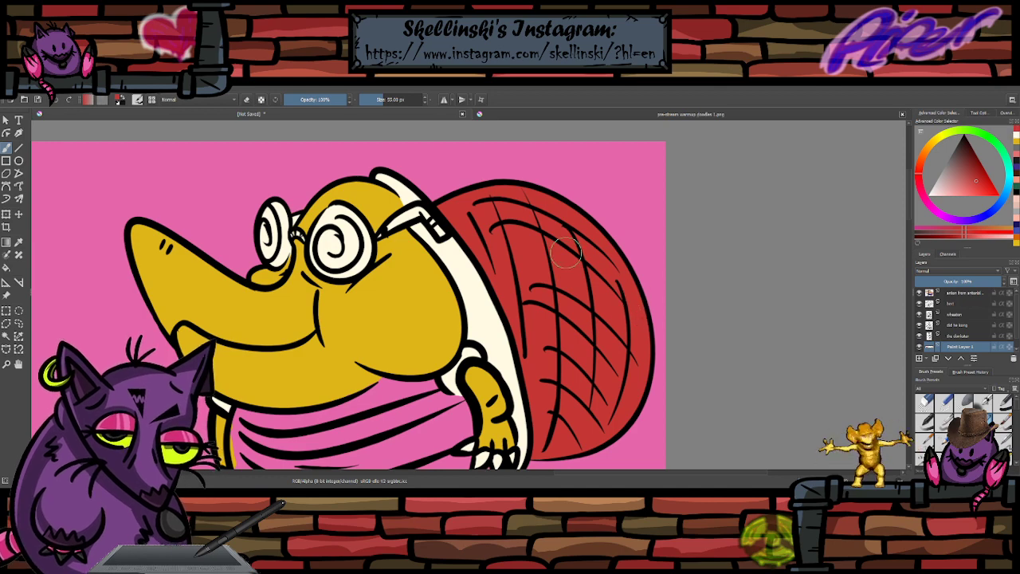
- Block in the creature's striped belly in salmon pink, enlarging the brush to cover the broad area
{"action": "scroll", "coordinate": [565, 253], "scroll_direction": "down", "scroll_amount": 3}
{"action": "scroll", "coordinate": [512, 307], "scroll_direction": "up", "scroll_amount": 3}
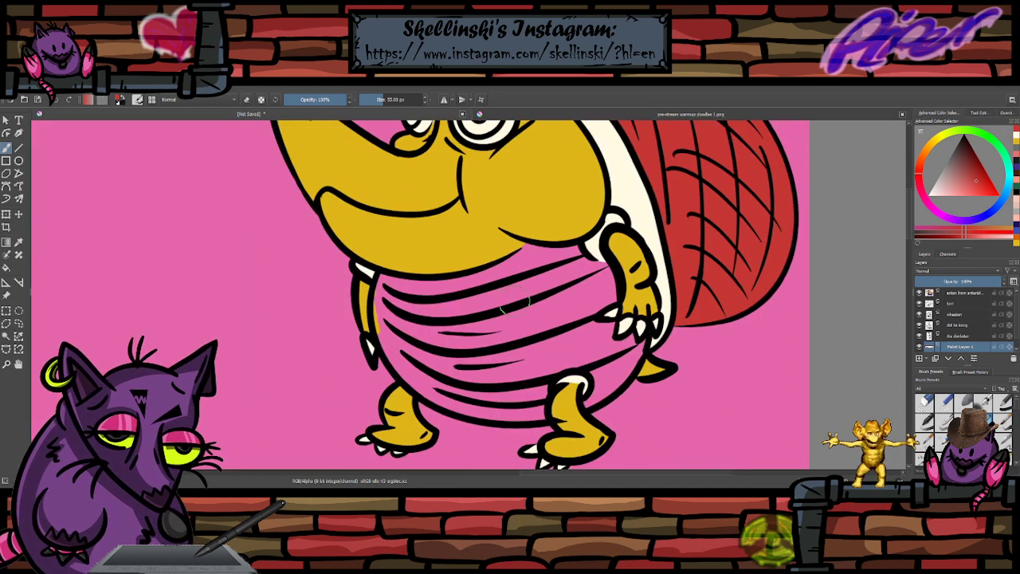
{"action": "left_click", "coordinate": [1016, 181]}
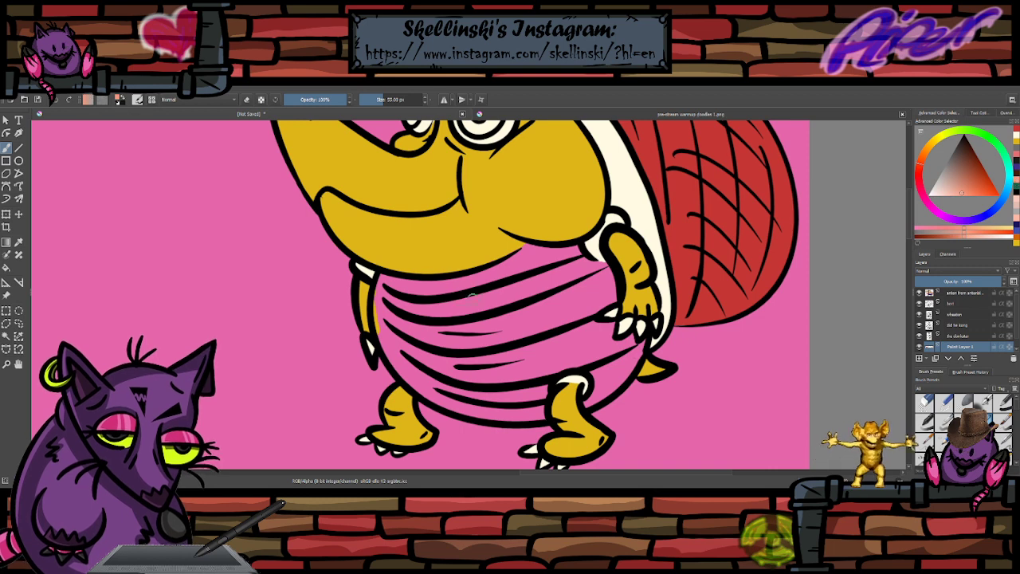
{"action": "mouse_move", "coordinate": [472, 297]}
{"action": "left_mouse_down"}
{"action": "mouse_move", "coordinate": [532, 293]}
{"action": "mouse_move", "coordinate": [504, 277]}
{"action": "mouse_move", "coordinate": [530, 252]}
{"action": "mouse_move", "coordinate": [573, 254]}
{"action": "mouse_move", "coordinate": [600, 269]}
{"action": "mouse_move", "coordinate": [596, 288]}
{"action": "mouse_move", "coordinate": [607, 297]}
{"action": "mouse_move", "coordinate": [568, 314]}
{"action": "mouse_move", "coordinate": [567, 296]}
{"action": "mouse_move", "coordinate": [539, 269]}
{"action": "mouse_move", "coordinate": [528, 326]}
{"action": "mouse_move", "coordinate": [497, 346]}
{"action": "mouse_move", "coordinate": [458, 338]}
{"action": "mouse_move", "coordinate": [455, 316]}
{"action": "mouse_move", "coordinate": [484, 307]}
{"action": "mouse_move", "coordinate": [450, 304]}
{"action": "mouse_move", "coordinate": [473, 293]}
{"action": "mouse_move", "coordinate": [416, 301]}
{"action": "mouse_move", "coordinate": [386, 285]}
{"action": "mouse_move", "coordinate": [405, 345]}
{"action": "mouse_move", "coordinate": [408, 329]}
{"action": "mouse_move", "coordinate": [407, 358]}
{"action": "mouse_move", "coordinate": [446, 388]}
{"action": "mouse_move", "coordinate": [492, 398]}
{"action": "mouse_move", "coordinate": [456, 395]}
{"action": "mouse_move", "coordinate": [530, 405]}
{"action": "mouse_move", "coordinate": [467, 359]}
{"action": "mouse_move", "coordinate": [553, 349]}
{"action": "mouse_move", "coordinate": [612, 327]}
{"action": "mouse_move", "coordinate": [596, 354]}
{"action": "mouse_move", "coordinate": [550, 366]}
{"action": "mouse_move", "coordinate": [530, 408]}
{"action": "mouse_move", "coordinate": [556, 333]}
{"action": "left_mouse_up"}
{"action": "key", "text": "bracketright"}
{"action": "key", "text": "bracketright"}
{"action": "key", "text": "bracketright"}
{"action": "key", "text": "bracketright"}
{"action": "key", "text": "bracketright"}
{"action": "key", "text": "bracketright"}
{"action": "key", "text": "bracketright"}
{"action": "key", "text": "bracketright"}
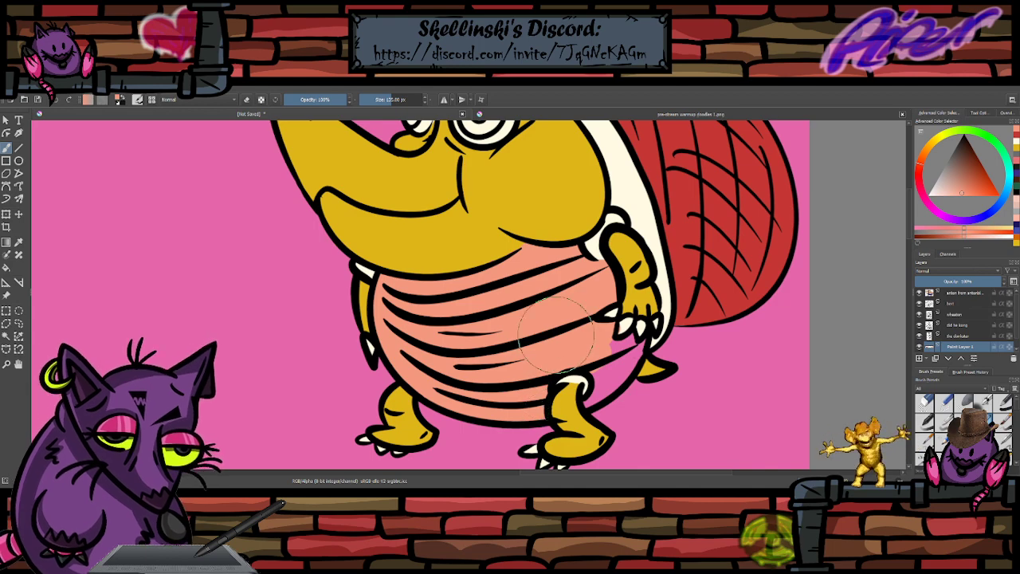
- Fill the rest of the belly beneath the near hand and behind the near leg in salmon pink, using a much smaller brush
{"action": "scroll", "coordinate": [551, 333], "scroll_direction": "down", "scroll_amount": 2}
{"action": "scroll", "coordinate": [574, 369], "scroll_direction": "up", "scroll_amount": 2}
{"action": "scroll", "coordinate": [580, 331], "scroll_direction": "up", "scroll_amount": 2}
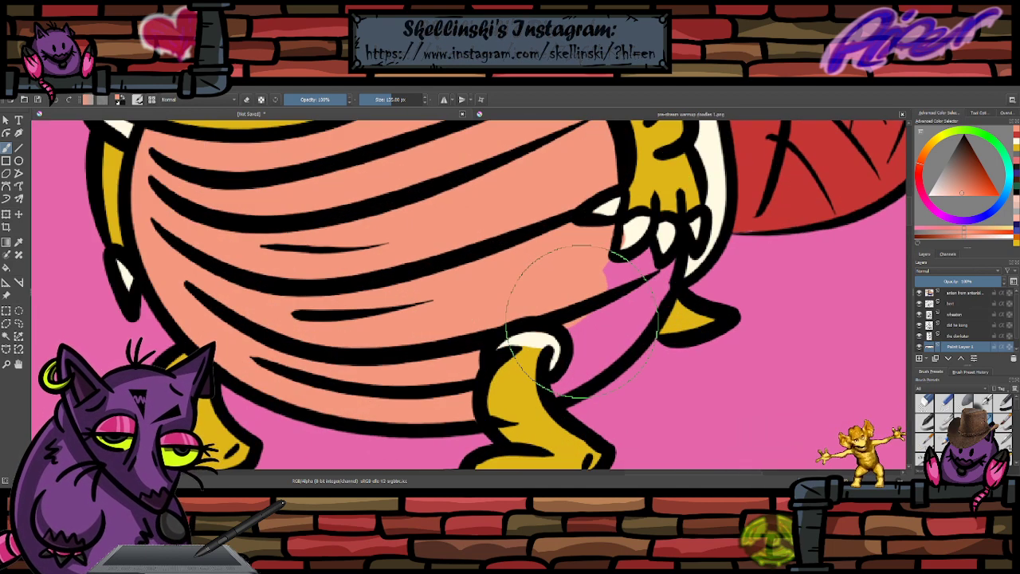
{"action": "key", "text": "["}
{"action": "key", "text": "["}
{"action": "key", "text": "["}
{"action": "key", "text": "["}
{"action": "key", "text": "["}
{"action": "key", "text": "["}
{"action": "key", "text": "["}
{"action": "key", "text": "["}
{"action": "key", "text": "["}
{"action": "key", "text": "["}
{"action": "key", "text": "["}
{"action": "key", "text": "["}
{"action": "key", "text": "["}
{"action": "key", "text": "["}
{"action": "key", "text": "["}
{"action": "key", "text": "["}
{"action": "key", "text": "["}
{"action": "key", "text": "["}
{"action": "key", "text": "["}
{"action": "key", "text": "["}
{"action": "mouse_move", "coordinate": [605, 282]}
{"action": "left_mouse_down"}
{"action": "mouse_move", "coordinate": [649, 259]}
{"action": "mouse_move", "coordinate": [641, 309]}
{"action": "mouse_move", "coordinate": [634, 293]}
{"action": "mouse_move", "coordinate": [587, 319]}
{"action": "mouse_move", "coordinate": [568, 379]}
{"action": "mouse_move", "coordinate": [575, 388]}
{"action": "mouse_move", "coordinate": [604, 365]}
{"action": "mouse_move", "coordinate": [611, 323]}
{"action": "left_mouse_up"}
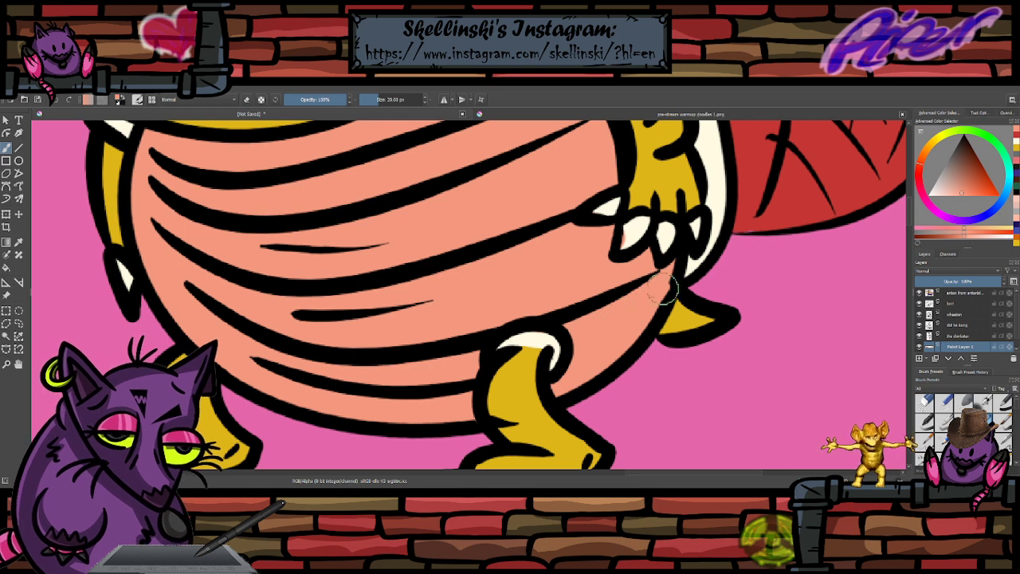
- Touch up the near hand's claws in off-white where the salmon pink spilled over, using a slightly larger brush
{"action": "left_click", "coordinate": [1016, 142]}
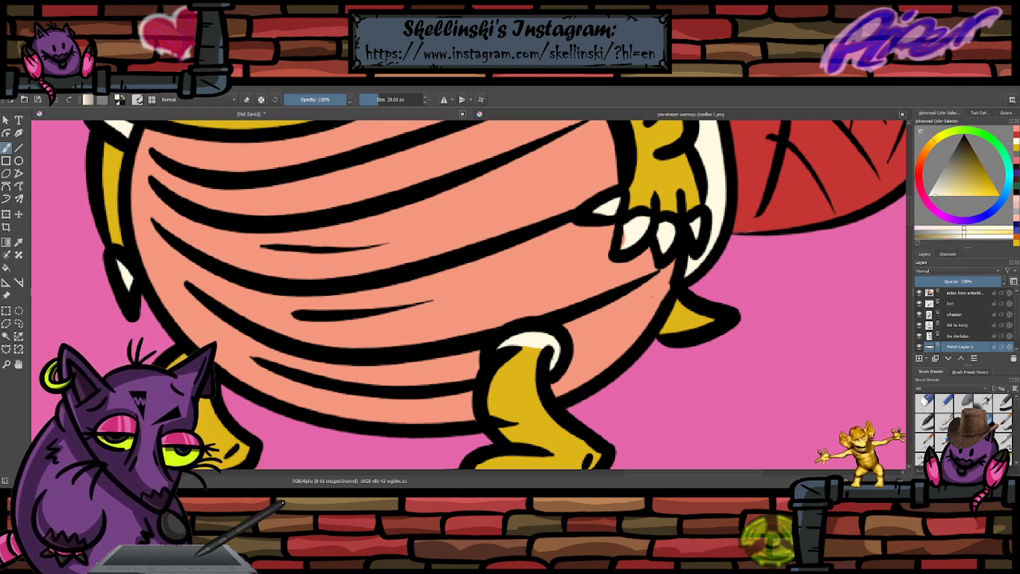
{"action": "key", "text": "bracketright"}
{"action": "key", "text": "bracketright"}
{"action": "key", "text": "bracketright"}
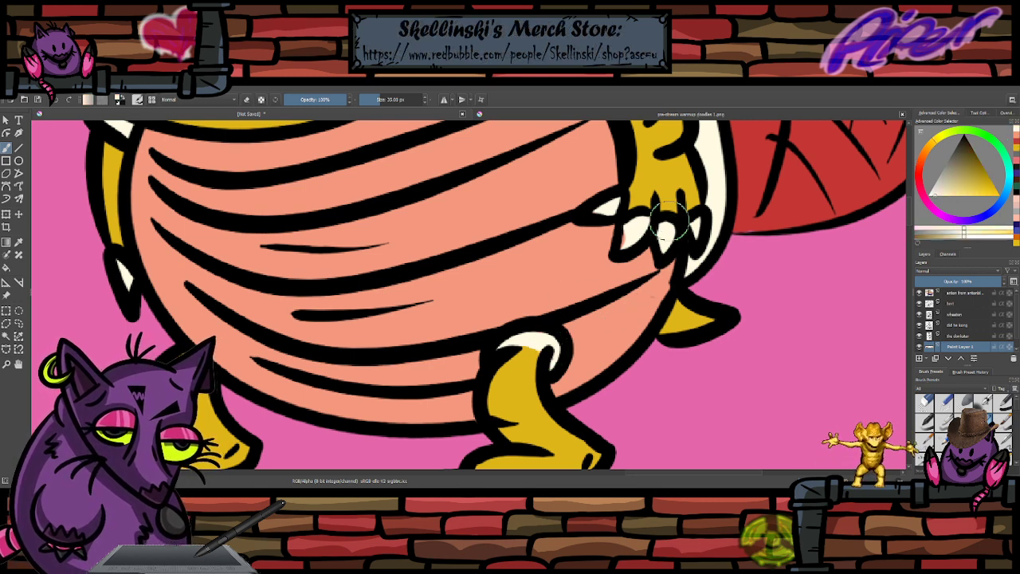
{"action": "scroll", "coordinate": [497, 360], "scroll_direction": "down", "scroll_amount": 7}
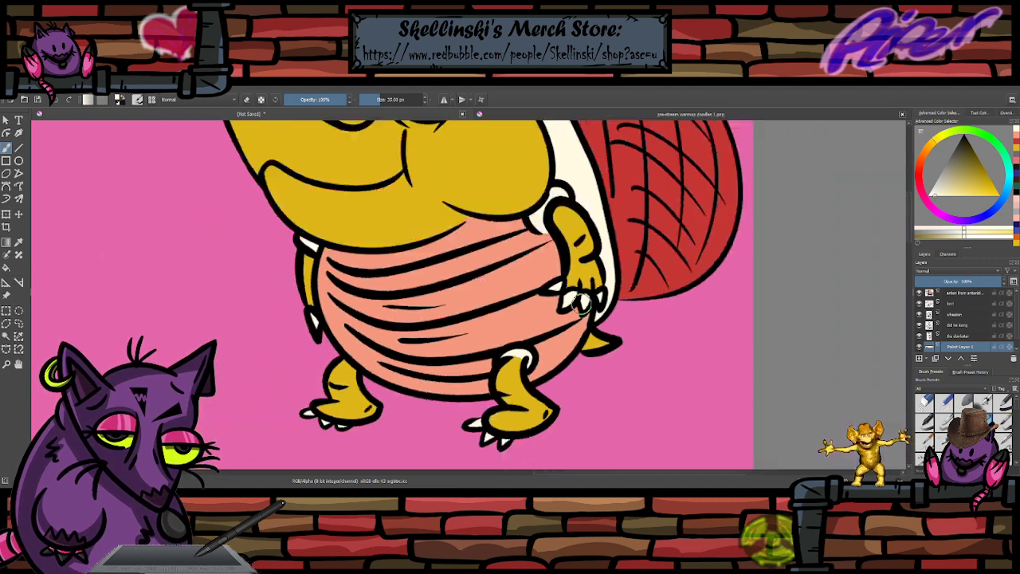
- Paint the glasses' spiral lenses, bridge and the clasp at the end of the side arm light grey, using an enlarged brush
{"action": "scroll", "coordinate": [472, 275], "scroll_direction": "up", "scroll_amount": 1}
{"action": "scroll", "coordinate": [503, 223], "scroll_direction": "up", "scroll_amount": 5}
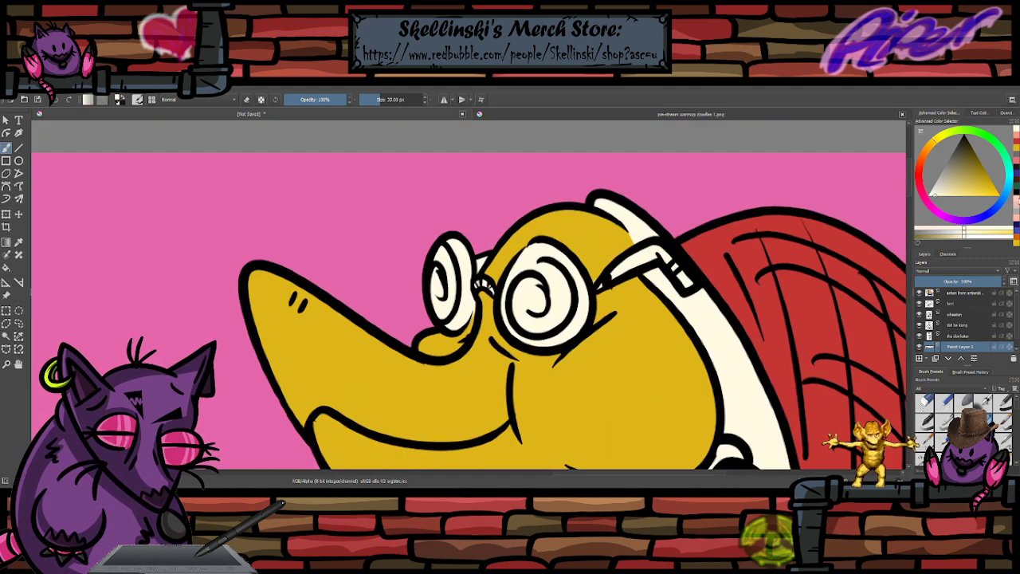
{"action": "left_click", "coordinate": [1015, 214]}
{"action": "key", "text": "bracketright"}
{"action": "key", "text": "bracketright"}
{"action": "key", "text": "bracketright"}
{"action": "key", "text": "bracketright"}
{"action": "key", "text": "bracketright"}
{"action": "key", "text": "bracketright"}
{"action": "key", "text": "bracketright"}
{"action": "key", "text": "bracketright"}
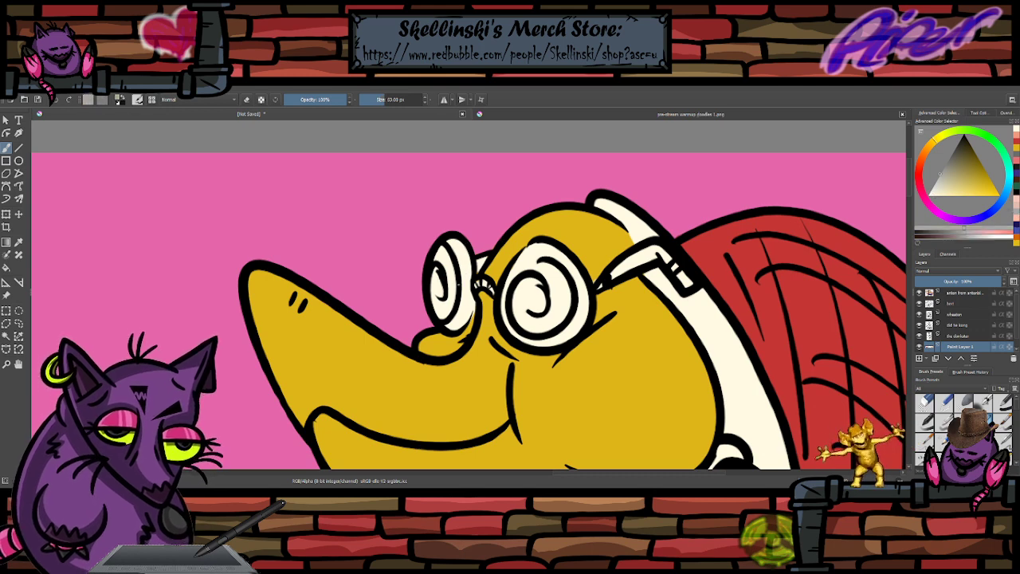
{"action": "mouse_move", "coordinate": [452, 279]}
{"action": "left_mouse_down"}
{"action": "mouse_move", "coordinate": [451, 247]}
{"action": "mouse_move", "coordinate": [441, 272]}
{"action": "mouse_move", "coordinate": [463, 267]}
{"action": "mouse_move", "coordinate": [462, 253]}
{"action": "mouse_move", "coordinate": [462, 310]}
{"action": "mouse_move", "coordinate": [452, 317]}
{"action": "mouse_move", "coordinate": [443, 279]}
{"action": "mouse_move", "coordinate": [527, 287]}
{"action": "mouse_move", "coordinate": [539, 260]}
{"action": "mouse_move", "coordinate": [570, 284]}
{"action": "mouse_move", "coordinate": [573, 309]}
{"action": "mouse_move", "coordinate": [530, 321]}
{"action": "mouse_move", "coordinate": [527, 285]}
{"action": "mouse_move", "coordinate": [522, 317]}
{"action": "left_mouse_up"}
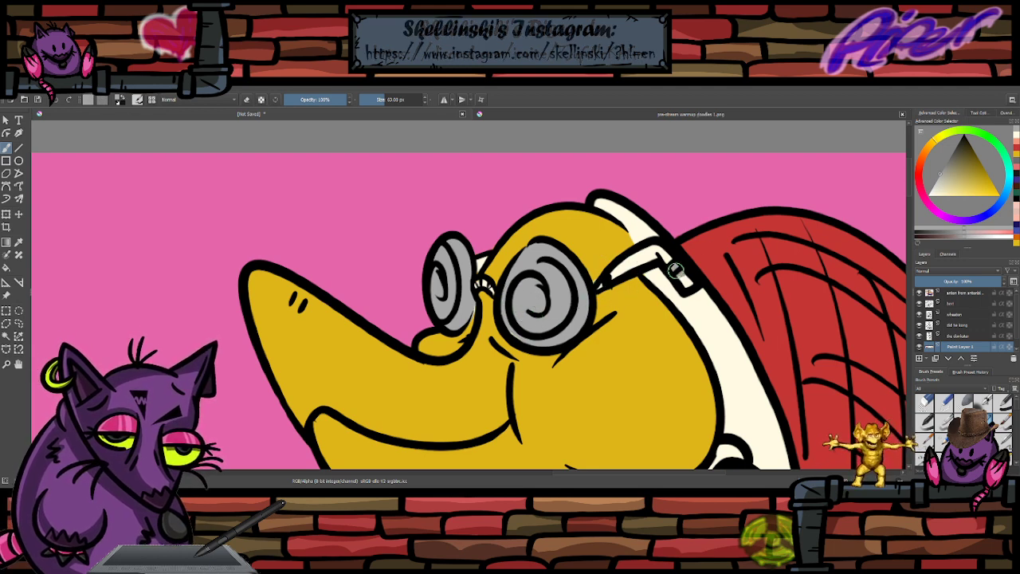
{"action": "mouse_move", "coordinate": [680, 269]}
{"action": "left_mouse_down"}
{"action": "mouse_move", "coordinate": [688, 283]}
{"action": "mouse_move", "coordinate": [677, 268]}
{"action": "left_mouse_up"}
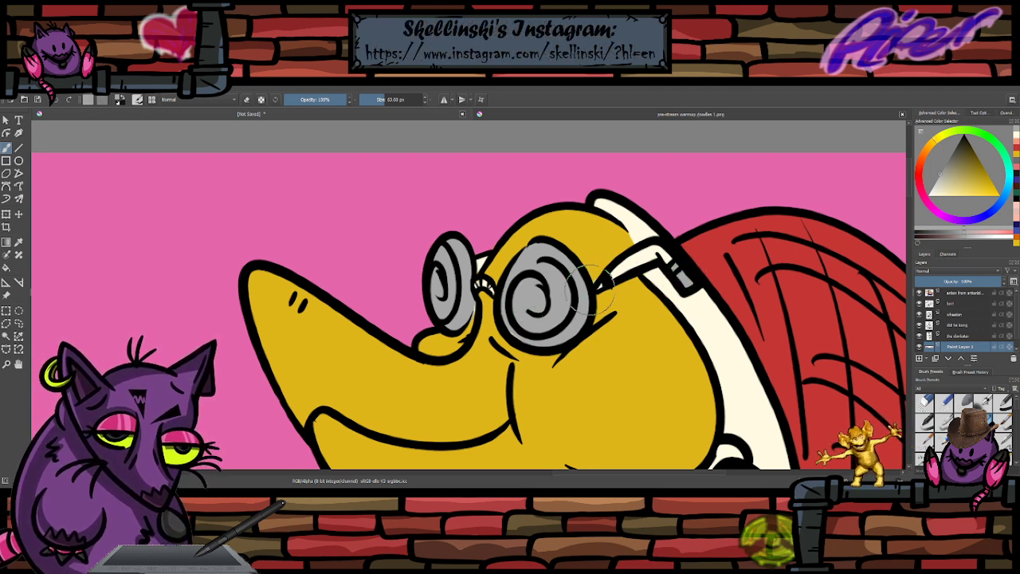
{"action": "mouse_move", "coordinate": [476, 280]}
{"action": "left_mouse_down"}
{"action": "mouse_move", "coordinate": [488, 289]}
{"action": "mouse_move", "coordinate": [478, 264]}
{"action": "left_mouse_up"}
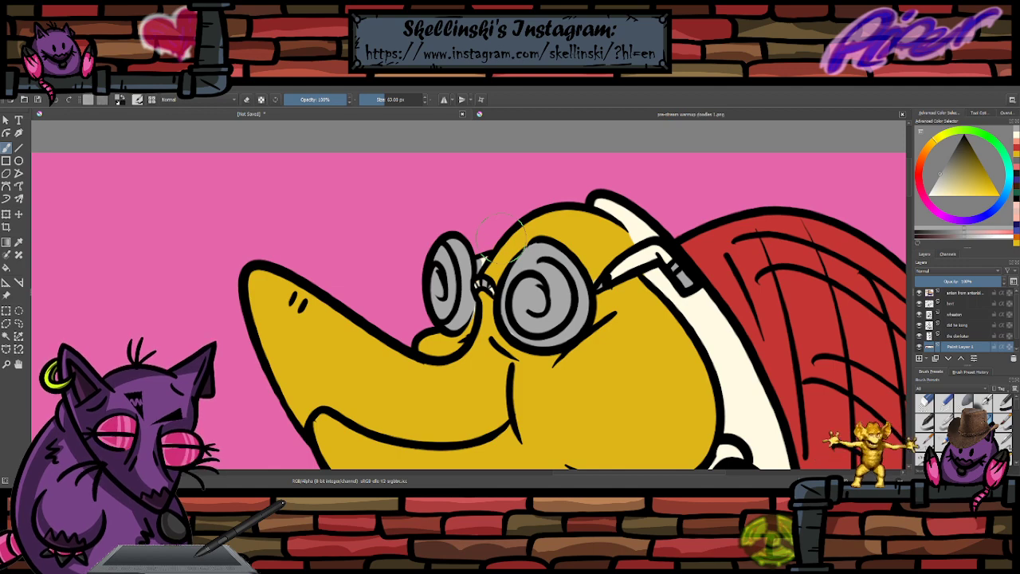
- Look over the coloured doodles across the whole canvas
{"action": "scroll", "coordinate": [479, 263], "scroll_direction": "down", "scroll_amount": 4}
{"action": "scroll", "coordinate": [494, 246], "scroll_direction": "down", "scroll_amount": 2}
{"action": "scroll", "coordinate": [517, 263], "scroll_direction": "down", "scroll_amount": 3}
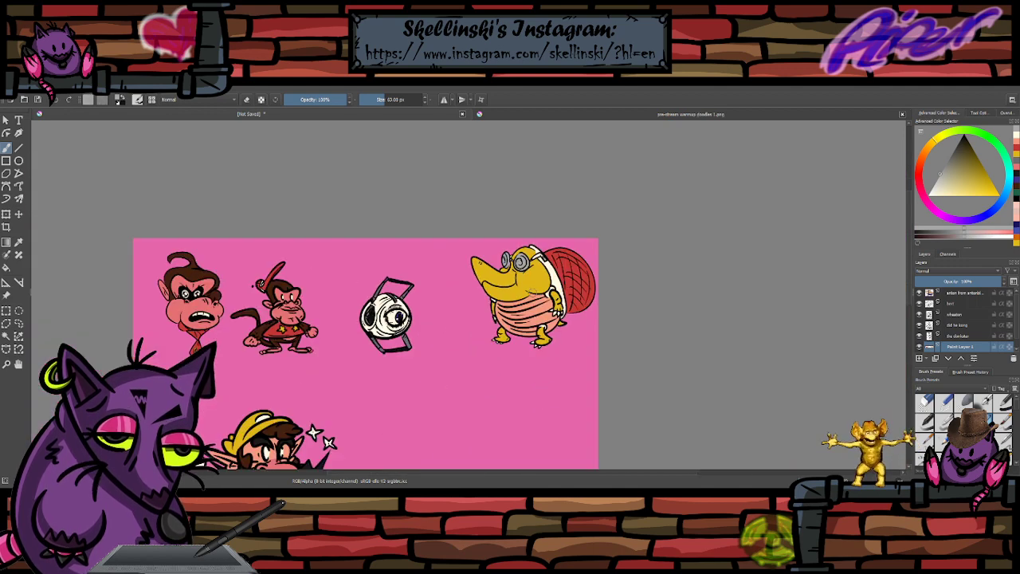
{"action": "scroll", "coordinate": [524, 298], "scroll_direction": "down", "scroll_amount": 1}
{"action": "scroll", "coordinate": [429, 311], "scroll_direction": "up", "scroll_amount": 3}
{"action": "scroll", "coordinate": [410, 296], "scroll_direction": "up", "scroll_amount": 1}
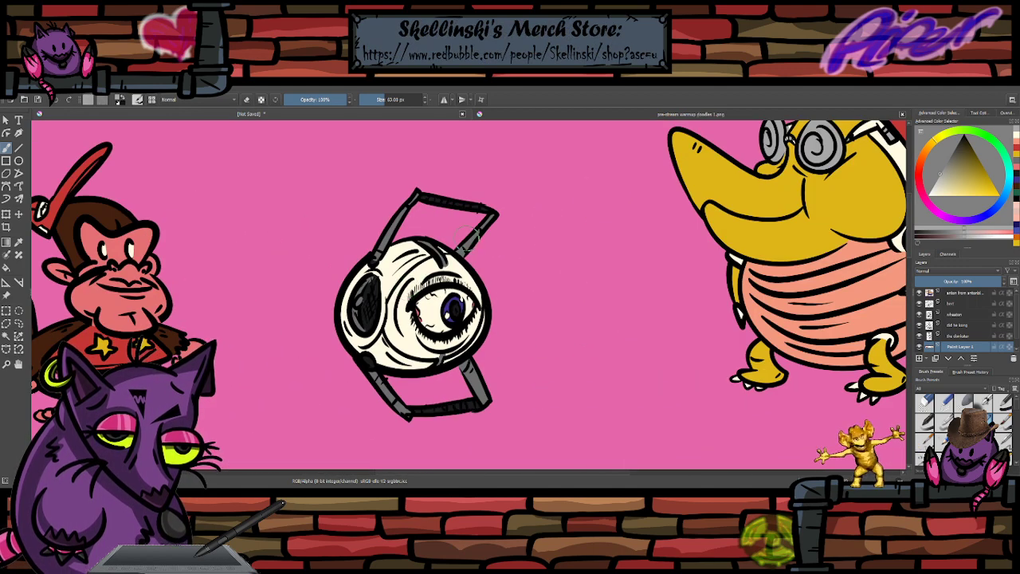
{"action": "scroll", "coordinate": [446, 263], "scroll_direction": "down", "scroll_amount": 4}
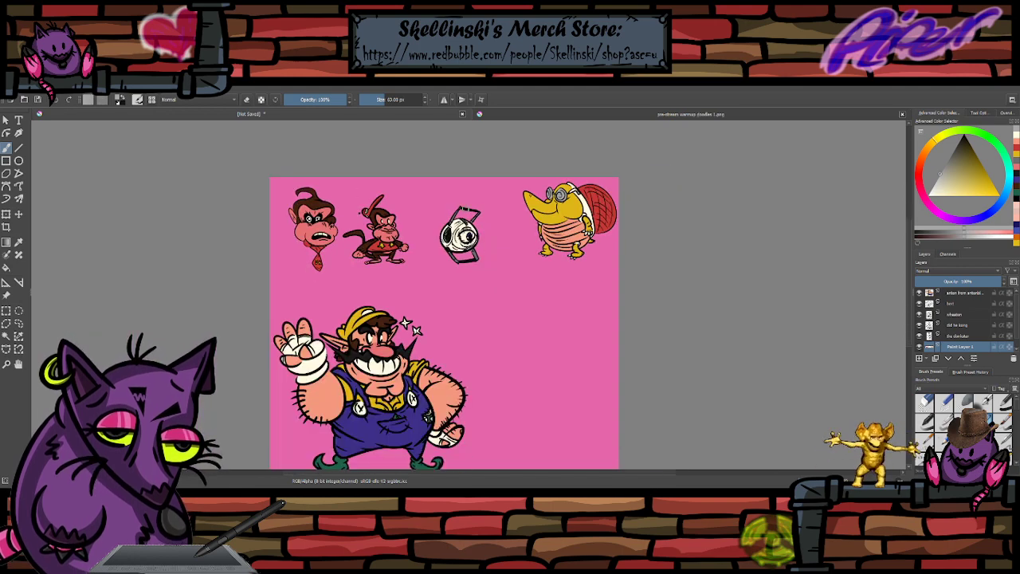
- Merge the separate doodle layers one after another into a single paint layer above the locked pink background layer
{"action": "left_click_drag", "start_coordinate": [469, 237], "coordinate": [478, 218]}
{"action": "scroll", "coordinate": [396, 194], "scroll_direction": "up", "scroll_amount": 1}
{"action": "scroll", "coordinate": [397, 194], "scroll_direction": "down", "scroll_amount": 1}
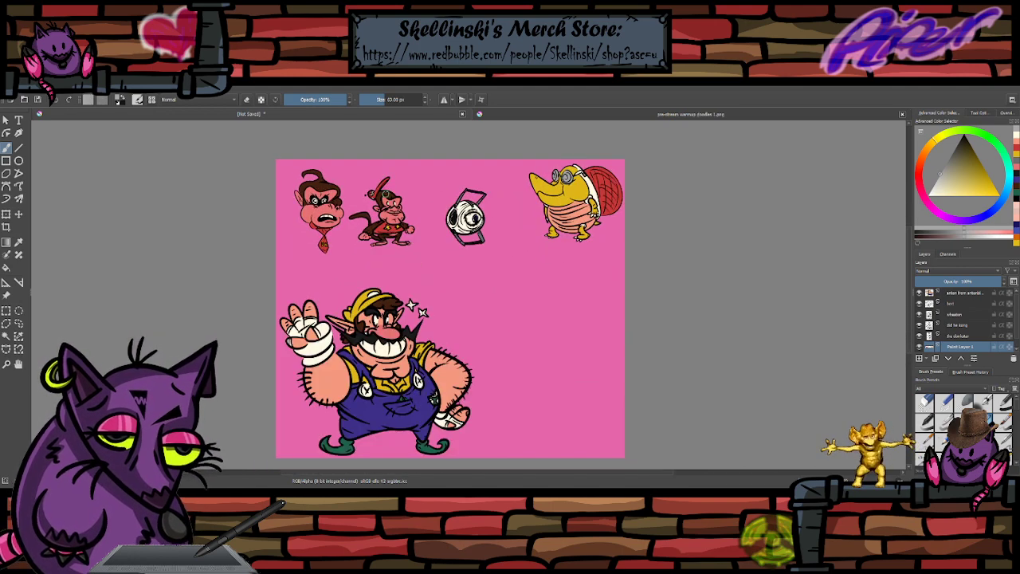
{"action": "scroll", "coordinate": [396, 194], "scroll_direction": "up", "scroll_amount": 1}
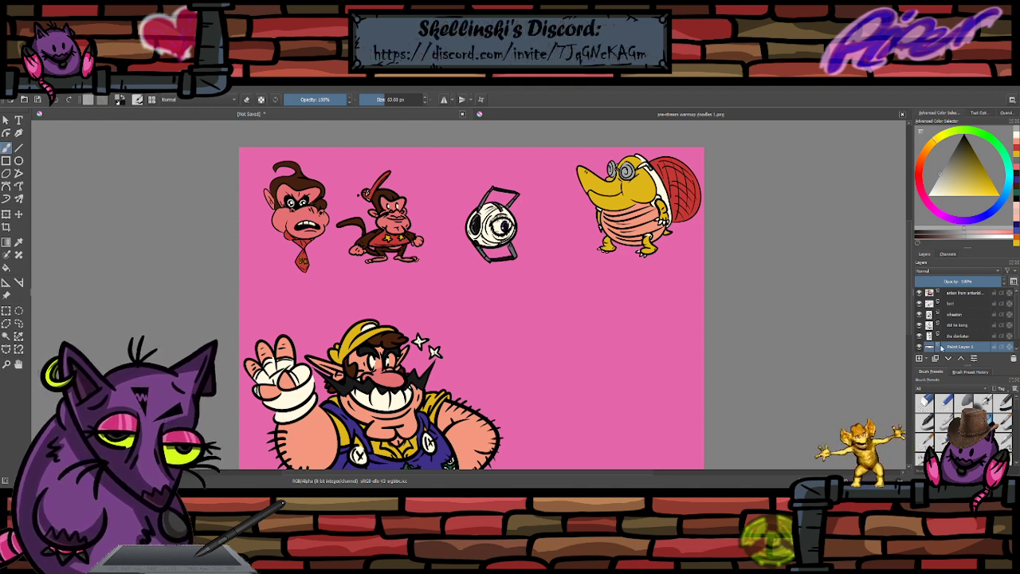
{"action": "scroll", "coordinate": [363, 194], "scroll_direction": "up", "scroll_amount": 1}
{"action": "scroll", "coordinate": [373, 201], "scroll_direction": "down", "scroll_amount": 2}
{"action": "scroll", "coordinate": [317, 366], "scroll_direction": "up", "scroll_amount": 1}
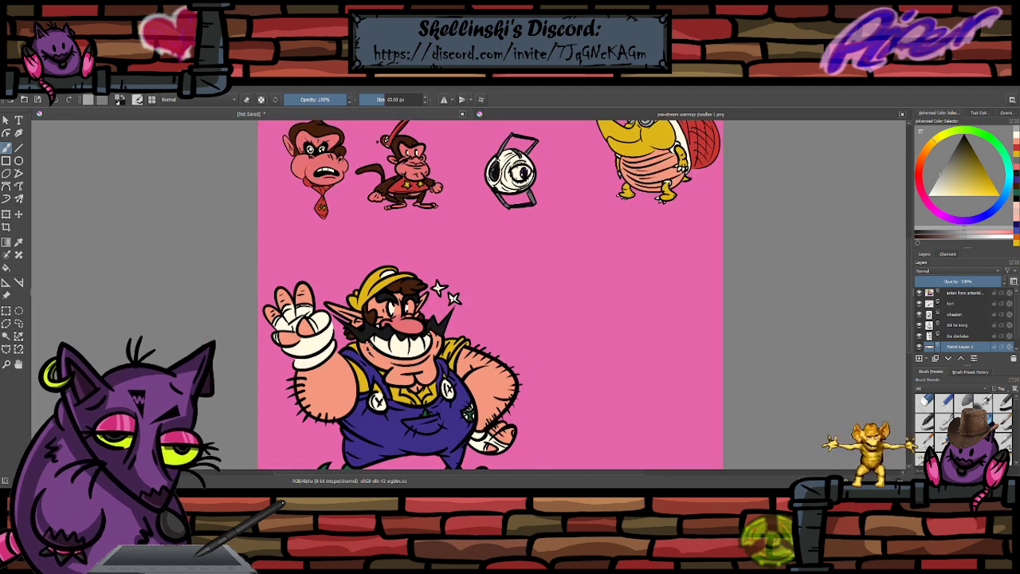
{"action": "left_click", "coordinate": [967, 294]}
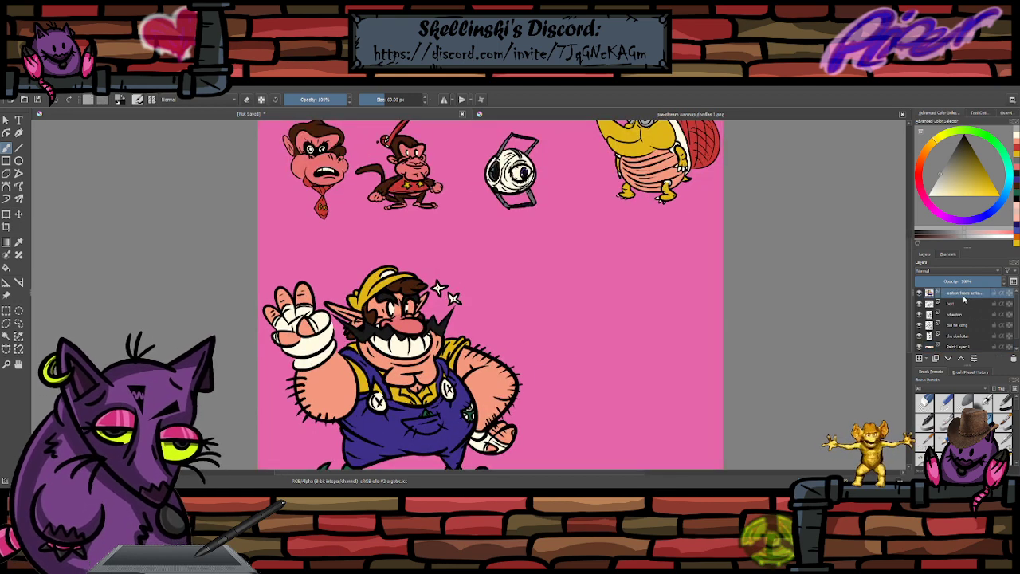
{"action": "key", "text": "shift+Delete"}
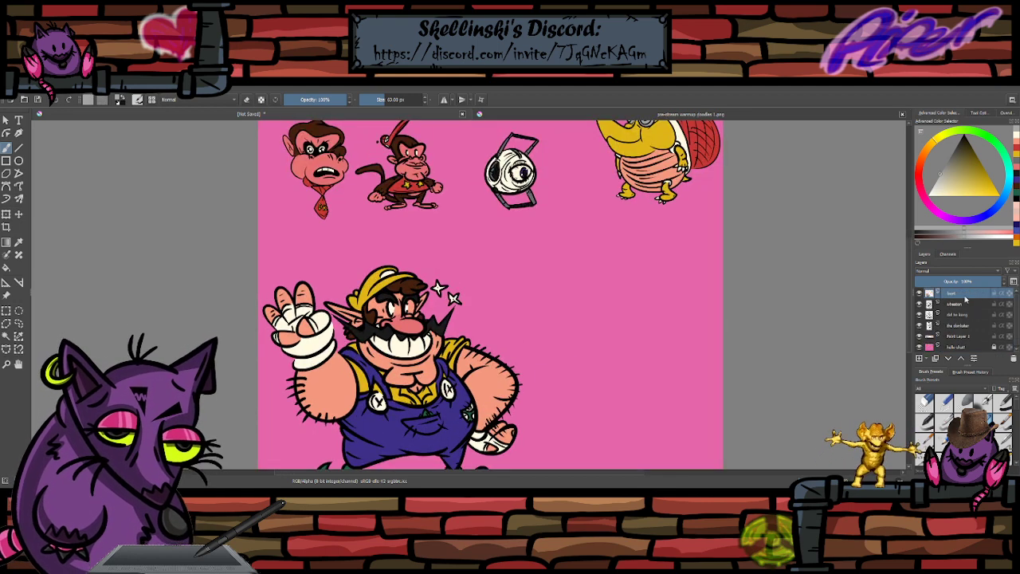
{"action": "key", "text": "shift+Delete"}
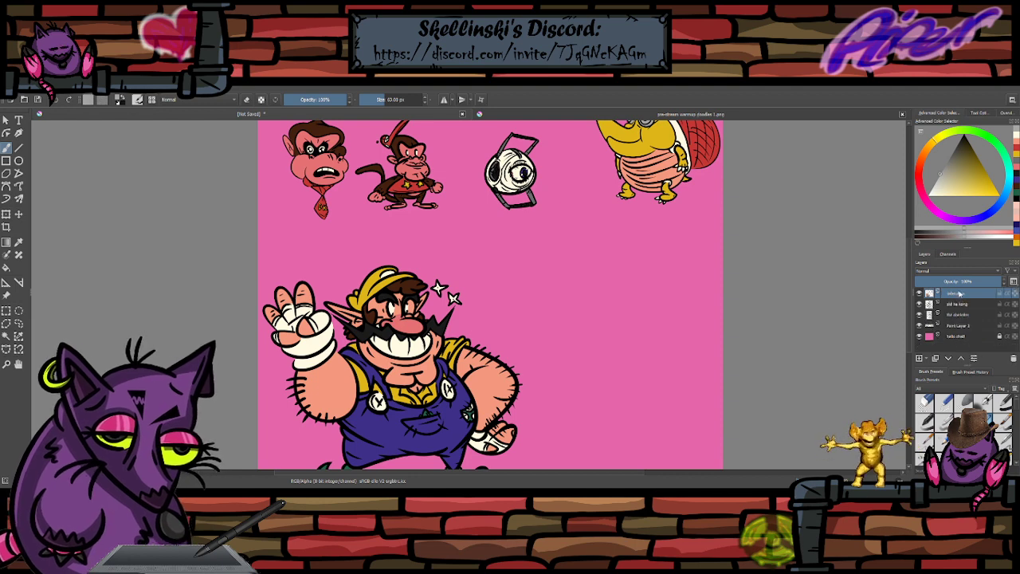
{"action": "key", "text": "shift+Delete"}
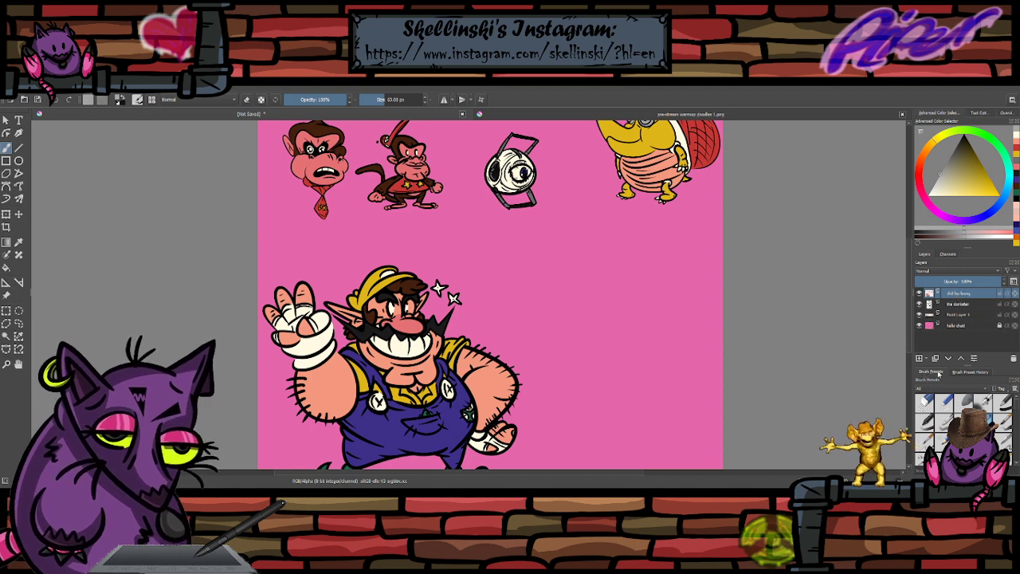
{"action": "key", "text": "shift+Delete"}
{"action": "key", "text": "shift+Delete"}
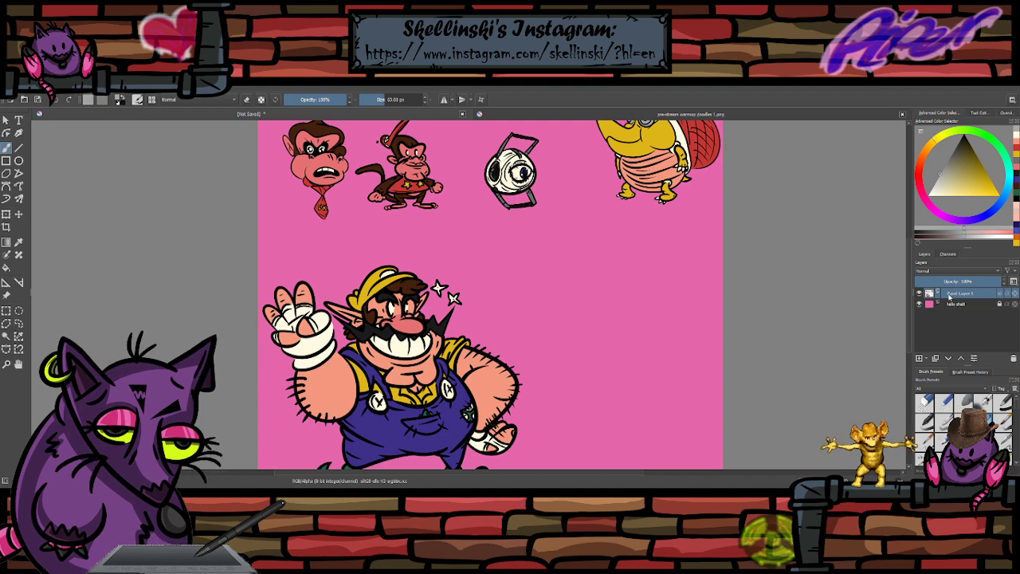
- Select the ape head, the small monkey and the eyeball robot together, enlarge them slightly and shift them back toward the canvas's upper-left corner
{"action": "scroll", "coordinate": [434, 269], "scroll_direction": "down", "scroll_amount": 2}
{"action": "scroll", "coordinate": [438, 193], "scroll_direction": "up", "scroll_amount": 2}
{"action": "left_click", "coordinate": [5, 311]}
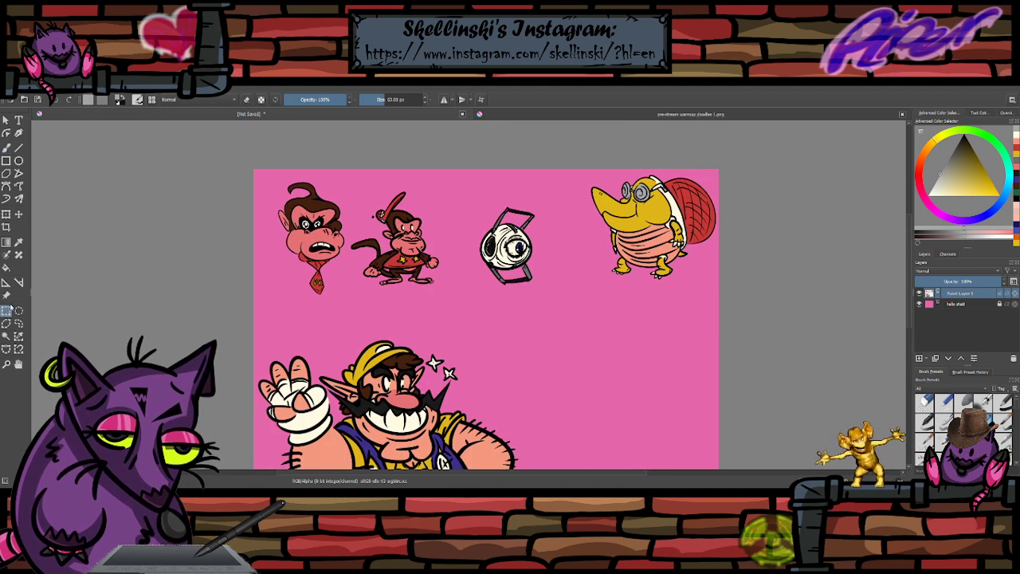
{"action": "mouse_move", "coordinate": [220, 150]}
{"action": "left_mouse_down"}
{"action": "mouse_move", "coordinate": [550, 301]}
{"action": "mouse_move", "coordinate": [604, 351]}
{"action": "left_mouse_up"}
{"action": "left_click", "coordinate": [5, 214]}
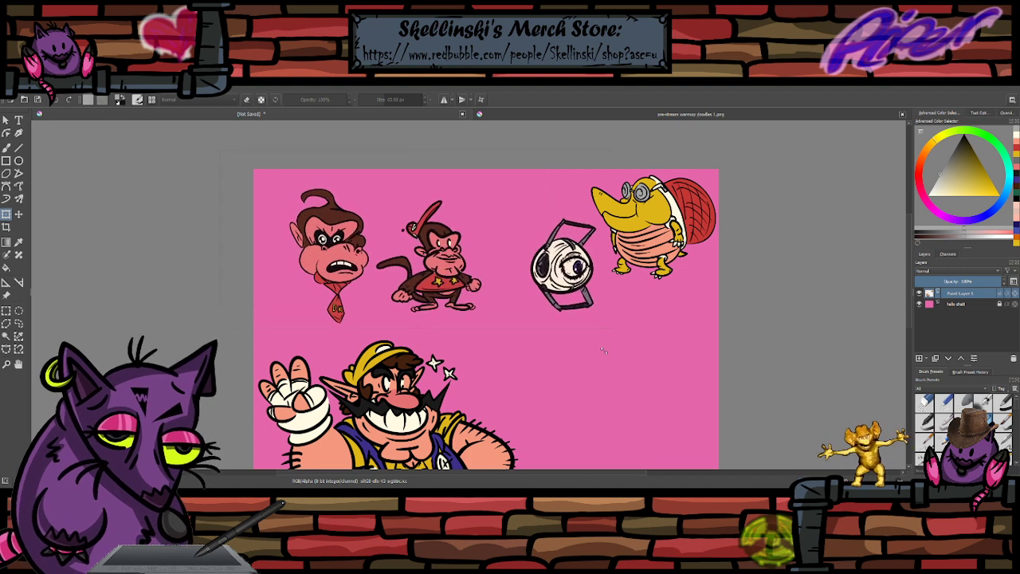
{"action": "left_click_drag", "start_coordinate": [511, 264], "coordinate": [487, 251]}
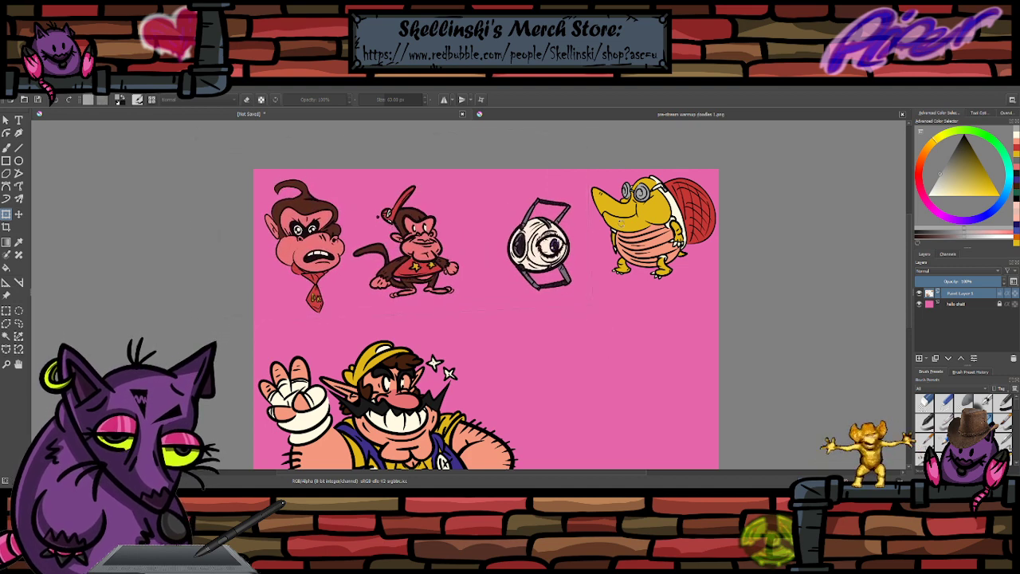
- Select the long-snouted creature and move it down into the empty space beside the moustached character
{"action": "left_click", "coordinate": [6, 311]}
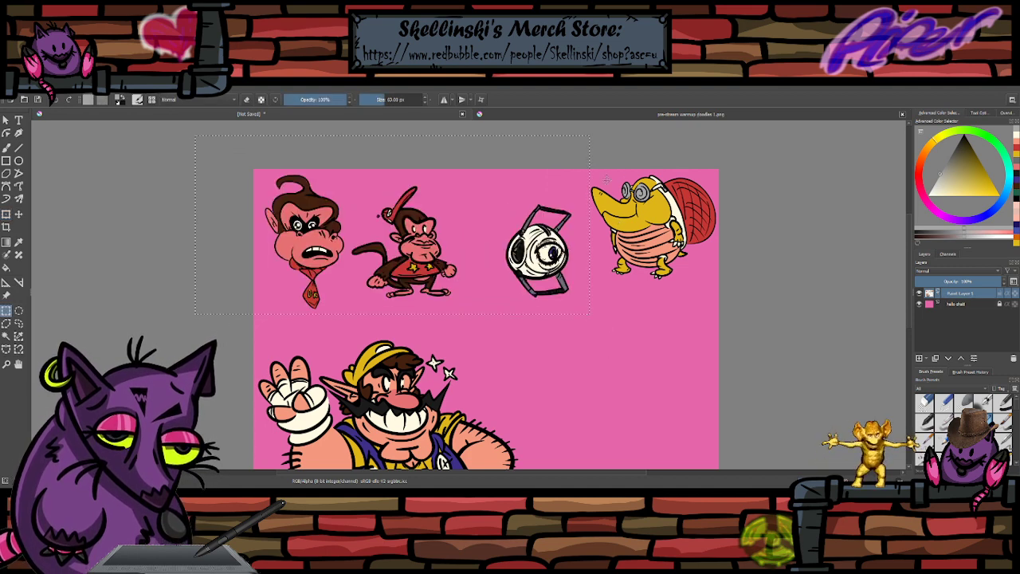
{"action": "left_click_drag", "start_coordinate": [478, 263], "coordinate": [424, 239]}
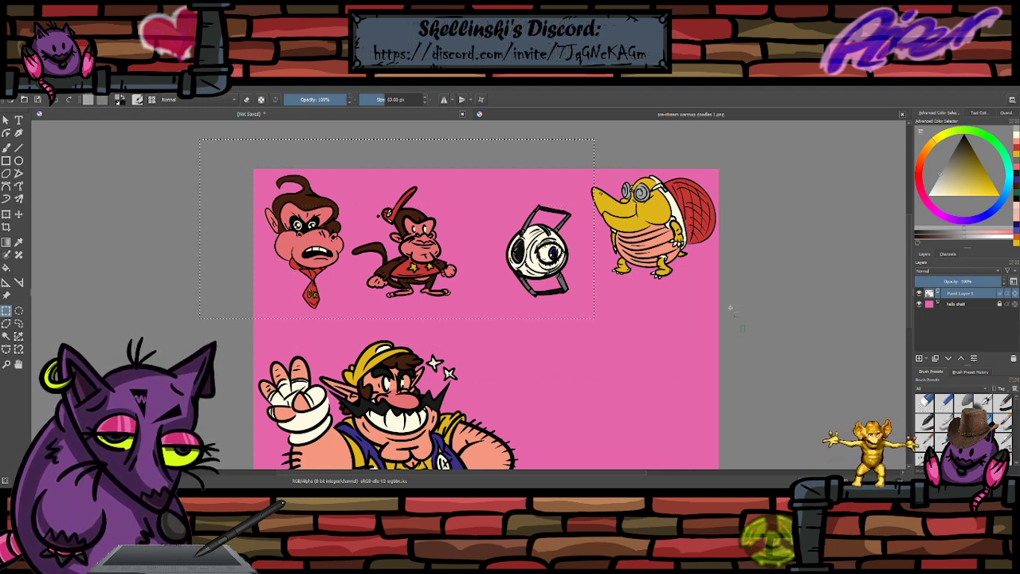
{"action": "left_click_drag", "start_coordinate": [745, 332], "coordinate": [586, 126]}
{"action": "key", "text": "ctrl+t"}
{"action": "scroll", "coordinate": [530, 213], "scroll_direction": "down", "scroll_amount": 1}
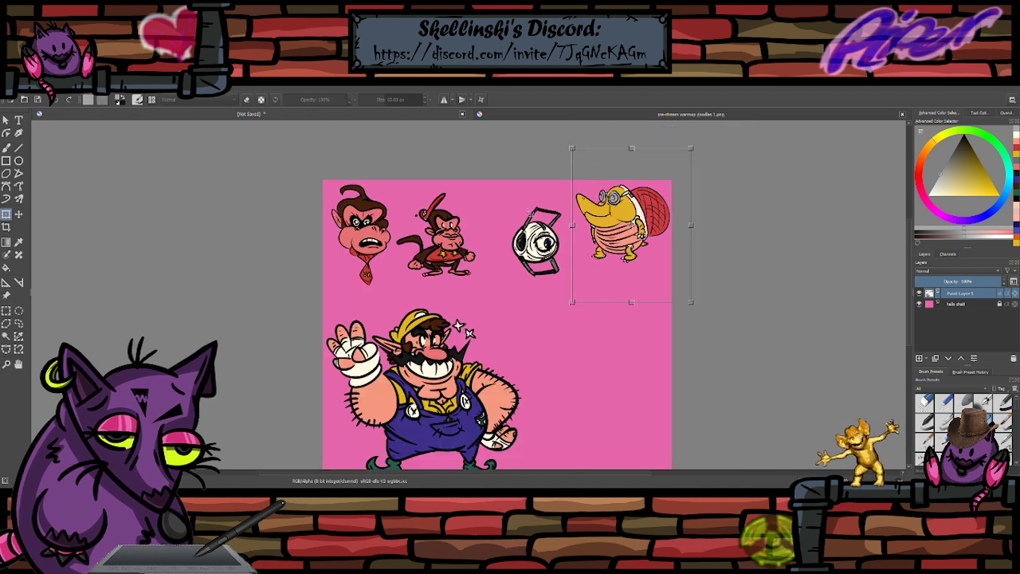
{"action": "left_click_drag", "start_coordinate": [606, 267], "coordinate": [591, 437]}
{"action": "left_click_drag", "start_coordinate": [557, 318], "coordinate": [445, 267]}
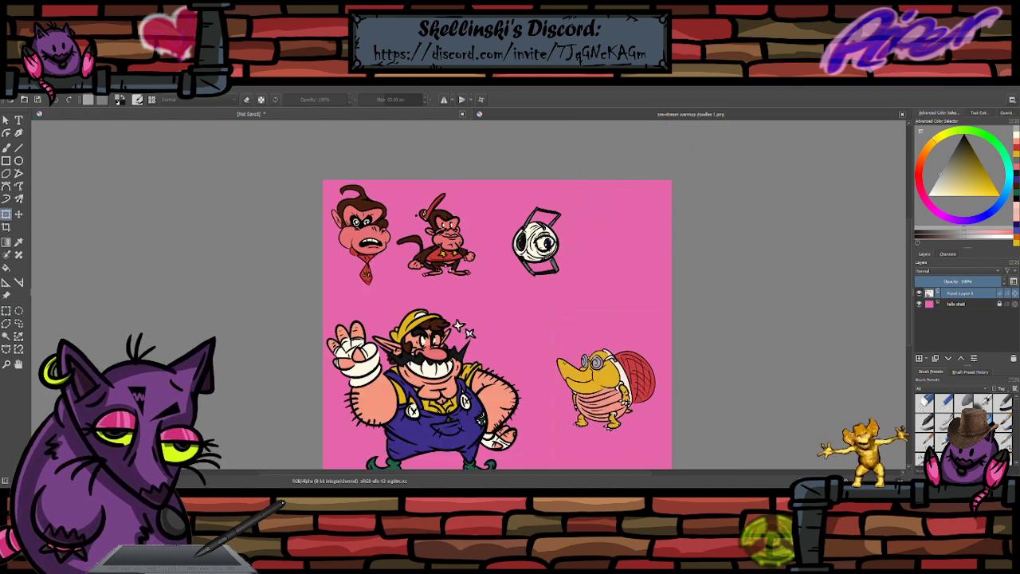
{"action": "scroll", "coordinate": [624, 281], "scroll_direction": "down", "scroll_amount": 1}
{"action": "scroll", "coordinate": [624, 309], "scroll_direction": "up", "scroll_amount": 1}
- Enlarge the long-snouted creature to the moustached character's scale and position it in the canvas's lower-right corner
{"action": "left_click_drag", "start_coordinate": [587, 448], "coordinate": [587, 408]}
{"action": "left_click_drag", "start_coordinate": [591, 372], "coordinate": [586, 436]}
{"action": "key", "text": "ctrl+z"}
{"action": "key", "text": "ctrl+z"}
{"action": "left_click_drag", "start_coordinate": [599, 400], "coordinate": [625, 474]}
{"action": "left_click_drag", "start_coordinate": [703, 396], "coordinate": [695, 396]}
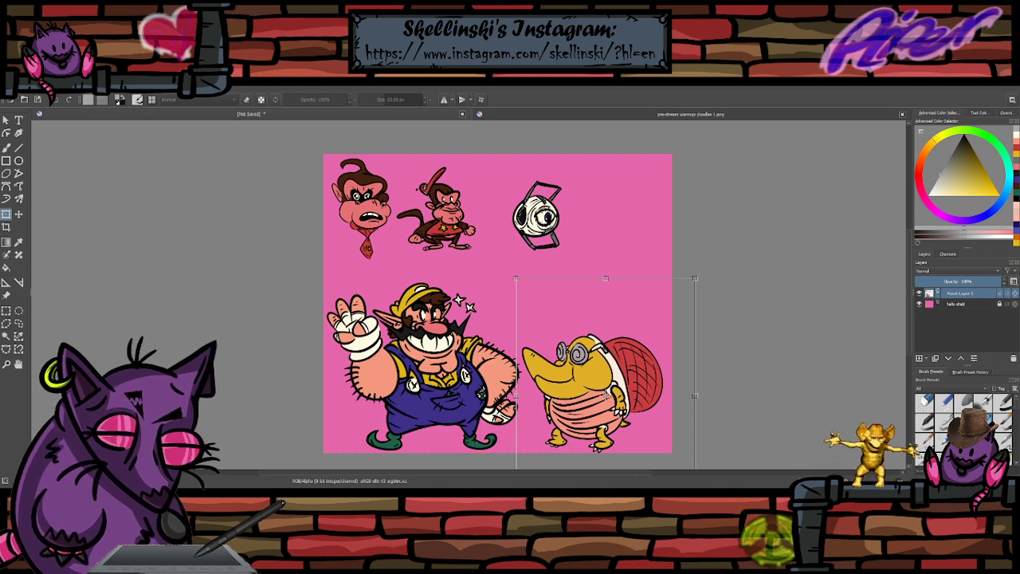
{"action": "left_click_drag", "start_coordinate": [567, 409], "coordinate": [571, 409]}
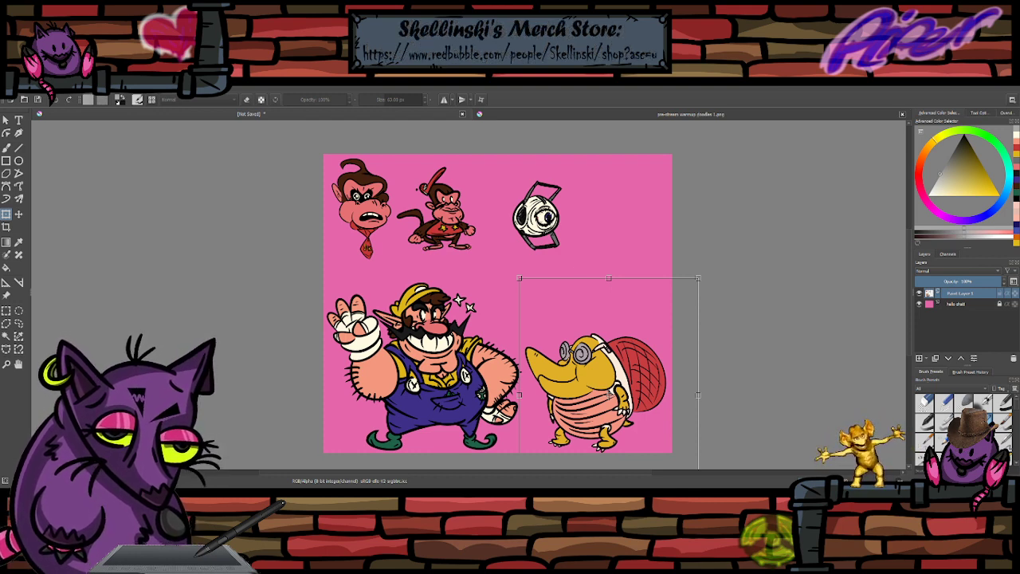
{"action": "key", "text": "Return"}
{"action": "left_click", "coordinate": [595, 372]}
{"action": "left_click", "coordinate": [6, 310]}
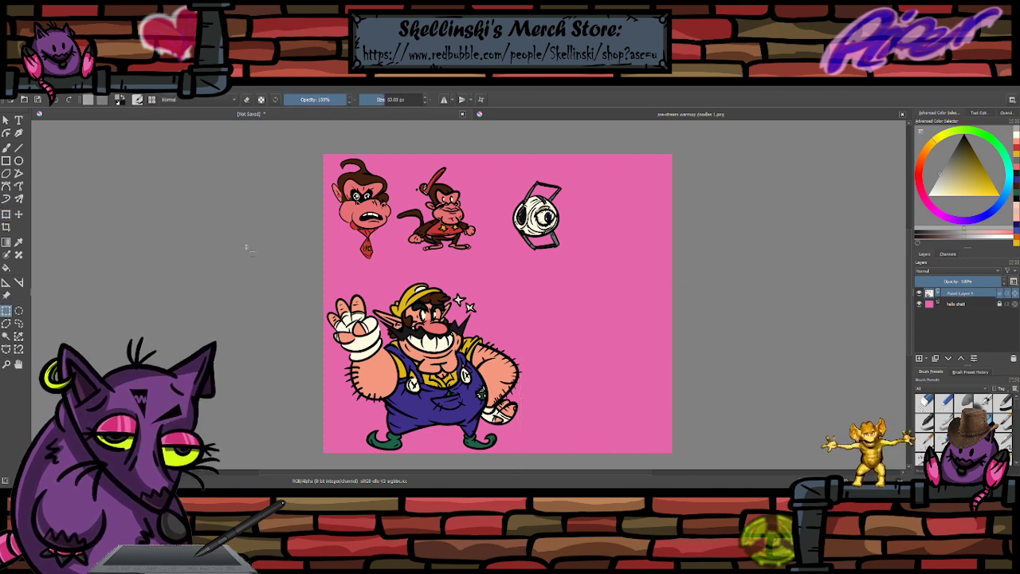
{"action": "key", "text": "ctrl+z"}
- Select the eyeball robot, mirror it horizontally, enlarge it and move it into the canvas's upper-right corner
{"action": "scroll", "coordinate": [479, 155], "scroll_direction": "up", "scroll_amount": 1}
{"action": "left_click_drag", "start_coordinate": [504, 166], "coordinate": [640, 310]}
{"action": "left_click", "coordinate": [7, 226]}
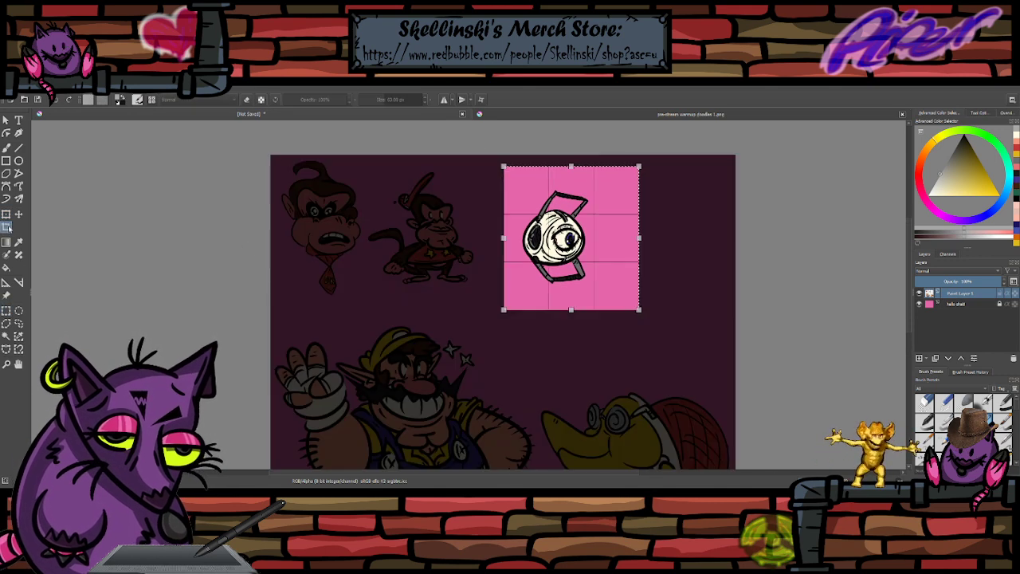
{"action": "key", "text": "ctrl+r"}
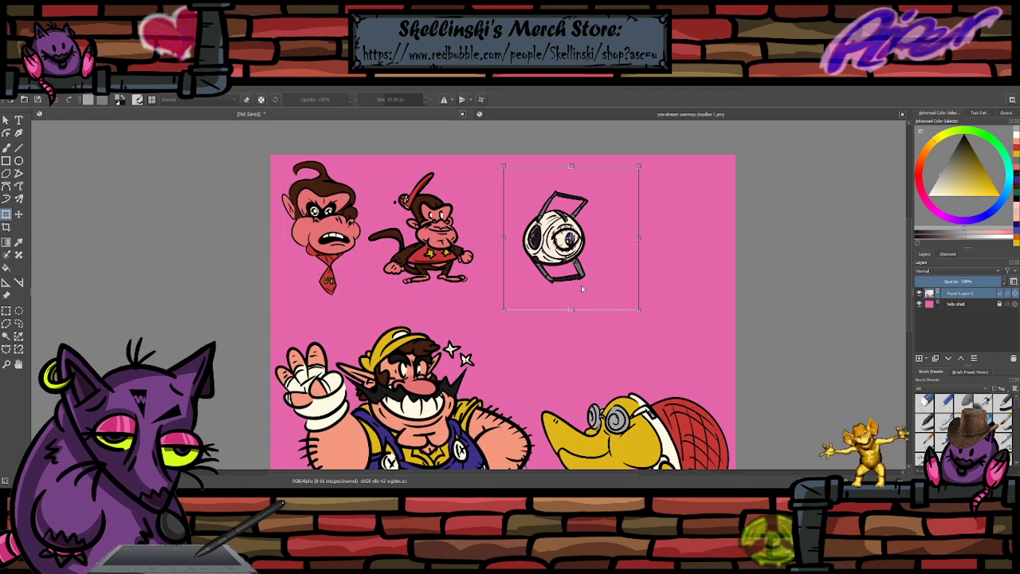
{"action": "left_click", "coordinate": [583, 289]}
{"action": "left_click_drag", "start_coordinate": [639, 310], "coordinate": [719, 394]}
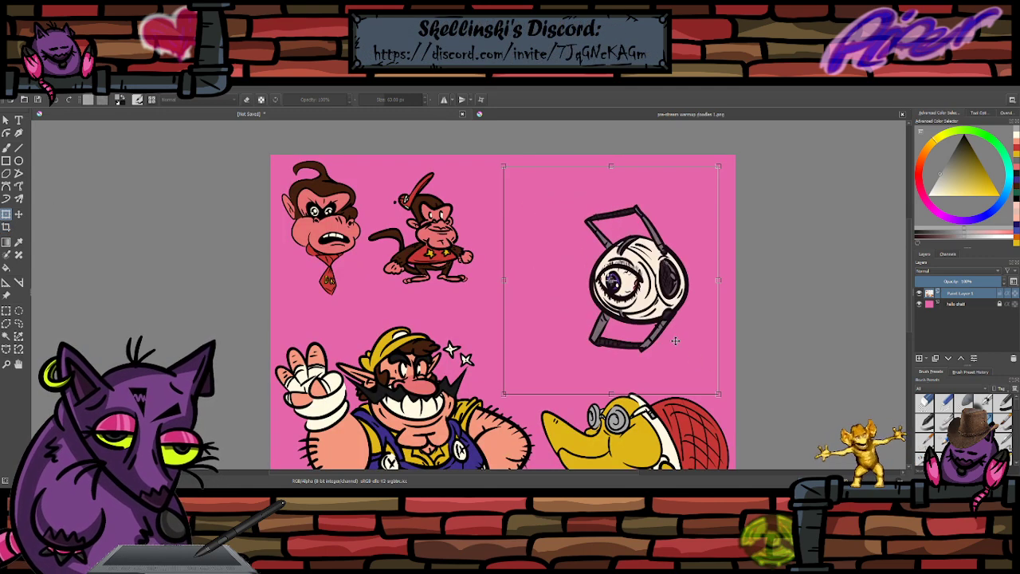
{"action": "mouse_move", "coordinate": [675, 340]}
{"action": "left_mouse_down"}
{"action": "mouse_move", "coordinate": [704, 287]}
{"action": "mouse_move", "coordinate": [716, 291]}
{"action": "left_mouse_up"}
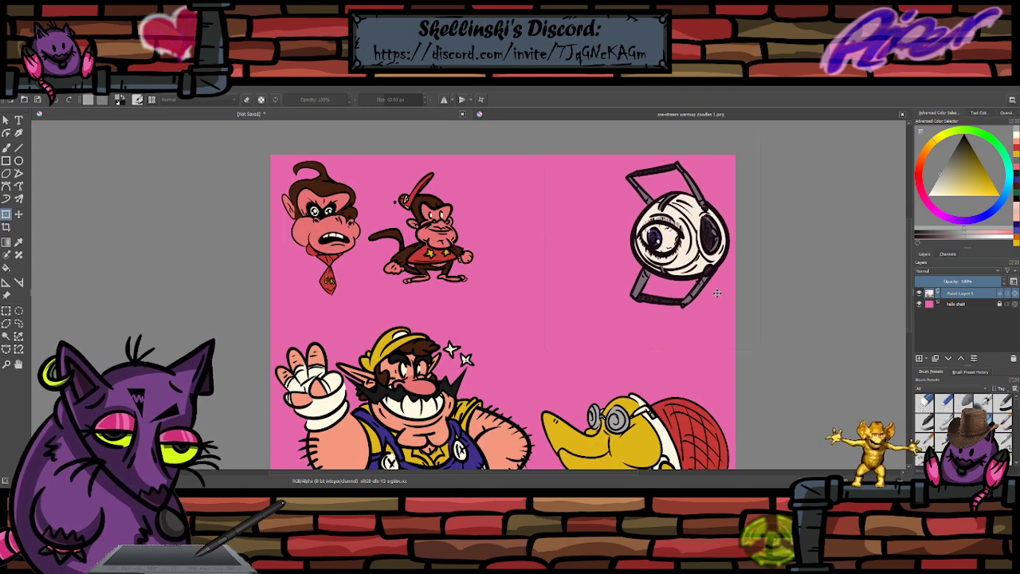
- Select the ape head and the small monkey together and scale them up slightly
{"action": "left_click", "coordinate": [6, 310]}
{"action": "scroll", "coordinate": [384, 156], "scroll_direction": "up", "scroll_amount": 1}
{"action": "left_click_drag", "start_coordinate": [359, 164], "coordinate": [548, 356]}
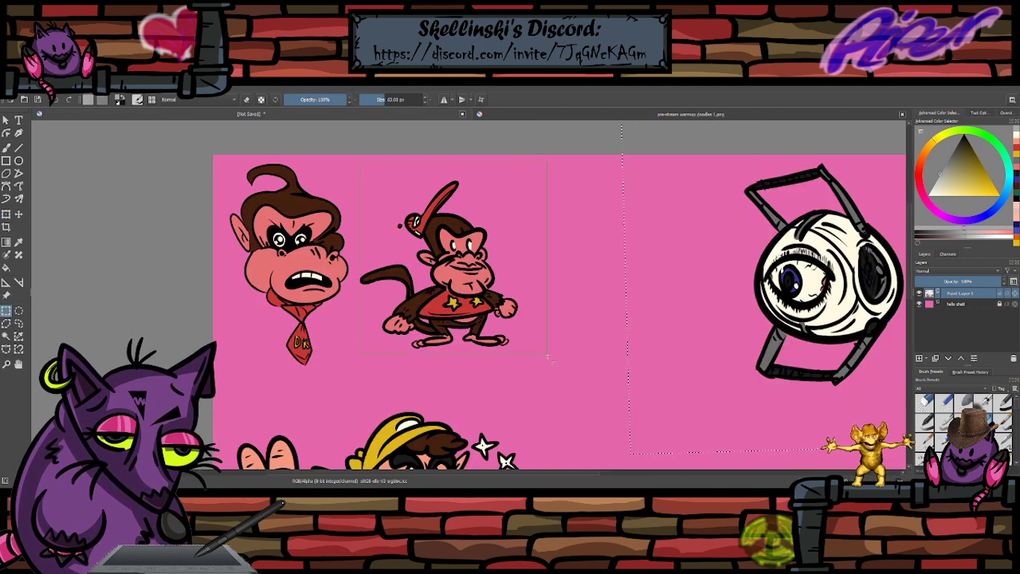
{"action": "left_click_drag", "start_coordinate": [186, 129], "coordinate": [585, 387]}
{"action": "left_click", "coordinate": [6, 215]}
{"action": "scroll", "coordinate": [499, 221], "scroll_direction": "down", "scroll_amount": 1}
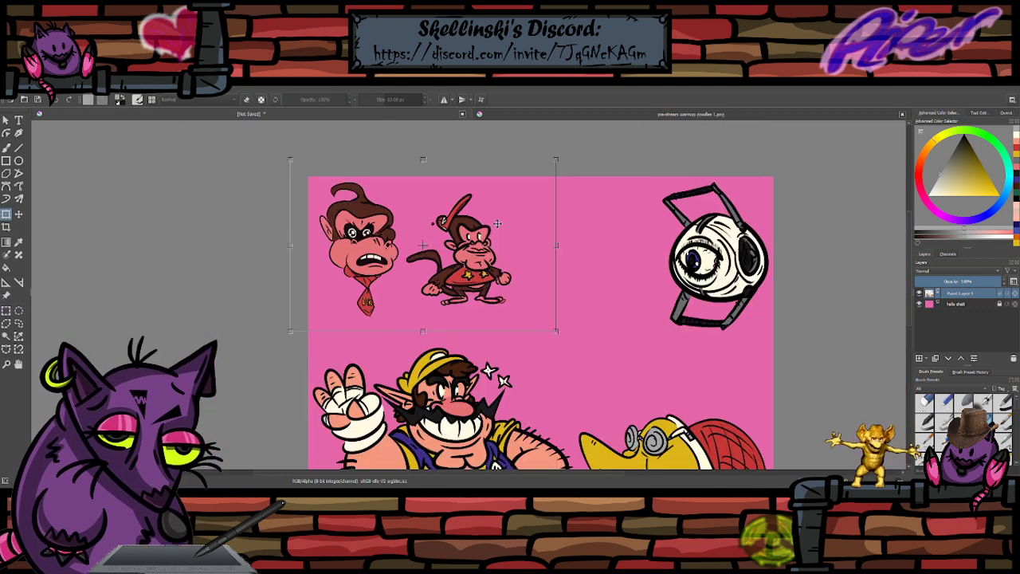
{"action": "left_click_drag", "start_coordinate": [556, 330], "coordinate": [585, 351]}
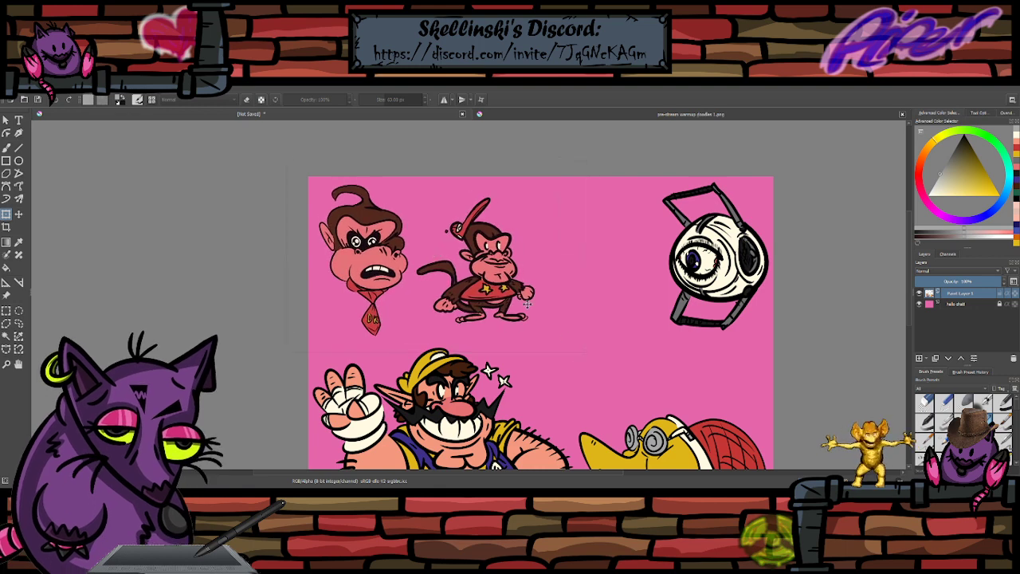
{"action": "key", "text": "Return"}
- Select only the small monkey, enlarge it and place it between the ape head and the eyeball robot
{"action": "key", "text": "ctrl+r"}
{"action": "key", "text": "plus"}
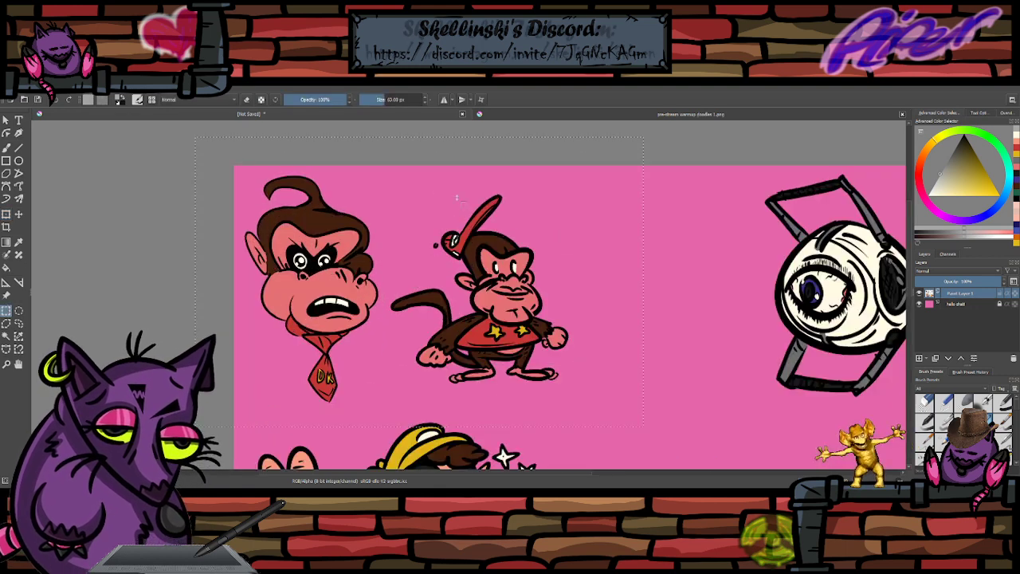
{"action": "left_click_drag", "start_coordinate": [387, 185], "coordinate": [624, 406]}
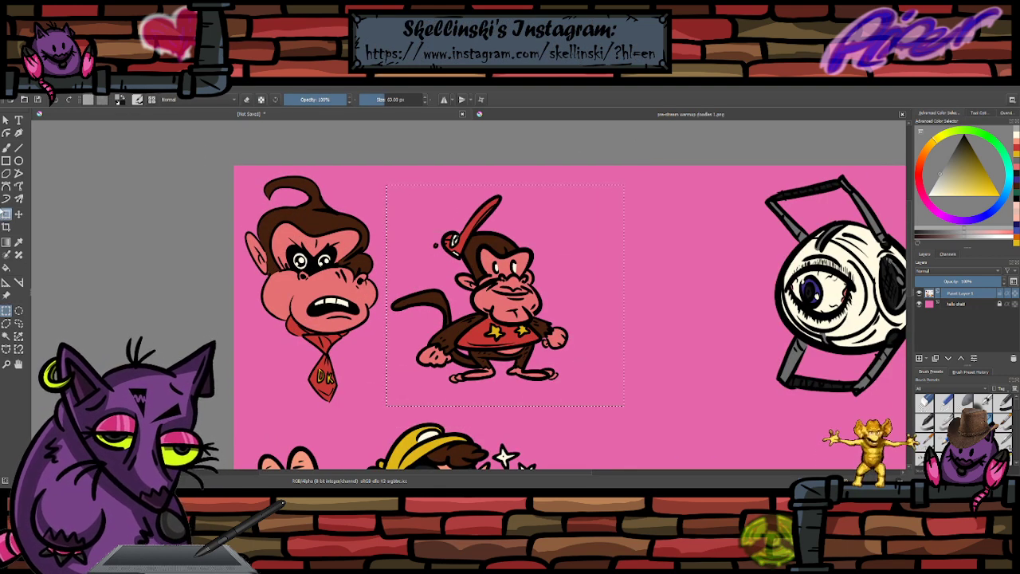
{"action": "key", "text": "ctrl+t"}
{"action": "left_click_drag", "start_coordinate": [624, 184], "coordinate": [694, 120]}
{"action": "scroll", "coordinate": [588, 164], "scroll_direction": "down", "scroll_amount": 3}
{"action": "left_click_drag", "start_coordinate": [587, 196], "coordinate": [614, 212]}
{"action": "key", "text": "plus"}
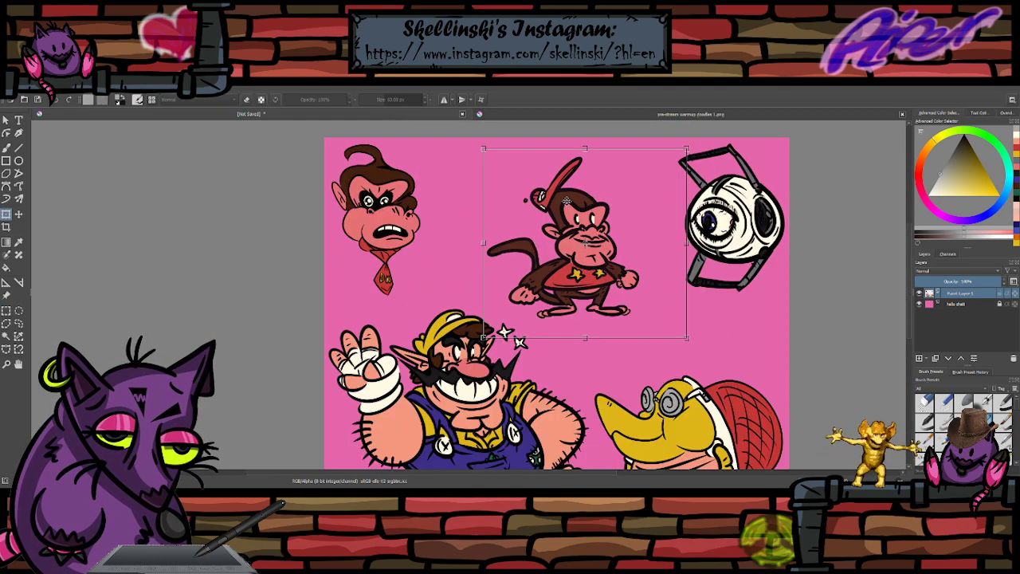
- Select the ape head, enlarge it to fill the canvas's upper-left corner, and return to the brush
{"action": "key", "text": "Return"}
{"action": "left_click_drag", "start_coordinate": [323, 129], "coordinate": [481, 330]}
{"action": "left_click", "coordinate": [6, 214]}
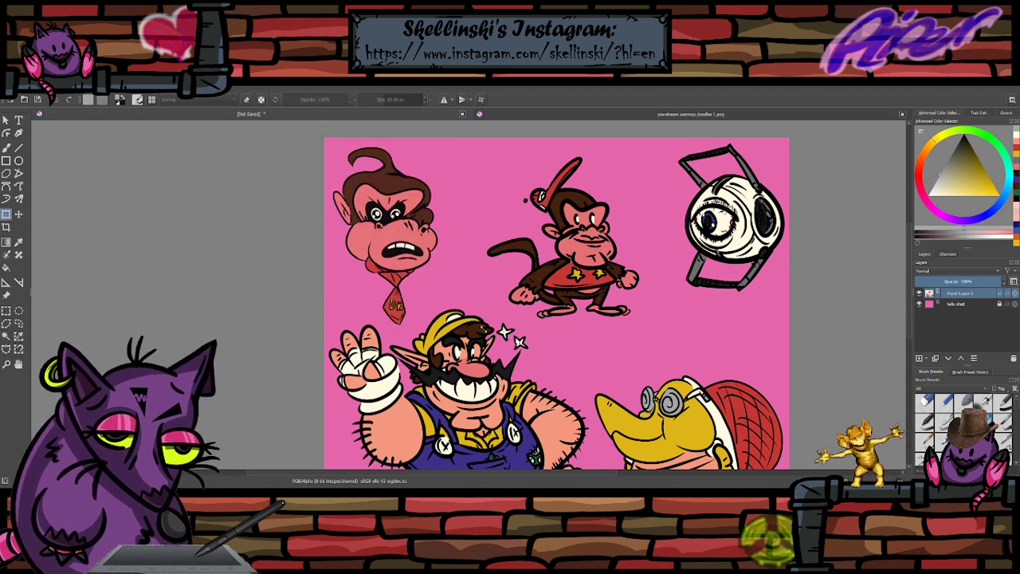
{"action": "left_click_drag", "start_coordinate": [445, 287], "coordinate": [452, 290]}
{"action": "left_click", "coordinate": [6, 148]}
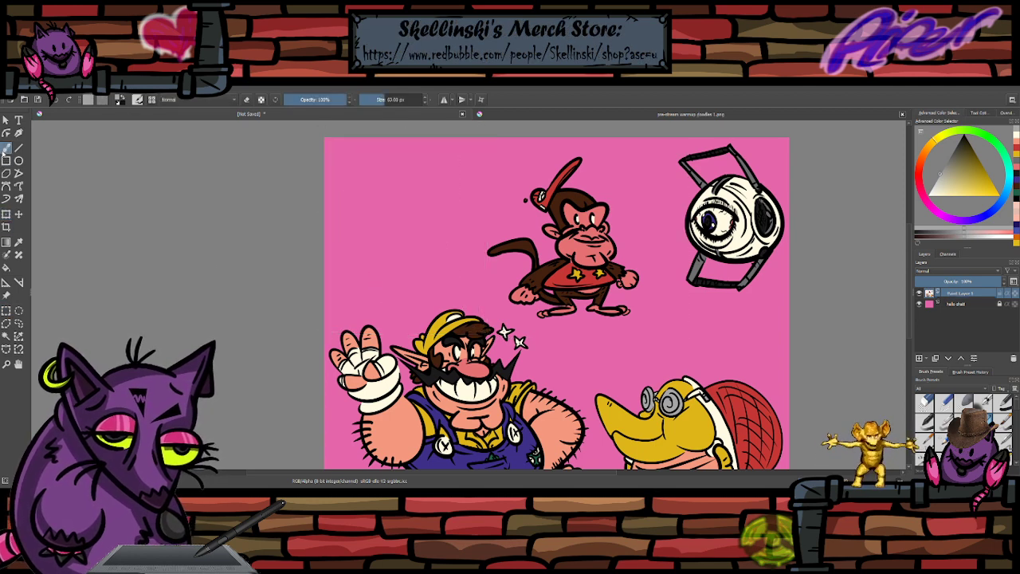
- Choose black as the brush colour for the empty corner beside the moustached character's green shoe
{"action": "scroll", "coordinate": [462, 157], "scroll_direction": "down", "scroll_amount": 2}
{"action": "scroll", "coordinate": [627, 170], "scroll_direction": "up", "scroll_amount": 1}
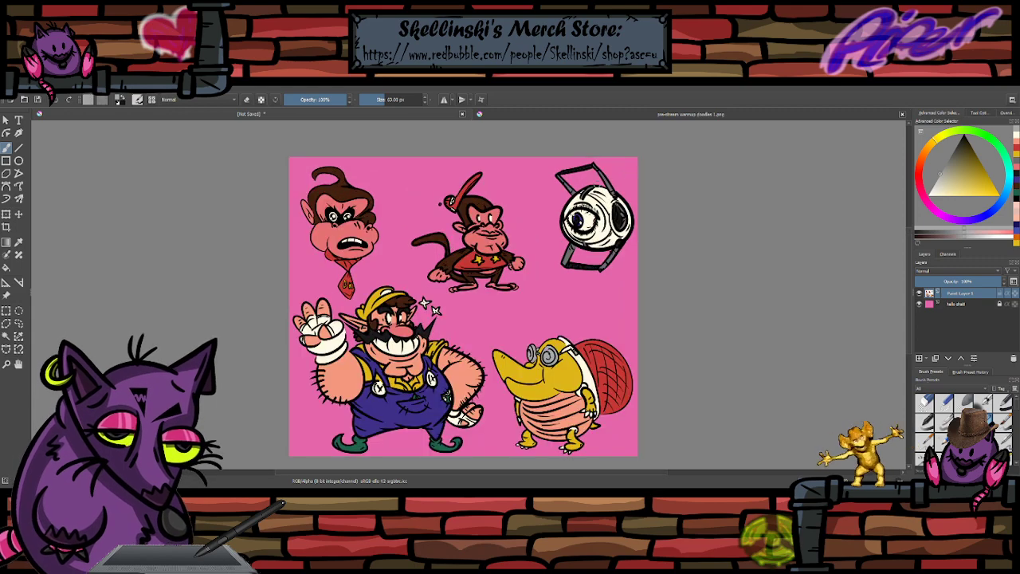
{"action": "scroll", "coordinate": [518, 239], "scroll_direction": "down", "scroll_amount": 1}
{"action": "scroll", "coordinate": [383, 398], "scroll_direction": "up", "scroll_amount": 2}
{"action": "scroll", "coordinate": [344, 317], "scroll_direction": "up", "scroll_amount": 3}
{"action": "scroll", "coordinate": [518, 309], "scroll_direction": "down", "scroll_amount": 1}
{"action": "scroll", "coordinate": [495, 390], "scroll_direction": "up", "scroll_amount": 1}
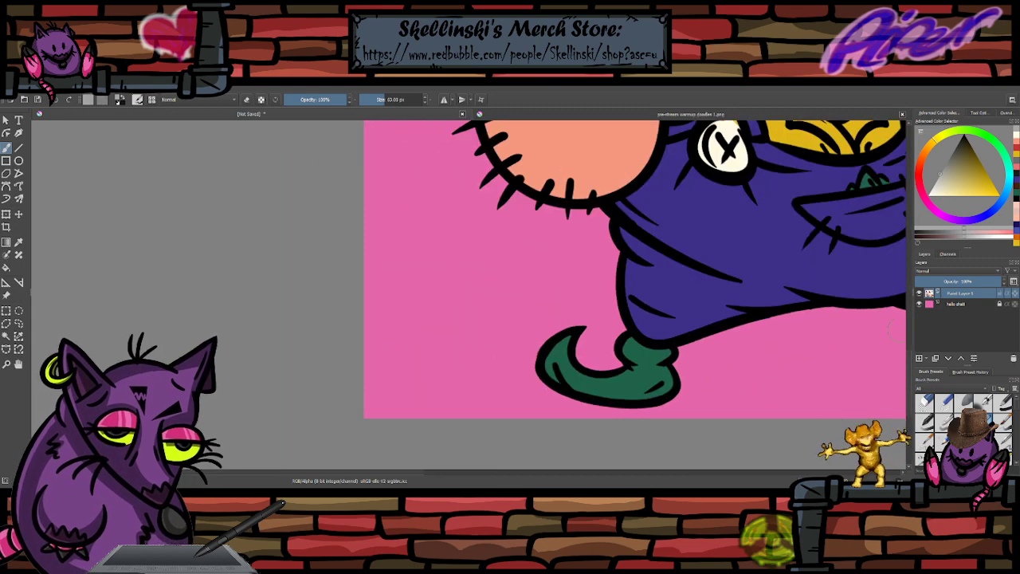
{"action": "left_click", "coordinate": [1017, 199]}
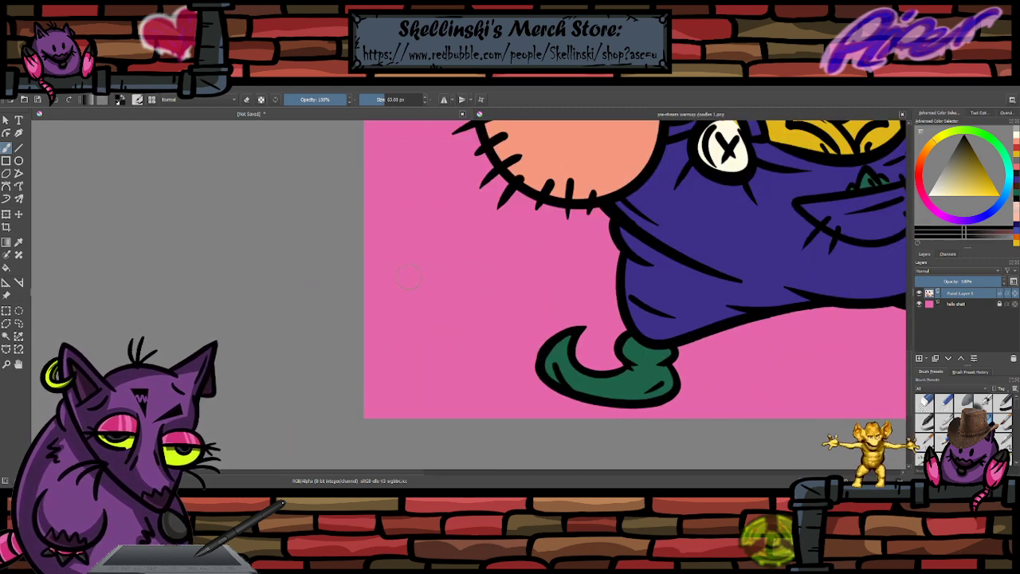
{"action": "left_click_drag", "start_coordinate": [408, 278], "coordinate": [391, 317]}
{"action": "key", "text": "ctrl+z"}
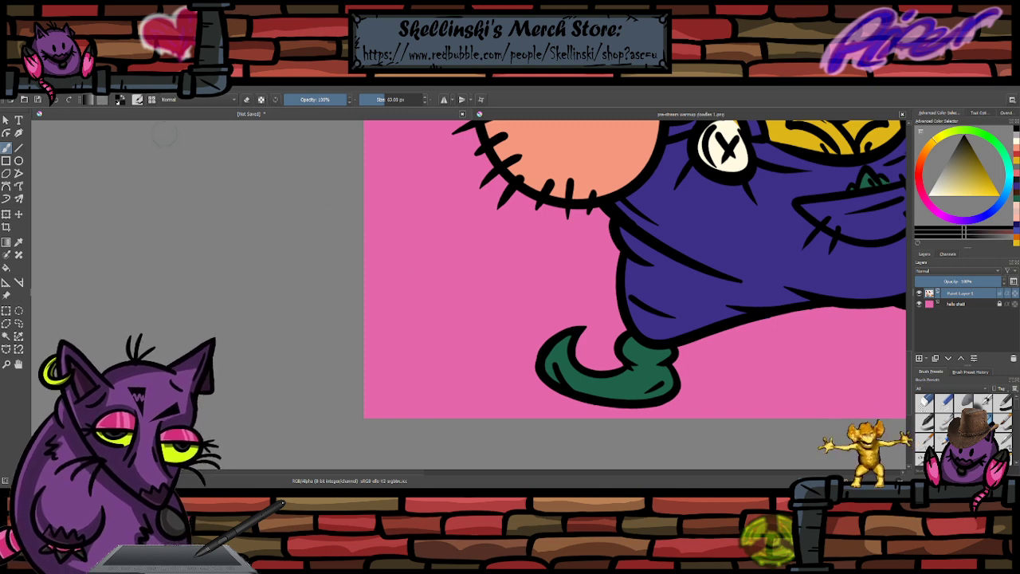
{"action": "left_click", "coordinate": [69, 102]}
{"action": "left_click", "coordinate": [58, 102]}
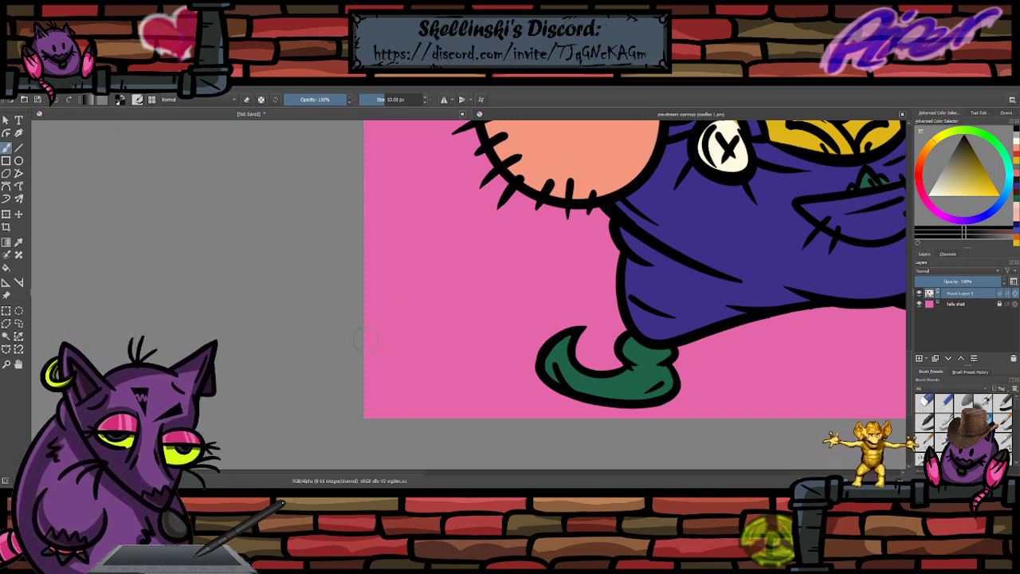
- Reduce the brush size to 24 px and test a black stroke in the canvas's empty lower-left corner, undoing it
{"action": "key", "text": "bracketleft"}
{"action": "key", "text": "bracketleft"}
{"action": "key", "text": "bracketleft"}
{"action": "key", "text": "bracketleft"}
{"action": "key", "text": "bracketleft"}
{"action": "key", "text": "bracketleft"}
{"action": "key", "text": "bracketleft"}
{"action": "key", "text": "bracketleft"}
{"action": "key", "text": "bracketleft"}
{"action": "key", "text": "bracketleft"}
{"action": "key", "text": "bracketleft"}
{"action": "key", "text": "bracketleft"}
{"action": "key", "text": "bracketleft"}
{"action": "key", "text": "bracketleft"}
{"action": "key", "text": "bracketleft"}
{"action": "key", "text": "bracketright"}
{"action": "key", "text": "bracketright"}
{"action": "left_click_drag", "start_coordinate": [380, 386], "coordinate": [366, 411]}
{"action": "key", "text": "ctrl+z"}
{"action": "key", "text": "ctrl+z"}
{"action": "key", "text": "ctrl+z"}
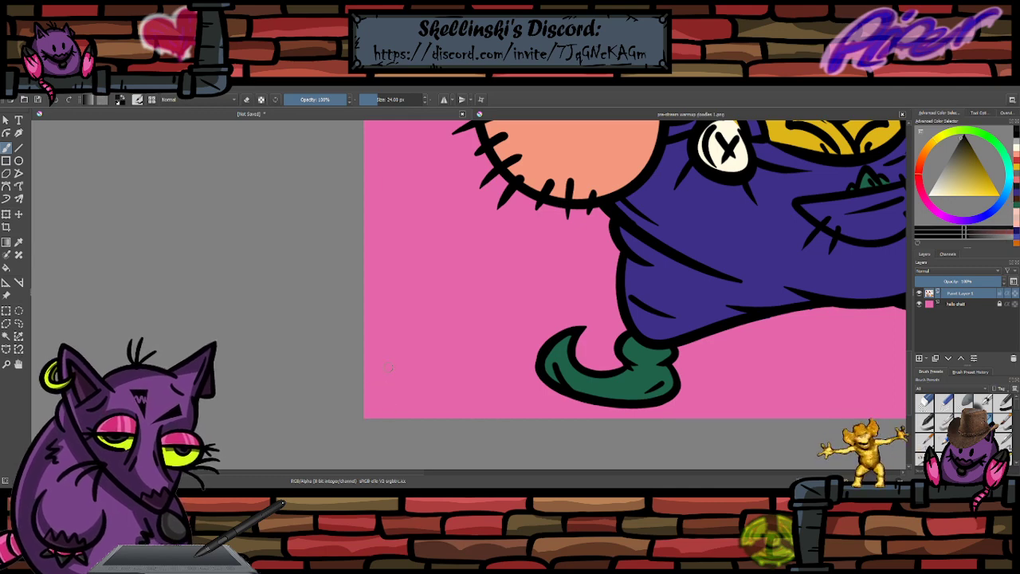
- Set the brush size to 12 px and handwrite the first four letters of the artist's signature in the canvas's lower-left corner
{"action": "scroll", "coordinate": [426, 314], "scroll_direction": "down", "scroll_amount": 2}
{"action": "scroll", "coordinate": [434, 331], "scroll_direction": "up", "scroll_amount": 7}
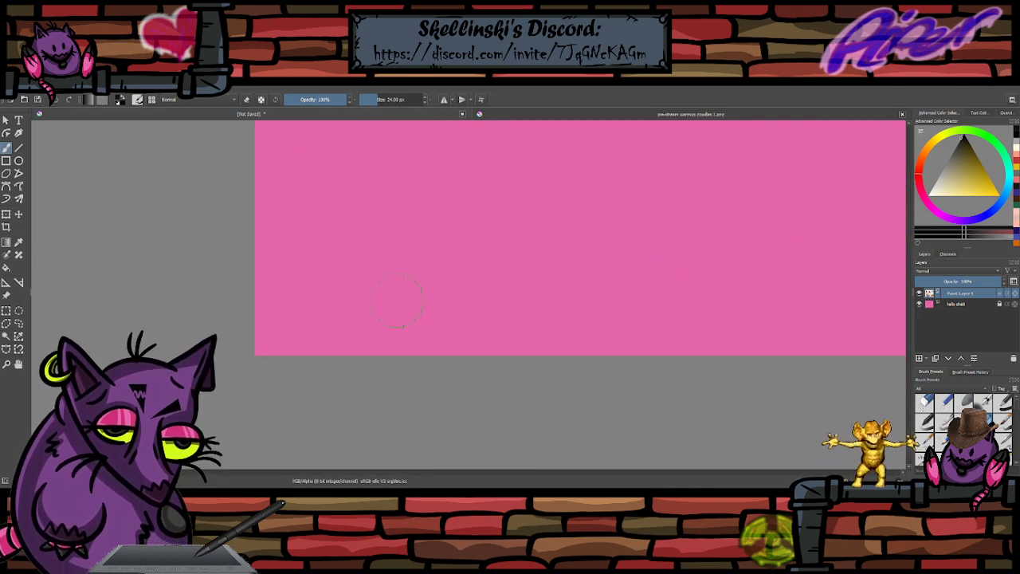
{"action": "left_click_drag", "start_coordinate": [349, 254], "coordinate": [283, 327]}
{"action": "key", "text": "ctrl+z"}
{"action": "key", "text": "bracketleft"}
{"action": "left_click_drag", "start_coordinate": [365, 236], "coordinate": [342, 317]}
{"action": "mouse_move", "coordinate": [395, 259]}
{"action": "left_mouse_down"}
{"action": "mouse_move", "coordinate": [354, 284]}
{"action": "mouse_move", "coordinate": [414, 331]}
{"action": "left_mouse_up"}
{"action": "left_click_drag", "start_coordinate": [398, 303], "coordinate": [446, 333]}
{"action": "left_click_drag", "start_coordinate": [461, 215], "coordinate": [452, 352]}
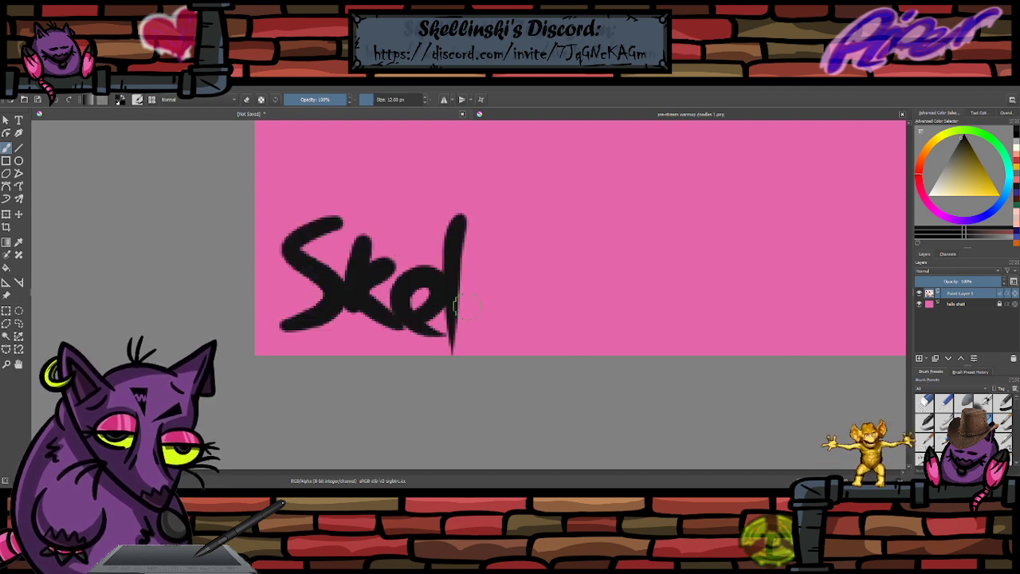
- Handwrite the remaining letters of the artist's signature in black, dotting both i's
{"action": "left_click_drag", "start_coordinate": [484, 227], "coordinate": [476, 344]}
{"action": "left_click_drag", "start_coordinate": [503, 286], "coordinate": [499, 335]}
{"action": "left_click_drag", "start_coordinate": [513, 237], "coordinate": [518, 341]}
{"action": "left_click_drag", "start_coordinate": [519, 294], "coordinate": [558, 338]}
{"action": "mouse_move", "coordinate": [600, 269]}
{"action": "left_mouse_down"}
{"action": "mouse_move", "coordinate": [571, 343]}
{"action": "mouse_move", "coordinate": [608, 339]}
{"action": "left_mouse_up"}
{"action": "mouse_move", "coordinate": [642, 293]}
{"action": "left_mouse_down"}
{"action": "mouse_move", "coordinate": [615, 322]}
{"action": "mouse_move", "coordinate": [649, 352]}
{"action": "left_mouse_up"}
{"action": "left_click_drag", "start_coordinate": [667, 304], "coordinate": [671, 338]}
{"action": "mouse_move", "coordinate": [671, 261]}
{"action": "left_mouse_down"}
{"action": "mouse_move", "coordinate": [661, 292]}
{"action": "mouse_move", "coordinate": [669, 349]}
{"action": "left_mouse_up"}
{"action": "key", "text": "ctrl+z"}
{"action": "left_click_drag", "start_coordinate": [672, 248], "coordinate": [669, 261]}
- Thicken the first l and first i of the signature and underline it with a long tapering stroke
{"action": "left_click_drag", "start_coordinate": [461, 224], "coordinate": [457, 319]}
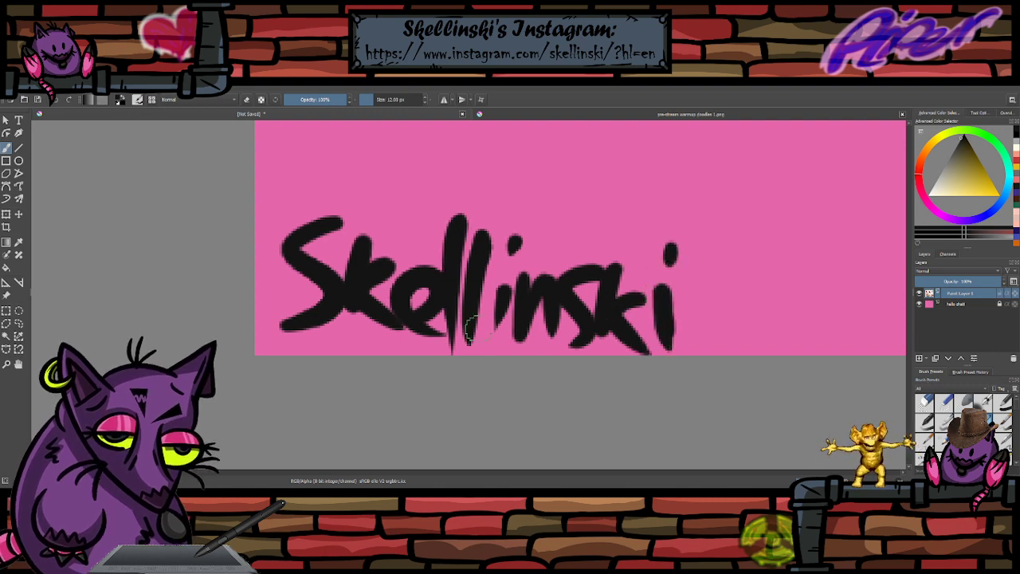
{"action": "left_click_drag", "start_coordinate": [508, 267], "coordinate": [494, 333]}
{"action": "left_click_drag", "start_coordinate": [583, 356], "coordinate": [292, 336]}
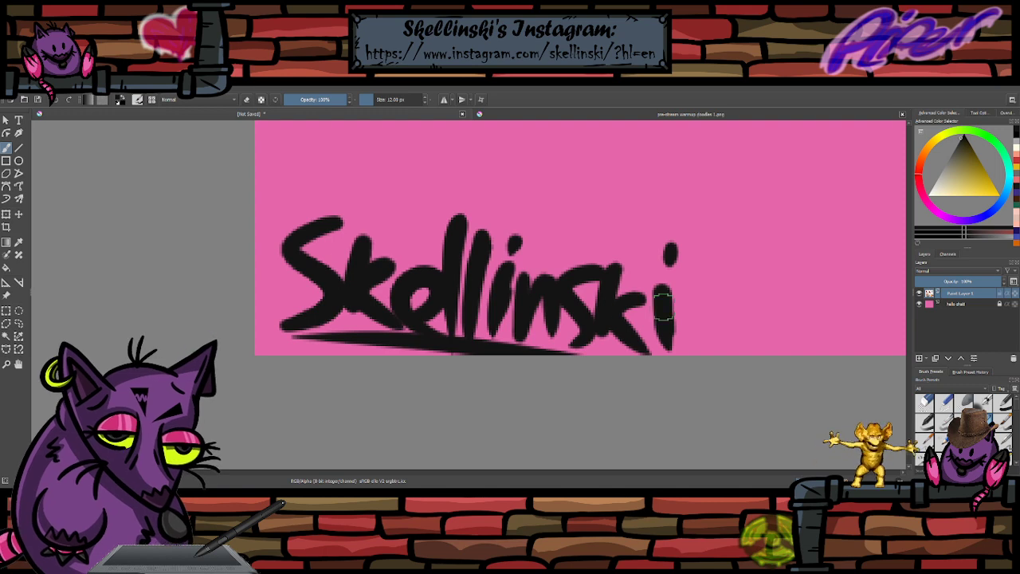
- Save the signed doodle sheet as "Digital doodles 1 - Debut stream.png"
{"action": "scroll", "coordinate": [663, 306], "scroll_direction": "down", "scroll_amount": 8}
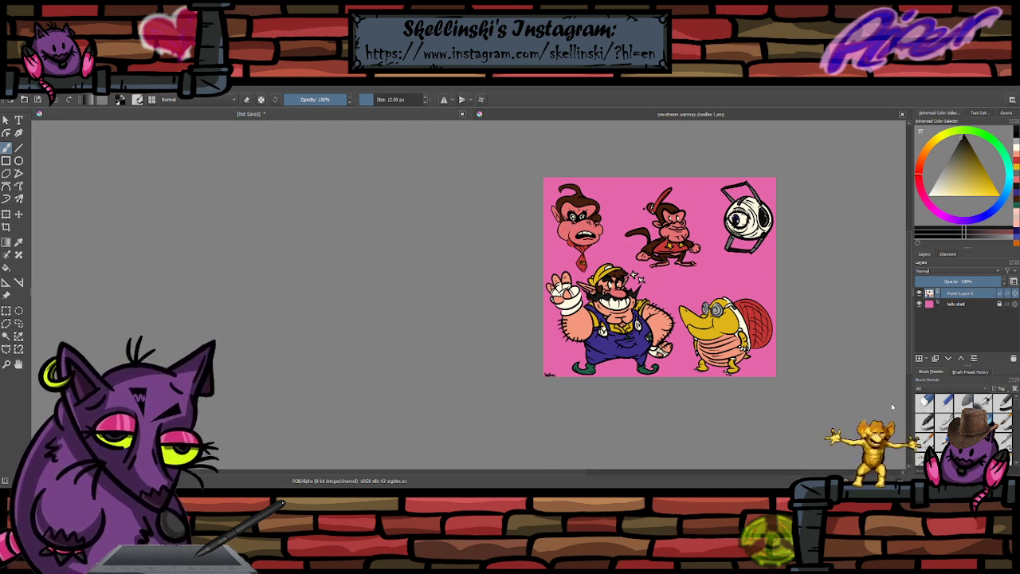
{"action": "key", "text": "ctrl+s"}
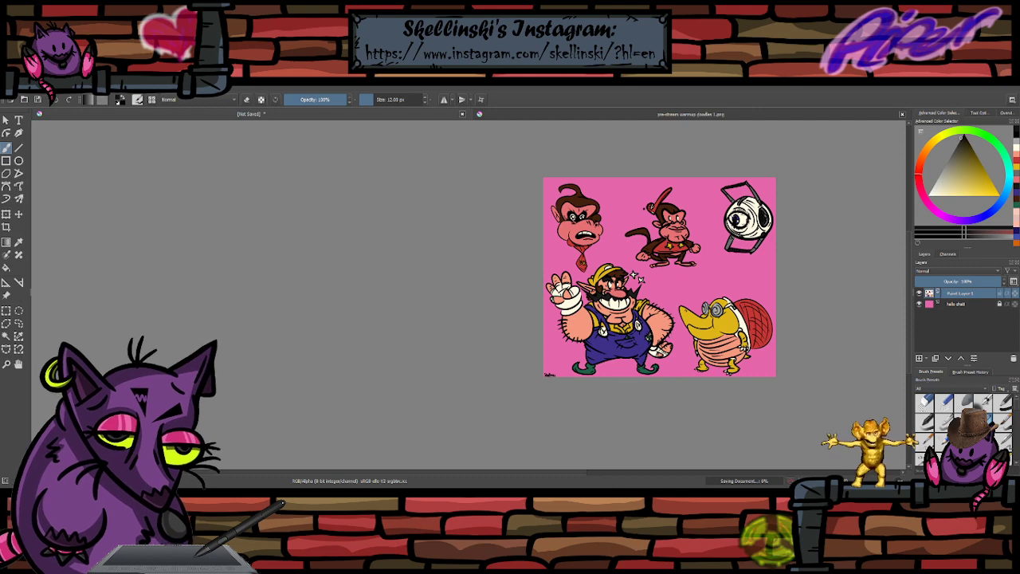
{"action": "scroll", "coordinate": [761, 223], "scroll_direction": "up", "scroll_amount": 1}
{"action": "scroll", "coordinate": [717, 210], "scroll_direction": "down", "scroll_amount": 1}
{"action": "scroll", "coordinate": [819, 293], "scroll_direction": "up", "scroll_amount": 1}
{"action": "scroll", "coordinate": [813, 292], "scroll_direction": "down", "scroll_amount": 1}
{"action": "scroll", "coordinate": [820, 268], "scroll_direction": "up", "scroll_amount": 1}
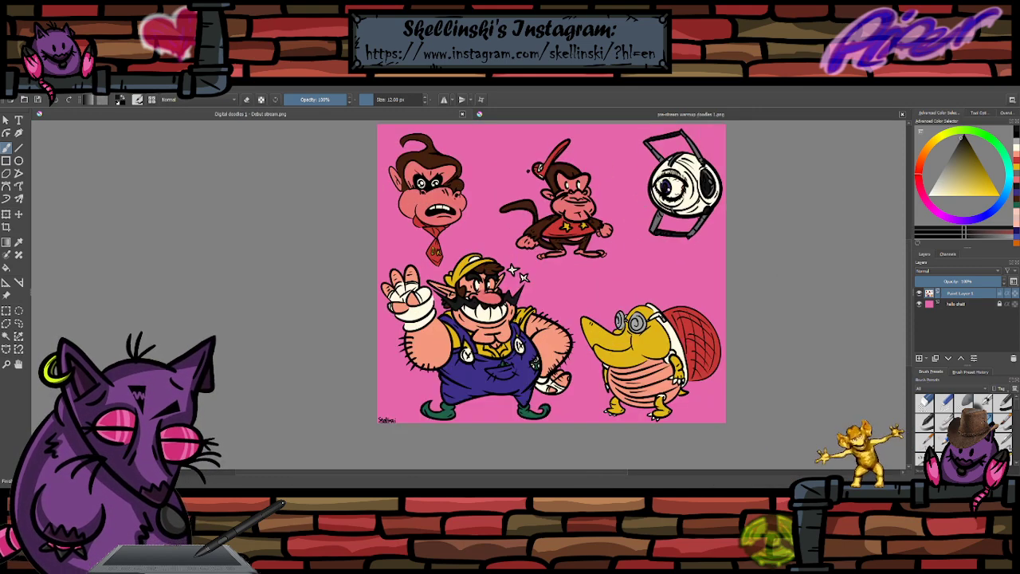
{"action": "scroll", "coordinate": [819, 267], "scroll_direction": "down", "scroll_amount": 1}
{"action": "scroll", "coordinate": [813, 239], "scroll_direction": "up", "scroll_amount": 1}
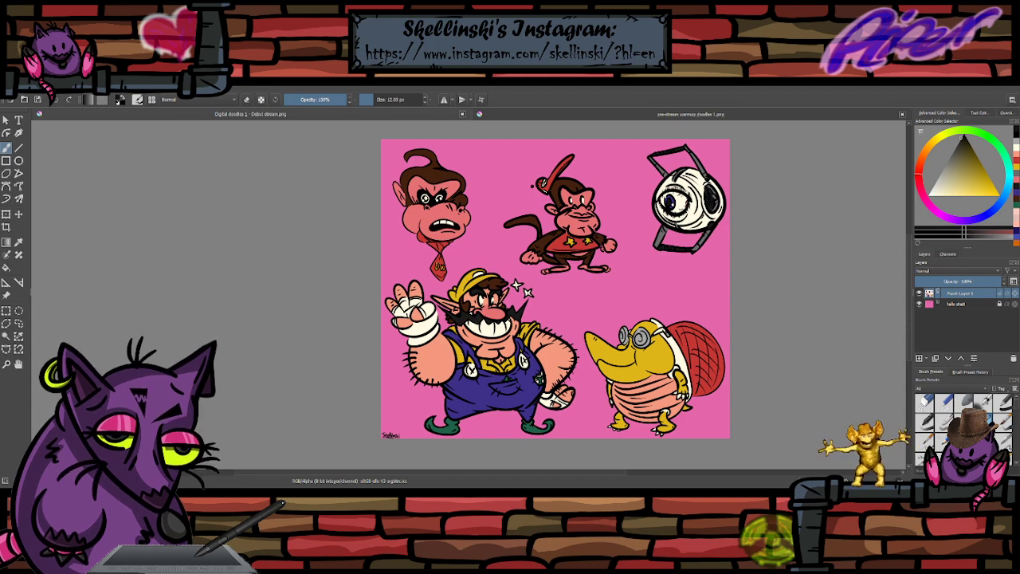
{"action": "scroll", "coordinate": [606, 289], "scroll_direction": "up", "scroll_amount": 1}
{"action": "scroll", "coordinate": [558, 287], "scroll_direction": "down", "scroll_amount": 1}
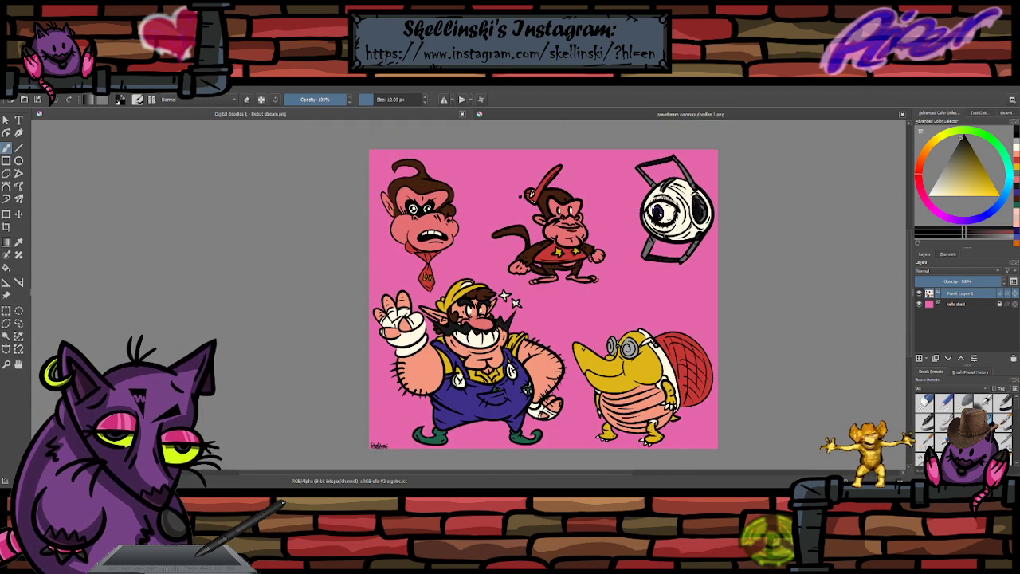